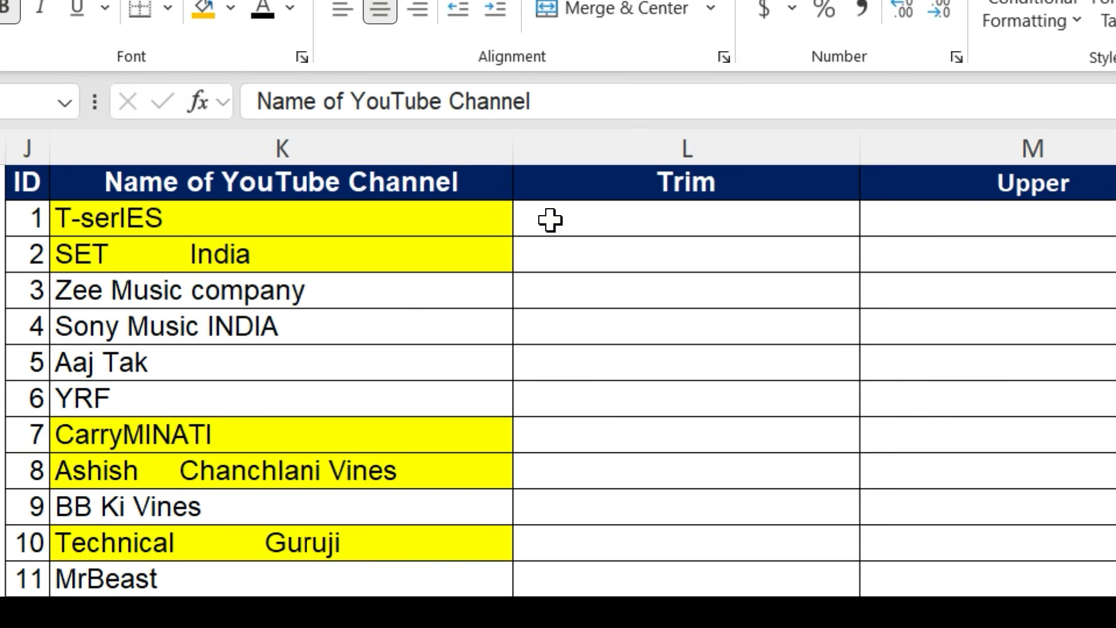
- Enter the formula =TRIM(K2) in the first cell of the Trim column
{"action": "left_click", "coordinate": [581, 221]}
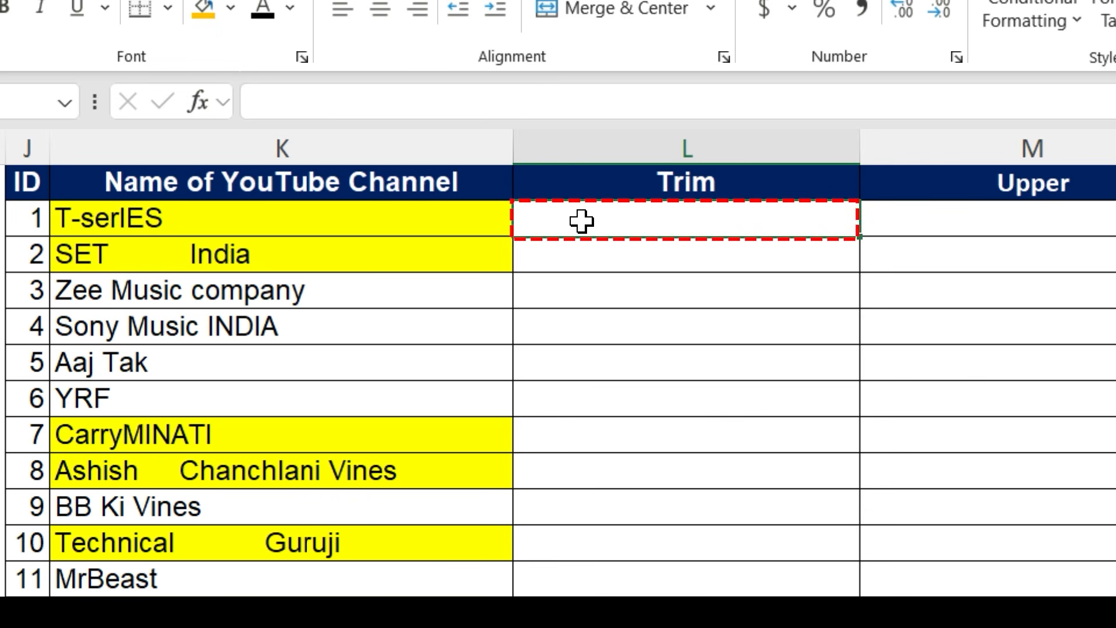
{"action": "type", "text": "="}
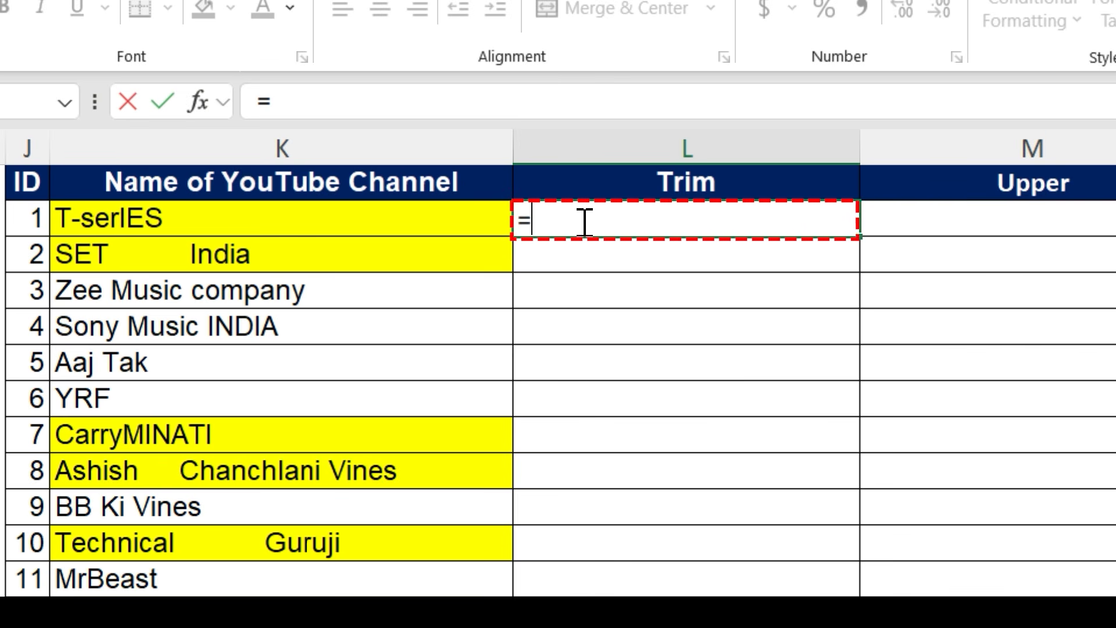
{"action": "type", "text": "trim"}
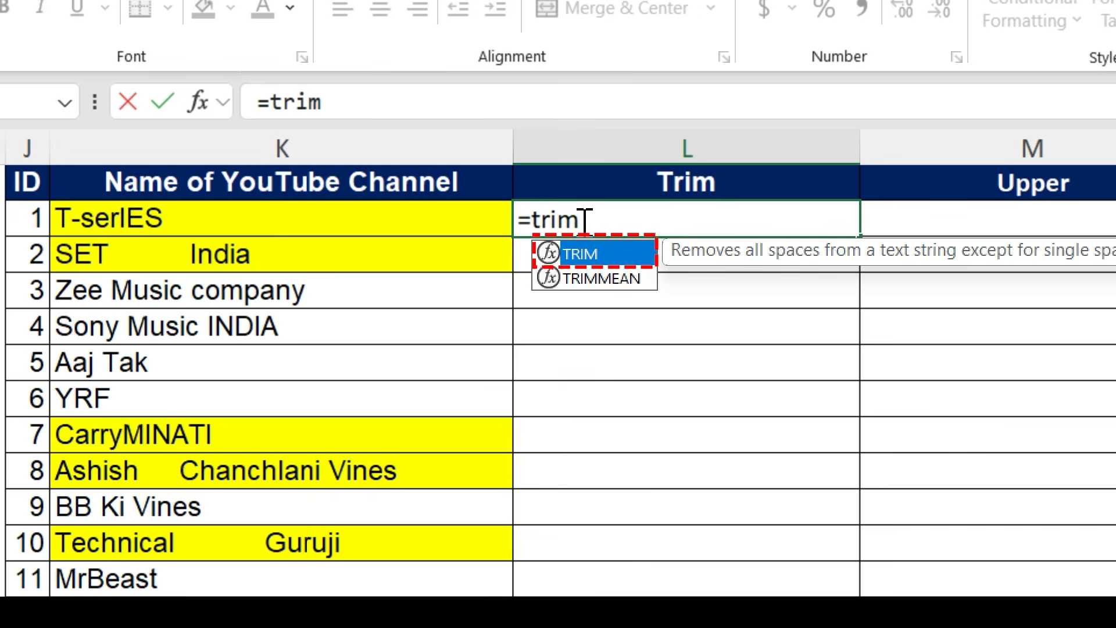
{"action": "key", "text": "Tab"}
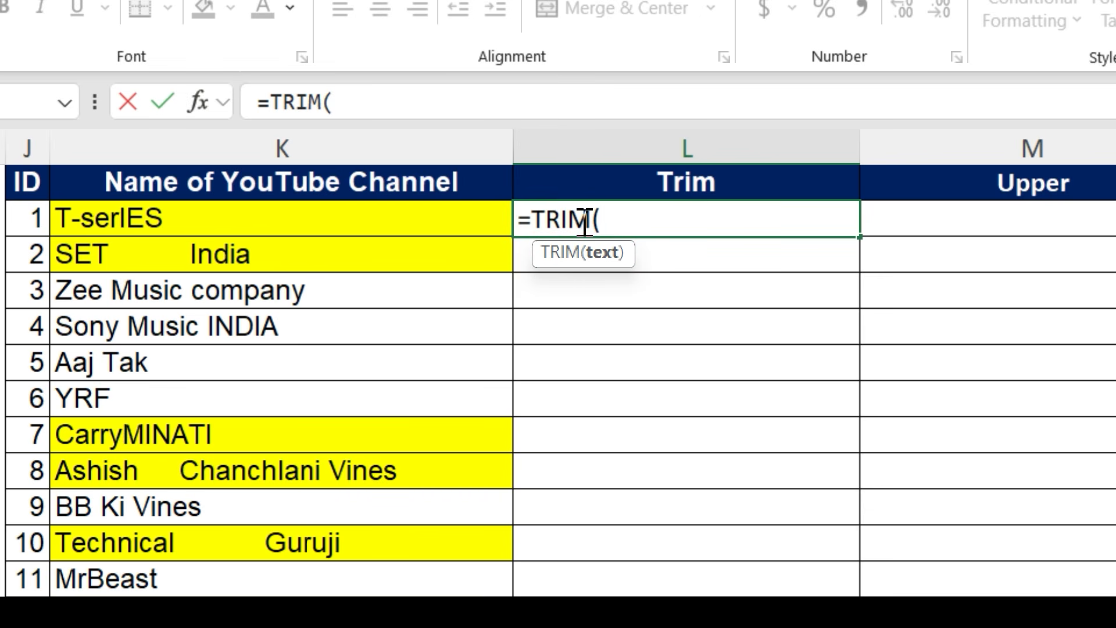
{"action": "key", "text": "Tab"}
{"action": "left_click", "coordinate": [332, 251]}
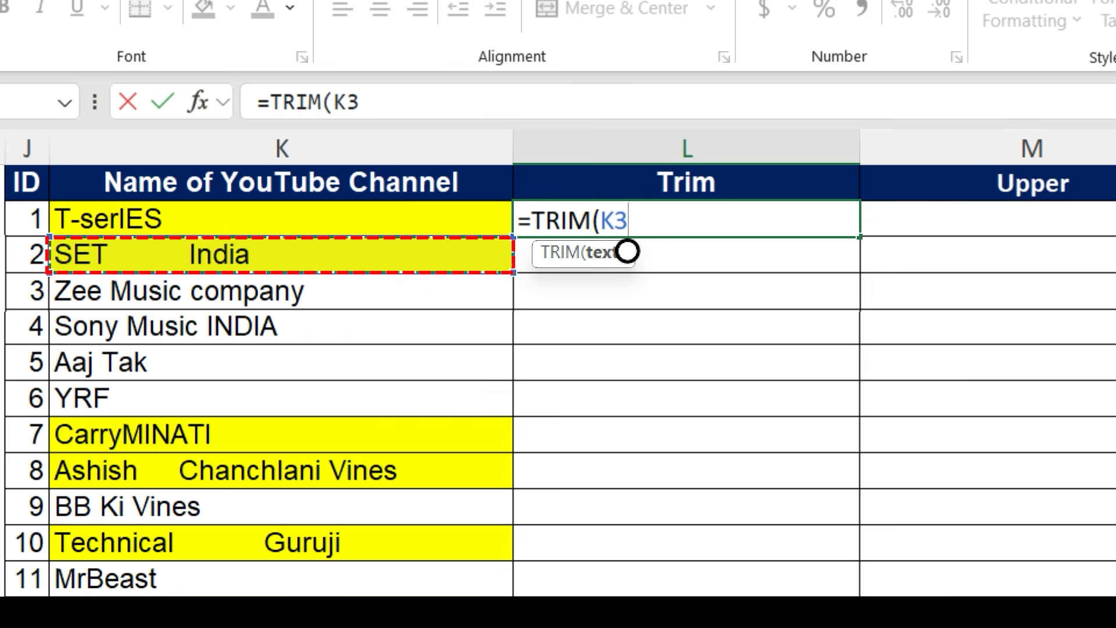
{"action": "key", "text": "Up"}
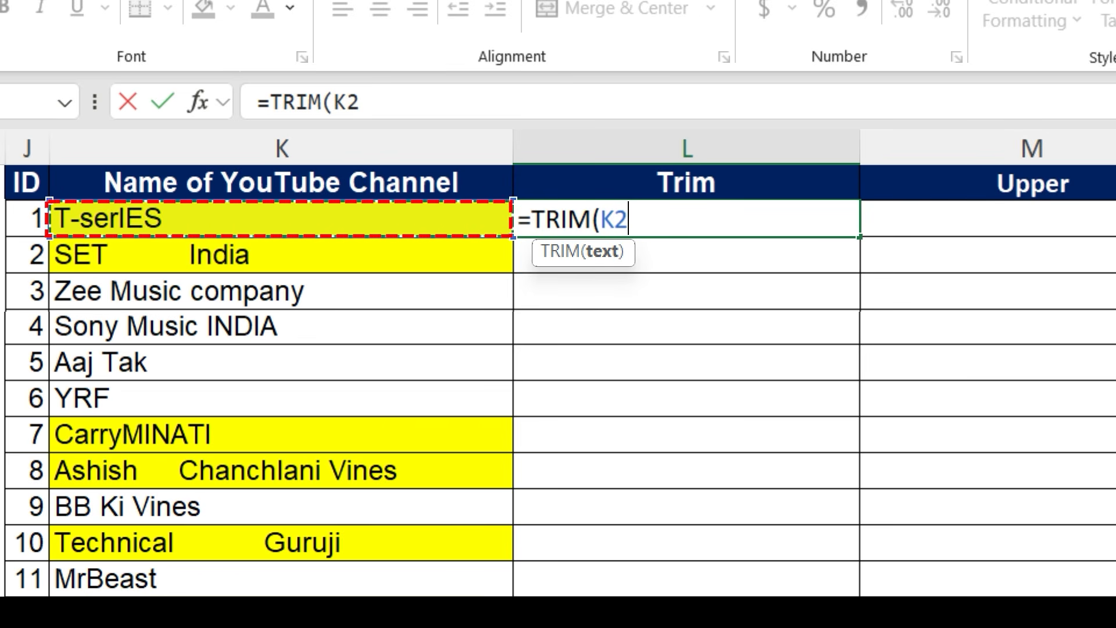
{"action": "type", "text": ")"}
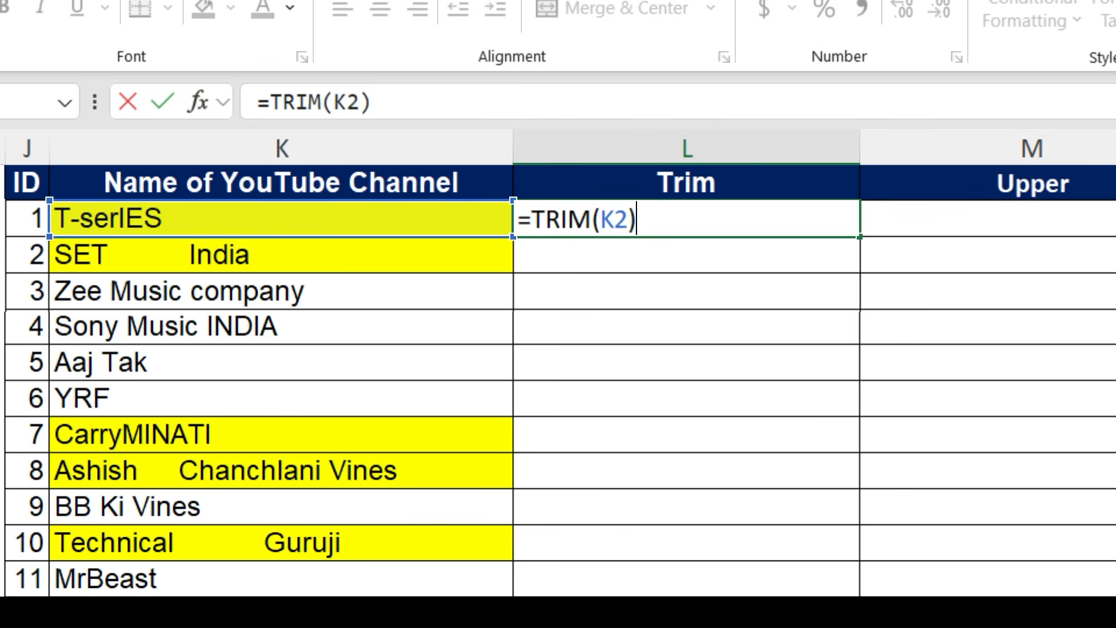
{"action": "key", "text": "Return"}
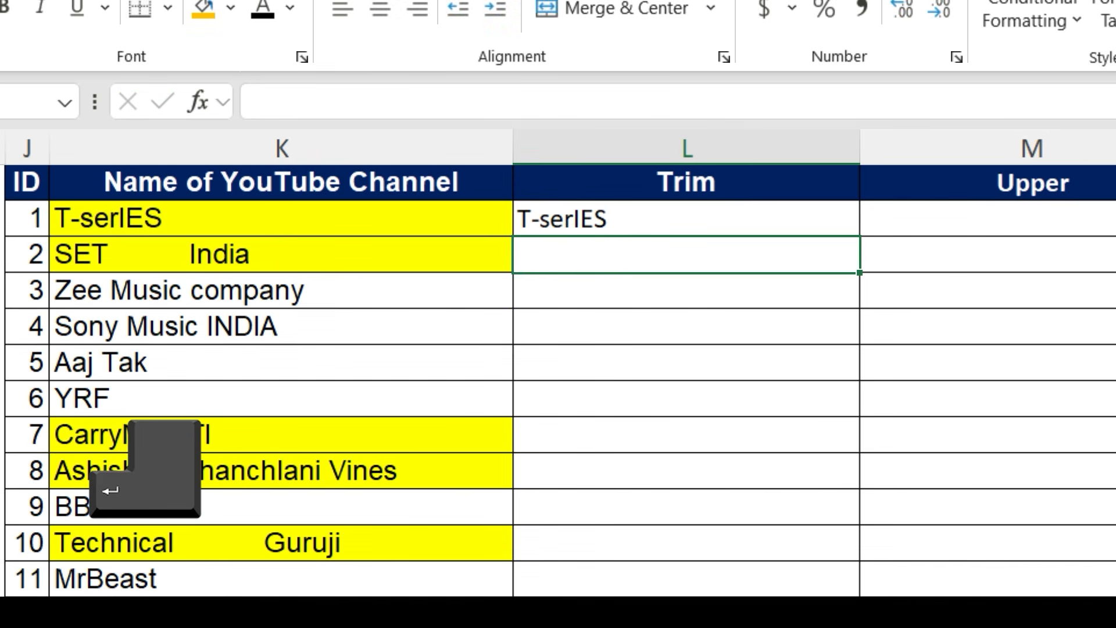
- Fill the TRIM formula down the Trim column for all channel rows
{"action": "left_click", "coordinate": [824, 224]}
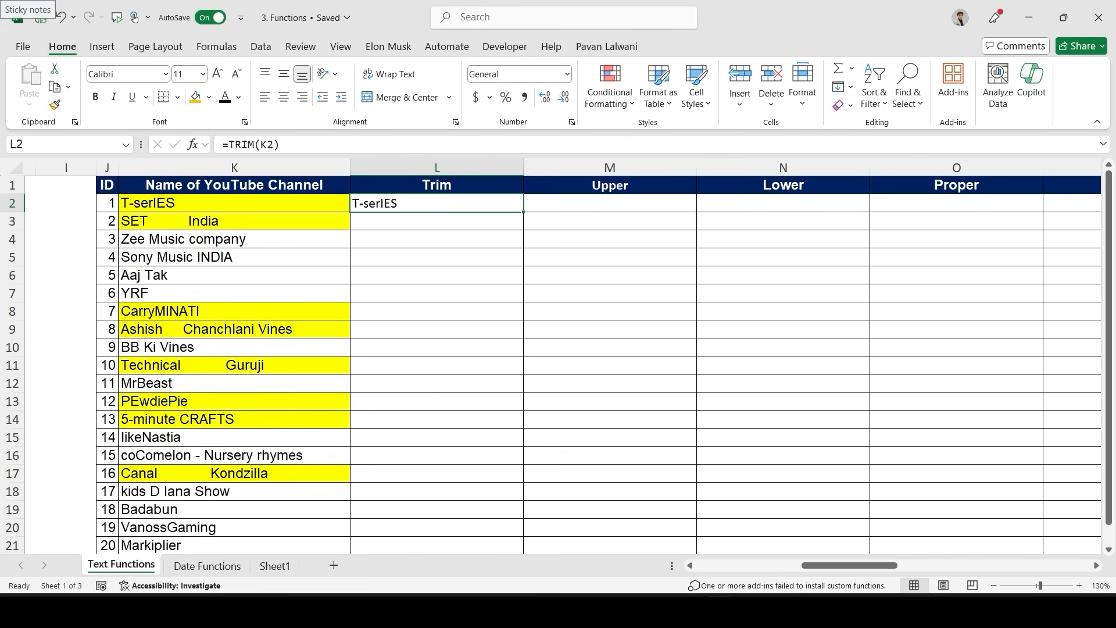
{"action": "mouse_move", "coordinate": [523, 212]}
{"action": "left_mouse_down"}
{"action": "mouse_move", "coordinate": [523, 332]}
{"action": "mouse_move", "coordinate": [524, 212]}
{"action": "left_mouse_up"}
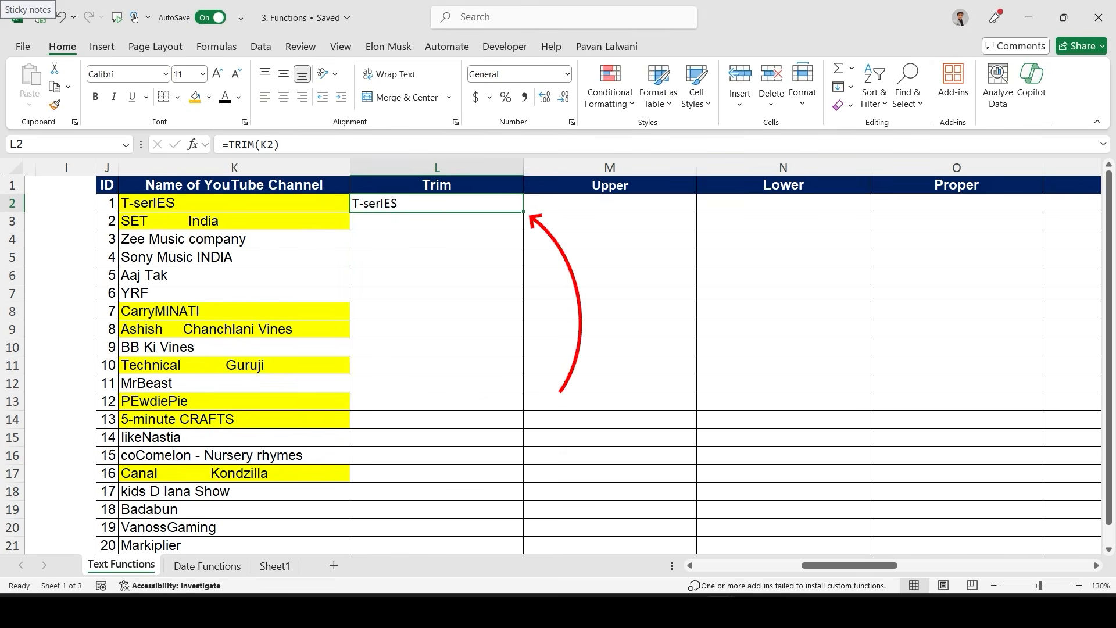
{"action": "double_click", "coordinate": [523, 212]}
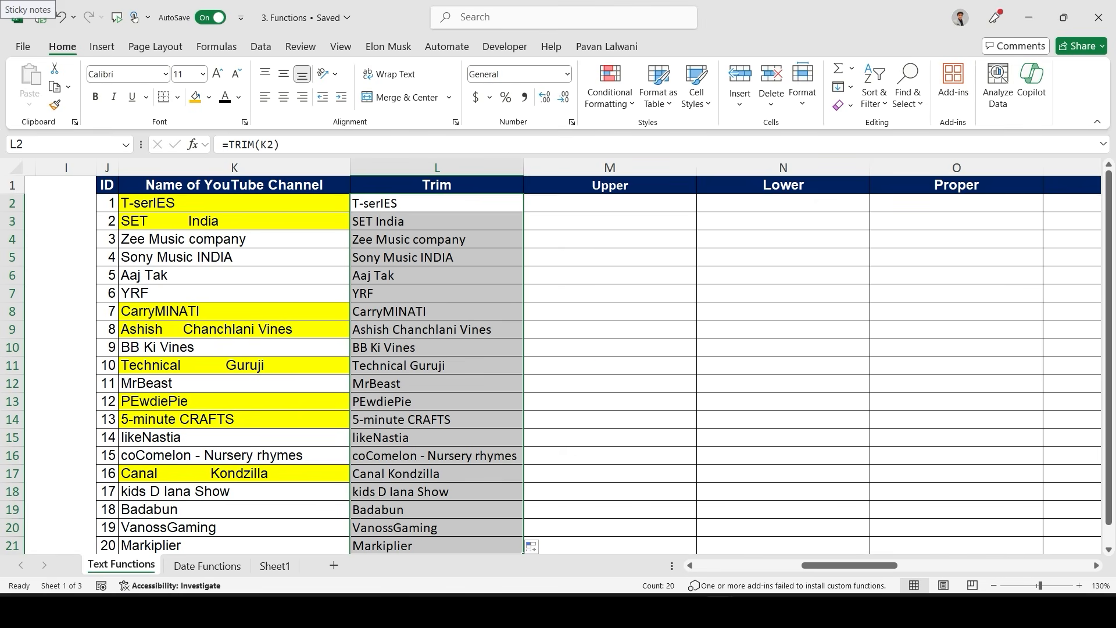
- Enter =UPPER(K2) in the first Upper cell and fill it down the Upper column
{"action": "left_click", "coordinate": [609, 274]}
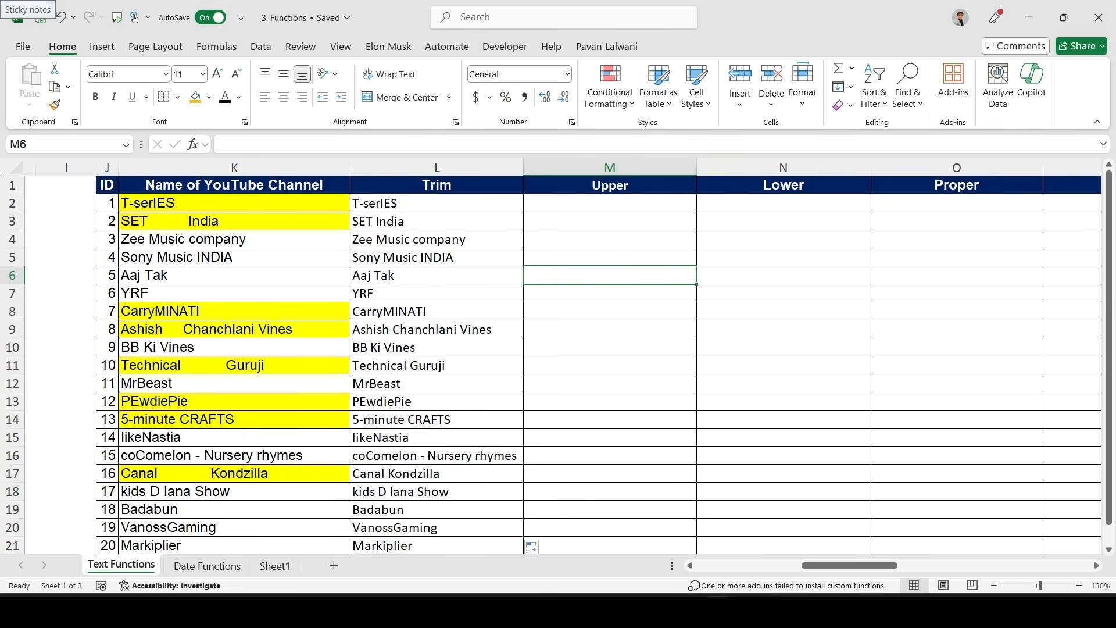
{"action": "left_click", "coordinate": [610, 204]}
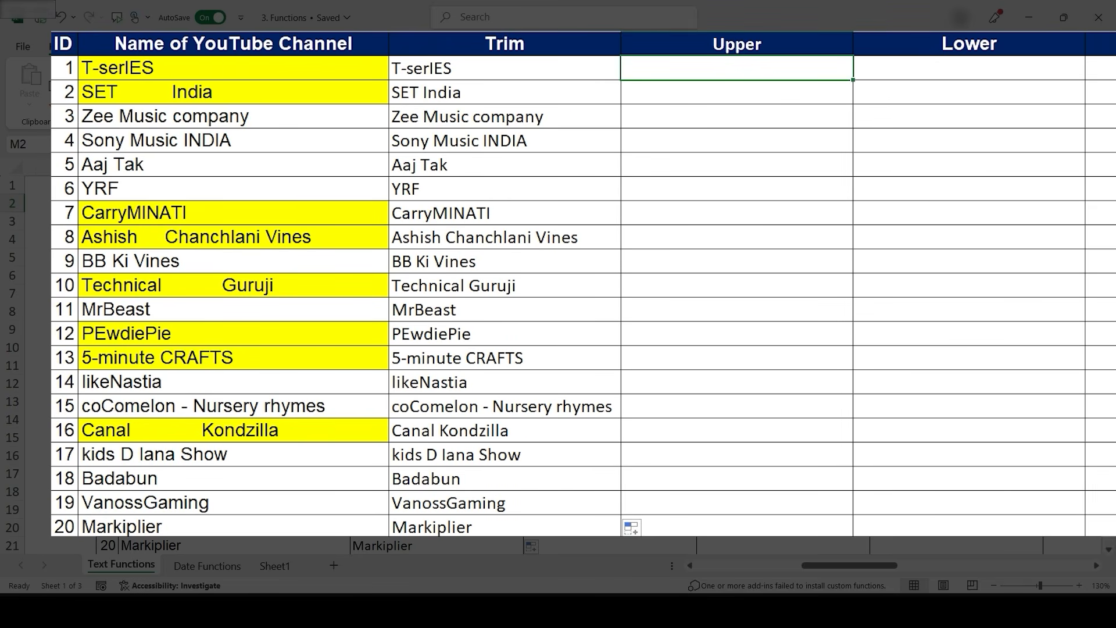
{"action": "type", "text": "=upper"}
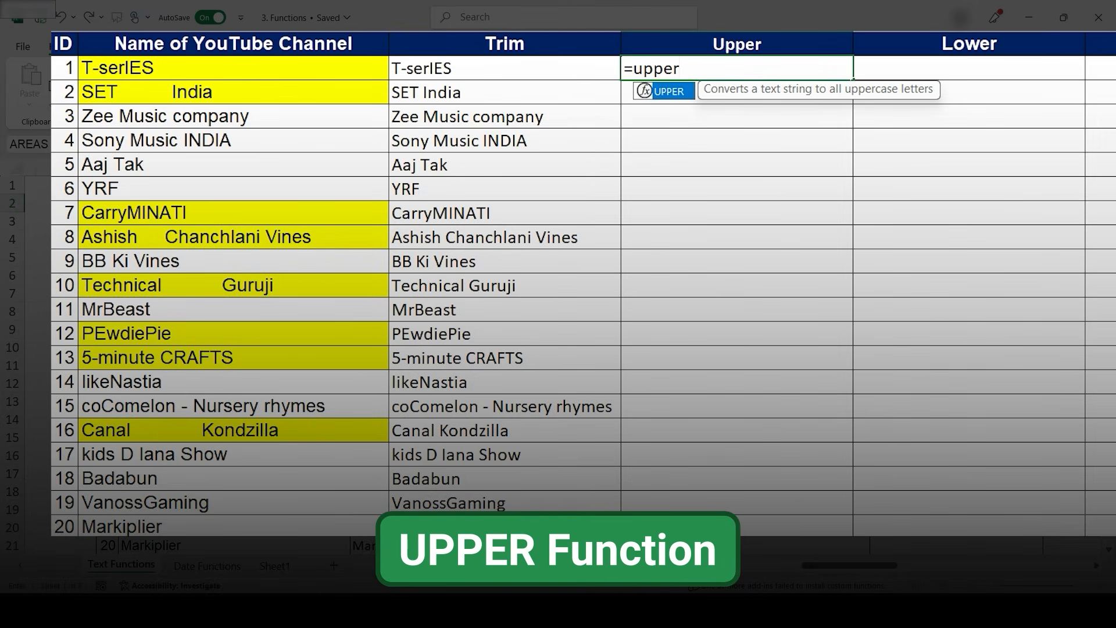
{"action": "key", "text": "Tab"}
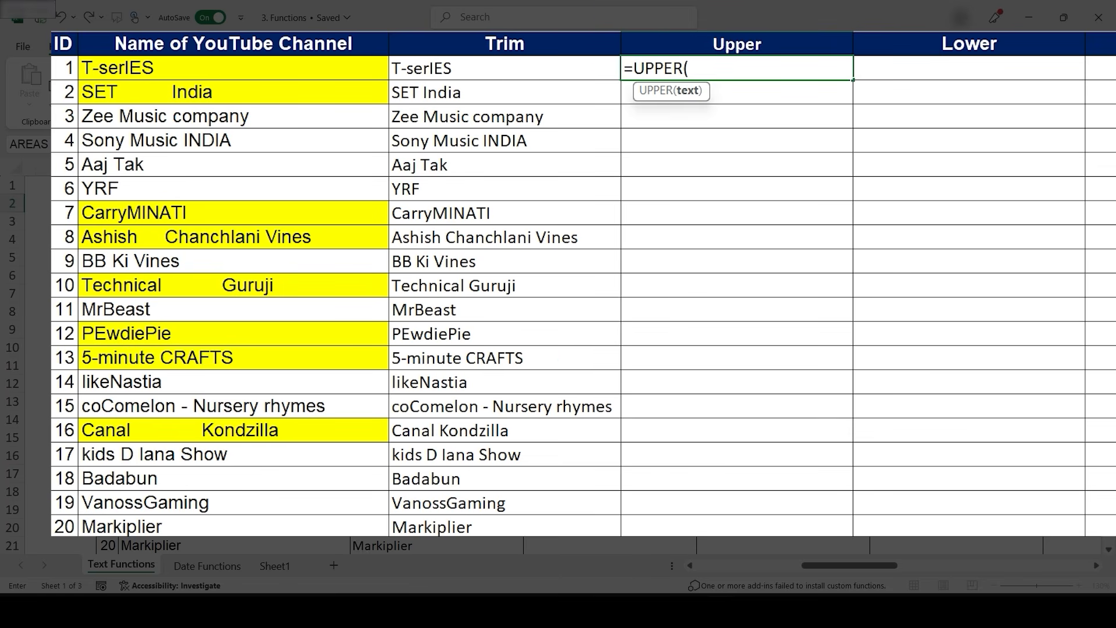
{"action": "left_click", "coordinate": [233, 68]}
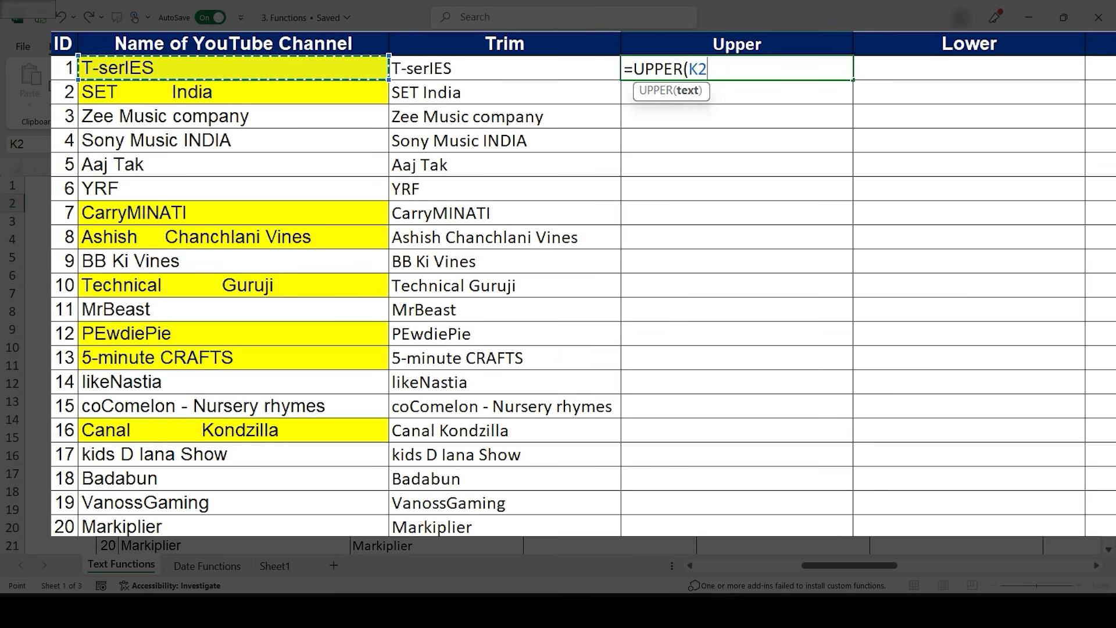
{"action": "type", "text": ")"}
{"action": "key", "text": "Return"}
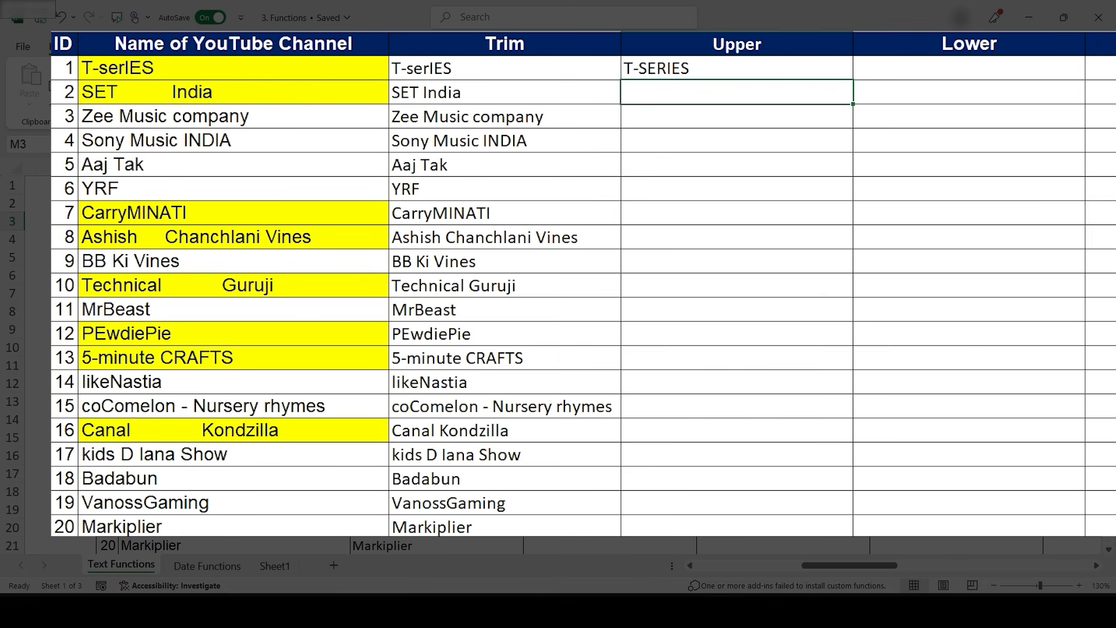
{"action": "left_click", "coordinate": [737, 68]}
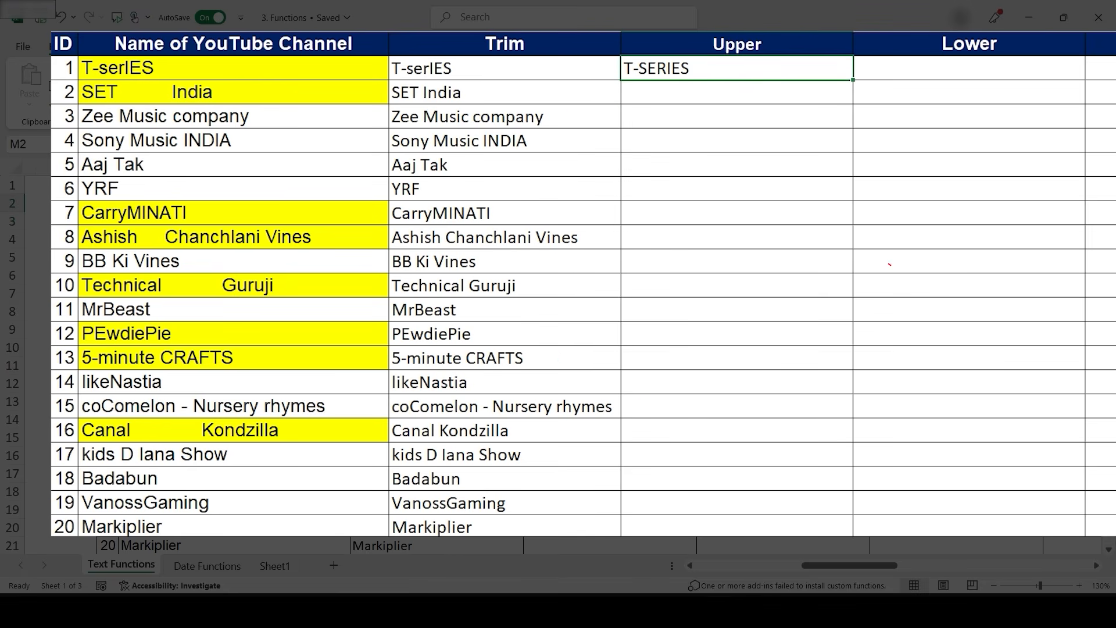
{"action": "double_click", "coordinate": [853, 80]}
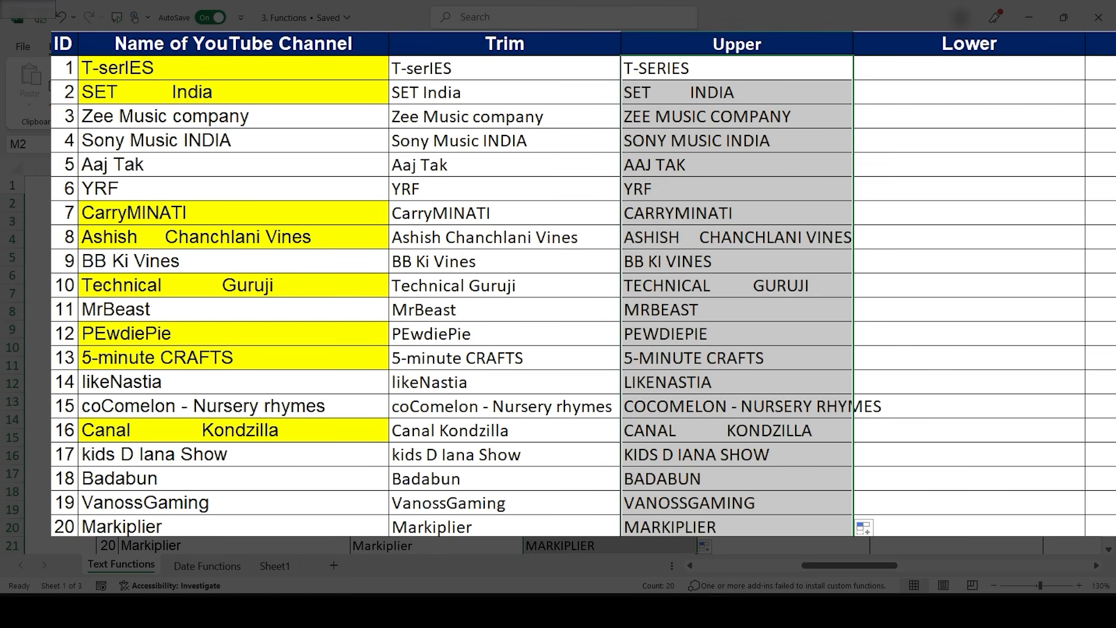
- Clear the Upper column and enter =UPPER(TRIM(K2)) in its first cell
{"action": "key", "text": "Delete"}
{"action": "key", "text": "Down"}
{"action": "key", "text": "Up"}
{"action": "type", "text": "=upper"}
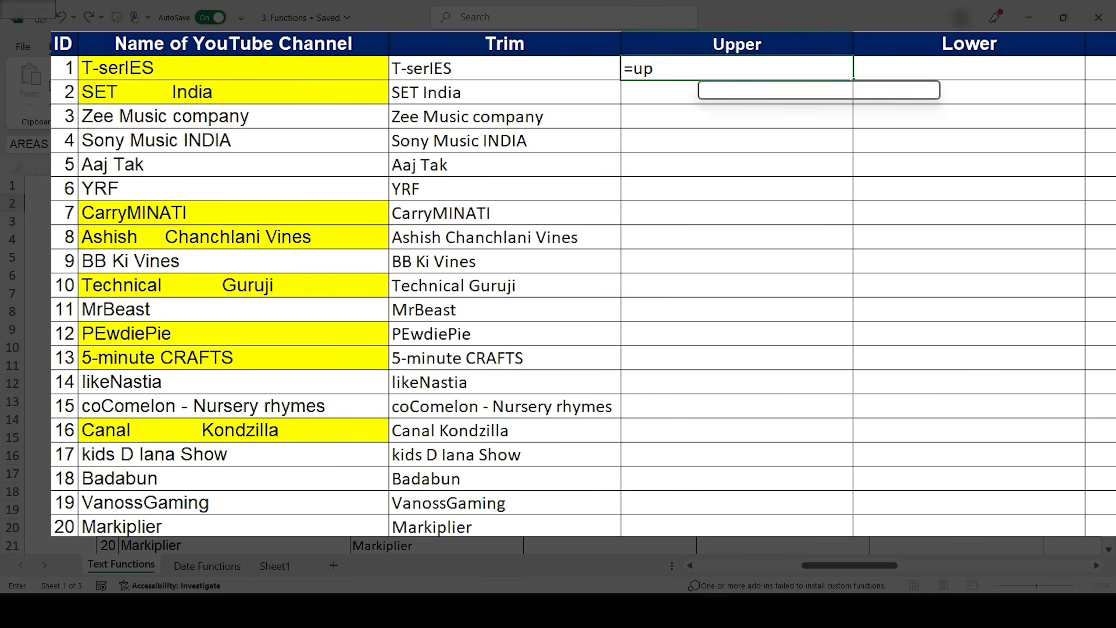
{"action": "key", "text": "Tab"}
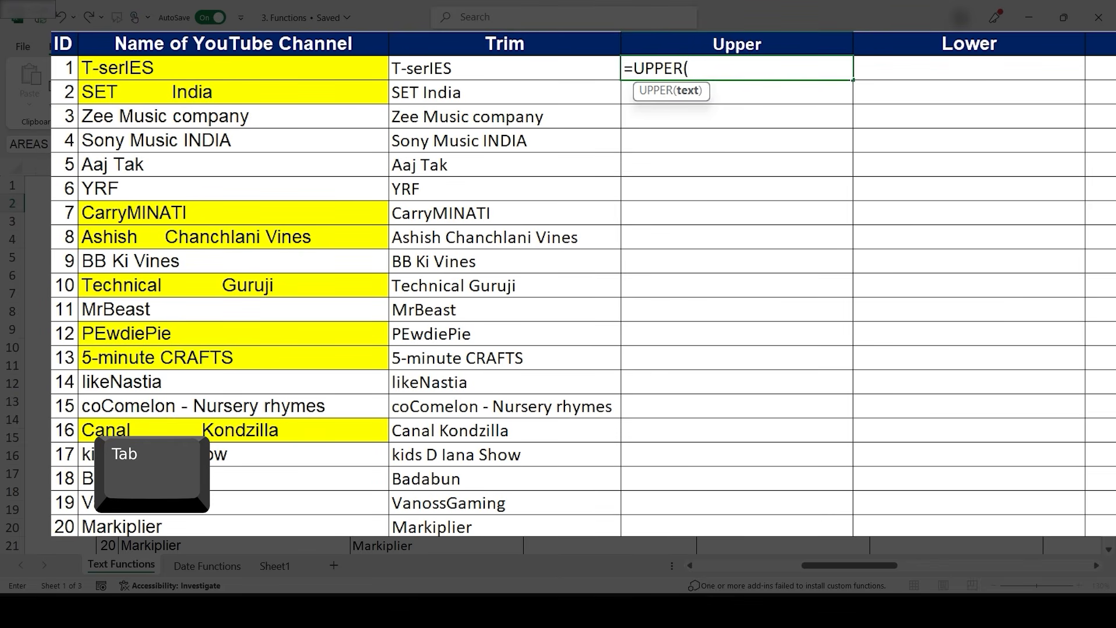
{"action": "type", "text": "trim"}
{"action": "key", "text": "Tab"}
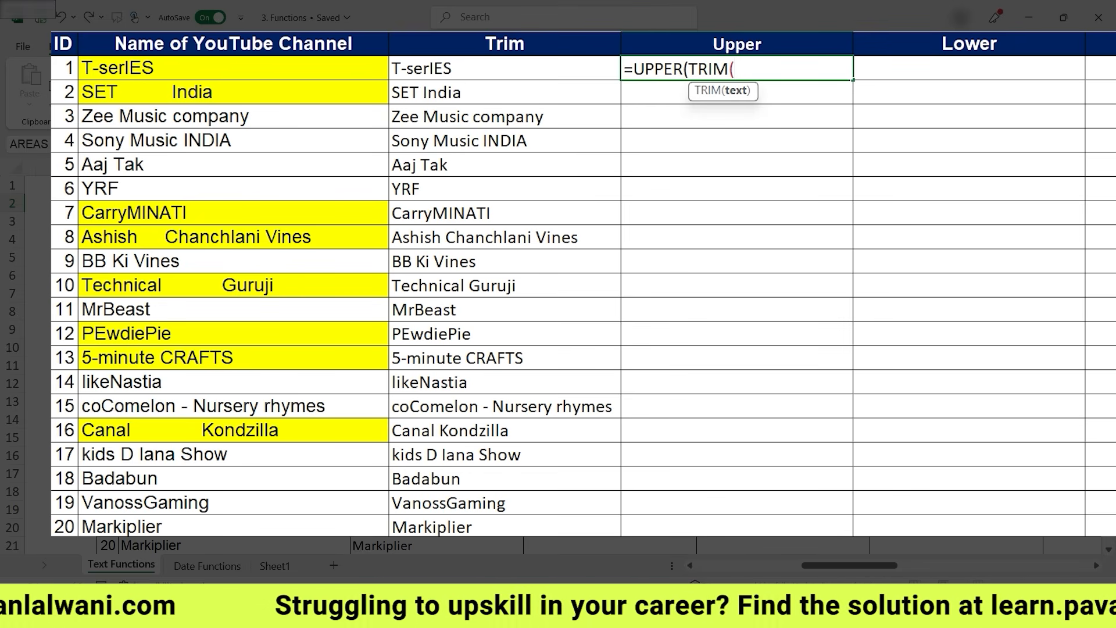
{"action": "left_click", "coordinate": [233, 68]}
{"action": "type", "text": "))"}
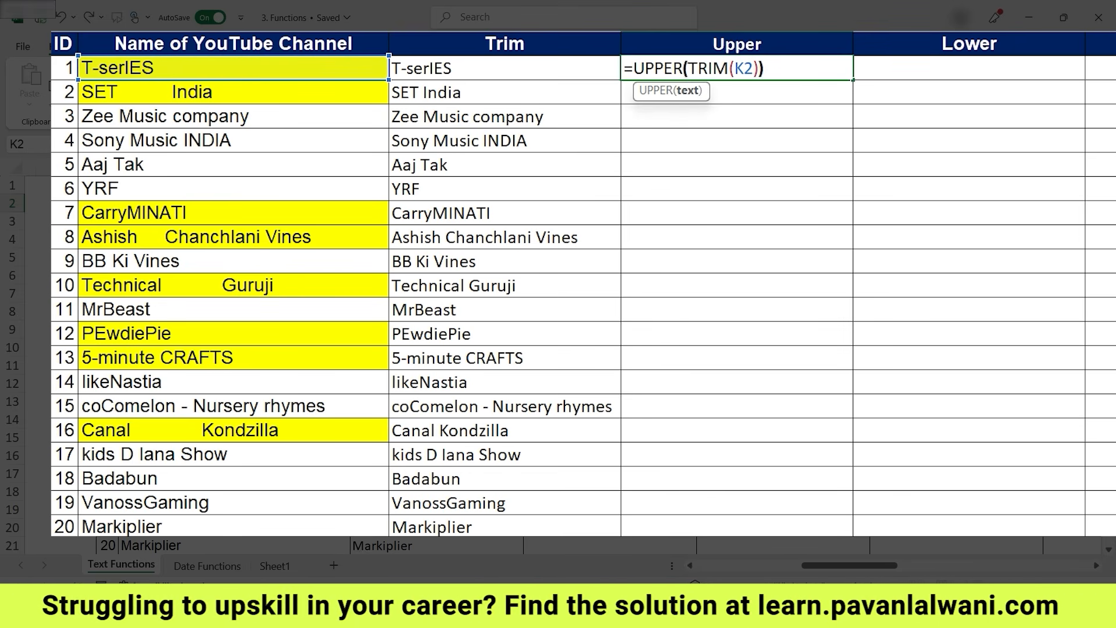
{"action": "key", "text": "Return"}
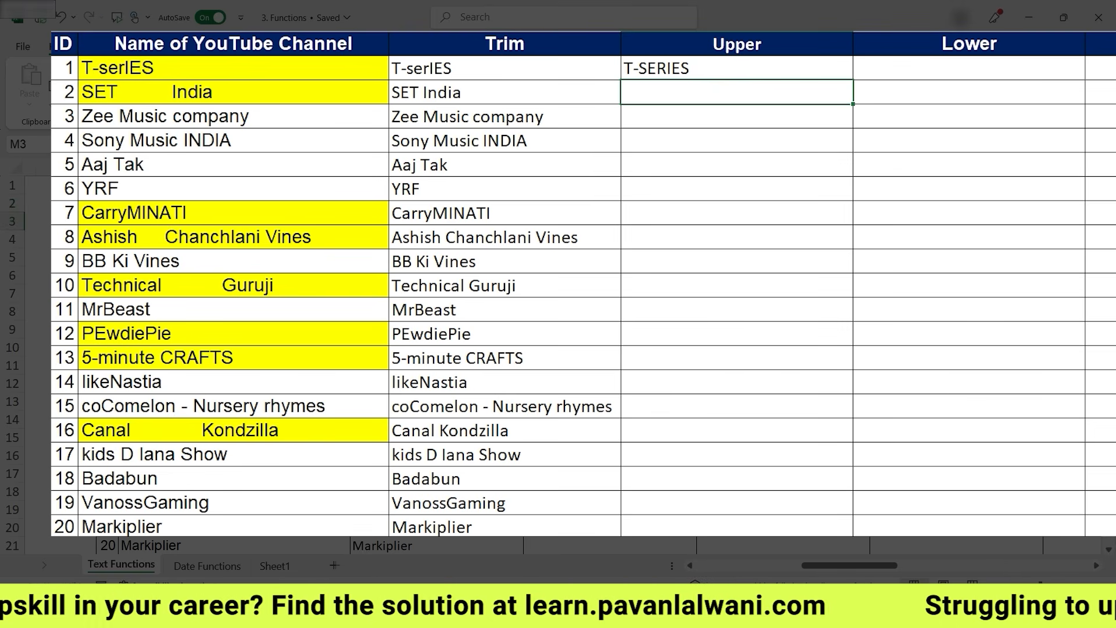
- Fill the UPPER(TRIM) formula down the Upper column for all channel rows
{"action": "key", "text": "Up"}
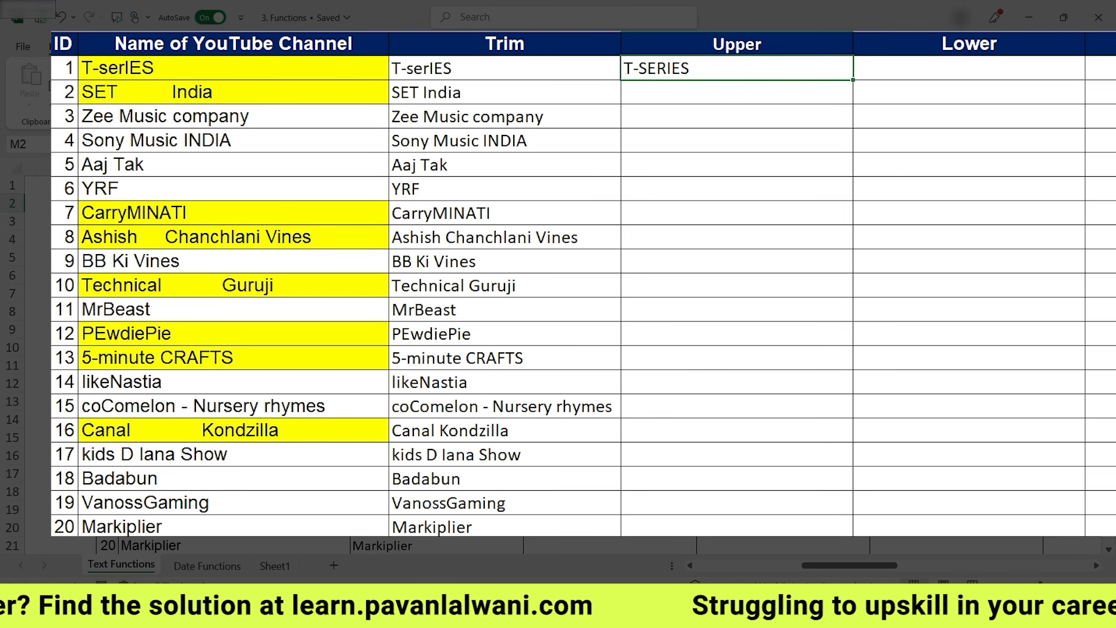
{"action": "double_click", "coordinate": [853, 80]}
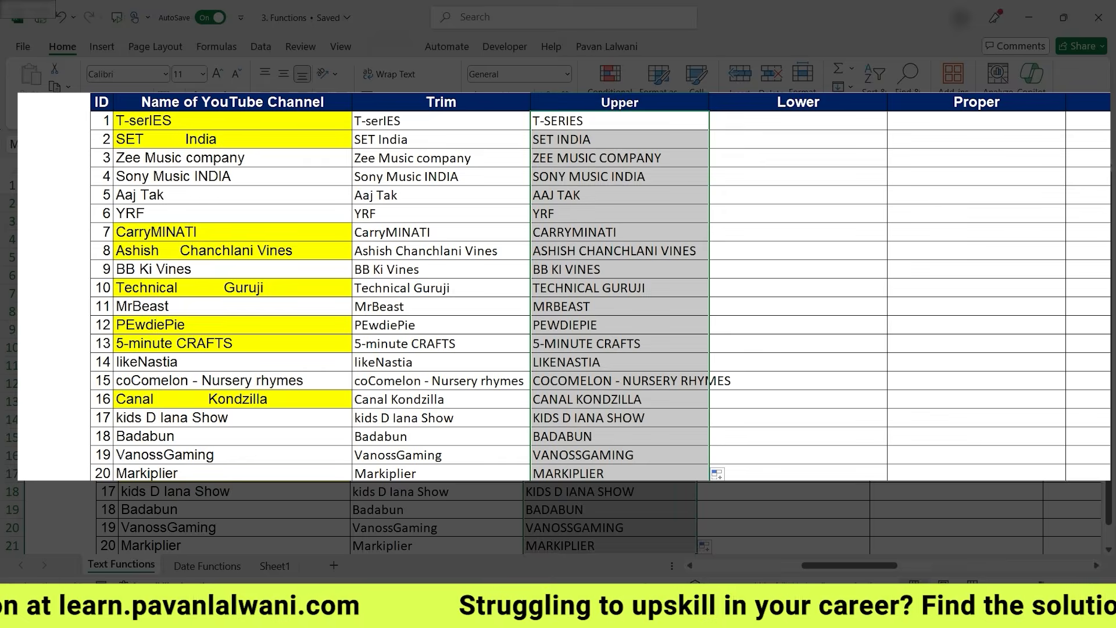
- Enter the formula =LOWER(K2) in the first cell of the Lower column
{"action": "scroll", "coordinate": [558, 320], "scroll_direction": "right", "scroll_amount": 3}
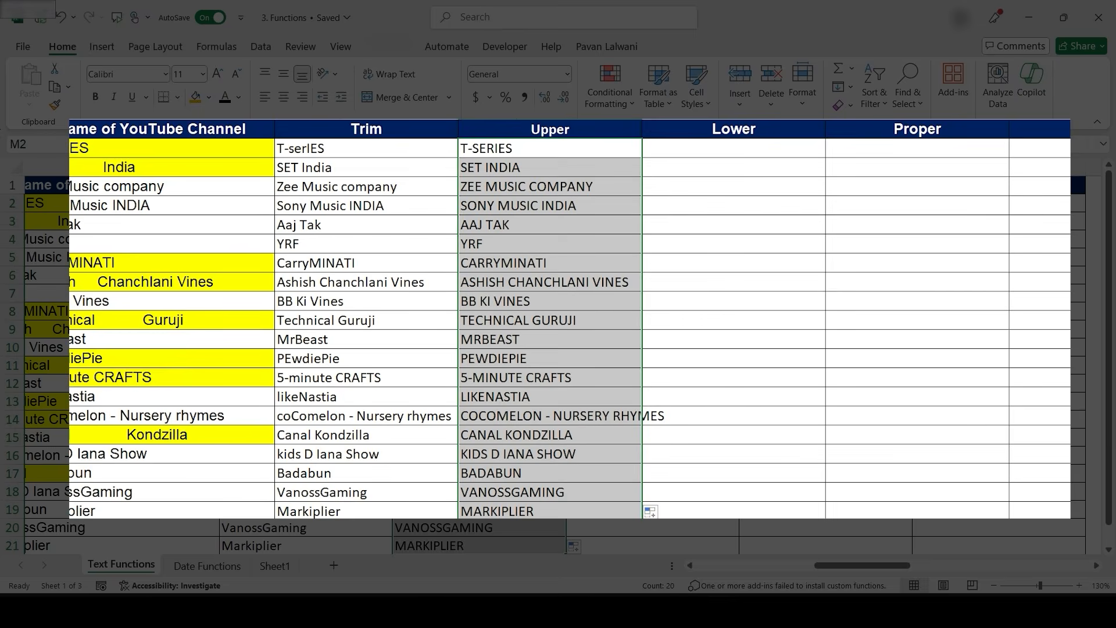
{"action": "scroll", "coordinate": [558, 320], "scroll_direction": "right", "scroll_amount": 2}
{"action": "left_click", "coordinate": [585, 152]}
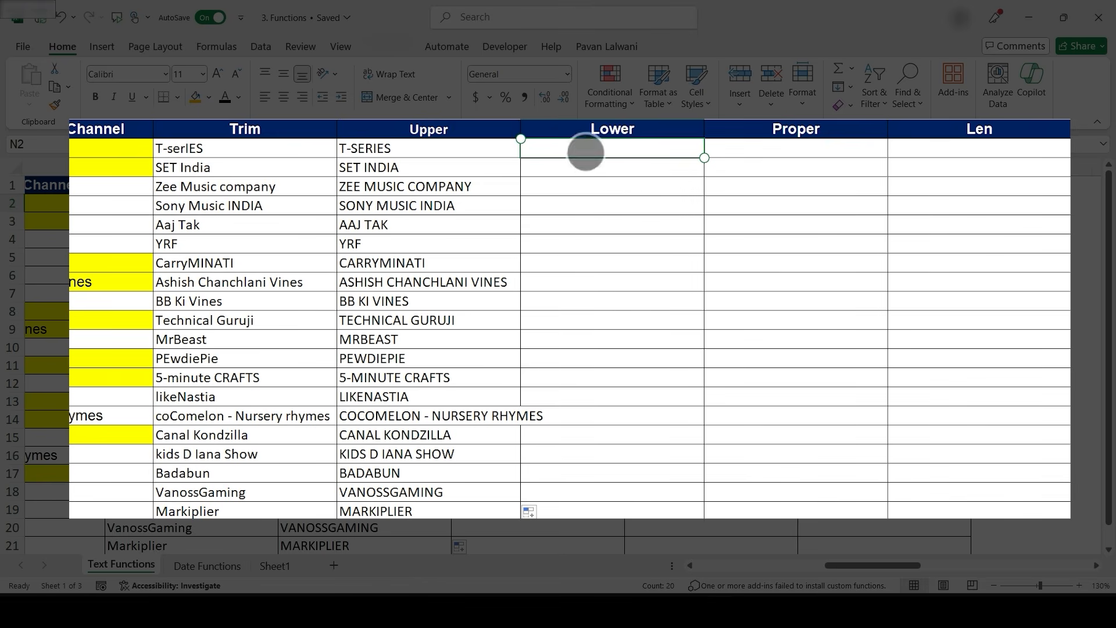
{"action": "type", "text": "=lower"}
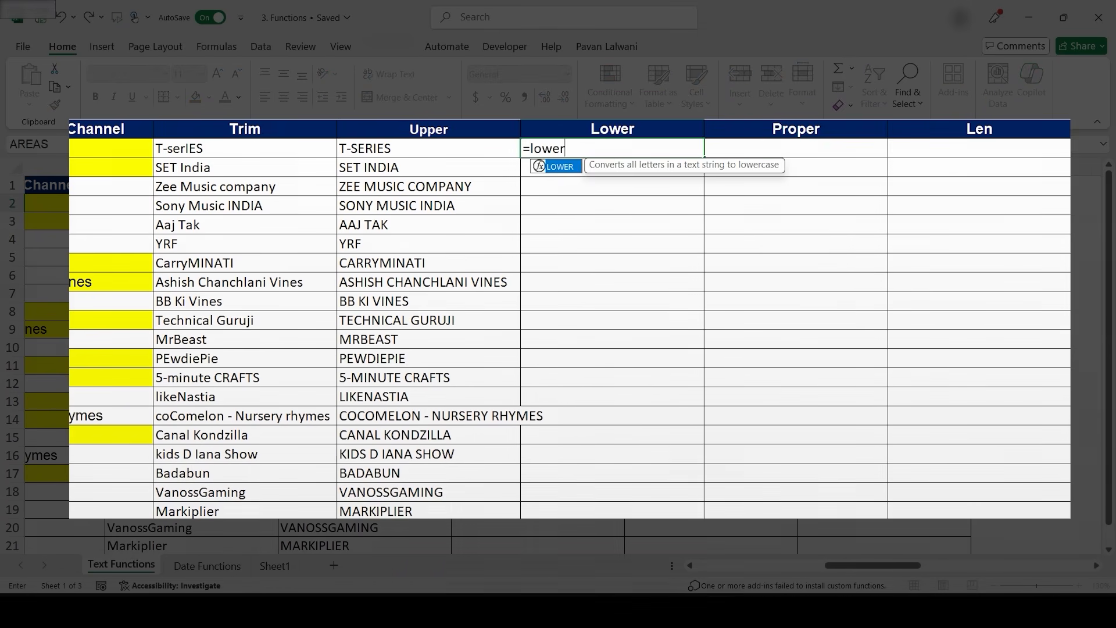
{"action": "key", "text": "Tab"}
{"action": "type", "text": "K2)"}
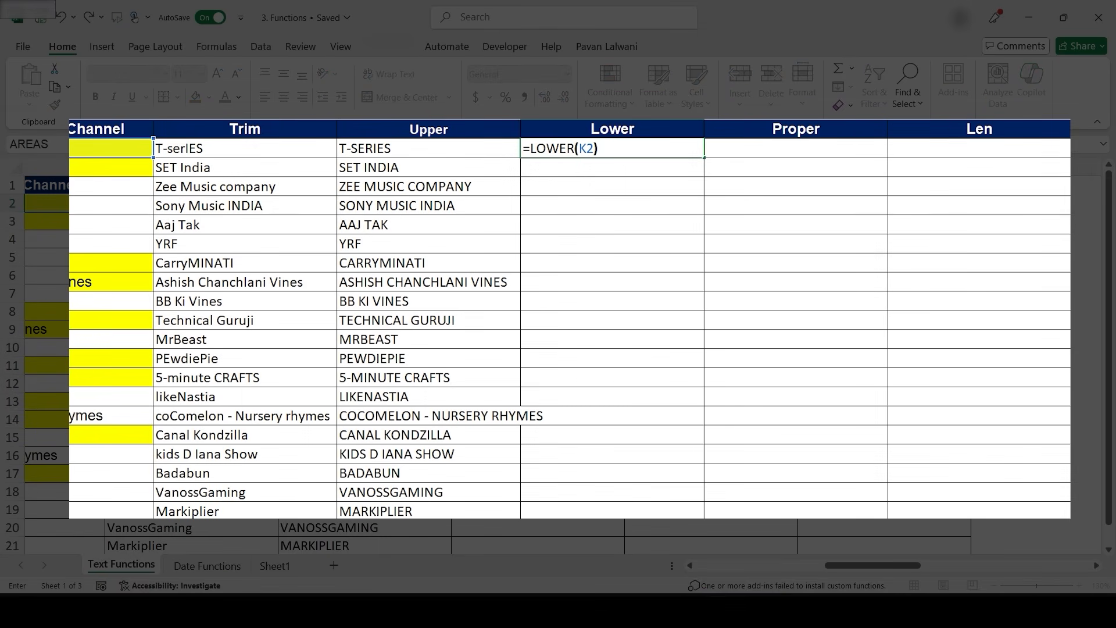
{"action": "key", "text": "Return"}
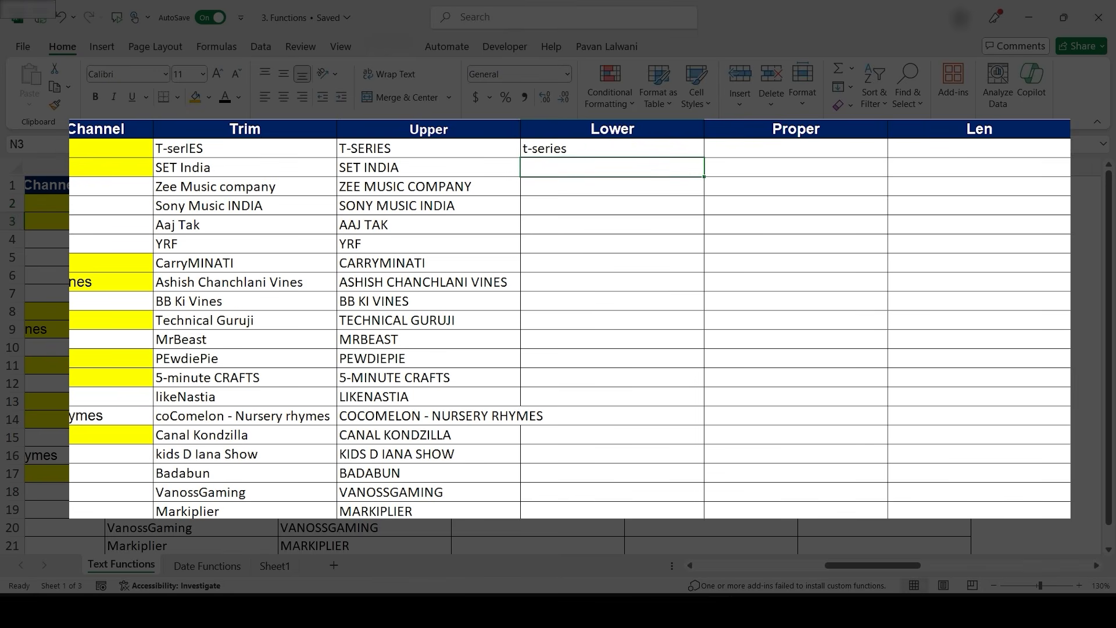
- Fill the LOWER formula down the Lower column, then undo the fill
{"action": "key", "text": "Up"}
{"action": "double_click", "coordinate": [624, 212]}
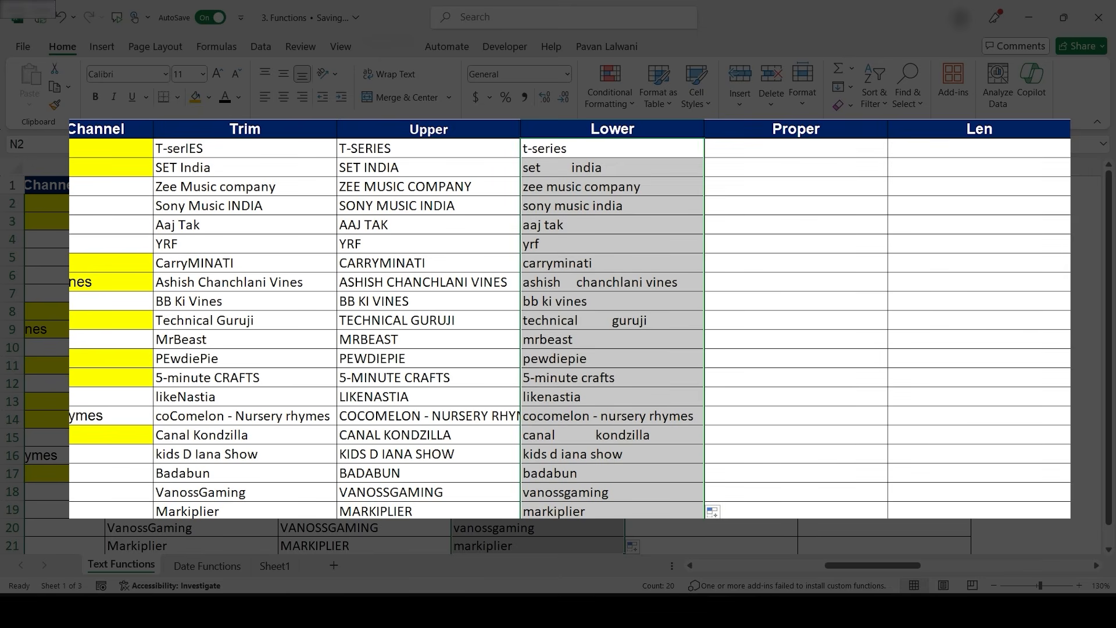
{"action": "key", "text": "ctrl+z"}
{"action": "key", "text": "ctrl+z"}
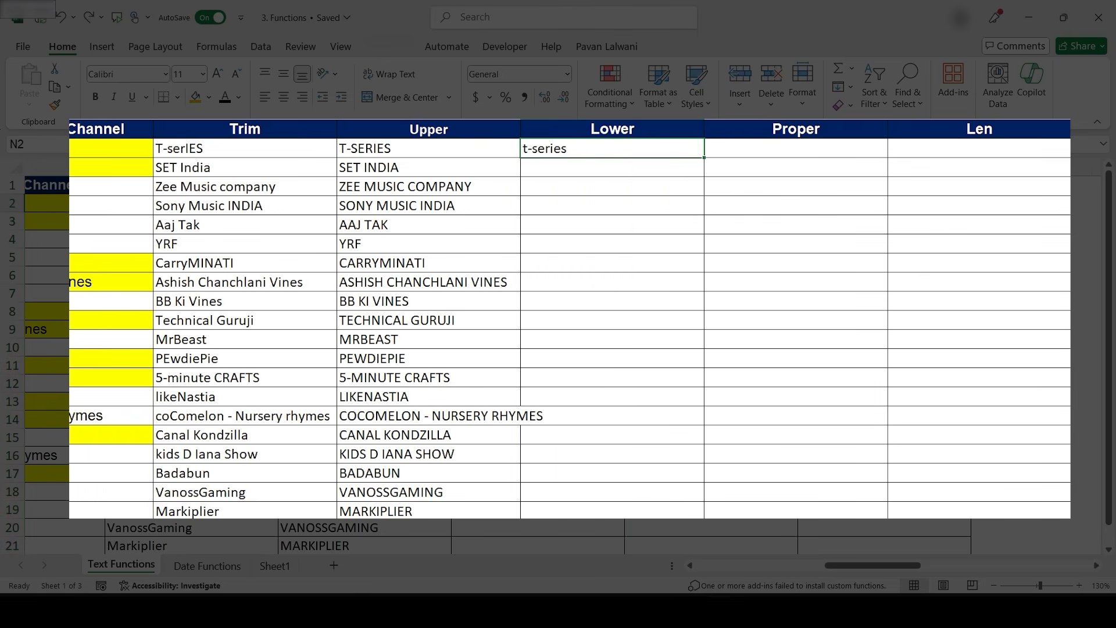
- Replace the first Lower cell's formula with =LOWER(TRIM(K2))
{"action": "type", "text": "=Lower"}
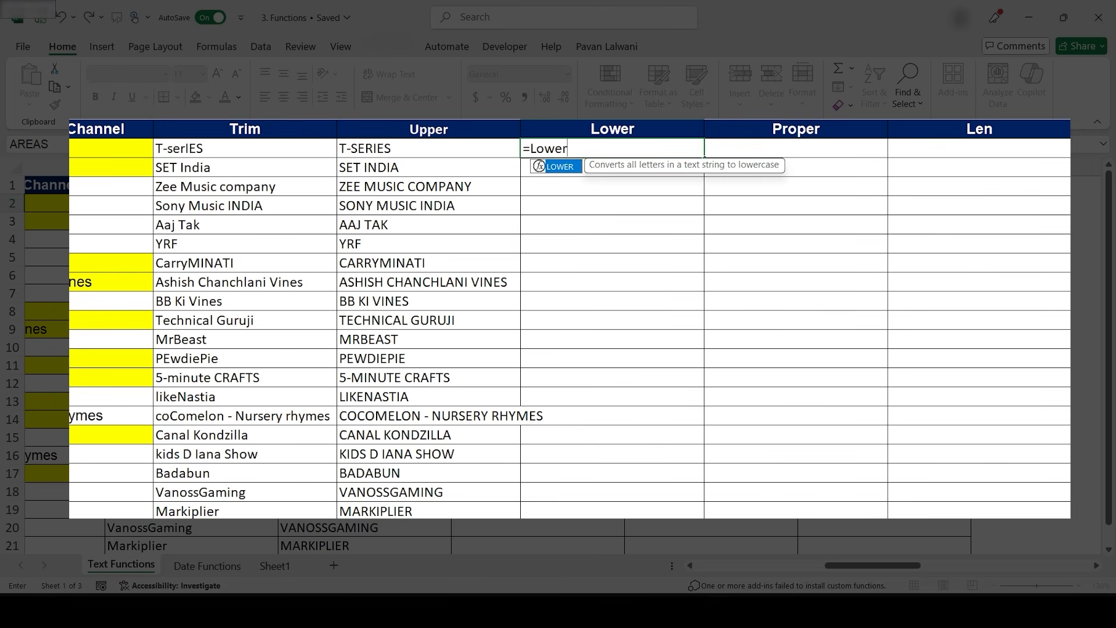
{"action": "key", "text": "Tab"}
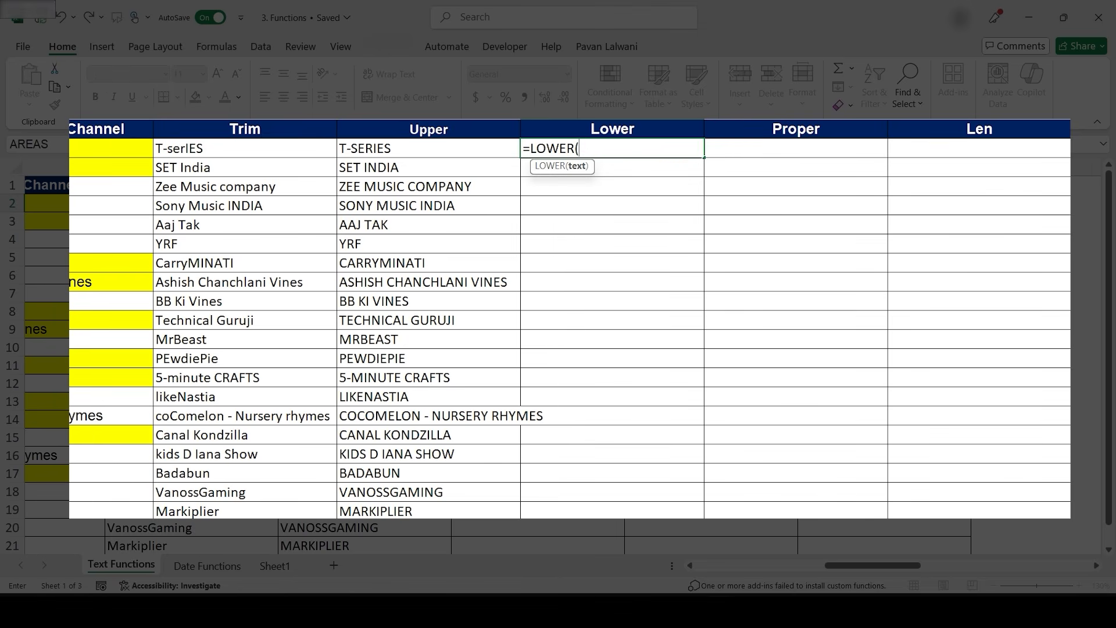
{"action": "type", "text": "trim"}
{"action": "key", "text": "Tab"}
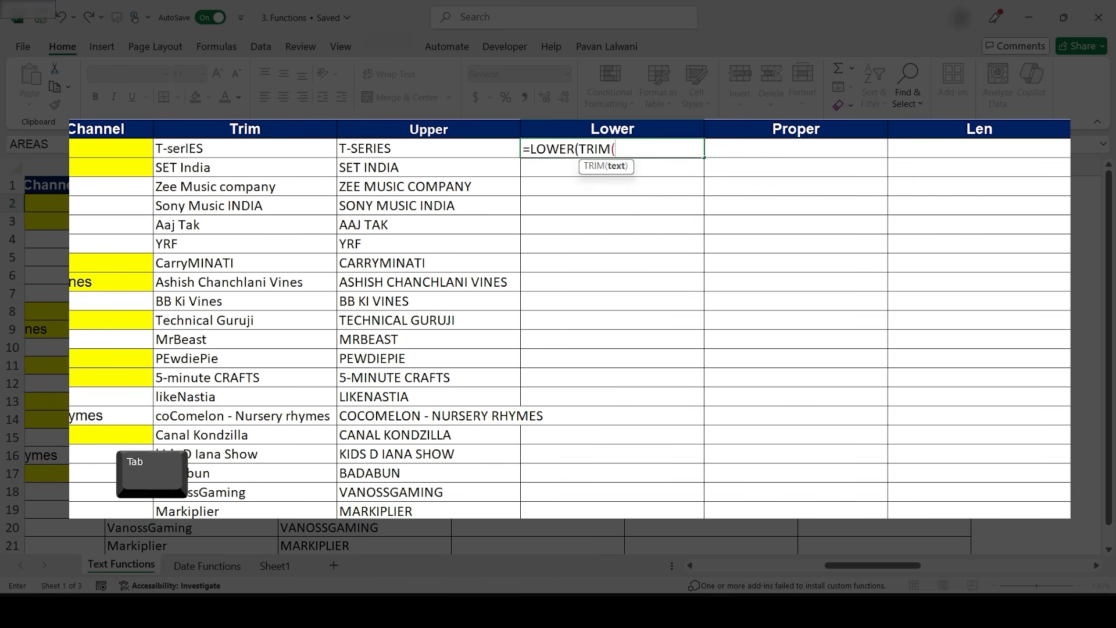
{"action": "type", "text": "K2)"}
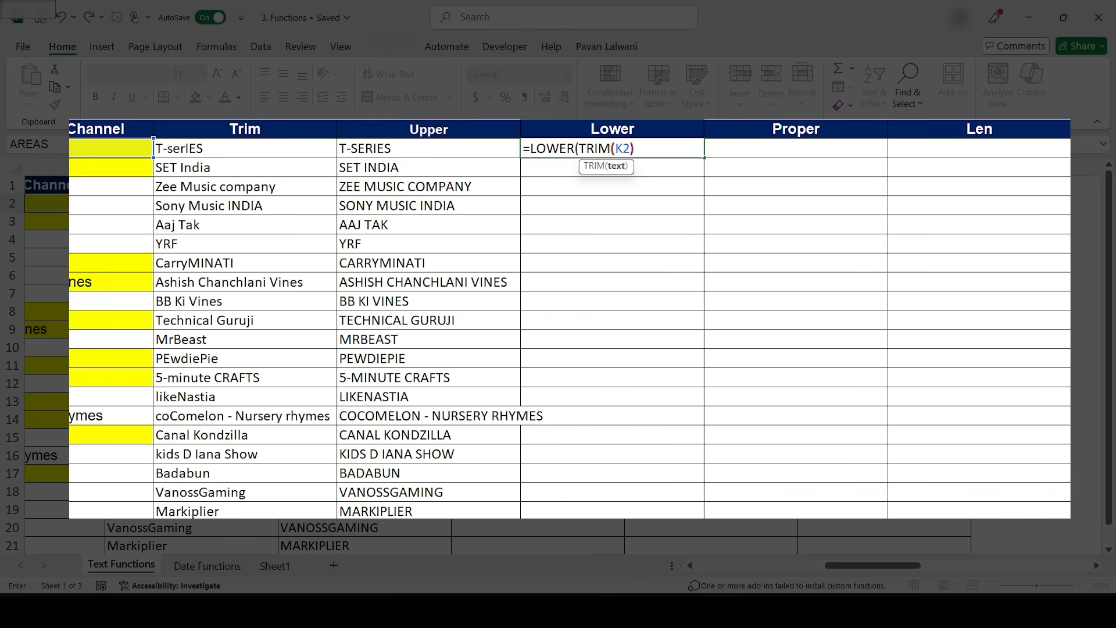
{"action": "type", "text": ")"}
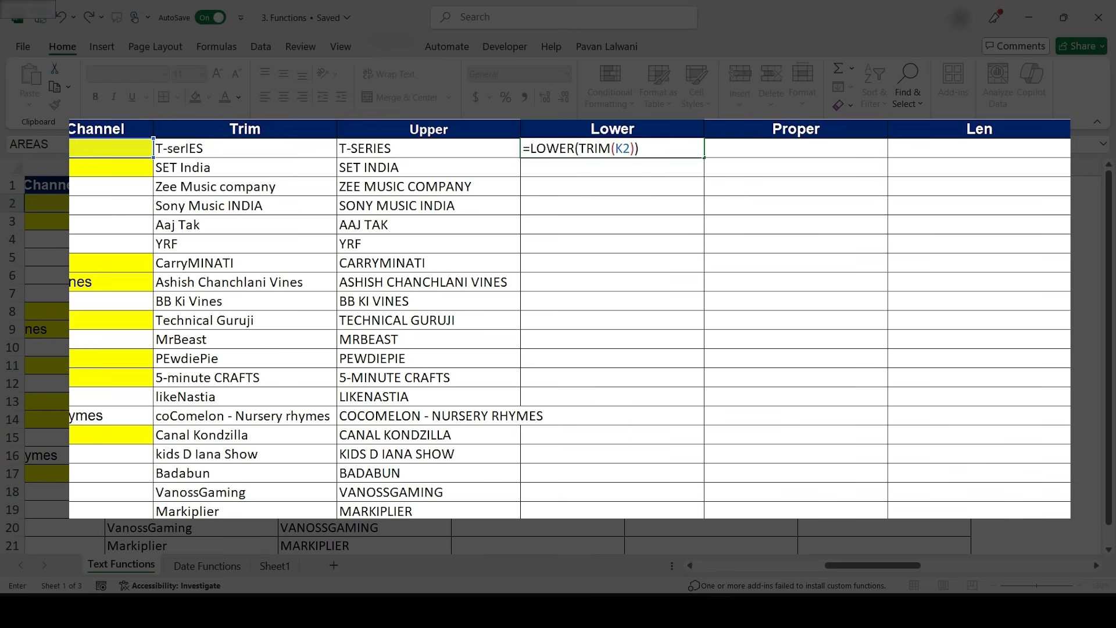
{"action": "key", "text": "Return"}
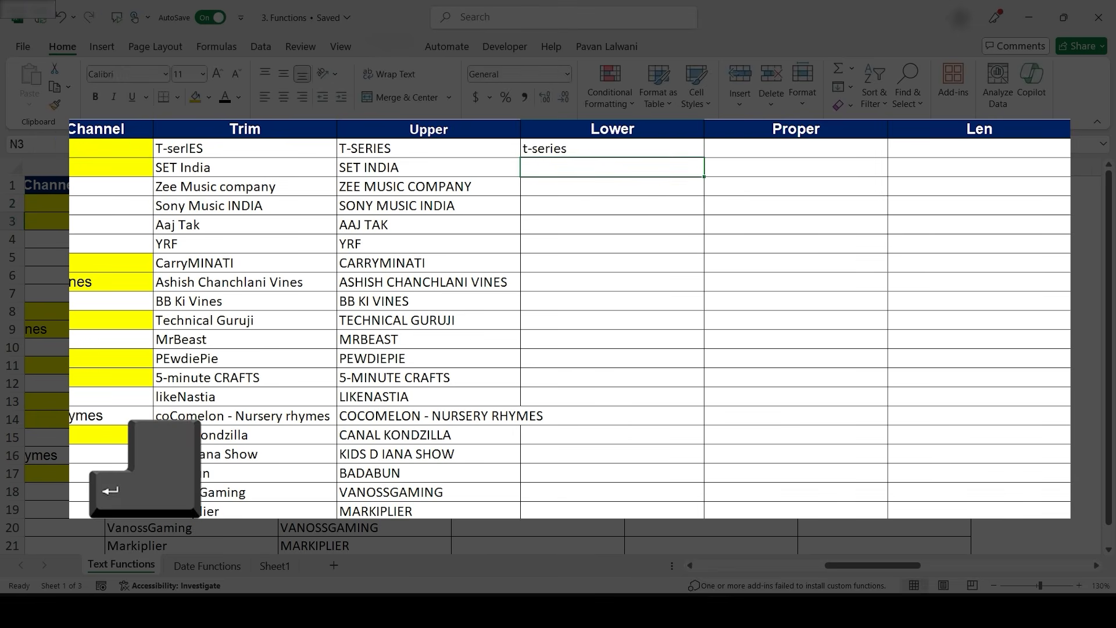
- Fill the LOWER(TRIM) formula down the Lower column for all channel rows
{"action": "left_click", "coordinate": [612, 149]}
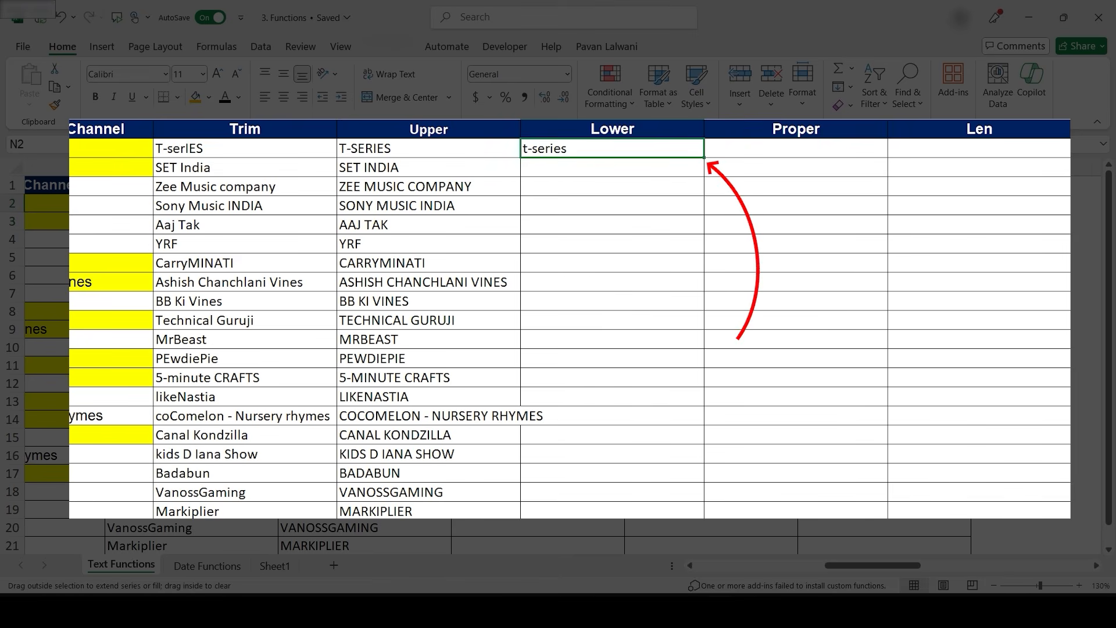
{"action": "double_click", "coordinate": [704, 158]}
- Enter the formula =PROPER(TRIM(K2)) in the first cell of the Proper column
{"action": "left_click", "coordinate": [796, 148]}
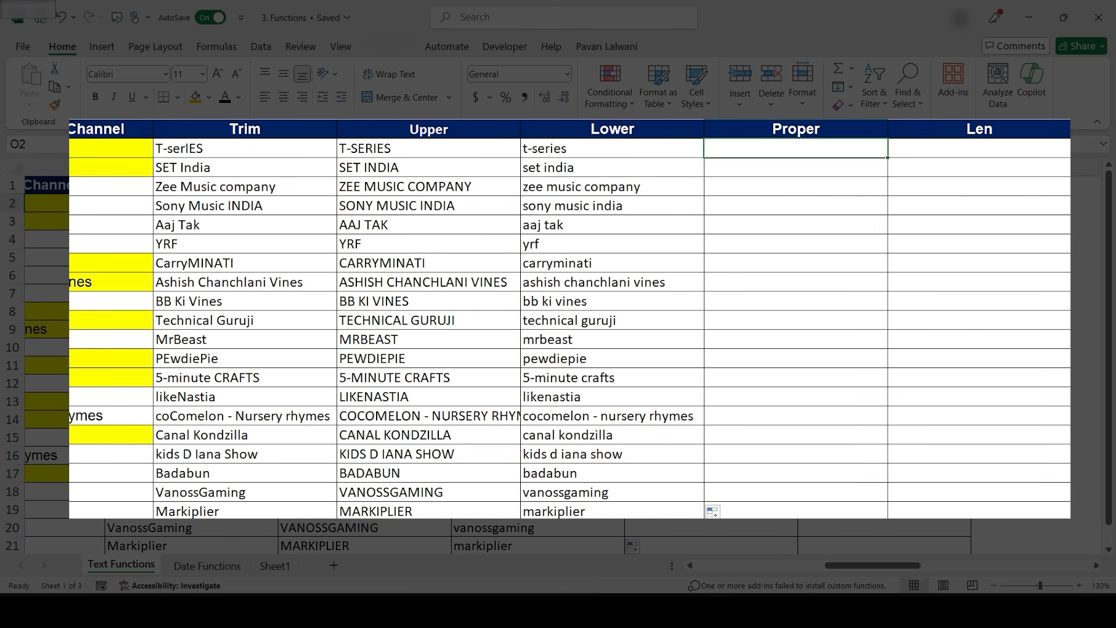
{"action": "type", "text": "=Per"}
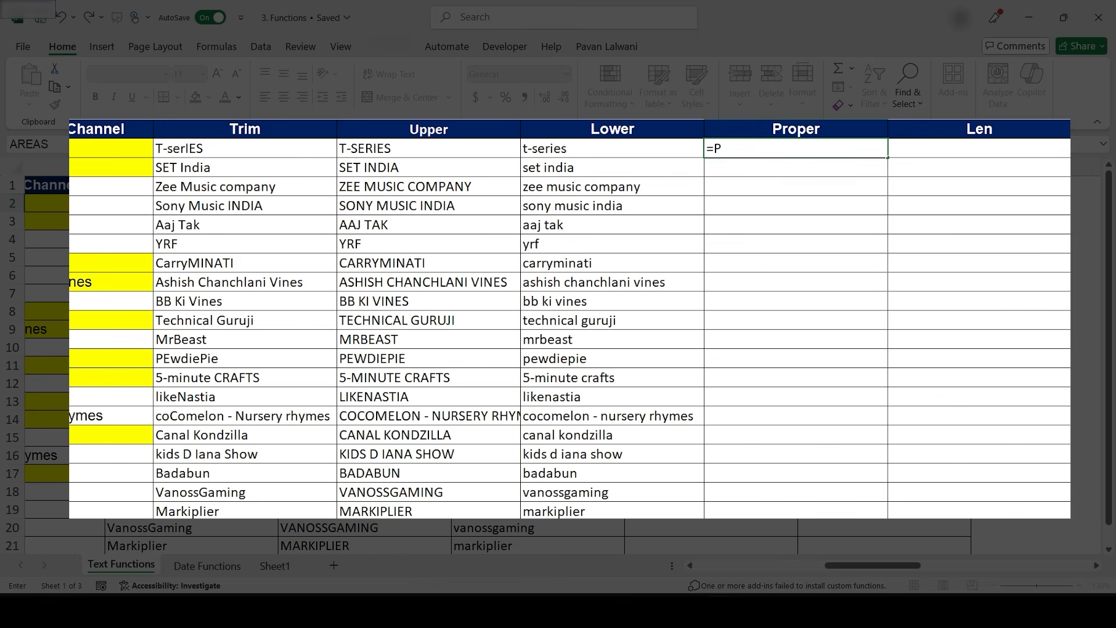
{"action": "key", "text": "BackSpace"}
{"action": "key", "text": "BackSpace"}
{"action": "type", "text": "rper"}
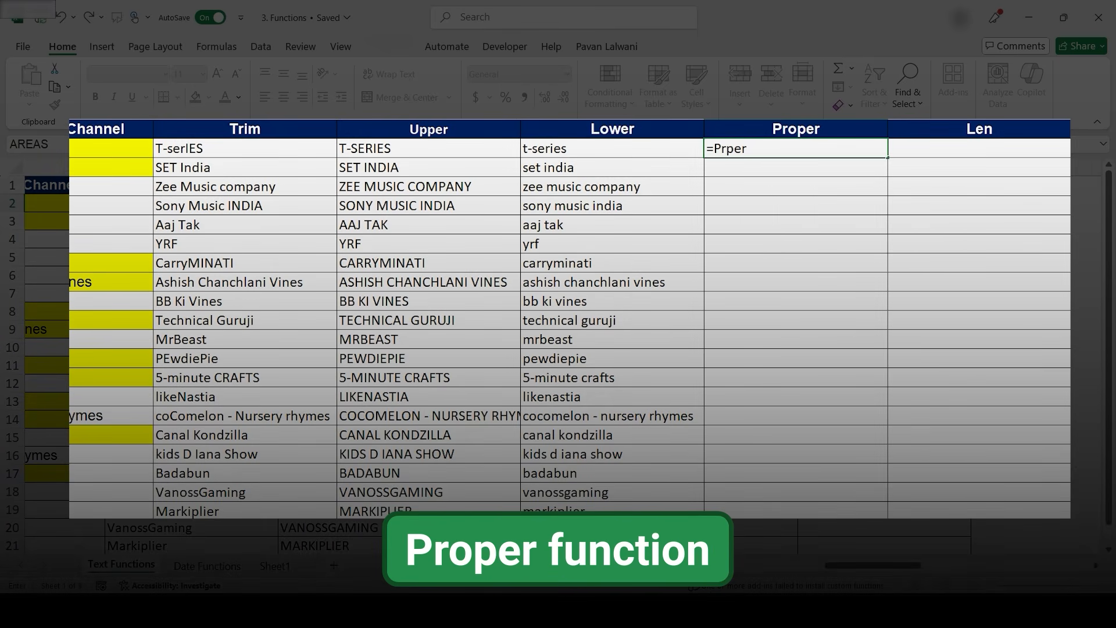
{"action": "key", "text": "BackSpace"}
{"action": "key", "text": "BackSpace"}
{"action": "type", "text": "oper"}
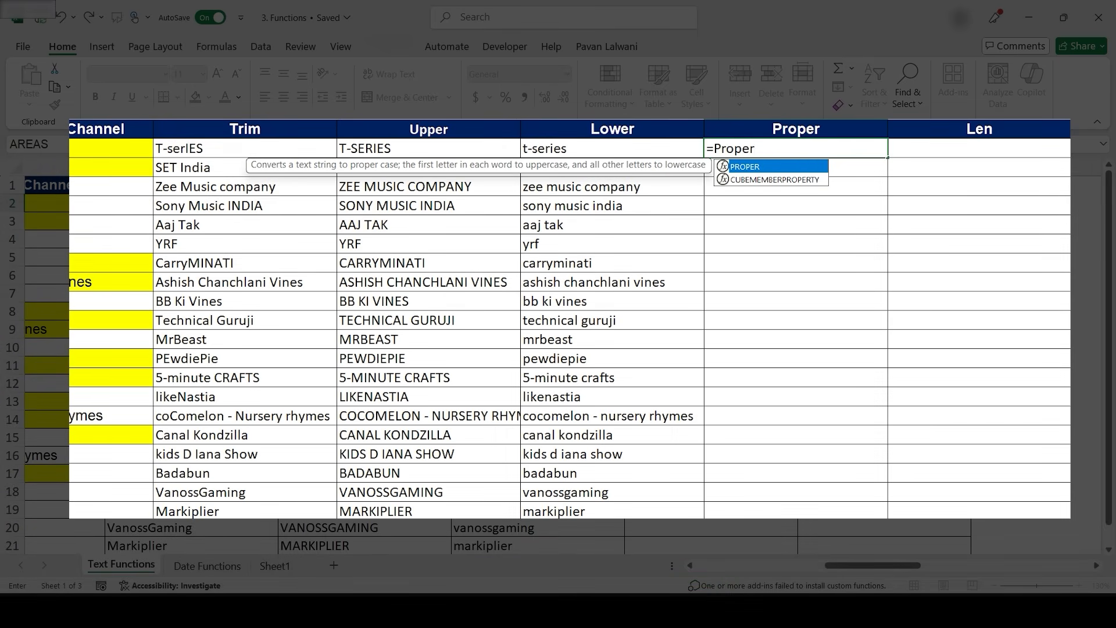
{"action": "key", "text": "Tab"}
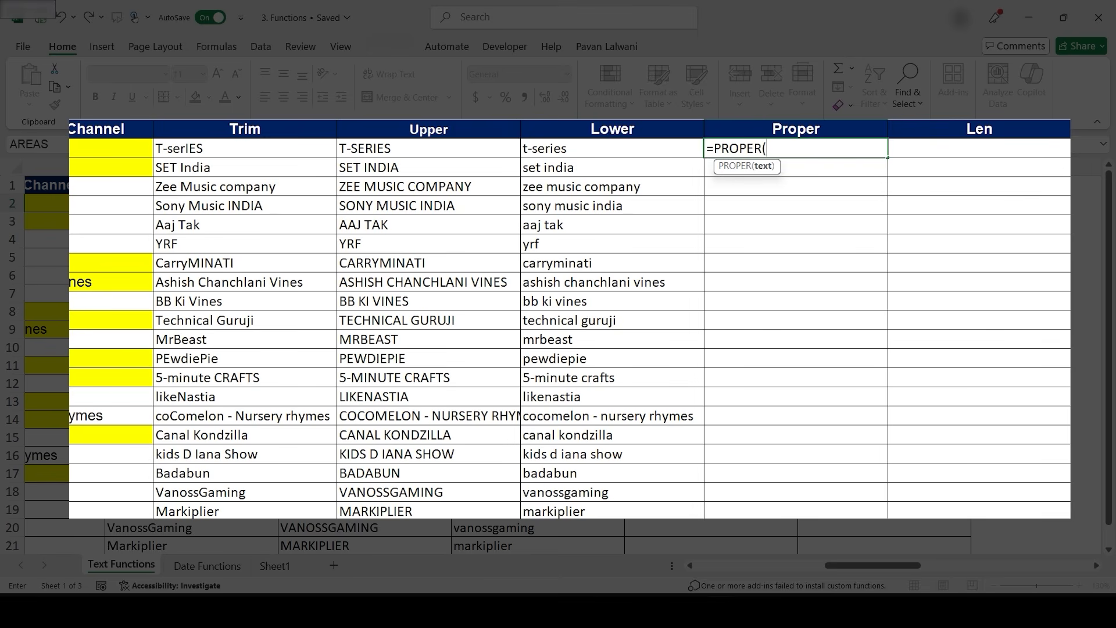
{"action": "key", "text": "BackSpace"}
{"action": "key", "text": "BackSpace"}
{"action": "key", "text": "BackSpace"}
{"action": "key", "text": "BackSpace"}
{"action": "key", "text": "BackSpace"}
{"action": "key", "text": "BackSpace"}
{"action": "key", "text": "BackSpace"}
{"action": "type", "text": "P"}
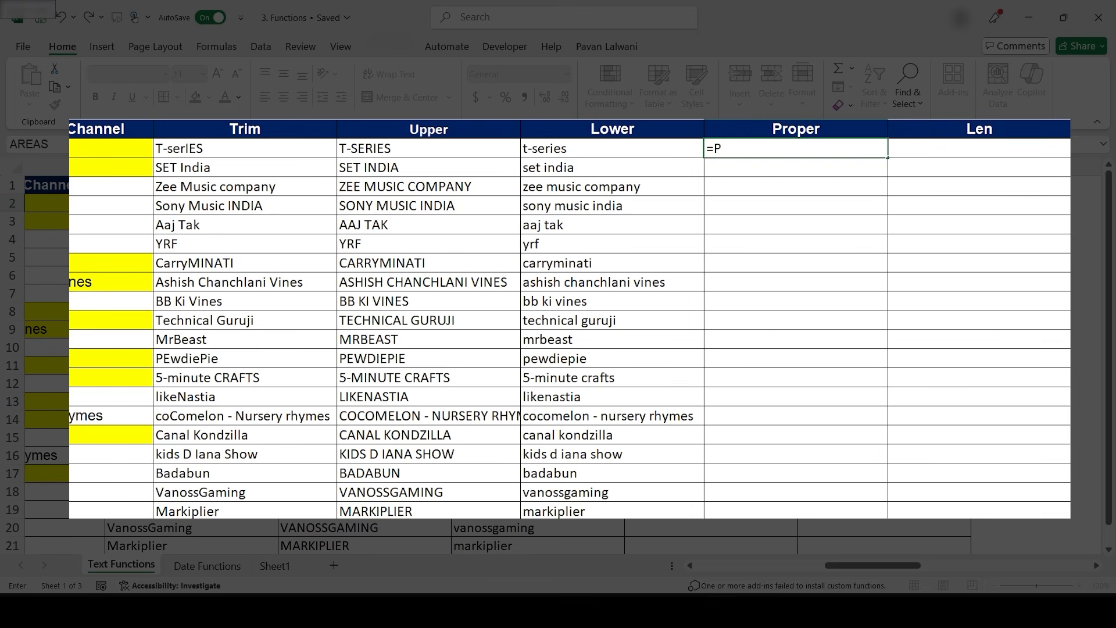
{"action": "type", "text": "roper"}
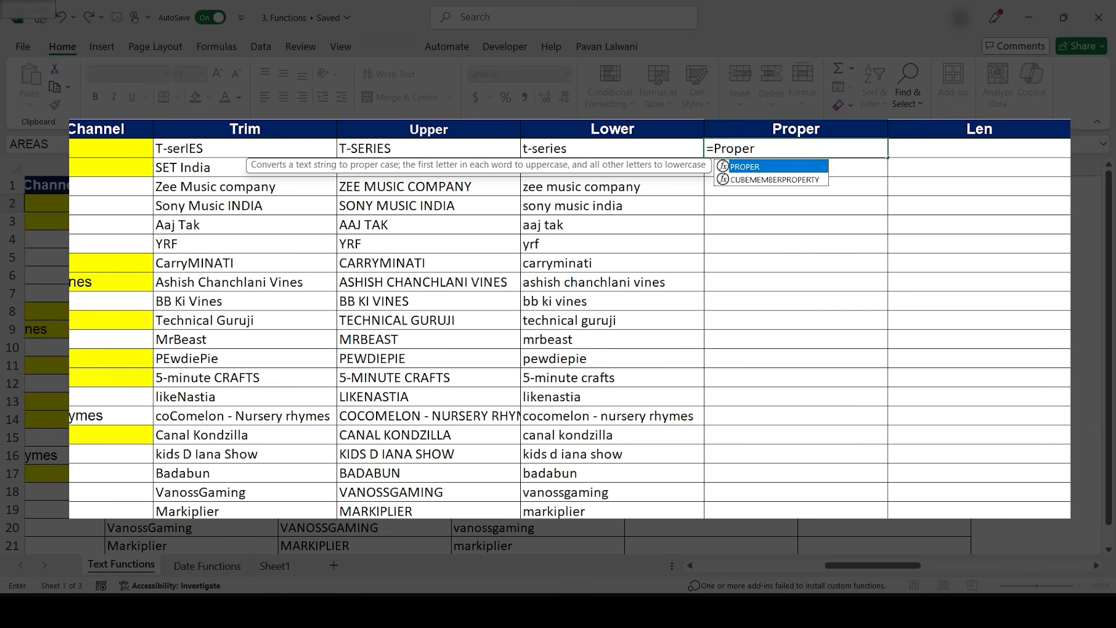
{"action": "key", "text": "Tab"}
{"action": "type", "text": "trim"}
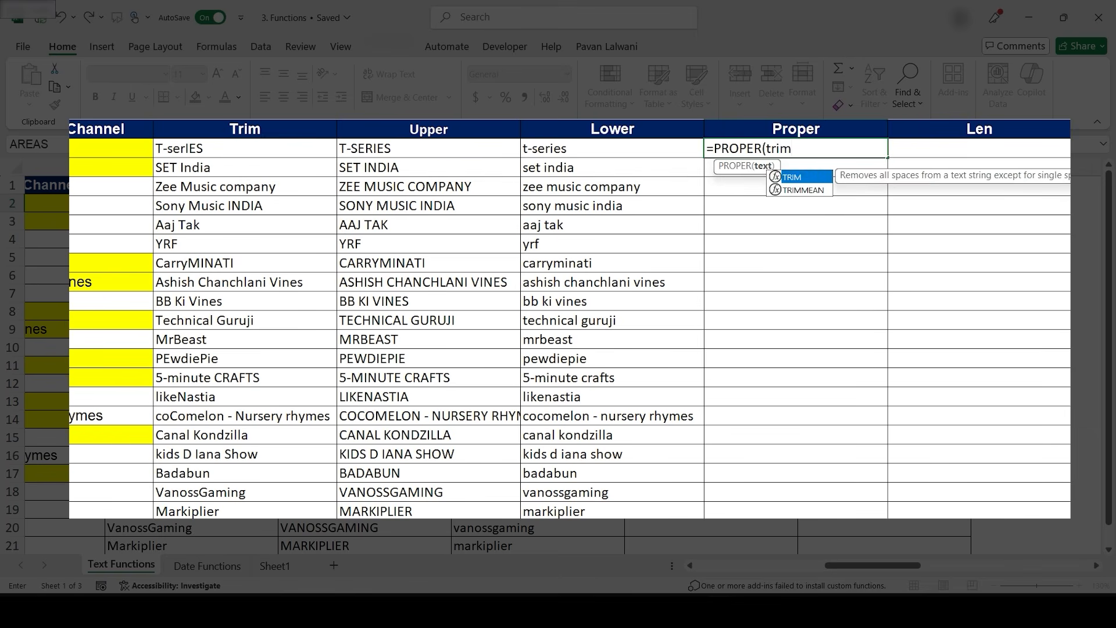
{"action": "key", "text": "Tab"}
{"action": "type", "text": "K2))"}
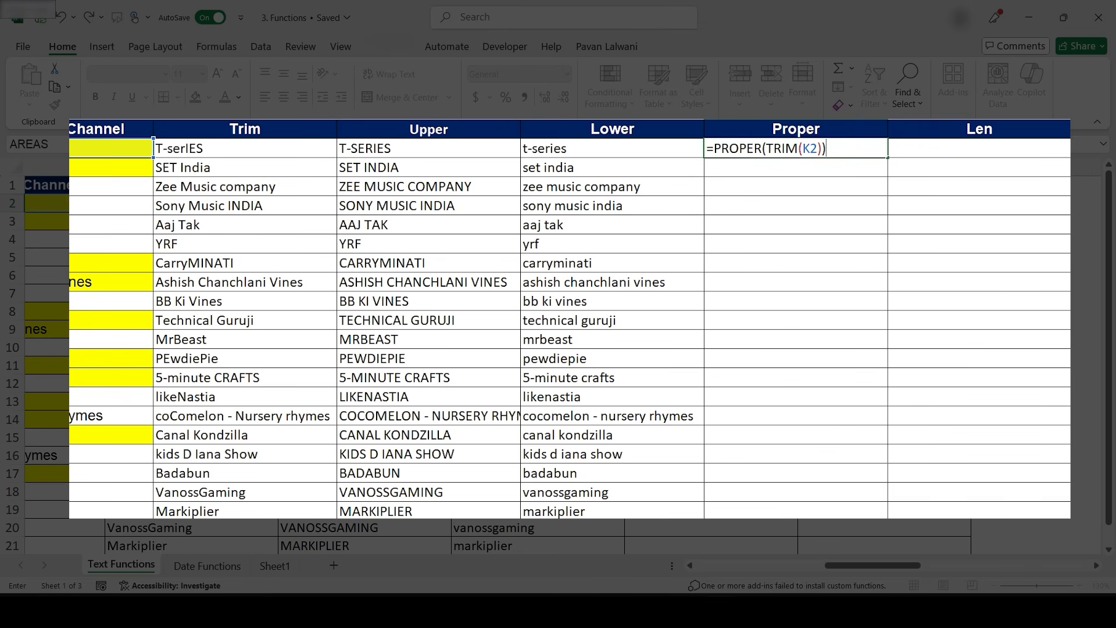
{"action": "key", "text": "ctrl+Return"}
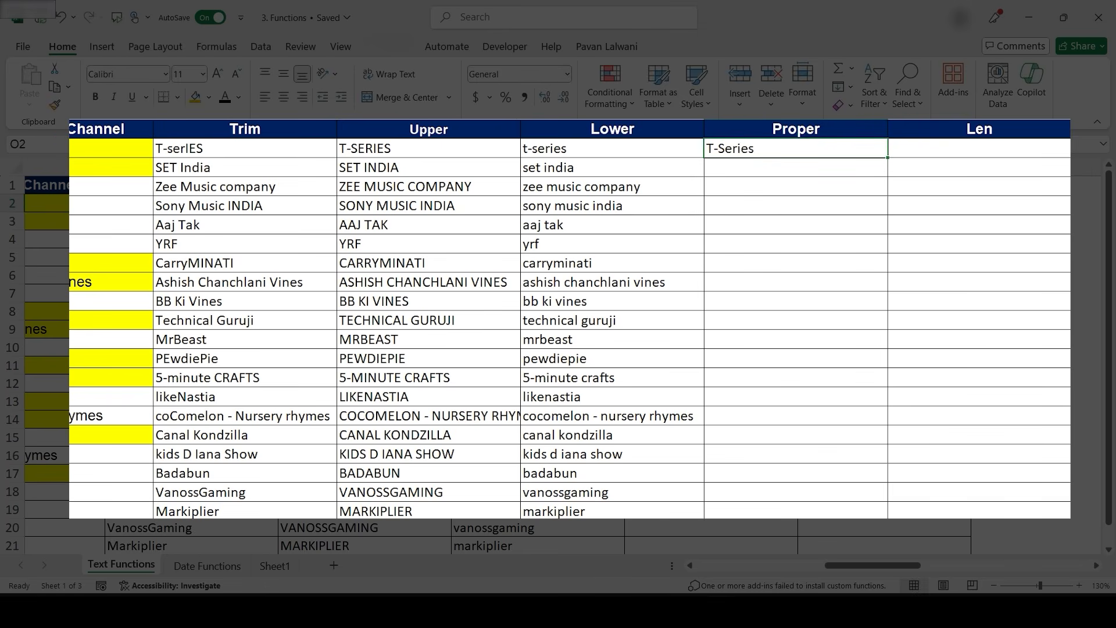
- Fill the PROPER(TRIM) formula down the Proper column for all channel rows
{"action": "double_click", "coordinate": [887, 157]}
{"action": "left_click", "coordinate": [796, 225]}
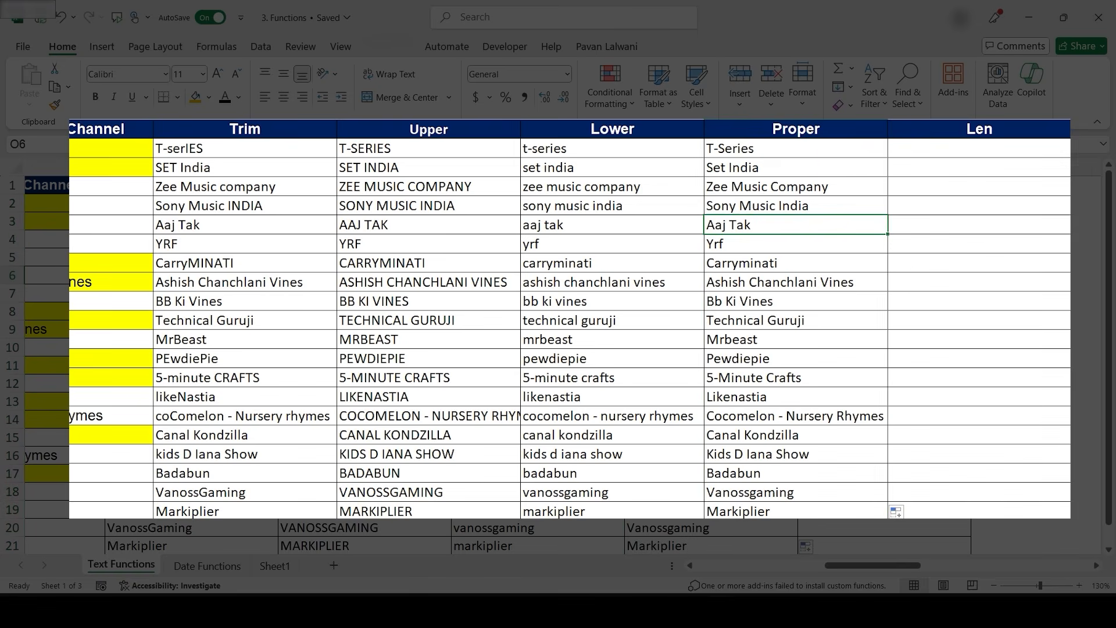
{"action": "scroll", "coordinate": [593, 381], "scroll_direction": "right", "scroll_amount": 4}
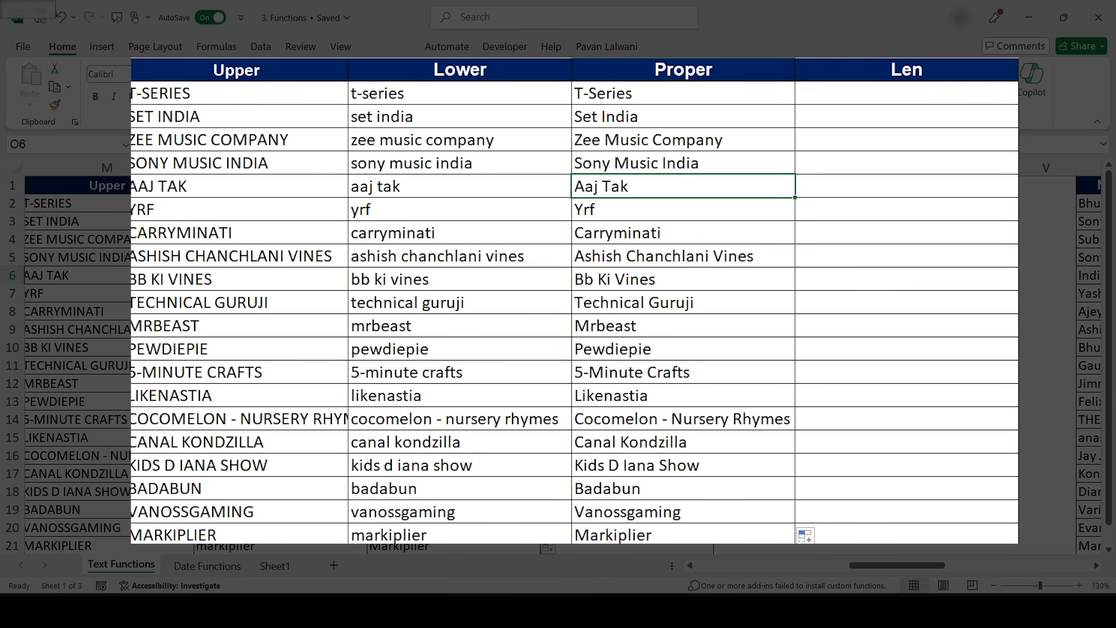
- Enter the formula =LEN(TRIM(K2)) in the first cell of the Len column
{"action": "left_click", "coordinate": [631, 203]}
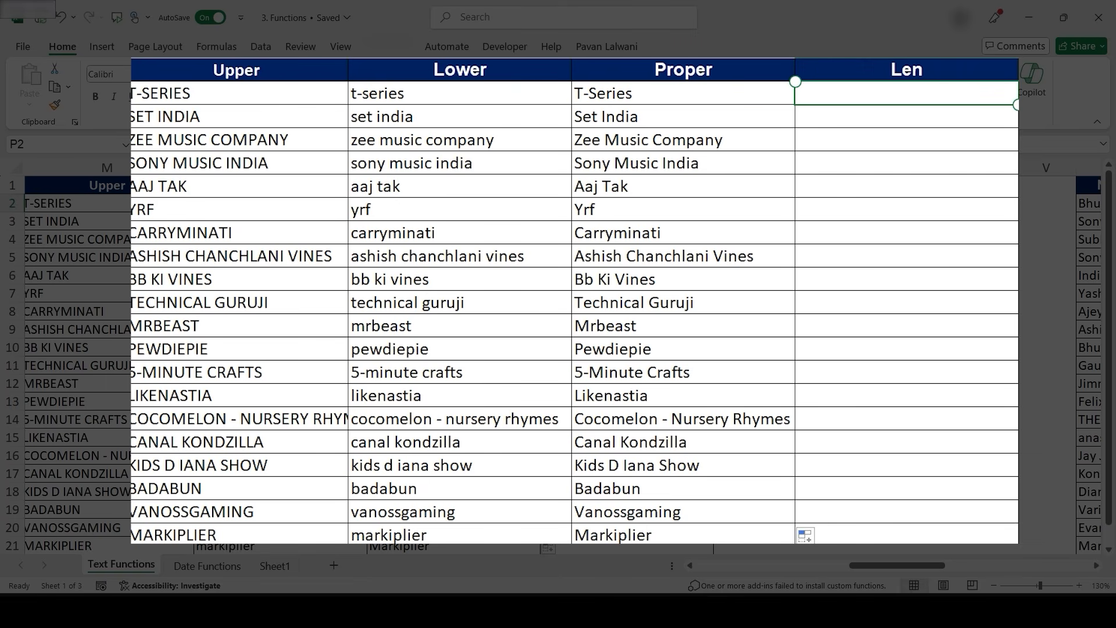
{"action": "type", "text": "=Len"}
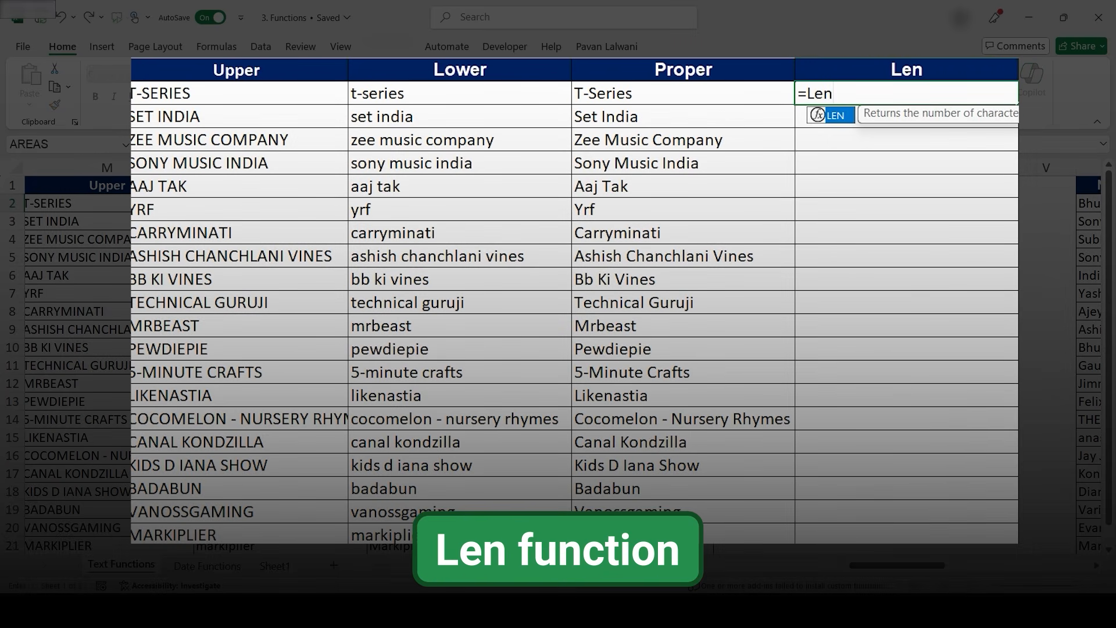
{"action": "key", "text": "Tab"}
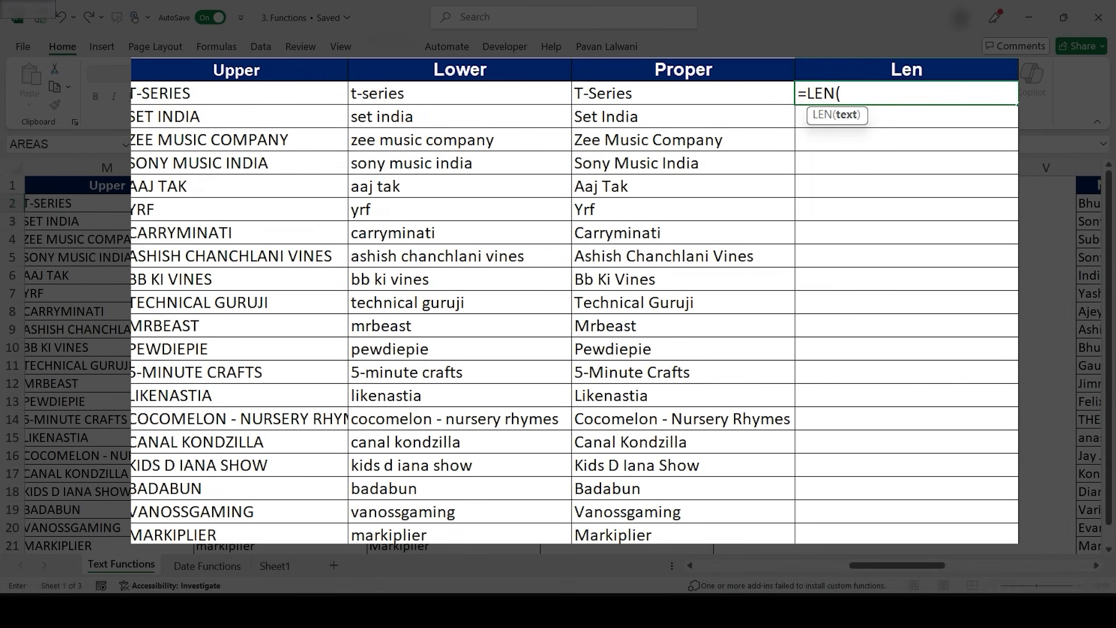
{"action": "type", "text": "K2)"}
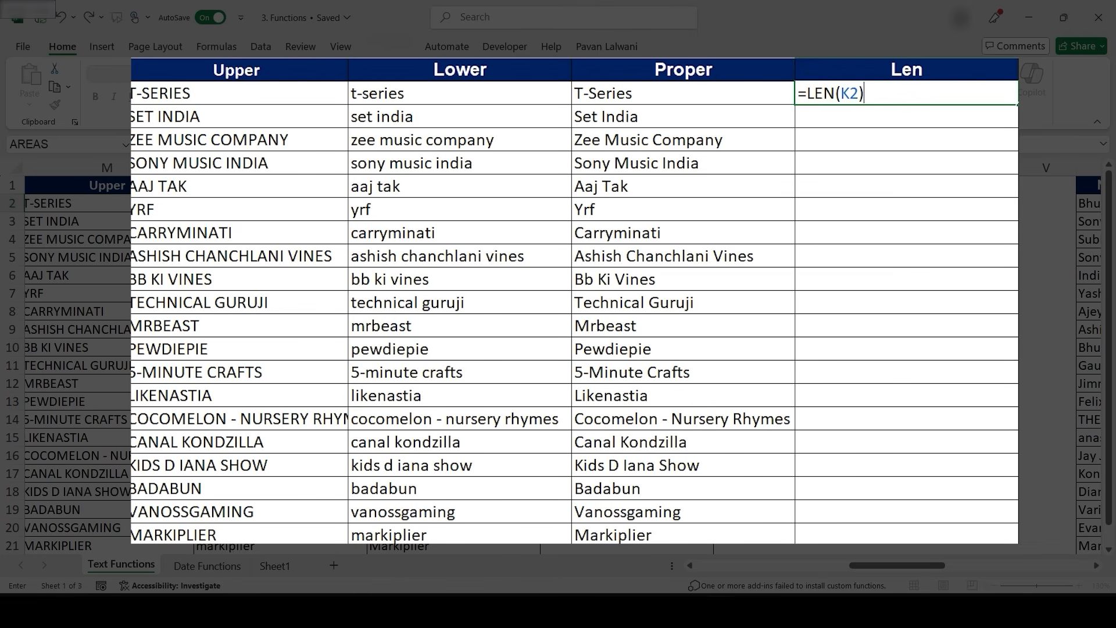
{"action": "key", "text": "BackSpace"}
{"action": "key", "text": "BackSpace"}
{"action": "key", "text": "BackSpace"}
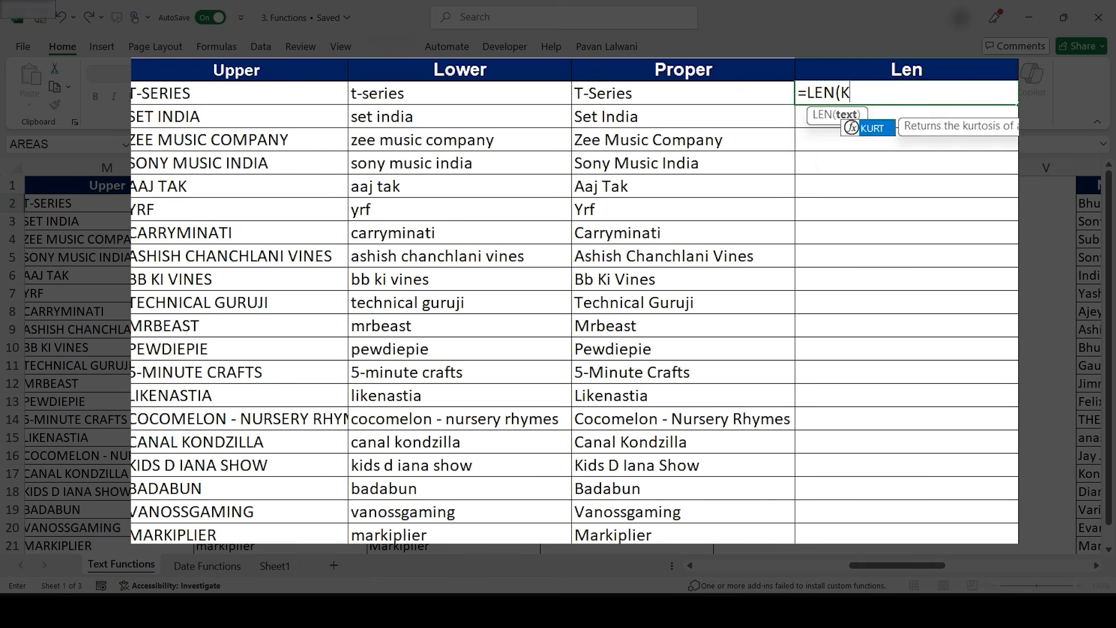
{"action": "type", "text": "Trim"}
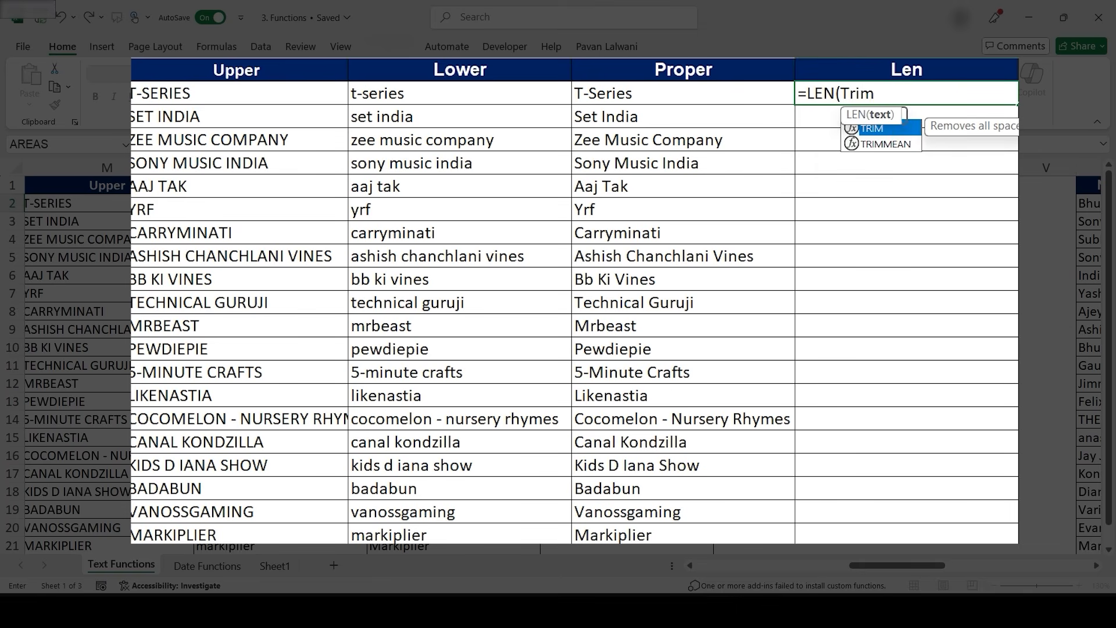
{"action": "key", "text": "Tab"}
{"action": "type", "text": "K"}
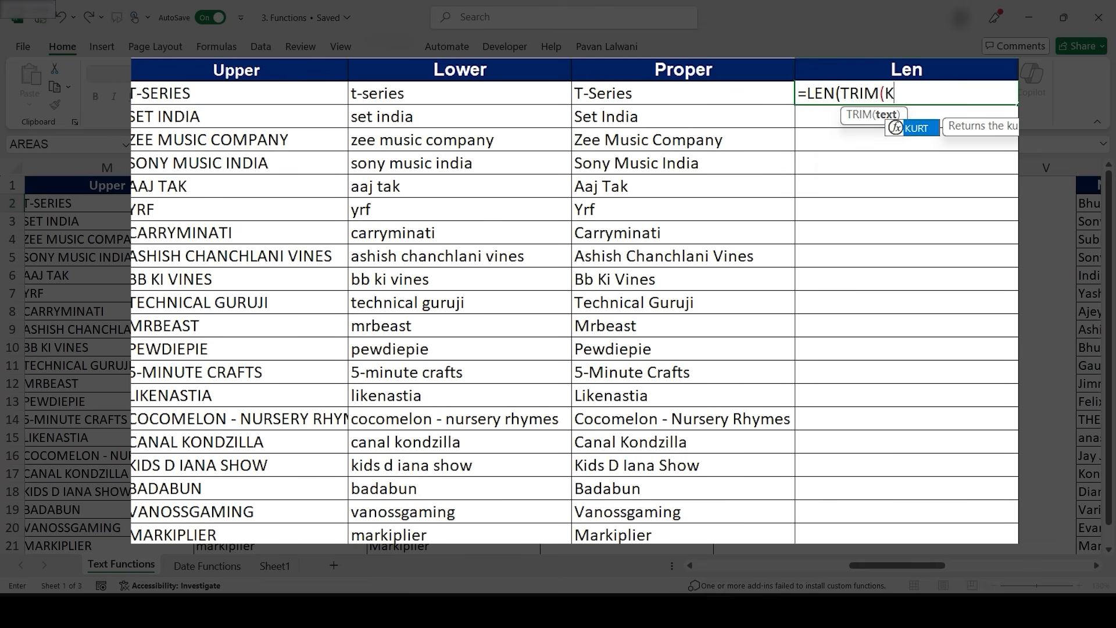
{"action": "type", "text": "2))"}
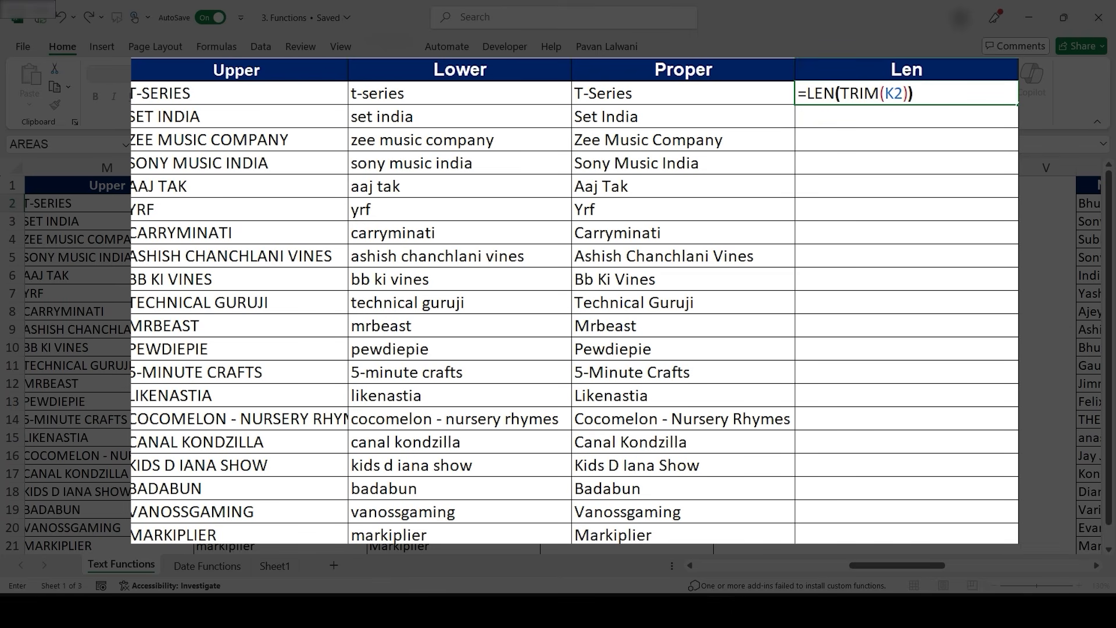
{"action": "key", "text": "Return"}
{"action": "key", "text": "Up"}
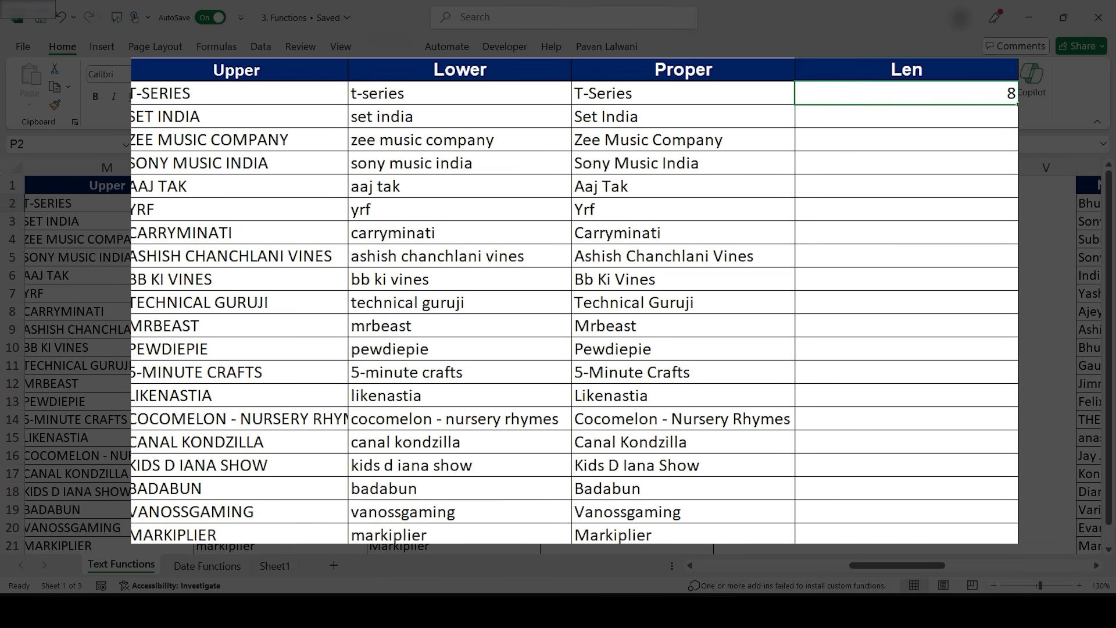
- Fill the LEN(TRIM) formula down the Len column for all channel rows
{"action": "double_click", "coordinate": [1018, 104]}
{"action": "left_click", "coordinate": [988, 94]}
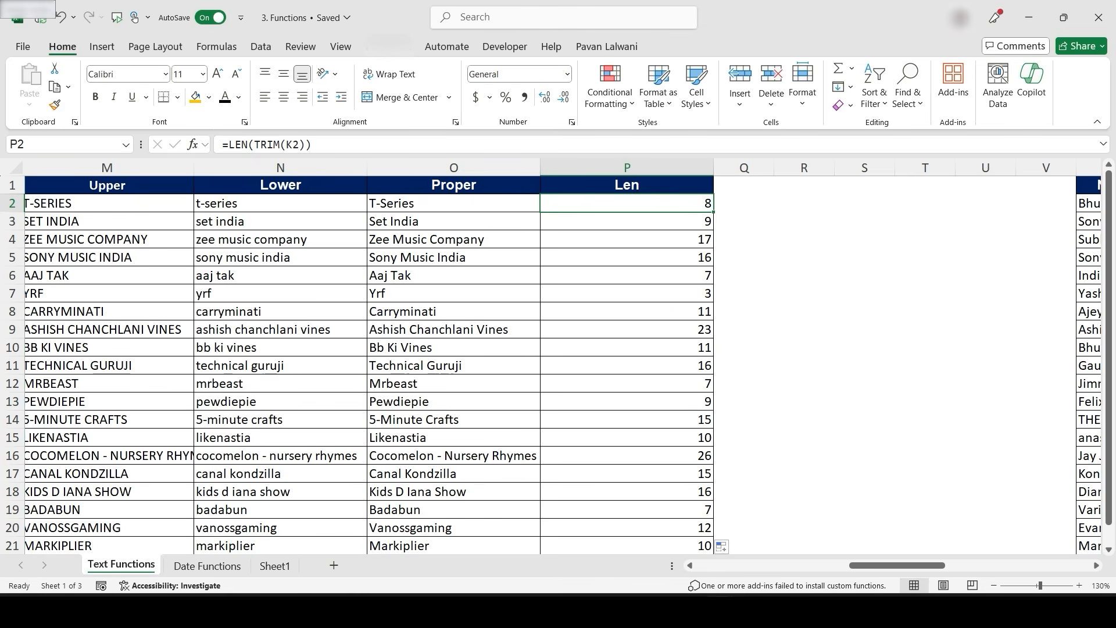
{"action": "scroll", "coordinate": [598, 337], "scroll_direction": "right", "scroll_amount": 3}
{"action": "scroll", "coordinate": [558, 360], "scroll_direction": "right", "scroll_amount": 1}
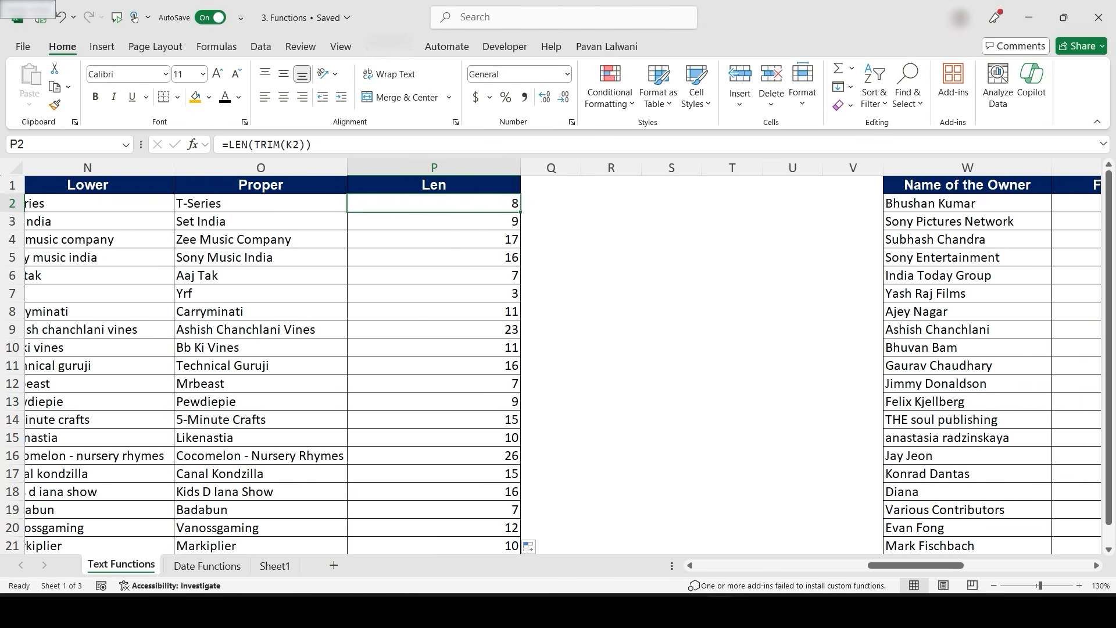
{"action": "scroll", "coordinate": [564, 356], "scroll_direction": "left", "scroll_amount": 5}
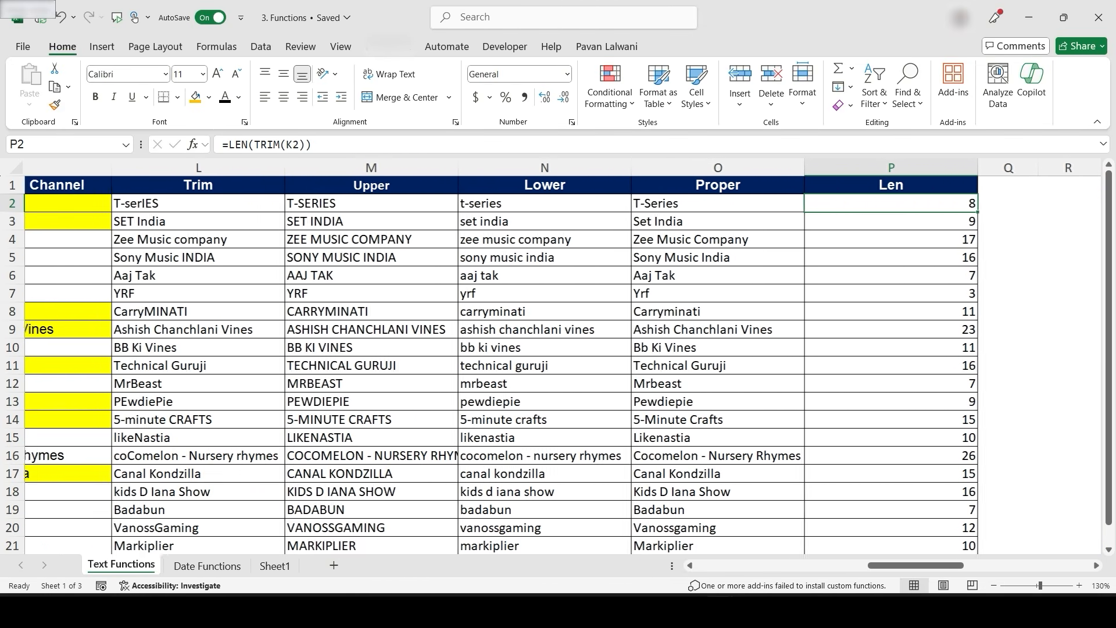
{"action": "scroll", "coordinate": [558, 360], "scroll_direction": "left", "scroll_amount": 1}
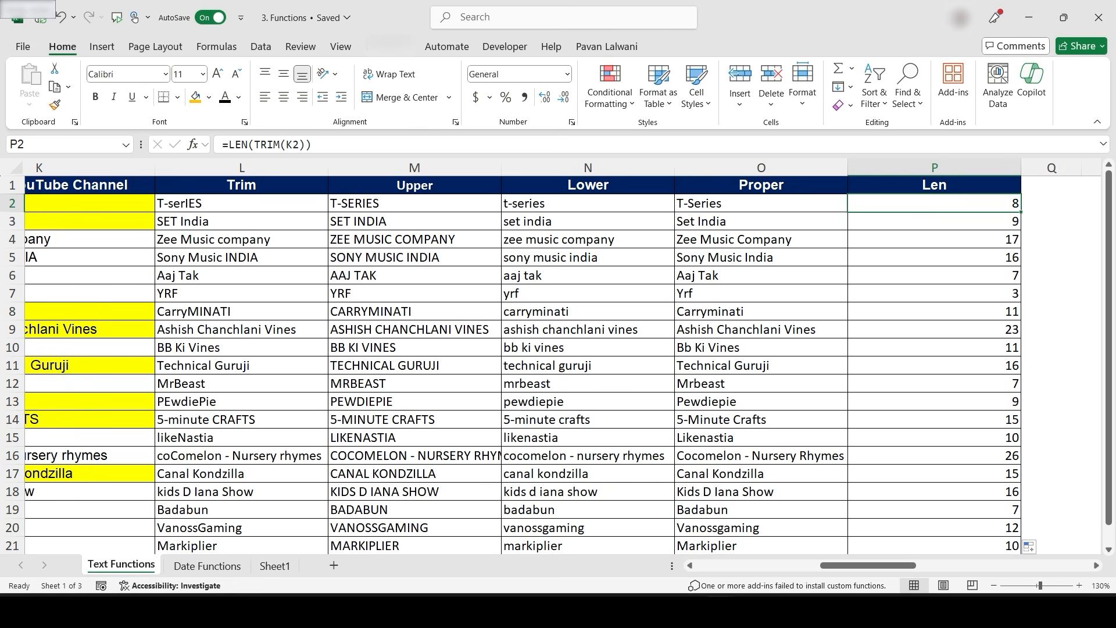
- Enter the formula =TEXTBEFORE(W2," ") in the first cell of the First Name column
{"action": "scroll", "coordinate": [581, 396], "scroll_direction": "right", "scroll_amount": 10}
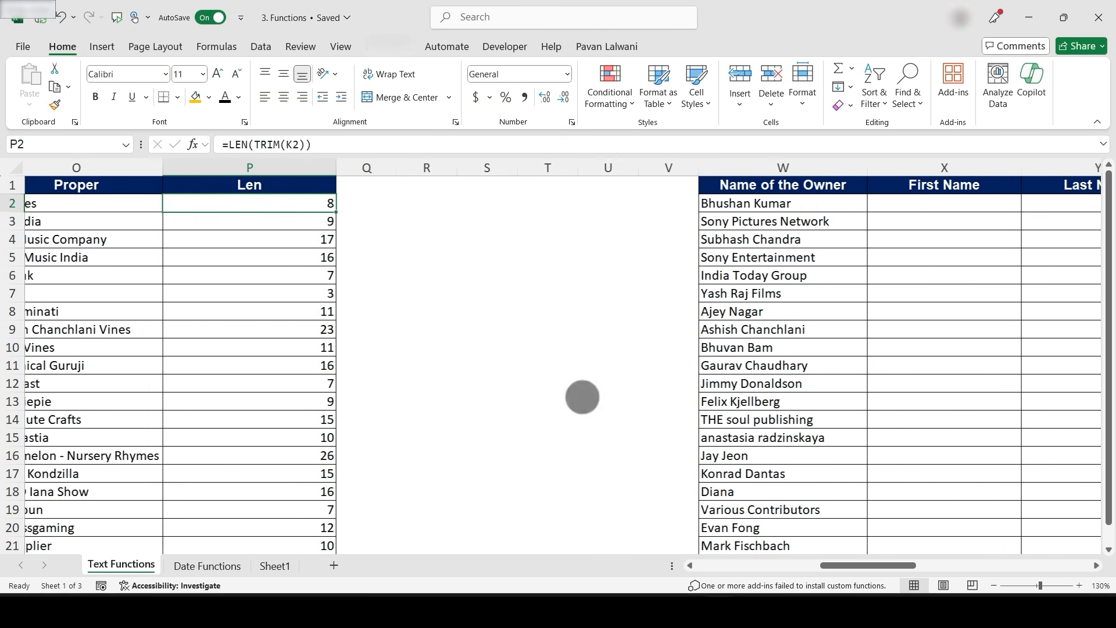
{"action": "scroll", "coordinate": [608, 418], "scroll_direction": "right", "scroll_amount": 3}
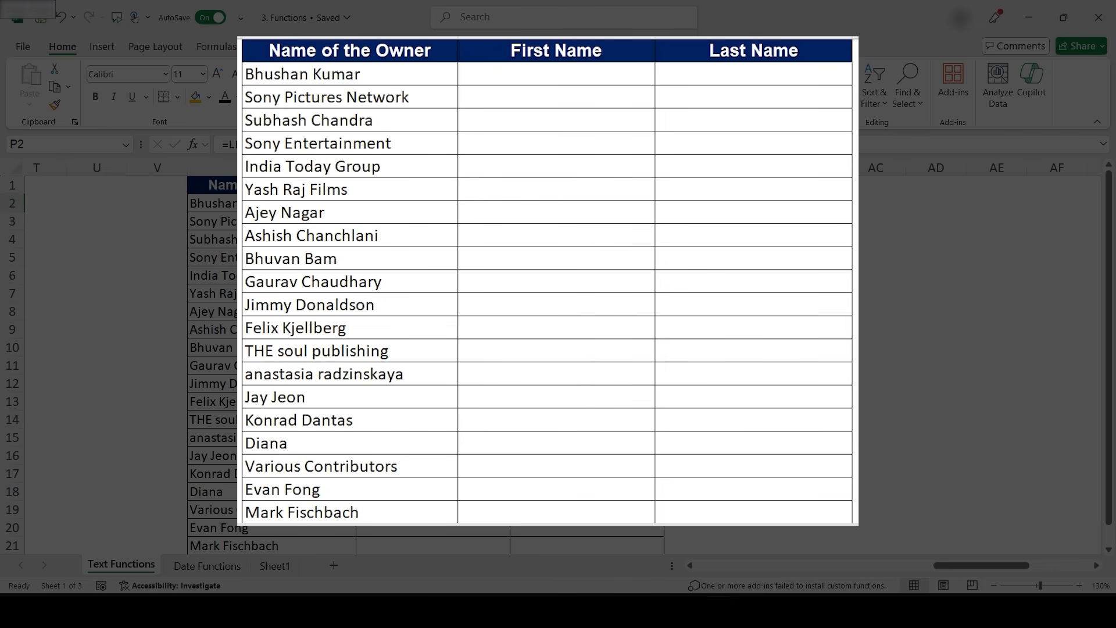
{"action": "left_click", "coordinate": [556, 74]}
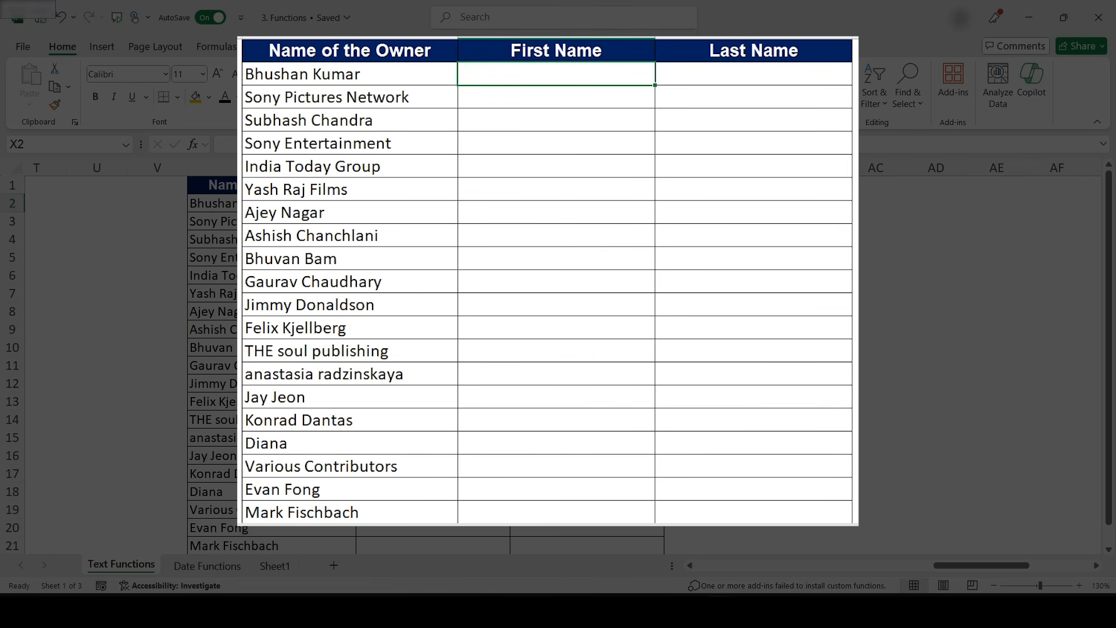
{"action": "type", "text": "=Text"}
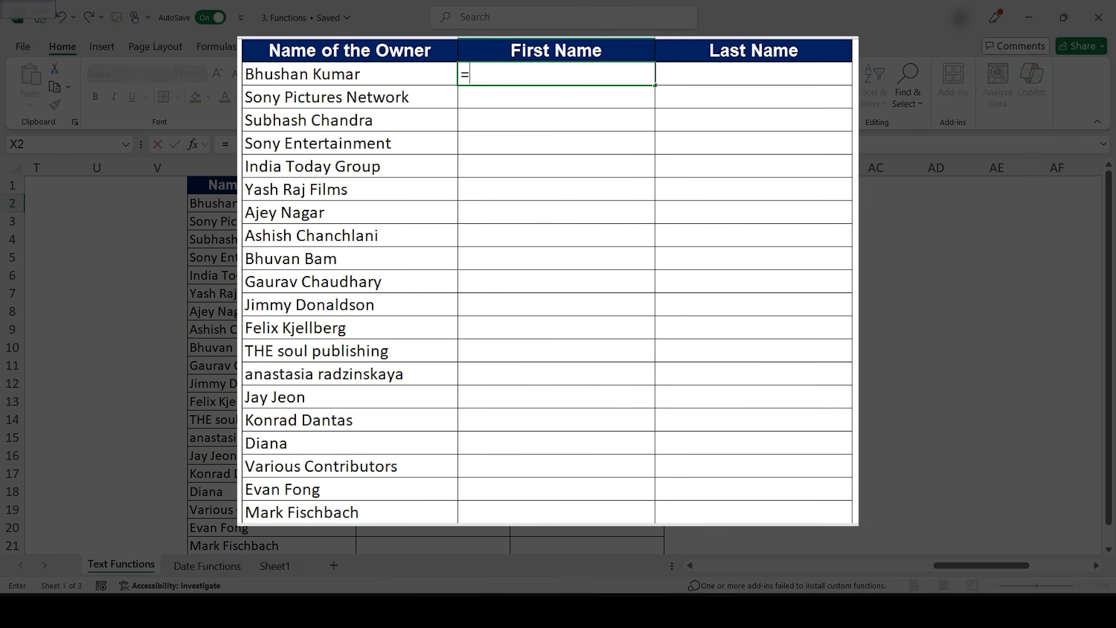
{"action": "key", "text": "Down"}
{"action": "key", "text": "Down"}
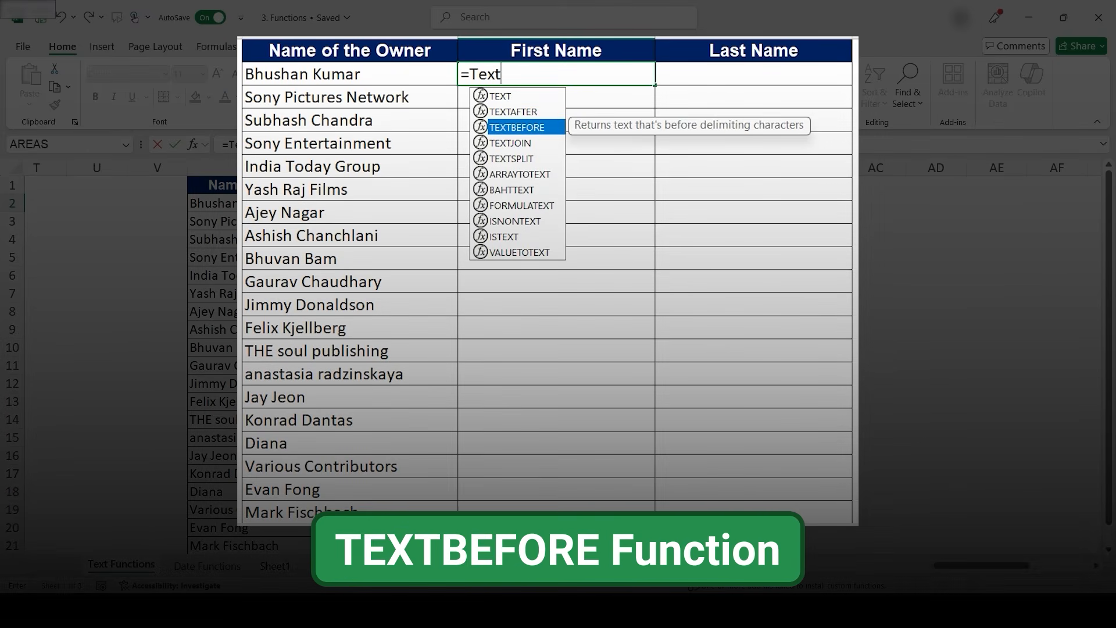
{"action": "key", "text": "Tab"}
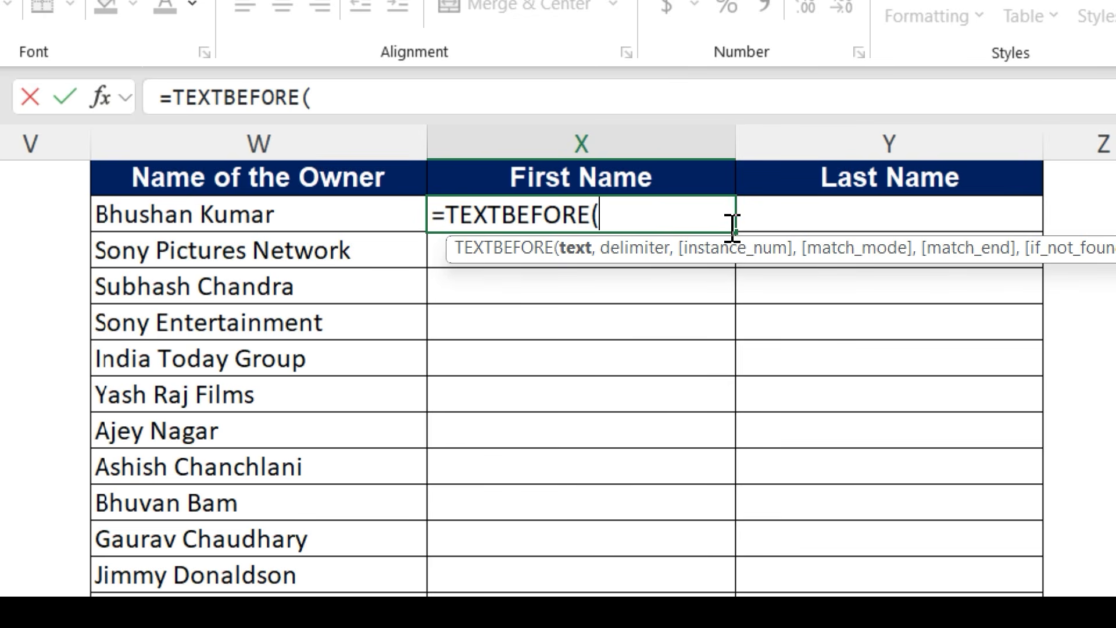
{"action": "left_click", "coordinate": [373, 211]}
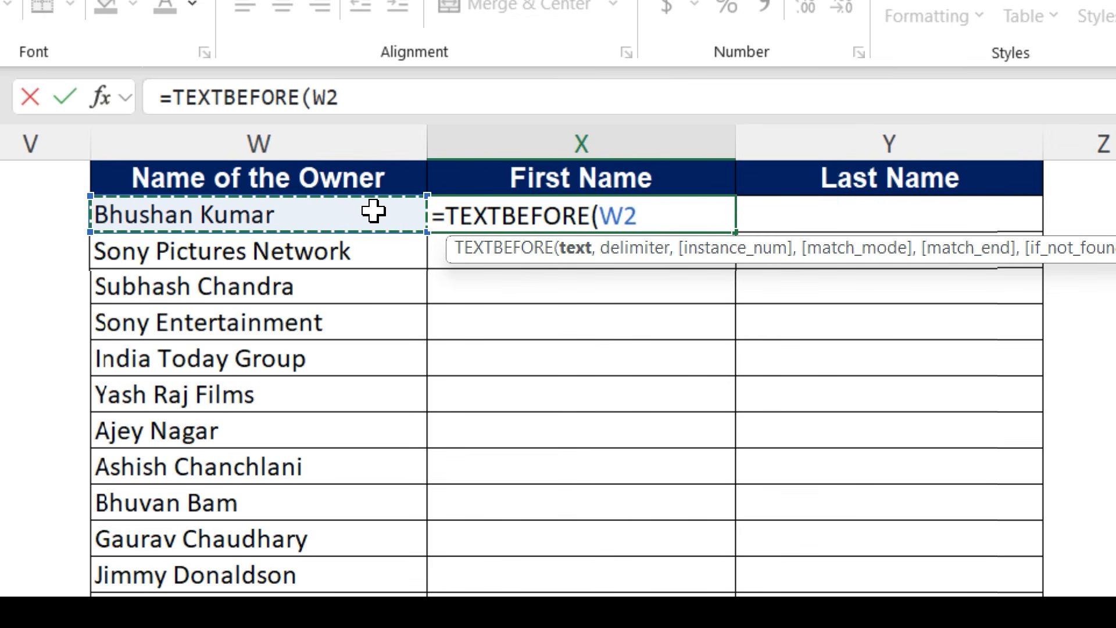
{"action": "type", "text": ","}
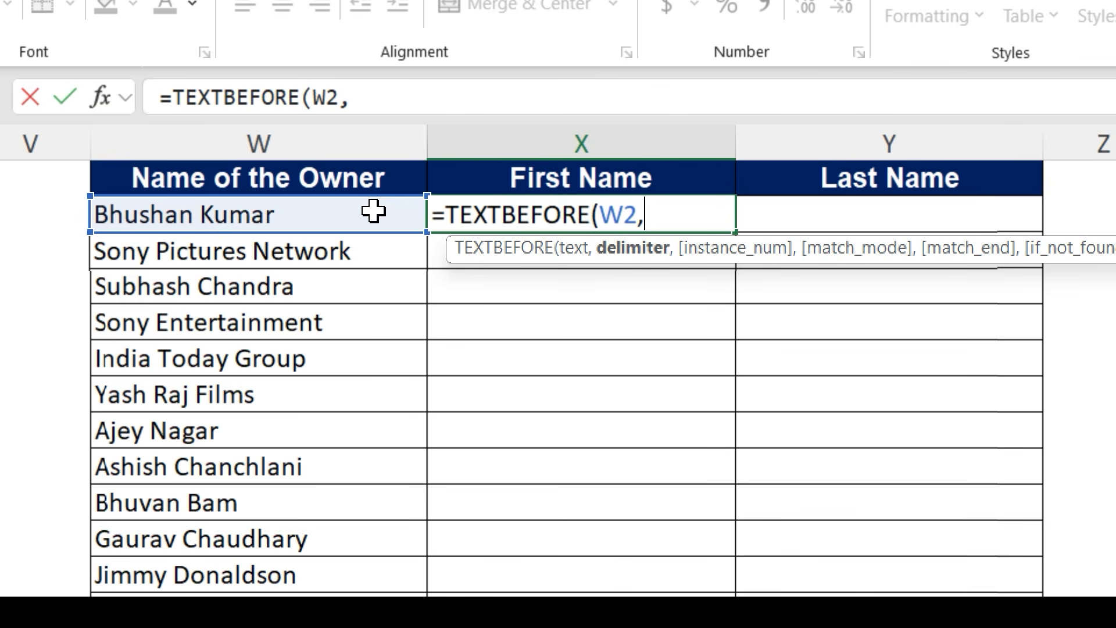
{"action": "type", "text": "\"\""}
{"action": "key", "text": "BackSpace"}
{"action": "type", "text": "\")"}
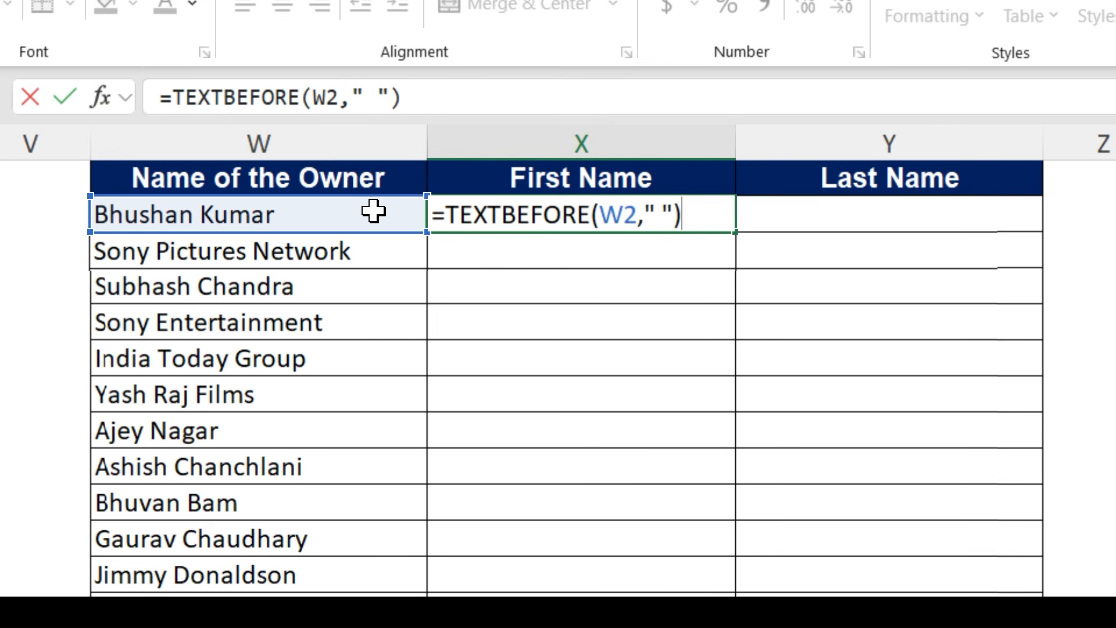
{"action": "key", "text": "ctrl+Return"}
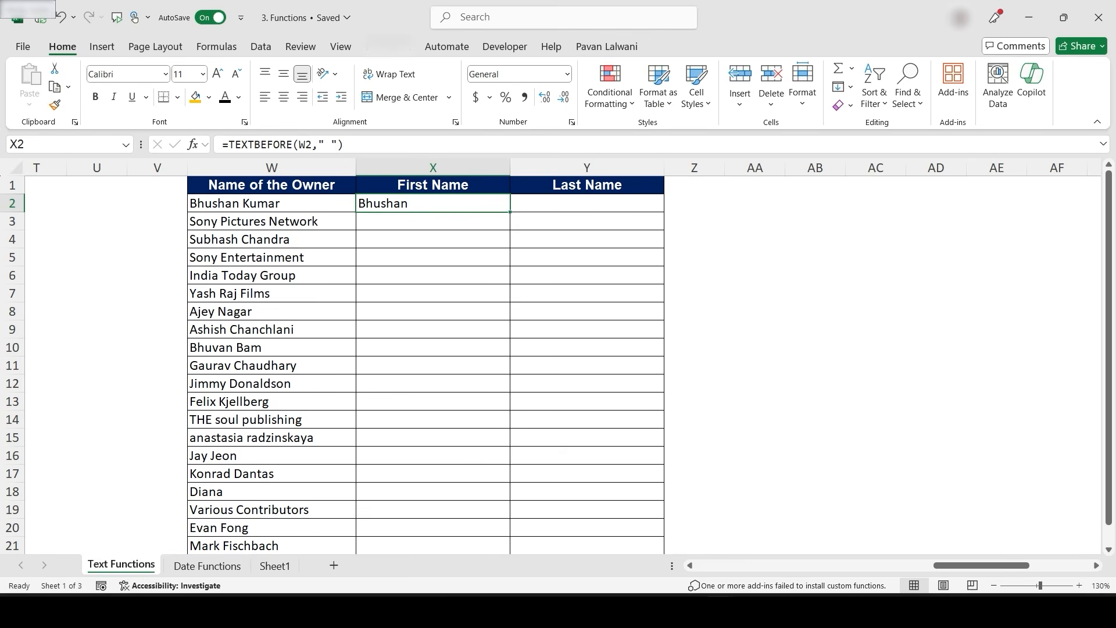
- Fill the TEXTBEFORE formula down the First Name column for all owner rows
{"action": "double_click", "coordinate": [510, 213]}
{"action": "left_click", "coordinate": [433, 275]}
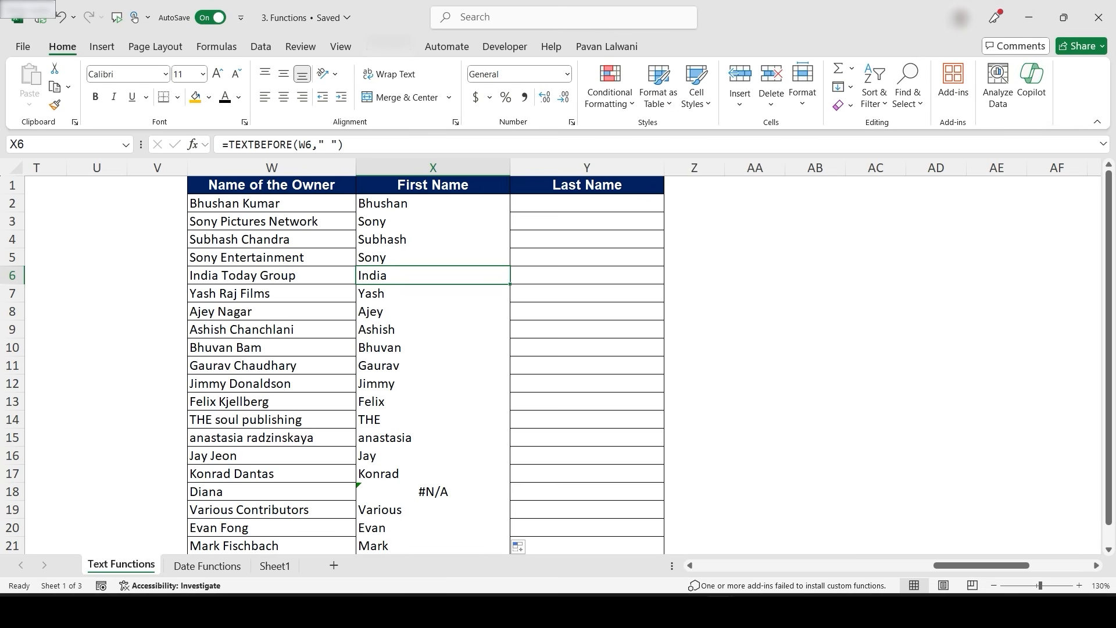
- Edit the owner name Diana so it ends with a trailing space
{"action": "left_click", "coordinate": [271, 492]}
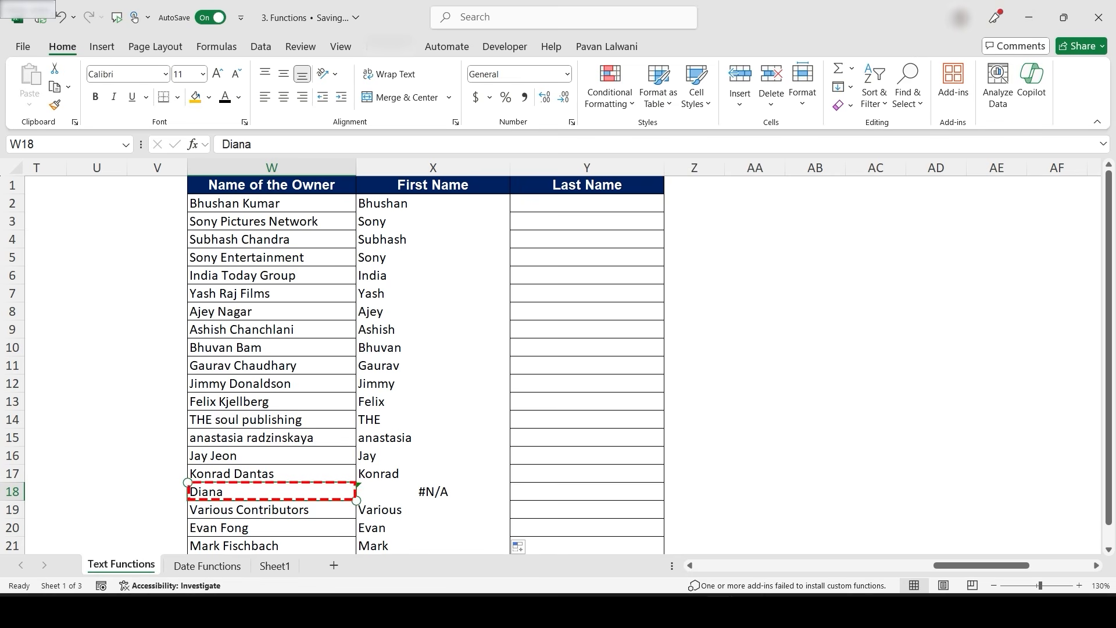
{"action": "left_click", "coordinate": [444, 491]}
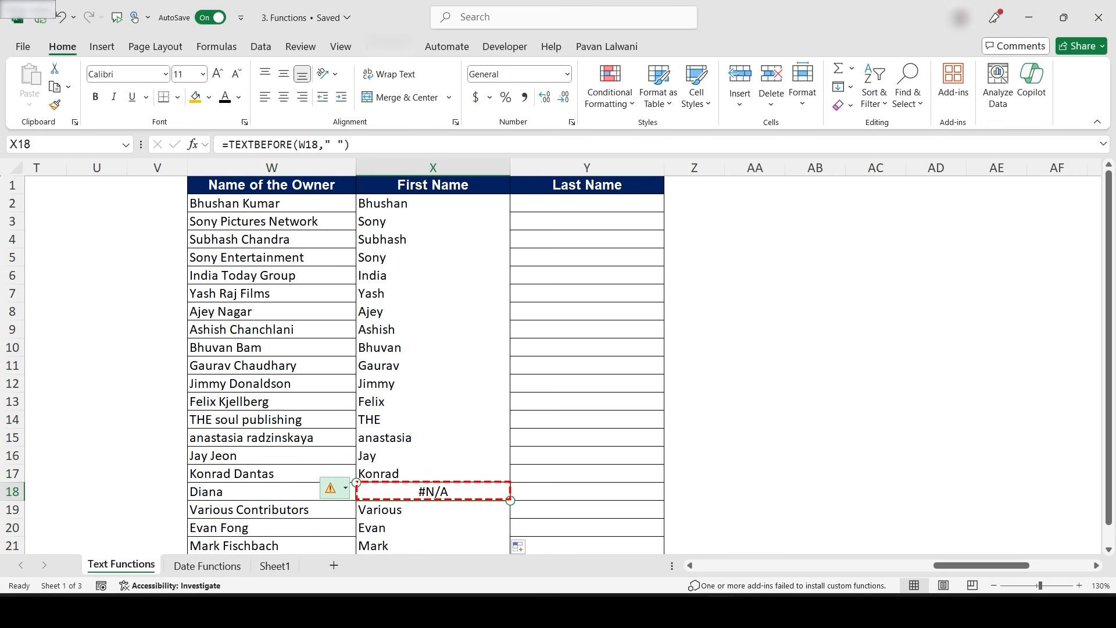
{"action": "double_click", "coordinate": [262, 491]}
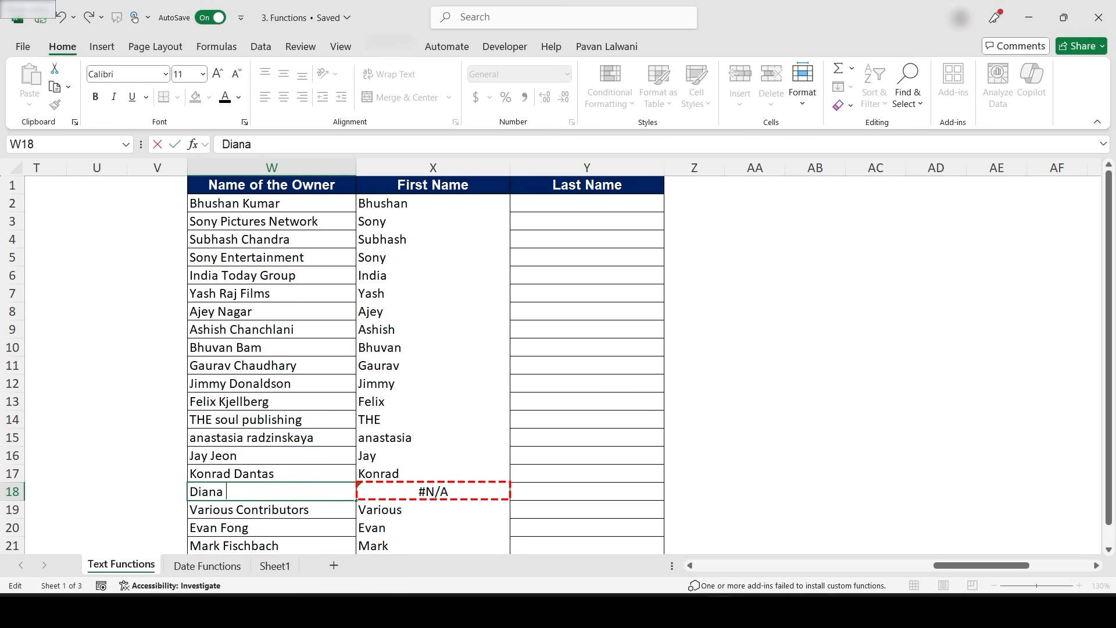
{"action": "key", "text": "Return"}
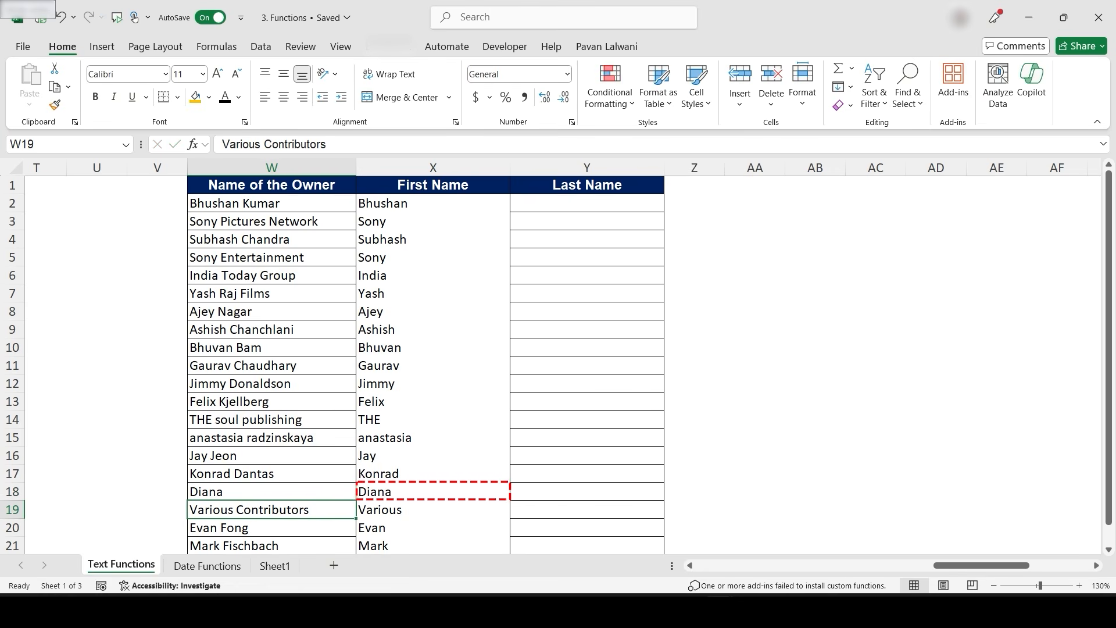
- Enter the formula =TEXTAFTER(W2," ") in the first cell of the Last Name column
{"action": "key", "text": "Escape"}
{"action": "left_click", "coordinate": [586, 203]}
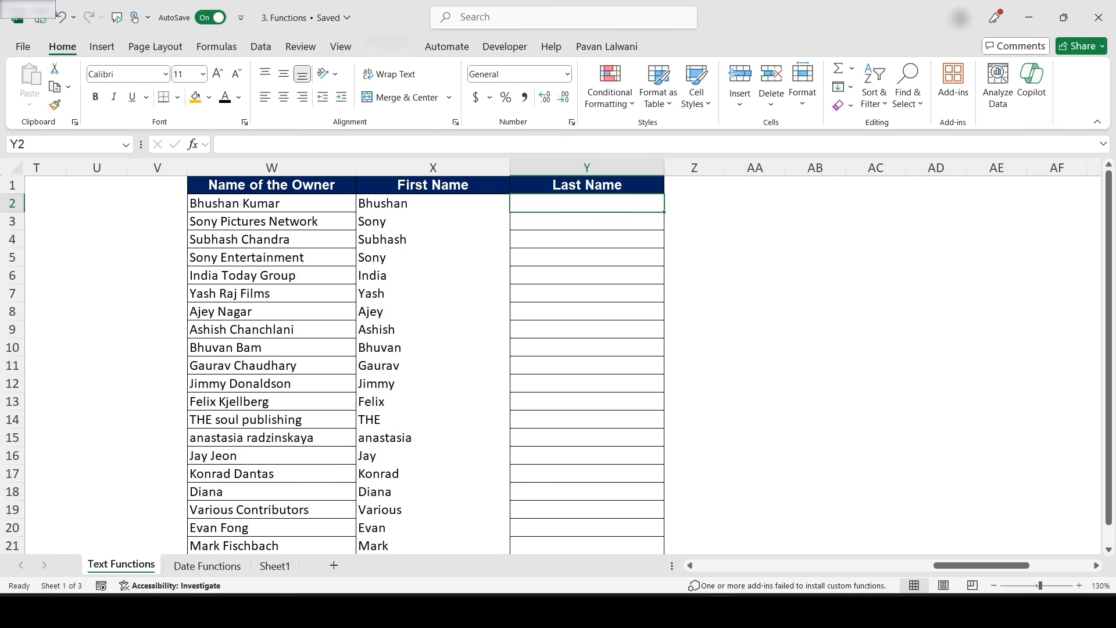
{"action": "type", "text": "=Textaf"}
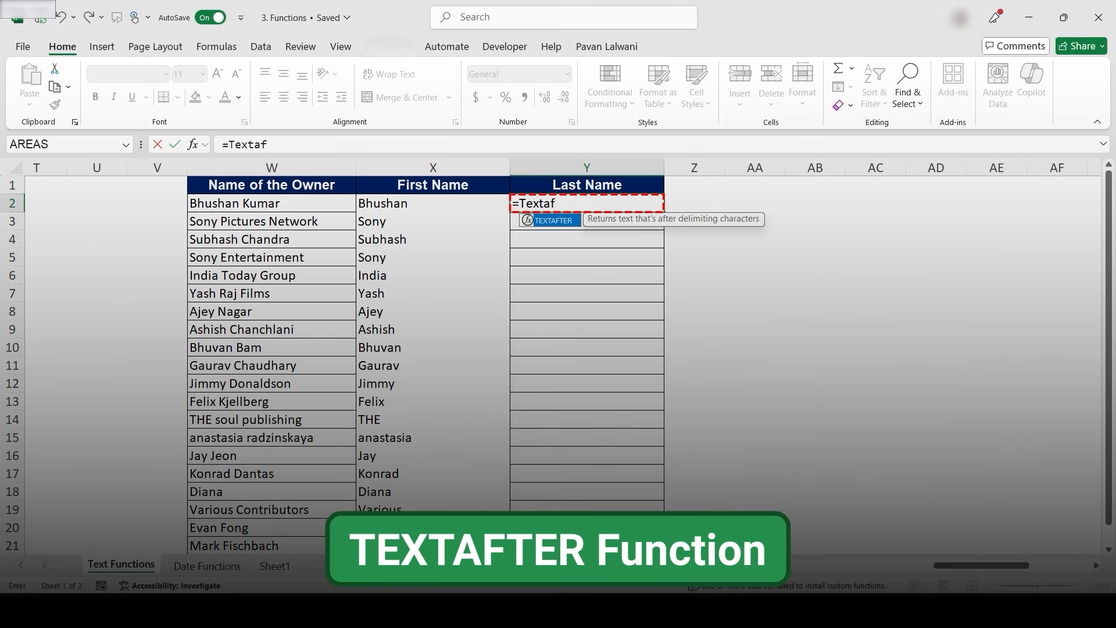
{"action": "key", "text": "Tab"}
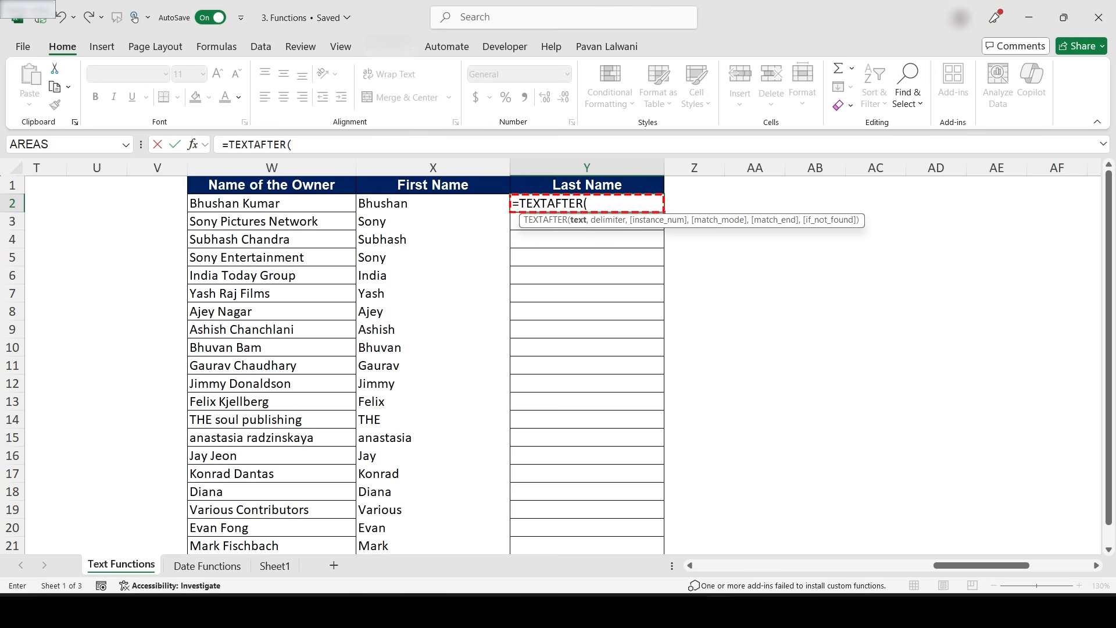
{"action": "left_click", "coordinate": [271, 204]}
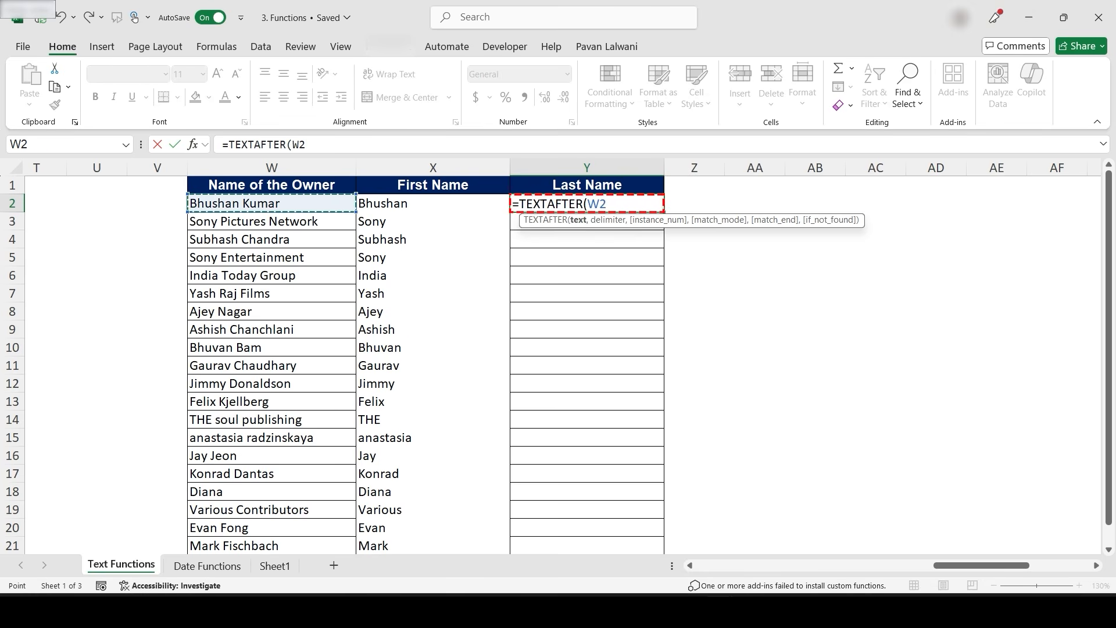
{"action": "type", "text": ","}
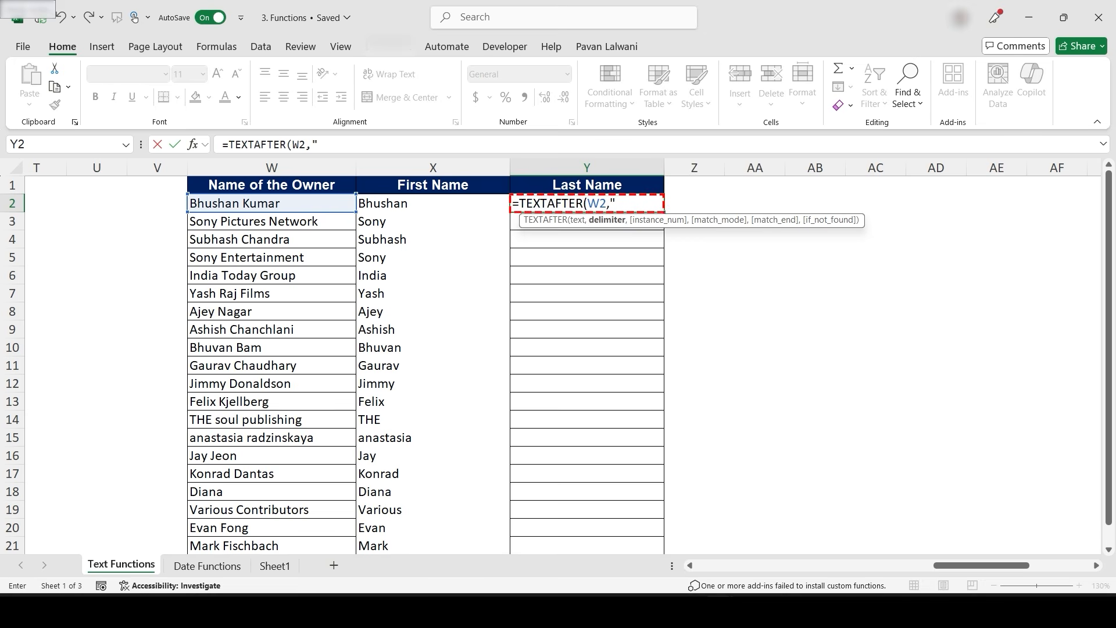
{"action": "type", "text": "\" \")"}
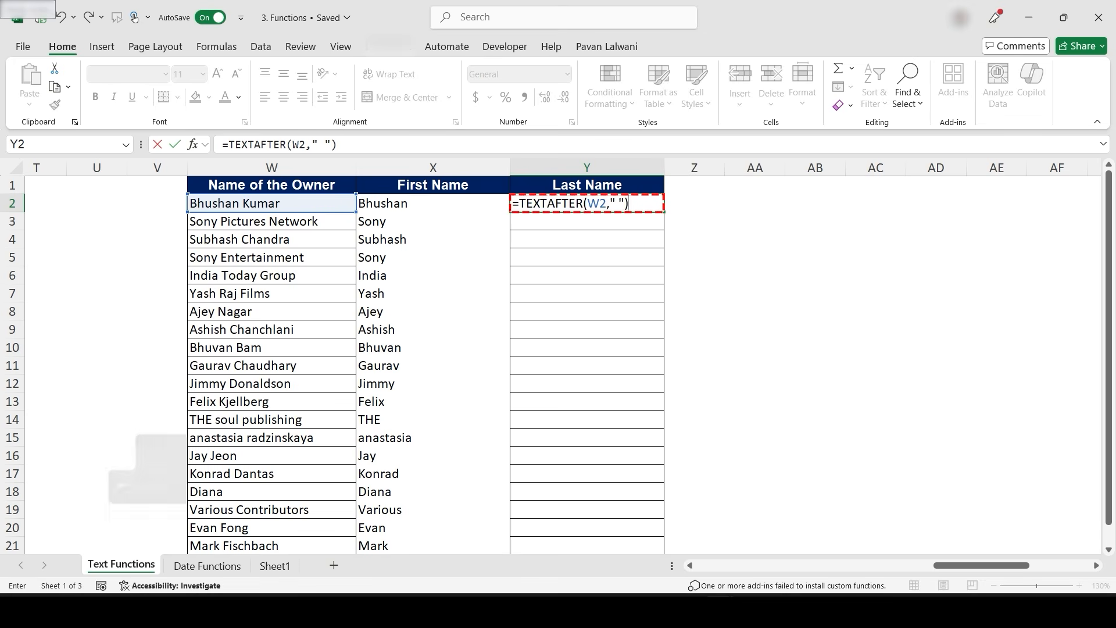
{"action": "key", "text": "Return"}
{"action": "key", "text": "Up"}
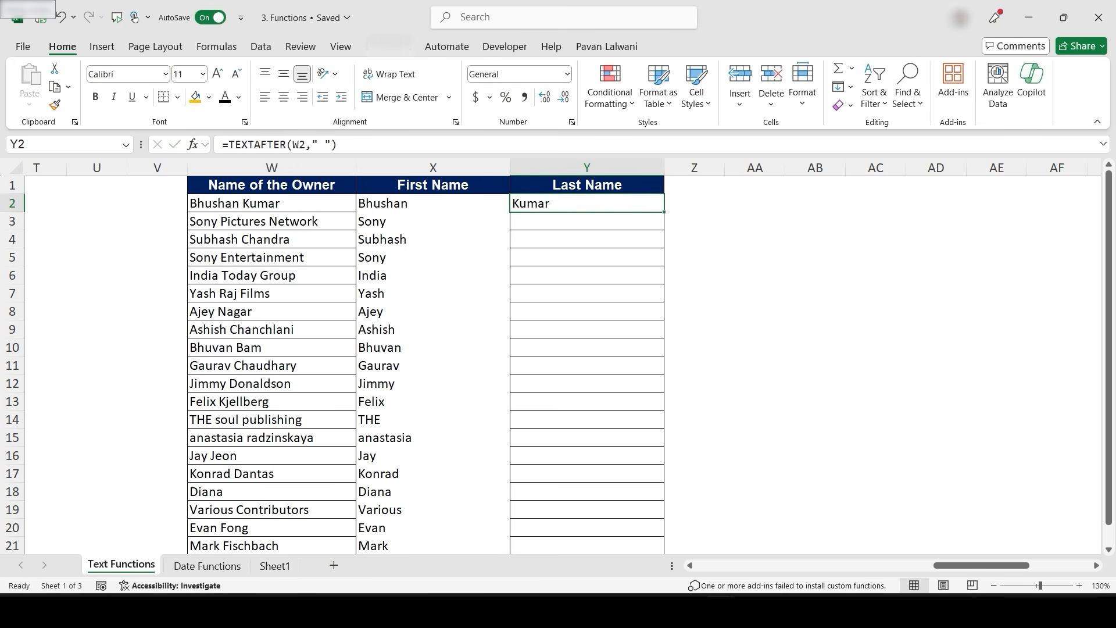
- Fill the TEXTAFTER formula down the Last Name column and undo the fill
{"action": "double_click", "coordinate": [664, 213]}
{"action": "left_click", "coordinate": [587, 330]}
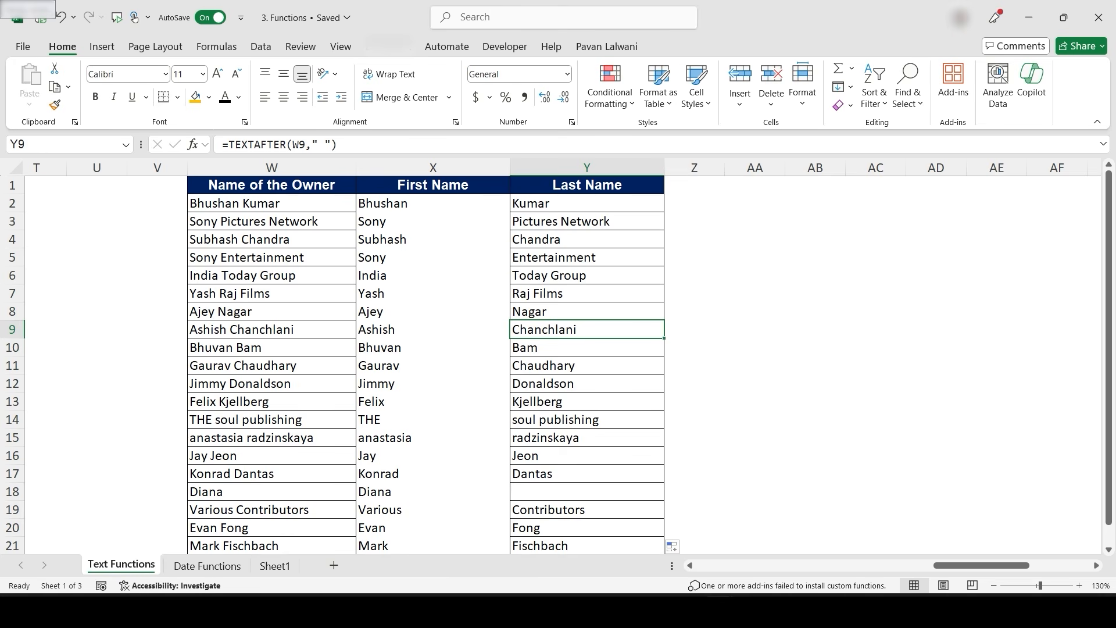
{"action": "left_click", "coordinate": [257, 221]}
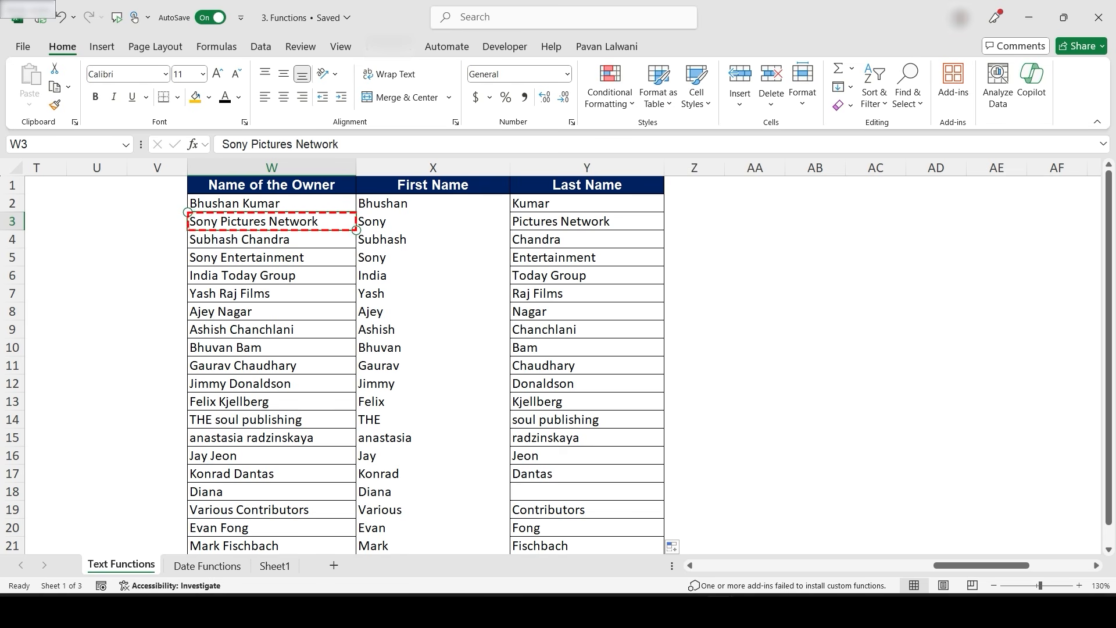
{"action": "key", "text": "Escape"}
{"action": "key", "text": "ctrl+z"}
- Edit the first Last Name formula to =TEXTAFTER(W2," ",2) with instance number 2
{"action": "key", "text": "F2"}
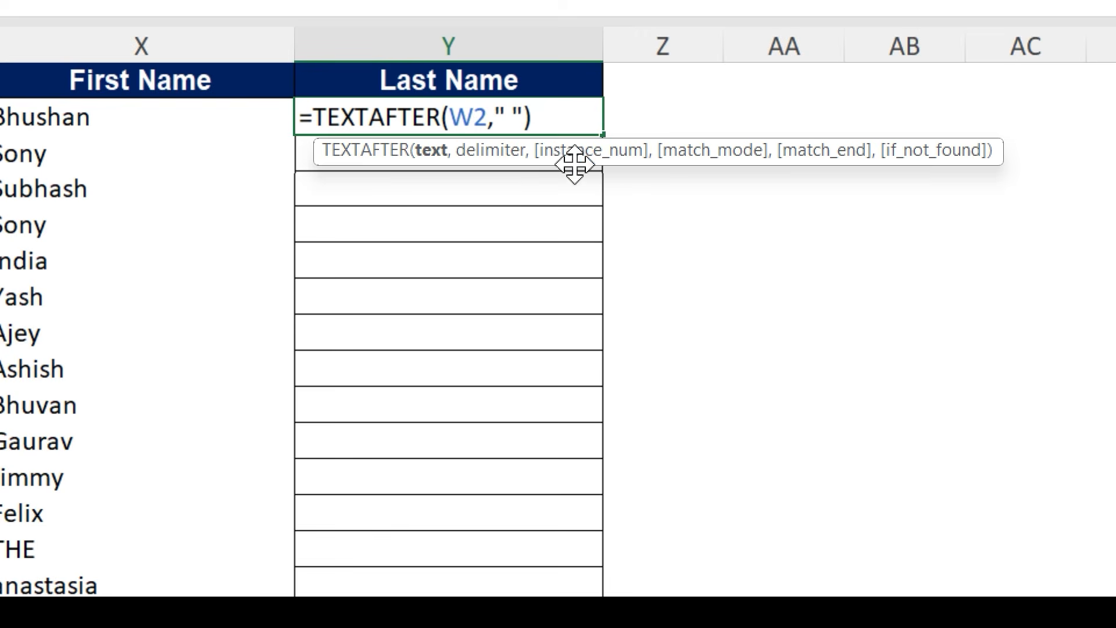
{"action": "left_click", "coordinate": [555, 120]}
{"action": "key", "text": "BackSpace"}
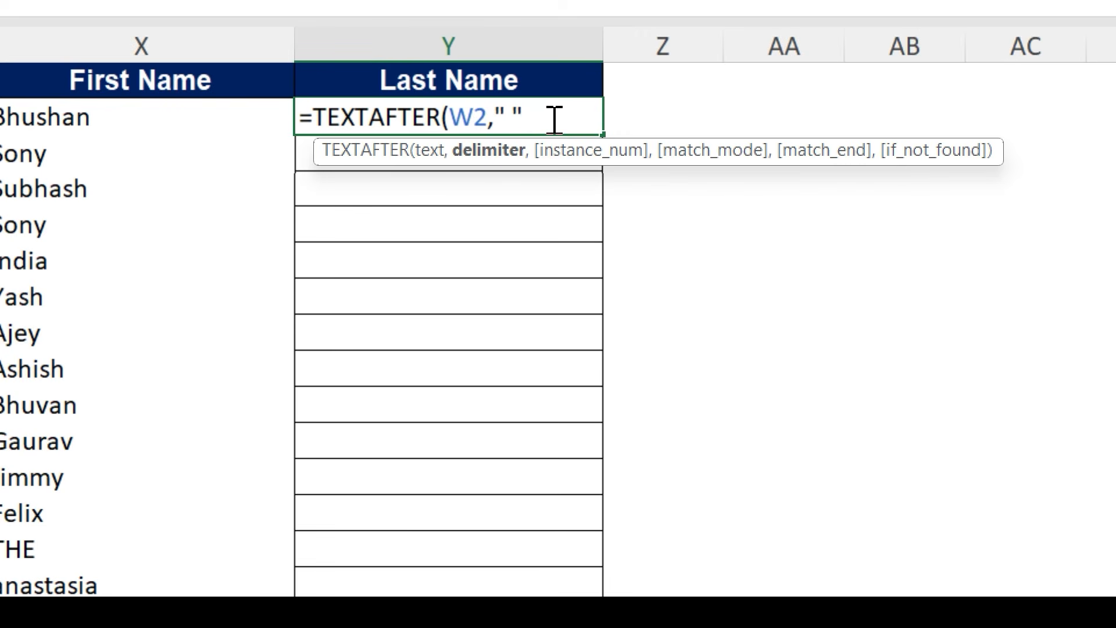
{"action": "type", "text": ",2)"}
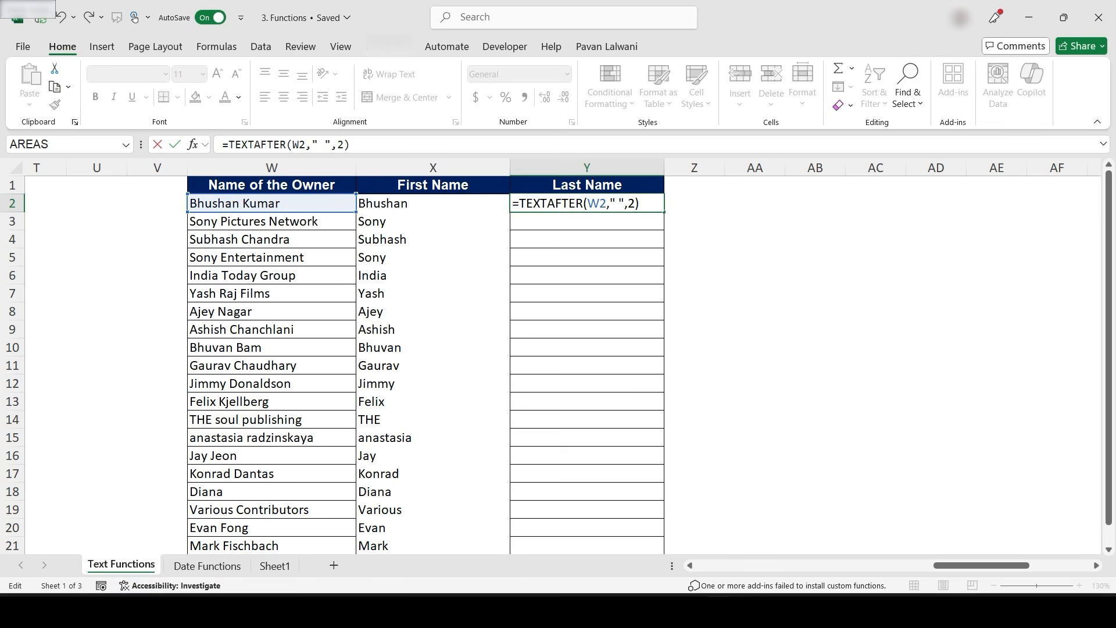
{"action": "key", "text": "Return"}
{"action": "key", "text": "Up"}
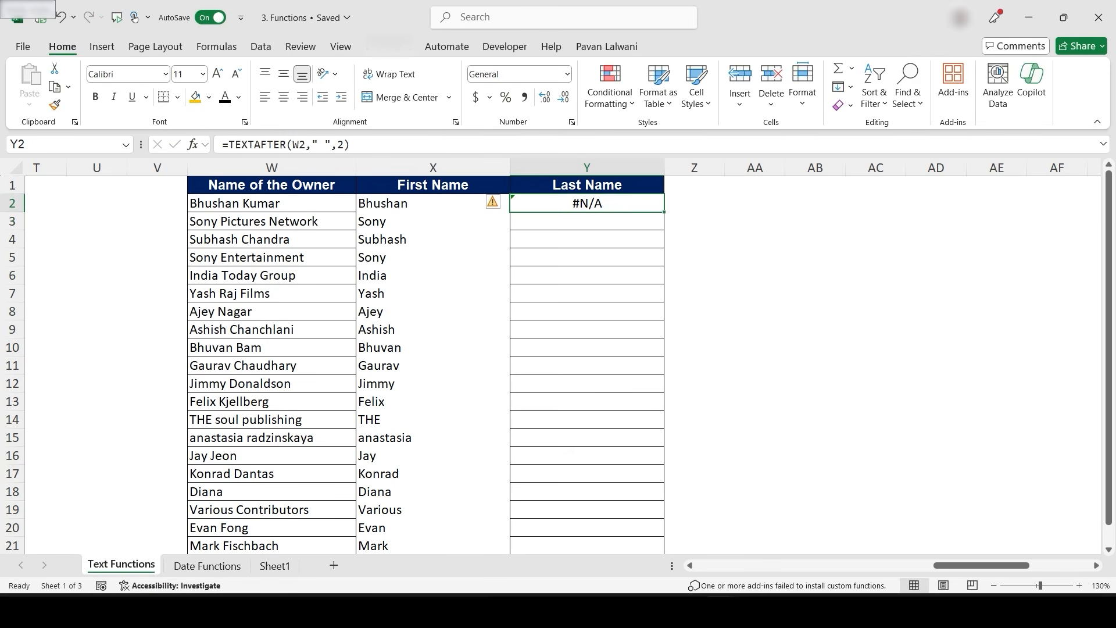
- Fill the revised TEXTAFTER formula down the Last Name column and undo the fill
{"action": "double_click", "coordinate": [664, 212]}
{"action": "left_click", "coordinate": [587, 276]}
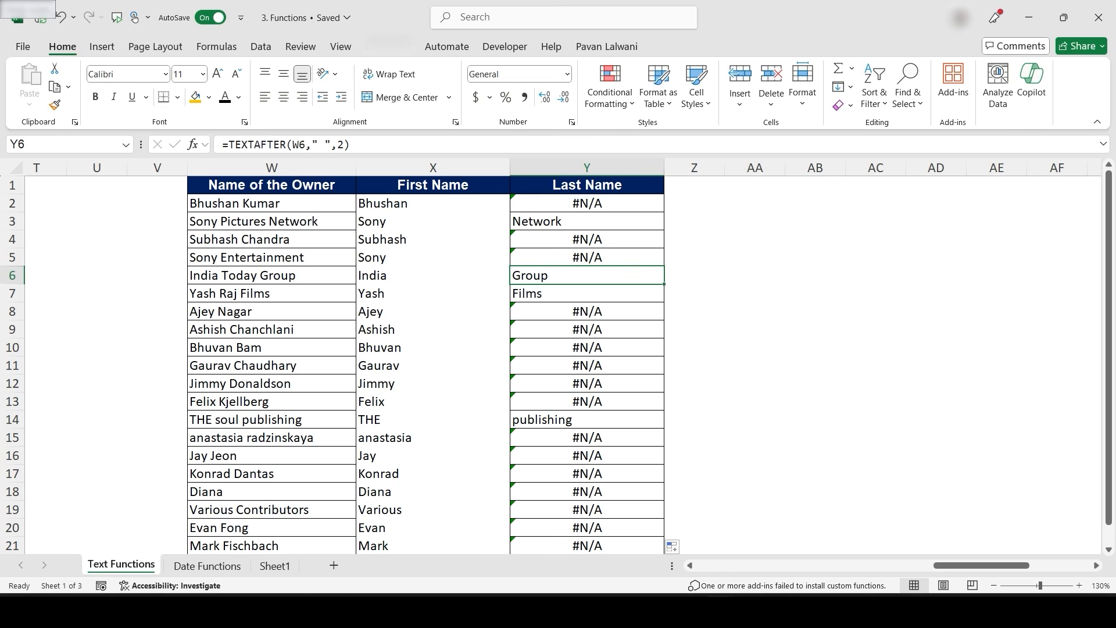
{"action": "key", "text": "ctrl+z"}
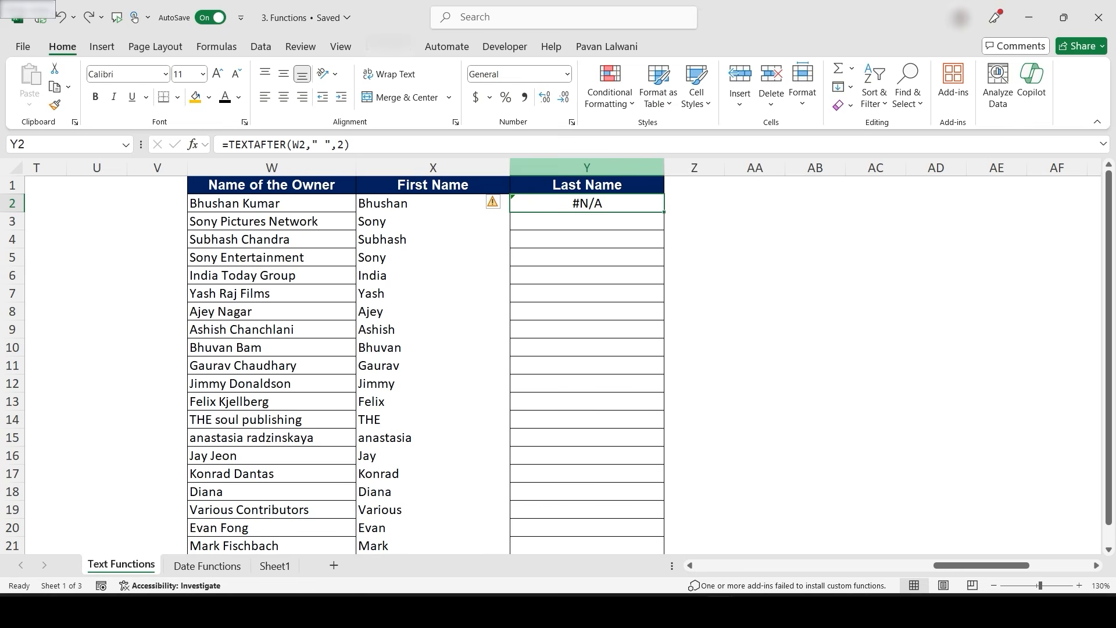
{"action": "left_click", "coordinate": [587, 168]}
{"action": "left_click", "coordinate": [433, 203]}
{"action": "left_click", "coordinate": [587, 168]}
{"action": "left_click", "coordinate": [587, 204]}
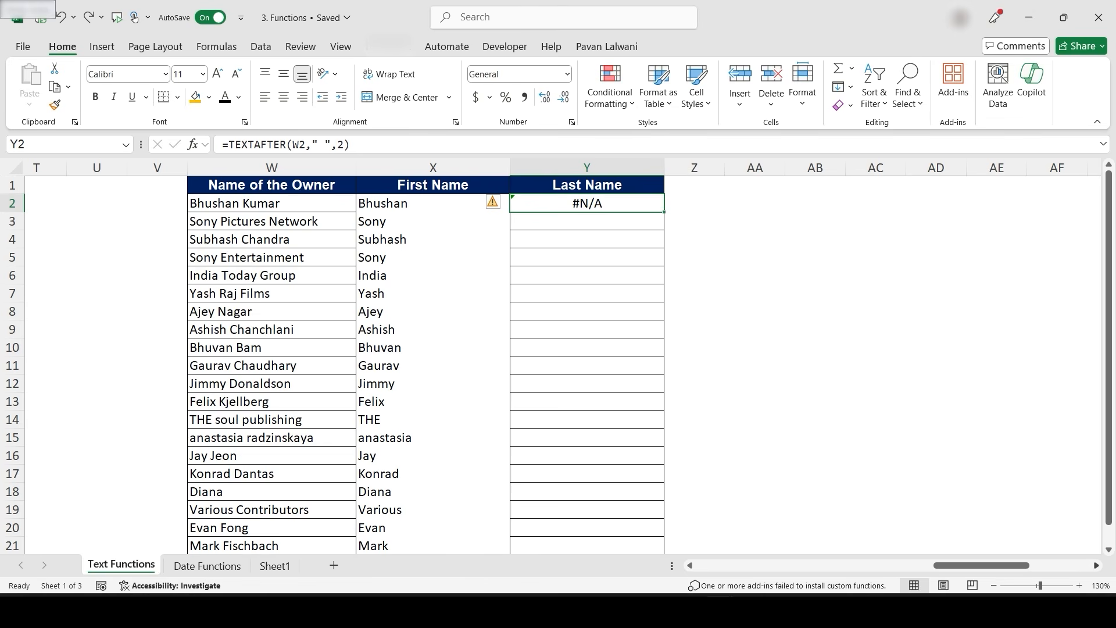
- Examine the Character Name list beside the Text Split and TextJoin columns
{"action": "scroll", "coordinate": [558, 361], "scroll_direction": "right", "scroll_amount": 1}
{"action": "scroll", "coordinate": [488, 374], "scroll_direction": "right", "scroll_amount": 8}
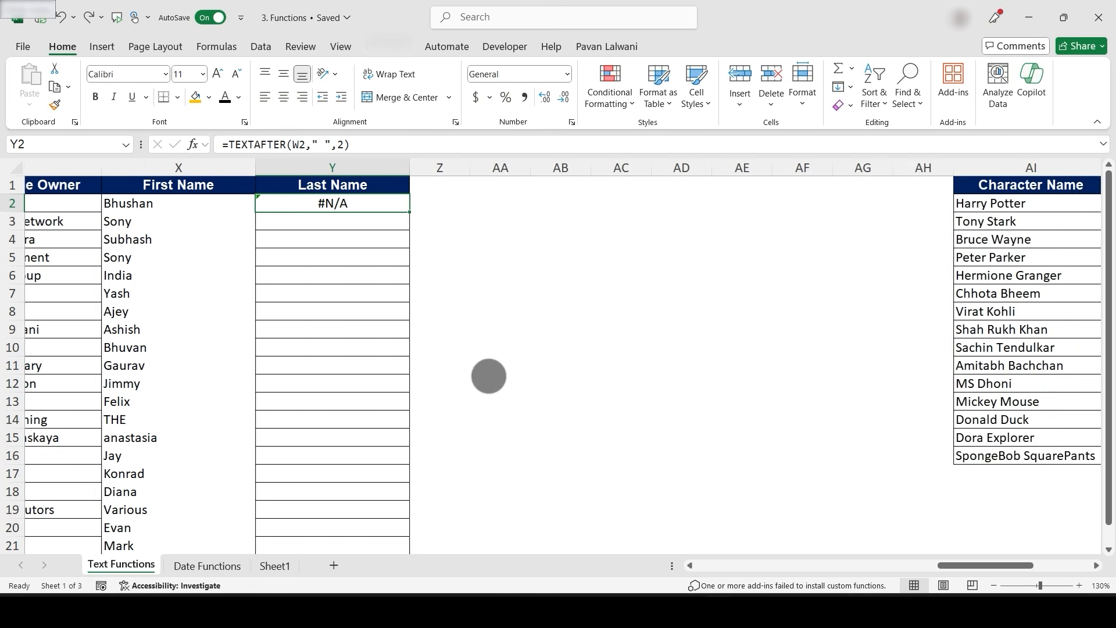
{"action": "scroll", "coordinate": [558, 313], "scroll_direction": "right", "scroll_amount": 3}
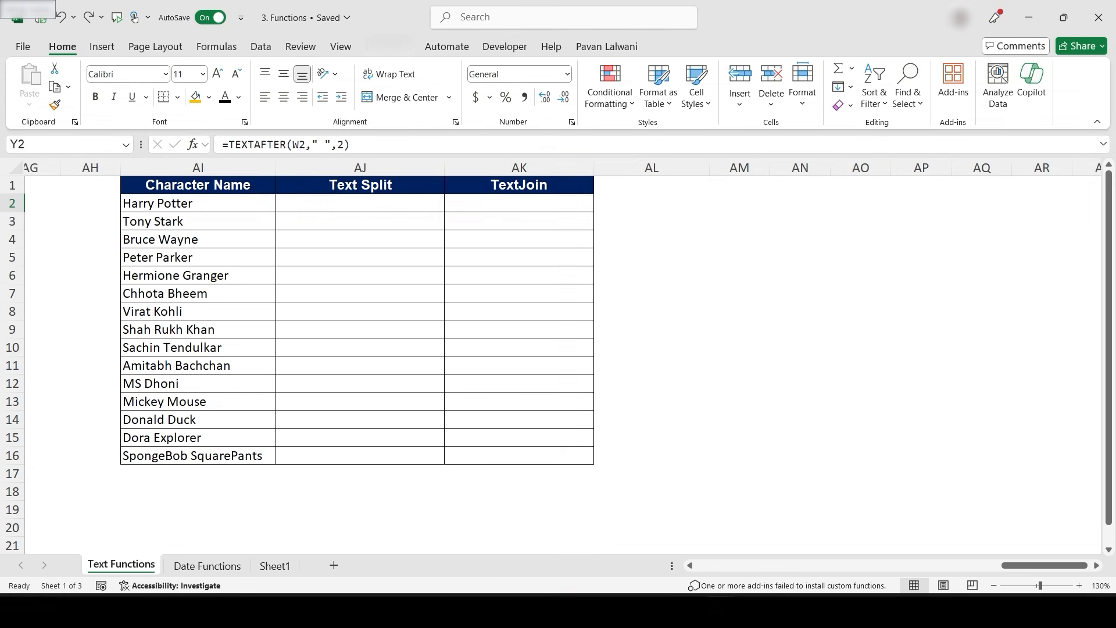
{"action": "left_click", "coordinate": [197, 203]}
{"action": "key", "text": "Down"}
{"action": "key", "text": "Down"}
{"action": "key", "text": "Down"}
{"action": "key", "text": "Down"}
{"action": "key", "text": "Down"}
{"action": "key", "text": "Down"}
{"action": "key", "text": "Down"}
{"action": "key", "text": "Down"}
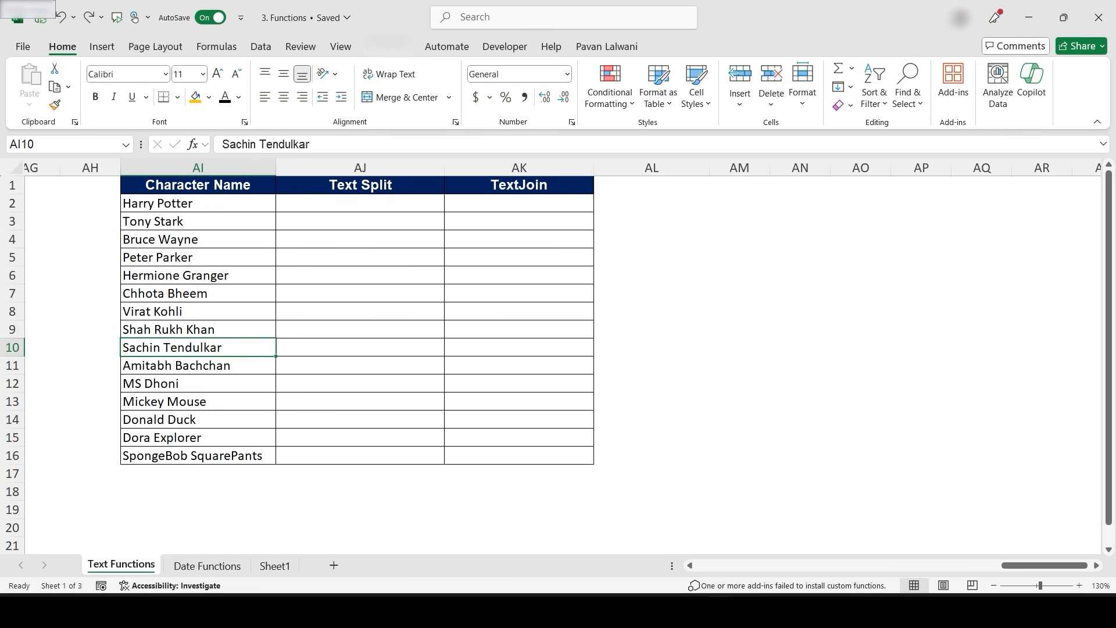
- Delete the TextJoin column heading next to Text Split
{"action": "left_click", "coordinate": [519, 184]}
{"action": "key", "text": "Delete"}
{"action": "left_click", "coordinate": [361, 203]}
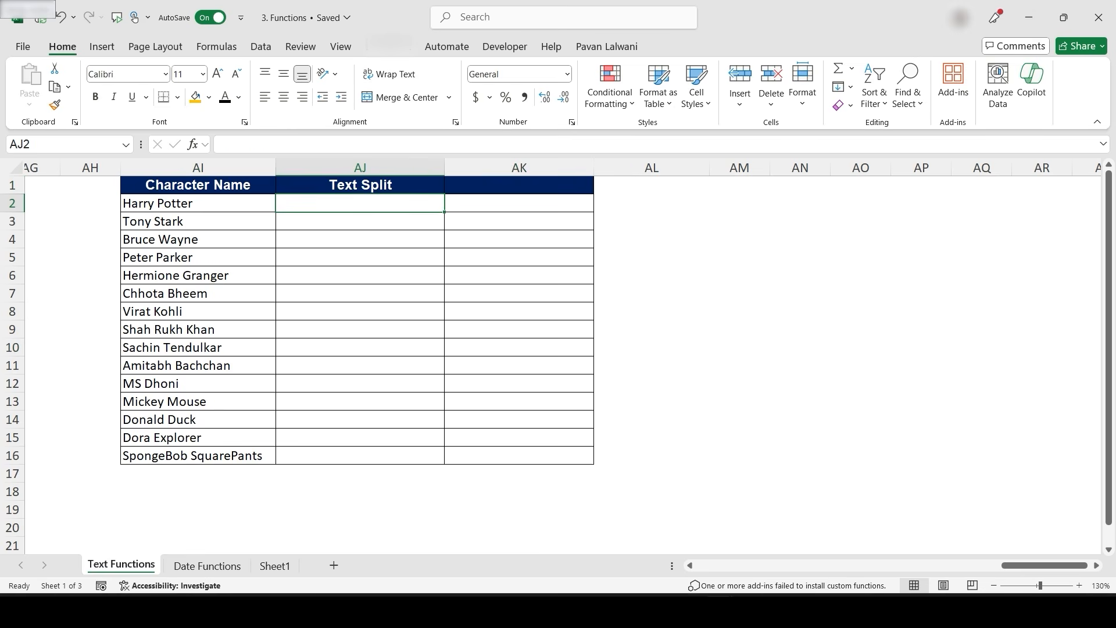
- Enter =TEXTSPLIT(AI2," ") in the first Text Split cell and fill it down the character list
{"action": "type", "text": "=Texts"}
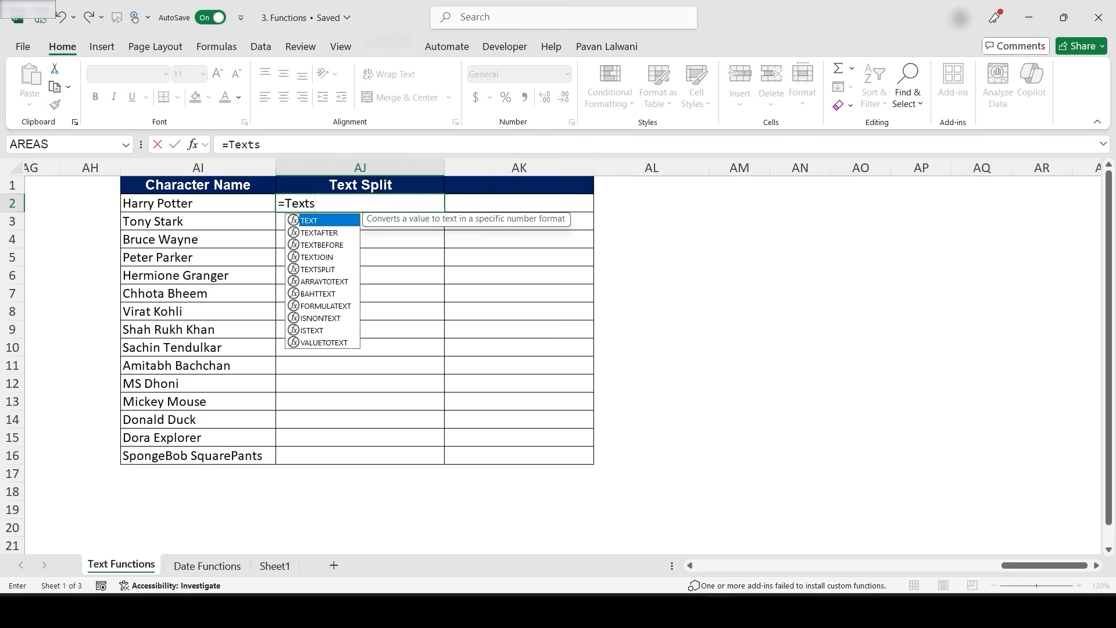
{"action": "key", "text": "Tab"}
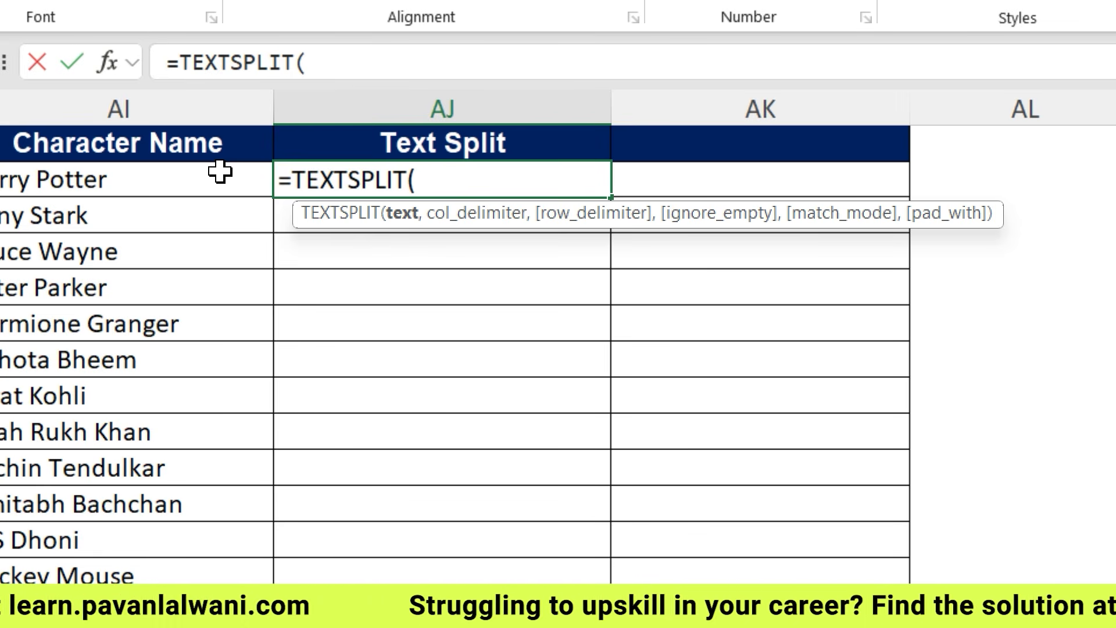
{"action": "left_click", "coordinate": [139, 186]}
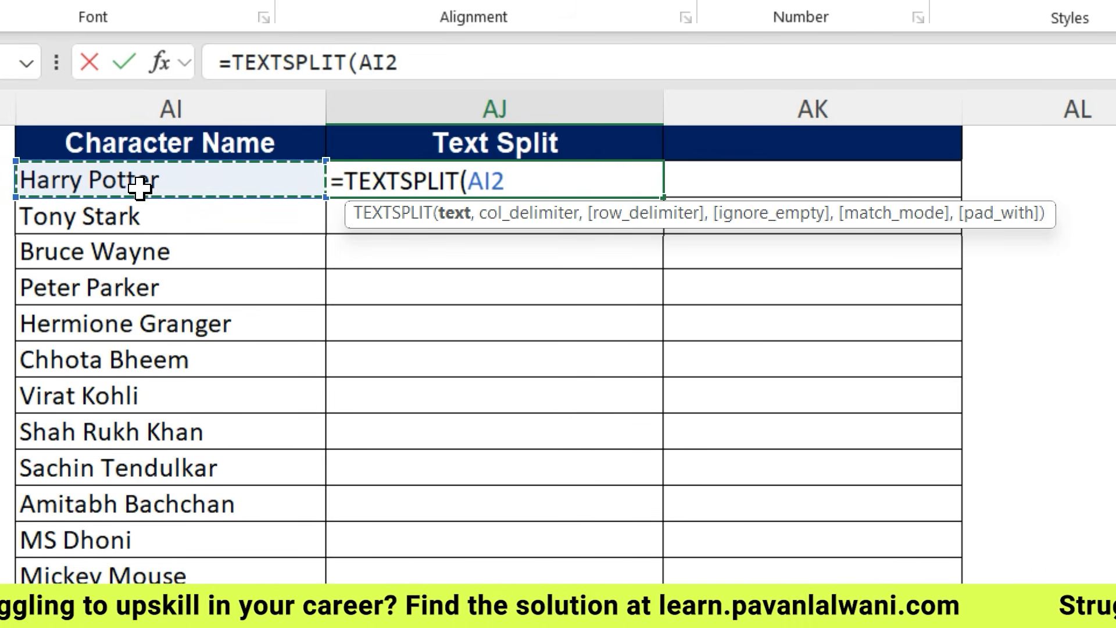
{"action": "type", "text": ",\" \")"}
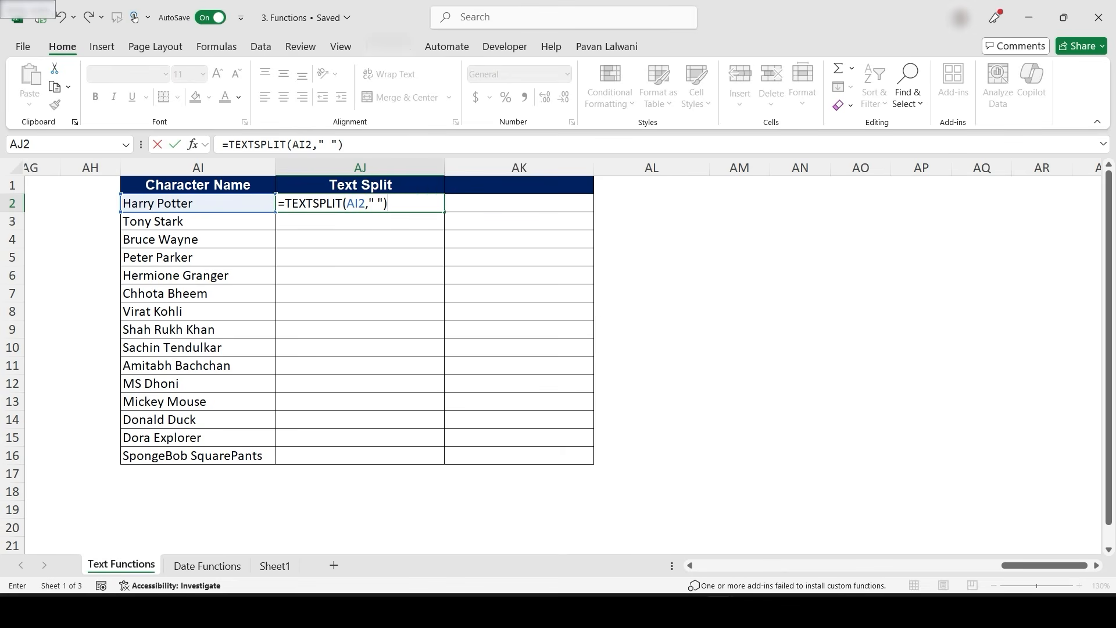
{"action": "key", "text": "ctrl+Return"}
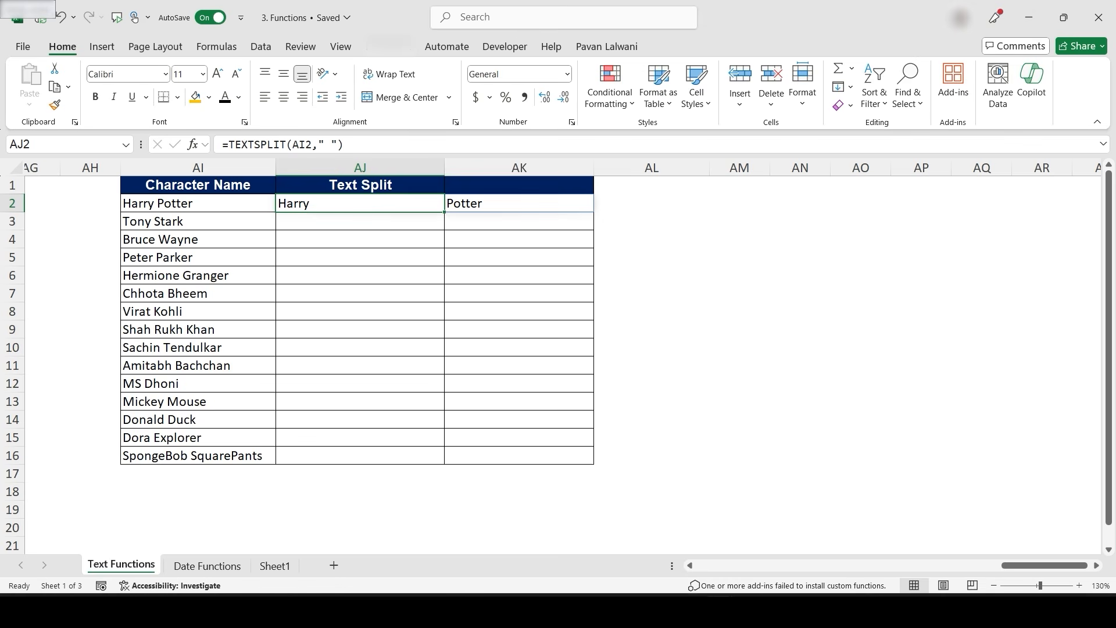
{"action": "left_click_drag", "start_coordinate": [444, 213], "coordinate": [444, 461]}
{"action": "left_click", "coordinate": [651, 257]}
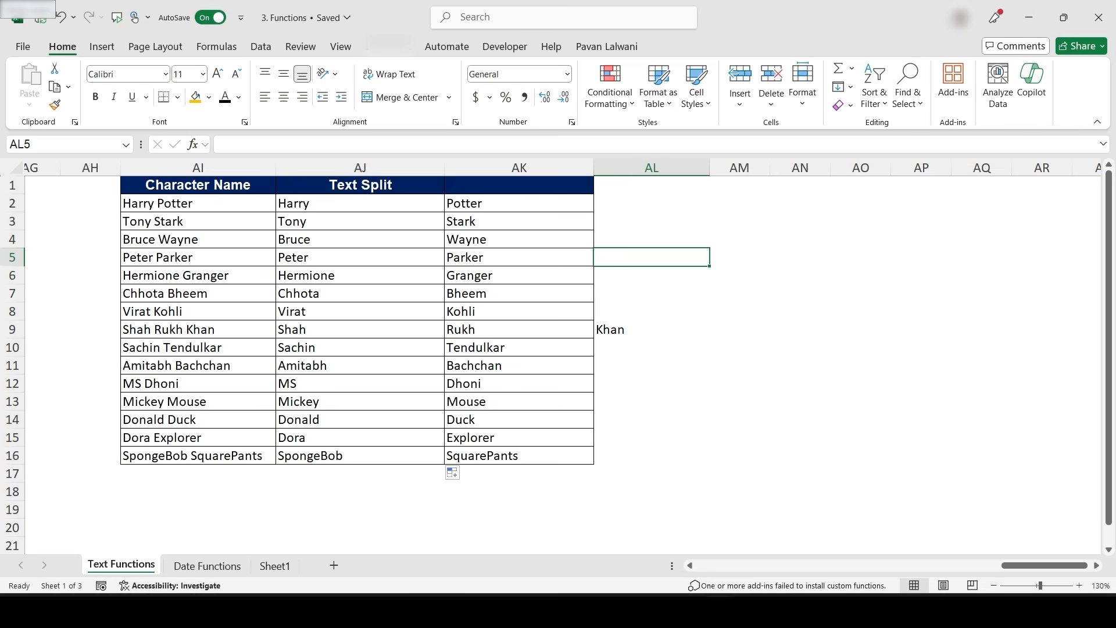
- Replace the first character name with "A B D E" and inspect the first TEXTSPLIT formula
{"action": "left_click", "coordinate": [198, 203]}
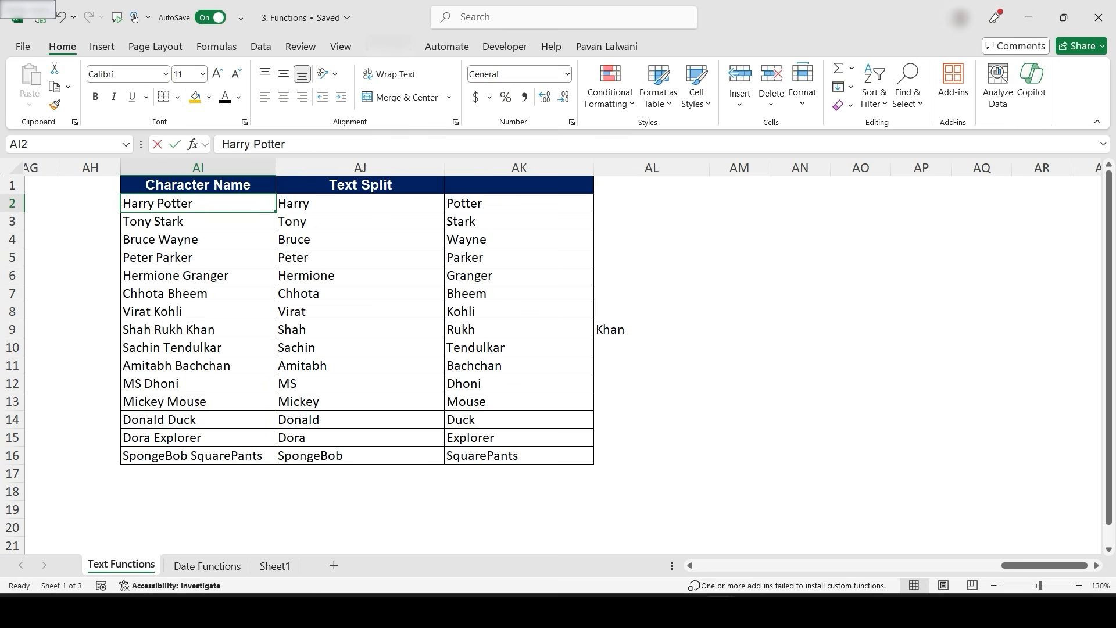
{"action": "type", "text": "A B D E"}
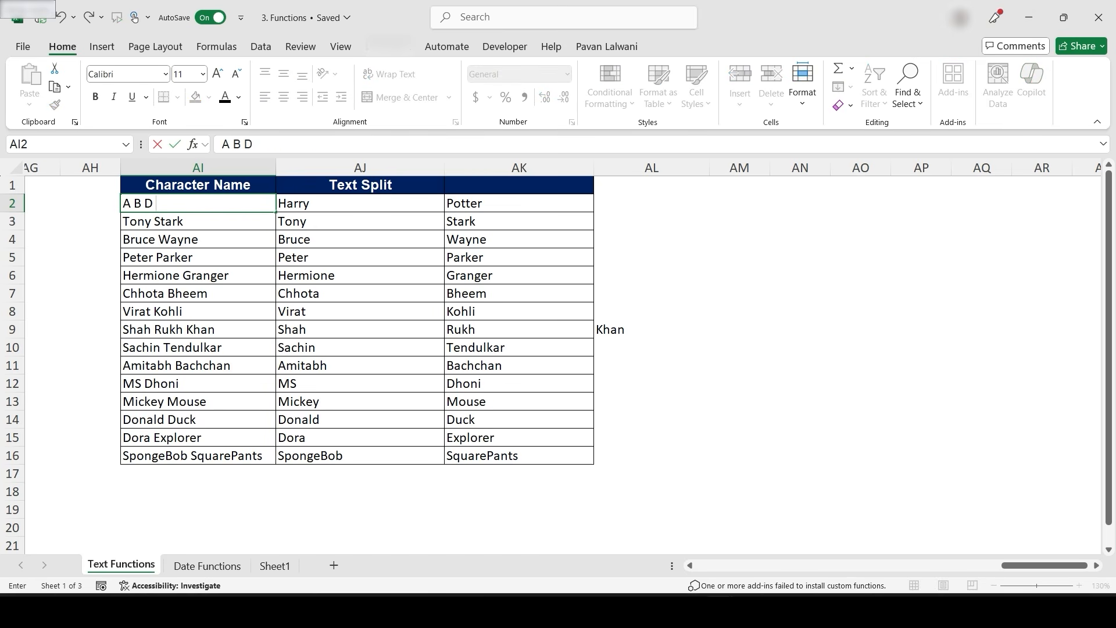
{"action": "key", "text": "Return"}
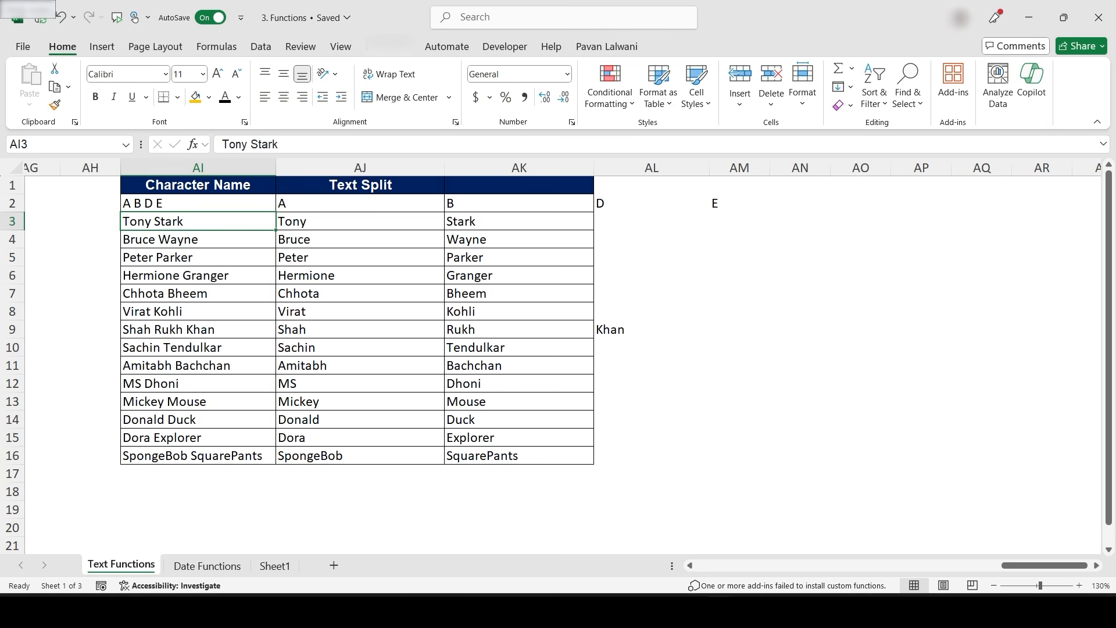
{"action": "key", "text": "Up"}
{"action": "key", "text": "Right"}
{"action": "key", "text": "F2"}
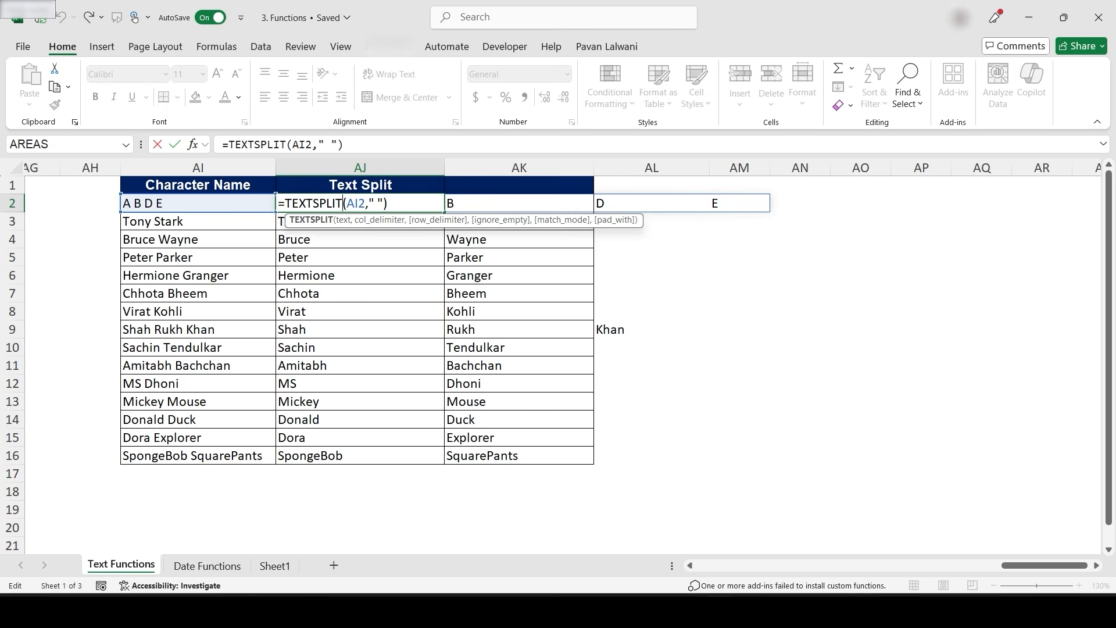
{"action": "key", "text": "Escape"}
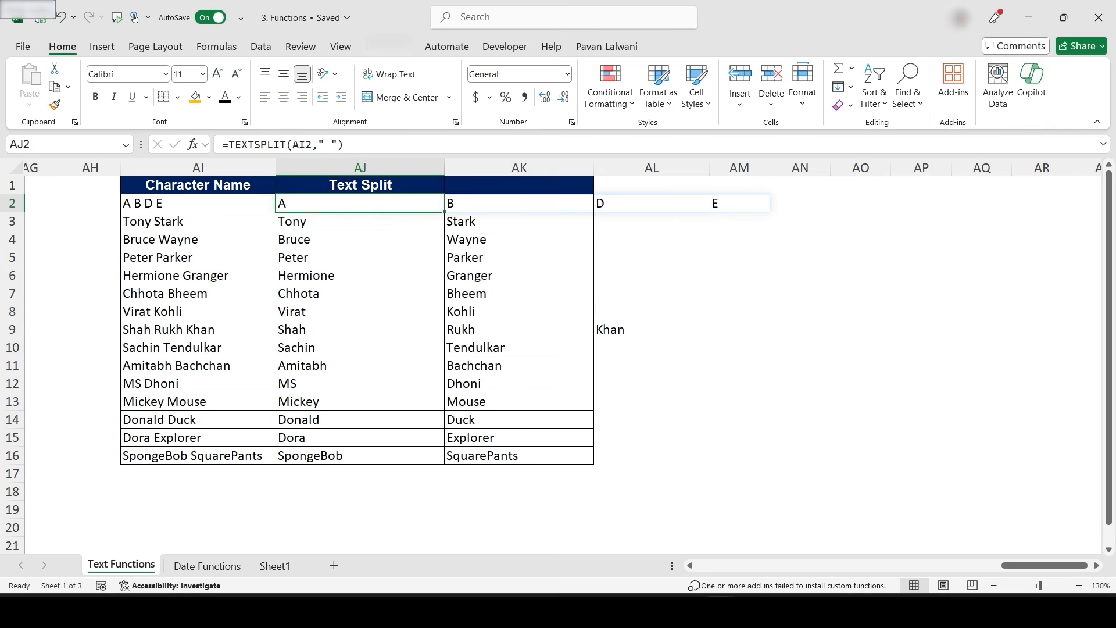
- Widen column AS and add the headings Day and Month in AS1 and AT1
{"action": "scroll", "coordinate": [563, 313], "scroll_direction": "right", "scroll_amount": 3}
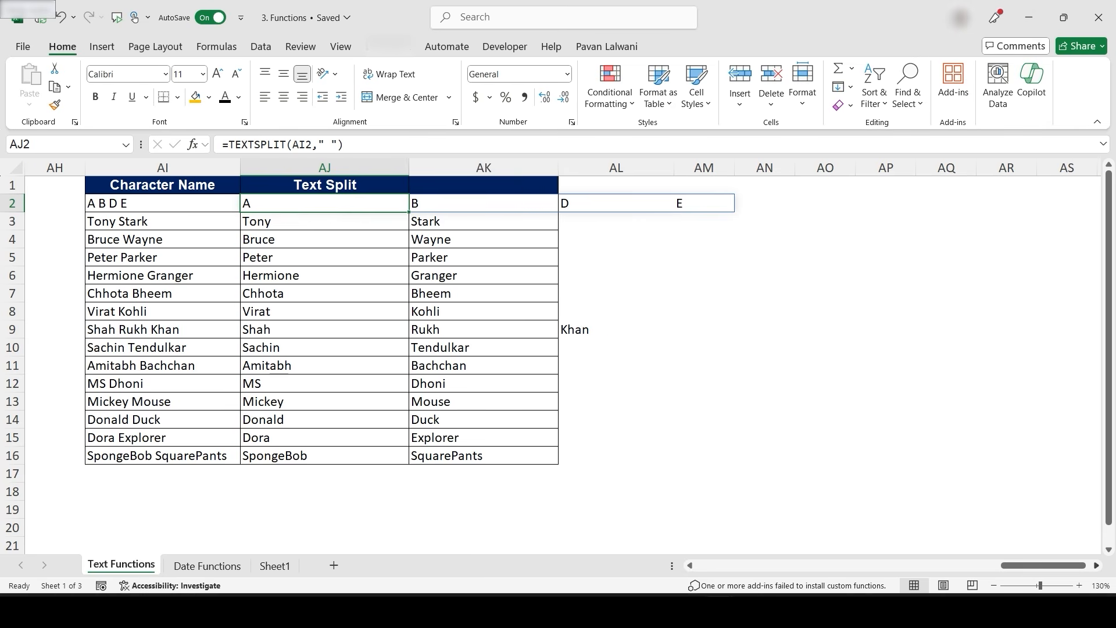
{"action": "scroll", "coordinate": [563, 312], "scroll_direction": "right", "scroll_amount": 3}
{"action": "left_click", "coordinate": [418, 203]}
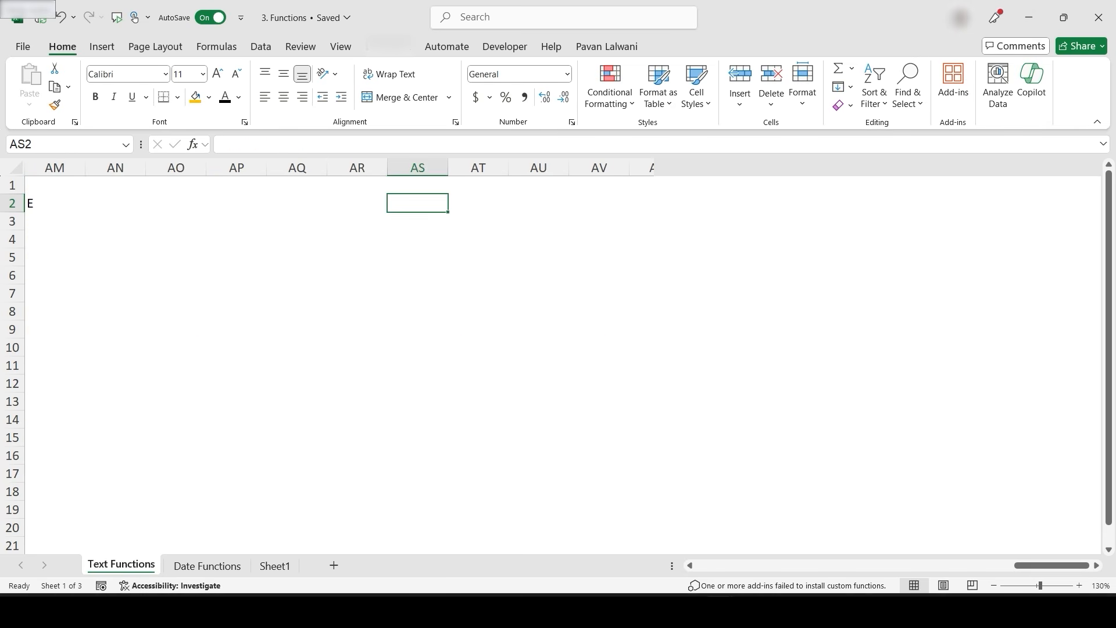
{"action": "left_click_drag", "start_coordinate": [417, 167], "coordinate": [586, 168]}
{"action": "left_click", "coordinate": [456, 186]}
{"action": "type", "text": "Day"}
{"action": "key", "text": "Tab"}
{"action": "type", "text": "M"}
{"action": "key", "text": "BackSpace"}
{"action": "type", "text": "Month"}
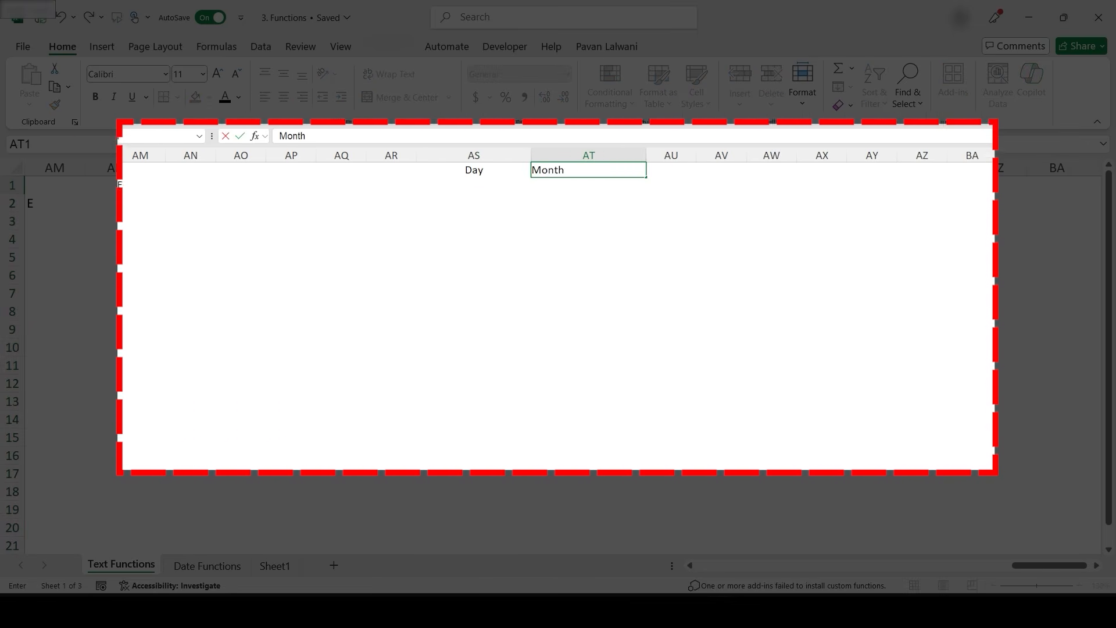
{"action": "key", "text": "Return"}
- Enter Monday and January under the headings and fill both series down to row 14
{"action": "type", "text": "Monday"}
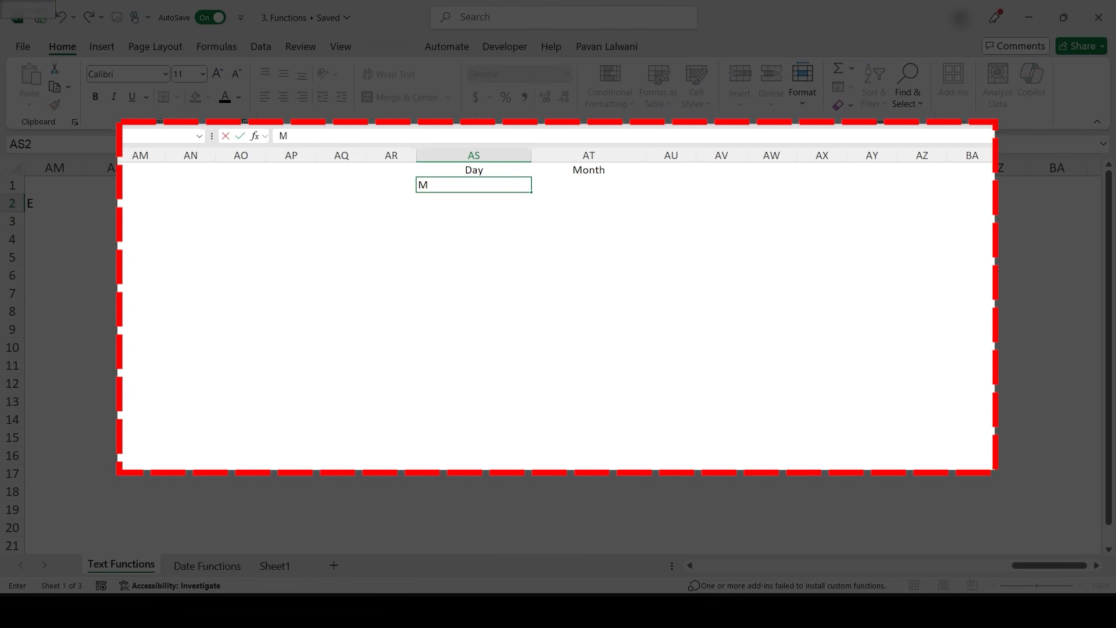
{"action": "key", "text": "Tab"}
{"action": "type", "text": "January"}
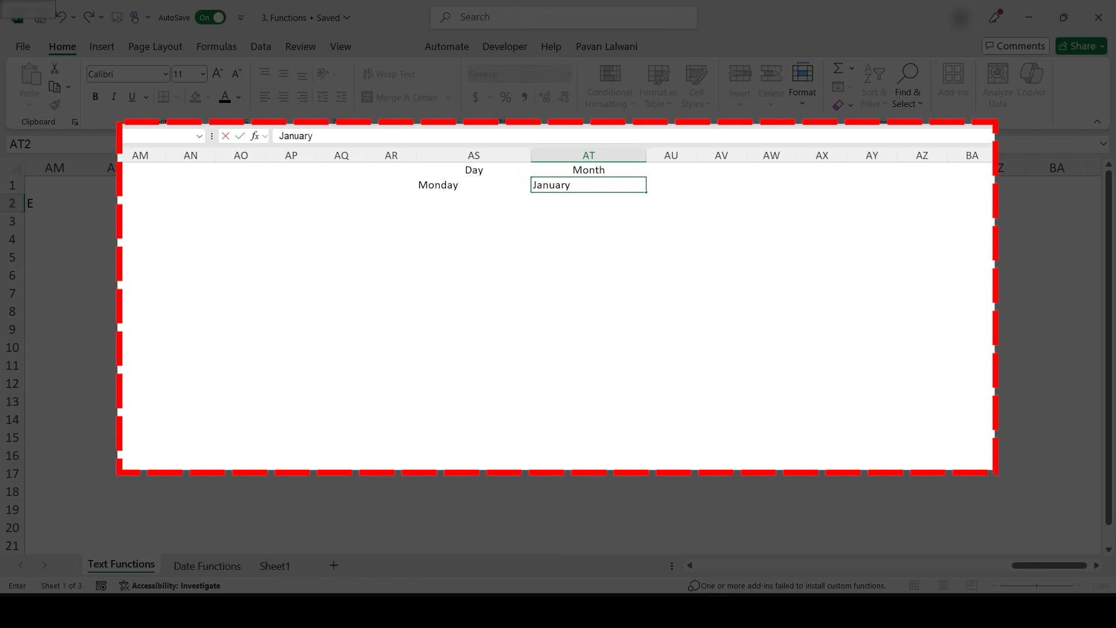
{"action": "key", "text": "Return"}
{"action": "scroll", "coordinate": [403, 319], "scroll_direction": "right", "scroll_amount": 5}
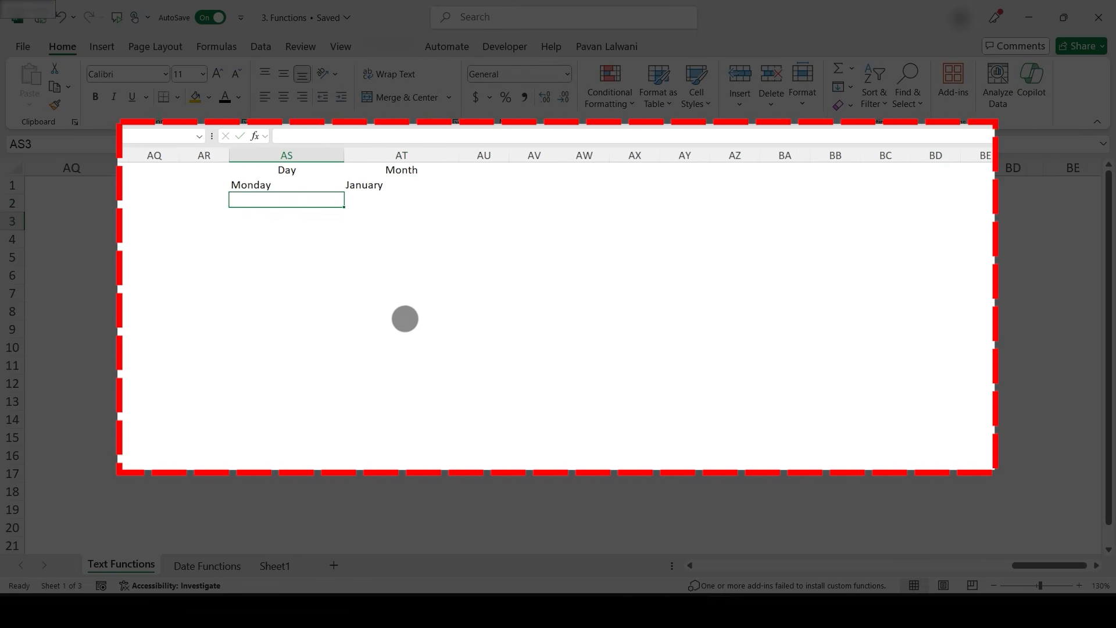
{"action": "key", "text": "Up"}
{"action": "key", "text": "shift+Right"}
{"action": "left_click_drag", "start_coordinate": [394, 192], "coordinate": [394, 370]}
{"action": "left_click_drag", "start_coordinate": [222, 185], "coordinate": [360, 364]}
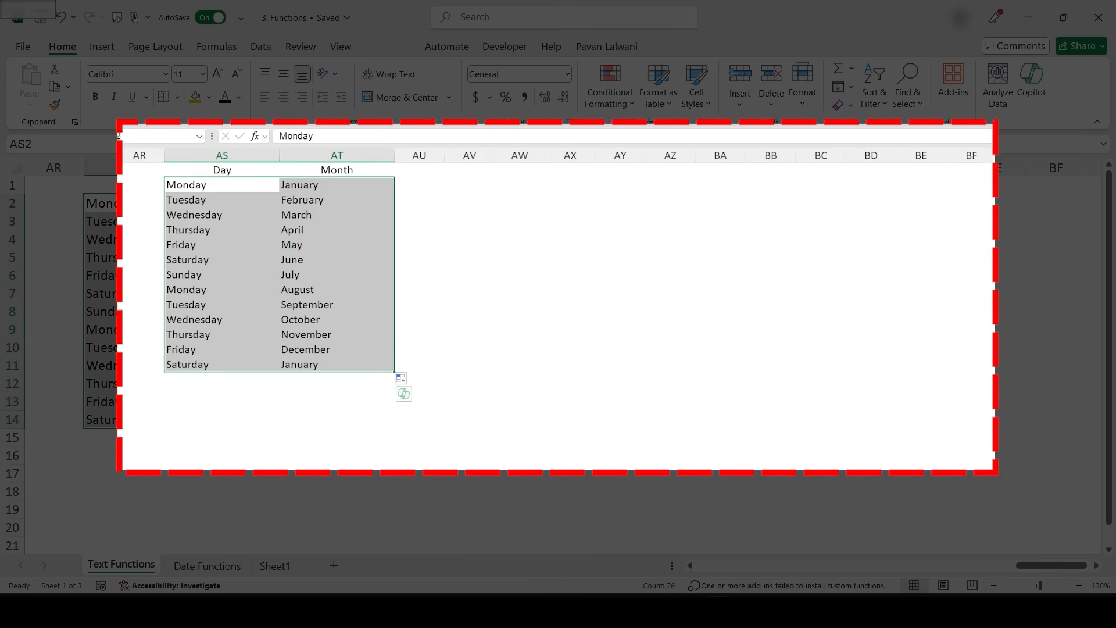
{"action": "left_click", "coordinate": [222, 200]}
{"action": "left_click", "coordinate": [337, 184]}
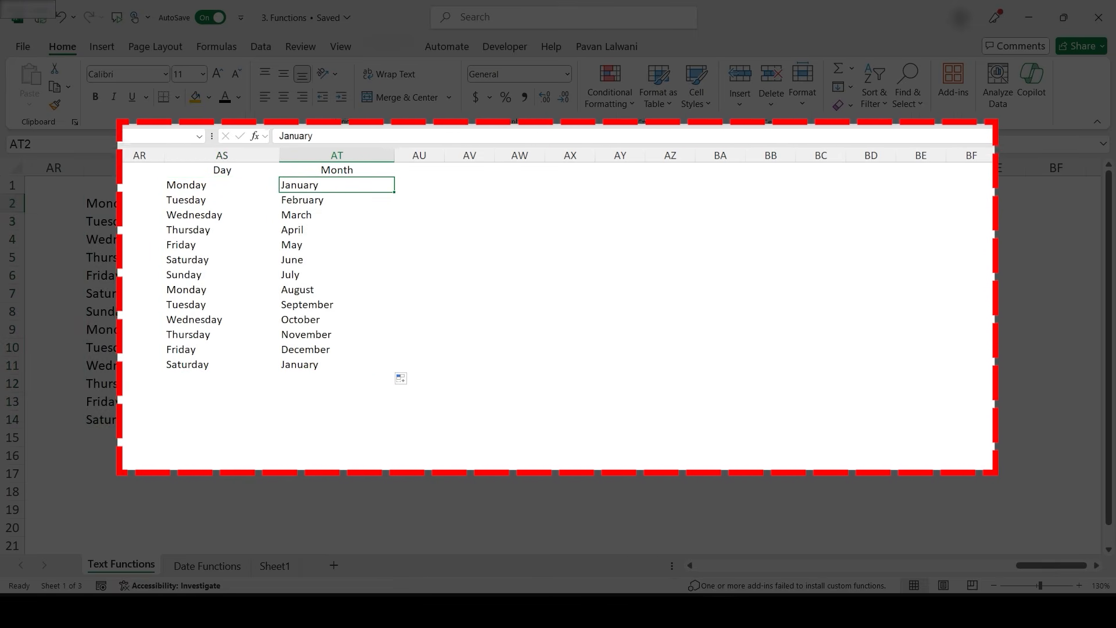
- Widen column AU, enter =TEXTJOIN(" ",TRUE,AS2,AT2) in AU2 and fill it down to row 14
{"action": "left_click_drag", "start_coordinate": [444, 155], "coordinate": [551, 156]}
{"action": "left_click", "coordinate": [473, 184]}
{"action": "type", "text": "=Textjoi"}
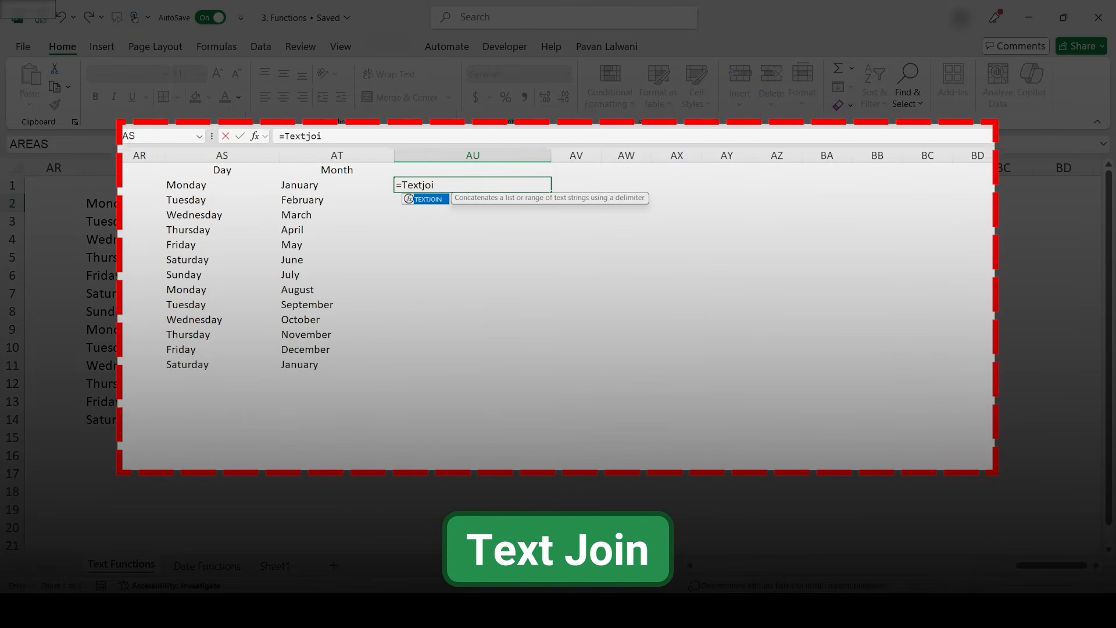
{"action": "key", "text": "Tab"}
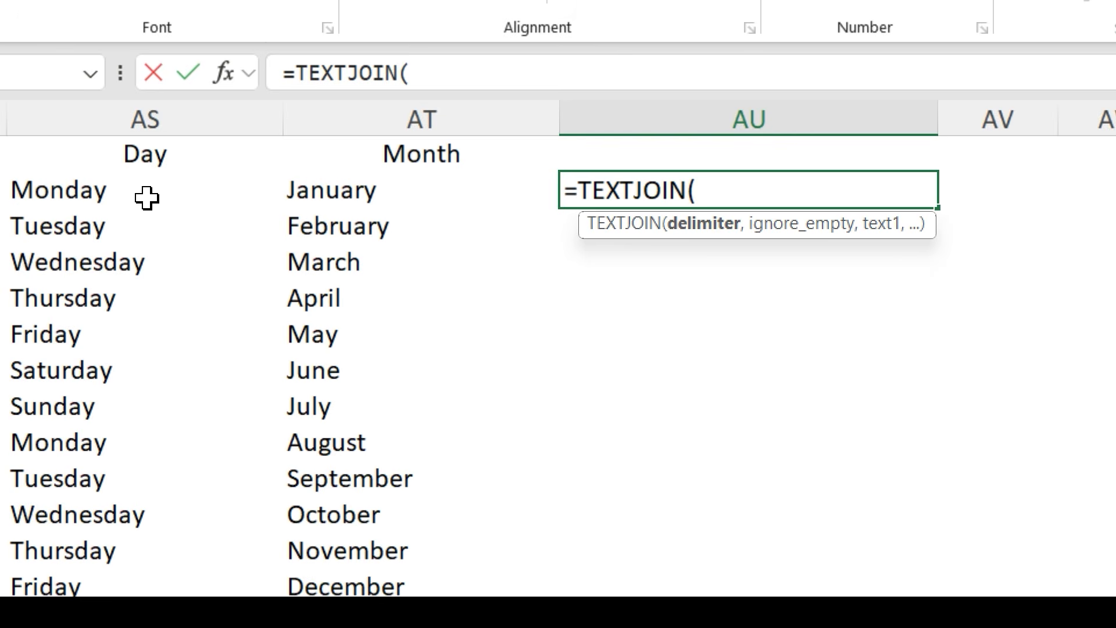
{"action": "type", "text": "\" \","}
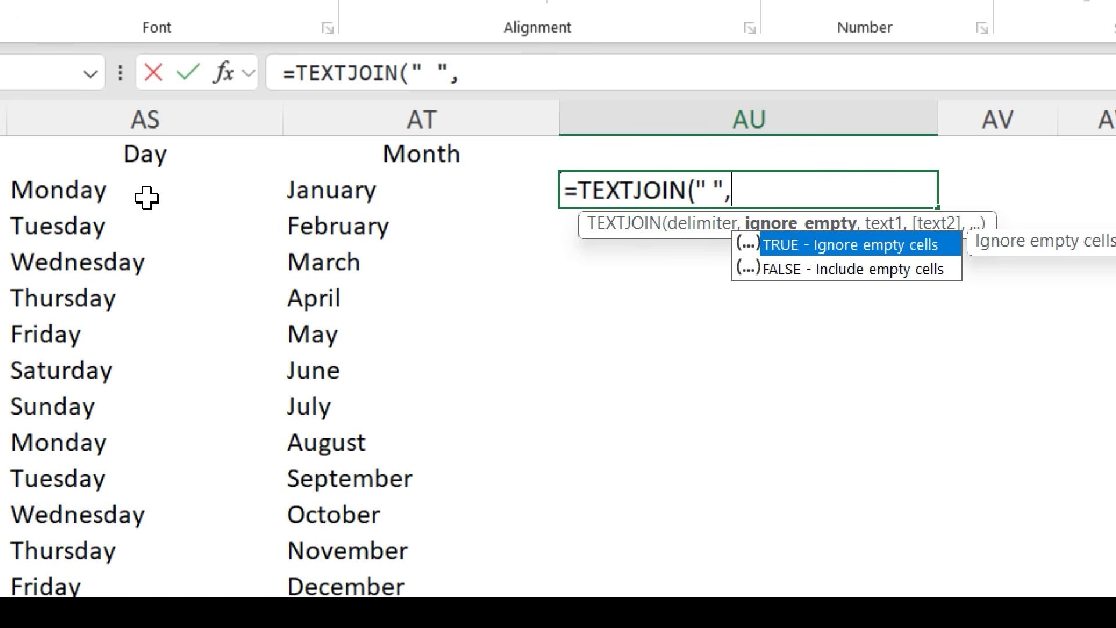
{"action": "key", "text": "Tab"}
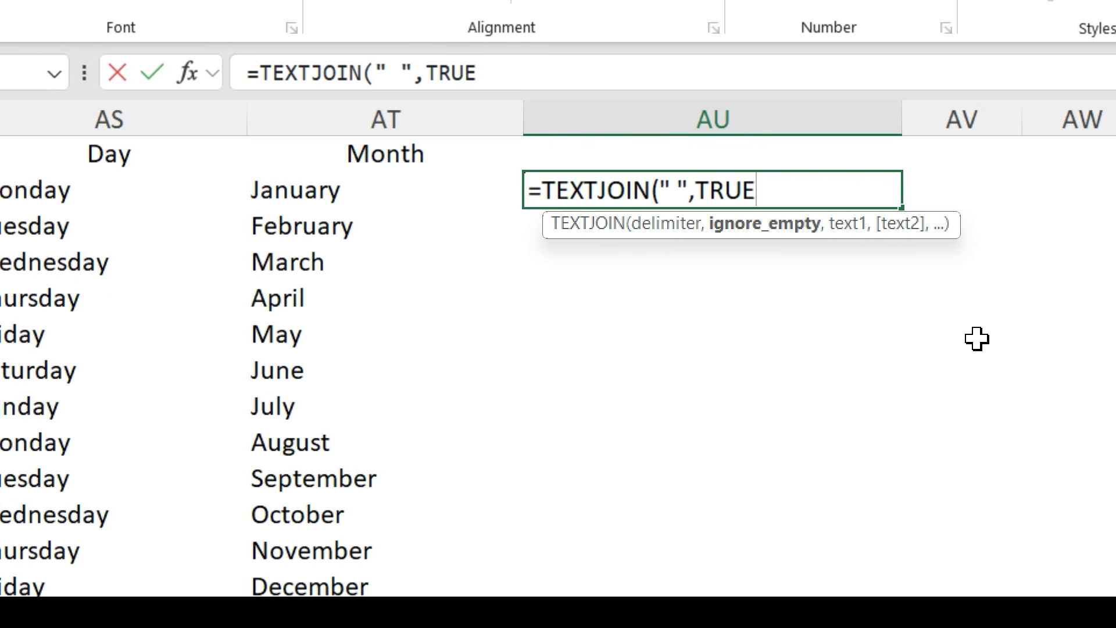
{"action": "type", "text": ","}
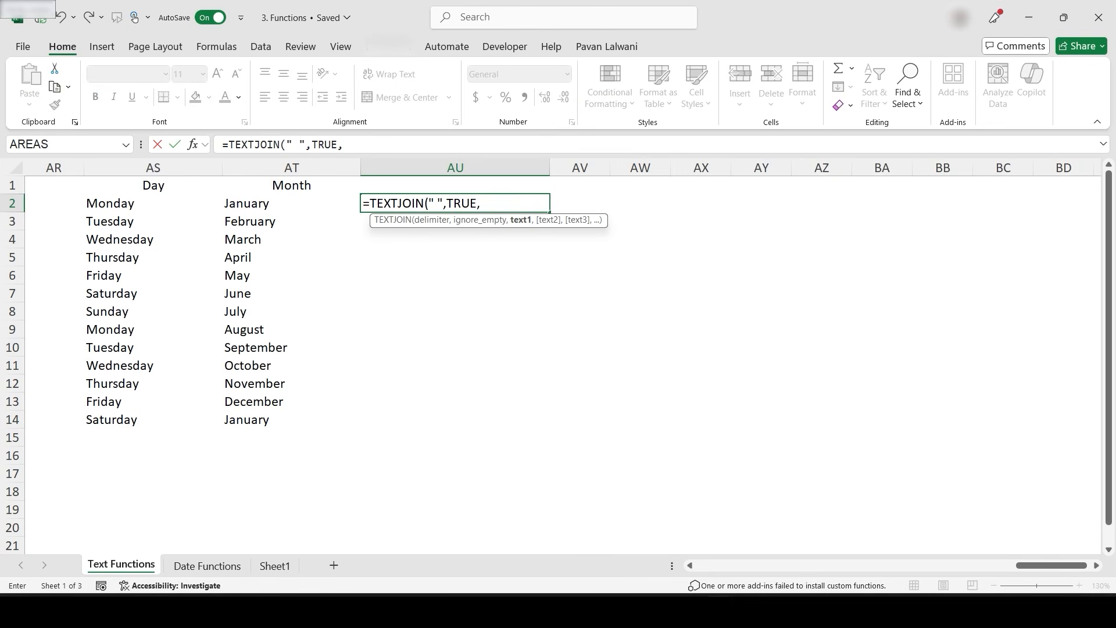
{"action": "key", "text": "Left"}
{"action": "key", "text": "Left"}
{"action": "type", "text": ","}
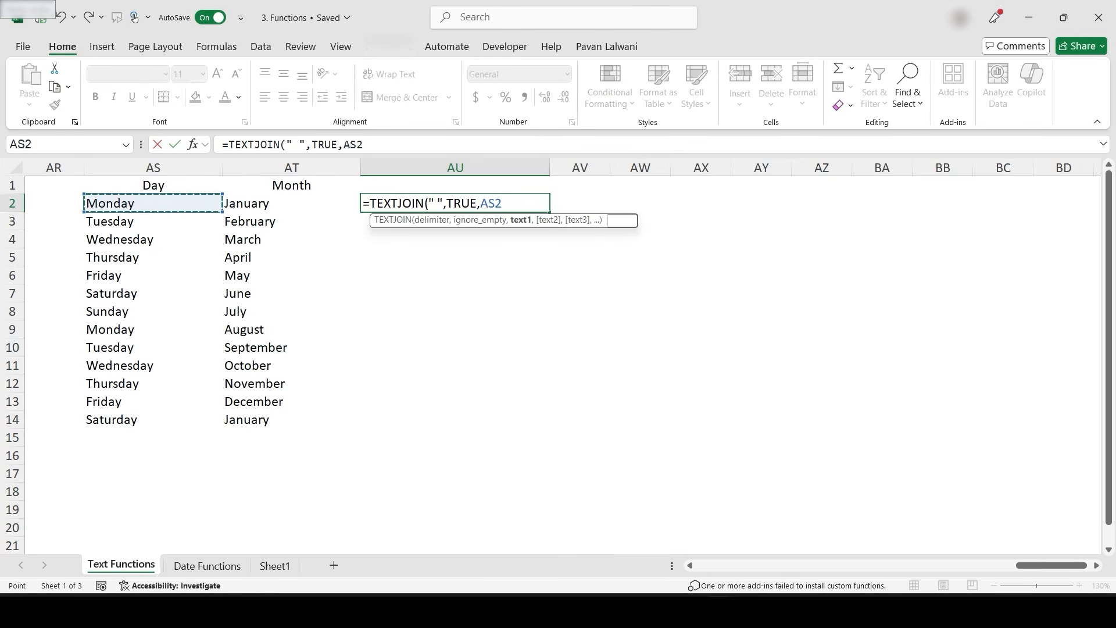
{"action": "key", "text": "Left"}
{"action": "type", "text": ","}
{"action": "key", "text": "BackSpace"}
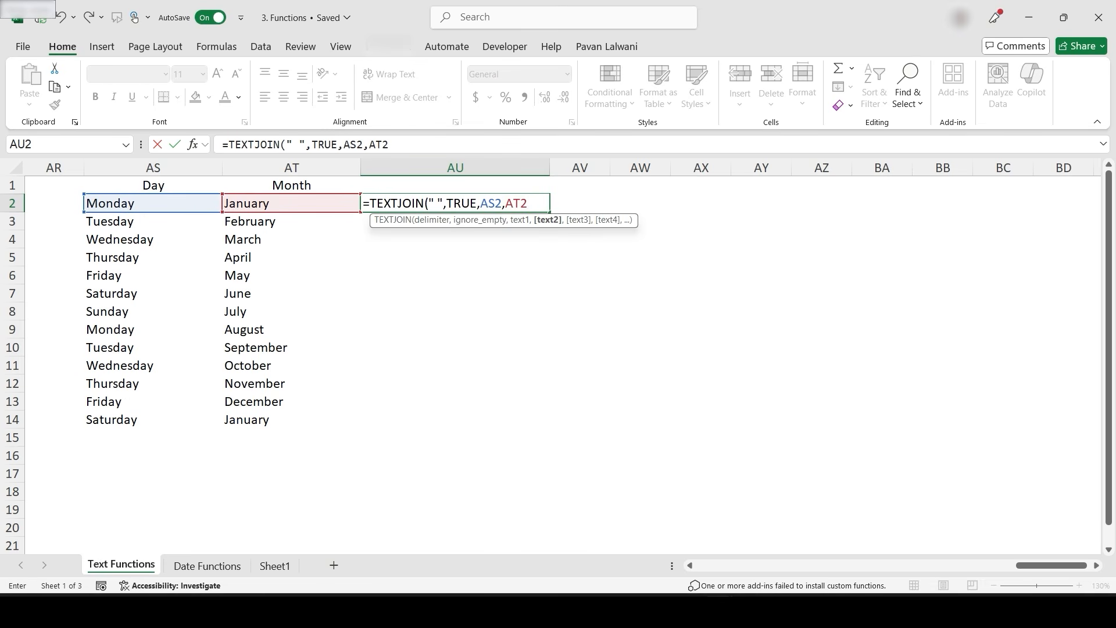
{"action": "type", "text": ")"}
{"action": "key", "text": "Return"}
{"action": "key", "text": "Up"}
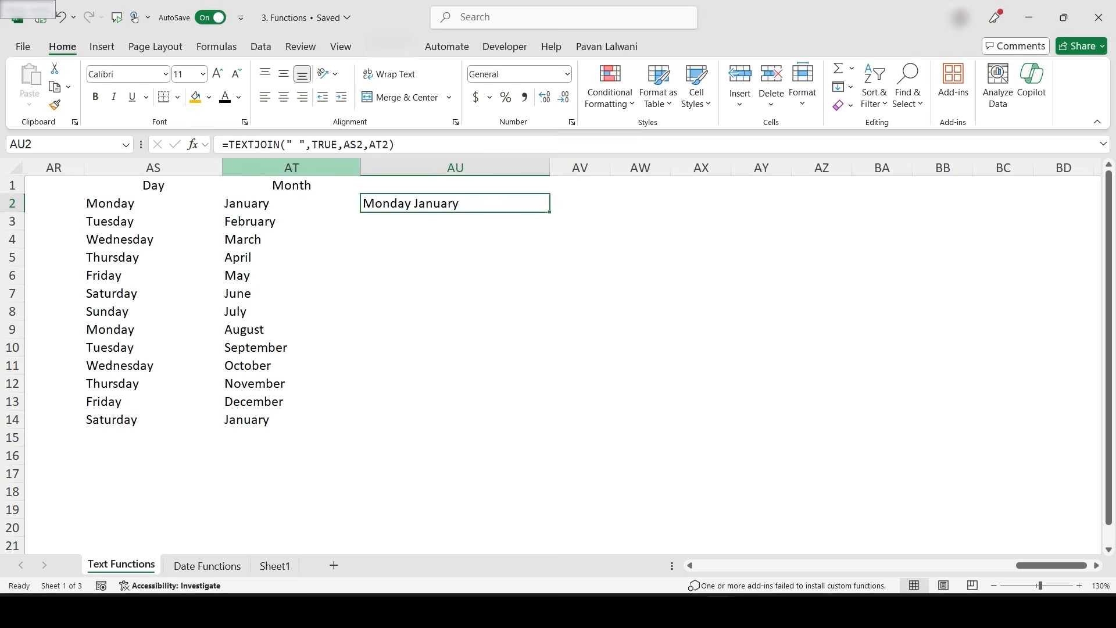
{"action": "left_click_drag", "start_coordinate": [549, 212], "coordinate": [548, 427]}
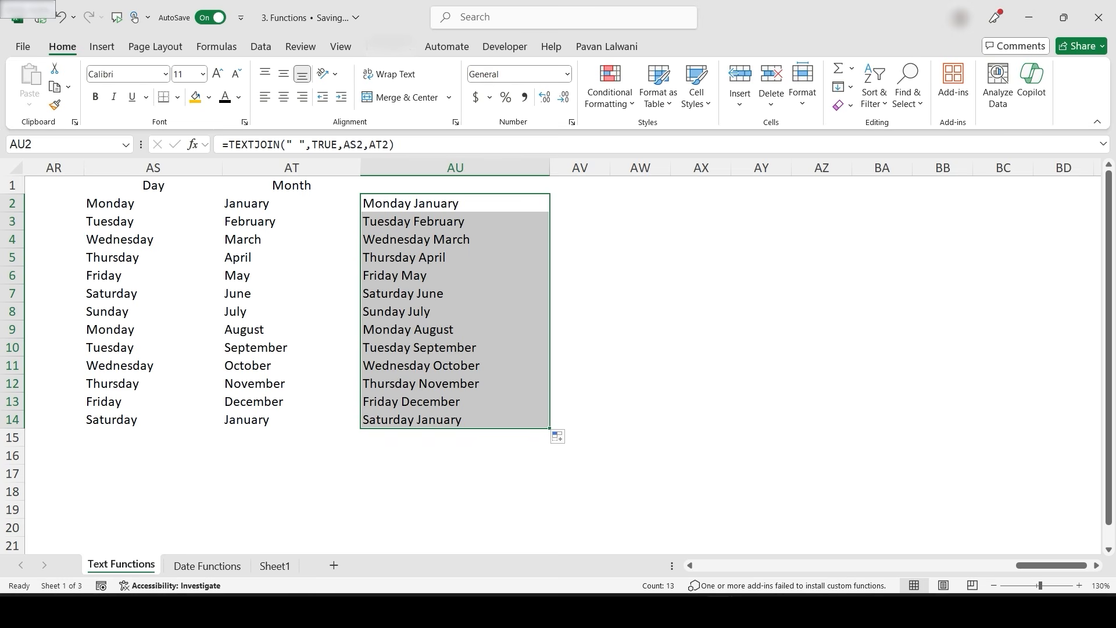
- Clear AU2:AU14 and enter =TEXTJOIN(",",TRUE,AS2,AT2) in AU2 to join day and month with a comma
{"action": "key", "text": "Delete"}
{"action": "type", "text": "=Text"}
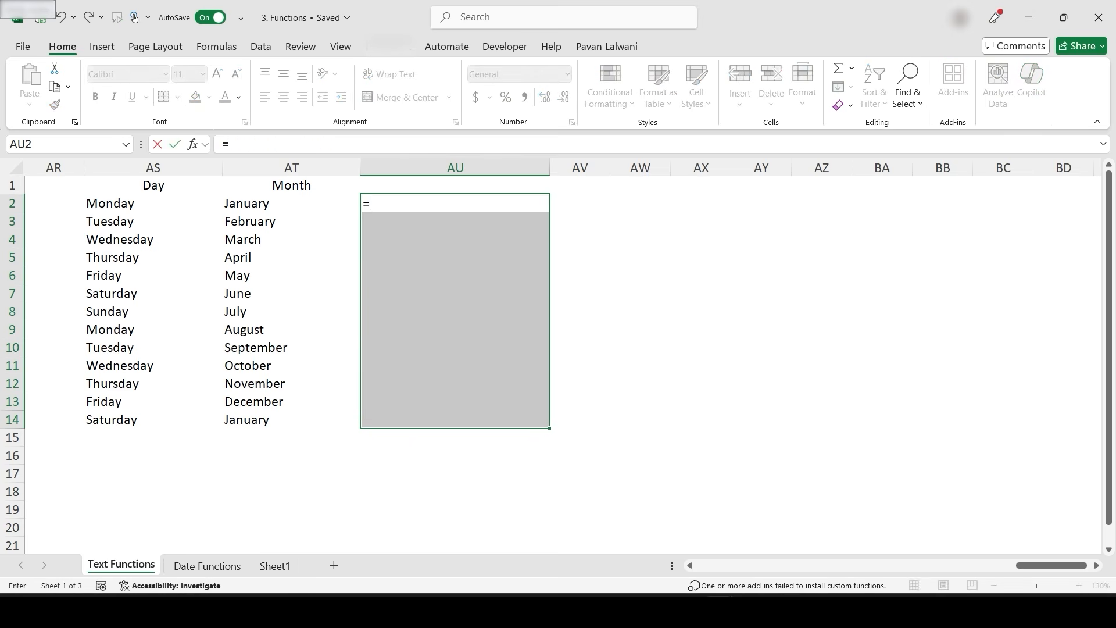
{"action": "type", "text": "join("}
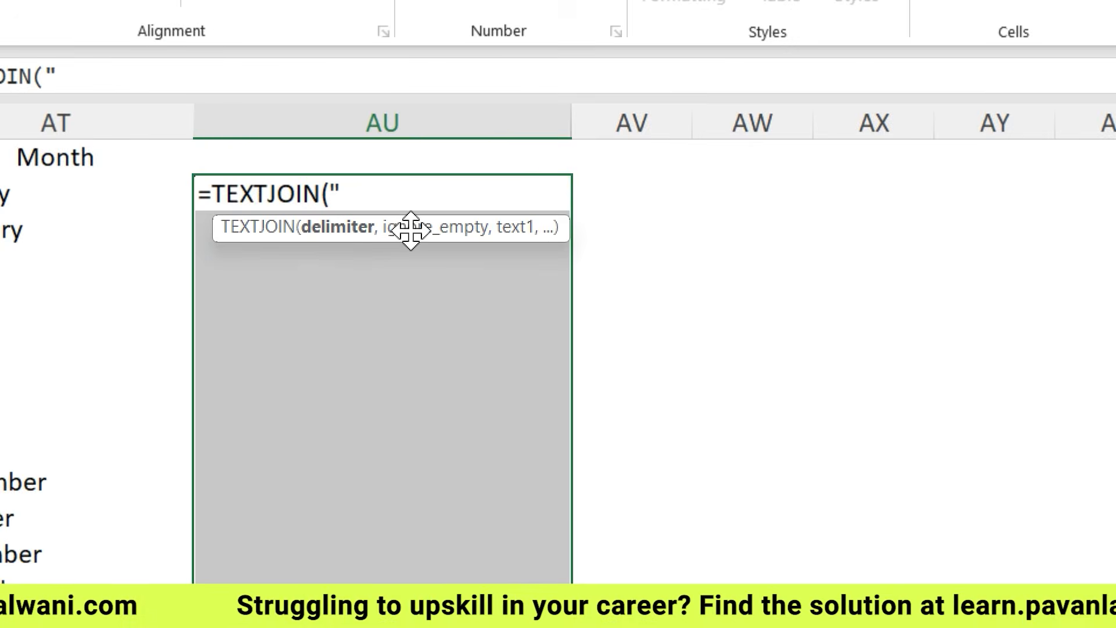
{"action": "type", "text": "\",\""}
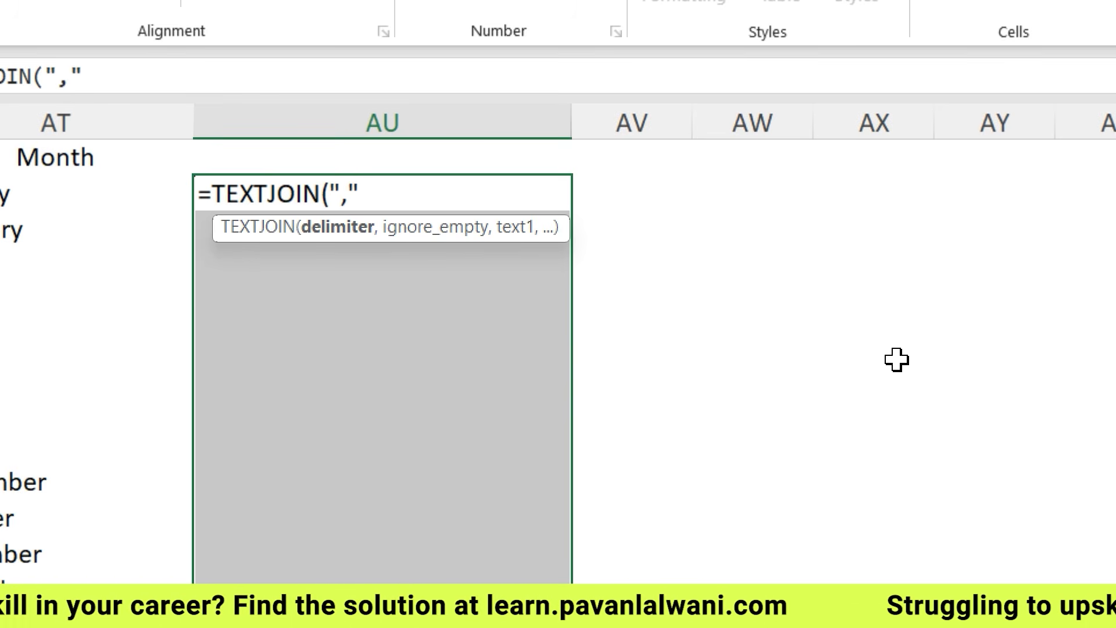
{"action": "type", "text": ","}
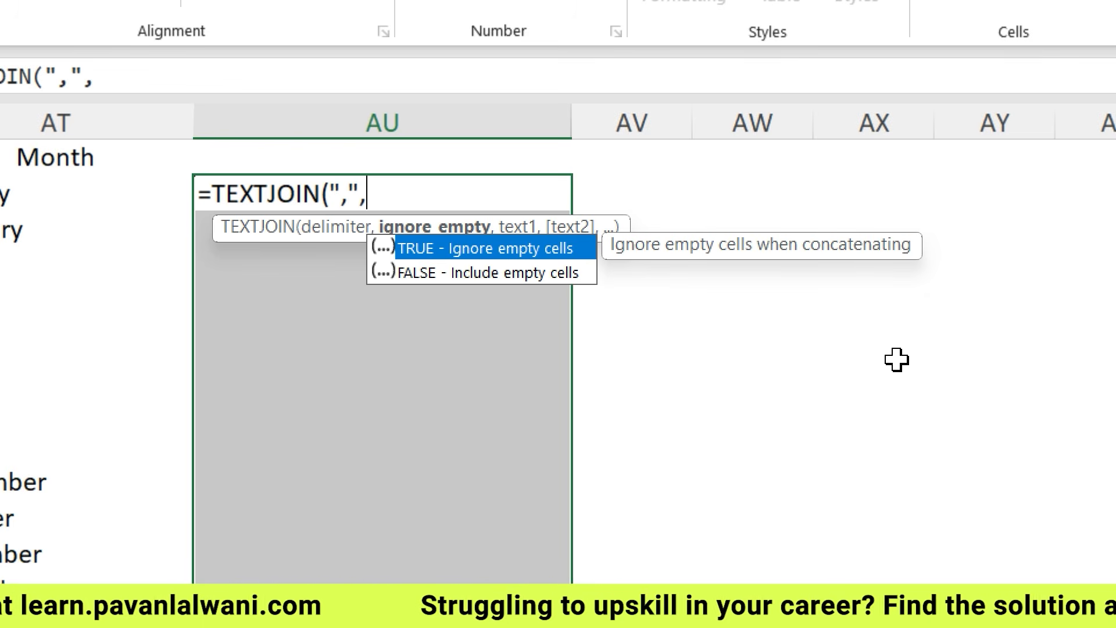
{"action": "type", "text": "true"}
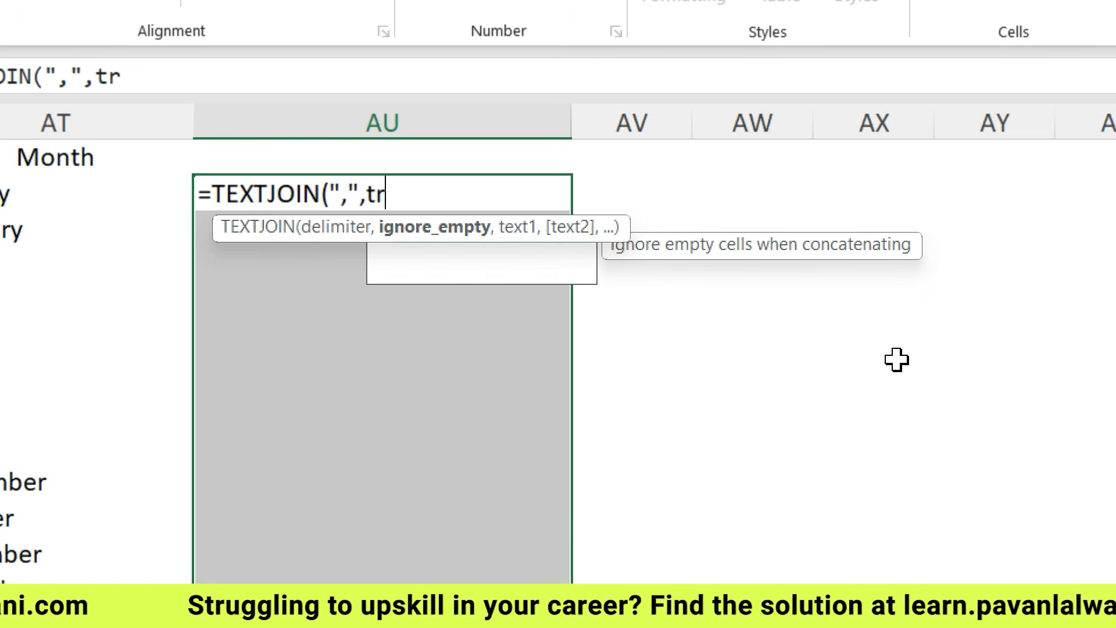
{"action": "key", "text": "Return"}
{"action": "key", "text": "Return"}
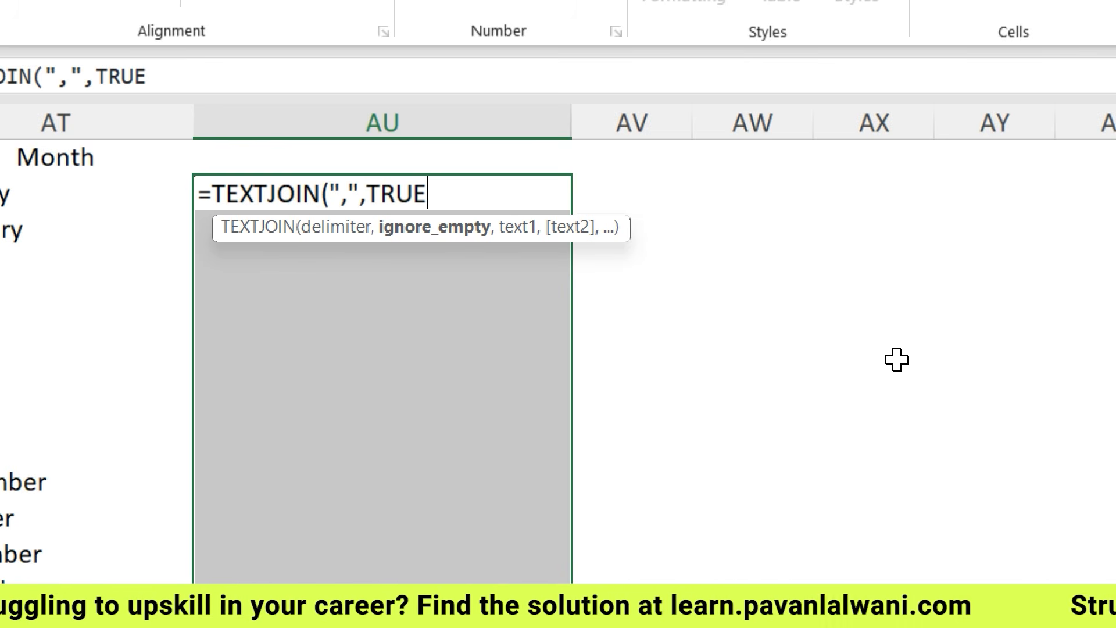
{"action": "type", "text": ","}
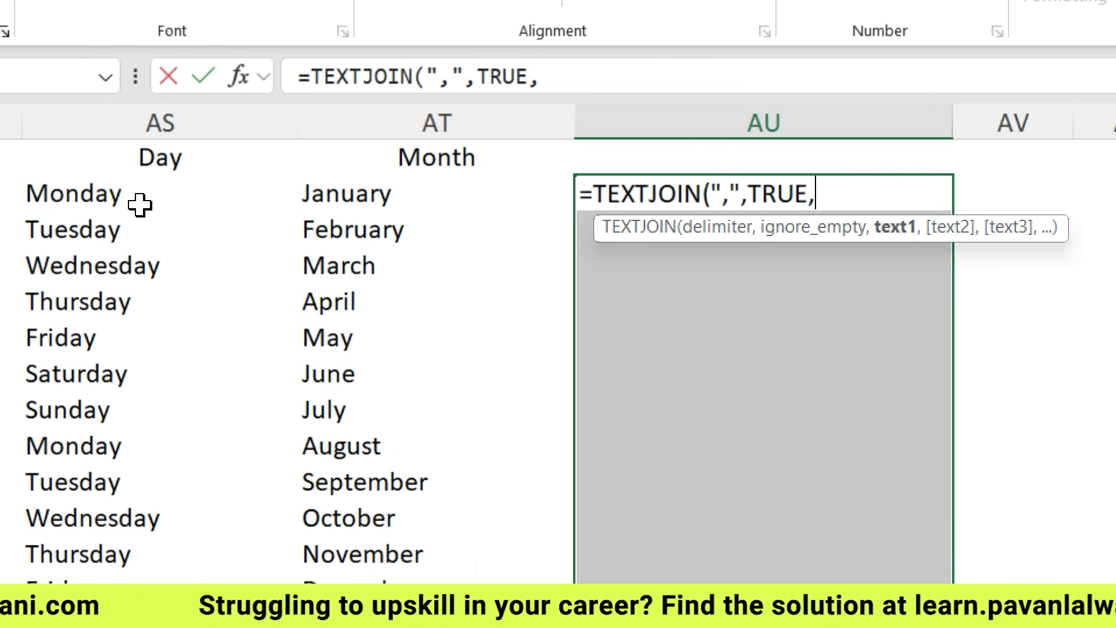
{"action": "left_click", "coordinate": [139, 204]}
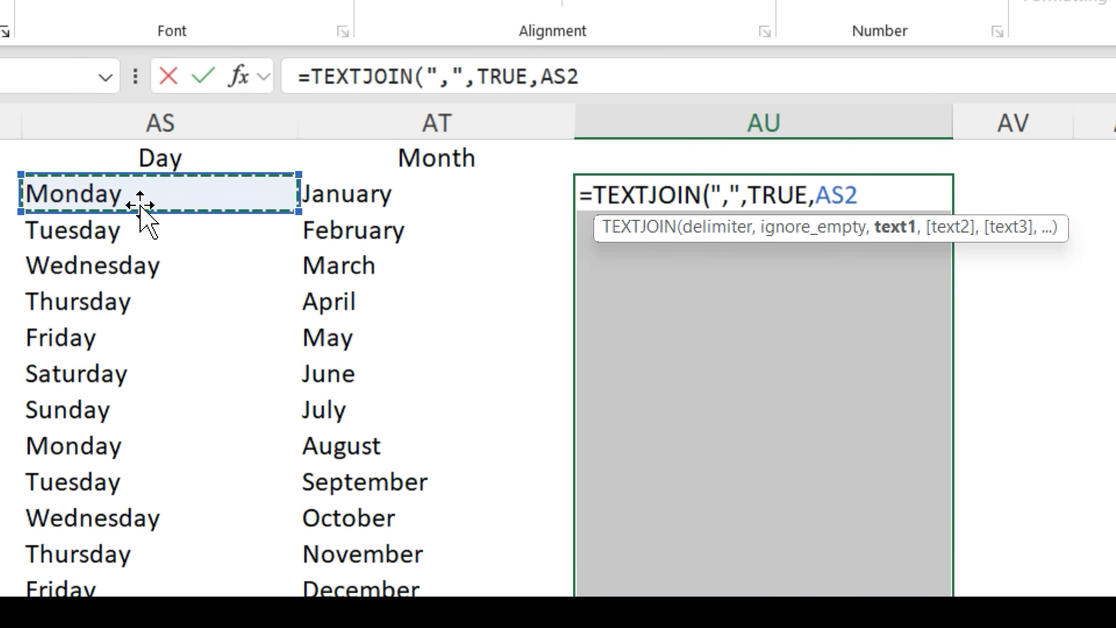
{"action": "type", "text": ","}
{"action": "left_click", "coordinate": [393, 193]}
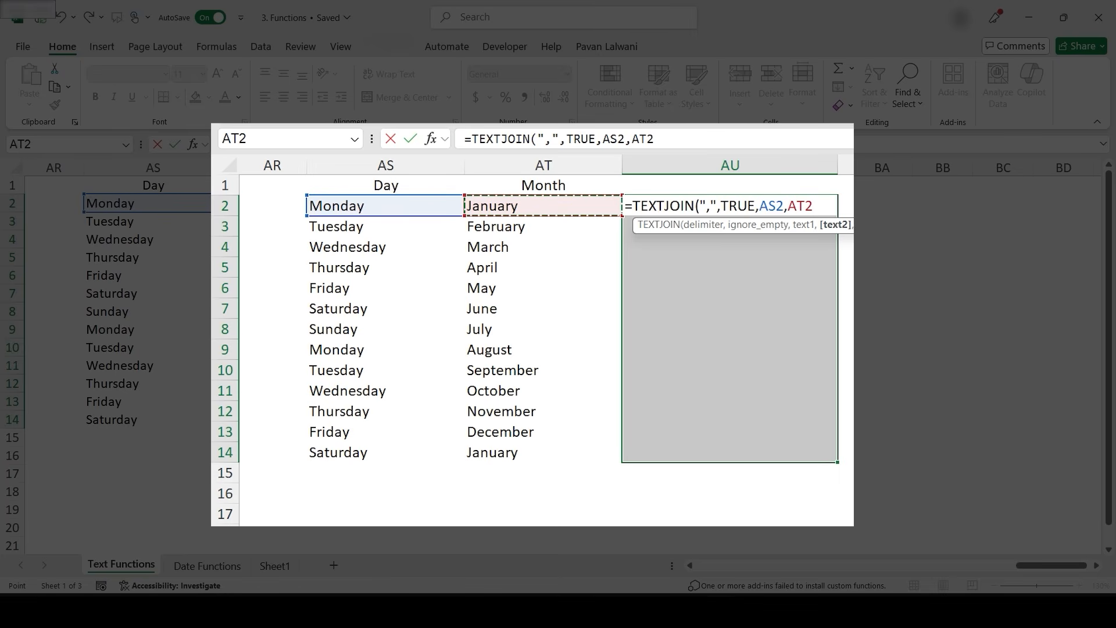
{"action": "type", "text": ")"}
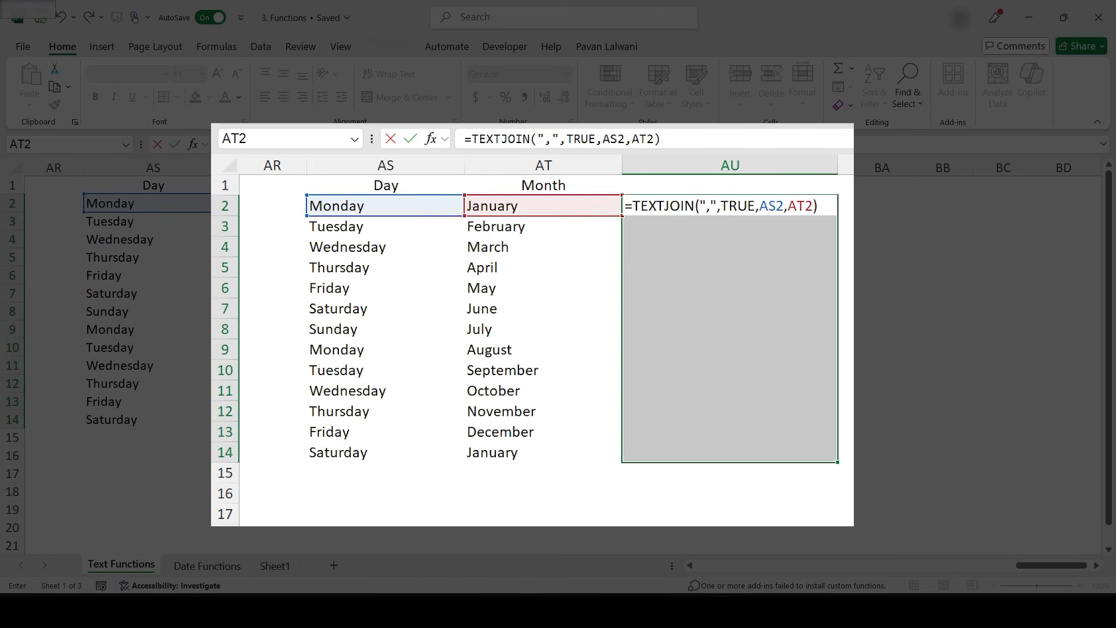
{"action": "key", "text": "Return"}
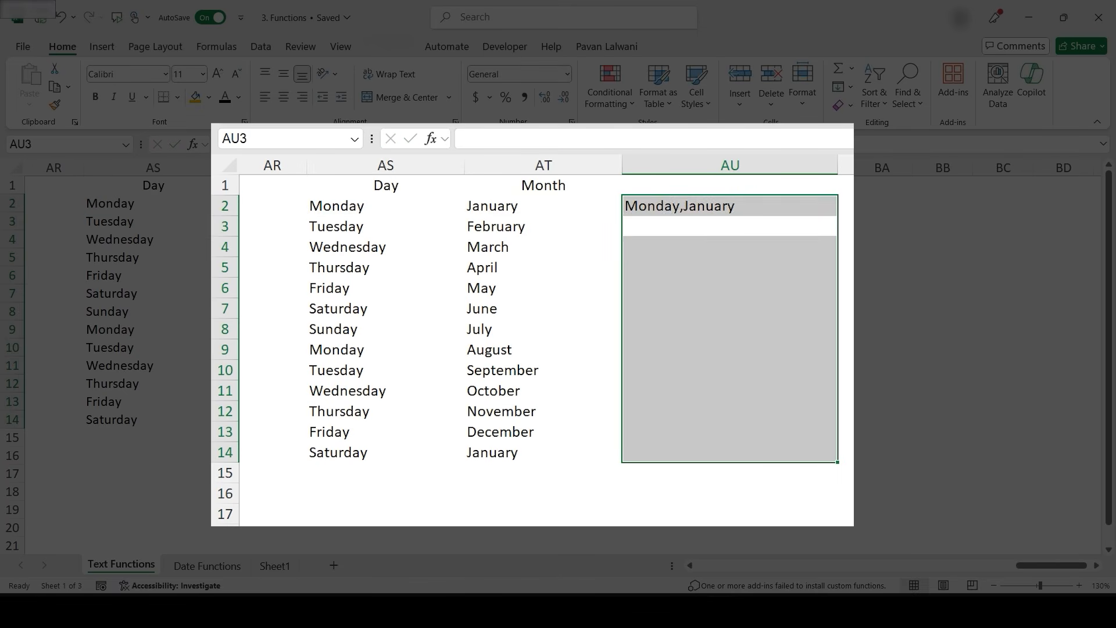
- Fill the comma-delimited TEXTJOIN formula from AU2 down to row 14
{"action": "left_click", "coordinate": [730, 205]}
{"action": "left_click_drag", "start_coordinate": [838, 216], "coordinate": [834, 461]}
{"action": "left_click", "coordinate": [730, 246]}
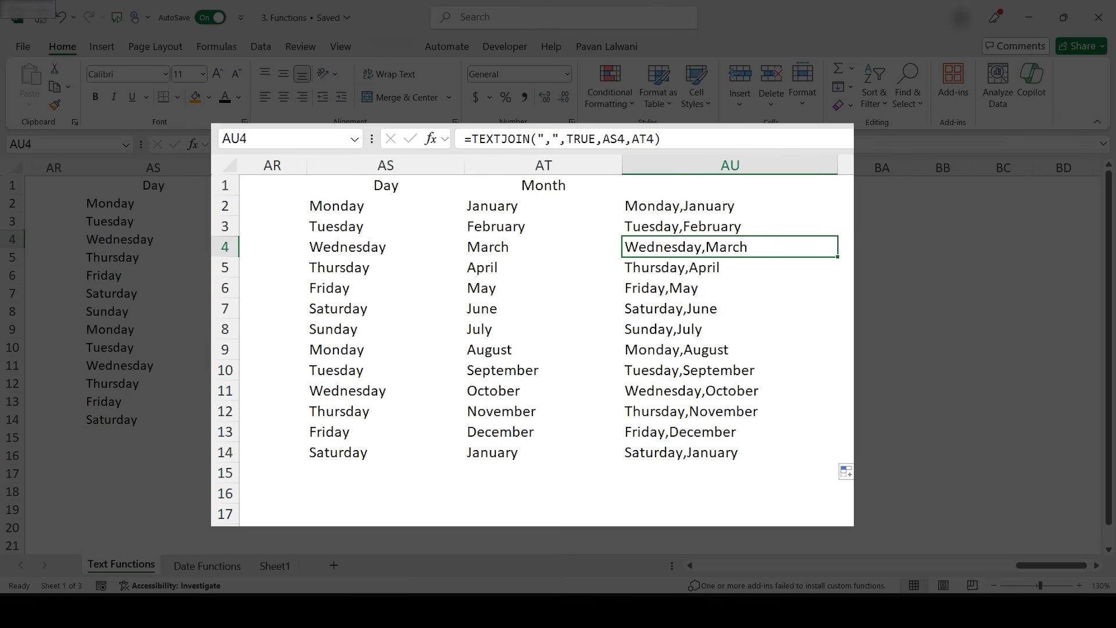
- Clear the joined results from AU2 down to AU14
{"action": "left_click", "coordinate": [730, 205]}
{"action": "key", "text": "ctrl+shift+Down"}
{"action": "key", "text": "Delete"}
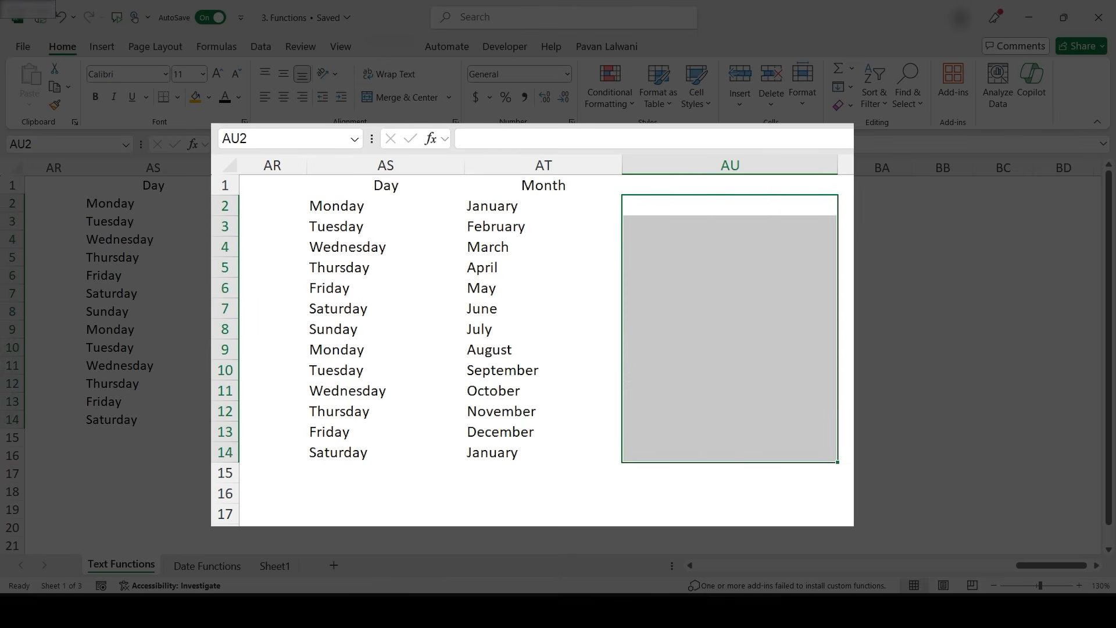
{"action": "type", "text": "=Textjoin"}
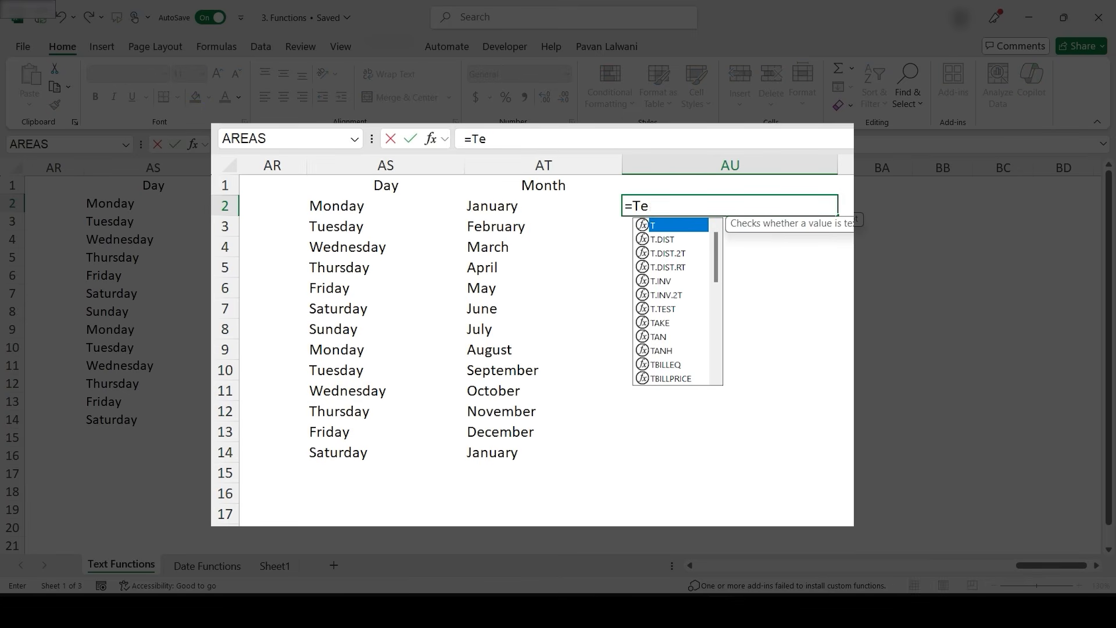
{"action": "key", "text": "Right"}
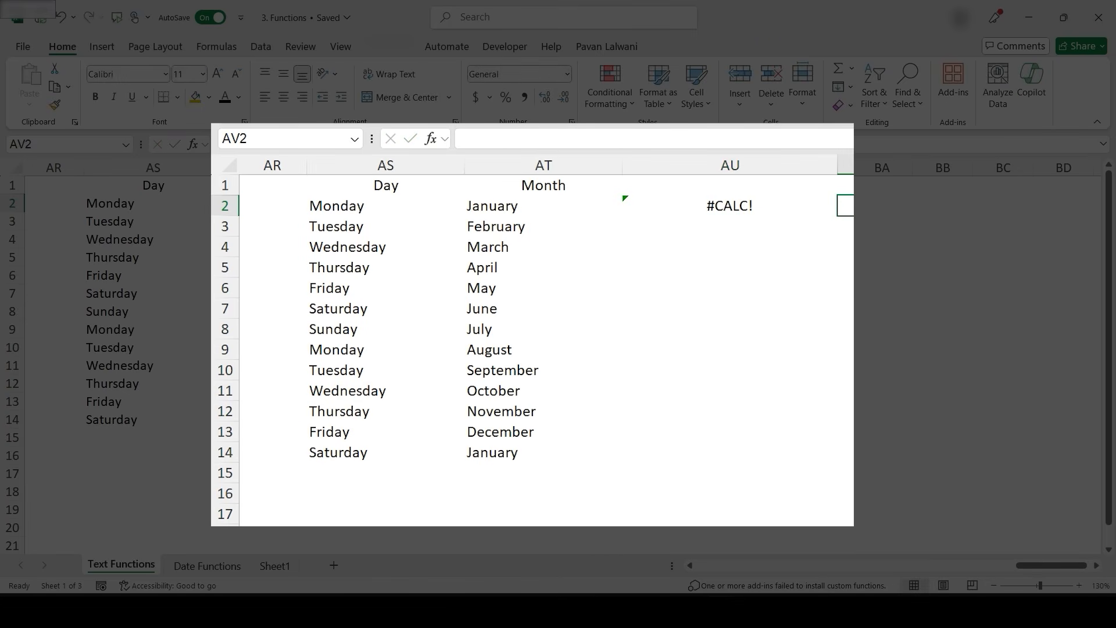
{"action": "key", "text": "Left"}
- Enter =TEXTJOIN(" ",TRUE,AS2:AS14,AT2:AT14) in AU2 to join both whole columns with spaces
{"action": "type", "text": "=Text"}
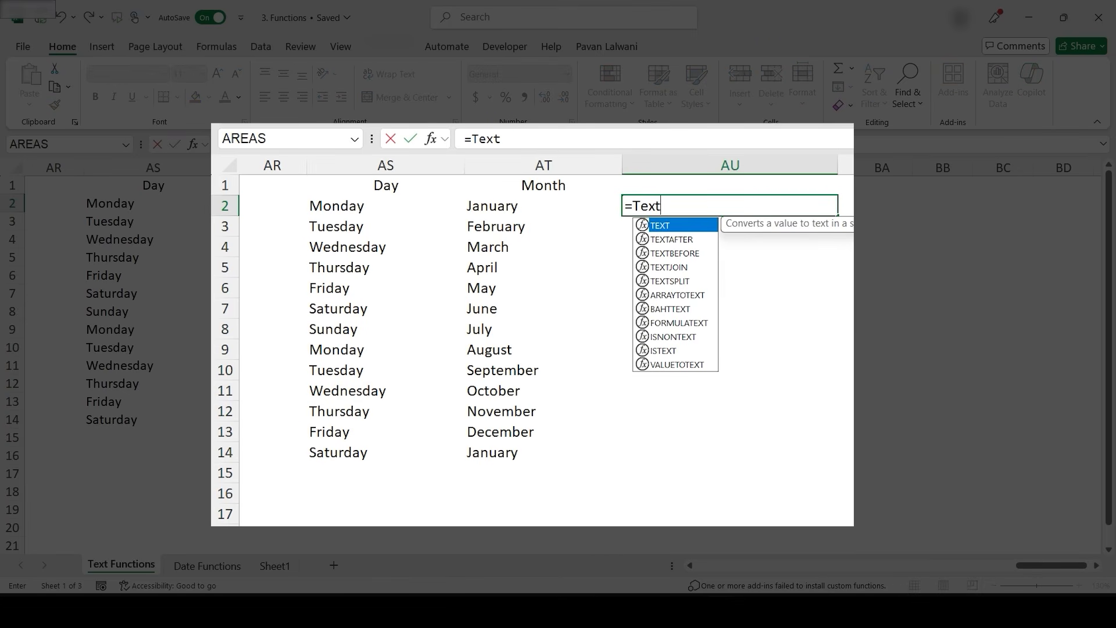
{"action": "type", "text": "join"}
{"action": "key", "text": "Tab"}
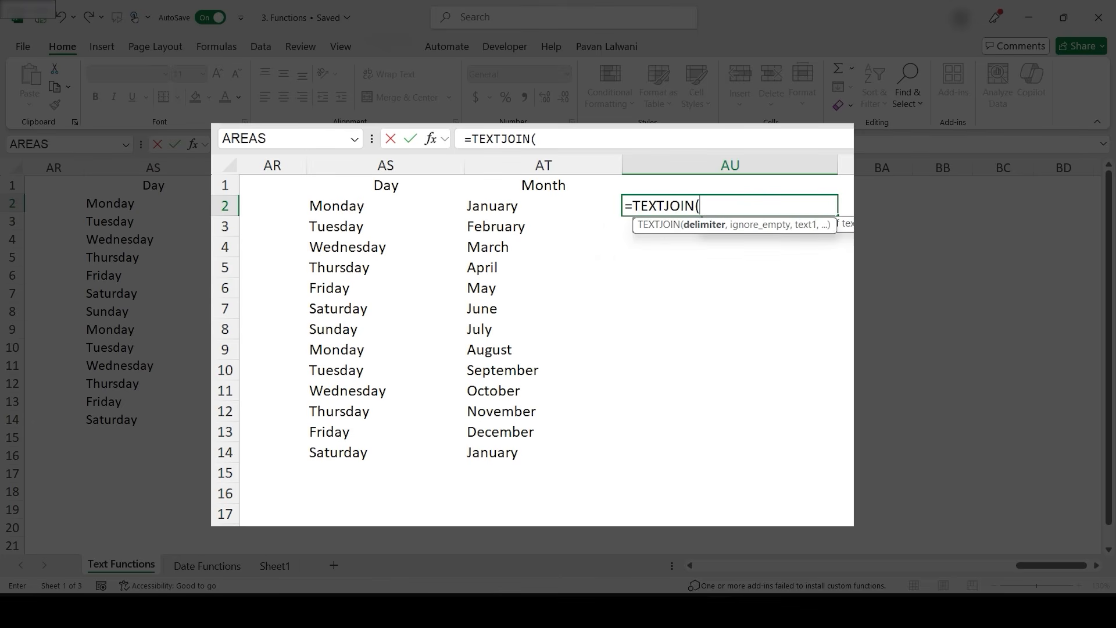
{"action": "type", "text": "\""}
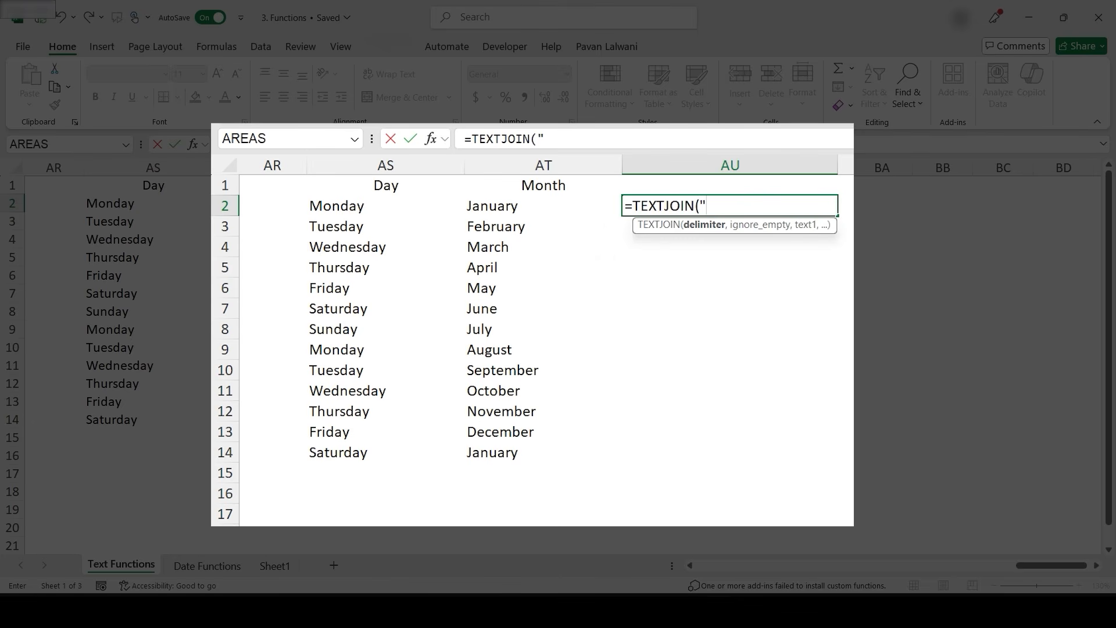
{"action": "type", "text": " \",TRUE"}
{"action": "type", "text": ","}
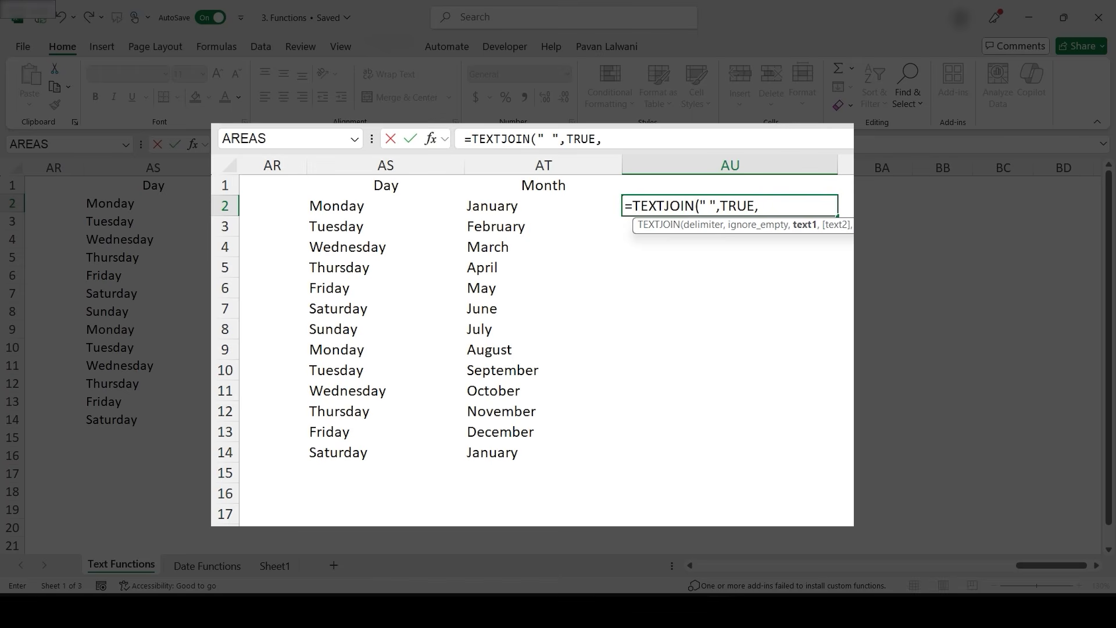
{"action": "left_click_drag", "start_coordinate": [146, 203], "coordinate": [146, 419]}
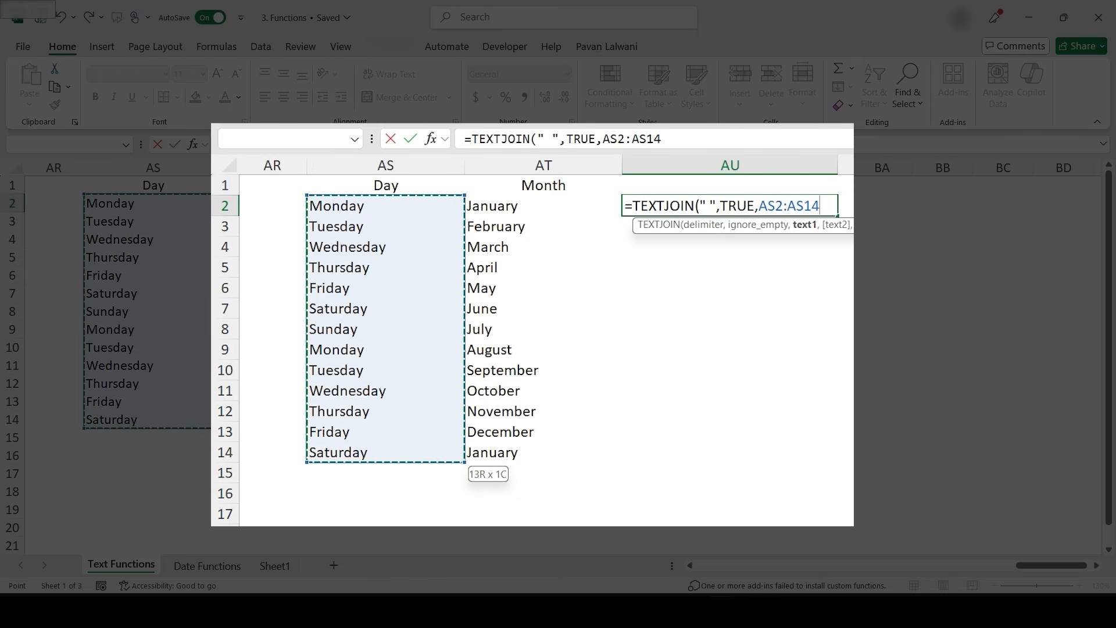
{"action": "type", "text": ","}
{"action": "left_click_drag", "start_coordinate": [271, 202], "coordinate": [271, 419]}
{"action": "type", "text": ")"}
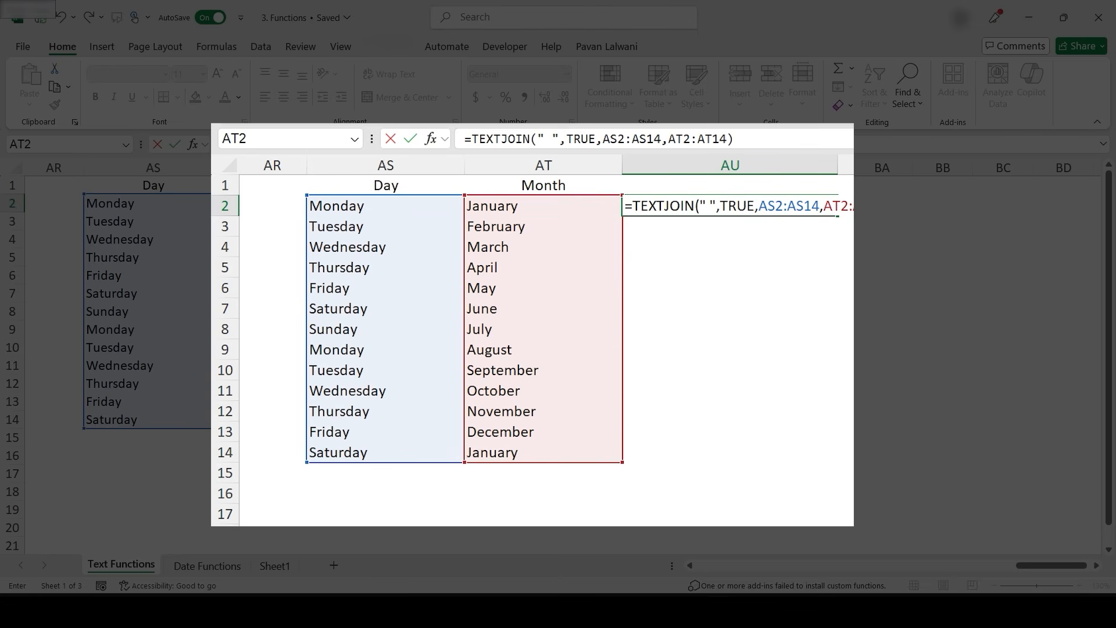
{"action": "key", "text": "Return"}
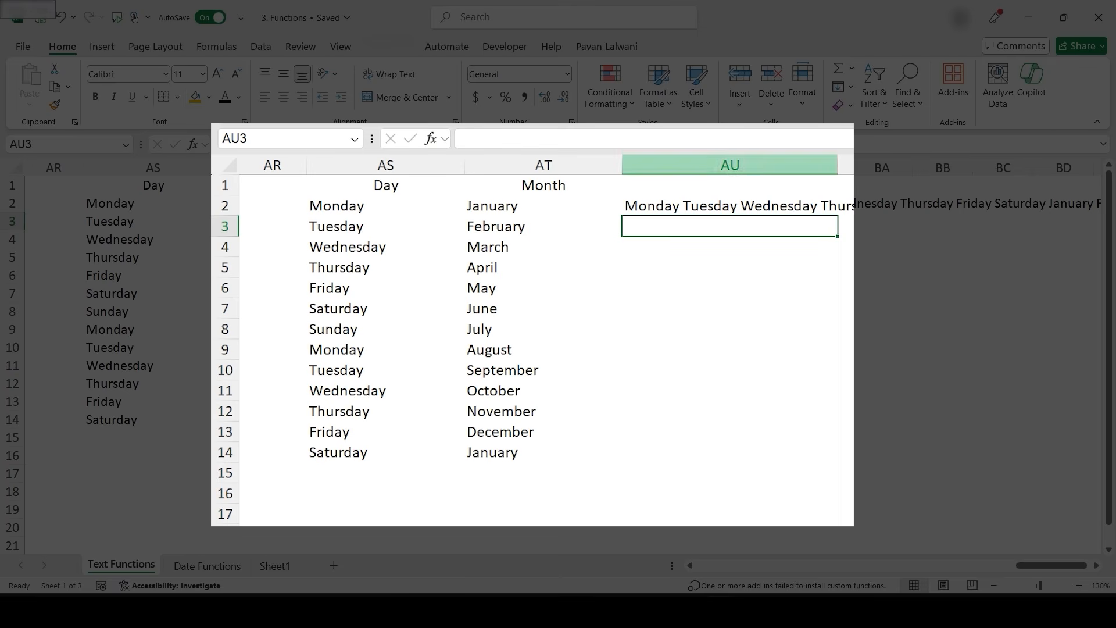
{"action": "left_click", "coordinate": [729, 206]}
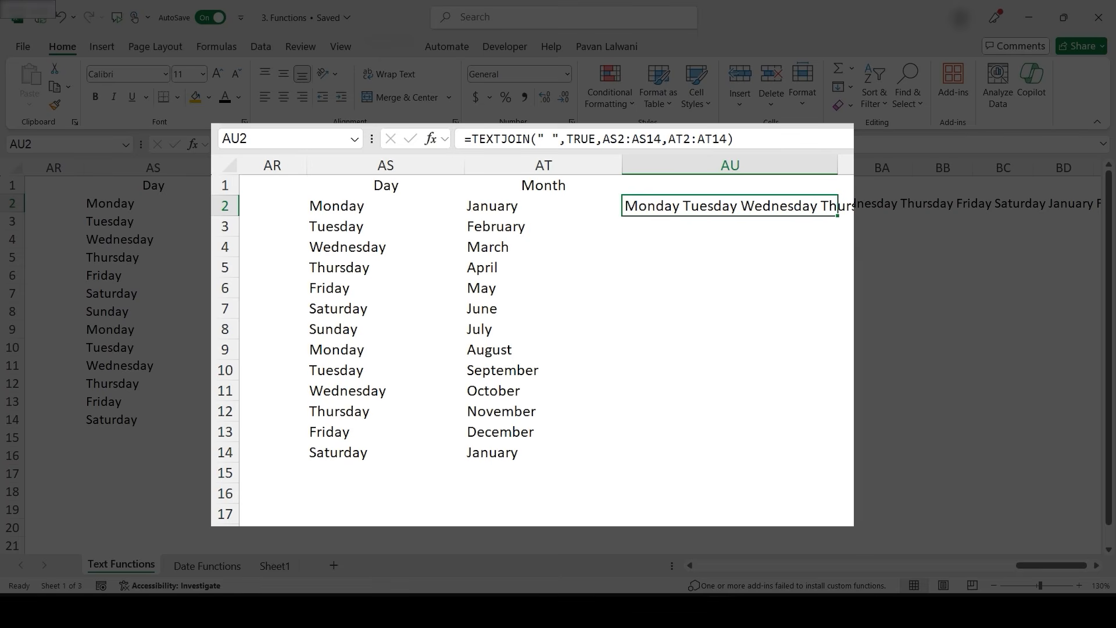
- Clear all contents of column AU
{"action": "left_click", "coordinate": [730, 165]}
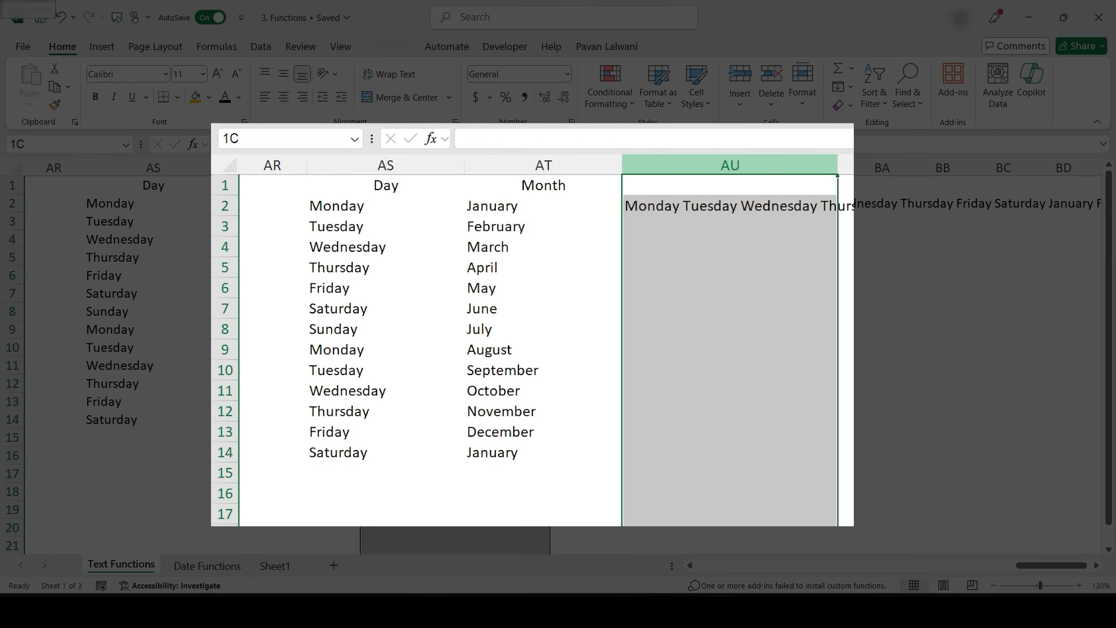
{"action": "key", "text": "Delete"}
{"action": "left_click_drag", "start_coordinate": [730, 227], "coordinate": [730, 206]}
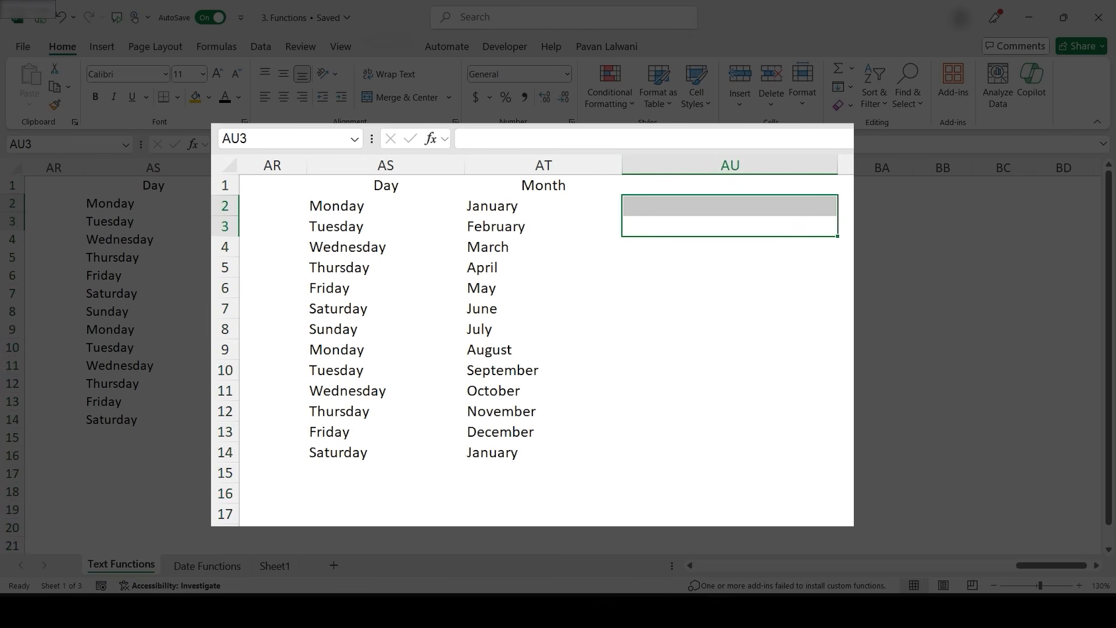
{"action": "left_click", "coordinate": [730, 206]}
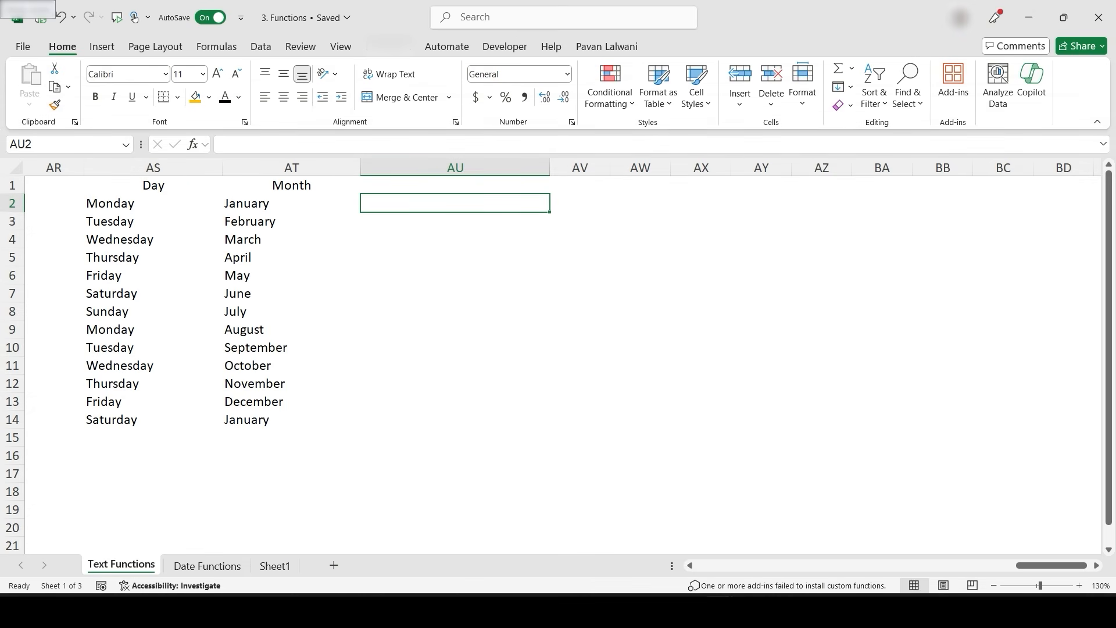
- Add the headings Left, Right and Mid in AU1, AV1 and AW1
{"action": "left_click", "coordinate": [455, 185]}
{"action": "type", "text": "Left"}
{"action": "key", "text": "Return"}
{"action": "key", "text": "Up"}
{"action": "key", "text": "Right"}
{"action": "type", "text": "Right"}
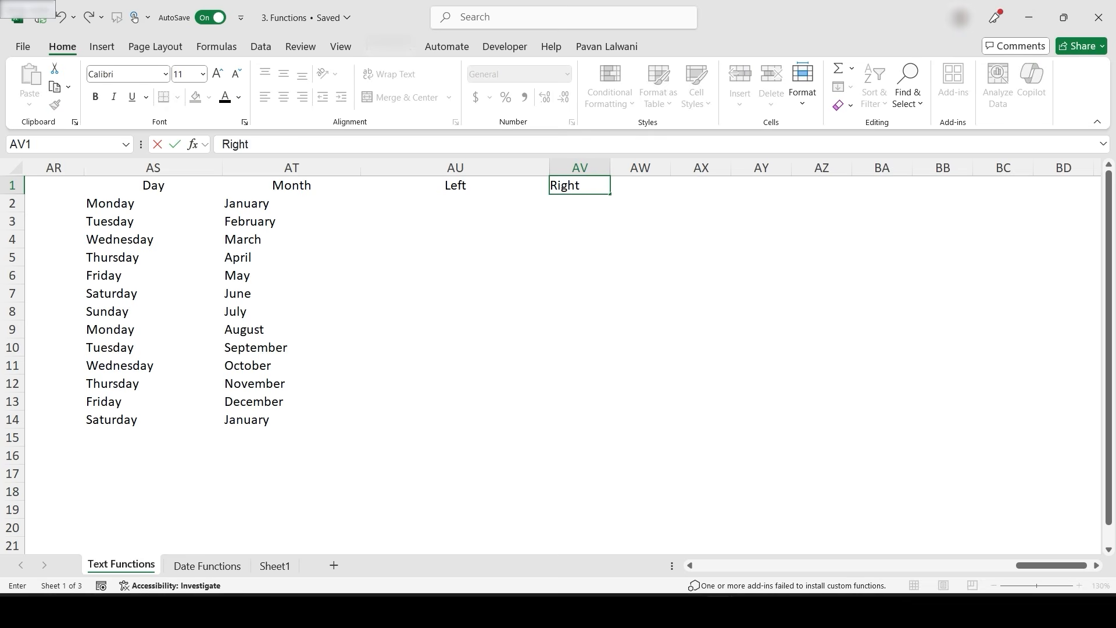
{"action": "key", "text": "Tab"}
{"action": "type", "text": "Mid"}
{"action": "key", "text": "Return"}
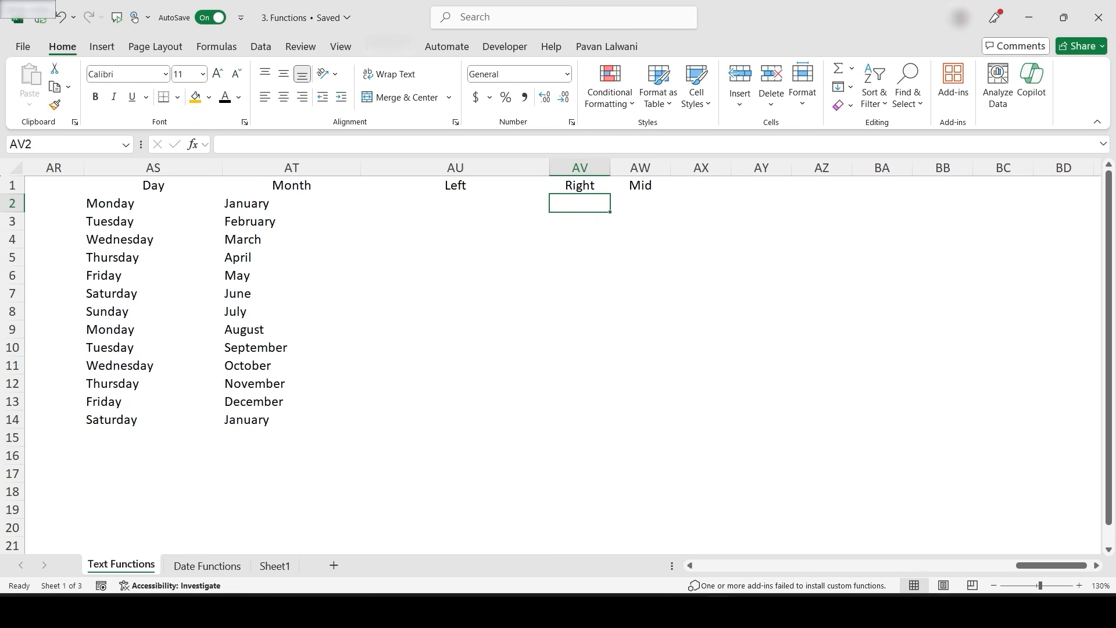
- Delete the Day column AS entirely
{"action": "left_click", "coordinate": [169, 167]}
{"action": "right_click", "coordinate": [169, 167]}
{"action": "left_click", "coordinate": [198, 352]}
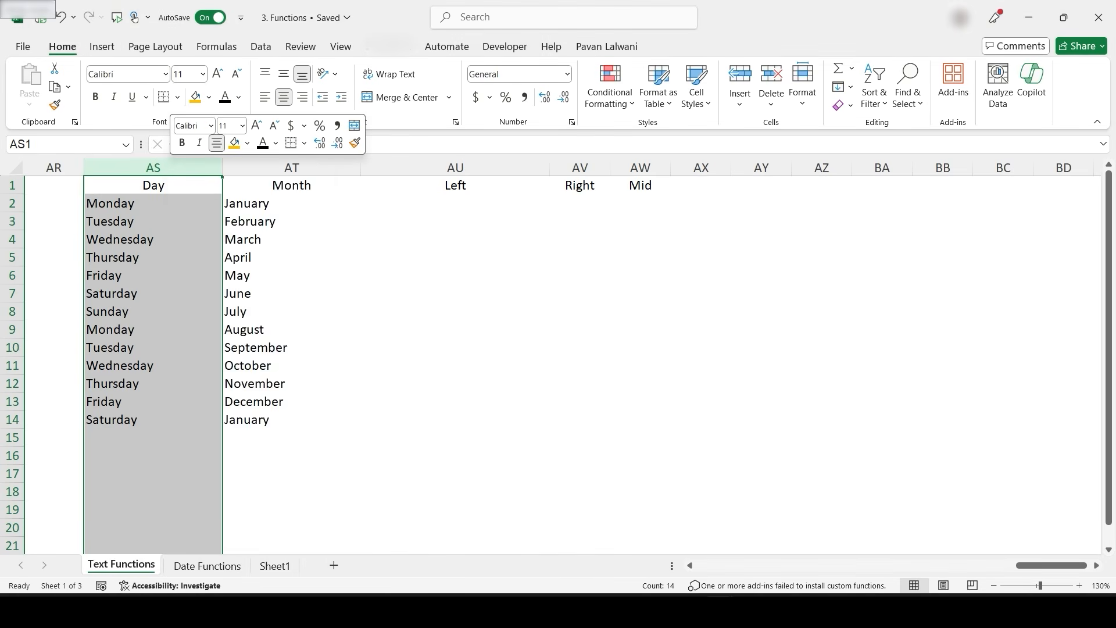
{"action": "left_click", "coordinate": [169, 221]}
{"action": "left_click", "coordinate": [169, 186]}
- Copy the Character Name table's formatting onto the Month, Left, Right and Mid table with Format Painter
{"action": "left_click_drag", "start_coordinate": [1053, 565], "coordinate": [994, 565]}
{"action": "left_click_drag", "start_coordinate": [393, 184], "coordinate": [393, 455]}
{"action": "left_click", "coordinate": [54, 105]}
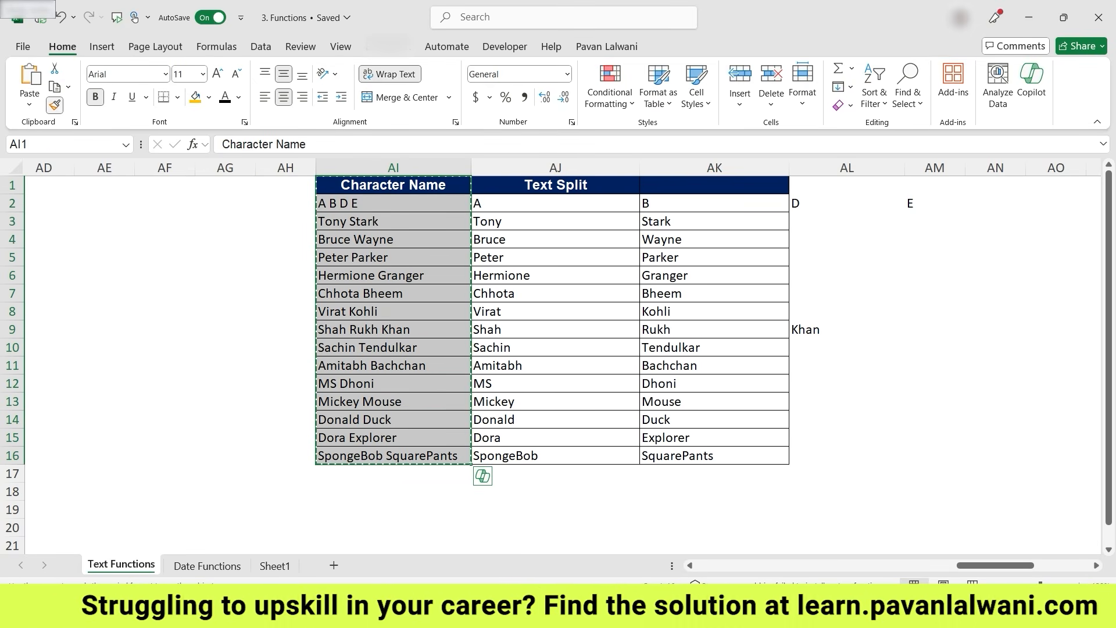
{"action": "left_click_drag", "start_coordinate": [999, 565], "coordinate": [1051, 565]}
{"action": "mouse_move", "coordinate": [661, 185]}
{"action": "left_mouse_down"}
{"action": "mouse_move", "coordinate": [825, 419]}
{"action": "mouse_move", "coordinate": [1009, 437]}
{"action": "left_mouse_up"}
- Widen columns AS through AV to the same larger width
{"action": "left_click_drag", "start_coordinate": [661, 275], "coordinate": [661, 546]}
{"action": "key", "text": "ctrl+z"}
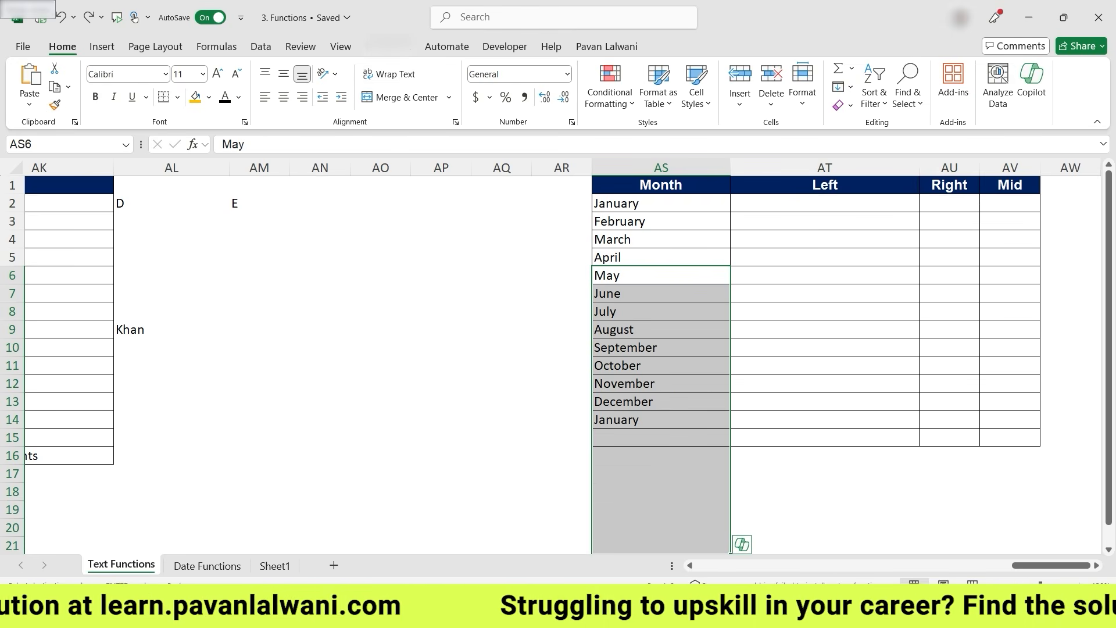
{"action": "left_click", "coordinate": [661, 239]}
{"action": "left_click_drag", "start_coordinate": [661, 167], "coordinate": [1066, 167]}
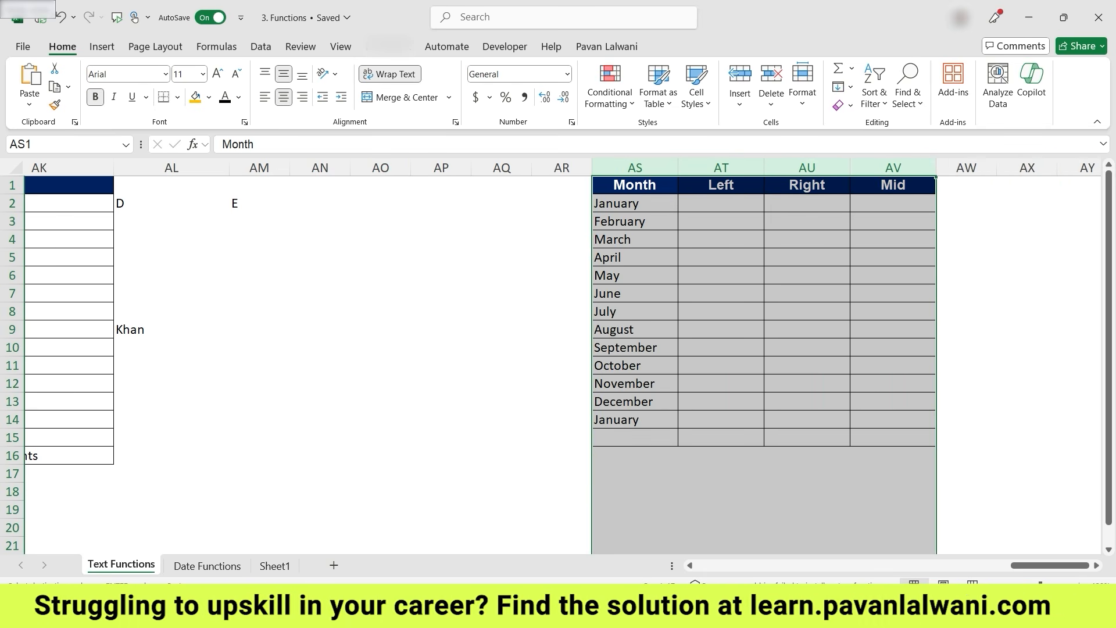
{"action": "left_click_drag", "start_coordinate": [678, 167], "coordinate": [695, 167]}
{"action": "left_click", "coordinate": [847, 239]}
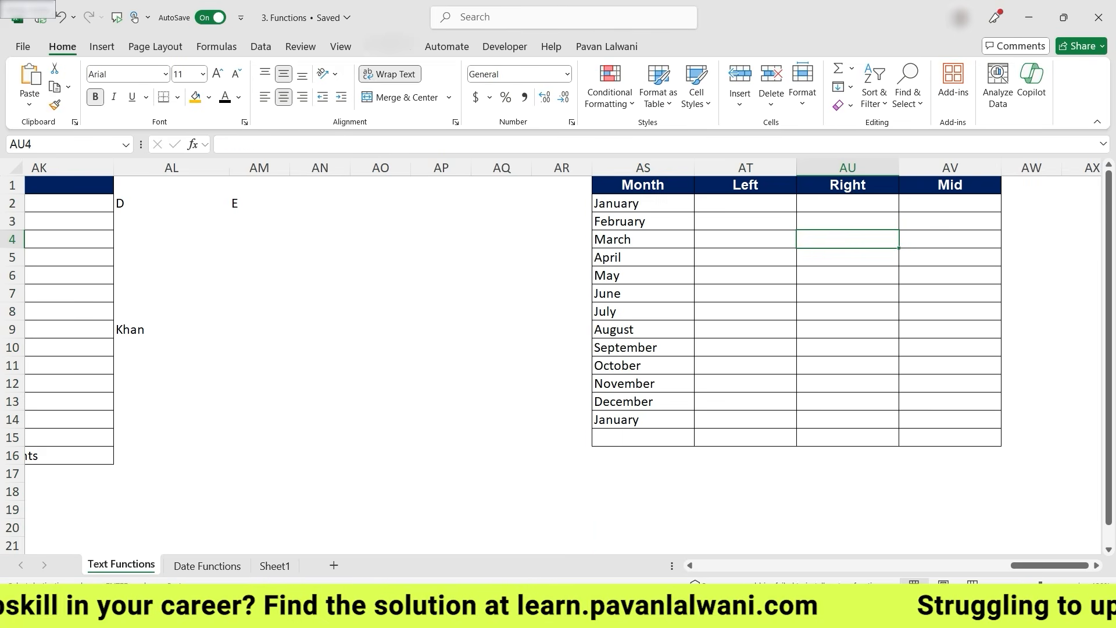
{"action": "scroll", "coordinate": [393, 353], "scroll_direction": "right", "scroll_amount": 6}
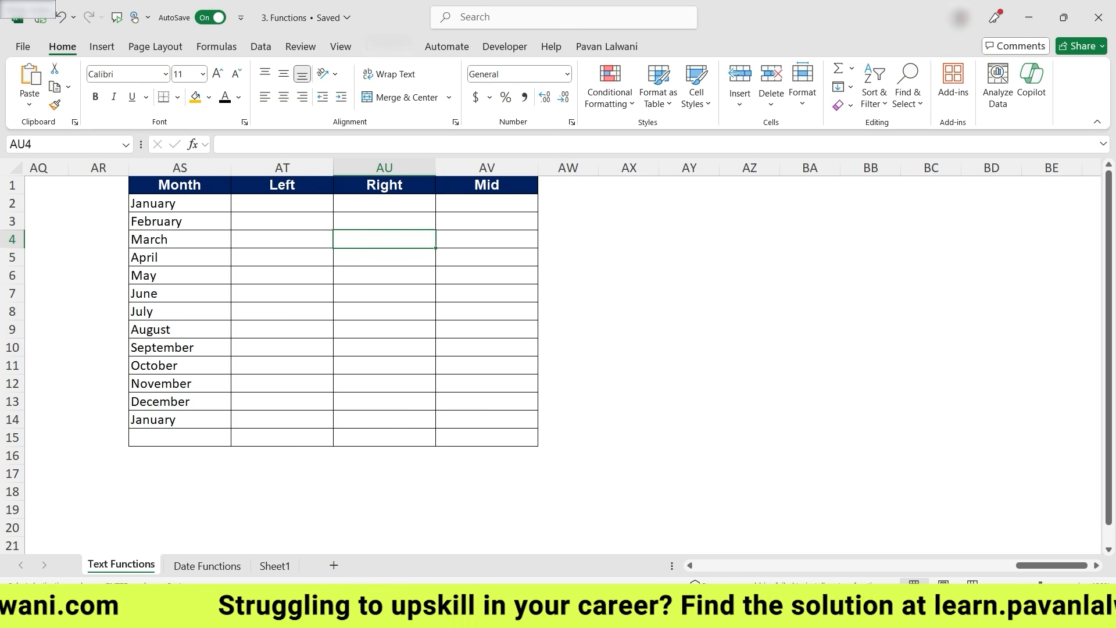
{"action": "scroll", "coordinate": [551, 356], "scroll_direction": "up", "scroll_amount": 2}
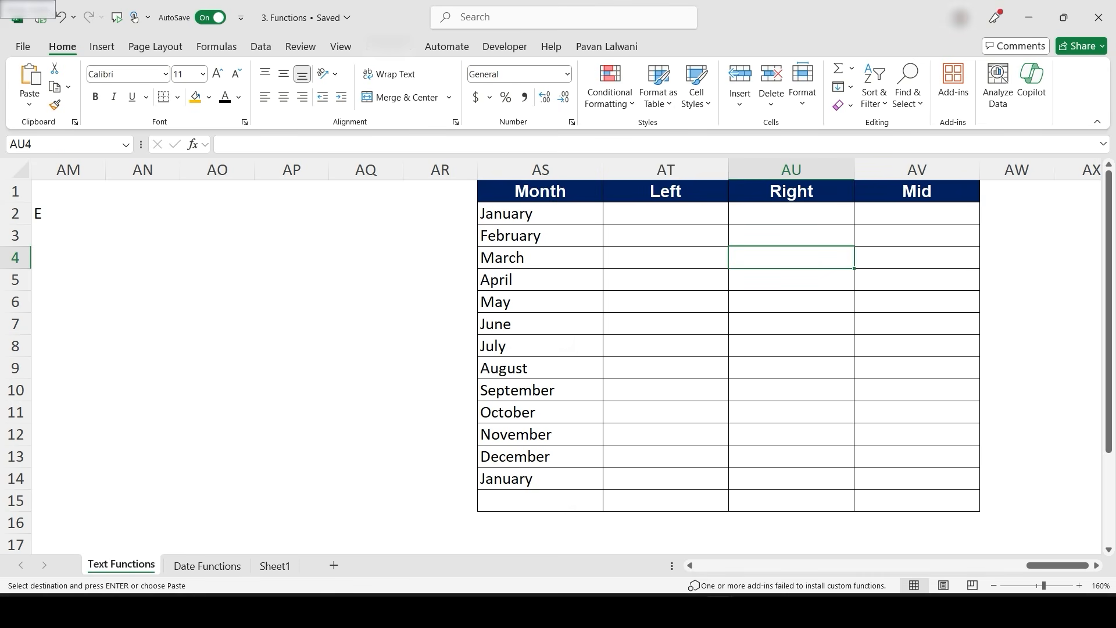
- Enter a LEFT formula in AT2 returning the first character of the month in AS2
{"action": "scroll", "coordinate": [281, 406], "scroll_direction": "right", "scroll_amount": 5}
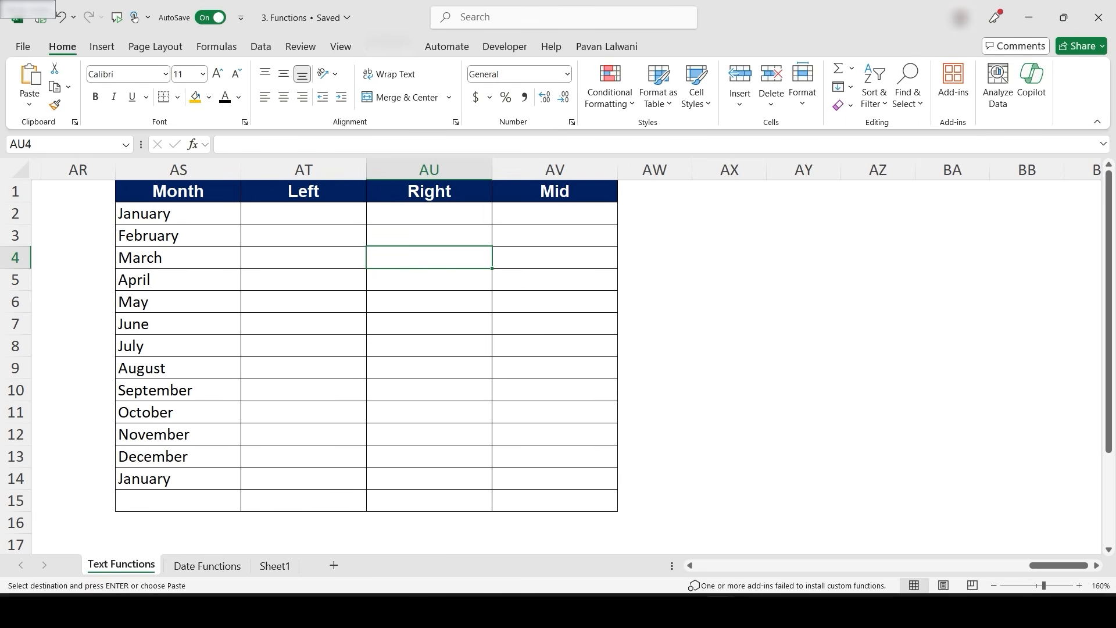
{"action": "left_click", "coordinate": [303, 213]}
{"action": "type", "text": "=Lef"}
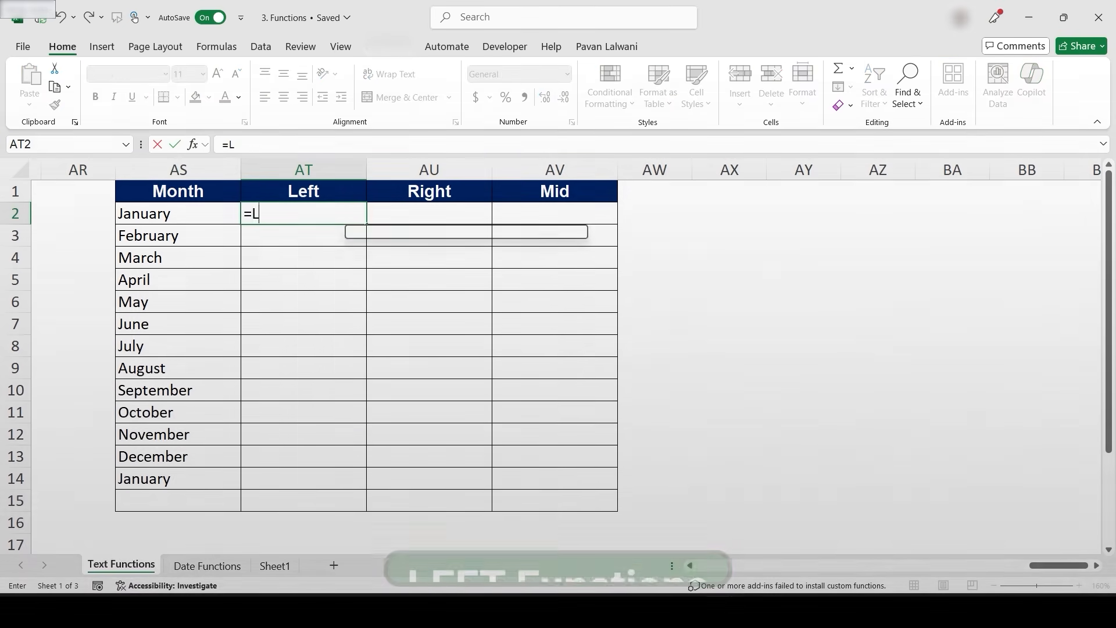
{"action": "type", "text": "t"}
{"action": "key", "text": "Tab"}
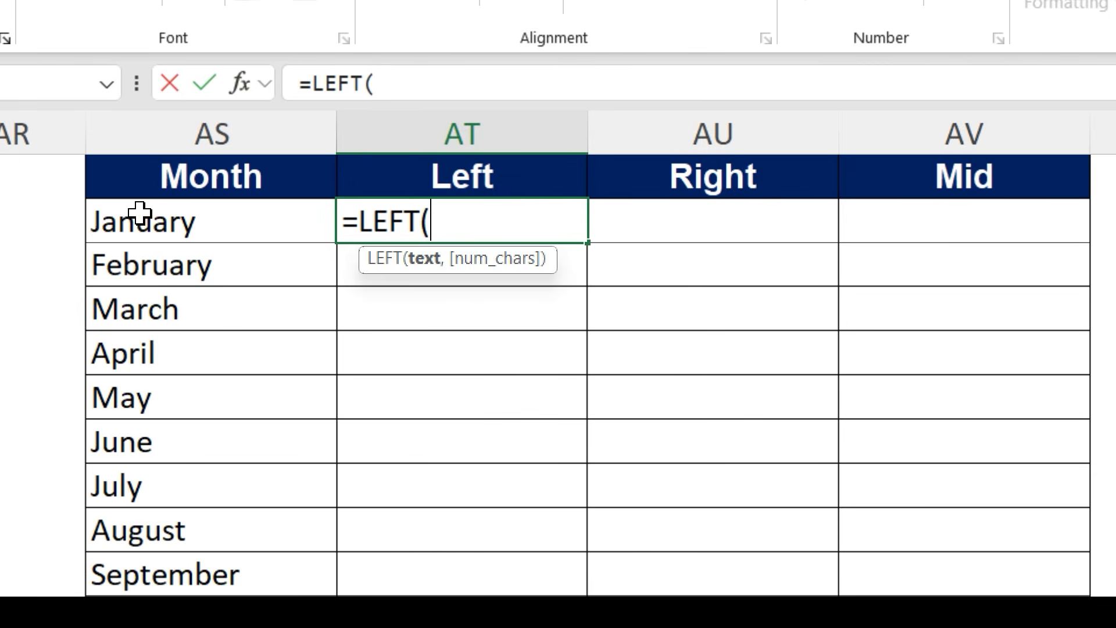
{"action": "left_click", "coordinate": [153, 215]}
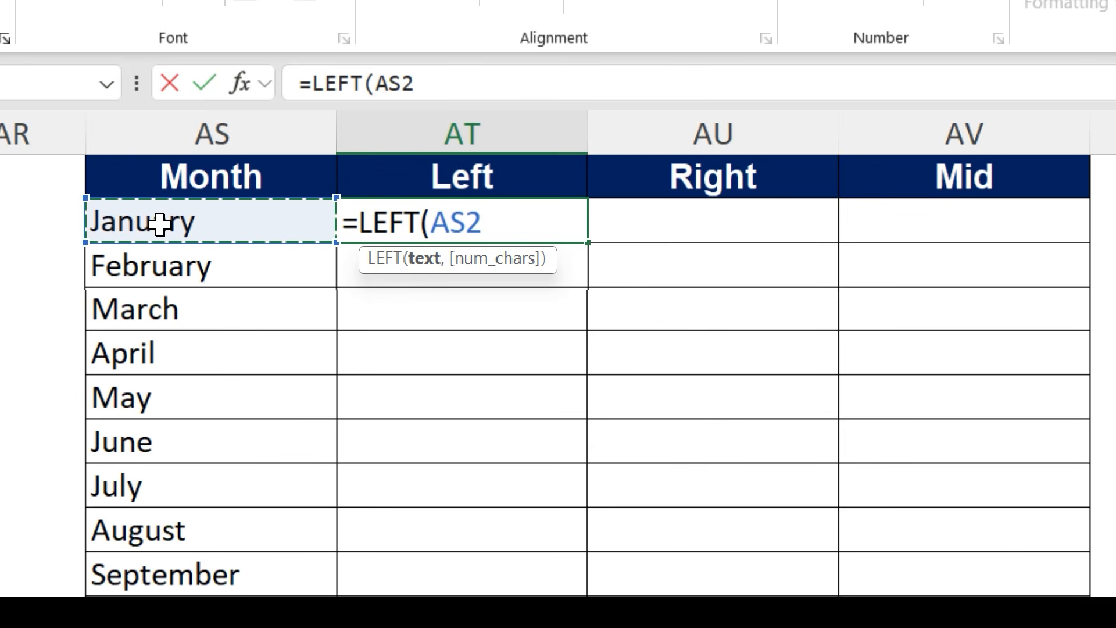
{"action": "type", "text": ",1)"}
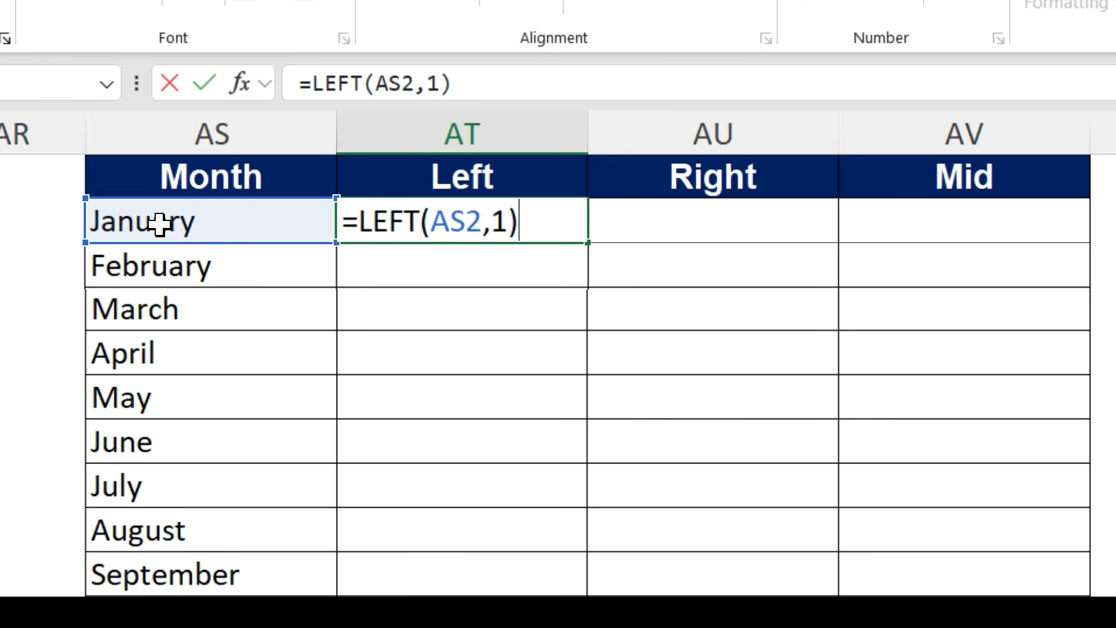
{"action": "key", "text": "Return"}
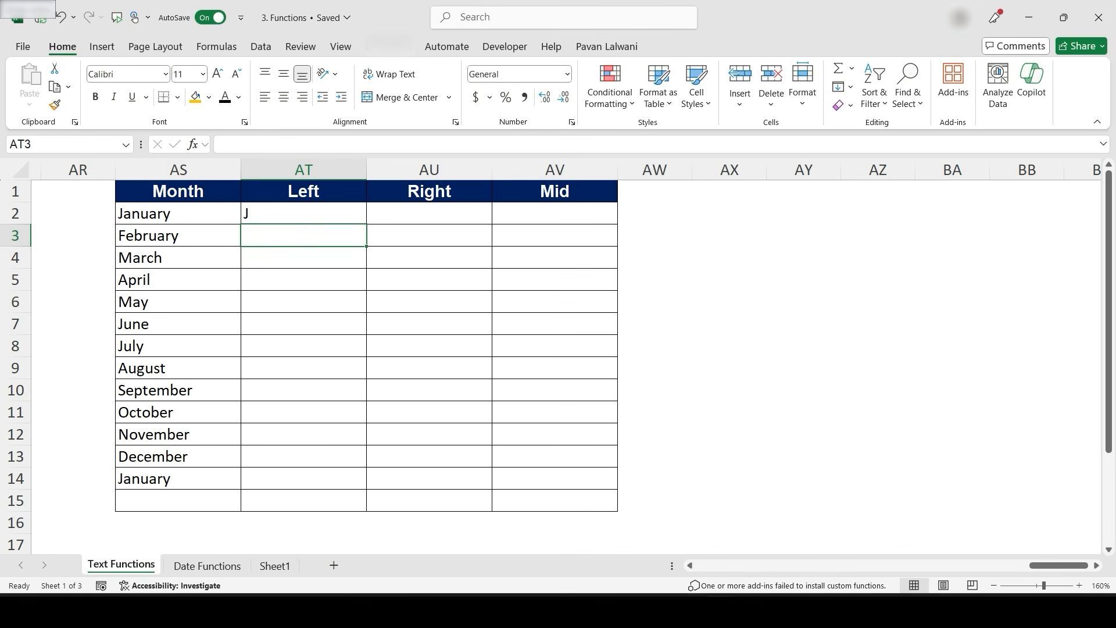
- Fill the LEFT formula down the Left column to row 14
{"action": "key", "text": "Up"}
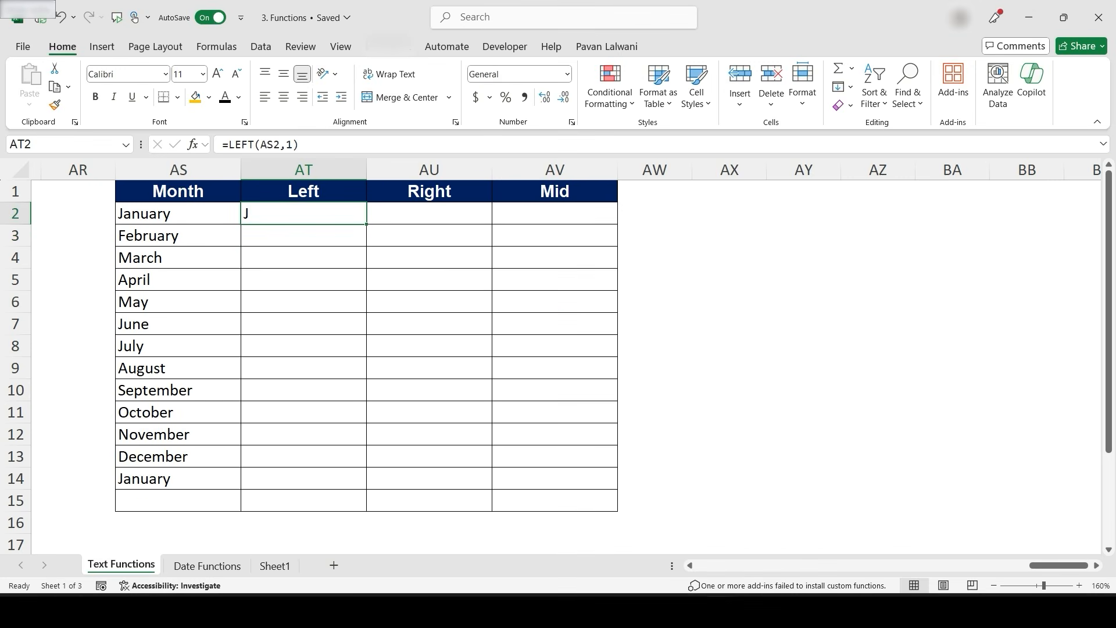
{"action": "double_click", "coordinate": [366, 224]}
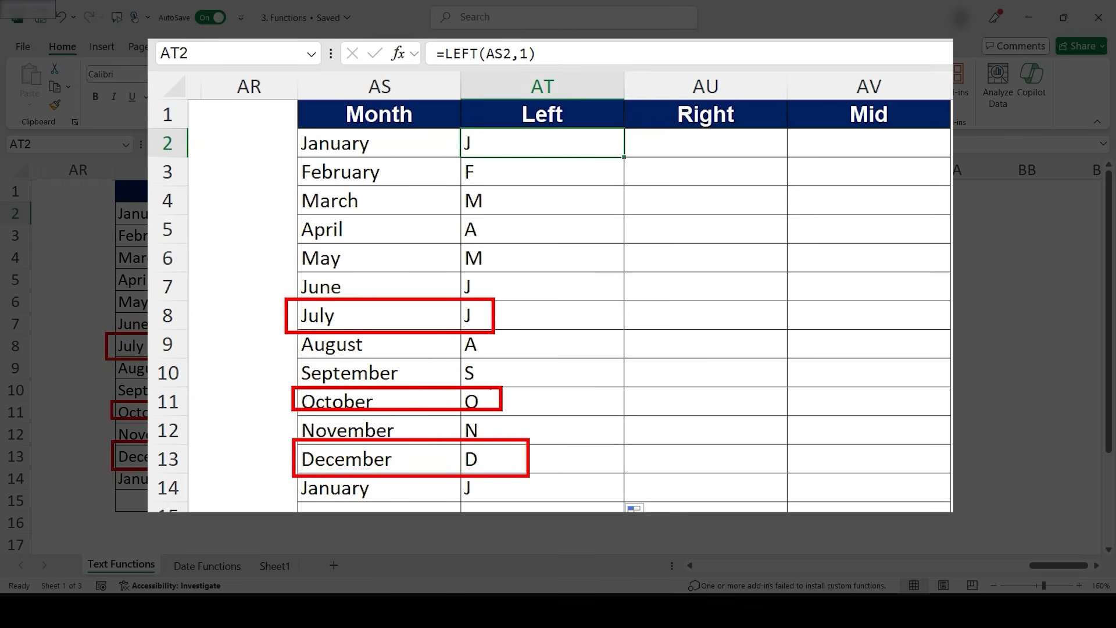
{"action": "left_click", "coordinate": [705, 143]}
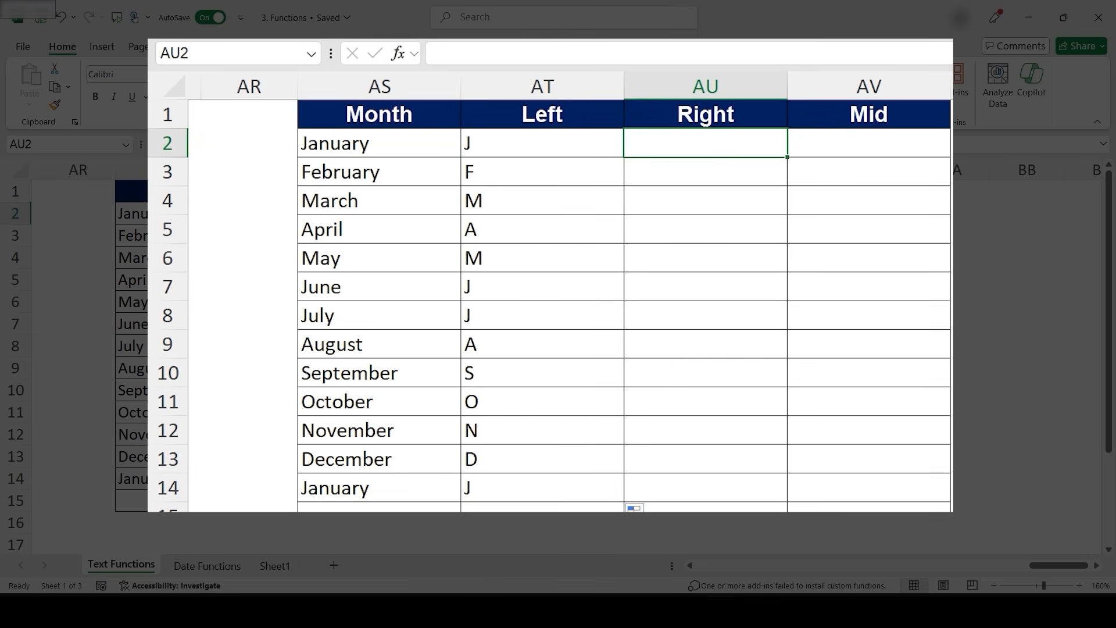
- Change the LEFT formula in AT2 to return 3 characters and fill it down the Left column to row 14
{"action": "key", "text": "Left"}
{"action": "key", "text": "F2"}
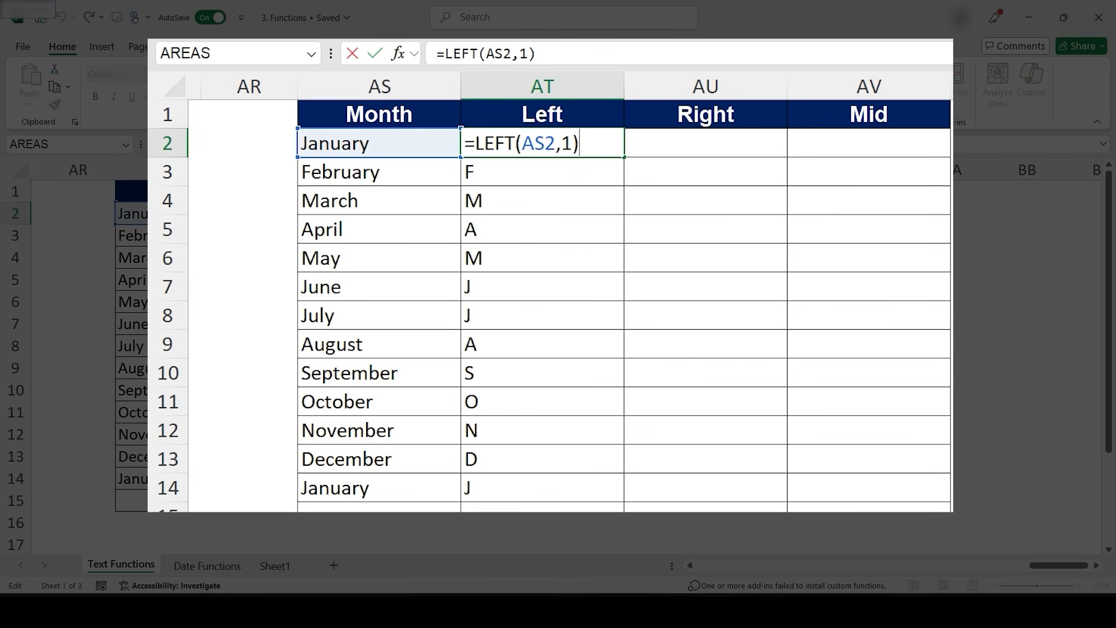
{"action": "key", "text": "BackSpace"}
{"action": "key", "text": "BackSpace"}
{"action": "type", "text": "3)"}
{"action": "key", "text": "Return"}
{"action": "left_click", "coordinate": [542, 143]}
{"action": "left_click_drag", "start_coordinate": [624, 157], "coordinate": [624, 497]}
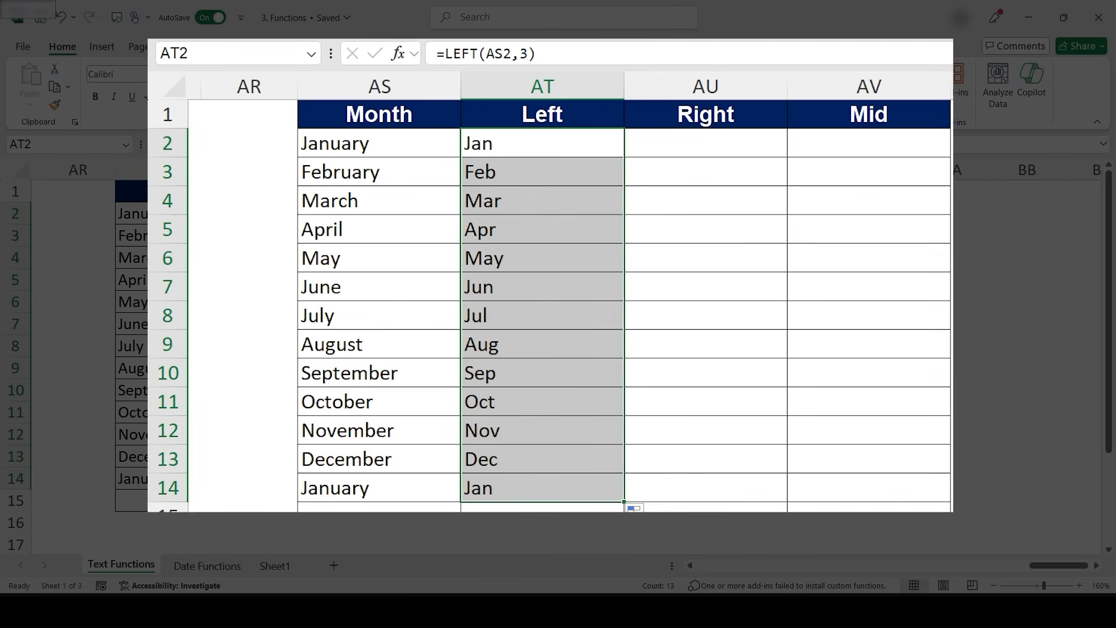
- Enter =RIGHT(AS2,3) in AU2 to return the last three characters of the month
{"action": "key", "text": "F2"}
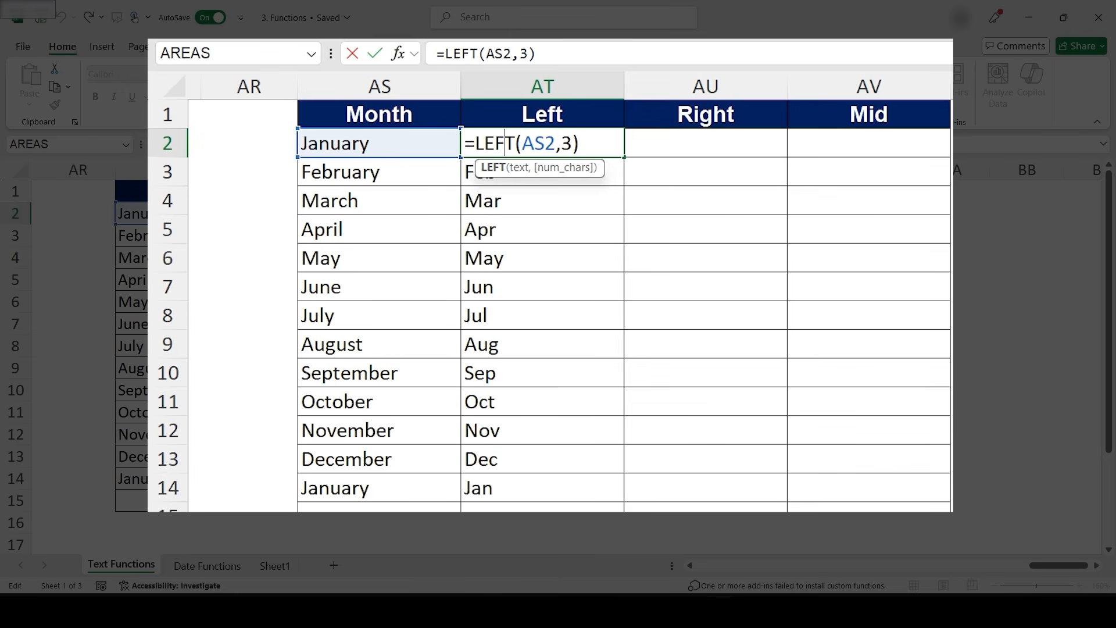
{"action": "key", "text": "Return"}
{"action": "key", "text": "Up"}
{"action": "key", "text": "Right"}
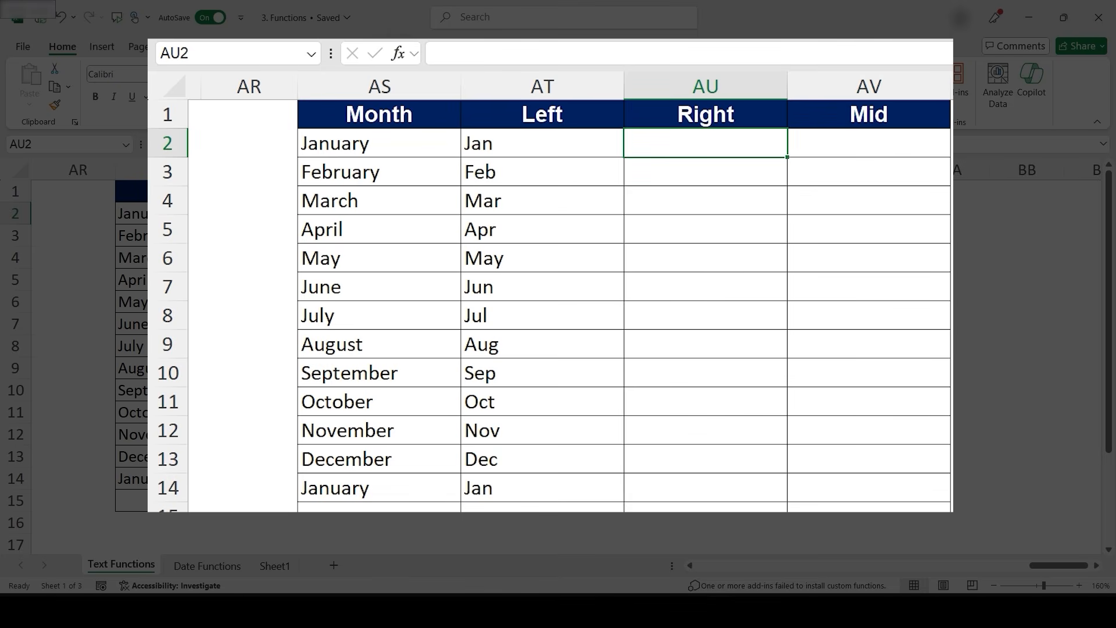
{"action": "type", "text": "=Right"}
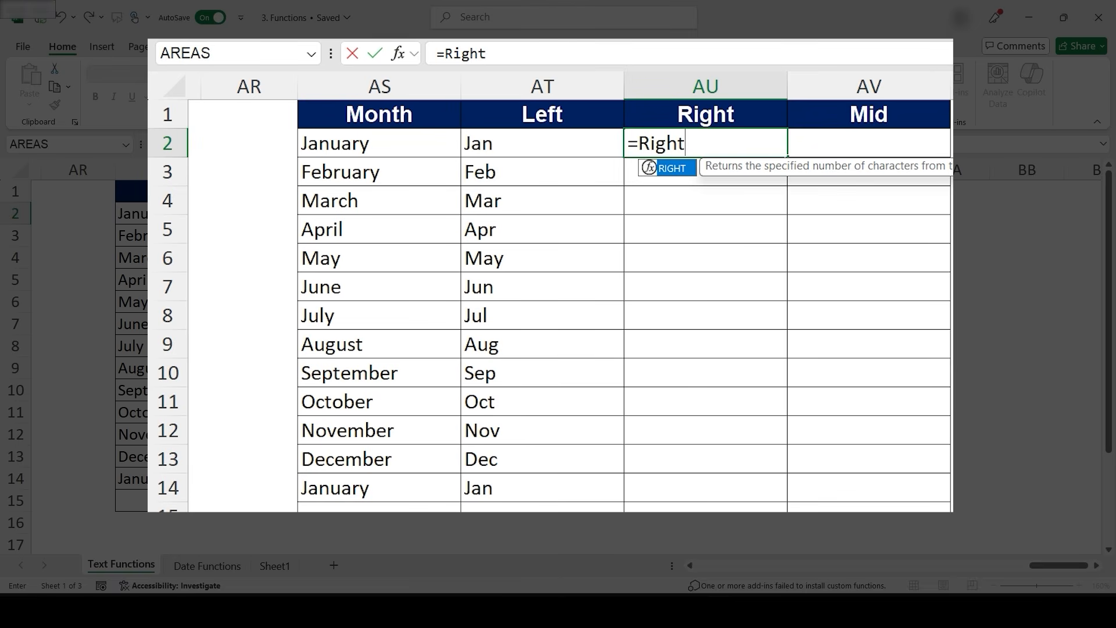
{"action": "key", "text": "Tab"}
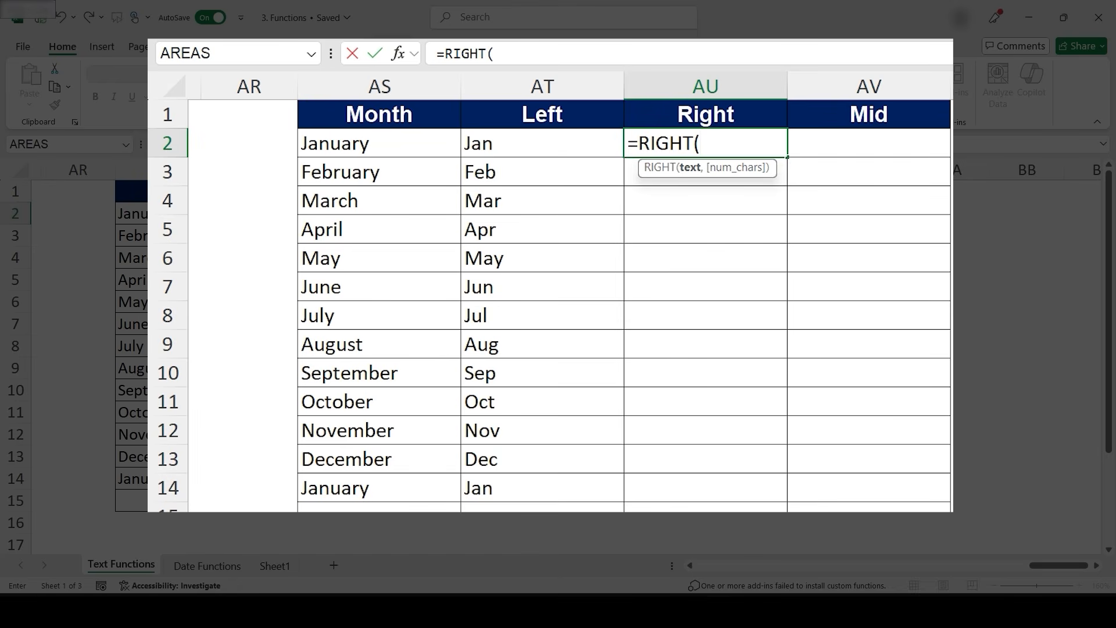
{"action": "left_click", "coordinate": [379, 143]}
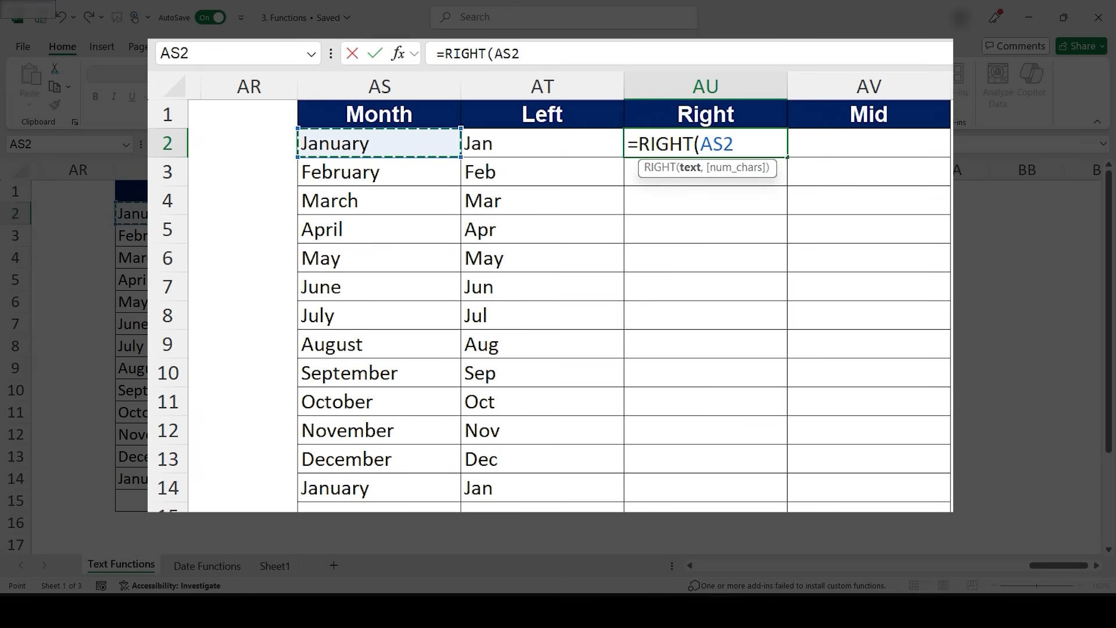
{"action": "type", "text": ",3"}
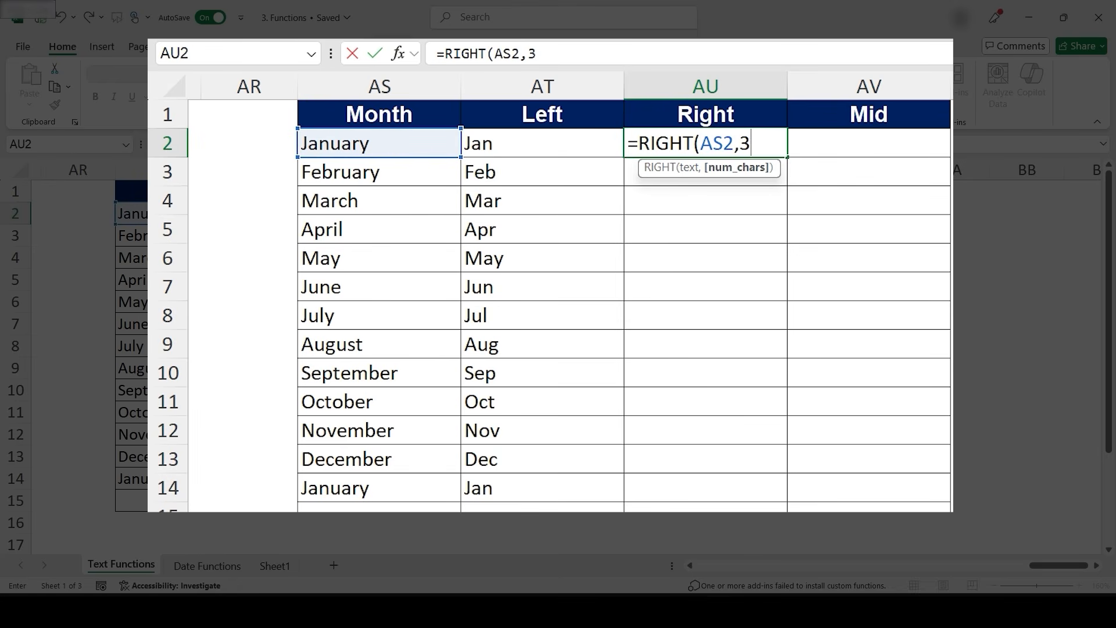
{"action": "type", "text": ")"}
{"action": "key", "text": "Return"}
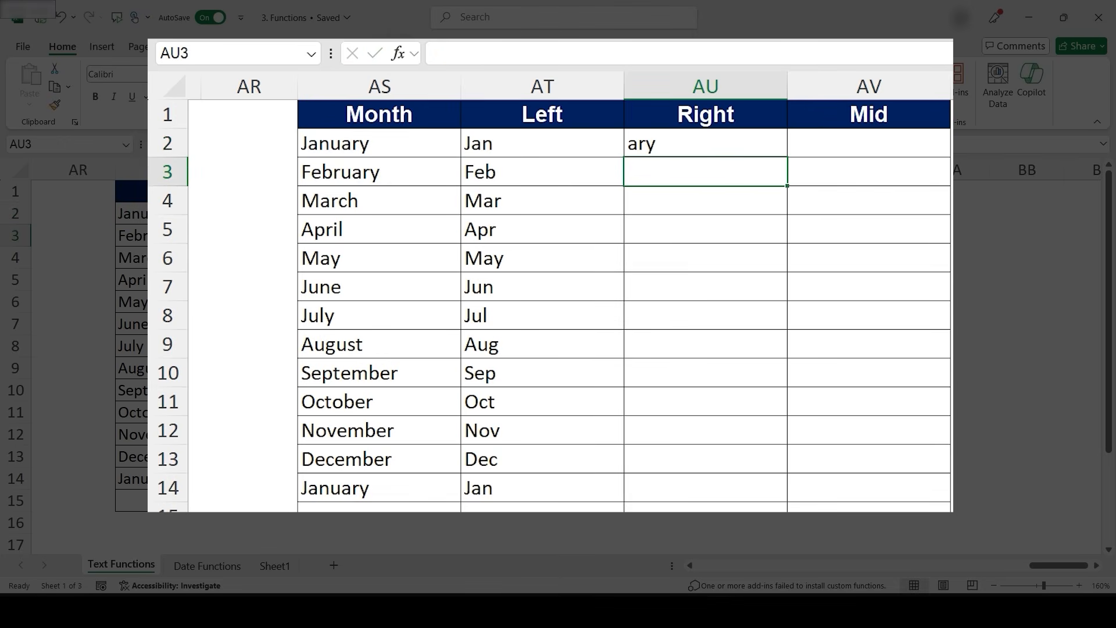
- Fill the RIGHT formula down the Right column to row 14
{"action": "left_click", "coordinate": [705, 143]}
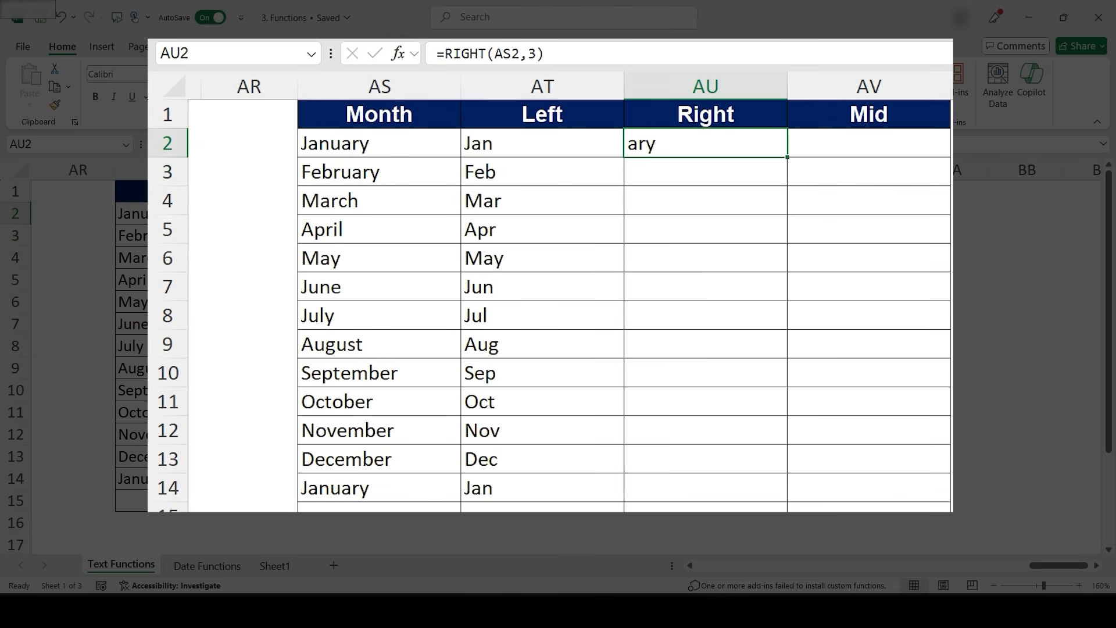
{"action": "double_click", "coordinate": [787, 157]}
{"action": "key", "text": "Down"}
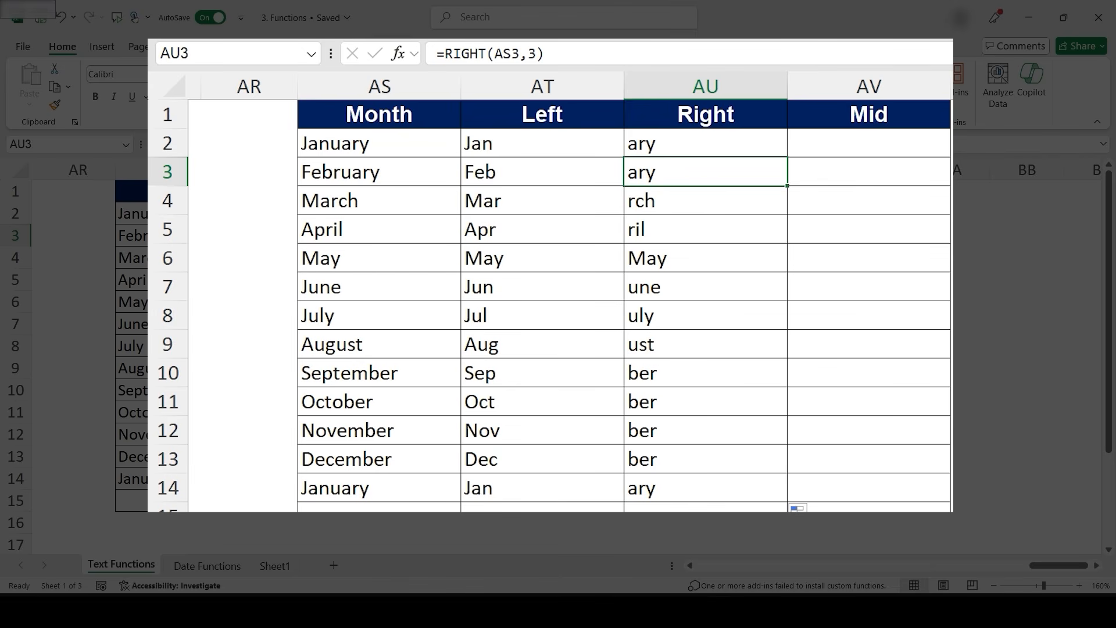
- Inspect the RIGHT formulas in several rows of the Right column
{"action": "left_click", "coordinate": [386, 401]}
{"action": "left_click", "coordinate": [672, 393]}
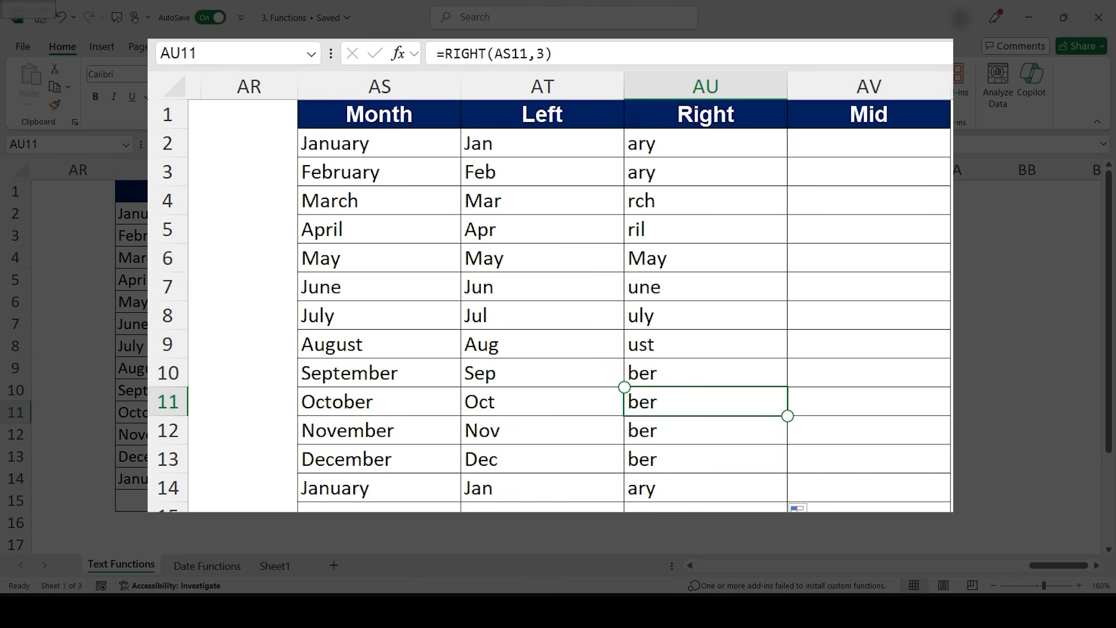
{"action": "left_click", "coordinate": [668, 287]}
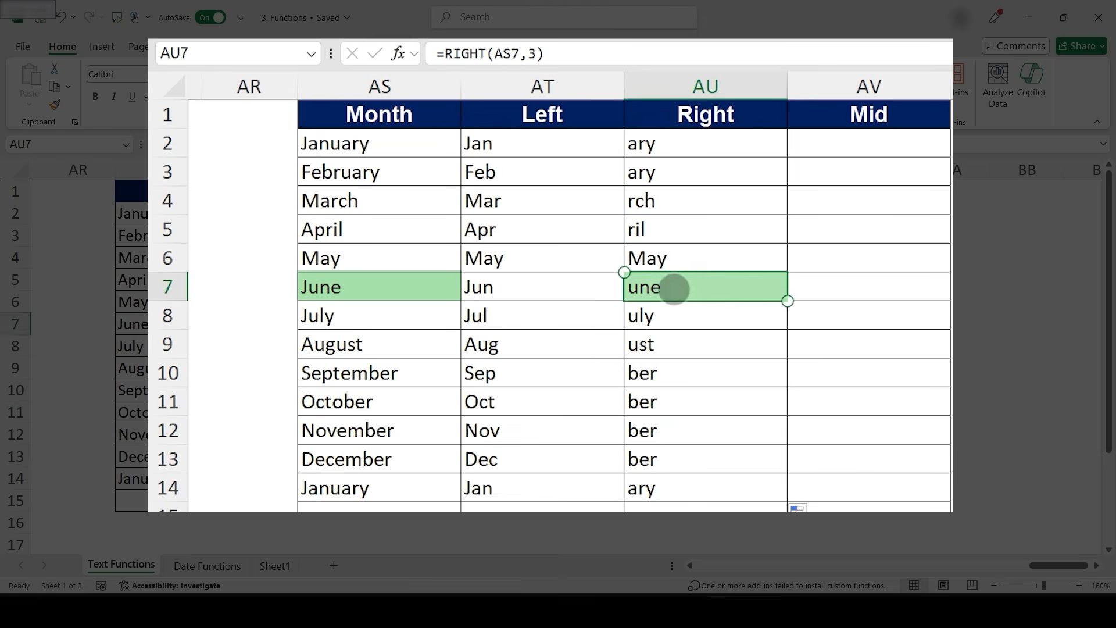
{"action": "key", "text": "Up"}
{"action": "key", "text": "Right"}
{"action": "key", "text": "Up"}
{"action": "key", "text": "Up"}
{"action": "key", "text": "Up"}
{"action": "key", "text": "Up"}
{"action": "key", "text": "Up"}
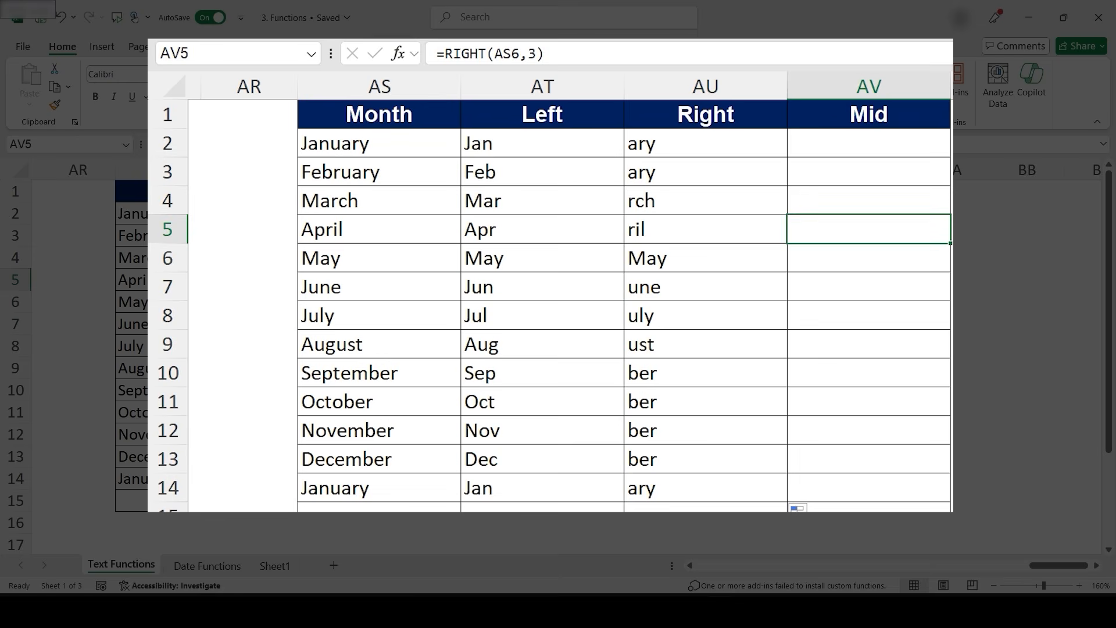
{"action": "key", "text": "Down"}
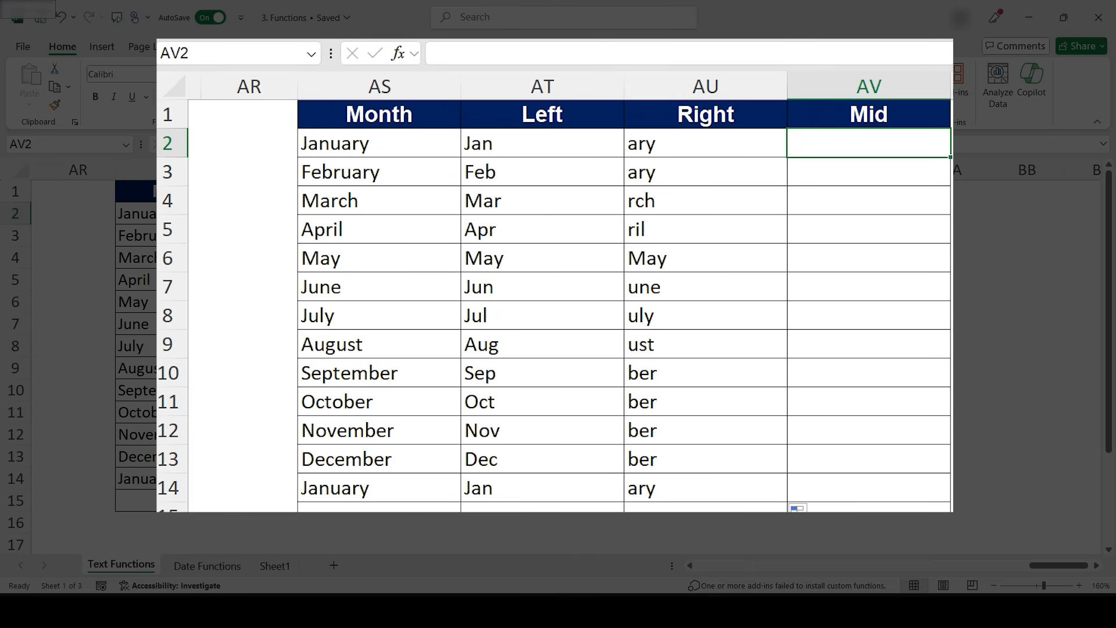
- Enter =MID(AS2,2,3) in AV2 to return three characters starting at the second
{"action": "left_click_drag", "start_coordinate": [312, 144], "coordinate": [316, 236]}
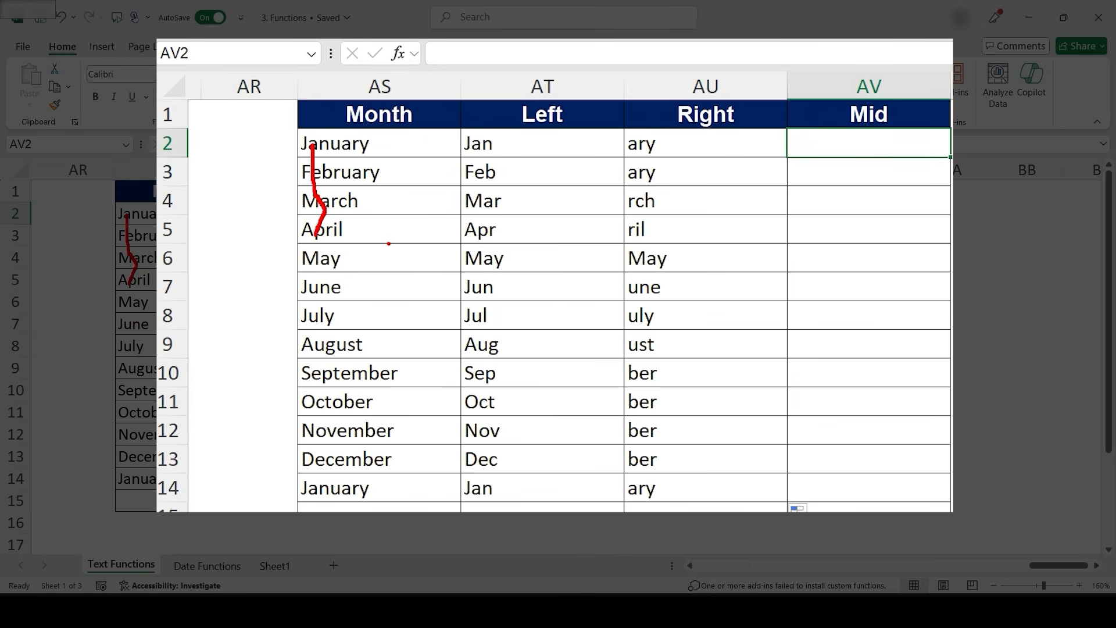
{"action": "key", "text": "Escape"}
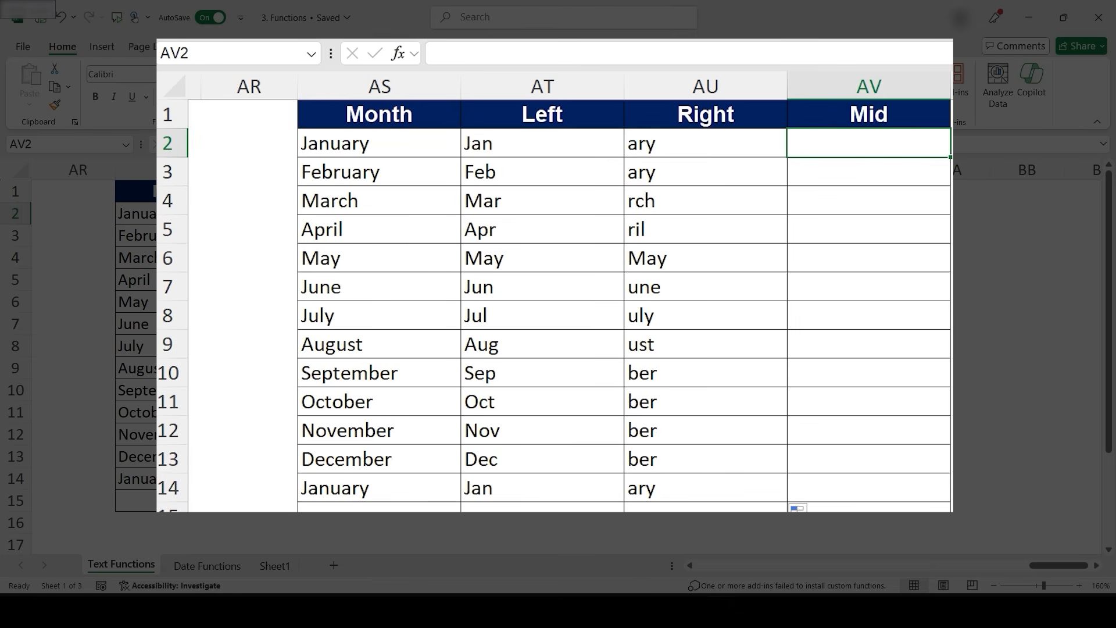
{"action": "type", "text": "=Mid"}
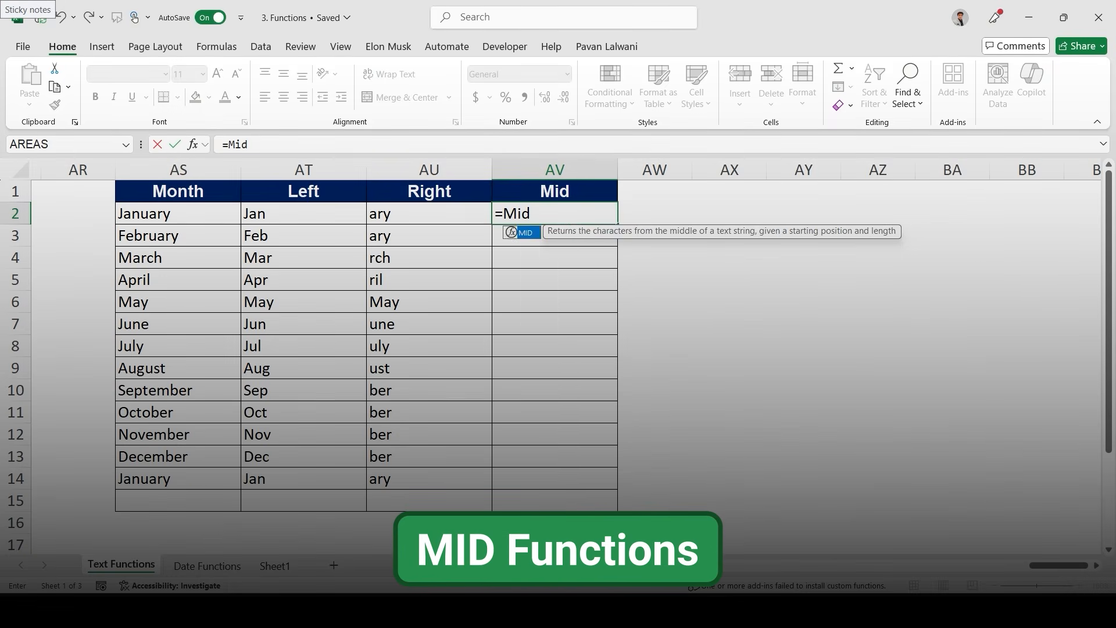
{"action": "key", "text": "Tab"}
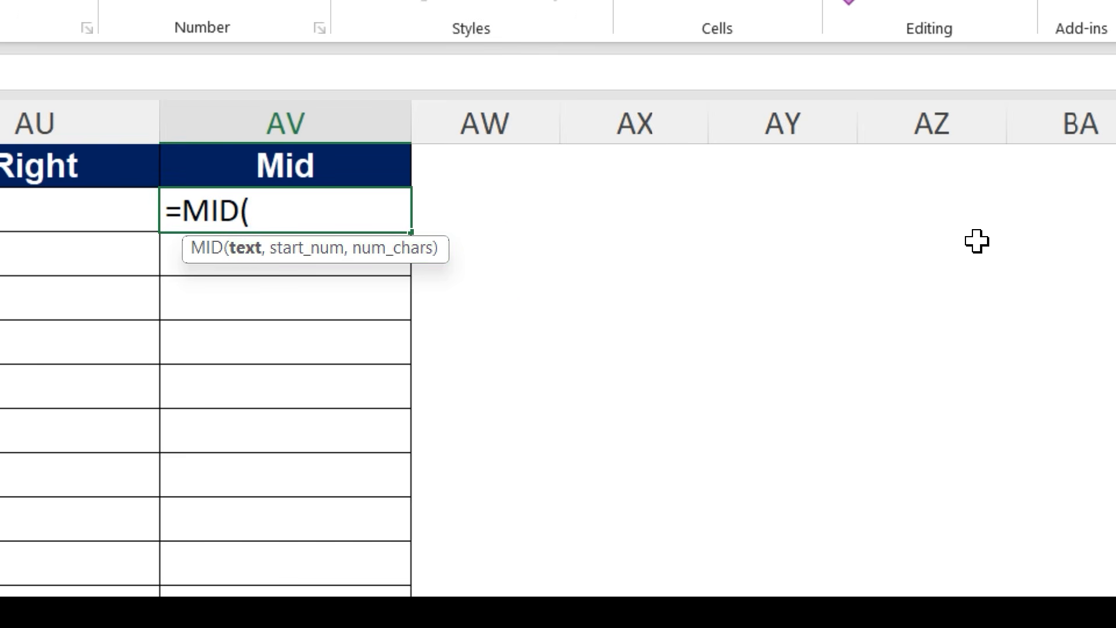
{"action": "type", "text": "AS@"}
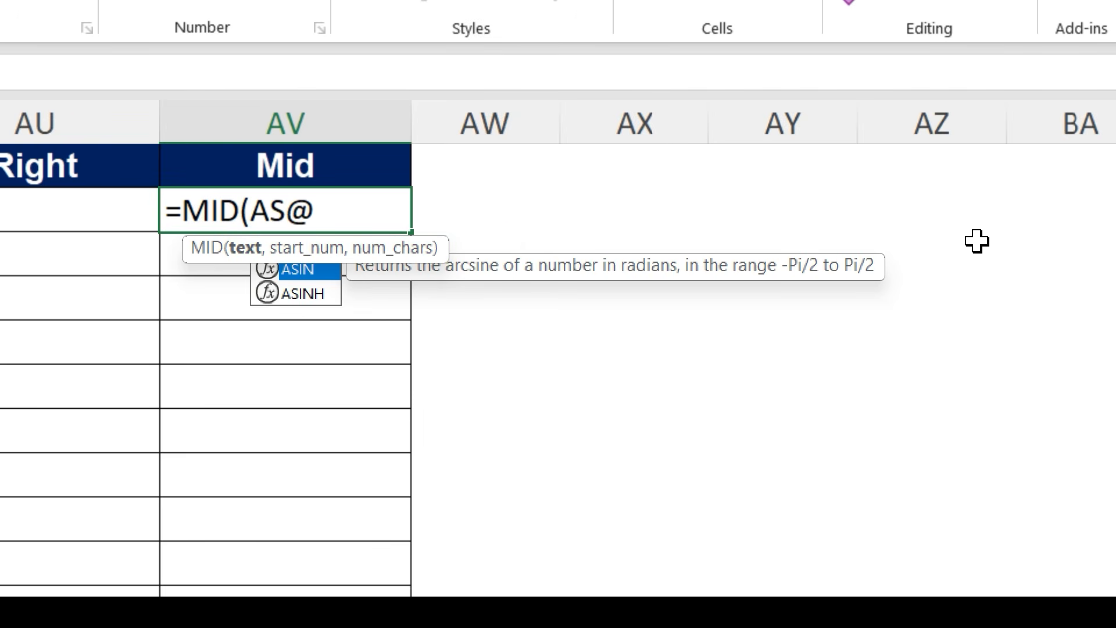
{"action": "key", "text": "BackSpace"}
{"action": "type", "text": "2,"}
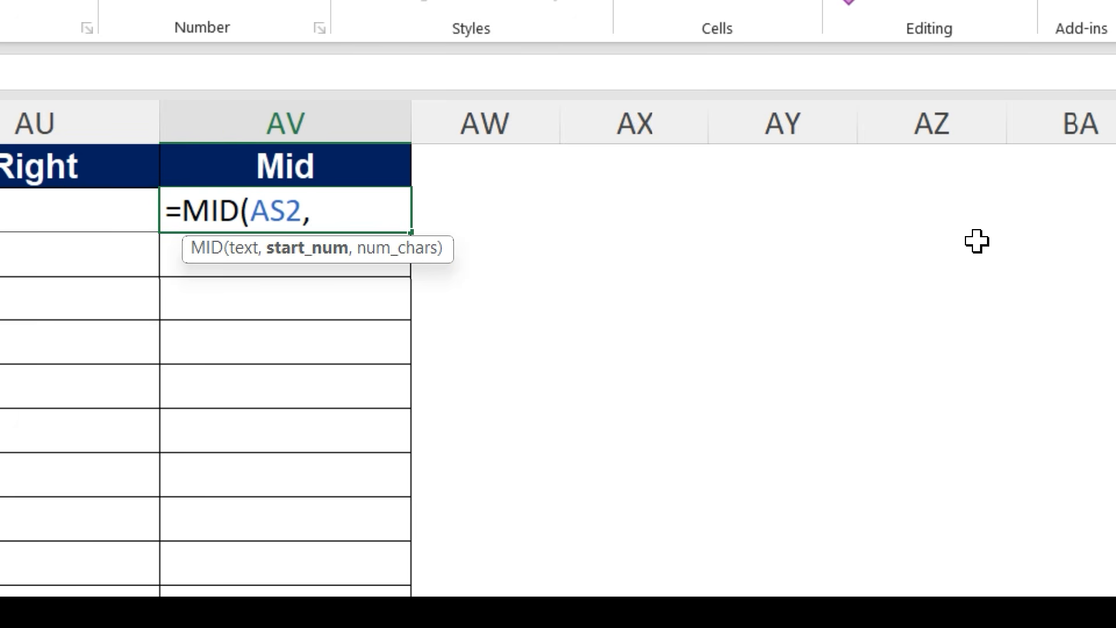
{"action": "type", "text": "2,3)"}
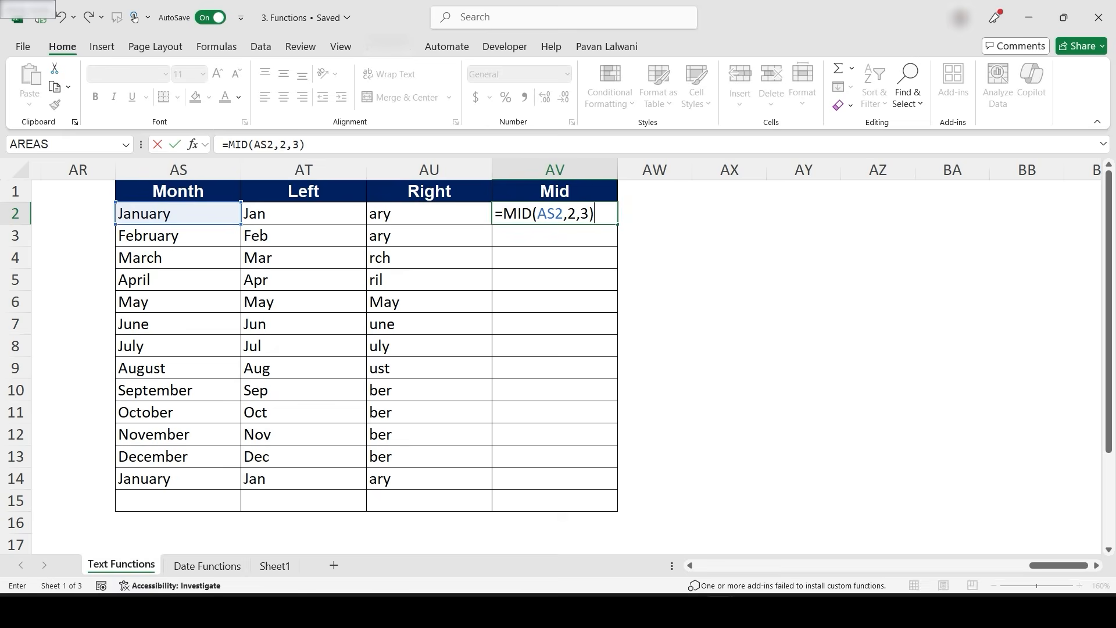
{"action": "key", "text": "Return"}
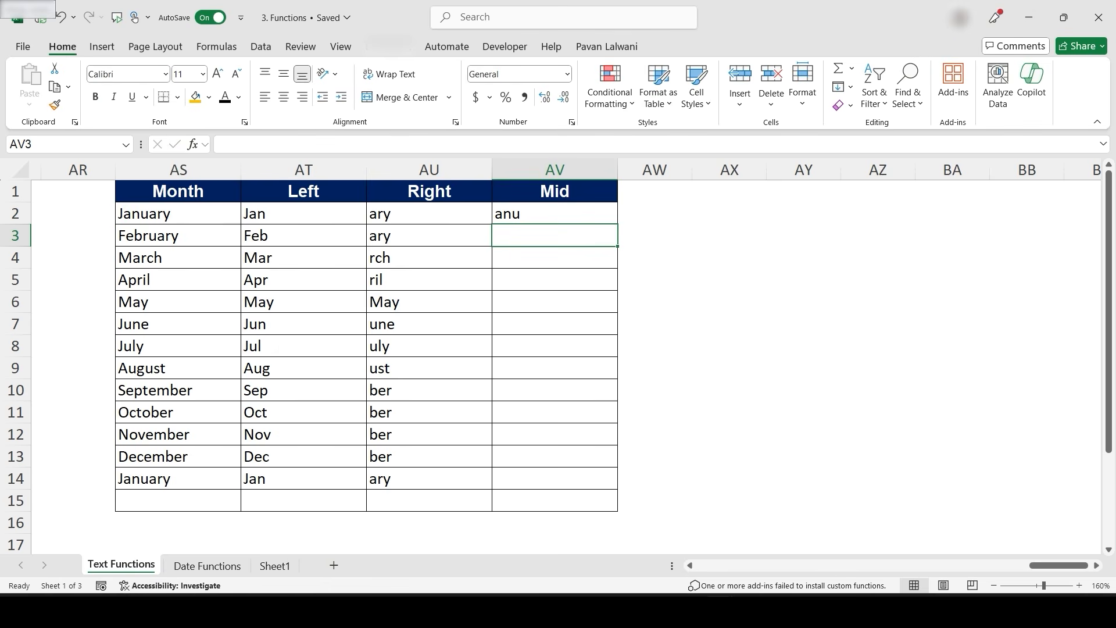
- Fill the MID formula down the Mid column to row 14
{"action": "left_click", "coordinate": [555, 214]}
{"action": "left_click_drag", "start_coordinate": [617, 224], "coordinate": [615, 480]}
{"action": "left_click", "coordinate": [554, 280]}
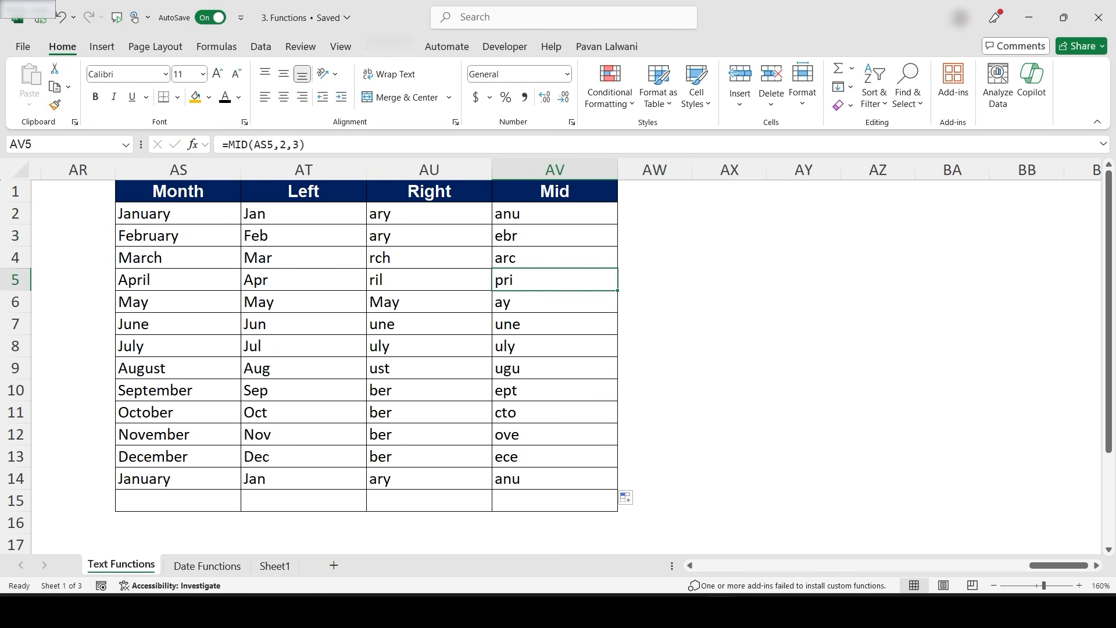
{"action": "left_click", "coordinate": [155, 388]}
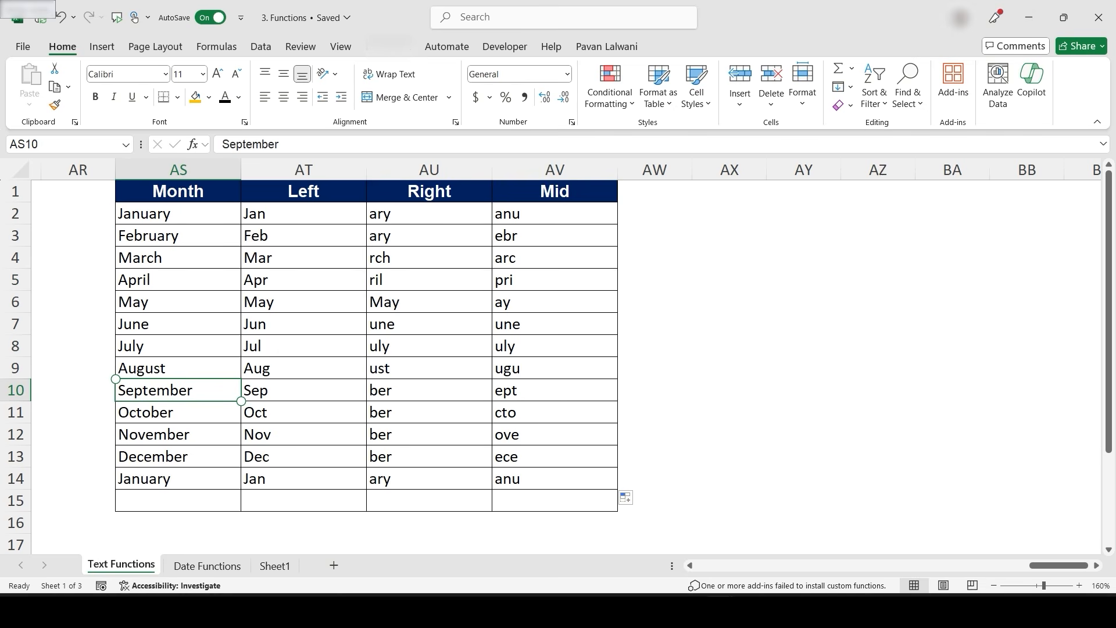
{"action": "left_click", "coordinate": [541, 392]}
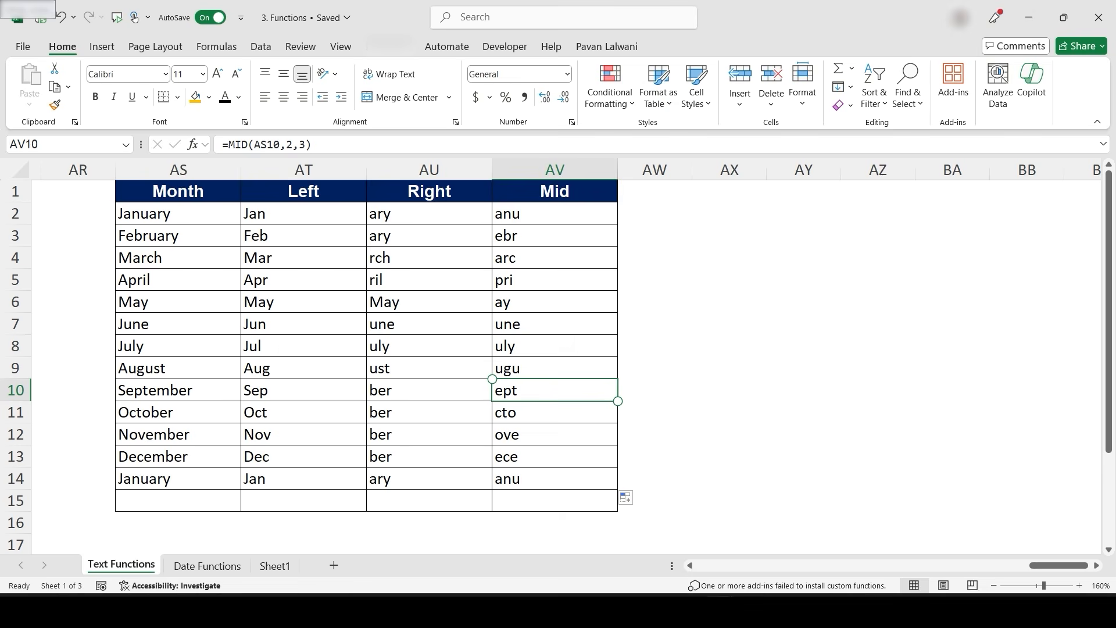
- Enter =FIND("a",BE2) in BF2 to locate the letter a in the first month
{"action": "left_click", "coordinate": [654, 390]}
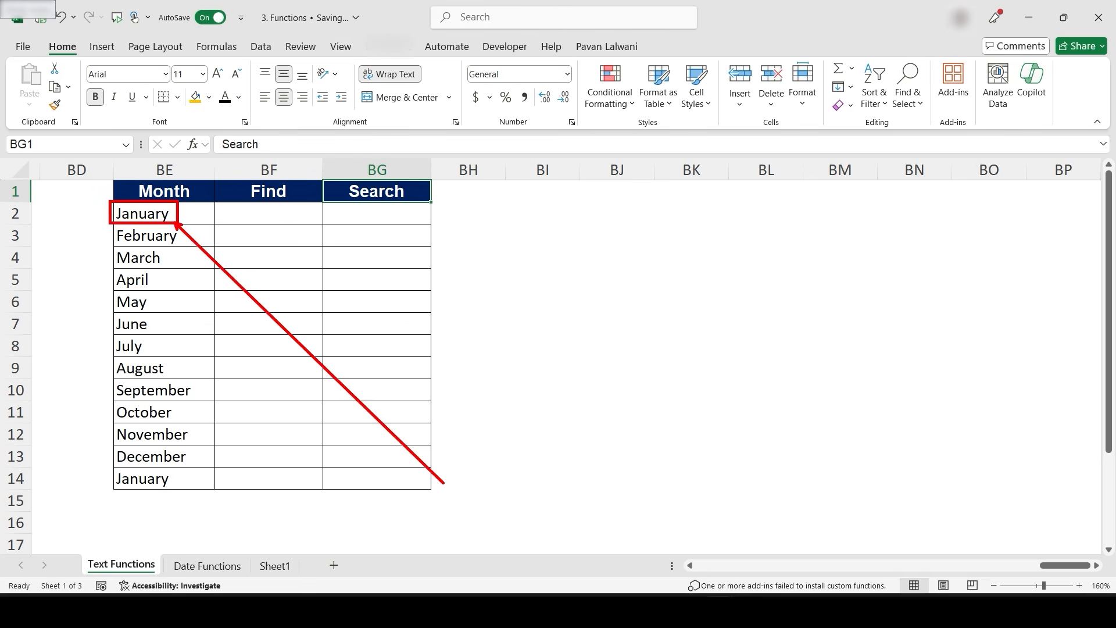
{"action": "left_click", "coordinate": [264, 215]}
{"action": "type", "text": "=Find"}
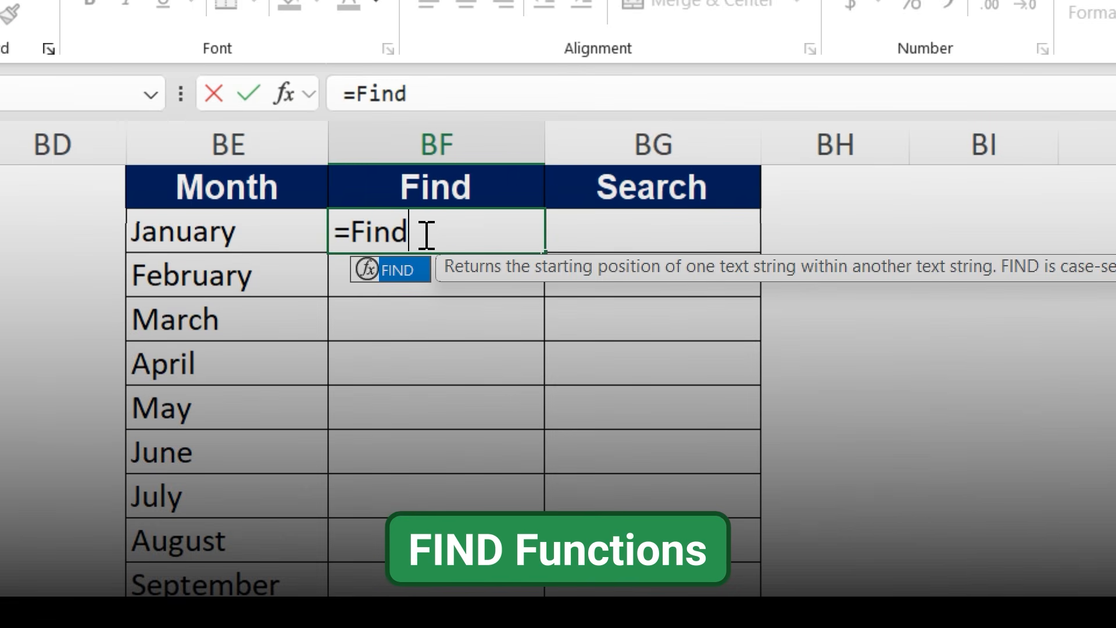
{"action": "key", "text": "Tab"}
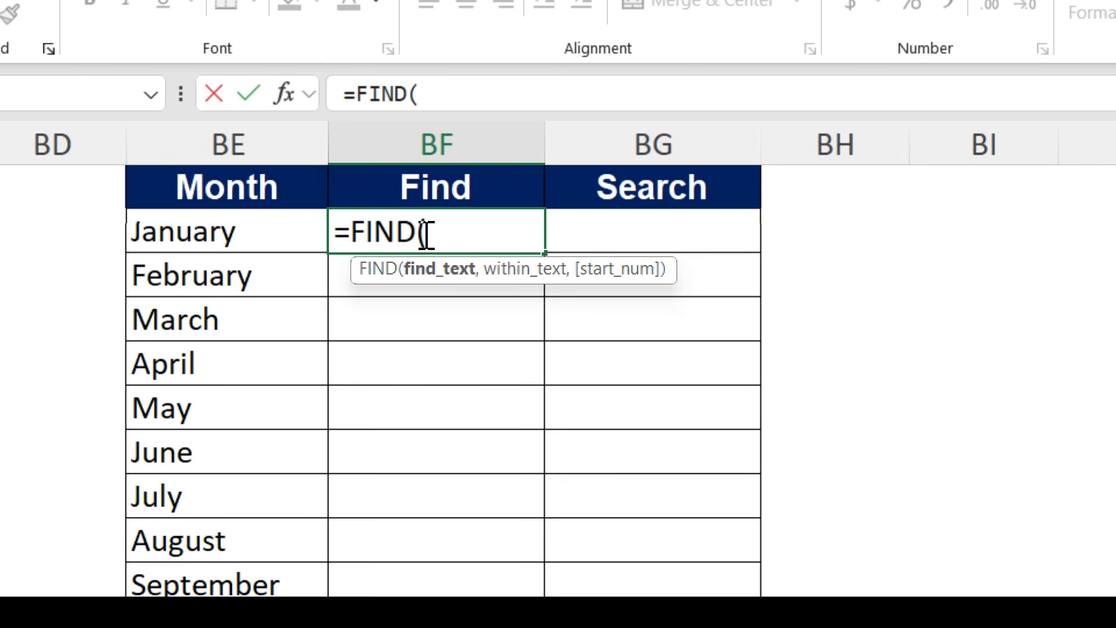
{"action": "type", "text": "\"a\","}
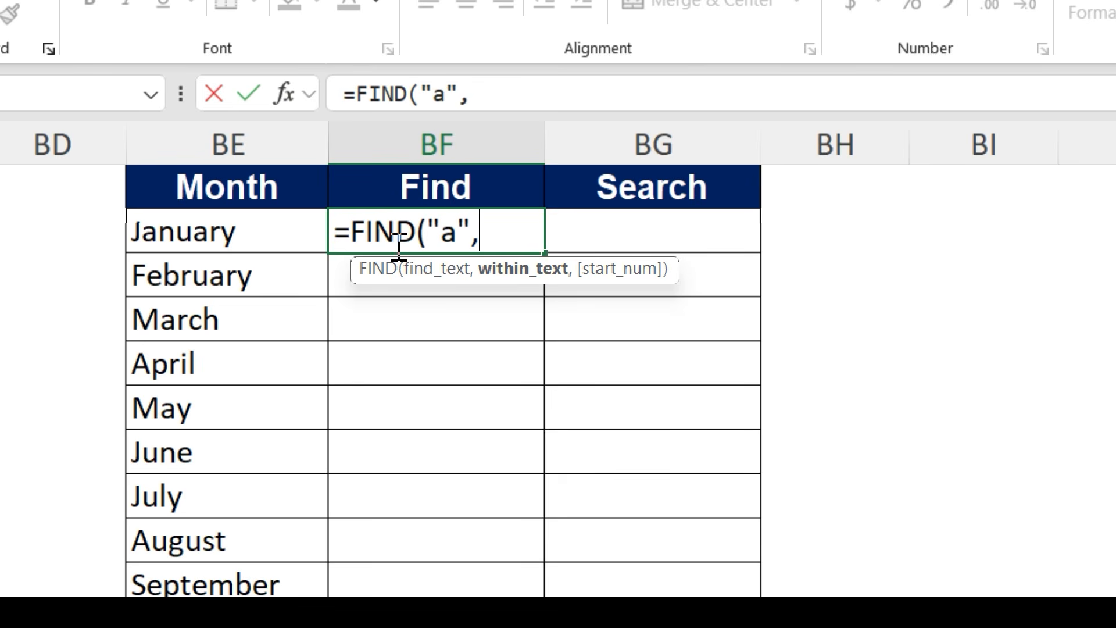
{"action": "left_click", "coordinate": [232, 244]}
{"action": "type", "text": ")"}
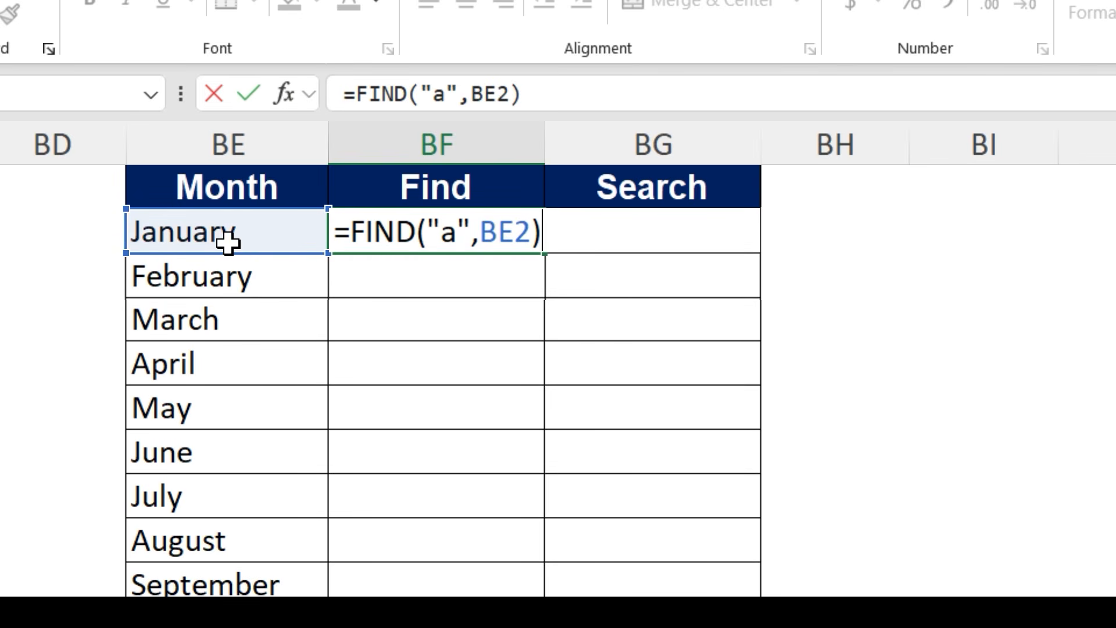
{"action": "key", "text": "Return"}
- Fill the FIND formula down the Find column and inspect the formula in the April row
{"action": "left_click", "coordinate": [435, 232]}
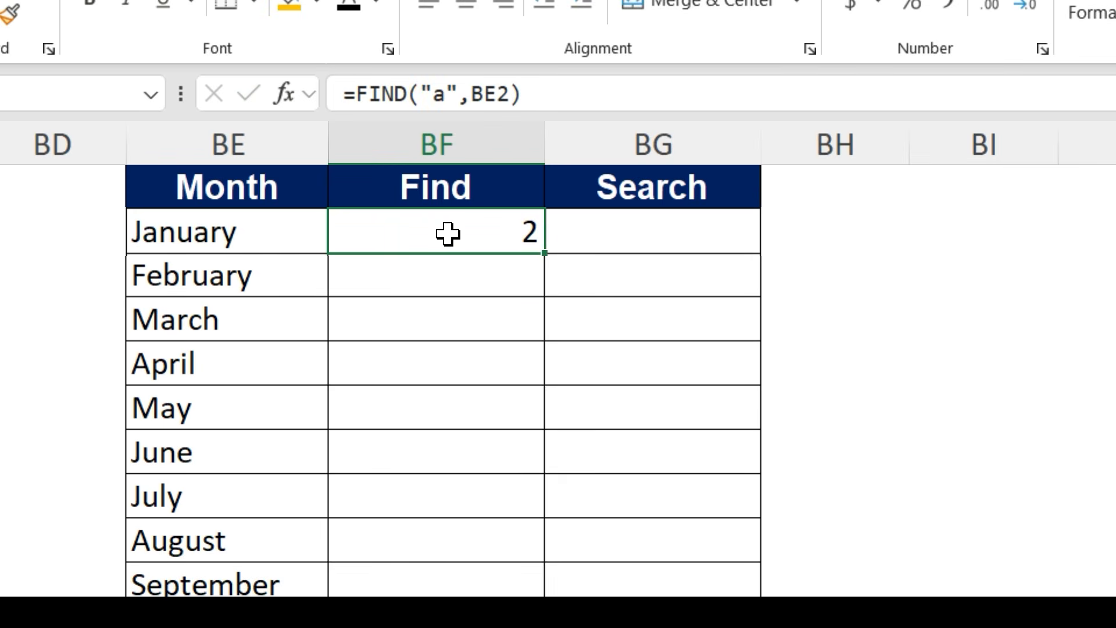
{"action": "double_click", "coordinate": [544, 254]}
{"action": "left_click", "coordinate": [479, 365]}
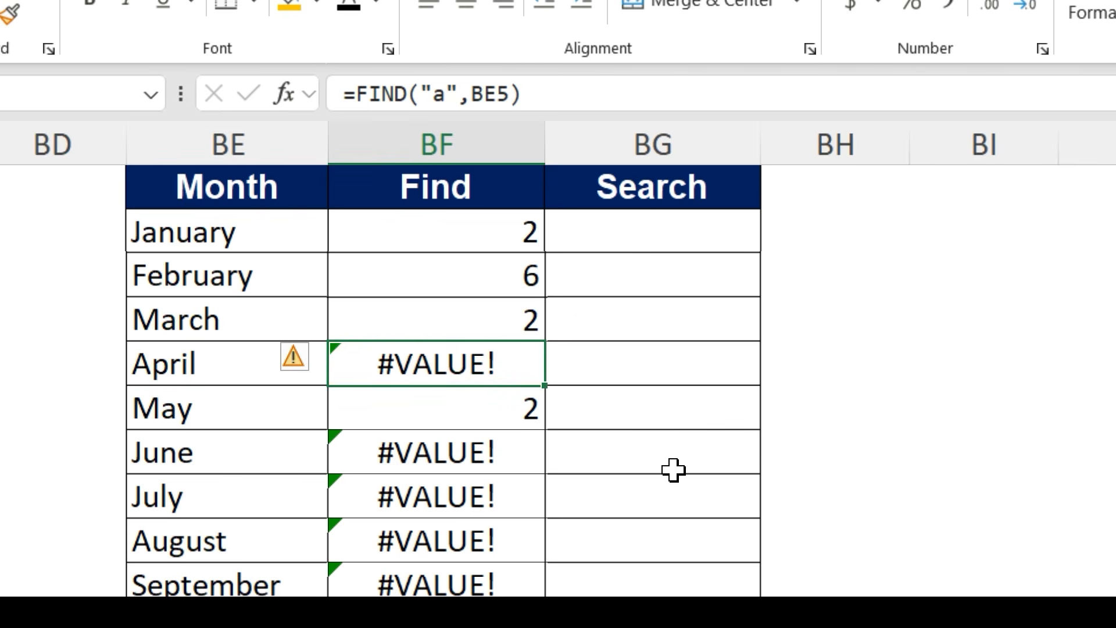
{"action": "double_click", "coordinate": [915, 559]}
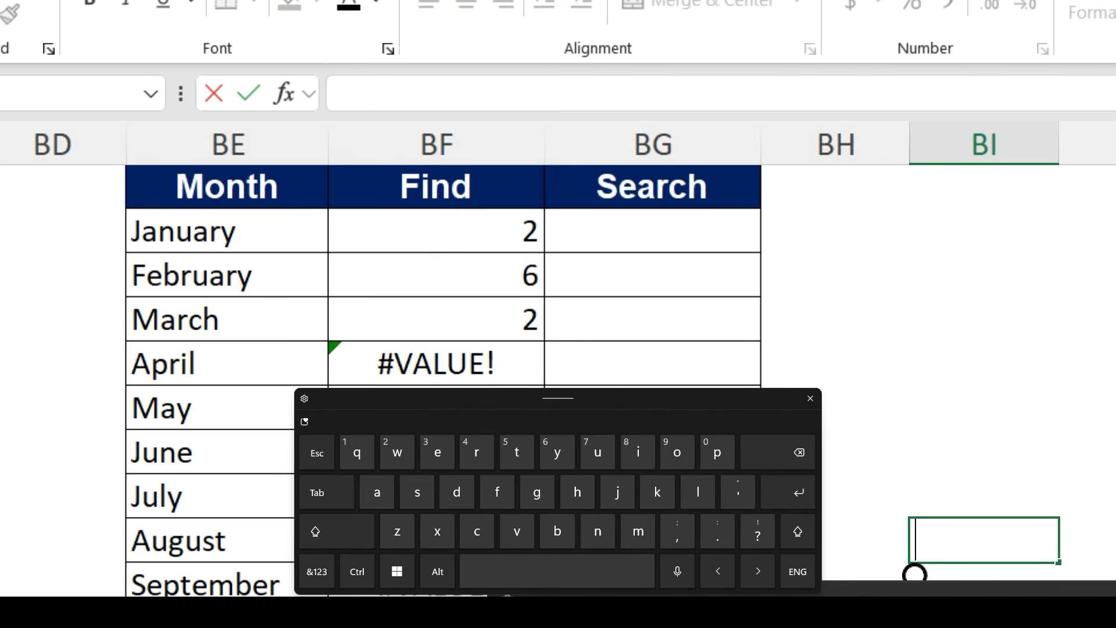
{"action": "left_click", "coordinate": [511, 378]}
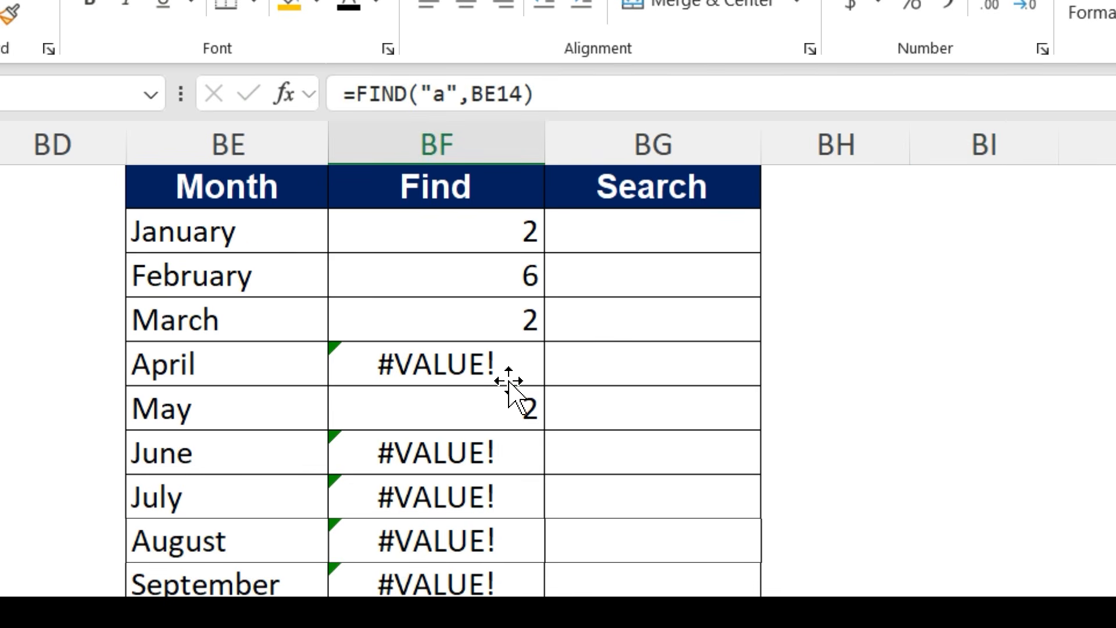
{"action": "double_click", "coordinate": [510, 368]}
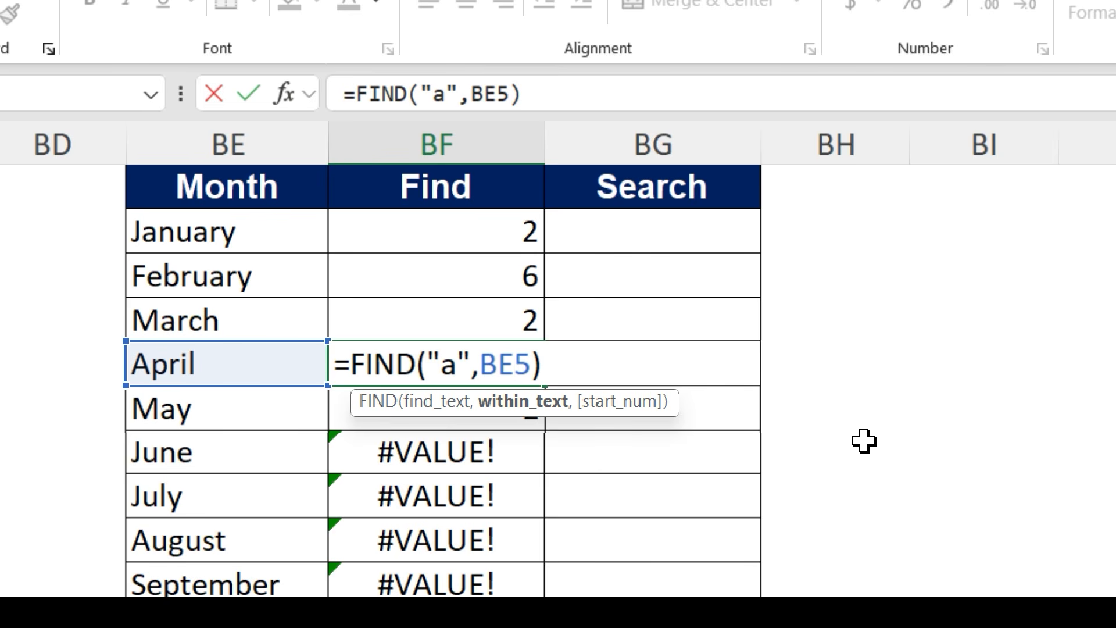
{"action": "key", "text": "Return"}
- Enter =SEARCH("a",BE2) in BG2 to locate the letter a regardless of case
{"action": "key", "text": "Up"}
{"action": "key", "text": "Up"}
{"action": "key", "text": "Up"}
{"action": "key", "text": "Up"}
{"action": "key", "text": "Right"}
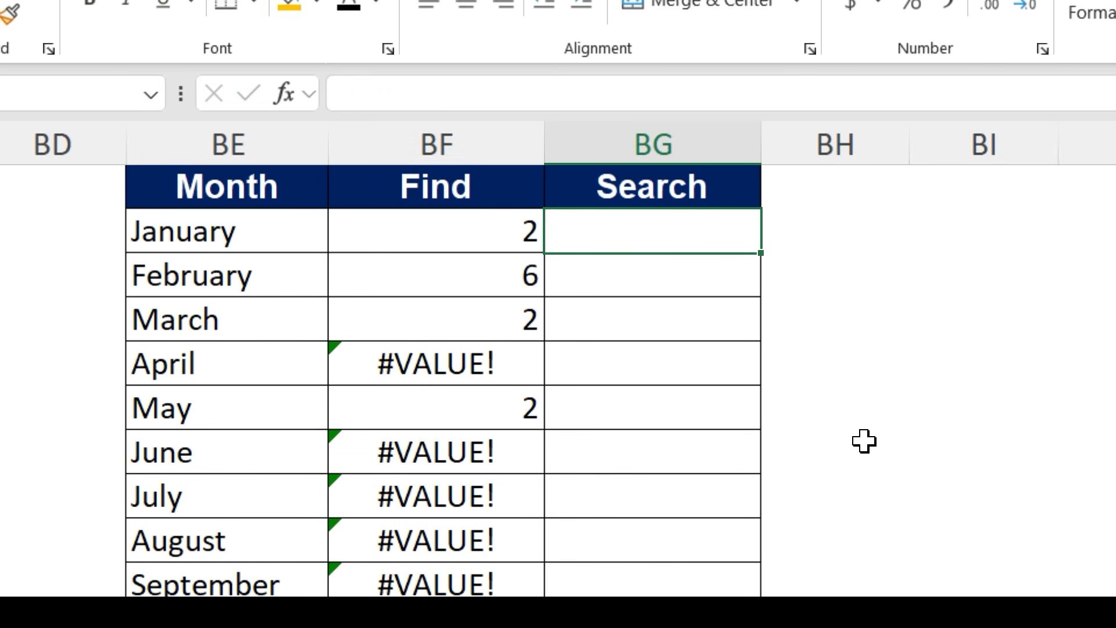
{"action": "type", "text": "=Searc"}
{"action": "key", "text": "Tab"}
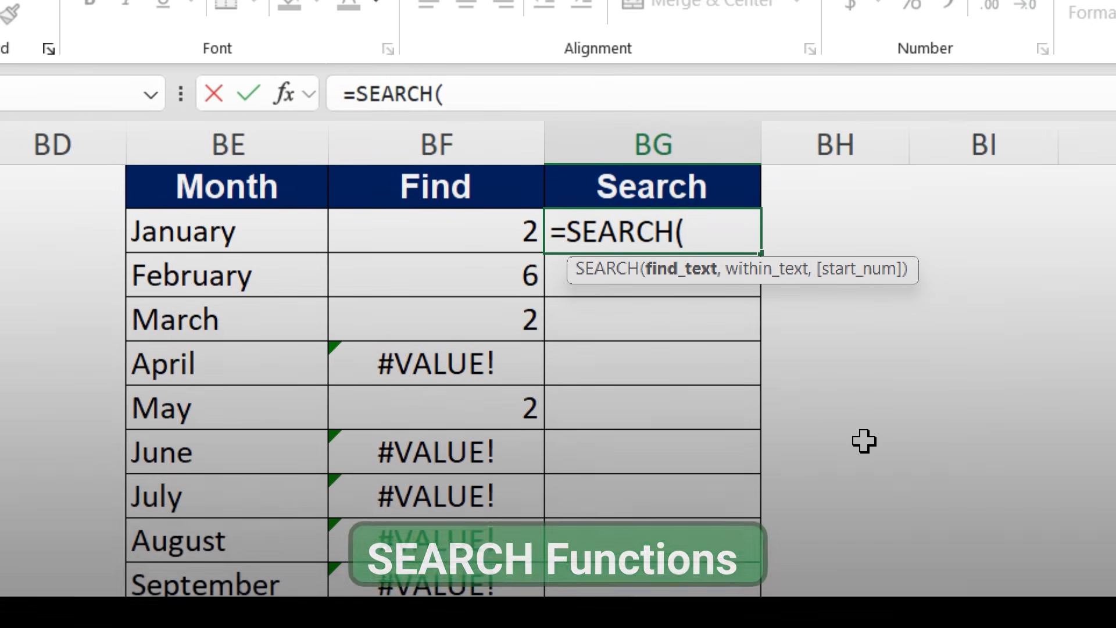
{"action": "type", "text": "\"a\""}
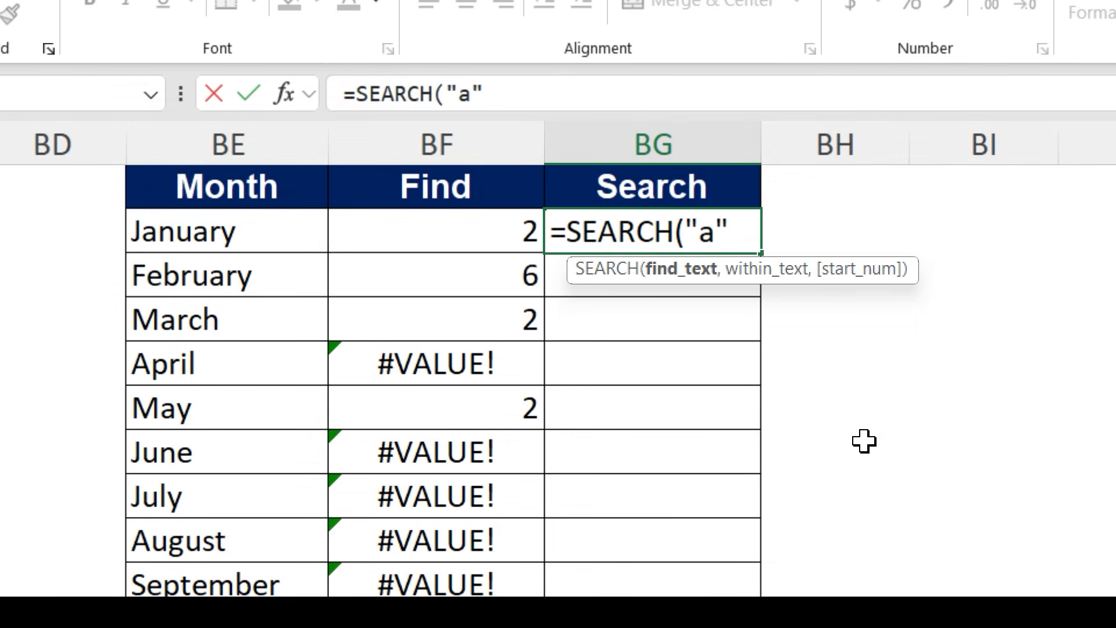
{"action": "type", "text": ","}
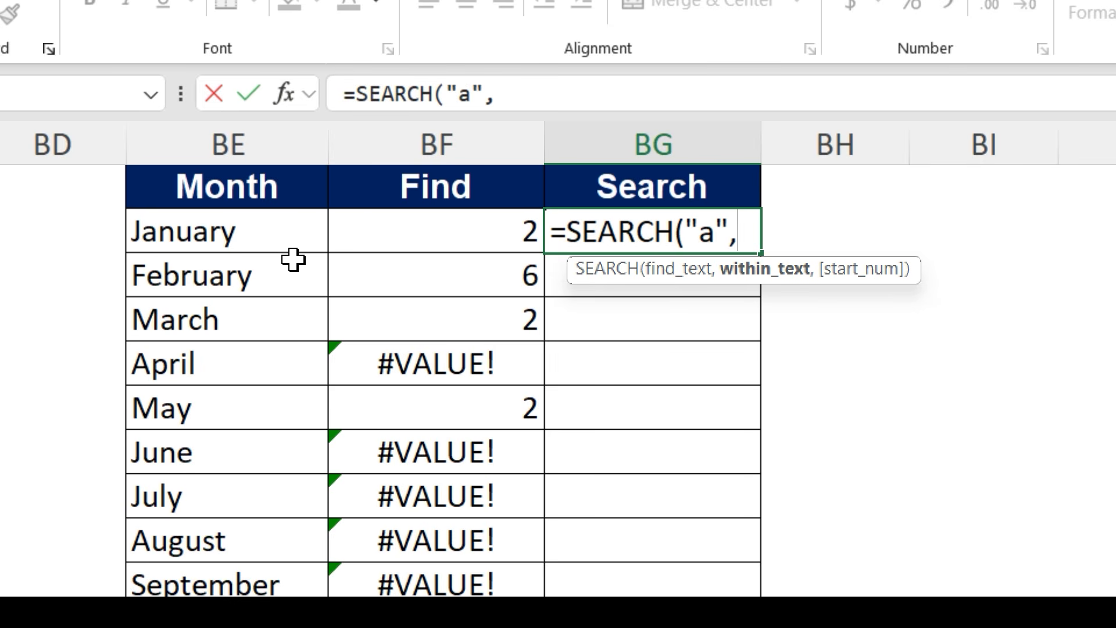
{"action": "left_click", "coordinate": [288, 242]}
{"action": "type", "text": ")"}
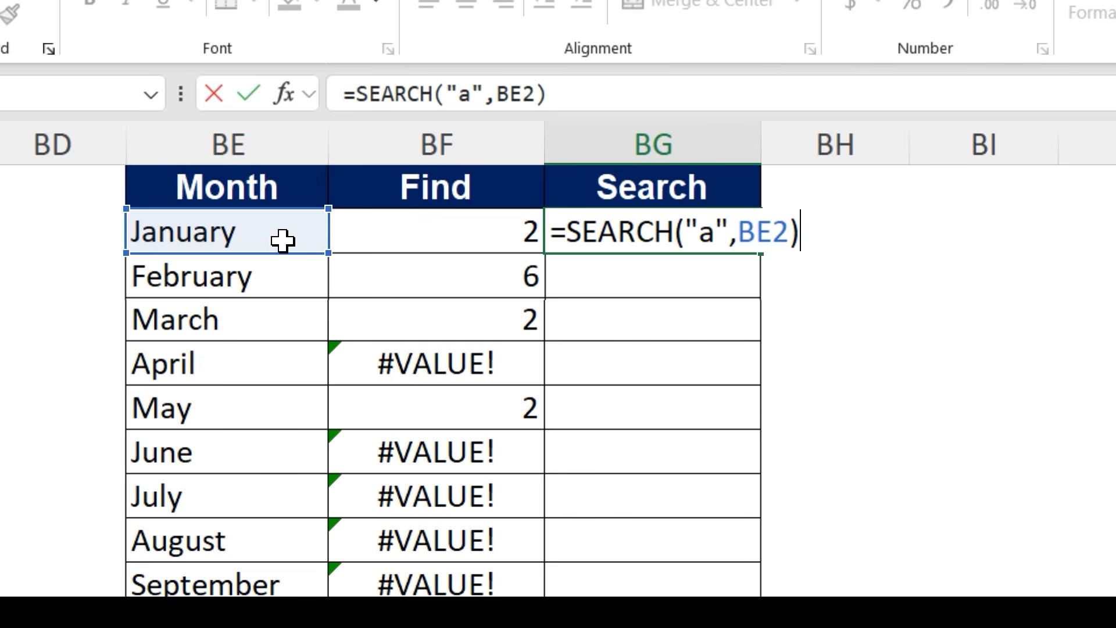
{"action": "key", "text": "ctrl+Return"}
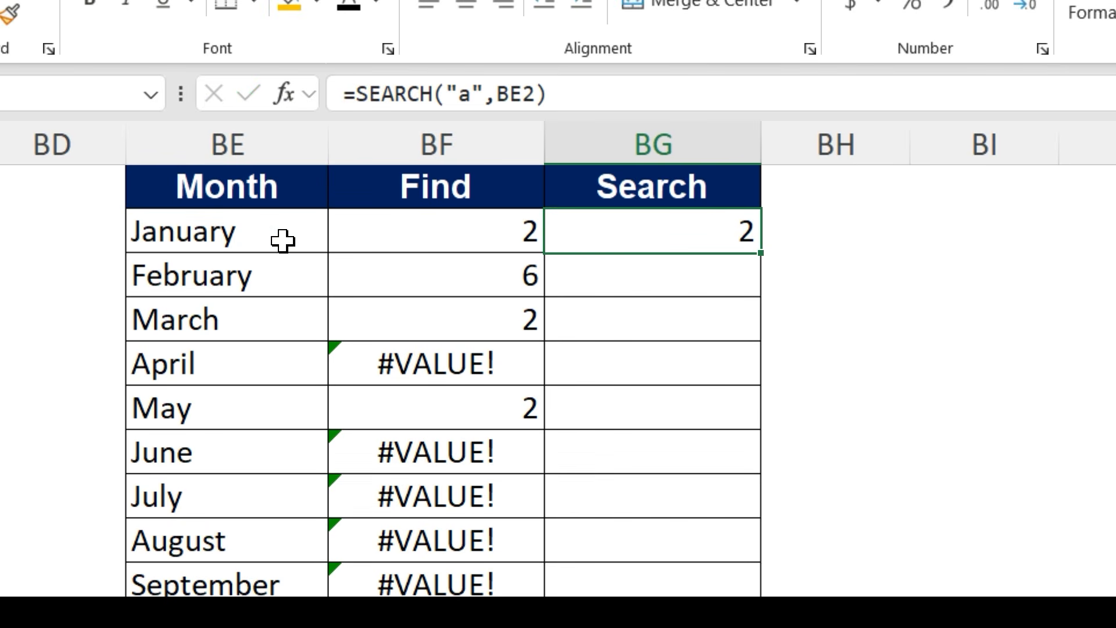
- Fill the SEARCH formula down the Search column and inspect the formulas in several rows
{"action": "double_click", "coordinate": [761, 253]}
{"action": "left_click", "coordinate": [747, 465]}
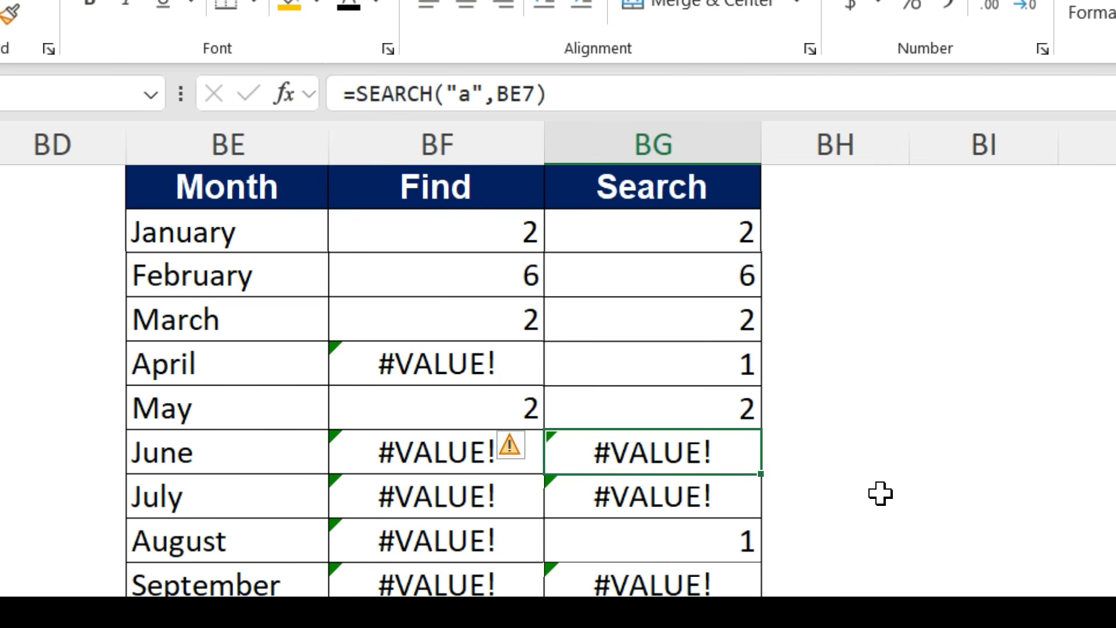
{"action": "scroll", "coordinate": [710, 324], "scroll_direction": "down", "scroll_amount": 2}
{"action": "scroll", "coordinate": [643, 343], "scroll_direction": "up", "scroll_amount": 1}
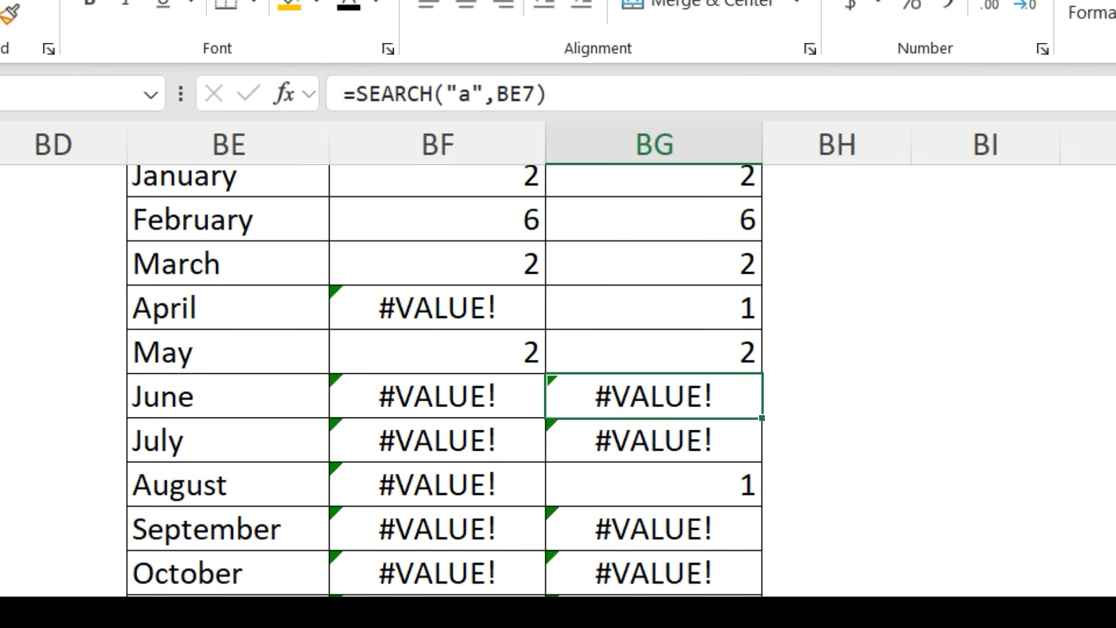
{"action": "scroll", "coordinate": [672, 430], "scroll_direction": "right", "scroll_amount": 3}
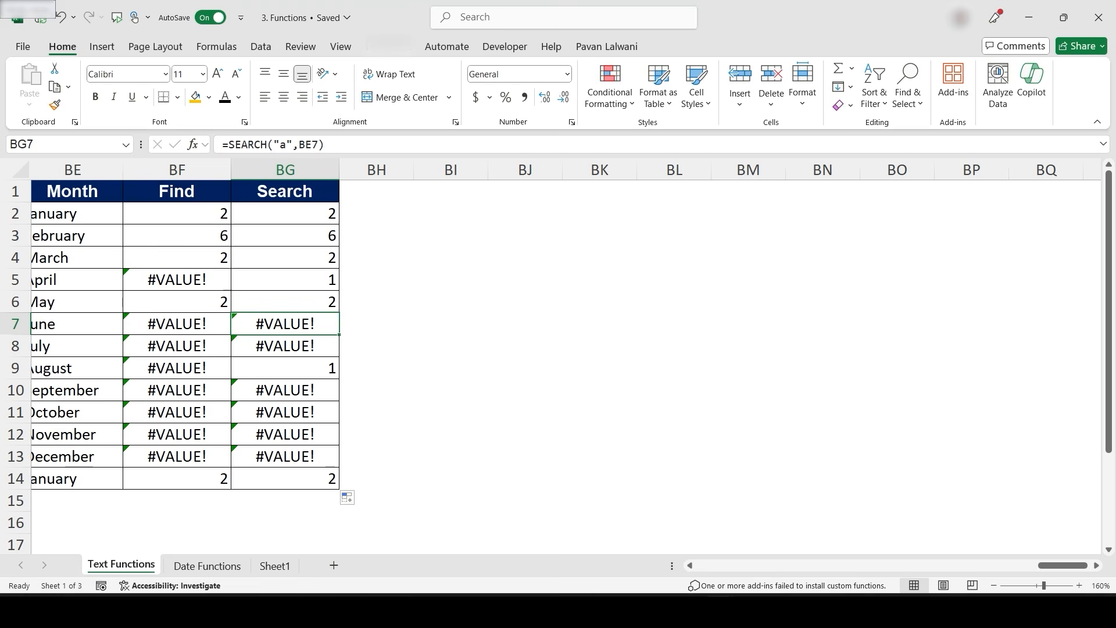
{"action": "double_click", "coordinate": [276, 302]}
{"action": "key", "text": "Escape"}
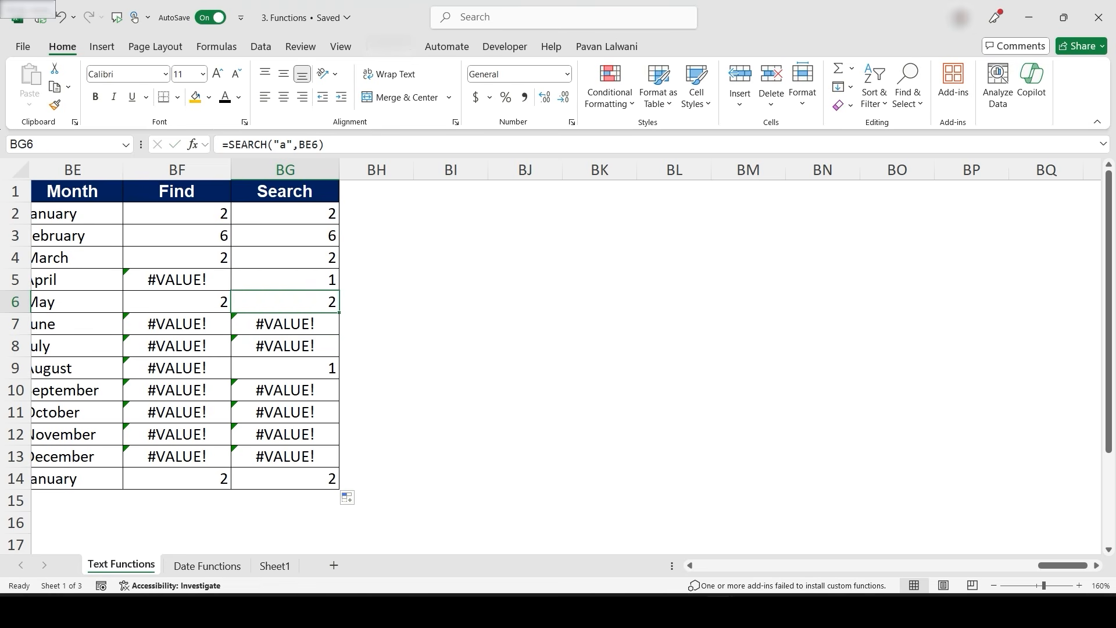
{"action": "double_click", "coordinate": [317, 368]}
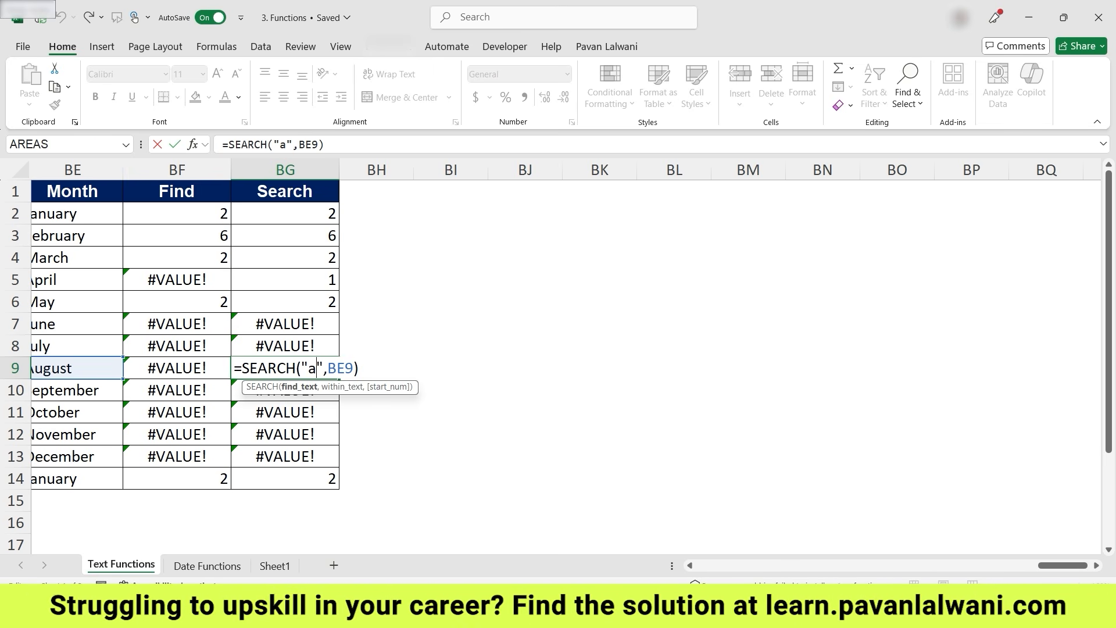
{"action": "key", "text": "ctrl+Return"}
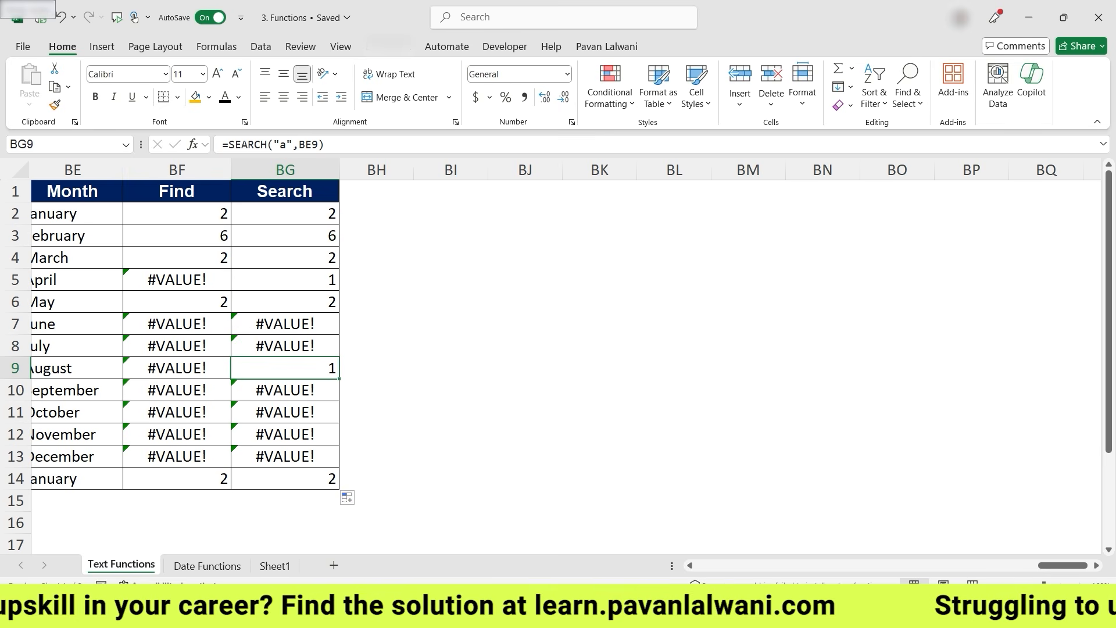
- Clear the existing contents of the First Name and Last Name columns beside the owner names
{"action": "left_click_drag", "start_coordinate": [1063, 565], "coordinate": [887, 565]}
{"action": "left_click_drag", "start_coordinate": [456, 191], "coordinate": [912, 543]}
{"action": "key", "text": "ctrl+c"}
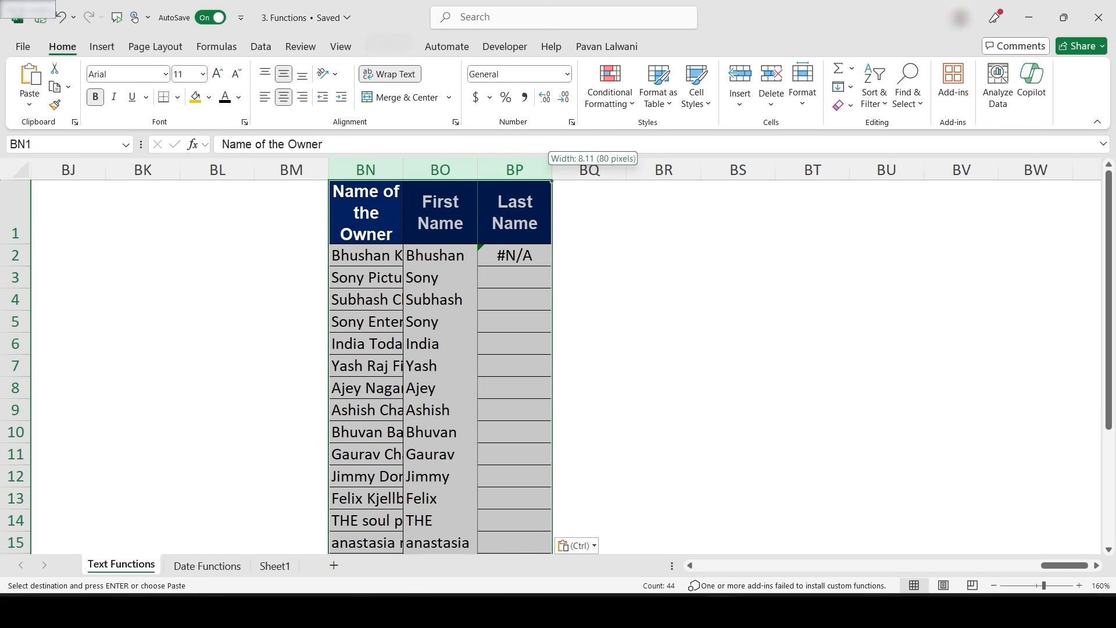
{"action": "left_click_drag", "start_coordinate": [616, 169], "coordinate": [654, 169]}
{"action": "left_click", "coordinate": [415, 254]}
{"action": "key", "text": "Right"}
{"action": "key", "text": "ctrl+shift+Down"}
{"action": "key", "text": "Delete"}
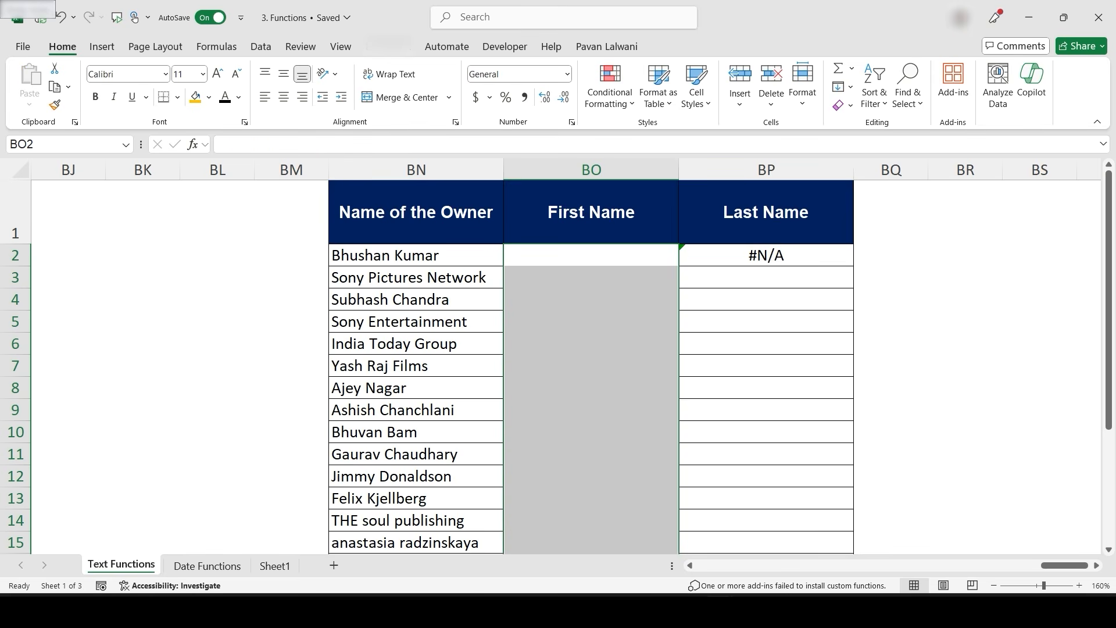
{"action": "key", "text": "Right"}
{"action": "key", "text": "Delete"}
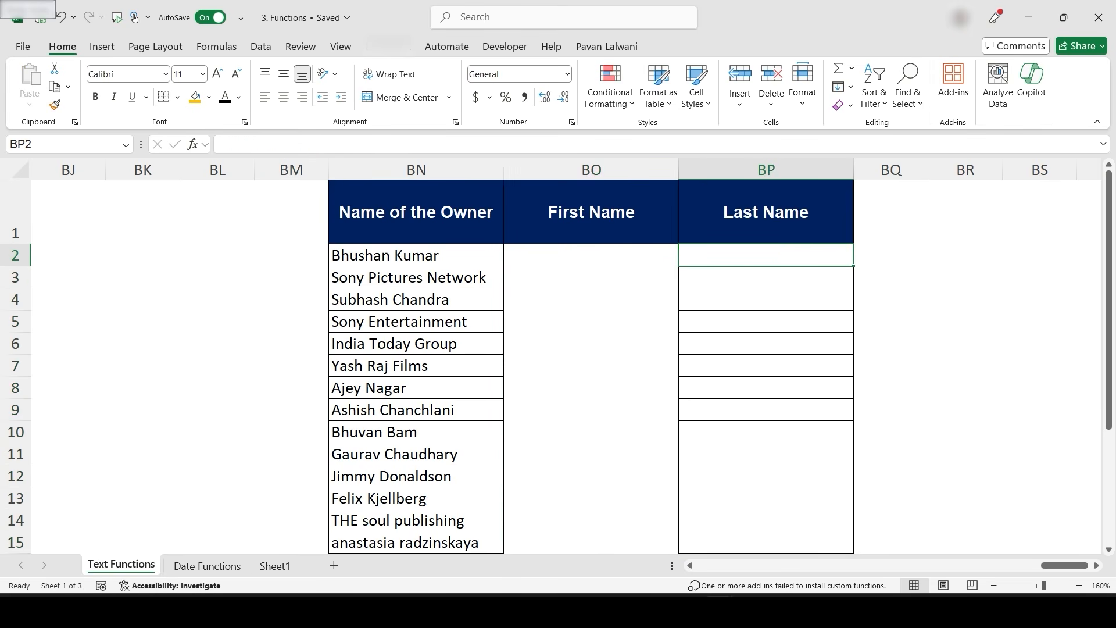
- Enter =LEFT(BN2,8) in BO2 to extract the first eight characters of the owner's name
{"action": "scroll", "coordinate": [580, 376], "scroll_direction": "right", "scroll_amount": 4}
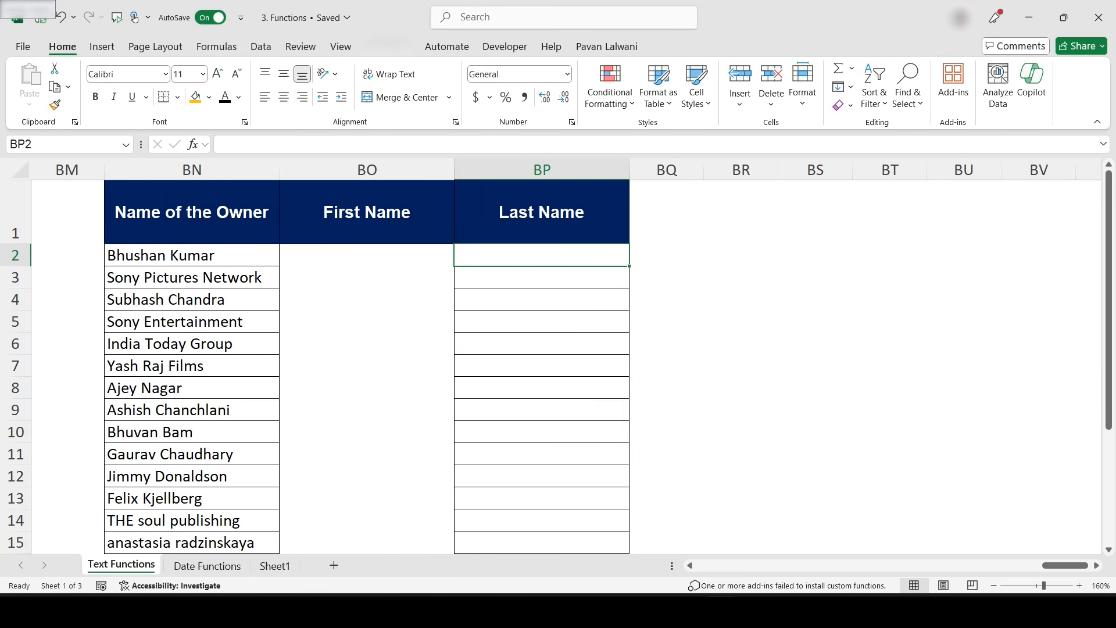
{"action": "left_click", "coordinate": [363, 253]}
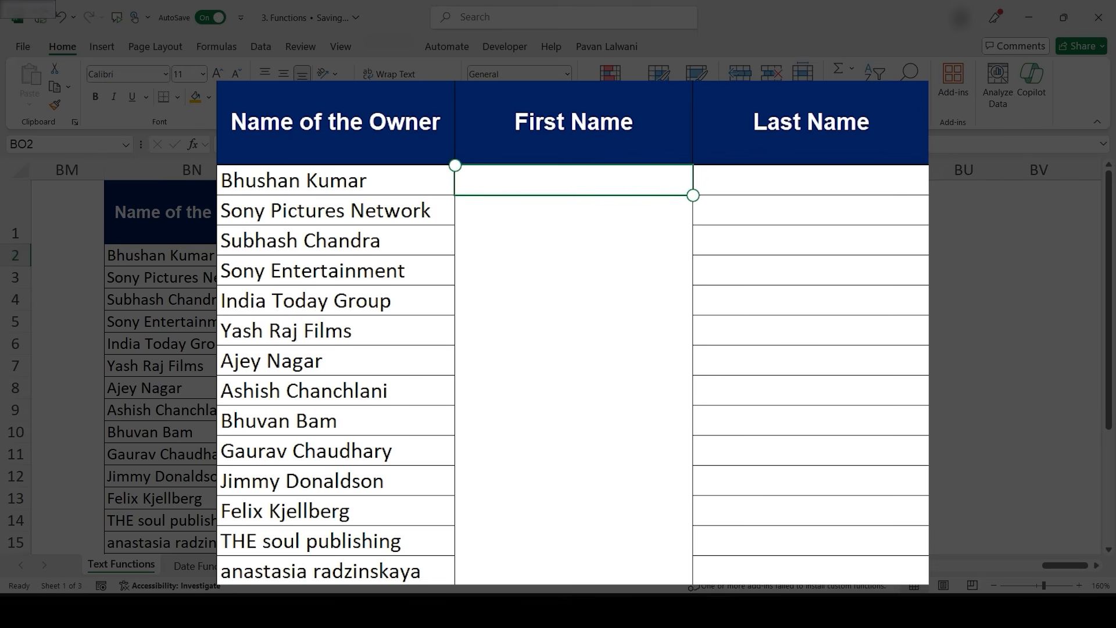
{"action": "type", "text": "=Lef"}
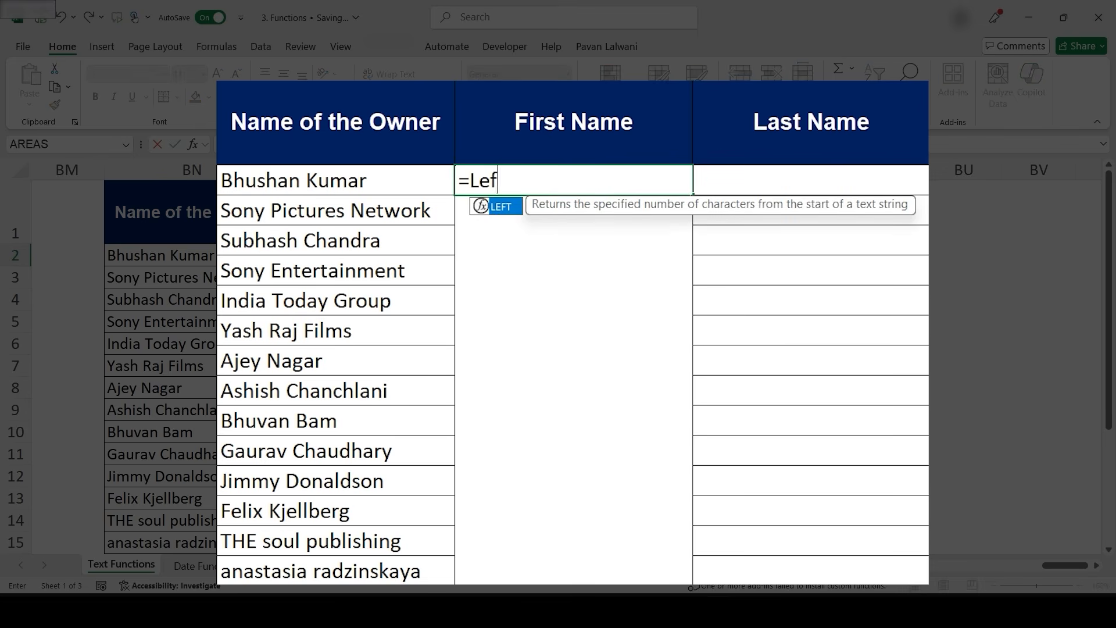
{"action": "key", "text": "Tab"}
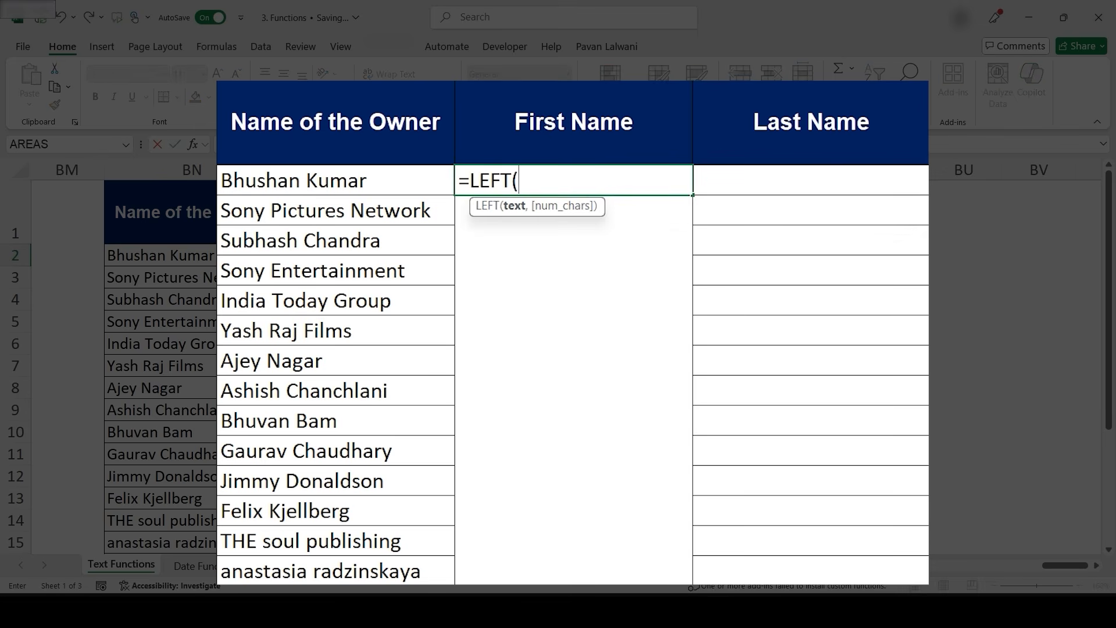
{"action": "key", "text": "Left"}
{"action": "type", "text": ","}
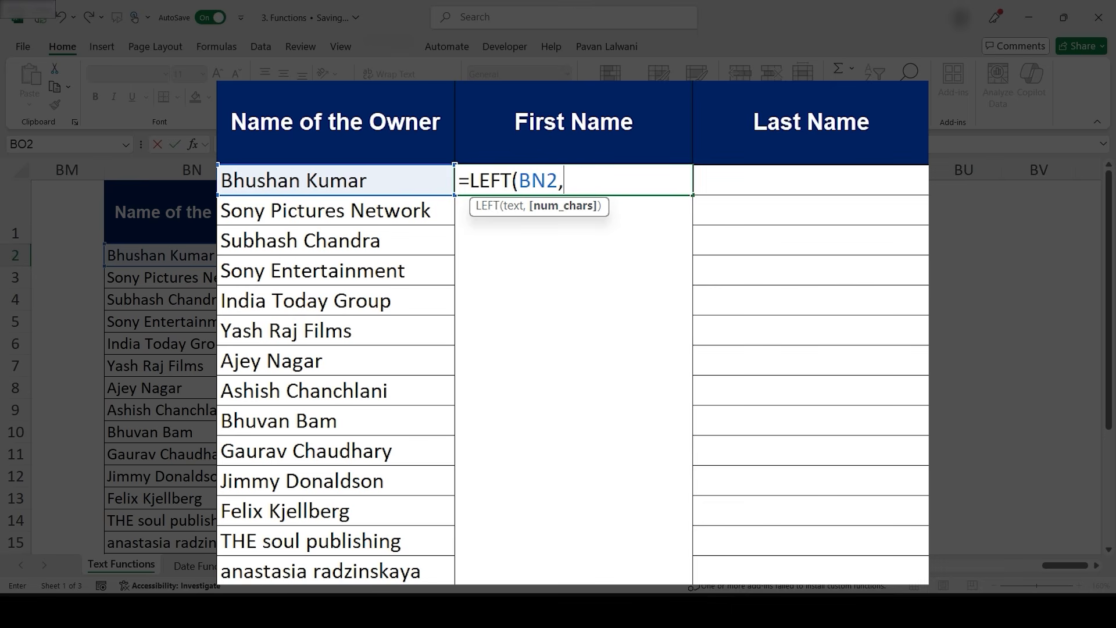
{"action": "type", "text": "8)"}
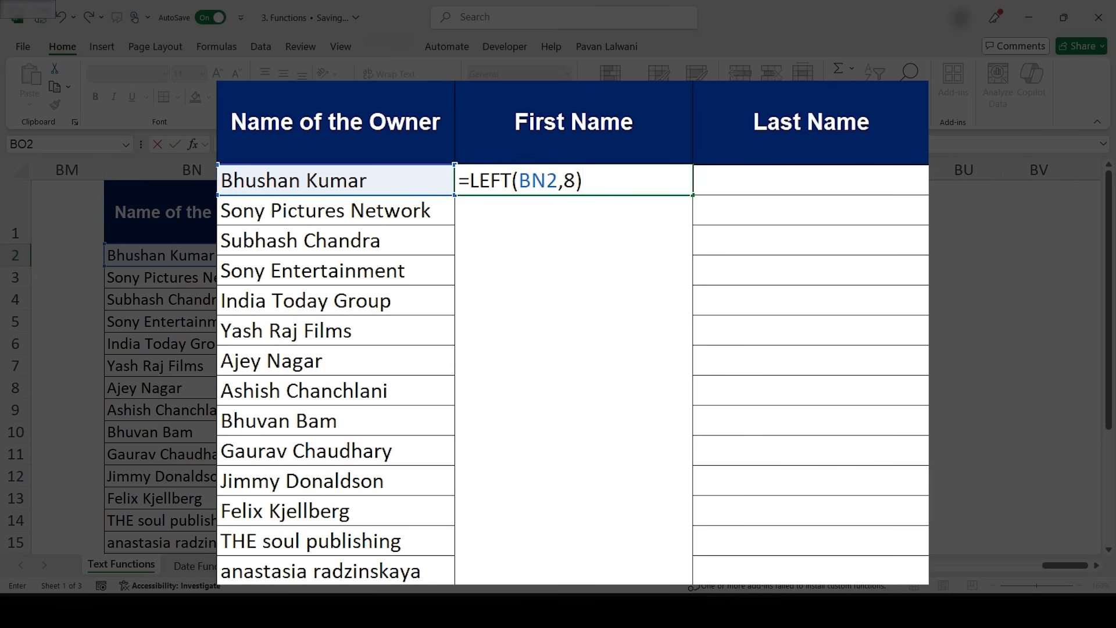
{"action": "key", "text": "Return"}
{"action": "key", "text": "Up"}
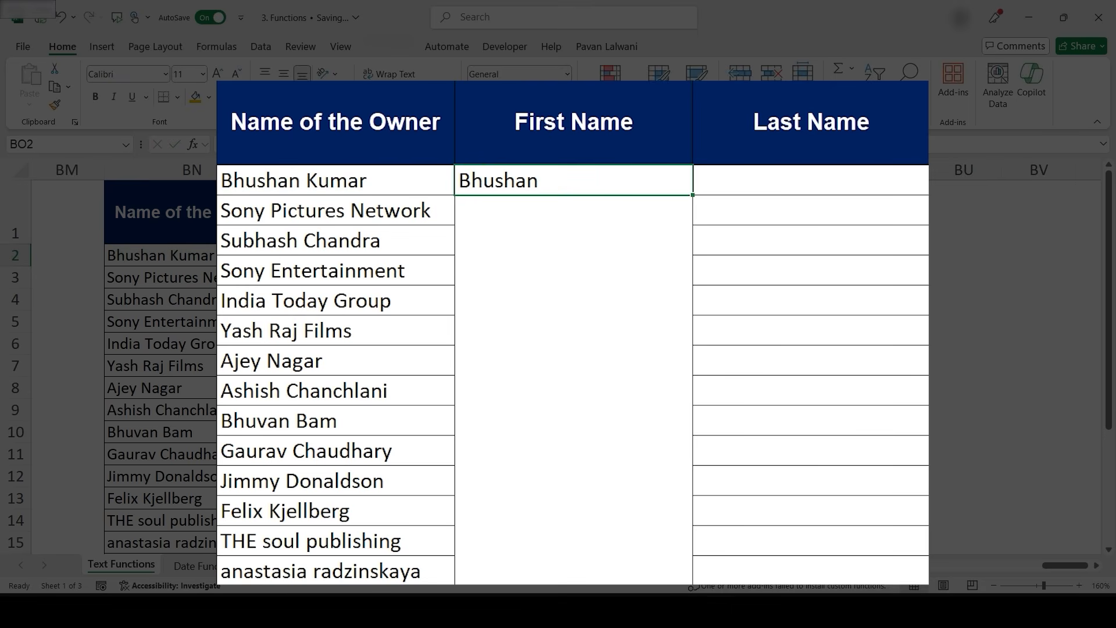
- Fill the LEFT formula down the First Name column to row 11
{"action": "left_click_drag", "start_coordinate": [692, 195], "coordinate": [692, 456]}
{"action": "left_click", "coordinate": [634, 241]}
- Open the LEFT formula in BO2 for editing
{"action": "key", "text": "Up"}
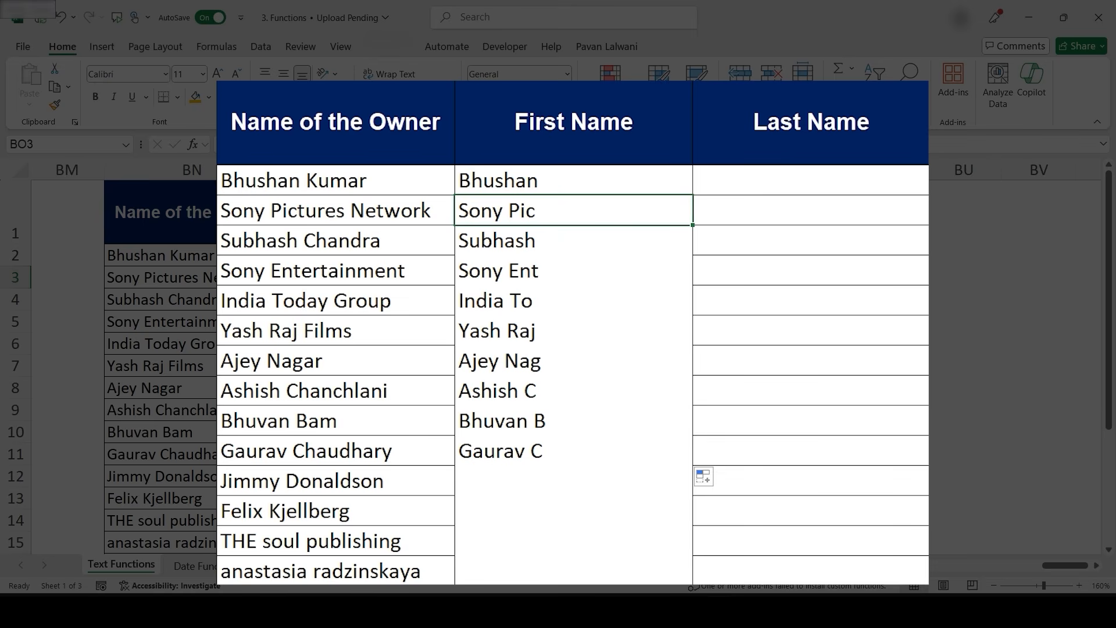
{"action": "key", "text": "Up"}
{"action": "key", "text": "F2"}
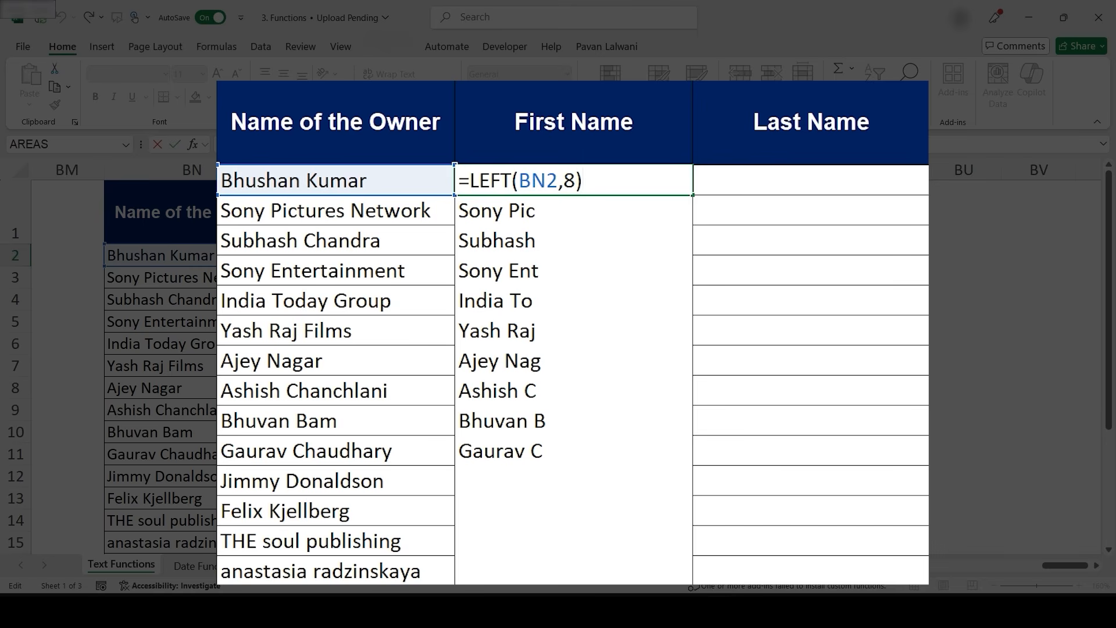
- Replace the fixed 8 in BO2's LEFT formula with FIND(" ",BN2), accepting the suggested closing-bracket correction
{"action": "key", "text": "BackSpace"}
{"action": "key", "text": "BackSpace"}
{"action": "type", "text": "Find"}
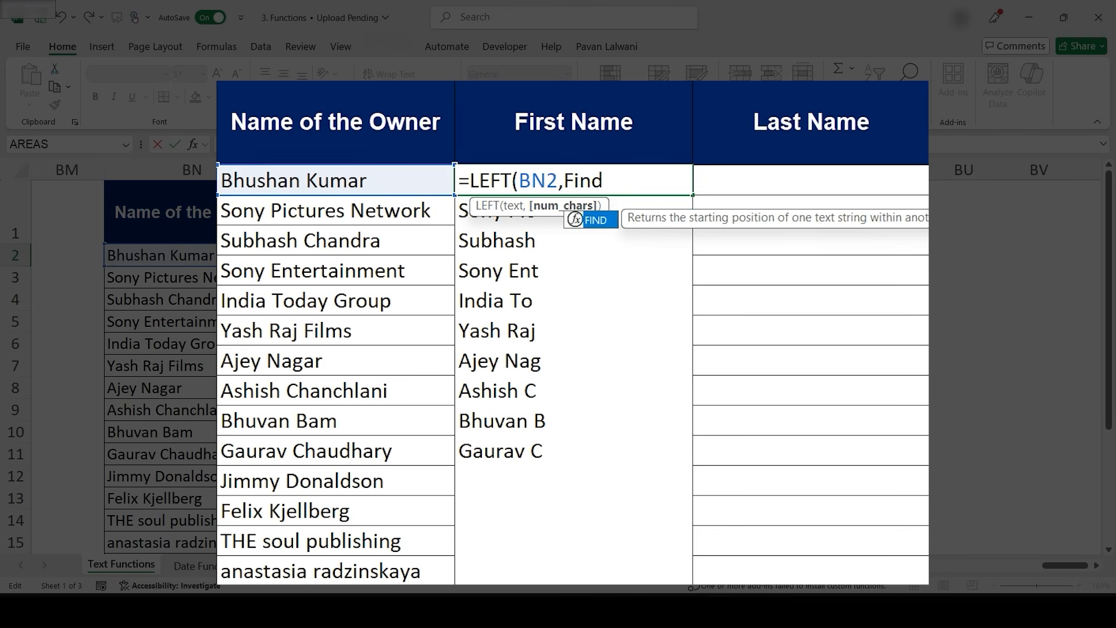
{"action": "type", "text": "(\" \""}
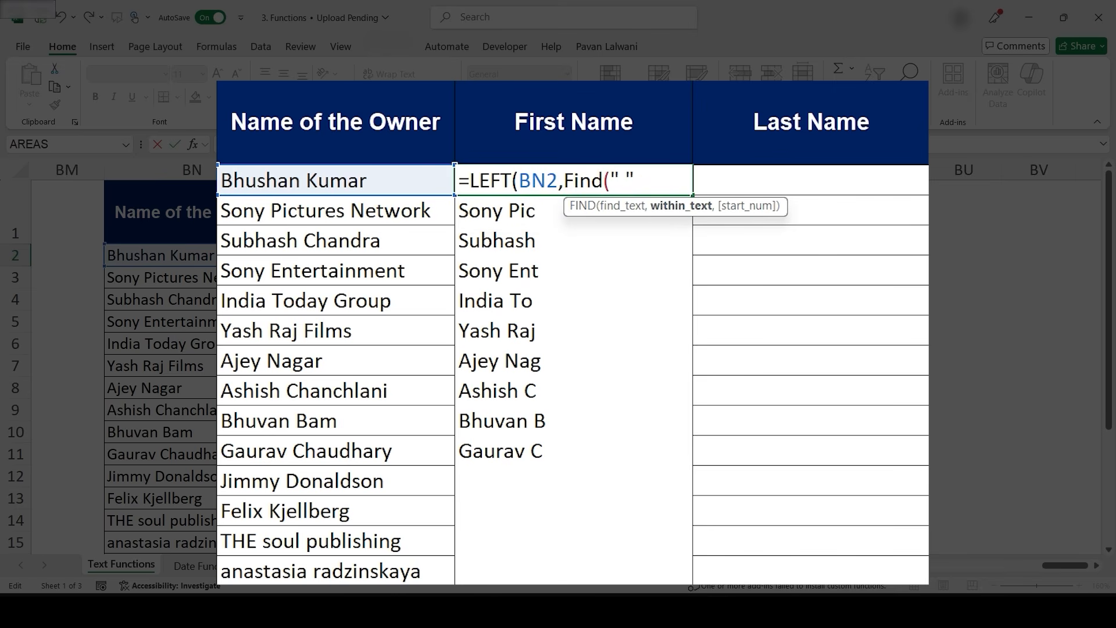
{"action": "type", "text": ",m"}
{"action": "key", "text": "BackSpace"}
{"action": "left_click", "coordinate": [175, 255]}
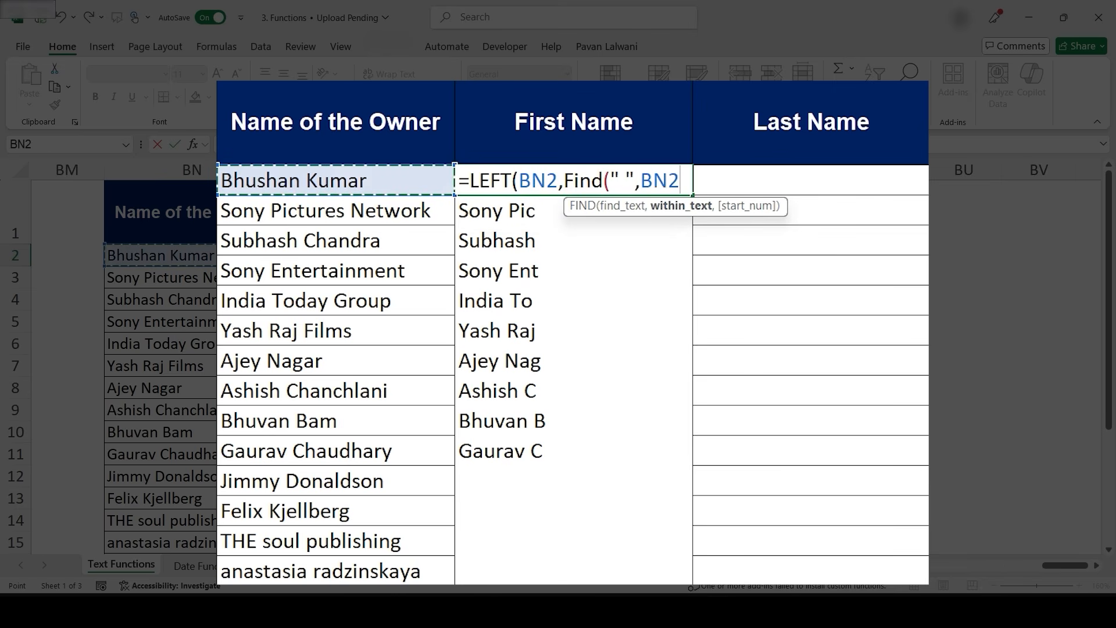
{"action": "type", "text": ")"}
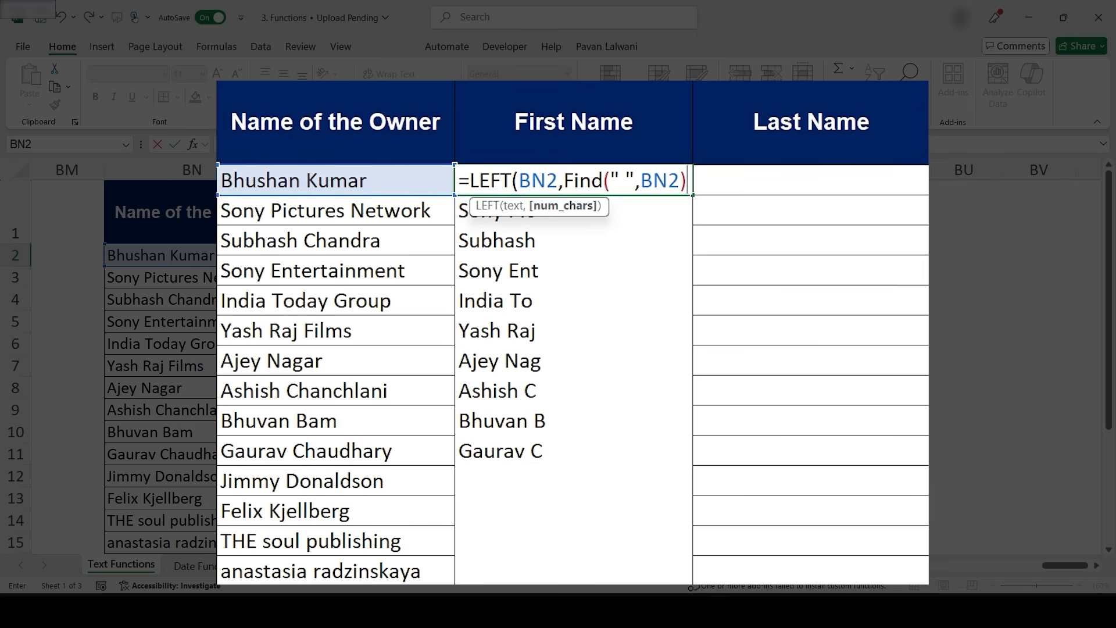
{"action": "key", "text": "Return"}
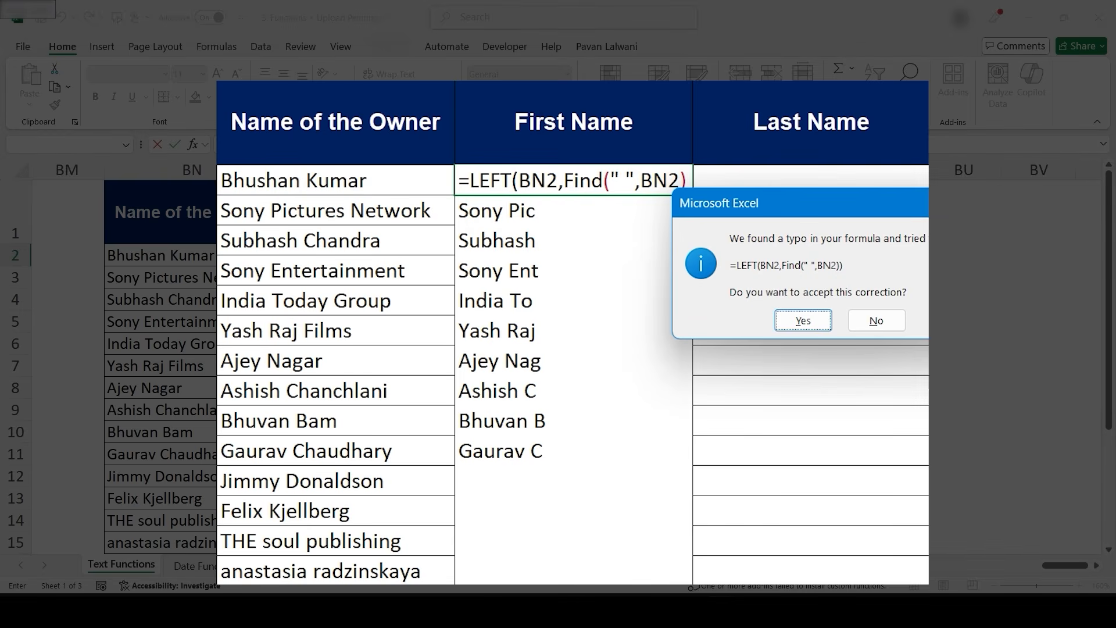
{"action": "key", "text": "Return"}
- Fill the LEFT/FIND formula down the whole First Name column beside the owner names
{"action": "key", "text": "Up"}
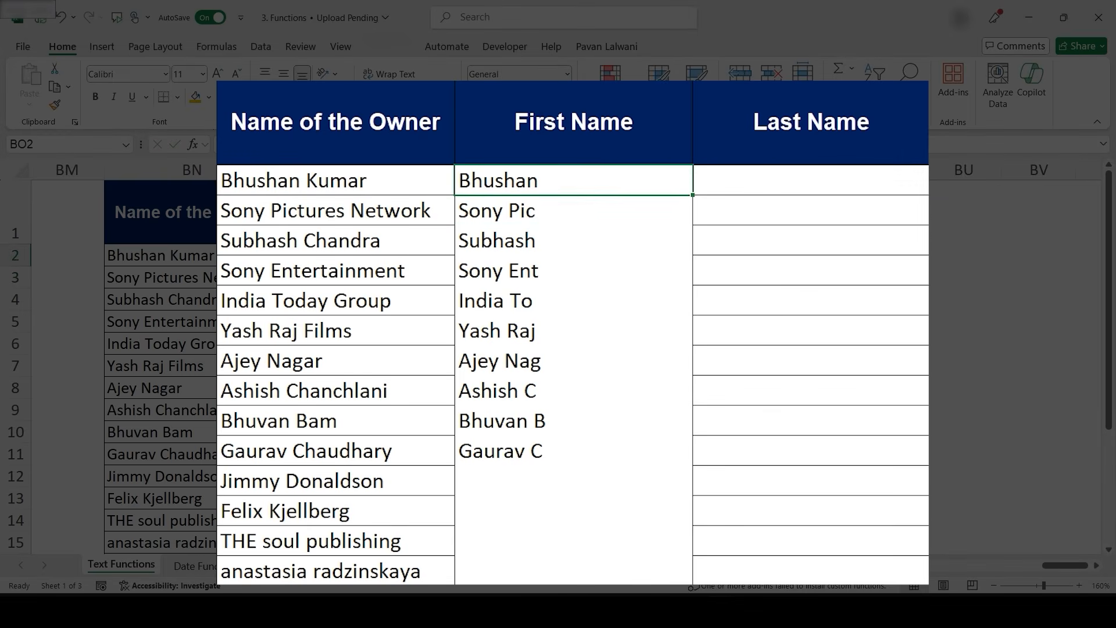
{"action": "double_click", "coordinate": [693, 195]}
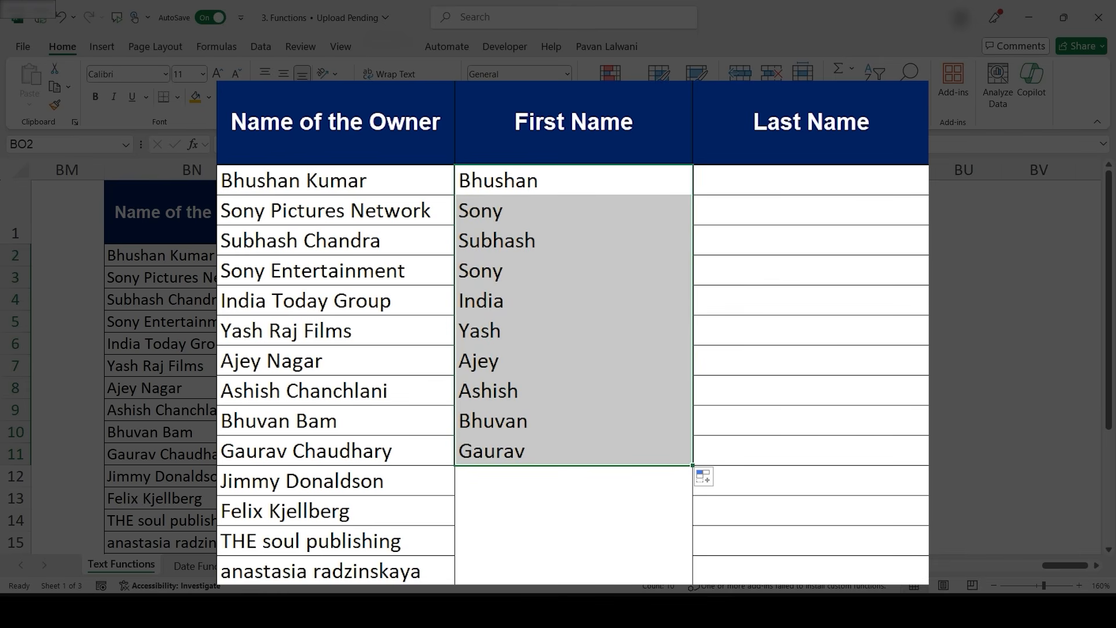
{"action": "double_click", "coordinate": [692, 465]}
{"action": "scroll", "coordinate": [573, 332], "scroll_direction": "down", "scroll_amount": 4}
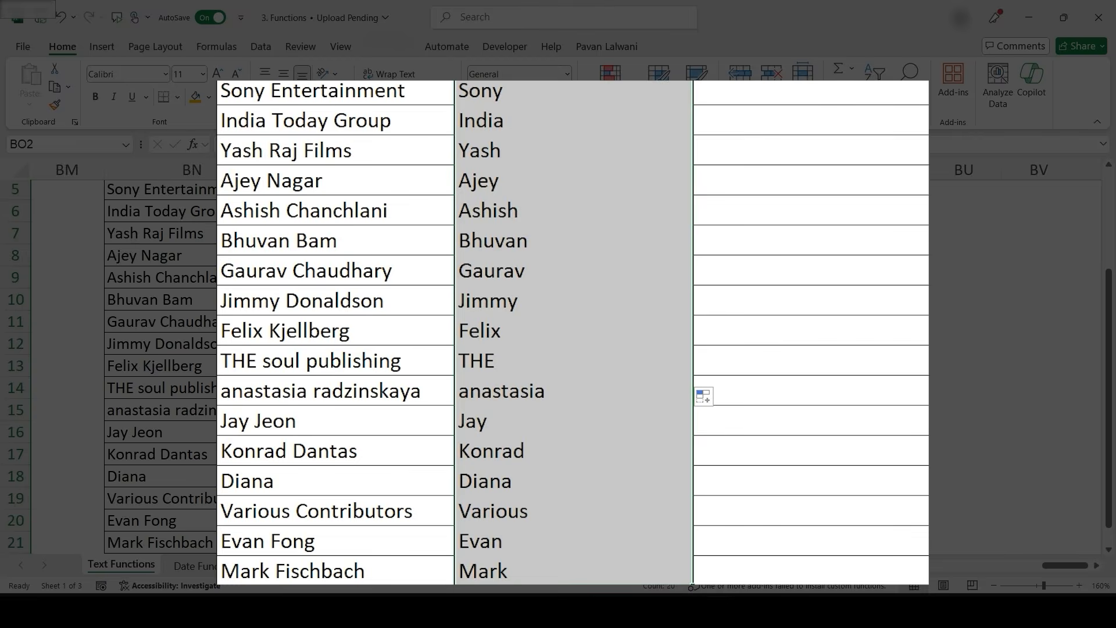
{"action": "scroll", "coordinate": [573, 332], "scroll_direction": "up", "scroll_amount": 4}
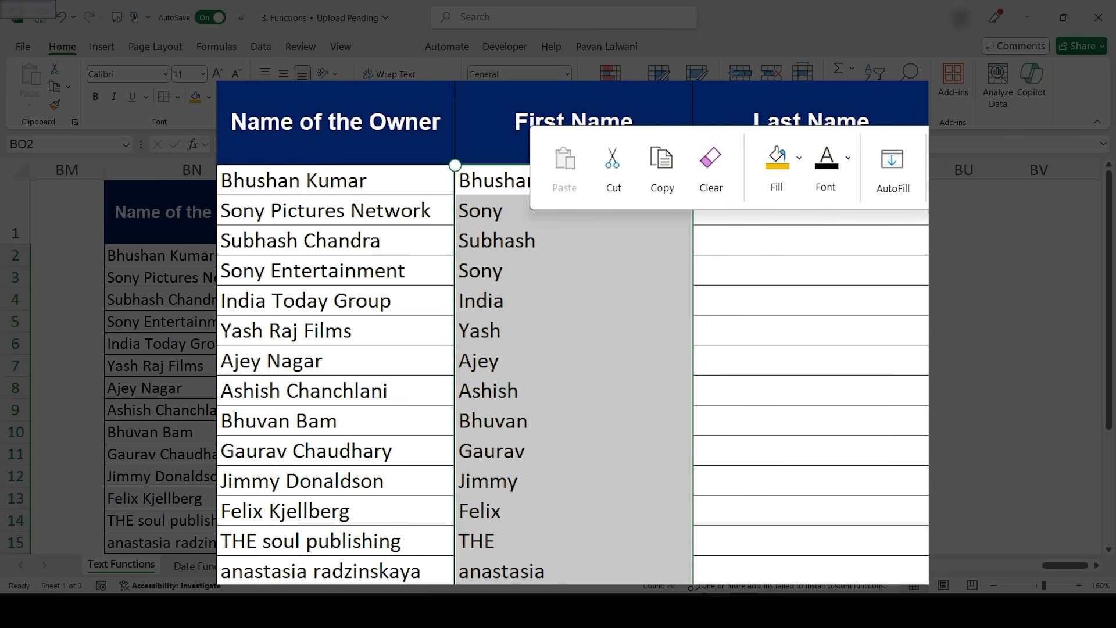
{"action": "left_click", "coordinate": [573, 271]}
{"action": "left_click", "coordinate": [573, 181]}
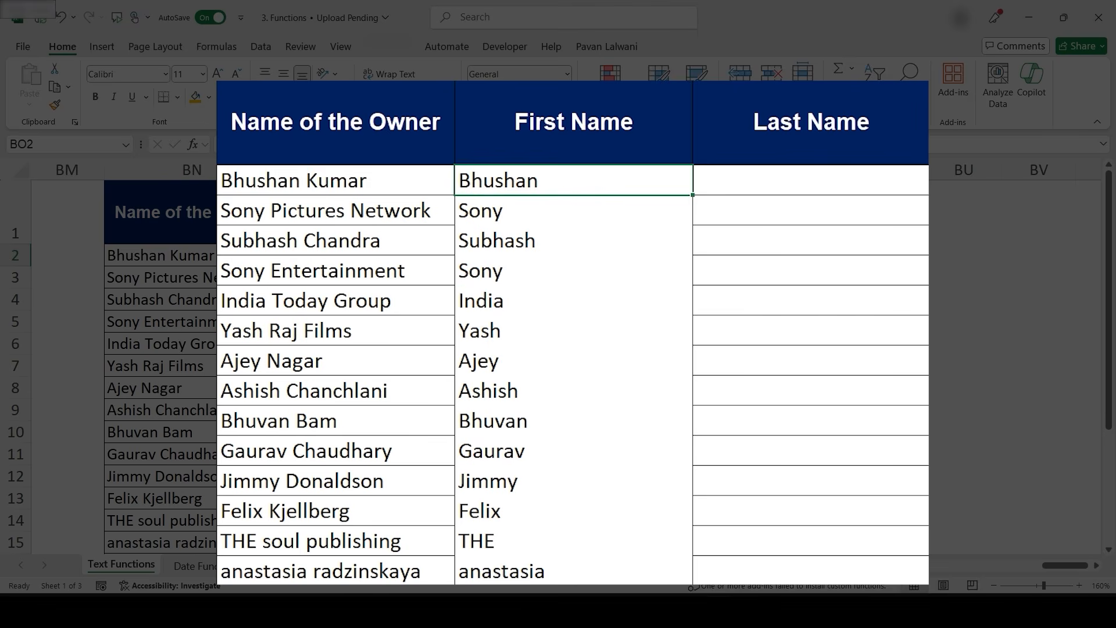
- Open the formula in BO2 to review the nested FIND
{"action": "double_click", "coordinate": [579, 180]}
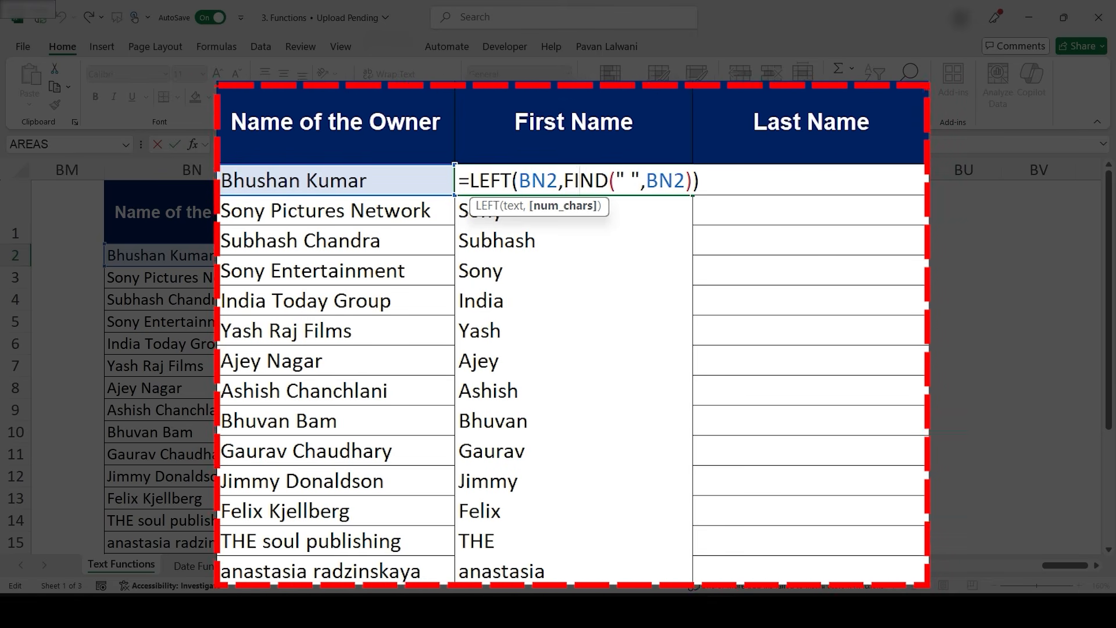
{"action": "key", "text": "alt+Tab"}
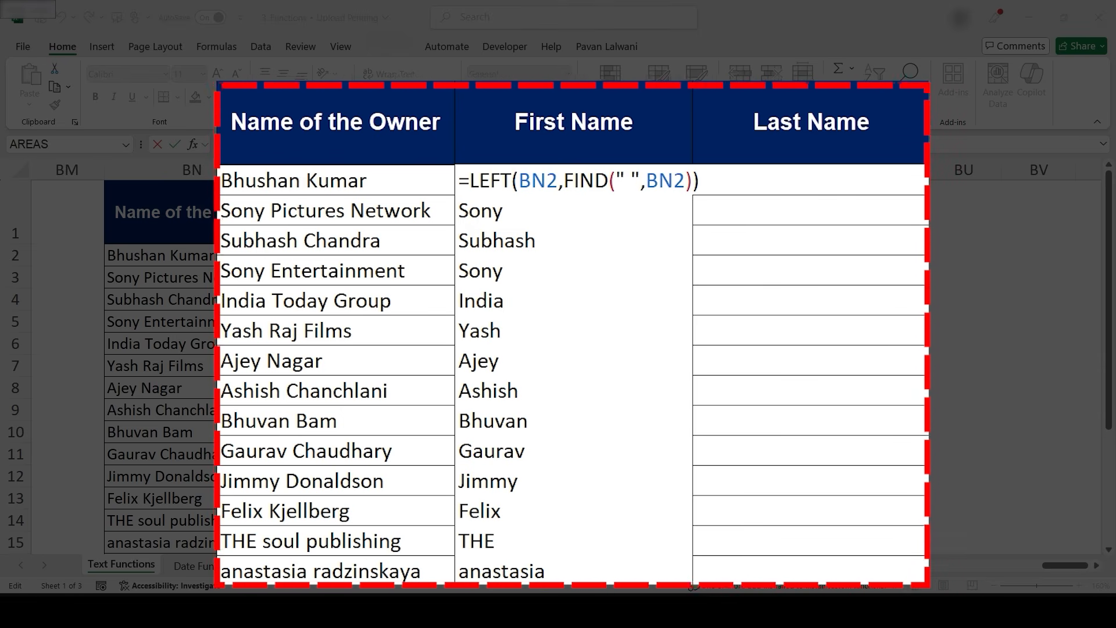
{"action": "left_click", "coordinate": [809, 180]}
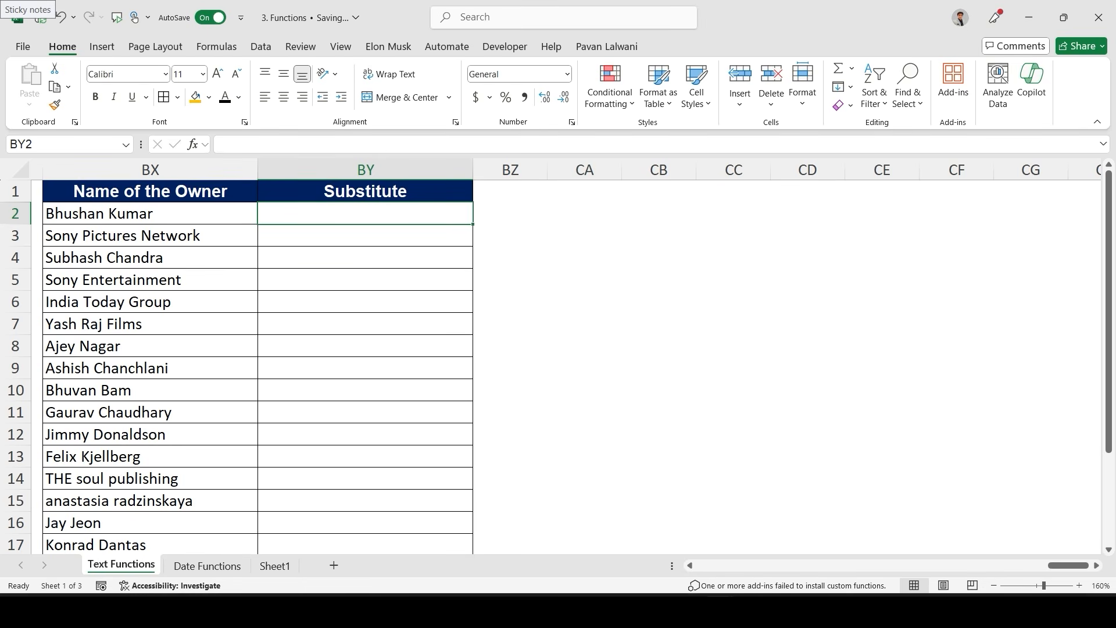
- Enter =SUBSTITUTE(BX2,"a","z") in BY2 to replace every letter a with z in the owner's name
{"action": "type", "text": "=Sub"}
{"action": "key", "text": "Tab"}
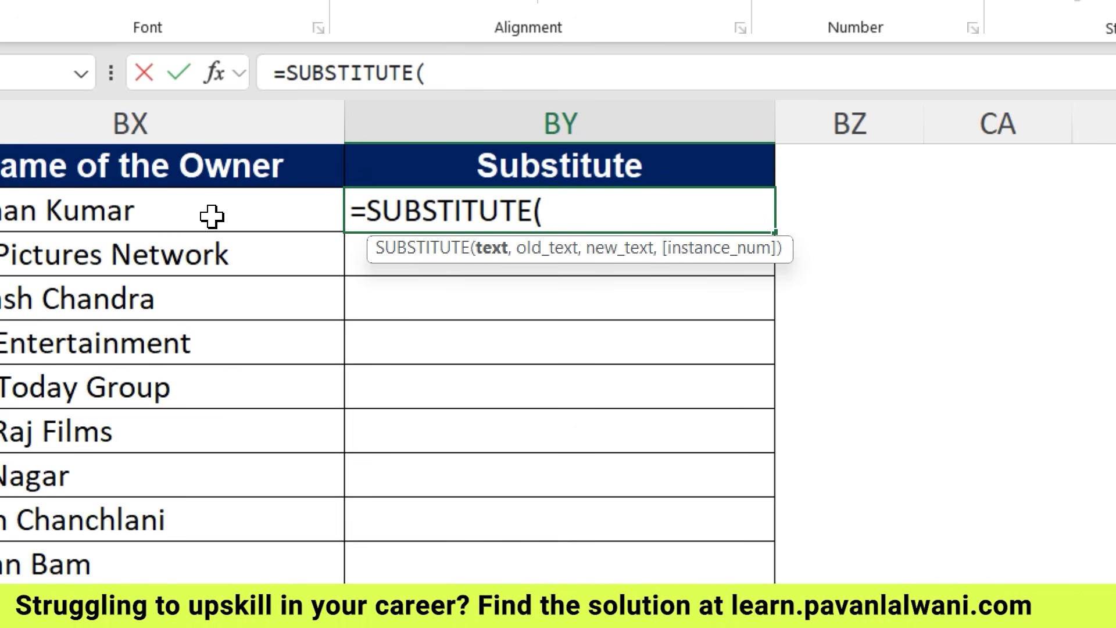
{"action": "left_click", "coordinate": [211, 217]}
{"action": "type", "text": ",\"a\",\"z\")"}
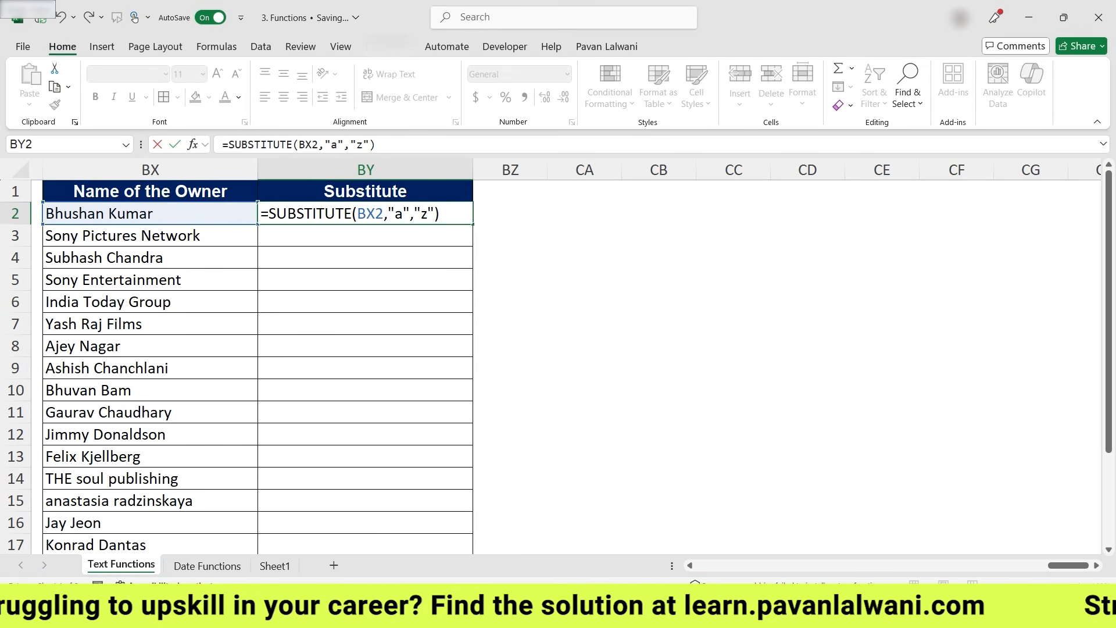
{"action": "key", "text": "ctrl+Return"}
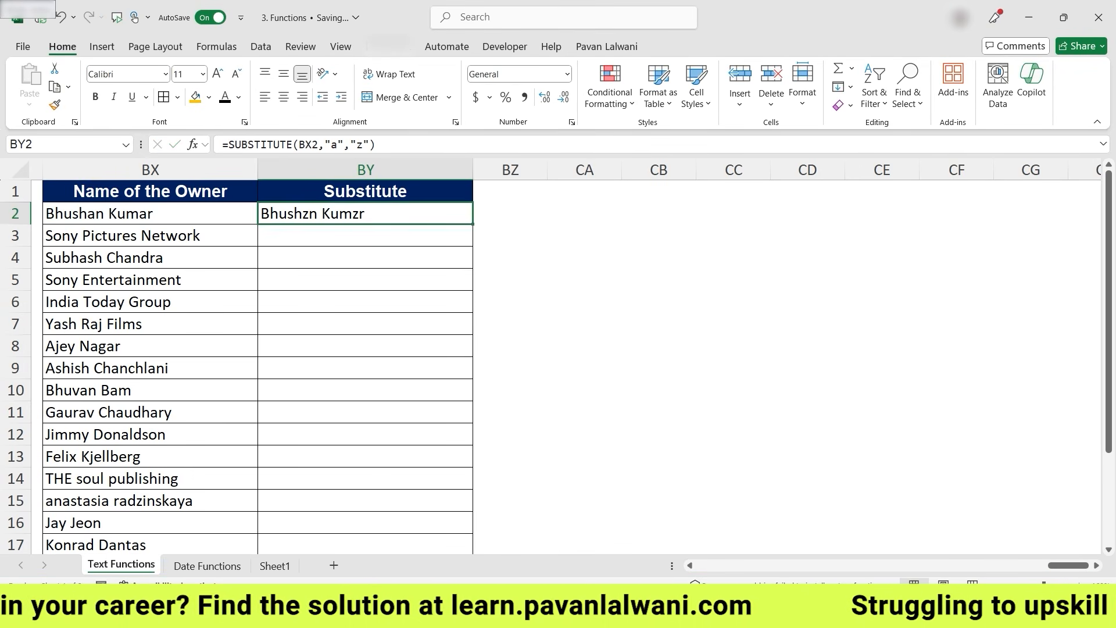
- Fill the SUBSTITUTE formula down the Substitute column and inspect the formulas in a few rows
{"action": "double_click", "coordinate": [473, 224]}
{"action": "left_click", "coordinate": [365, 235]}
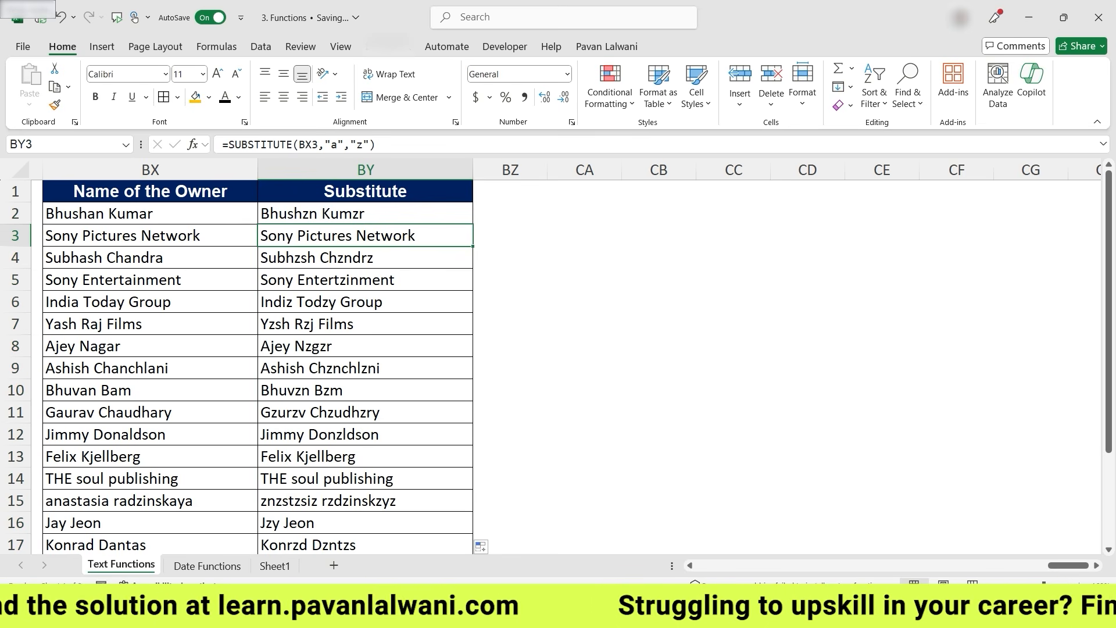
{"action": "left_click", "coordinate": [150, 368]}
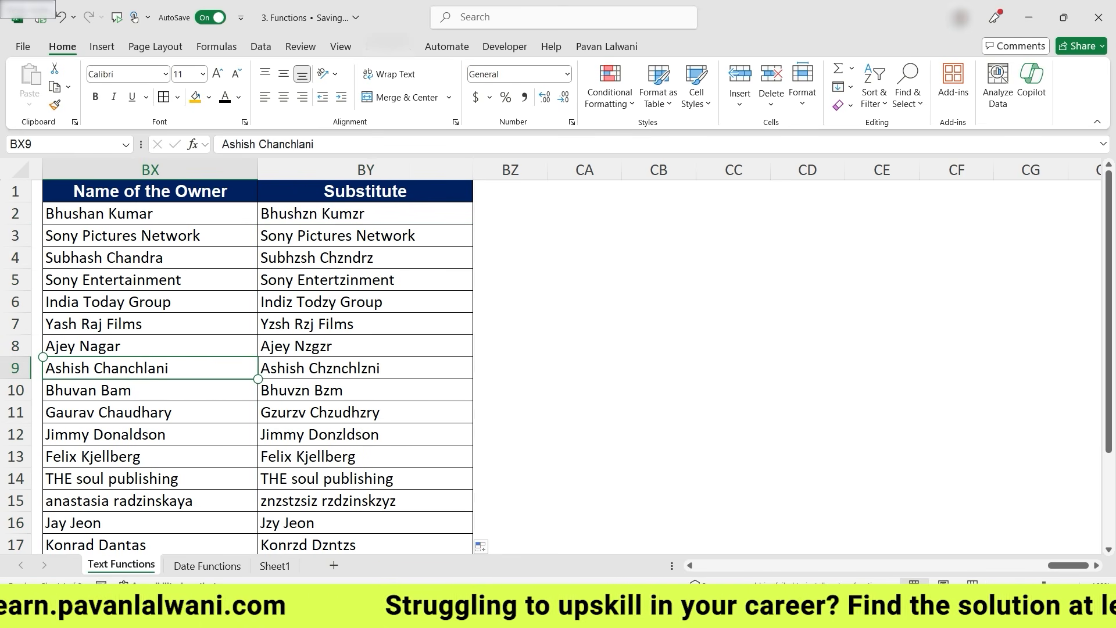
{"action": "left_click", "coordinate": [344, 368]}
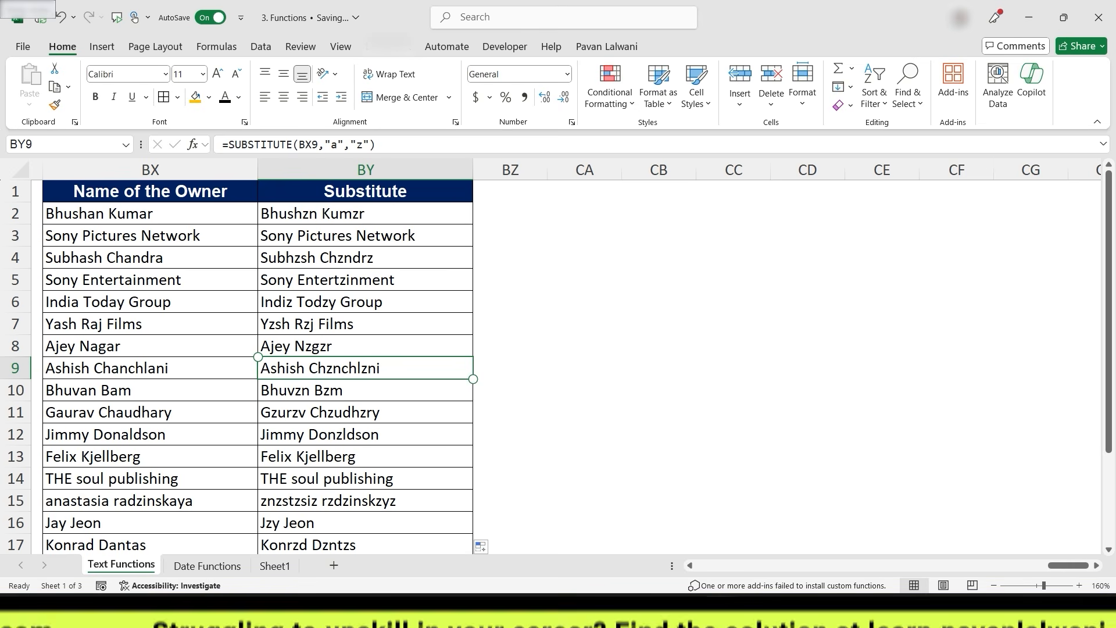
{"action": "left_click", "coordinate": [220, 387]}
{"action": "left_click", "coordinate": [355, 390]}
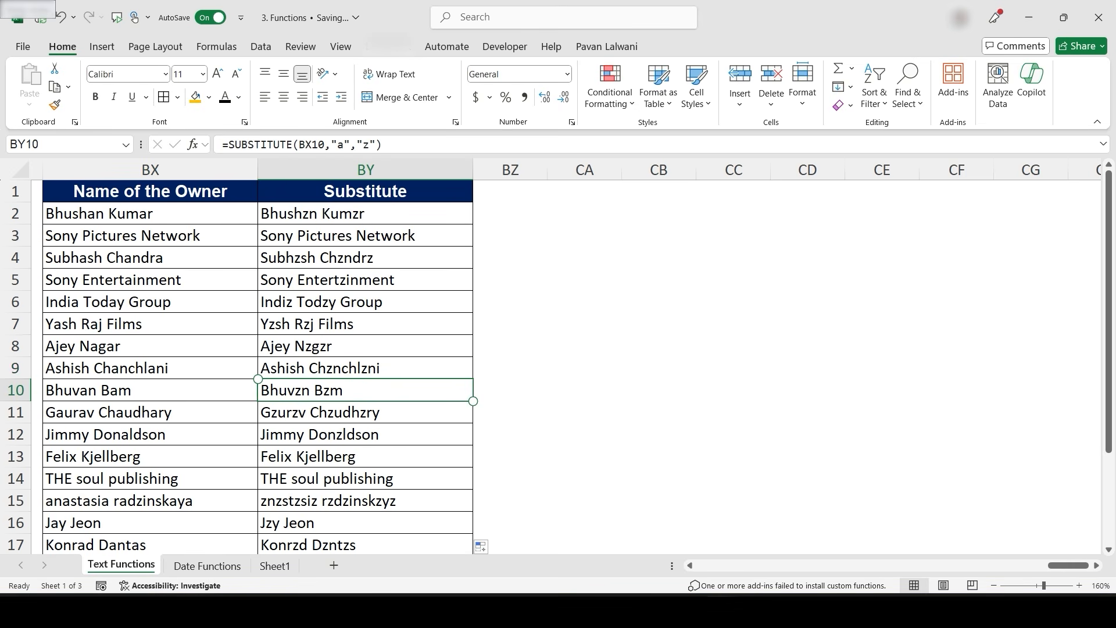
- Widen columns BY and BZ beside the Substitute column
{"action": "left_click_drag", "start_coordinate": [472, 170], "coordinate": [480, 170]}
{"action": "left_click", "coordinate": [517, 169]}
{"action": "left_click_drag", "start_coordinate": [554, 169], "coordinate": [686, 170]}
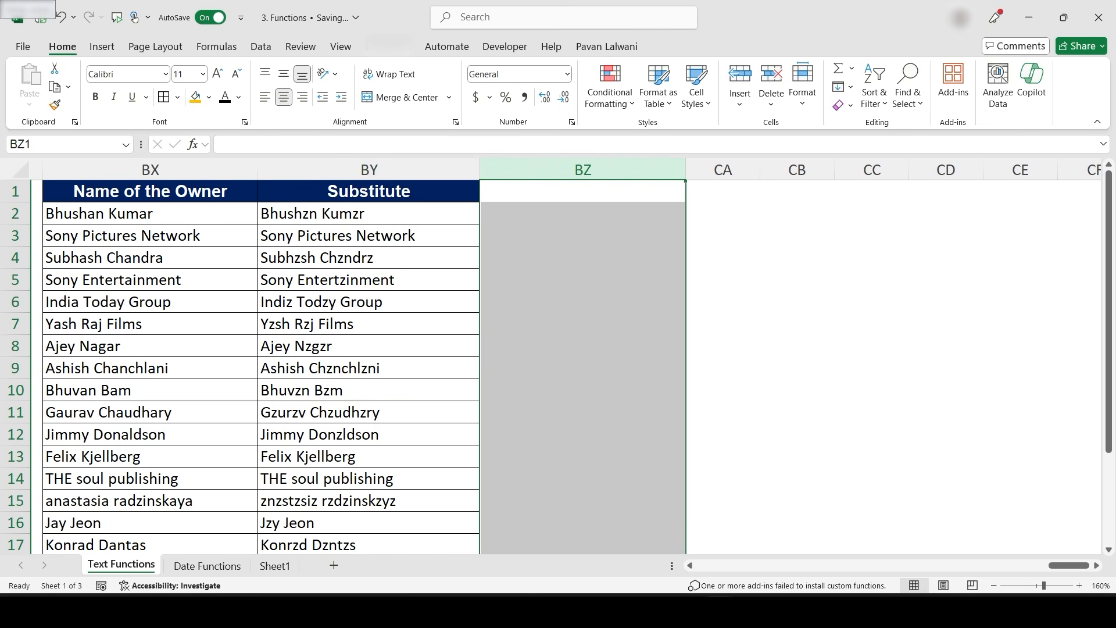
{"action": "left_click", "coordinate": [581, 213]}
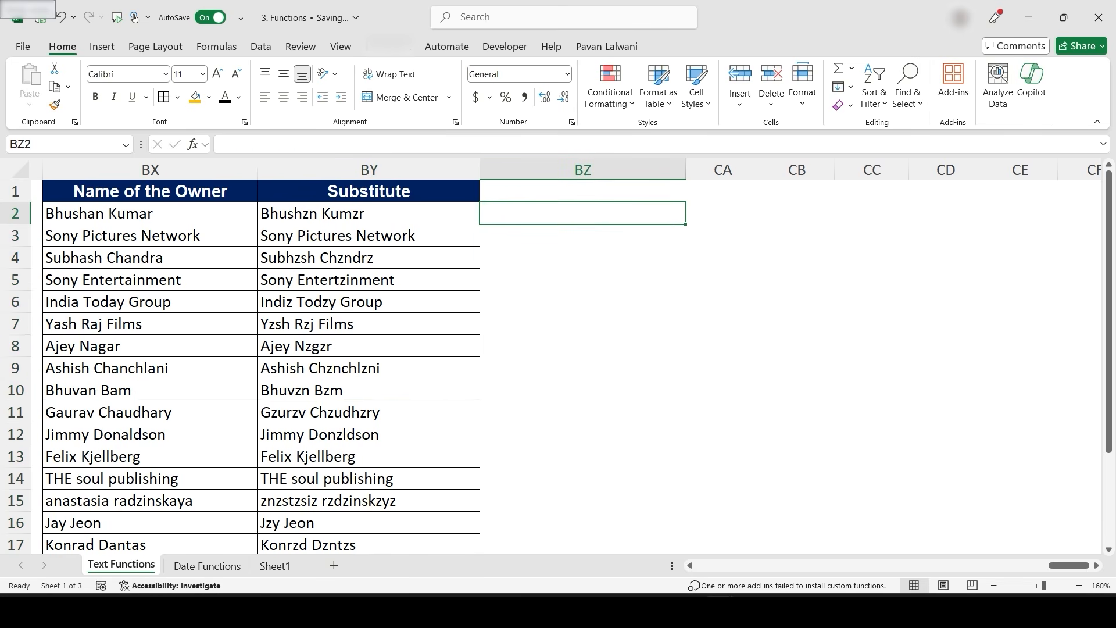
- Enter the header Replace in BZ1
{"action": "left_click", "coordinate": [583, 191]}
{"action": "type", "text": "="}
{"action": "key", "text": "BackSpace"}
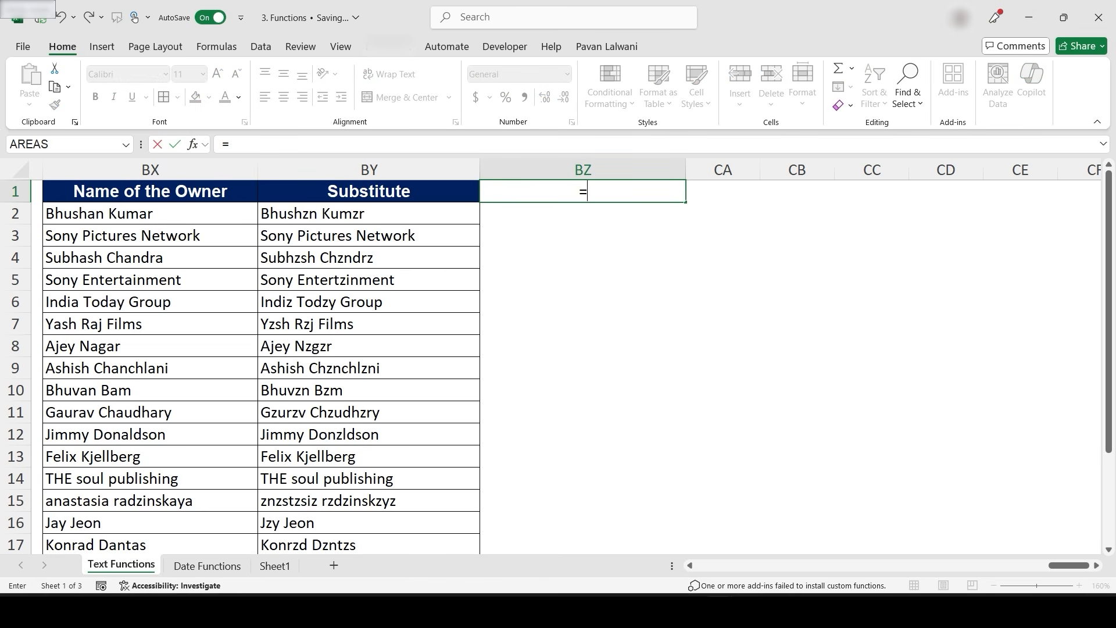
{"action": "type", "text": "Replace"}
{"action": "key", "text": "Return"}
- Enter =REPLACE(BX2,8,10,"z") in BZ2 to replace ten characters from position 8 with z
{"action": "type", "text": "=Replace"}
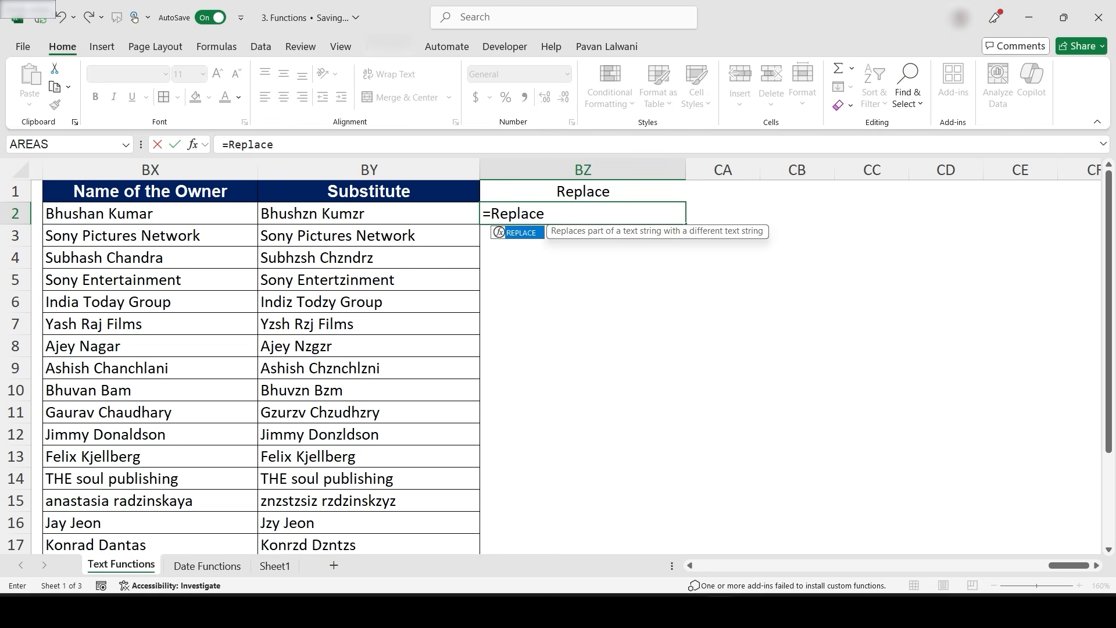
{"action": "key", "text": "Tab"}
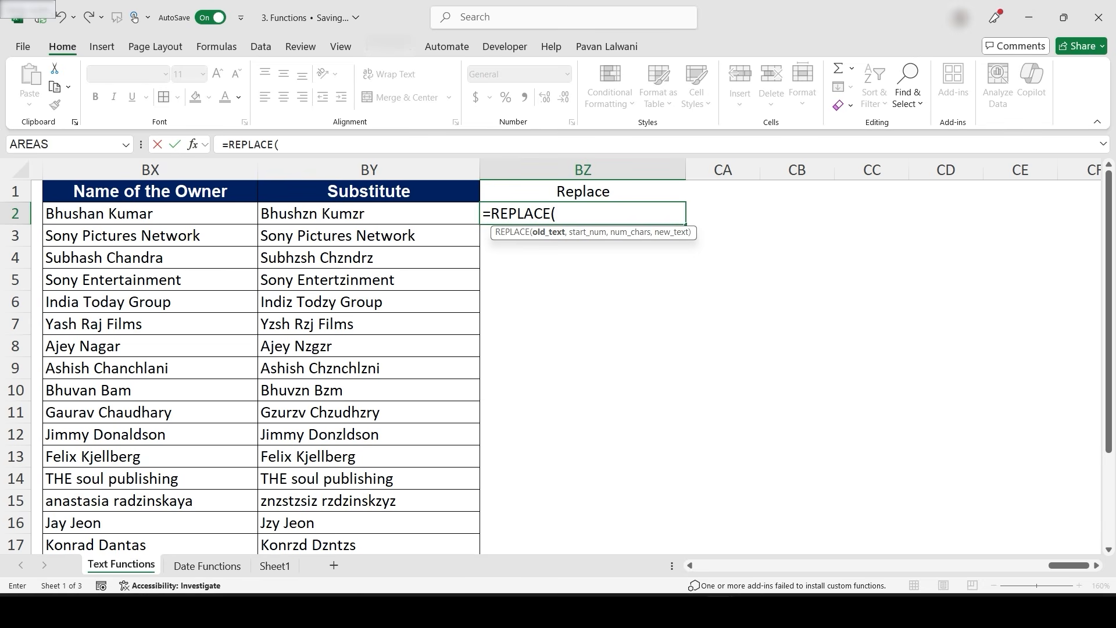
{"action": "key", "text": "Left"}
{"action": "key", "text": "Left"}
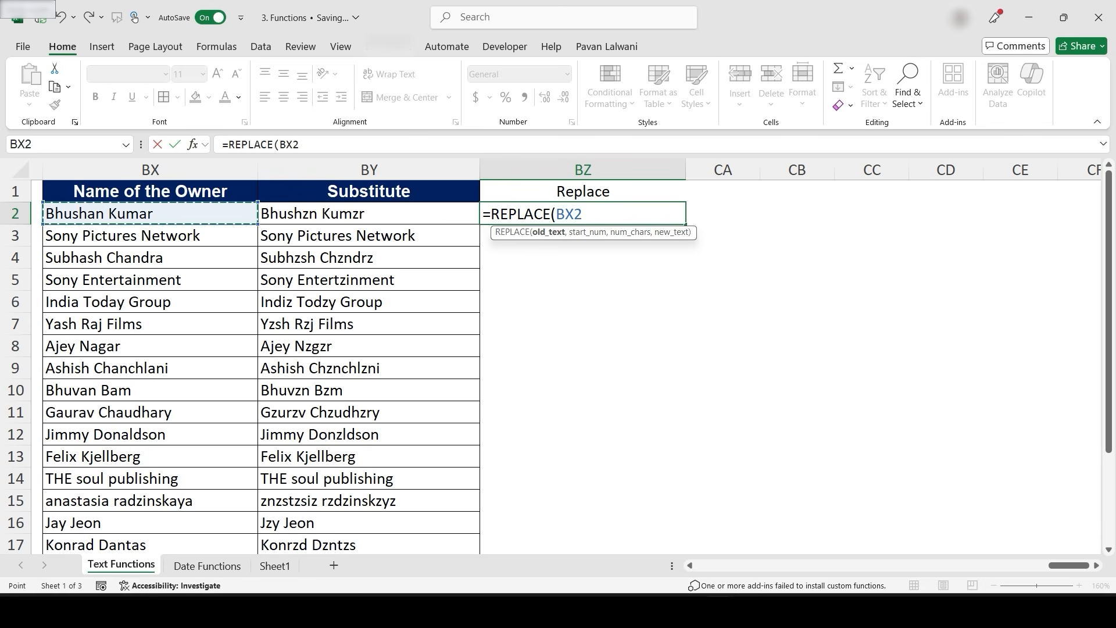
{"action": "type", "text": ","}
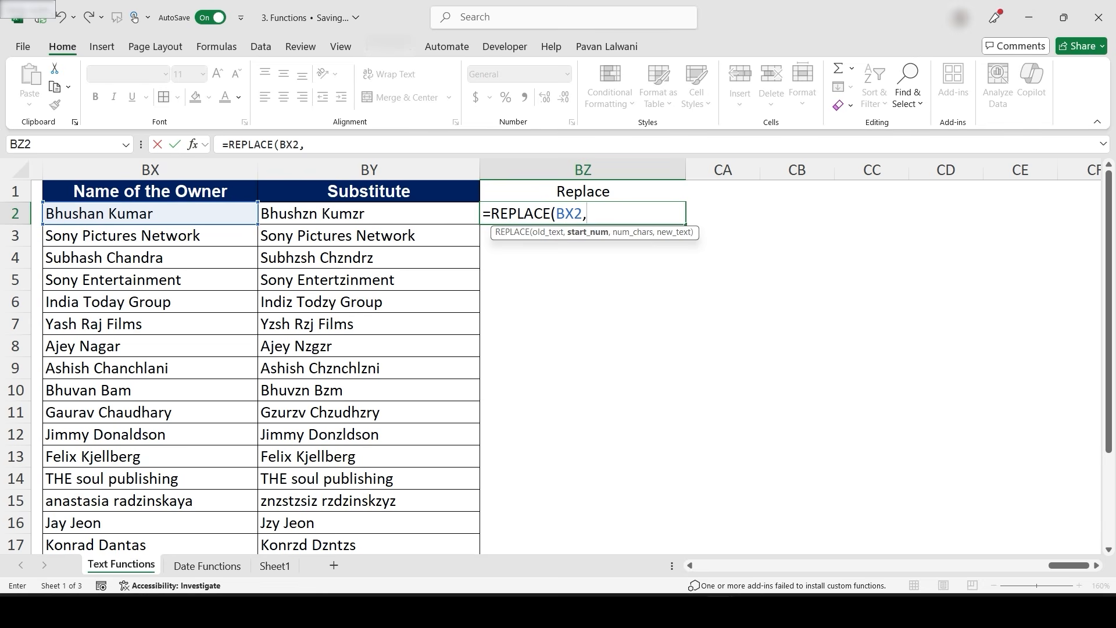
{"action": "type", "text": "5"}
{"action": "key", "text": "BackSpace"}
{"action": "type", "text": "8,"}
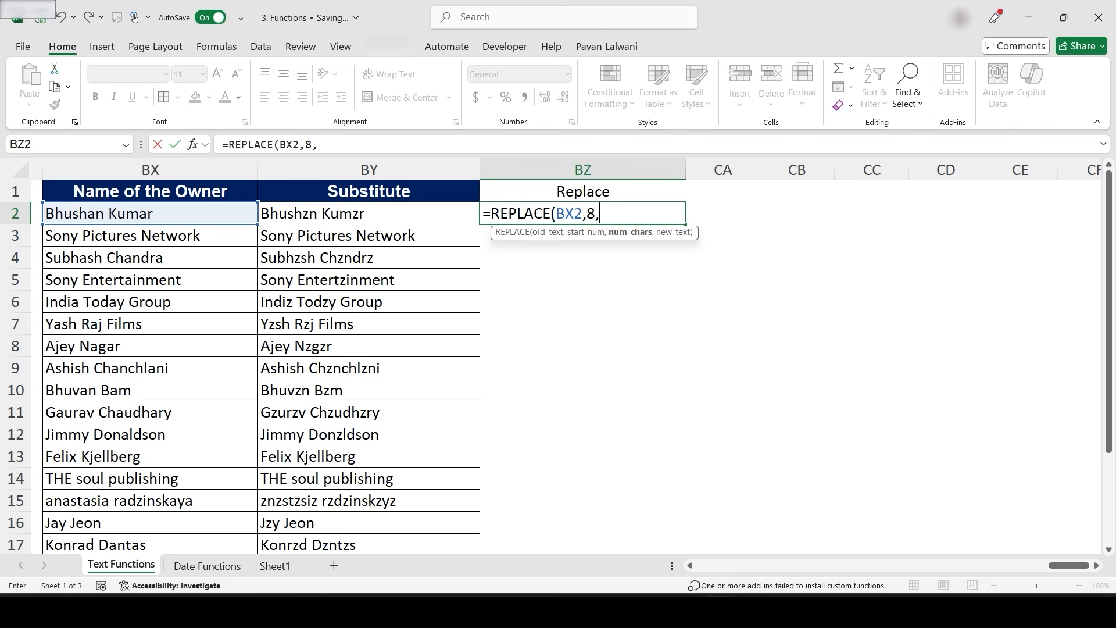
{"action": "type", "text": "10"}
{"action": "type", "text": ",\"z\""}
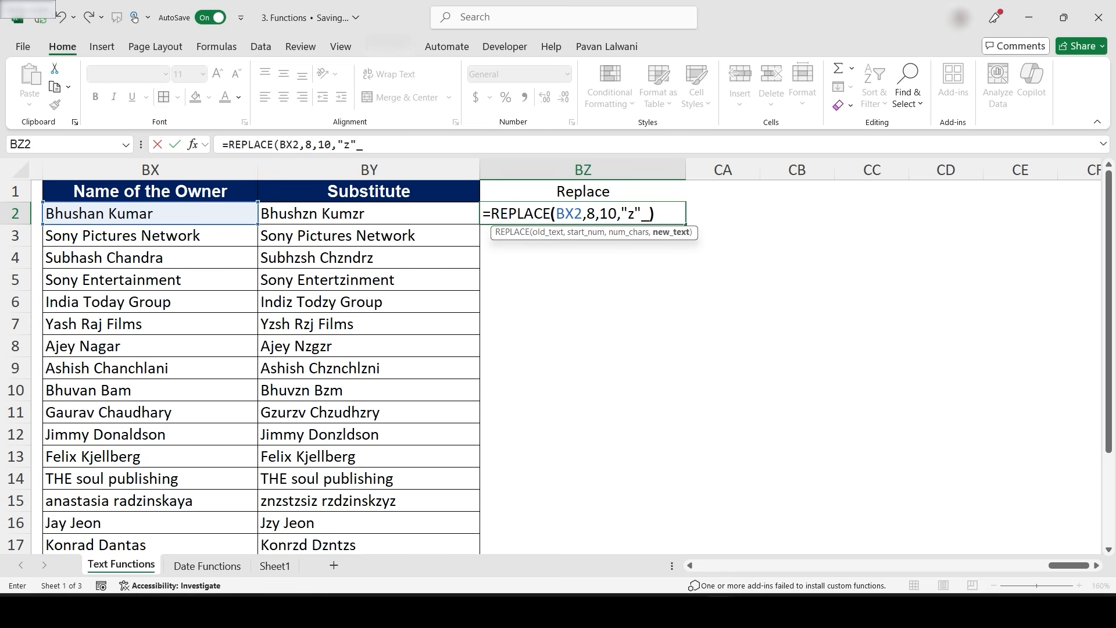
{"action": "type", "text": ")"}
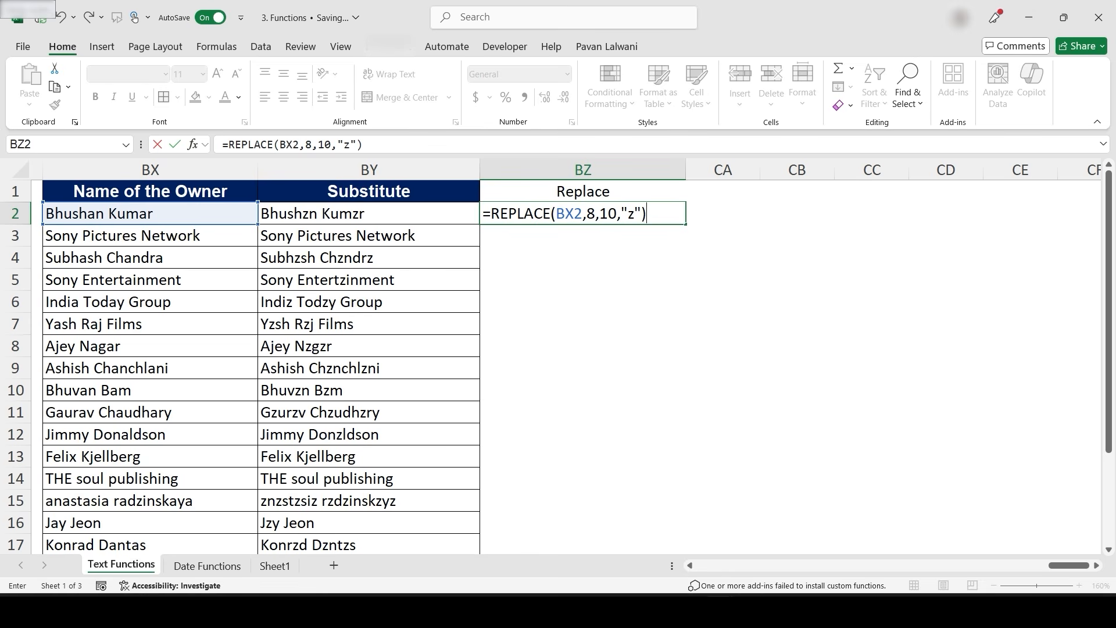
{"action": "key", "text": "Return"}
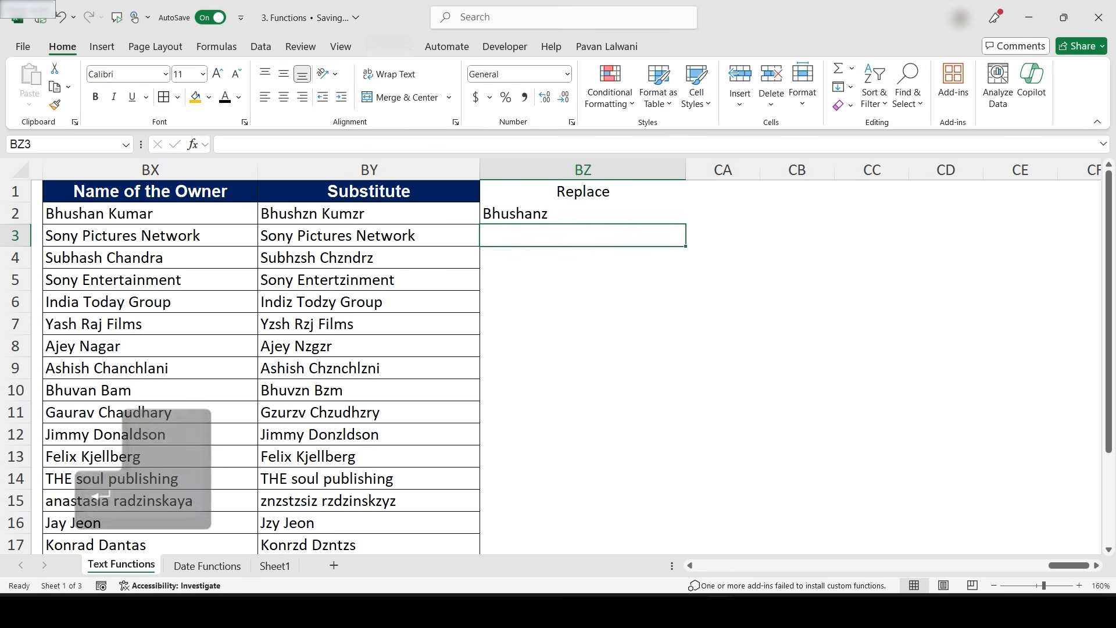
- Fill the REPLACE formula down column BZ to row 16
{"action": "key", "text": "Up"}
{"action": "left_click_drag", "start_coordinate": [686, 225], "coordinate": [686, 533]}
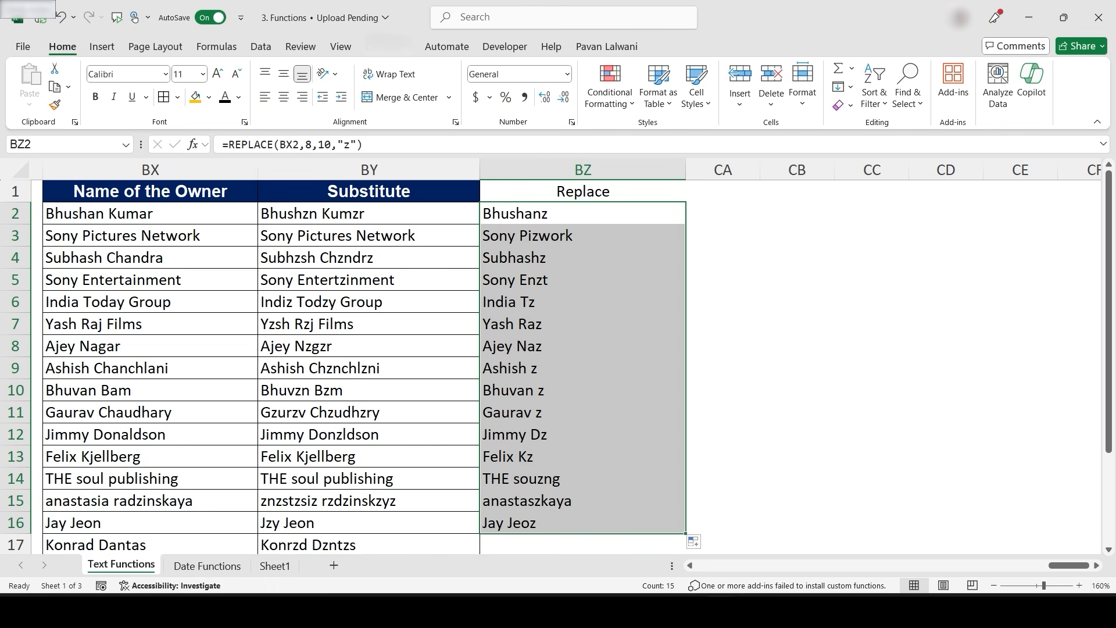
- Change the REPLACE formula's number of characters to 20 in BZ2 and fill it down to row 16
{"action": "double_click", "coordinate": [583, 213]}
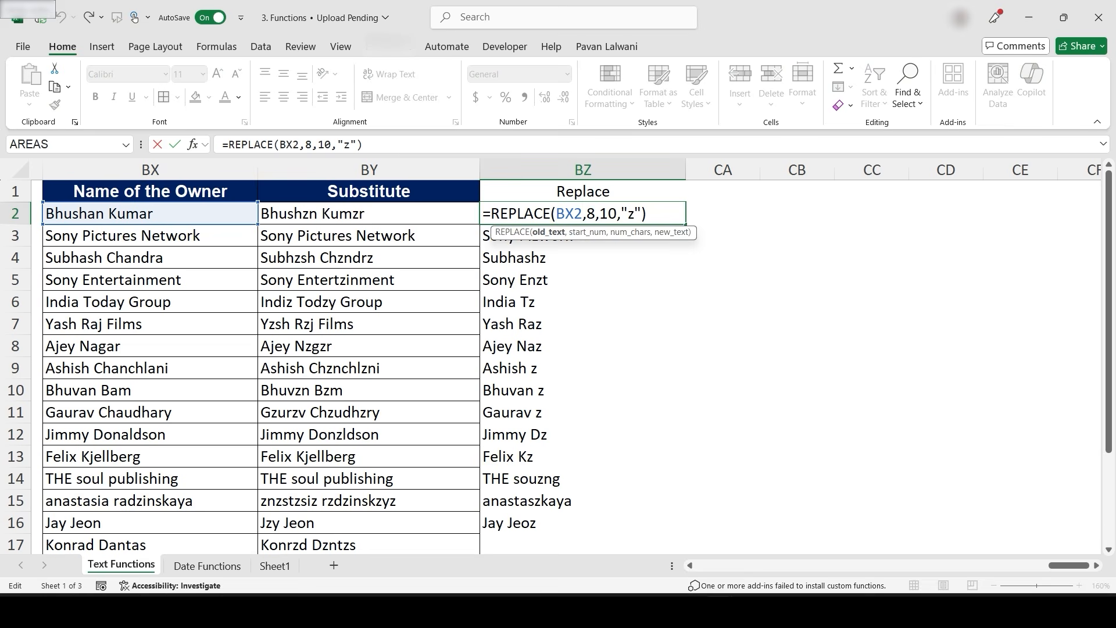
{"action": "double_click", "coordinate": [608, 214]}
{"action": "type", "text": "10"}
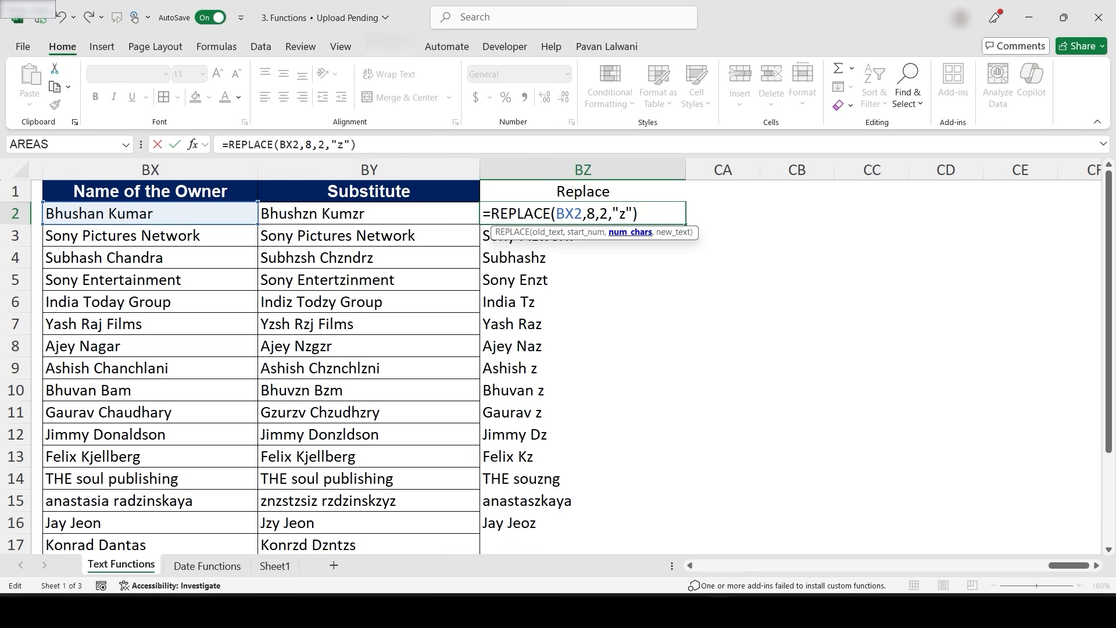
{"action": "key", "text": "Return"}
{"action": "key", "text": "Up"}
{"action": "left_click_drag", "start_coordinate": [686, 224], "coordinate": [685, 524]}
- Change the REPLACE formula's new text to "zzzzz" in BZ2 and fill it down to row 16
{"action": "double_click", "coordinate": [599, 213]}
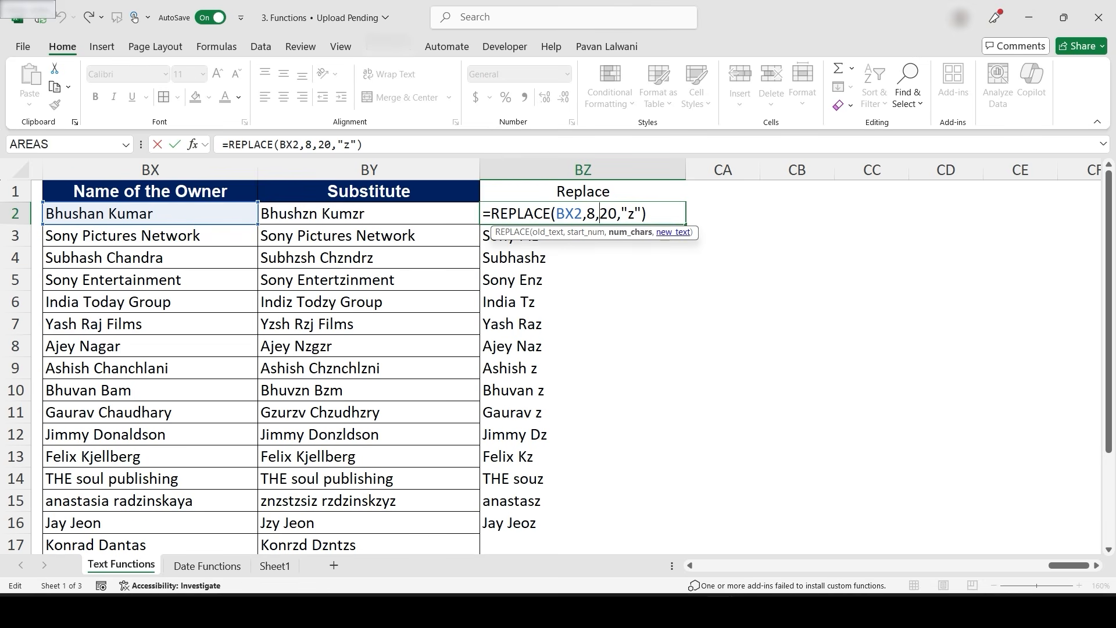
{"action": "key", "text": "Right"}
{"action": "key", "text": "Right"}
{"action": "key", "text": "Right"}
{"action": "type", "text": "zzzz"}
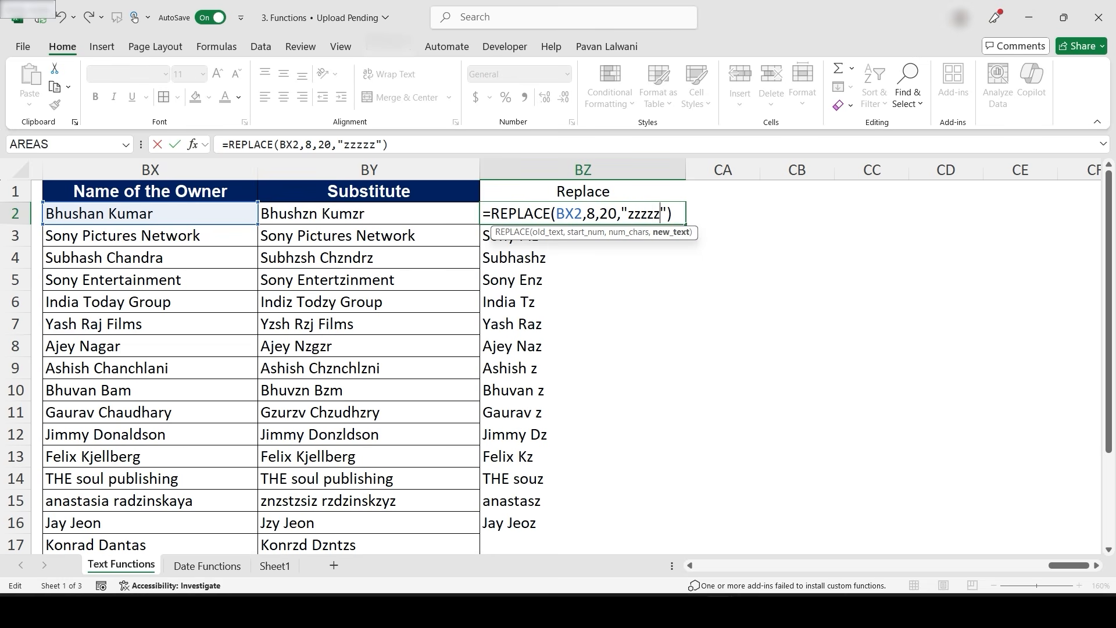
{"action": "key", "text": "Return"}
{"action": "left_click", "coordinate": [583, 213]}
{"action": "left_click_drag", "start_coordinate": [686, 224], "coordinate": [685, 526]}
{"action": "left_click", "coordinate": [583, 257]}
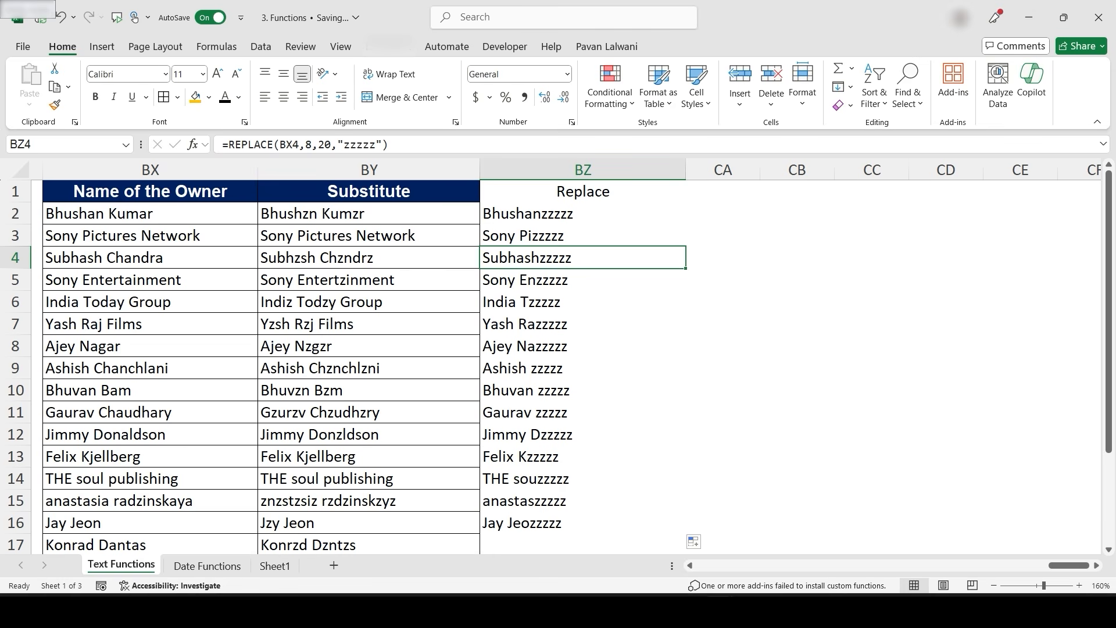
- Review the LEFT and FIND first-name formula in BO2 beside the Last Name column
{"action": "left_click_drag", "start_coordinate": [1068, 565], "coordinate": [1026, 565]}
{"action": "left_click", "coordinate": [779, 213]}
{"action": "left_click", "coordinate": [604, 214]}
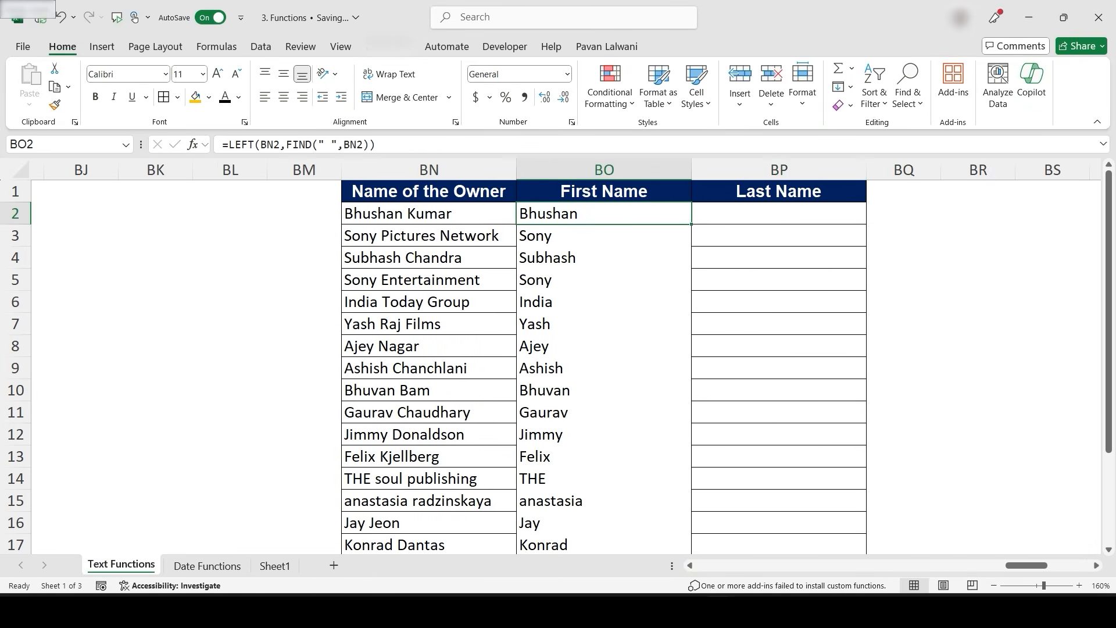
{"action": "double_click", "coordinate": [657, 214]}
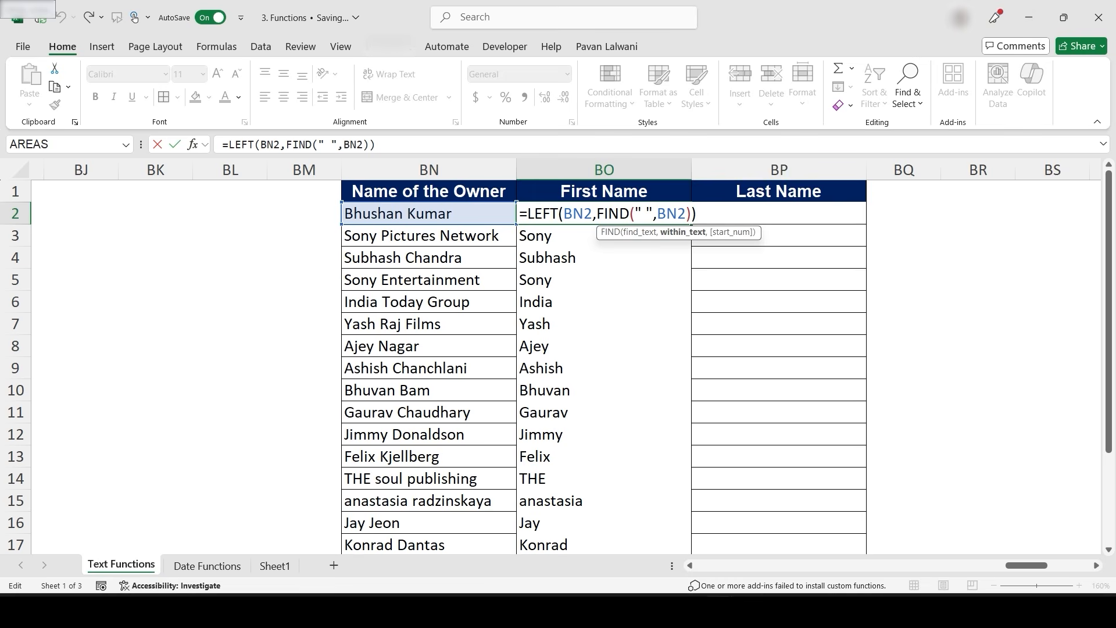
{"action": "key", "text": "Tab"}
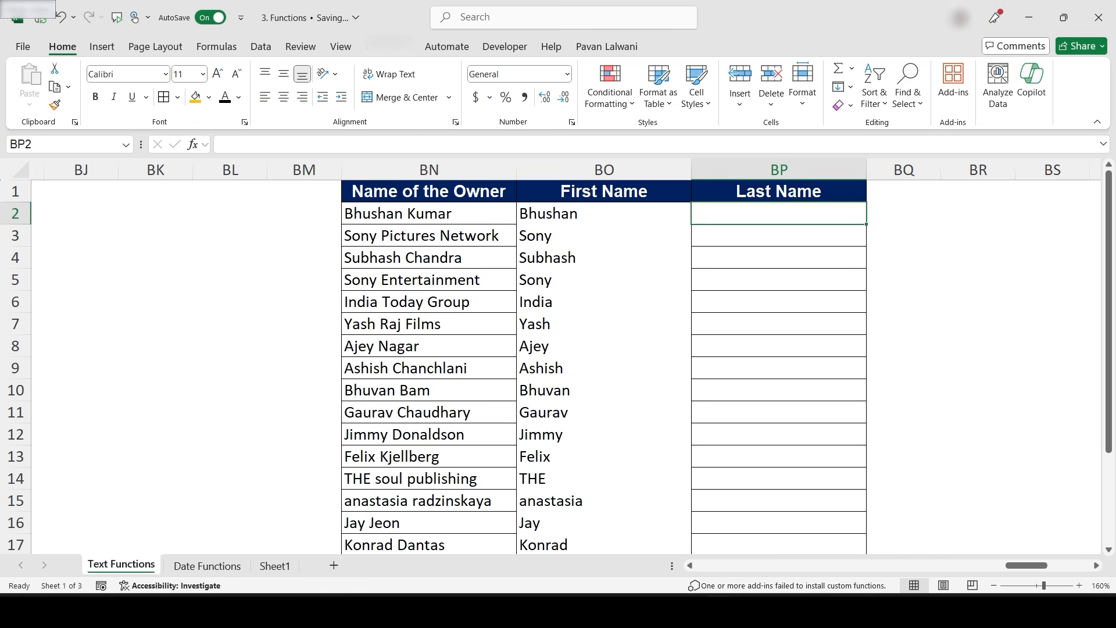
{"action": "type", "text": "=Replac"}
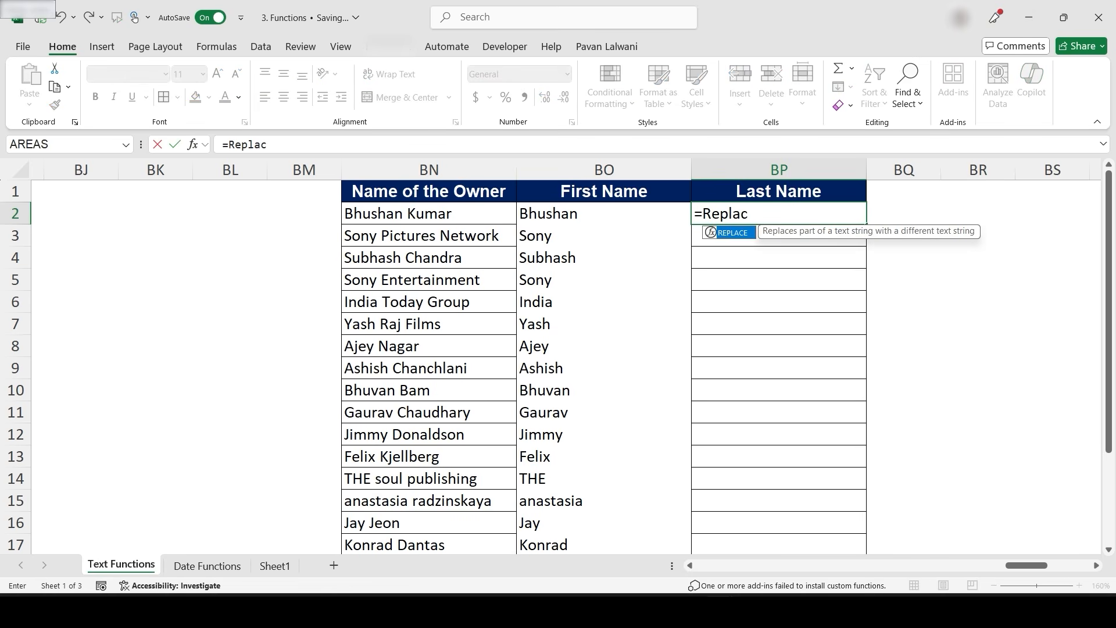
{"action": "key", "text": "Escape"}
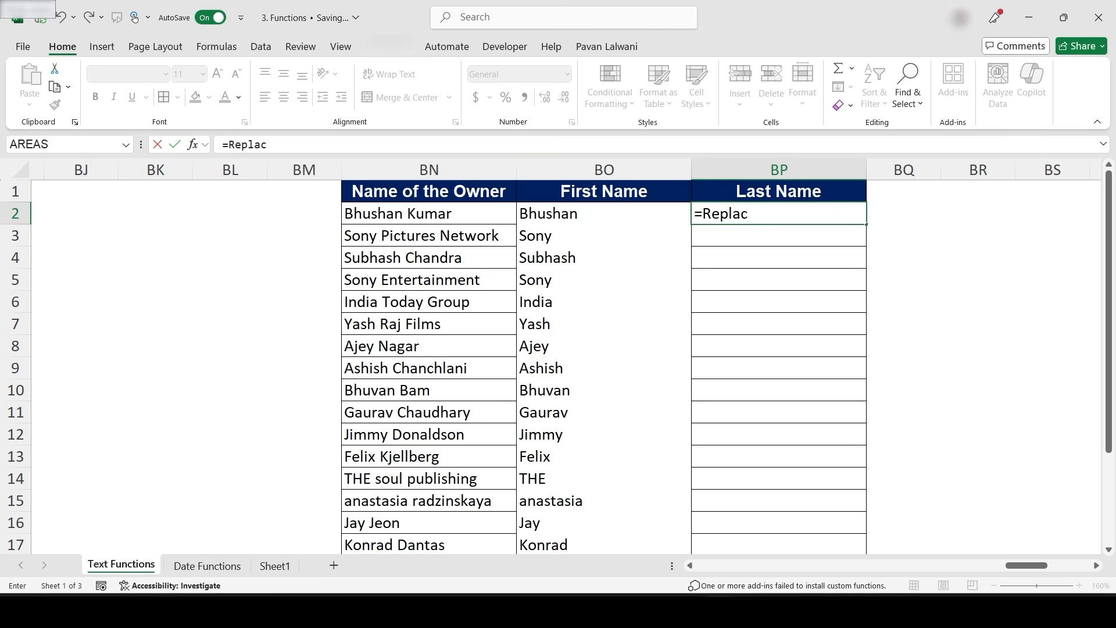
{"action": "scroll", "coordinate": [583, 357], "scroll_direction": "right", "scroll_amount": 3}
{"action": "key", "text": "Escape"}
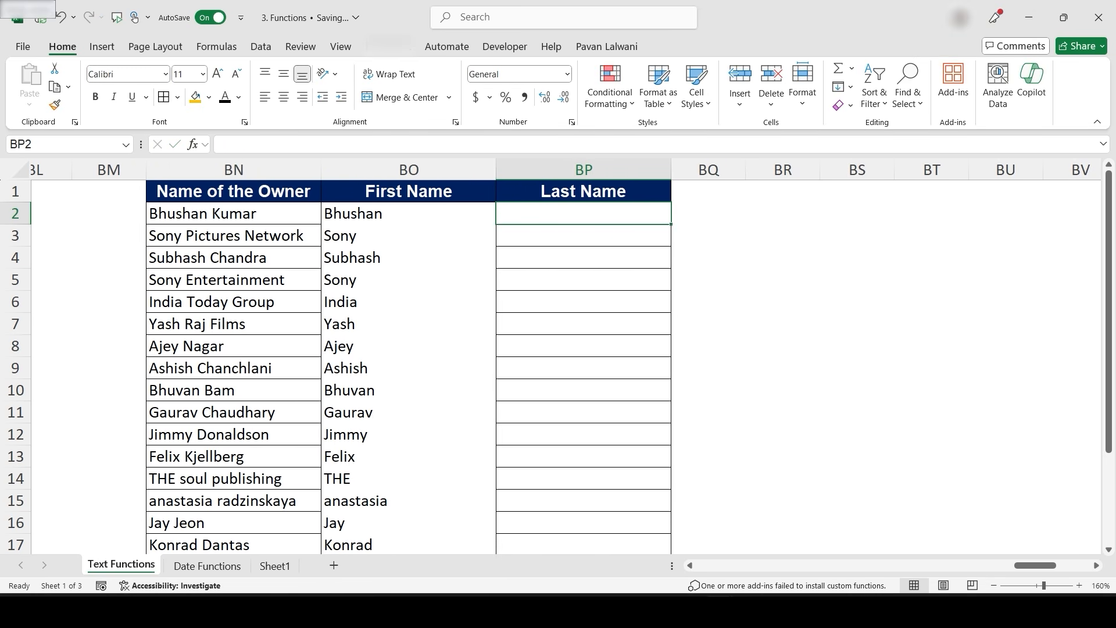
- Enter =REPLACE(BN2,1,FIND(" ",BN2)," ") in BP2 to extract the owner's last name
{"action": "scroll", "coordinate": [545, 361], "scroll_direction": "left", "scroll_amount": 1}
{"action": "type", "text": "=R"}
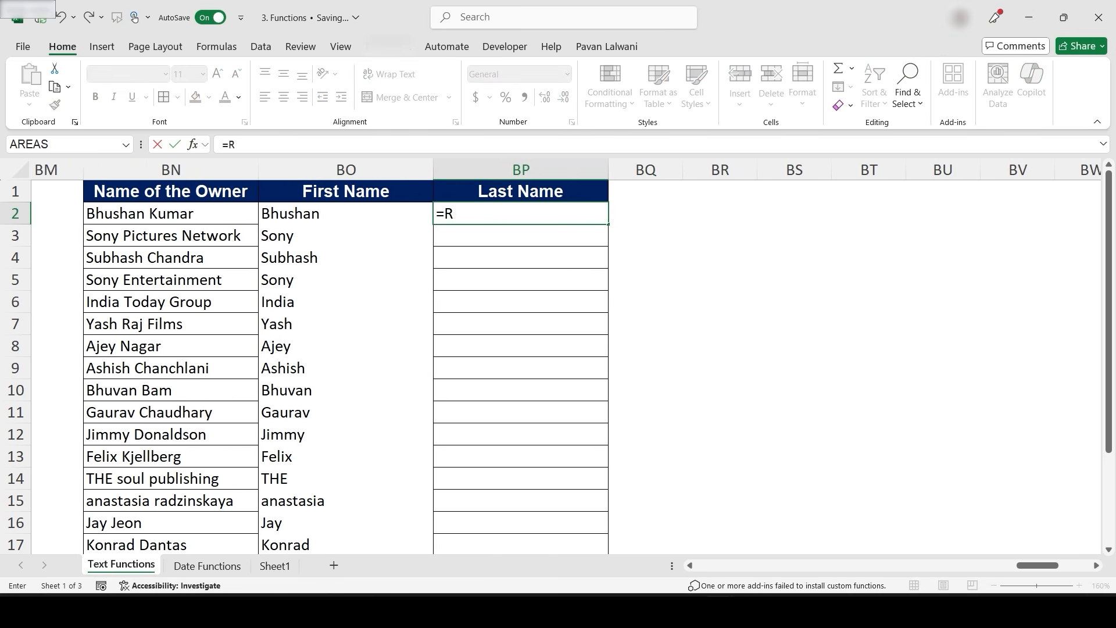
{"action": "type", "text": "eplace"}
{"action": "key", "text": "Tab"}
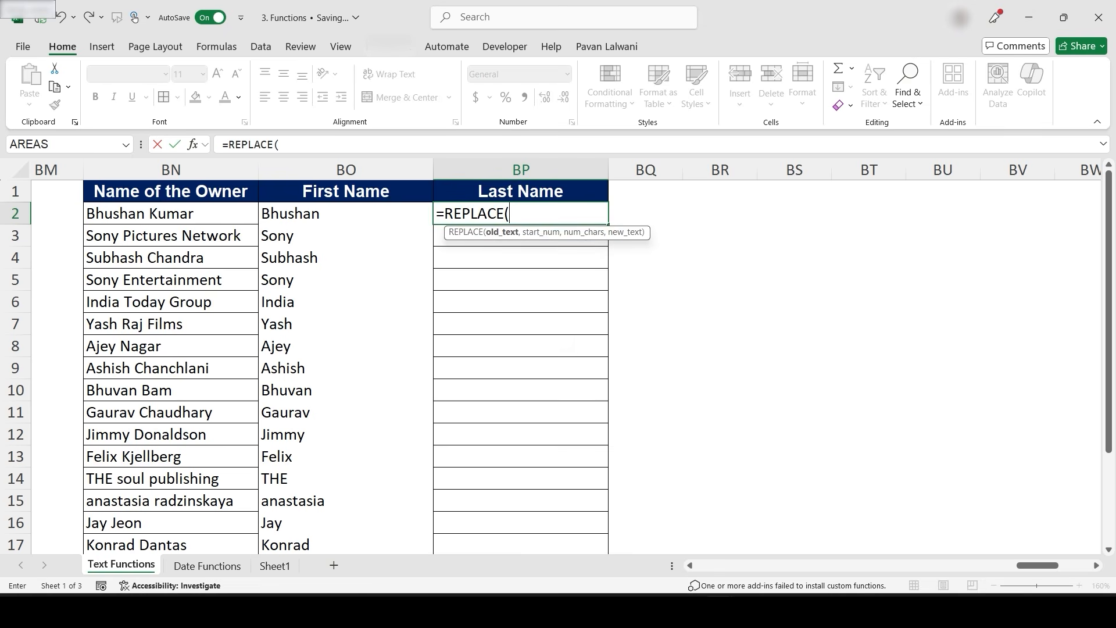
{"action": "left_click", "coordinate": [171, 214]}
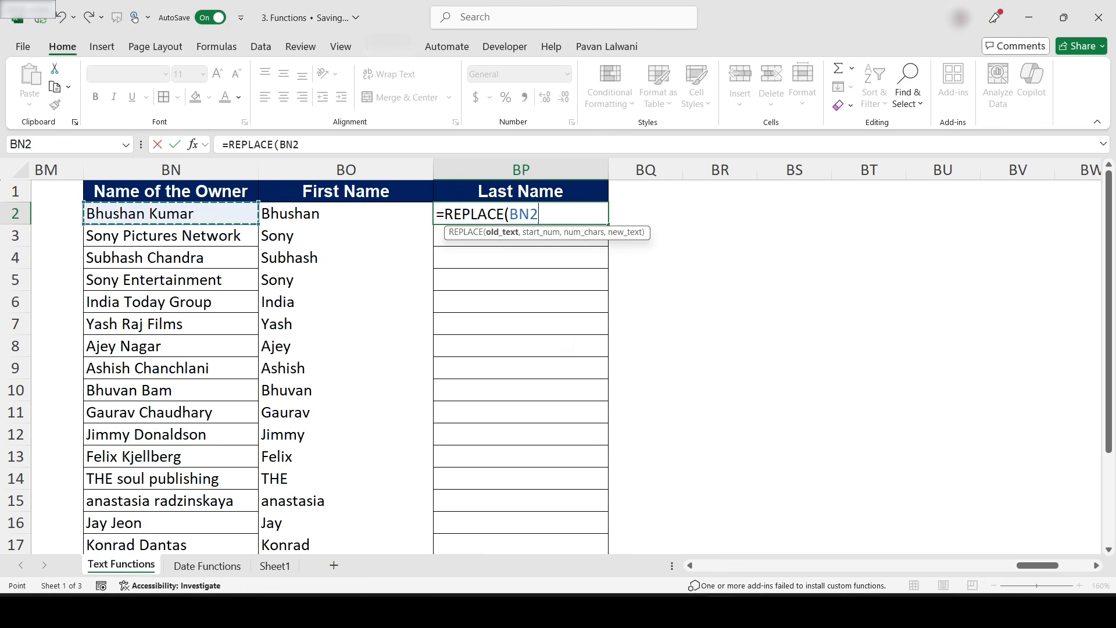
{"action": "type", "text": ",1,"}
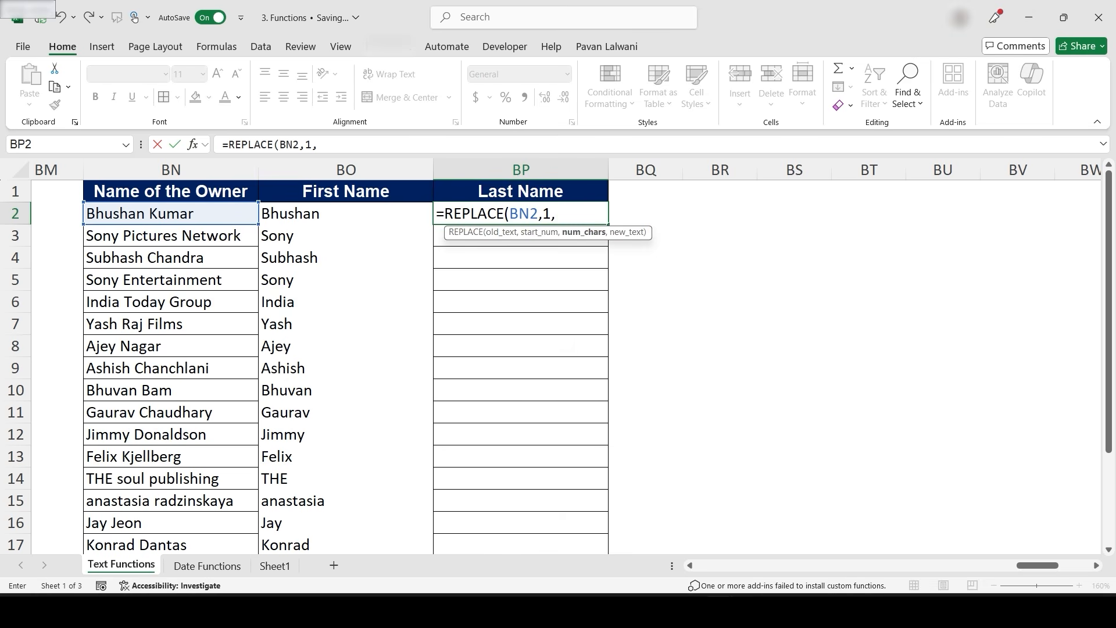
{"action": "type", "text": "Find"}
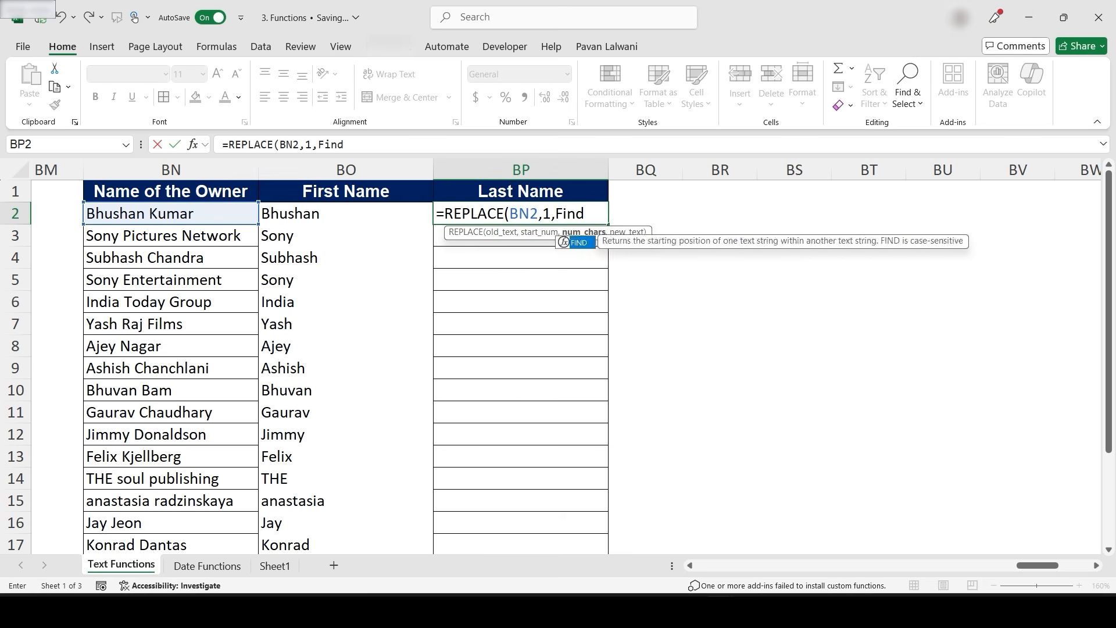
{"action": "key", "text": "Tab"}
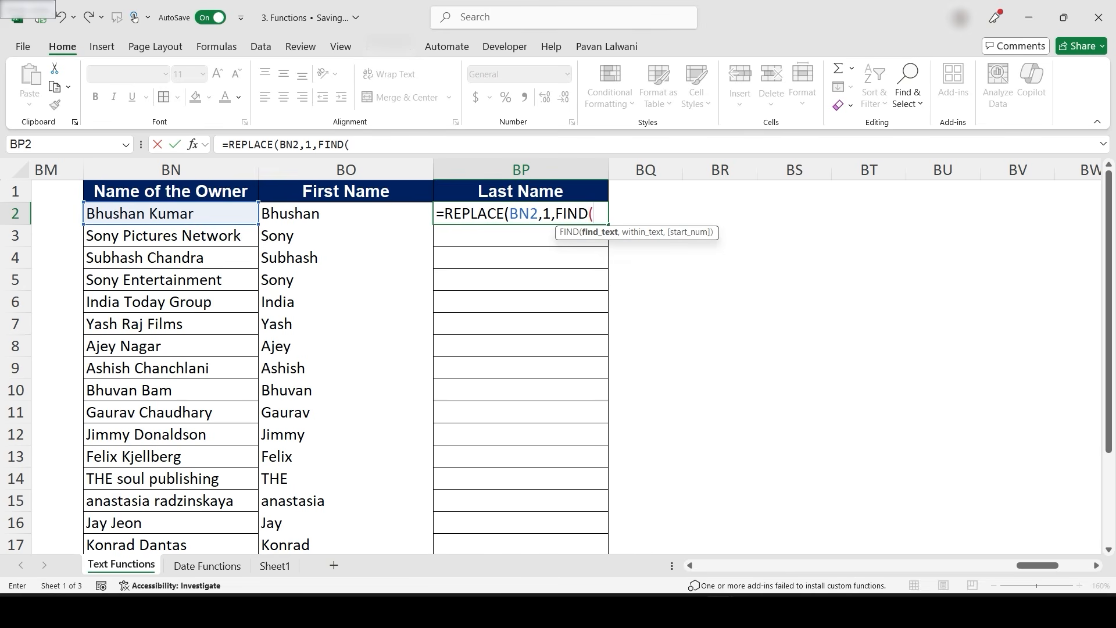
{"action": "type", "text": "\","}
{"action": "key", "text": "Left"}
{"action": "key", "text": "Left"}
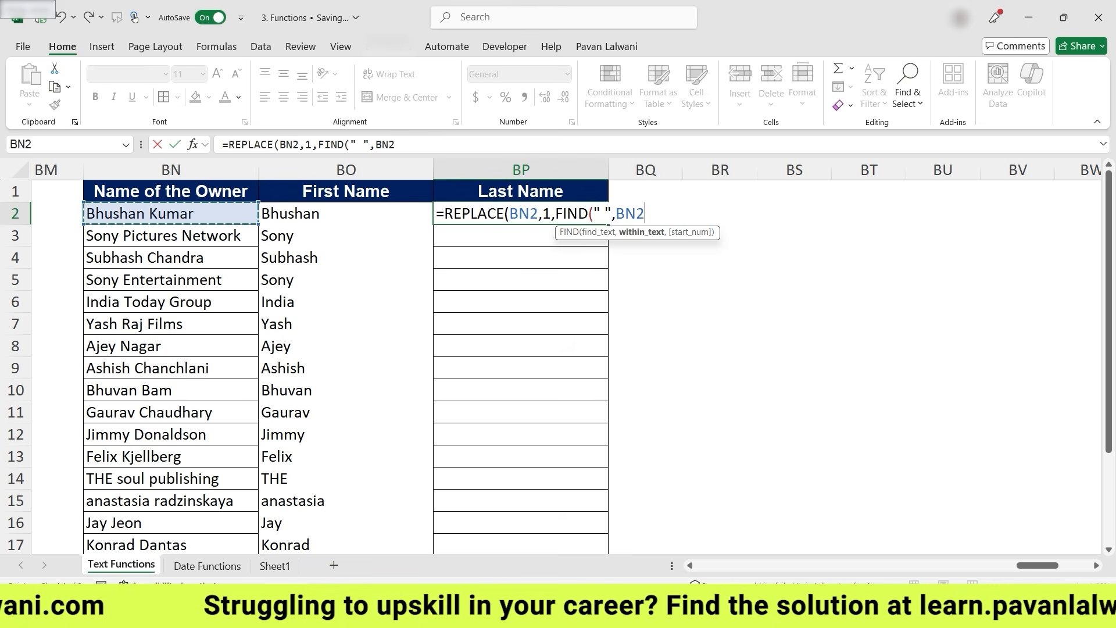
{"action": "type", "text": "),\" \""}
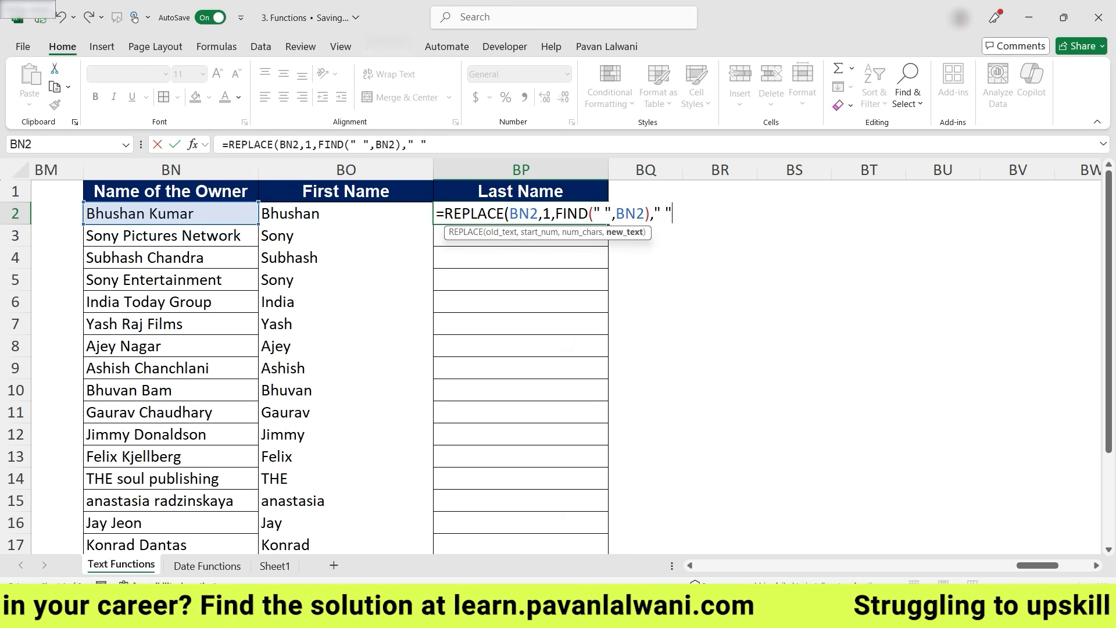
{"action": "type", "text": ")"}
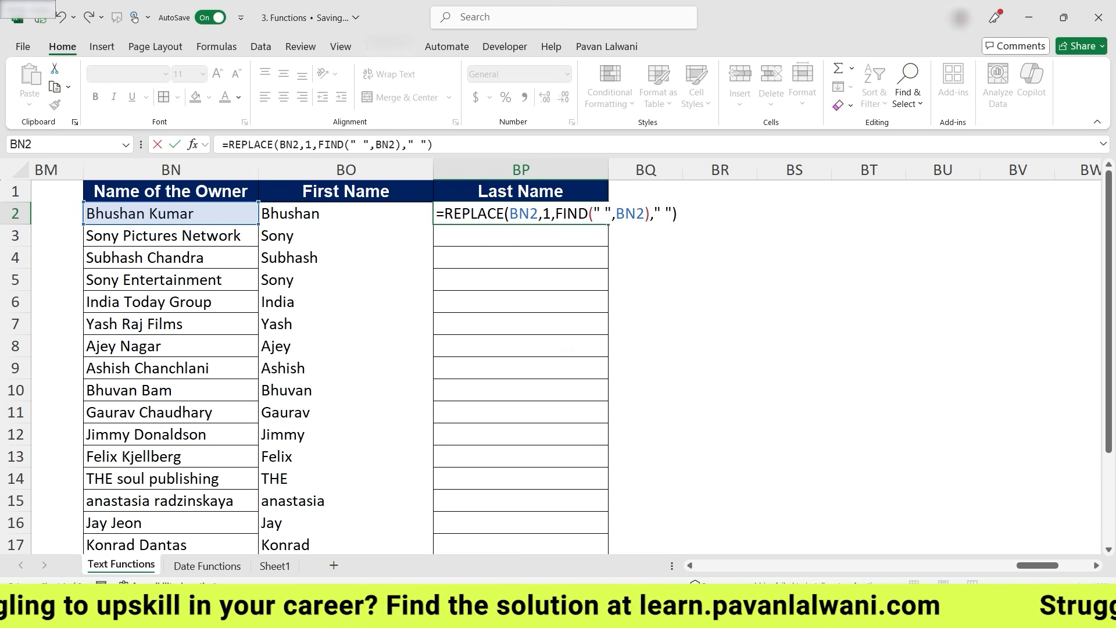
{"action": "key", "text": "Return"}
- Fill the last-name REPLACE formula down column BP to row 17 and check it in BP3
{"action": "key", "text": "Up"}
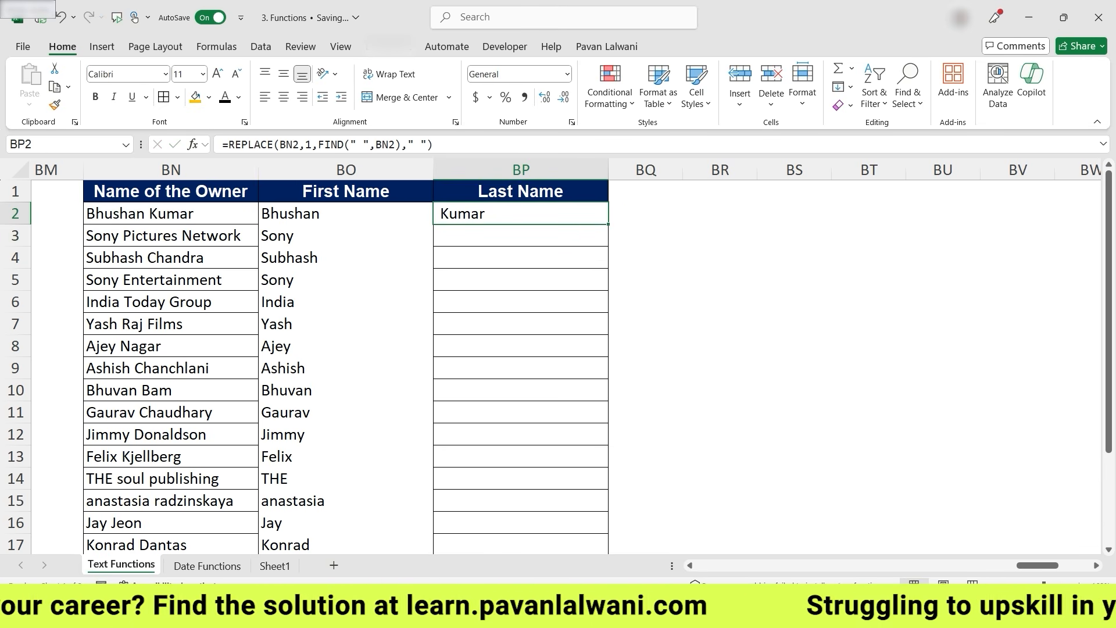
{"action": "key", "text": "shift+Down"}
{"action": "key", "text": "shift+Down"}
{"action": "key", "text": "shift+Down"}
{"action": "key", "text": "shift+Down"}
{"action": "key", "text": "shift+Down"}
{"action": "key", "text": "shift+Down"}
{"action": "key", "text": "shift+Down"}
{"action": "key", "text": "shift+Down"}
{"action": "key", "text": "shift+Down"}
{"action": "key", "text": "shift+Down"}
{"action": "key", "text": "shift+Down"}
{"action": "key", "text": "shift+Down"}
{"action": "key", "text": "shift+Down"}
{"action": "key", "text": "shift+Down"}
{"action": "key", "text": "ctrl+d"}
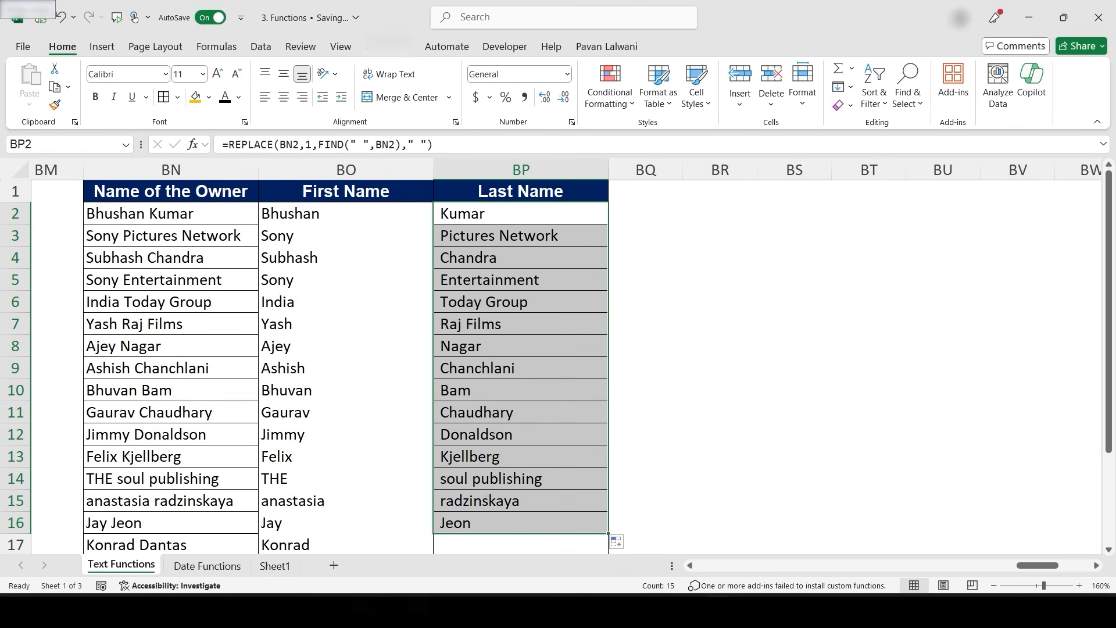
{"action": "left_click_drag", "start_coordinate": [608, 533], "coordinate": [608, 505]}
{"action": "scroll", "coordinate": [608, 505], "scroll_direction": "up", "scroll_amount": 2}
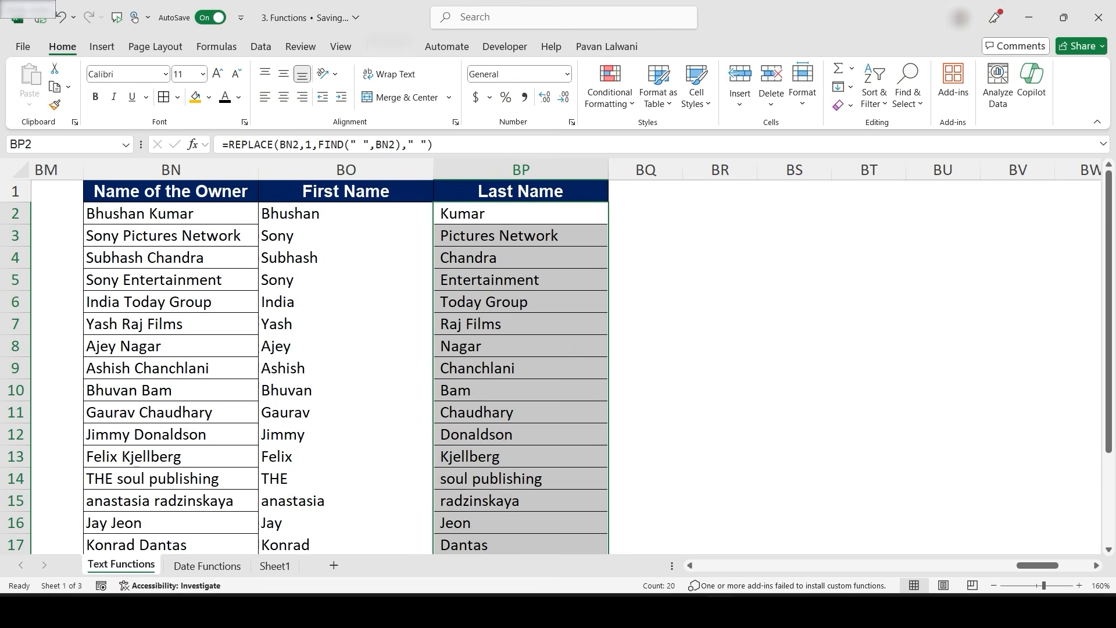
{"action": "left_click", "coordinate": [521, 236]}
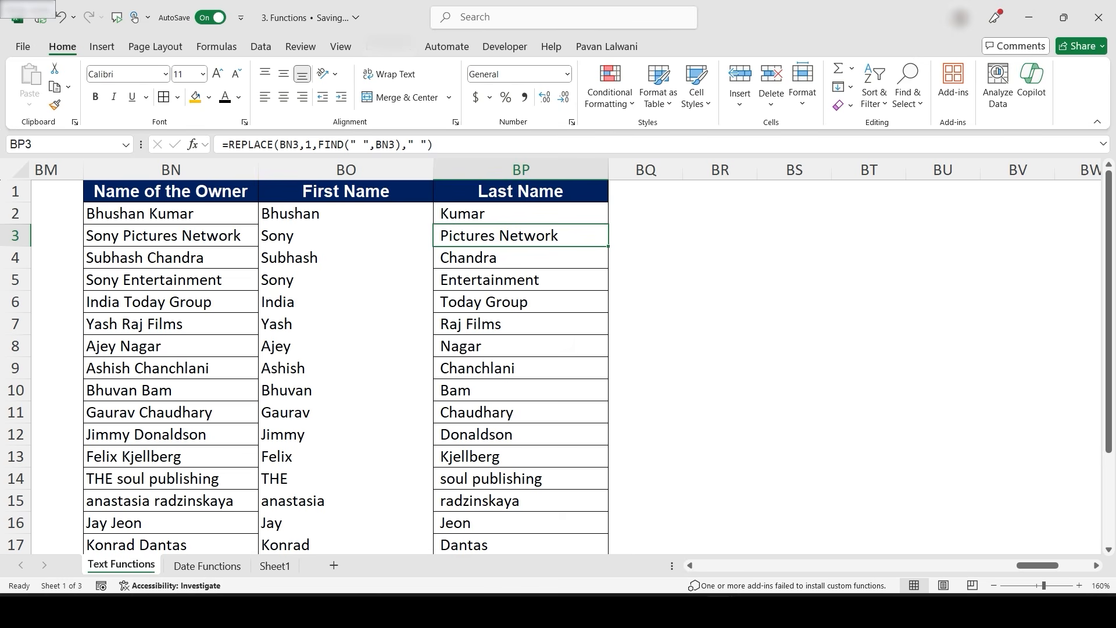
- Switch to the Date Functions sheet and bring its top rows into view
{"action": "scroll", "coordinate": [557, 357], "scroll_direction": "left", "scroll_amount": 8}
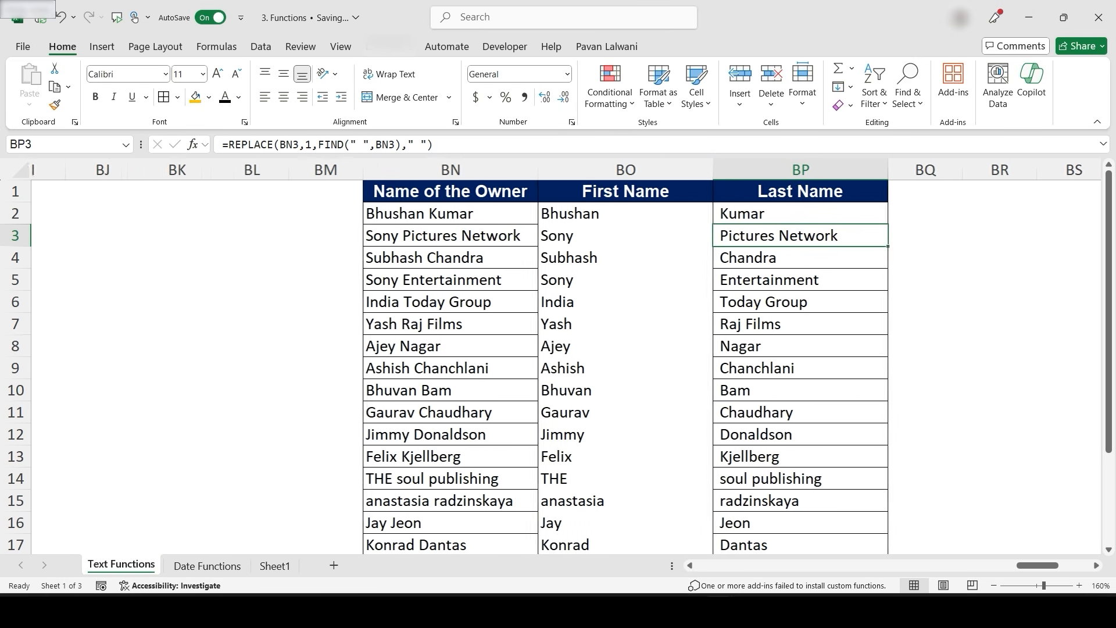
{"action": "scroll", "coordinate": [557, 356], "scroll_direction": "left", "scroll_amount": 2}
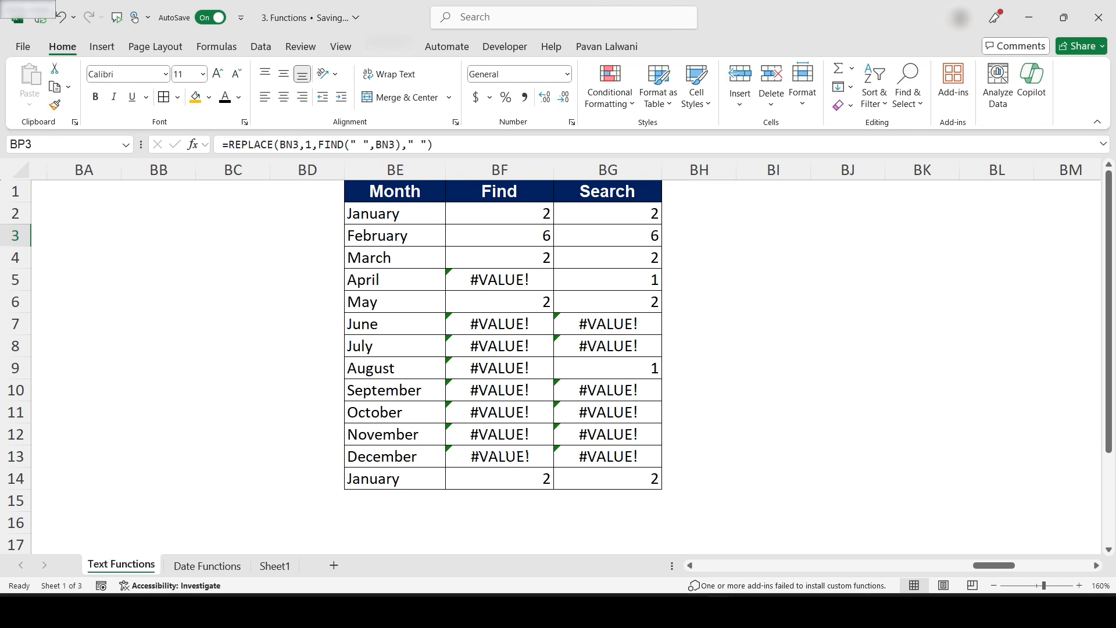
{"action": "scroll", "coordinate": [558, 335], "scroll_direction": "left", "scroll_amount": 4}
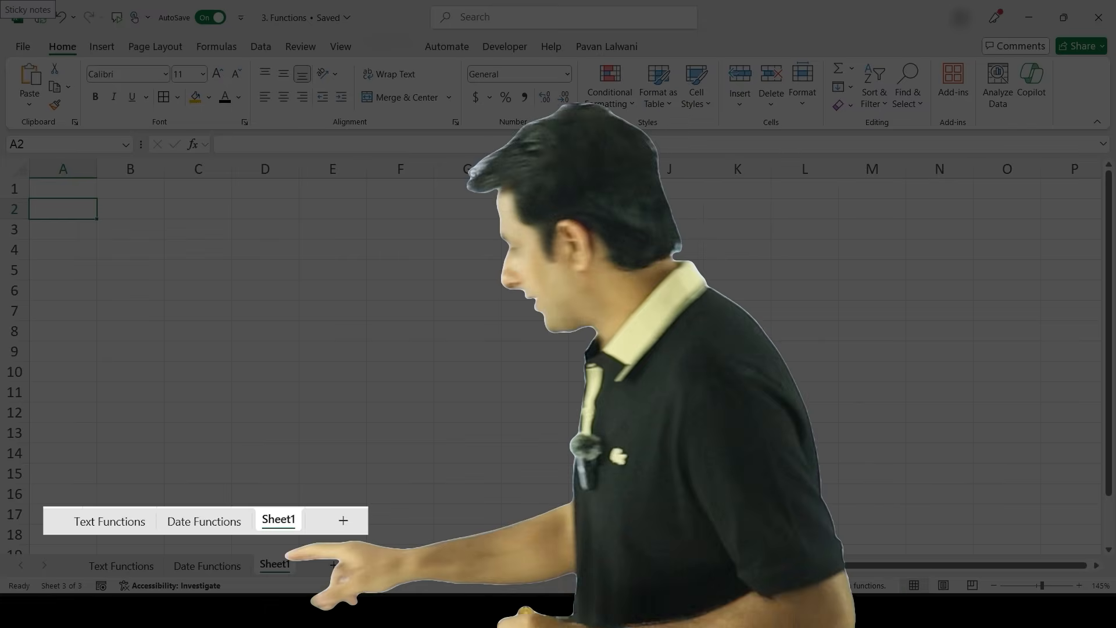
{"action": "left_click", "coordinate": [207, 566]}
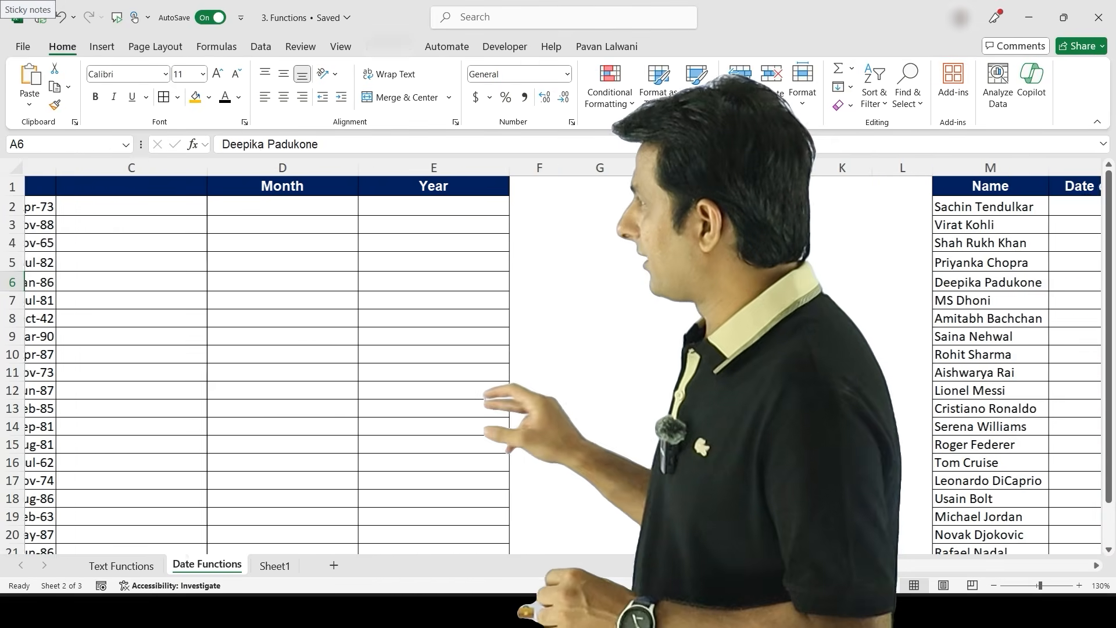
{"action": "scroll", "coordinate": [349, 349], "scroll_direction": "left", "scroll_amount": 2}
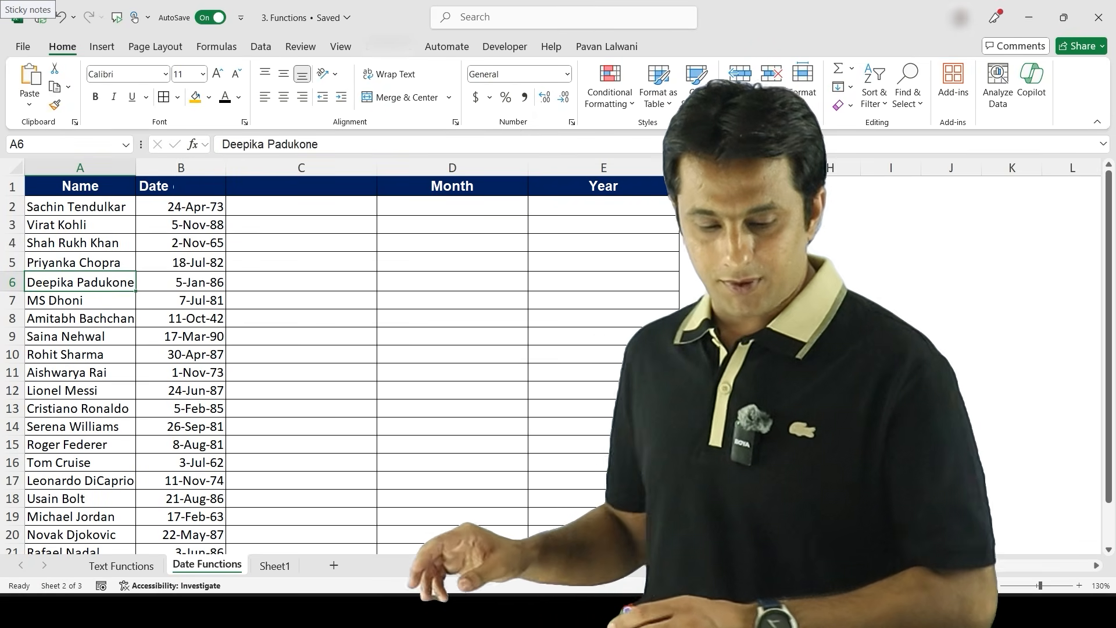
{"action": "scroll", "coordinate": [349, 349], "scroll_direction": "up", "scroll_amount": 2}
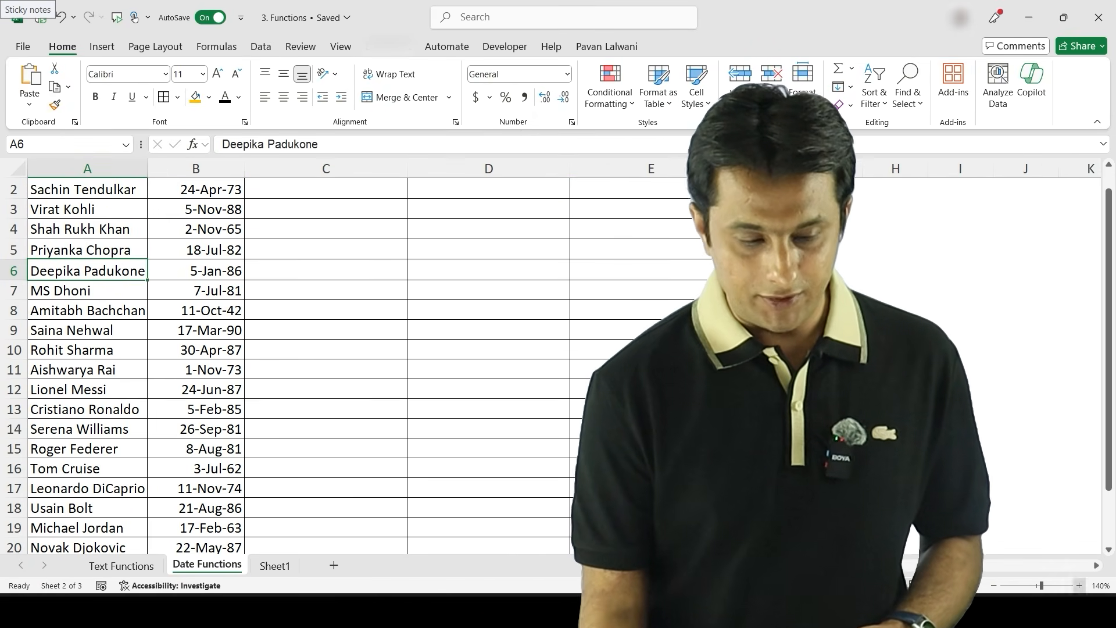
{"action": "scroll", "coordinate": [349, 349], "scroll_direction": "up", "scroll_amount": 1}
- Examine the names and dates of birth listed on the Date Functions sheet
{"action": "key", "text": "ctrl+c"}
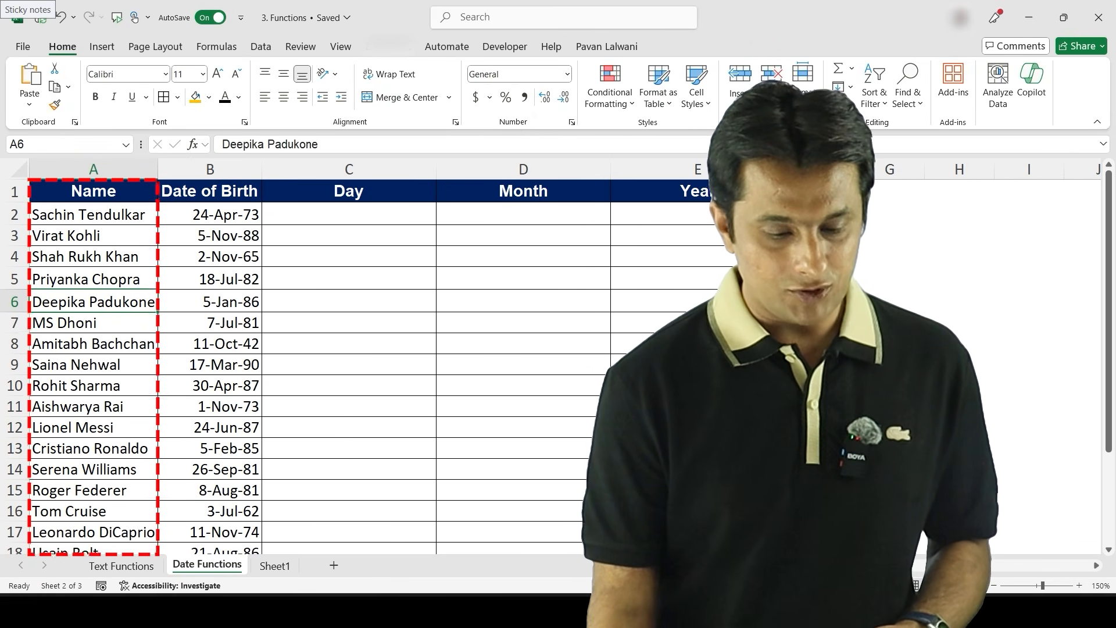
{"action": "left_click", "coordinate": [93, 257]}
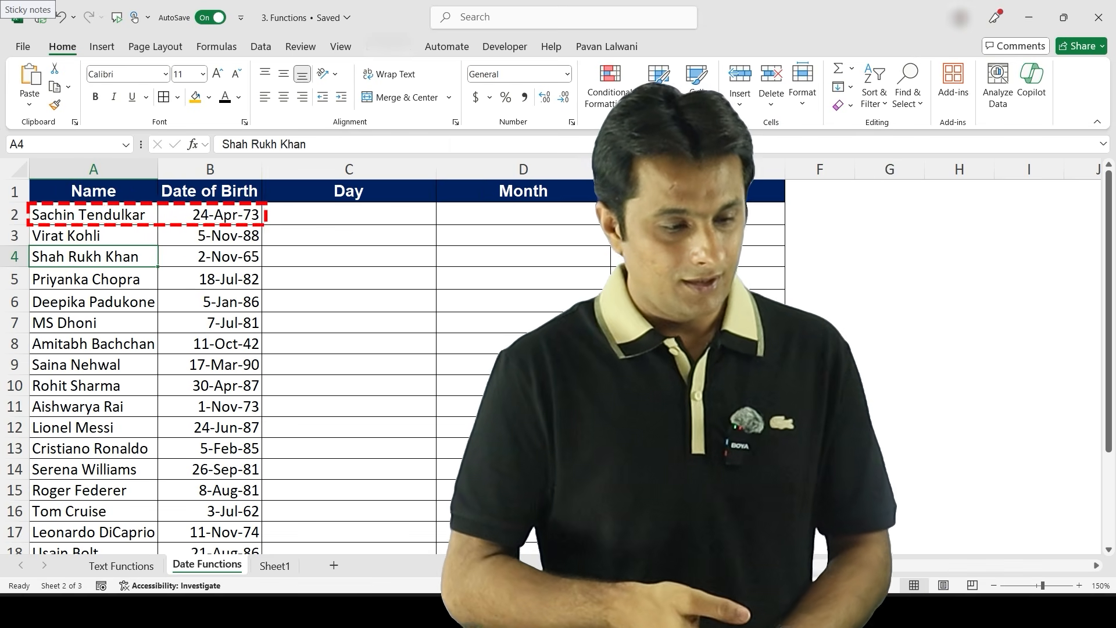
{"action": "key", "text": "Down"}
{"action": "key", "text": "Down"}
{"action": "key", "text": "Down"}
{"action": "key", "text": "Down"}
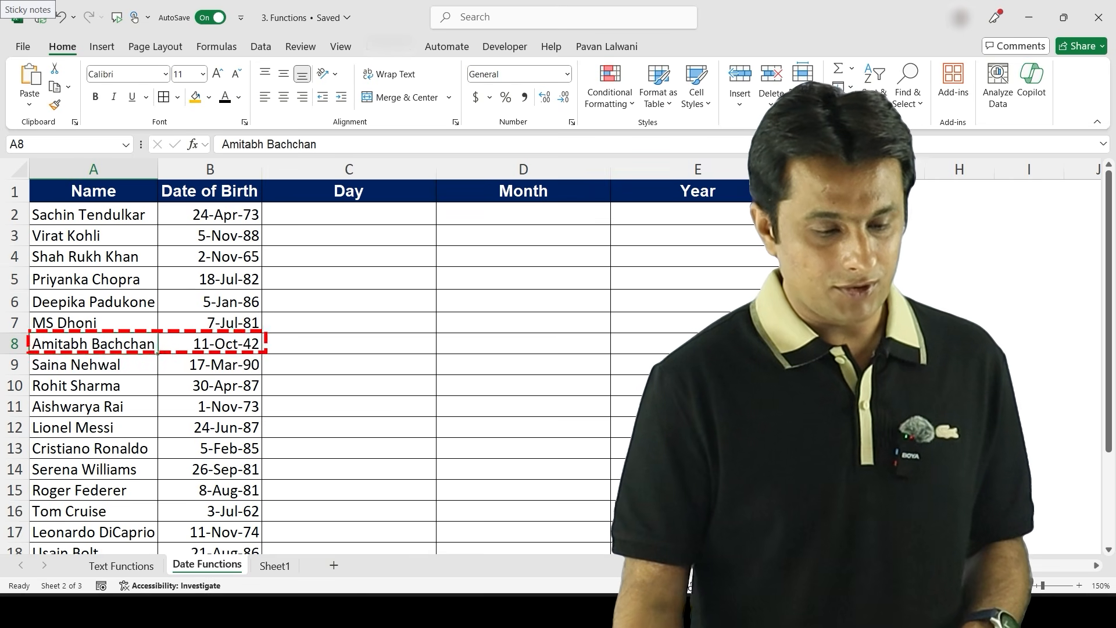
{"action": "key", "text": "Right"}
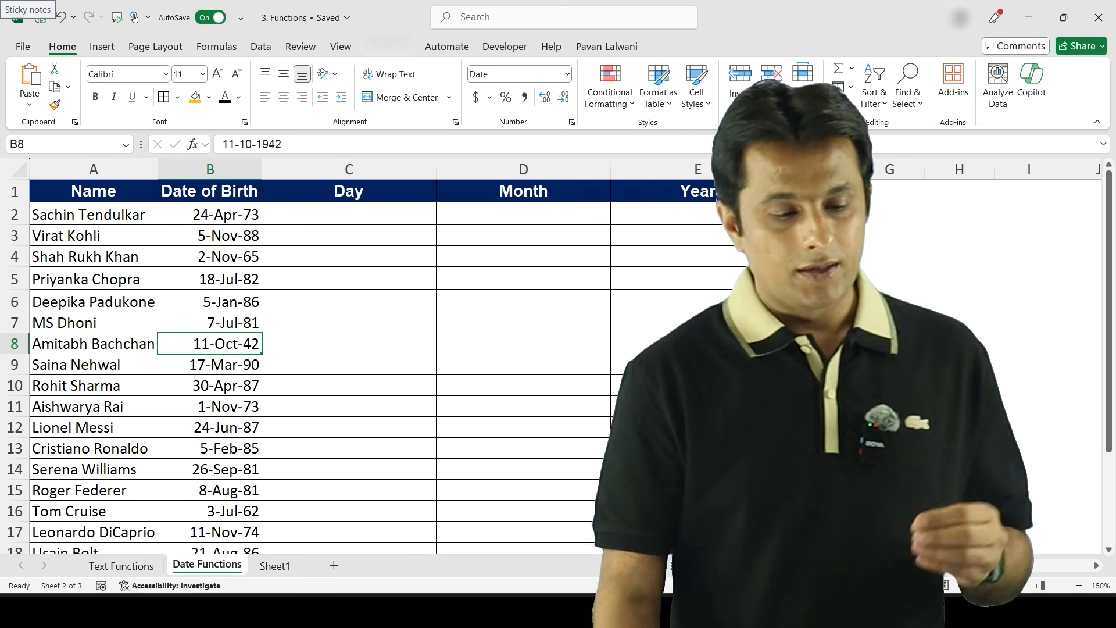
- Enter =DAY(B2) in C2 and fill it down the Day column
{"action": "left_click", "coordinate": [348, 214]}
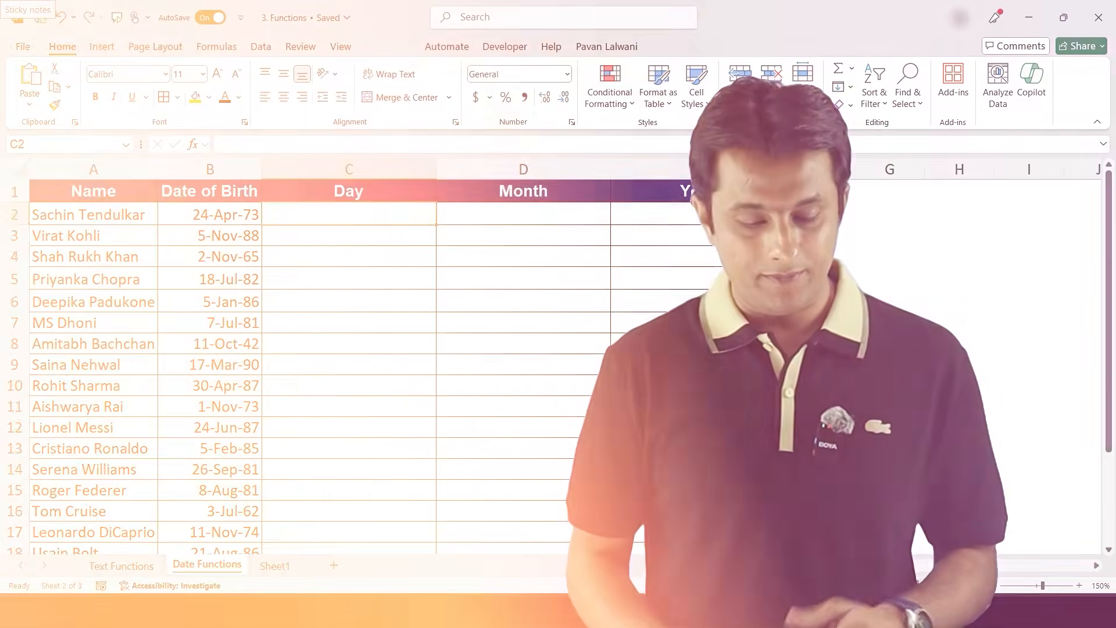
{"action": "type", "text": "=Day"}
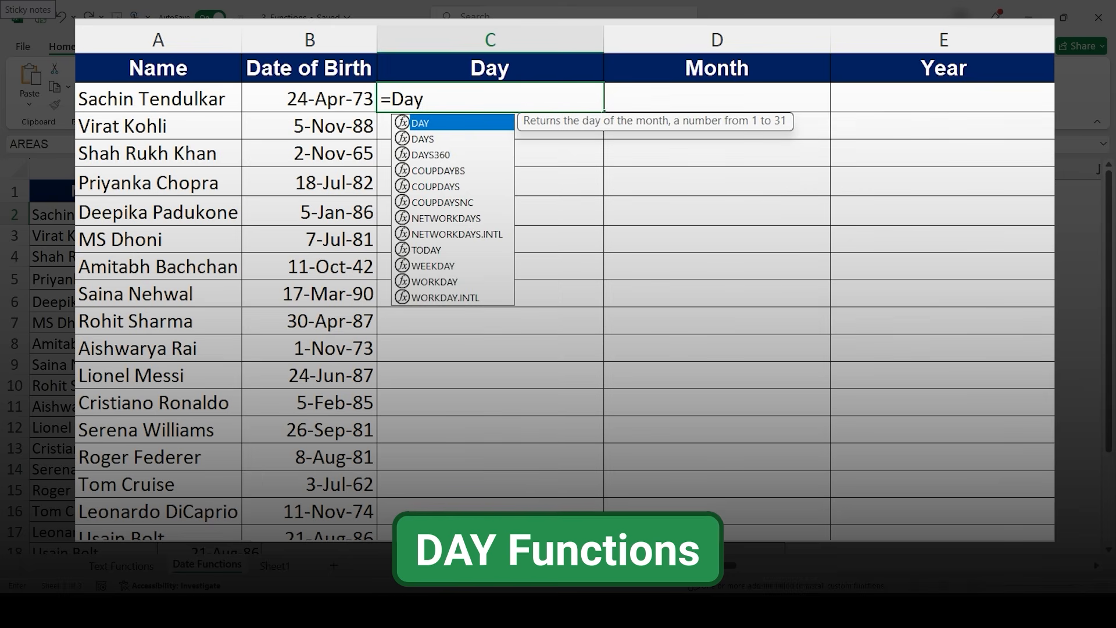
{"action": "key", "text": "Tab"}
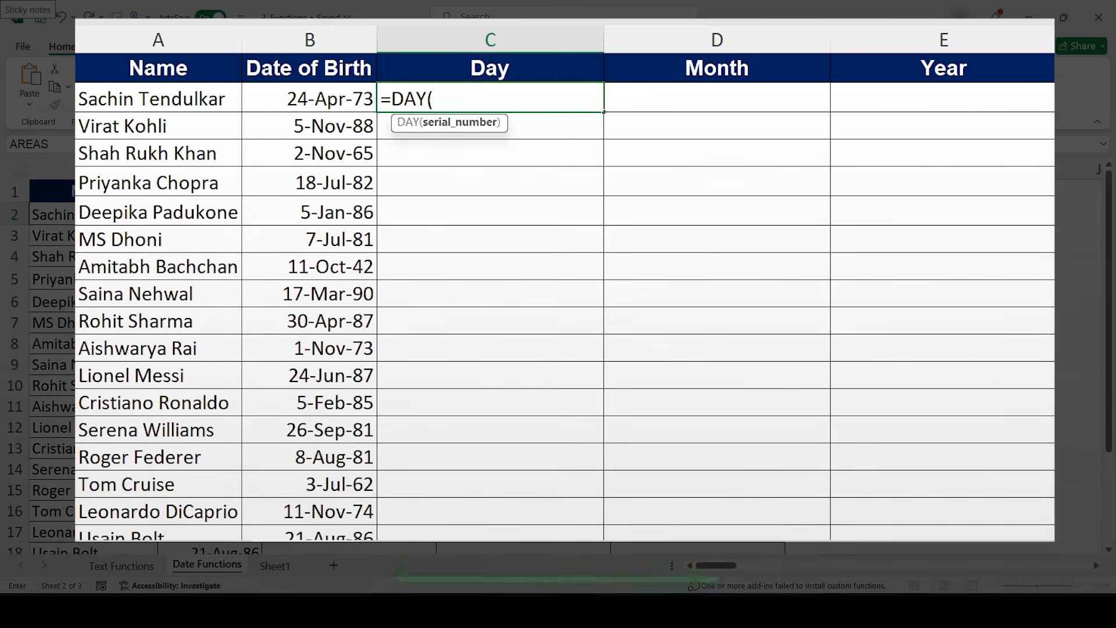
{"action": "key", "text": "Left"}
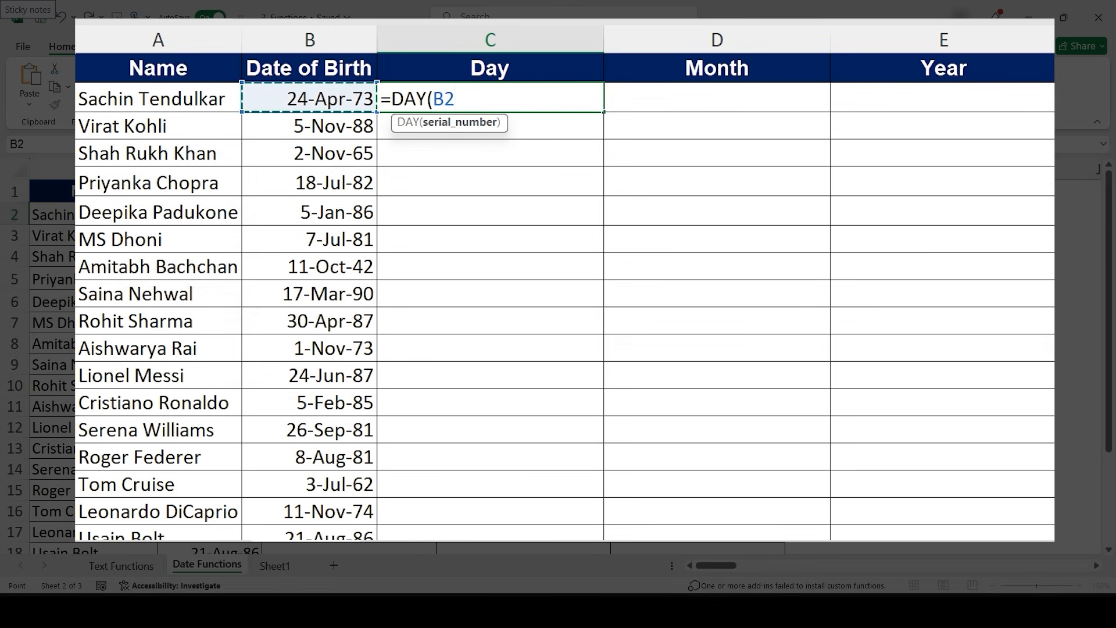
{"action": "type", "text": ")"}
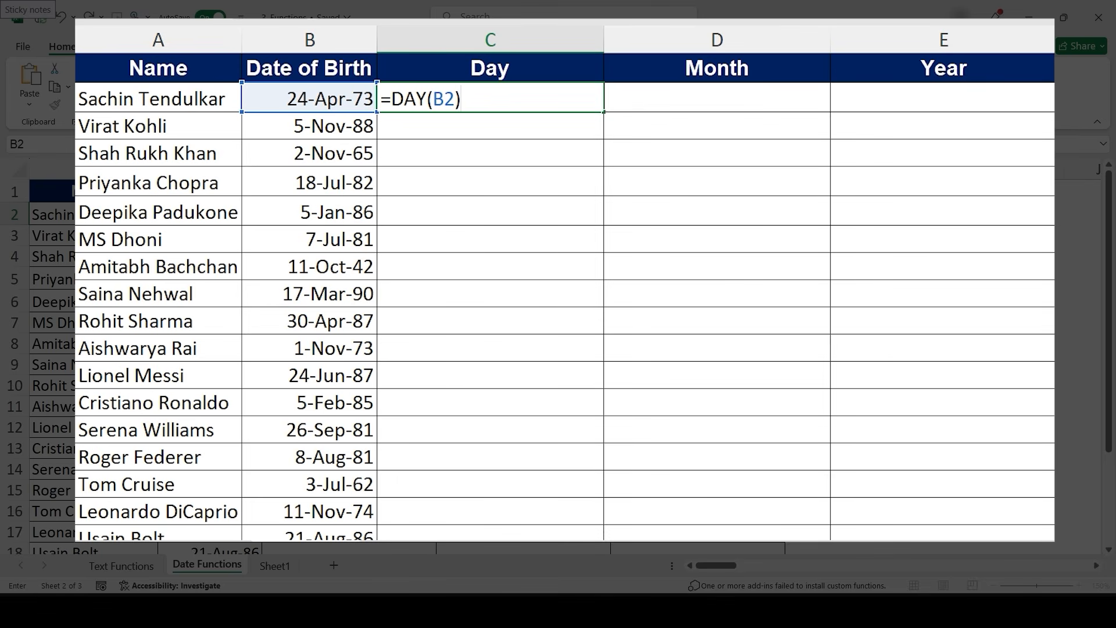
{"action": "key", "text": "Return"}
{"action": "key", "text": "Up"}
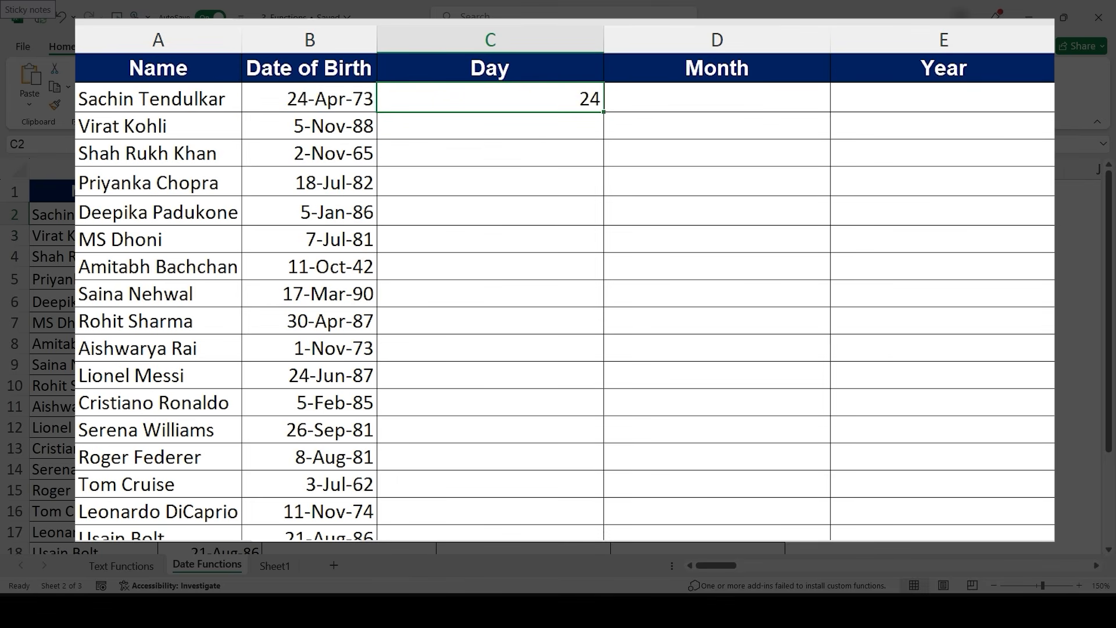
{"action": "double_click", "coordinate": [603, 112]}
- Enter =MONTH(B2) in D2 and fill it down the Month column
{"action": "left_click", "coordinate": [717, 97]}
{"action": "type", "text": "=Mont"}
{"action": "key", "text": "Tab"}
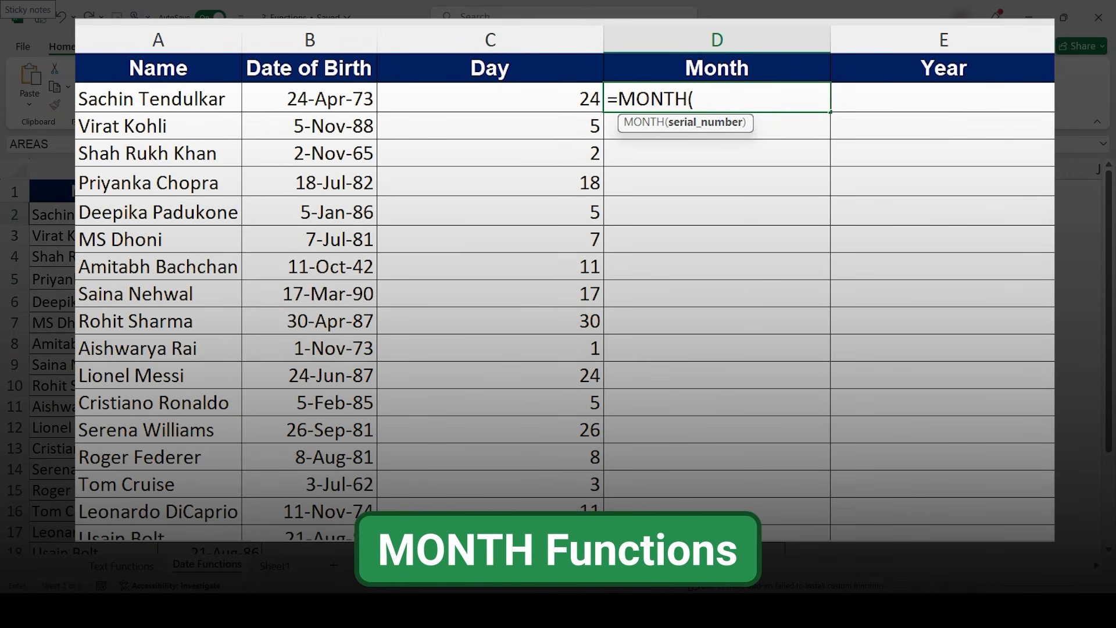
{"action": "key", "text": "Left"}
{"action": "key", "text": "Left"}
{"action": "key", "text": "Left"}
{"action": "key", "text": "Right"}
{"action": "type", "text": ")"}
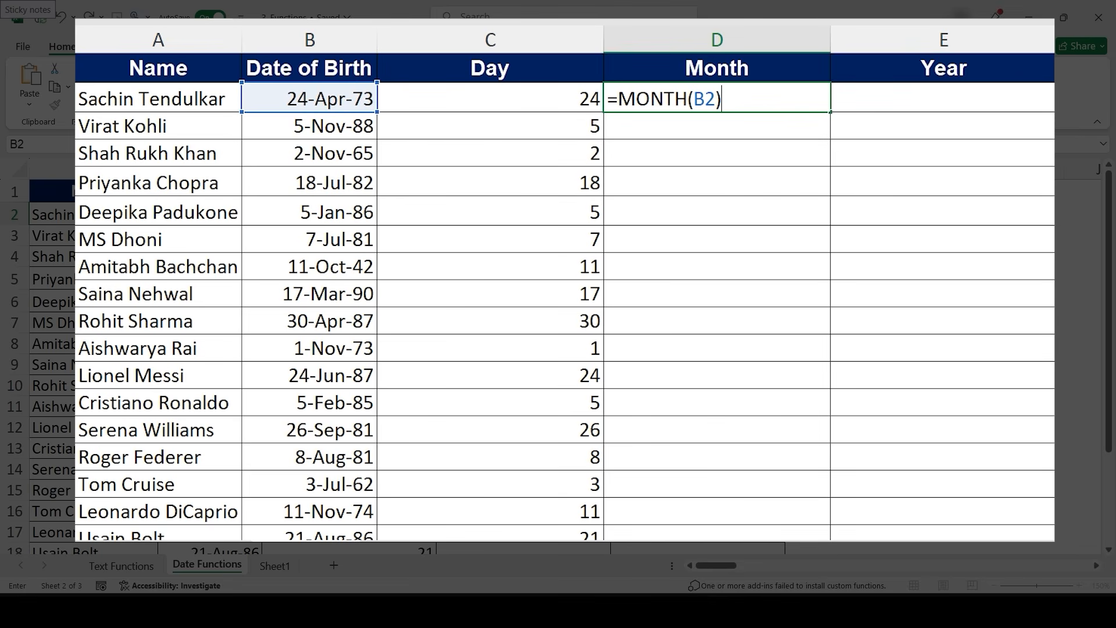
{"action": "key", "text": "Return"}
{"action": "key", "text": "Up"}
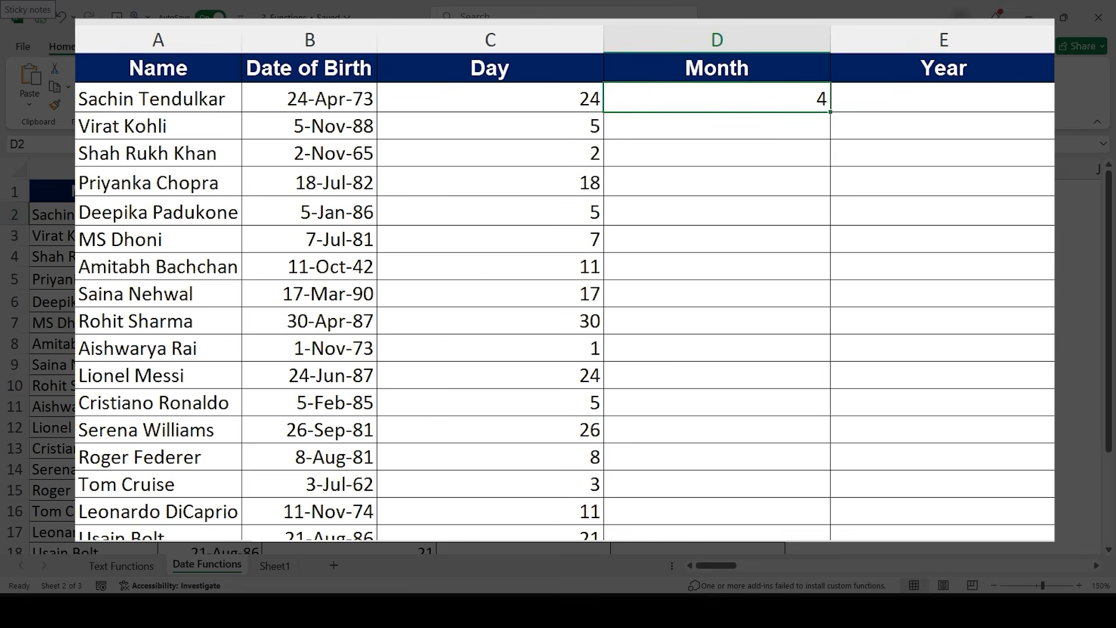
{"action": "double_click", "coordinate": [830, 111]}
- Enter =YEAR(B2) in E2 and fill it down the Year column
{"action": "key", "text": "Right"}
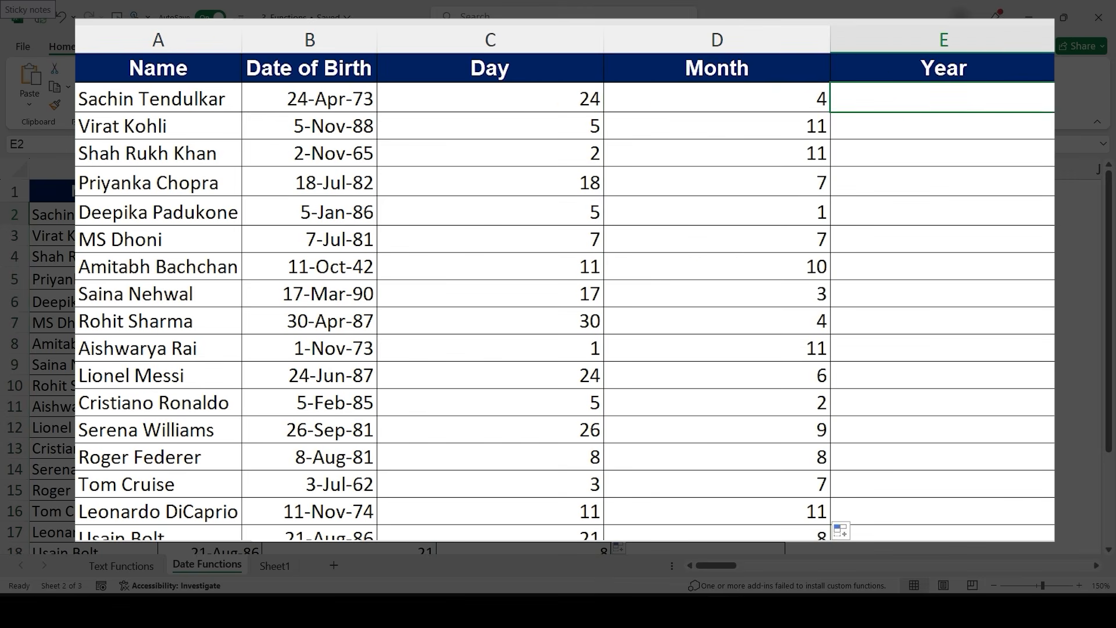
{"action": "type", "text": "=Year"}
{"action": "key", "text": "Tab"}
{"action": "key", "text": "Left"}
{"action": "key", "text": "Left"}
{"action": "key", "text": "Left"}
{"action": "type", "text": ")"}
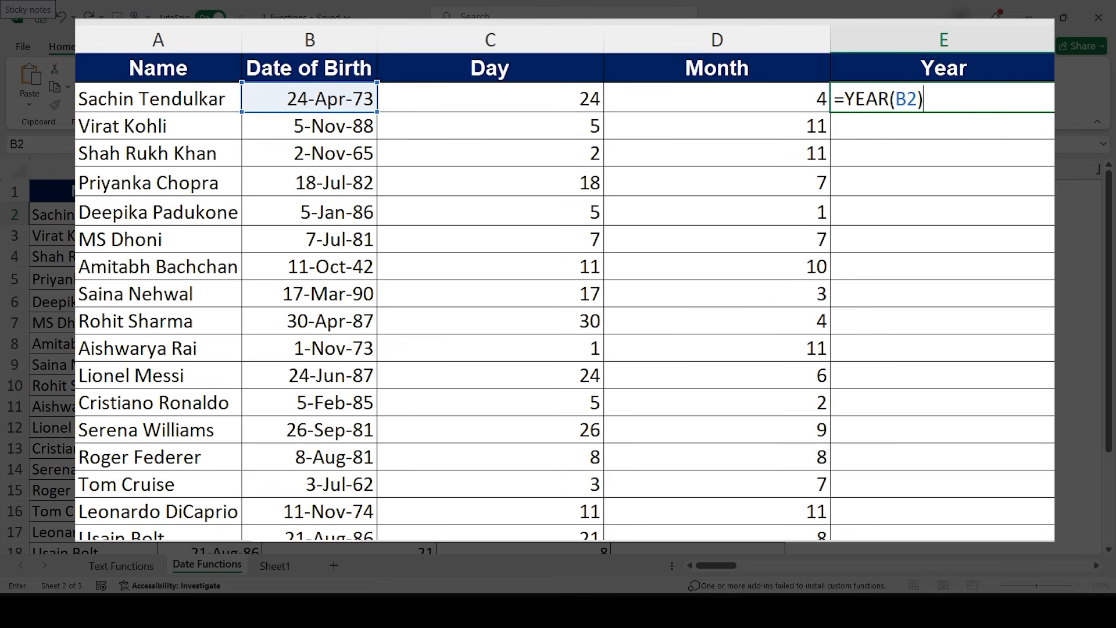
{"action": "key", "text": "Return"}
{"action": "key", "text": "Up"}
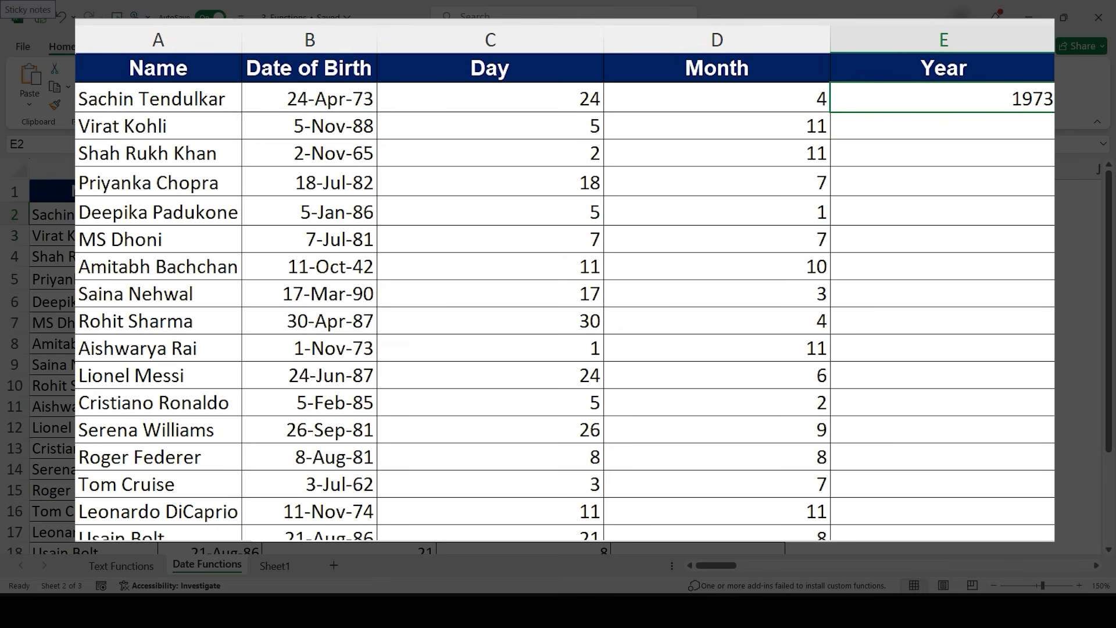
{"action": "double_click", "coordinate": [1053, 112]}
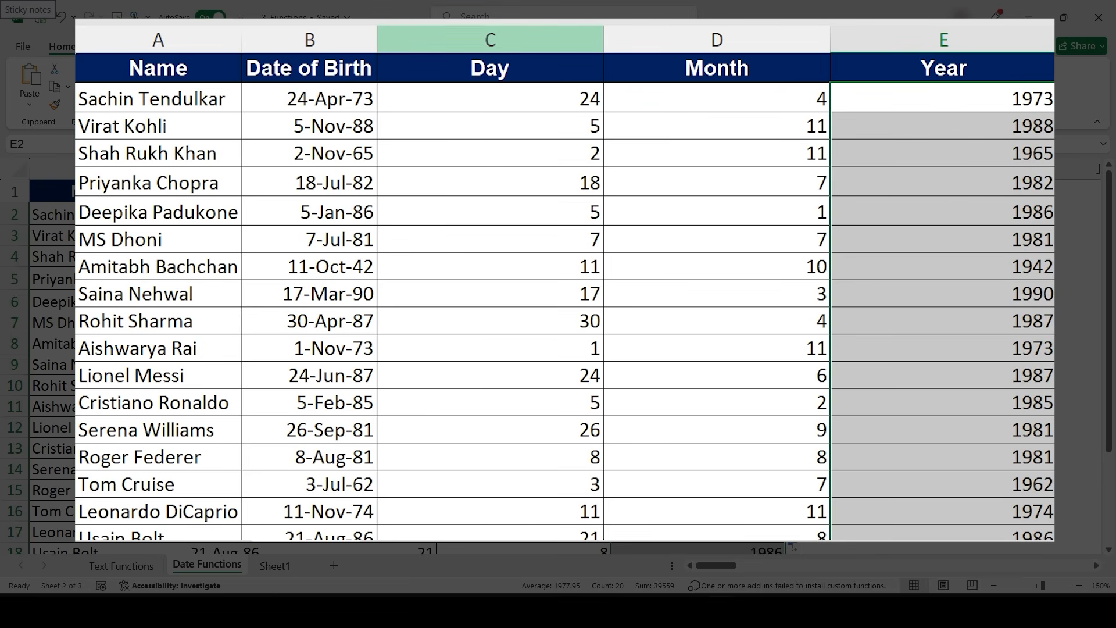
- Resize the Day, Month and Year columns to a wider equal width and check the formulas in D3 and E3
{"action": "left_click_drag", "start_coordinate": [490, 39], "coordinate": [941, 40]}
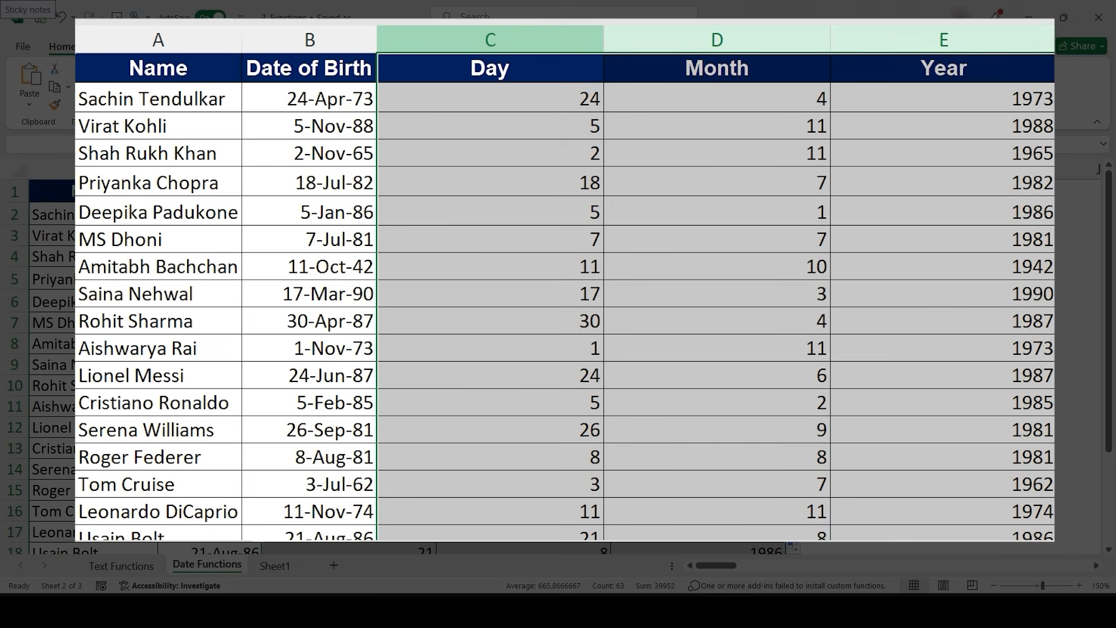
{"action": "double_click", "coordinate": [1055, 40]}
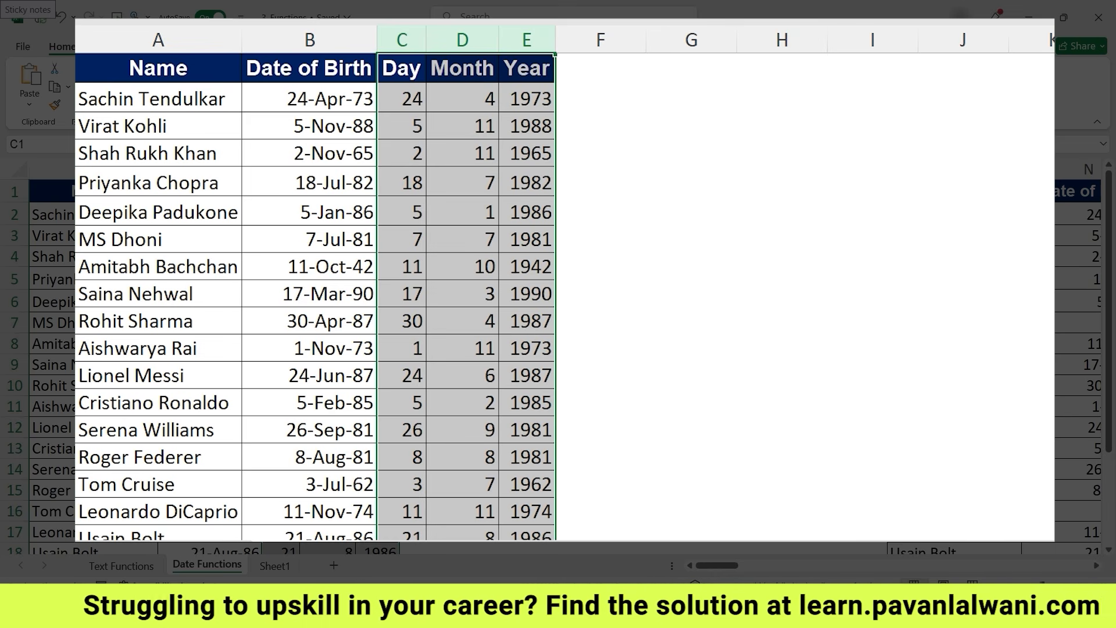
{"action": "left_click_drag", "start_coordinate": [402, 40], "coordinate": [635, 39]}
{"action": "left_click", "coordinate": [581, 125]}
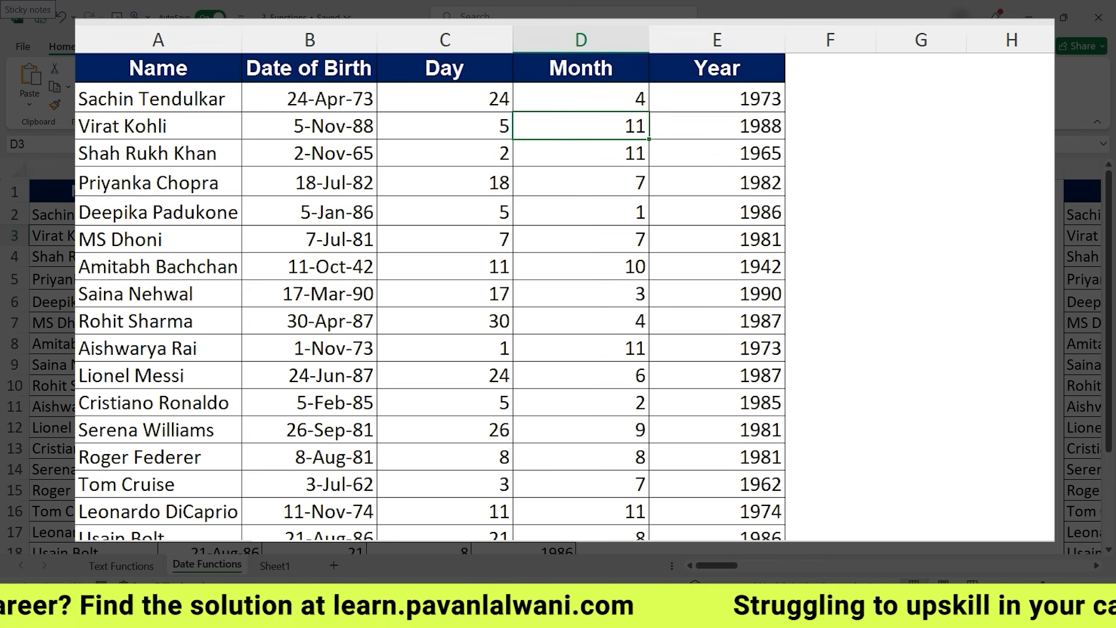
{"action": "left_click", "coordinate": [717, 125]}
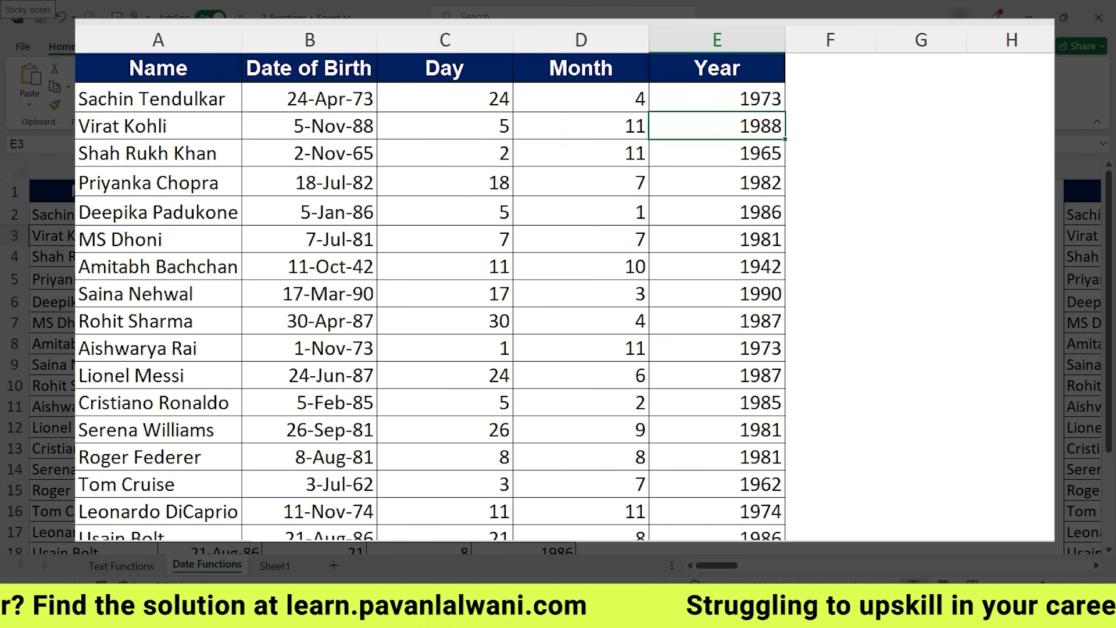
- Enter =N2 in O2 of the Day of Week table to reference the date of birth
{"action": "scroll", "coordinate": [847, 386], "scroll_direction": "right", "scroll_amount": 10}
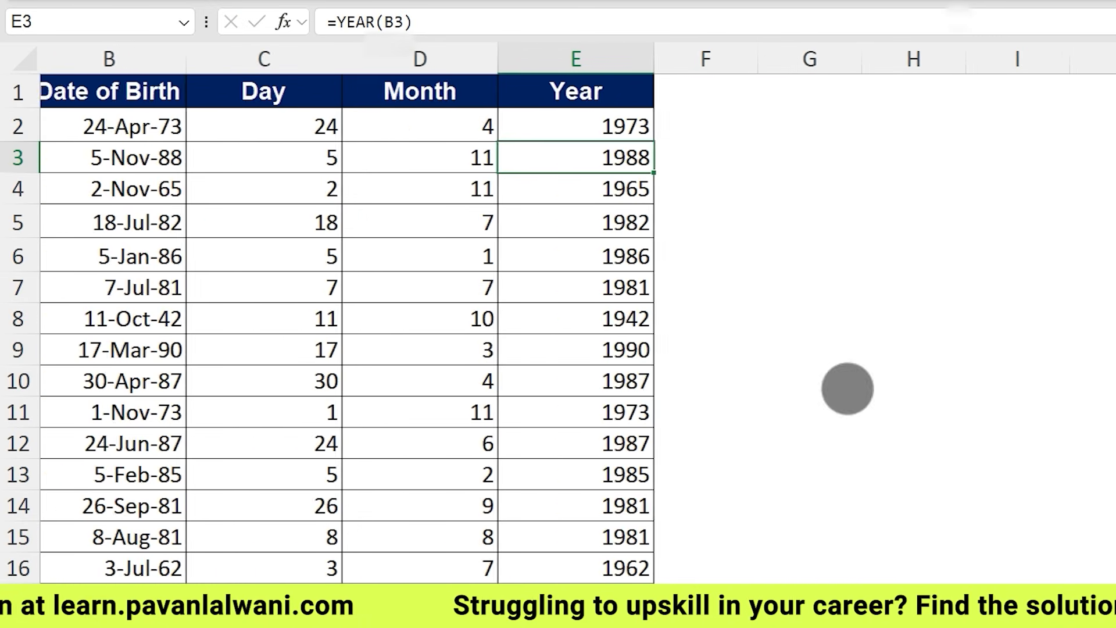
{"action": "scroll", "coordinate": [875, 377], "scroll_direction": "right", "scroll_amount": 5}
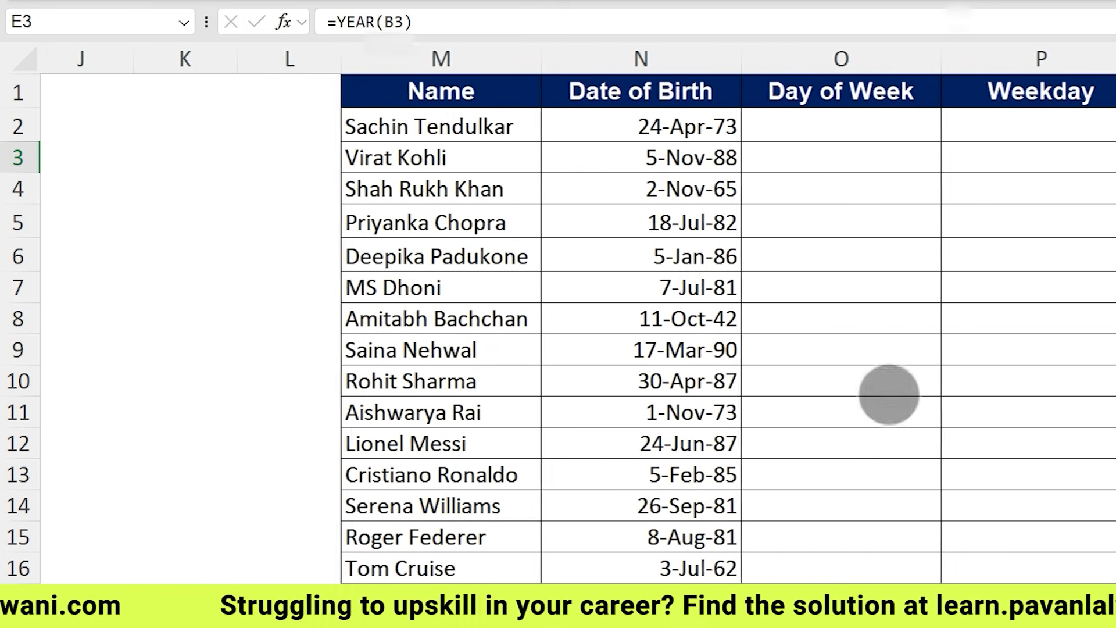
{"action": "scroll", "coordinate": [590, 304], "scroll_direction": "right", "scroll_amount": 2}
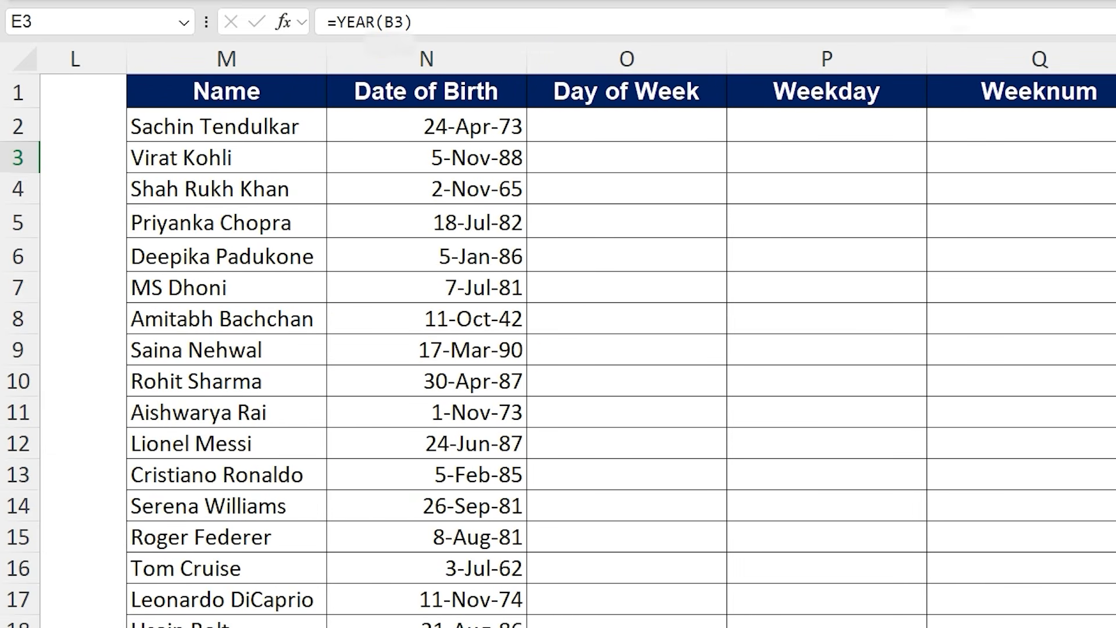
{"action": "scroll", "coordinate": [558, 314], "scroll_direction": "right", "scroll_amount": 2}
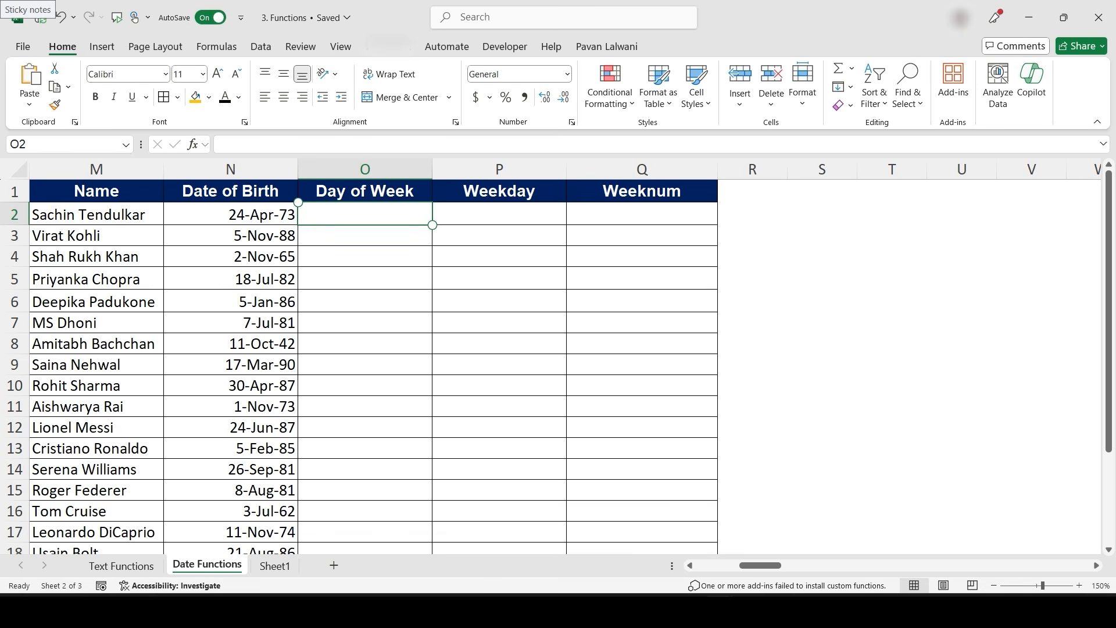
{"action": "type", "text": "="}
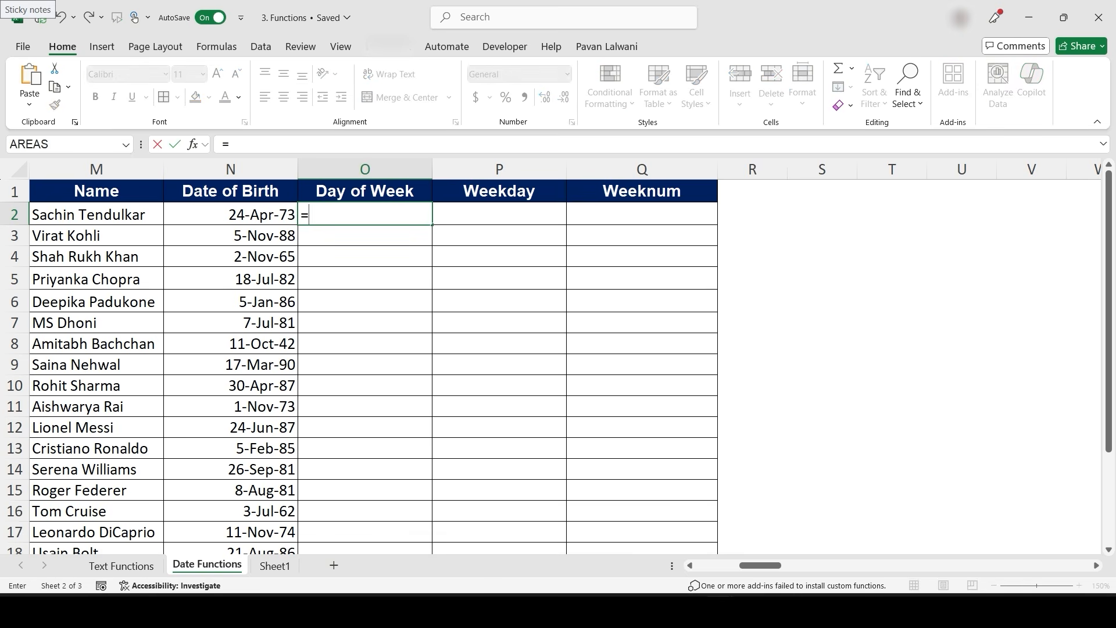
{"action": "key", "text": "Left"}
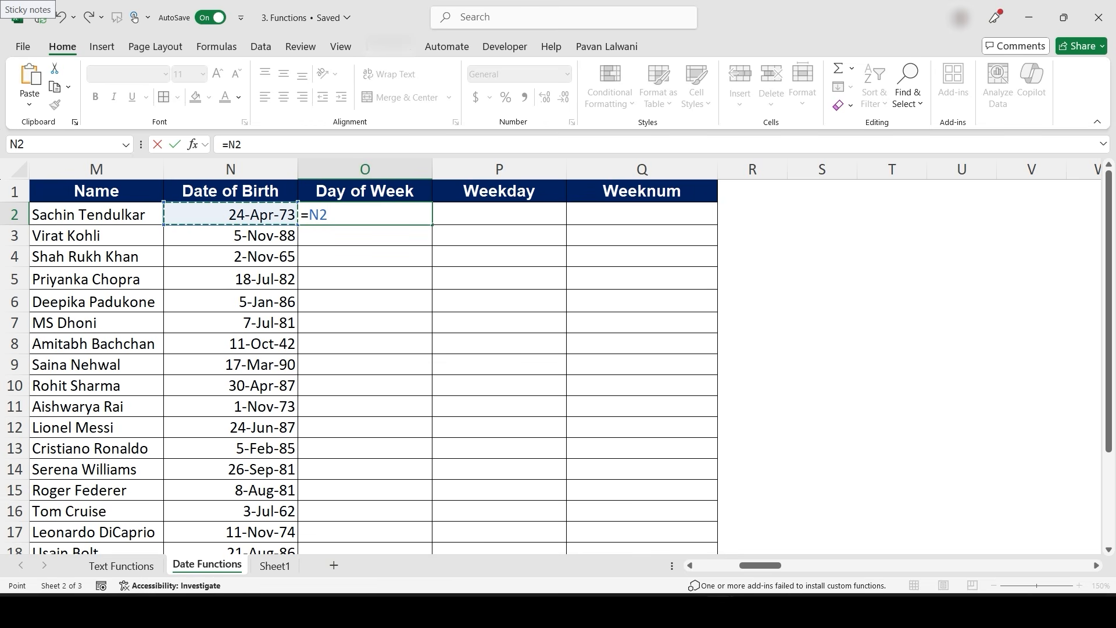
{"action": "key", "text": "Return"}
{"action": "key", "text": "Up"}
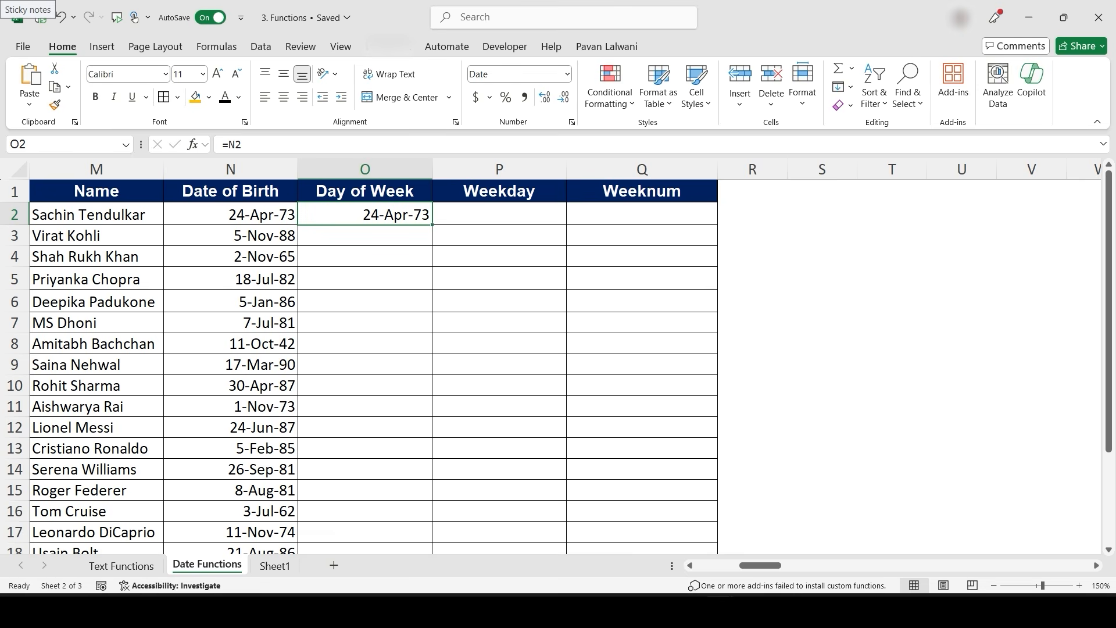
{"action": "right_click", "coordinate": [398, 215]}
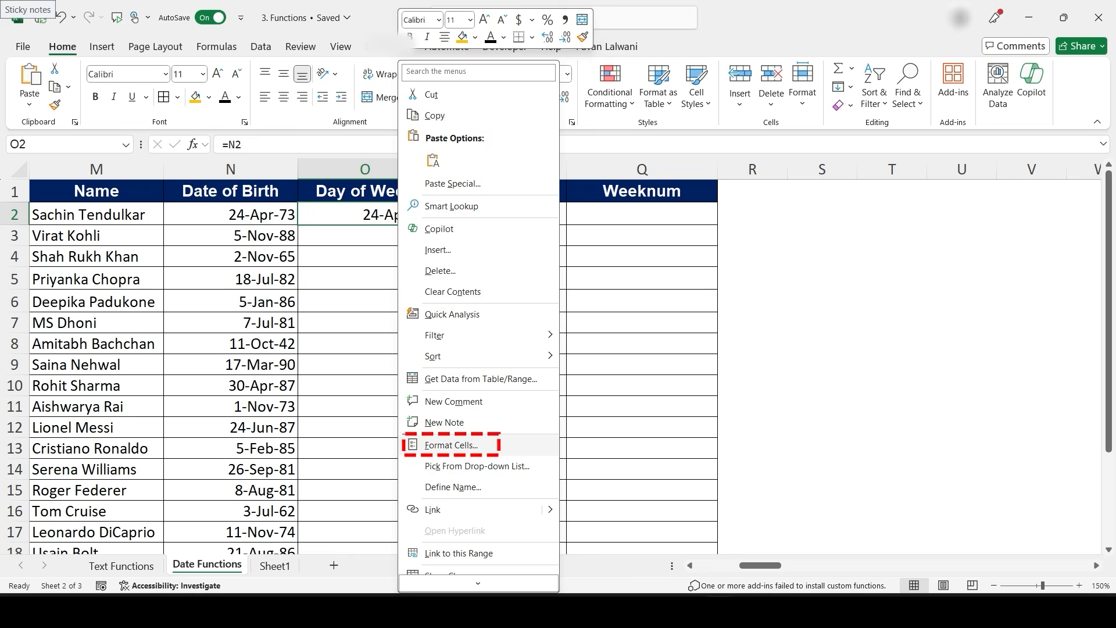
{"action": "left_click", "coordinate": [451, 444]}
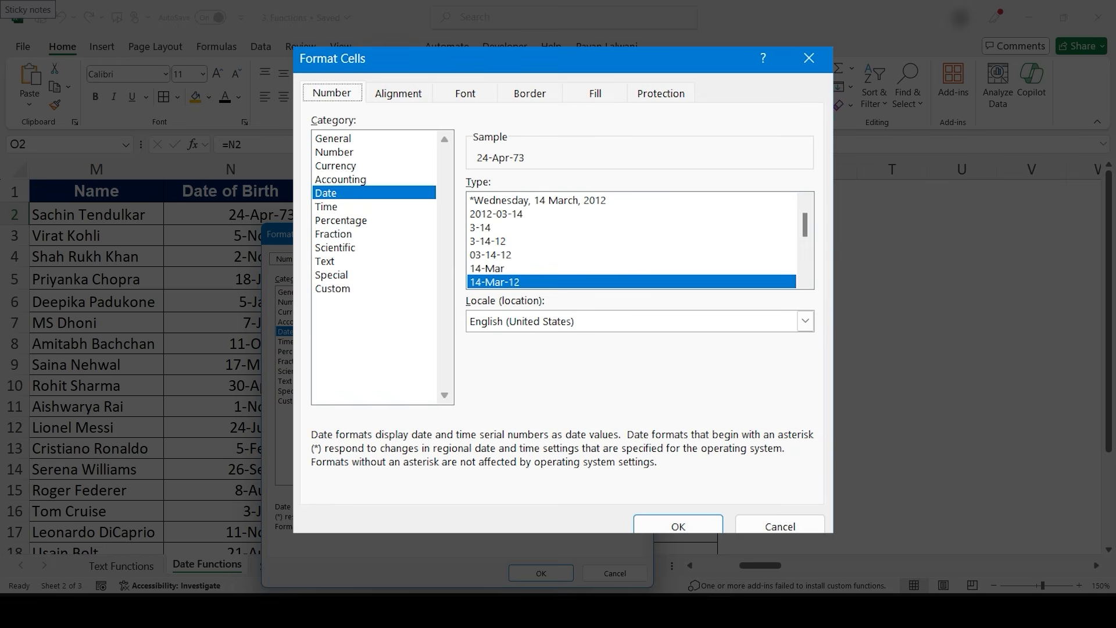
{"action": "key", "text": "Escape"}
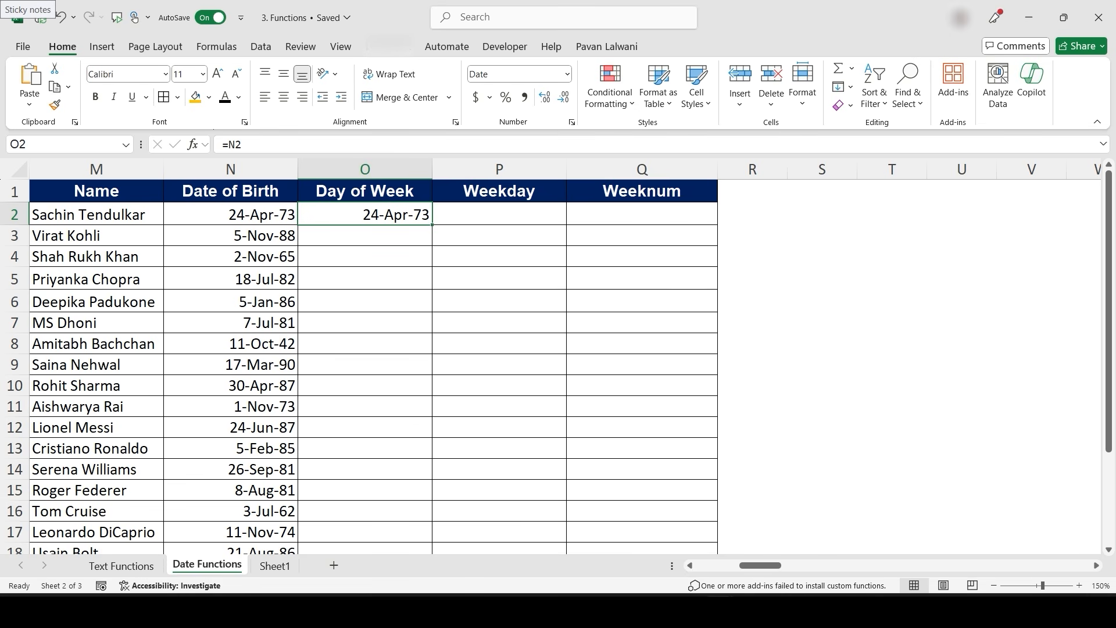
{"action": "key", "text": "ctrl+1"}
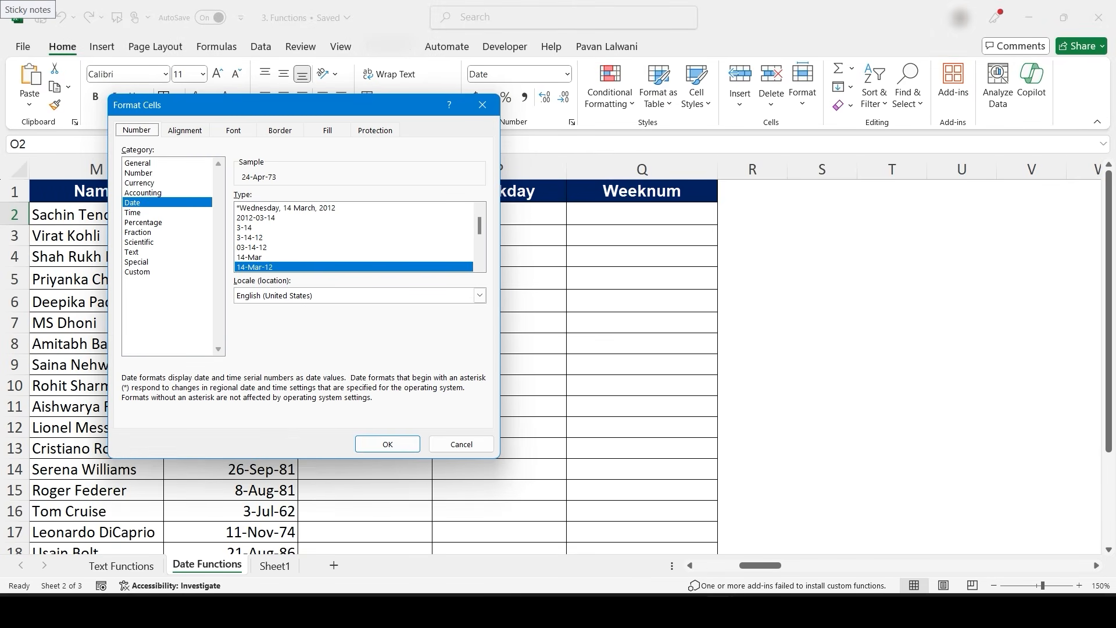
{"action": "key", "text": "Escape"}
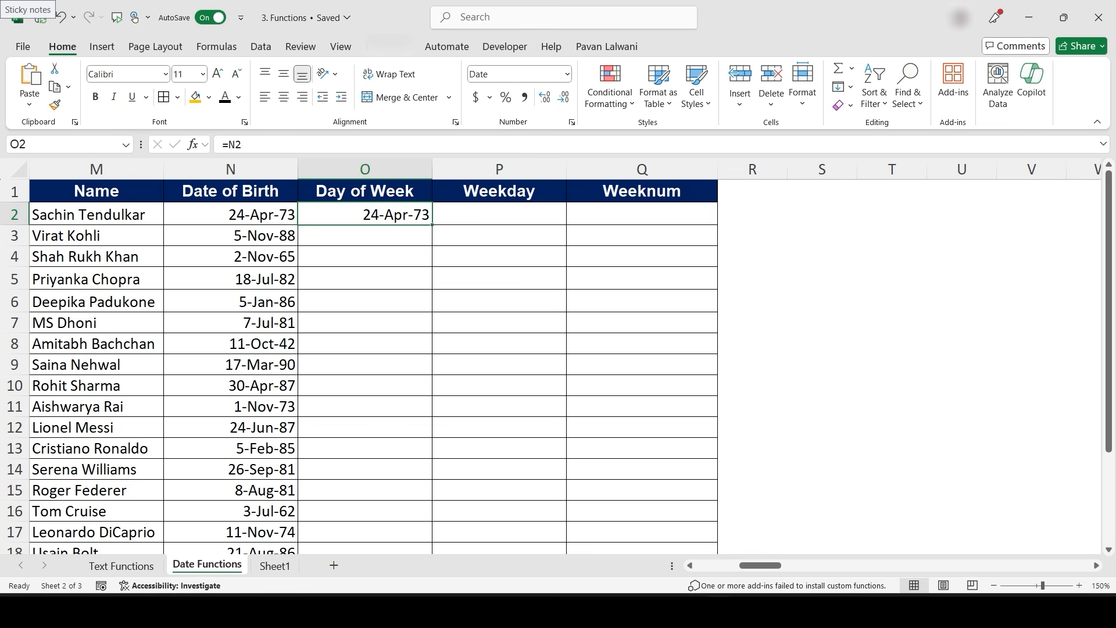
- Open Custom number formatting for the O2 date and try the dddd day-name format code
{"action": "right_click", "coordinate": [397, 215]}
{"action": "left_click", "coordinate": [449, 445]}
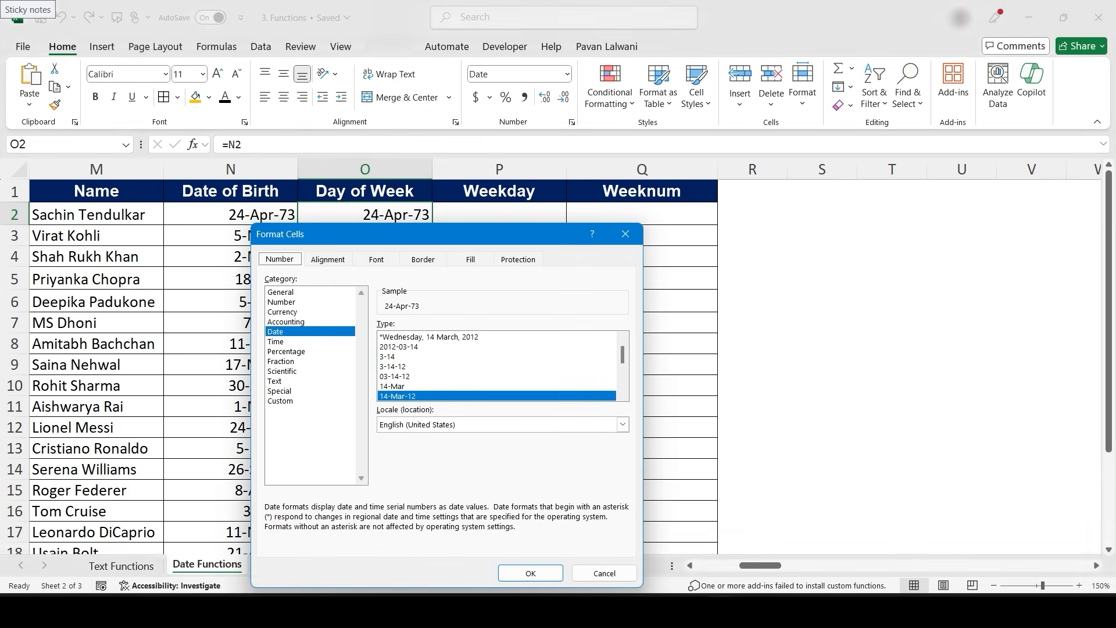
{"action": "left_click_drag", "start_coordinate": [465, 232], "coordinate": [476, 113]}
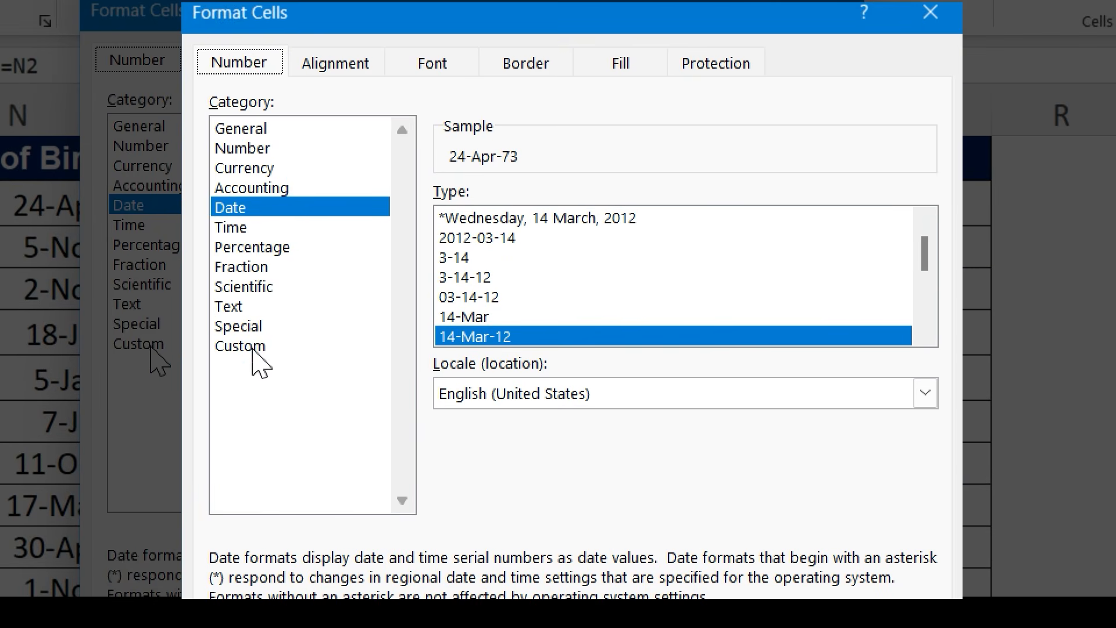
{"action": "left_click", "coordinate": [297, 284]}
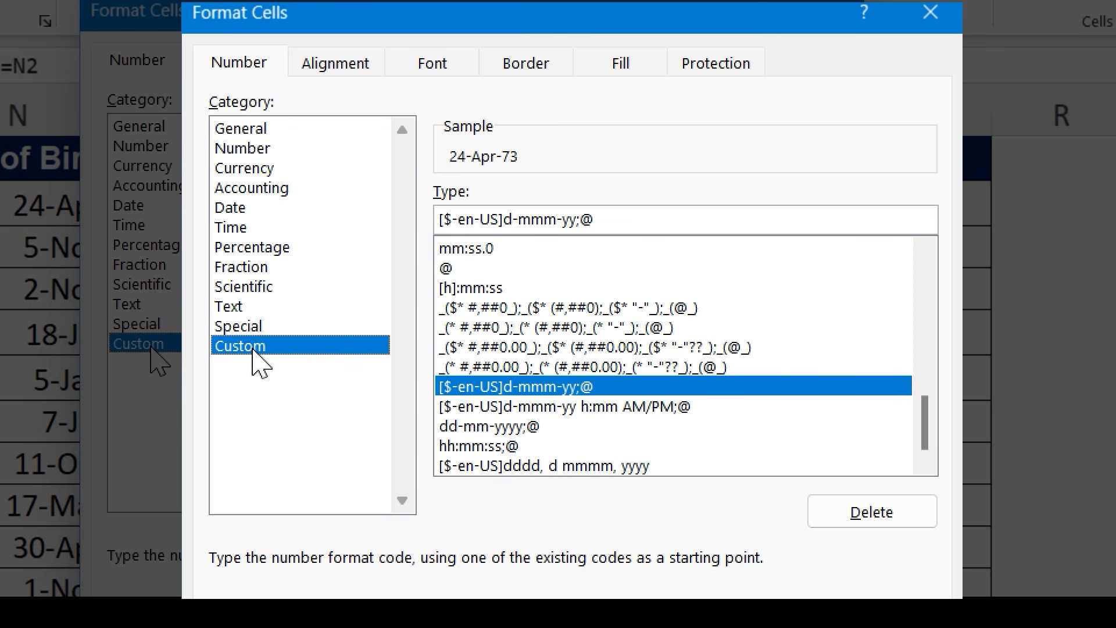
{"action": "left_click_drag", "start_coordinate": [597, 220], "coordinate": [391, 219]}
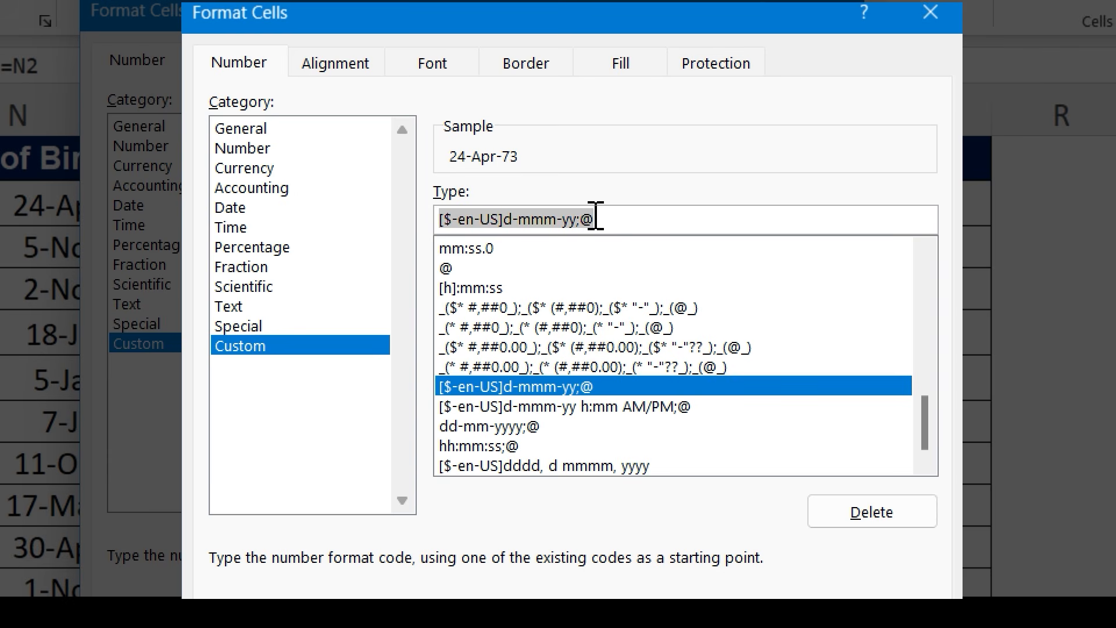
{"action": "key", "text": "BackSpace"}
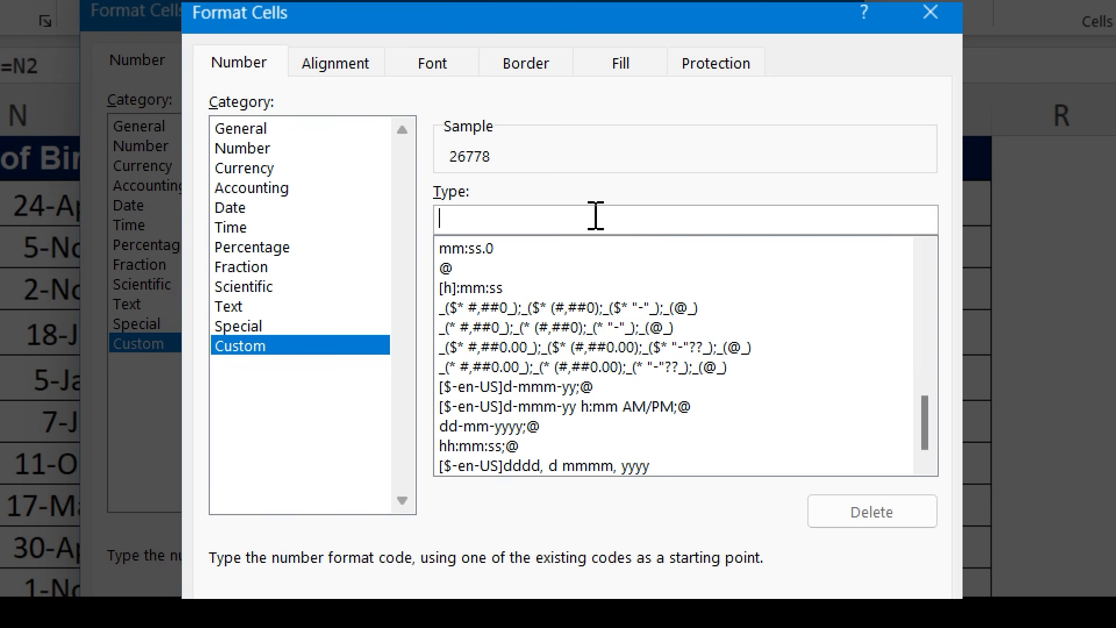
{"action": "type", "text": "d"}
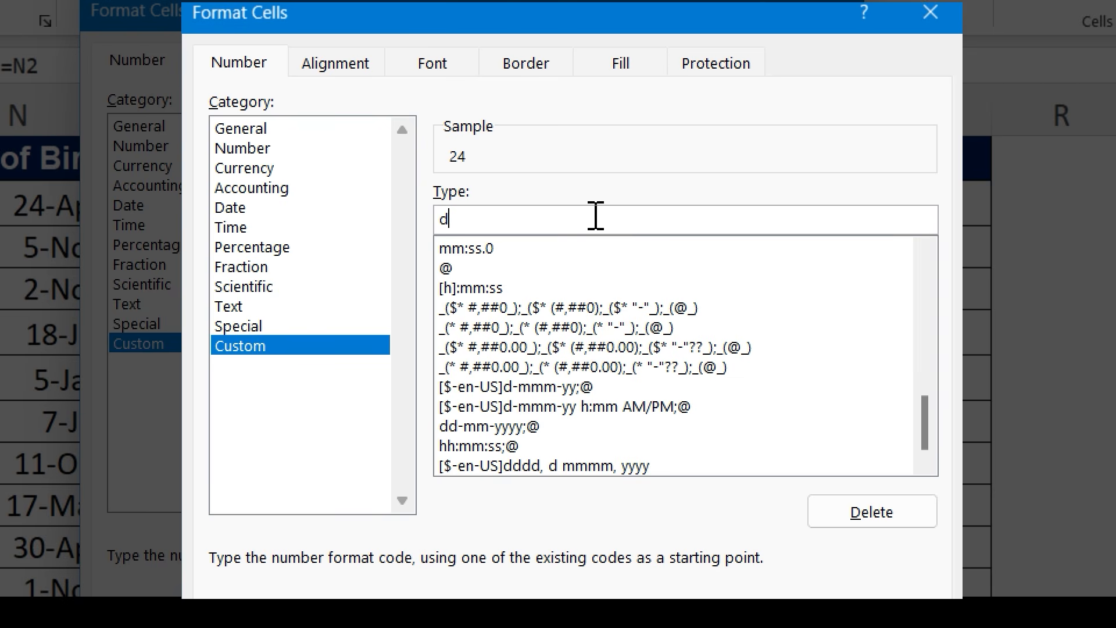
{"action": "type", "text": "ddd"}
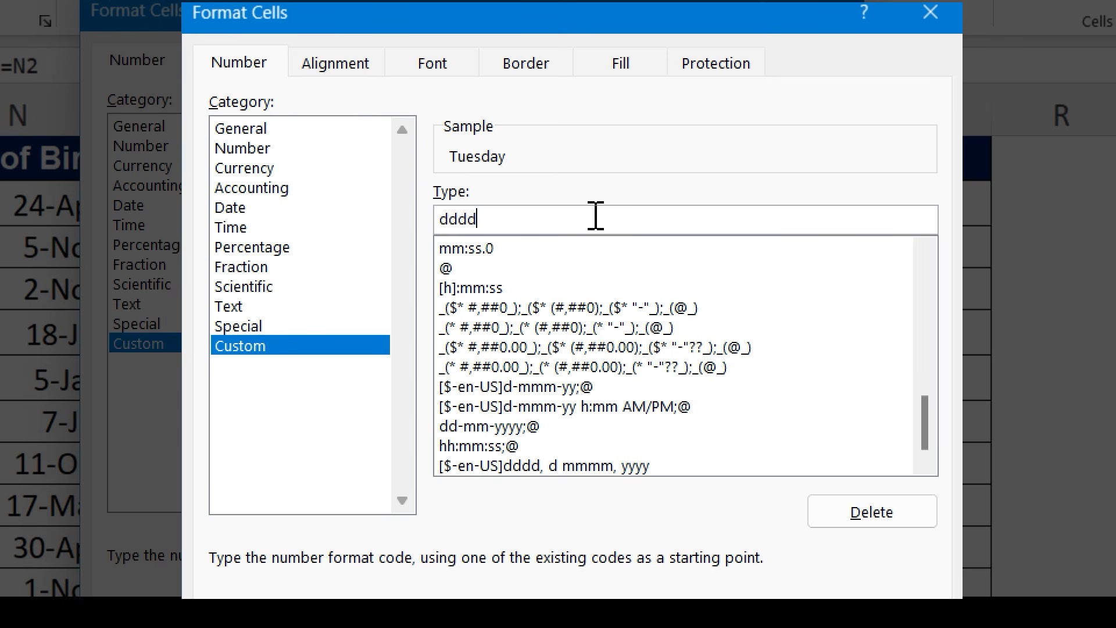
{"action": "key", "text": "BackSpace"}
{"action": "key", "text": "BackSpace"}
{"action": "key", "text": "BackSpace"}
{"action": "key", "text": "BackSpace"}
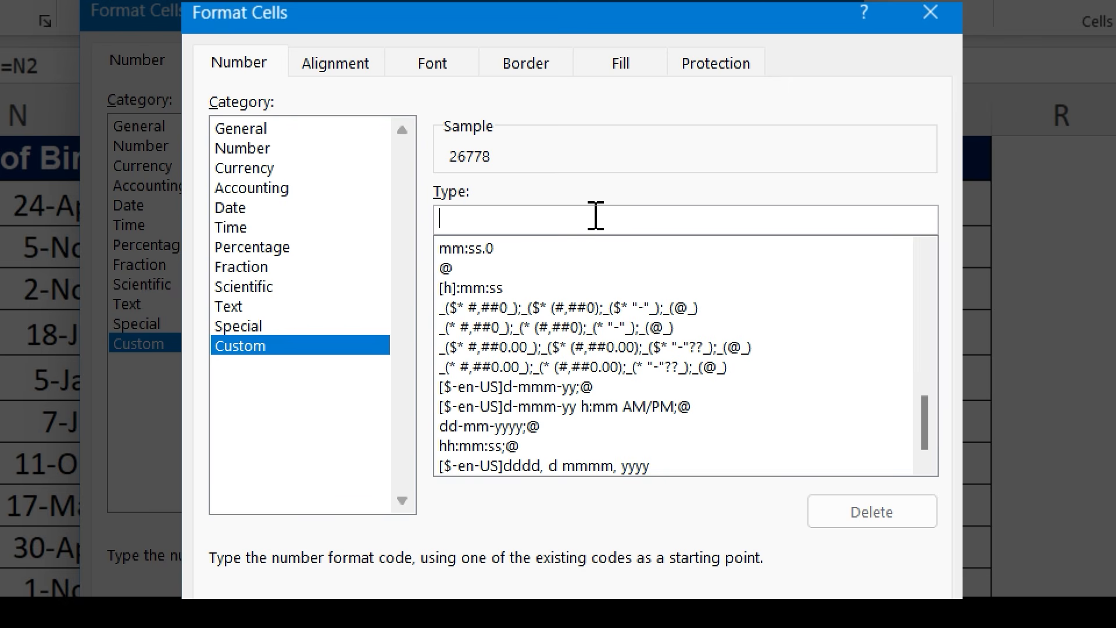
- Try the mmmm month-name format code in the Custom type field
{"action": "type", "text": "m"}
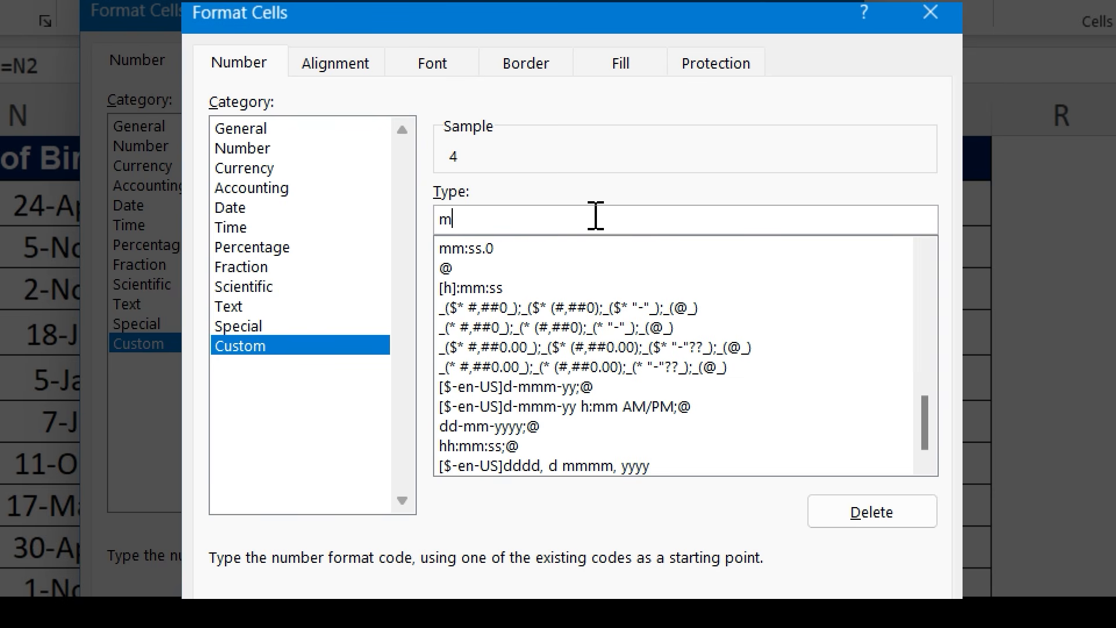
{"action": "type", "text": "mmm"}
{"action": "key", "text": "BackSpace"}
{"action": "key", "text": "BackSpace"}
{"action": "key", "text": "BackSpace"}
{"action": "key", "text": "BackSpace"}
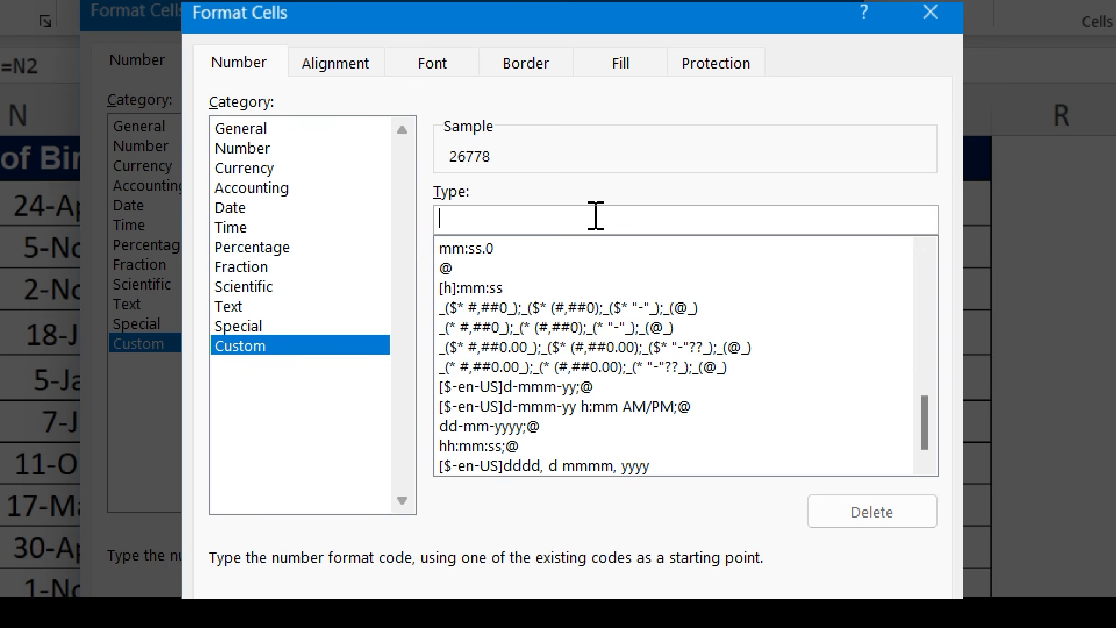
- Try the dd-mm-yyyy and dd-mmm-yyyy format codes in the Custom type field
{"action": "type", "text": "d"}
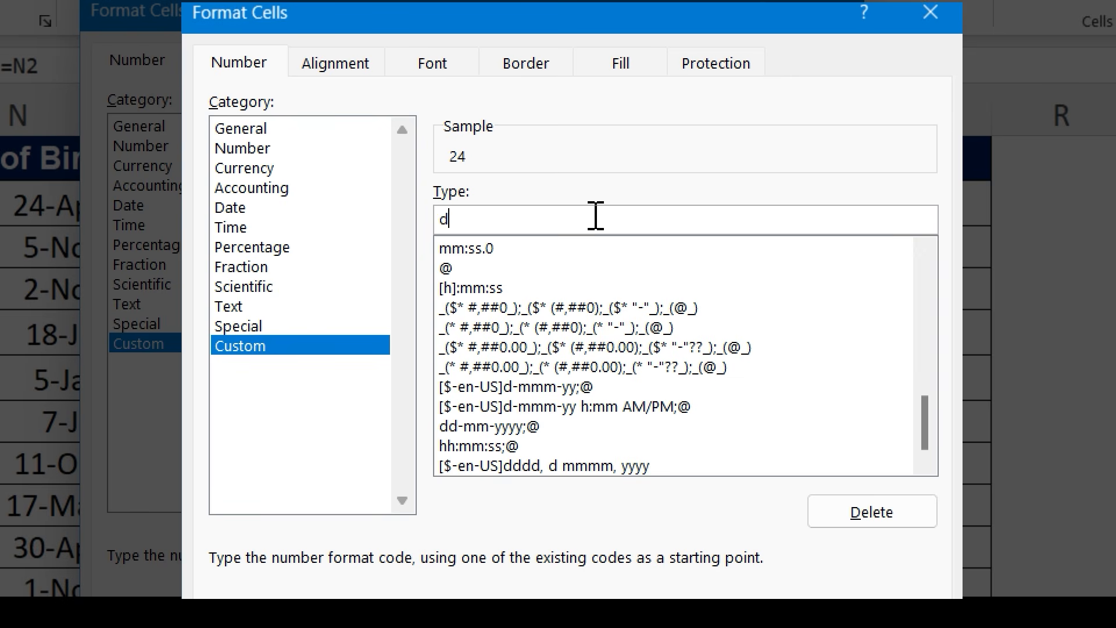
{"action": "type", "text": "d-mm-yyyy"}
{"action": "key", "text": "BackSpace"}
{"action": "key", "text": "BackSpace"}
{"action": "key", "text": "BackSpace"}
{"action": "key", "text": "BackSpace"}
{"action": "key", "text": "BackSpace"}
{"action": "key", "text": "BackSpace"}
{"action": "key", "text": "BackSpace"}
{"action": "key", "text": "BackSpace"}
{"action": "key", "text": "BackSpace"}
{"action": "key", "text": "BackSpace"}
{"action": "type", "text": "dd-mmm-yyyy"}
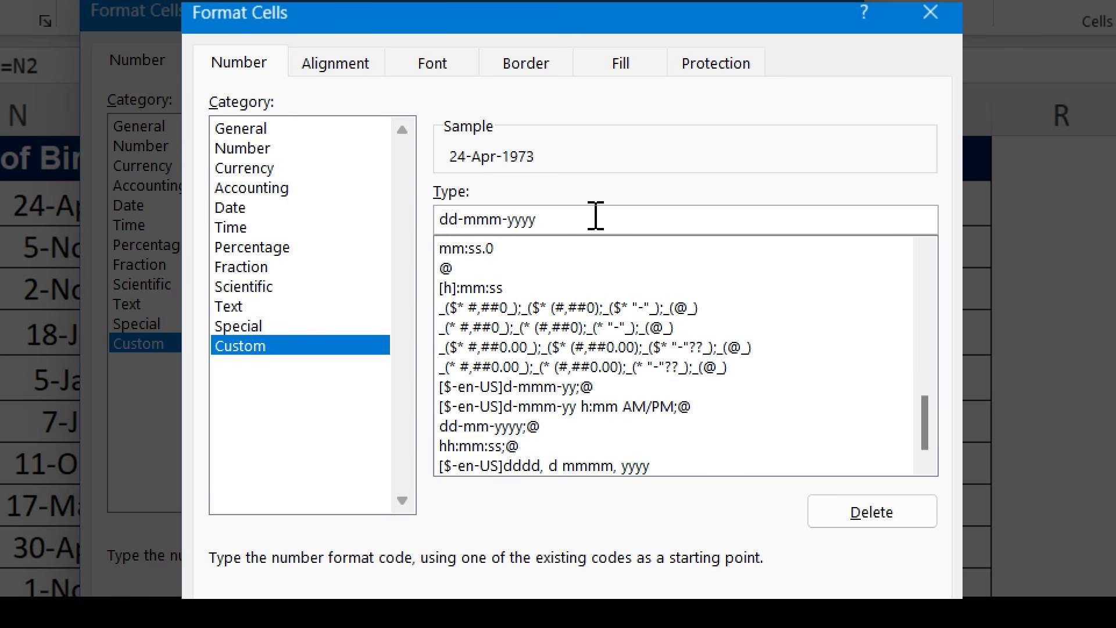
- Replace the custom format code with dddd and apply it to O2
{"action": "key", "text": "ctrl+a"}
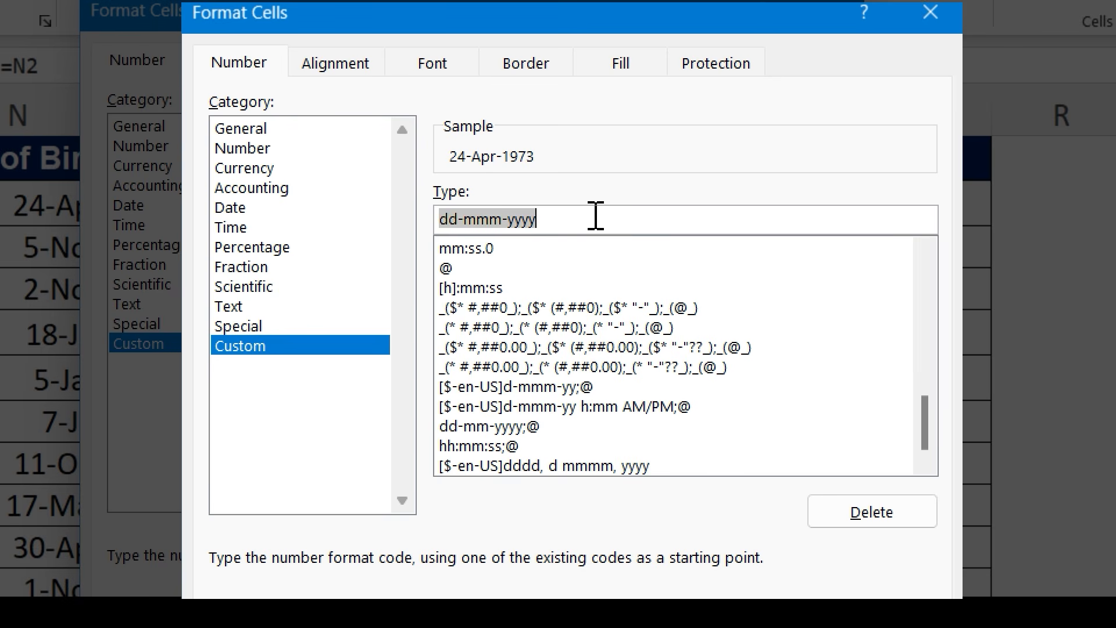
{"action": "type", "text": "dddd"}
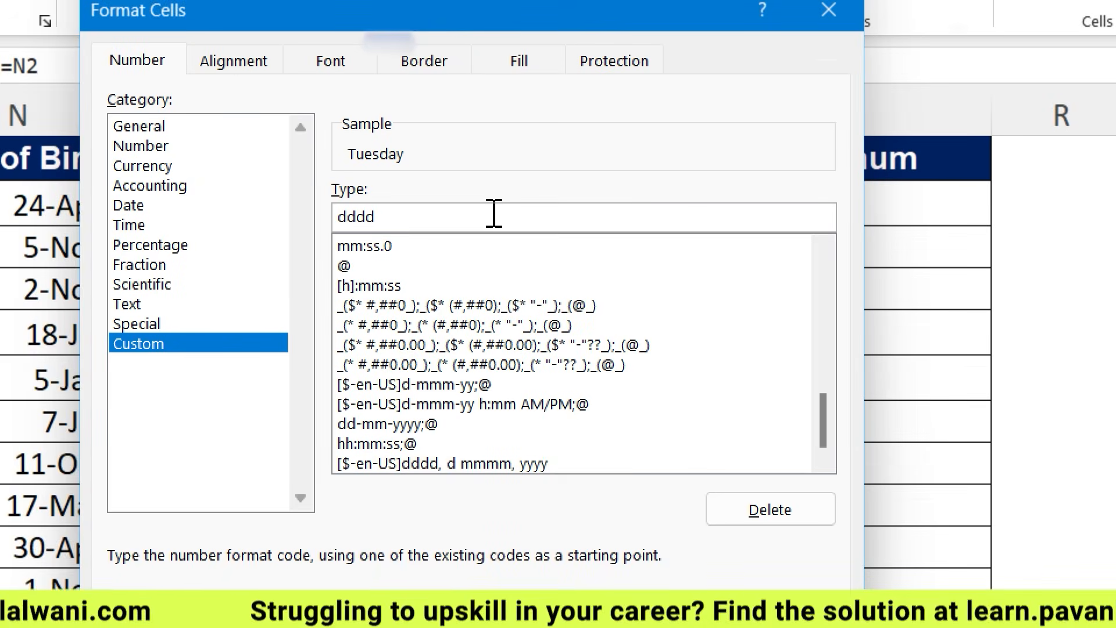
{"action": "key", "text": "Return"}
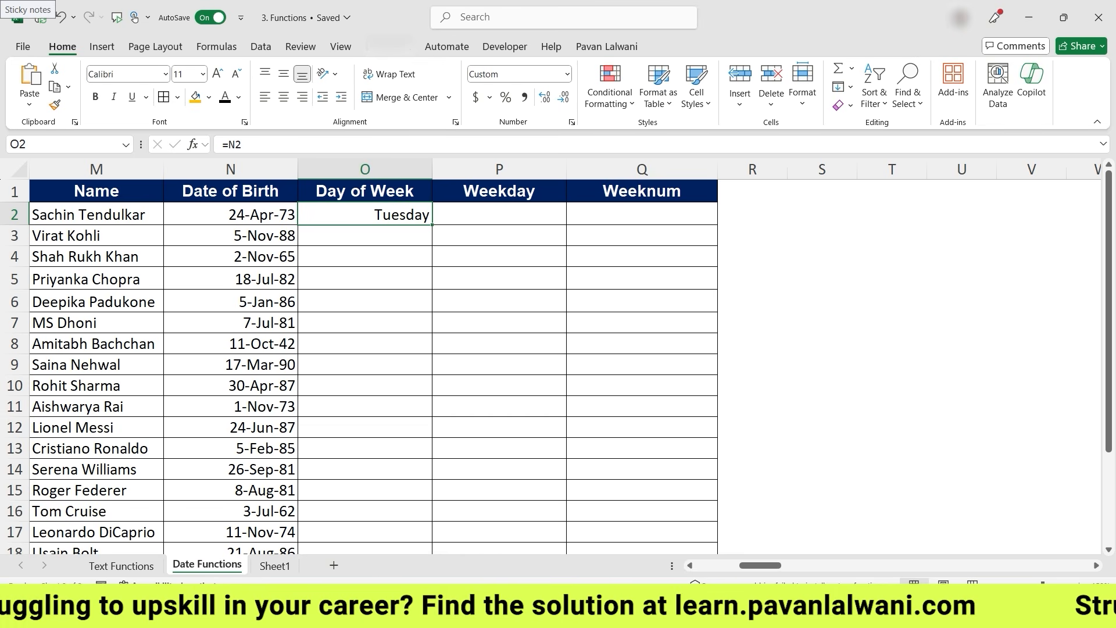
- Fill the day-name formula down the Day of Week column and inspect O8
{"action": "double_click", "coordinate": [432, 224]}
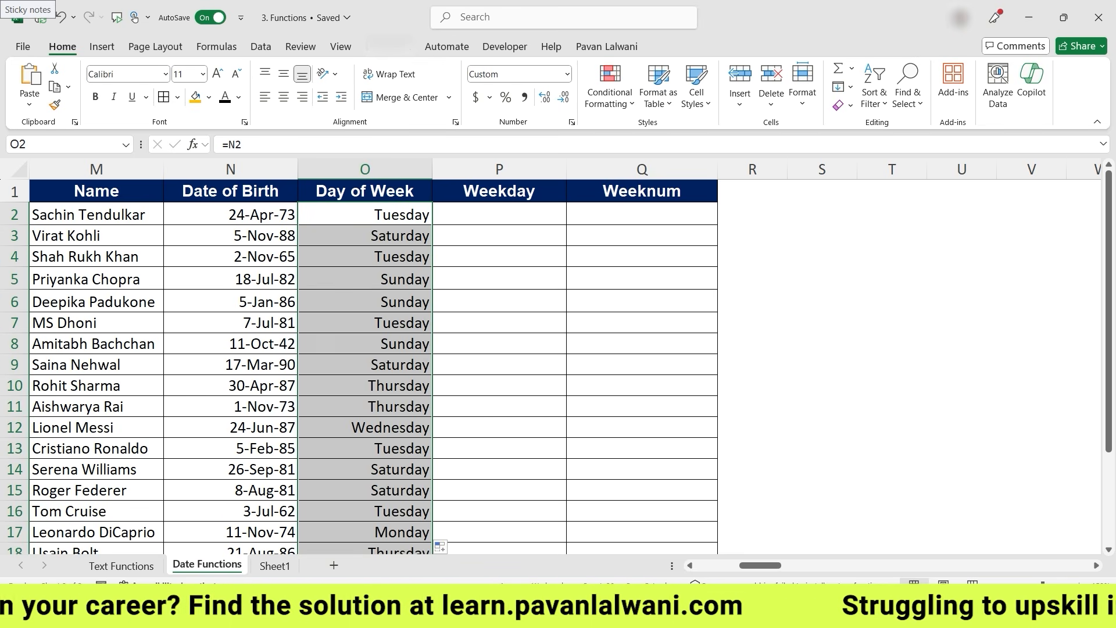
{"action": "left_click", "coordinate": [365, 343]}
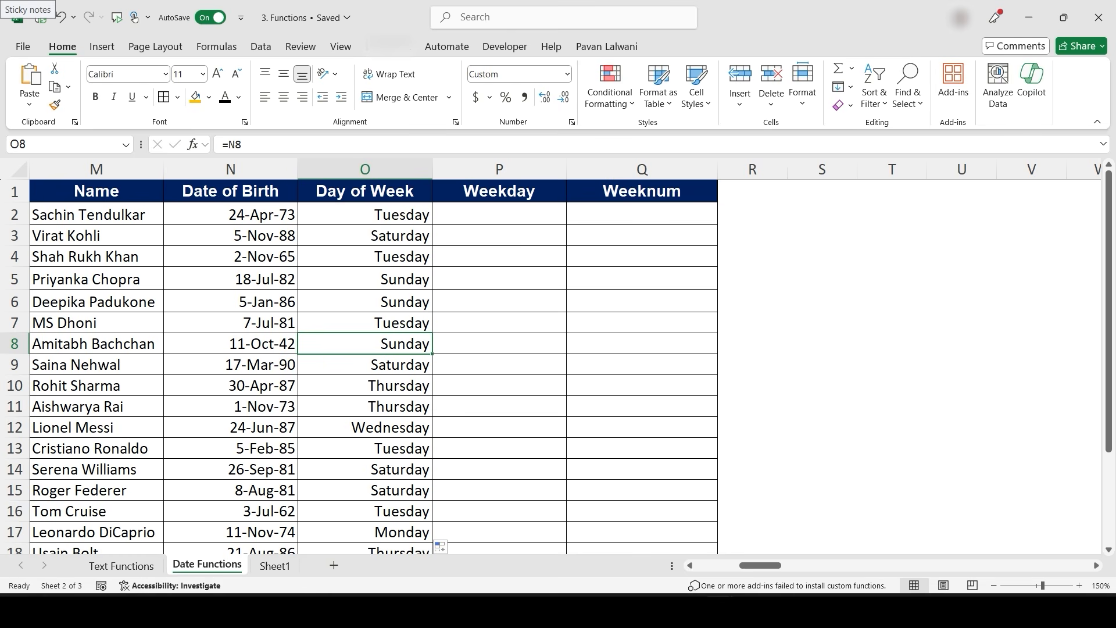
- Enter =WEEKDAY(N2) in P2 and fill it down the Weekday column
{"action": "scroll", "coordinate": [426, 376], "scroll_direction": "left", "scroll_amount": 1}
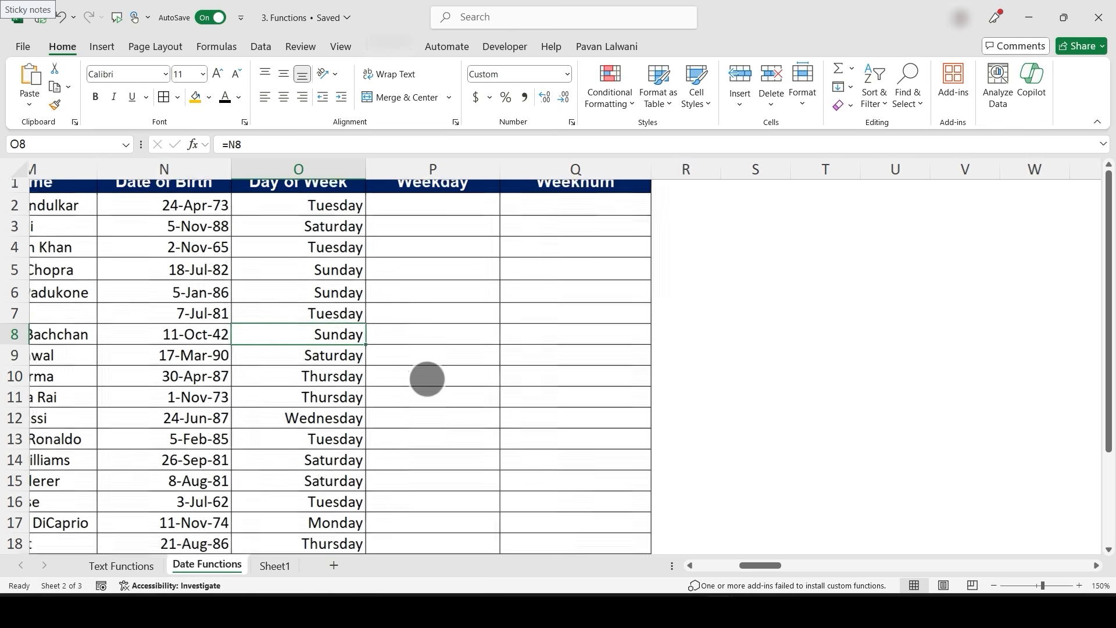
{"action": "left_click", "coordinate": [494, 214]}
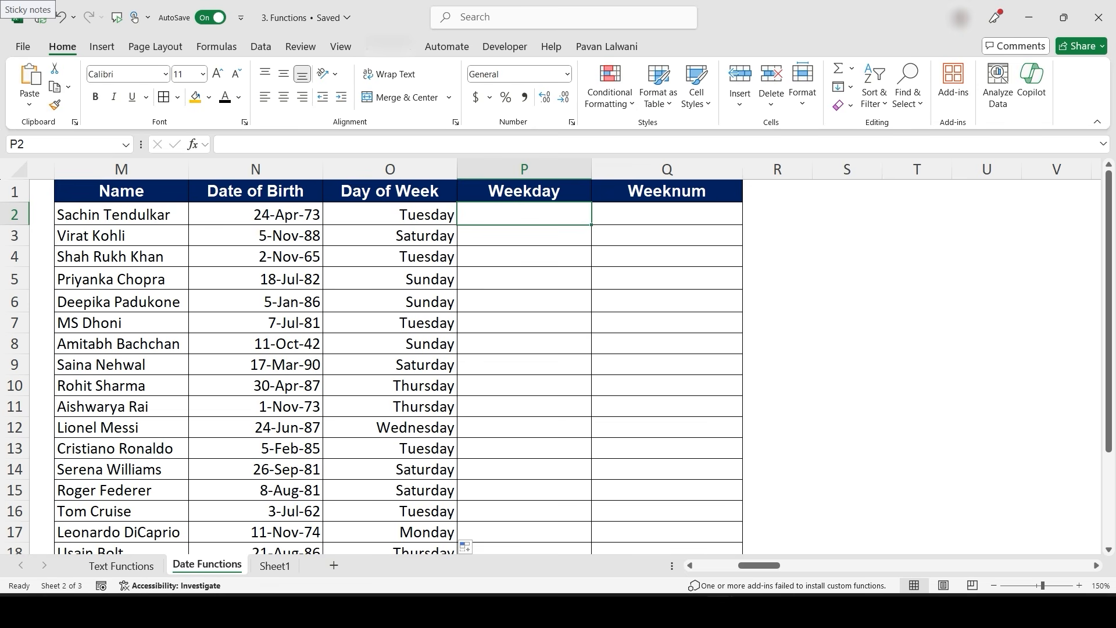
{"action": "type", "text": "=week"}
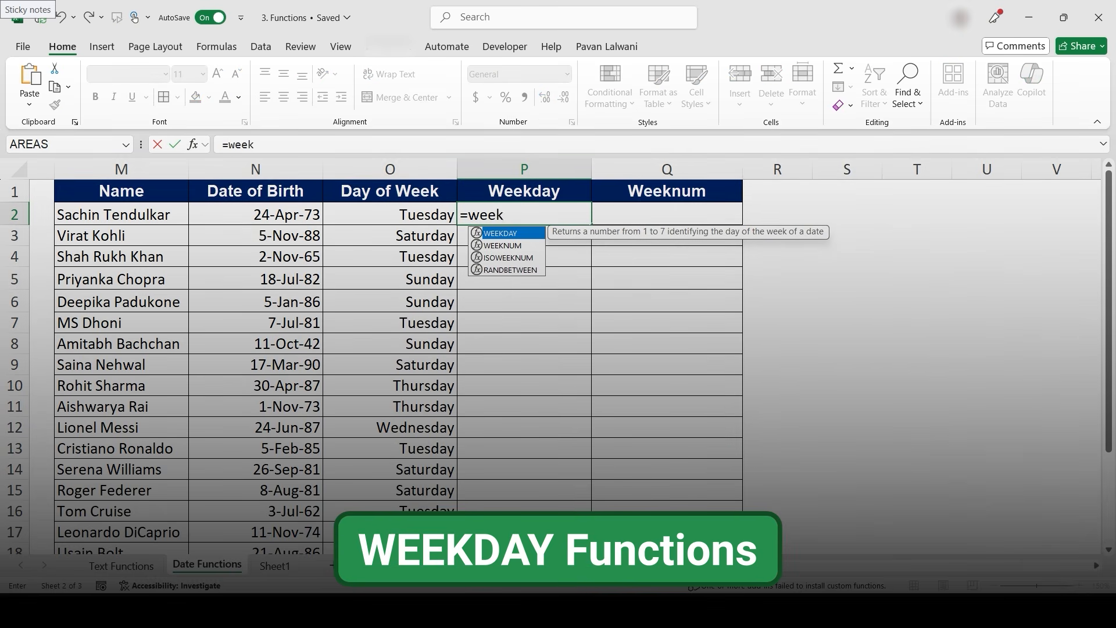
{"action": "key", "text": "Tab"}
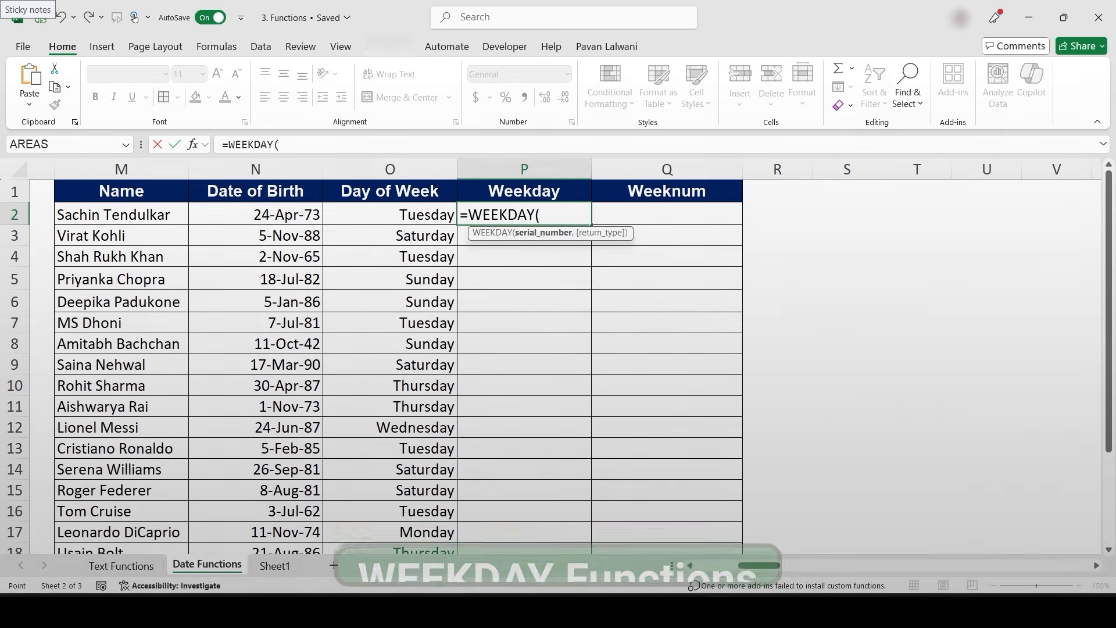
{"action": "left_click", "coordinate": [256, 214]}
{"action": "type", "text": ")"}
{"action": "key", "text": "Return"}
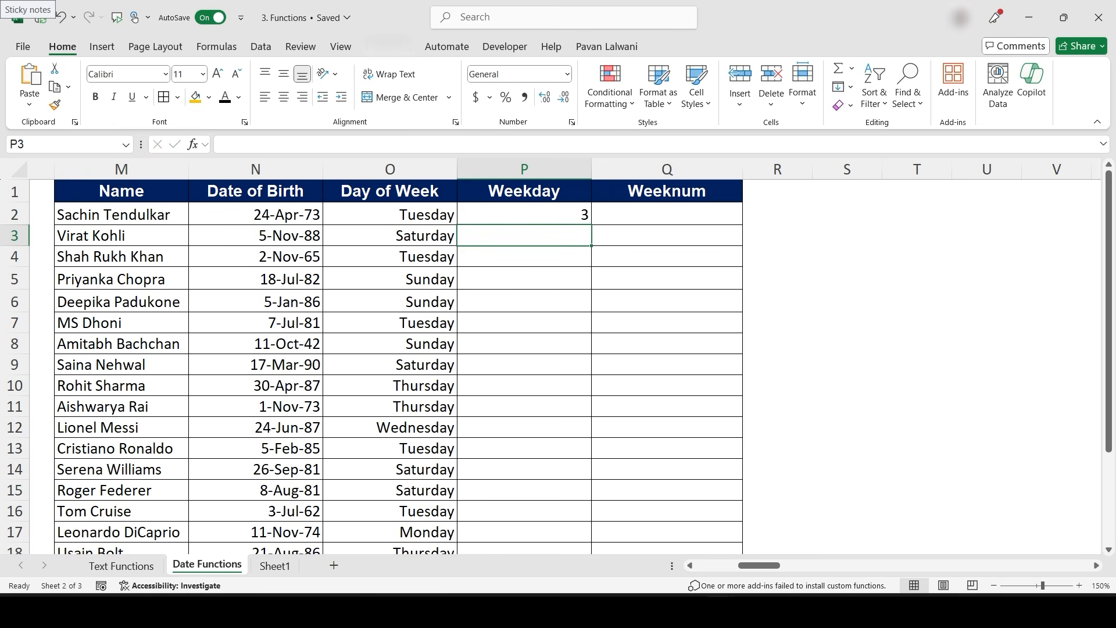
{"action": "left_click", "coordinate": [523, 214]}
{"action": "double_click", "coordinate": [591, 224]}
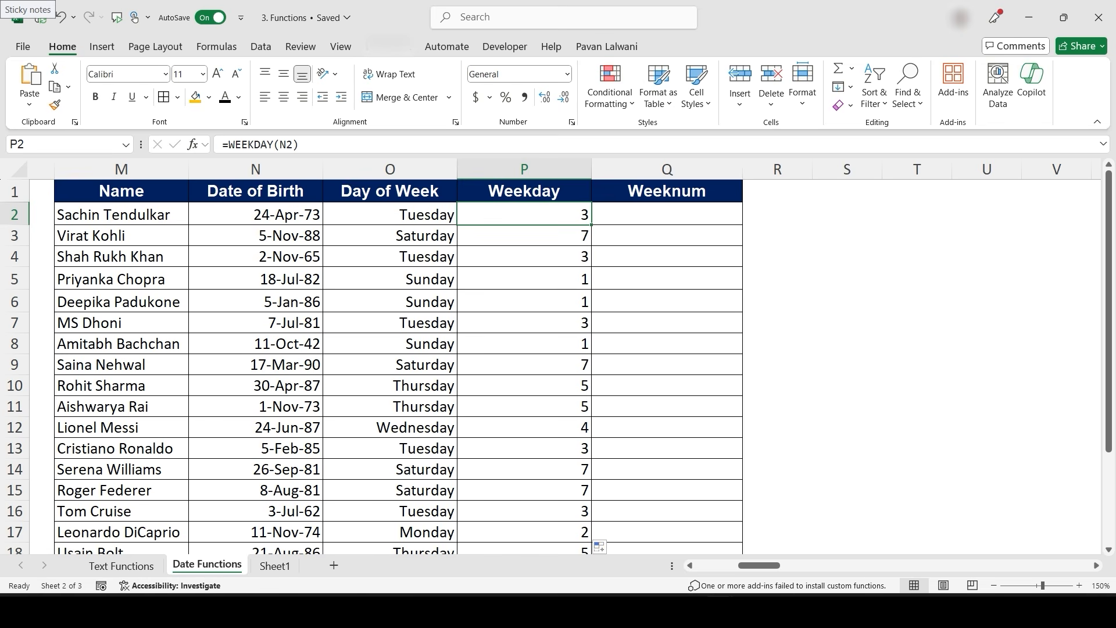
- Enter =WEEKNUM(N2) in Q2 and fill it down the Weeknum column
{"action": "left_click", "coordinate": [666, 214]}
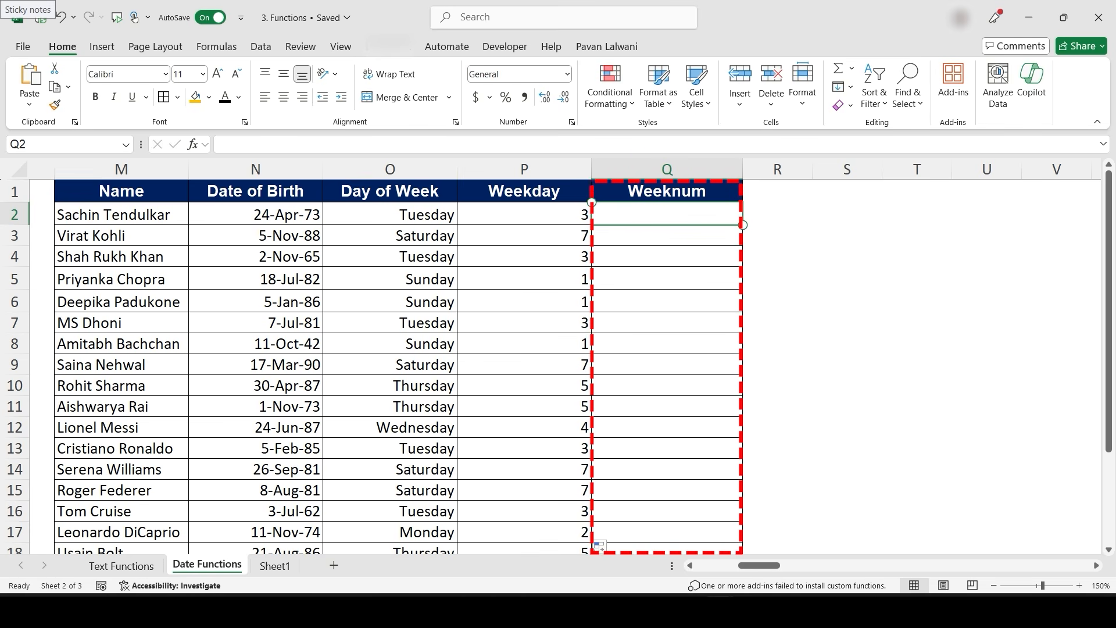
{"action": "key", "text": "F2"}
{"action": "type", "text": "=weekn"}
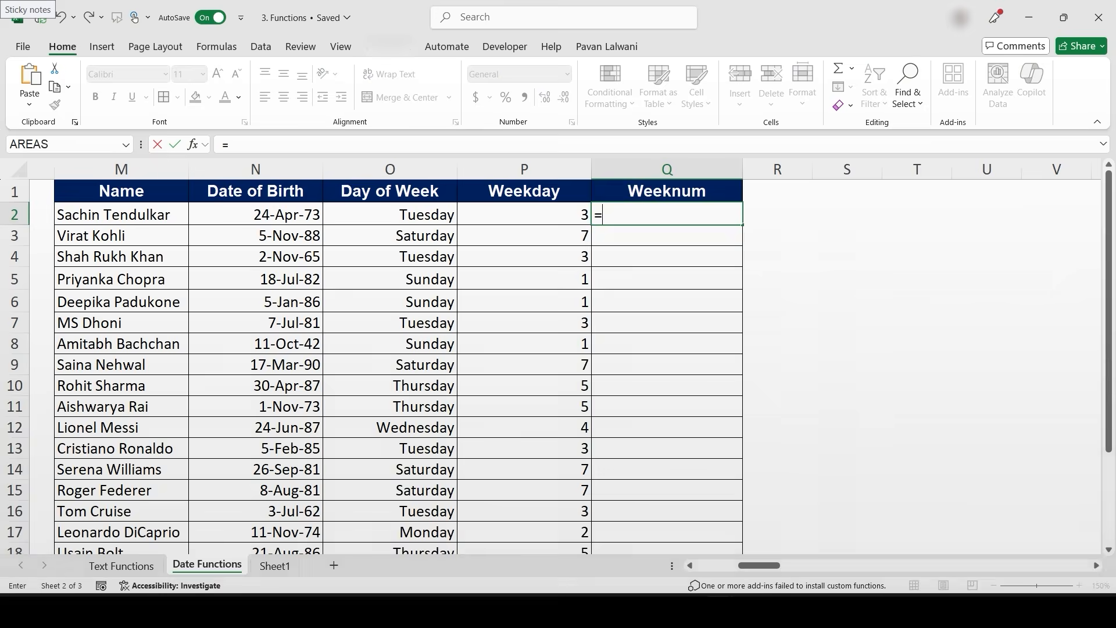
{"action": "key", "text": "Tab"}
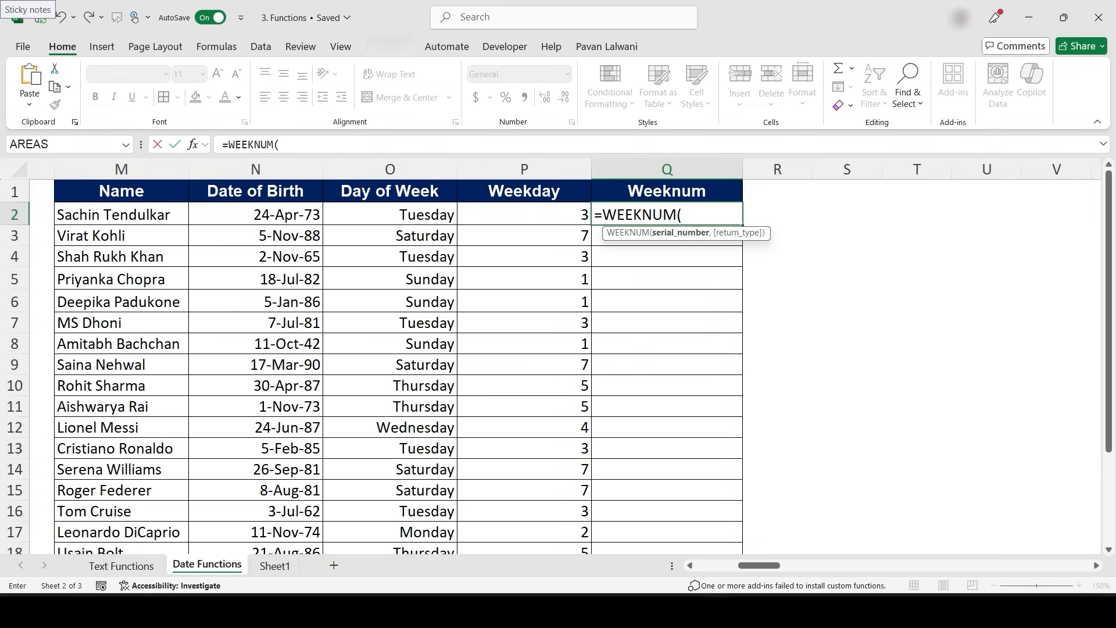
{"action": "key", "text": "Left"}
{"action": "key", "text": "Left"}
{"action": "key", "text": "Left"}
{"action": "key", "text": "Return"}
{"action": "key", "text": "Up"}
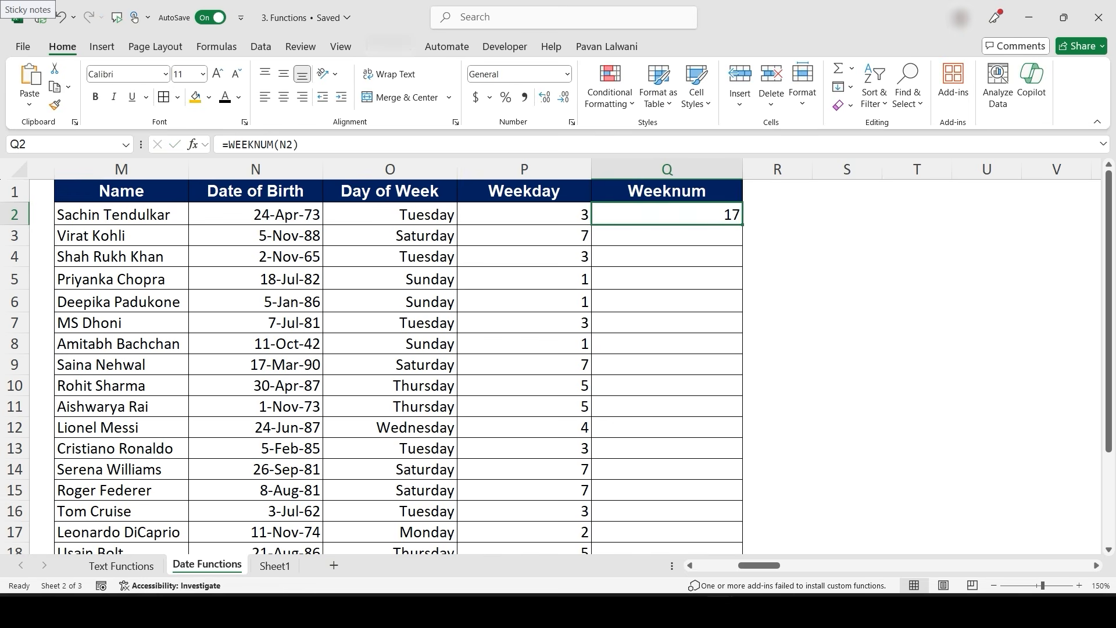
{"action": "double_click", "coordinate": [743, 225]}
- Check the week-number results in Q5 and in row 12
{"action": "left_click", "coordinate": [686, 279]}
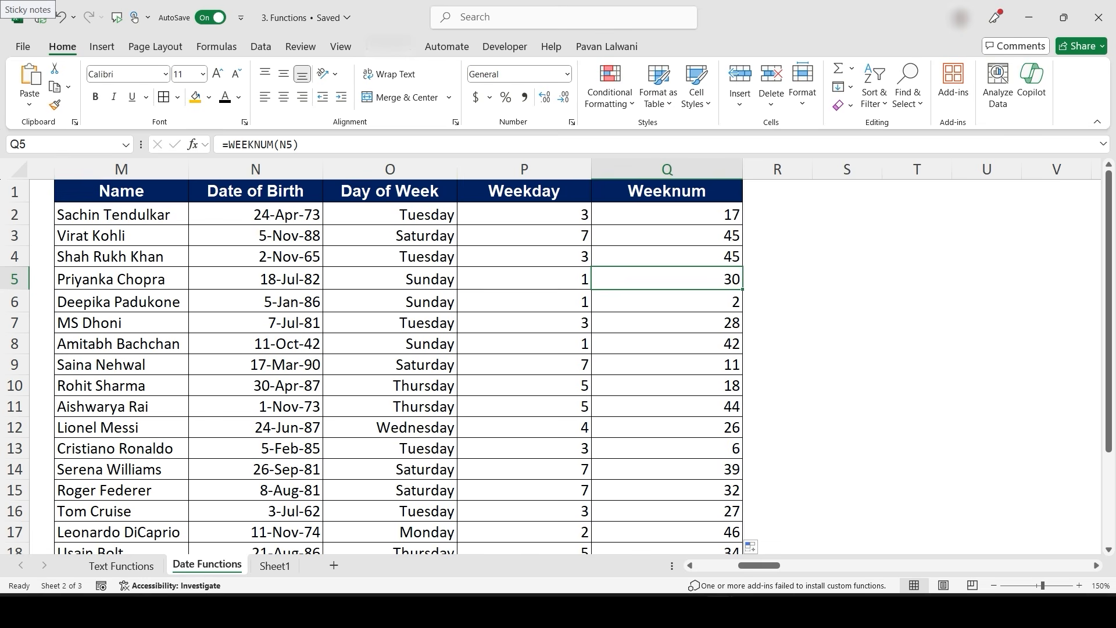
{"action": "left_click", "coordinate": [100, 427]}
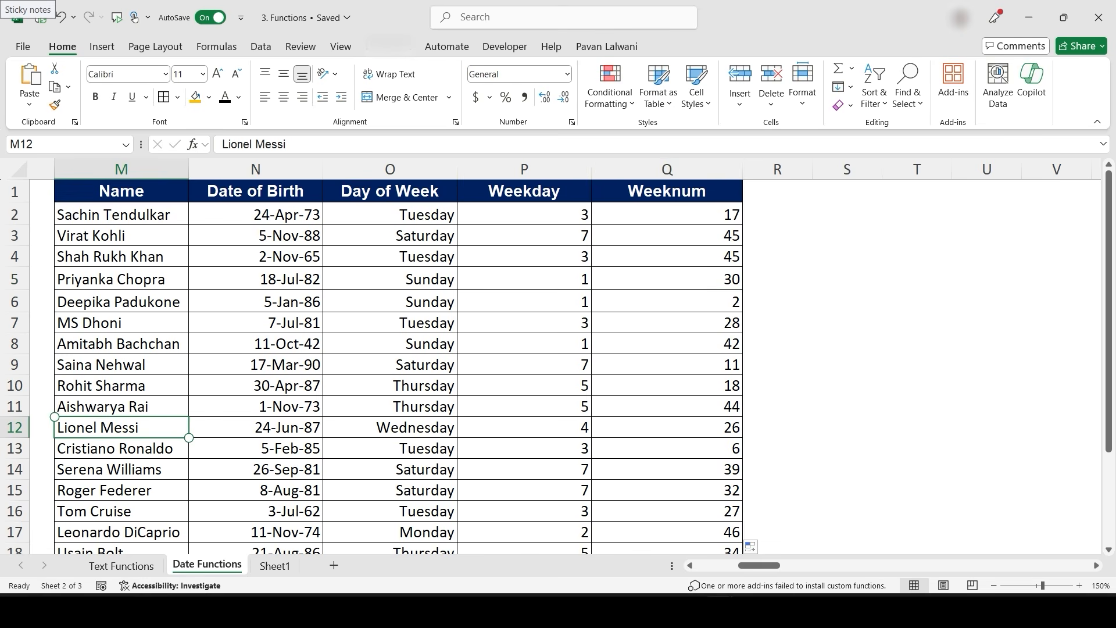
{"action": "left_click", "coordinate": [708, 426]}
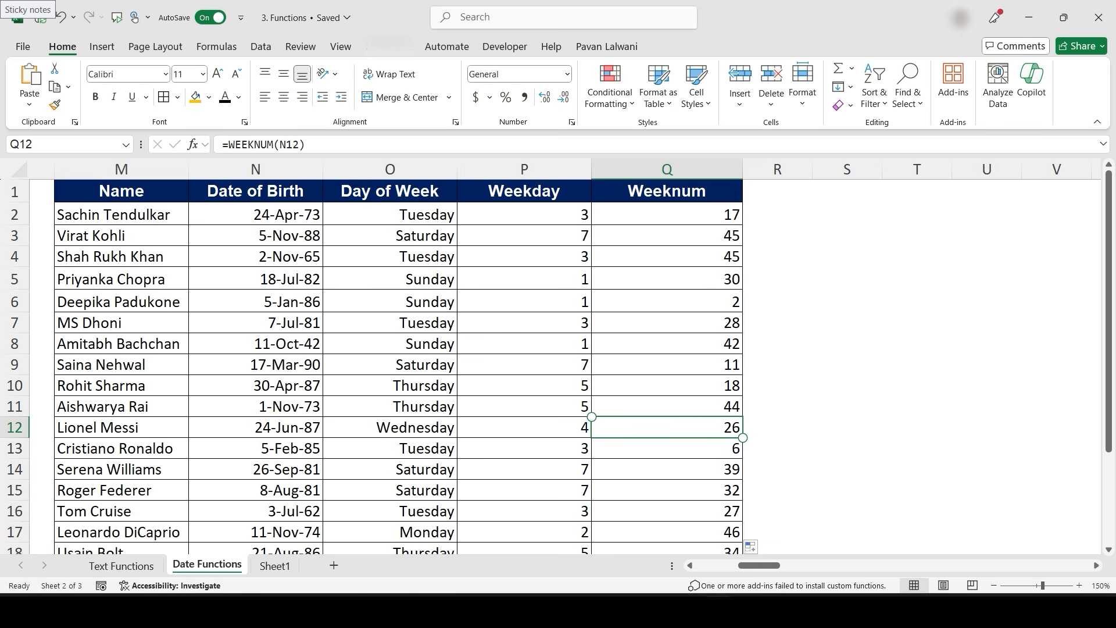
- Enter =AB2+AC2 in AD2 to calculate the laptop's expected delivery date
{"action": "scroll", "coordinate": [730, 393], "scroll_direction": "right", "scroll_amount": 8}
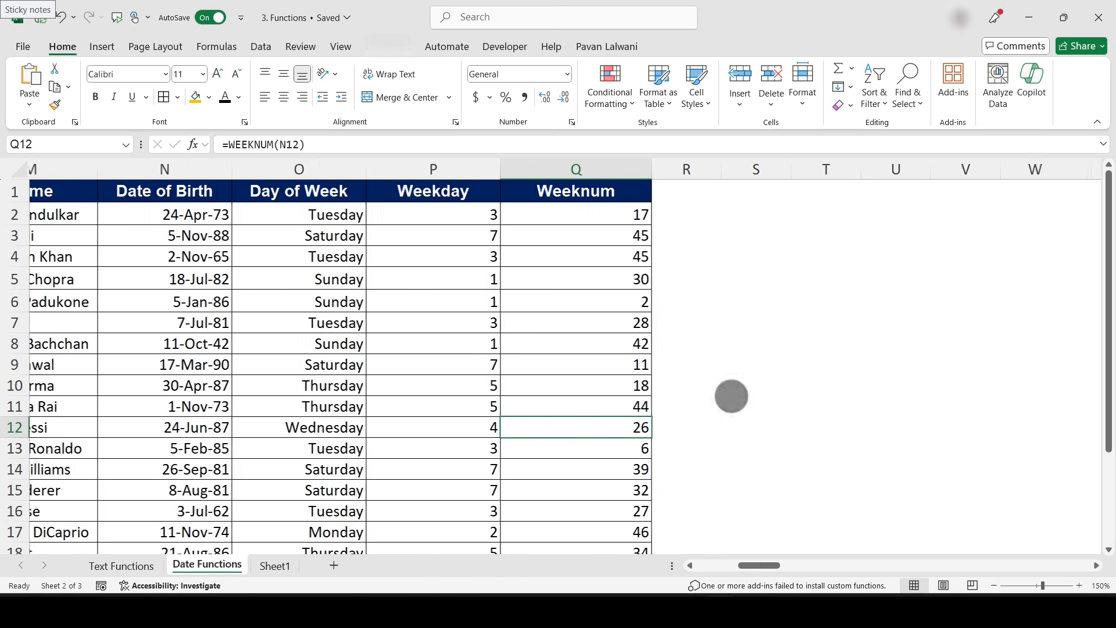
{"action": "scroll", "coordinate": [631, 398], "scroll_direction": "right", "scroll_amount": 10}
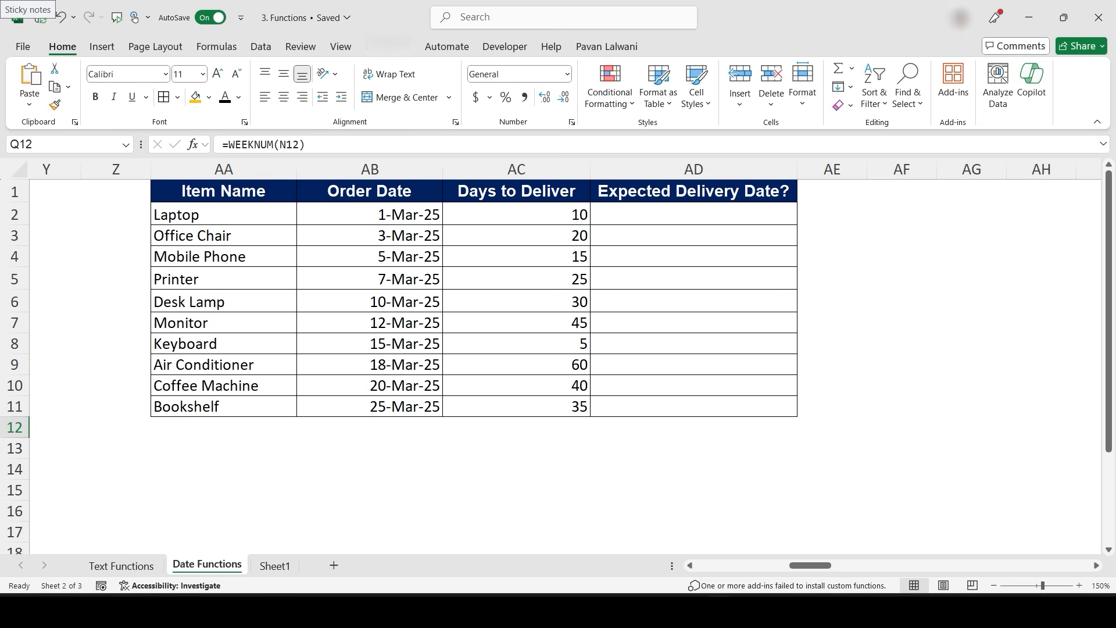
{"action": "left_click", "coordinate": [693, 214]}
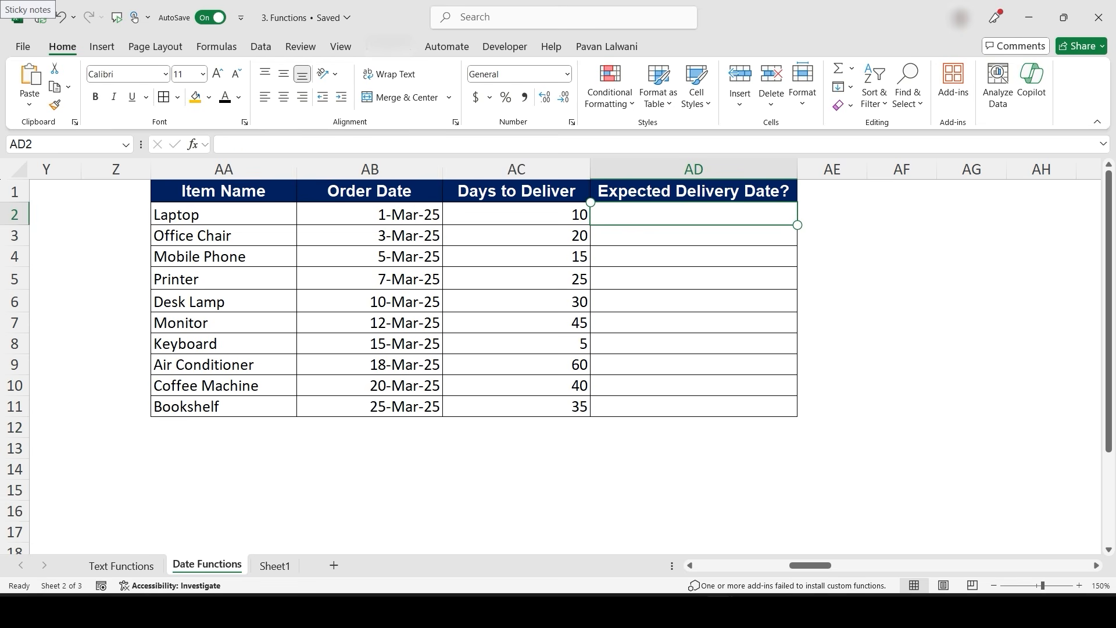
{"action": "type", "text": "="}
{"action": "key", "text": "Left"}
{"action": "key", "text": "Left"}
{"action": "type", "text": "+"}
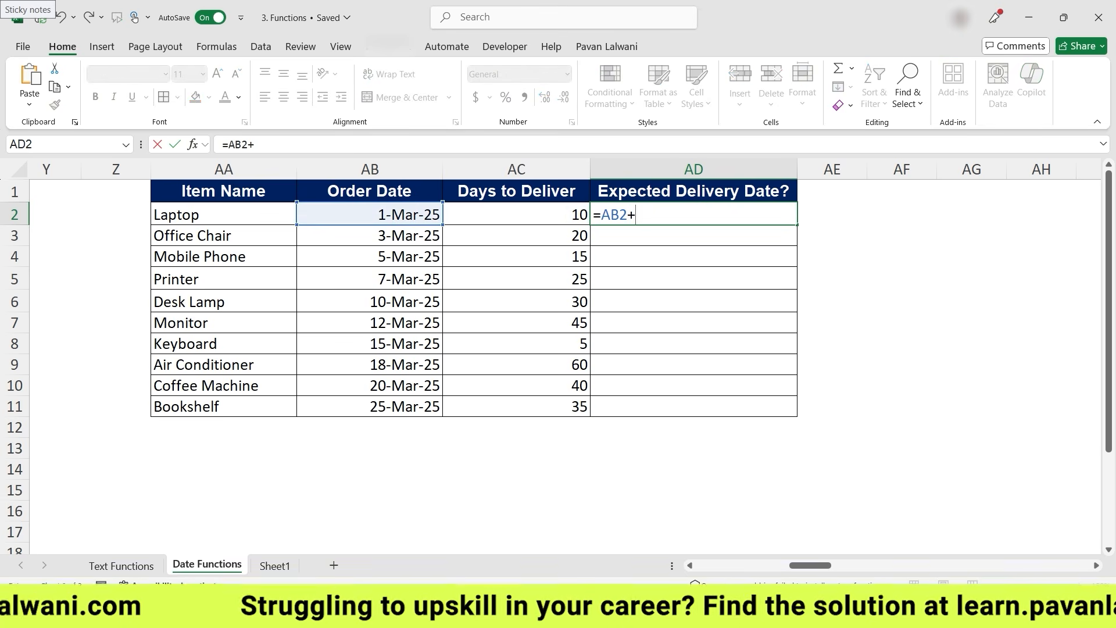
{"action": "key", "text": "Left"}
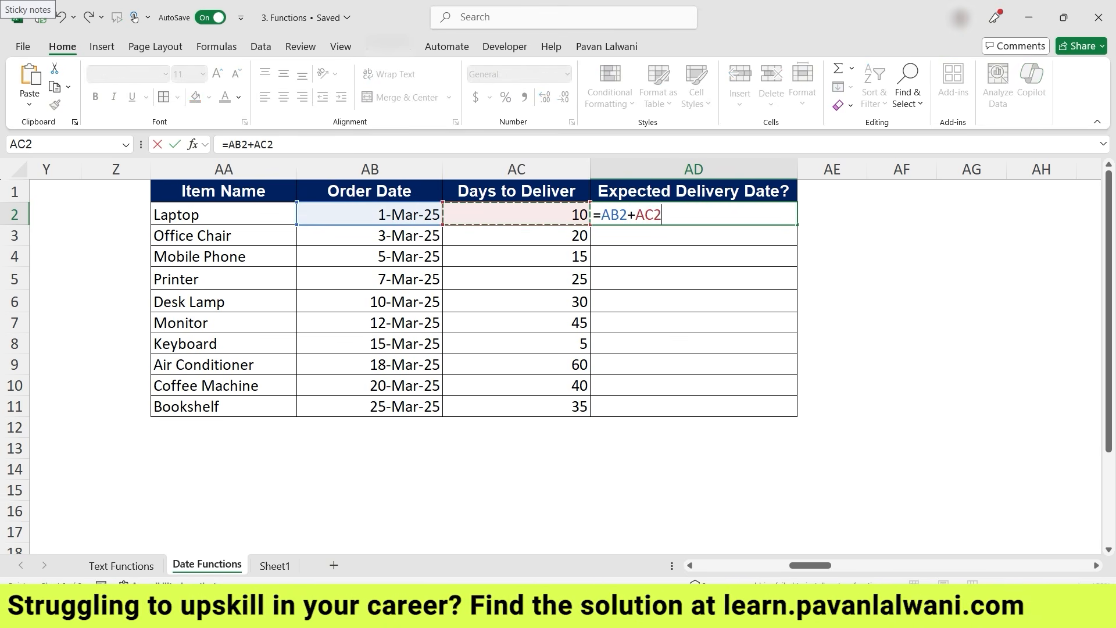
{"action": "key", "text": "Return"}
{"action": "key", "text": "Up"}
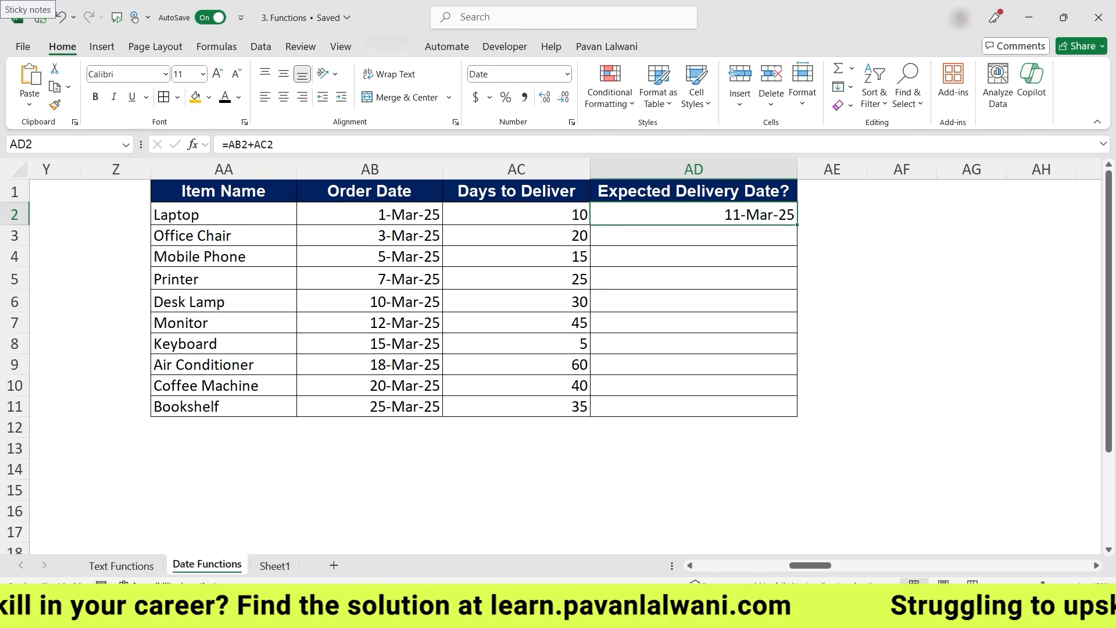
- Fill the =AB2+AC2 formula down the Expected Delivery Date column through AD11
{"action": "key", "text": "shift+Down"}
{"action": "key", "text": "shift+Down"}
{"action": "key", "text": "shift+Down"}
{"action": "key", "text": "shift+Down"}
{"action": "key", "text": "shift+Down"}
{"action": "key", "text": "shift+Down"}
{"action": "key", "text": "shift+Down"}
{"action": "key", "text": "shift+Down"}
{"action": "key", "text": "shift+Down"}
{"action": "key", "text": "ctrl+d"}
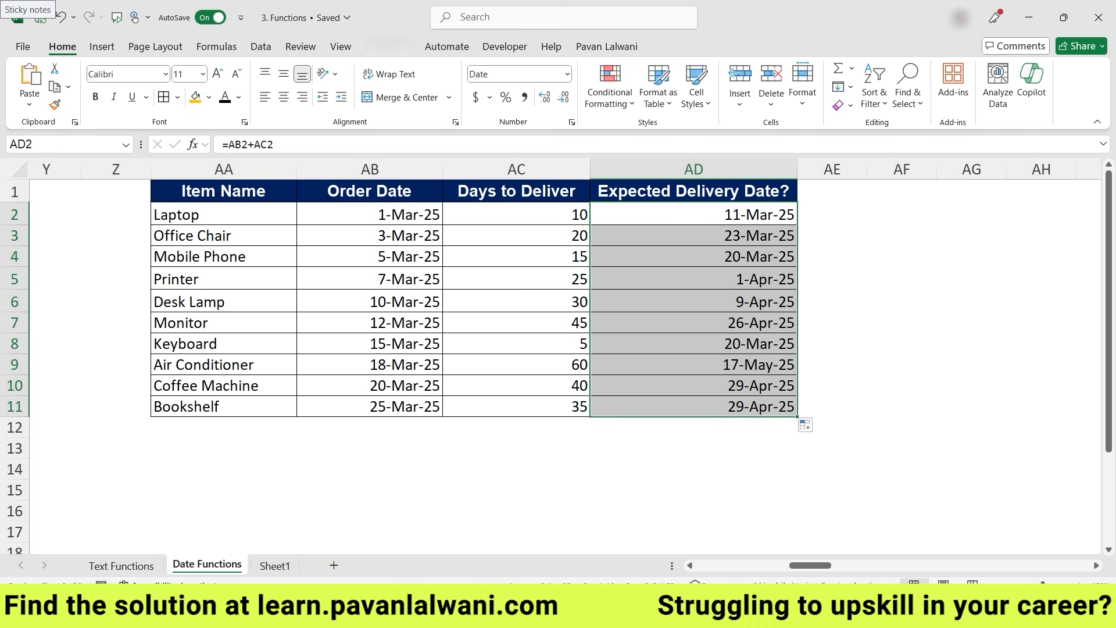
- Enter =EDATE(AL2,AM2) in AN2 to add the months to deliver to the laptop's order date
{"action": "scroll", "coordinate": [499, 403], "scroll_direction": "right", "scroll_amount": 3}
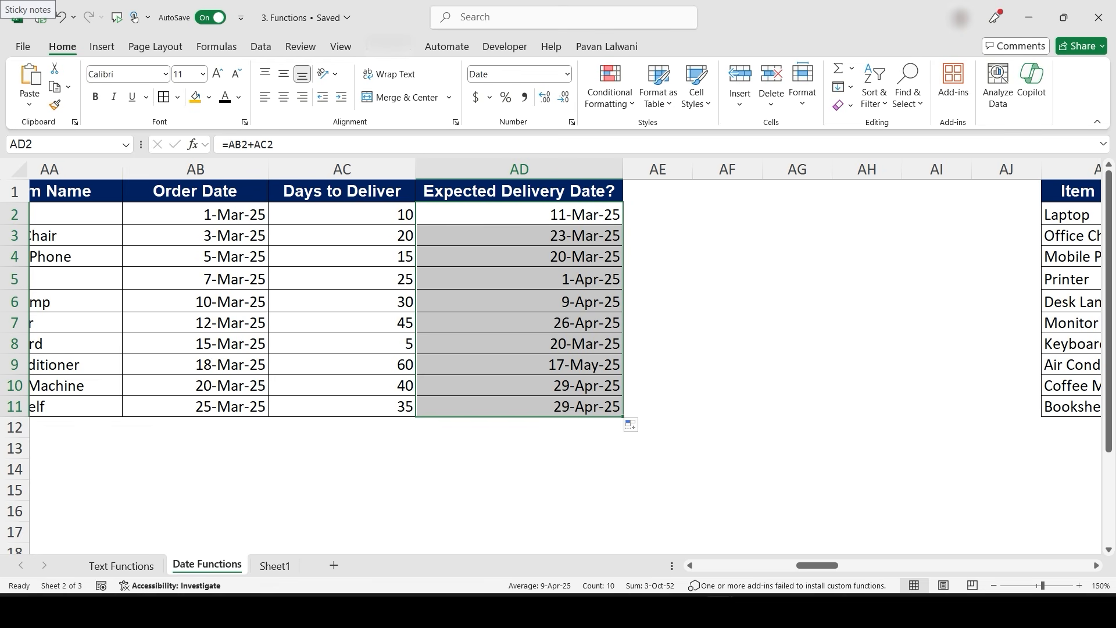
{"action": "scroll", "coordinate": [565, 296], "scroll_direction": "right", "scroll_amount": 10}
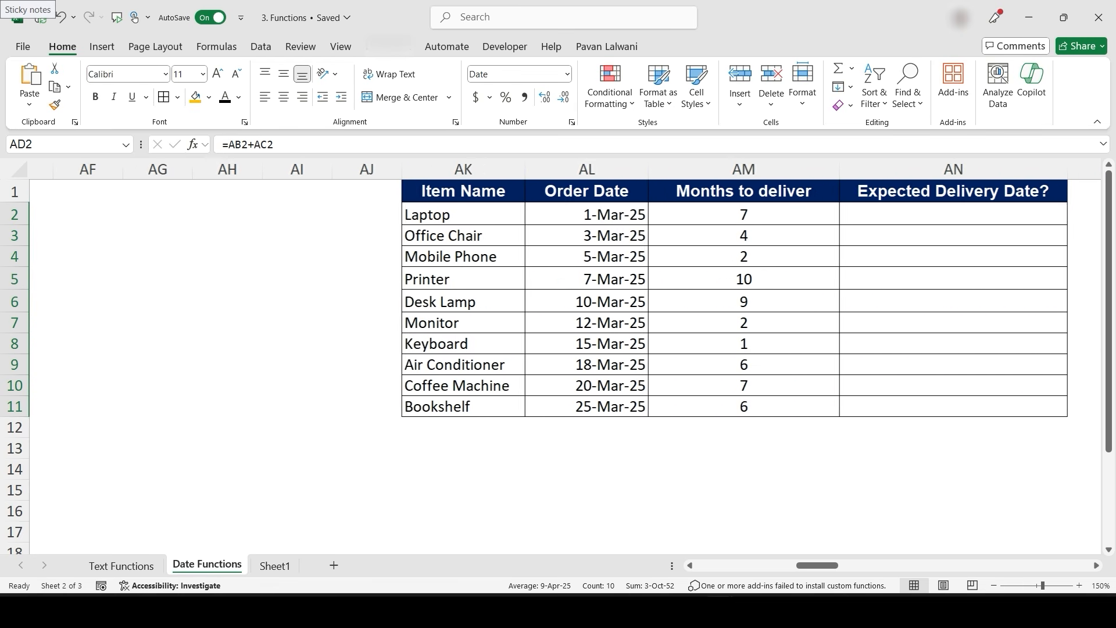
{"action": "scroll", "coordinate": [553, 443], "scroll_direction": "right", "scroll_amount": 3}
{"action": "scroll", "coordinate": [576, 461], "scroll_direction": "left", "scroll_amount": 1}
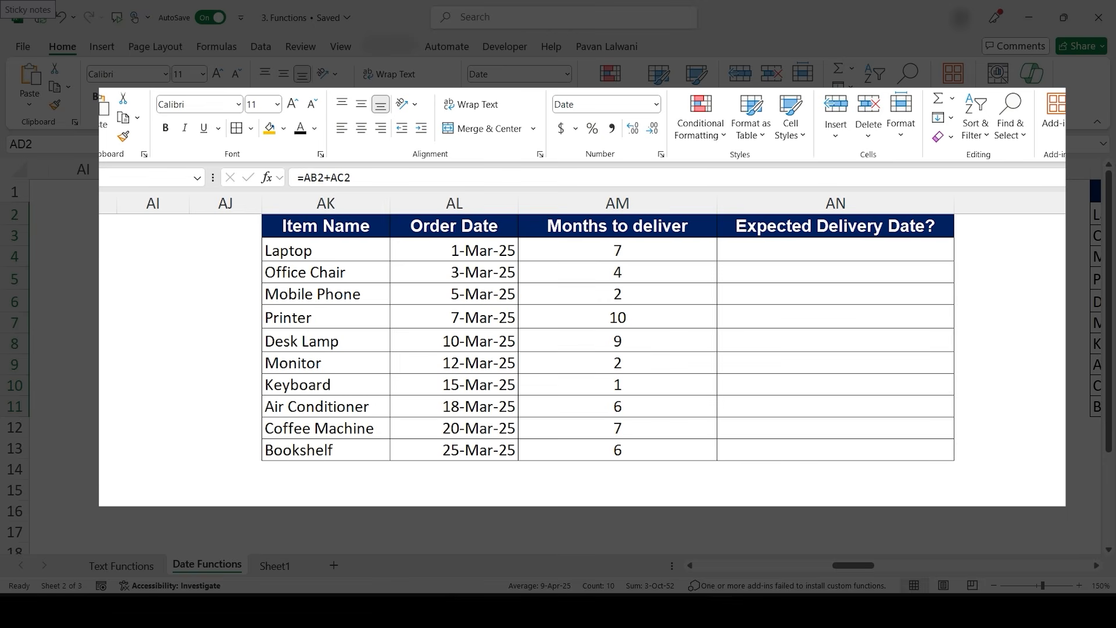
{"action": "scroll", "coordinate": [730, 496], "scroll_direction": "right", "scroll_amount": 2}
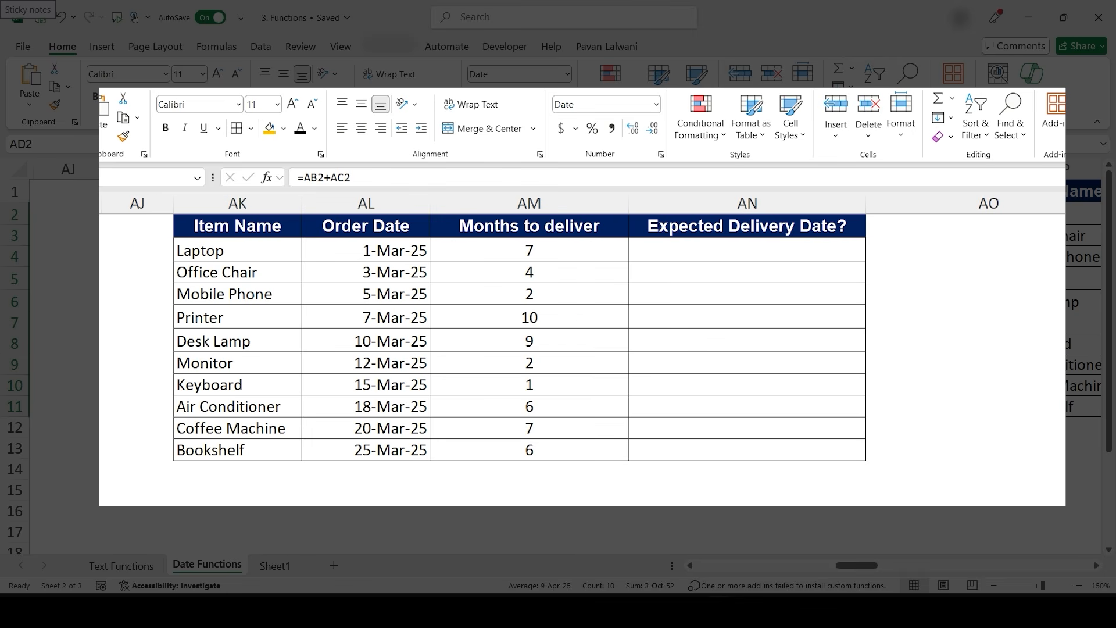
{"action": "left_click", "coordinate": [721, 247]}
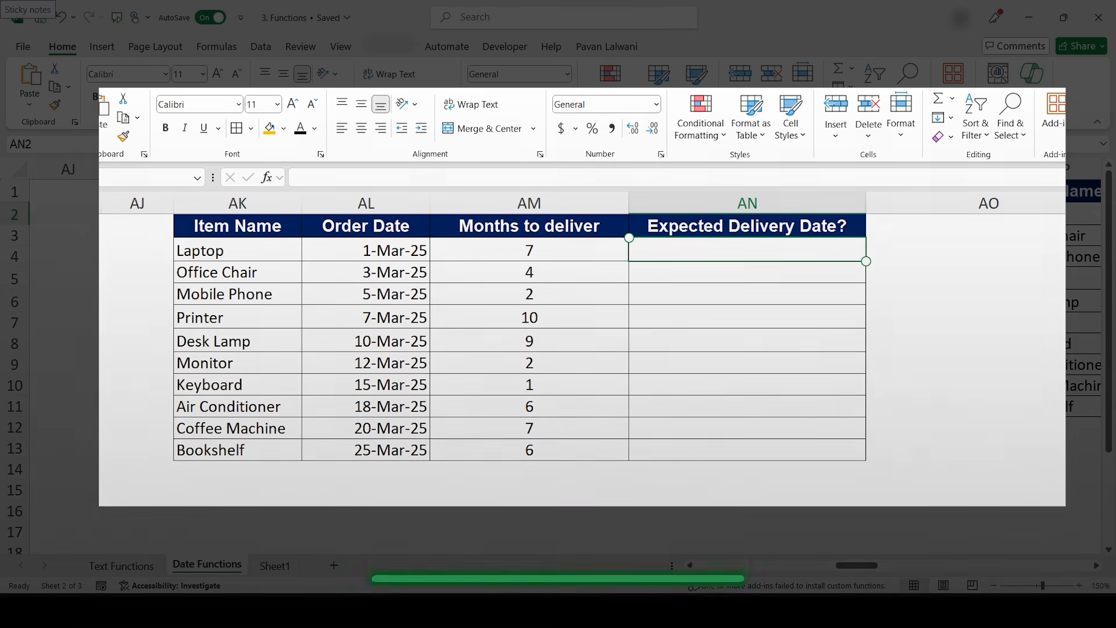
{"action": "type", "text": "=edate"}
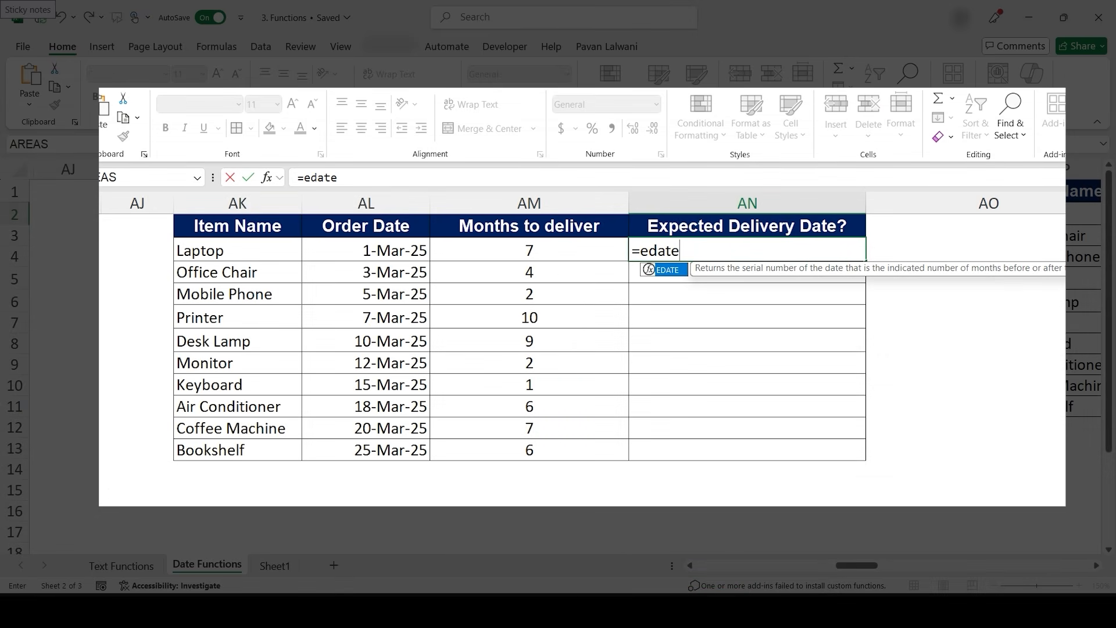
{"action": "key", "text": "Tab"}
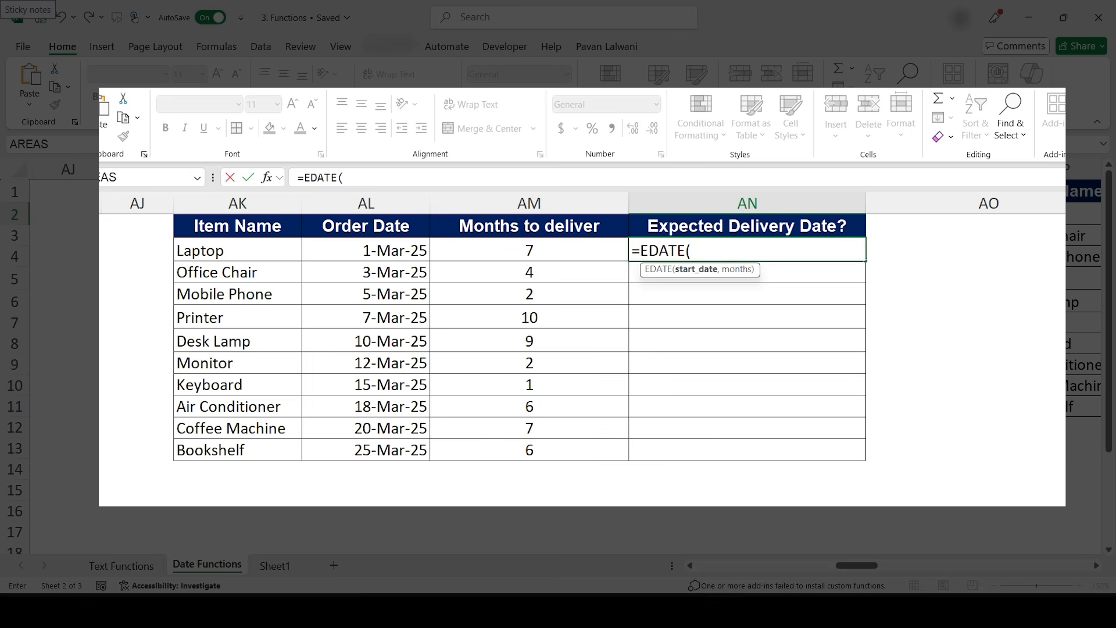
{"action": "left_click", "coordinate": [366, 250]}
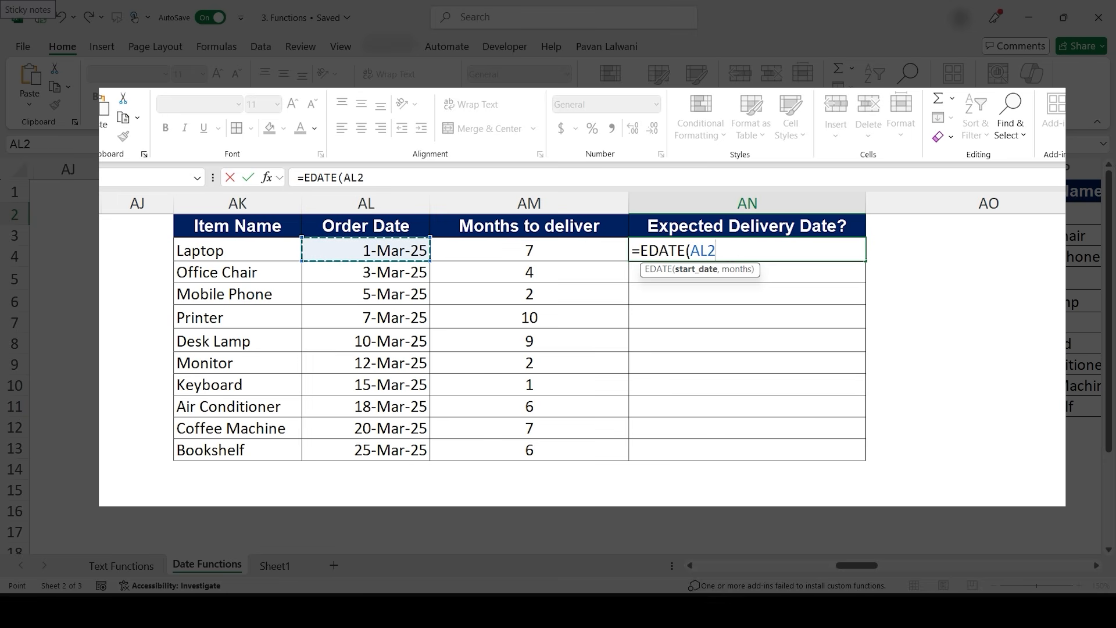
{"action": "type", "text": ","}
{"action": "left_click", "coordinate": [529, 250]}
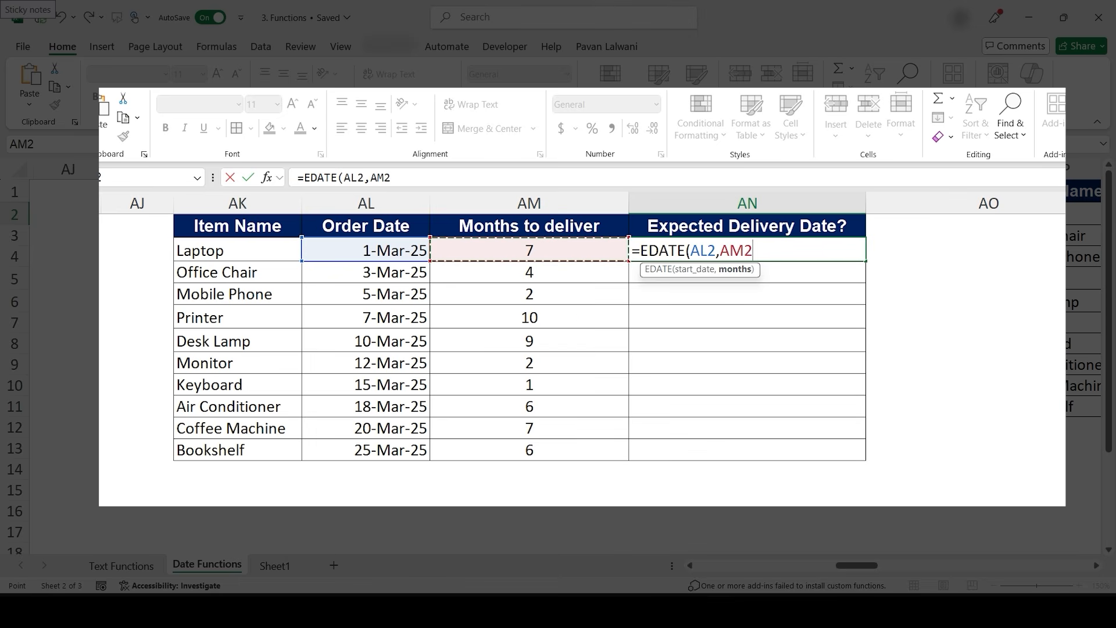
{"action": "type", "text": ")"}
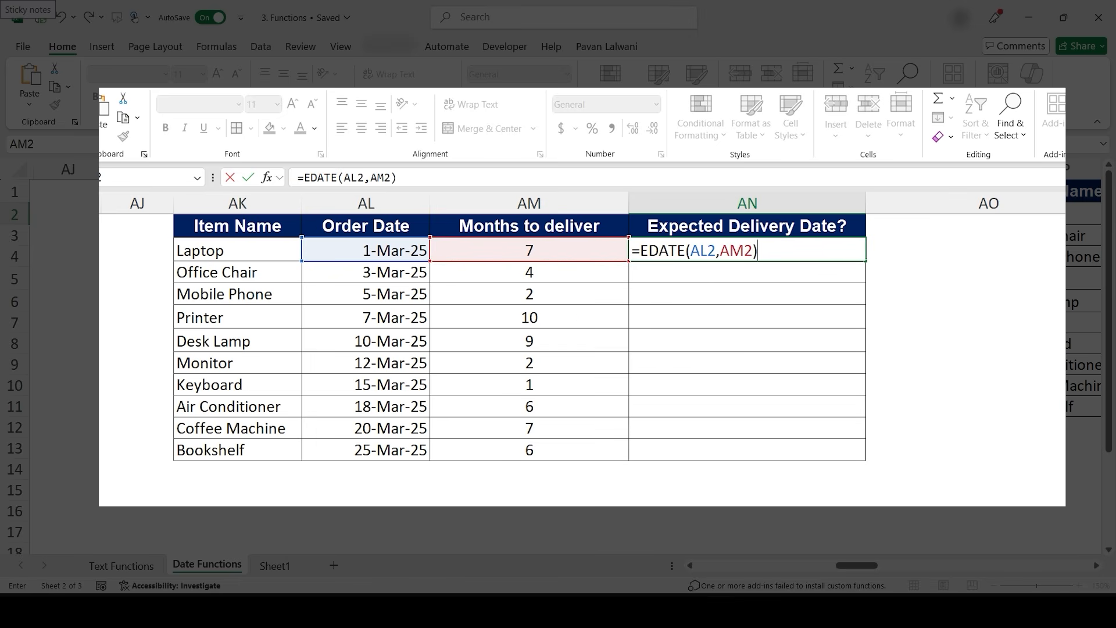
{"action": "key", "text": "Return"}
- Fill the EDATE formula down to AN11 and apply the Short Date number format
{"action": "left_click", "coordinate": [747, 250]}
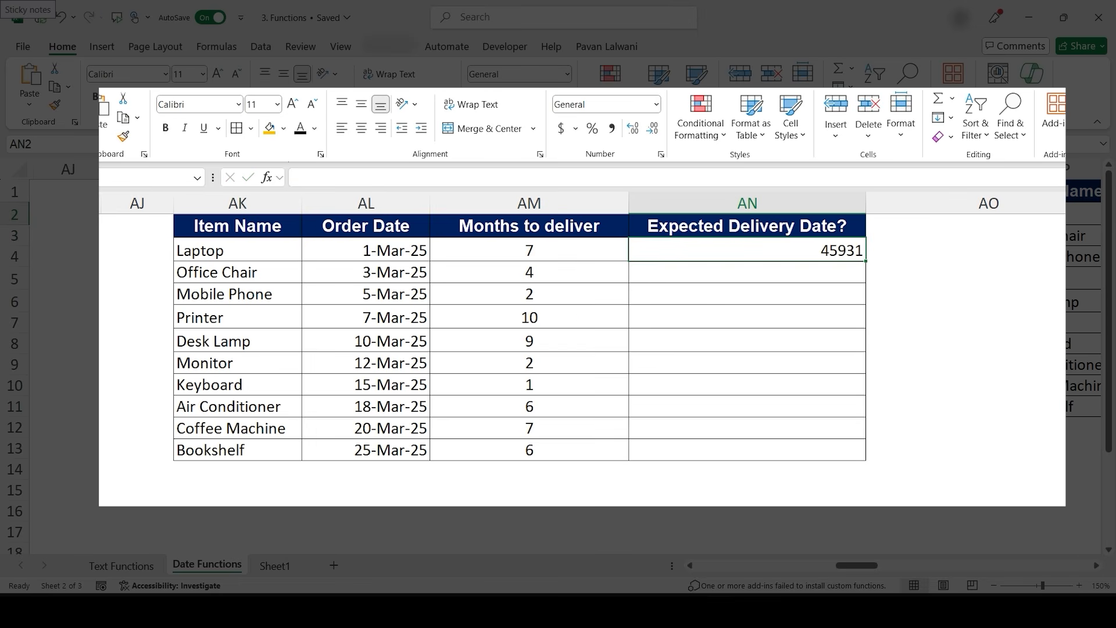
{"action": "left_click_drag", "start_coordinate": [865, 261], "coordinate": [866, 460]}
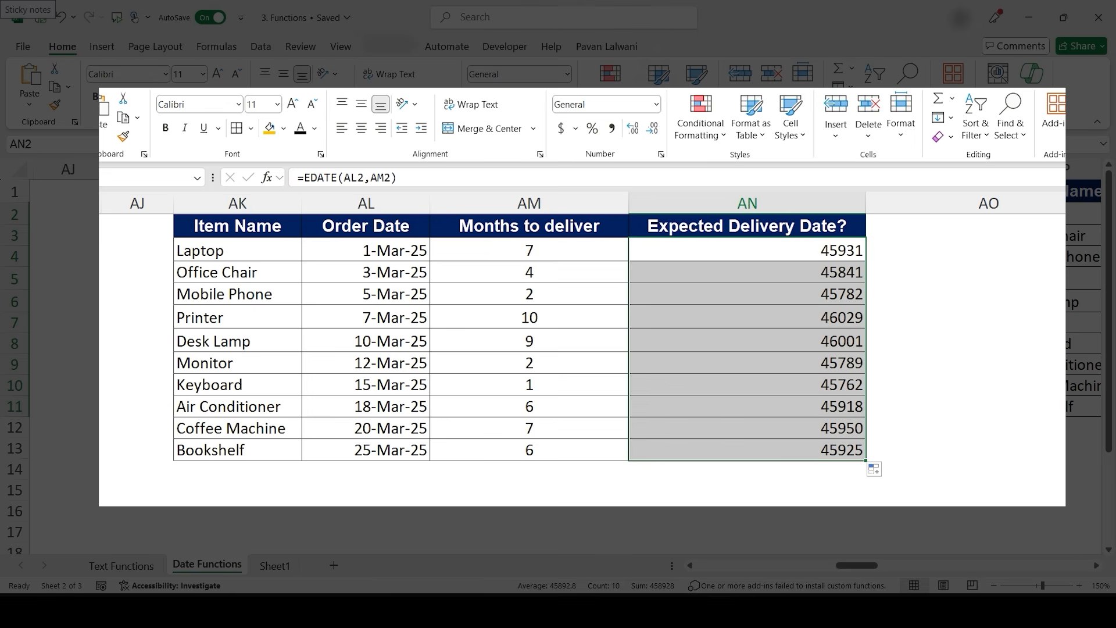
{"action": "left_click", "coordinate": [655, 104]}
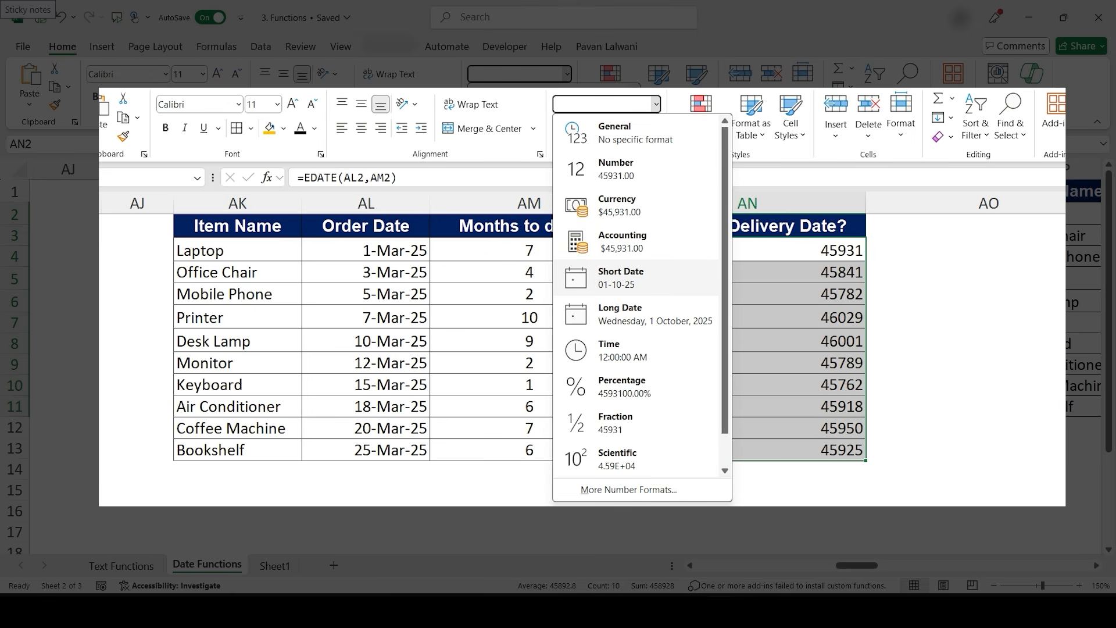
{"action": "left_click", "coordinate": [621, 277]}
- Format AN2:AN11 with the 14-Mar-12 date type in Format Cells
{"action": "left_click", "coordinate": [747, 250]}
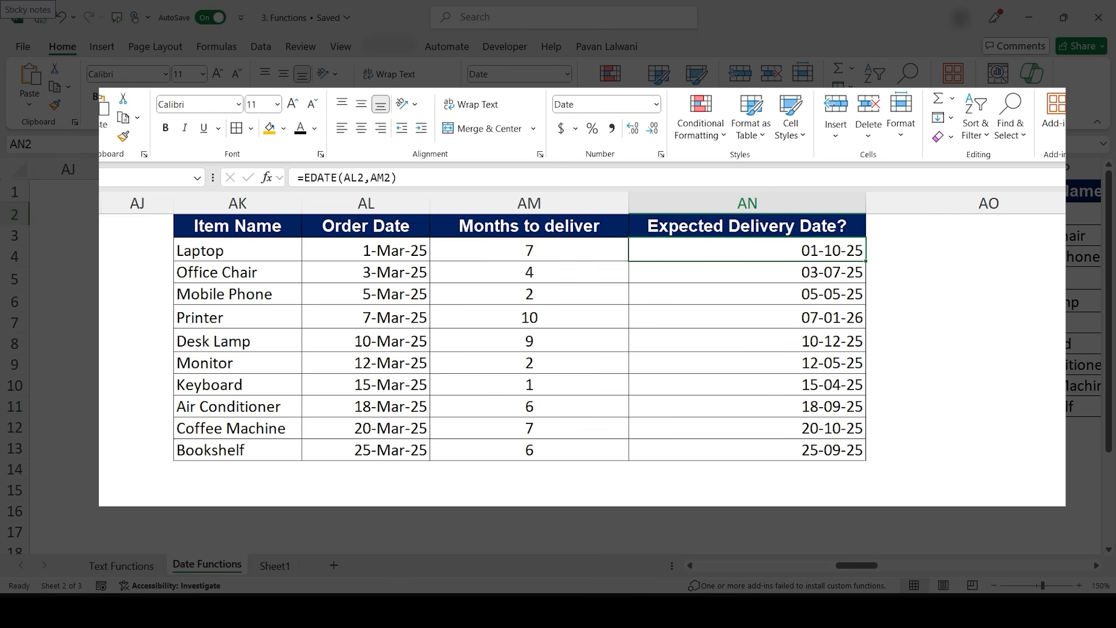
{"action": "left_click_drag", "start_coordinate": [747, 250], "coordinate": [747, 406]}
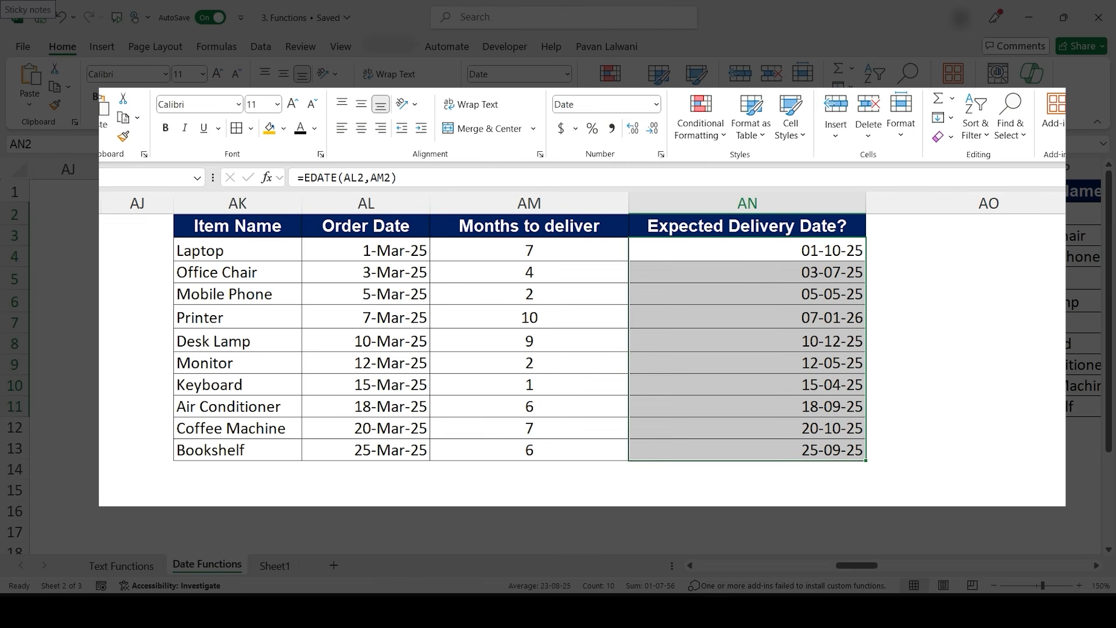
{"action": "key", "text": "ctrl+1"}
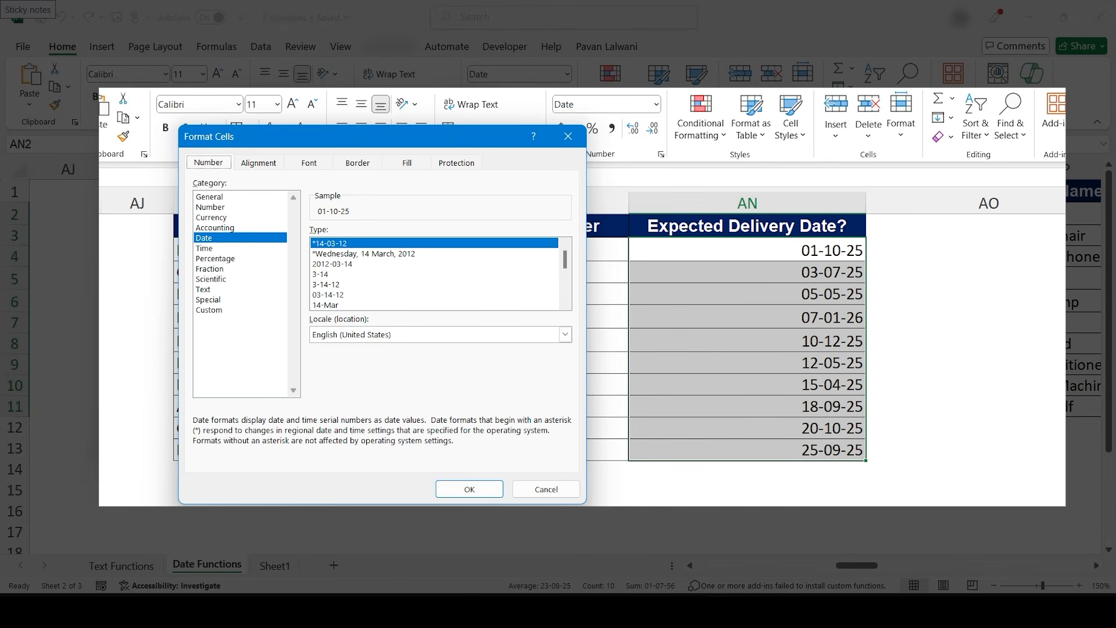
{"action": "scroll", "coordinate": [435, 273], "scroll_direction": "down", "scroll_amount": 2}
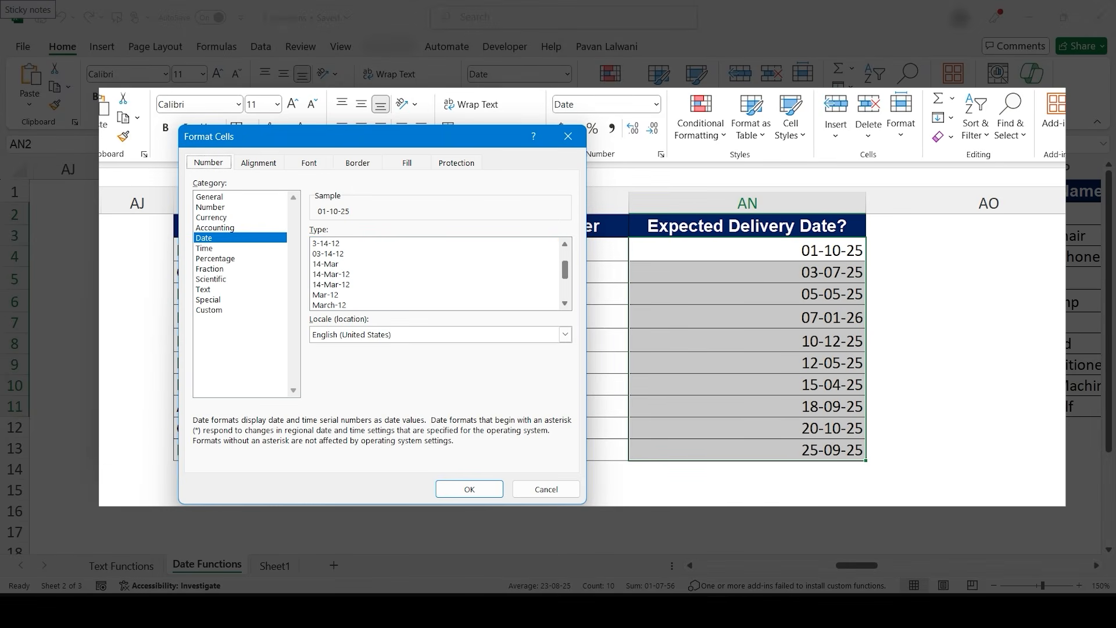
{"action": "left_click", "coordinate": [378, 274]}
{"action": "left_click", "coordinate": [469, 489]}
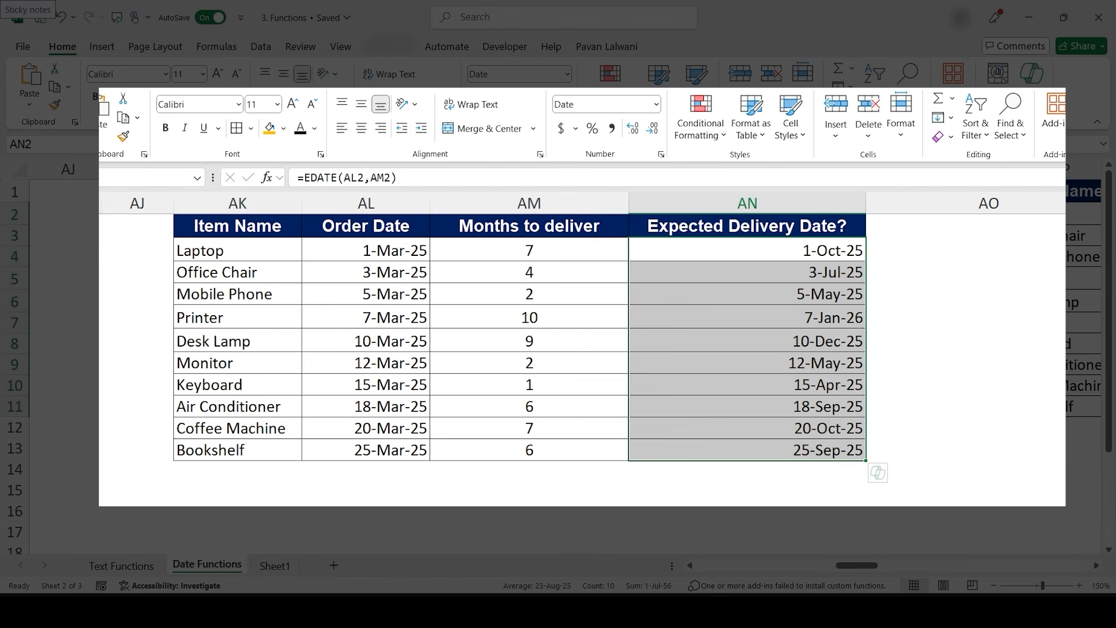
- Check the EDATE results for the printer and bookshelf rows against their order dates and months
{"action": "left_click", "coordinate": [747, 317]}
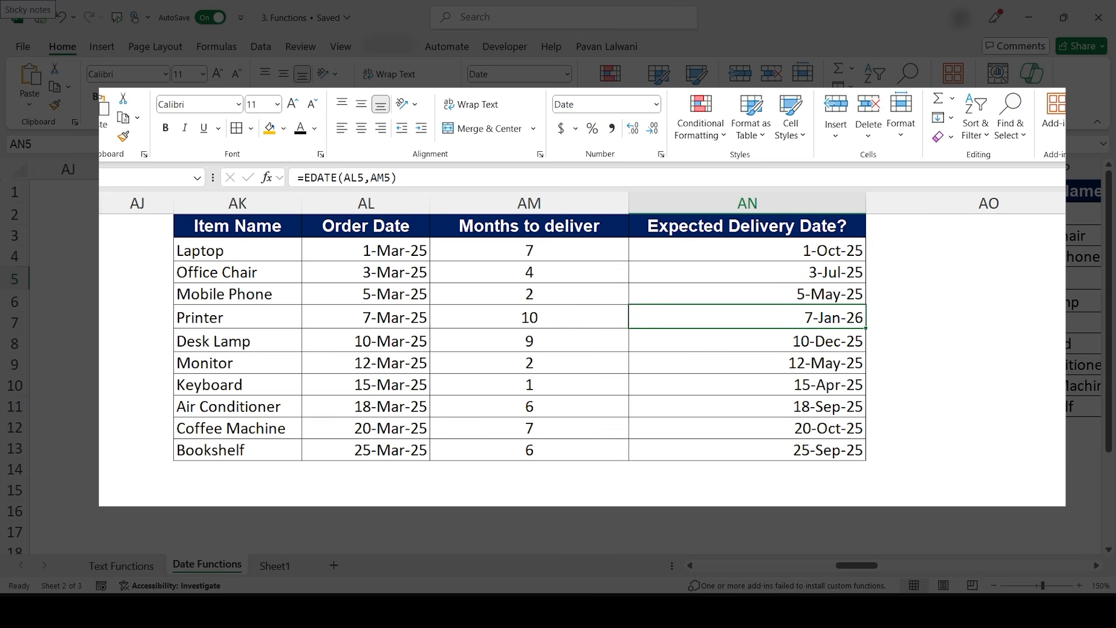
{"action": "left_click", "coordinate": [366, 450]}
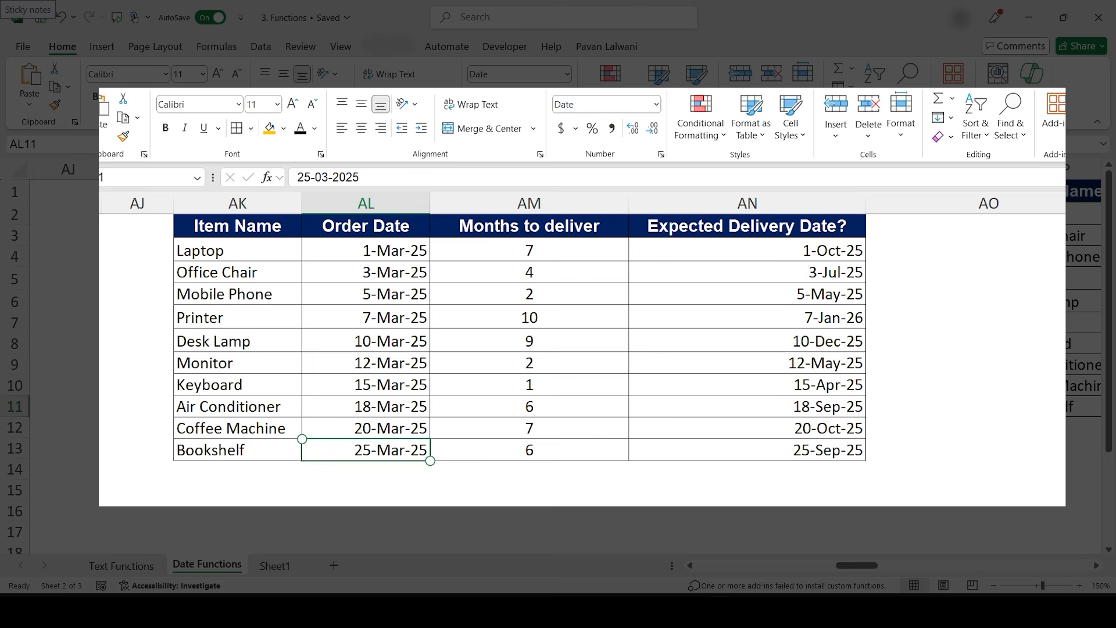
{"action": "left_click", "coordinate": [549, 449]}
{"action": "left_click", "coordinate": [819, 452]}
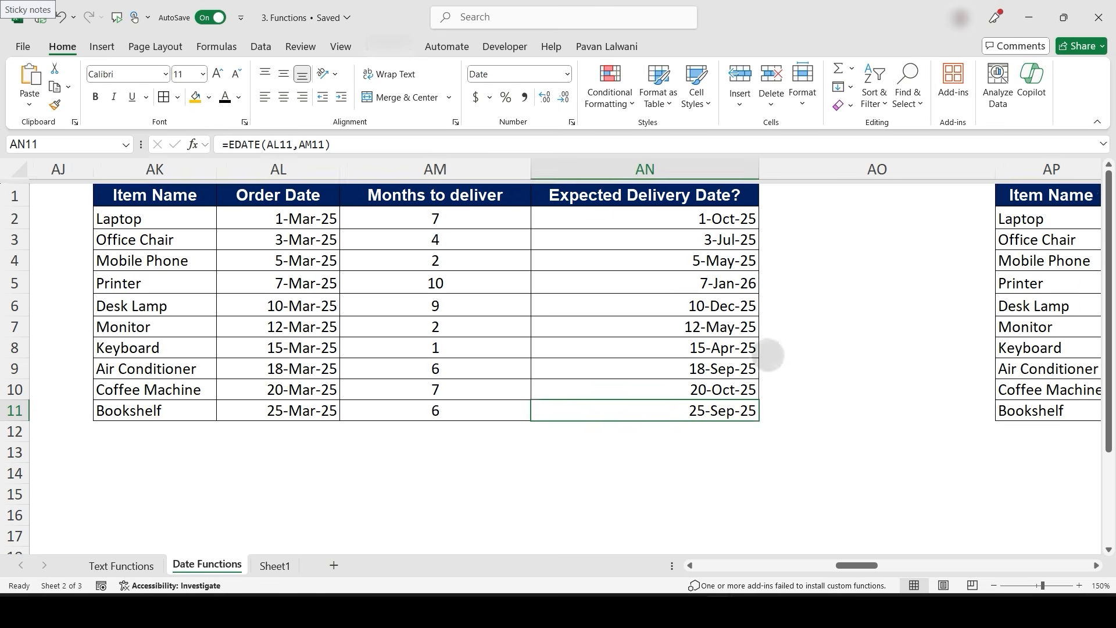
- Enter =EDATE(AQ2,AR2*12) in AS2 to add years as months, and fill it down to AS11
{"action": "scroll", "coordinate": [551, 358], "scroll_direction": "right", "scroll_amount": 5}
{"action": "scroll", "coordinate": [678, 366], "scroll_direction": "left", "scroll_amount": 2}
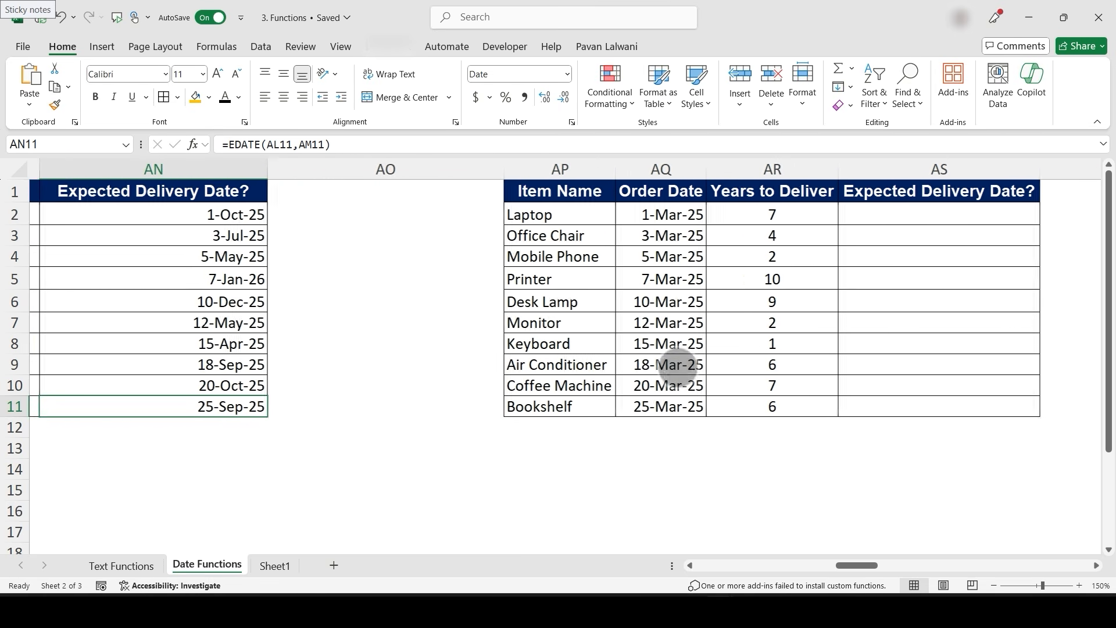
{"action": "scroll", "coordinate": [678, 366], "scroll_direction": "right", "scroll_amount": 4}
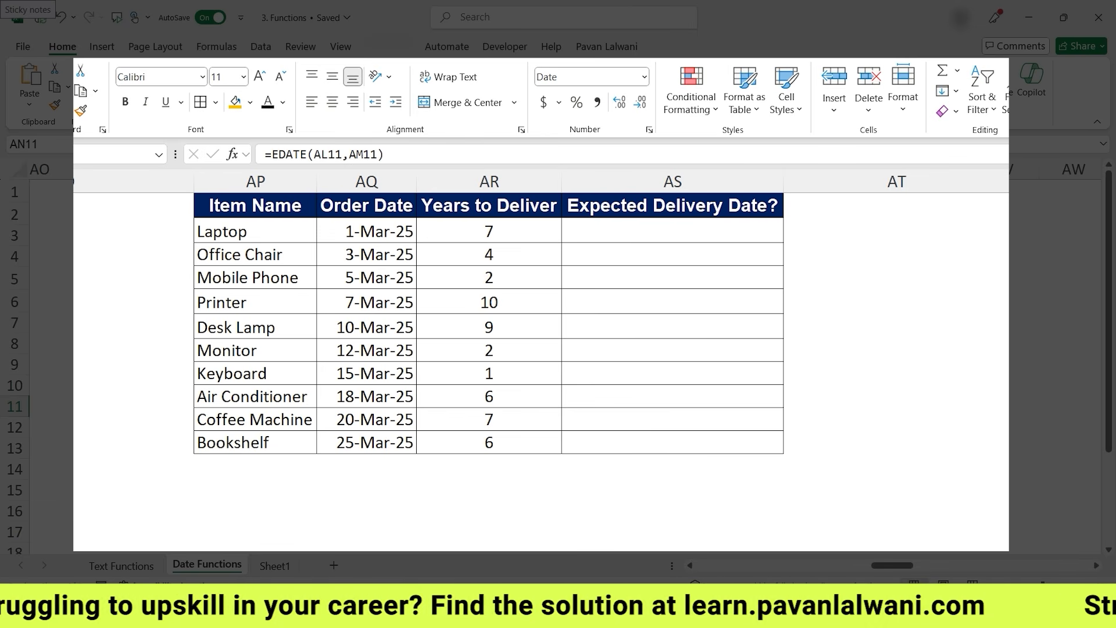
{"action": "left_click", "coordinate": [599, 231]}
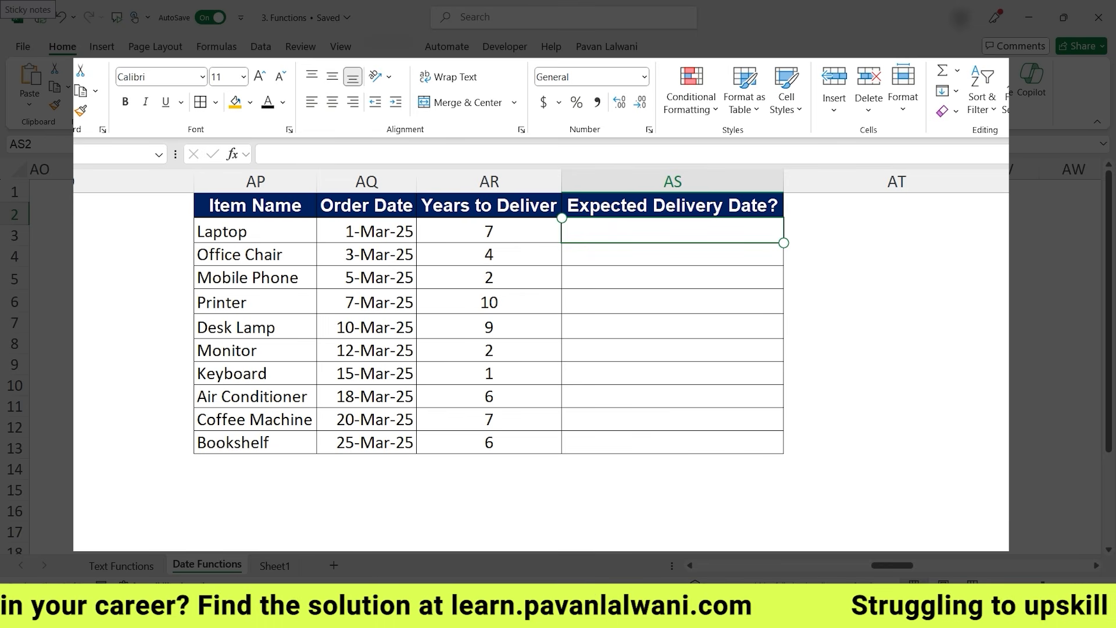
{"action": "type", "text": "=Edate"}
{"action": "key", "text": "Tab"}
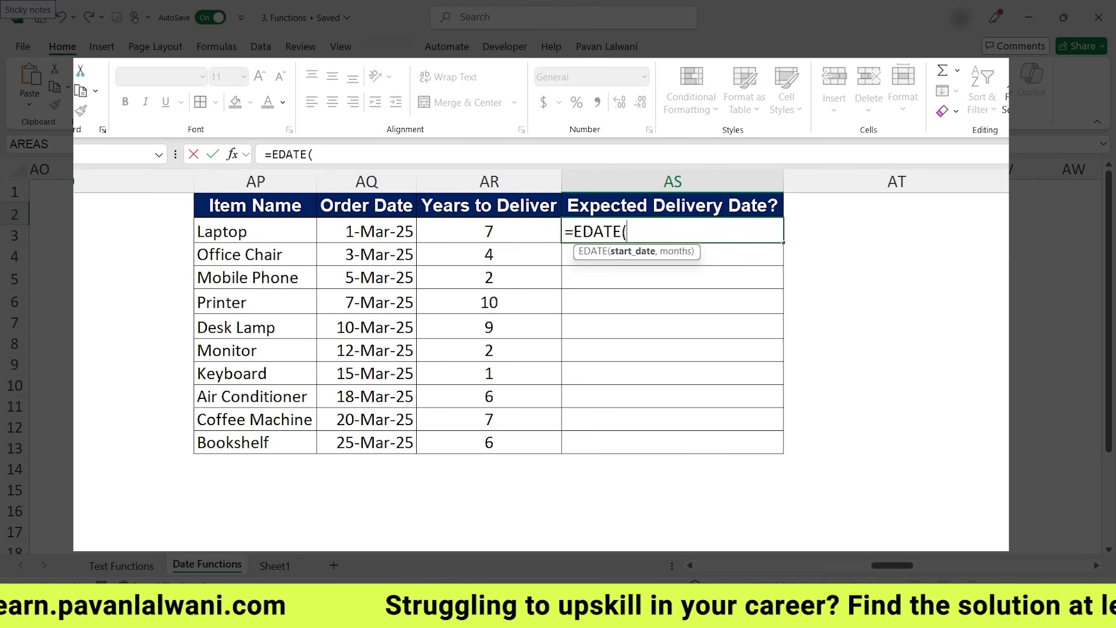
{"action": "left_click", "coordinate": [367, 231]}
{"action": "type", "text": ","}
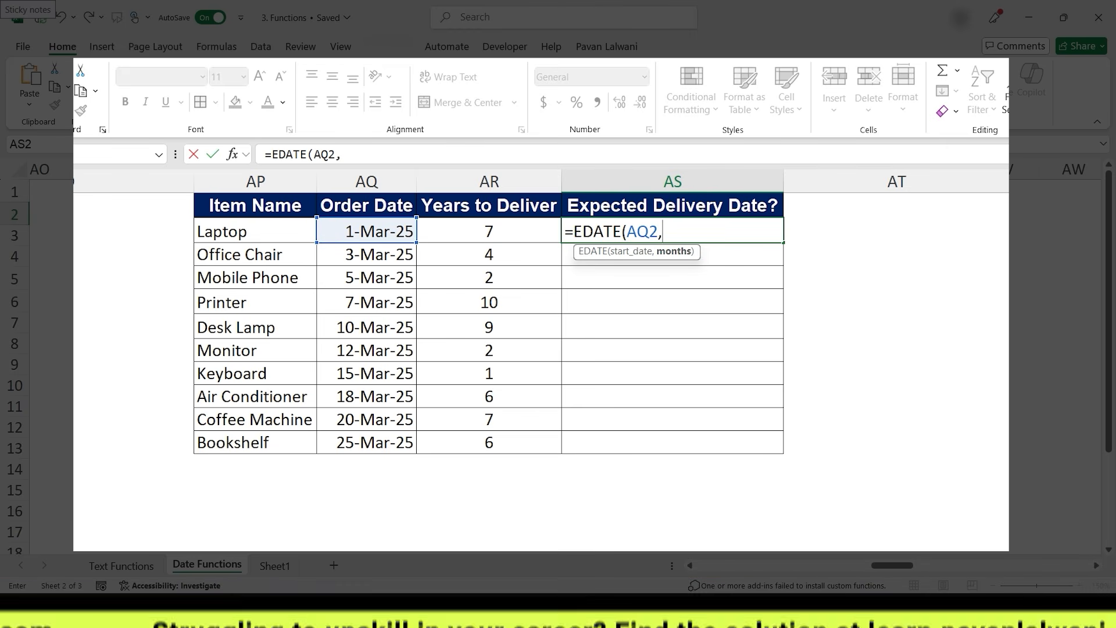
{"action": "left_click", "coordinate": [489, 231]}
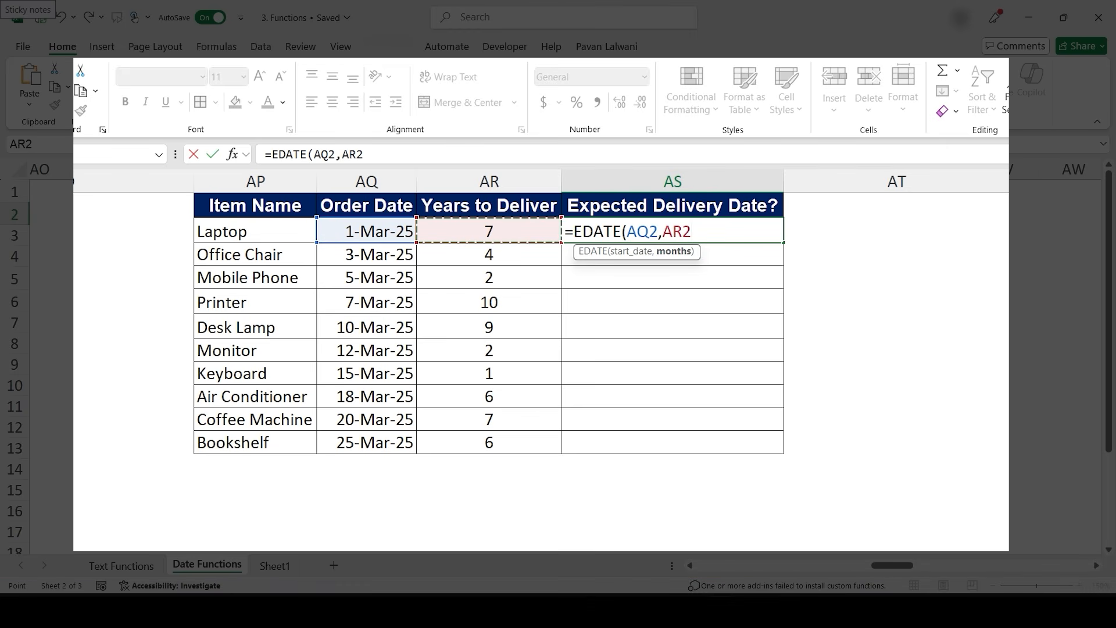
{"action": "type", "text": "*12)"}
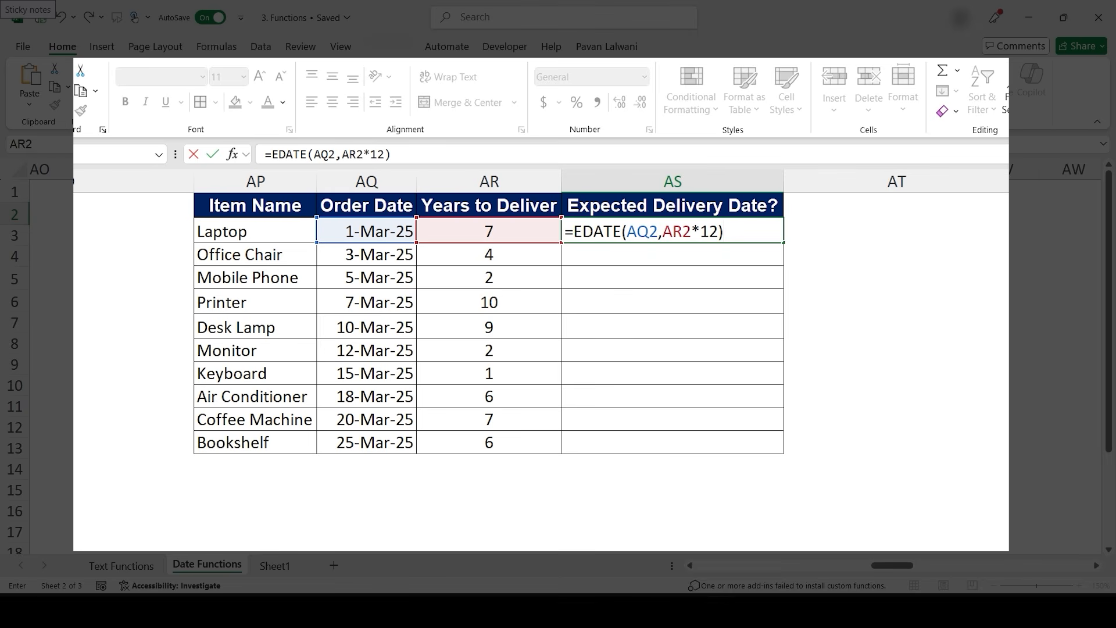
{"action": "key", "text": "ctrl+Return"}
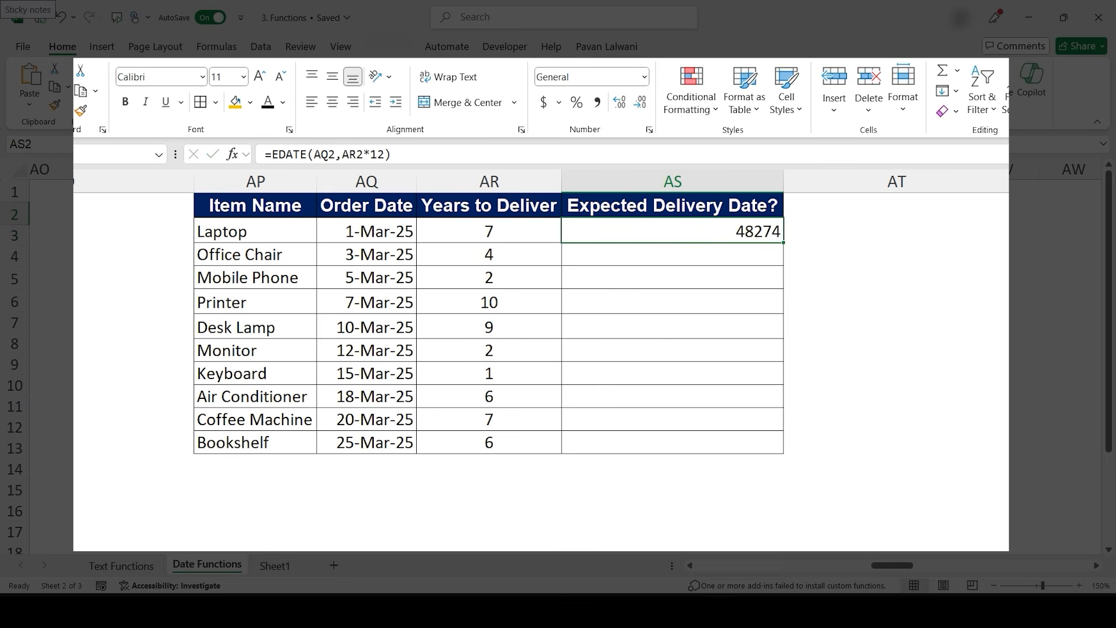
{"action": "double_click", "coordinate": [784, 243]}
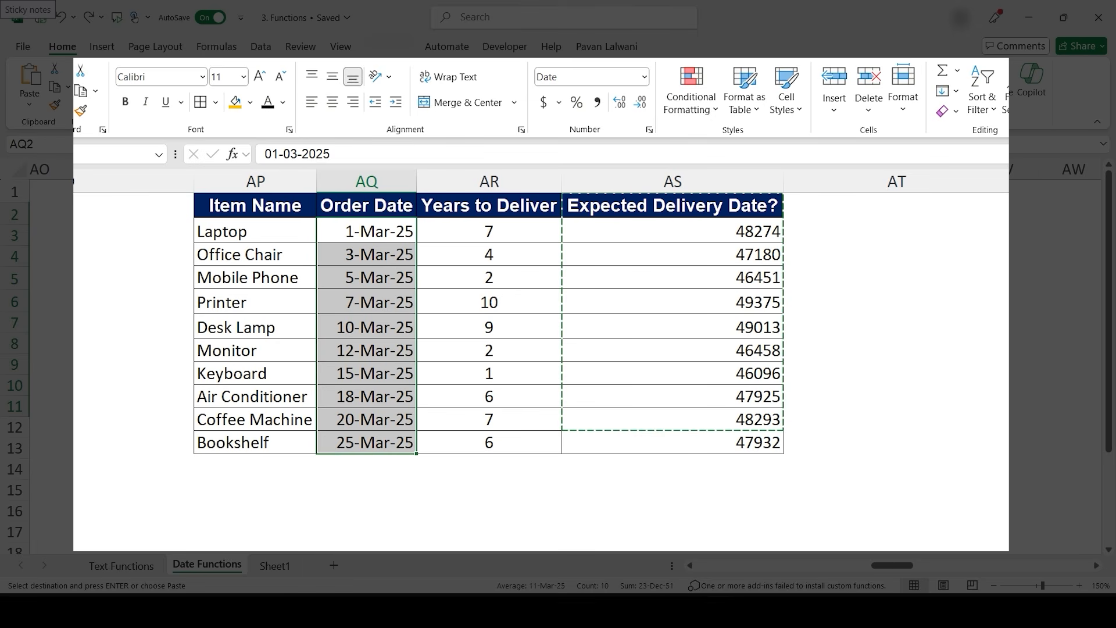
- Copy the Order Date column's date format onto the AS results with Format Painter
{"action": "left_click", "coordinate": [81, 110]}
{"action": "left_click", "coordinate": [672, 232]}
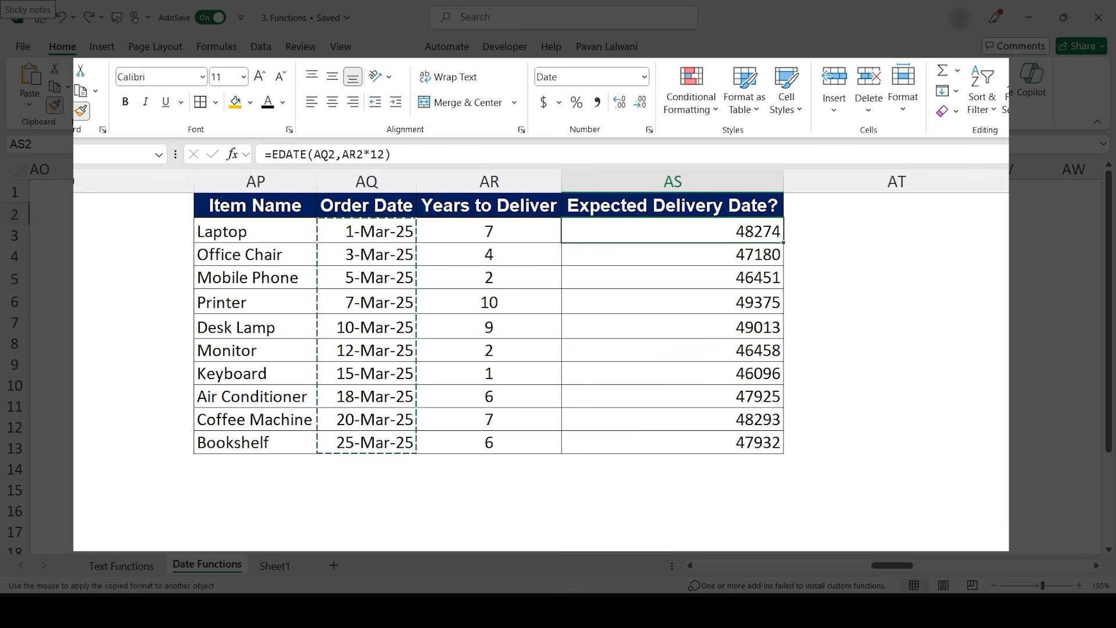
- Check the printer and air conditioner results against their order dates and years to deliver
{"action": "left_click", "coordinate": [672, 301]}
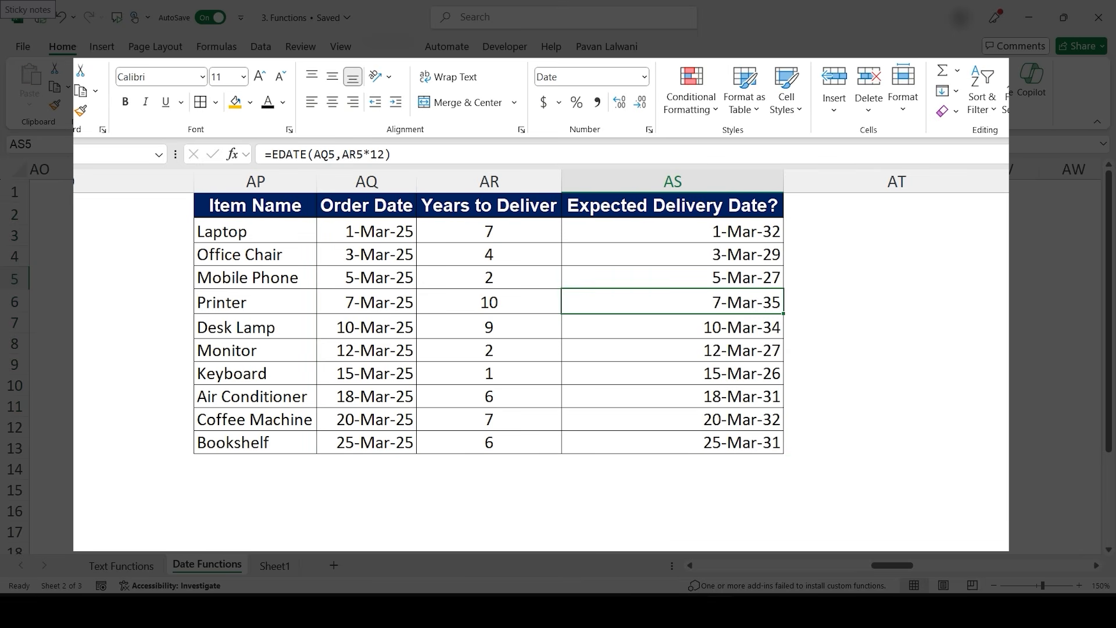
{"action": "left_click", "coordinate": [372, 396]}
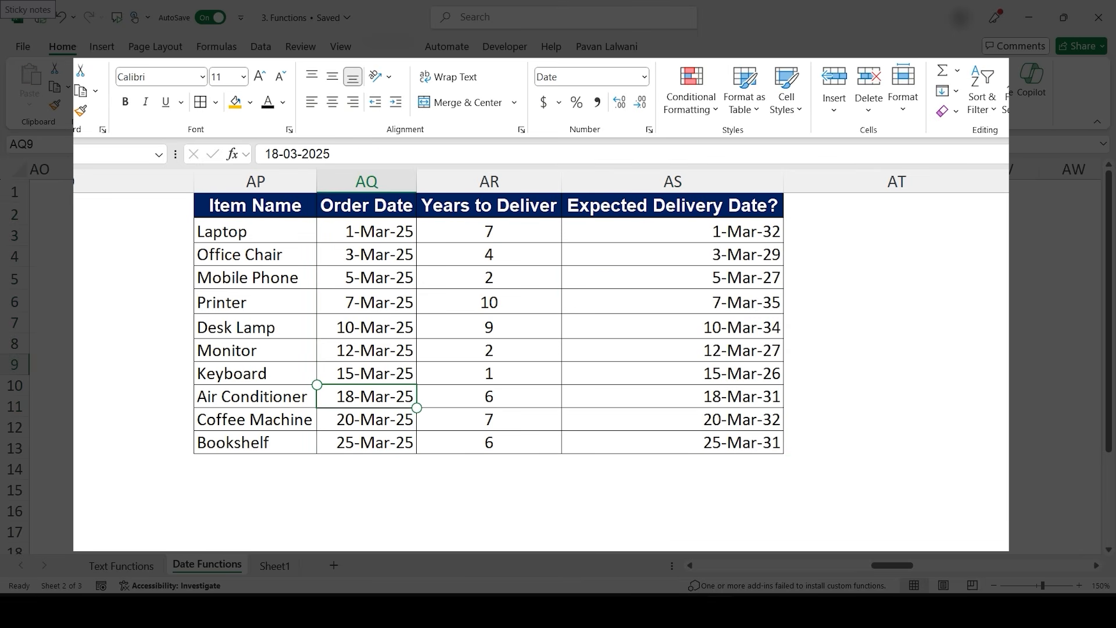
{"action": "left_click", "coordinate": [495, 396]}
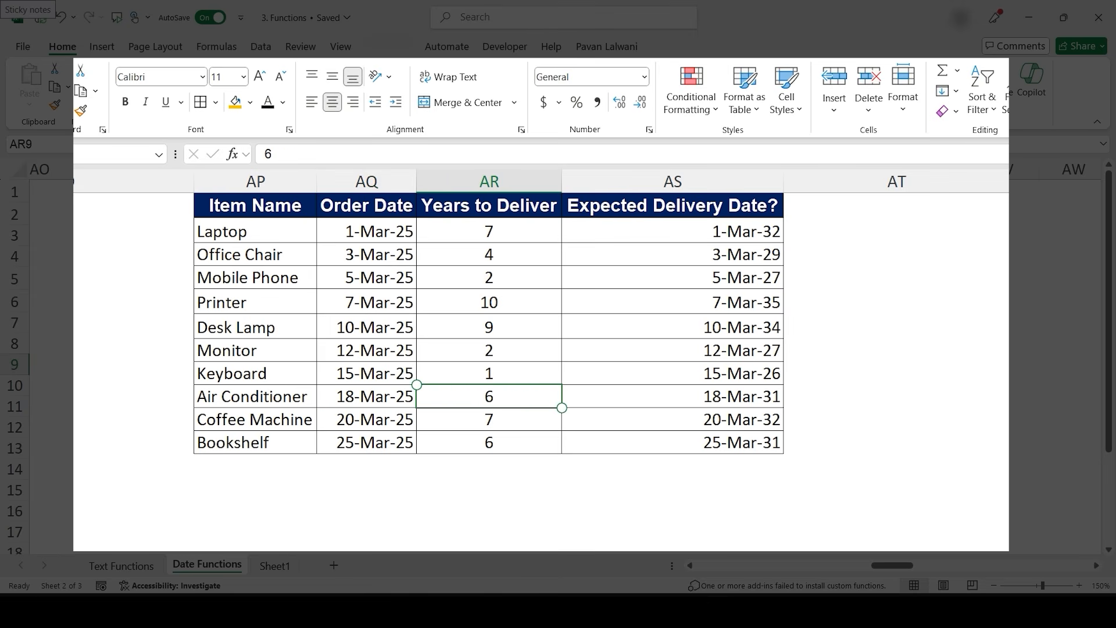
- Inspect the EDATE formula in the Expected Delivery Date cells for the air conditioner and laptop rows
{"action": "left_click", "coordinate": [742, 390]}
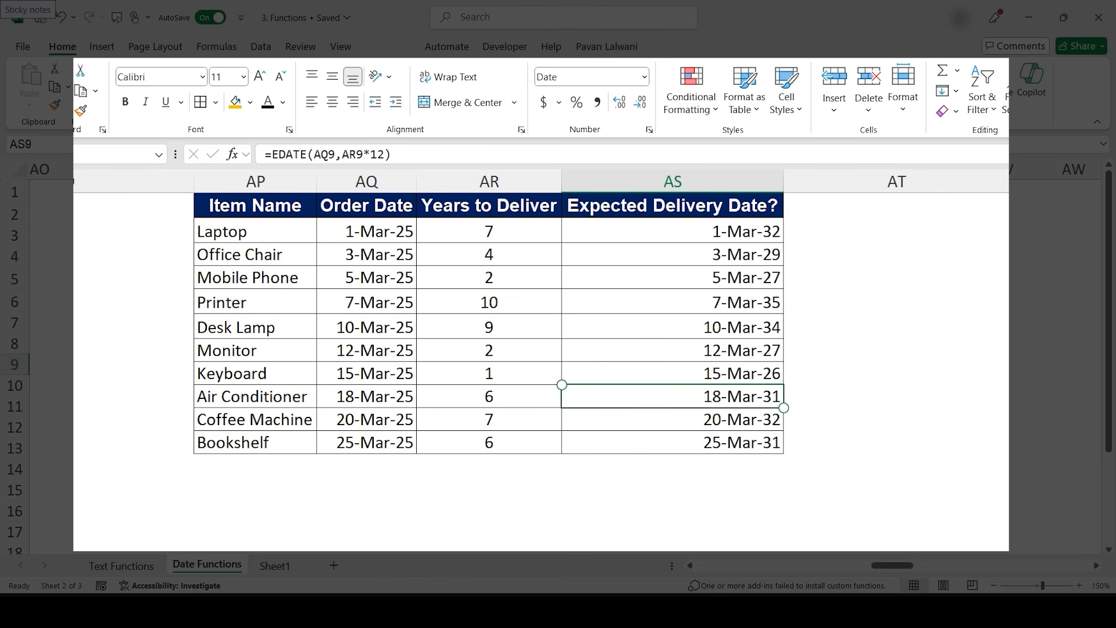
{"action": "double_click", "coordinate": [722, 239]}
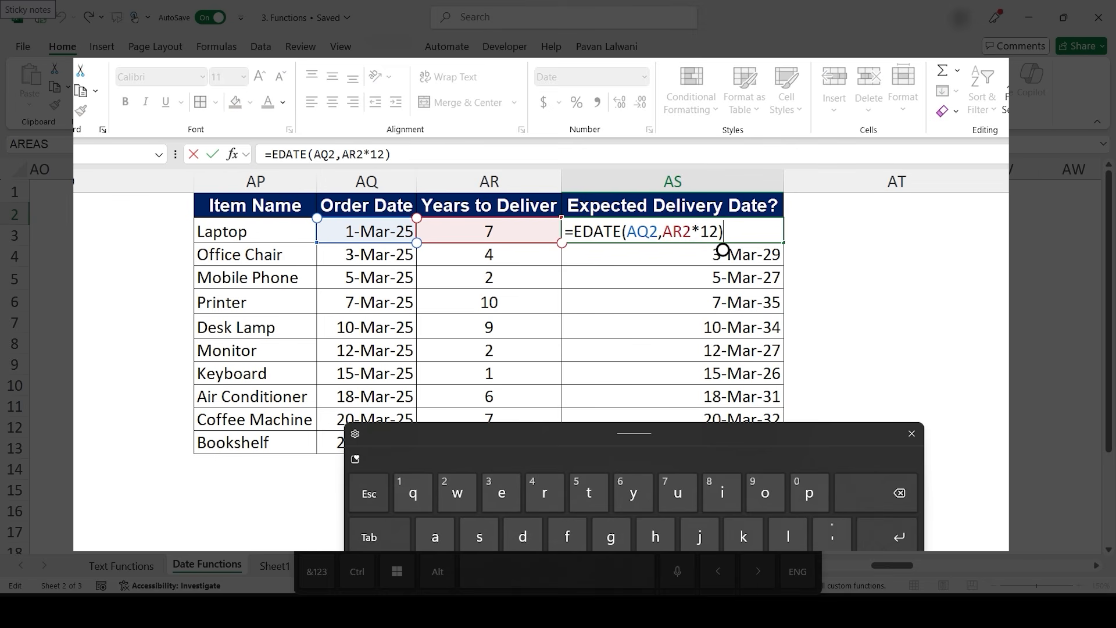
{"action": "left_click", "coordinate": [911, 434]}
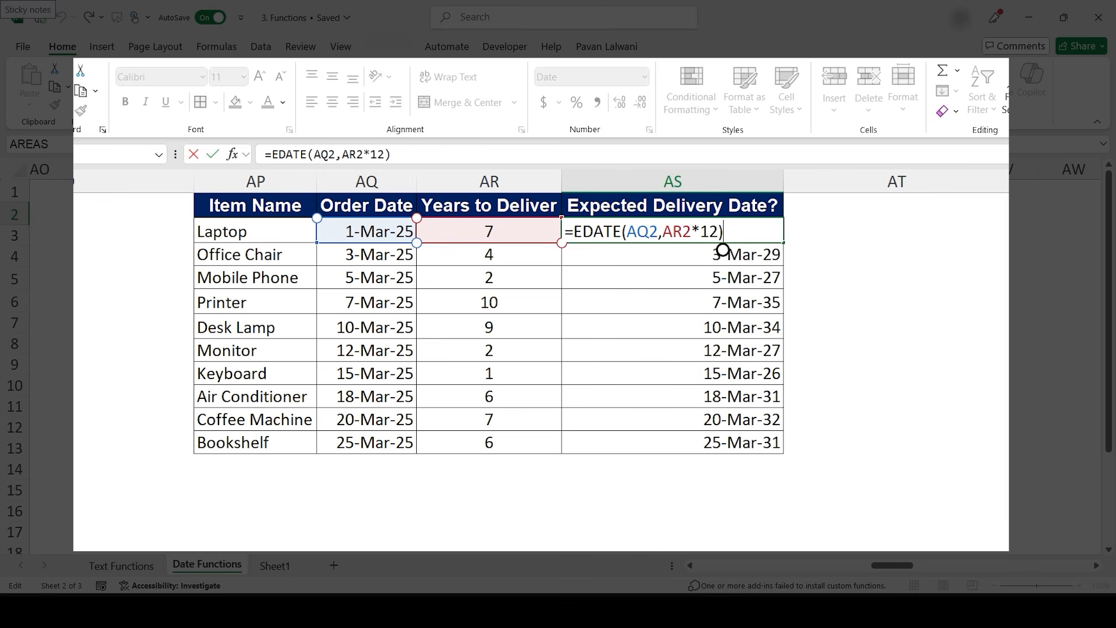
{"action": "key", "text": "Return"}
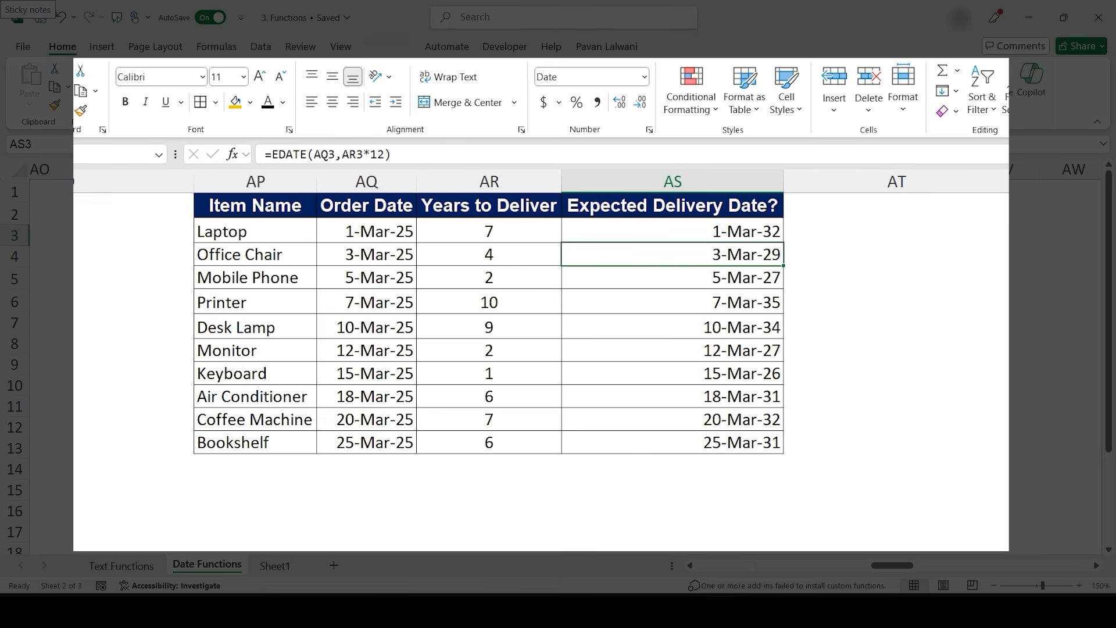
- Enter =EDATE(AQ2,-AR2*12) in AT2 to subtract the years to deliver from the order date
{"action": "left_click", "coordinate": [896, 231]}
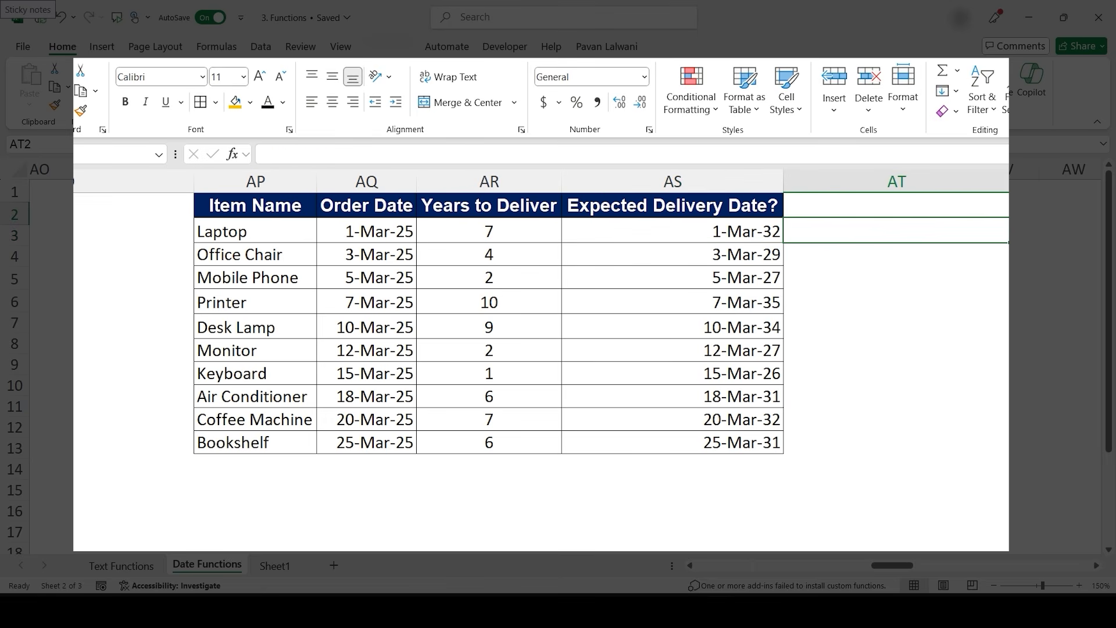
{"action": "type", "text": "=Edate"}
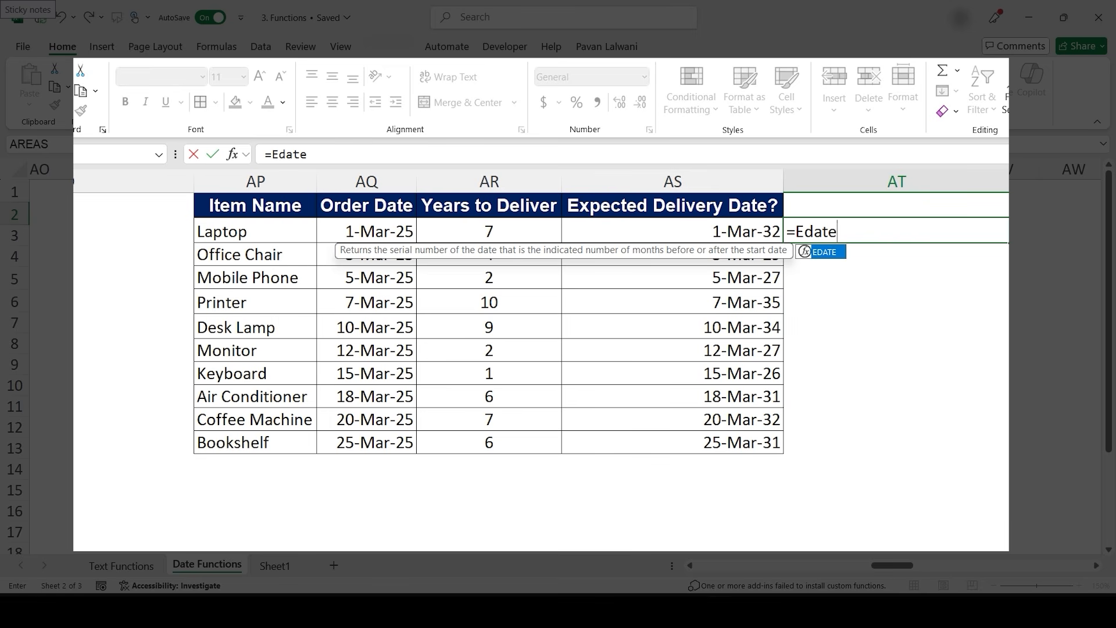
{"action": "scroll", "coordinate": [835, 444], "scroll_direction": "right", "scroll_amount": 3}
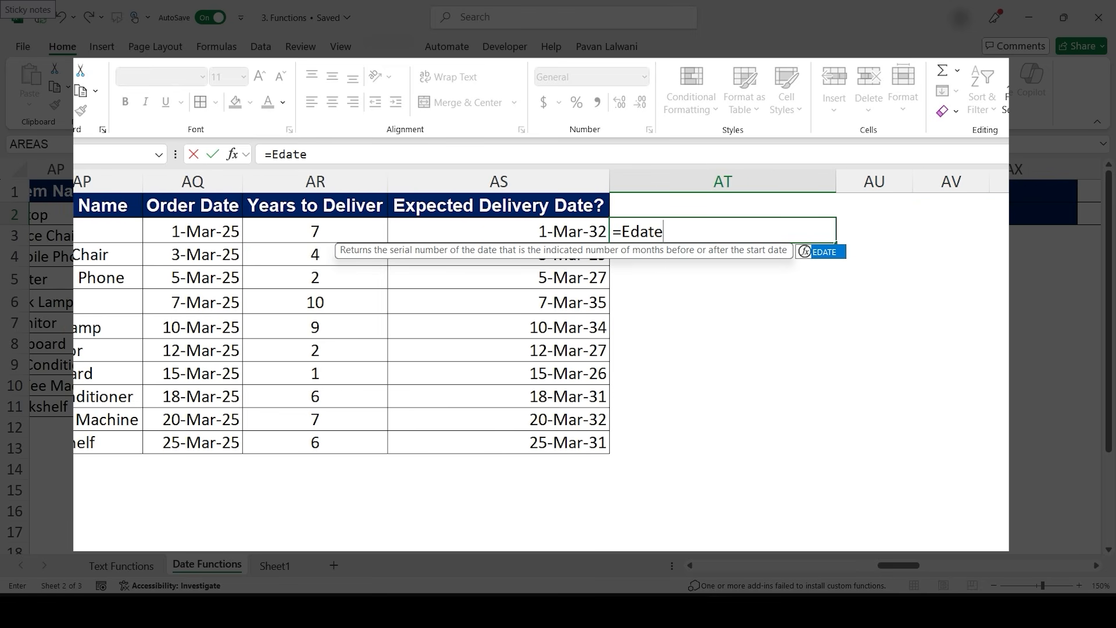
{"action": "key", "text": "Tab"}
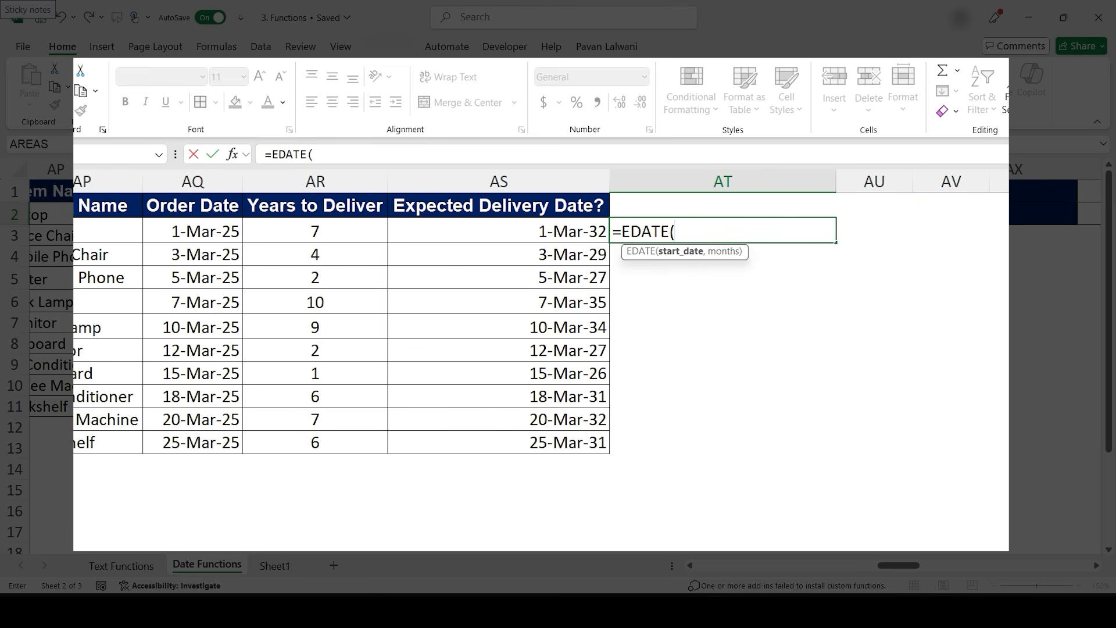
{"action": "left_click", "coordinate": [193, 231]}
{"action": "type", "text": ",-"}
{"action": "left_click", "coordinate": [315, 232]}
{"action": "type", "text": "*12_"}
{"action": "key", "text": "BackSpace"}
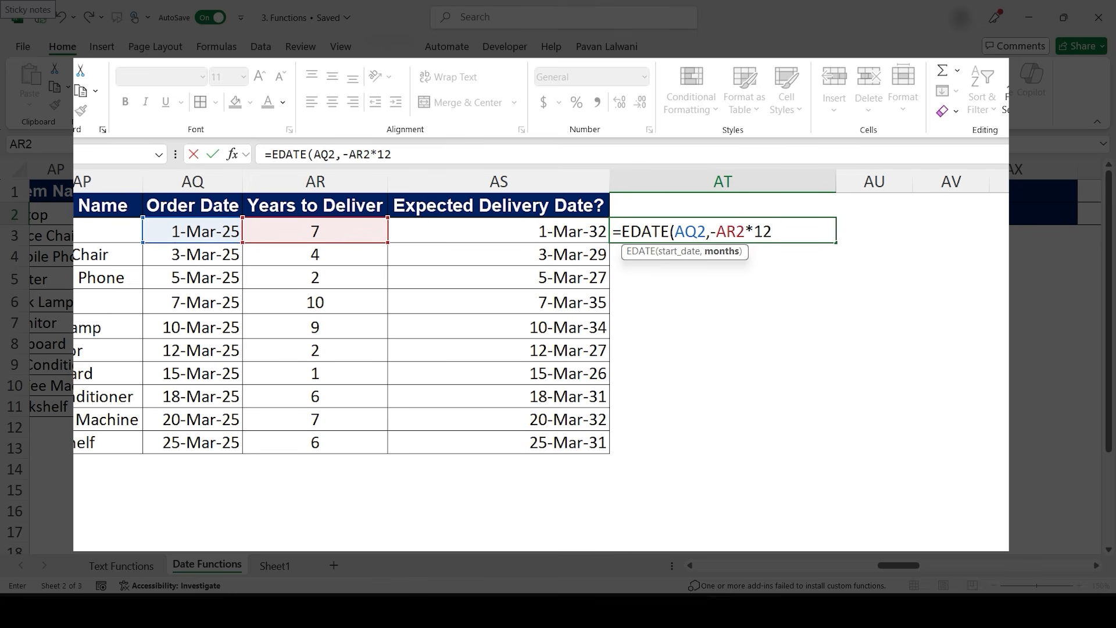
{"action": "type", "text": ")"}
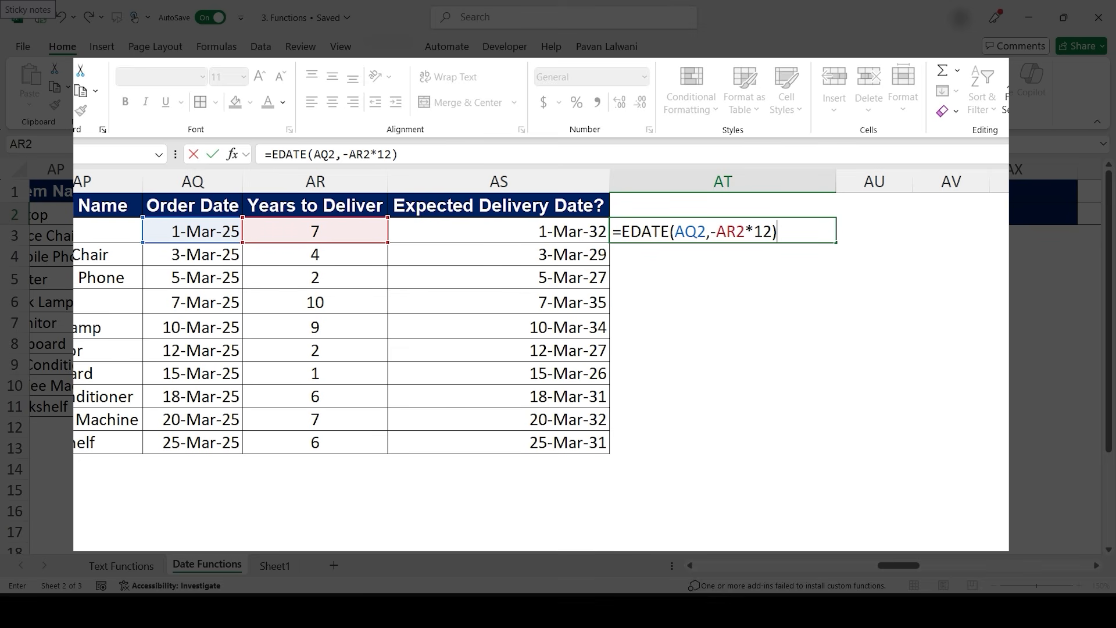
{"action": "key", "text": "ctrl+Return"}
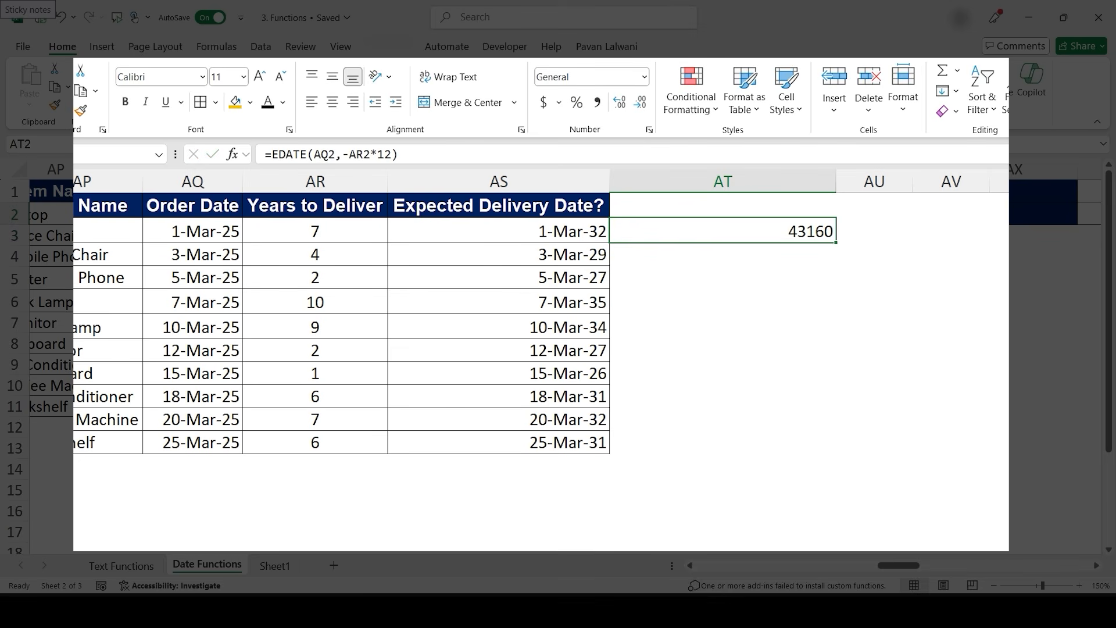
- Fill the AT2 formula down to AT11 and copy column AS's date format onto AT2:AT11 with Format Painter
{"action": "left_click_drag", "start_coordinate": [836, 242], "coordinate": [835, 451]}
{"action": "left_click", "coordinate": [499, 232]}
{"action": "left_click_drag", "start_coordinate": [499, 231], "coordinate": [499, 443]}
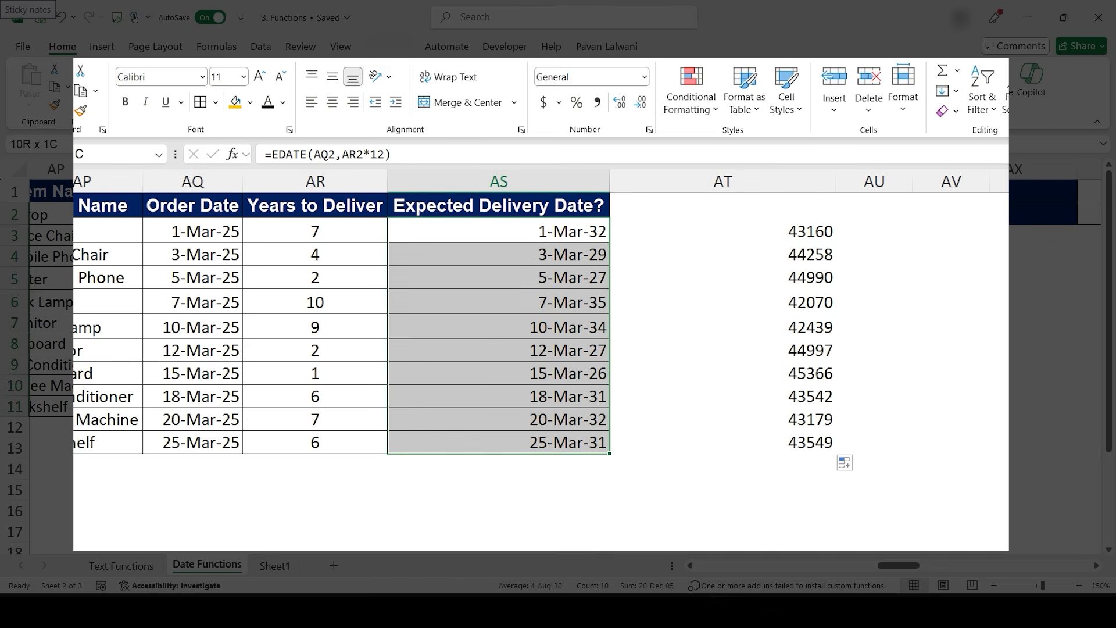
{"action": "left_click", "coordinate": [81, 110]}
{"action": "left_click_drag", "start_coordinate": [723, 232], "coordinate": [723, 442]}
{"action": "left_click", "coordinate": [722, 302]}
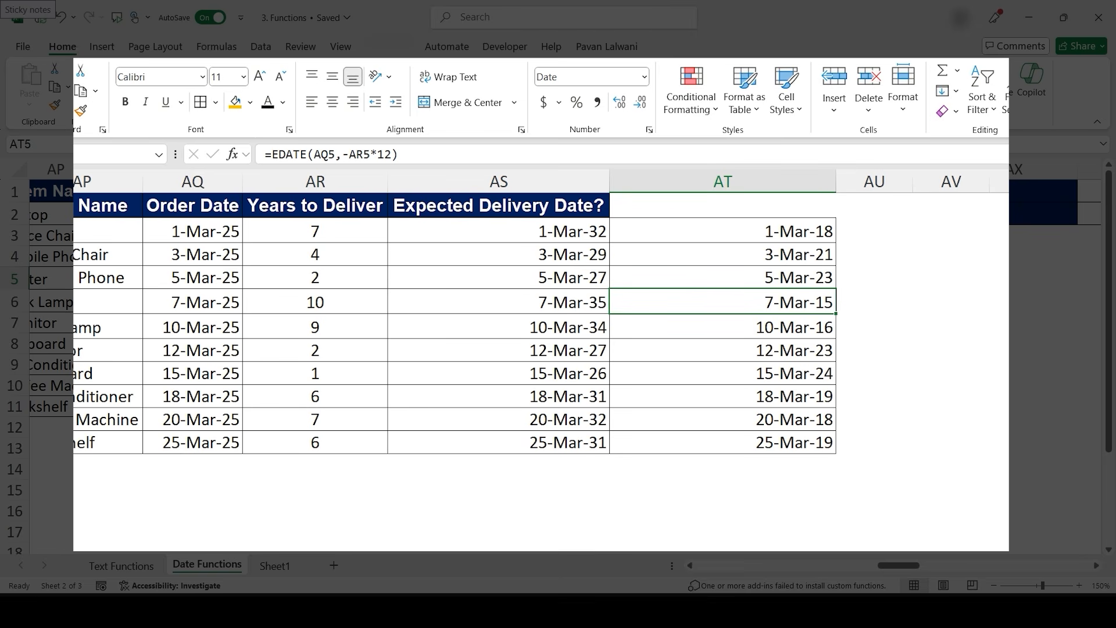
{"action": "left_click", "coordinate": [754, 232]}
{"action": "double_click", "coordinate": [754, 232]}
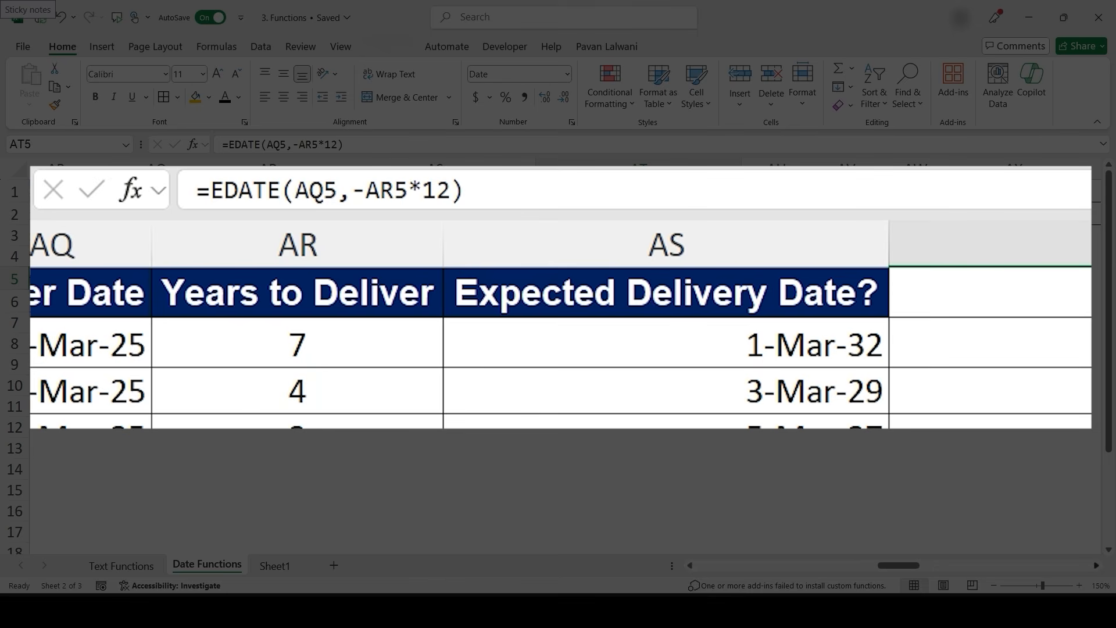
- Enter =TODAY() in AY1 beside the Today label
{"action": "scroll", "coordinate": [558, 348], "scroll_direction": "right", "scroll_amount": 6}
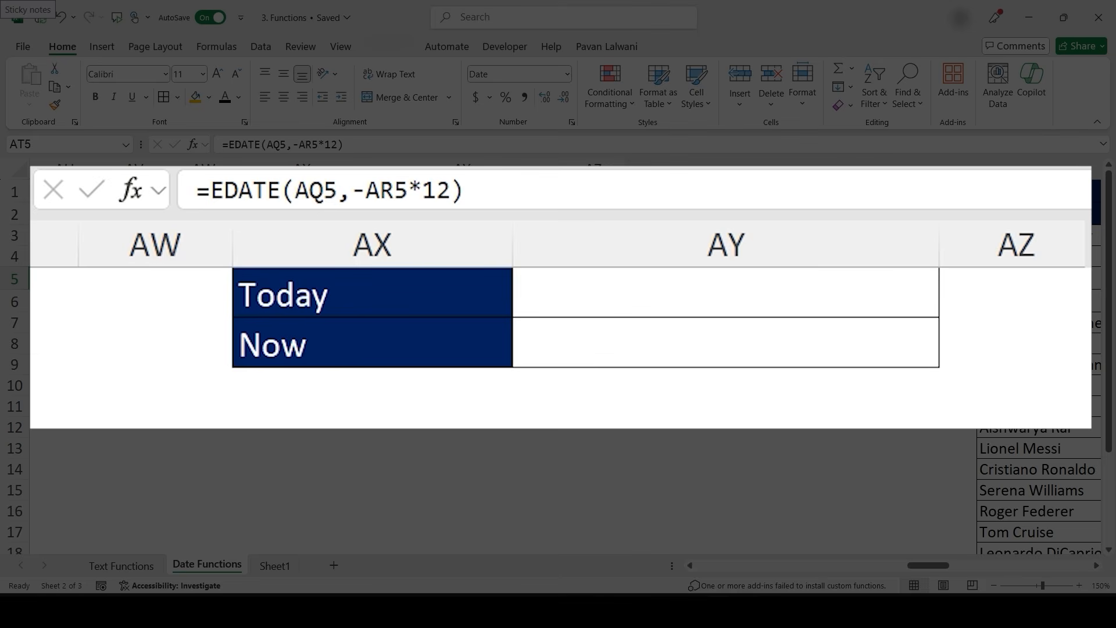
{"action": "left_click", "coordinate": [725, 292]}
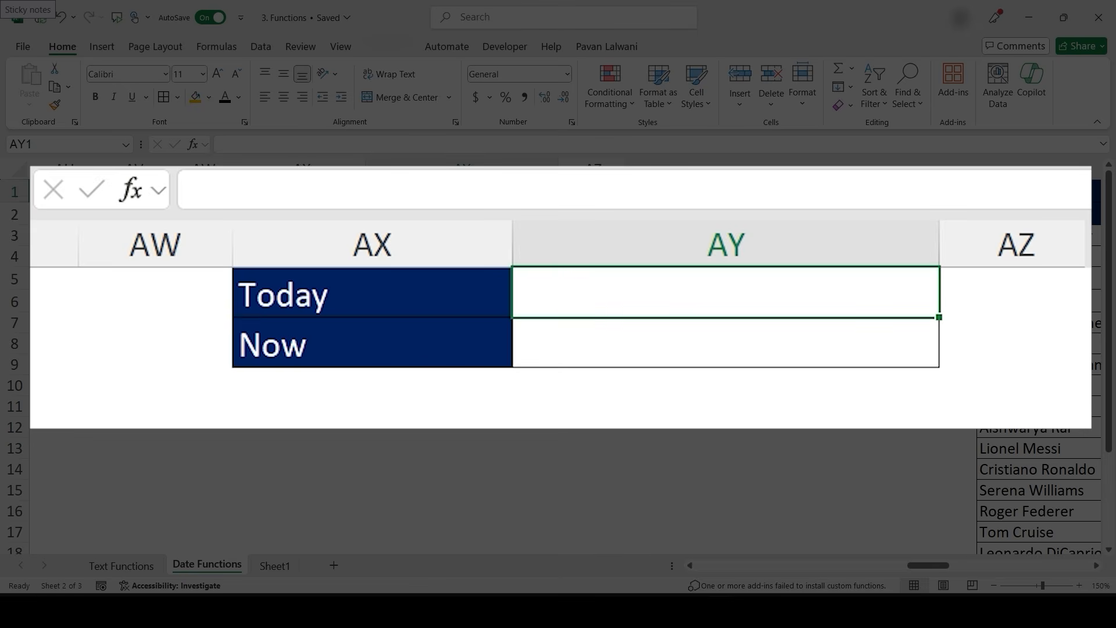
{"action": "type", "text": "="}
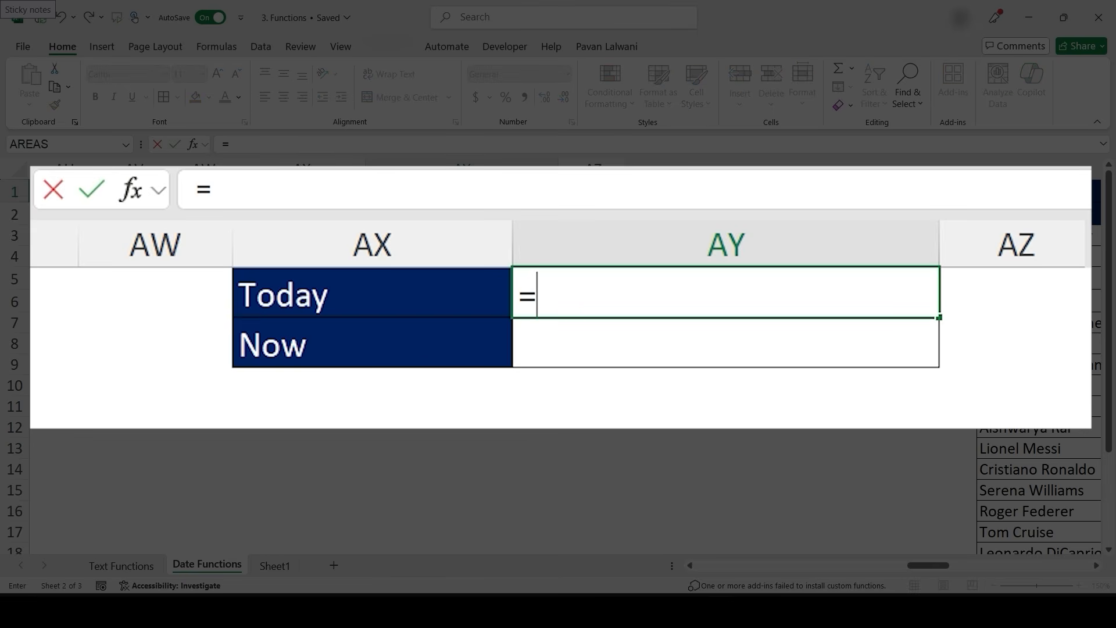
{"action": "type", "text": "today"}
{"action": "key", "text": "Tab"}
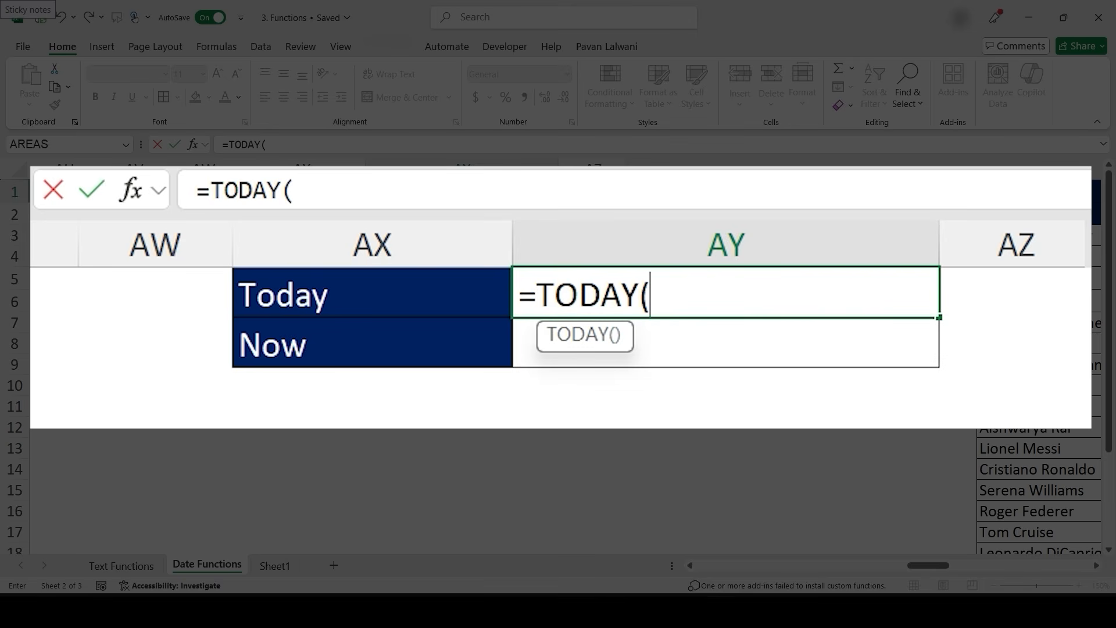
{"action": "type", "text": ")"}
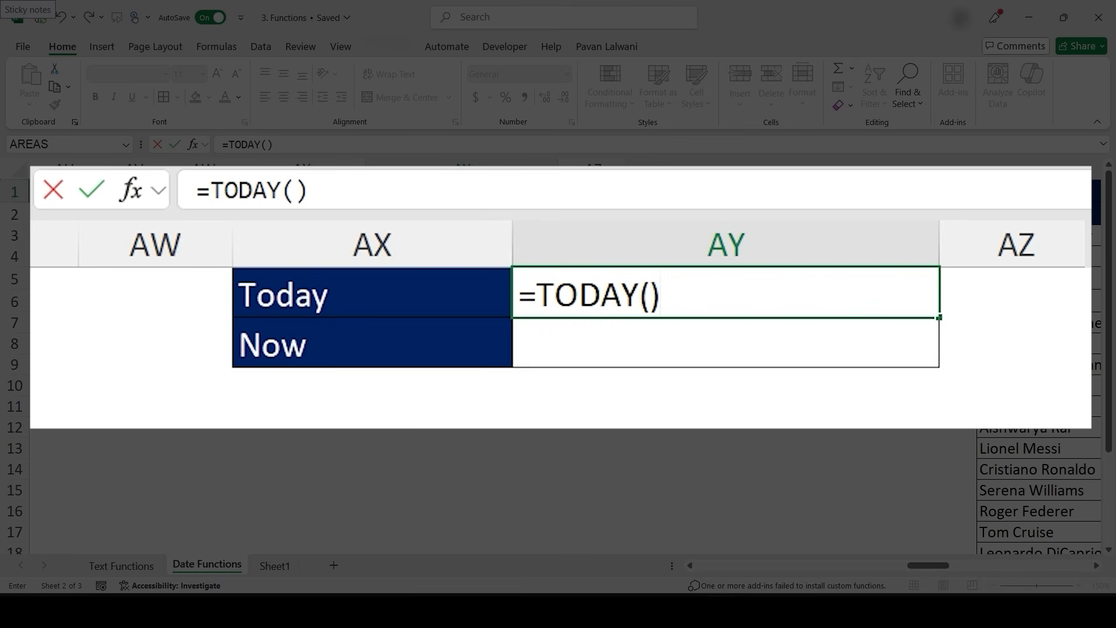
{"action": "key", "text": "Return"}
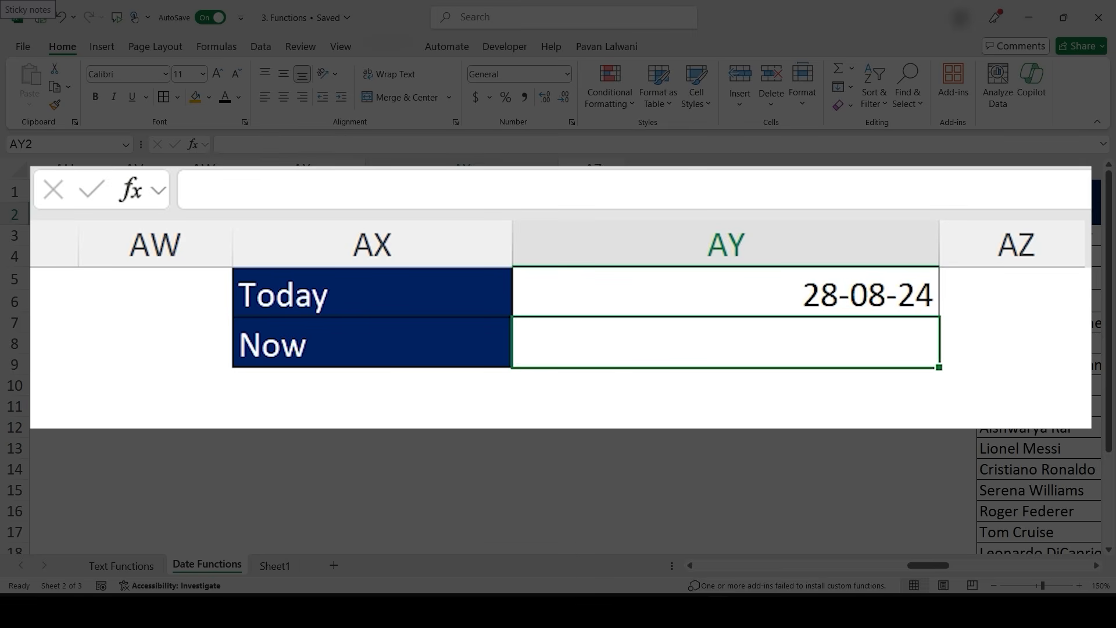
- Enter =NOW() in AY2 beside the Now label
{"action": "type", "text": "=now"}
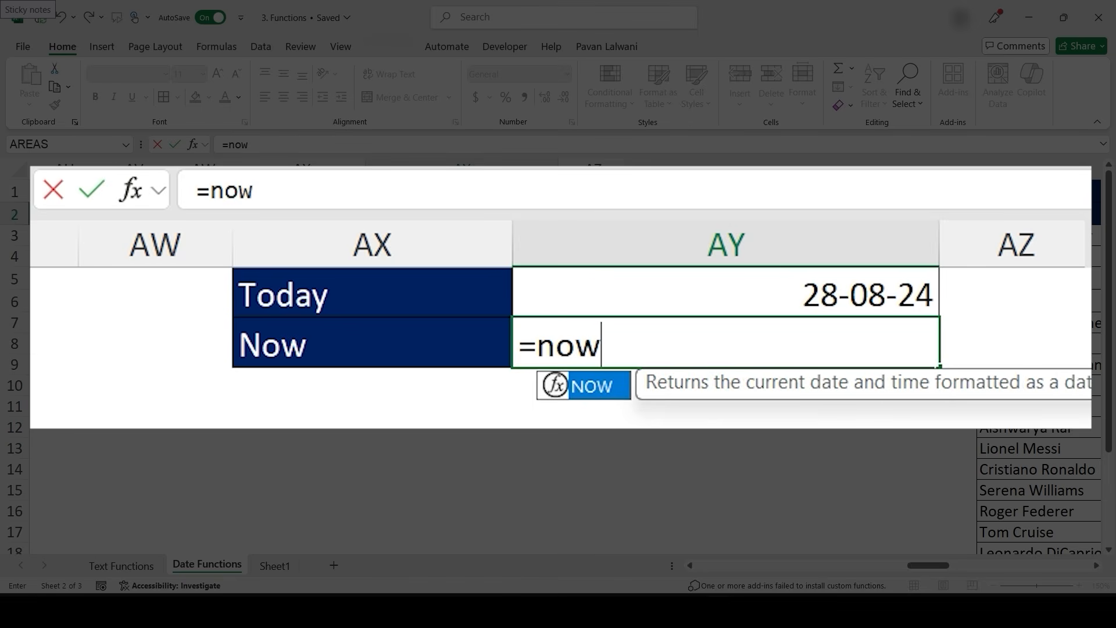
{"action": "key", "text": "Tab"}
{"action": "type", "text": ")"}
{"action": "key", "text": "Return"}
{"action": "key", "text": "Up"}
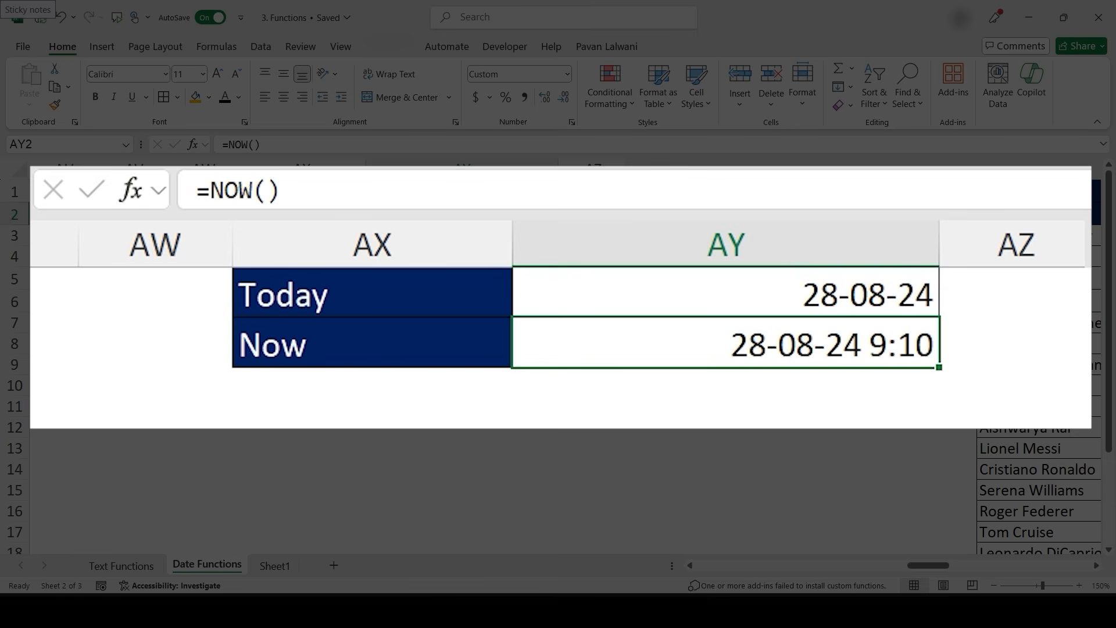
{"action": "double_click", "coordinate": [585, 344]}
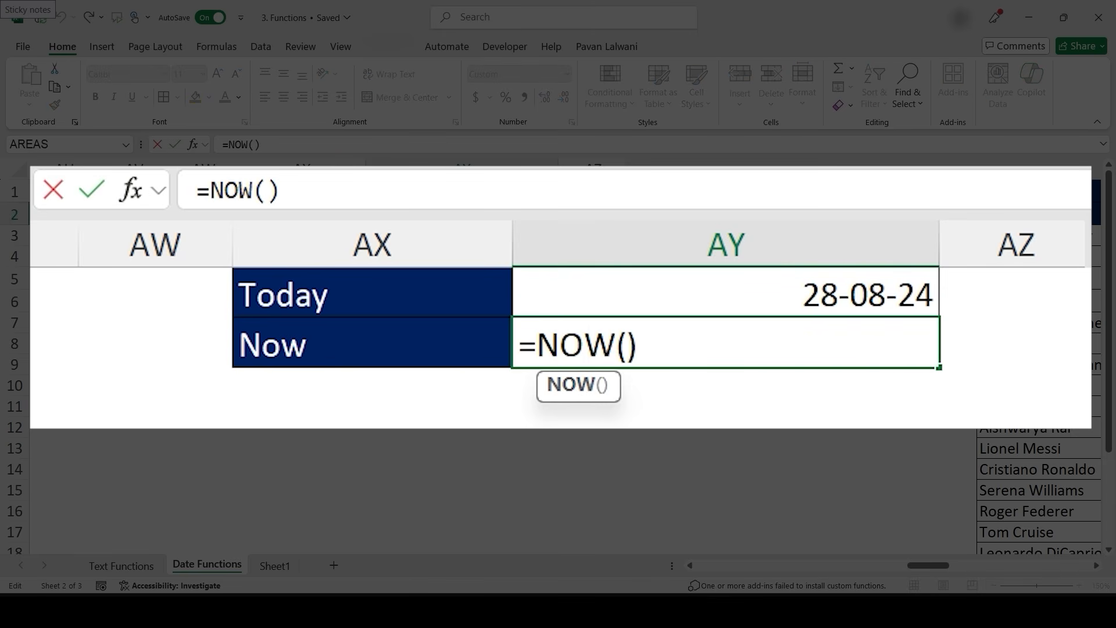
{"action": "key", "text": "Return"}
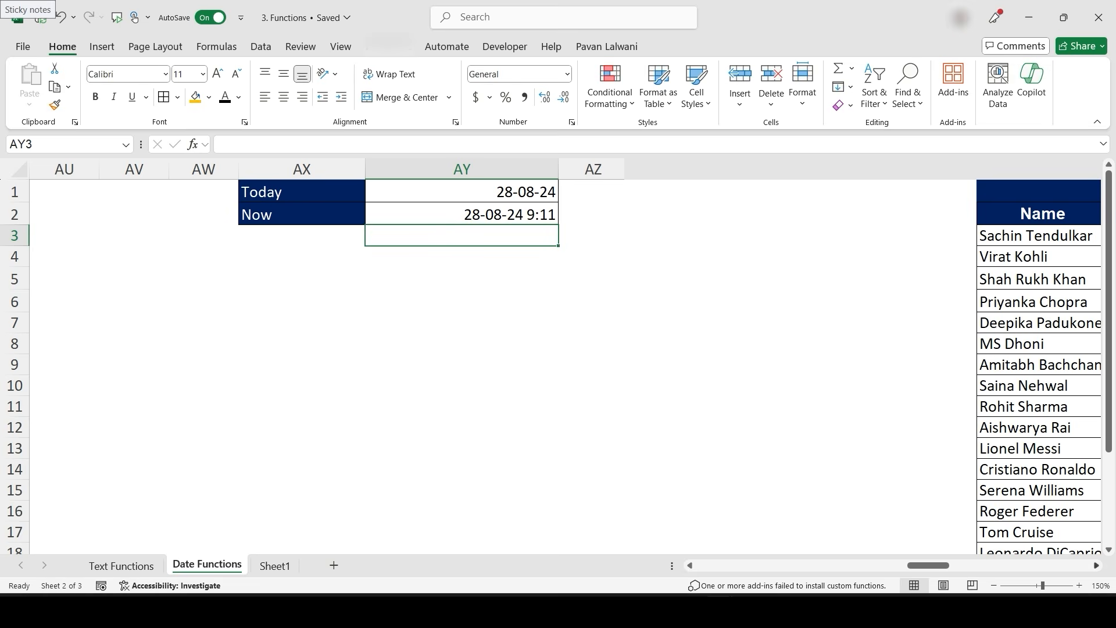
- Enter =DATEDIF(BG3,TODAY(),"Y") in BH3 to compute age in years from the date of birth, and fill it down the Years column
{"action": "scroll", "coordinate": [558, 360], "scroll_direction": "right", "scroll_amount": 3}
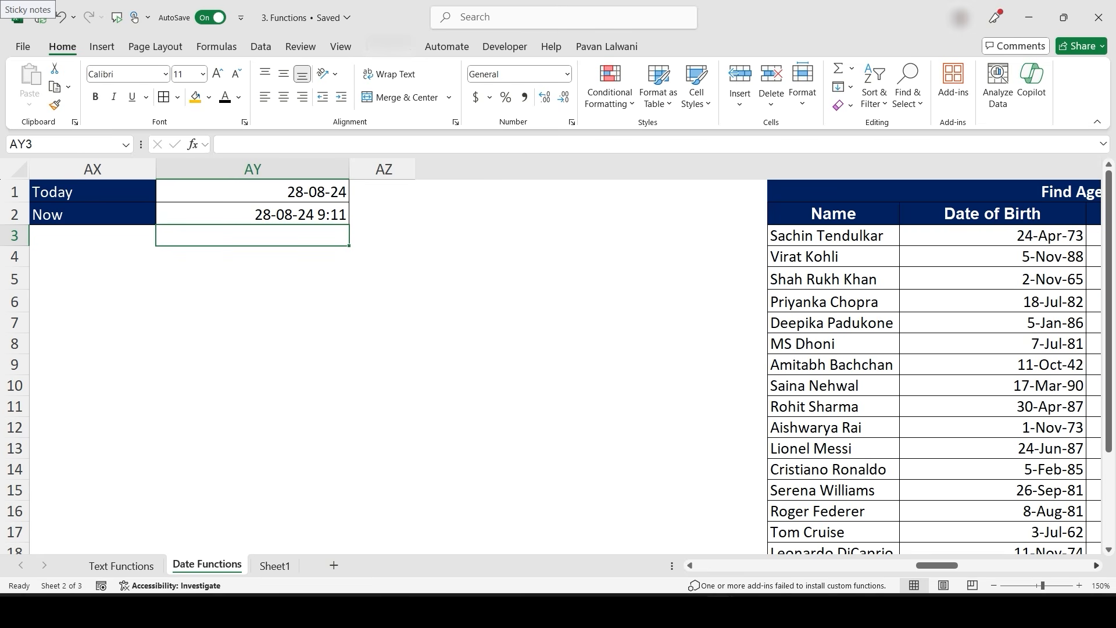
{"action": "scroll", "coordinate": [367, 368], "scroll_direction": "right", "scroll_amount": 5}
{"action": "scroll", "coordinate": [421, 391], "scroll_direction": "right", "scroll_amount": 2}
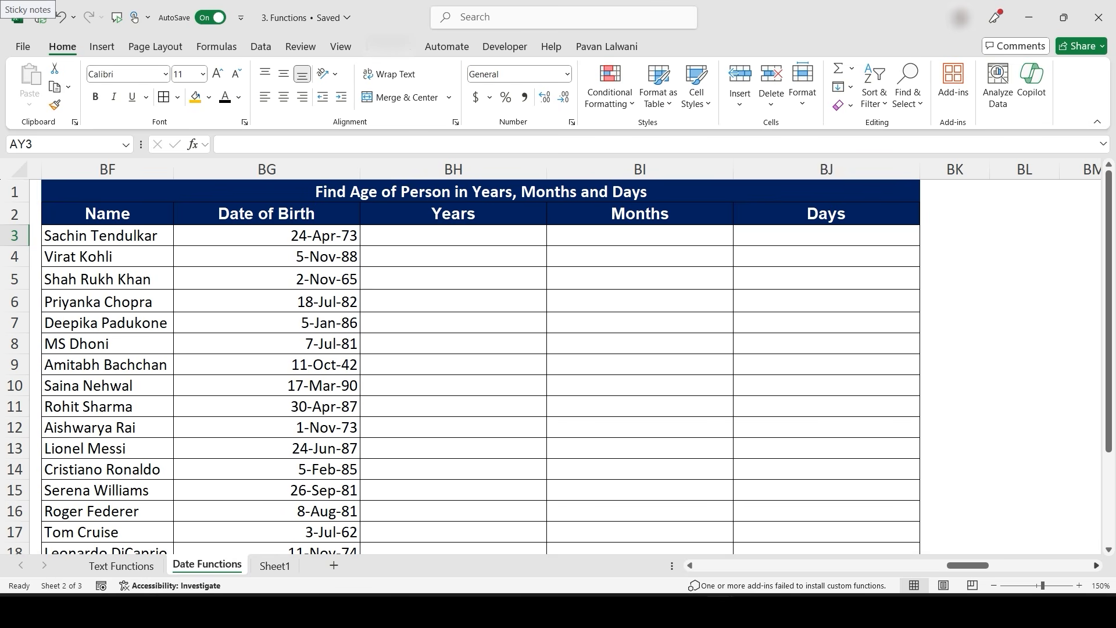
{"action": "left_click", "coordinate": [460, 235]}
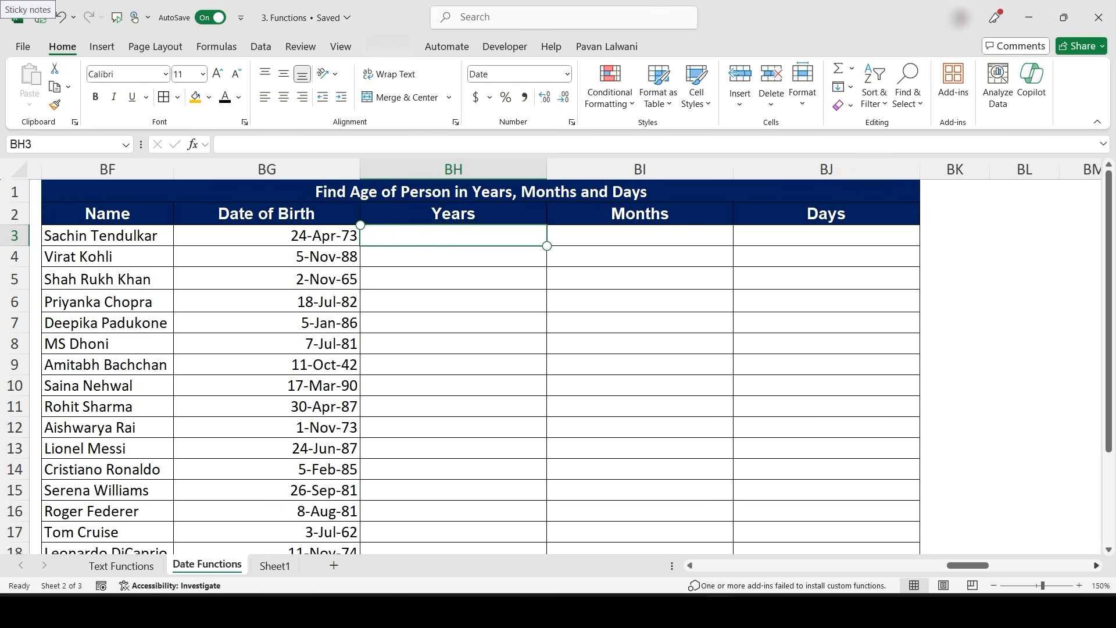
{"action": "type", "text": "=Datedif"}
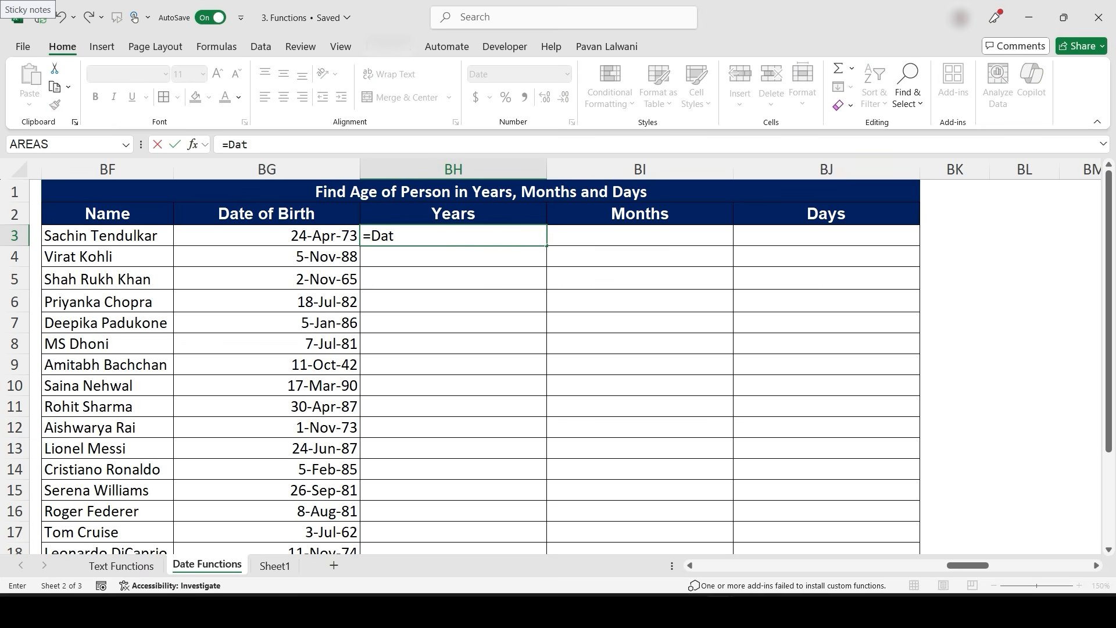
{"action": "type", "text": "("}
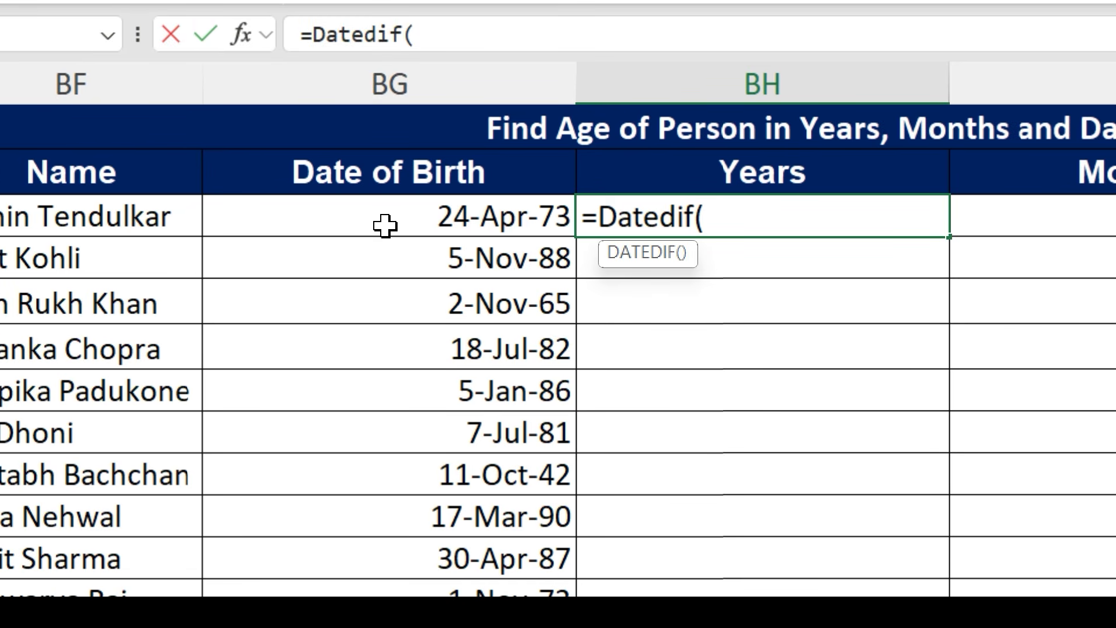
{"action": "left_click", "coordinate": [341, 195]}
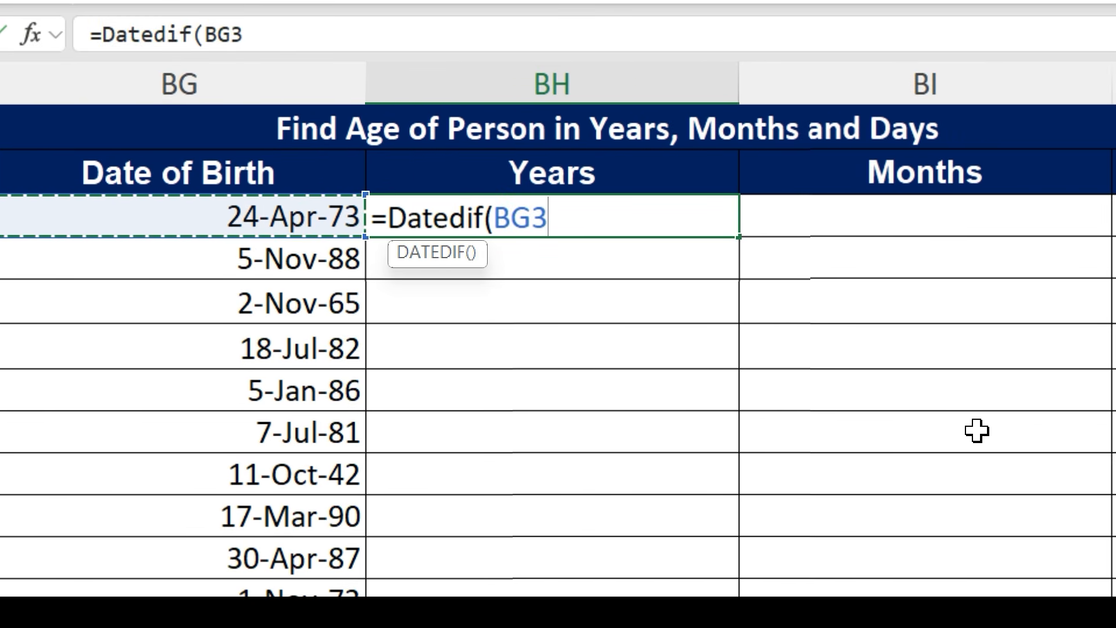
{"action": "type", "text": ",today"}
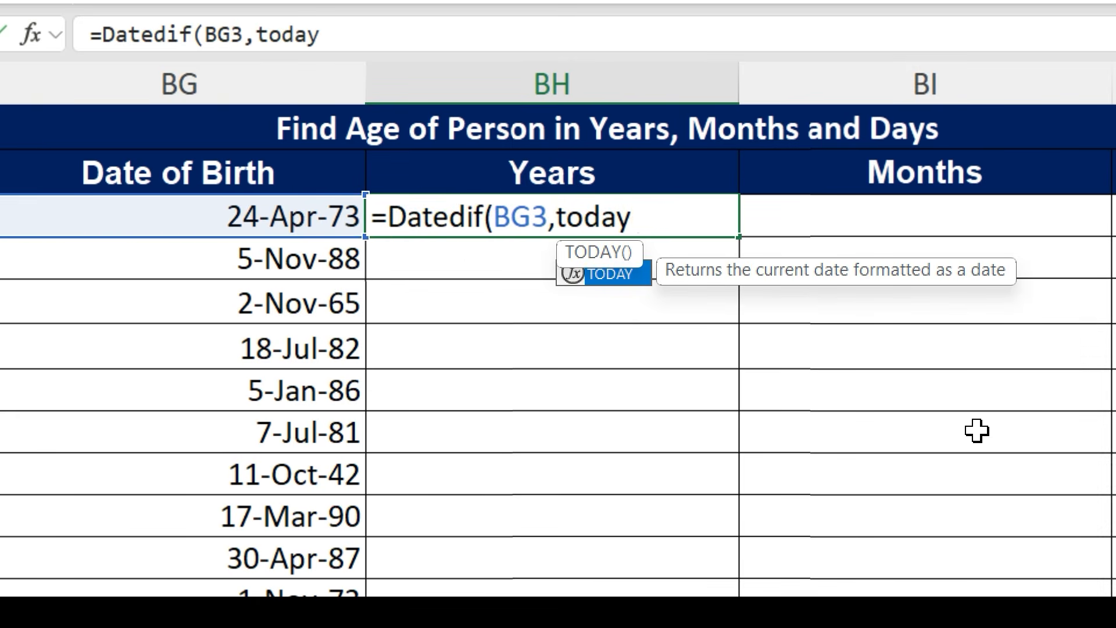
{"action": "type", "text": "()"}
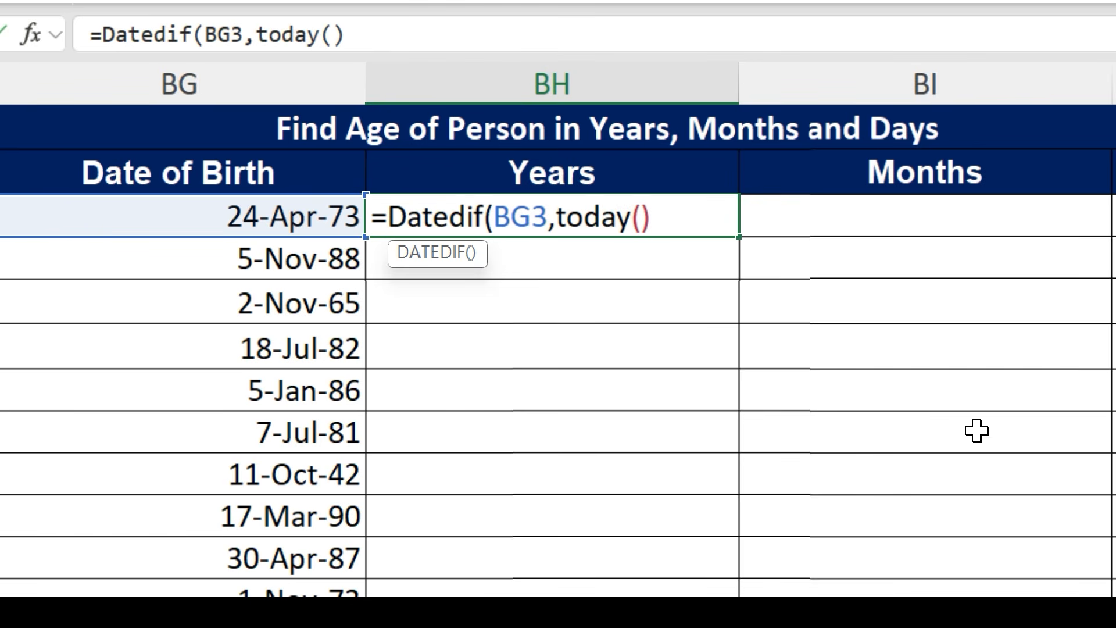
{"action": "type", "text": ",\"Y\")"}
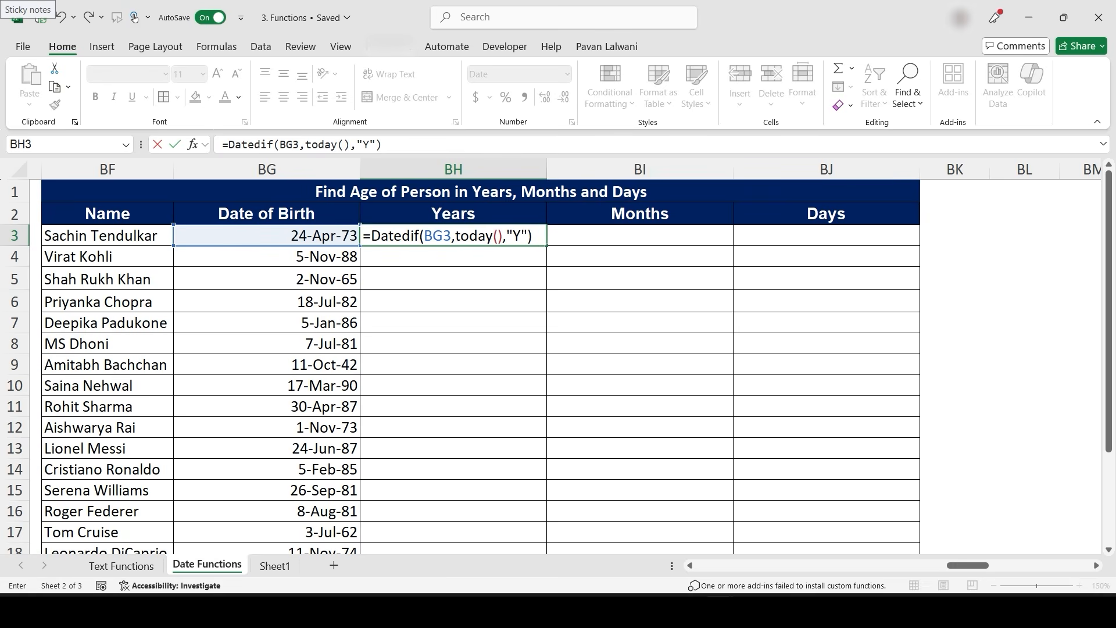
{"action": "key", "text": "Return"}
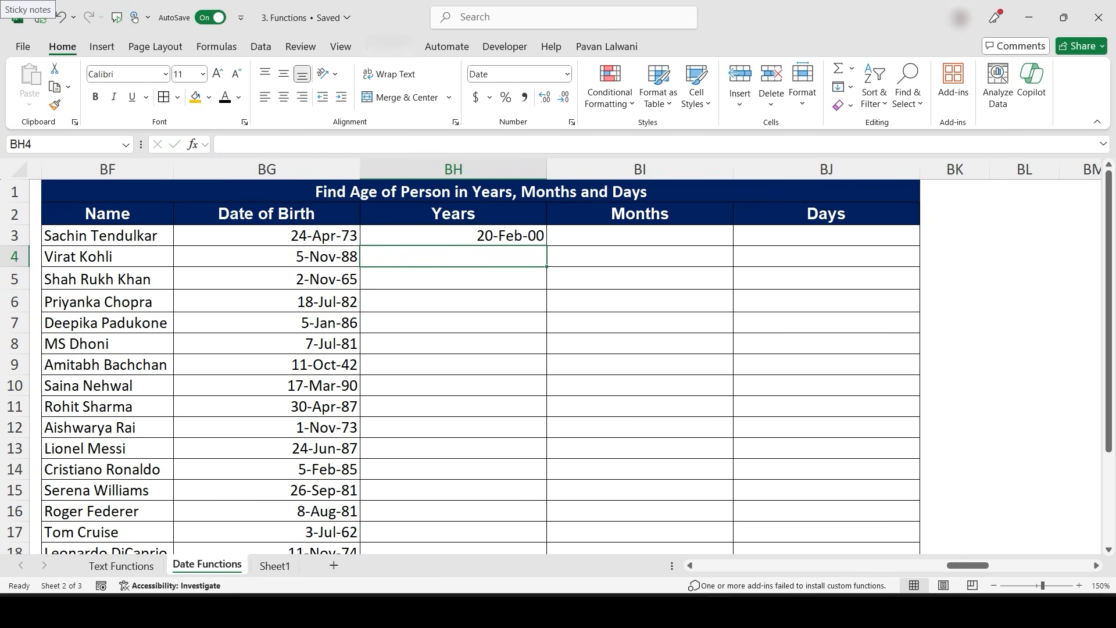
{"action": "left_click", "coordinate": [454, 235]}
{"action": "double_click", "coordinate": [546, 246]}
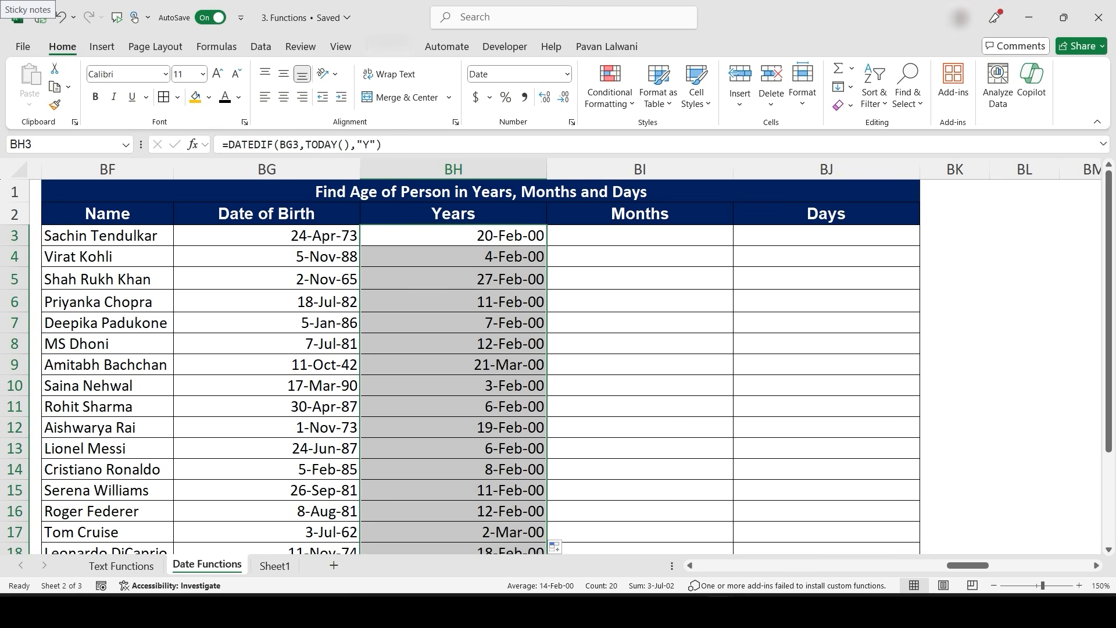
- Format the Years column as Number with no decimal places
{"action": "left_click", "coordinate": [567, 74]}
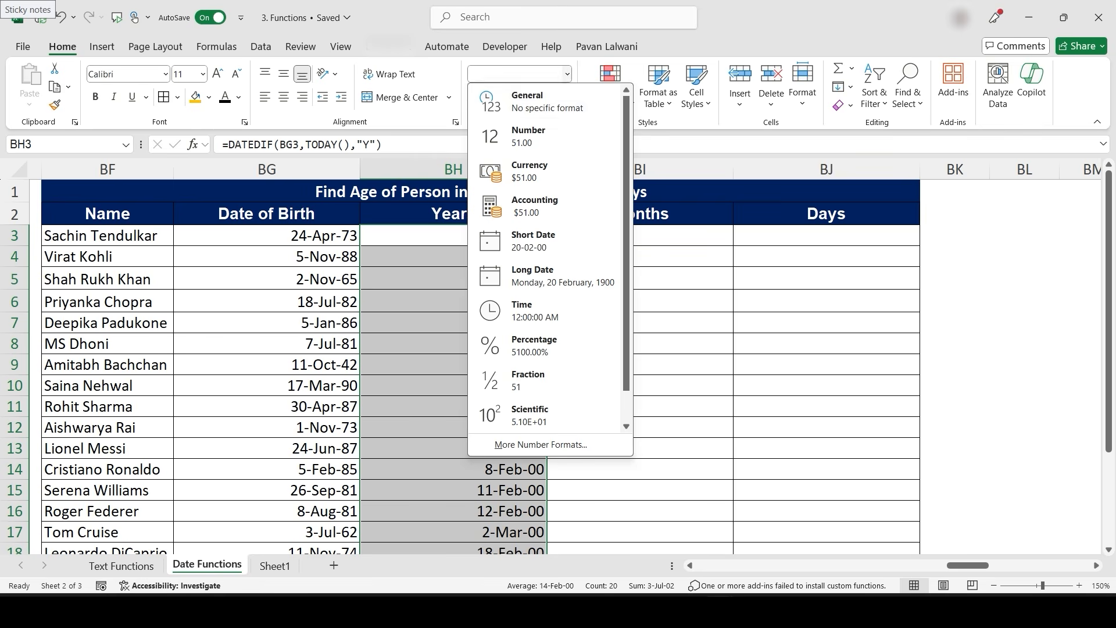
{"action": "left_click", "coordinate": [506, 135]}
{"action": "left_click", "coordinate": [563, 97]}
{"action": "left_click", "coordinate": [563, 97]}
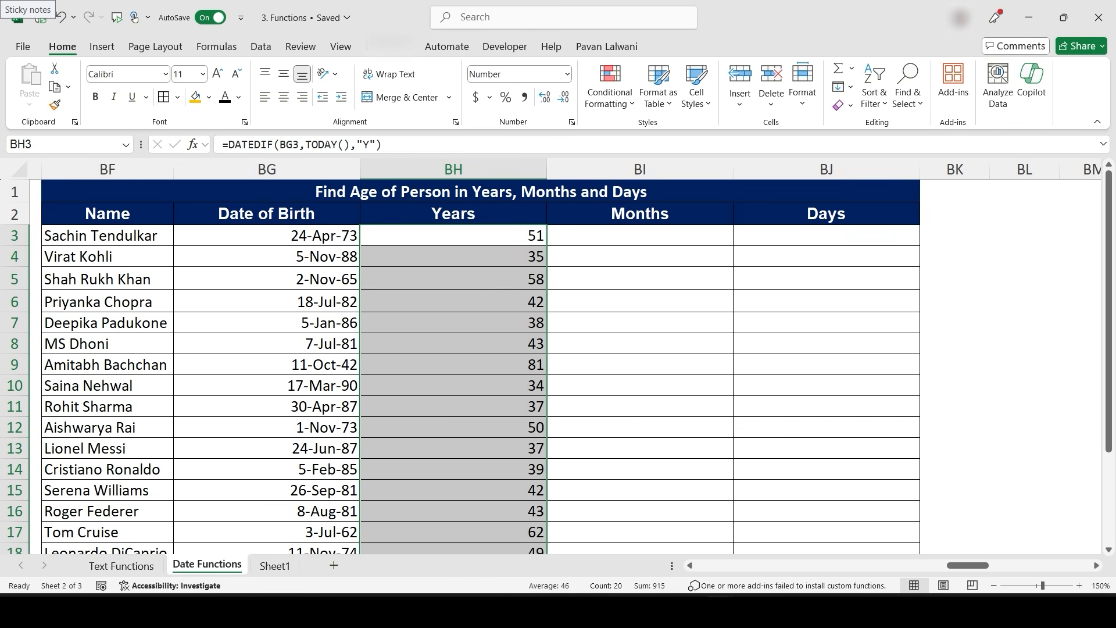
{"action": "left_click", "coordinate": [453, 257]}
{"action": "left_click", "coordinate": [453, 236]}
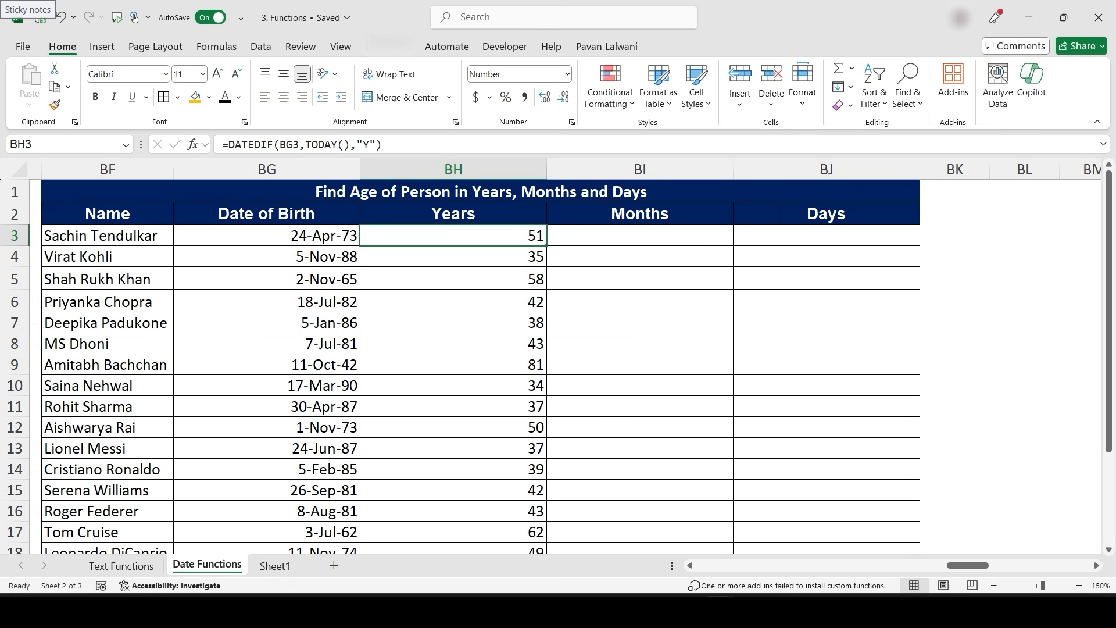
{"action": "left_click", "coordinate": [518, 298]}
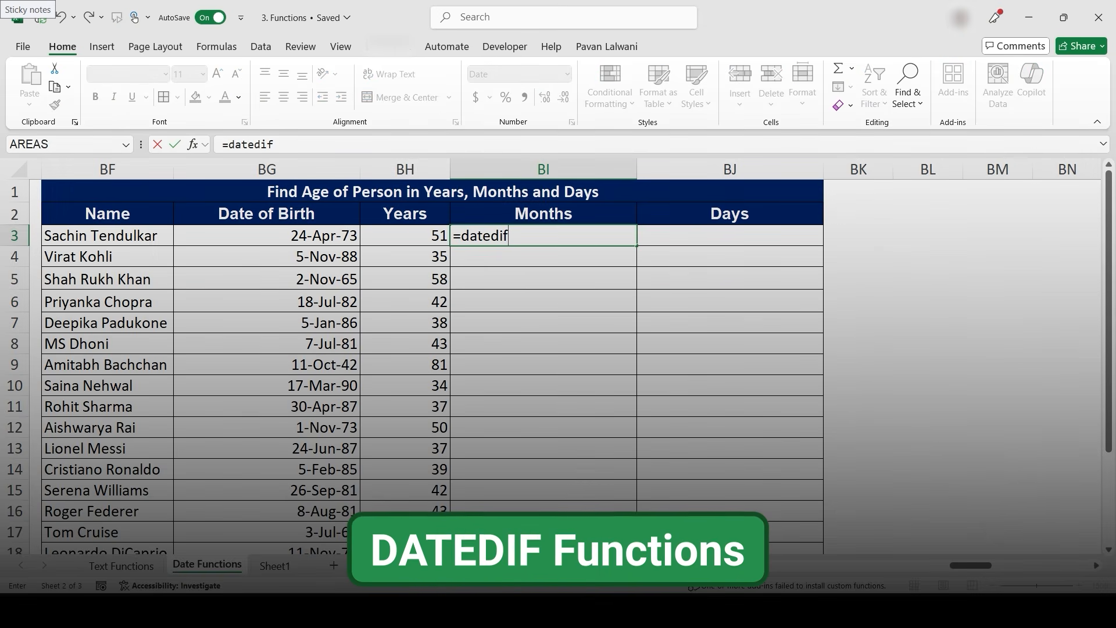
- Enter =DATEDIF(BG3,TODAY(),"M") in BI3 to compute the age in months
{"action": "type", "text": "("}
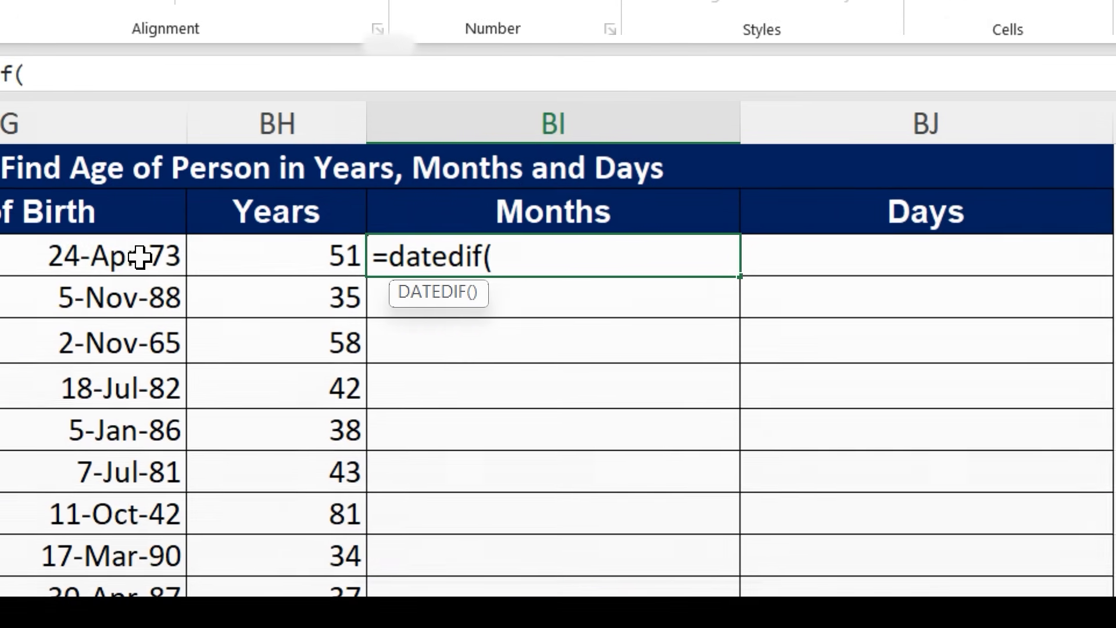
{"action": "left_click", "coordinate": [334, 236]}
{"action": "type", "text": ",t"}
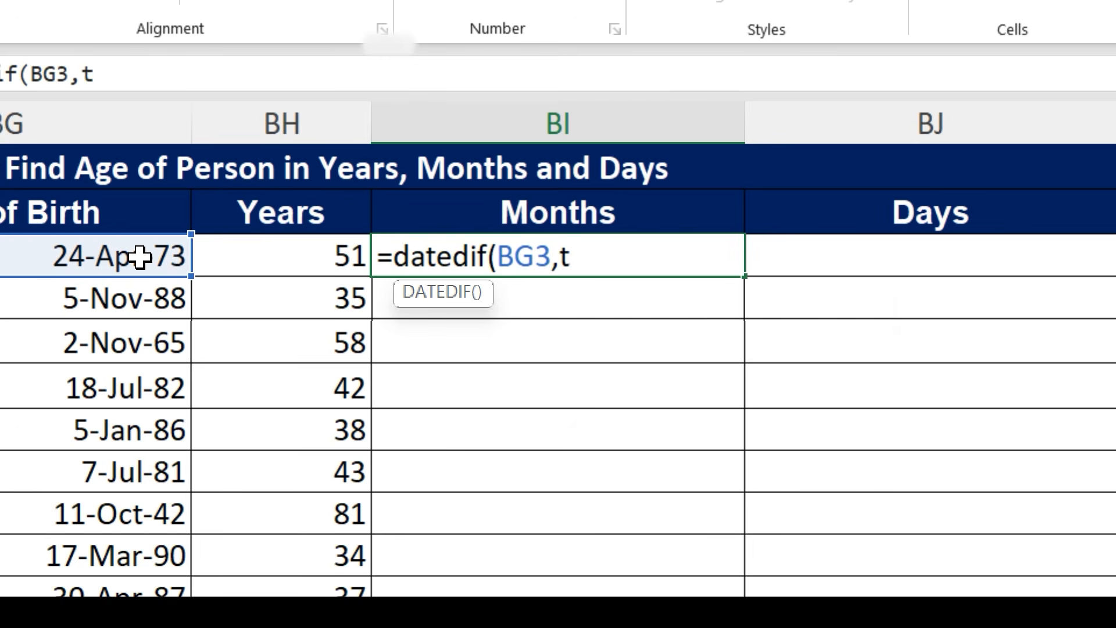
{"action": "type", "text": "oday()"}
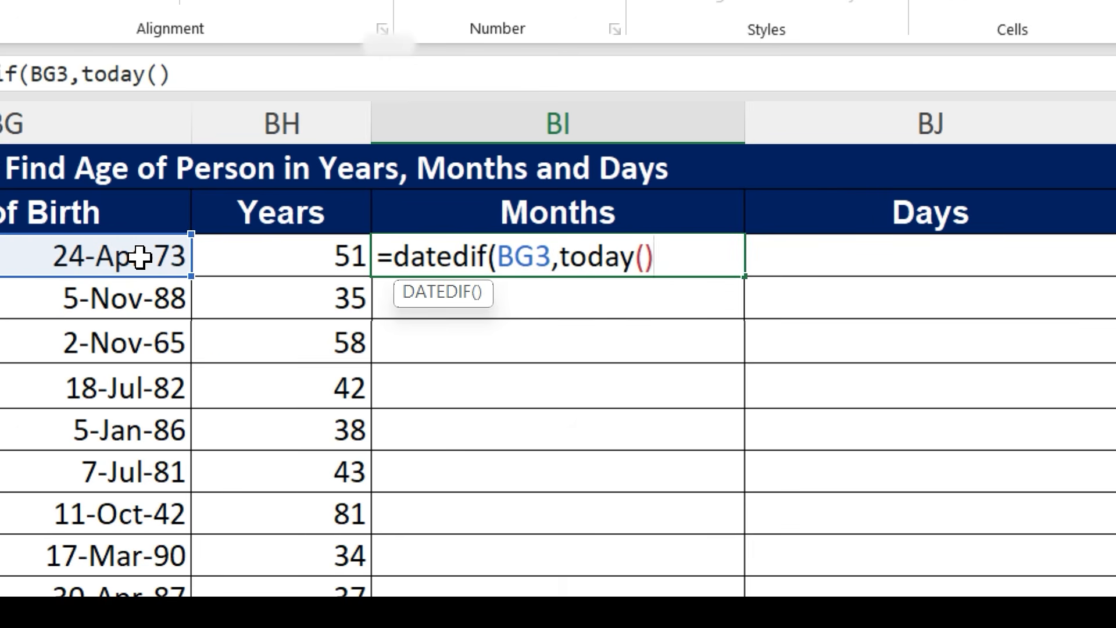
{"action": "type", "text": ",\"M\")"}
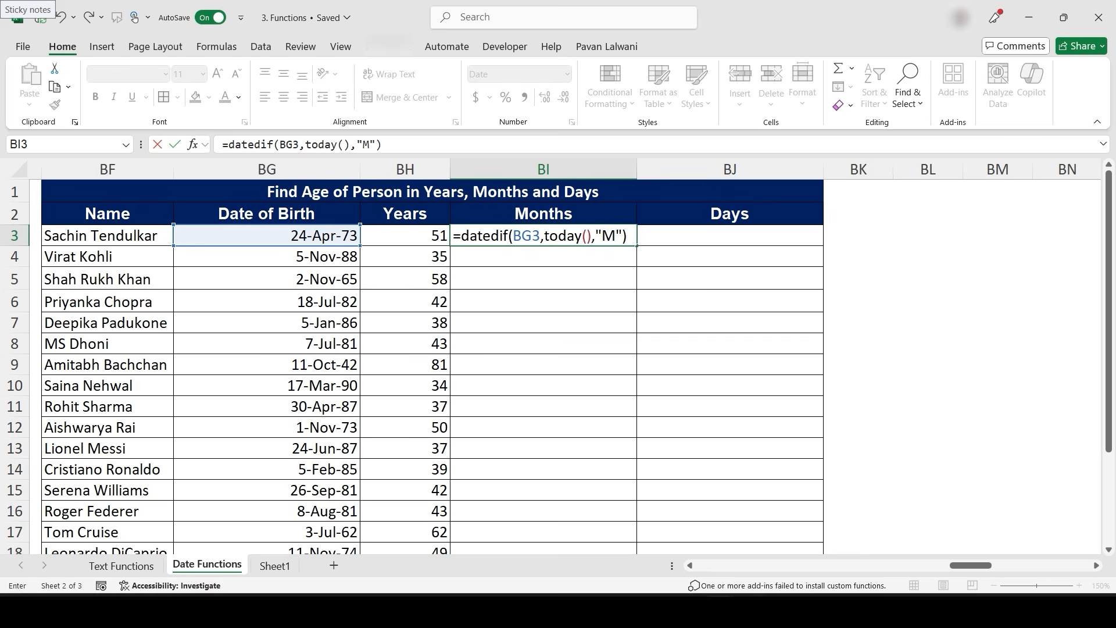
{"action": "key", "text": "Return"}
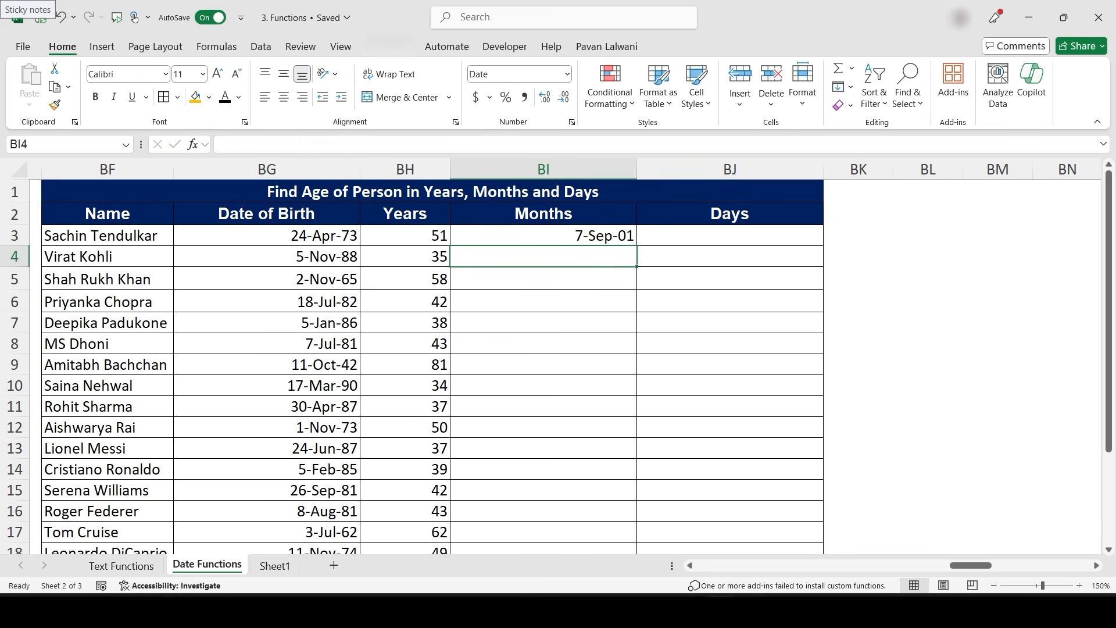
- Fill the BI3 formula down the Months column and format it as Number with no decimal places
{"action": "key", "text": "Up"}
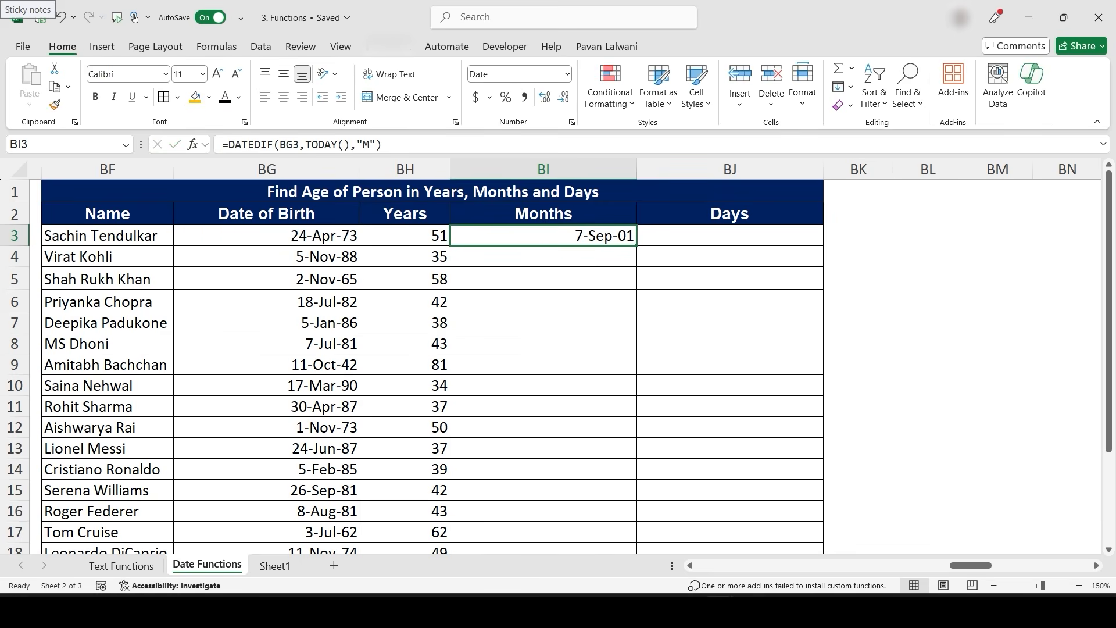
{"action": "double_click", "coordinate": [636, 245]}
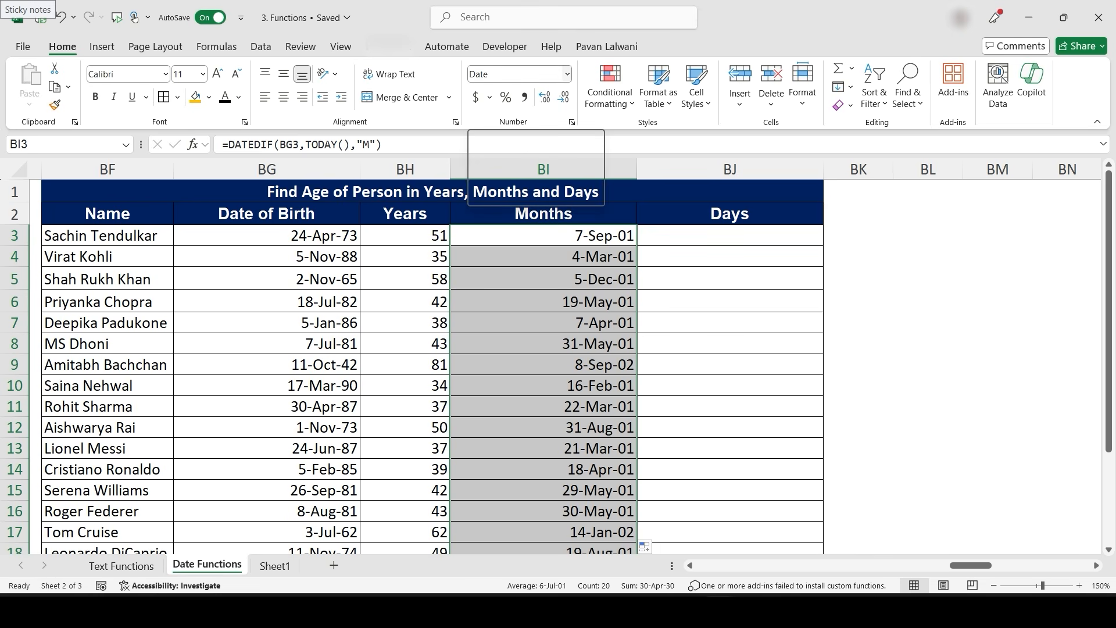
{"action": "left_click", "coordinate": [566, 74]}
{"action": "left_click", "coordinate": [548, 136]}
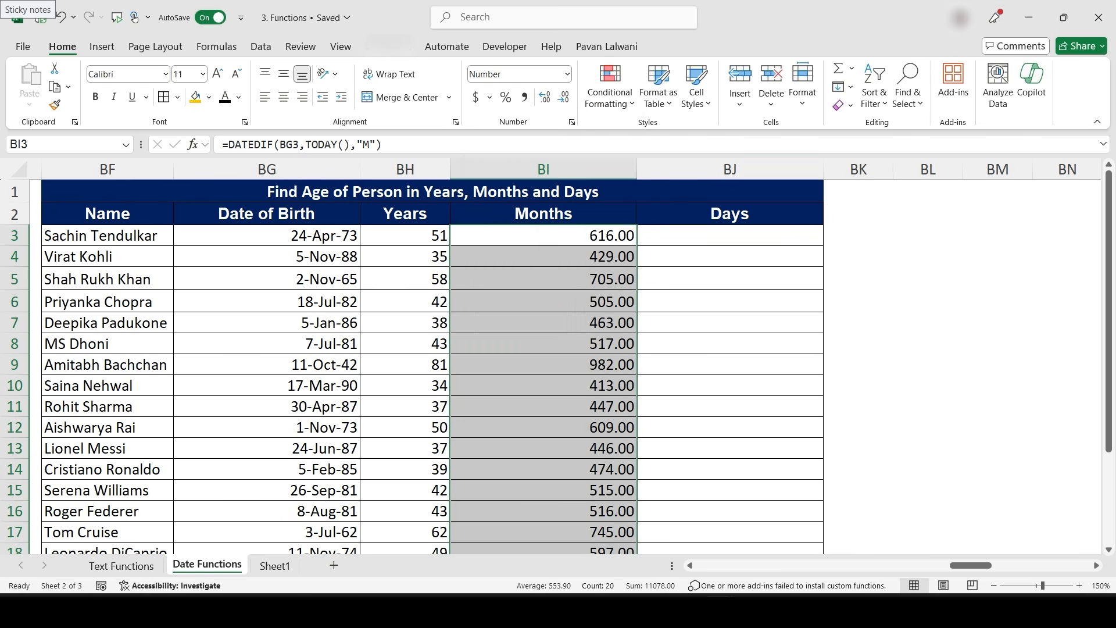
{"action": "left_click", "coordinate": [563, 97]}
{"action": "left_click", "coordinate": [563, 97]}
{"action": "left_click", "coordinate": [543, 236]}
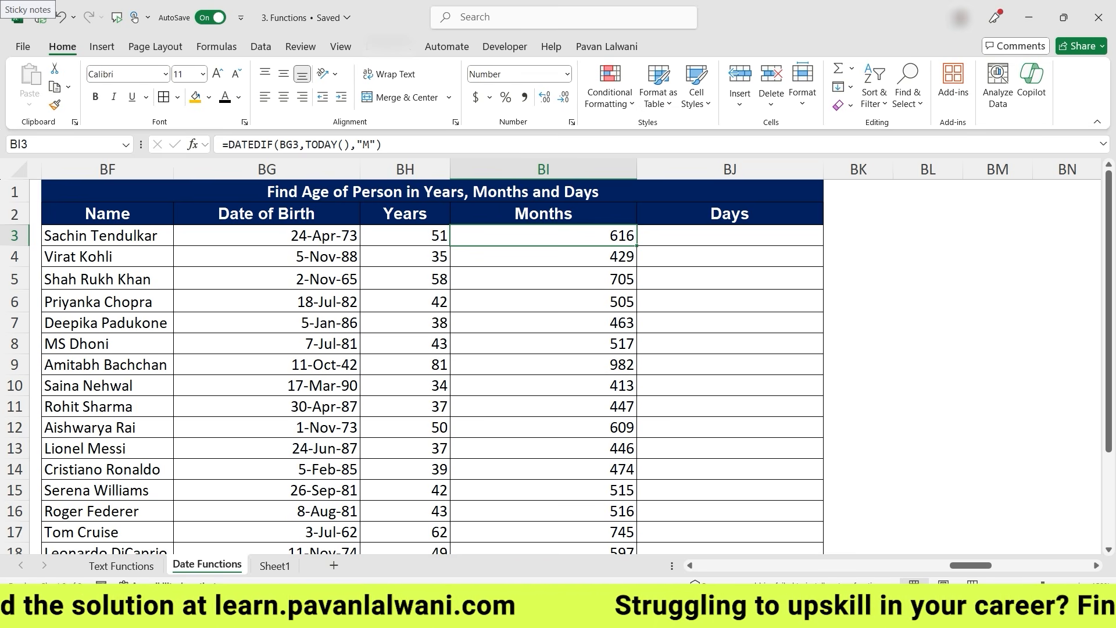
- Change the unit in BI3's DATEDIF formula to "YM" and fill it down the Months column
{"action": "key", "text": "F2"}
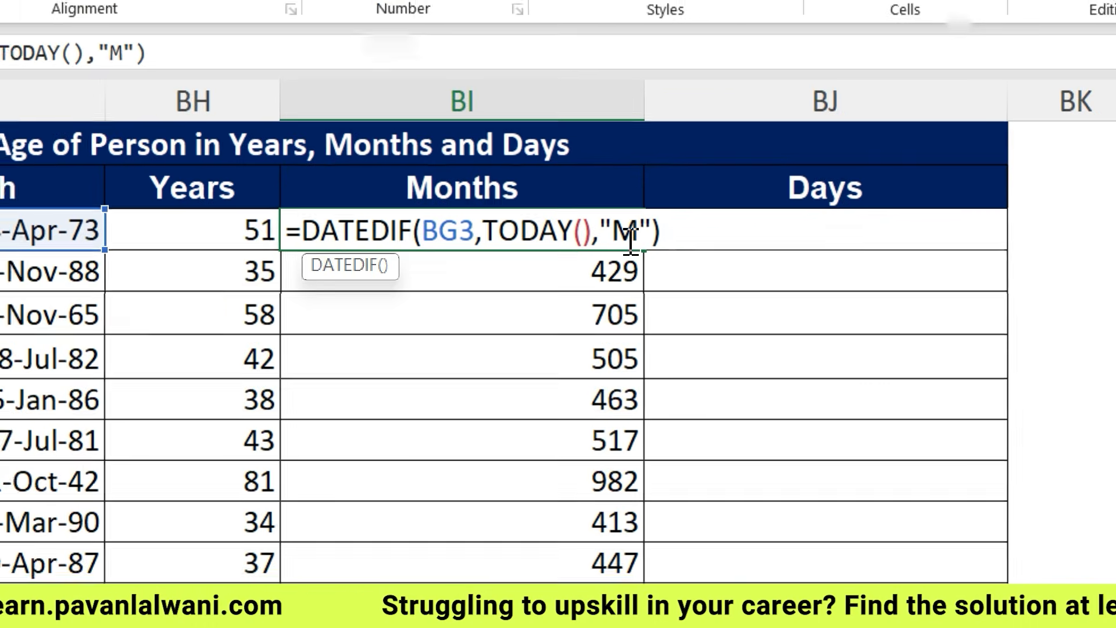
{"action": "left_click", "coordinate": [621, 236]}
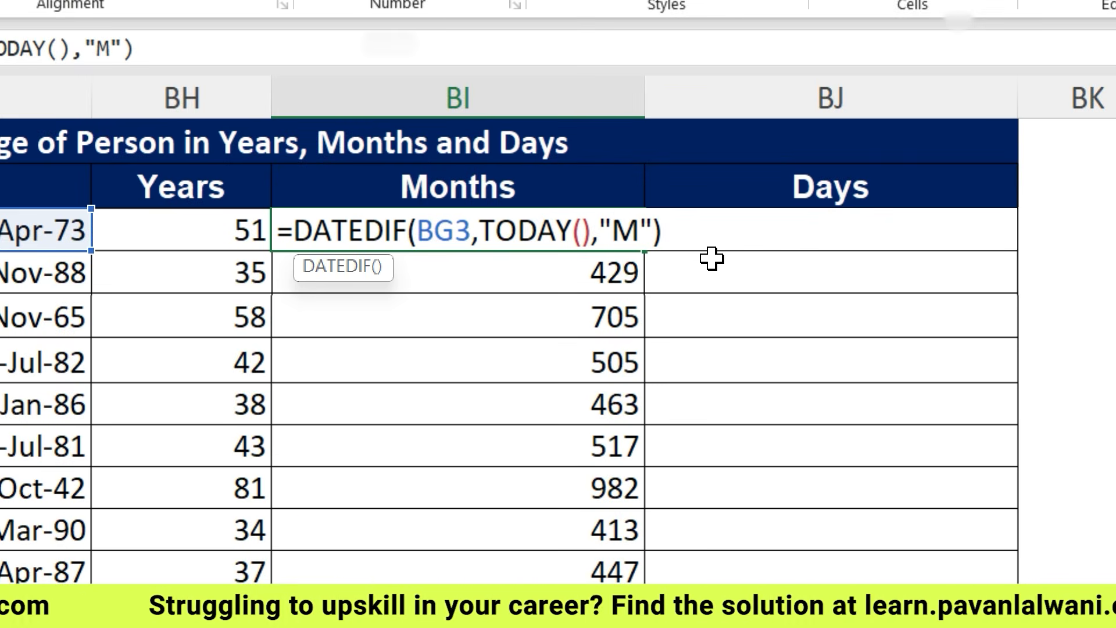
{"action": "type", "text": "Y"}
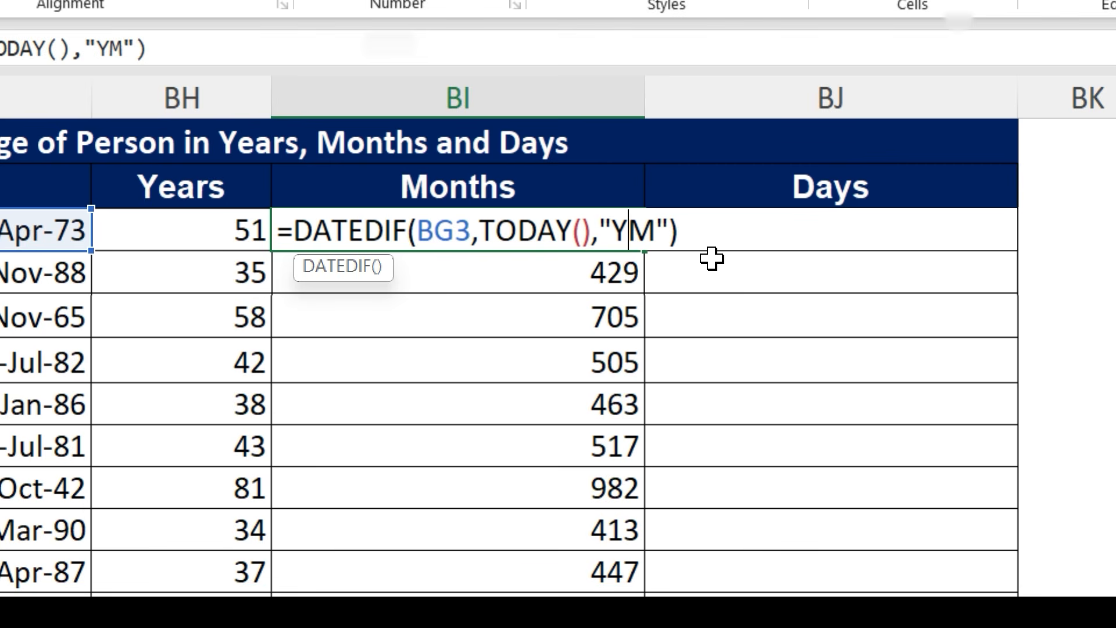
{"action": "key", "text": "Return"}
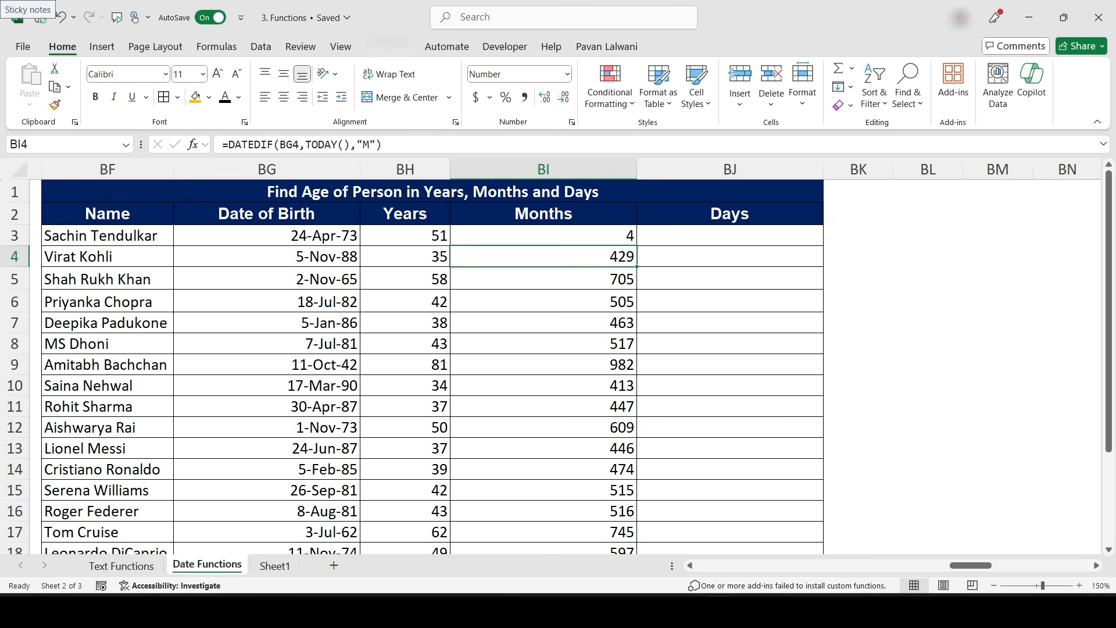
{"action": "left_click", "coordinate": [616, 232]}
{"action": "double_click", "coordinate": [643, 250]}
{"action": "left_click", "coordinate": [581, 256]}
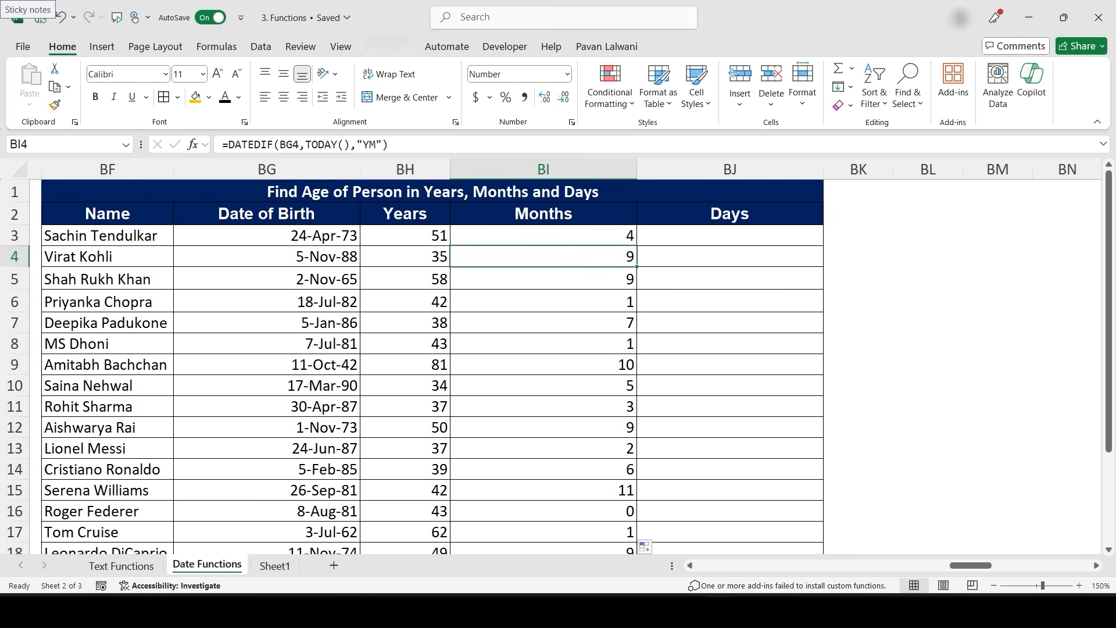
- Narrow the Months column width
{"action": "left_click", "coordinate": [730, 235]}
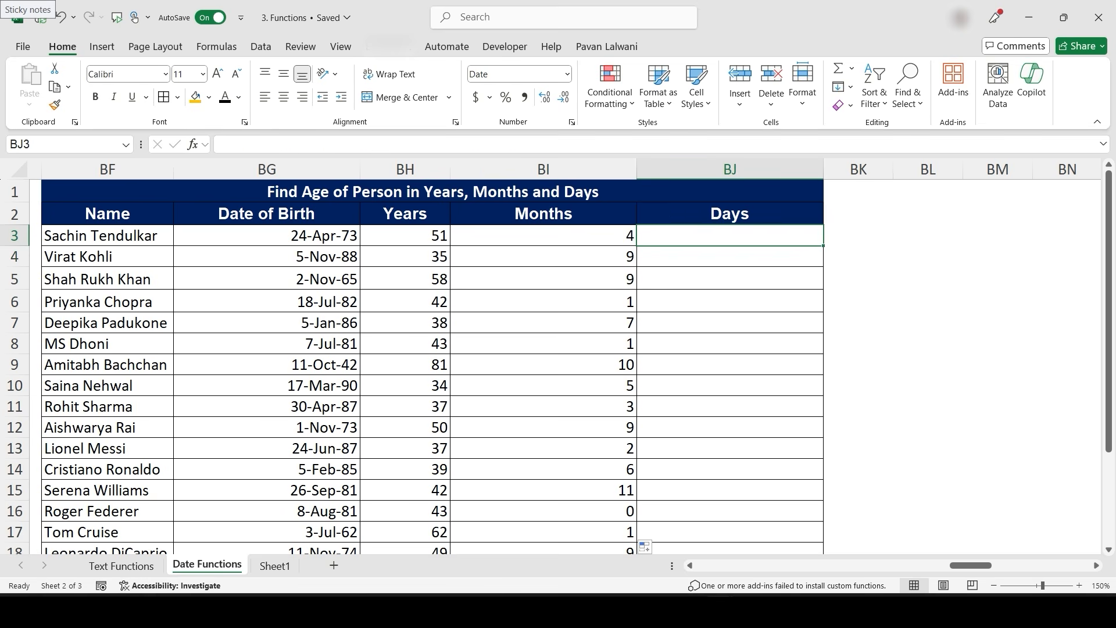
{"action": "left_click_drag", "start_coordinate": [543, 169], "coordinate": [729, 170]}
{"action": "left_click_drag", "start_coordinate": [637, 169], "coordinate": [585, 169]}
- Enter =DATEDIF(BG3,TODAY(), "MD") in BJ3 to compute the remaining days
{"action": "left_click", "coordinate": [653, 236]}
{"action": "type", "text": "=d"}
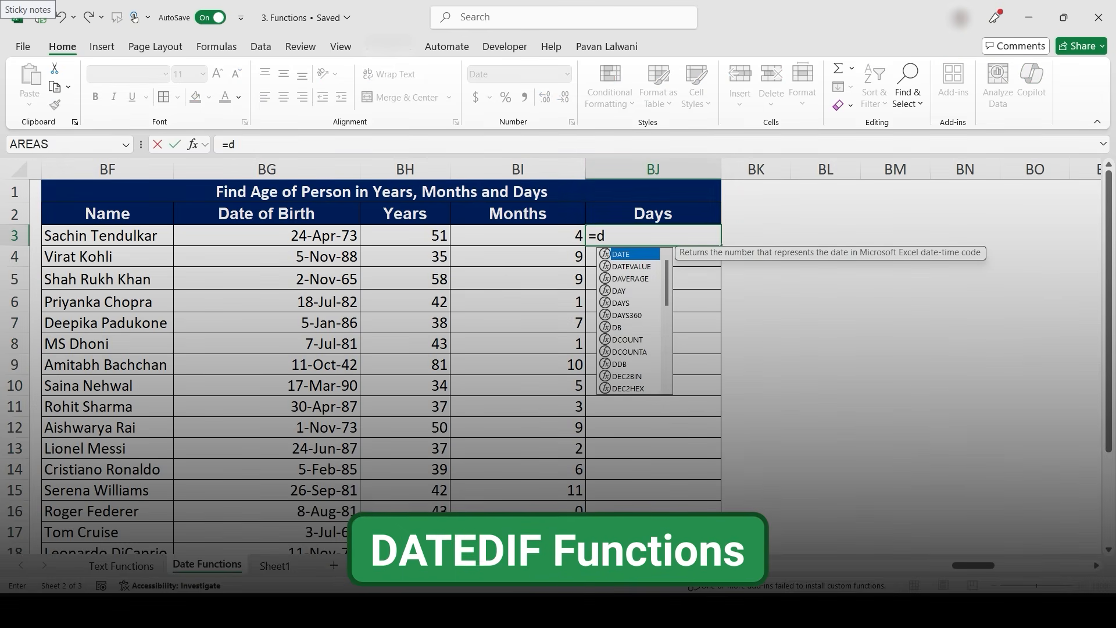
{"action": "type", "text": "atedif"}
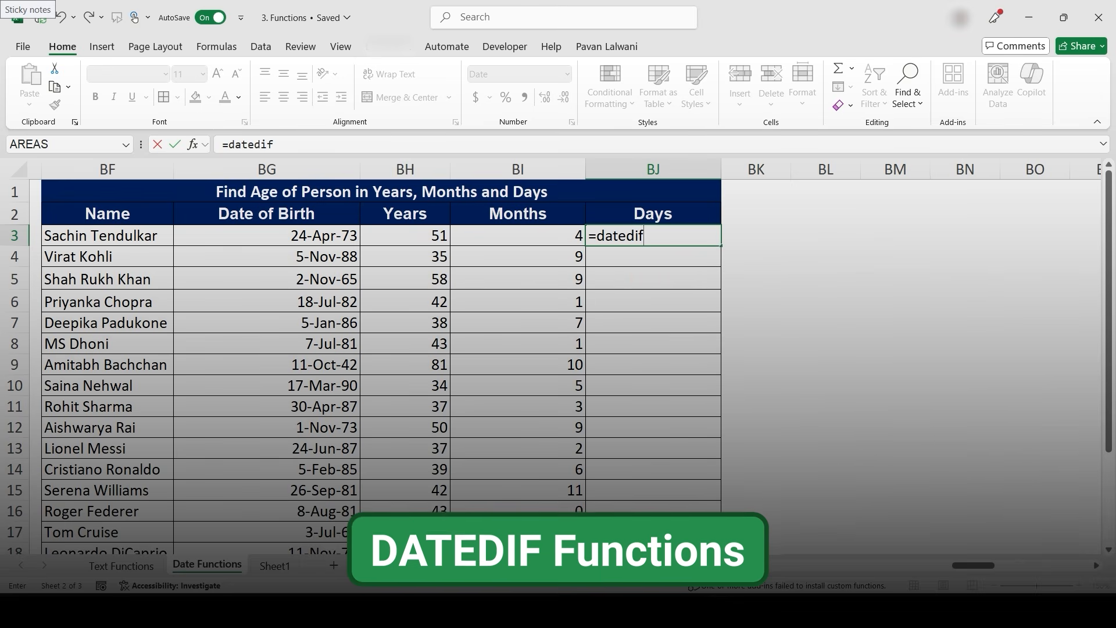
{"action": "type", "text": "("}
{"action": "left_click", "coordinate": [266, 235]}
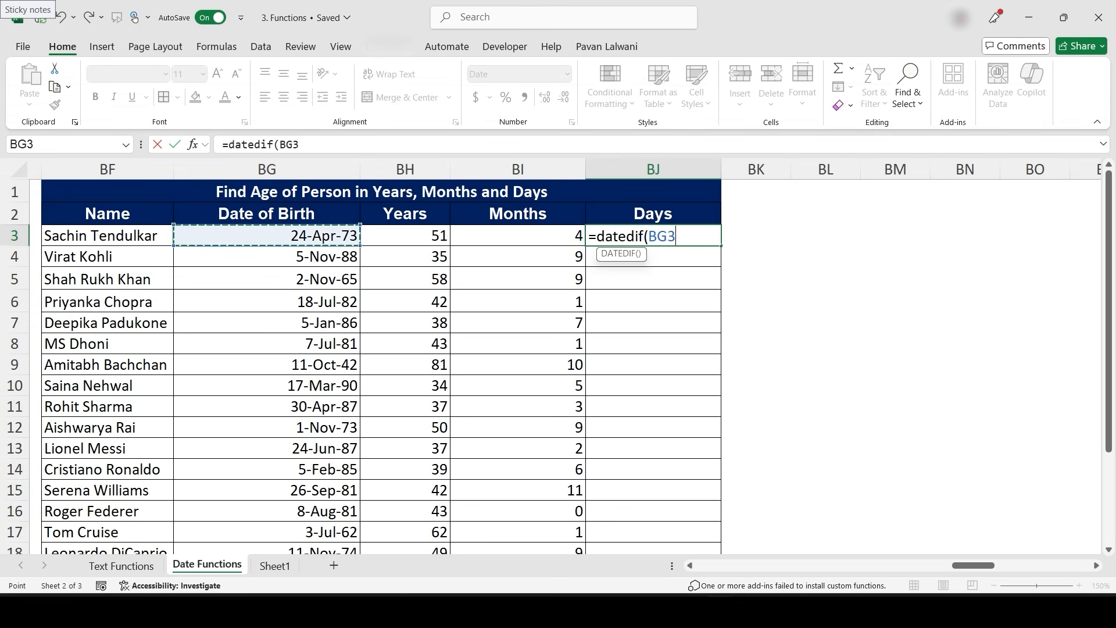
{"action": "type", "text": ",tod"}
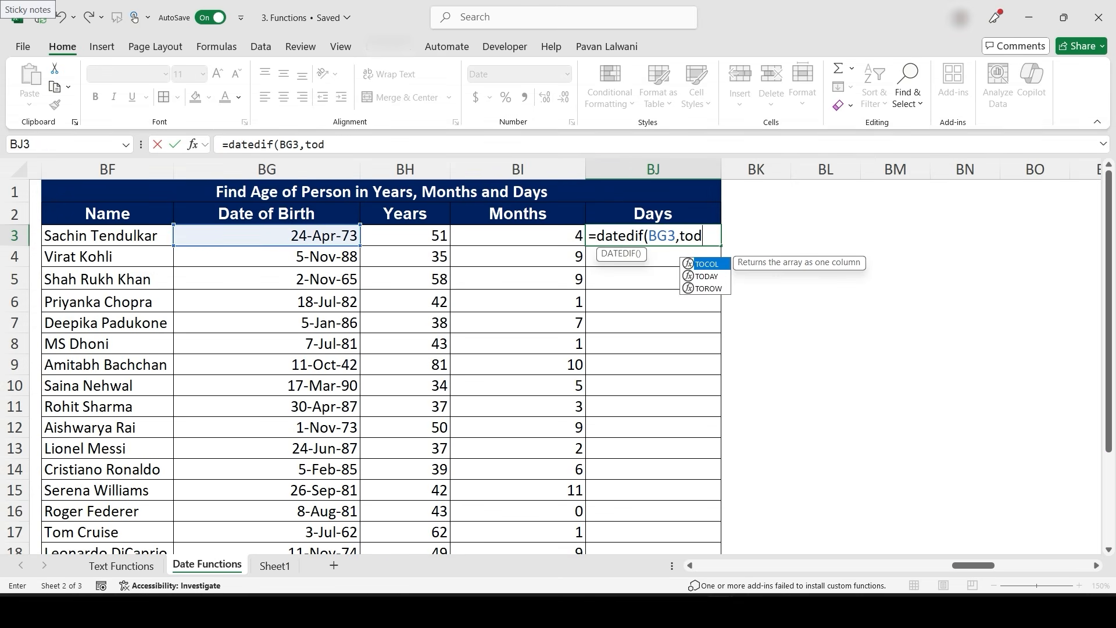
{"action": "type", "text": "ay("}
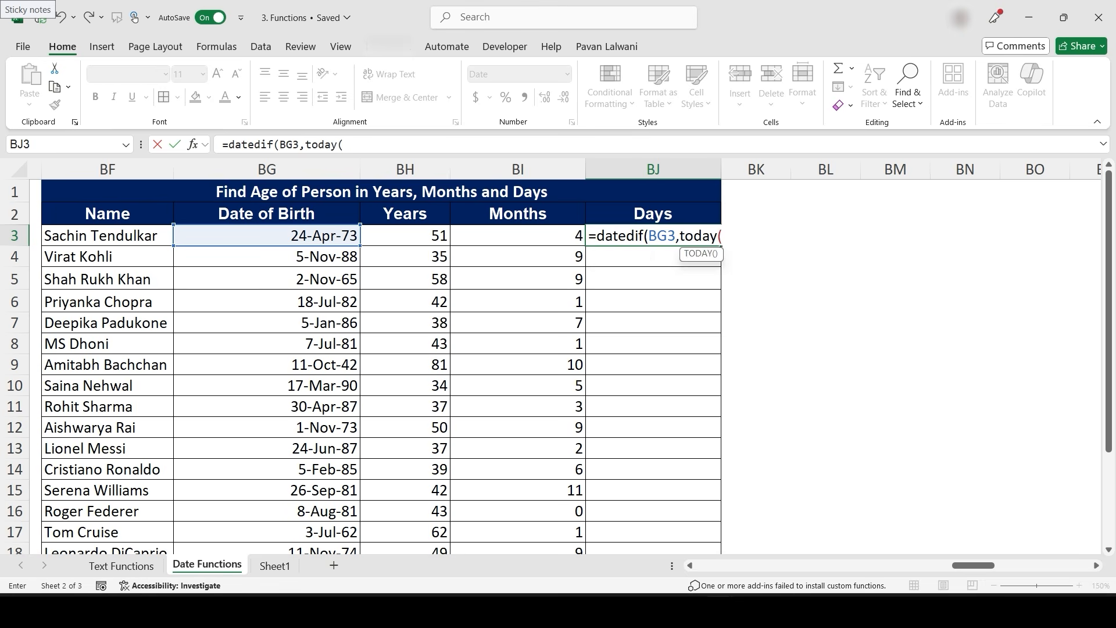
{"action": "type", "text": "), \"MD\")"}
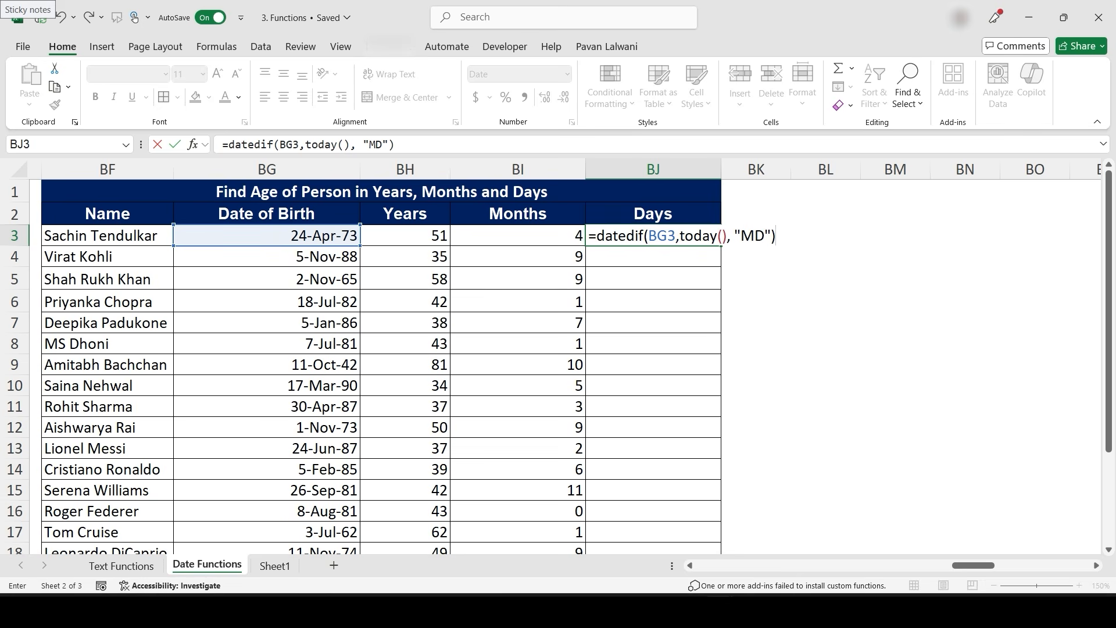
{"action": "key", "text": "Return"}
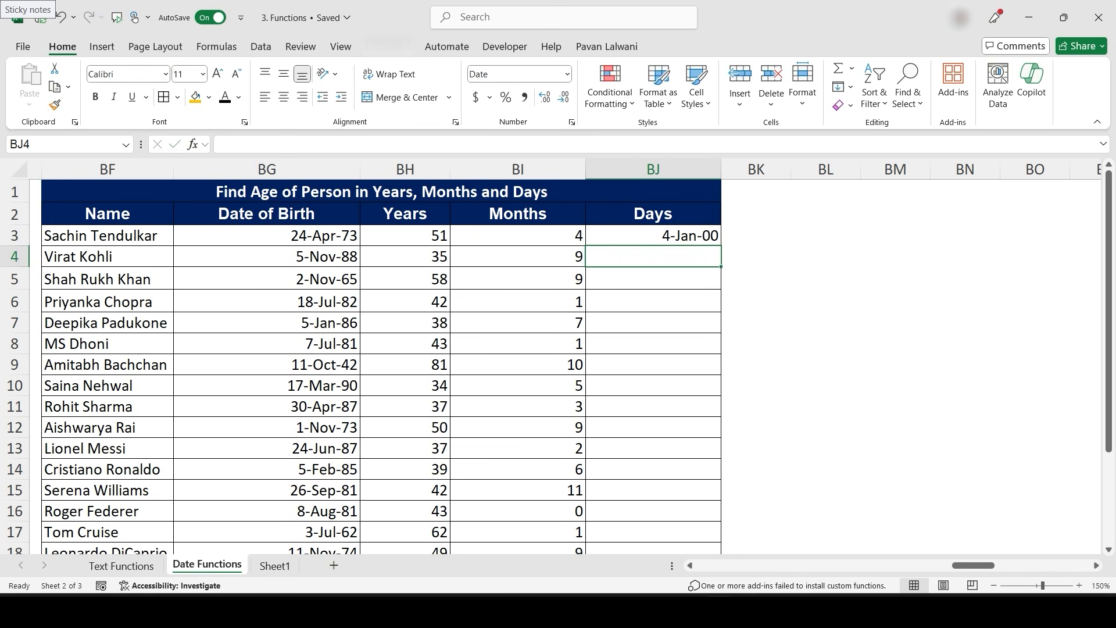
- Fill the BJ3 formula down the Days column and format it as Number with no decimal places
{"action": "key", "text": "Up"}
{"action": "left_click", "coordinate": [724, 250]}
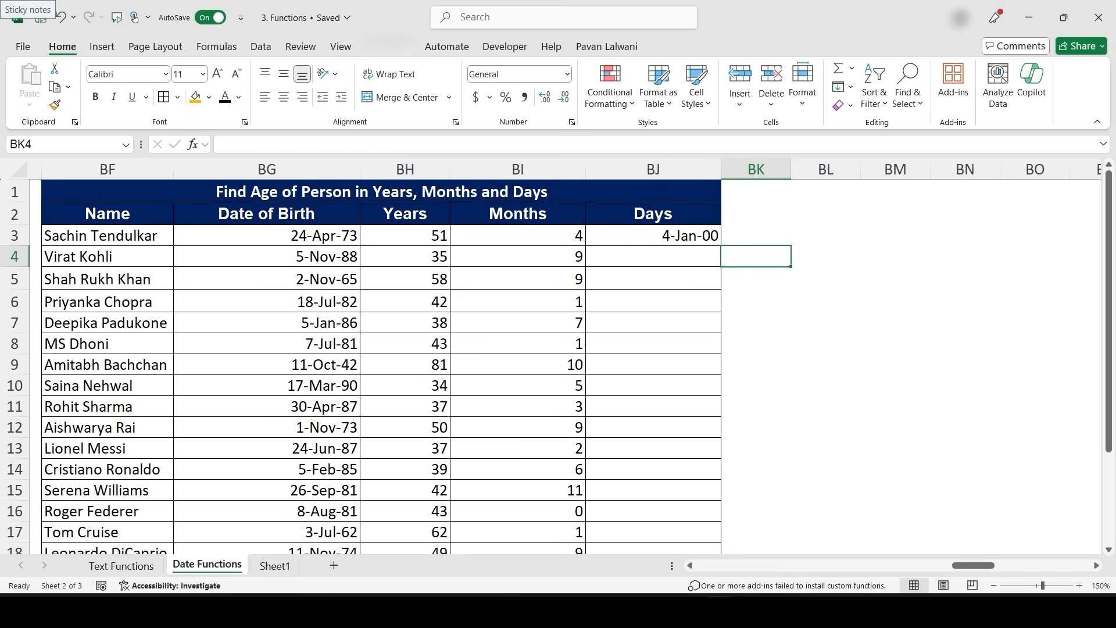
{"action": "left_click", "coordinate": [692, 237]}
{"action": "double_click", "coordinate": [721, 246]}
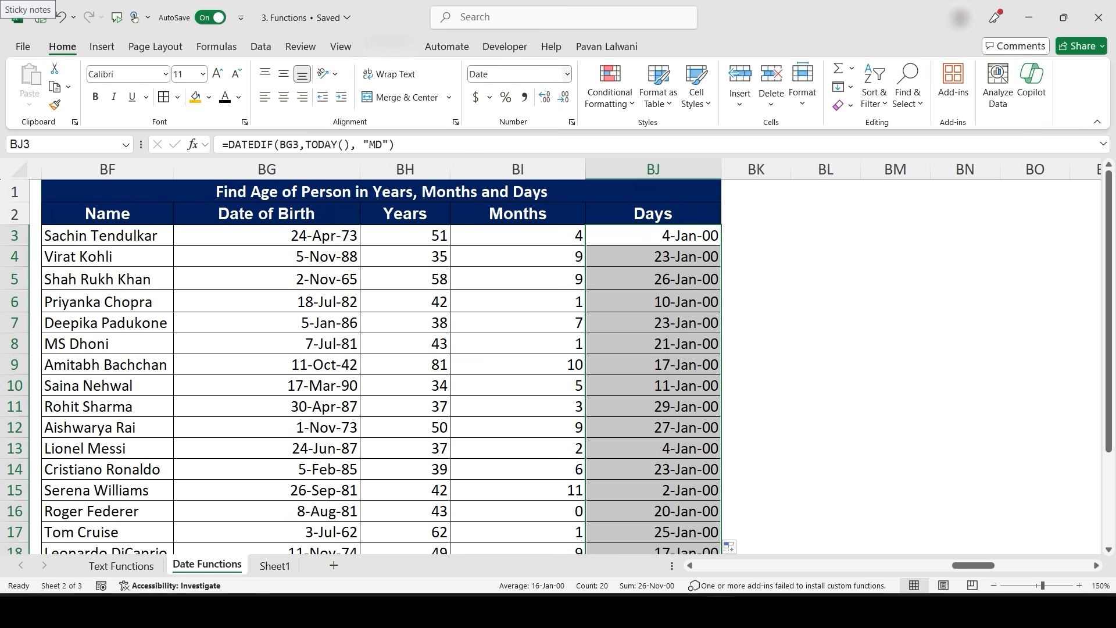
{"action": "left_click", "coordinate": [566, 74]}
{"action": "left_click", "coordinate": [500, 140]}
{"action": "left_click", "coordinate": [563, 97]}
{"action": "left_click", "coordinate": [563, 97]}
{"action": "left_click", "coordinate": [653, 235]}
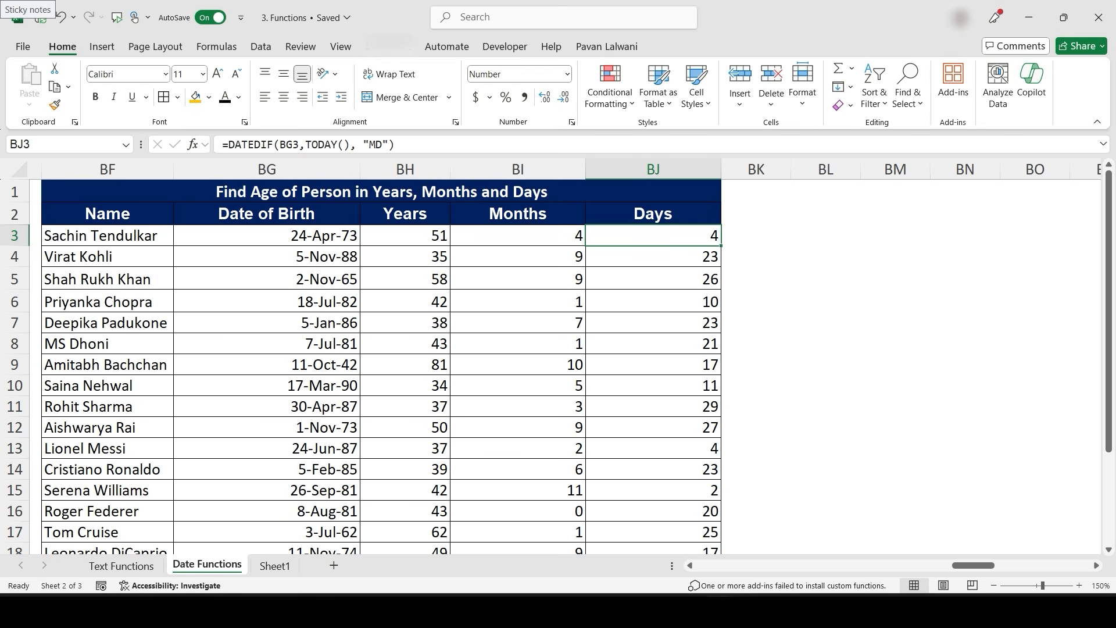
- Add row 23 below the list with a person's name and date of birth to test the age formulas
{"action": "left_click", "coordinate": [267, 236]}
{"action": "scroll", "coordinate": [381, 366], "scroll_direction": "down", "scroll_amount": 4}
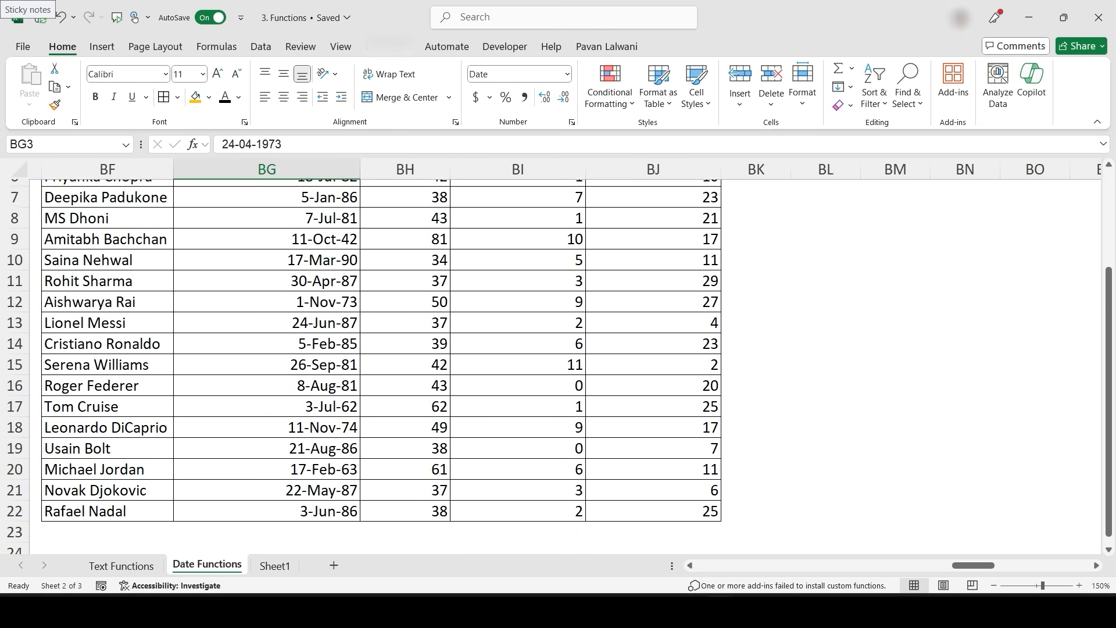
{"action": "left_click", "coordinate": [107, 406]}
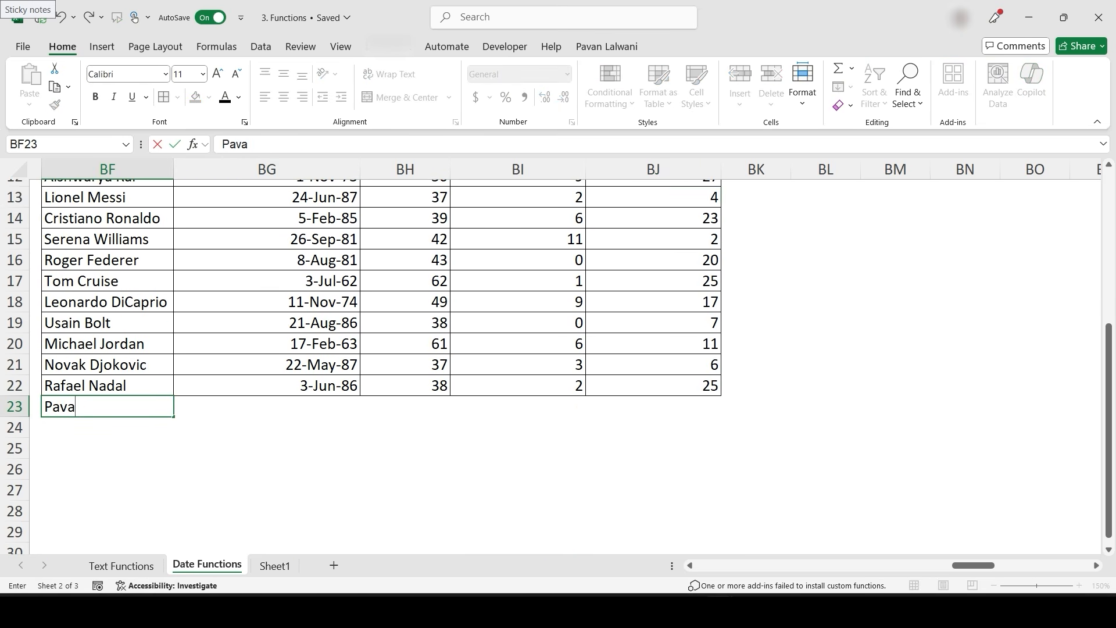
{"action": "key", "text": "Tab"}
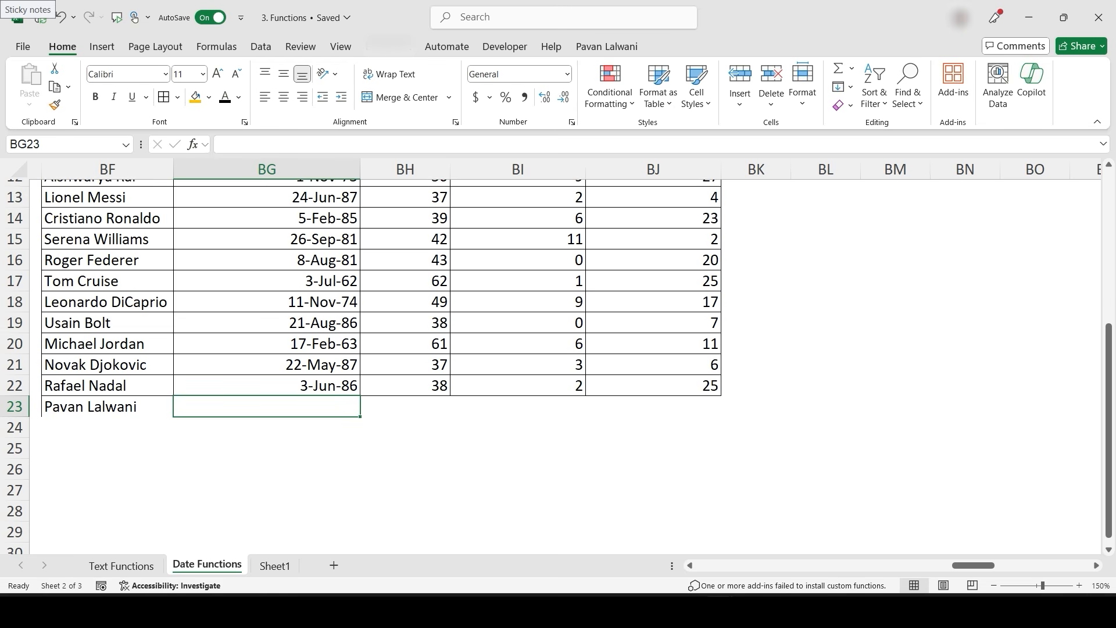
{"action": "type", "text": "30-03"}
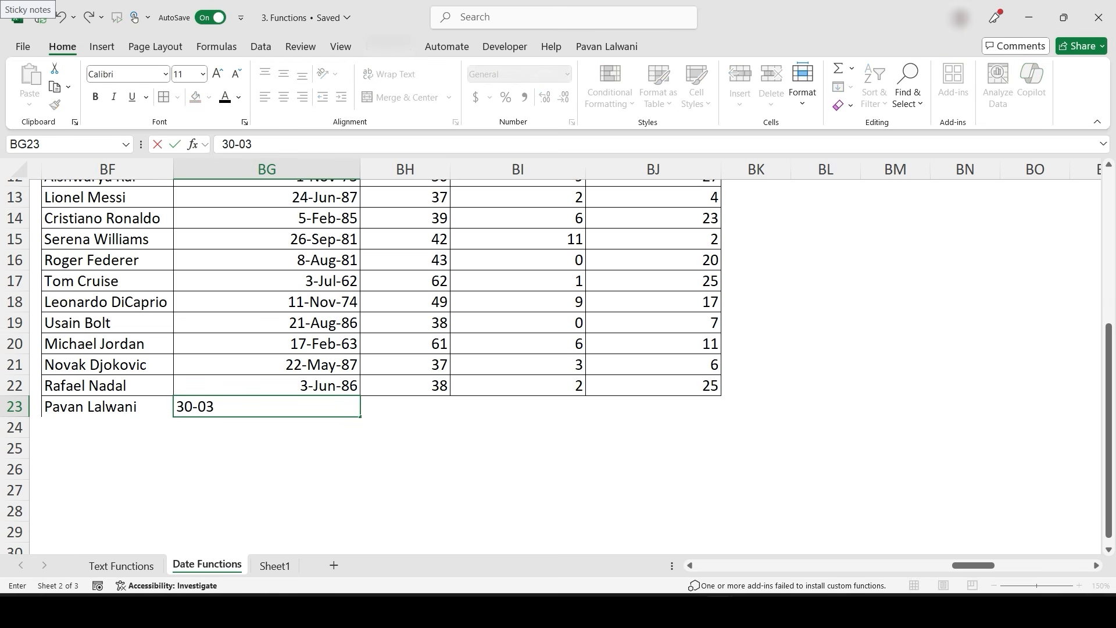
{"action": "type", "text": "-1999"}
{"action": "key", "text": "Return"}
{"action": "key", "text": "Up"}
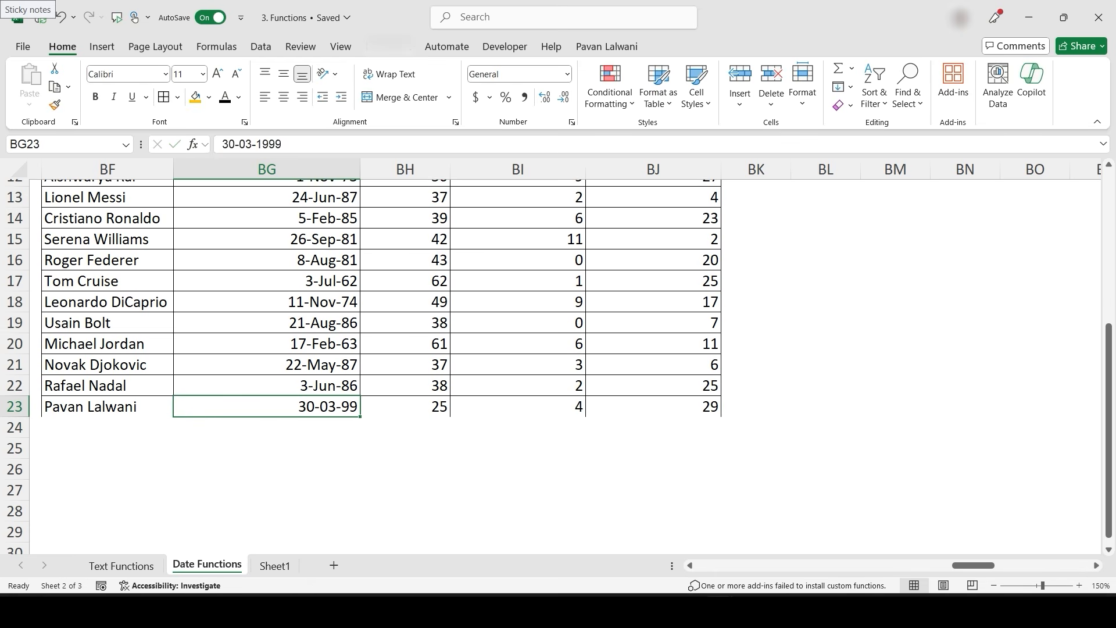
{"action": "key", "text": "Right"}
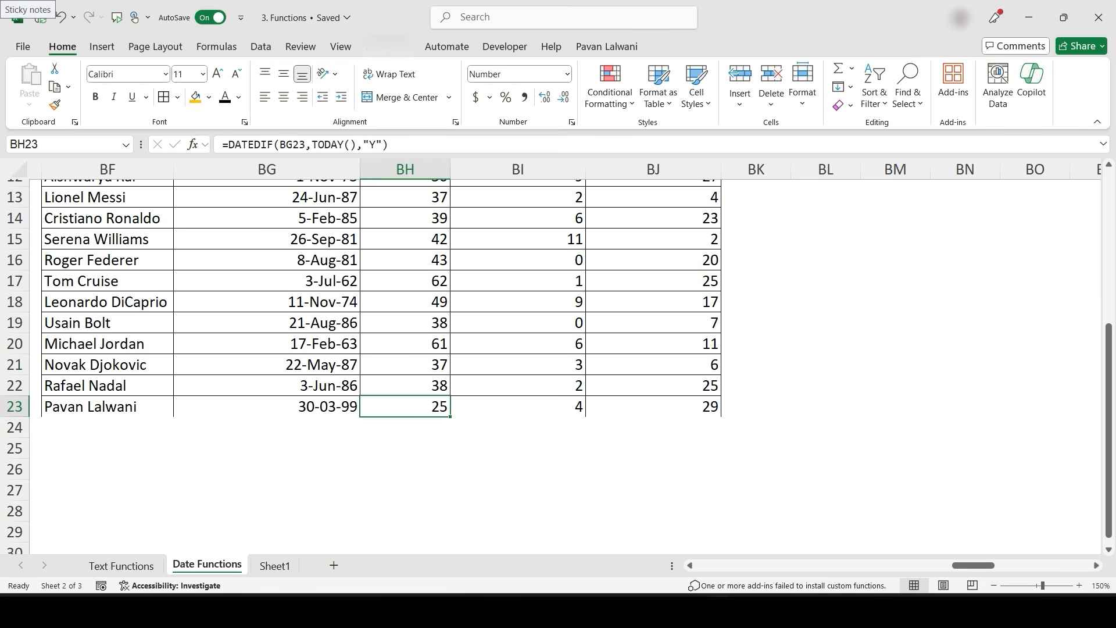
- Enter the start date 1/1/2024 in BV1 and the end date 31/12/2024 in BV2
{"action": "scroll", "coordinate": [378, 361], "scroll_direction": "up", "scroll_amount": 4}
{"action": "left_click", "coordinate": [653, 236]}
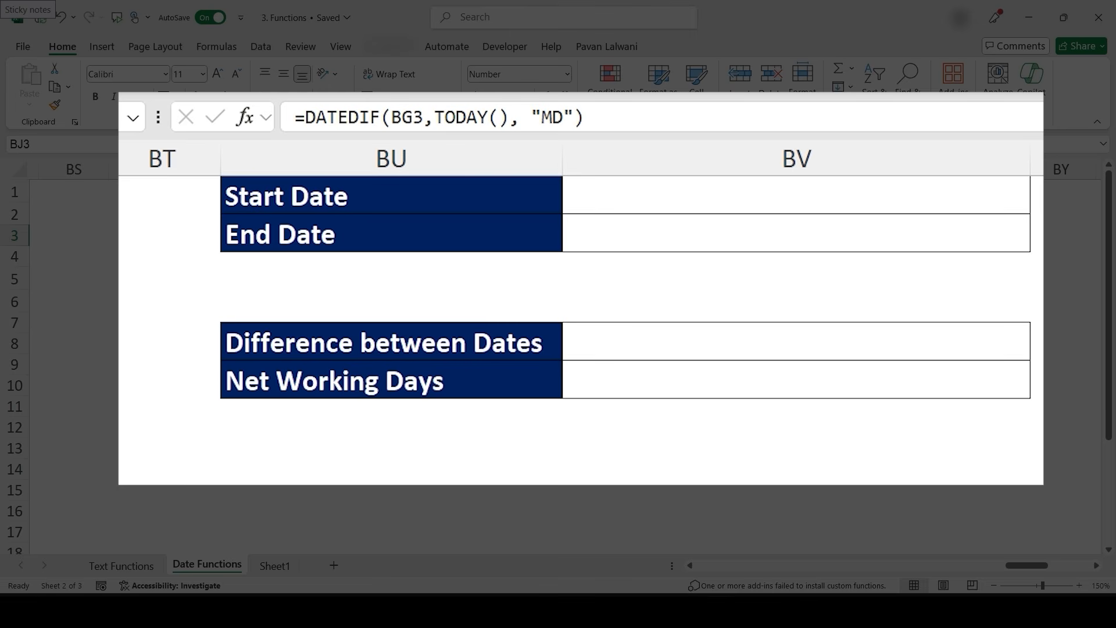
{"action": "left_click", "coordinate": [796, 196]}
{"action": "left_click", "coordinate": [796, 234]}
{"action": "left_click", "coordinate": [796, 196]}
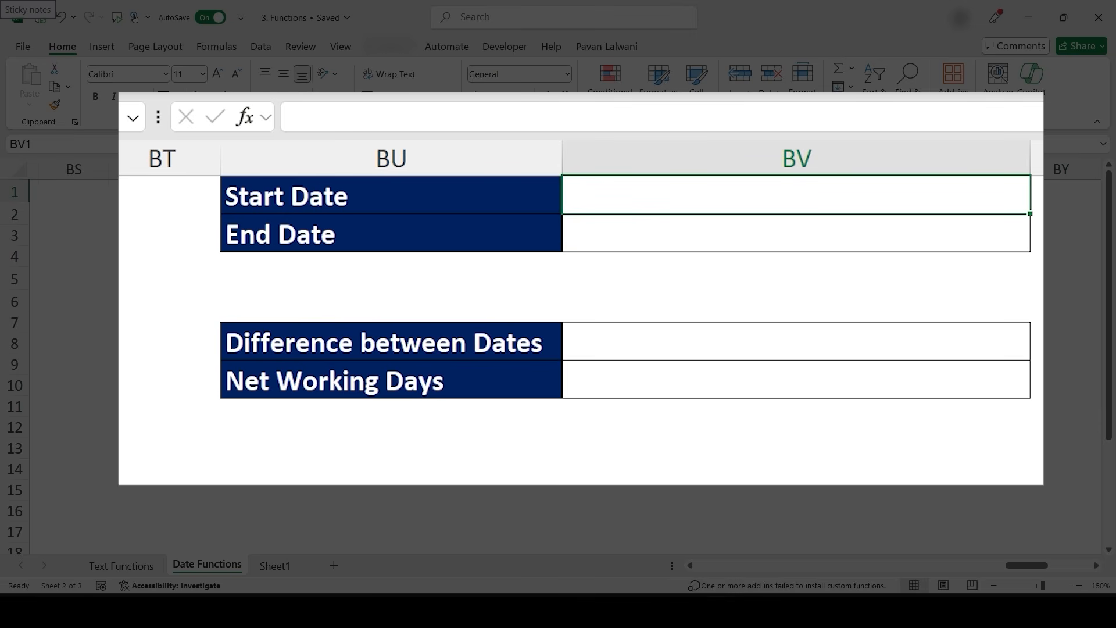
{"action": "type", "text": "1/1/2024"}
{"action": "key", "text": "ctrl+Return"}
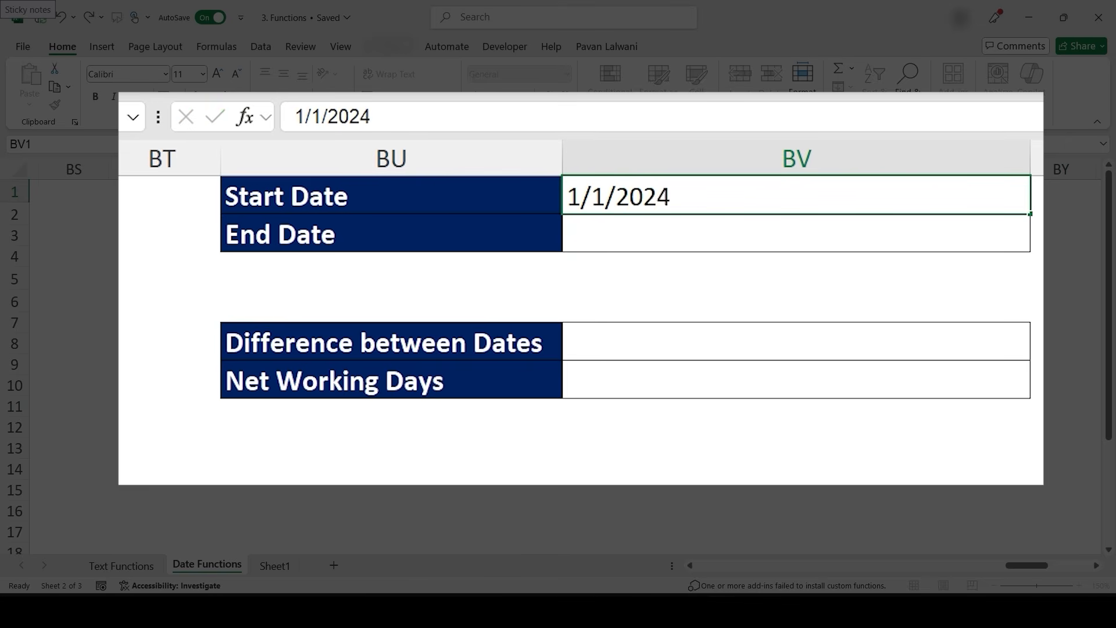
{"action": "key", "text": "Return"}
{"action": "type", "text": "31"}
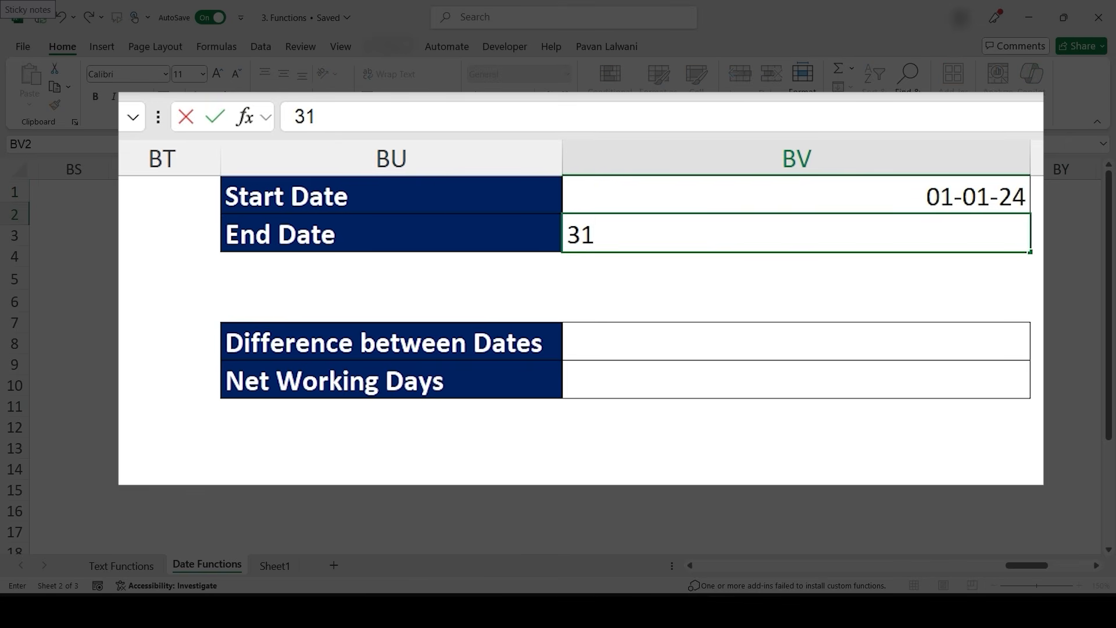
{"action": "type", "text": "/12/2024"}
{"action": "key", "text": "Return"}
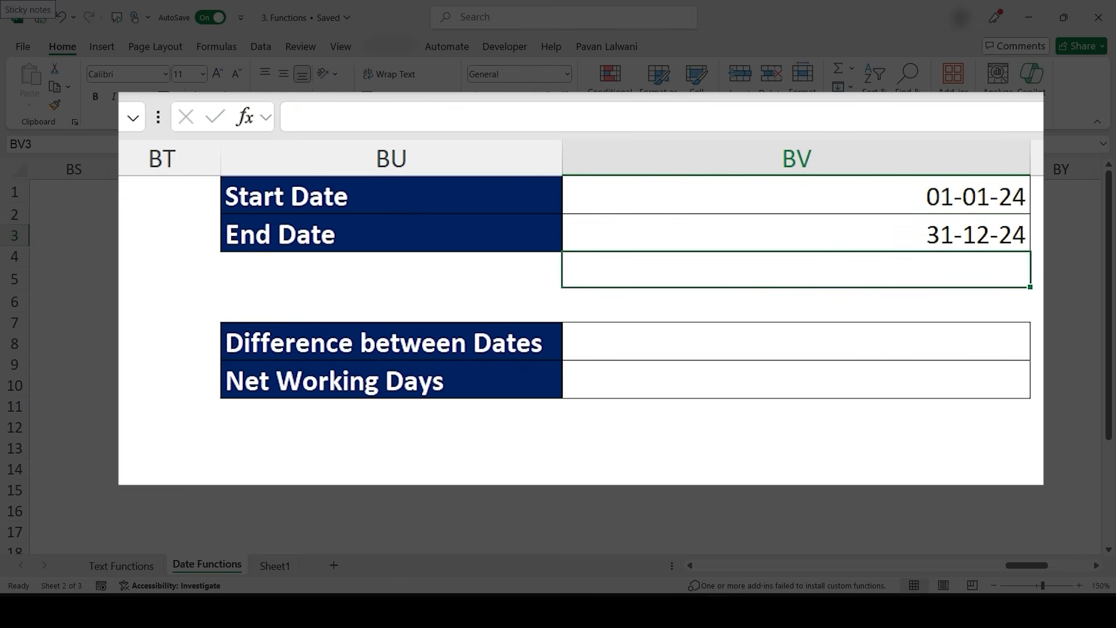
- Narrow column BV to fit the date values
{"action": "key", "text": "Up"}
{"action": "key", "text": "Up"}
{"action": "key", "text": "shift+Down"}
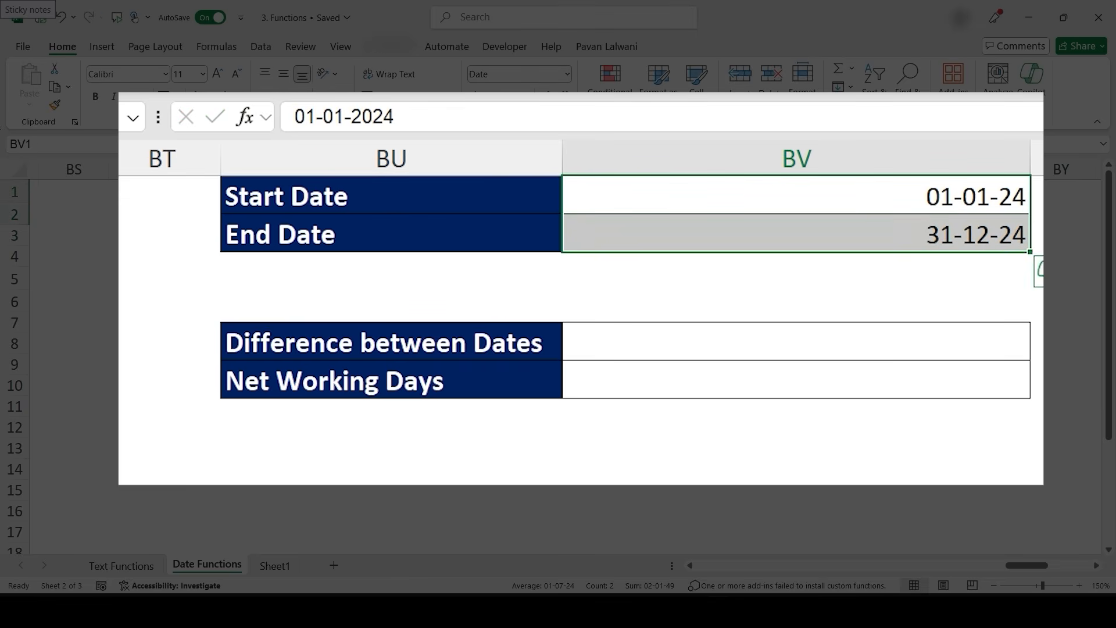
{"action": "key", "text": "Right"}
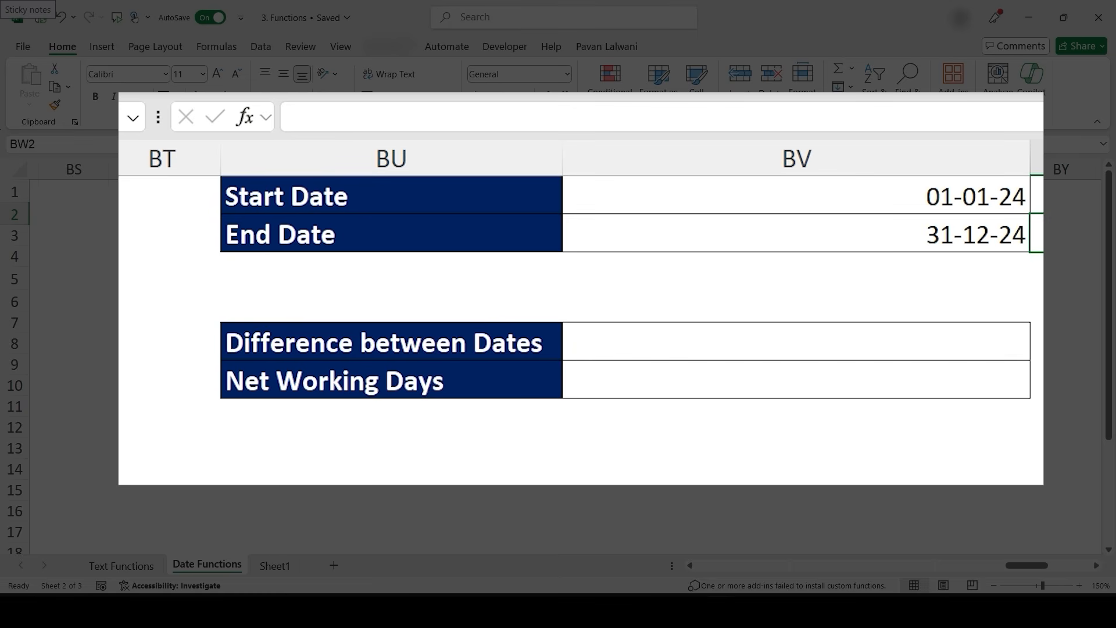
{"action": "left_click", "coordinate": [796, 342]}
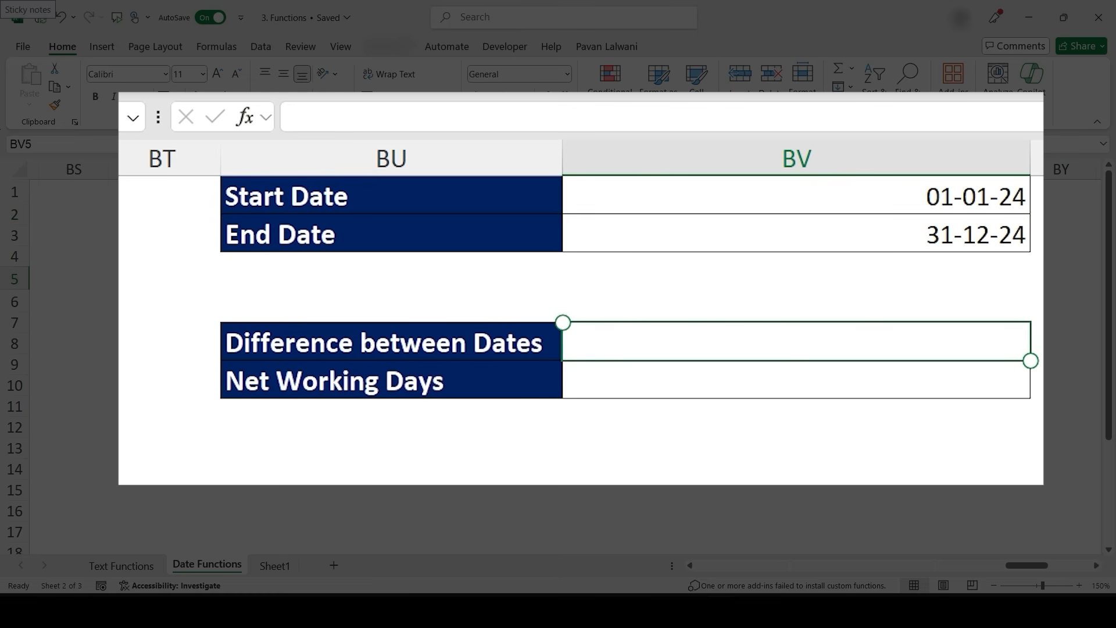
{"action": "left_click_drag", "start_coordinate": [1030, 158], "coordinate": [738, 158]}
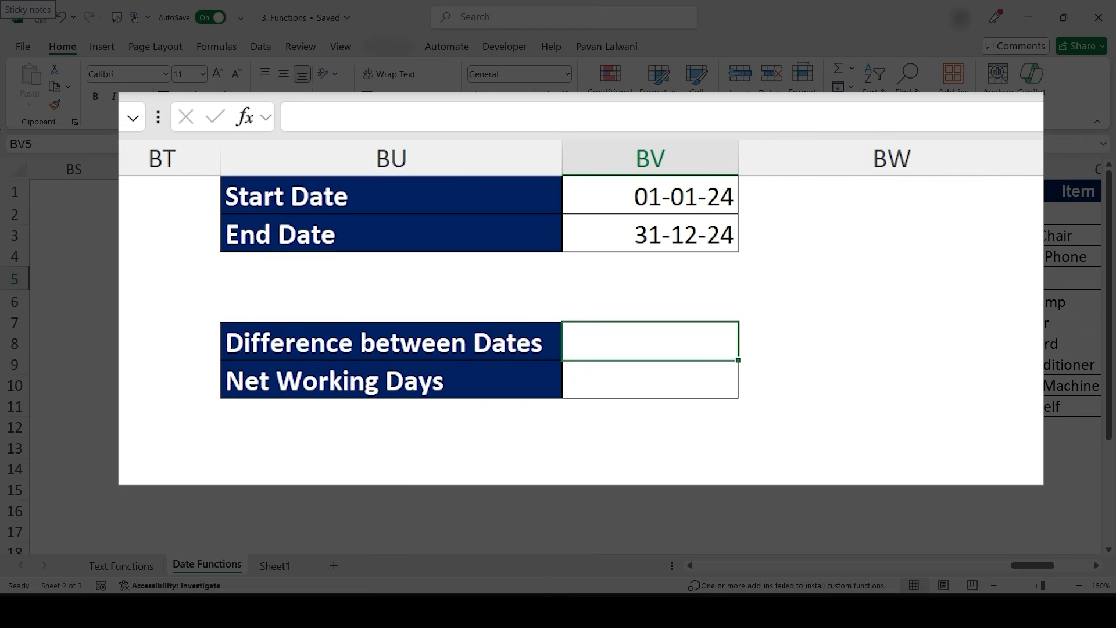
{"action": "left_click", "coordinate": [760, 186]}
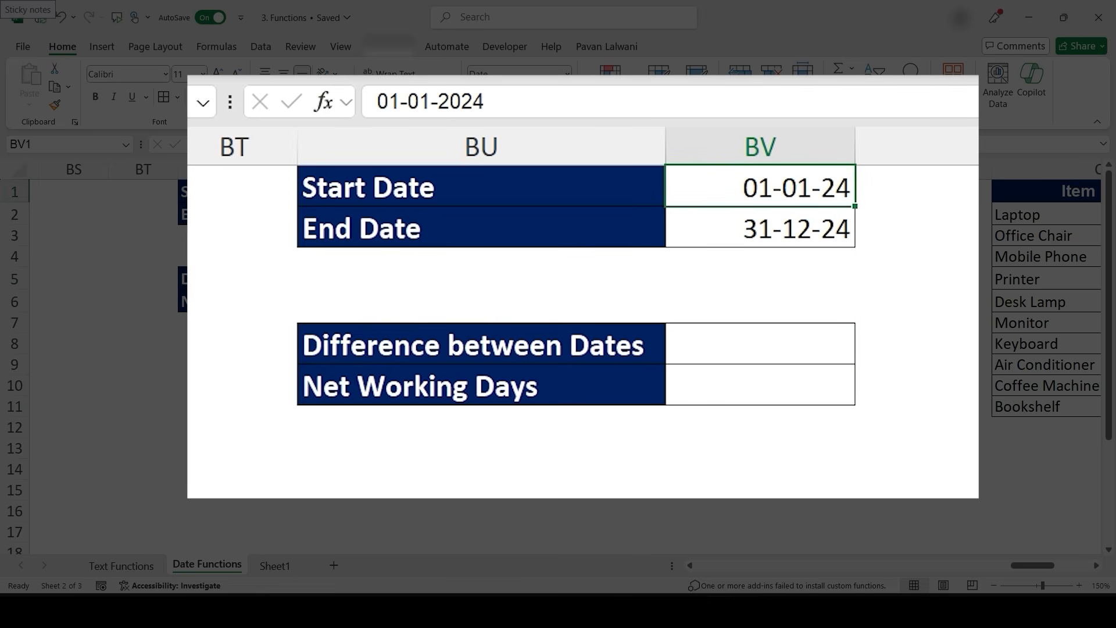
{"action": "scroll", "coordinate": [558, 349], "scroll_direction": "up", "scroll_amount": 2}
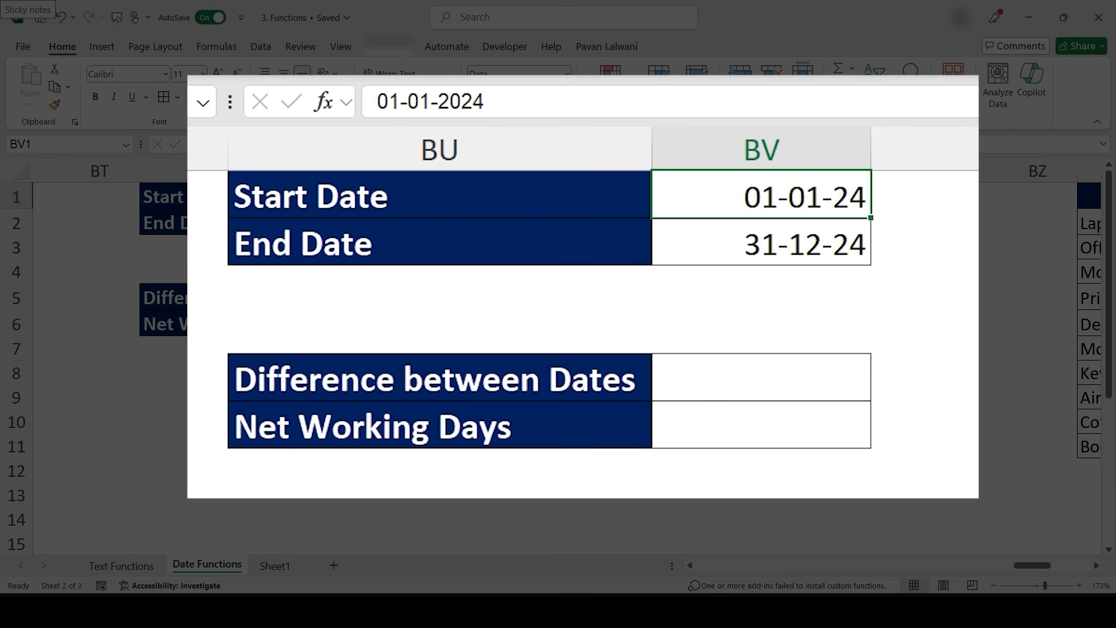
- Enter =BV2-BV1 in the Difference between Dates cell to subtract the start date from the end date
{"action": "left_click", "coordinate": [412, 297]}
{"action": "type", "text": "="}
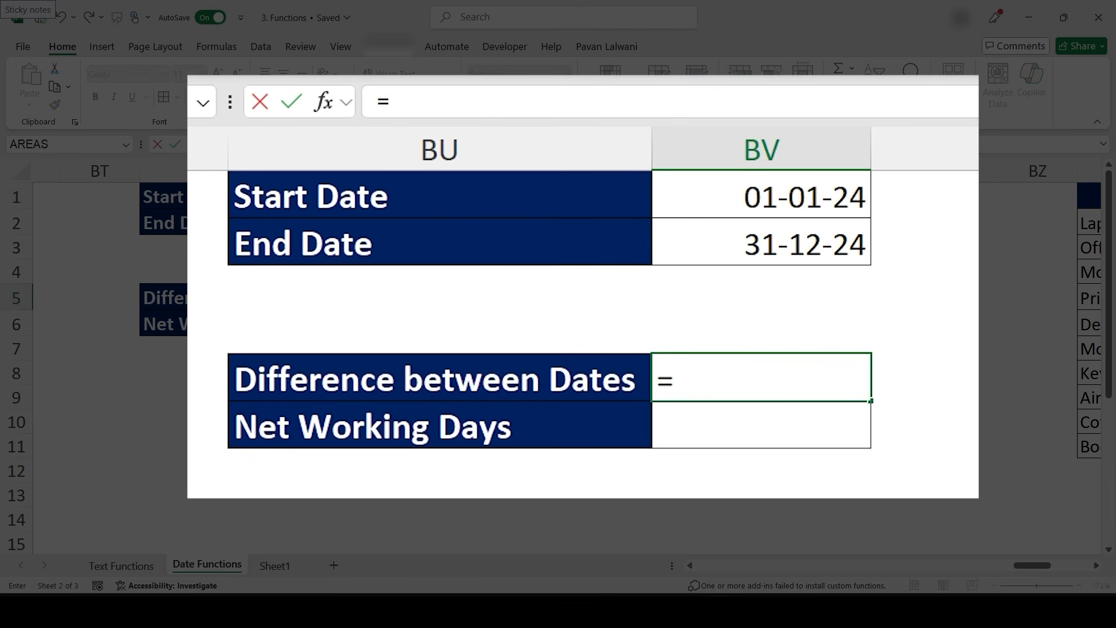
{"action": "left_click", "coordinate": [761, 241]}
{"action": "type", "text": "-"}
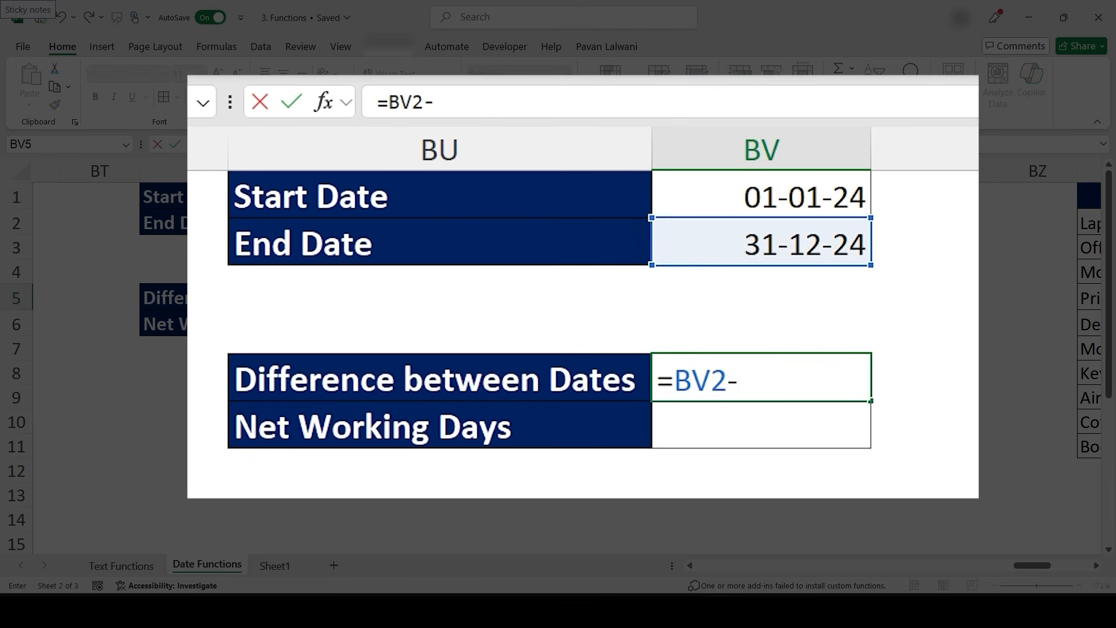
{"action": "left_click", "coordinate": [762, 196]}
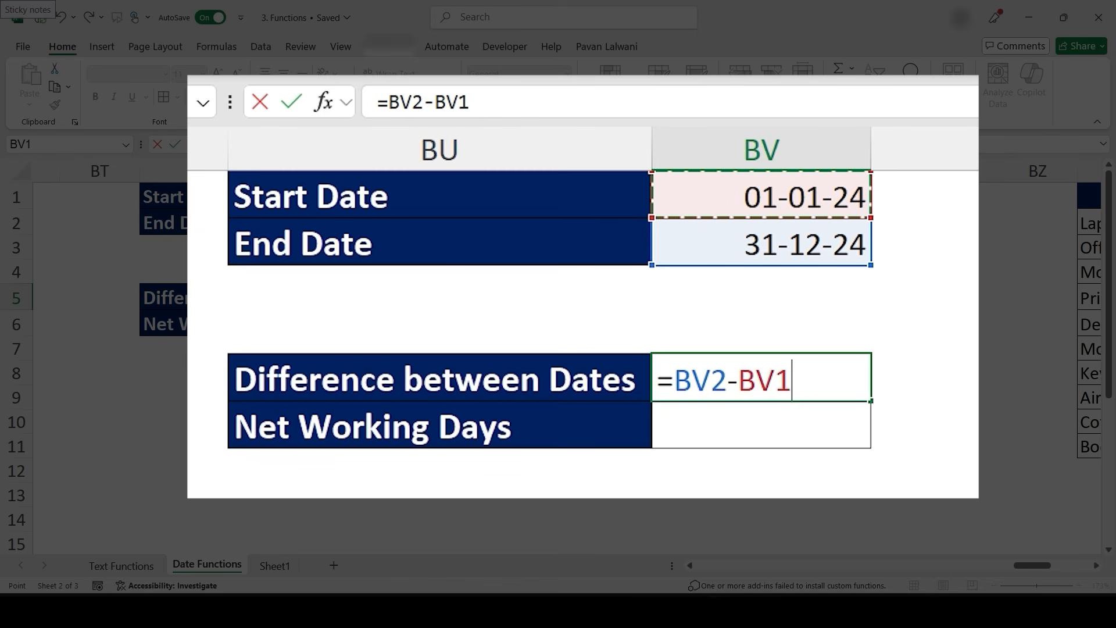
{"action": "key", "text": "Return"}
{"action": "key", "text": "Up"}
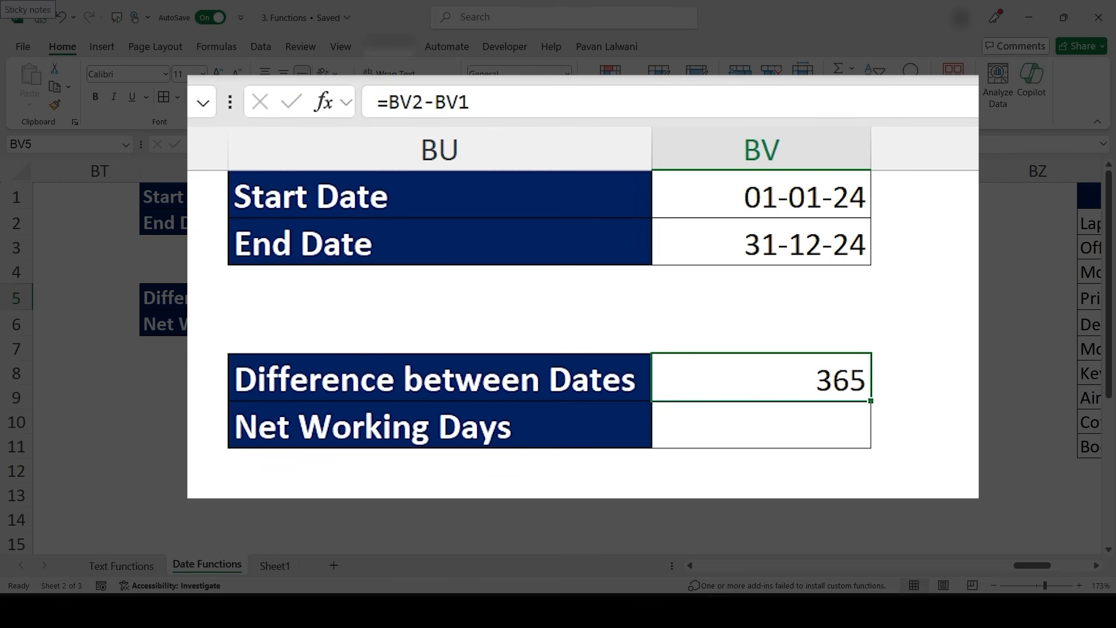
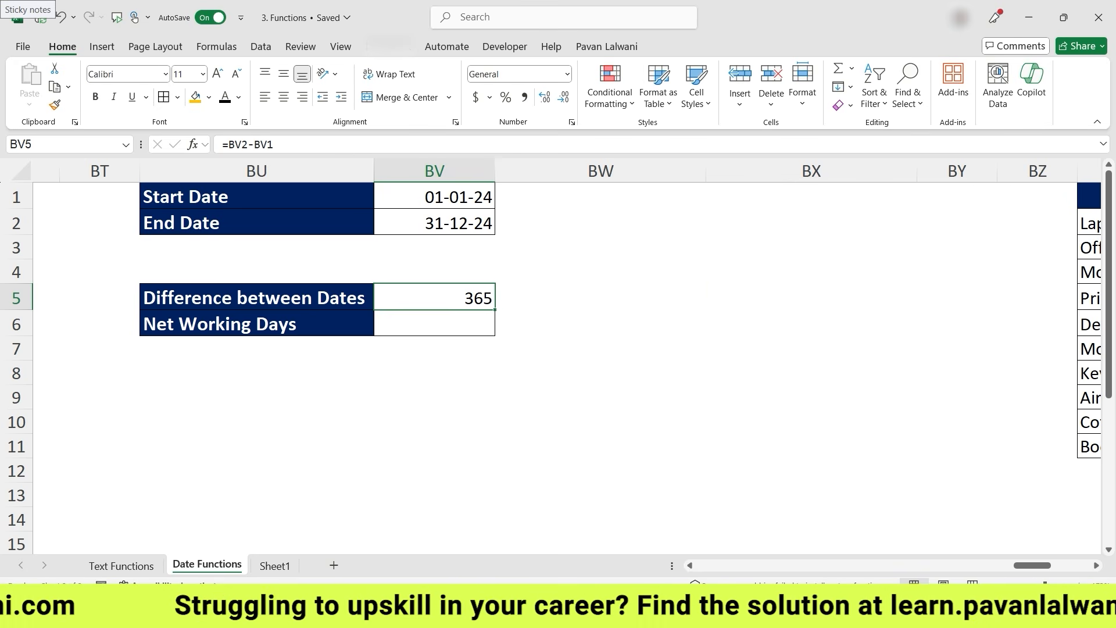
- Enter 365 in BX1 and 104 in BX2 as scratch values
{"action": "left_click", "coordinate": [600, 297]}
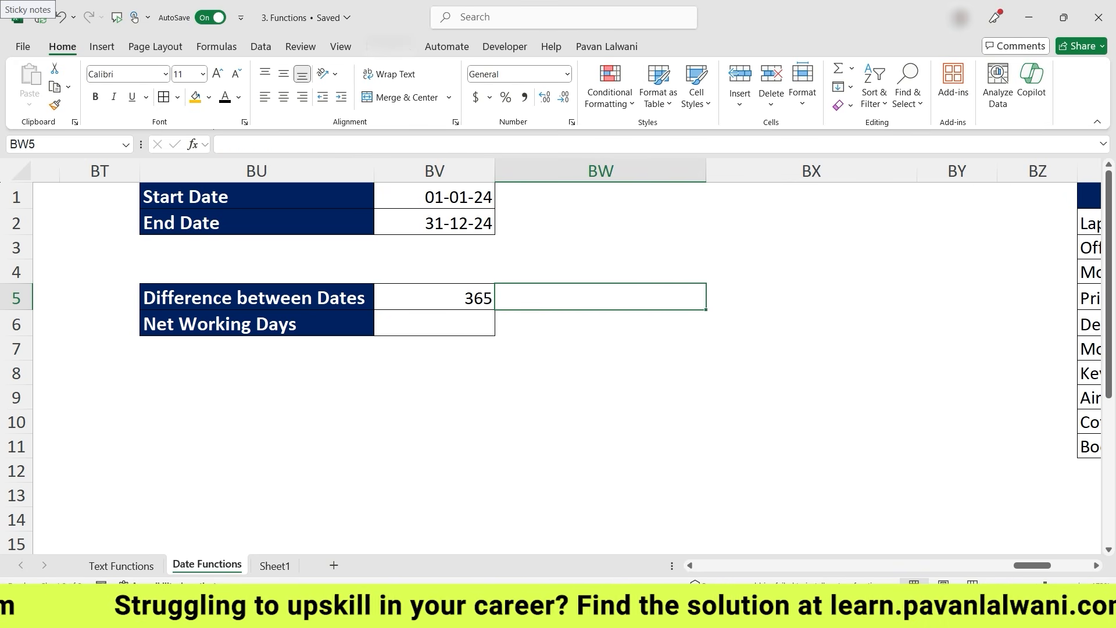
{"action": "left_click", "coordinate": [812, 196]}
{"action": "type", "text": "365"}
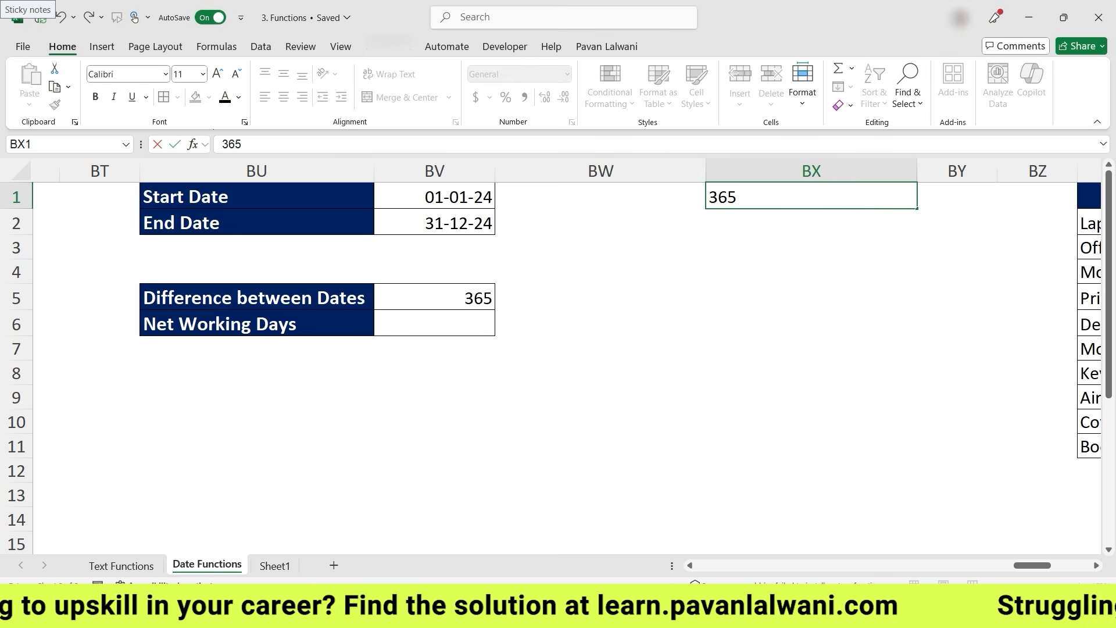
{"action": "key", "text": "Return"}
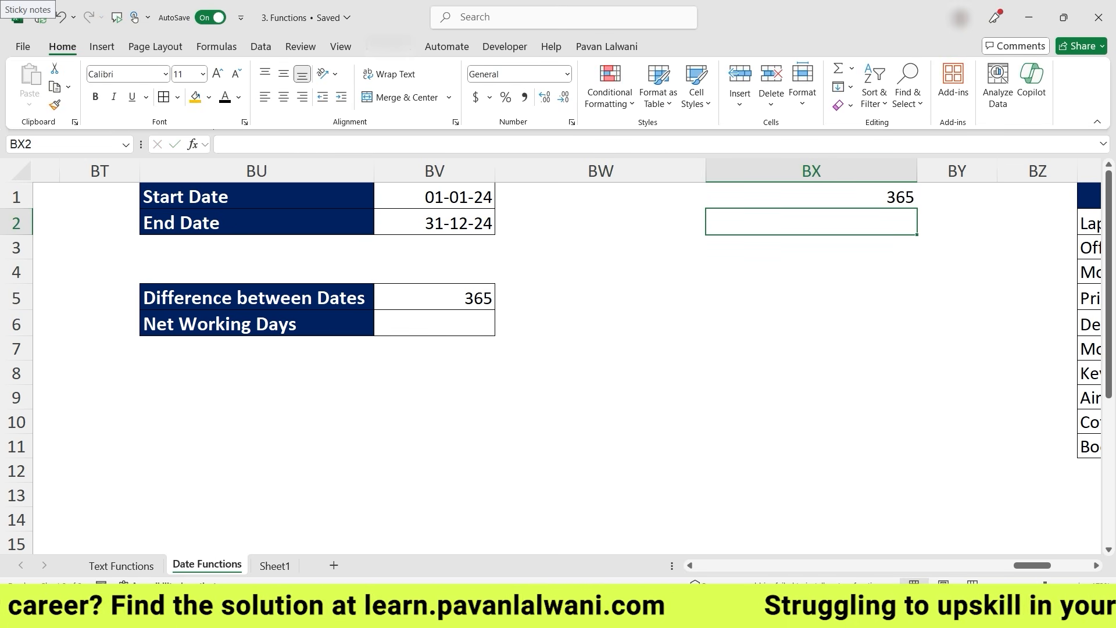
{"action": "type", "text": "104"}
{"action": "key", "text": "Return"}
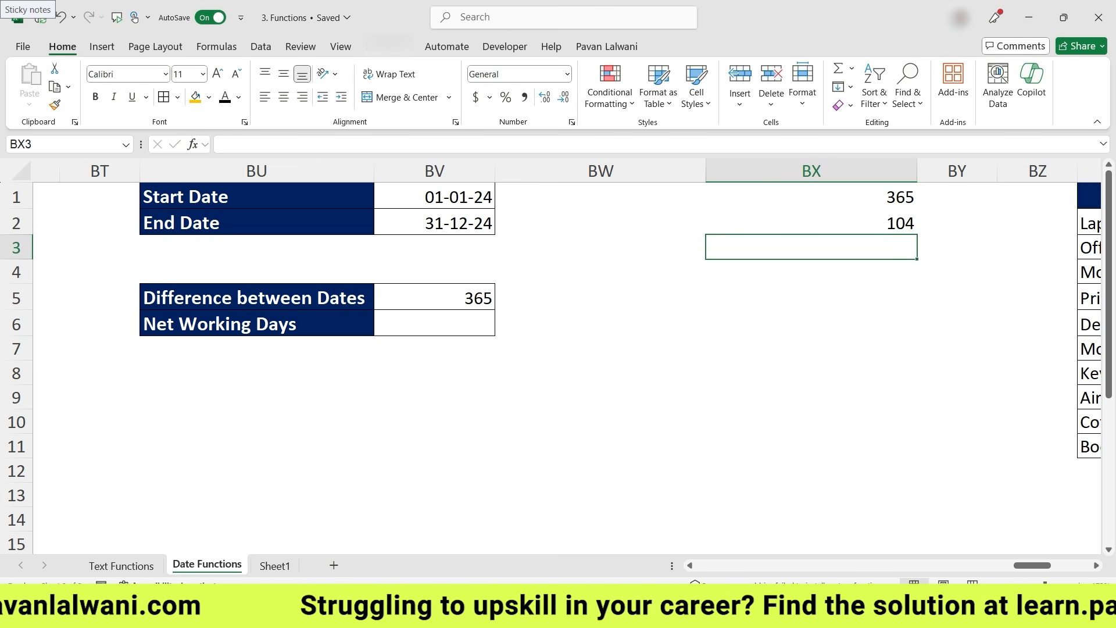
- Enter =BX1-BX2 in BX3 to subtract the weekend days from the year's days
{"action": "scroll", "coordinate": [523, 366], "scroll_direction": "right", "scroll_amount": 5}
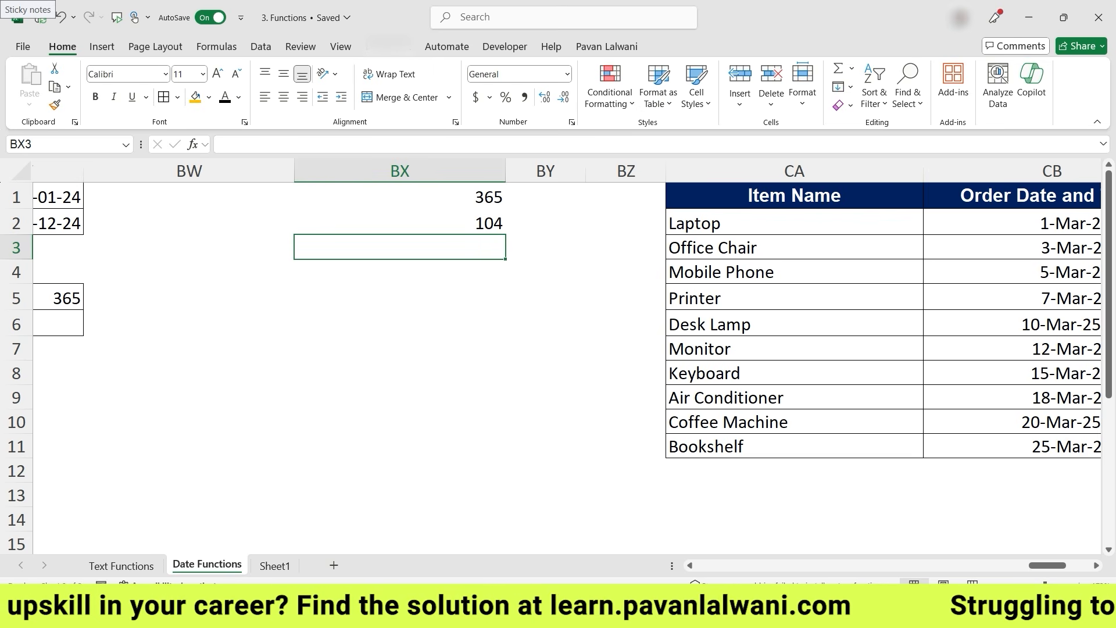
{"action": "type", "text": "="}
{"action": "key", "text": "Up"}
{"action": "key", "text": "Up"}
{"action": "type", "text": "-"}
{"action": "key", "text": "Up"}
{"action": "key", "text": "Return"}
{"action": "key", "text": "Up"}
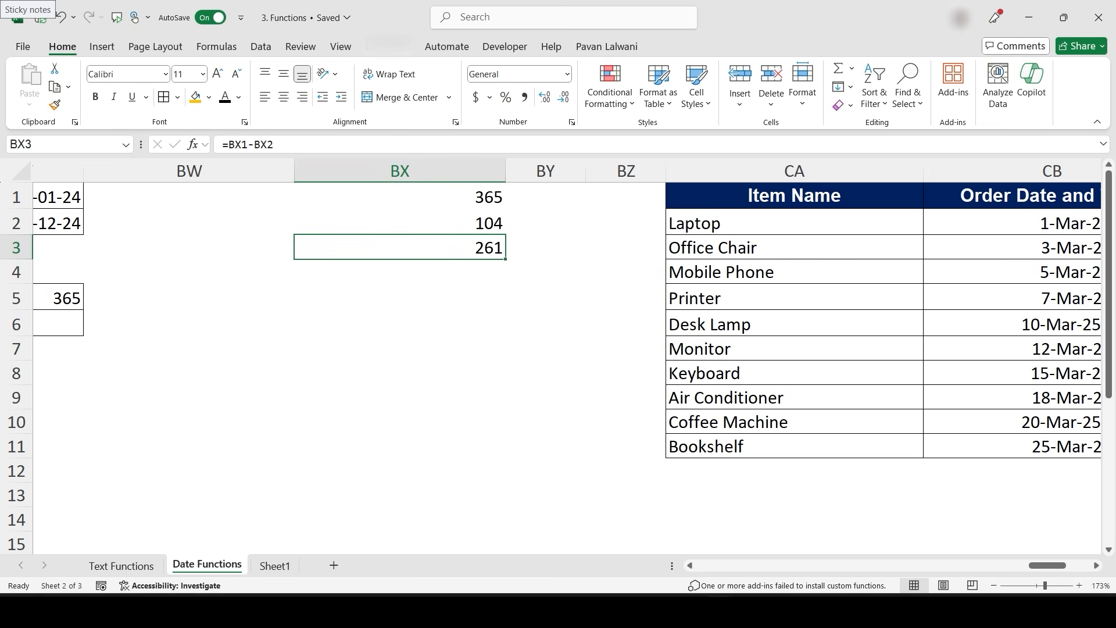
- Enter =NETWORKDAYS(BV1,BV2) in the Net Working Days cell
{"action": "scroll", "coordinate": [595, 379], "scroll_direction": "left", "scroll_amount": 5}
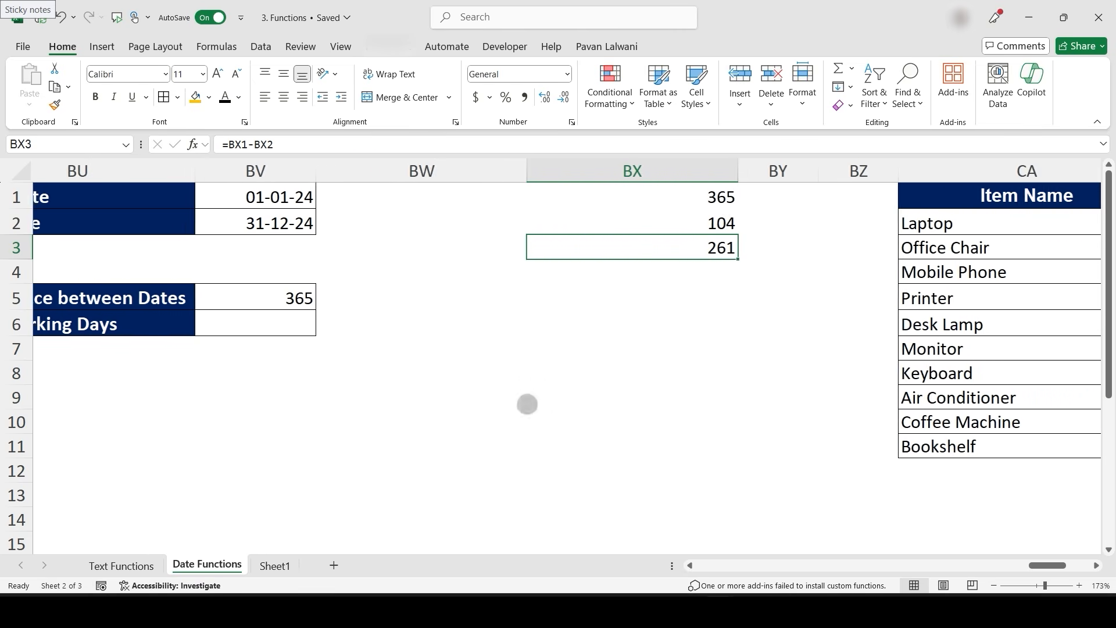
{"action": "scroll", "coordinate": [527, 404], "scroll_direction": "right", "scroll_amount": 2}
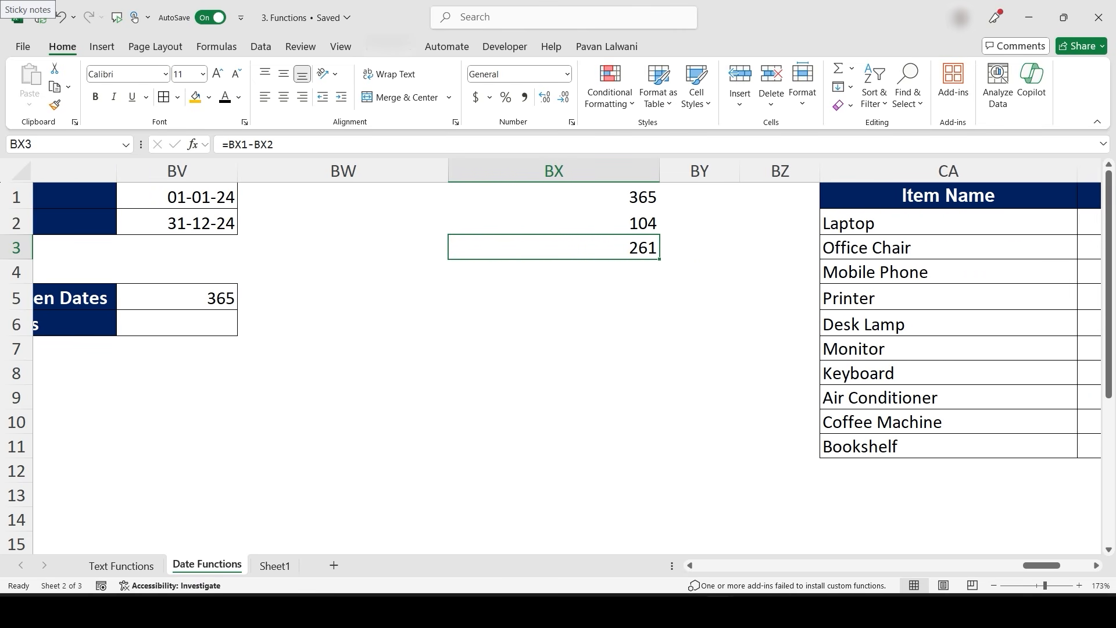
{"action": "scroll", "coordinate": [531, 417], "scroll_direction": "left", "scroll_amount": 5}
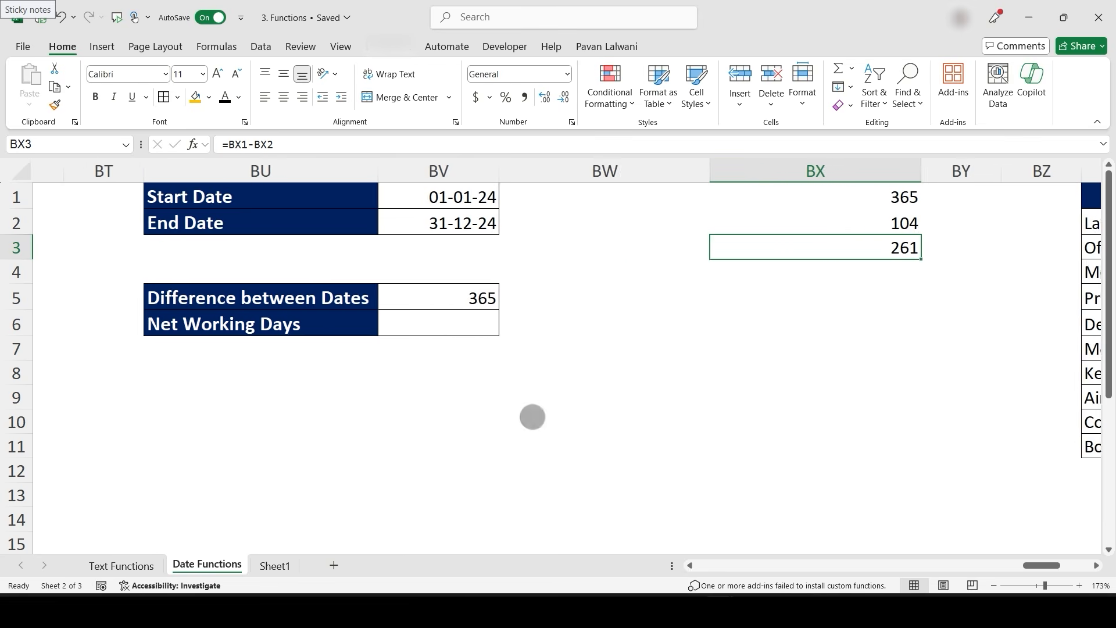
{"action": "left_click", "coordinate": [475, 322]}
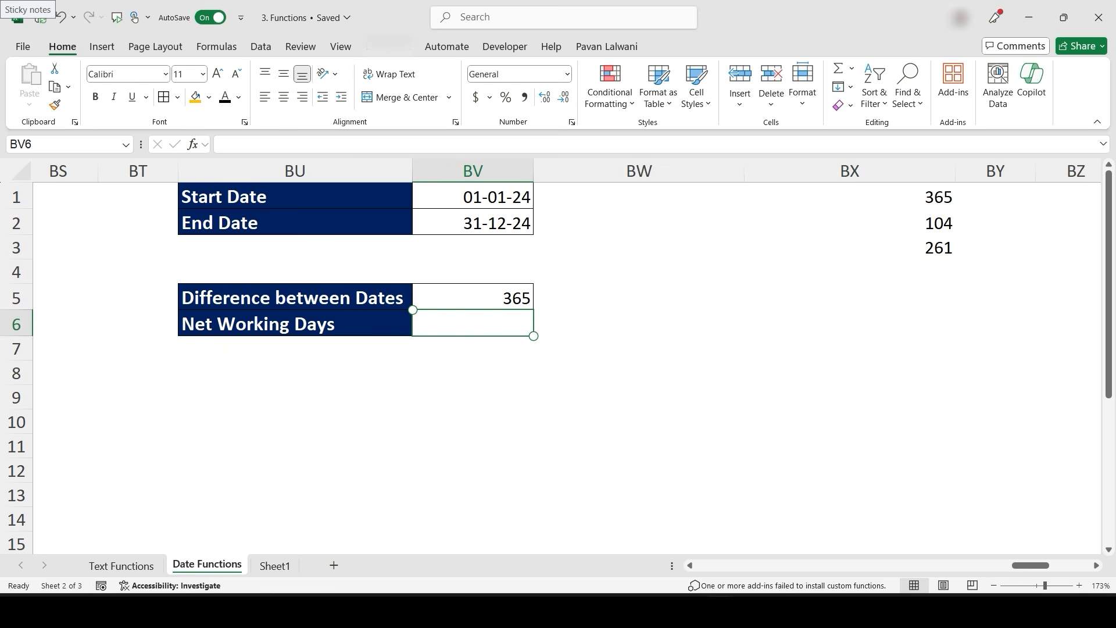
{"action": "type", "text": "=net"}
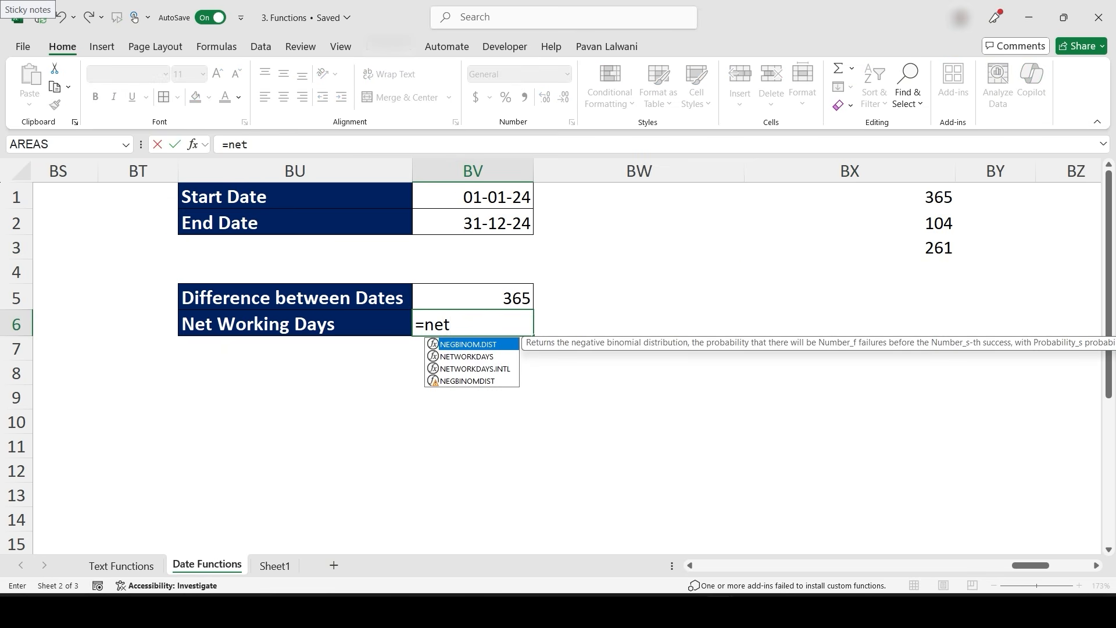
{"action": "key", "text": "Tab"}
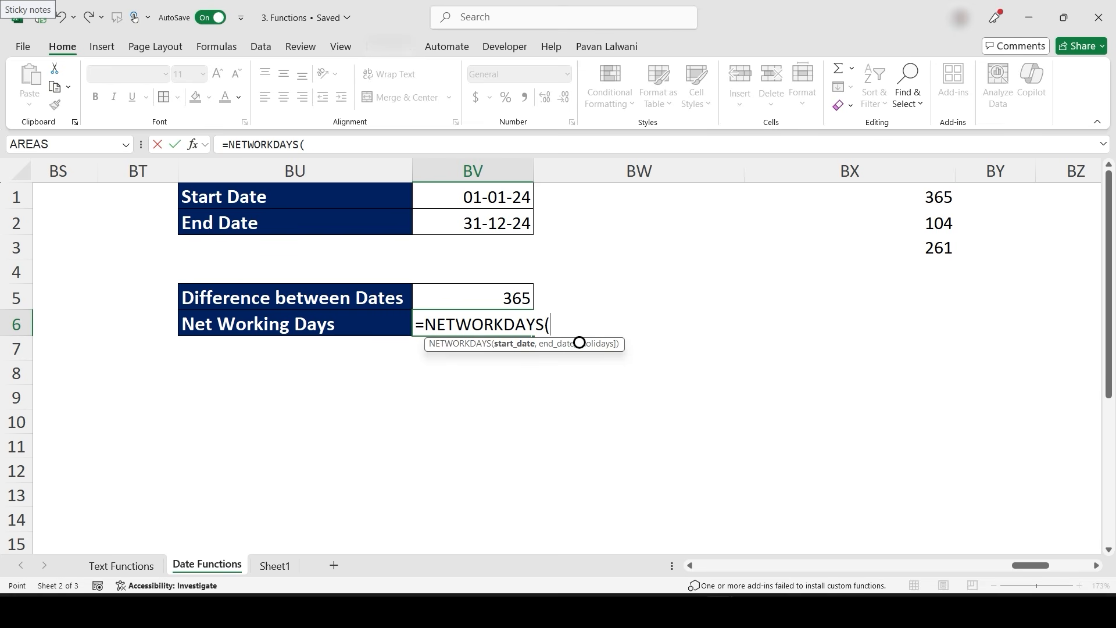
{"action": "left_click", "coordinate": [494, 197]}
{"action": "type", "text": ","}
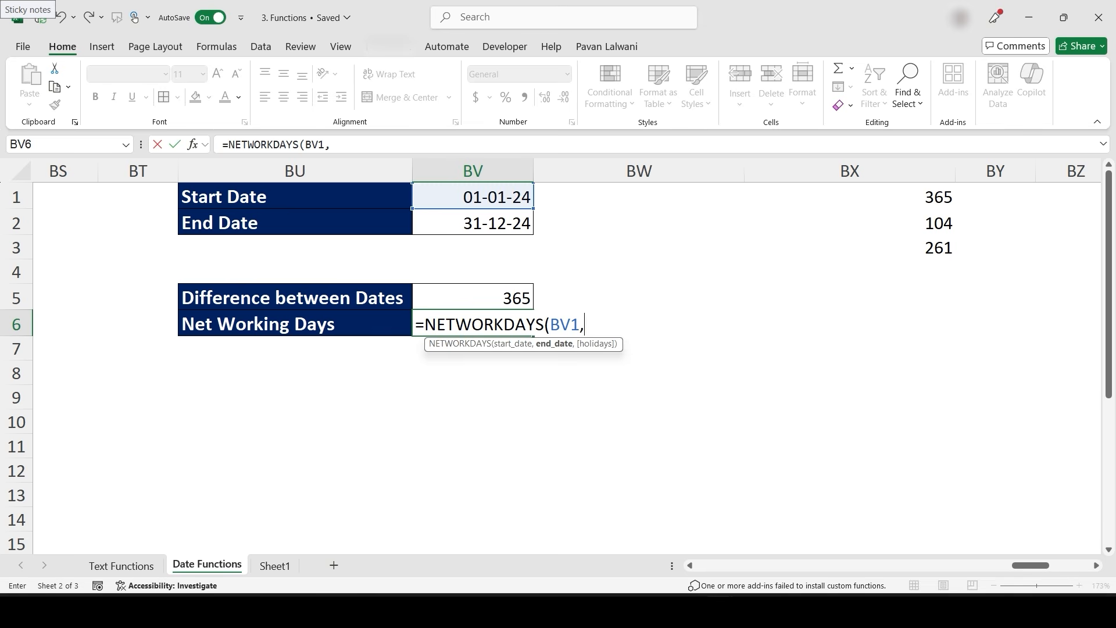
{"action": "left_click", "coordinate": [495, 223]}
{"action": "type", "text": ")"}
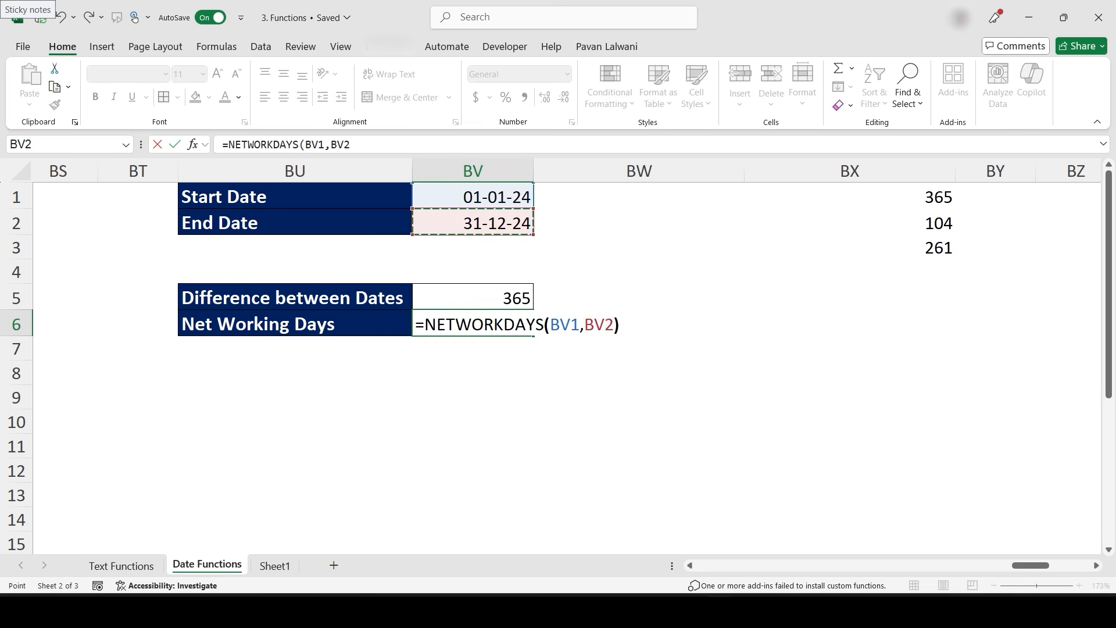
{"action": "key", "text": "Return"}
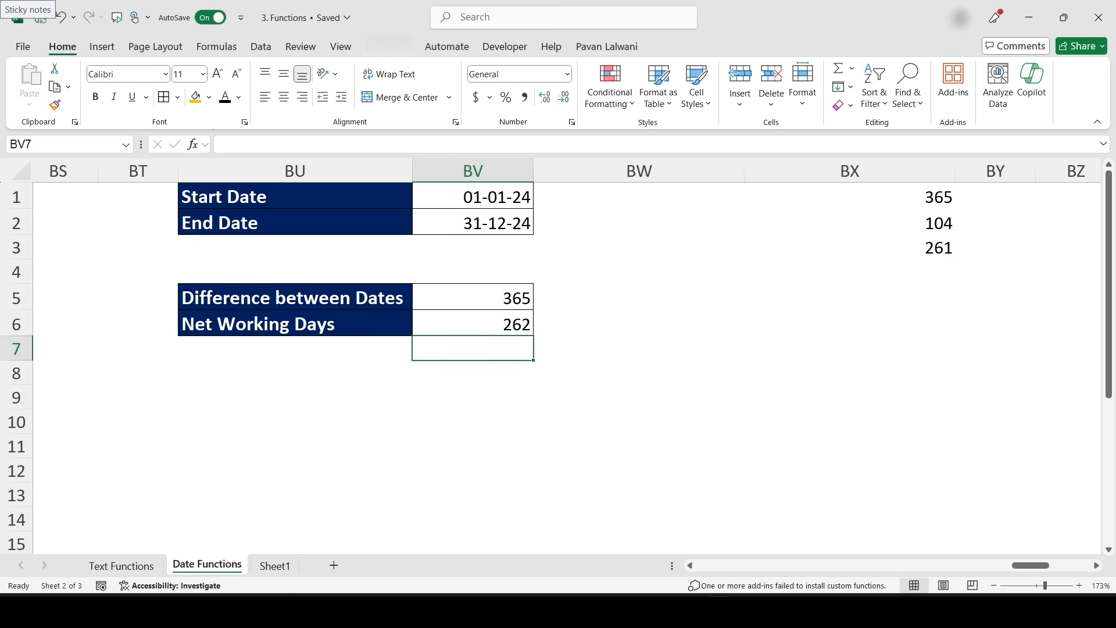
- Add the label Networkdays in UAE in BU7 below Net Working Days
{"action": "key", "text": "Left"}
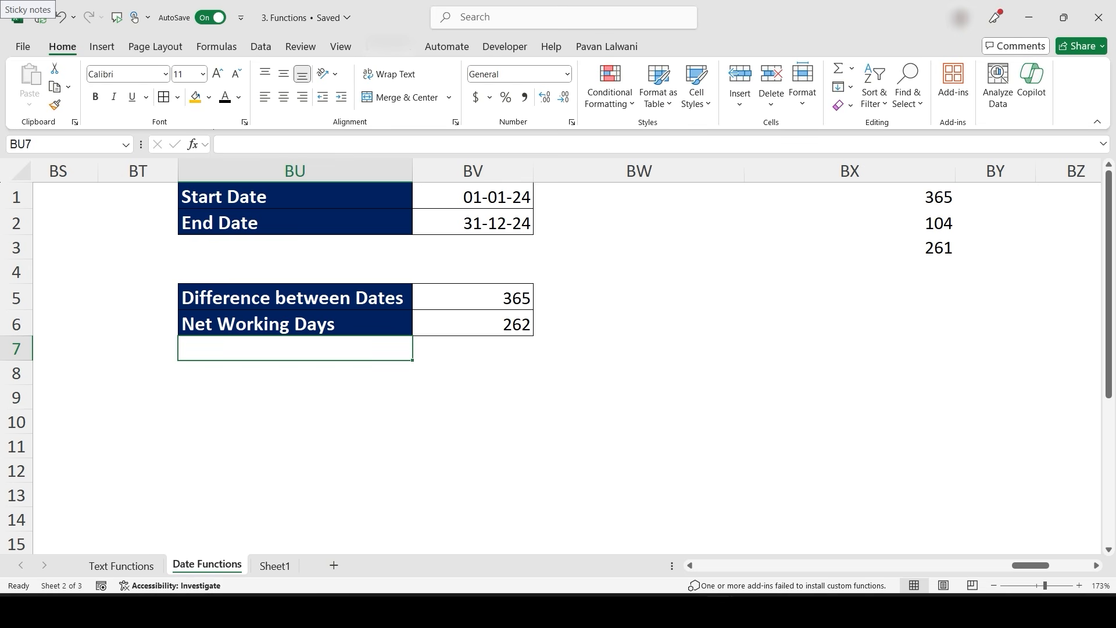
{"action": "type", "text": "Netw"}
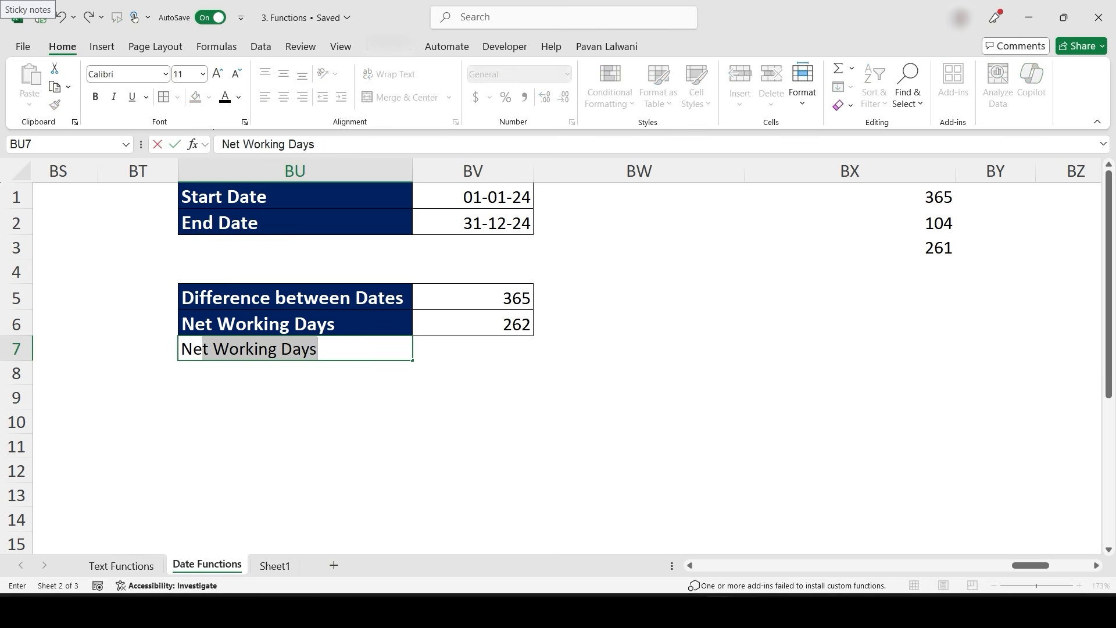
{"action": "type", "text": "wor"}
{"action": "key", "text": "BackSpace"}
{"action": "key", "text": "BackSpace"}
{"action": "key", "text": "BackSpace"}
{"action": "key", "text": "BackSpace"}
{"action": "type", "text": "wrok"}
{"action": "key", "text": "BackSpace"}
{"action": "key", "text": "BackSpace"}
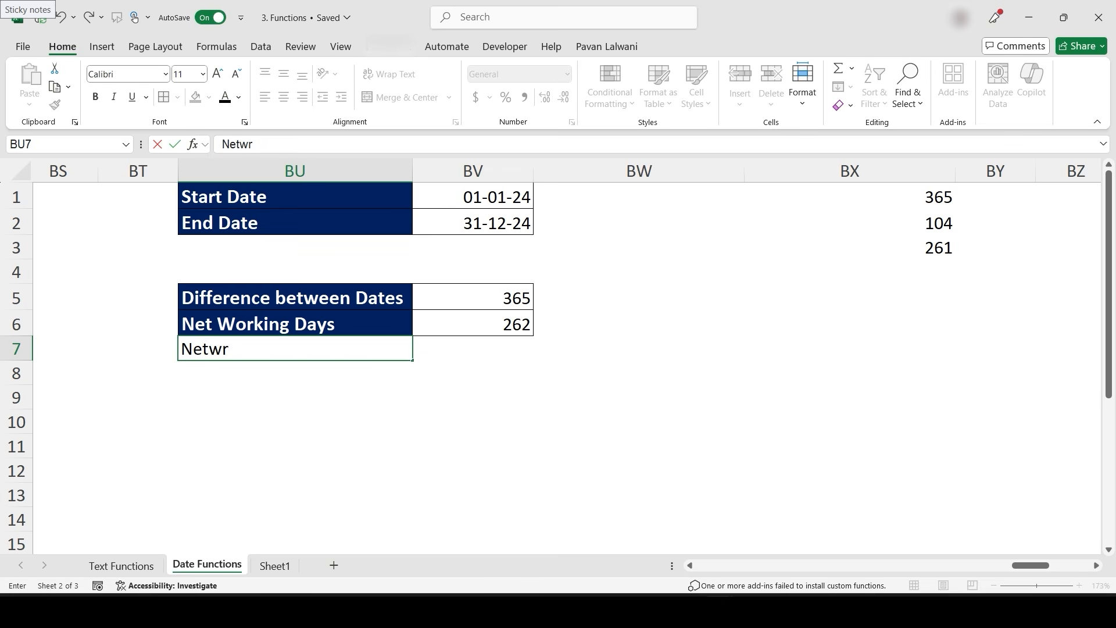
{"action": "key", "text": "BackSpace"}
{"action": "type", "text": "orkdays in UAE"}
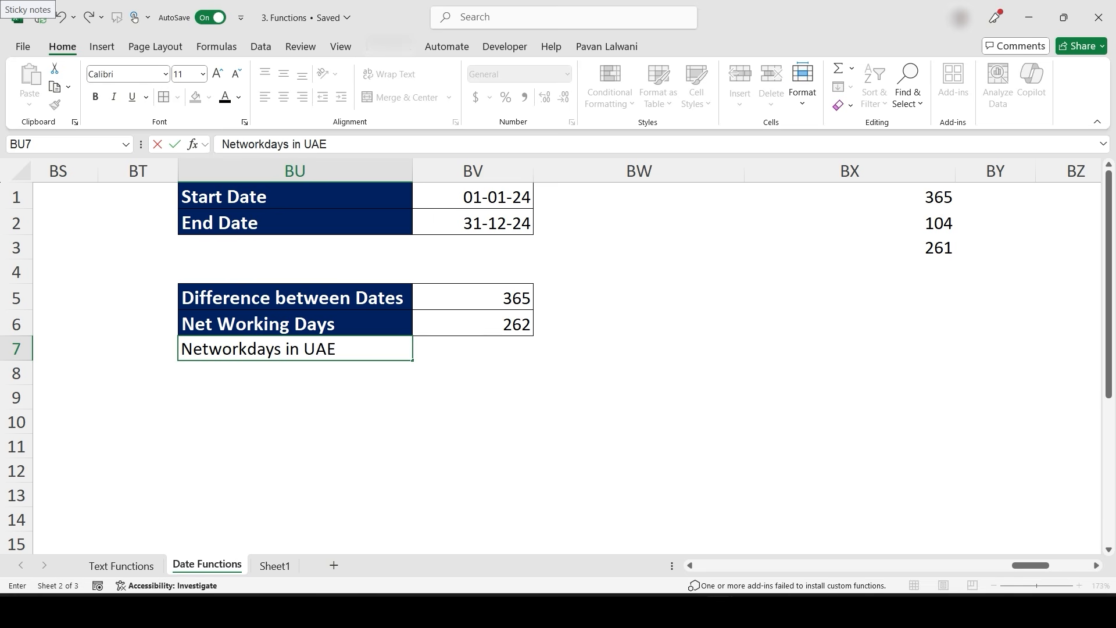
{"action": "key", "text": "Return"}
- Enter =NETWORKDAYS.INTL(BV1,BV2,7) in BV7, choosing the Friday, Saturday weekend option
{"action": "key", "text": "Right"}
{"action": "key", "text": "Up"}
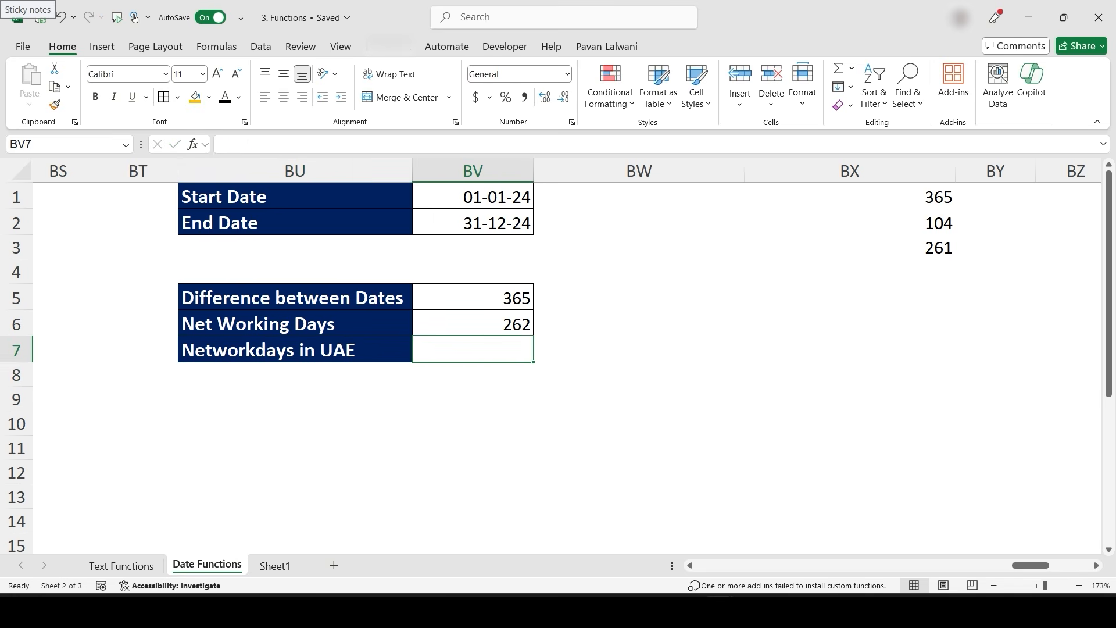
{"action": "type", "text": "=net"}
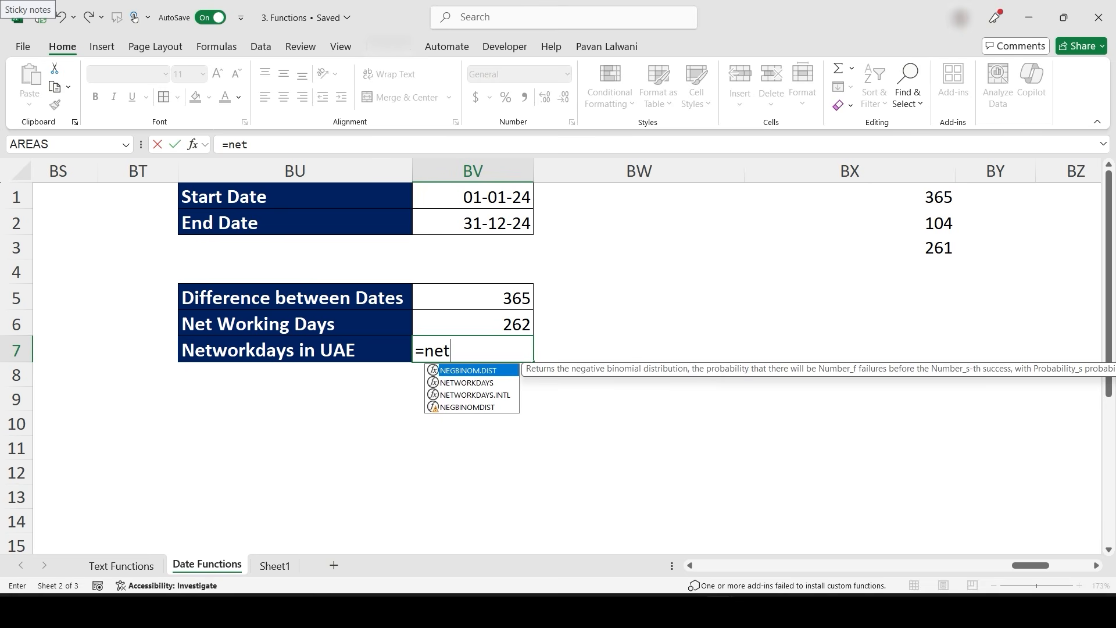
{"action": "key", "text": "Down"}
{"action": "key", "text": "Tab"}
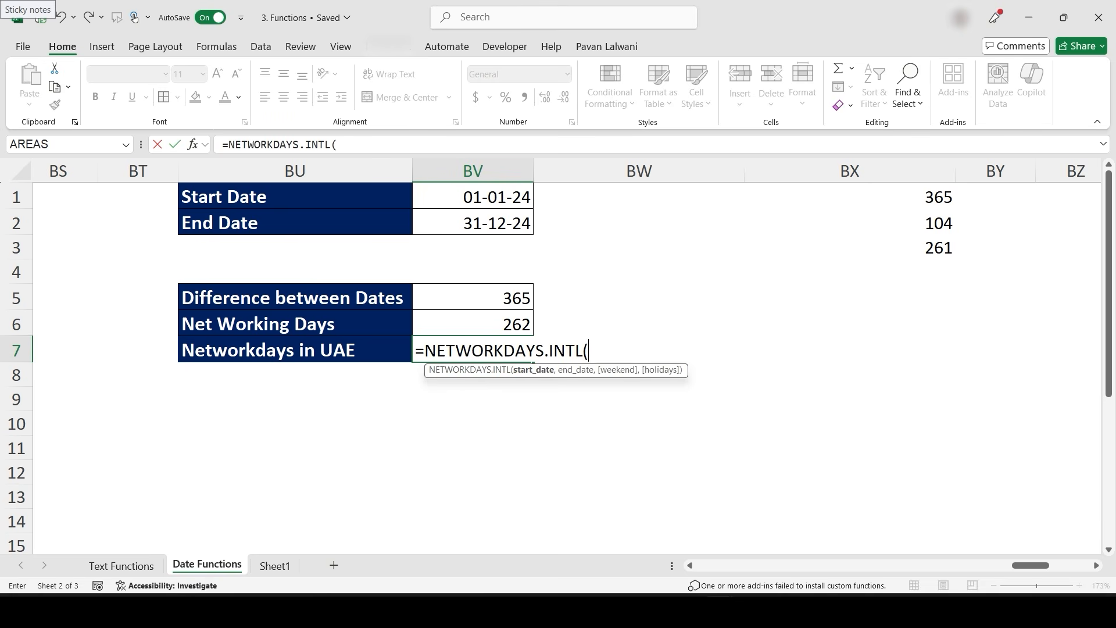
{"action": "left_click", "coordinate": [496, 194]}
{"action": "type", "text": ","}
{"action": "left_click", "coordinate": [504, 223]}
{"action": "type", "text": ","}
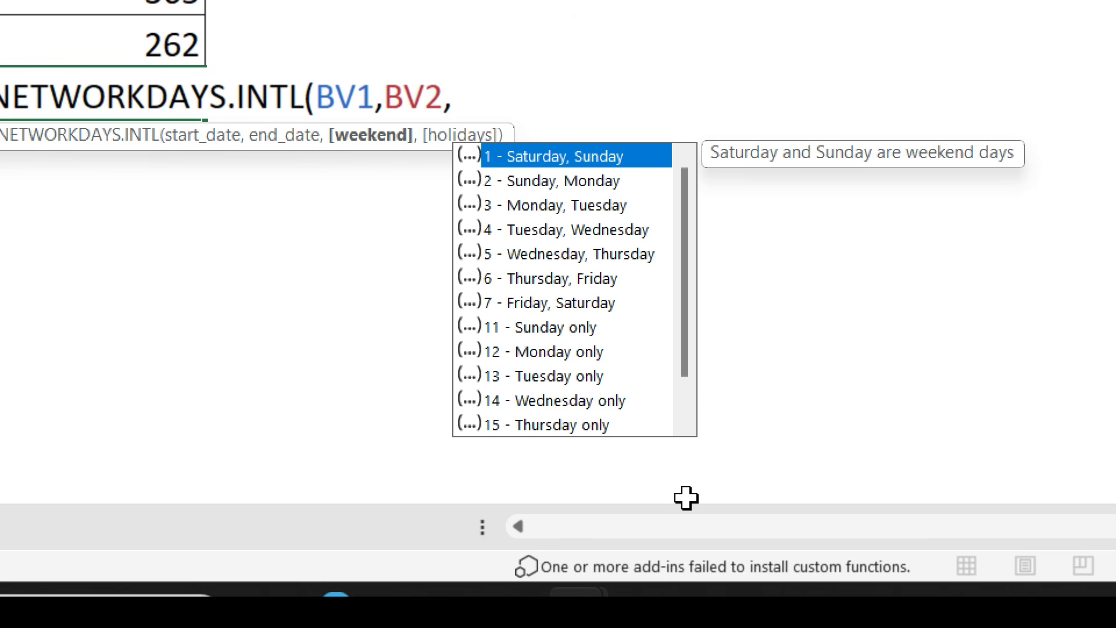
{"action": "left_click", "coordinate": [116, 5]}
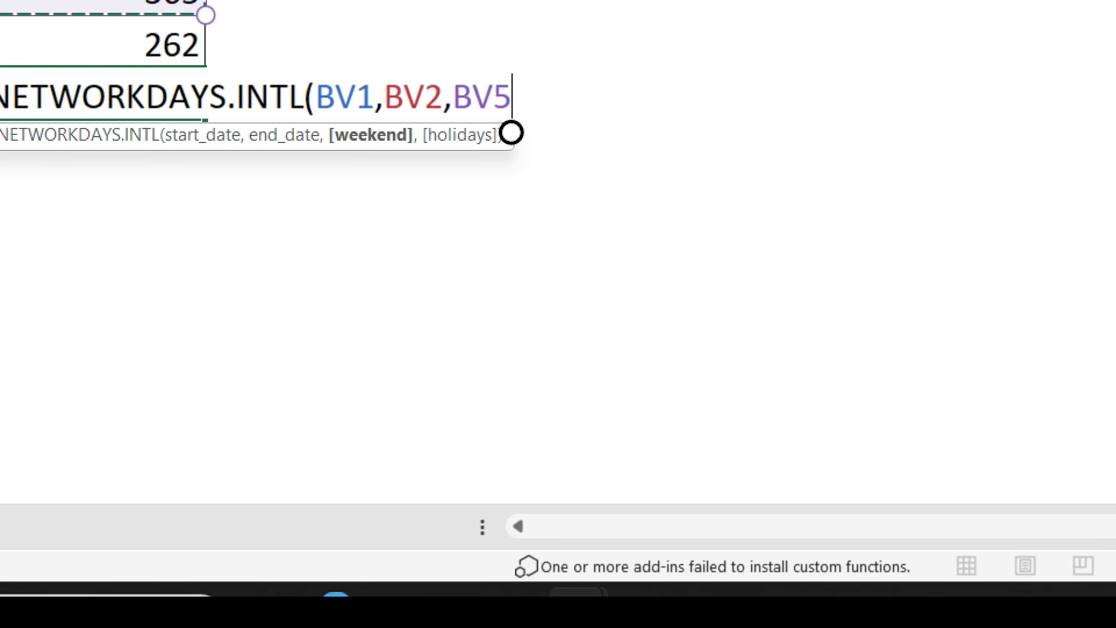
{"action": "key", "text": "BackSpace"}
{"action": "key", "text": "BackSpace"}
{"action": "key", "text": "BackSpace"}
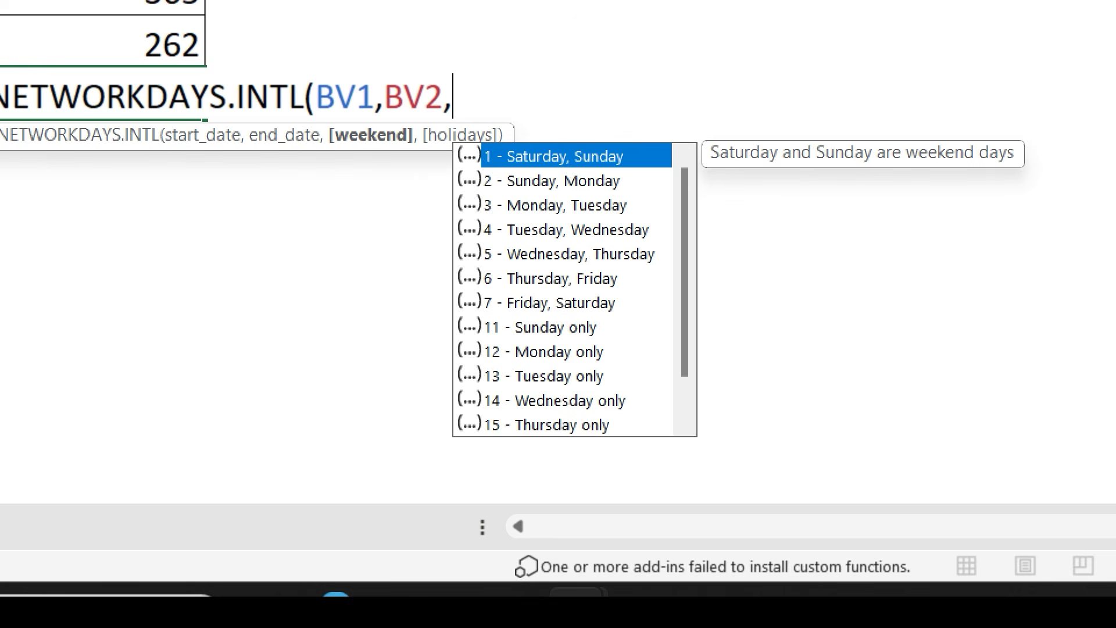
{"action": "left_click", "coordinate": [563, 283]}
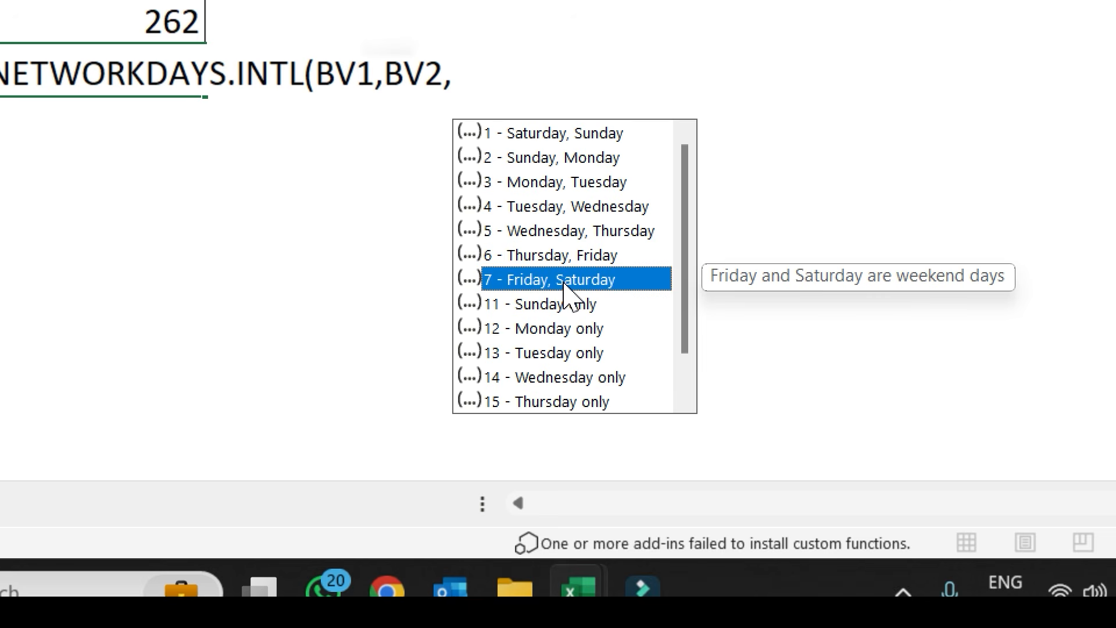
{"action": "double_click", "coordinate": [563, 282]}
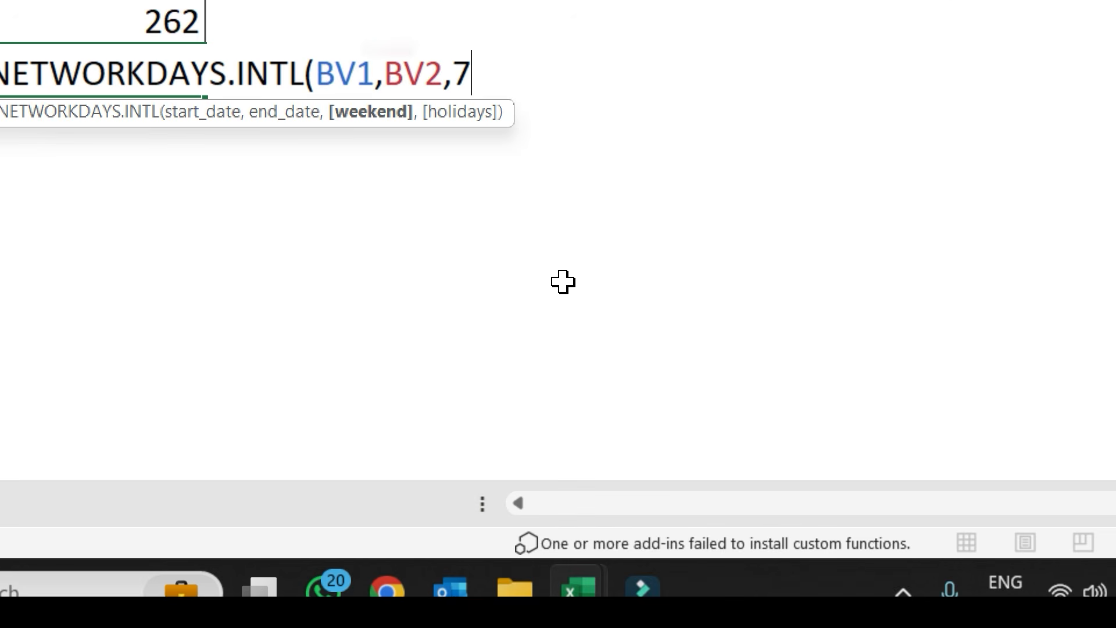
{"action": "type", "text": ")"}
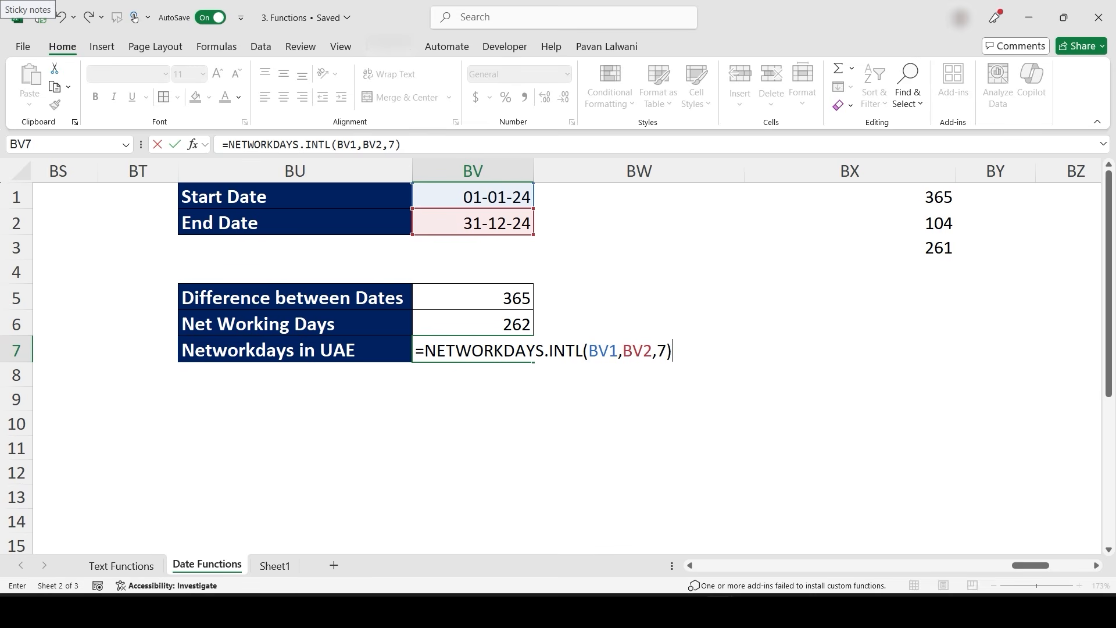
{"action": "key", "text": "Return"}
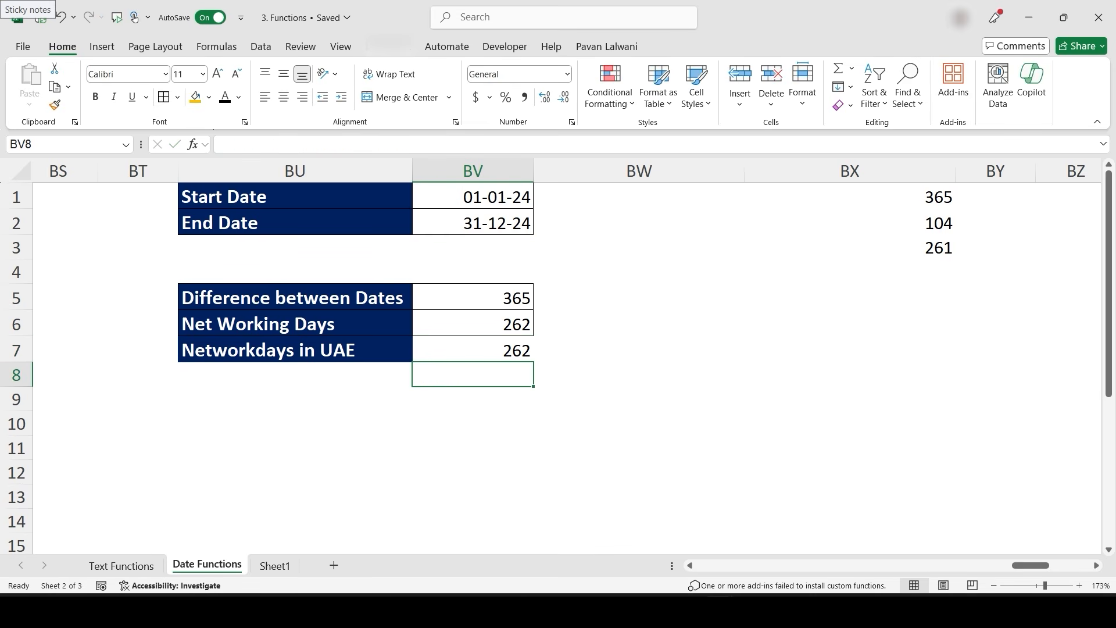
- Change the weekend argument of the BV7 formula to 6 (Thursday, Friday)
{"action": "key", "text": "Up"}
{"action": "key", "text": "F2"}
{"action": "key", "text": "Left"}
{"action": "key", "text": "shift+Left"}
{"action": "key", "text": "Return"}
{"action": "key", "text": "Up"}
{"action": "key", "text": "F2"}
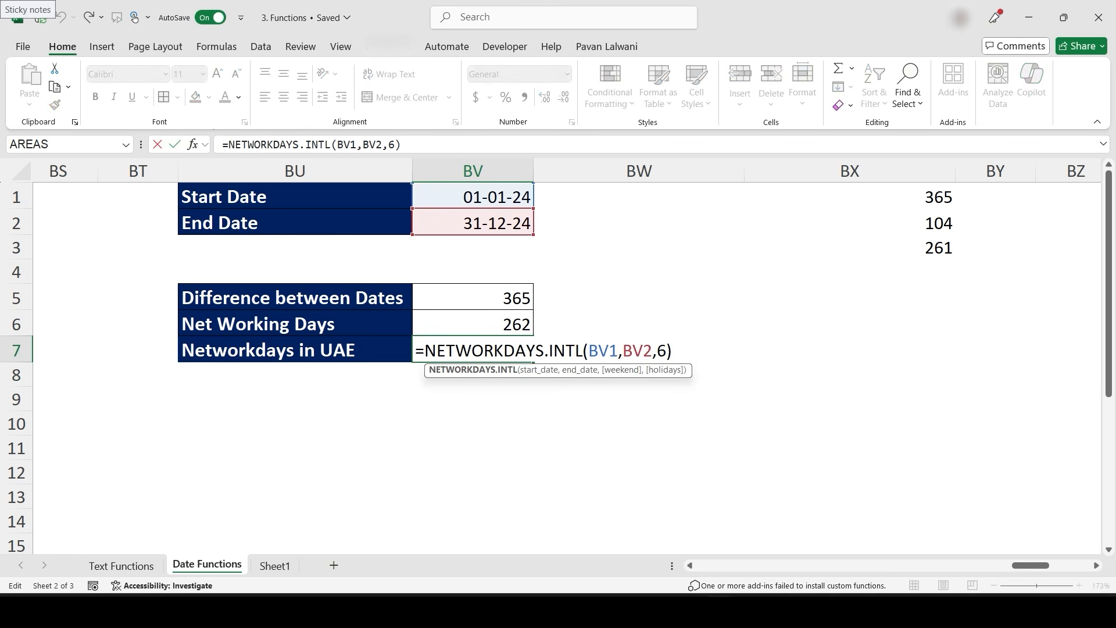
{"action": "key", "text": "Return"}
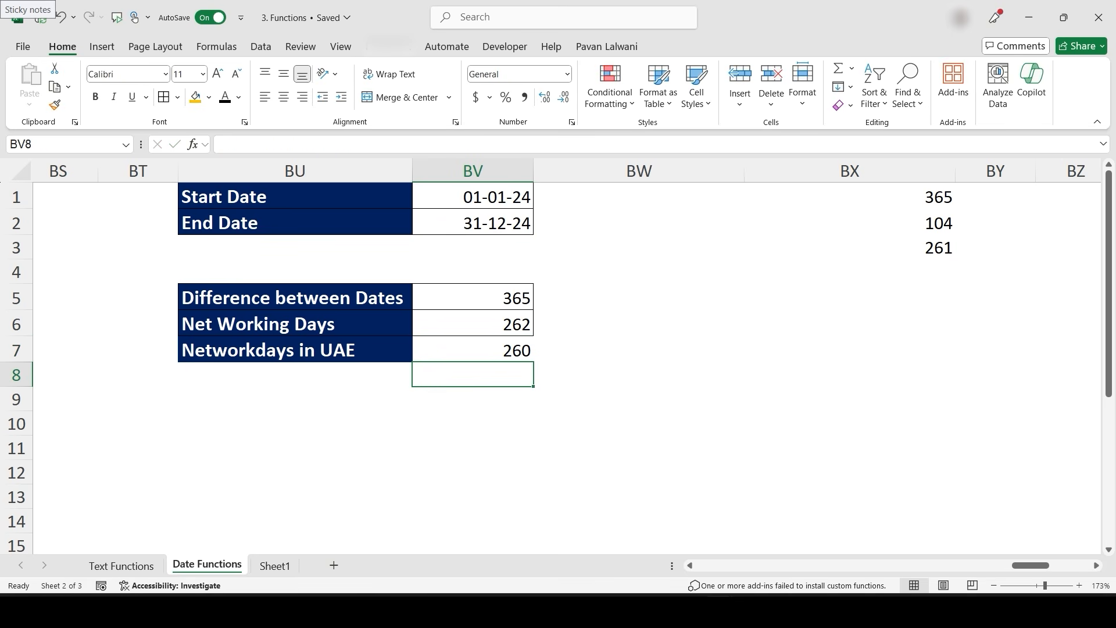
- Change the weekend argument of the BV7 formula to 3 (Monday, Tuesday)
{"action": "key", "text": "Up"}
{"action": "key", "text": "F2"}
{"action": "key", "text": "Left"}
{"action": "key", "text": "shift+Left"}
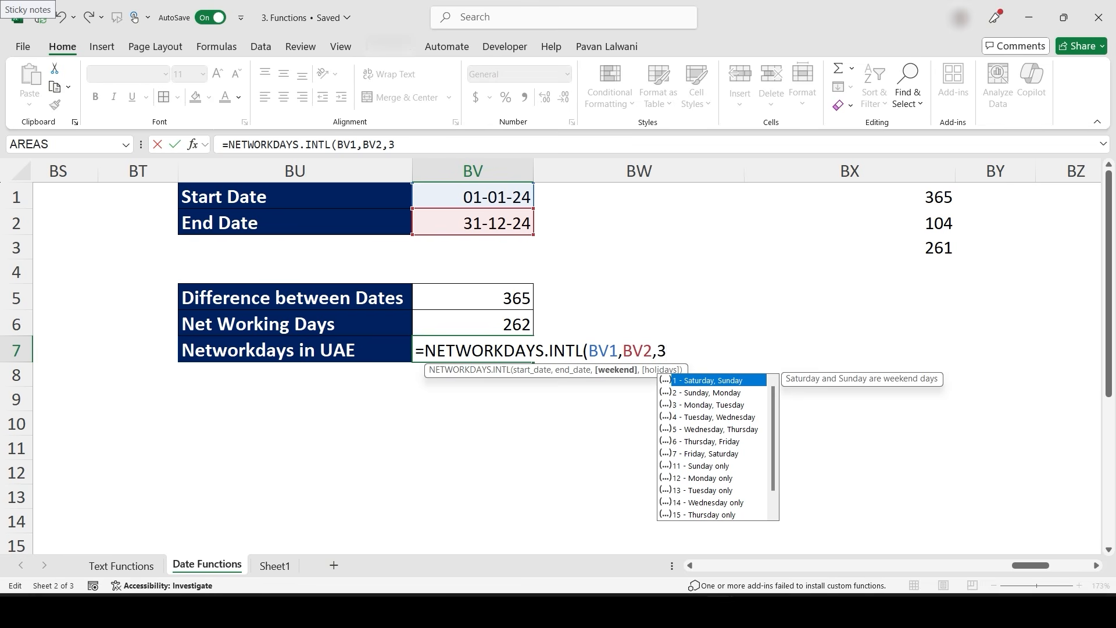
{"action": "key", "text": "Down"}
{"action": "key", "text": "Down"}
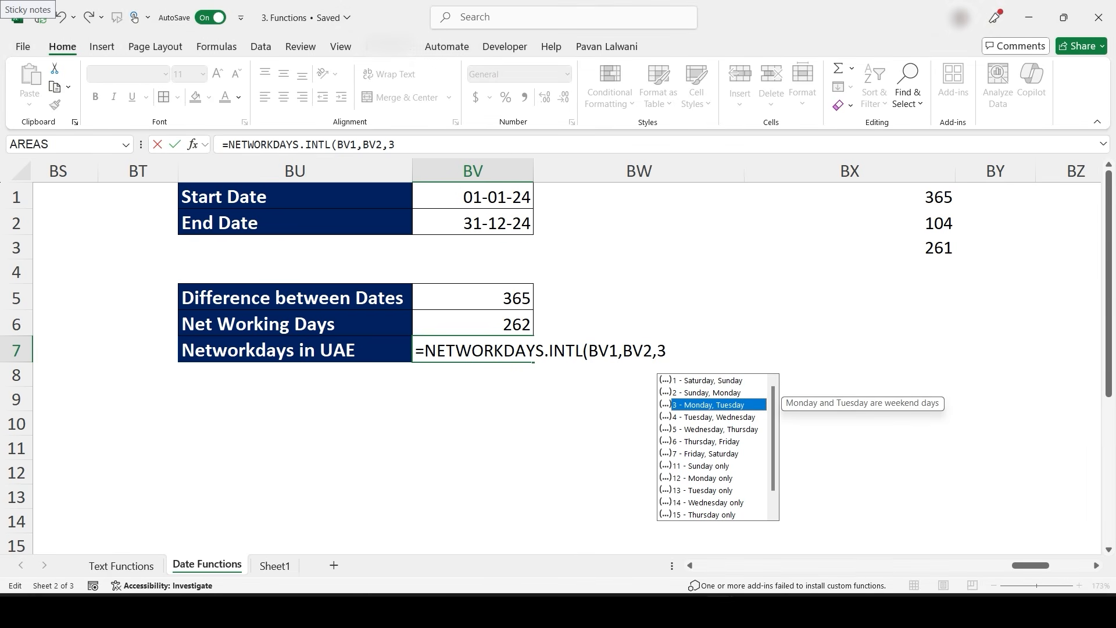
{"action": "key", "text": "Return"}
{"action": "key", "text": "Right"}
{"action": "key", "text": "Up"}
{"action": "key", "text": "Left"}
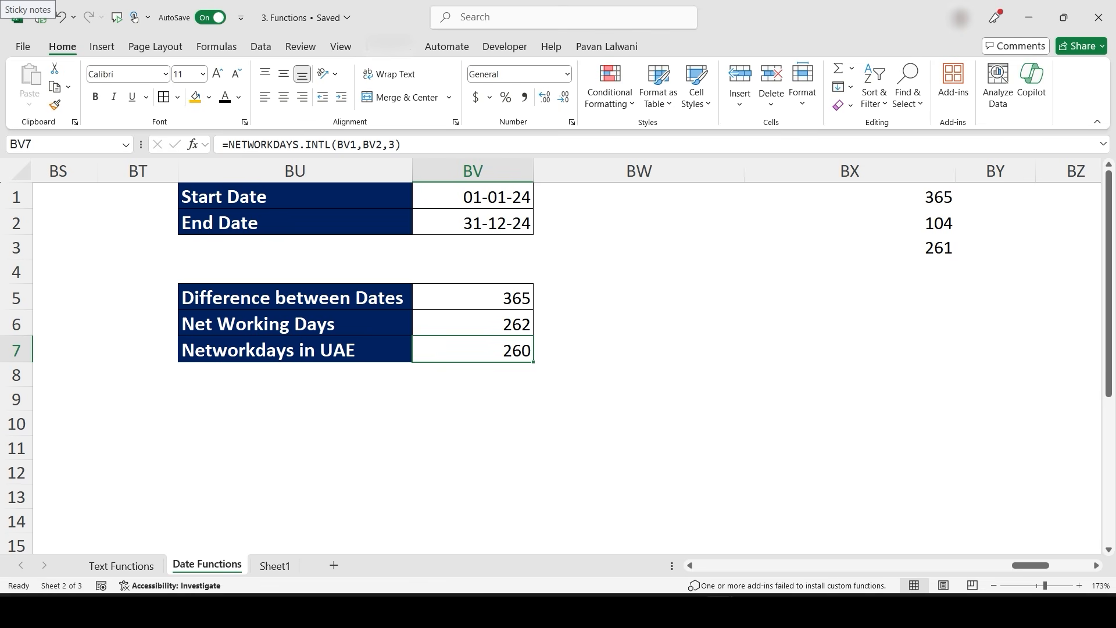
{"action": "left_click", "coordinate": [640, 224]}
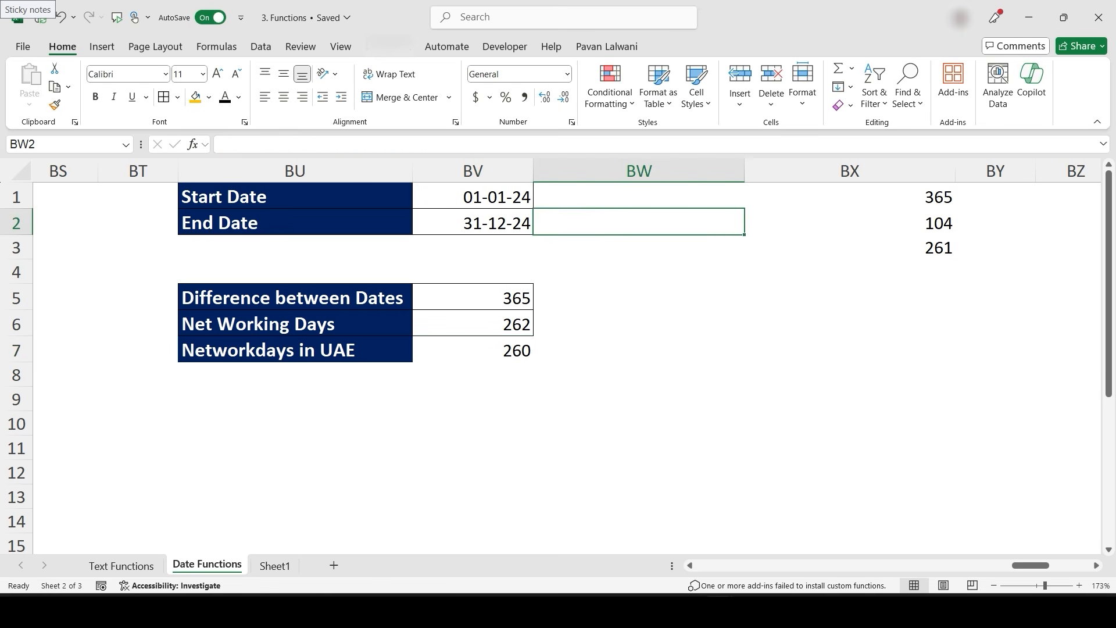
- Narrow column BW and clear the old values from column BX starting at BX1
{"action": "left_click_drag", "start_coordinate": [744, 171], "coordinate": [698, 171]}
{"action": "left_click", "coordinate": [804, 197]}
{"action": "key", "text": "ctrl+shift+Down"}
{"action": "key", "text": "Delete"}
- Enter holiday dates 26-Jan-2024, 15-Aug-2024 and 31-Dec-2024 in BX1 to BX3
{"action": "left_click", "coordinate": [804, 197]}
{"action": "type", "text": "2"}
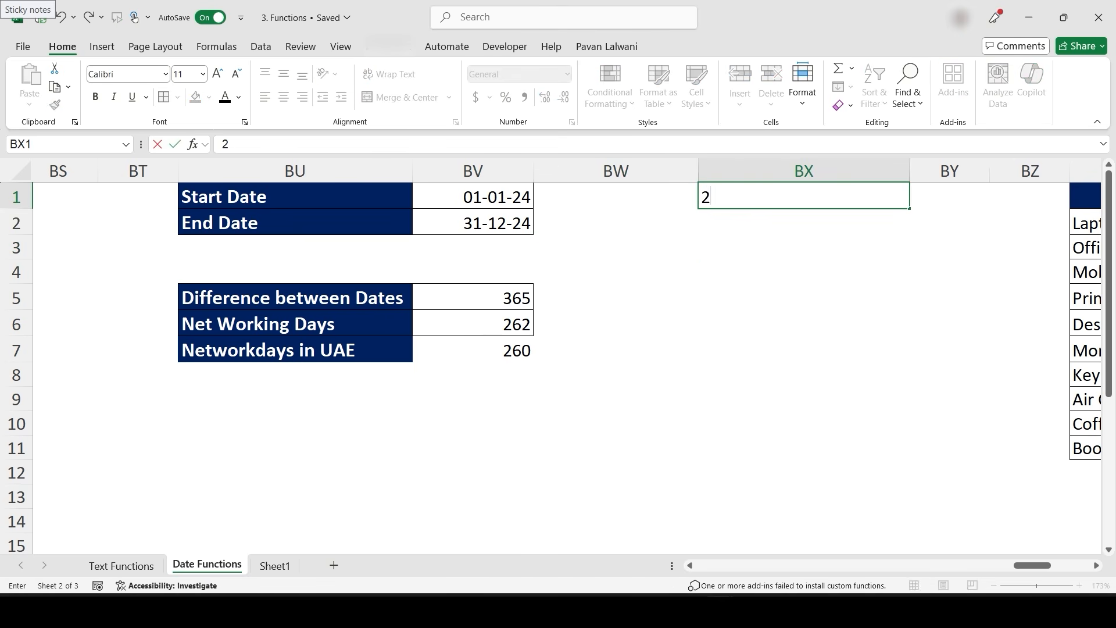
{"action": "type", "text": "6-Jan-2024"}
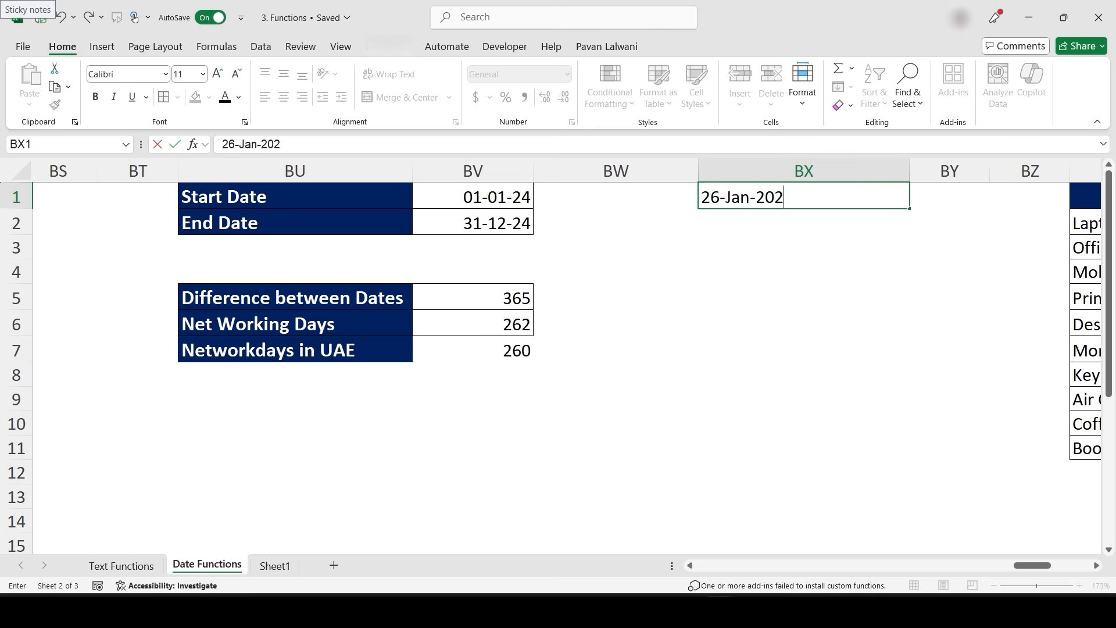
{"action": "key", "text": "Return"}
{"action": "type", "text": "15-"}
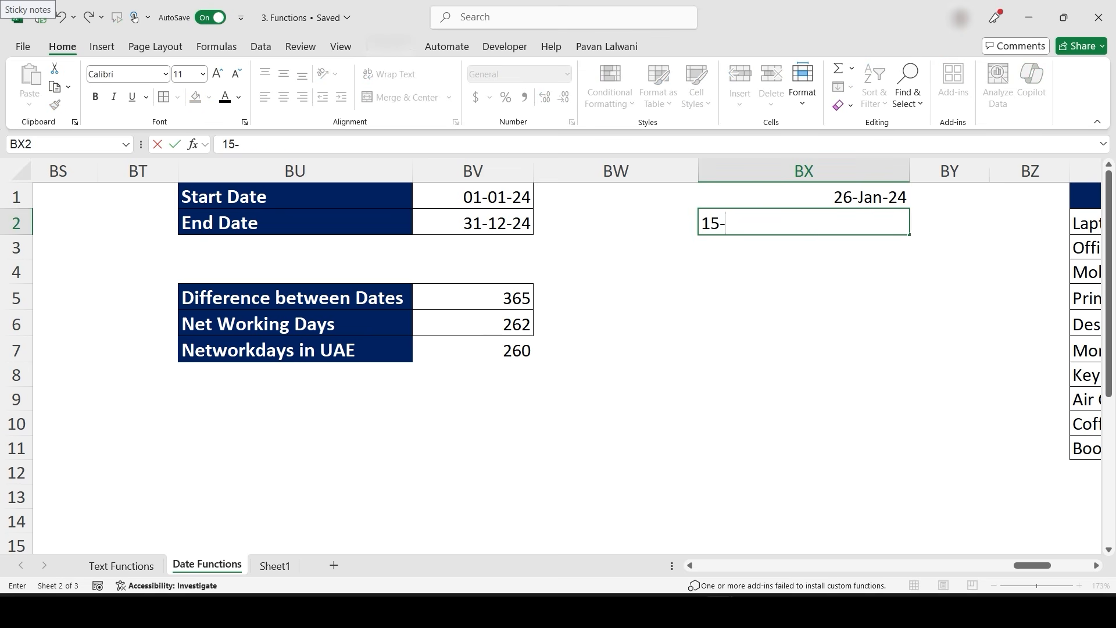
{"action": "type", "text": "Aug-2024"}
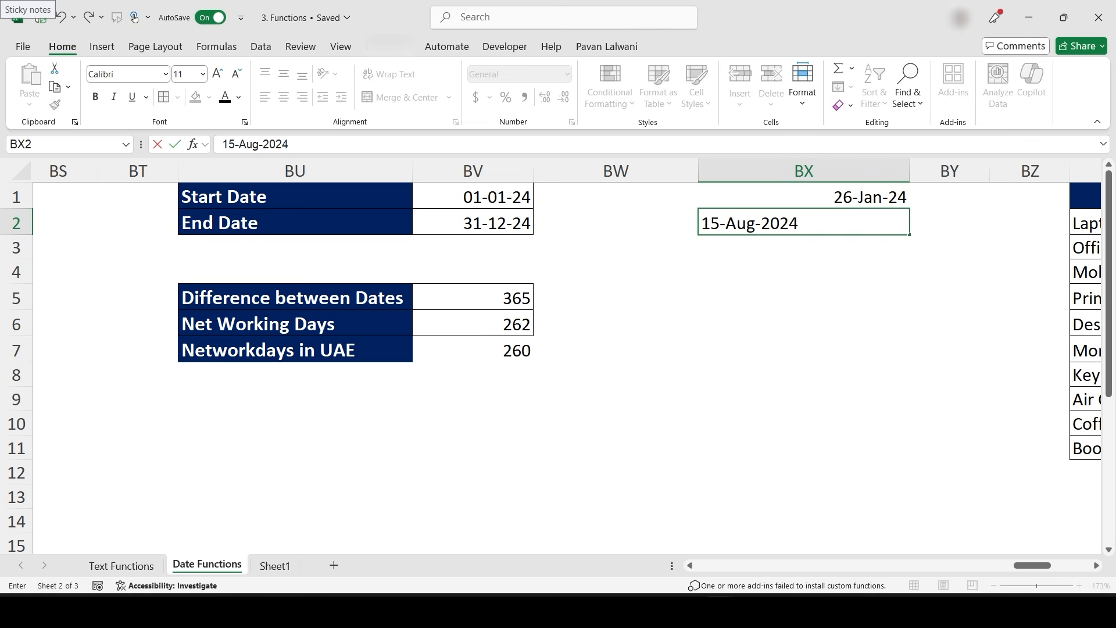
{"action": "key", "text": "Return"}
{"action": "type", "text": "3"}
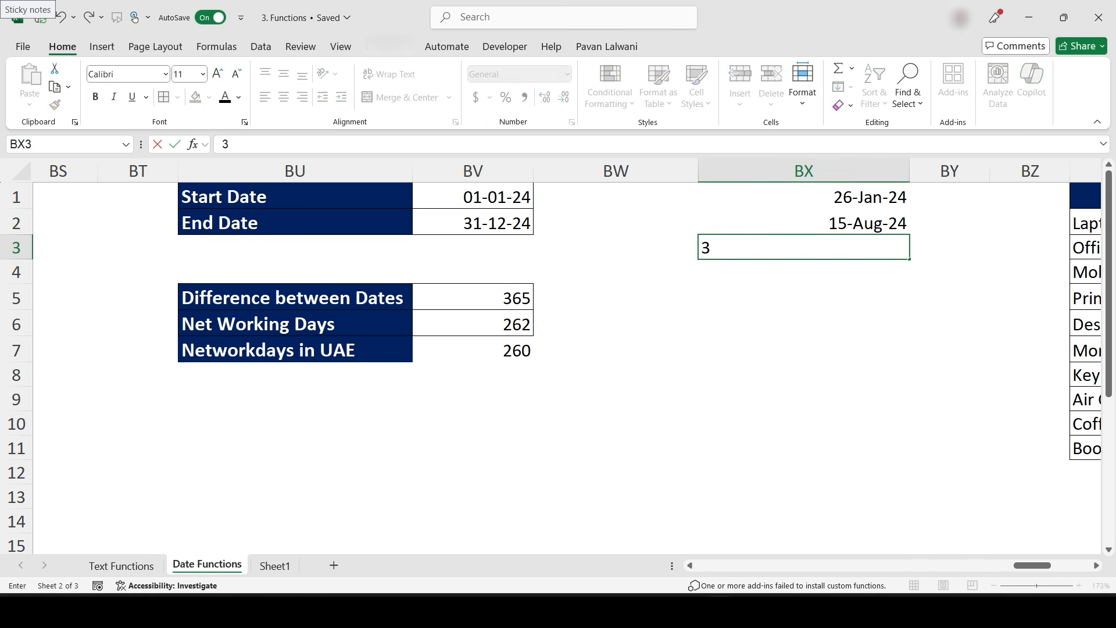
{"action": "type", "text": "1-Dec-2024"}
{"action": "key", "text": "Return"}
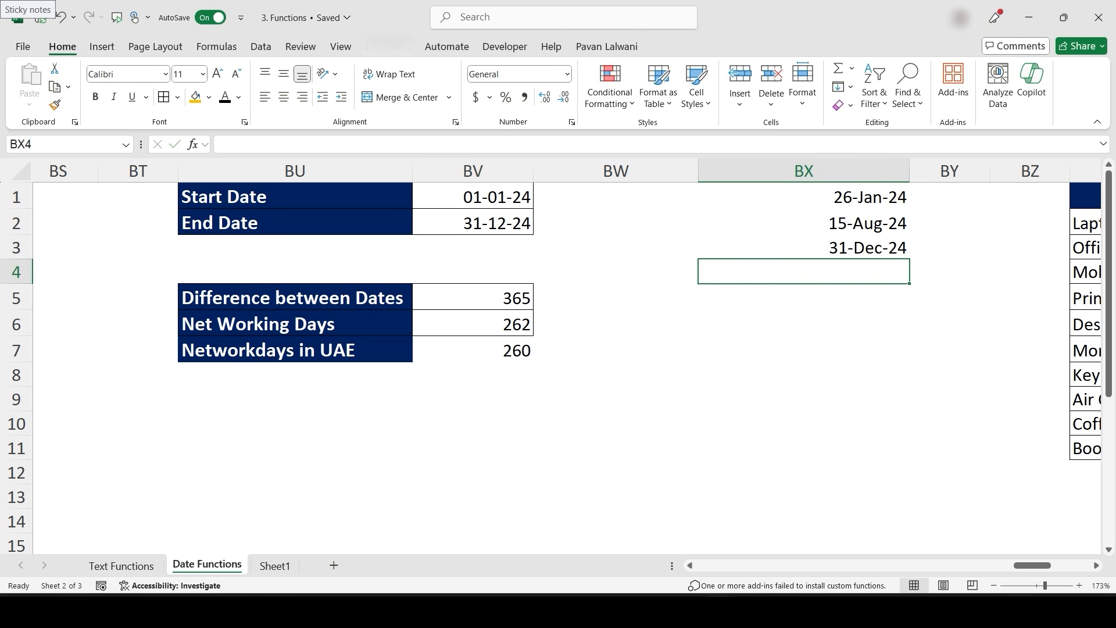
- Enter 30-03-1999 in BX4 and copy BX3's date format onto it with Format Painter
{"action": "type", "text": "30-03-1999"}
{"action": "key", "text": "Return"}
{"action": "key", "text": "Up"}
{"action": "left_click", "coordinate": [803, 248]}
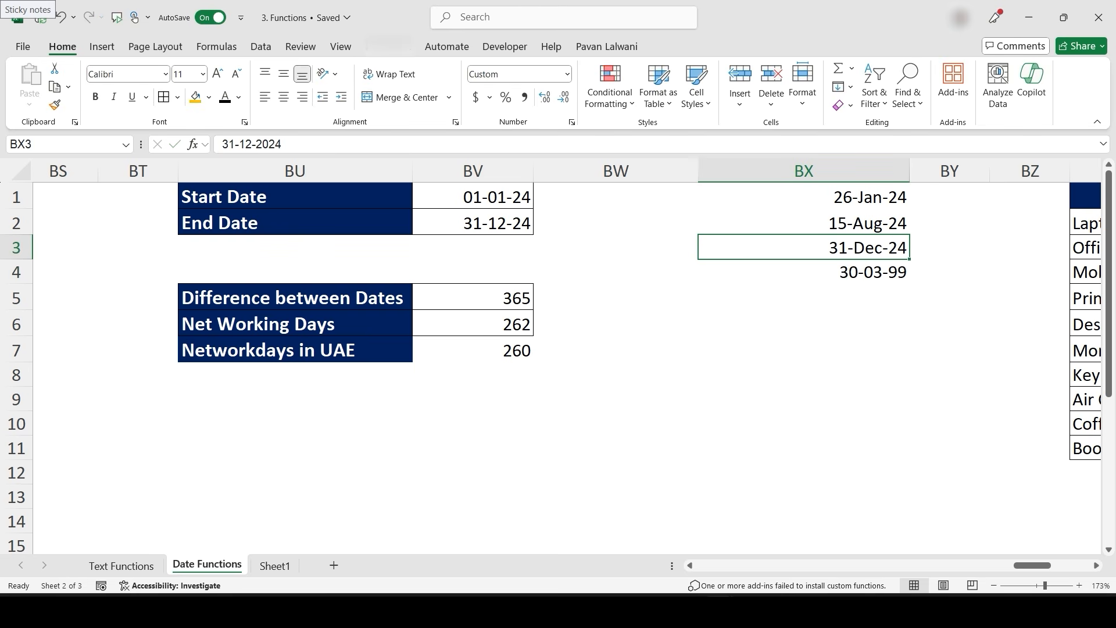
{"action": "left_click", "coordinate": [54, 105]}
{"action": "left_click", "coordinate": [803, 273]}
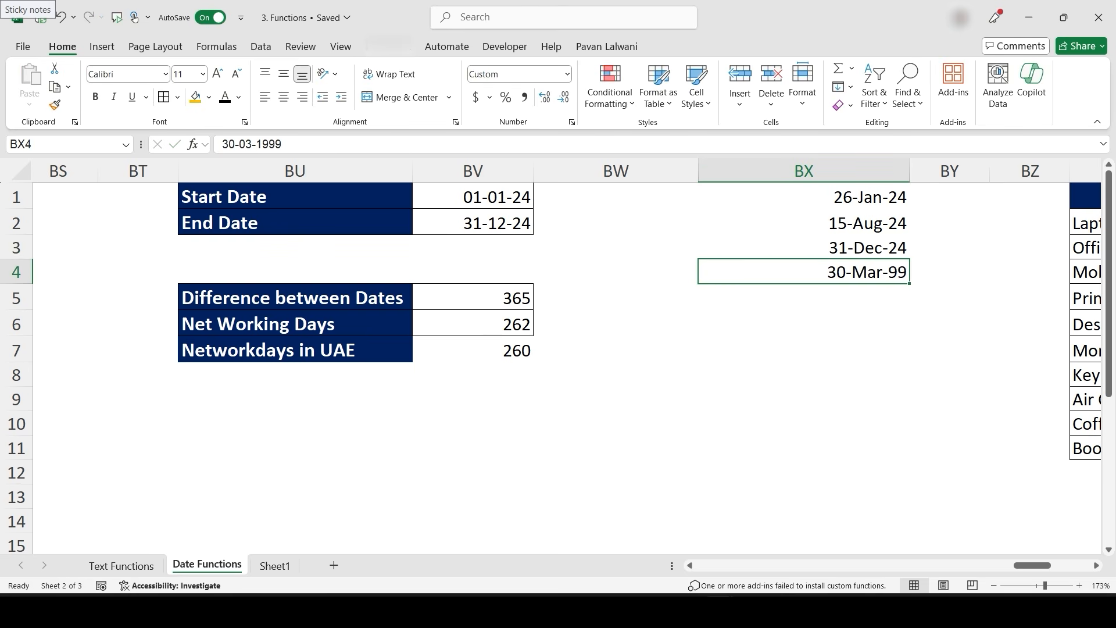
- Enter =NETWORKDAYS(BV1,BV2,BX1:BX4) in BV9 to count working days excluding the BX1:BX4 holidays
{"action": "left_click_drag", "start_coordinate": [803, 197], "coordinate": [803, 272]}
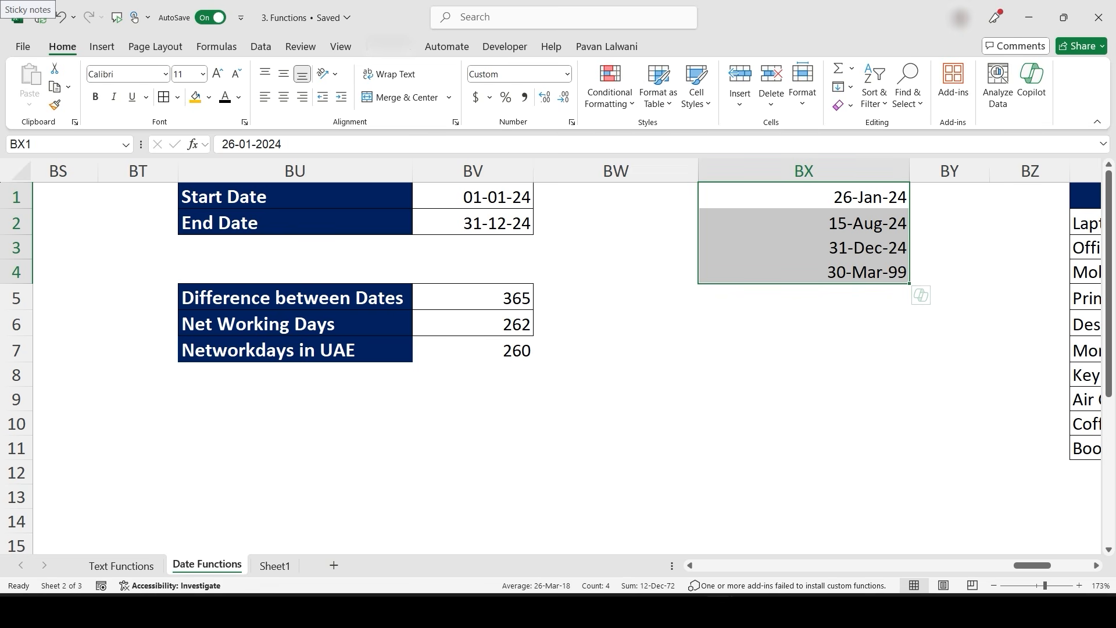
{"action": "left_click", "coordinate": [472, 399]}
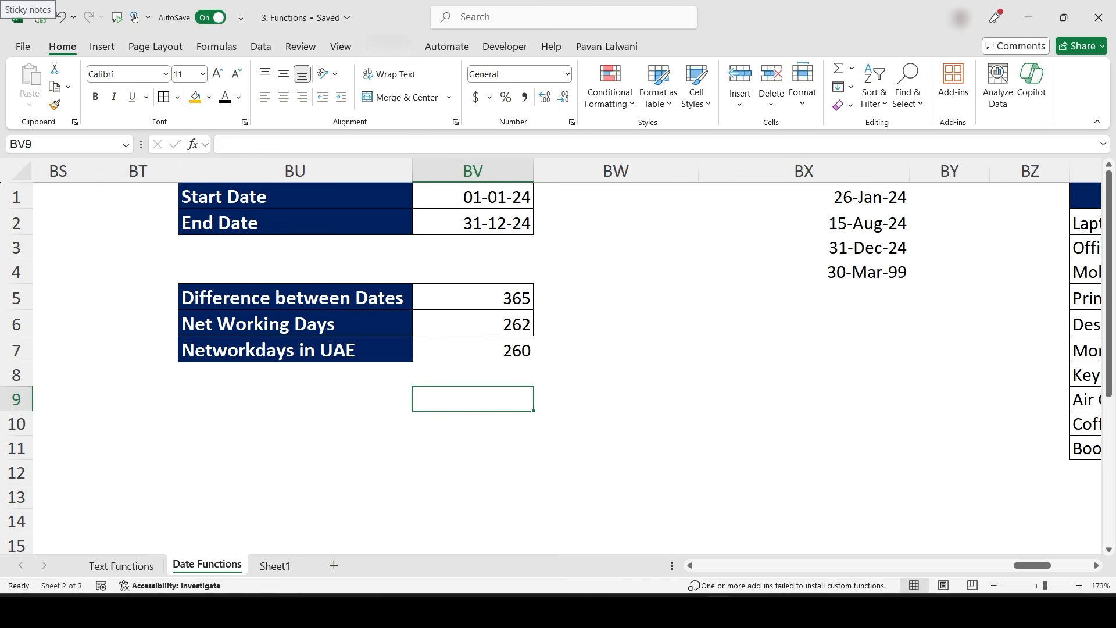
{"action": "type", "text": "=net"}
{"action": "key", "text": "Tab"}
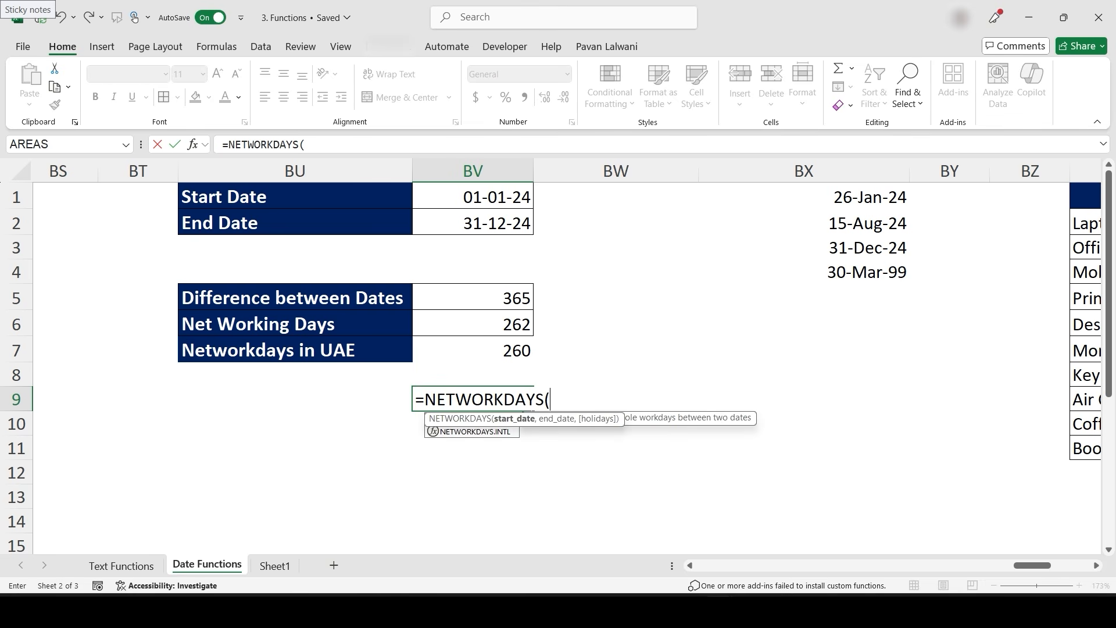
{"action": "left_click", "coordinate": [473, 197]}
{"action": "type", "text": ","}
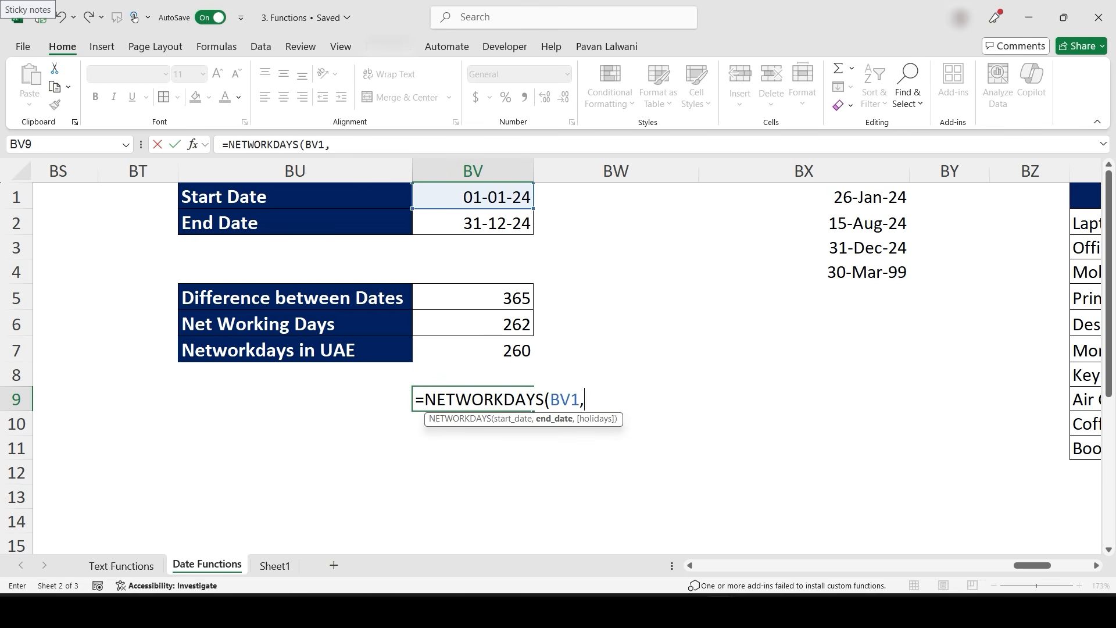
{"action": "left_click", "coordinate": [473, 223]}
{"action": "type", "text": ","}
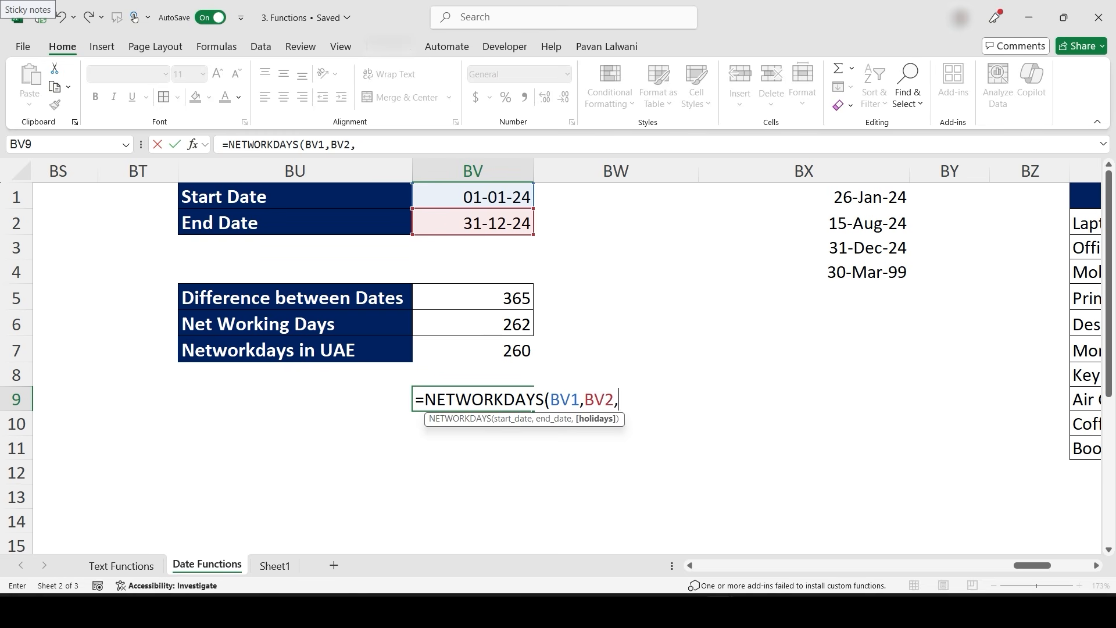
{"action": "left_click_drag", "start_coordinate": [872, 196], "coordinate": [901, 273]}
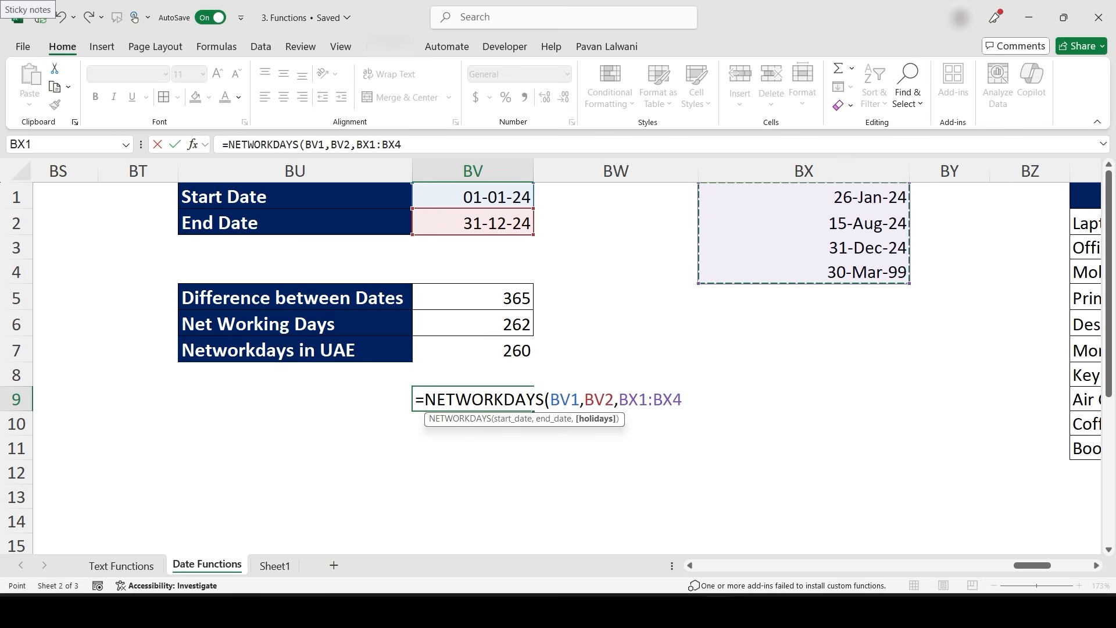
{"action": "key", "text": "Return"}
{"action": "key", "text": "Up"}
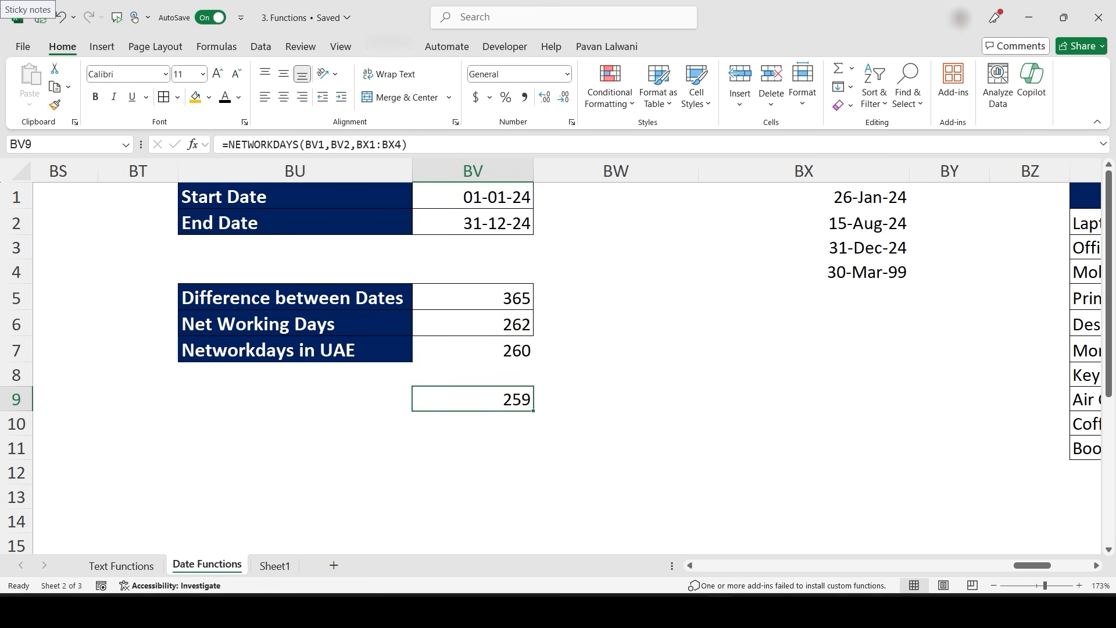
{"action": "double_click", "coordinate": [494, 400]}
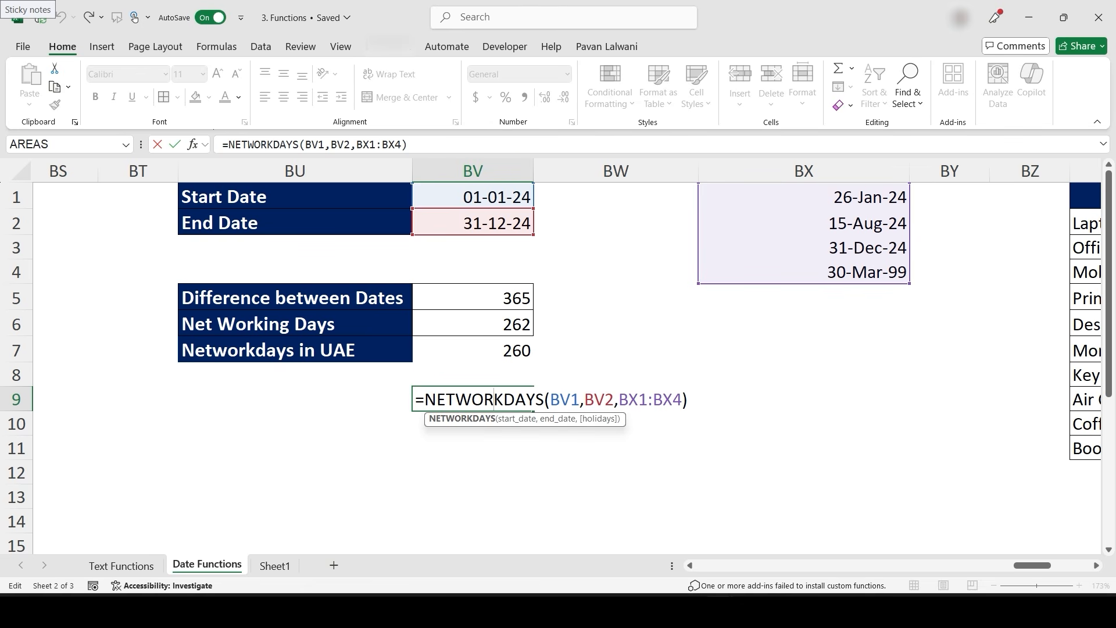
{"action": "scroll", "coordinate": [551, 356], "scroll_direction": "right", "scroll_amount": 3}
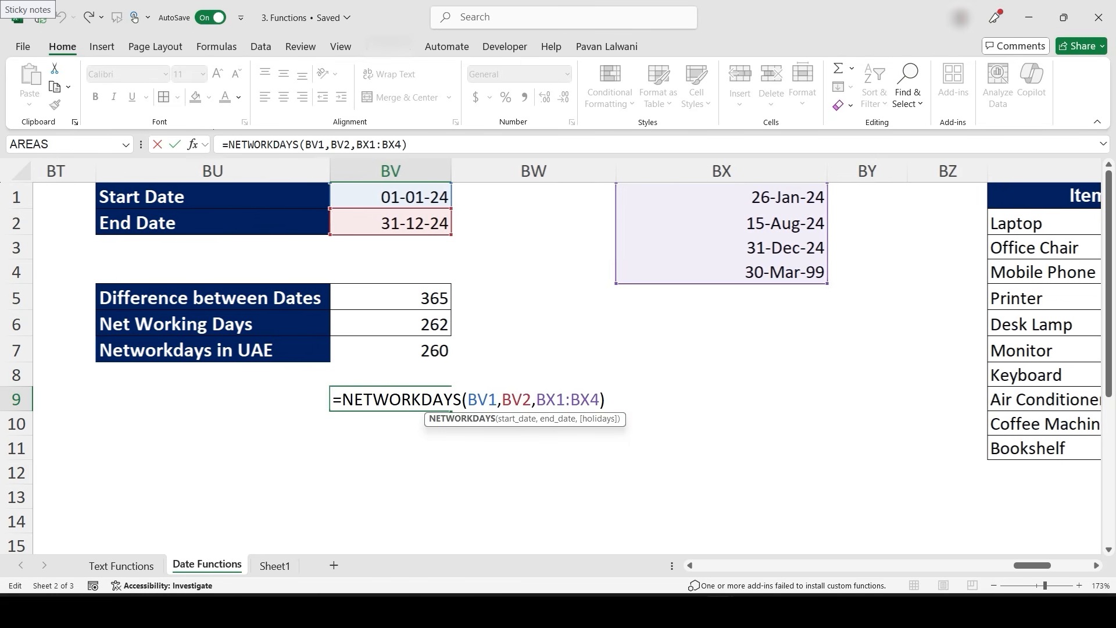
{"action": "key", "text": "ctrl+Return"}
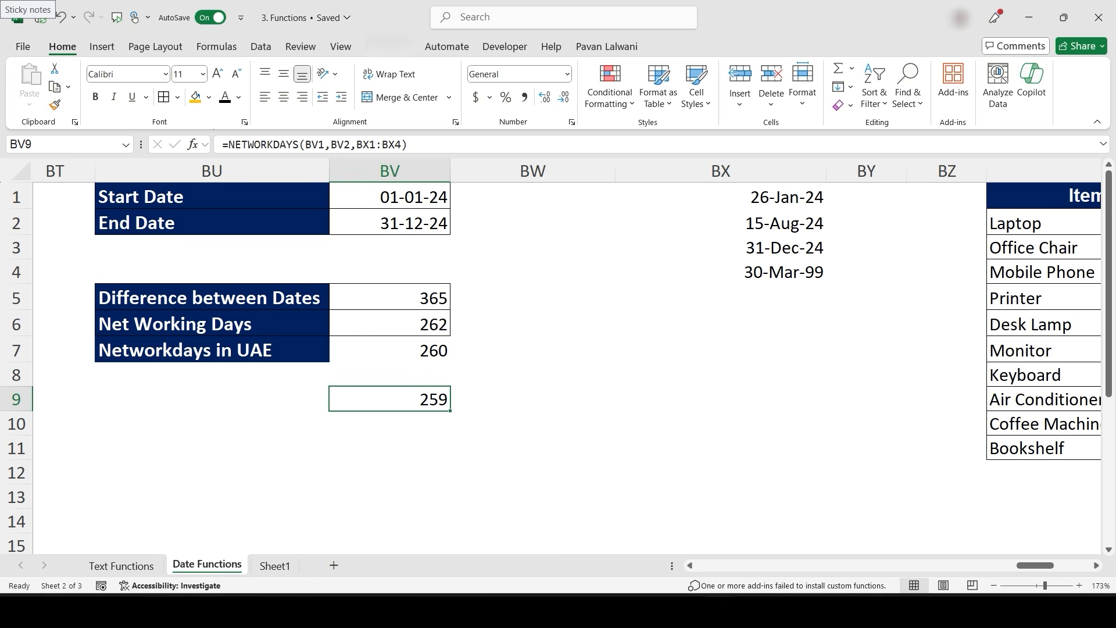
- Enter =INT(CB2) in CC2 to extract the date from the order date and time
{"action": "scroll", "coordinate": [568, 309], "scroll_direction": "right", "scroll_amount": 10}
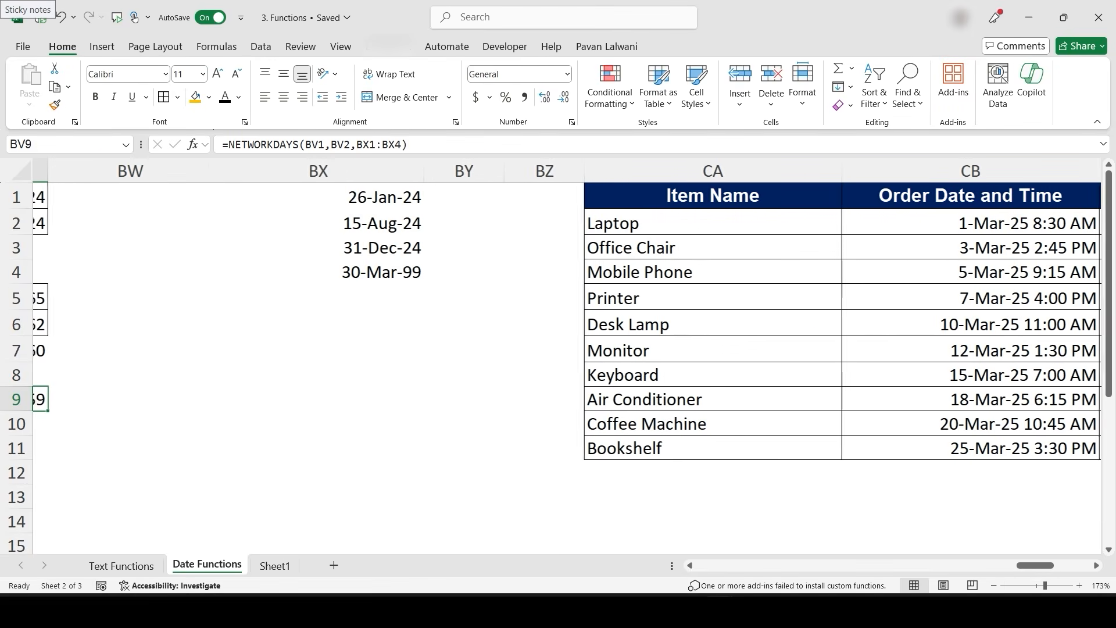
{"action": "scroll", "coordinate": [557, 312], "scroll_direction": "right", "scroll_amount": 5}
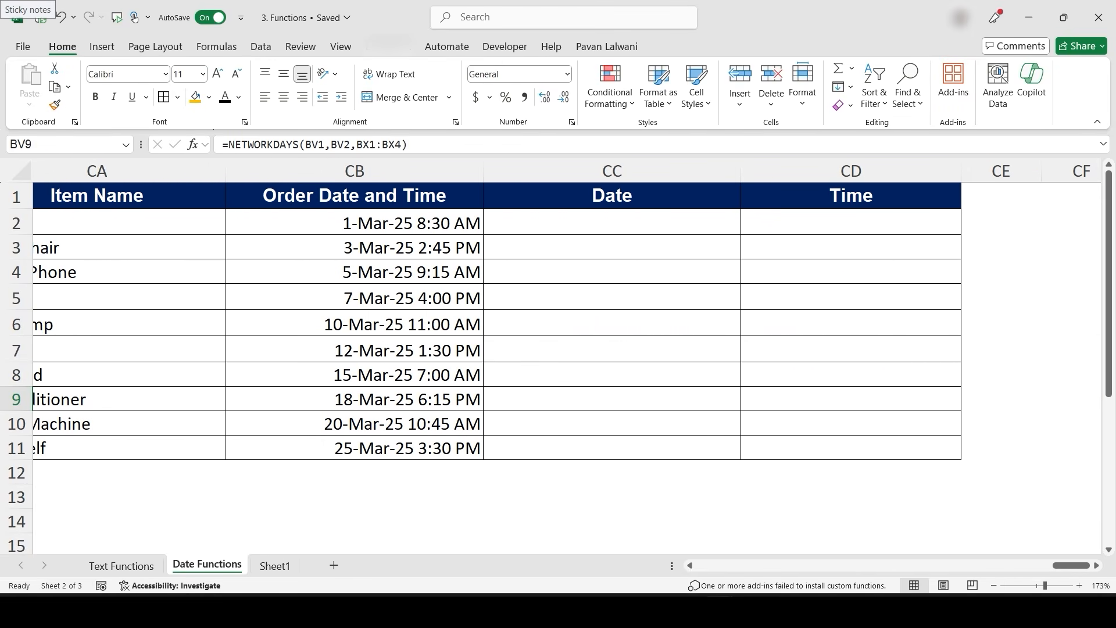
{"action": "scroll", "coordinate": [471, 417], "scroll_direction": "down", "scroll_amount": 5}
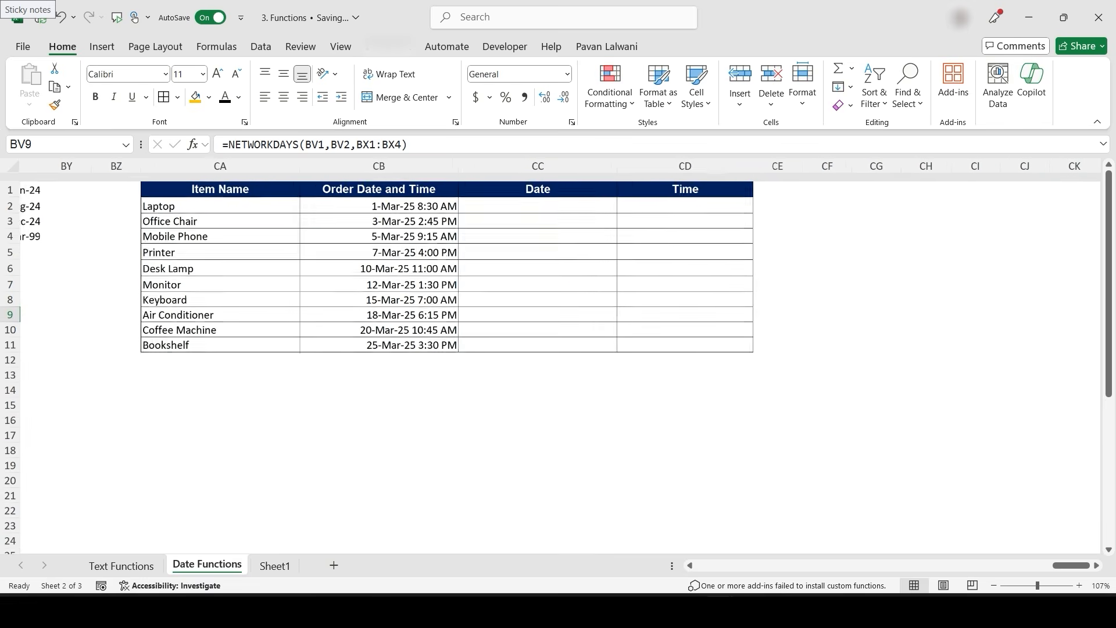
{"action": "scroll", "coordinate": [470, 417], "scroll_direction": "right", "scroll_amount": 3}
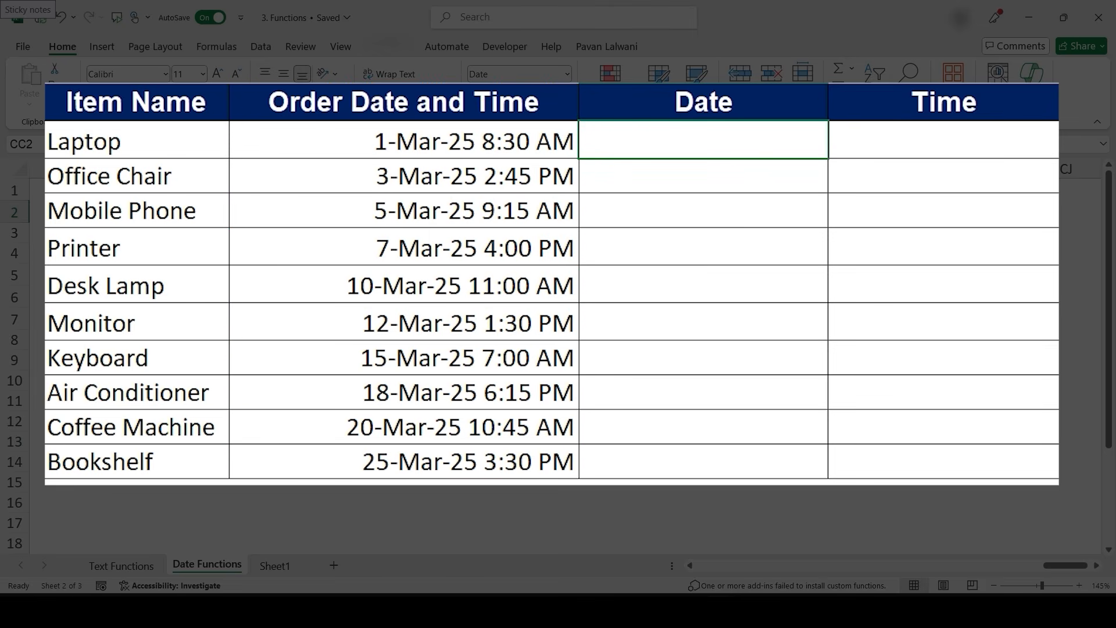
{"action": "left_click", "coordinate": [703, 140]}
{"action": "type", "text": "=int"}
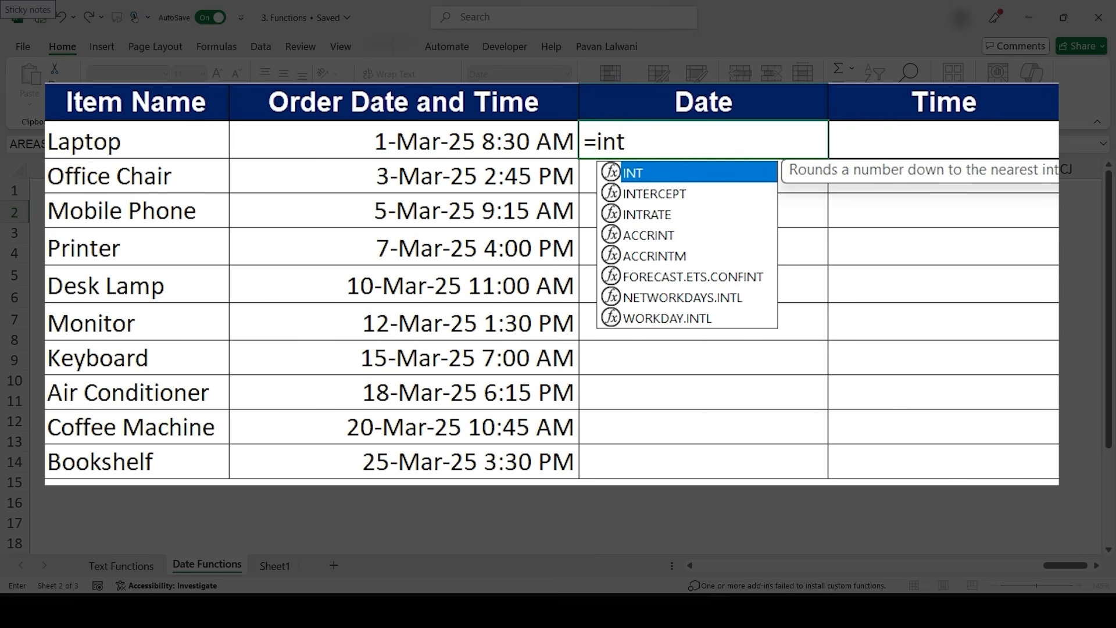
{"action": "key", "text": "Tab"}
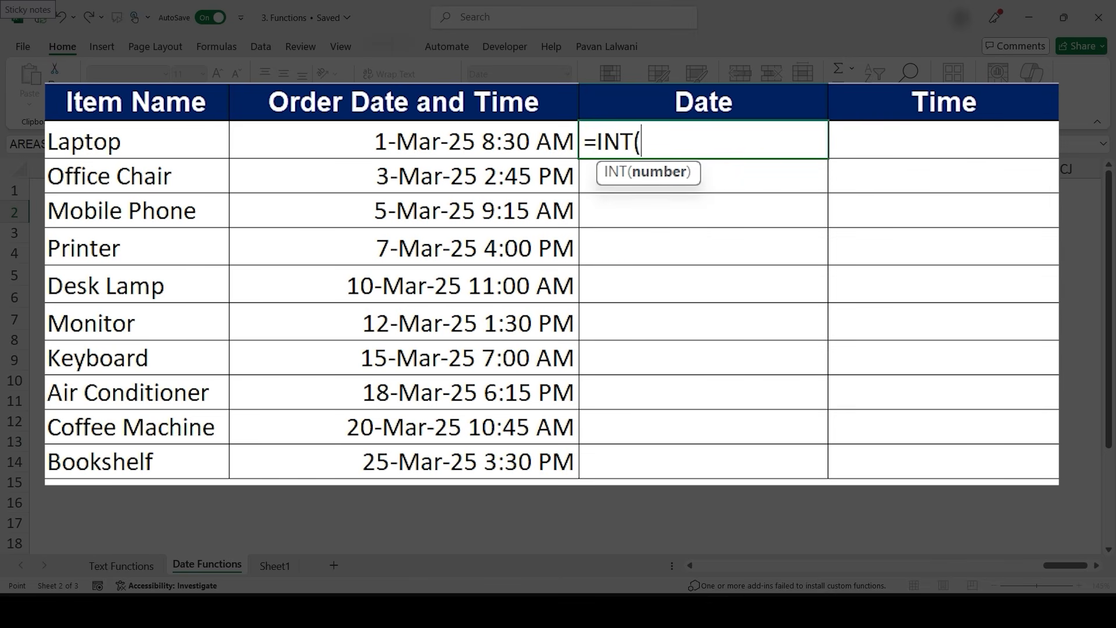
{"action": "left_click", "coordinate": [404, 140]}
{"action": "type", "text": ")"}
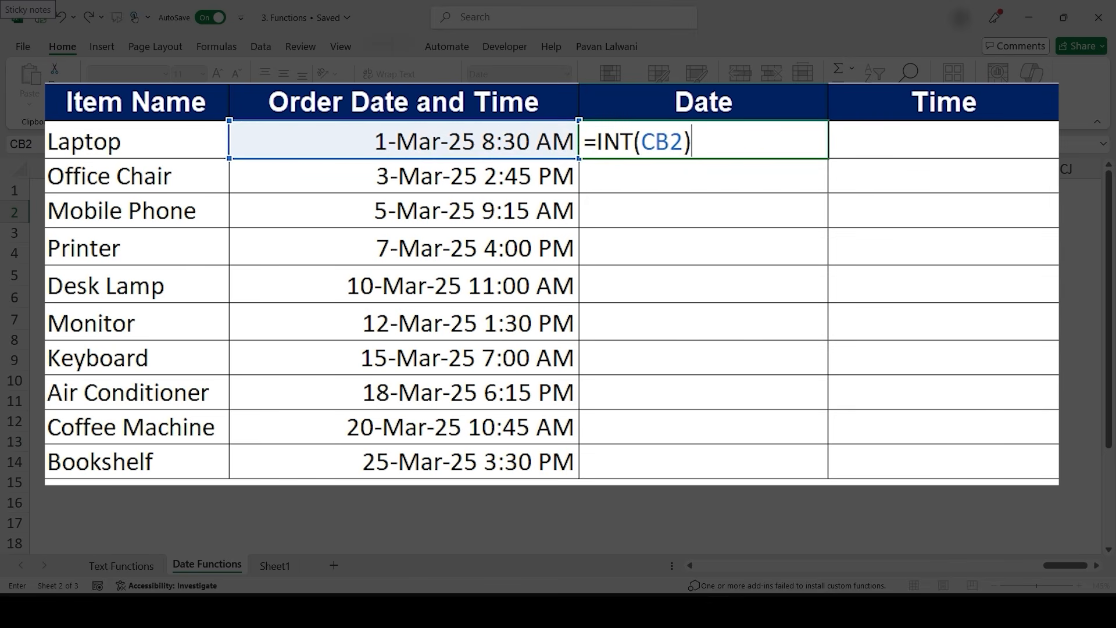
{"action": "key", "text": "Return"}
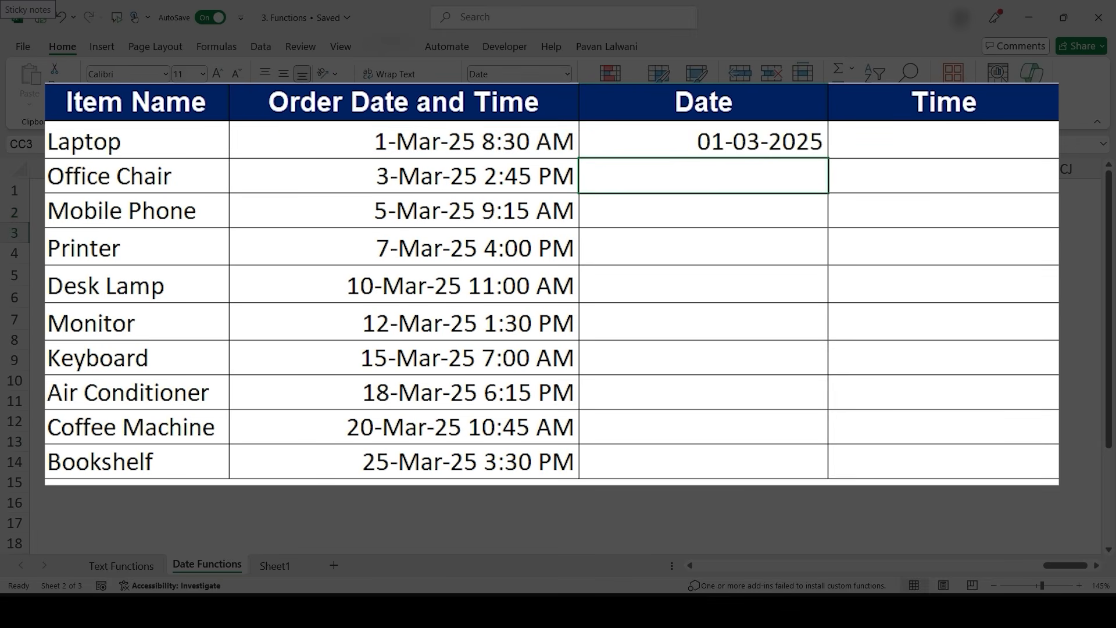
- Fill the CC2 formula down to CC11 and apply the Short Date format to the Date column
{"action": "left_click", "coordinate": [703, 141]}
{"action": "double_click", "coordinate": [827, 158]}
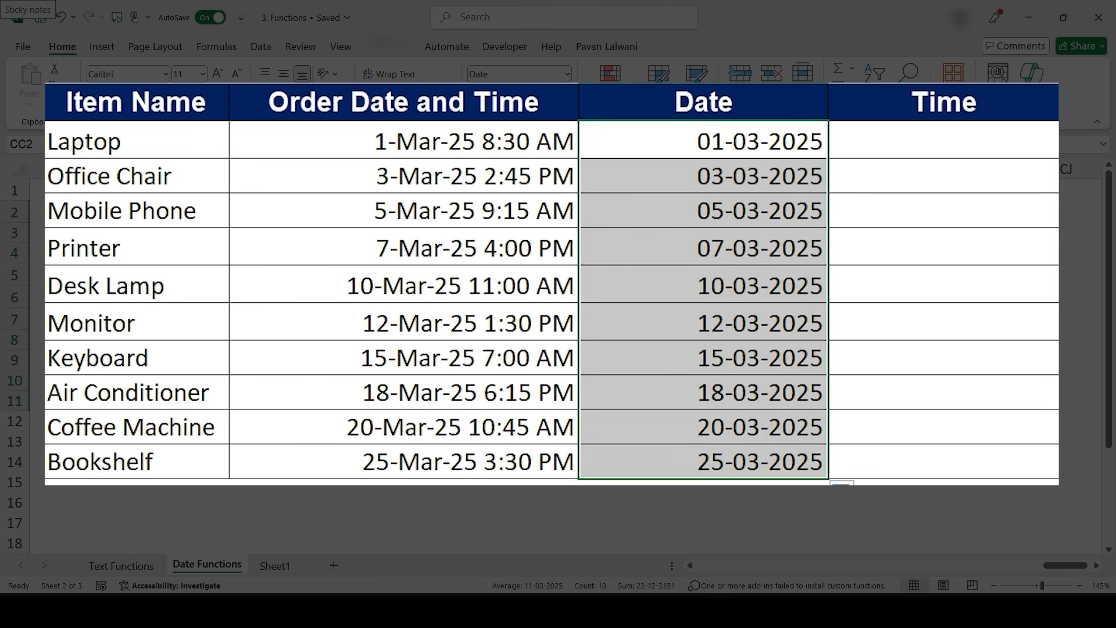
{"action": "left_click", "coordinate": [567, 74]}
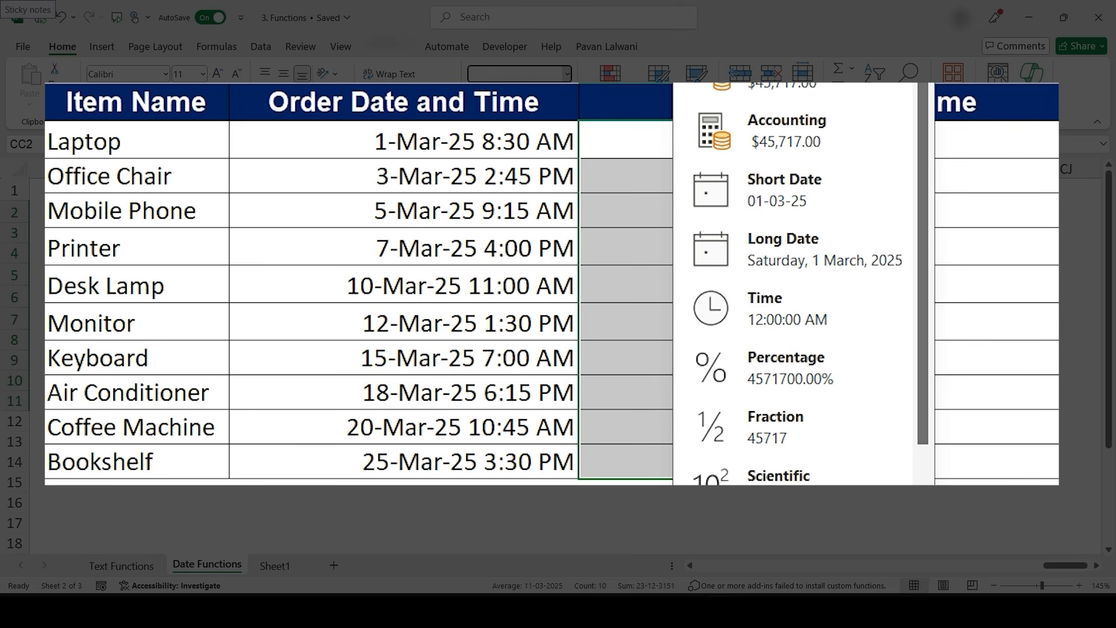
{"action": "left_click", "coordinate": [755, 189]}
{"action": "left_click", "coordinate": [943, 139]}
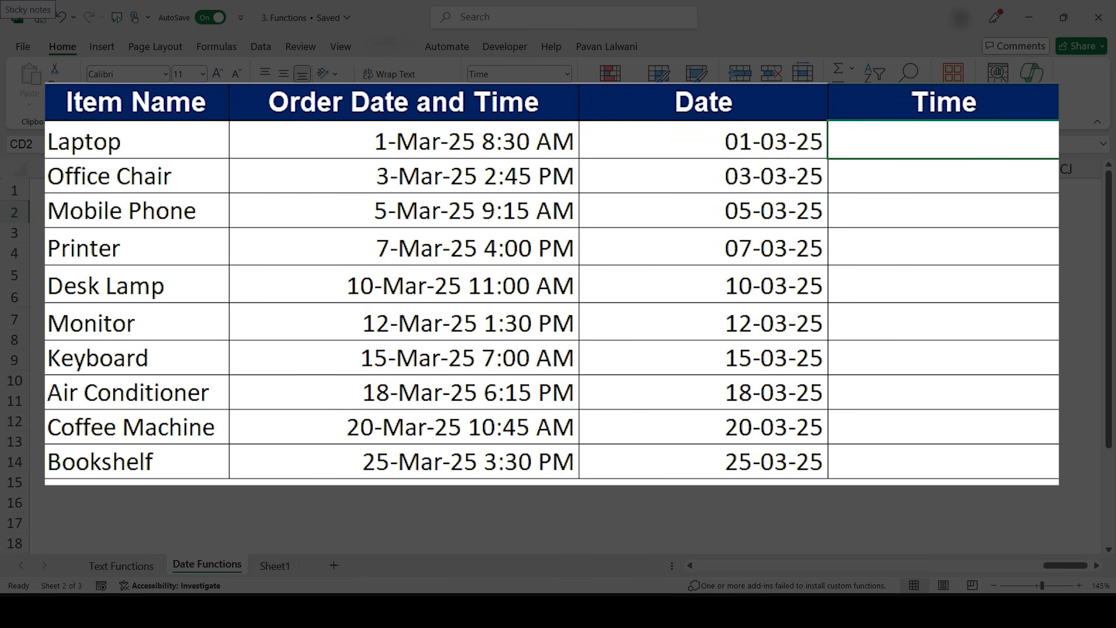
{"action": "left_click", "coordinate": [703, 140]}
{"action": "type", "text": "=INT(CB2)"}
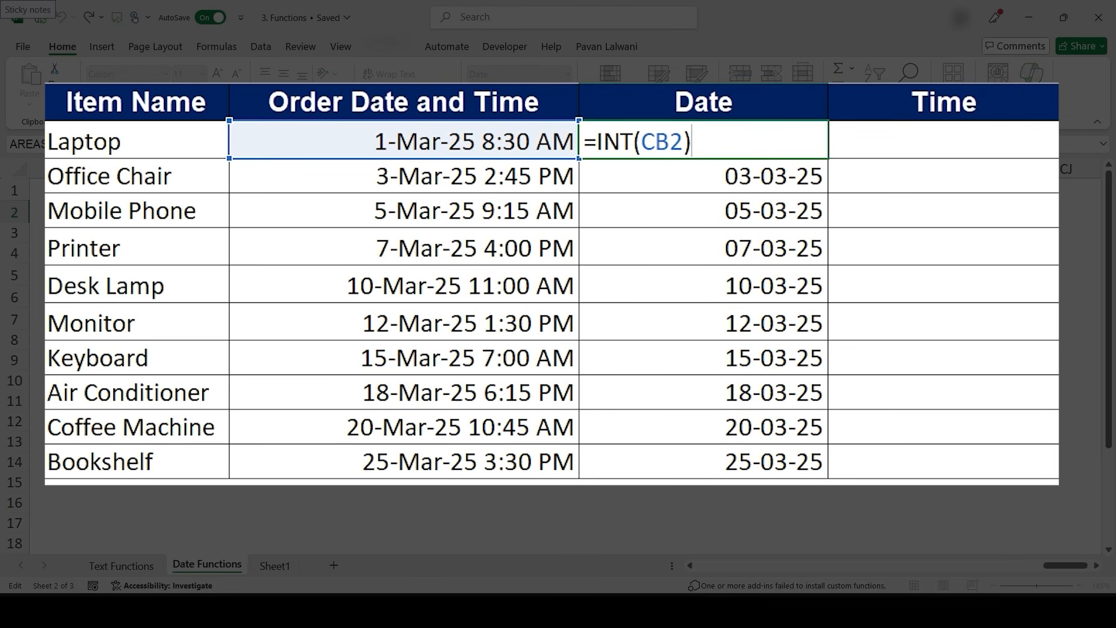
{"action": "key", "text": "Return"}
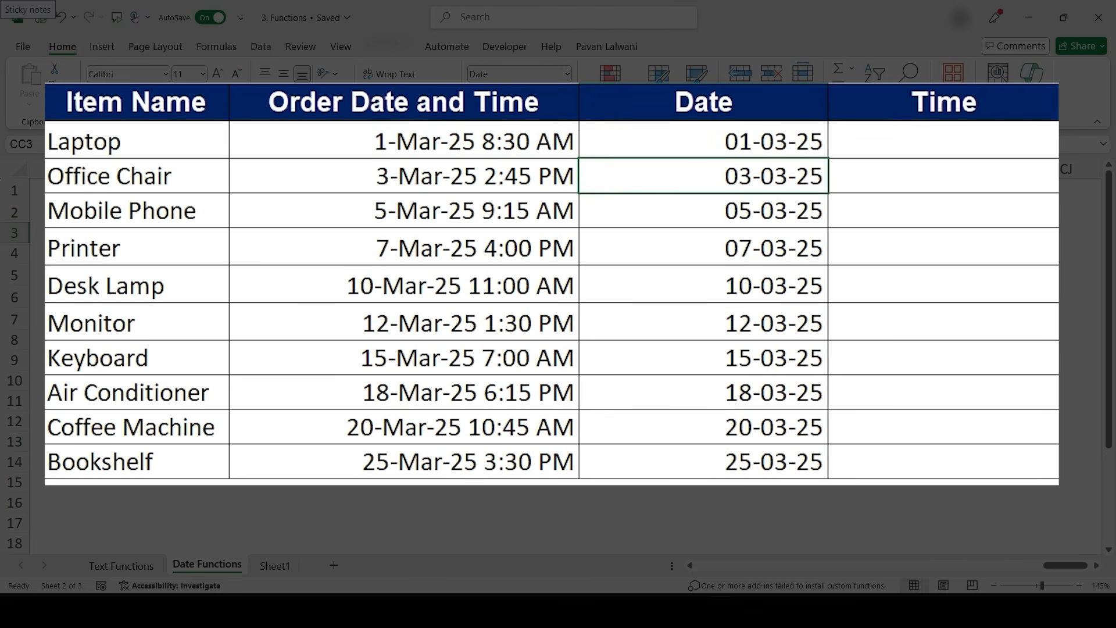
- Enter =CB2-INT(CB2) in CD2 to extract the time, and fill it down to CD11
{"action": "left_click", "coordinate": [943, 141]}
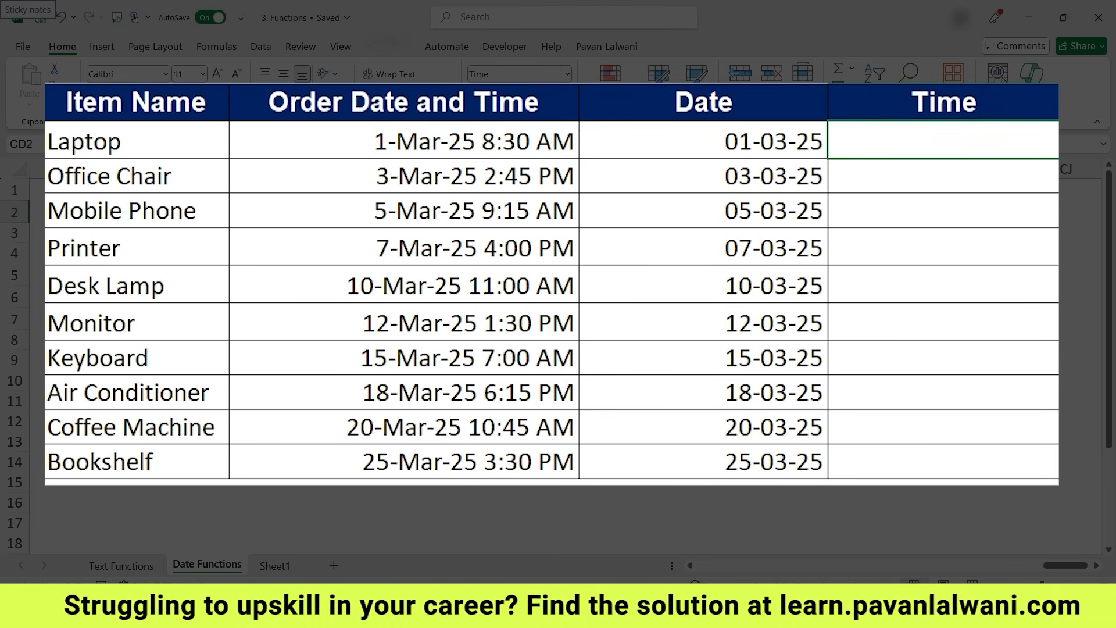
{"action": "type", "text": "="}
{"action": "left_click", "coordinate": [404, 141]}
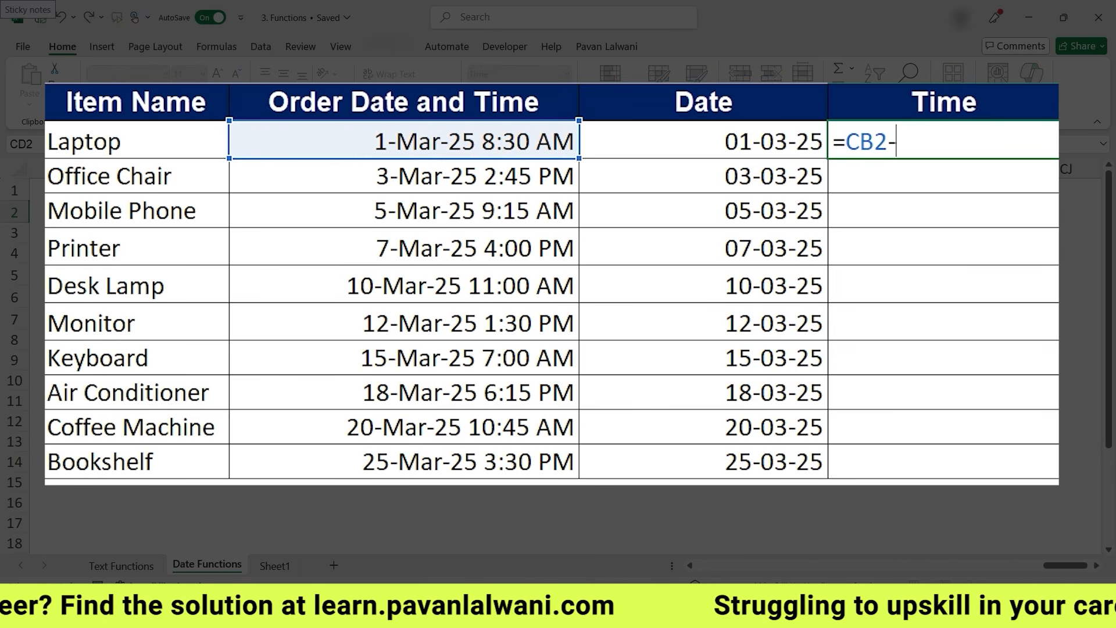
{"action": "type", "text": "-int"}
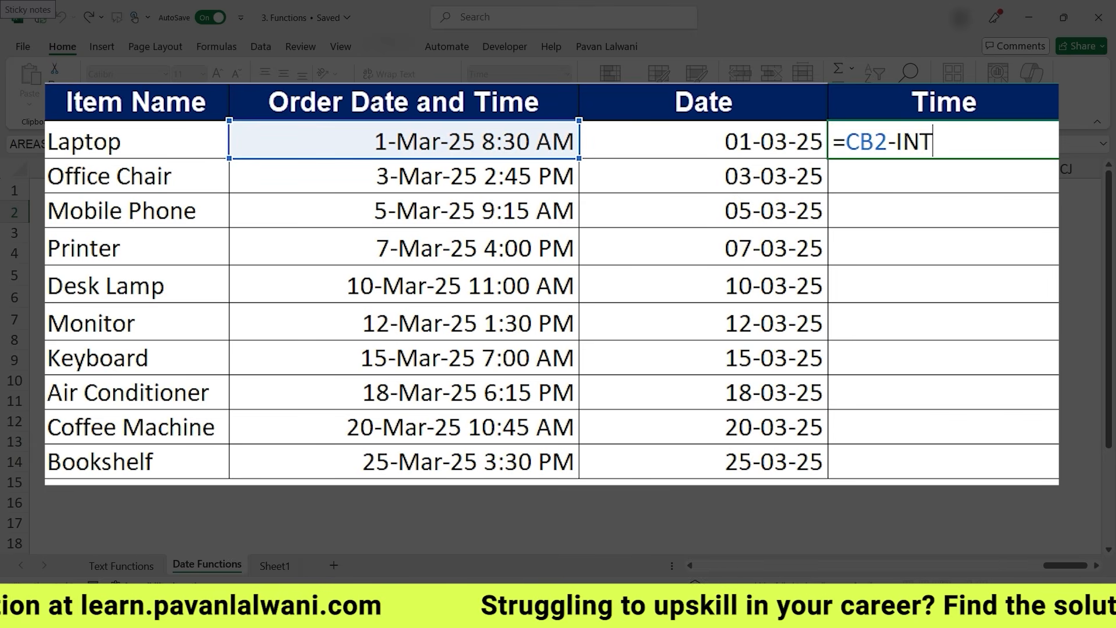
{"action": "left_click", "coordinate": [404, 140]}
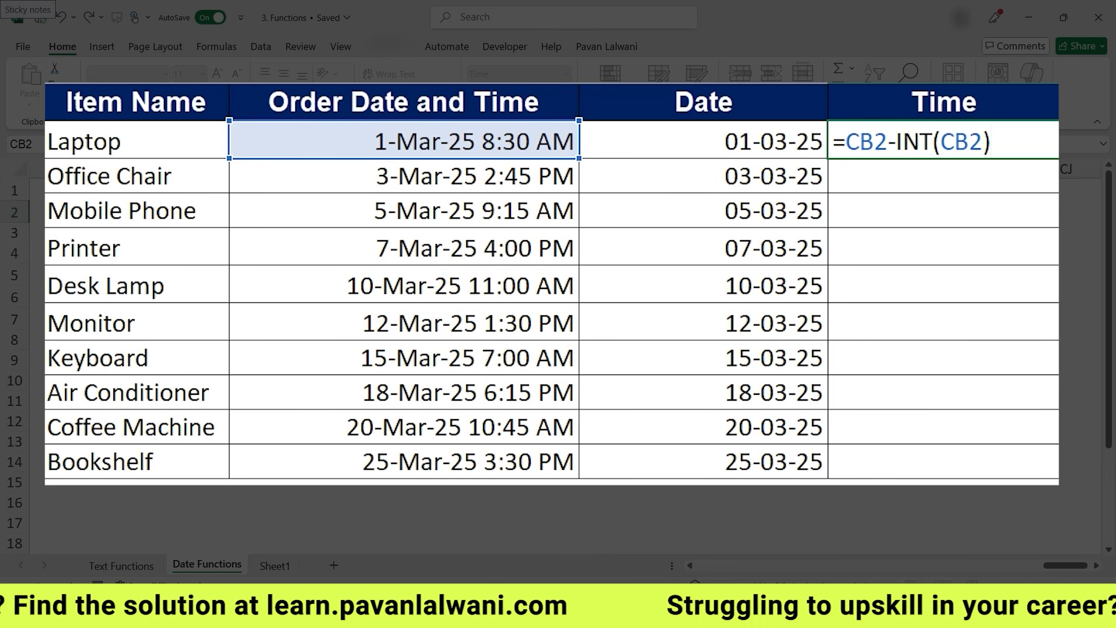
{"action": "type", "text": ")"}
{"action": "key", "text": "Return"}
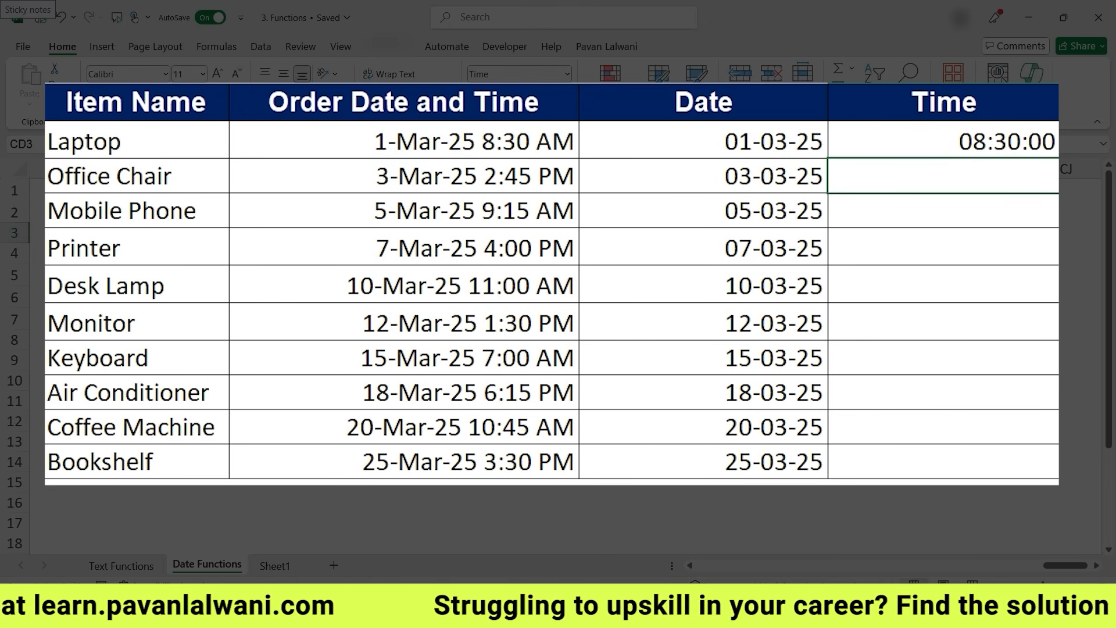
{"action": "double_click", "coordinate": [1058, 158]}
- Review the INT-based Date and Time formulas and the other date-function results across the Date Functions sheet
{"action": "left_click", "coordinate": [943, 141]}
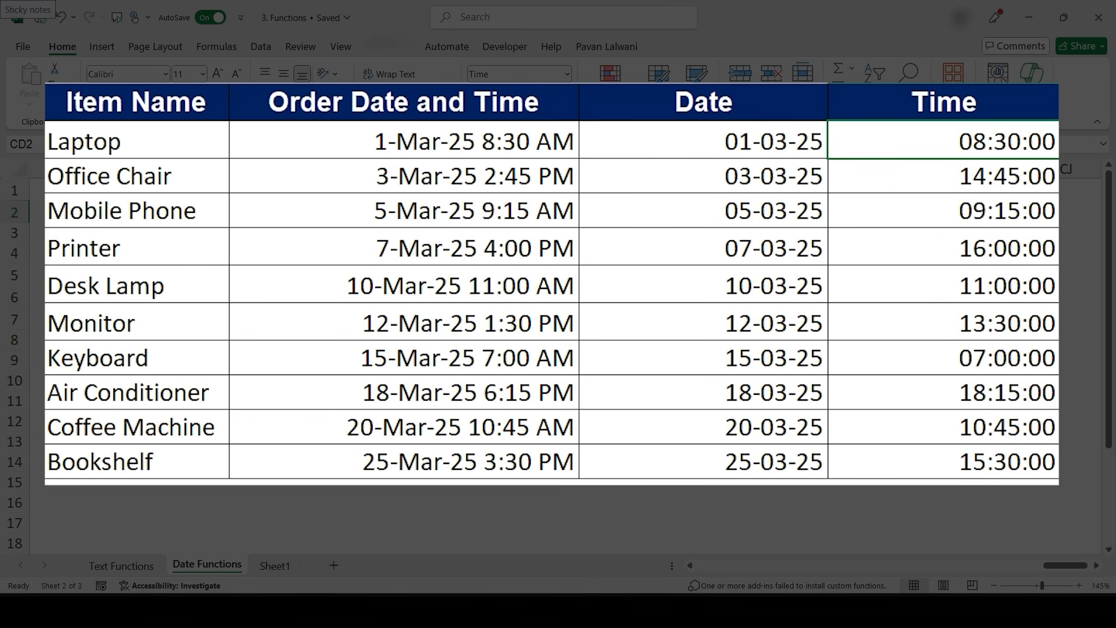
{"action": "double_click", "coordinate": [690, 148]}
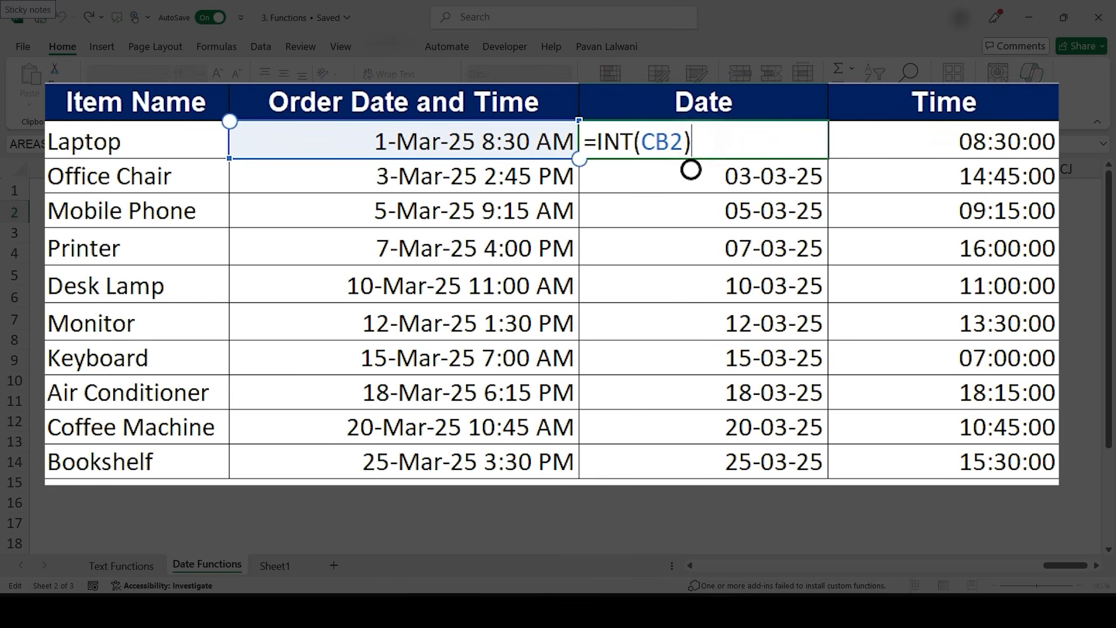
{"action": "left_click", "coordinate": [912, 142]}
{"action": "double_click", "coordinate": [991, 149]}
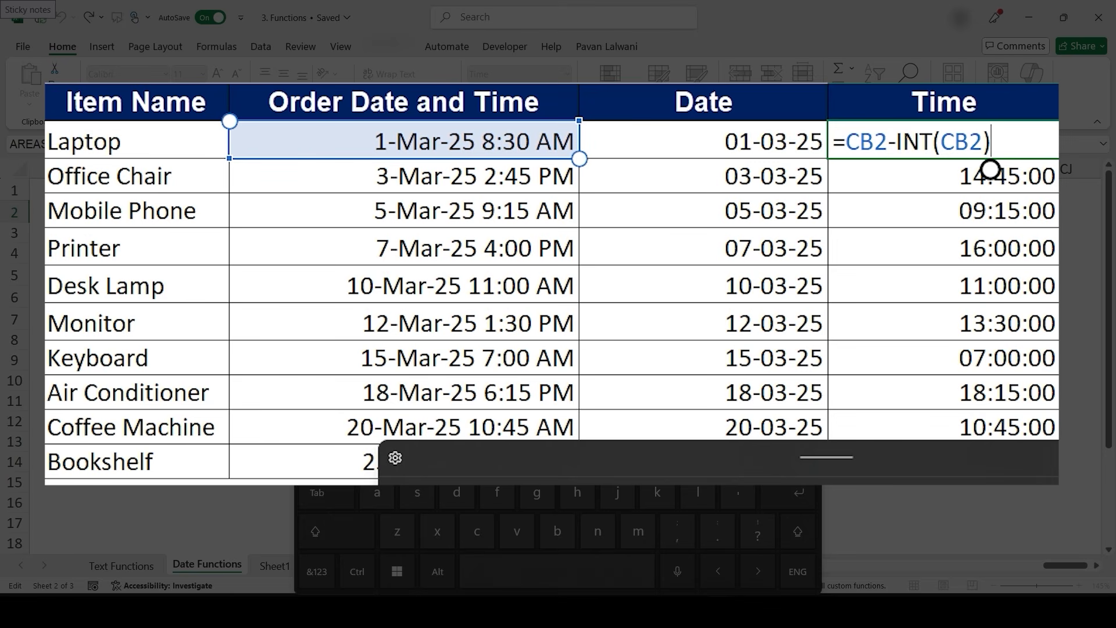
{"action": "key", "text": "Return"}
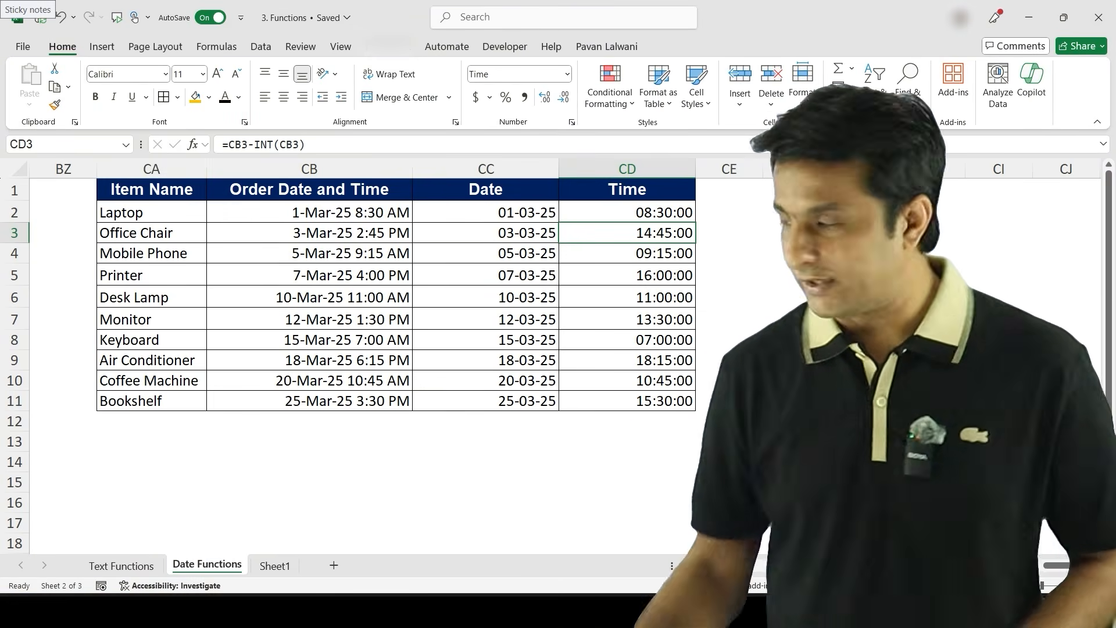
{"action": "scroll", "coordinate": [605, 356], "scroll_direction": "right", "scroll_amount": 6}
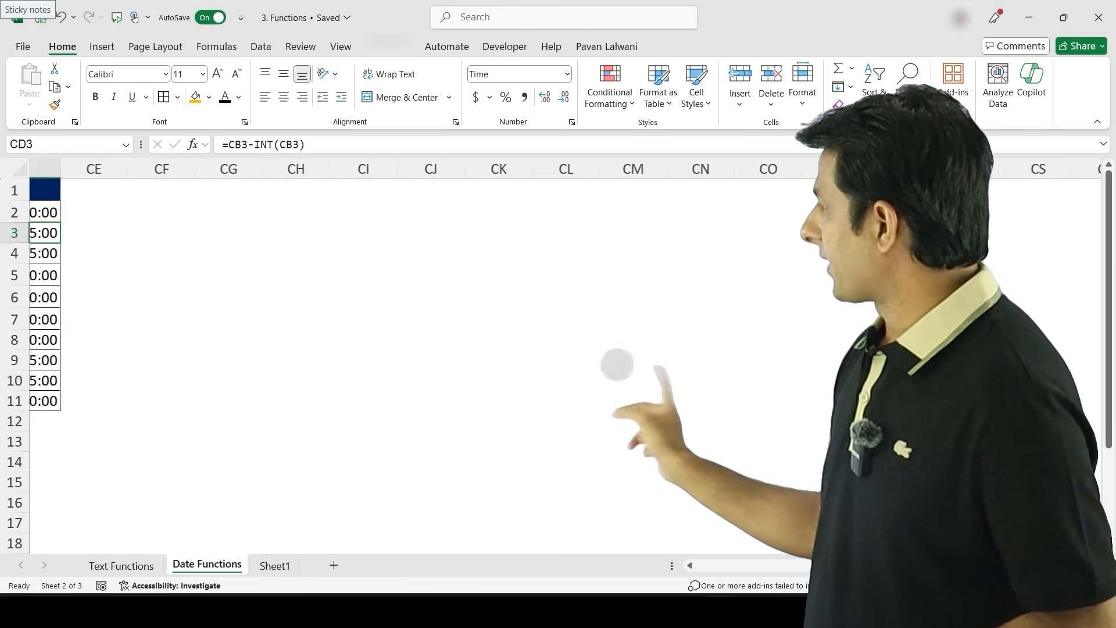
{"action": "scroll", "coordinate": [618, 364], "scroll_direction": "left", "scroll_amount": 6}
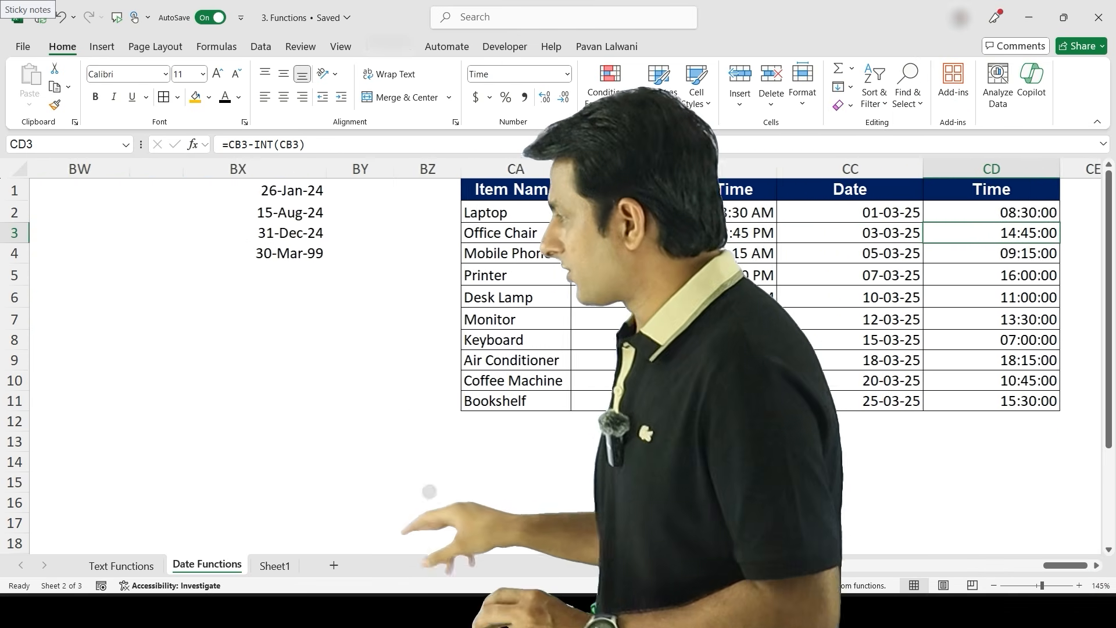
{"action": "scroll", "coordinate": [429, 491], "scroll_direction": "left", "scroll_amount": 5}
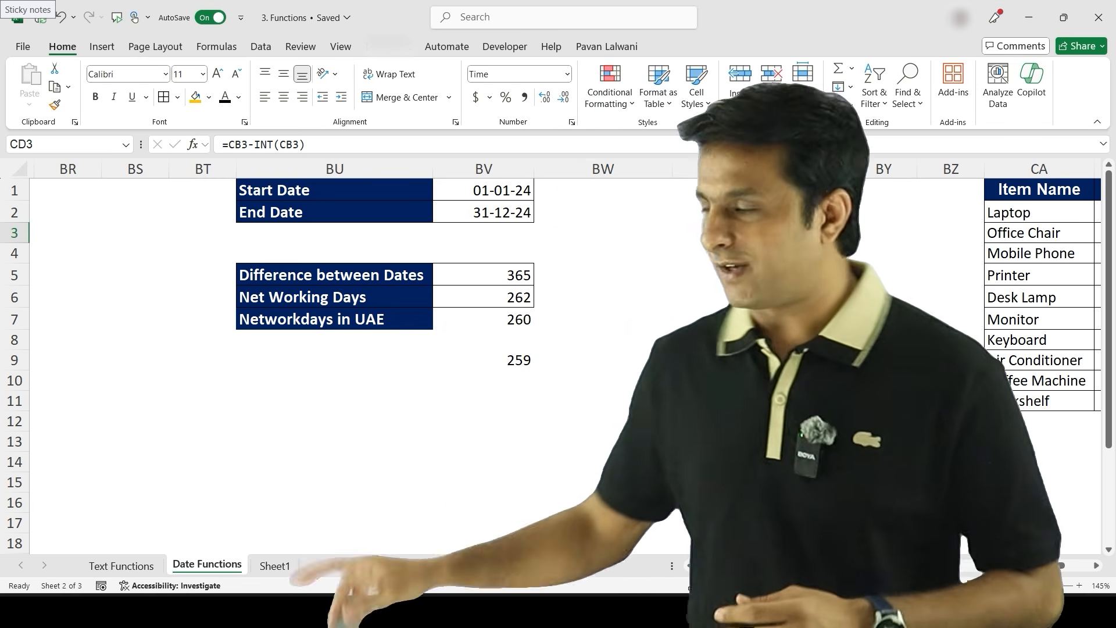
{"action": "scroll", "coordinate": [563, 409], "scroll_direction": "left", "scroll_amount": 4}
{"action": "scroll", "coordinate": [563, 410], "scroll_direction": "left", "scroll_amount": 3}
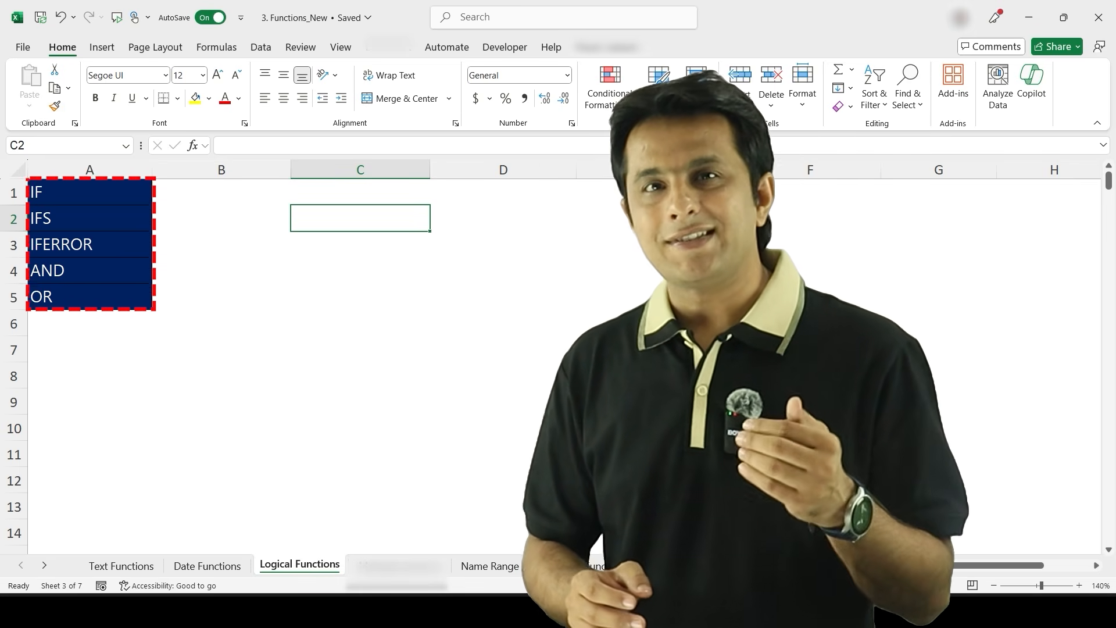
- Browse the list of Logical functions in the Formulas function library
{"action": "left_click", "coordinate": [216, 47]}
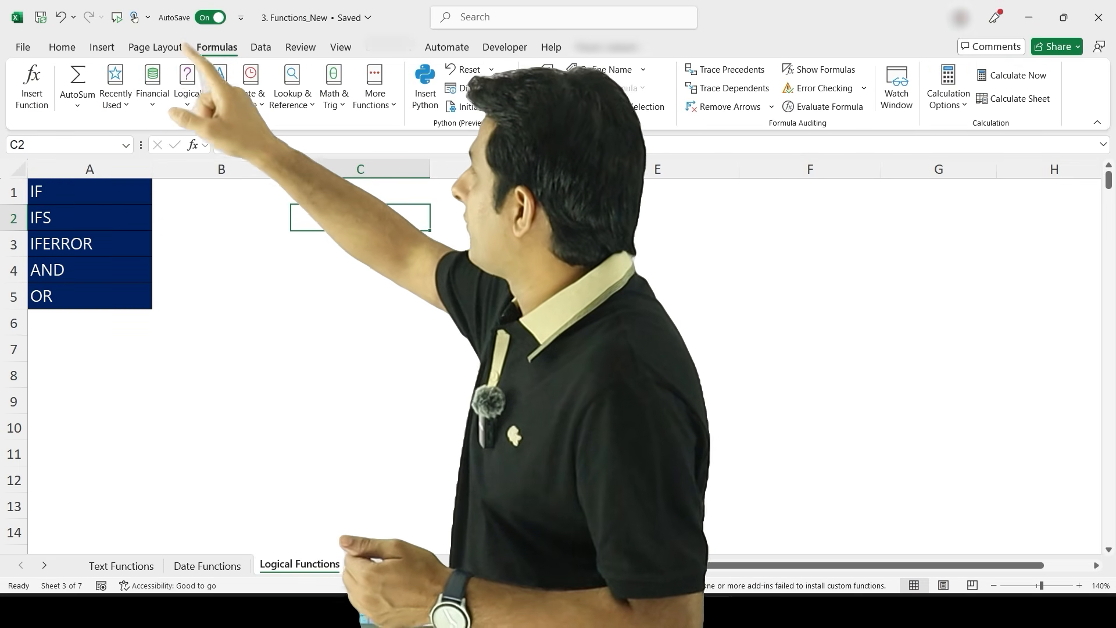
{"action": "left_click", "coordinate": [187, 87]}
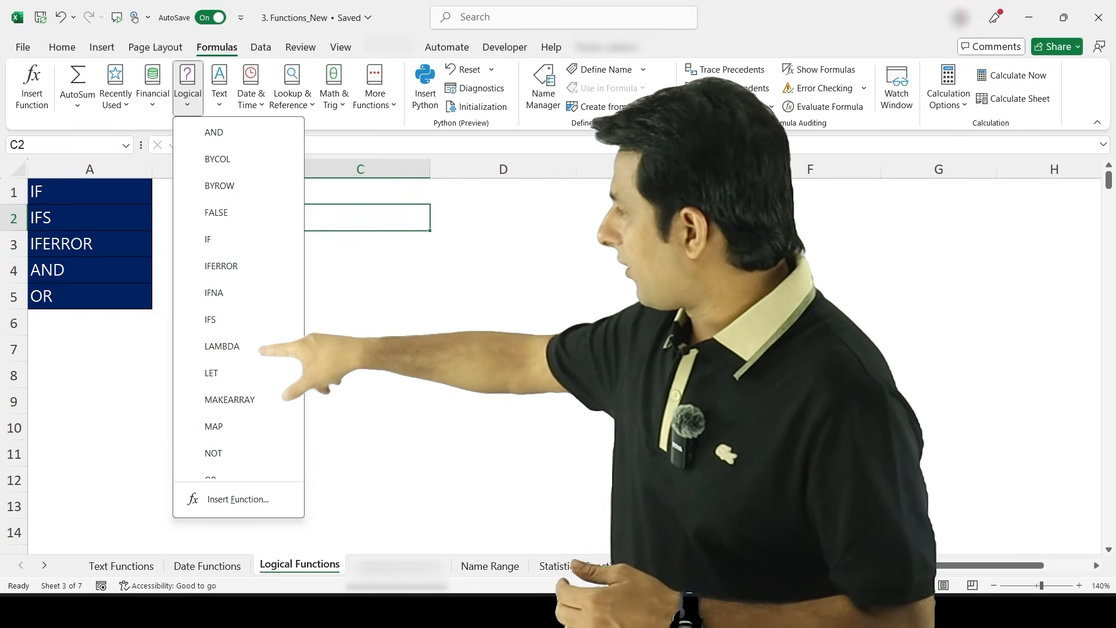
{"action": "scroll", "coordinate": [275, 210], "scroll_direction": "down", "scroll_amount": 3}
{"action": "scroll", "coordinate": [276, 210], "scroll_direction": "down", "scroll_amount": 1}
{"action": "scroll", "coordinate": [238, 290], "scroll_direction": "up", "scroll_amount": 3}
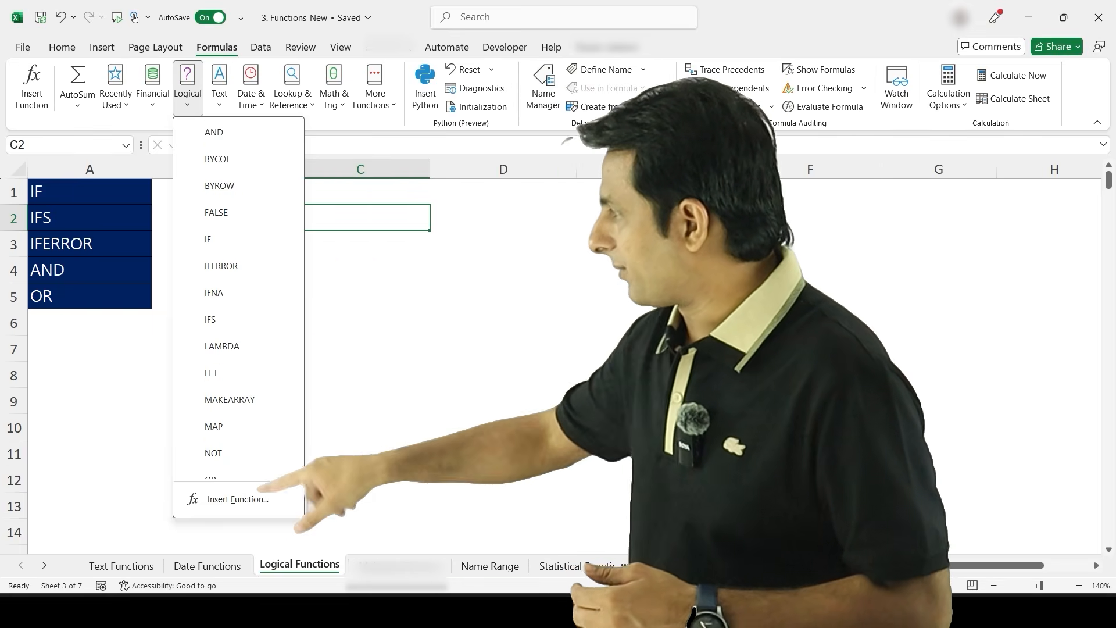
{"action": "left_click", "coordinate": [360, 217]}
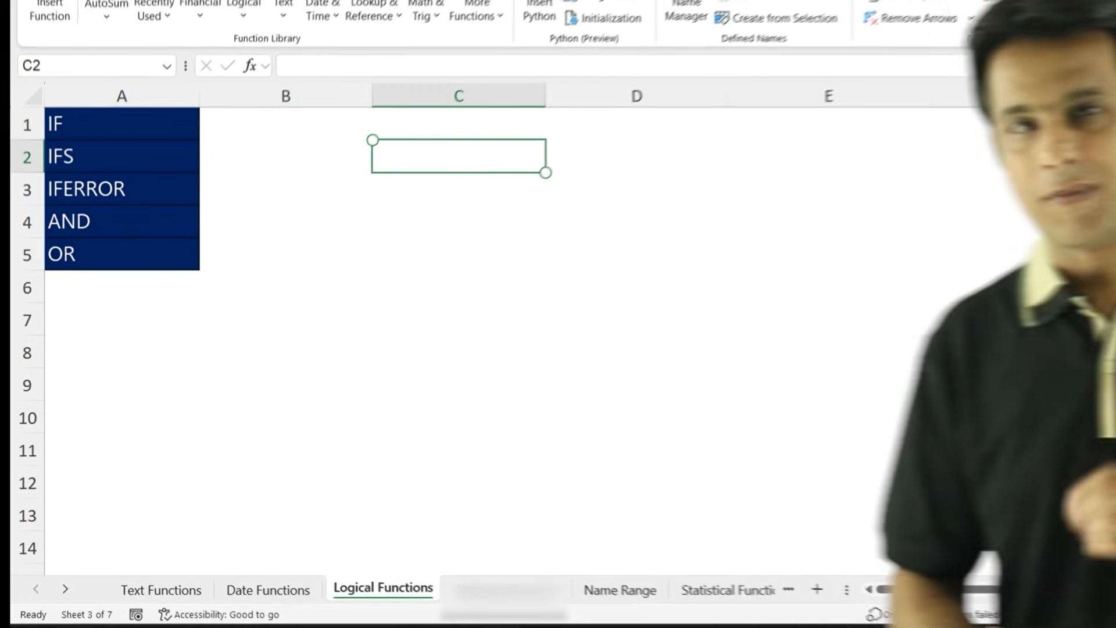
- Select B19 beside the first price to start the greater-than-2000 TRUE/FALSE check
{"action": "scroll", "coordinate": [483, 337], "scroll_direction": "down", "scroll_amount": 5}
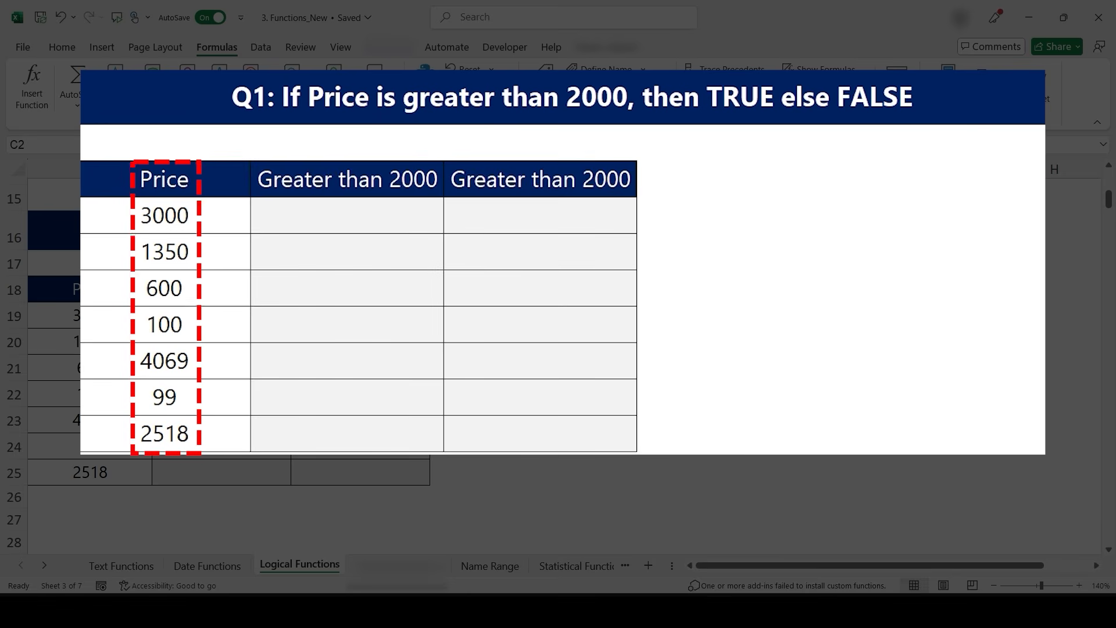
{"action": "left_click", "coordinate": [347, 215]}
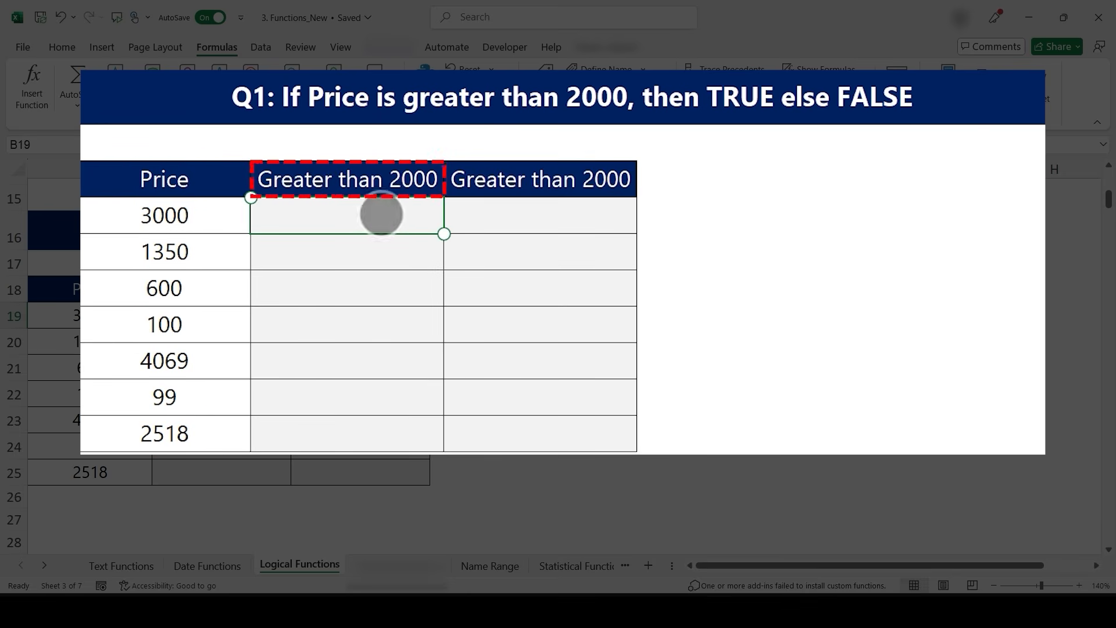
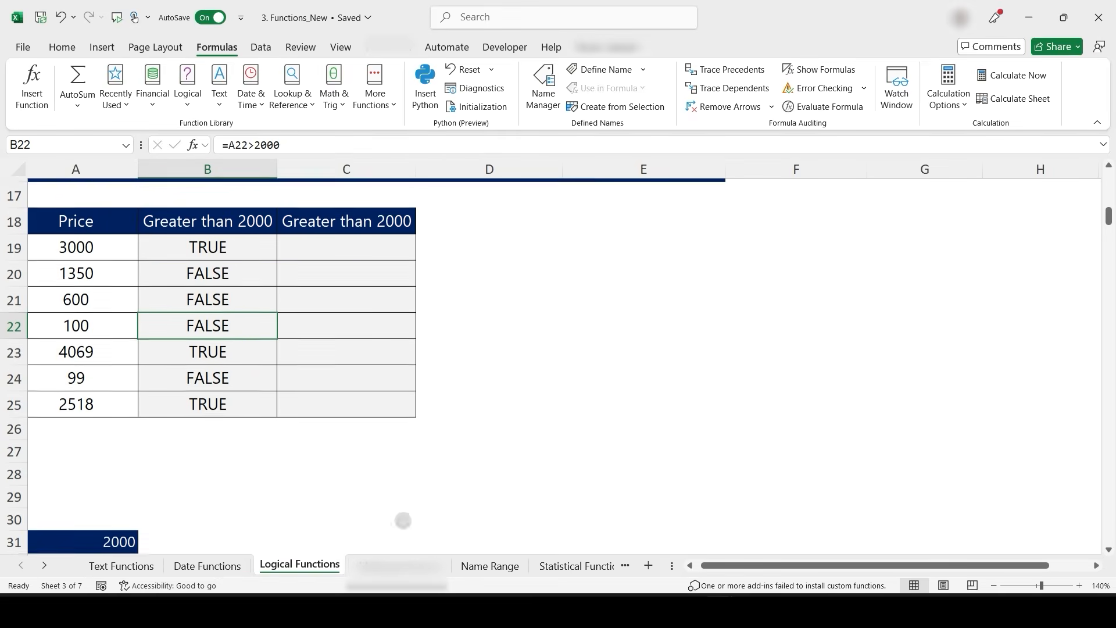
- Open B19's greater-than-2000 formula for inspection and leave it without changes
{"action": "left_click", "coordinate": [251, 264]}
{"action": "double_click", "coordinate": [233, 268]}
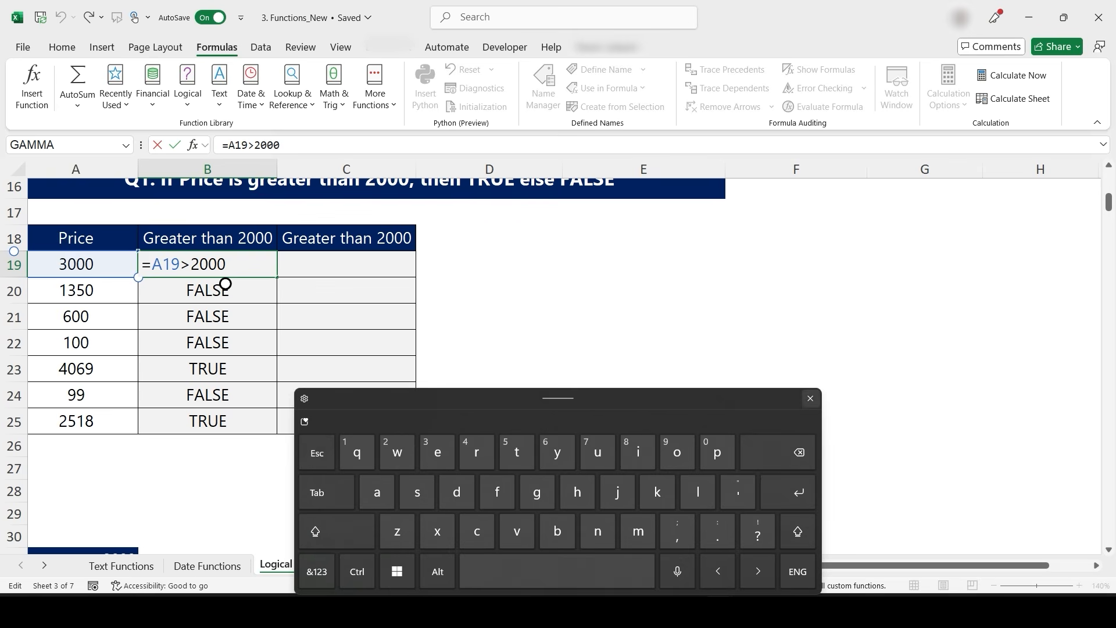
{"action": "left_click", "coordinate": [810, 398]}
{"action": "key", "text": "Escape"}
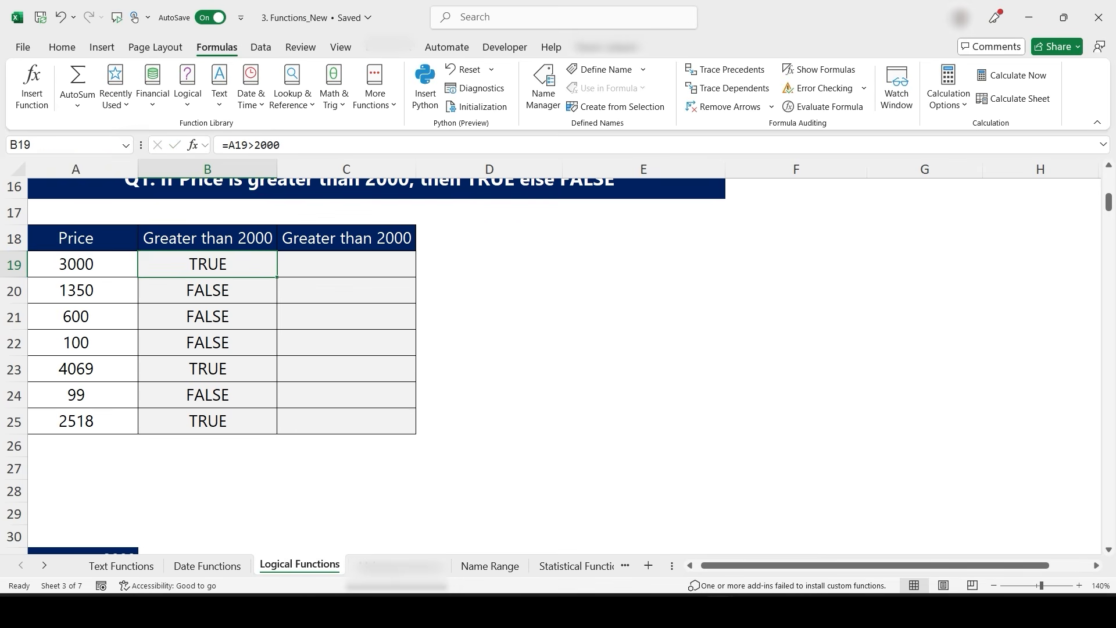
- Enter =A36>A31 in B36 to compare the price with the threshold cell, and fill it down to B42
{"action": "scroll", "coordinate": [498, 264], "scroll_direction": "down", "scroll_amount": 4}
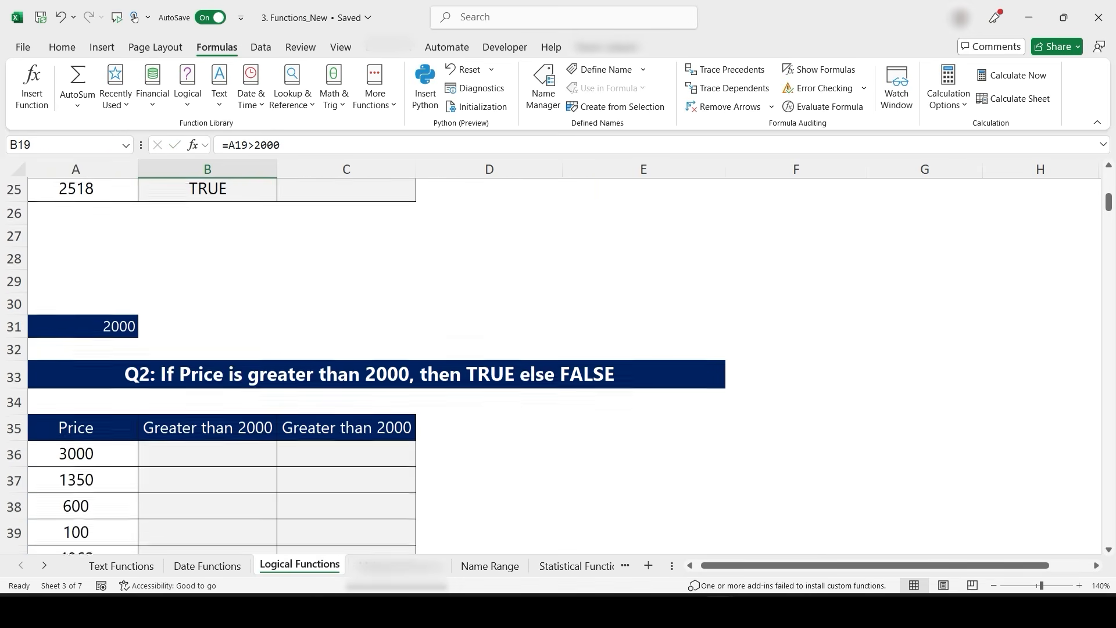
{"action": "left_click", "coordinate": [219, 360]}
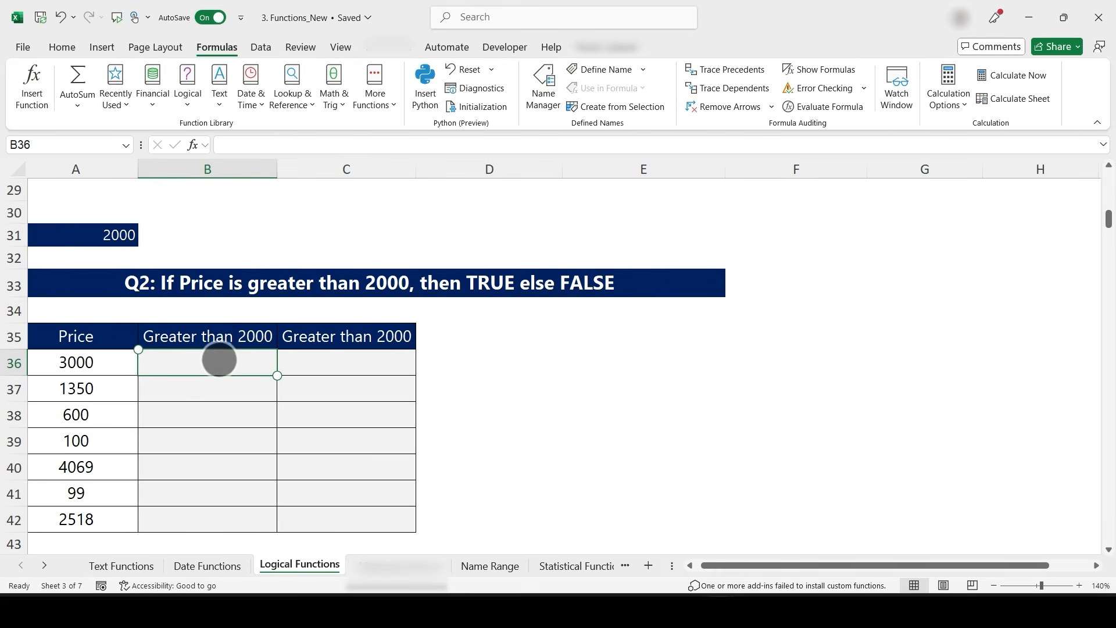
{"action": "type", "text": "="}
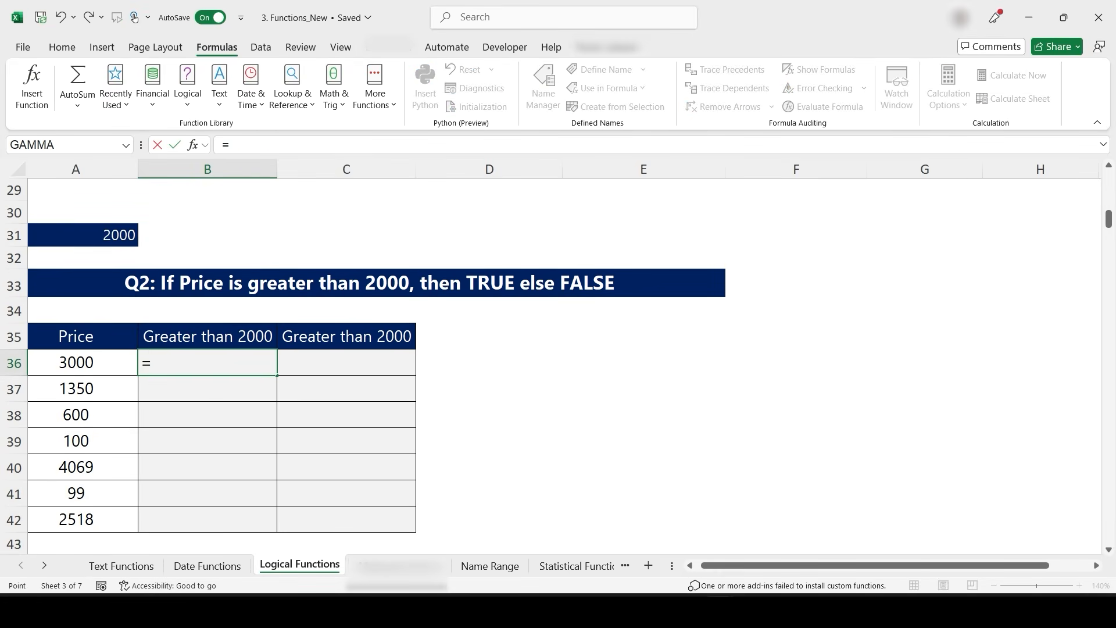
{"action": "left_click", "coordinate": [76, 362]}
{"action": "type", "text": ">"}
{"action": "left_click", "coordinate": [90, 234]}
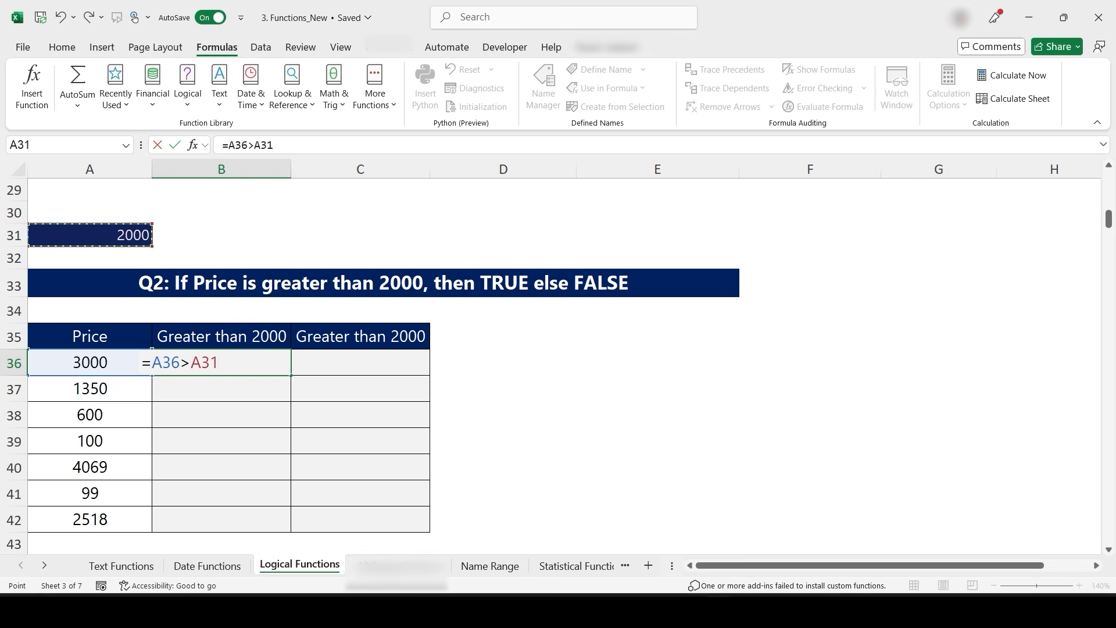
{"action": "key", "text": "Return"}
{"action": "left_click", "coordinate": [221, 362]}
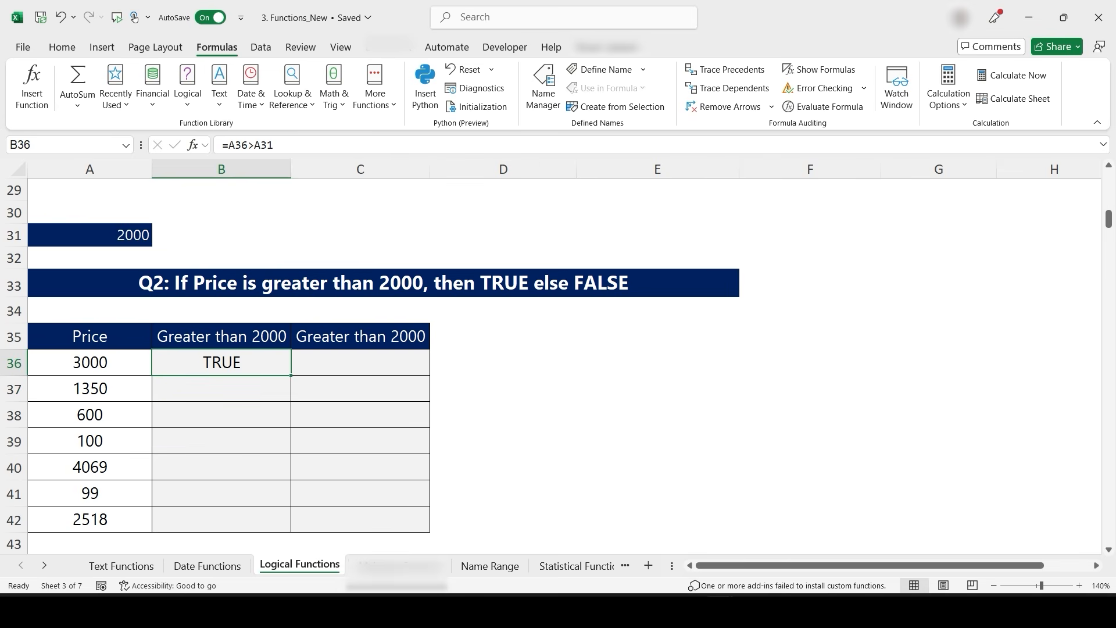
{"action": "double_click", "coordinate": [291, 375]}
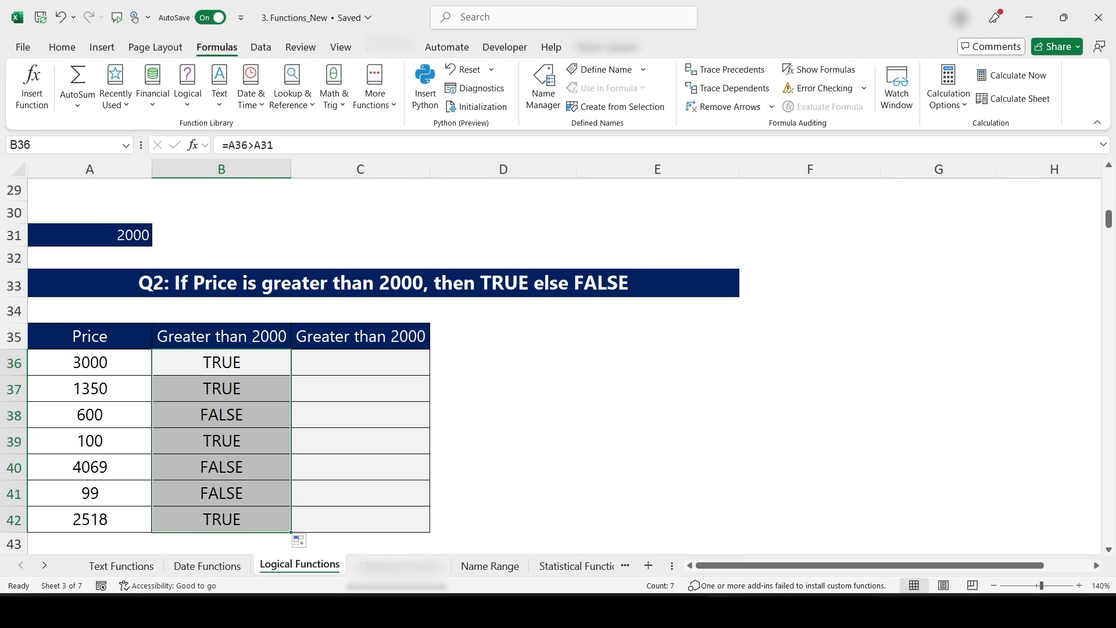
- Overwrite the threshold in A31 with 2500 and once more with 3500
{"action": "left_click", "coordinate": [90, 235]}
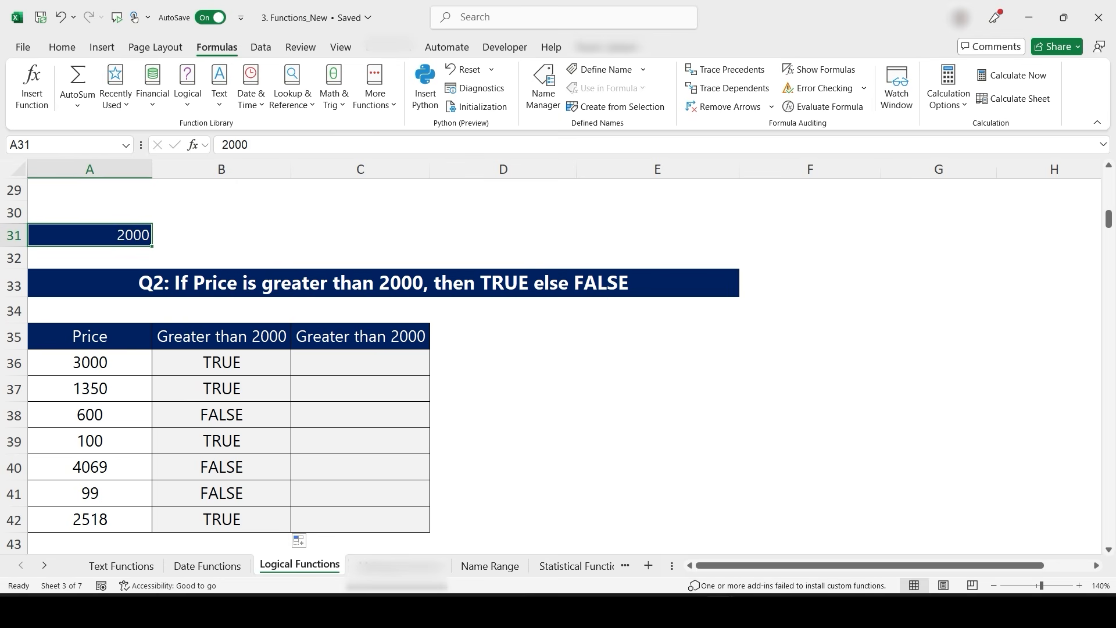
{"action": "type", "text": "2500"}
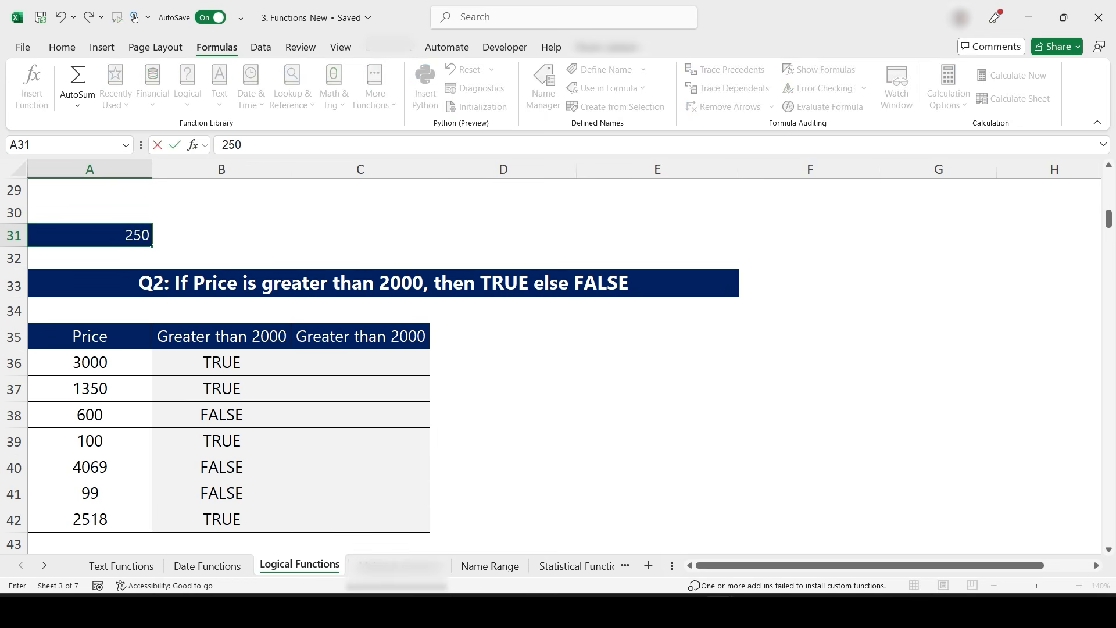
{"action": "key", "text": "Return"}
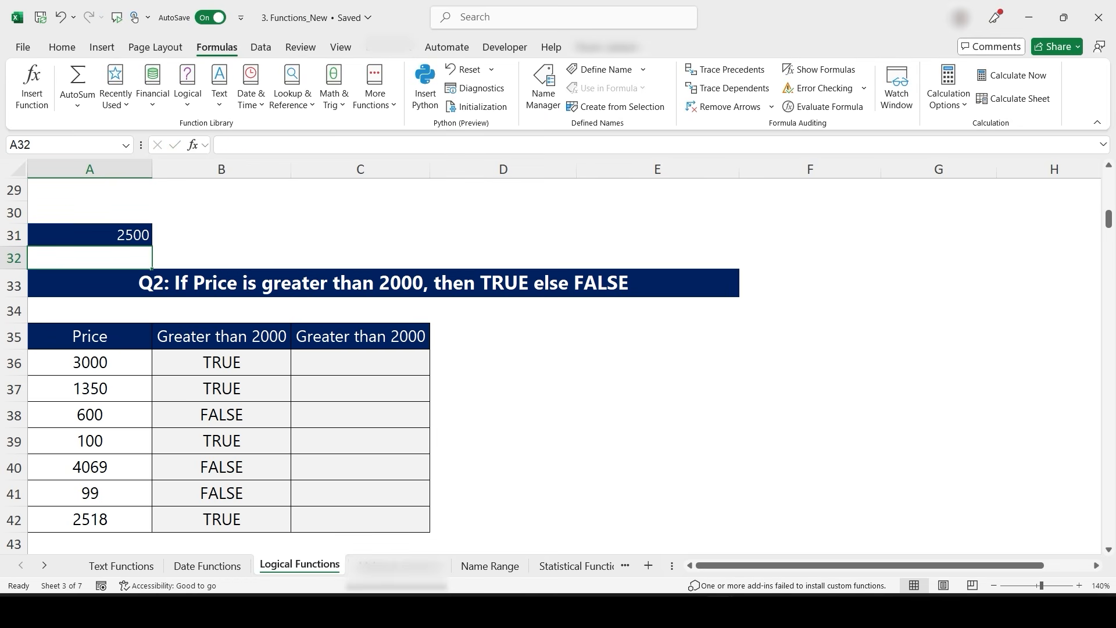
{"action": "key", "text": "Up"}
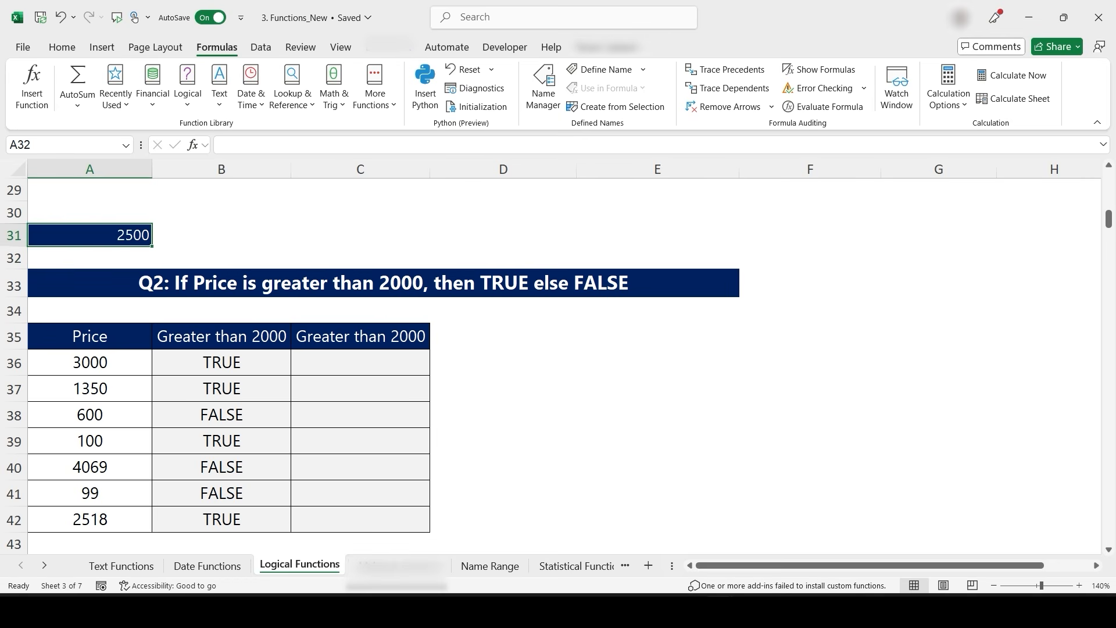
{"action": "type", "text": "3500"}
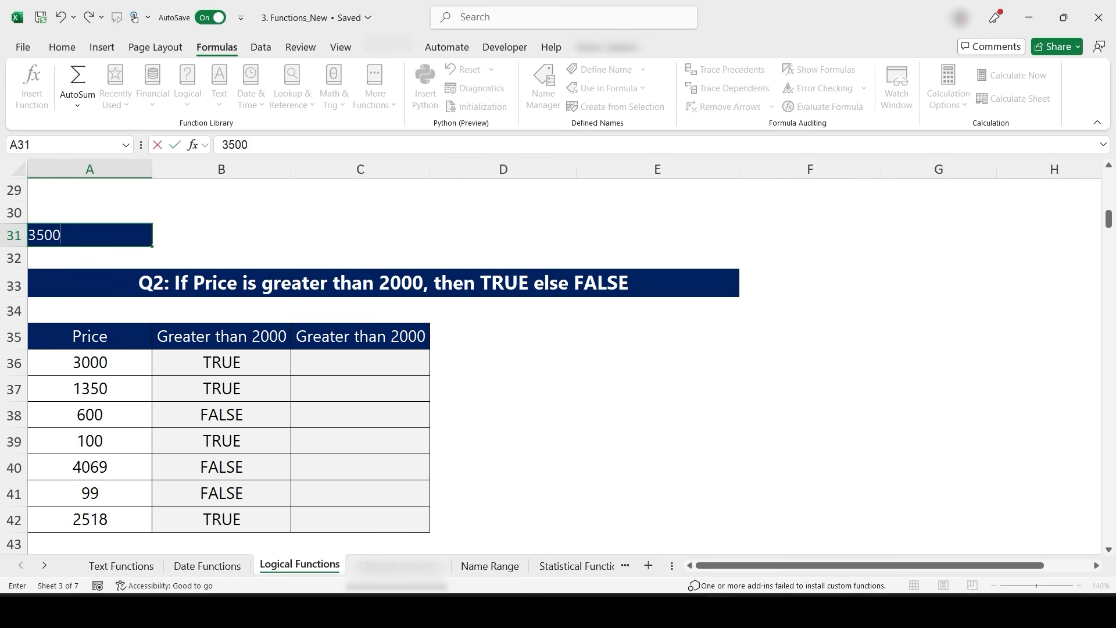
{"action": "key", "text": "Return"}
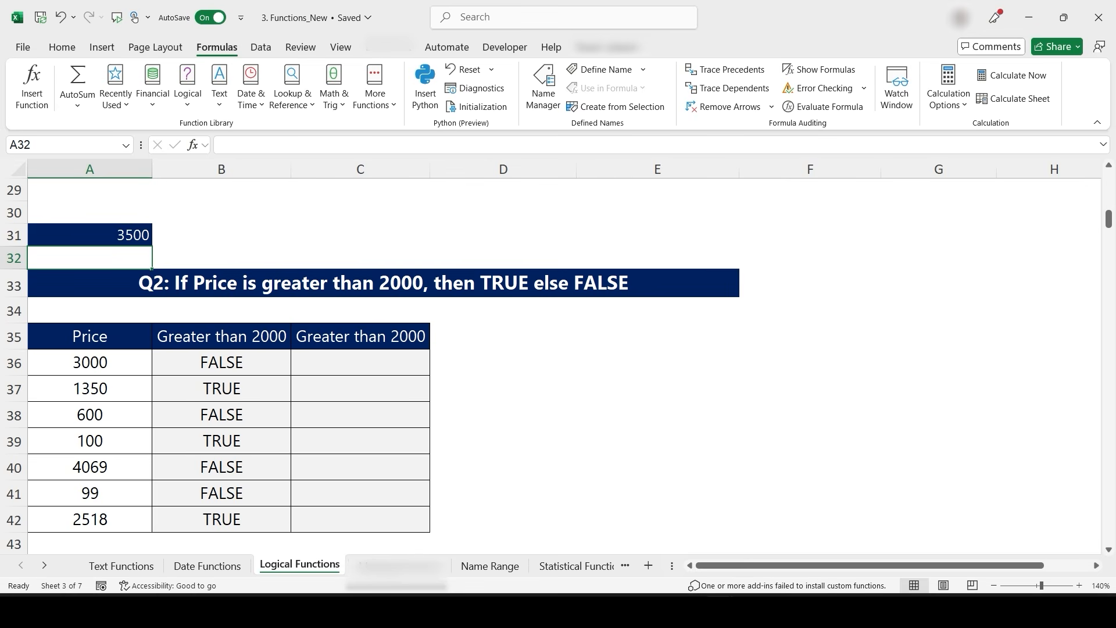
- Inspect the formulas in B37 and B36 to compare which threshold cell each one references
{"action": "double_click", "coordinate": [244, 388]}
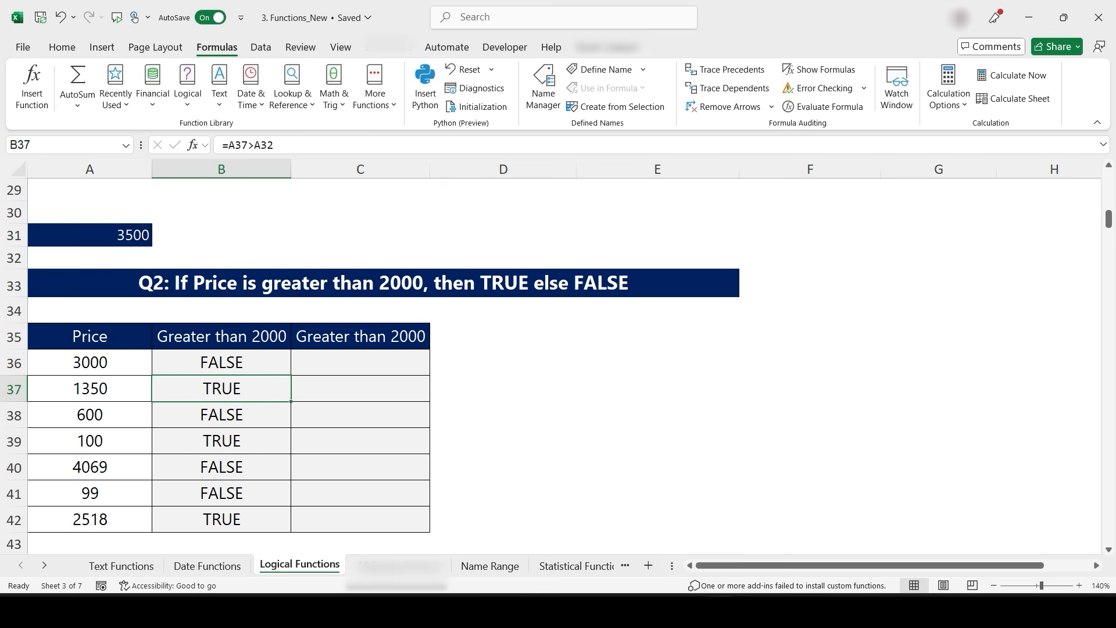
{"action": "key", "text": "ctrl+Return"}
{"action": "key", "text": "Up"}
{"action": "key", "text": "F2"}
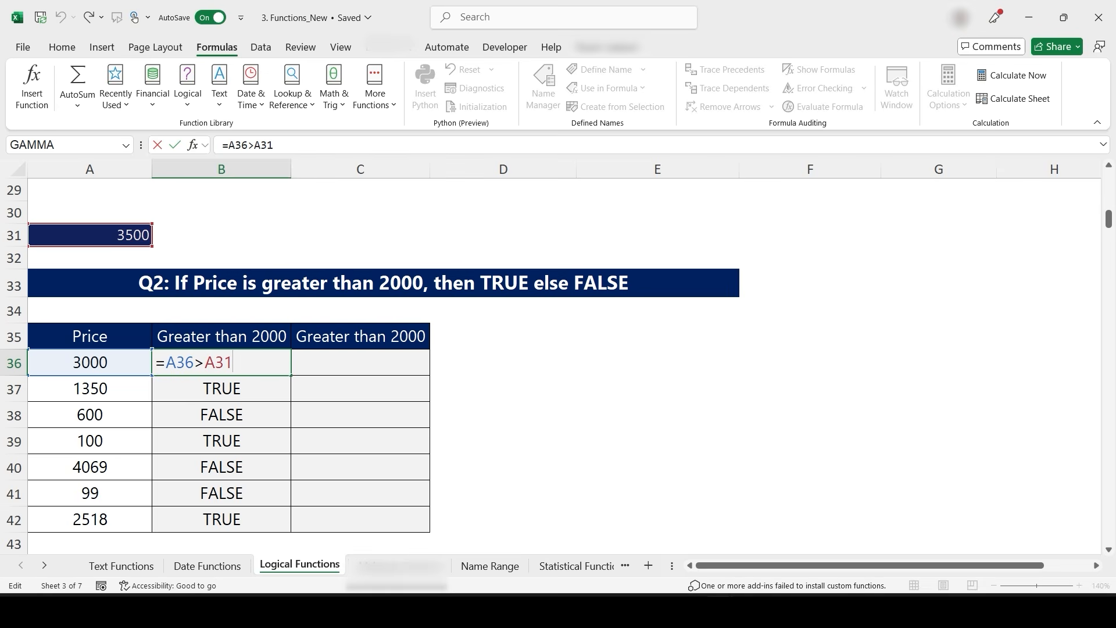
{"action": "key", "text": "ctrl+Return"}
{"action": "key", "text": "ctrl+2"}
{"action": "mouse_move", "coordinate": [41, 376]}
{"action": "left_mouse_down"}
{"action": "mouse_move", "coordinate": [99, 395]}
{"action": "mouse_move", "coordinate": [272, 398]}
{"action": "left_mouse_up"}
{"action": "left_click_drag", "start_coordinate": [268, 392], "coordinate": [539, 556]}
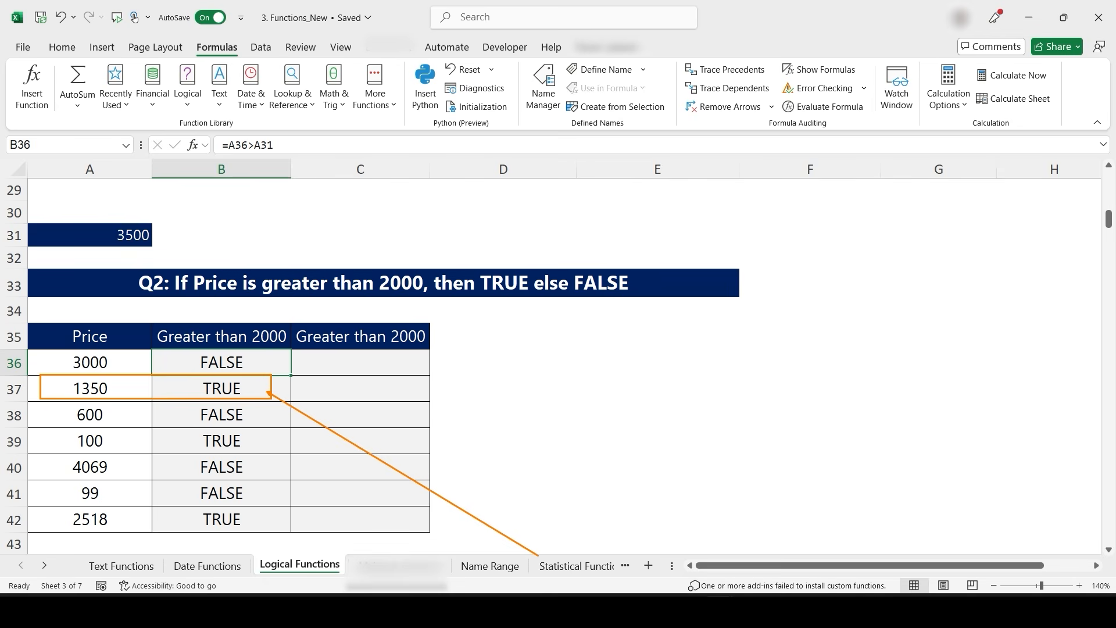
{"action": "key", "text": "Escape"}
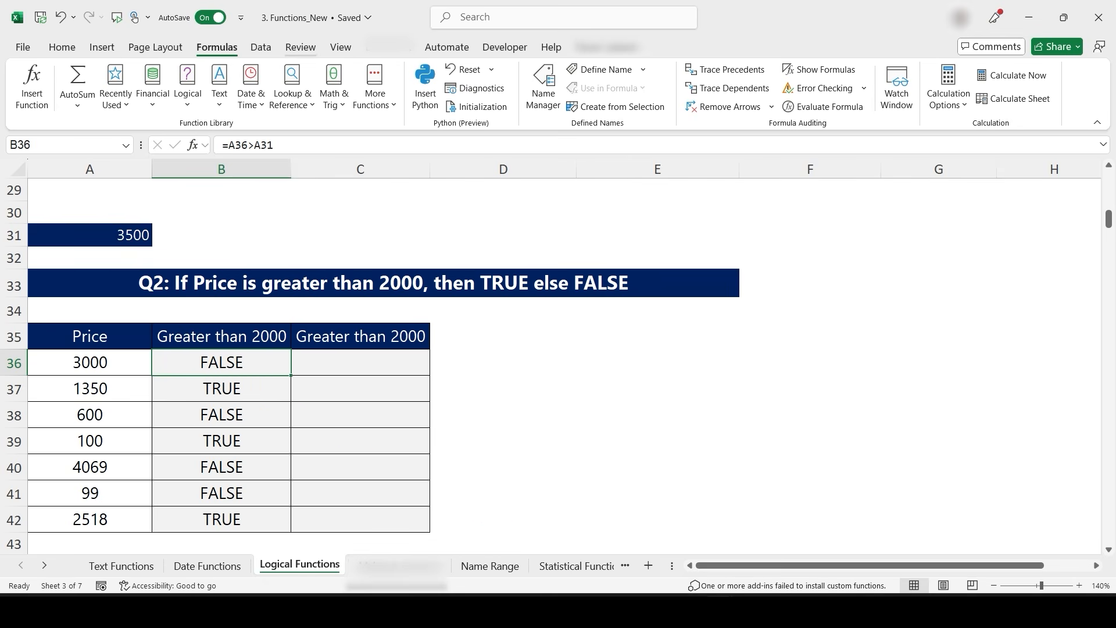
- Display the worksheet formulas and compare the threshold references in B36 and B37
{"action": "key", "text": "ctrl+grave"}
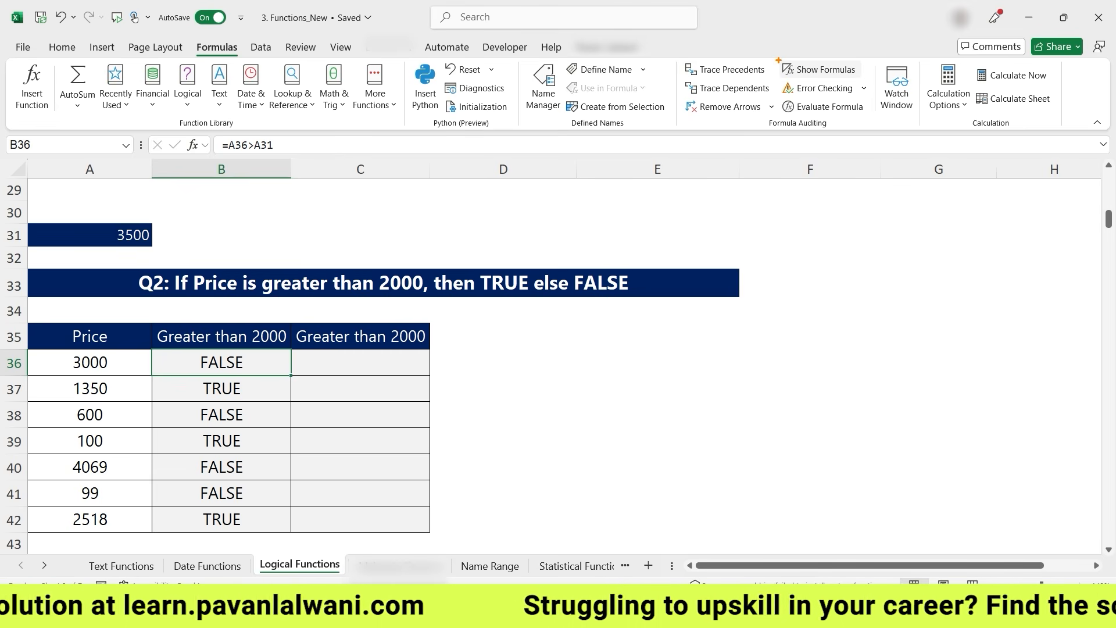
{"action": "mouse_move", "coordinate": [772, 56]}
{"action": "left_mouse_down"}
{"action": "mouse_move", "coordinate": [866, 78]}
{"action": "mouse_move", "coordinate": [246, 385]}
{"action": "left_mouse_up"}
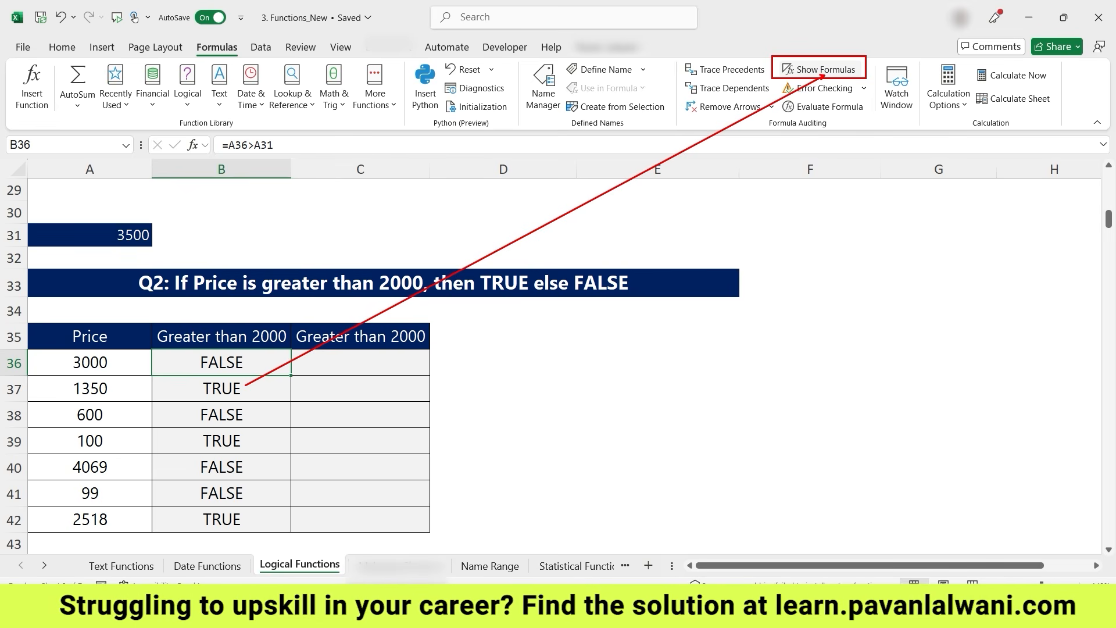
{"action": "left_click", "coordinate": [820, 69]}
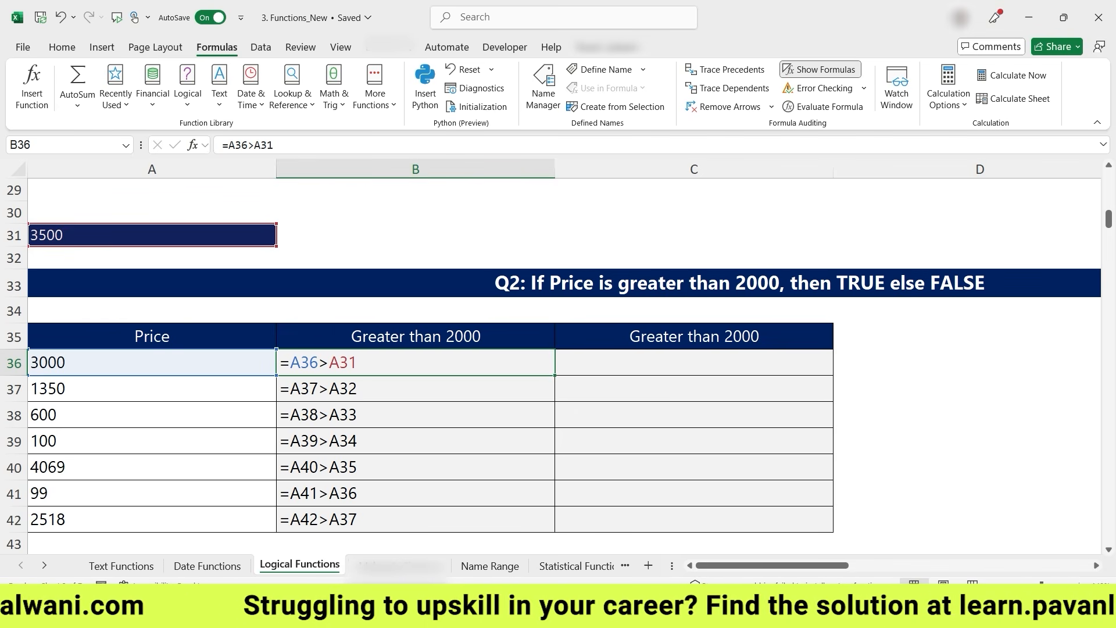
{"action": "left_click", "coordinate": [343, 388]}
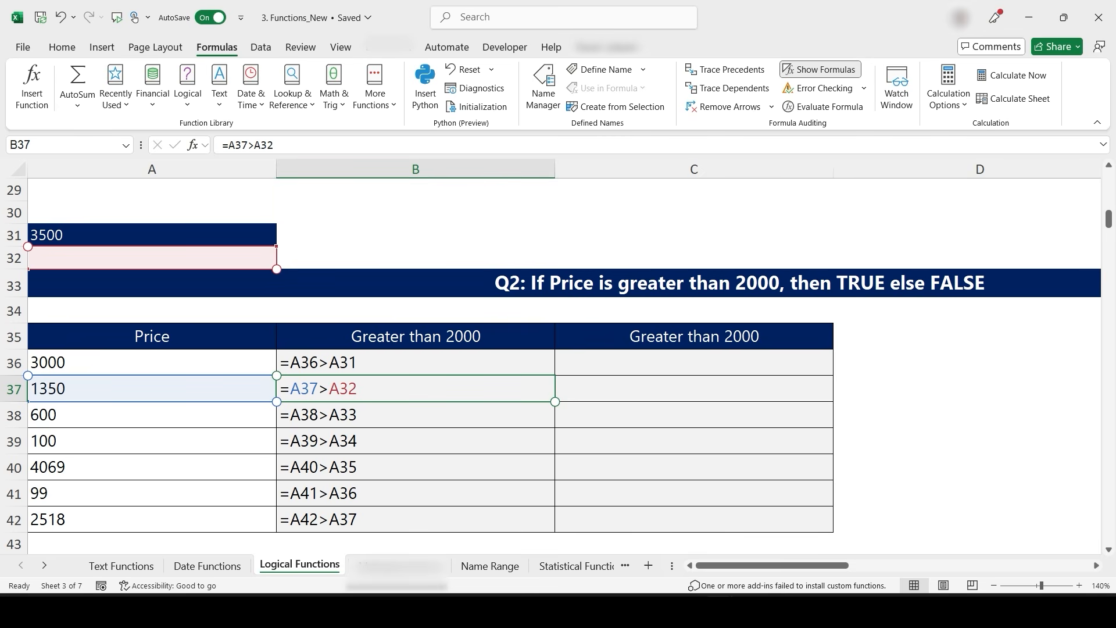
{"action": "left_click", "coordinate": [415, 363]}
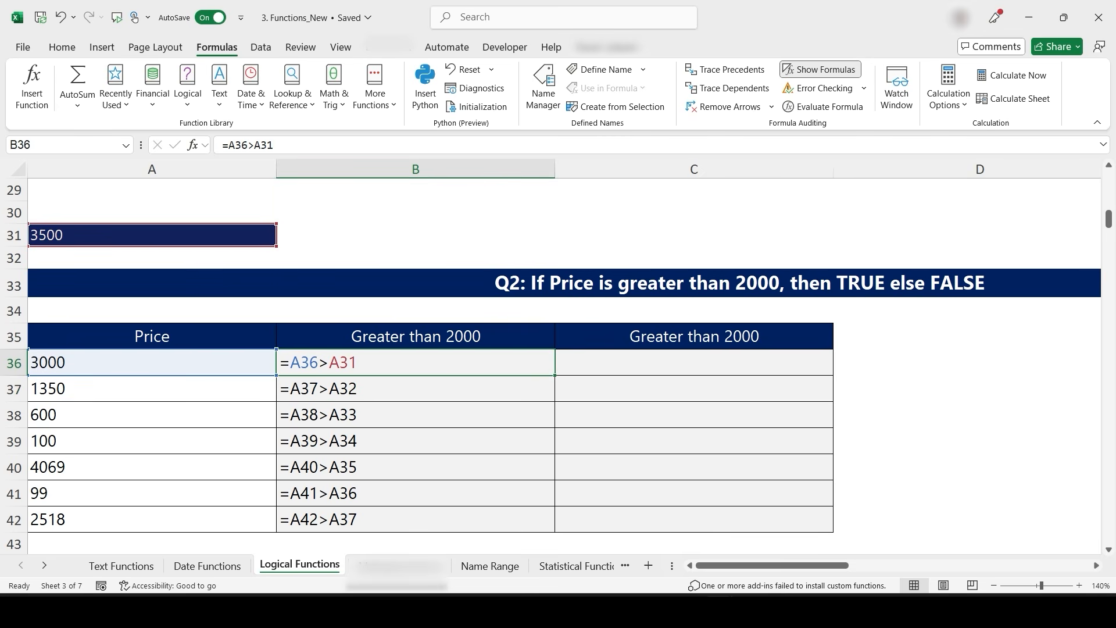
- Make the threshold reference absolute as $A$31 in B36, fill it down to B42, and switch back to showing values
{"action": "key", "text": "F2"}
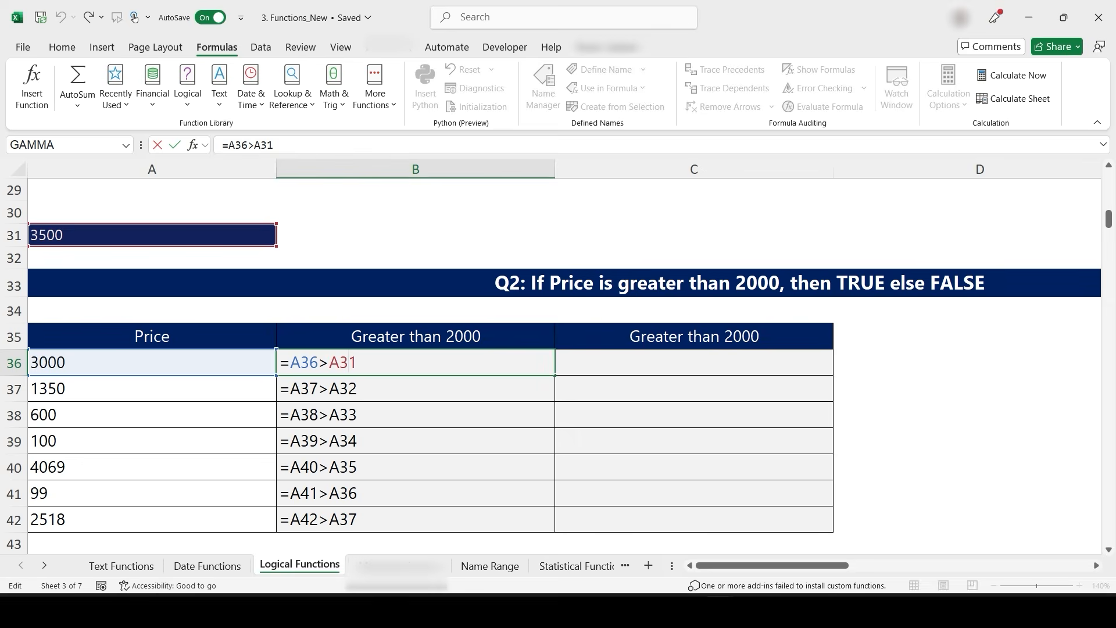
{"action": "key", "text": "F4"}
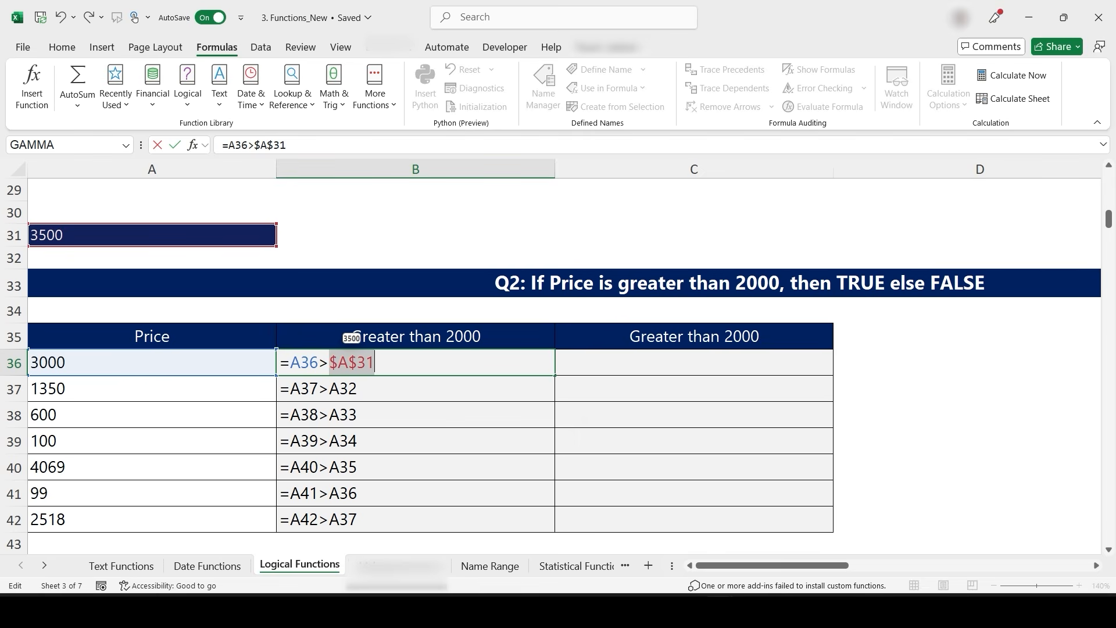
{"action": "key", "text": "Return"}
{"action": "key", "text": "Up"}
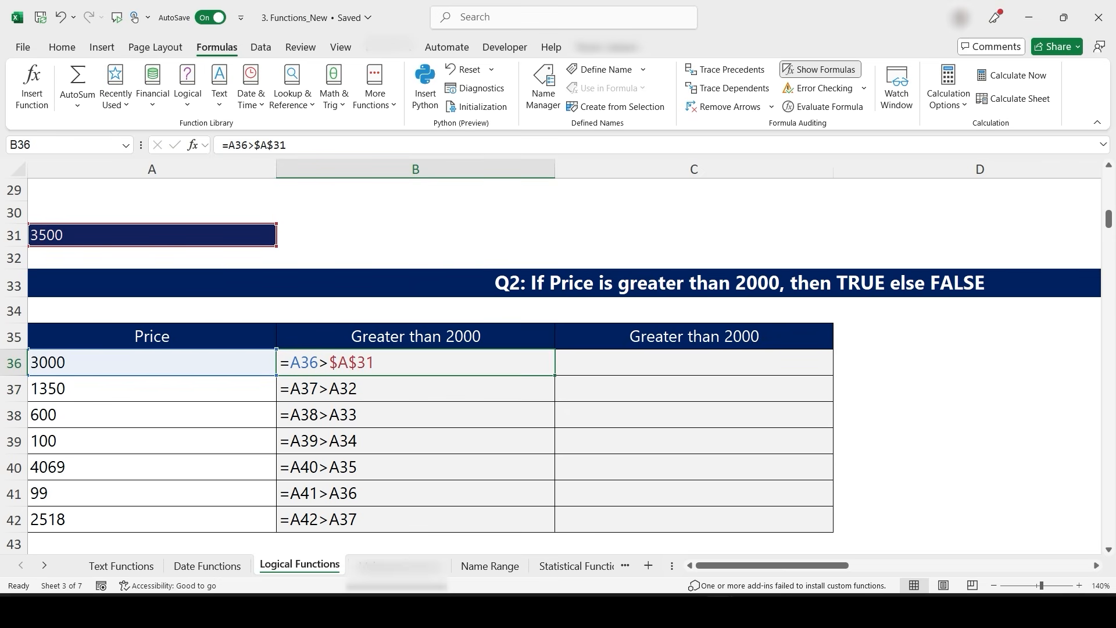
{"action": "double_click", "coordinate": [555, 376]}
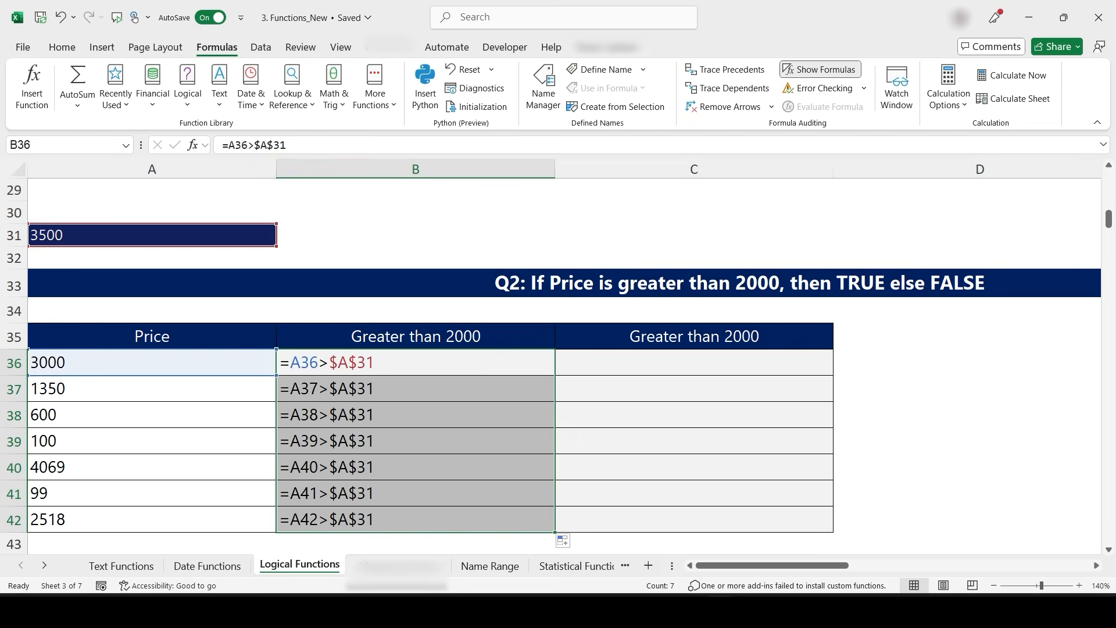
{"action": "left_click", "coordinate": [416, 362]}
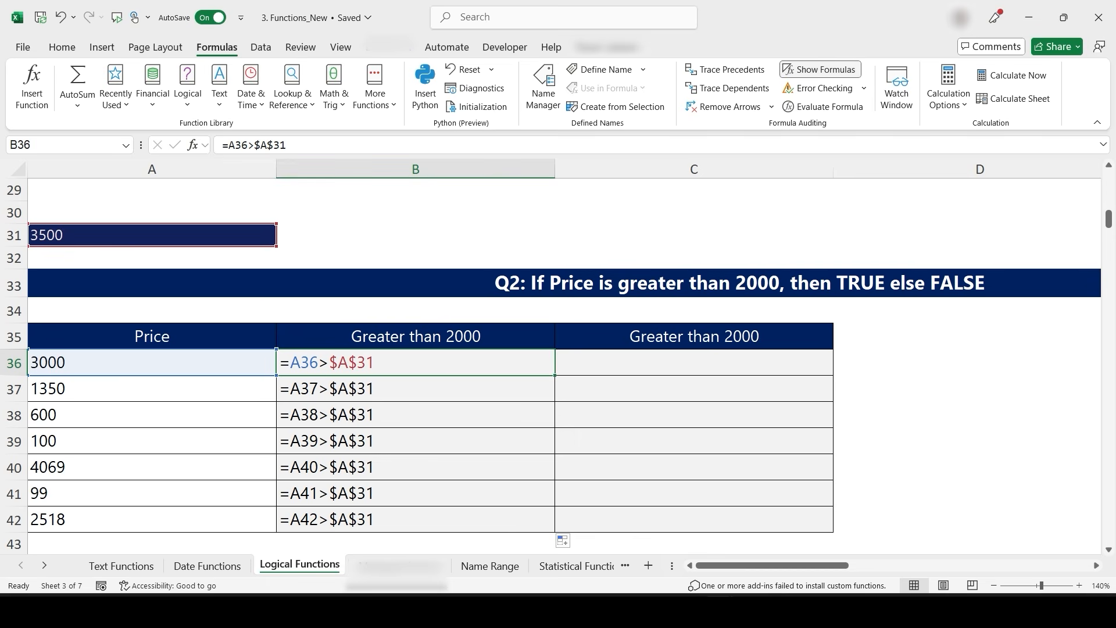
{"action": "left_click", "coordinate": [820, 69]}
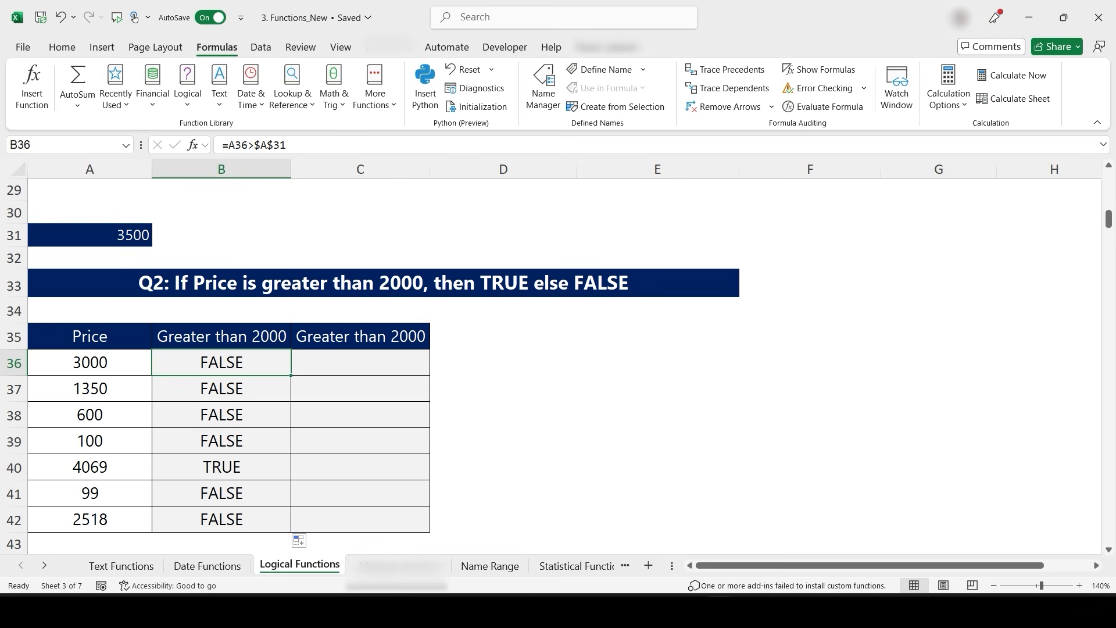
- In D63, enter an AND formula testing whether Score 1 is above 60 and Score 2 is above 90
{"action": "scroll", "coordinate": [558, 360], "scroll_direction": "down", "scroll_amount": 10}
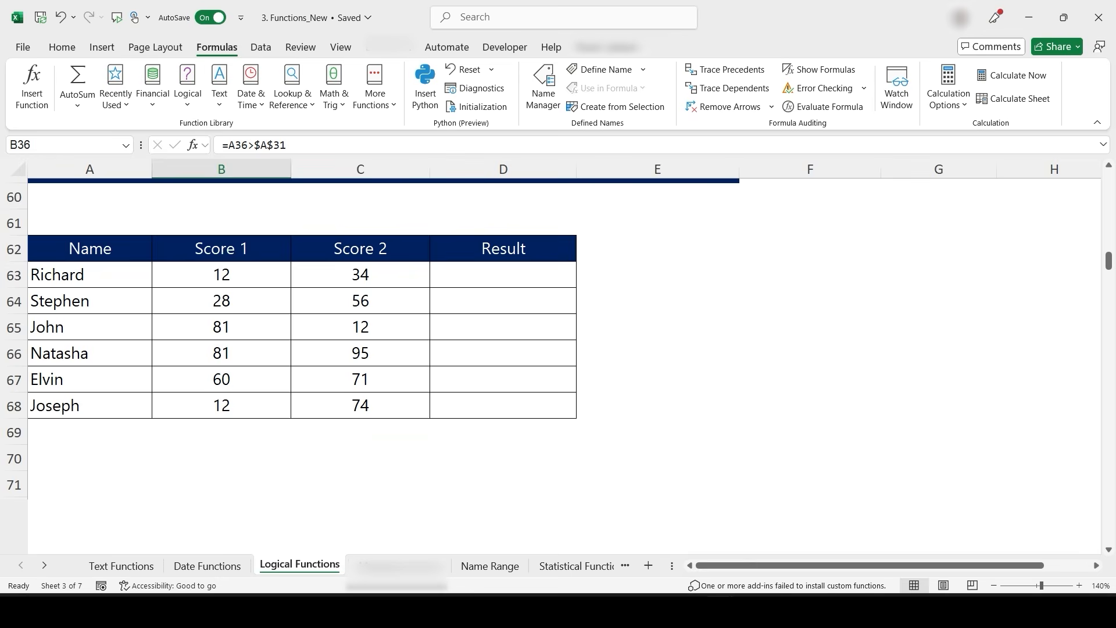
{"action": "scroll", "coordinate": [558, 361], "scroll_direction": "down", "scroll_amount": 2}
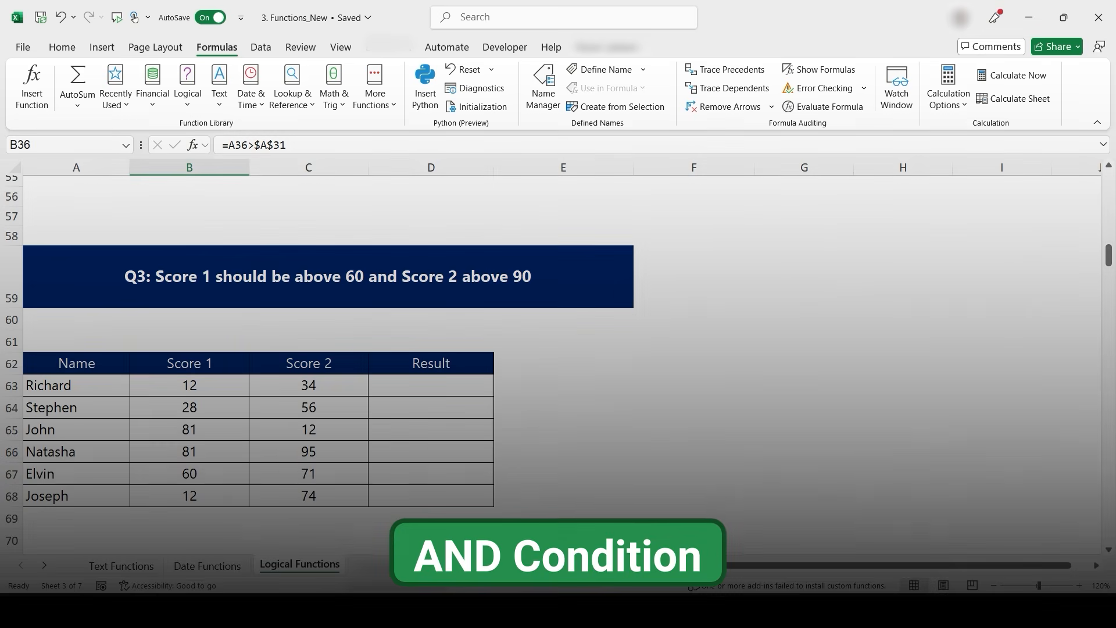
{"action": "left_click", "coordinate": [430, 386]}
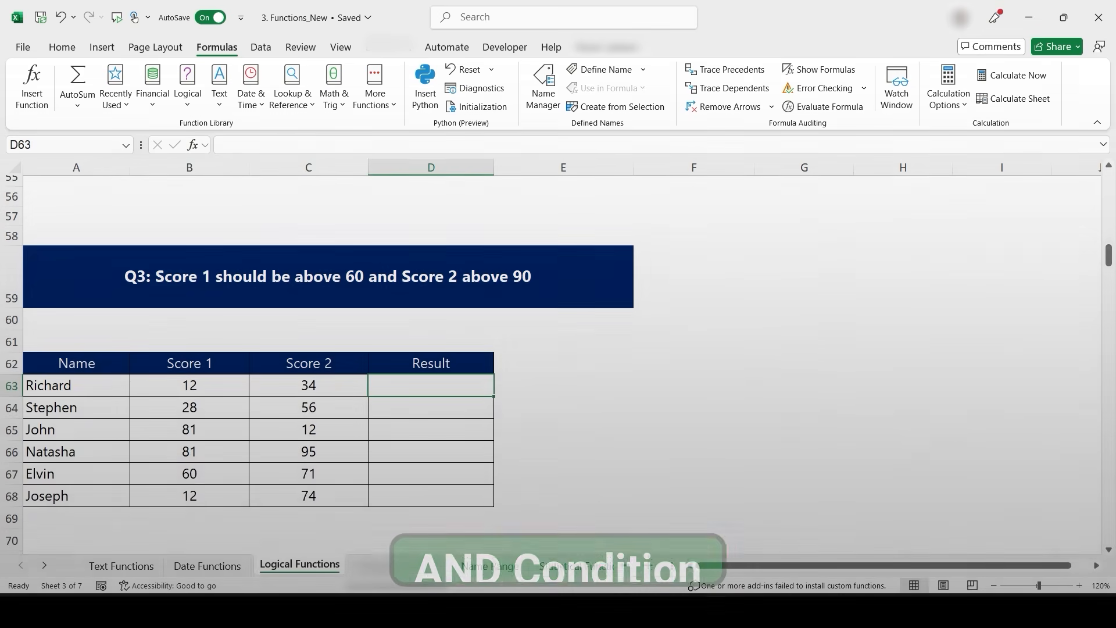
{"action": "scroll", "coordinate": [551, 356], "scroll_direction": "up", "scroll_amount": 1}
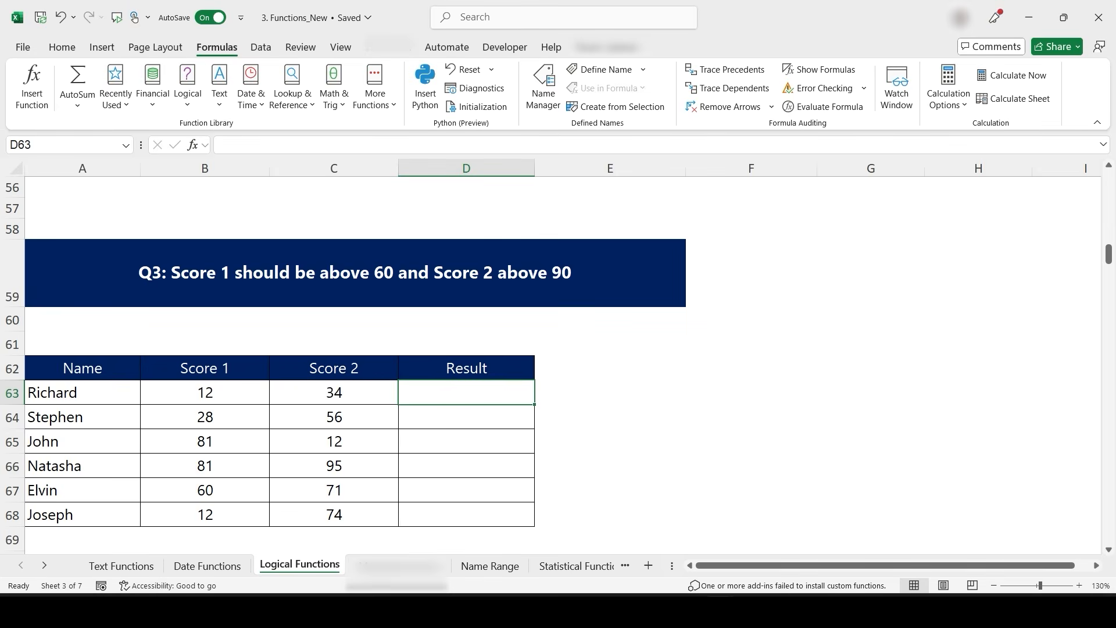
{"action": "type", "text": "=and"}
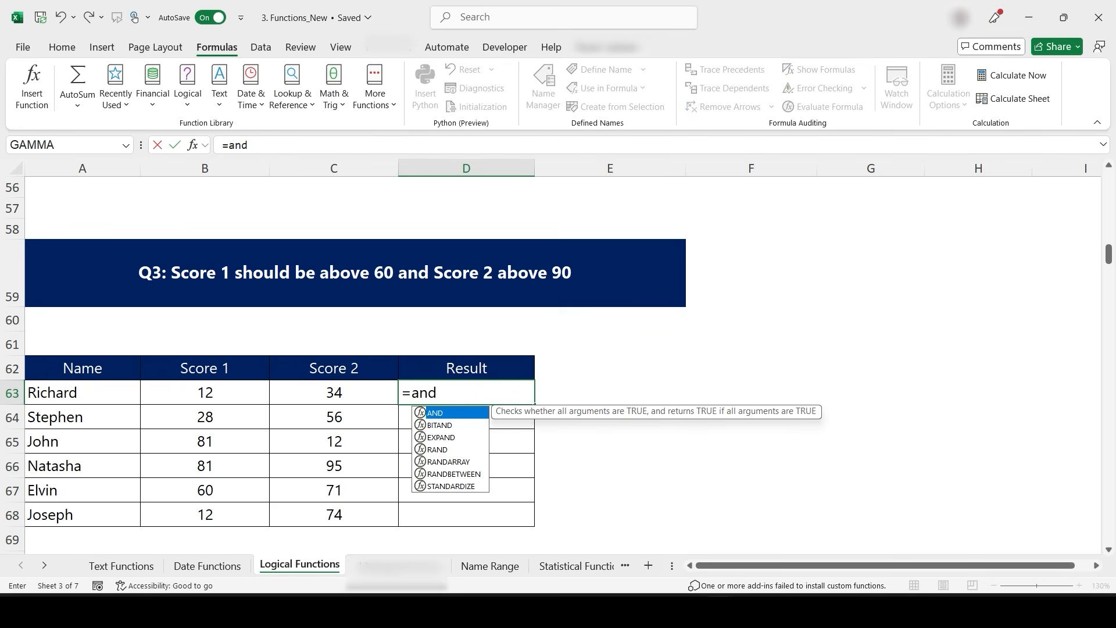
{"action": "key", "text": "Tab"}
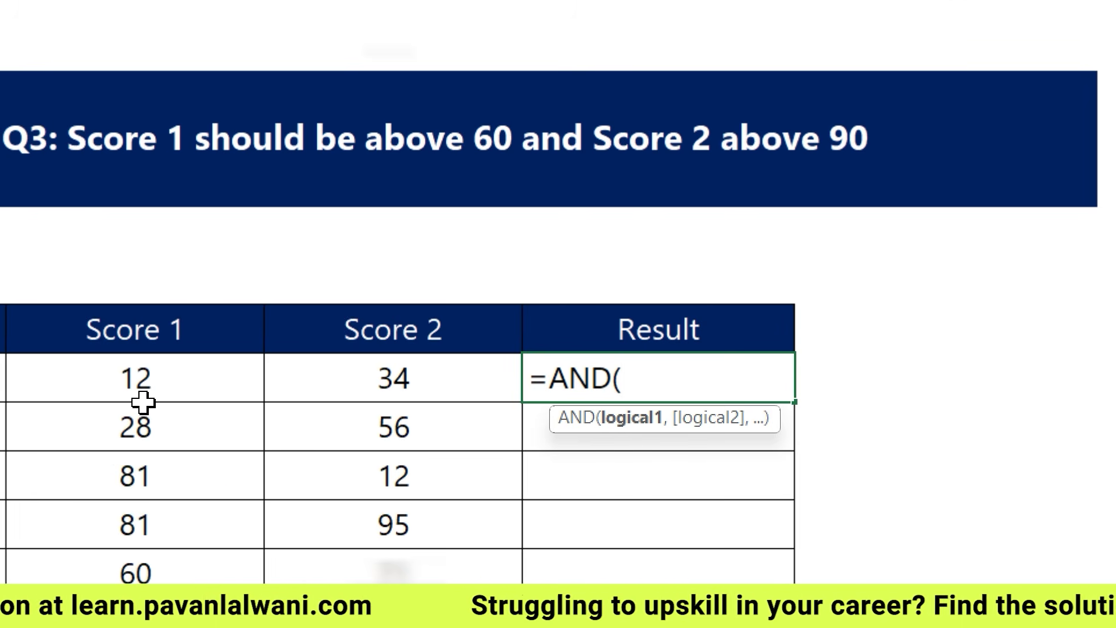
{"action": "left_click", "coordinate": [146, 384]}
{"action": "type", "text": ">60,"}
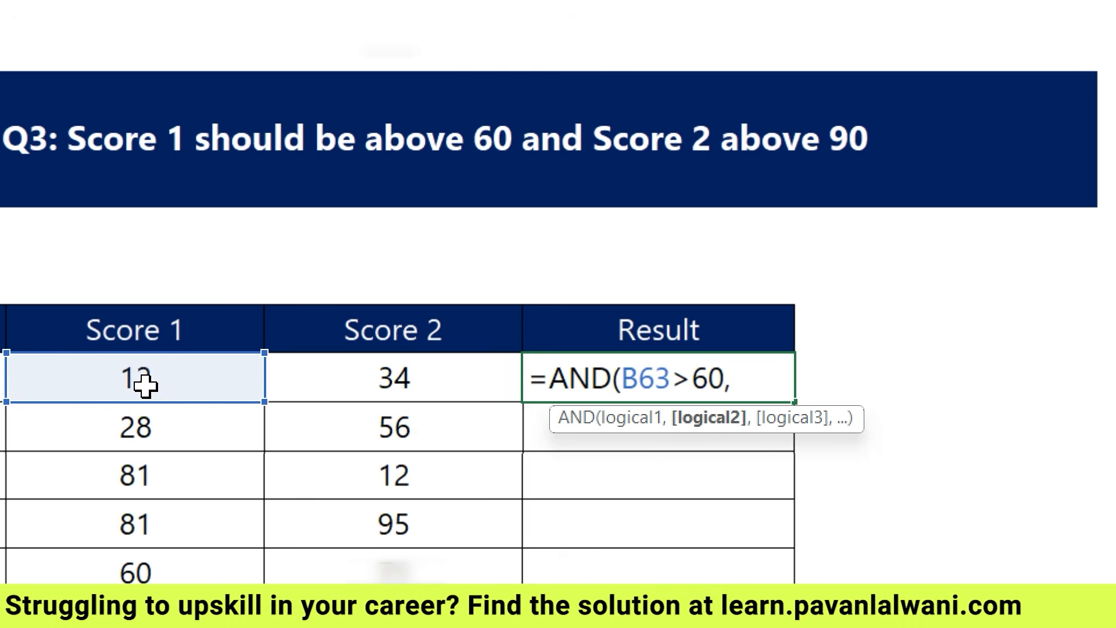
{"action": "left_click", "coordinate": [398, 391]}
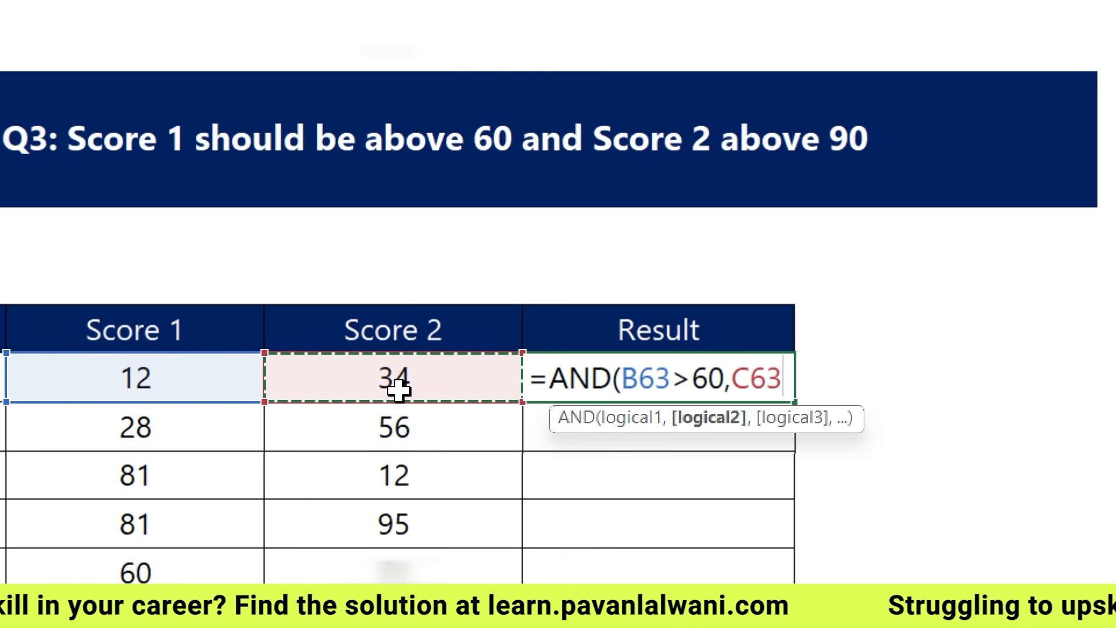
{"action": "type", "text": ">90)"}
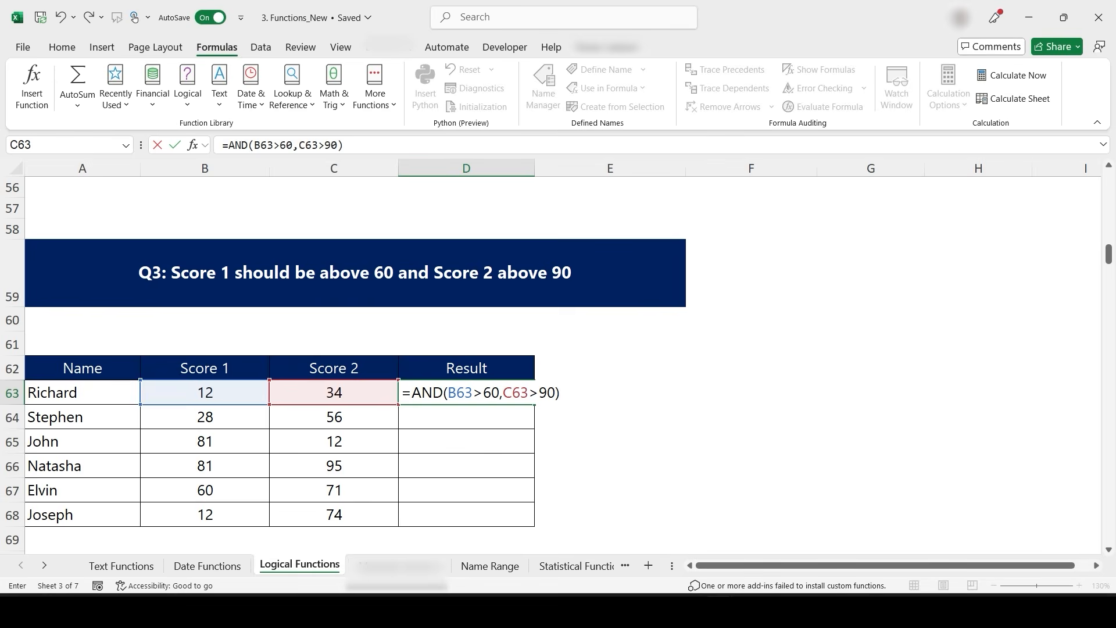
{"action": "key", "text": "Return"}
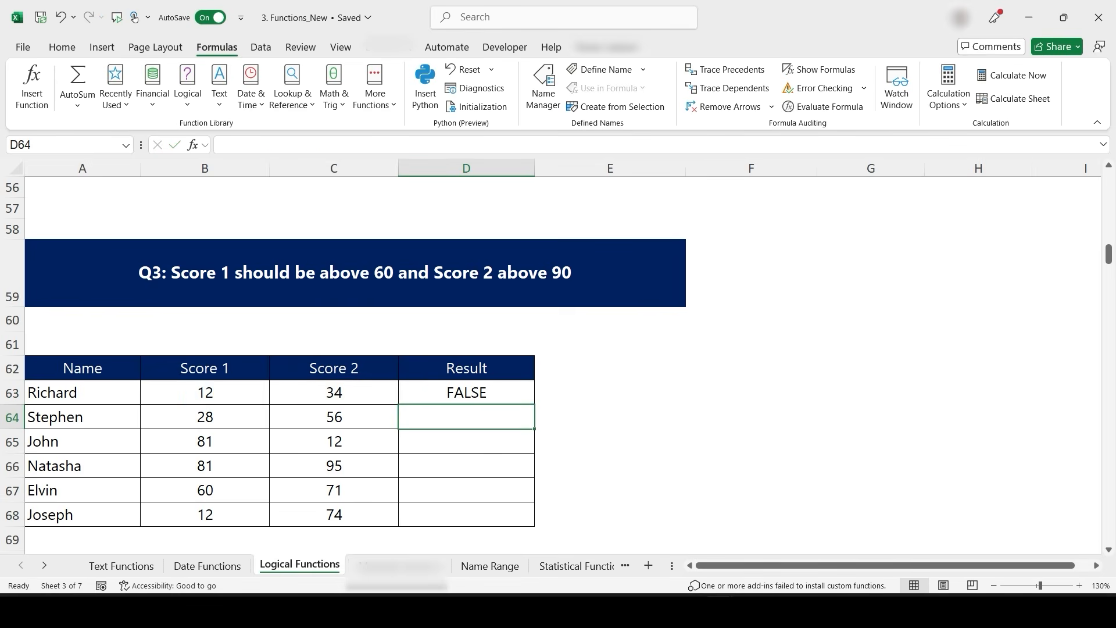
- Fill the AND formula down through D68 and select Natasha's scores and result in row 66
{"action": "key", "text": "Up"}
{"action": "double_click", "coordinate": [534, 404]}
{"action": "left_click", "coordinate": [466, 393]}
{"action": "left_click", "coordinate": [205, 466]}
{"action": "key", "text": "shift+Right"}
{"action": "key", "text": "shift+Right"}
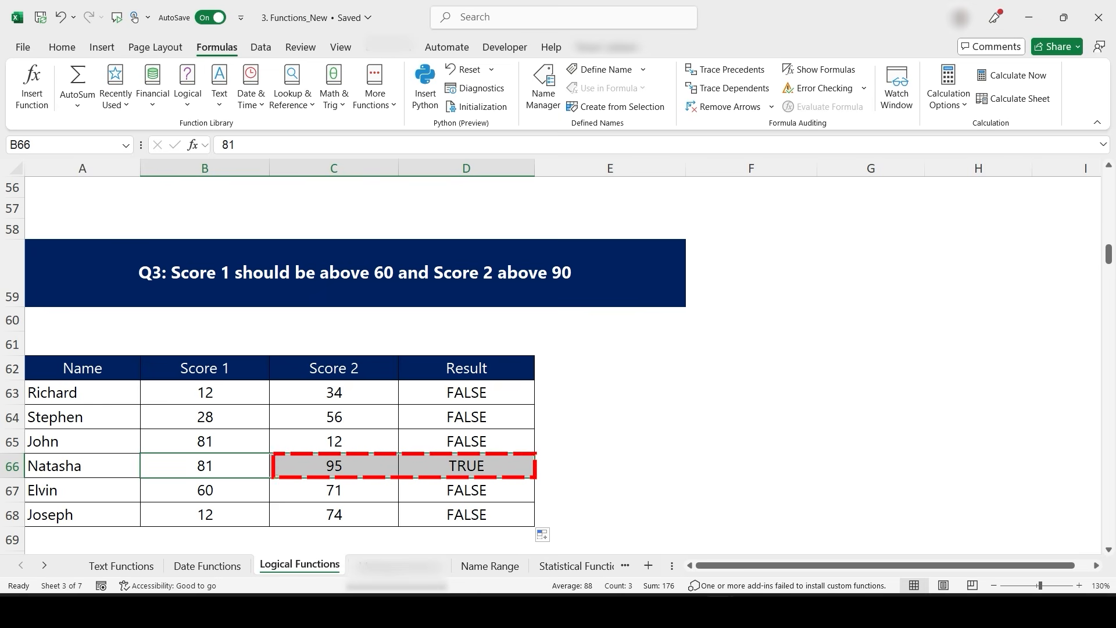
- Change Richard's Score 1 to 65 and Score 2 to 98
{"action": "left_click", "coordinate": [205, 392]}
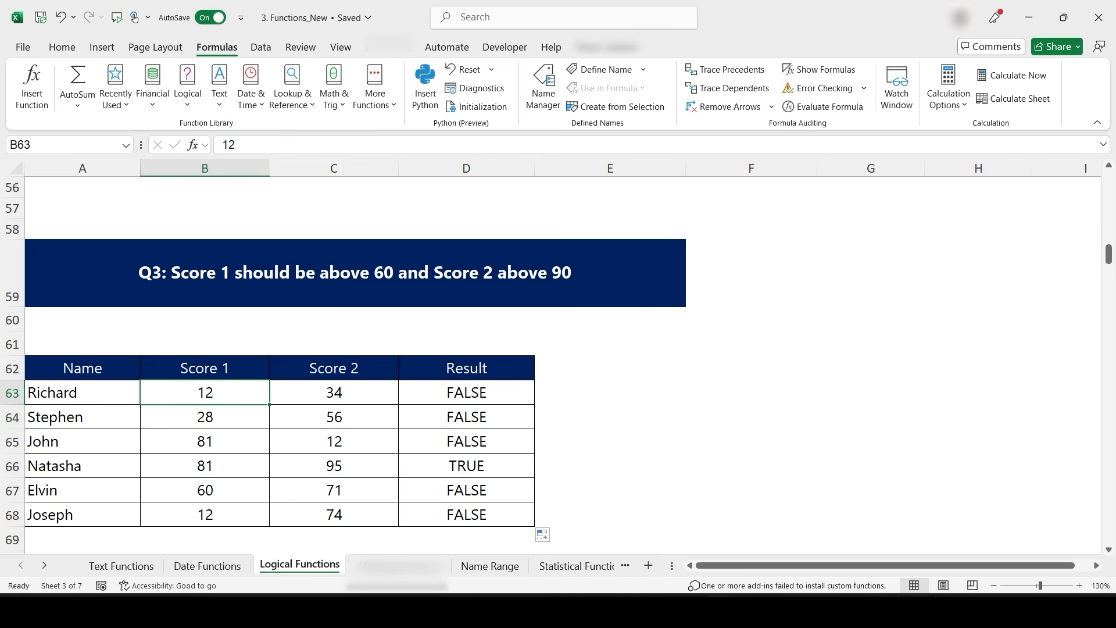
{"action": "type", "text": "65"}
{"action": "key", "text": "Tab"}
{"action": "type", "text": "98"}
{"action": "key", "text": "Return"}
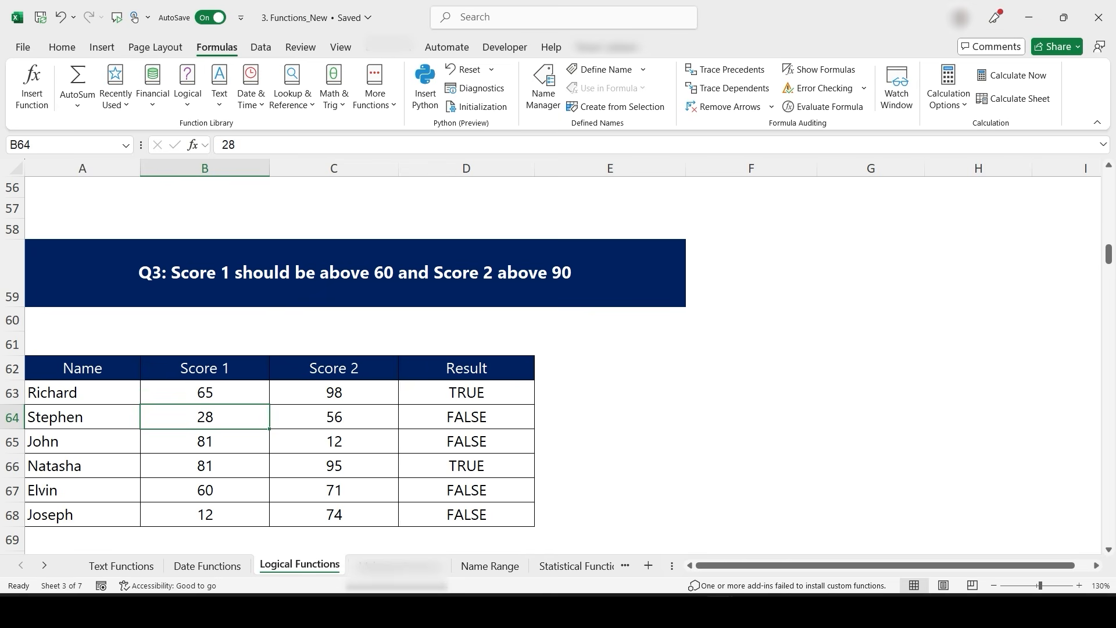
{"action": "scroll", "coordinate": [355, 365], "scroll_direction": "down", "scroll_amount": 8}
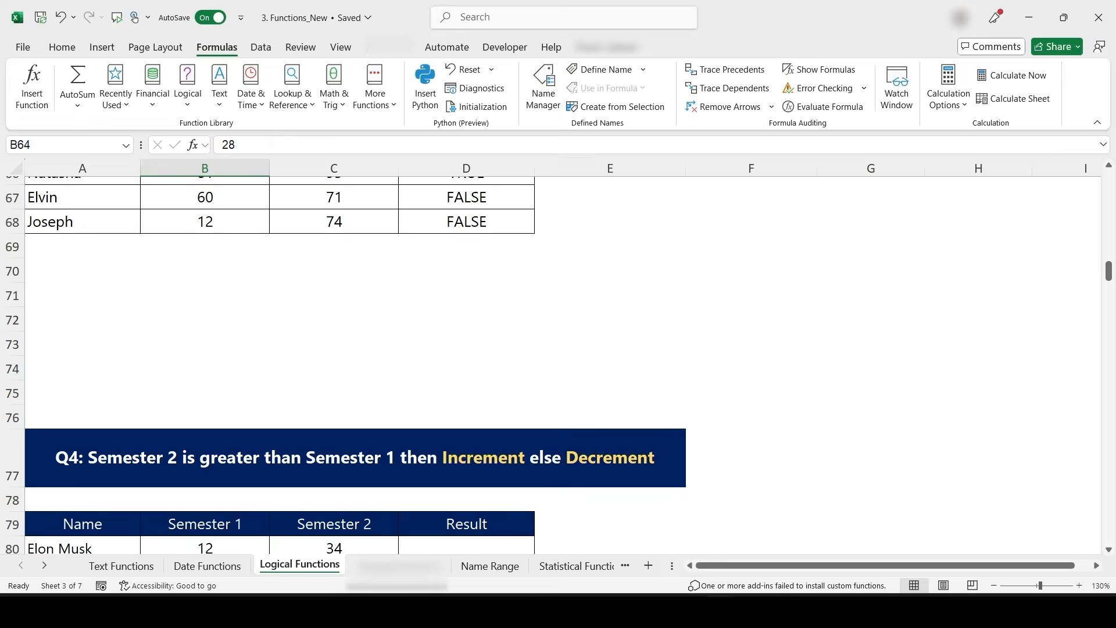
{"action": "scroll", "coordinate": [356, 365], "scroll_direction": "up", "scroll_amount": 2}
{"action": "left_click", "coordinate": [356, 311]}
{"action": "key", "text": "ctrl+c"}
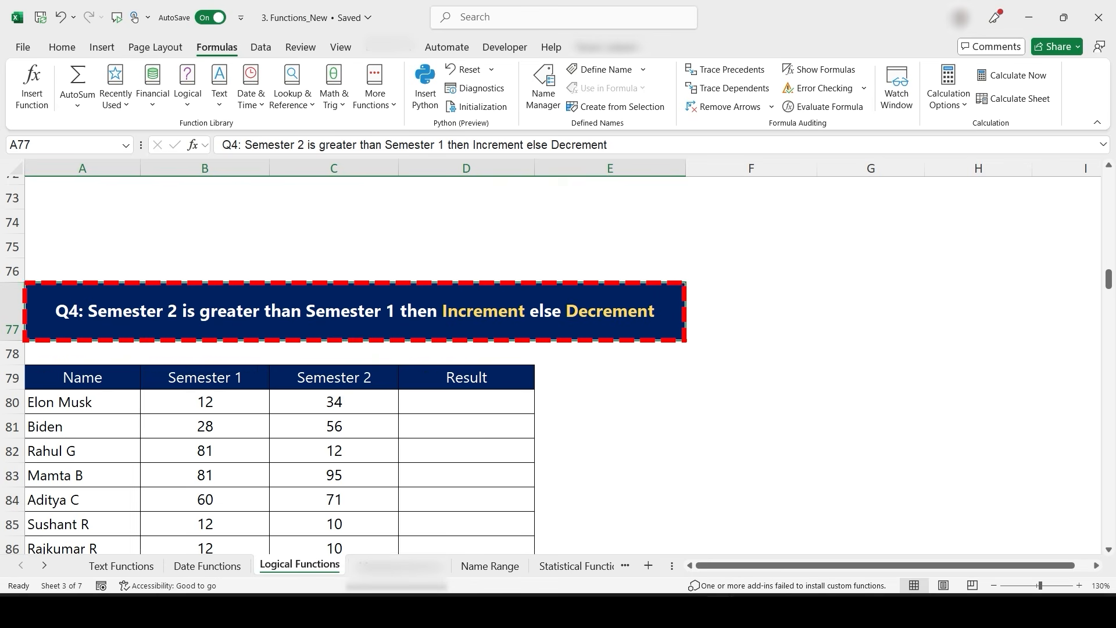
{"action": "key", "text": "Escape"}
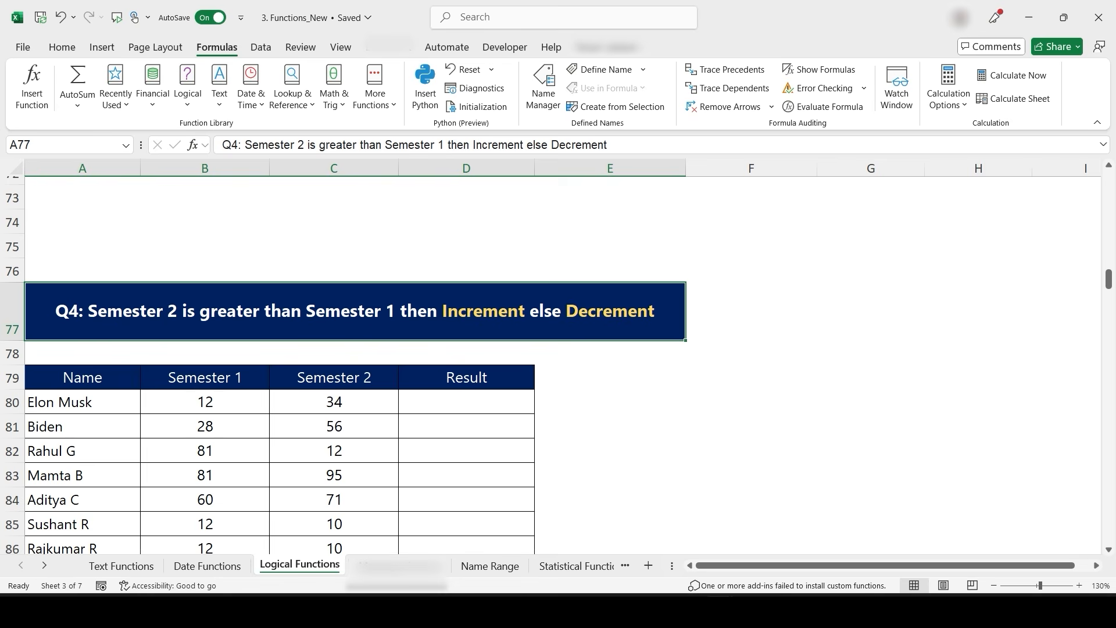
- In D80, enter a formula testing whether Semester 2 is greater than Semester 1, and fill it down to D86
{"action": "scroll", "coordinate": [324, 341], "scroll_direction": "down", "scroll_amount": 2}
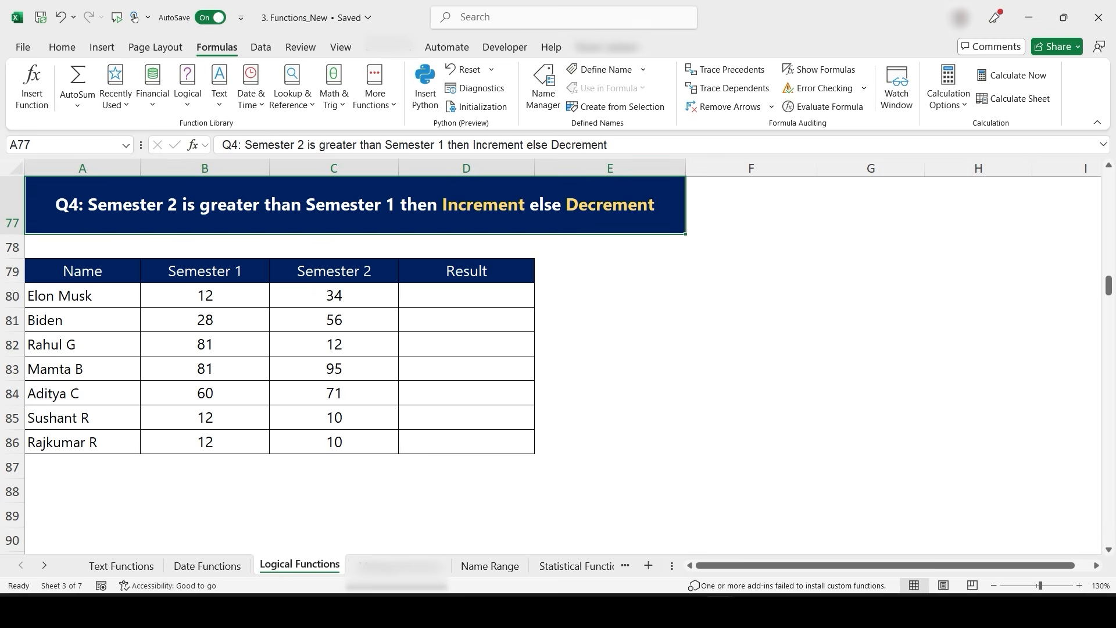
{"action": "left_click", "coordinate": [466, 295]}
{"action": "type", "text": "="}
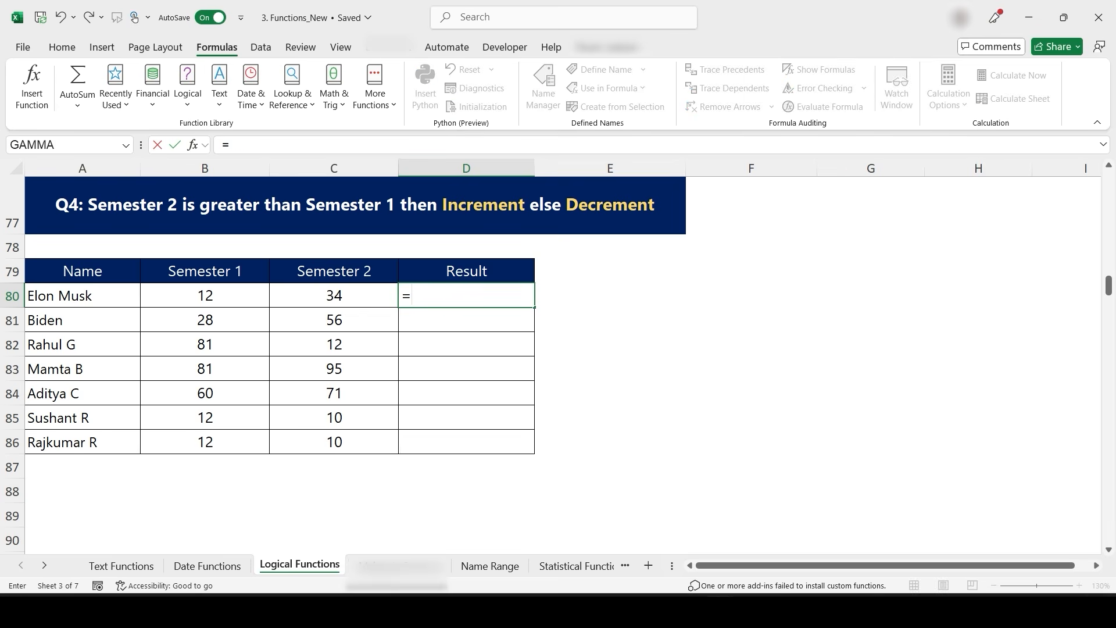
{"action": "key", "text": "Left"}
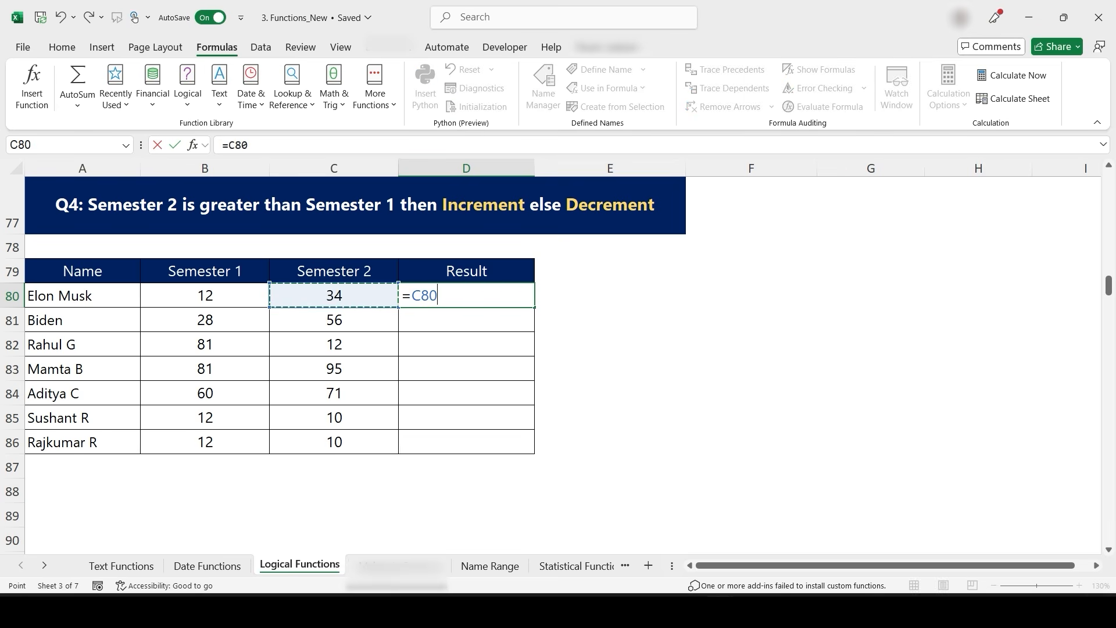
{"action": "type", "text": ">"}
{"action": "key", "text": "Left"}
{"action": "key", "text": "Left"}
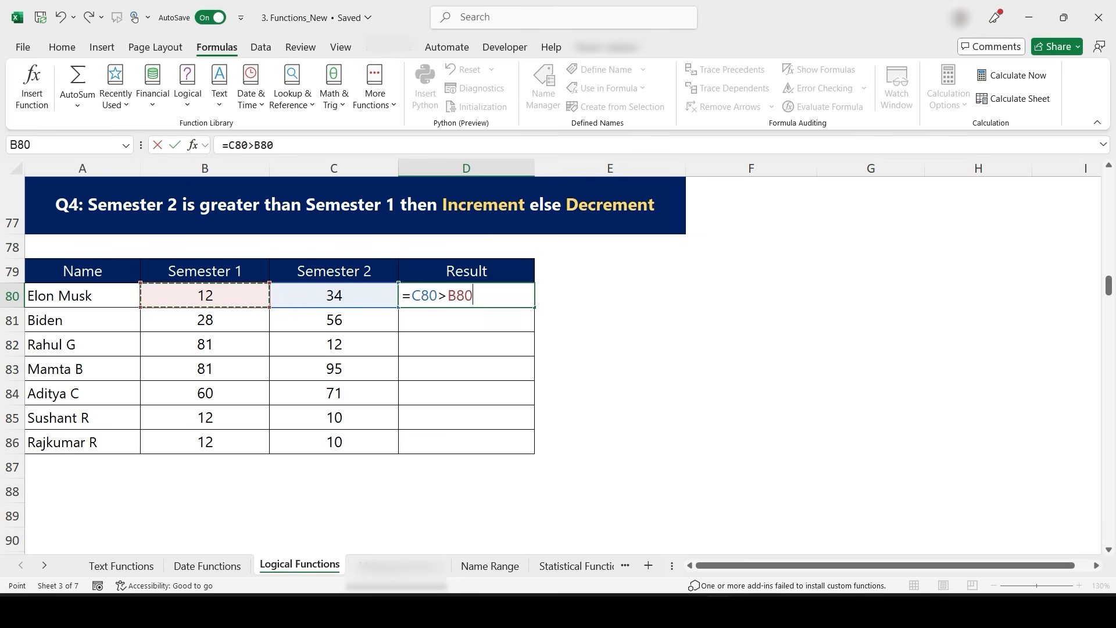
{"action": "key", "text": "ctrl+Return"}
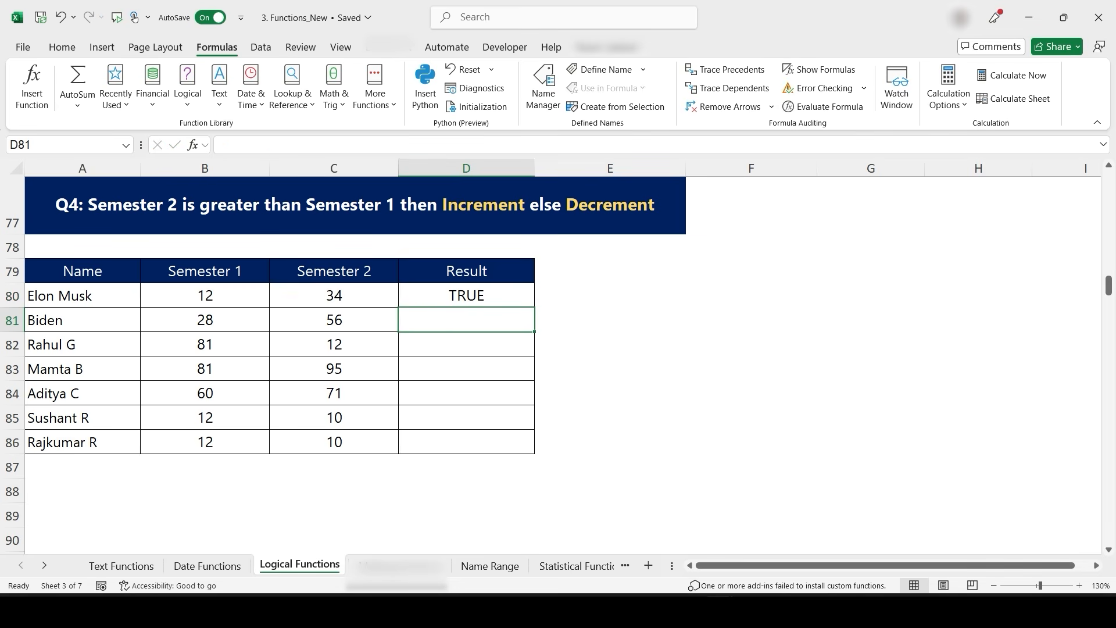
{"action": "double_click", "coordinate": [534, 306]}
{"action": "left_click", "coordinate": [467, 296]}
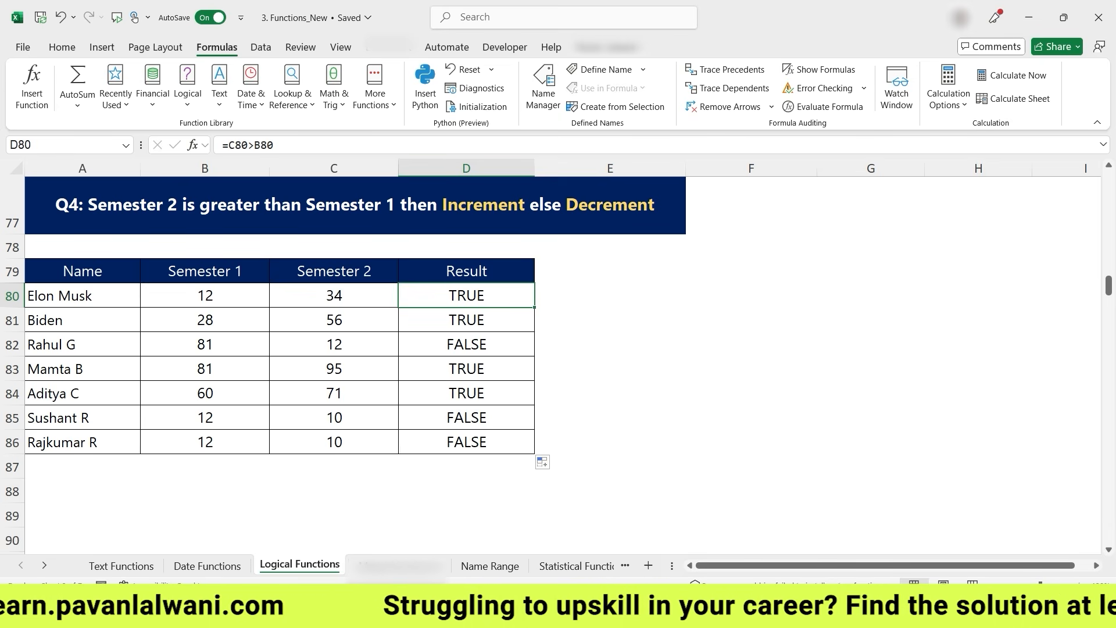
- Wrap the D80 comparison in IF returning 1 if true and 0 otherwise, and fill it down to D86
{"action": "key", "text": "F2"}
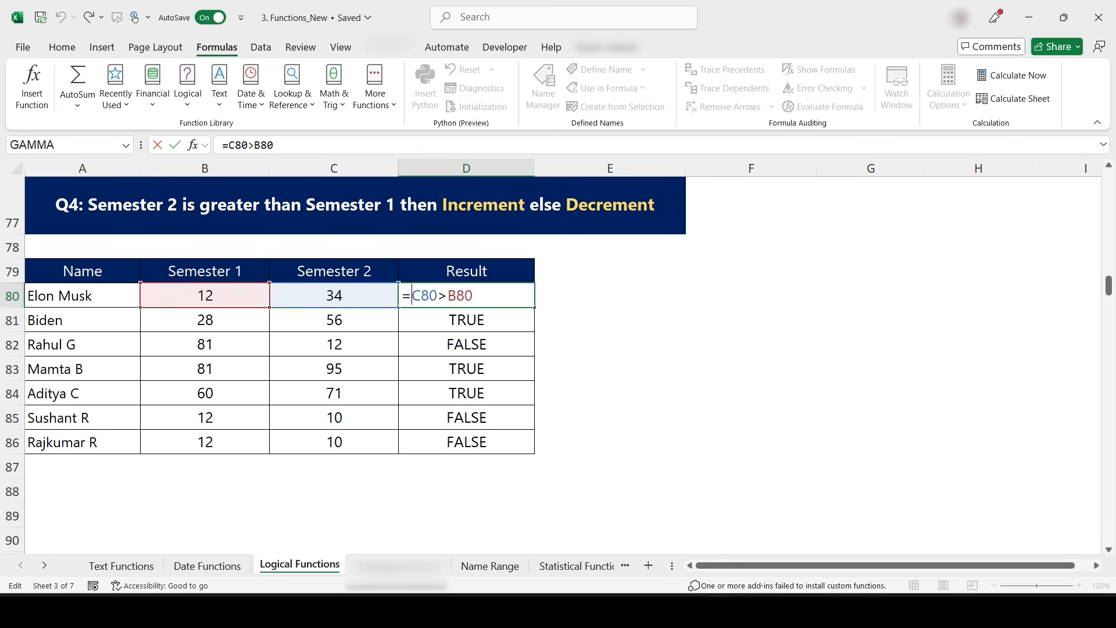
{"action": "type", "text": "IF("}
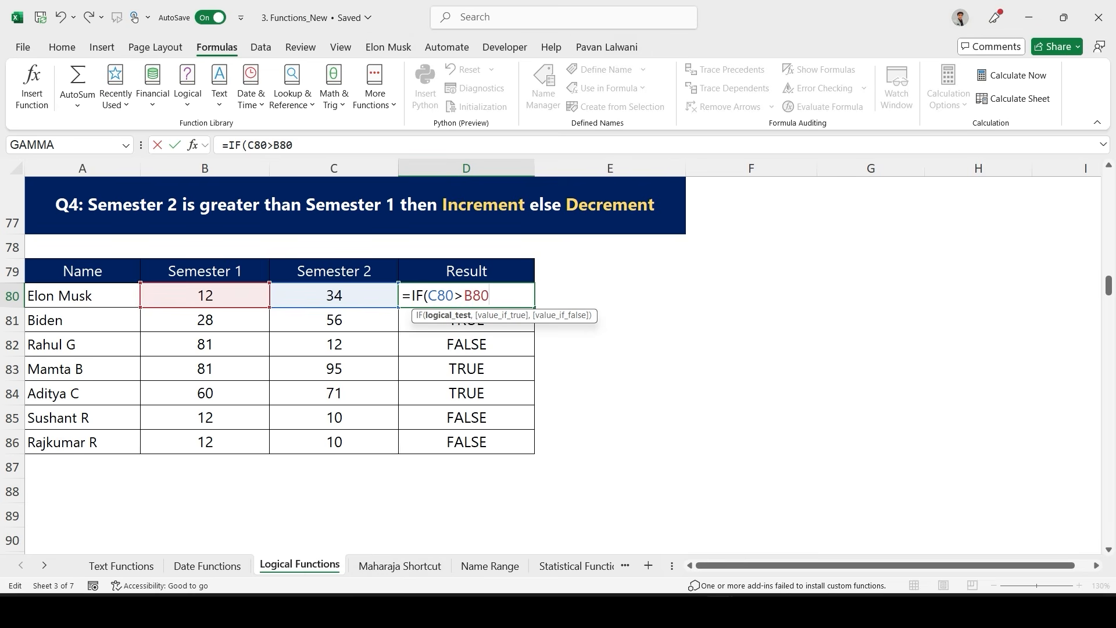
{"action": "key", "text": "End"}
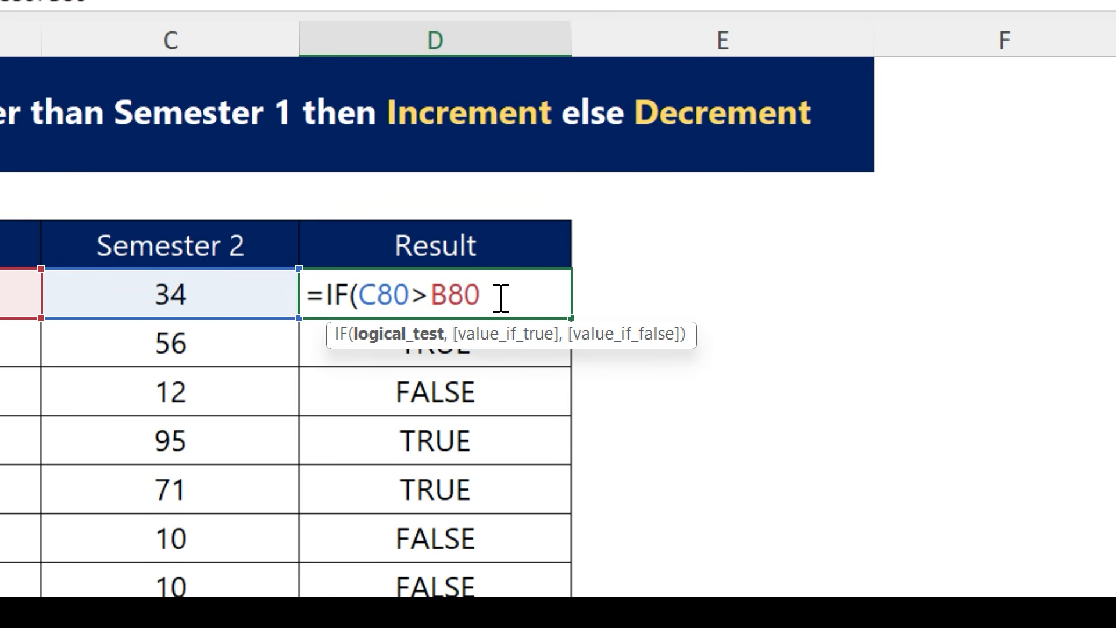
{"action": "type", "text": ","}
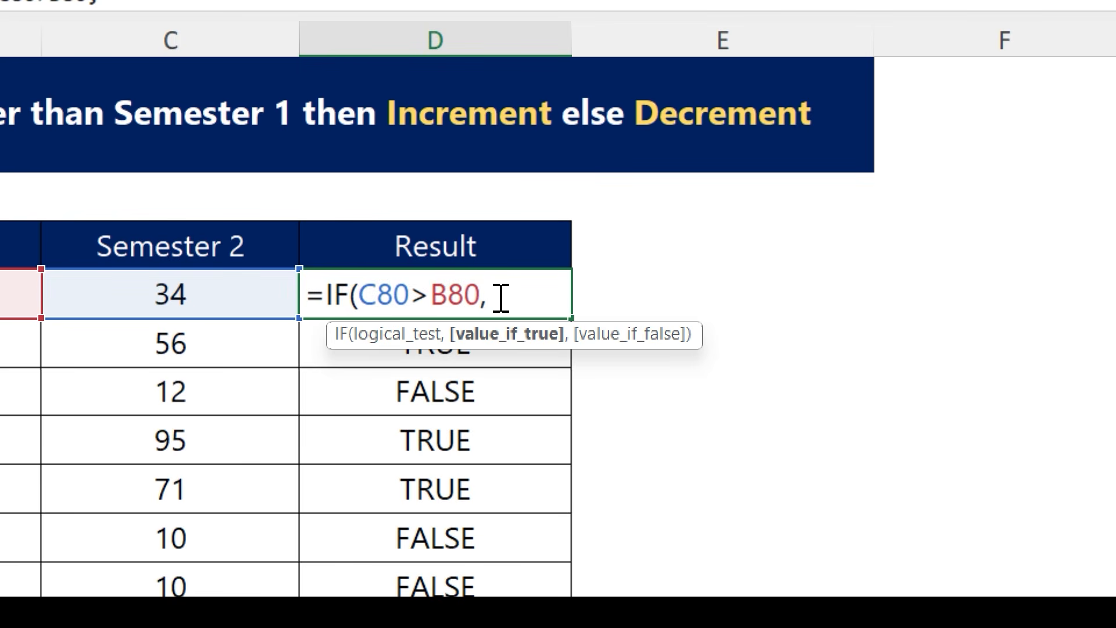
{"action": "type", "text": "1,0)"}
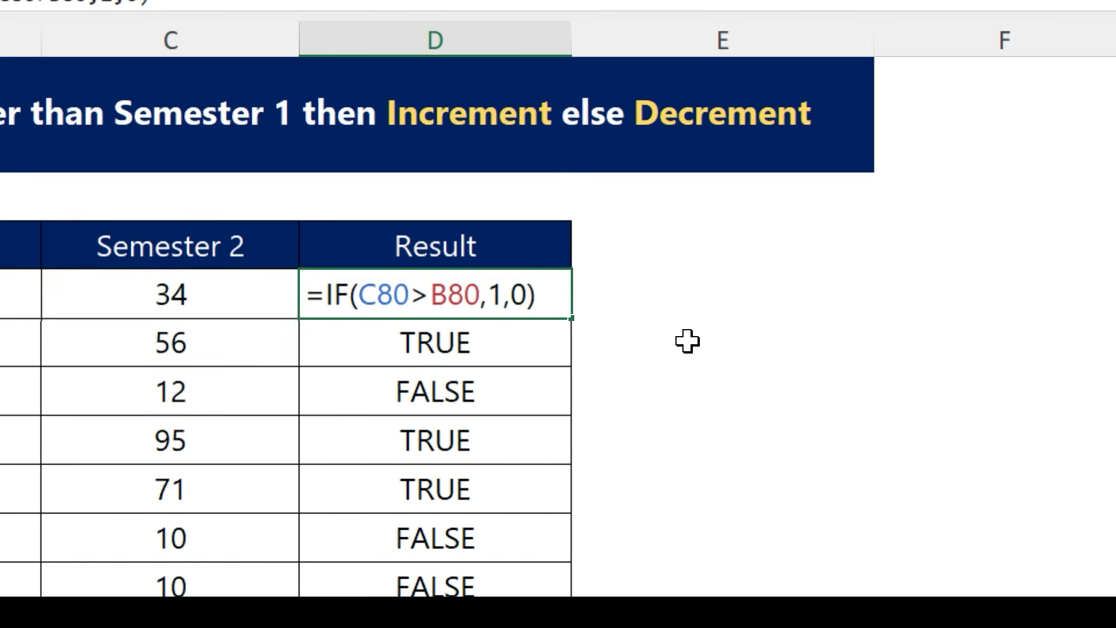
{"action": "key", "text": "Return"}
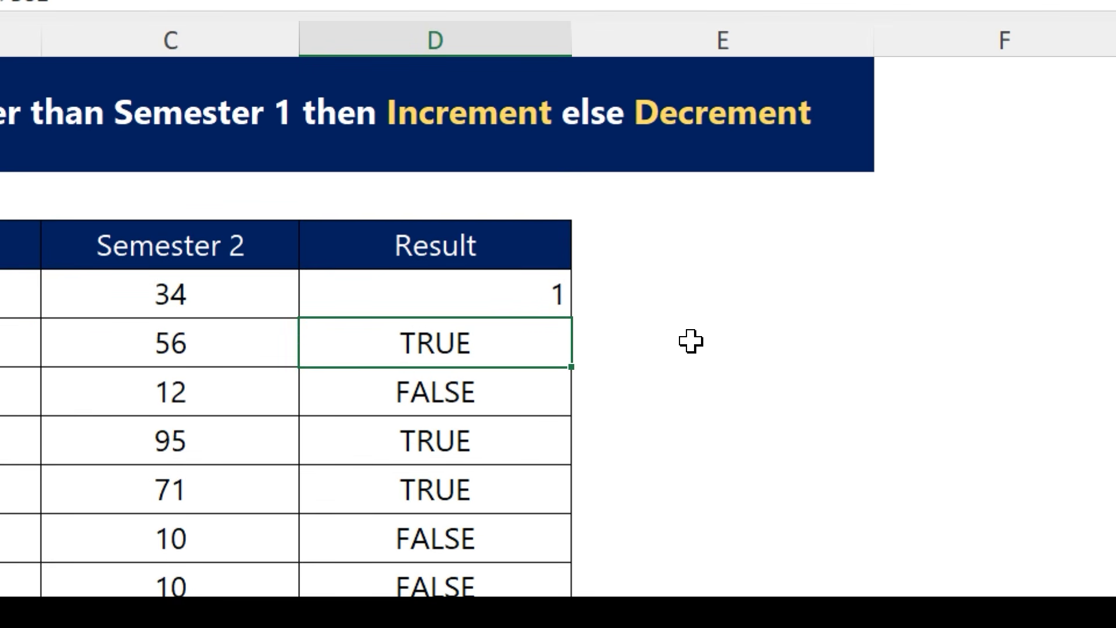
{"action": "left_click", "coordinate": [546, 295]}
{"action": "double_click", "coordinate": [573, 314]}
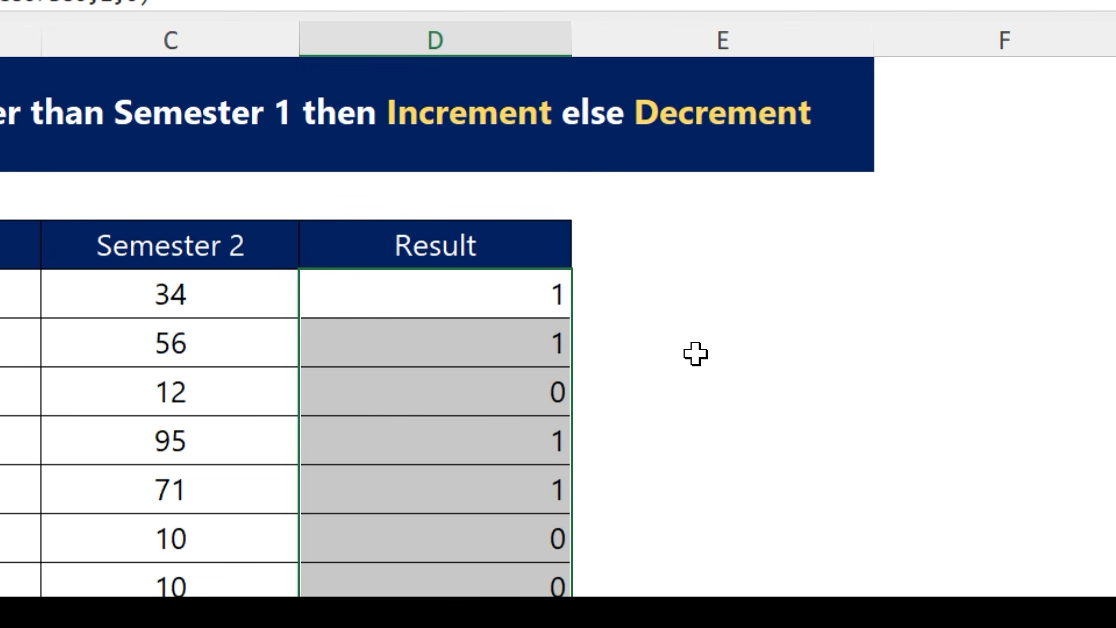
- Change the IF results in D80 to "Increment" and "Decrement" and fill the formula down to D86
{"action": "double_click", "coordinate": [457, 290]}
{"action": "left_click_drag", "start_coordinate": [542, 294], "coordinate": [487, 294]}
{"action": "type", "text": "\""}
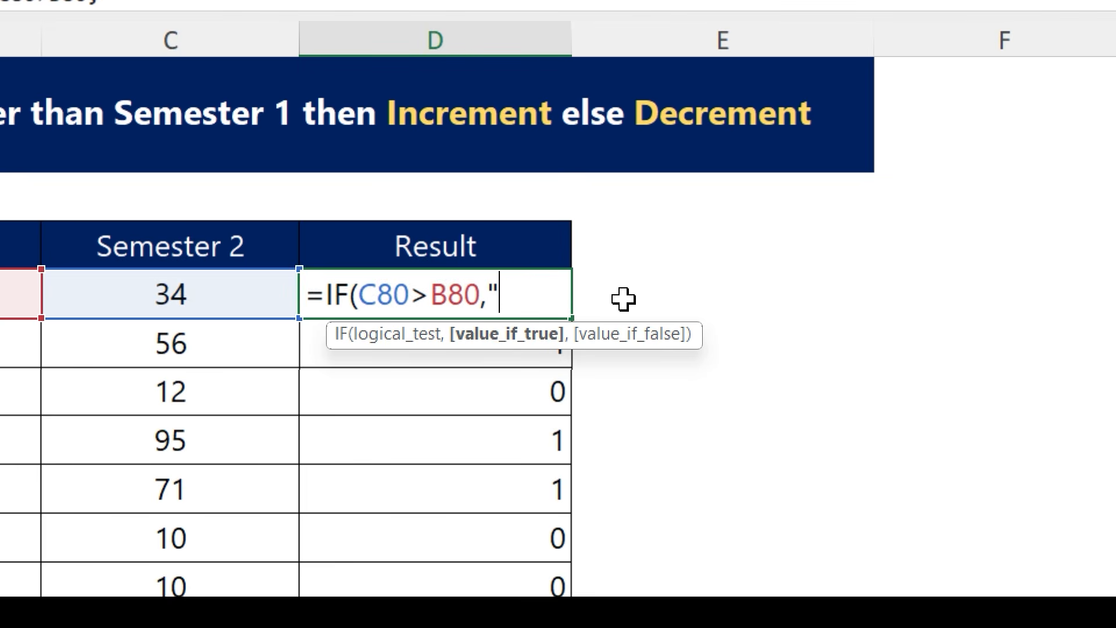
{"action": "type", "text": "Increment\":"}
{"action": "key", "text": "BackSpace"}
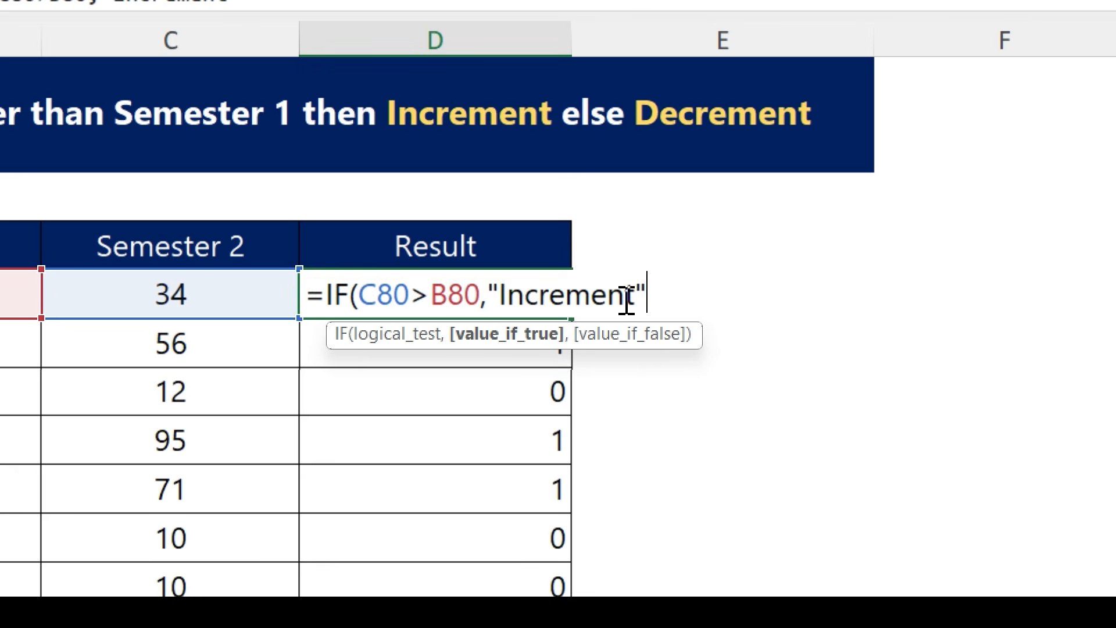
{"action": "type", "text": ", \"Decrement"}
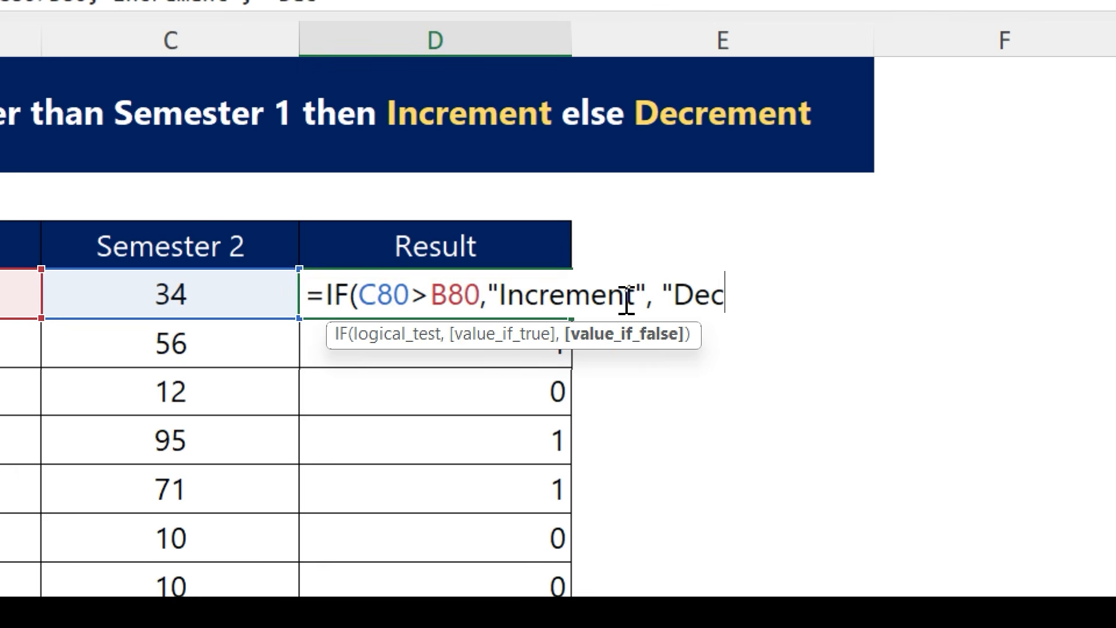
{"action": "type", "text": ")"}
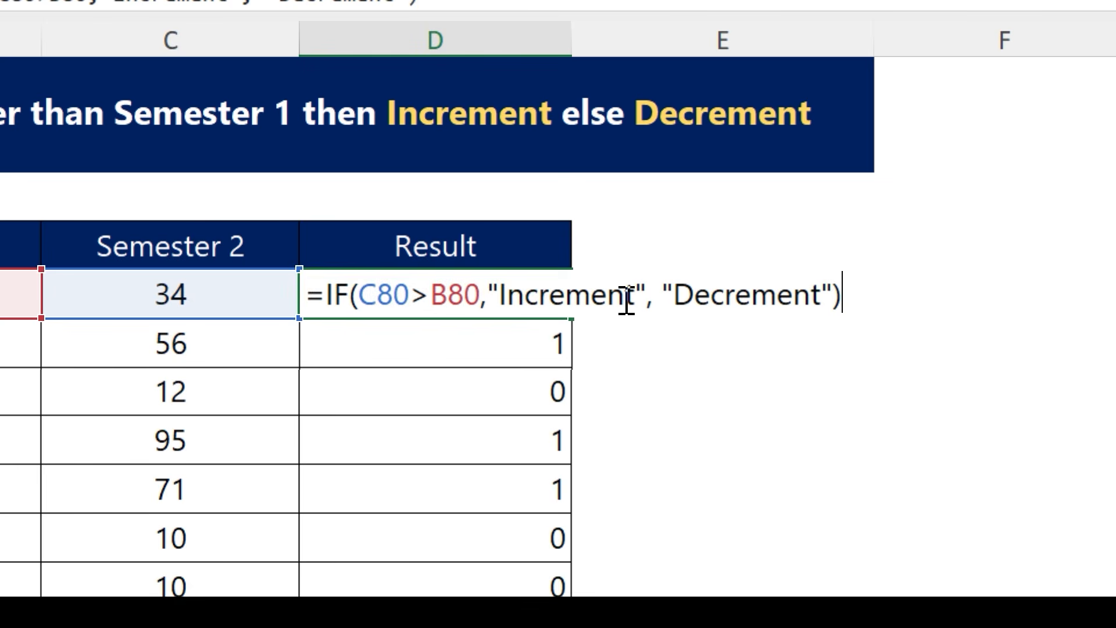
{"action": "key", "text": "Return"}
{"action": "left_click", "coordinate": [565, 299]}
{"action": "left_click", "coordinate": [578, 320]}
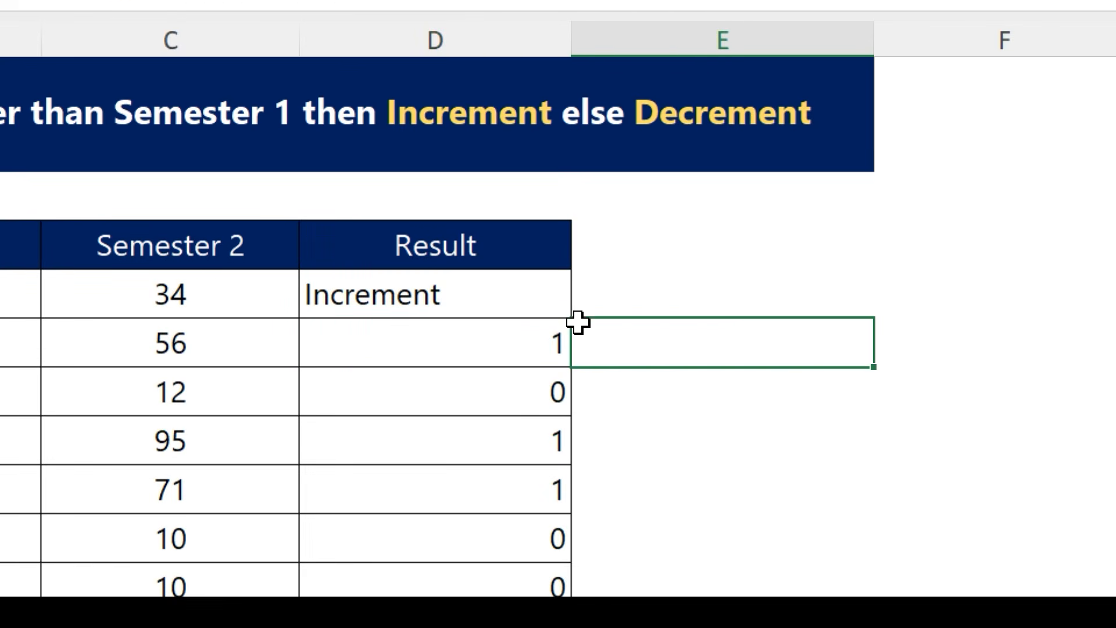
{"action": "left_click", "coordinate": [558, 304]}
{"action": "double_click", "coordinate": [574, 318]}
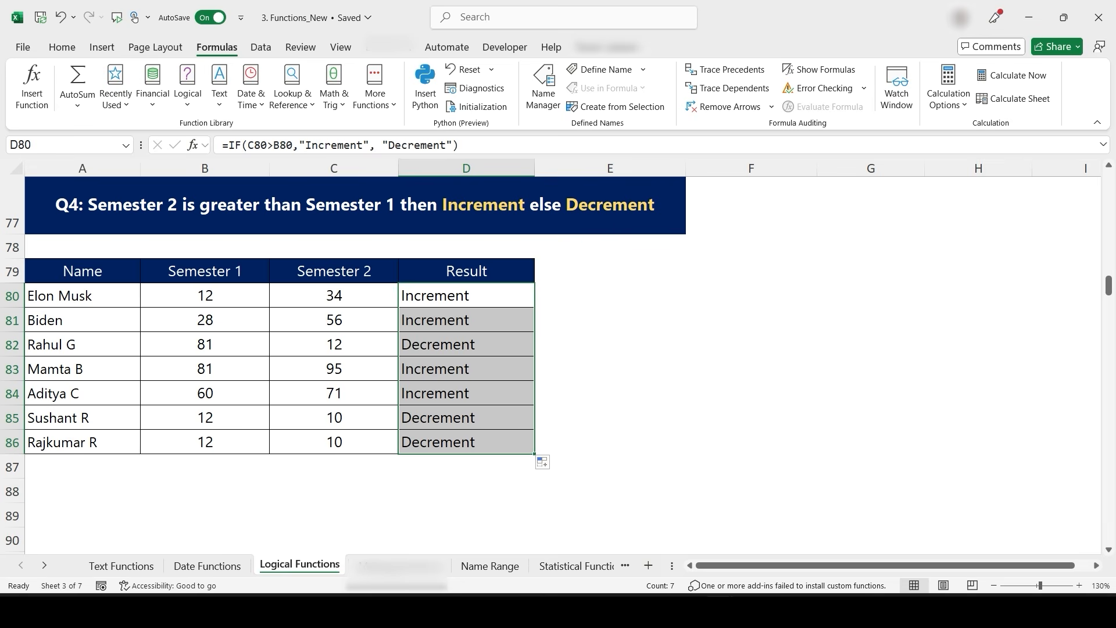
- In D105, enter an AND formula testing whether Geography is greater than 40 and Civics is greater than 20
{"action": "left_click", "coordinate": [458, 441]}
{"action": "scroll", "coordinate": [349, 361], "scroll_direction": "down", "scroll_amount": 8}
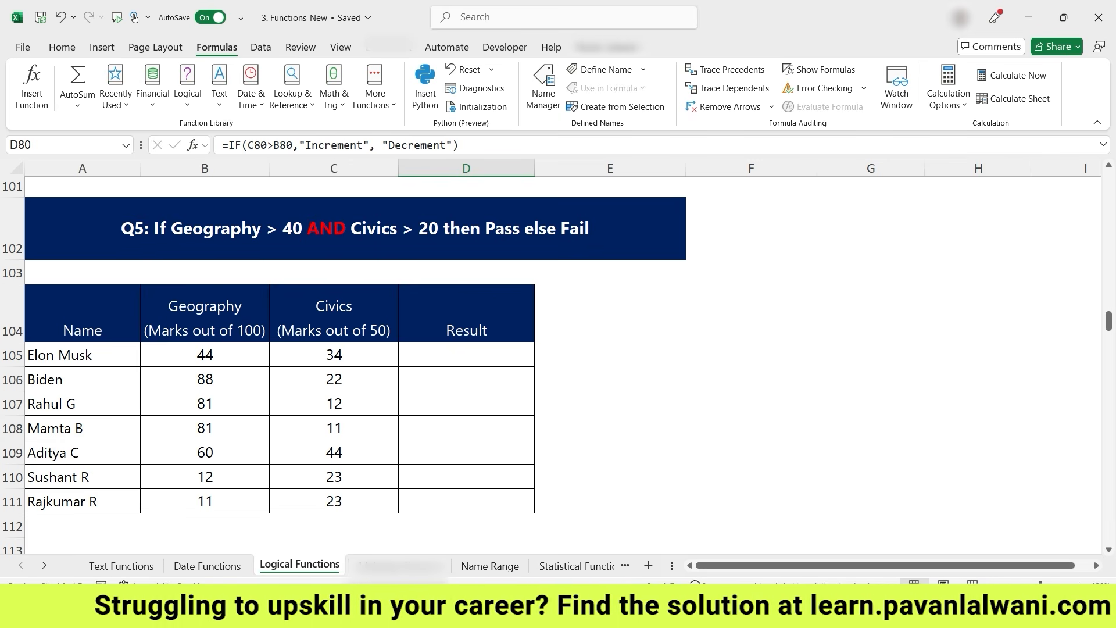
{"action": "left_click", "coordinate": [466, 354]}
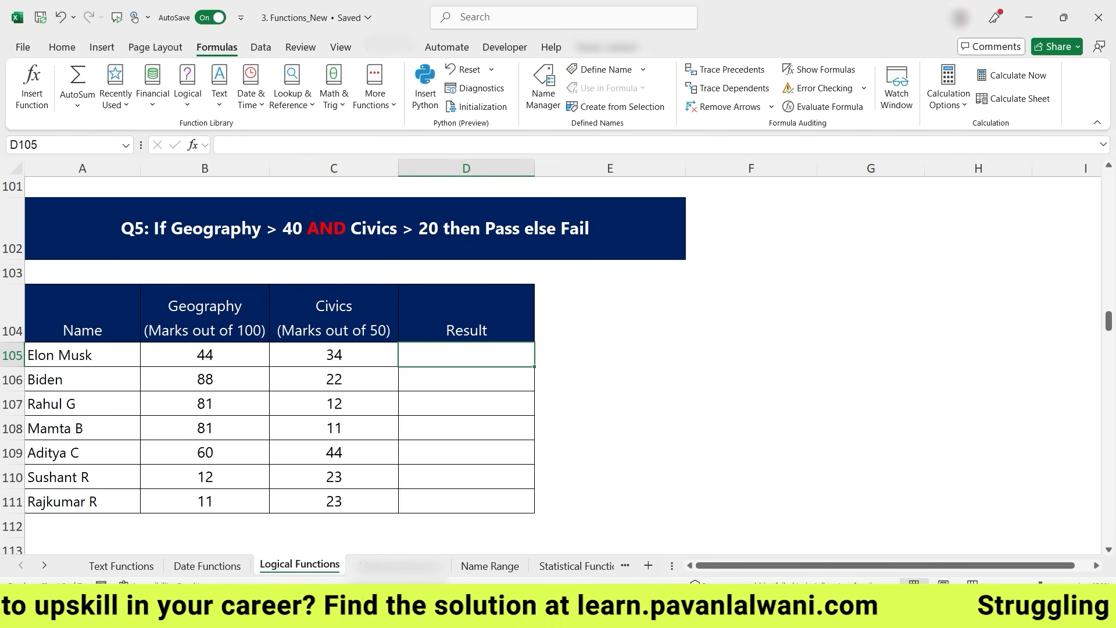
{"action": "type", "text": "=AND("}
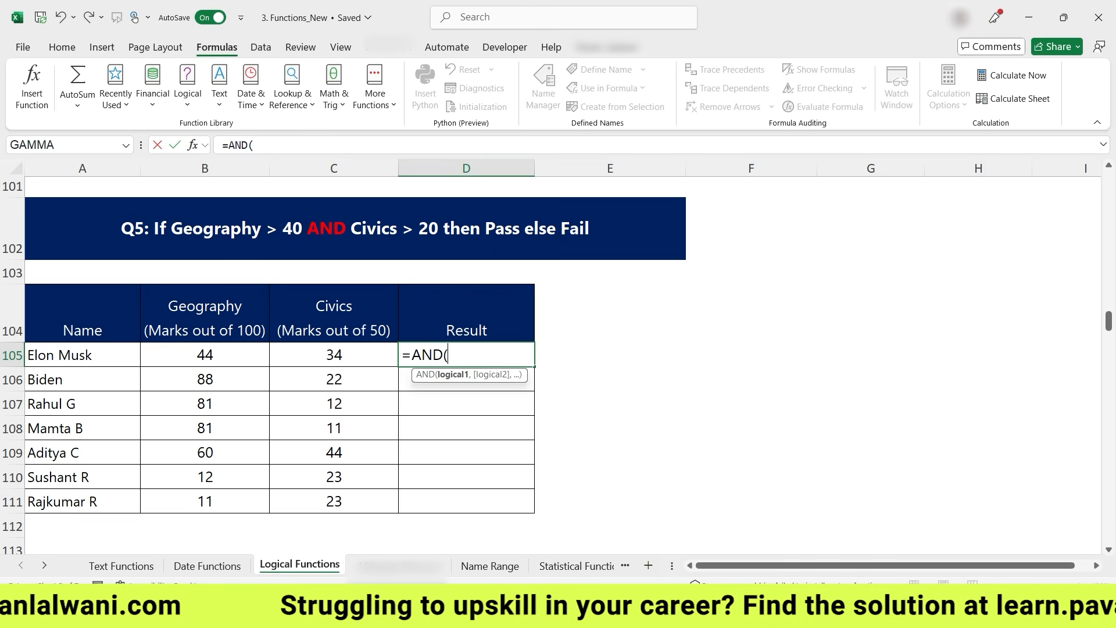
{"action": "left_click", "coordinate": [218, 353]}
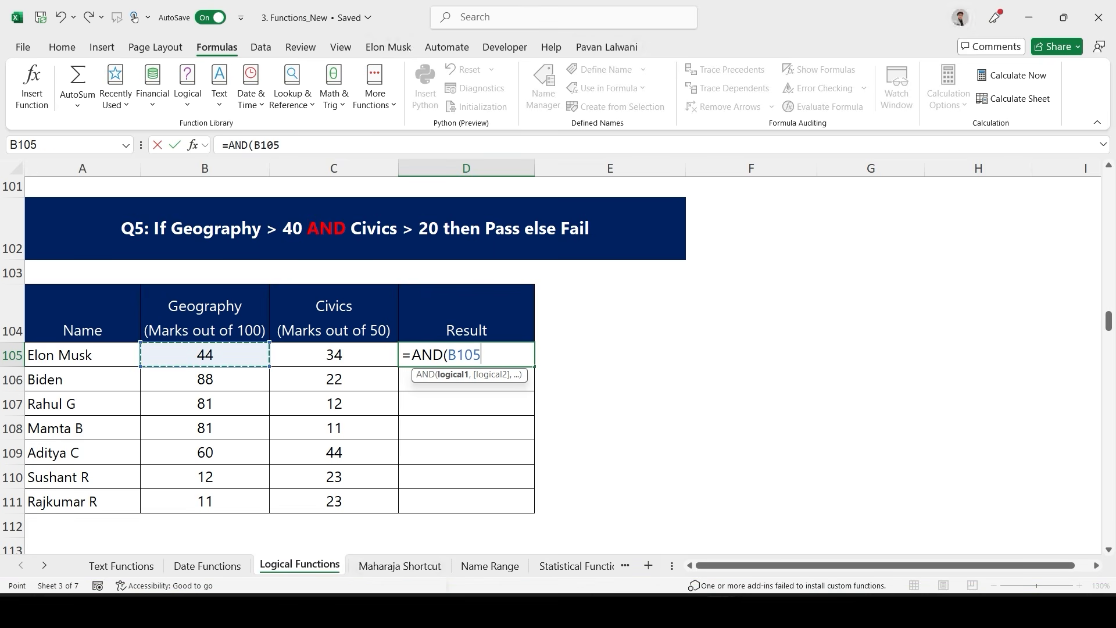
{"action": "type", "text": ">50"}
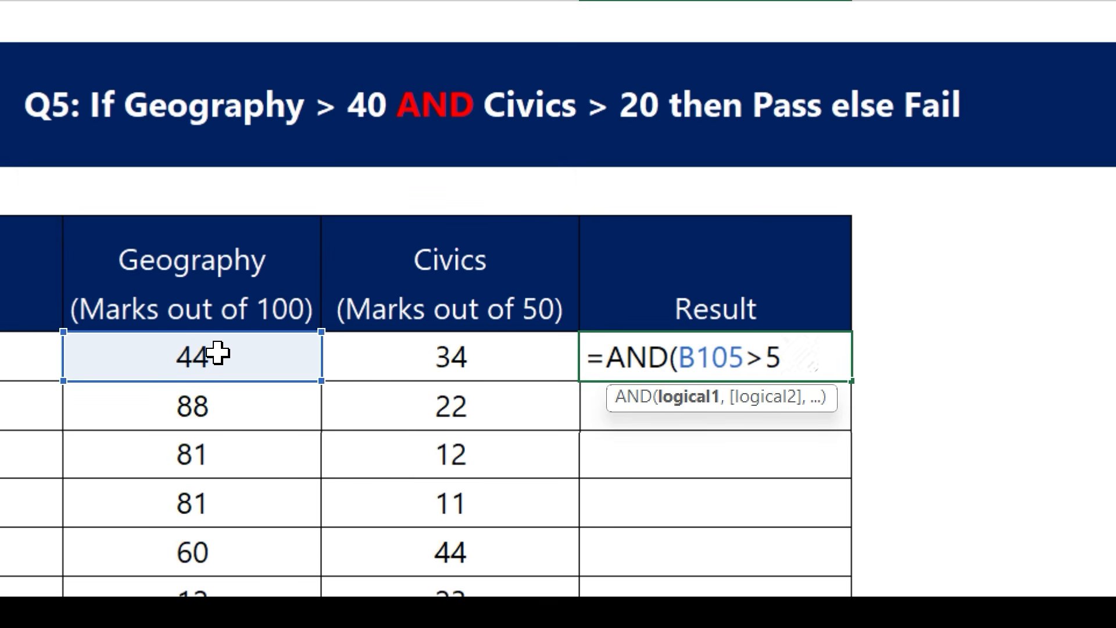
{"action": "key", "text": "BackSpace"}
{"action": "key", "text": "BackSpace"}
{"action": "key", "text": "BackSpace"}
{"action": "type", "text": "4"}
{"action": "key", "text": "BackSpace"}
{"action": "type", "text": ">40"}
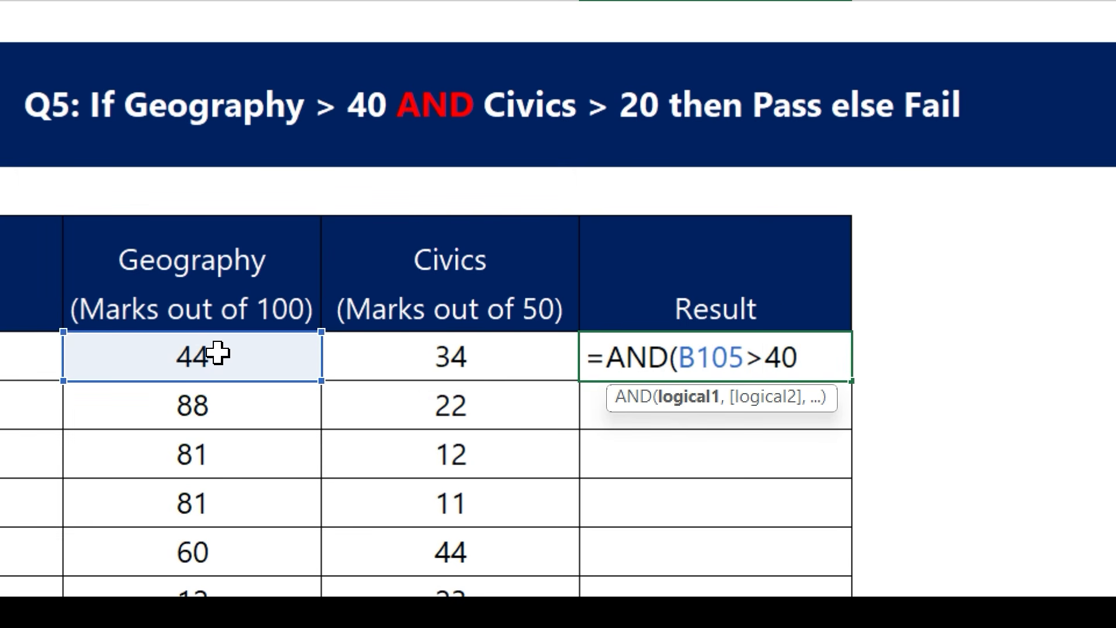
{"action": "left_click_drag", "start_coordinate": [627, 452], "coordinate": [425, 447]}
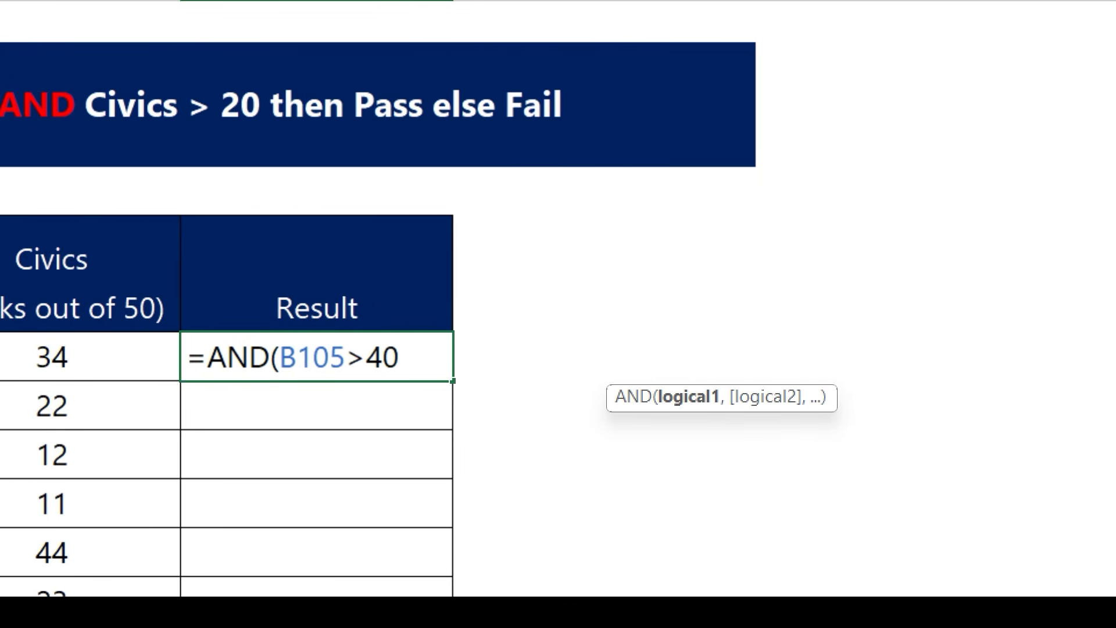
{"action": "type", "text": ","}
{"action": "left_click", "coordinate": [150, 372]}
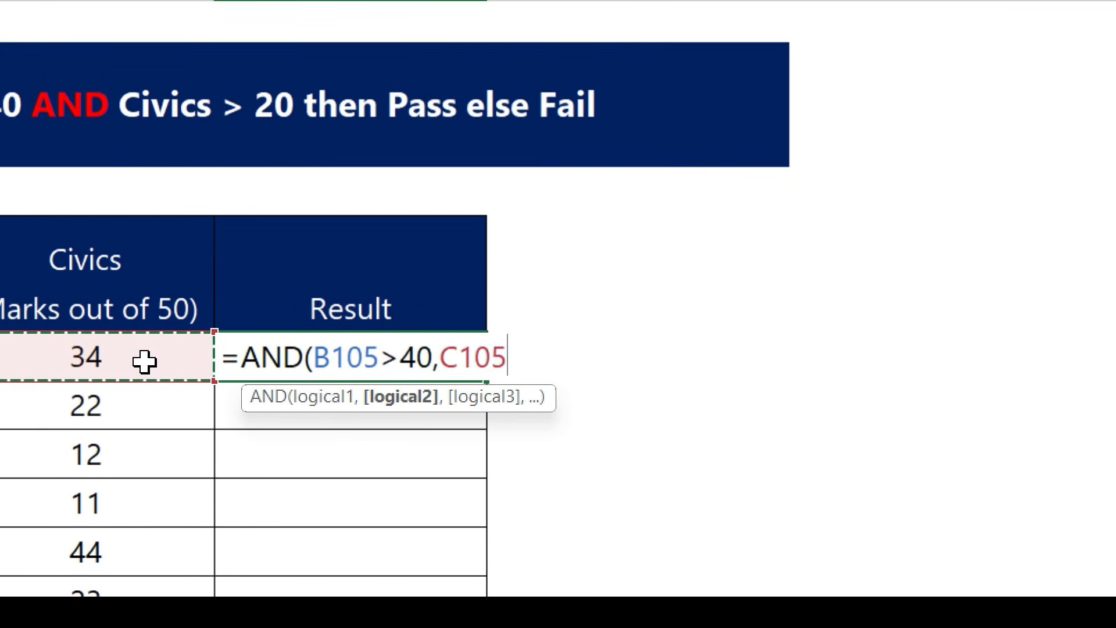
{"action": "type", "text": ">"}
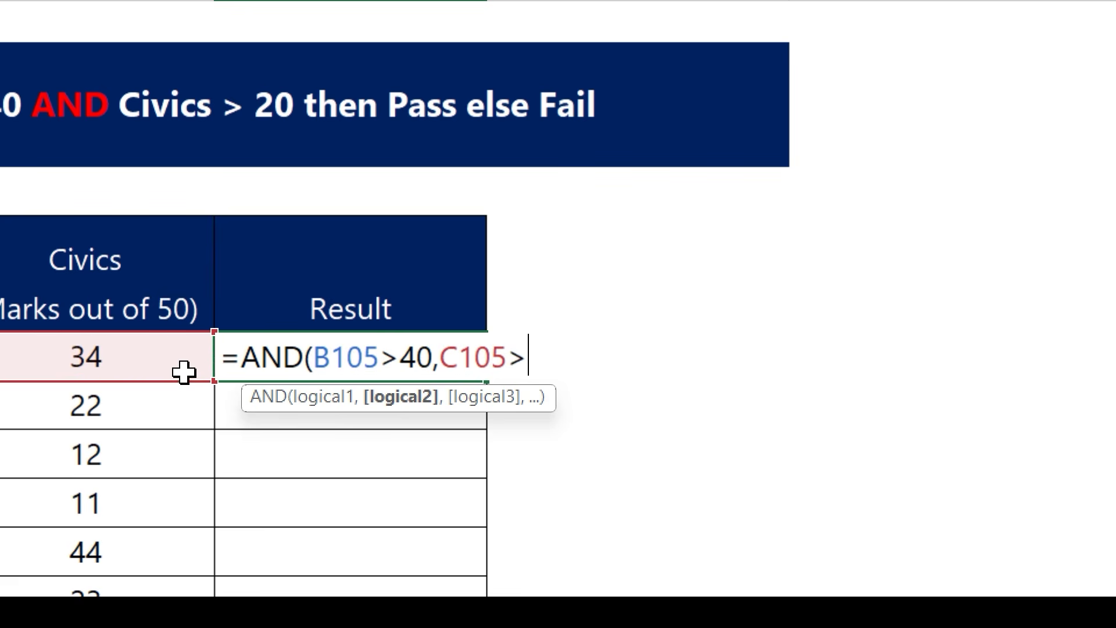
{"action": "type", "text": "20)"}
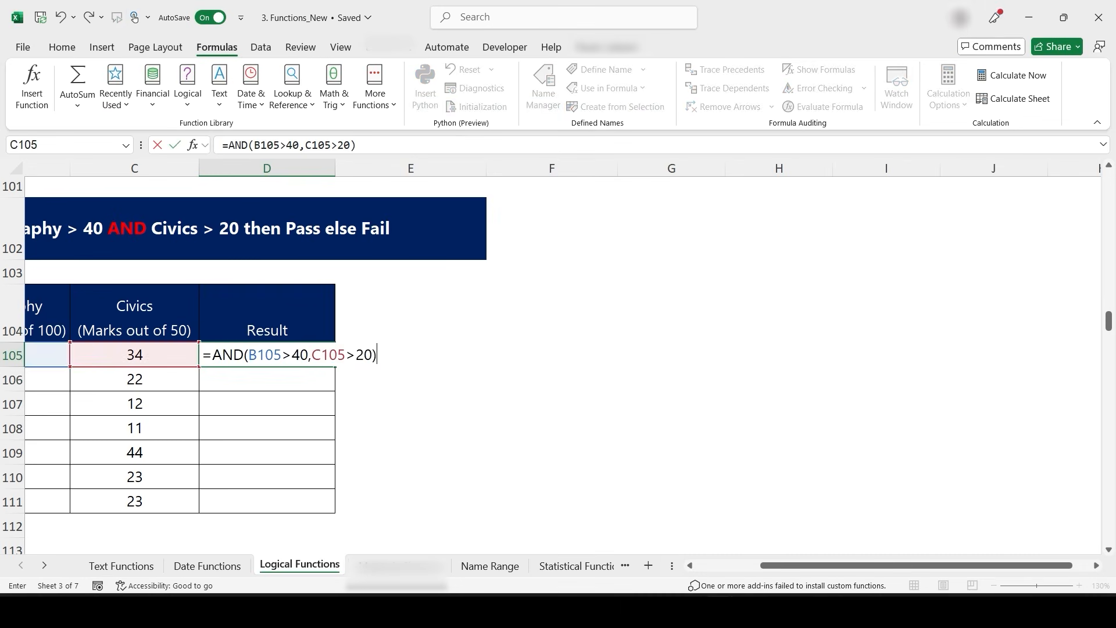
{"action": "key", "text": "Return"}
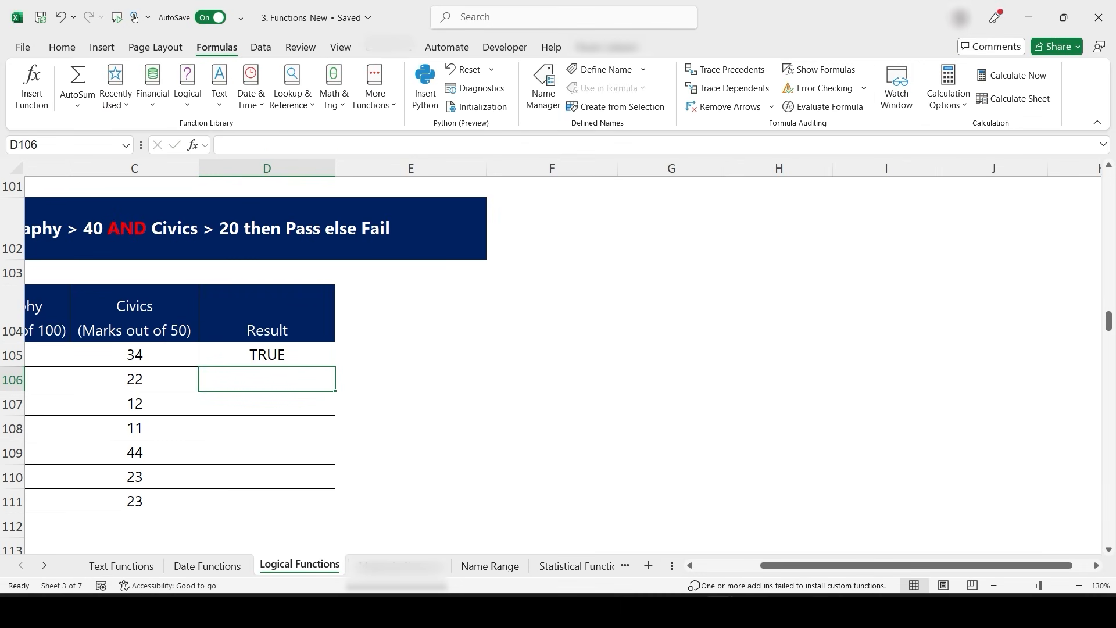
- Fill the D105 AND formula down to D111
{"action": "left_click_drag", "start_coordinate": [267, 390], "coordinate": [267, 365]}
{"action": "left_click", "coordinate": [588, 343]}
{"action": "left_click", "coordinate": [267, 355]}
{"action": "double_click", "coordinate": [335, 367]}
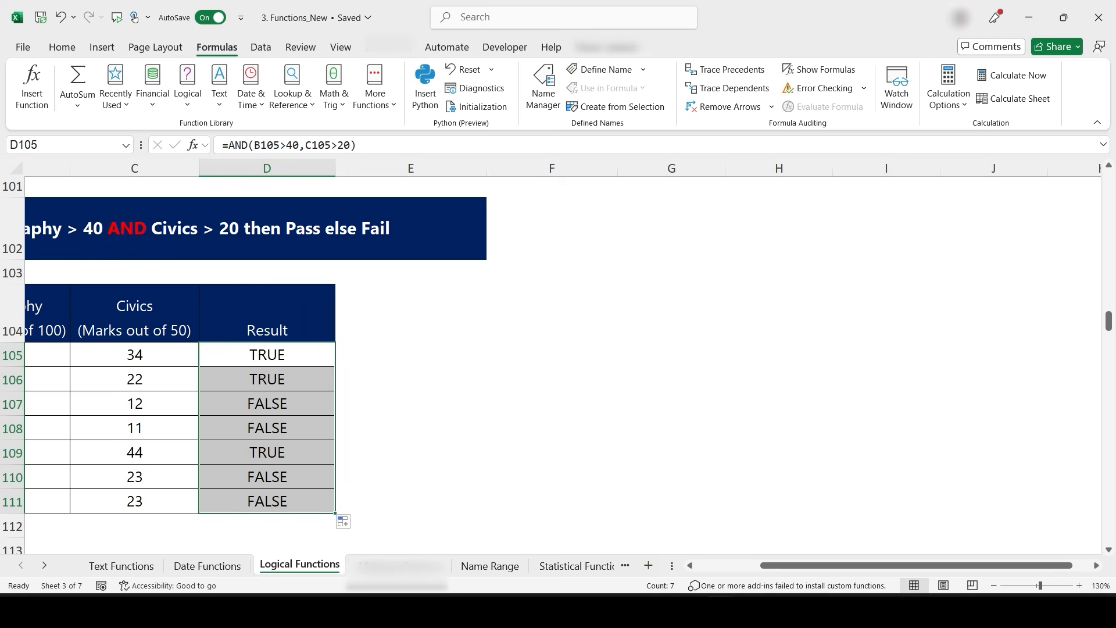
{"action": "scroll", "coordinate": [558, 361], "scroll_direction": "left", "scroll_amount": 3}
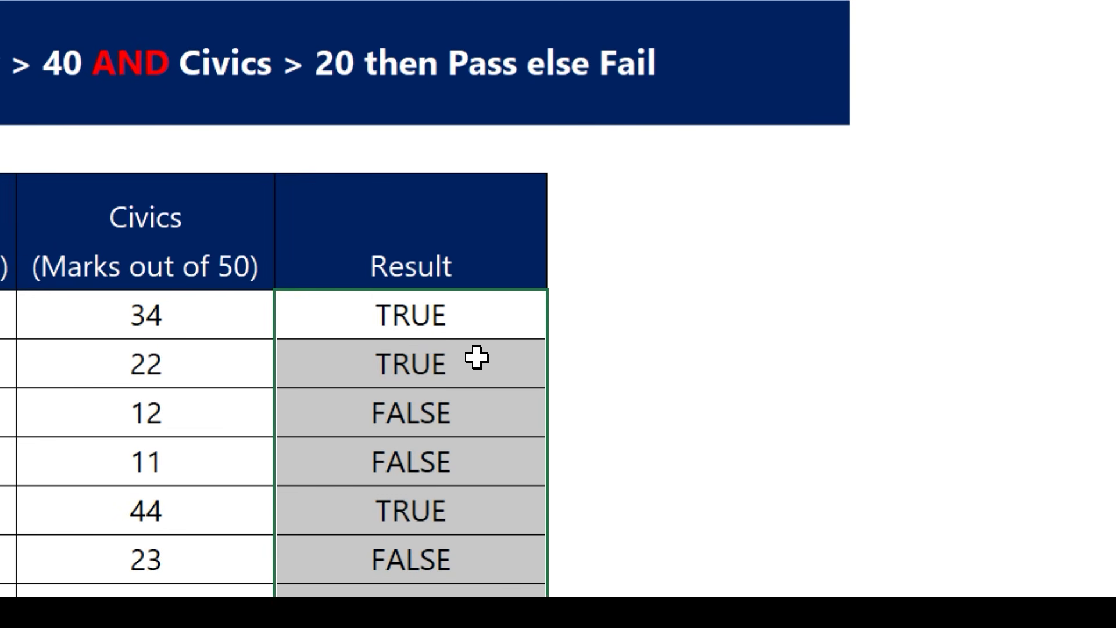
- Open the D105 formula for editing and place the cursor just after the equals sign
{"action": "left_click", "coordinate": [448, 351]}
{"action": "double_click", "coordinate": [450, 350]}
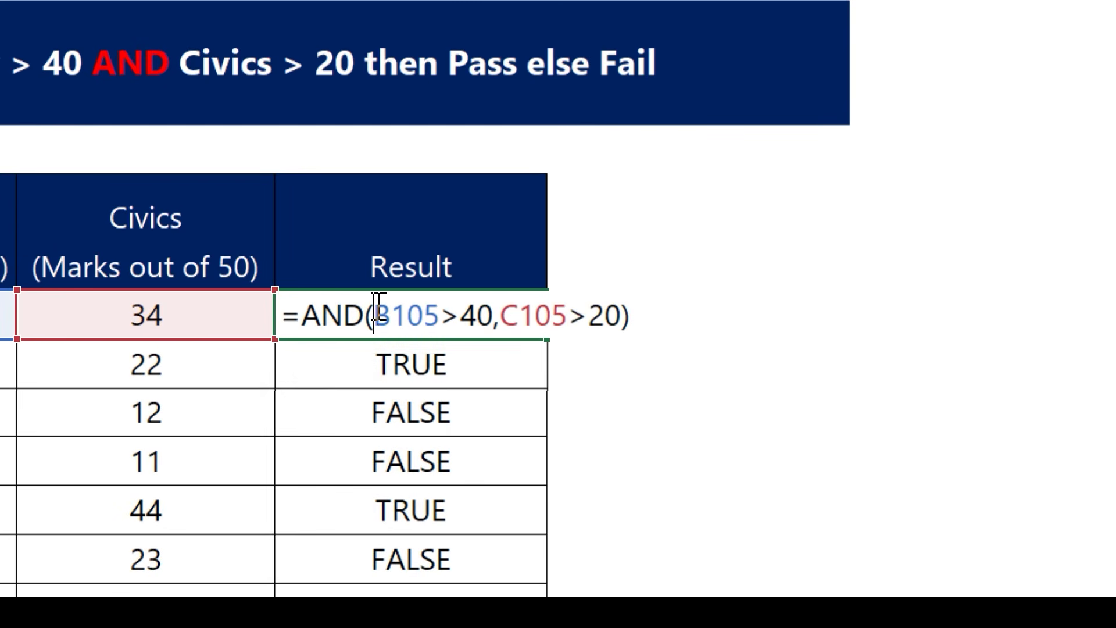
{"action": "left_click", "coordinate": [302, 314]}
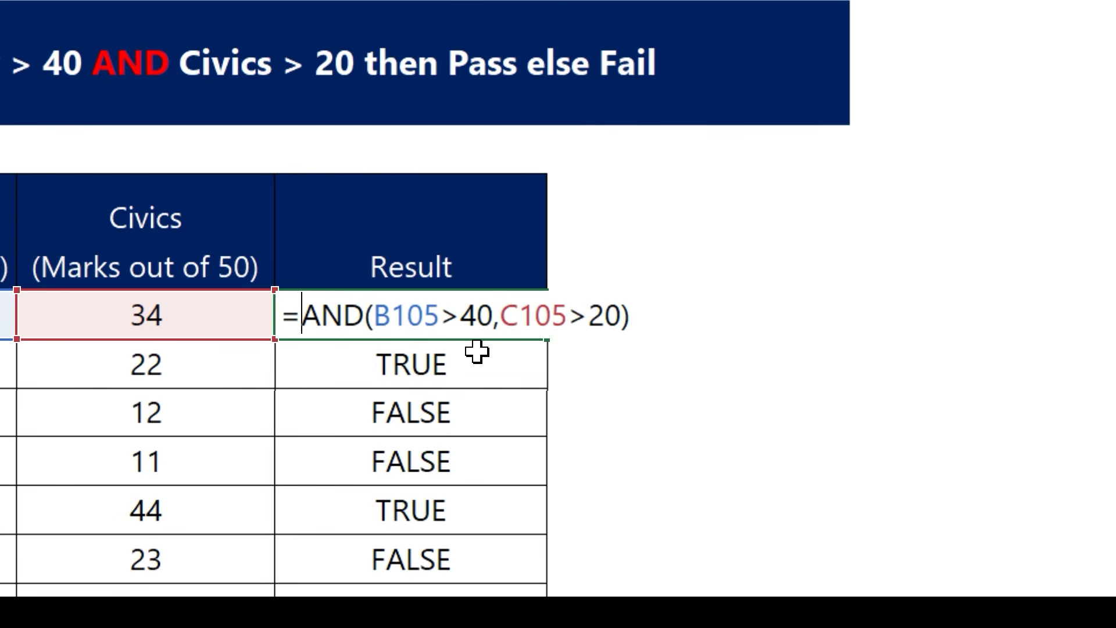
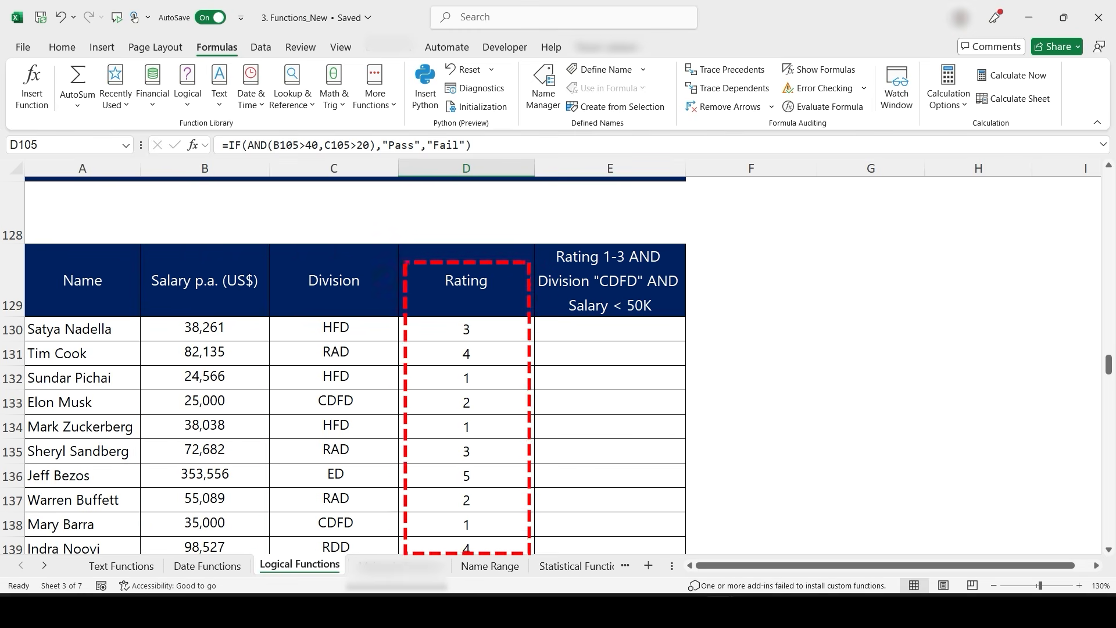
- In E130, start an AND formula testing whether the Rating in D130 is less than 4
{"action": "scroll", "coordinate": [541, 437], "scroll_direction": "down", "scroll_amount": 1}
{"action": "scroll", "coordinate": [538, 417], "scroll_direction": "up", "scroll_amount": 1}
{"action": "scroll", "coordinate": [566, 448], "scroll_direction": "up", "scroll_amount": 3}
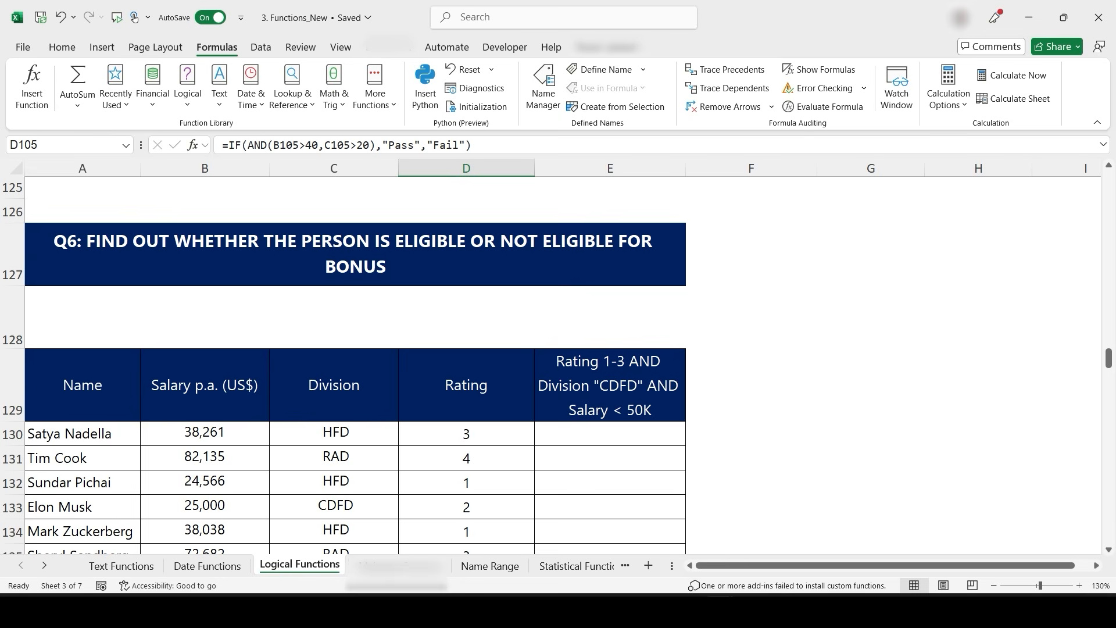
{"action": "scroll", "coordinate": [566, 421], "scroll_direction": "right", "scroll_amount": 3}
{"action": "scroll", "coordinate": [540, 341], "scroll_direction": "down", "scroll_amount": 1}
{"action": "scroll", "coordinate": [540, 342], "scroll_direction": "down", "scroll_amount": 1}
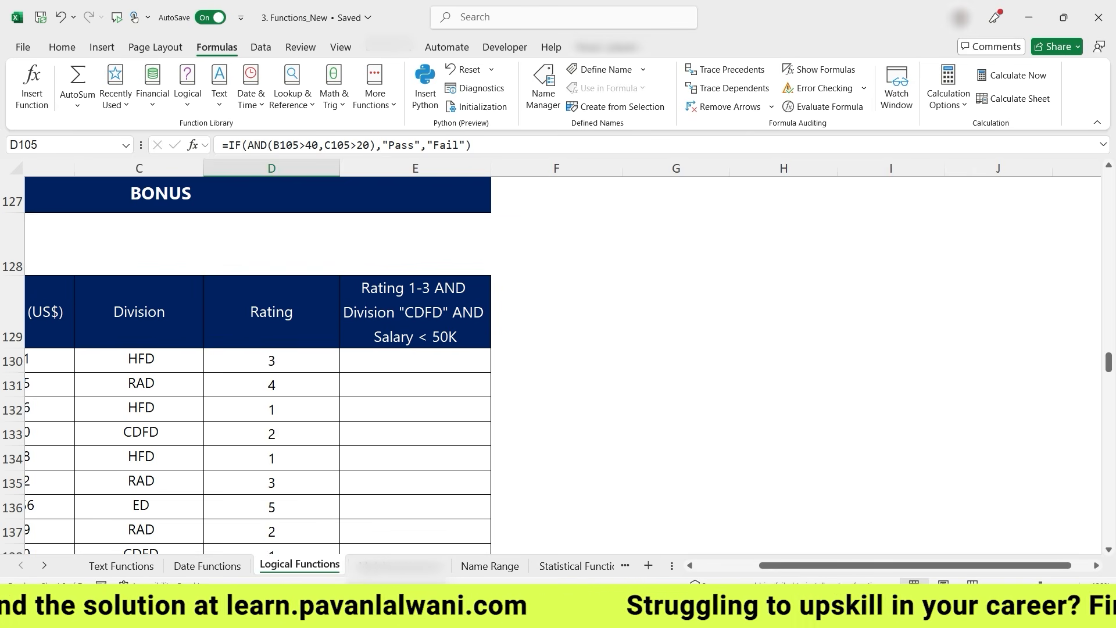
{"action": "left_click", "coordinate": [415, 361]}
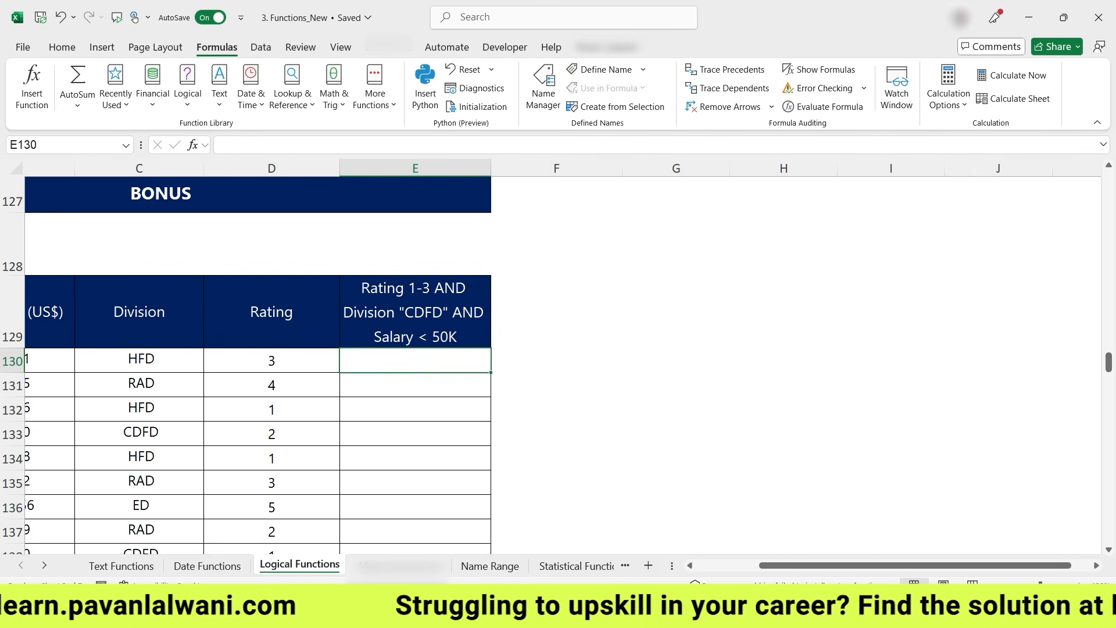
{"action": "type", "text": "=AND("}
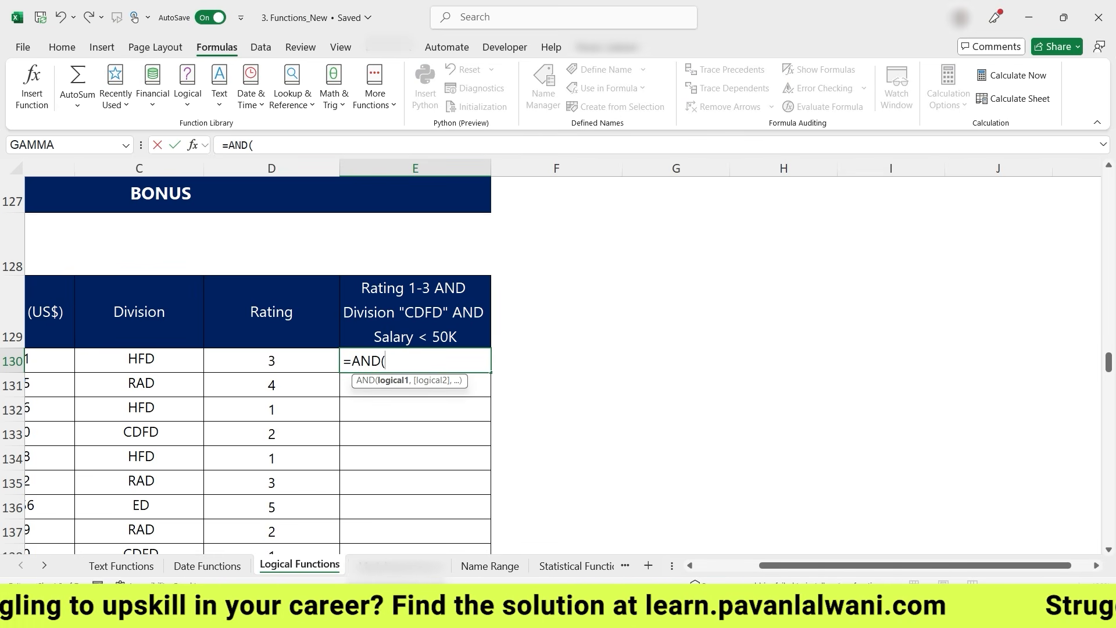
{"action": "key", "text": "Left"}
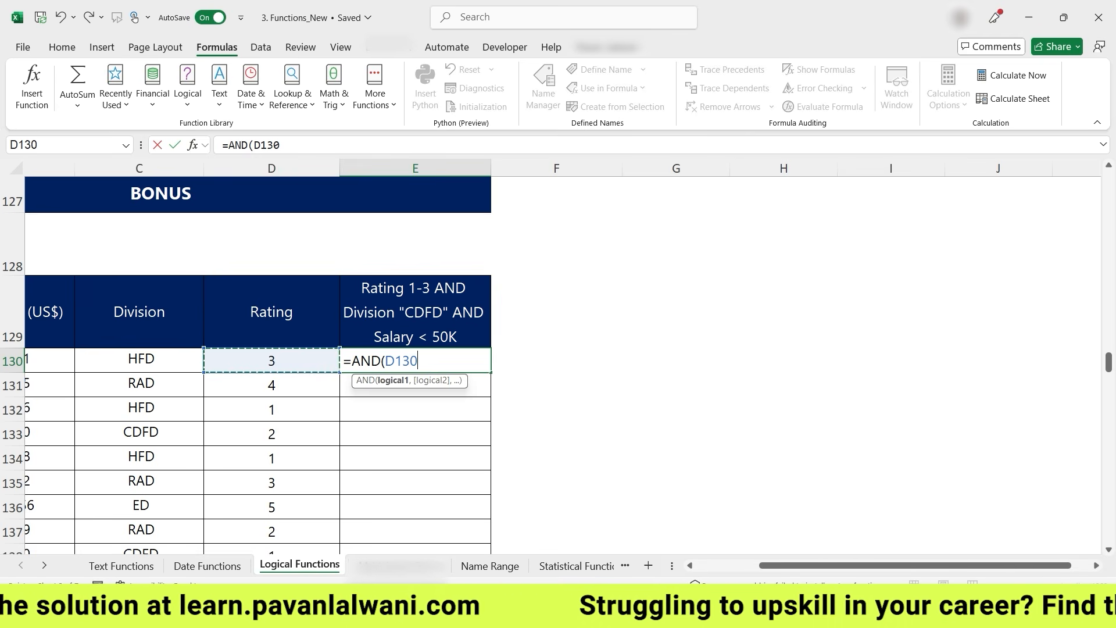
{"action": "type", "text": "<4,"}
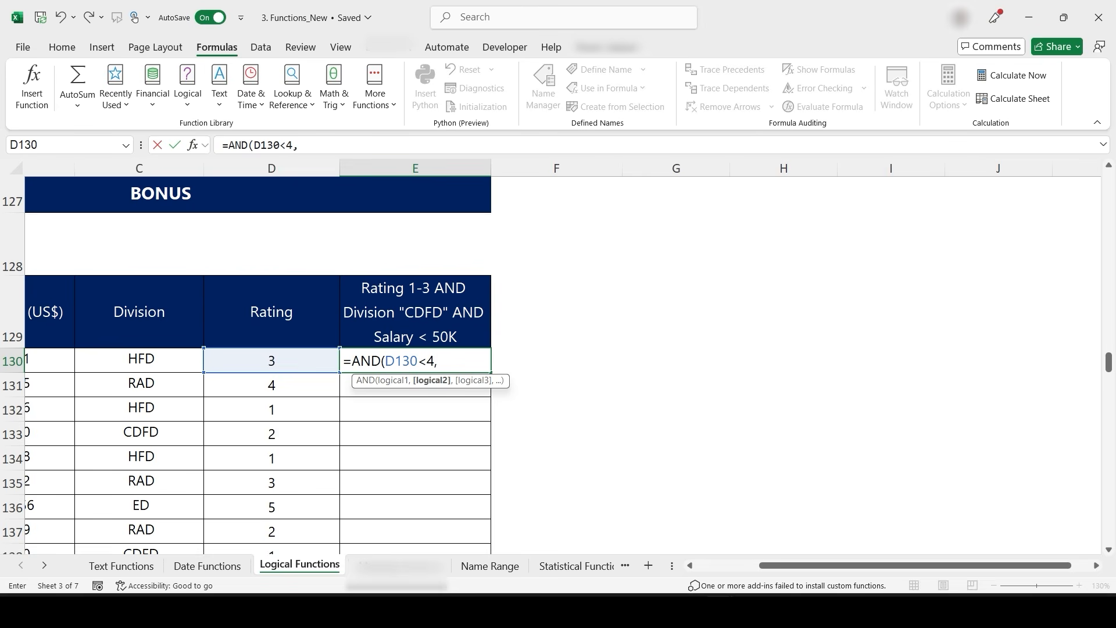
- Add conditions that the Division in C130 equals "CDFD" and the Salary in B130 is below 50000, then enter the formula
{"action": "left_click", "coordinate": [139, 360]}
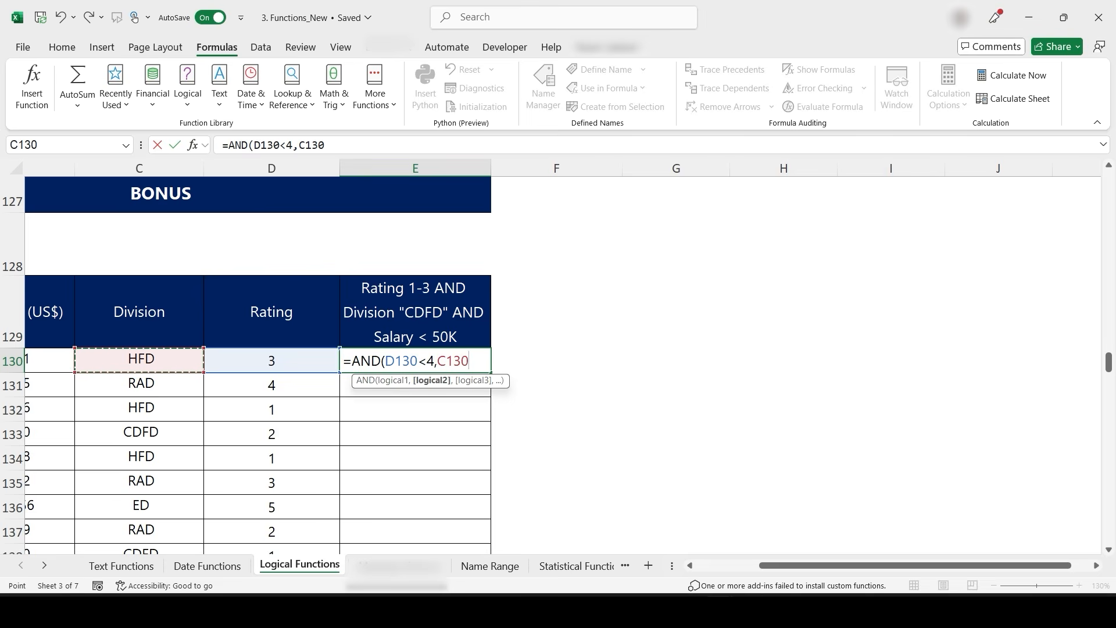
{"action": "type", "text": "=\"CDFC"}
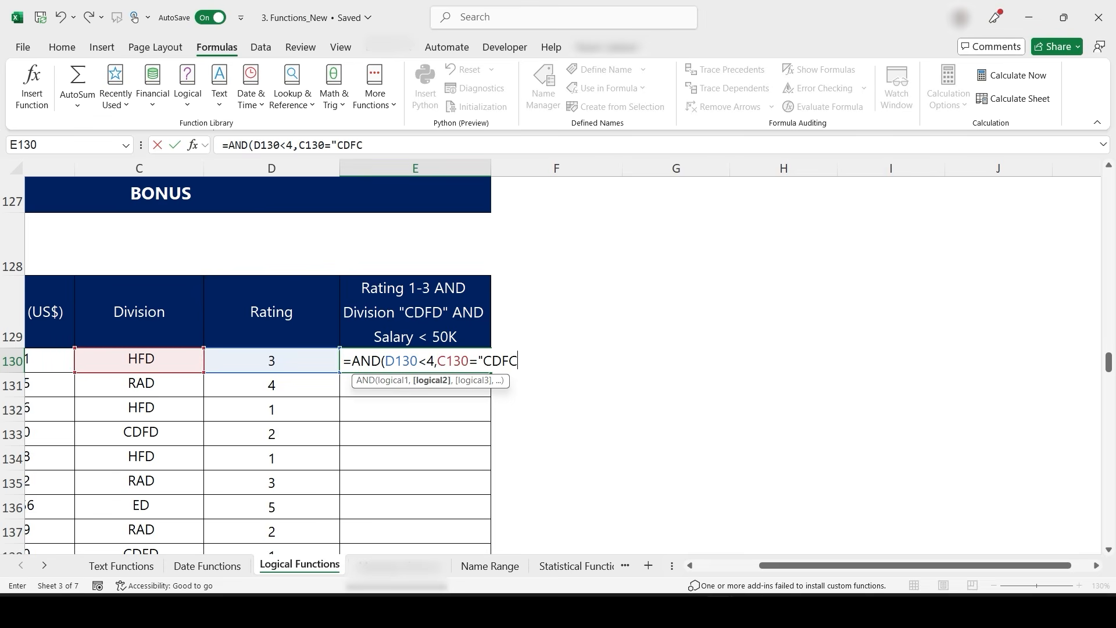
{"action": "key", "text": "BackSpace"}
{"action": "type", "text": "d\""}
{"action": "key", "text": "BackSpace"}
{"action": "key", "text": "BackSpace"}
{"action": "type", "text": "D\","}
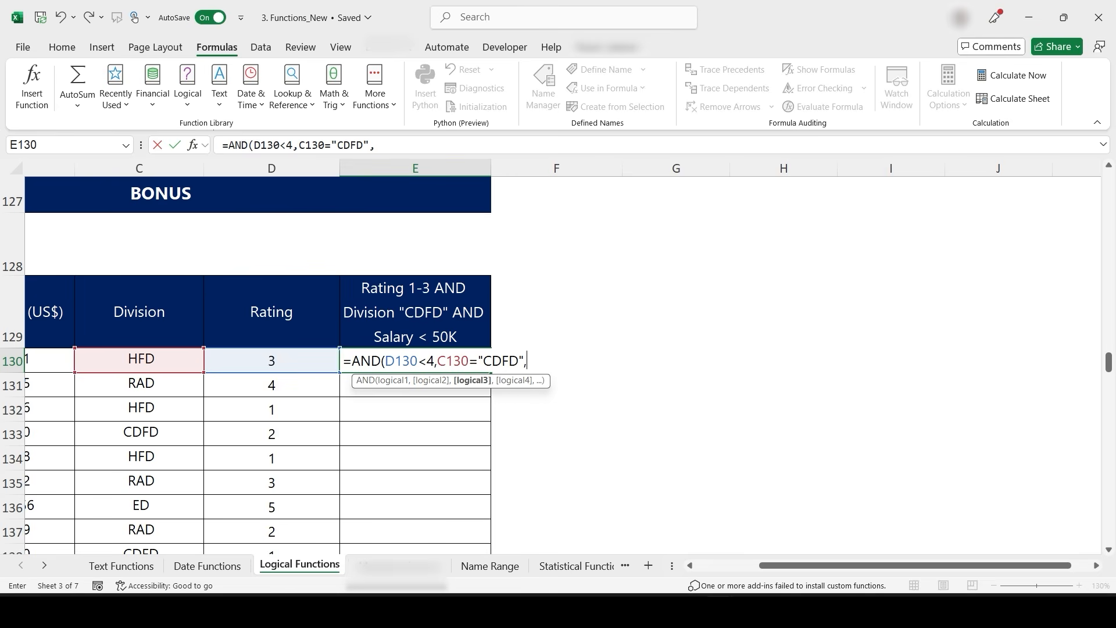
{"action": "left_click", "coordinate": [50, 360]}
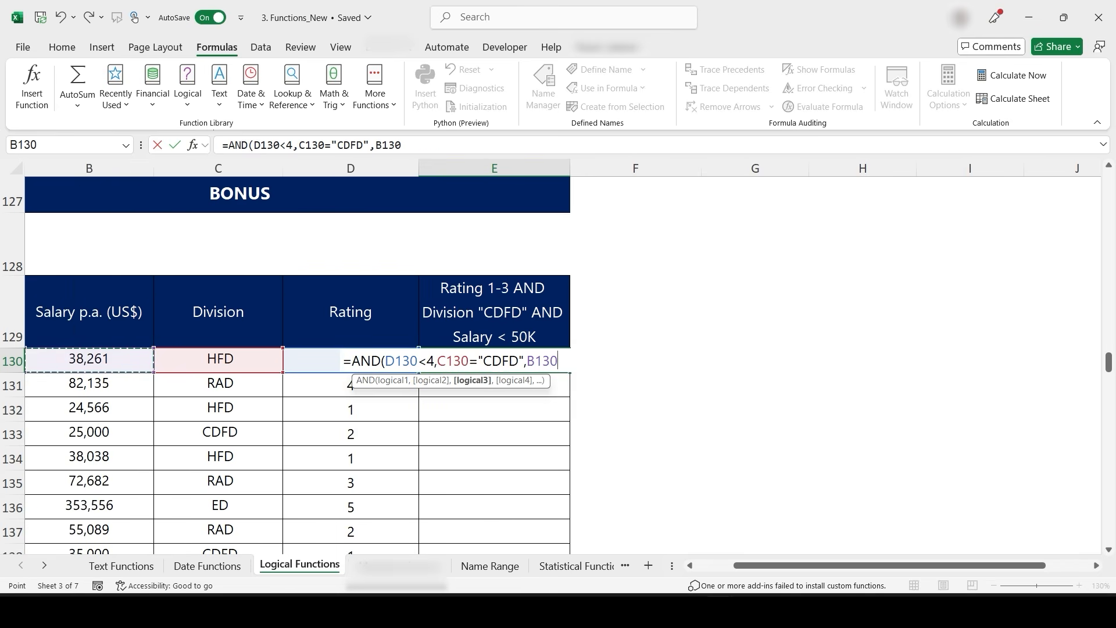
{"action": "type", "text": "<50000)"}
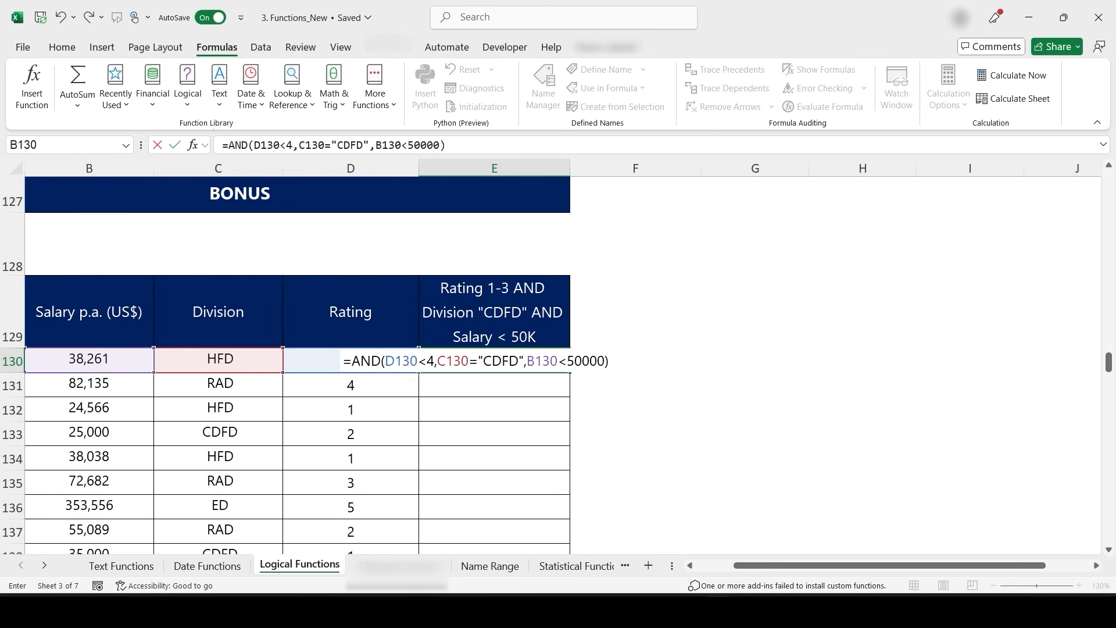
{"action": "key", "text": "Return"}
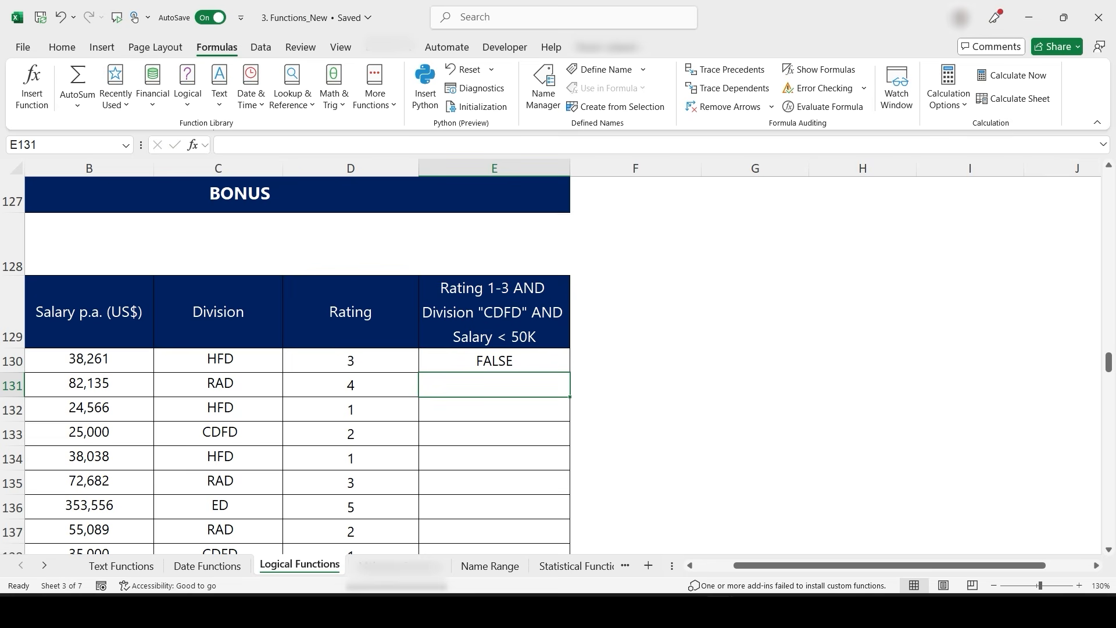
- Fill the E130 AND formula down to E142 and select the row 133 values to inspect a result
{"action": "key", "text": "Up"}
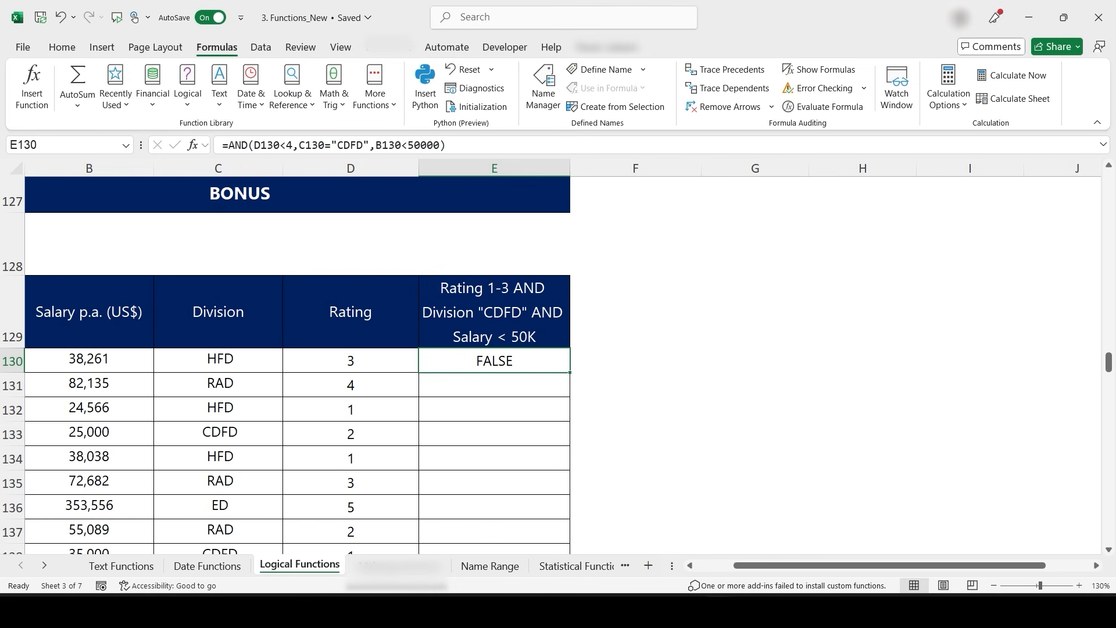
{"action": "double_click", "coordinate": [570, 373]}
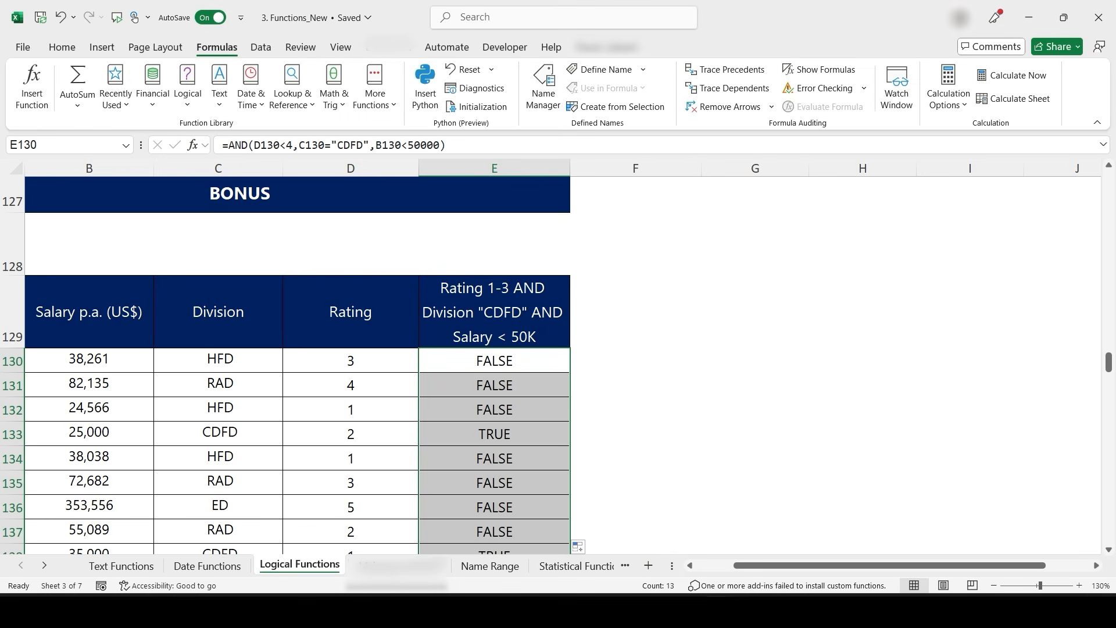
{"action": "scroll", "coordinate": [570, 372], "scroll_direction": "down", "scroll_amount": 2}
{"action": "left_click_drag", "start_coordinate": [494, 287], "coordinate": [89, 287]}
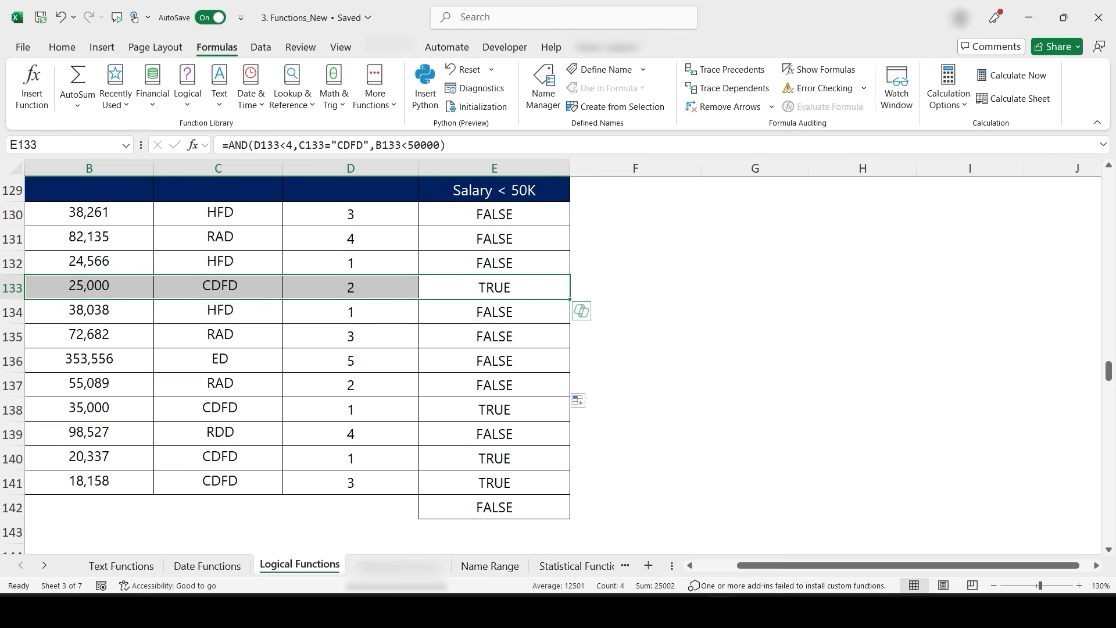
- Wrap the E130 AND formula in an IF returning "Eligible" when true and "Not Eligible" otherwise, keeping E130 selected
{"action": "double_click", "coordinate": [488, 215]}
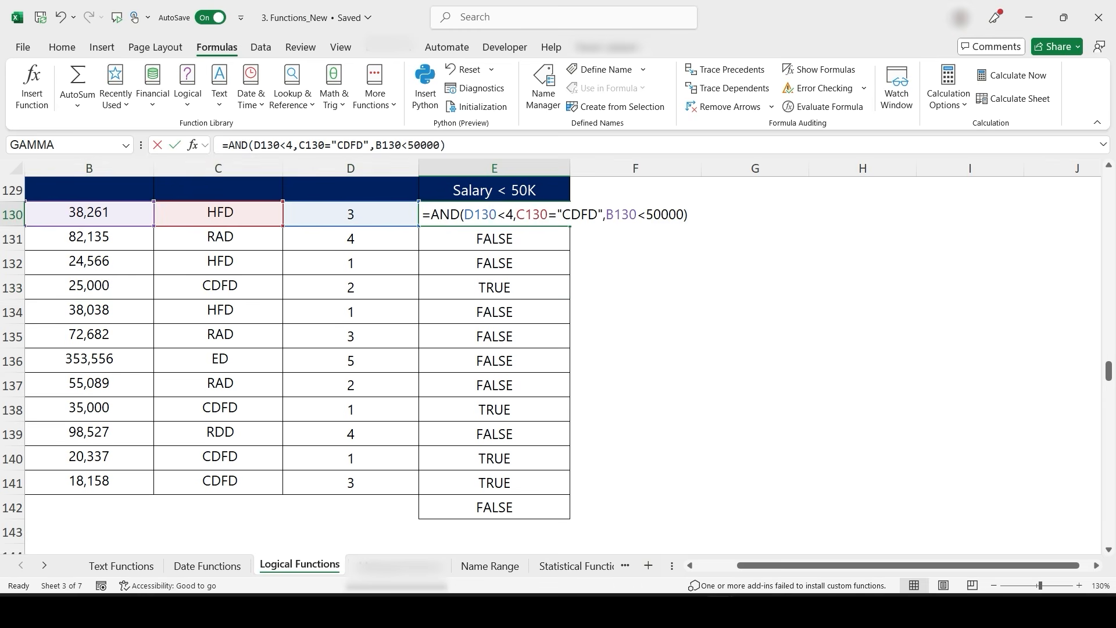
{"action": "left_click", "coordinate": [430, 214]}
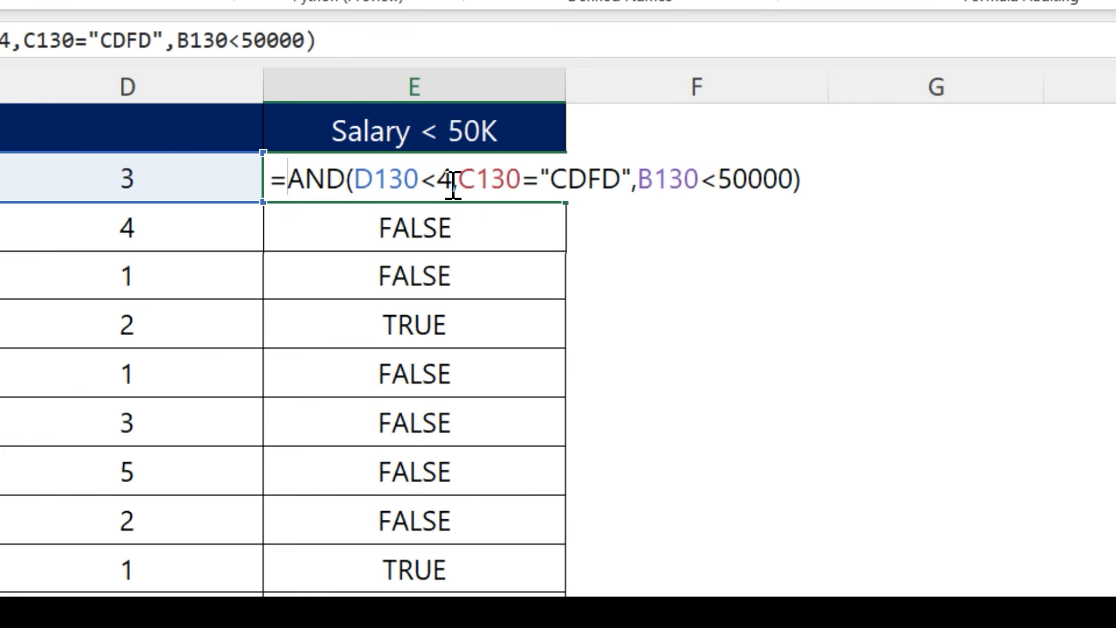
{"action": "type", "text": "IF"}
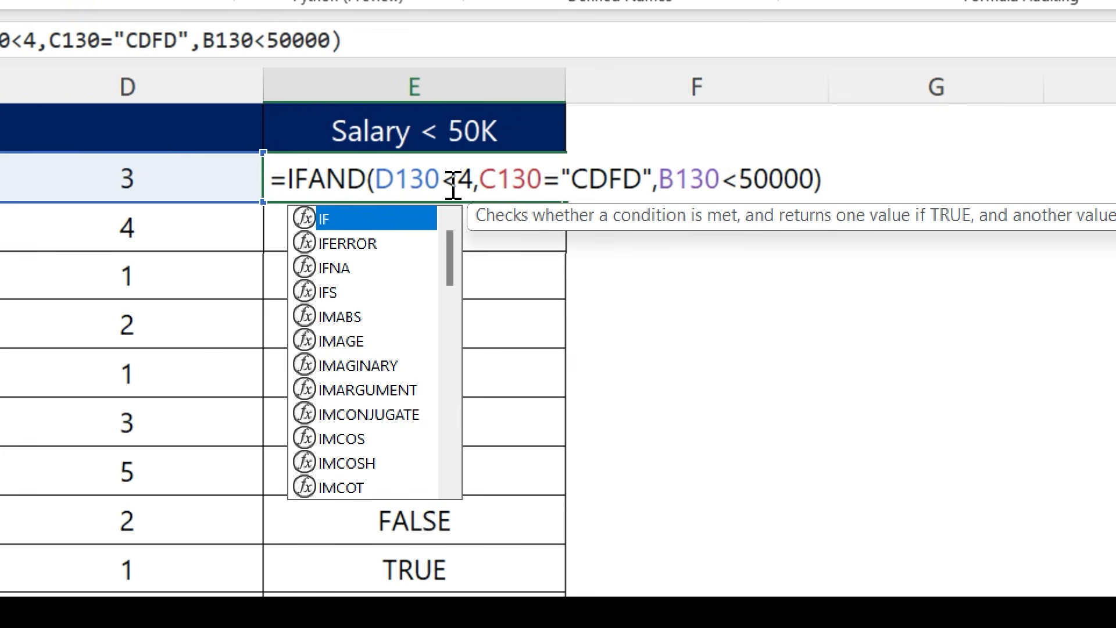
{"action": "type", "text": "("}
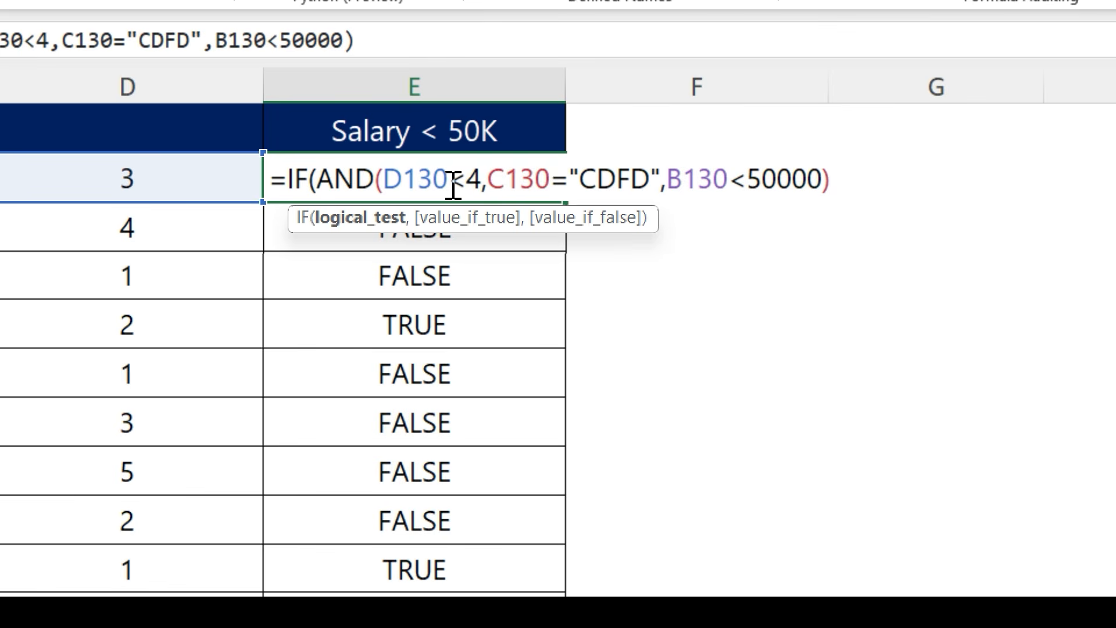
{"action": "scroll", "coordinate": [670, 364], "scroll_direction": "right", "scroll_amount": 3}
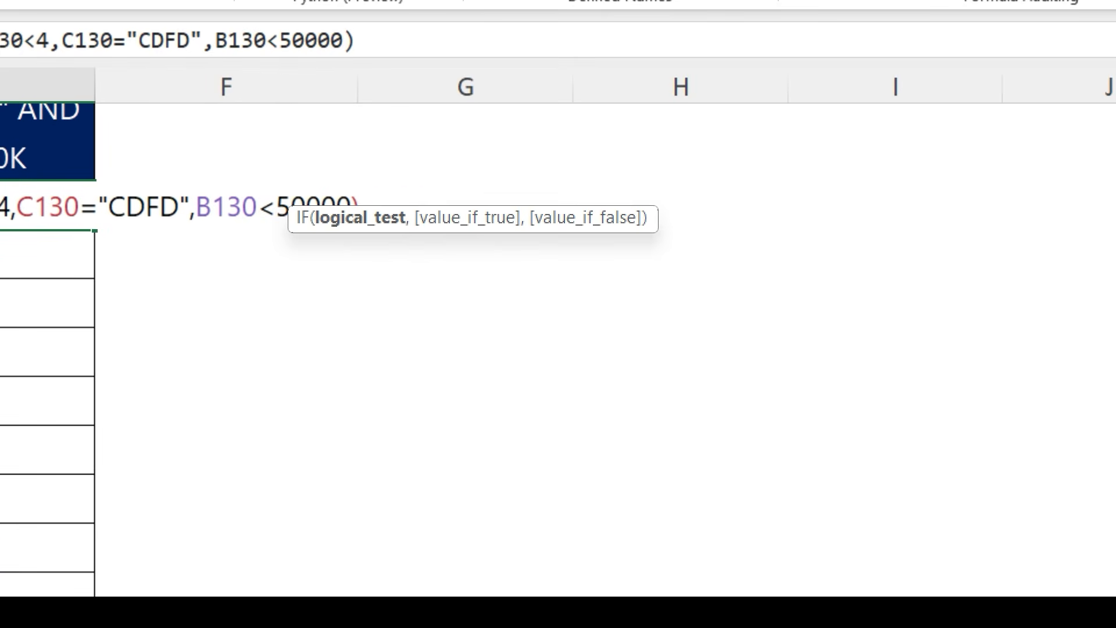
{"action": "scroll", "coordinate": [421, 286], "scroll_direction": "down", "scroll_amount": 1}
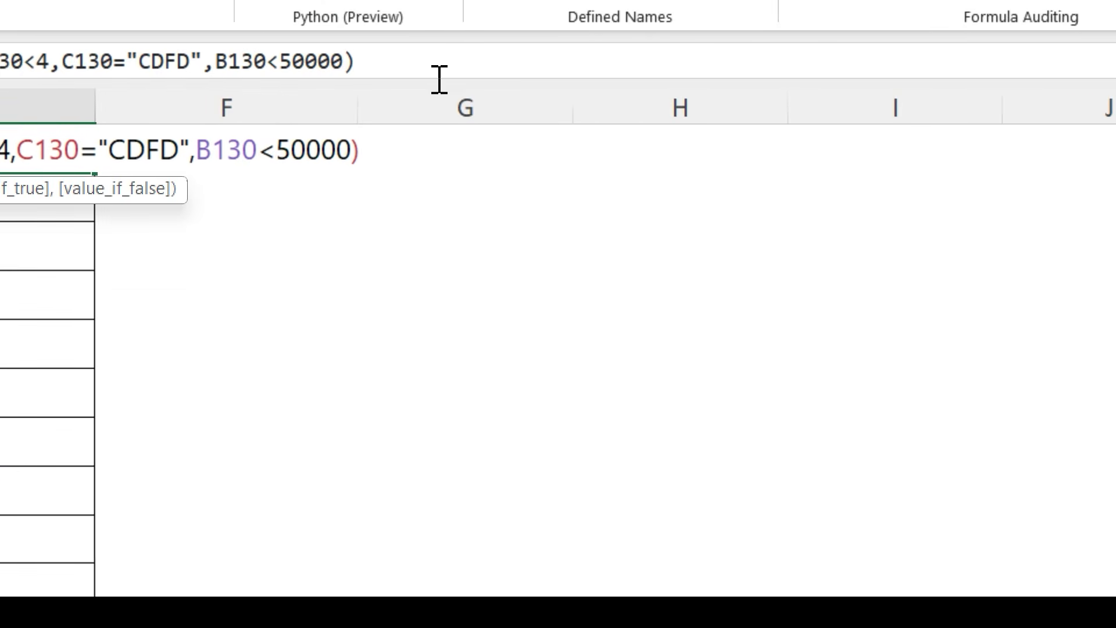
{"action": "left_click", "coordinate": [438, 79]}
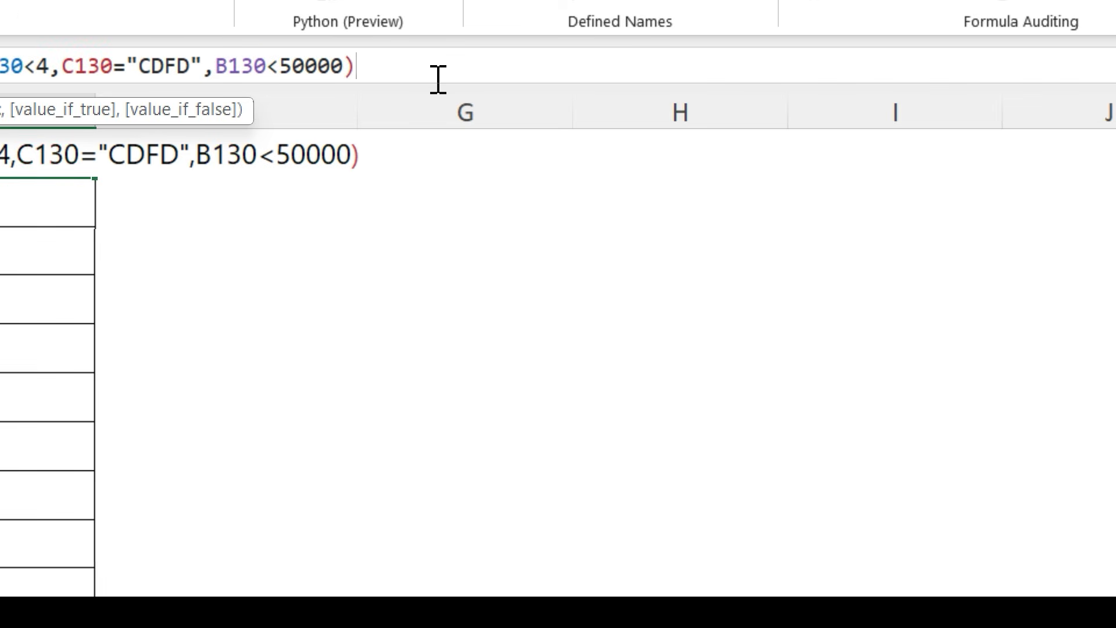
{"action": "type", "text": ",\"Eligible\":"}
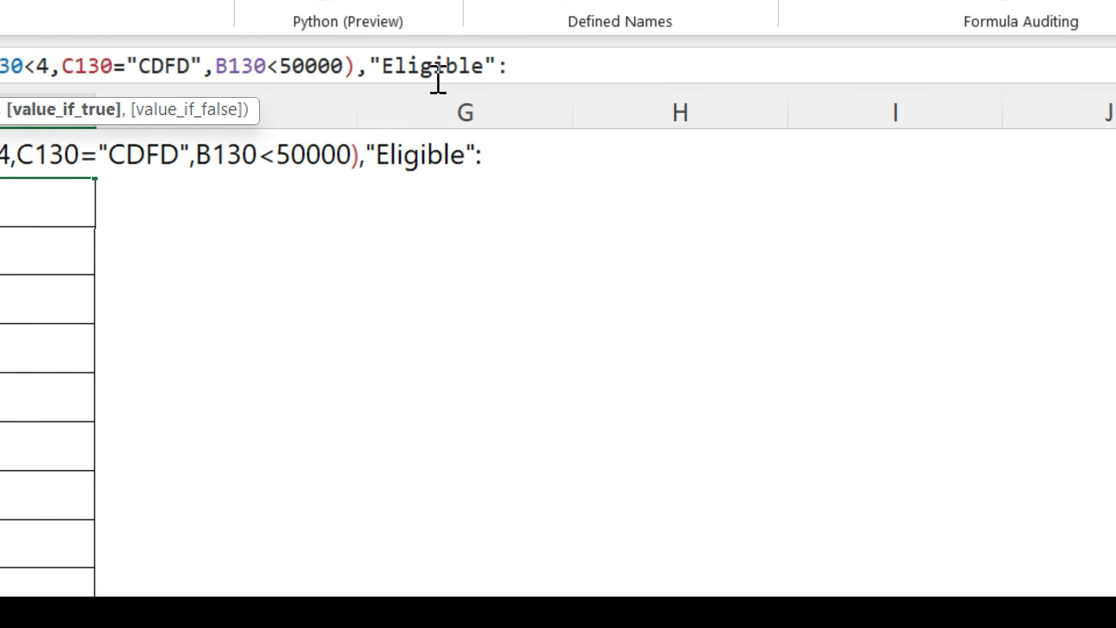
{"action": "key", "text": "BackSpace"}
{"action": "type", "text": ","}
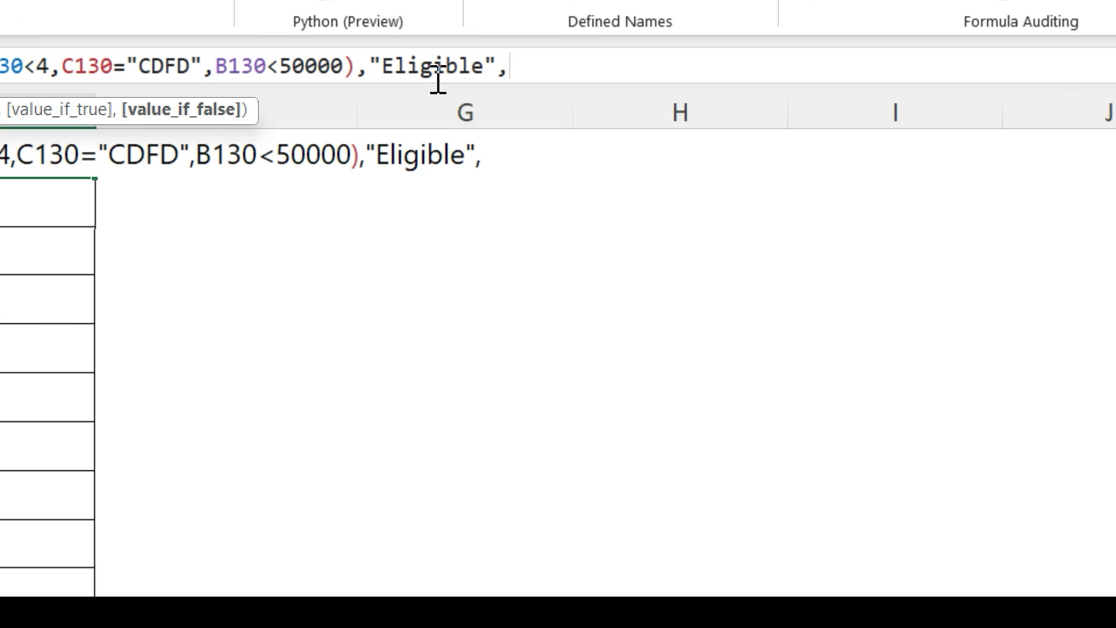
{"action": "type", "text": "\"Not El"}
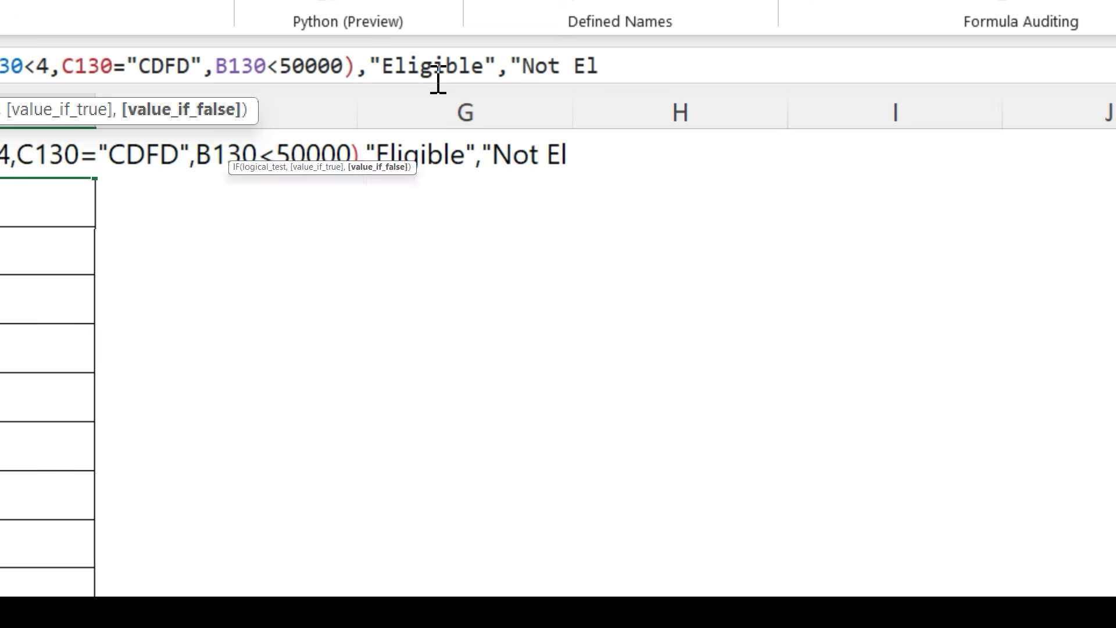
{"action": "type", "text": "igibile\":"}
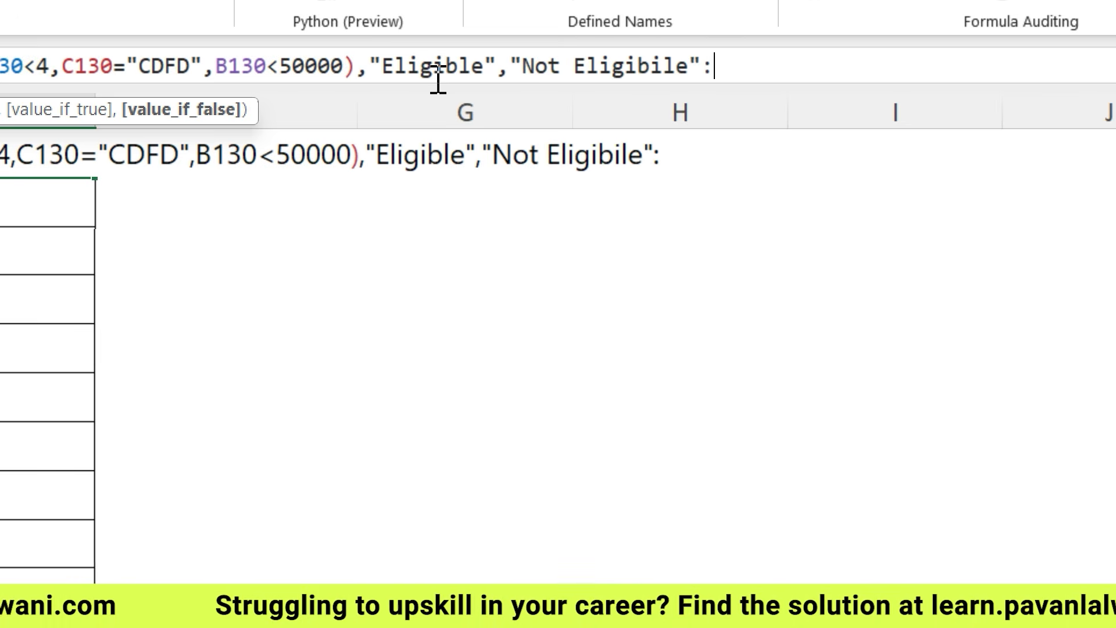
{"action": "key", "text": "BackSpace"}
{"action": "key", "text": "BackSpace"}
{"action": "key", "text": "BackSpace"}
{"action": "type", "text": "le\""}
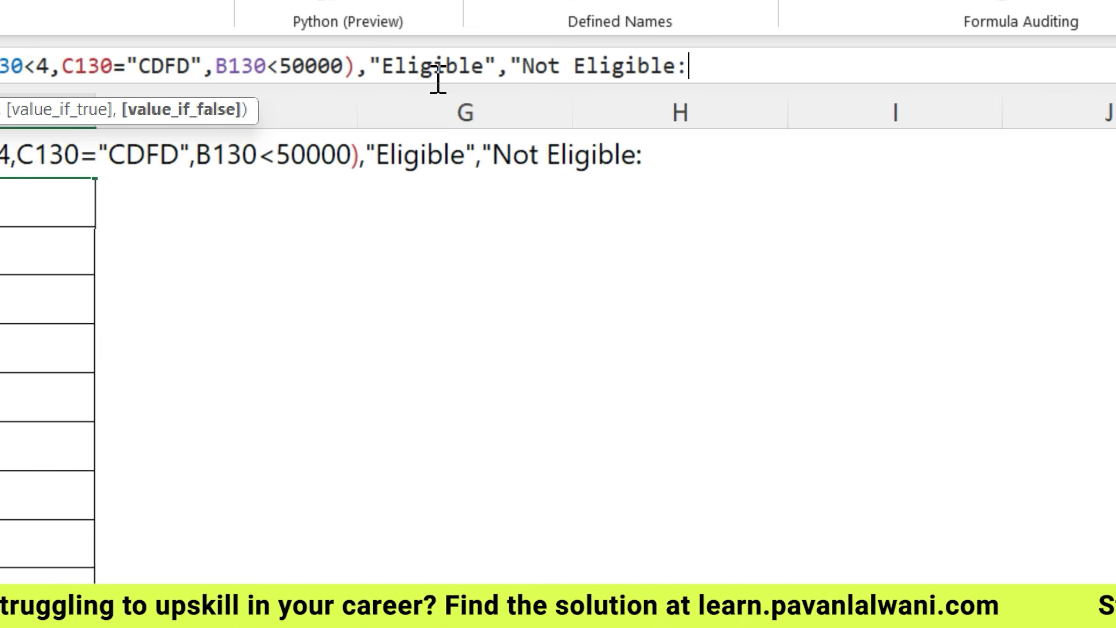
{"action": "type", "text": ")"}
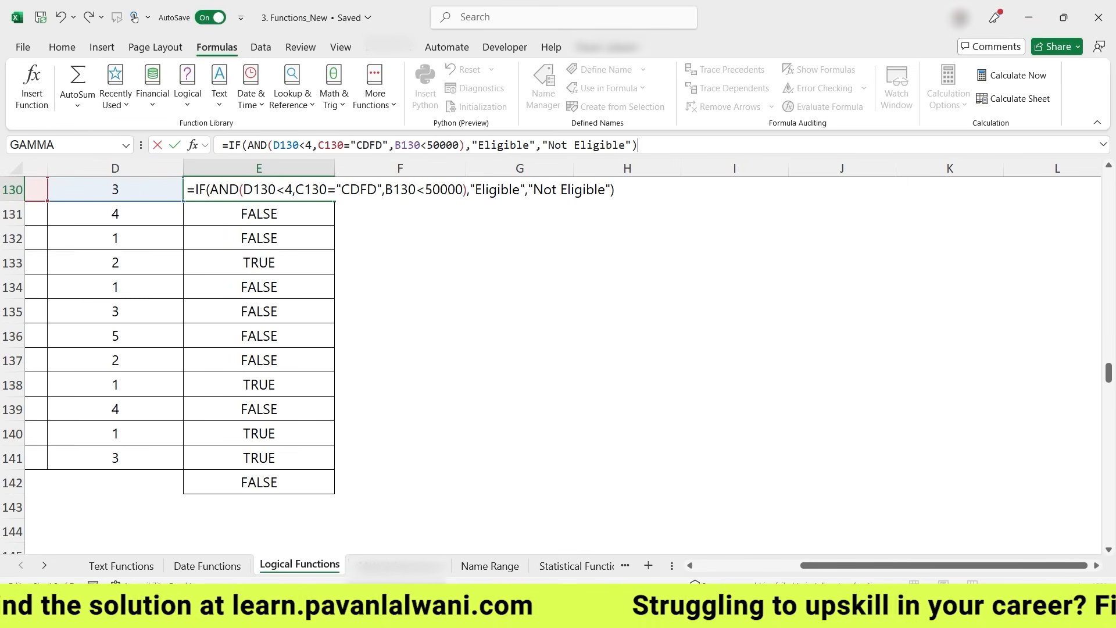
{"action": "key", "text": "ctrl+Return"}
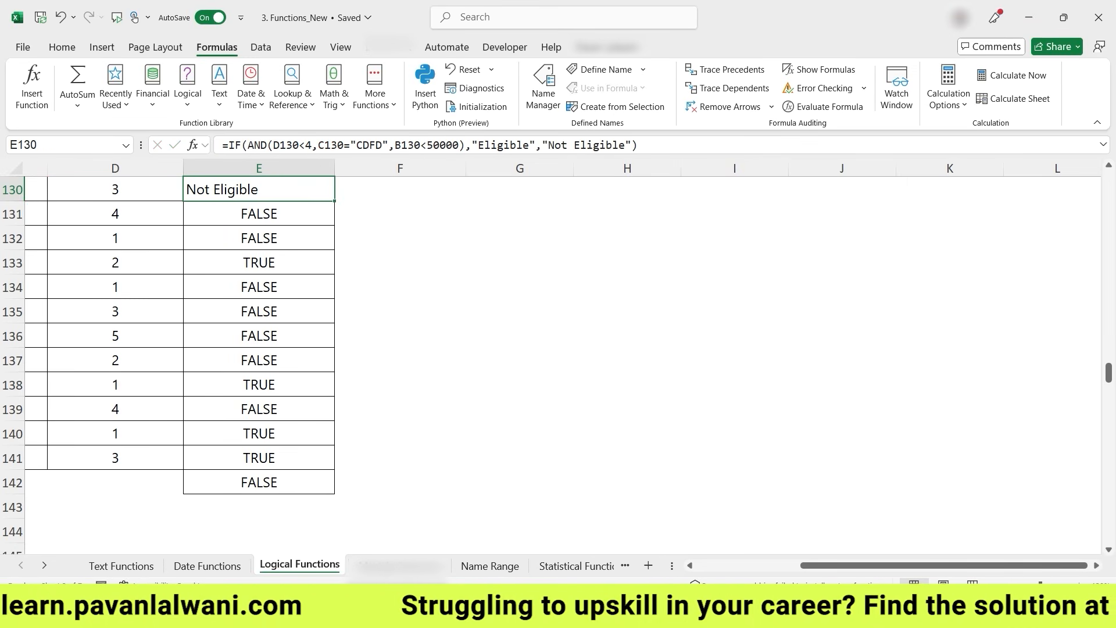
- Fill the E130 IF formula down to E142
{"action": "double_click", "coordinate": [335, 201]}
{"action": "left_click", "coordinate": [258, 262]}
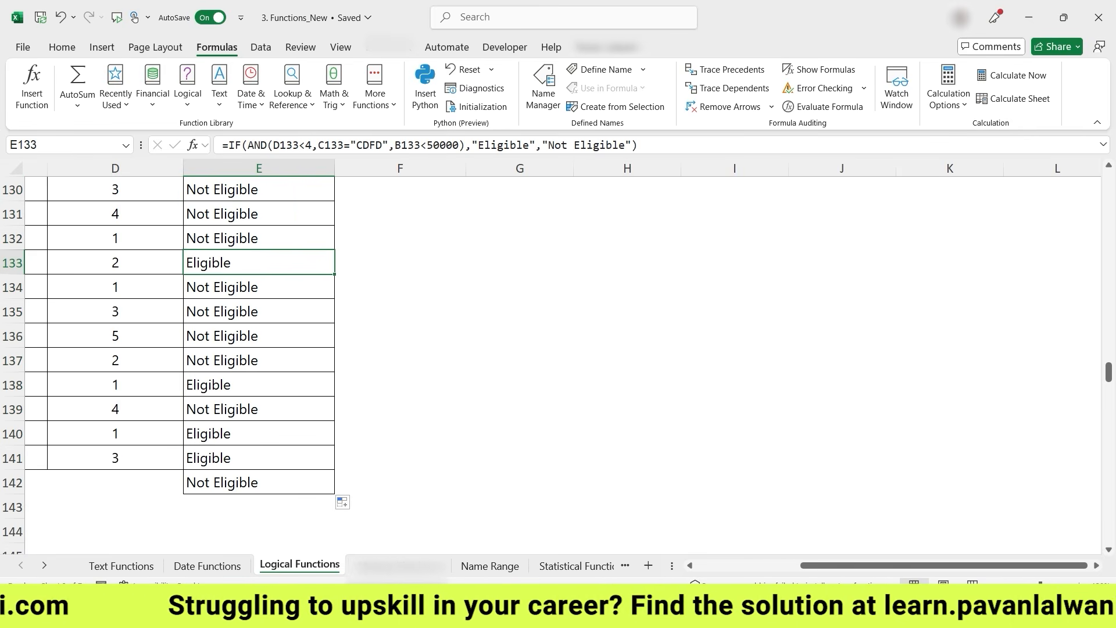
{"action": "scroll", "coordinate": [547, 525], "scroll_direction": "left", "scroll_amount": 5}
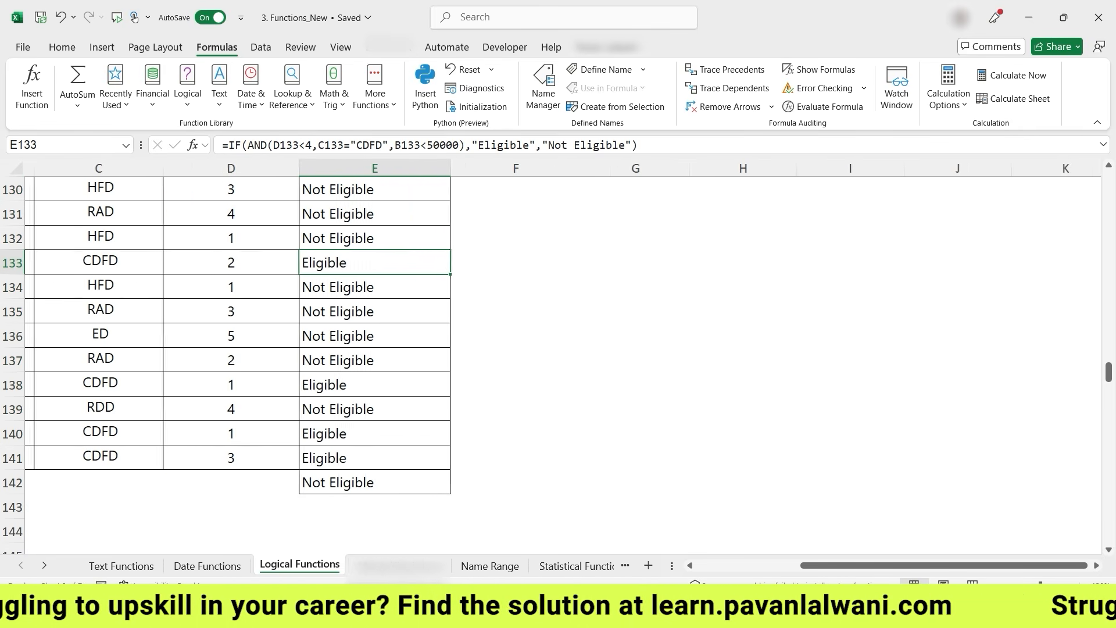
{"action": "scroll", "coordinate": [547, 525], "scroll_direction": "right", "scroll_amount": 1}
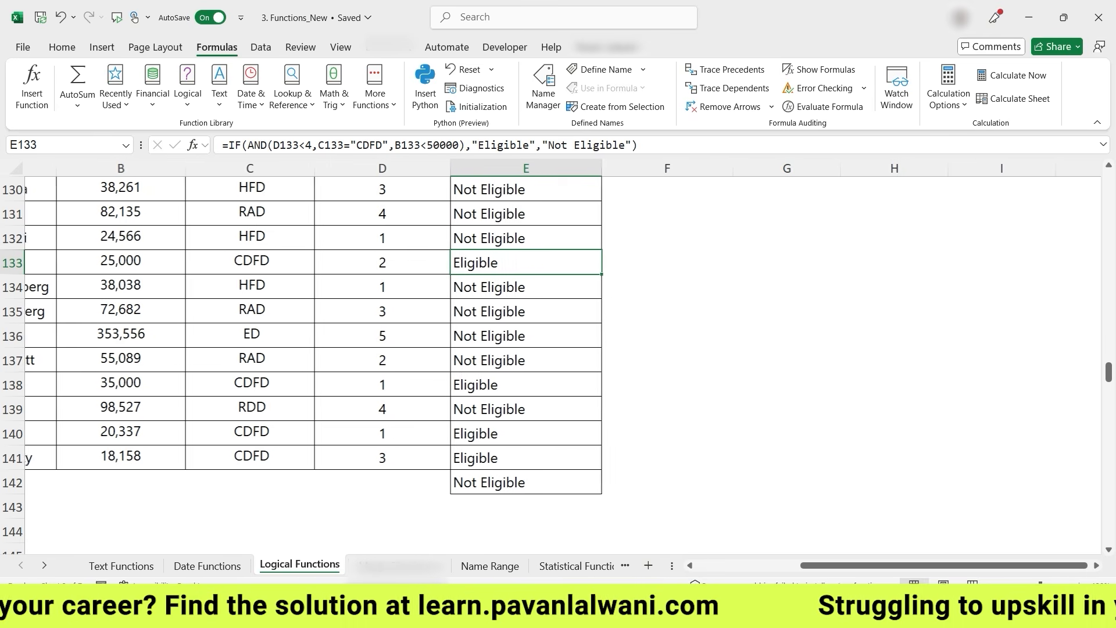
{"action": "left_click_drag", "start_coordinate": [762, 565], "coordinate": [729, 565]}
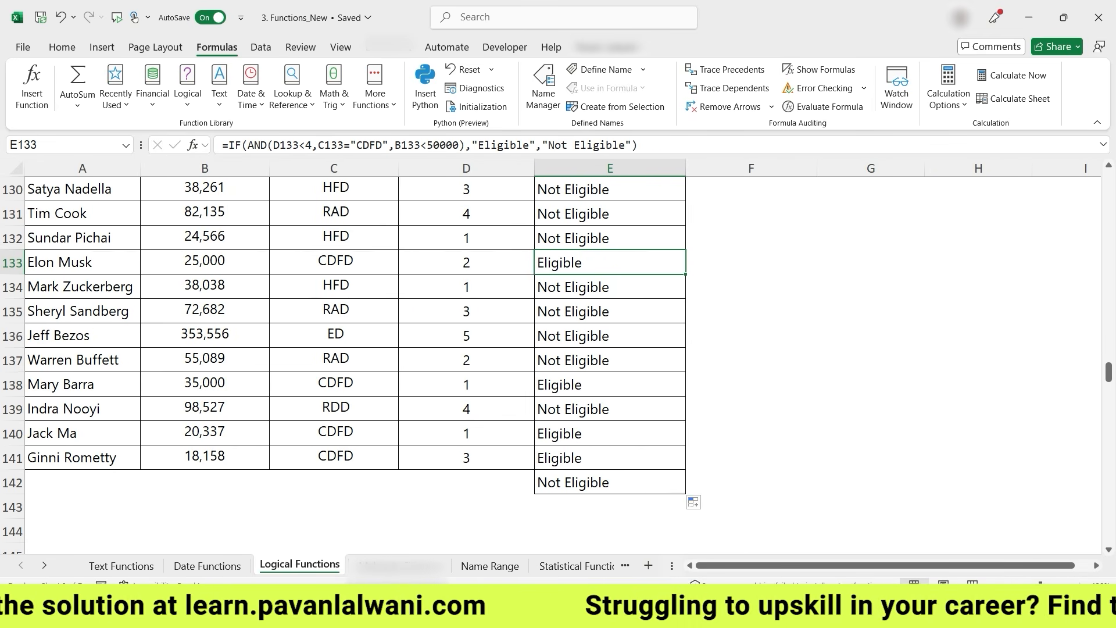
- Add a test row in row 142 with a new employee name in column A and a salary of 10000
{"action": "left_click", "coordinate": [82, 482]}
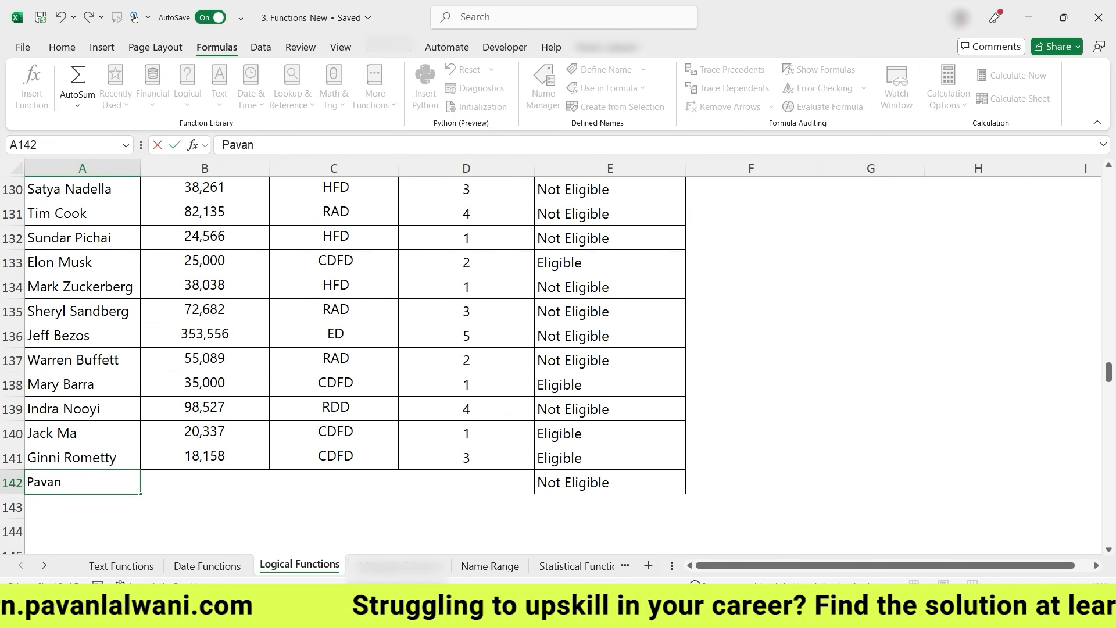
{"action": "key", "text": "Tab"}
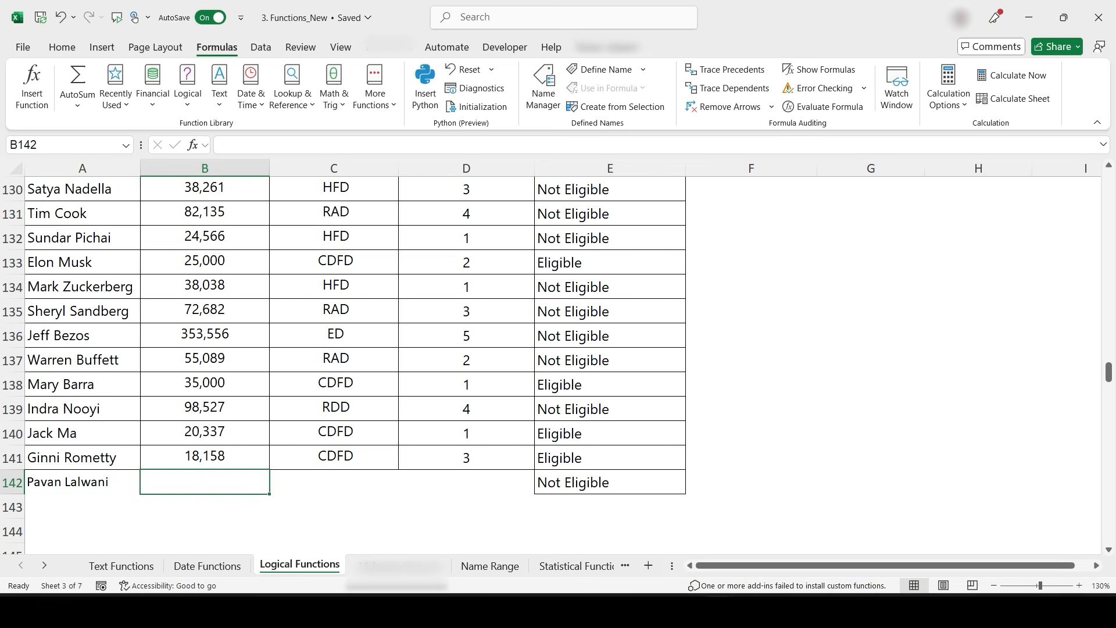
{"action": "type", "text": "10000"}
{"action": "key", "text": "Return"}
- Enter the division CDFC in C142 and the value 3 in D142 for the test row
{"action": "key", "text": "ctrl+z"}
{"action": "key", "text": "Right"}
{"action": "type", "text": "CDFC"}
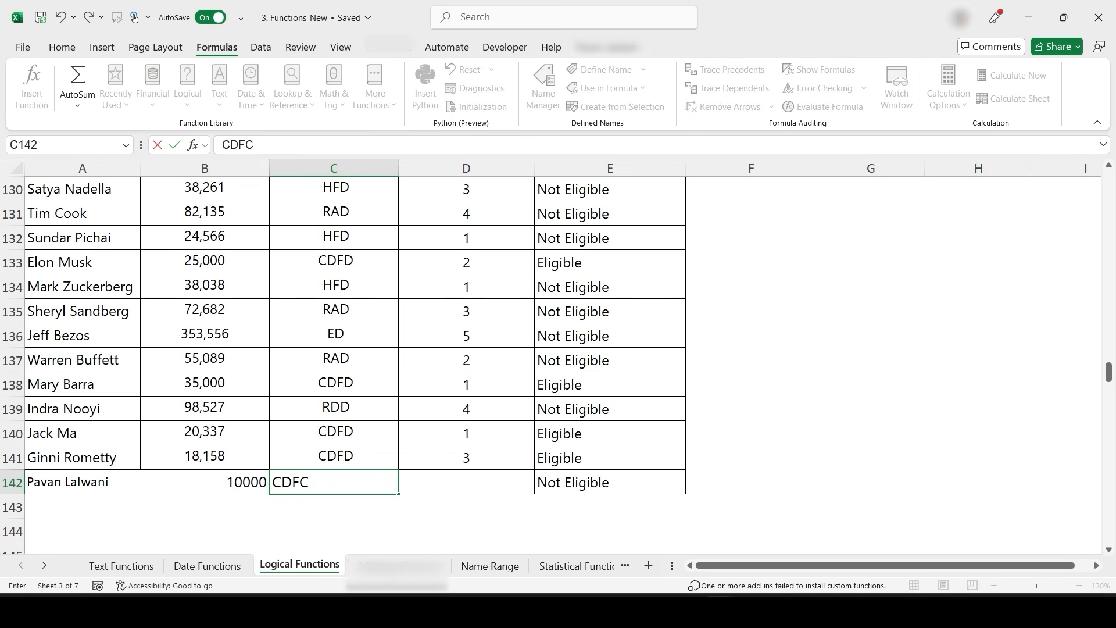
{"action": "key", "text": "Return"}
{"action": "key", "text": "Up"}
{"action": "key", "text": "Right"}
{"action": "type", "text": "3"}
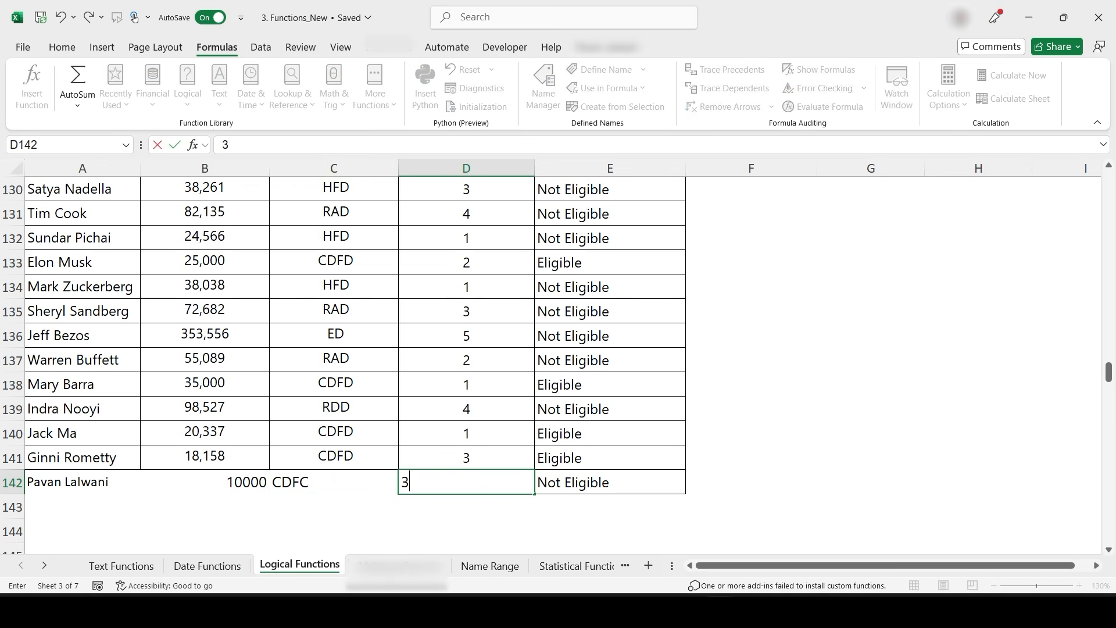
{"action": "key", "text": "Return"}
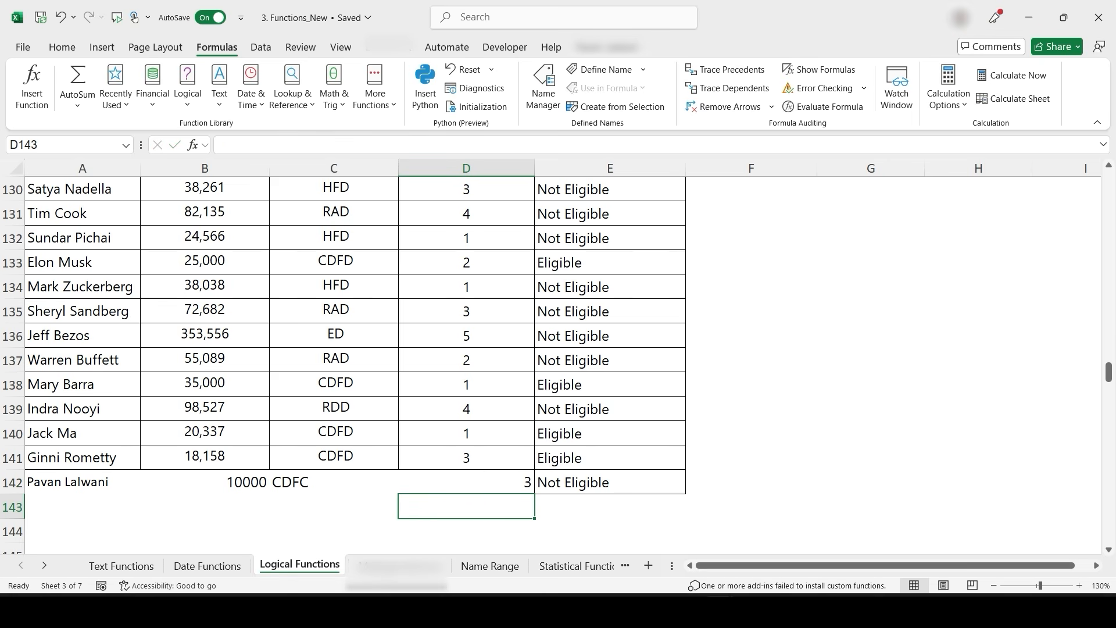
- Change the test row's division in C142 to CDFD
{"action": "left_click", "coordinate": [205, 482]}
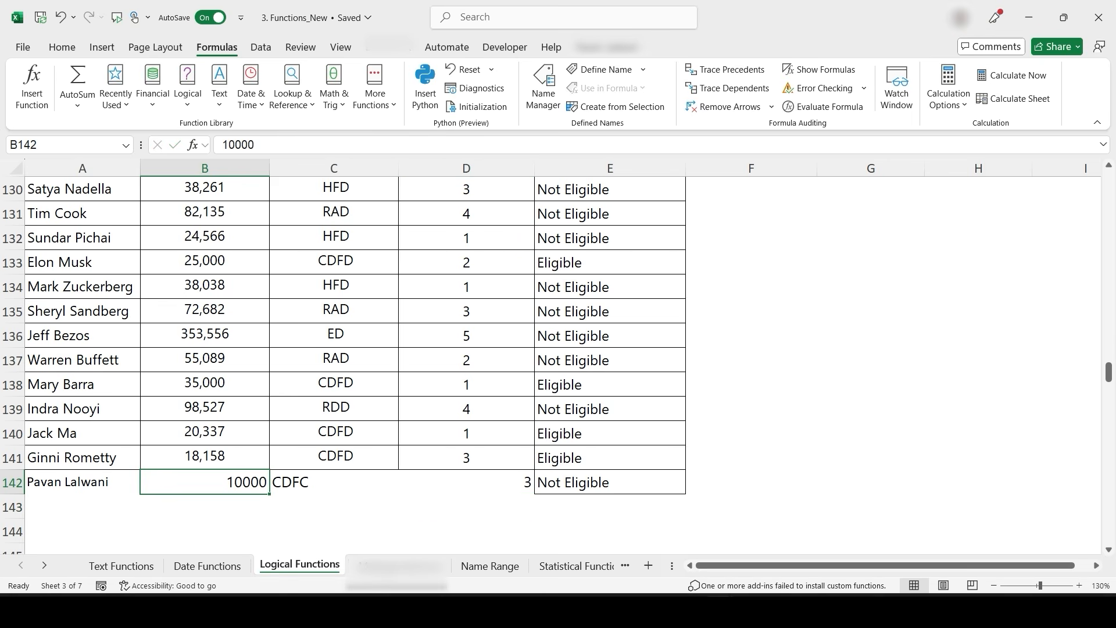
{"action": "key", "text": "Right"}
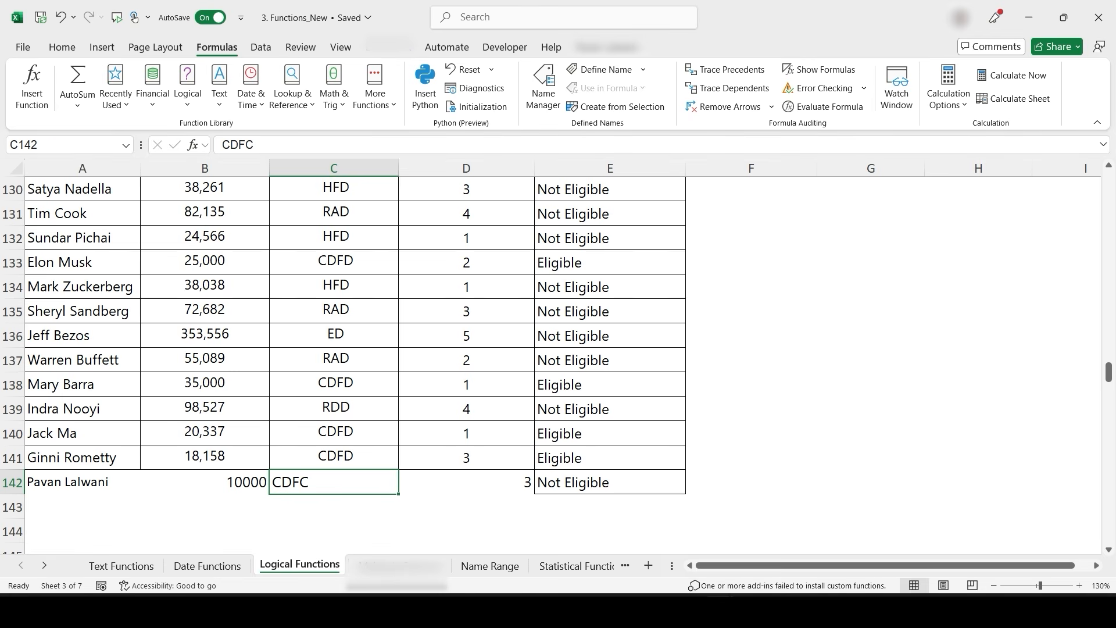
{"action": "type", "text": "CD"}
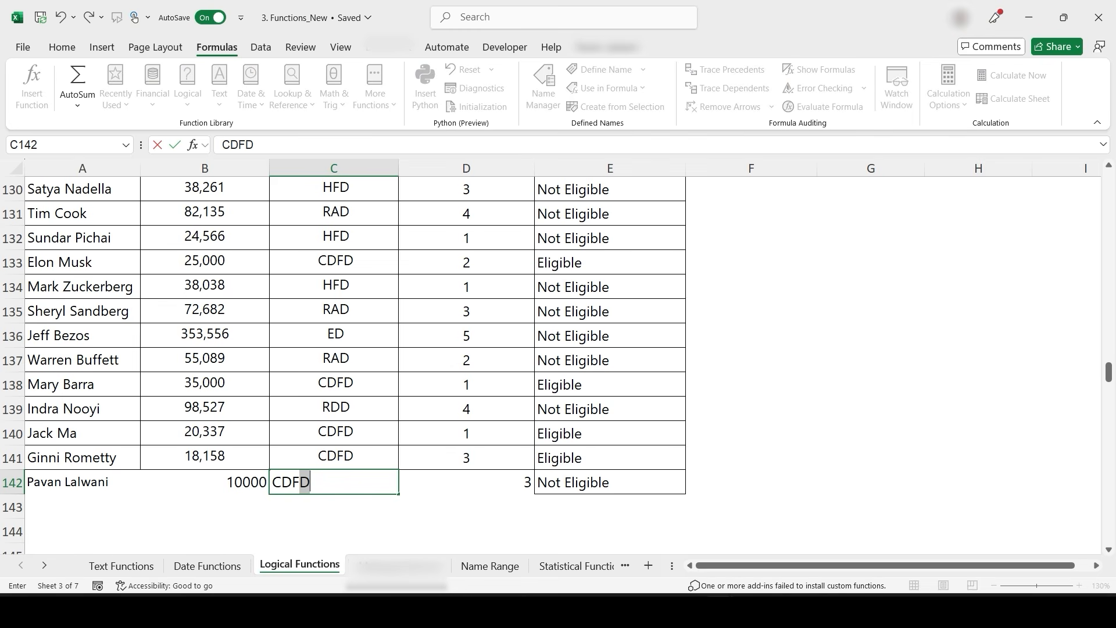
{"action": "key", "text": "Return"}
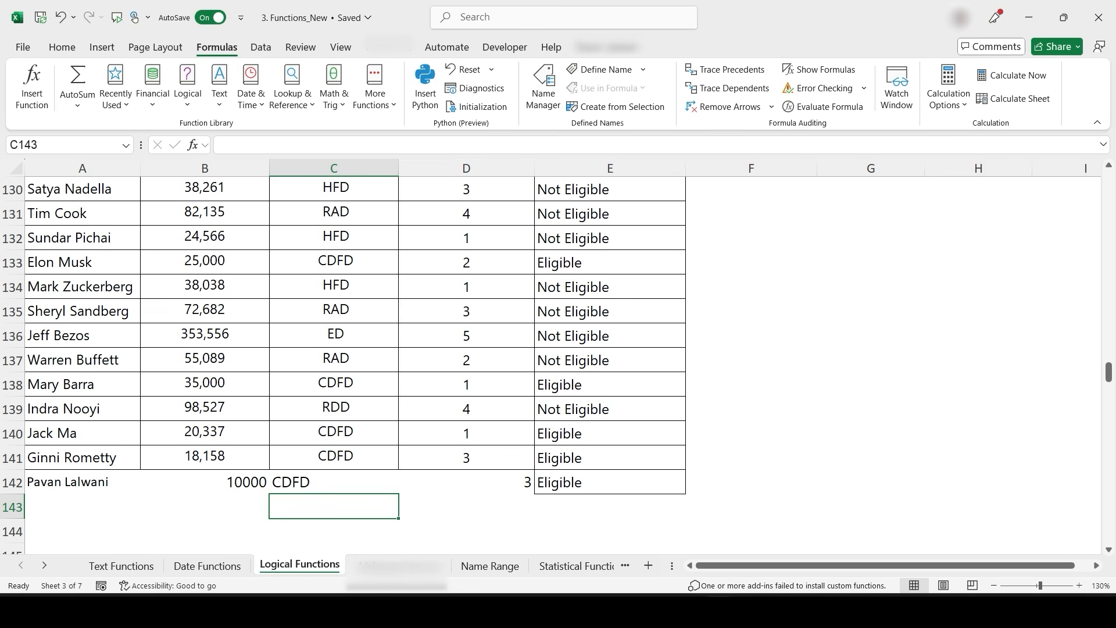
- Scroll to the Q8 nested IF grading exercise and examine the ratings and the Rating/Grade table
{"action": "scroll", "coordinate": [508, 366], "scroll_direction": "down", "scroll_amount": 8}
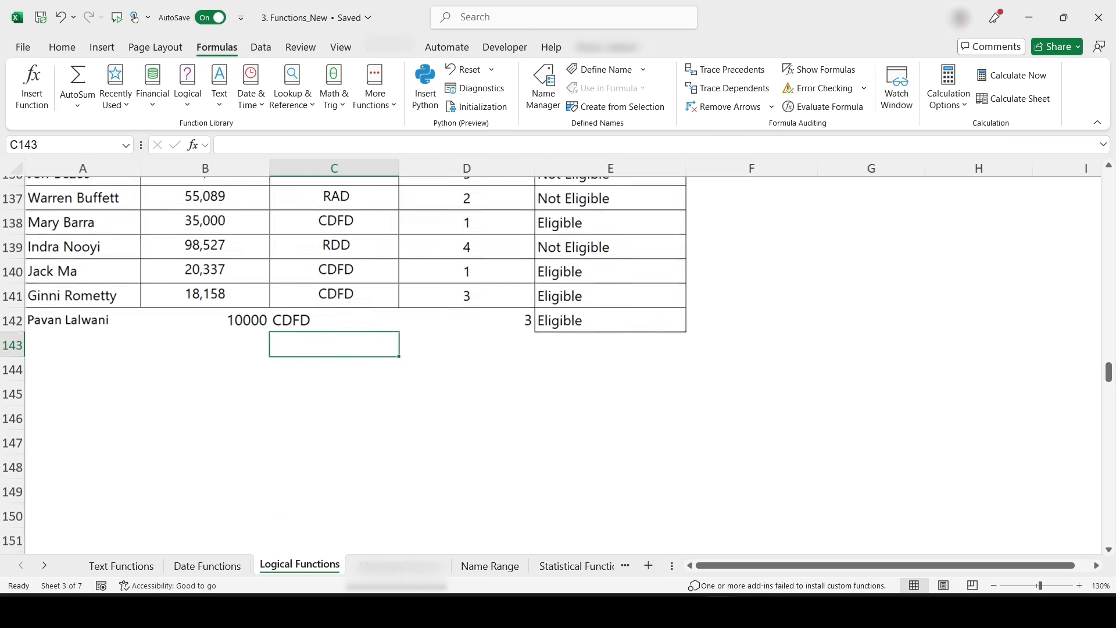
{"action": "scroll", "coordinate": [518, 436], "scroll_direction": "down", "scroll_amount": 9}
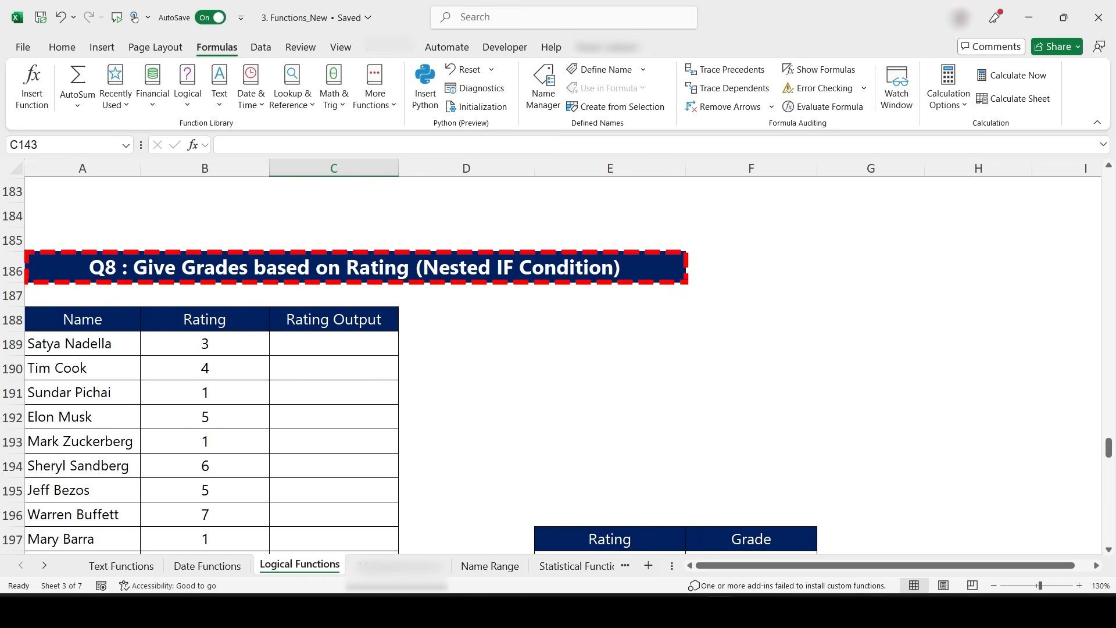
{"action": "scroll", "coordinate": [556, 349], "scroll_direction": "down", "scroll_amount": 1}
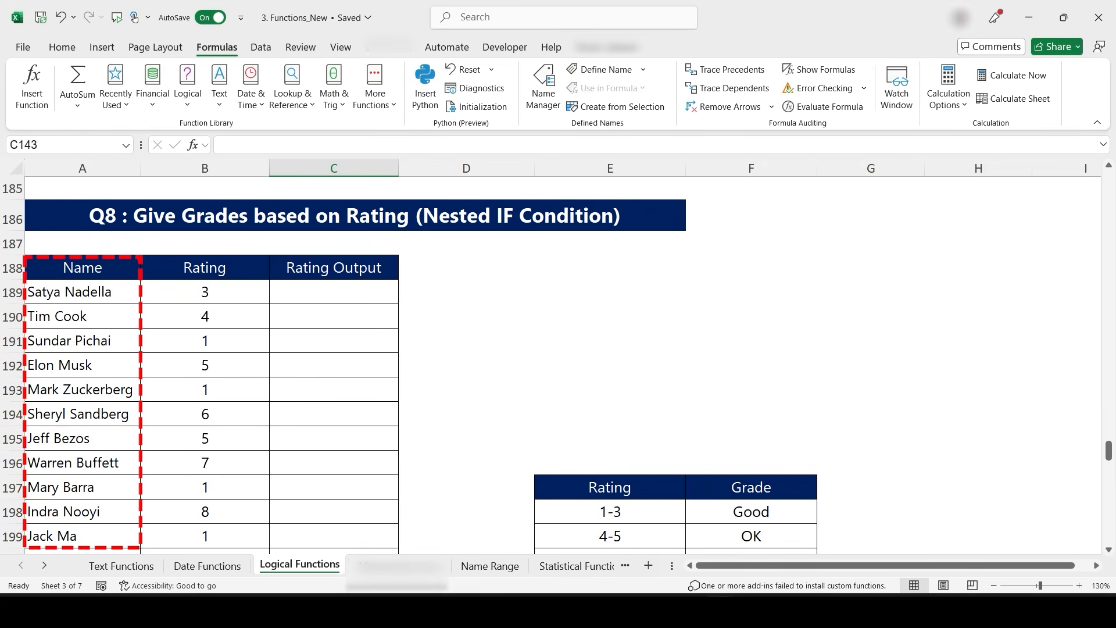
{"action": "scroll", "coordinate": [593, 336], "scroll_direction": "down", "scroll_amount": 2}
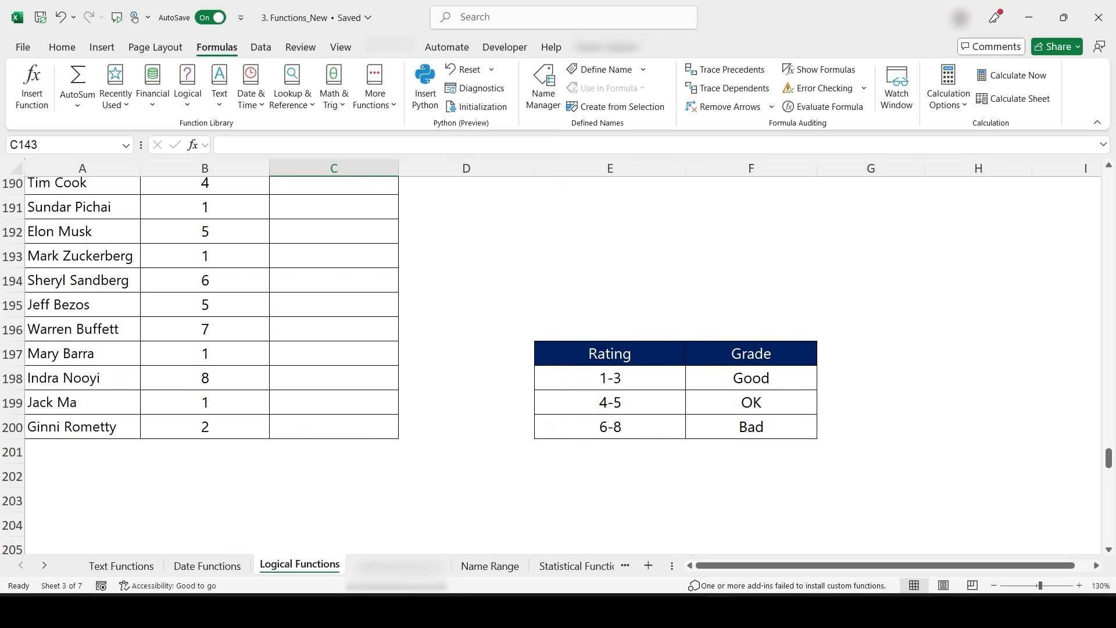
{"action": "scroll", "coordinate": [568, 488], "scroll_direction": "right", "scroll_amount": 2}
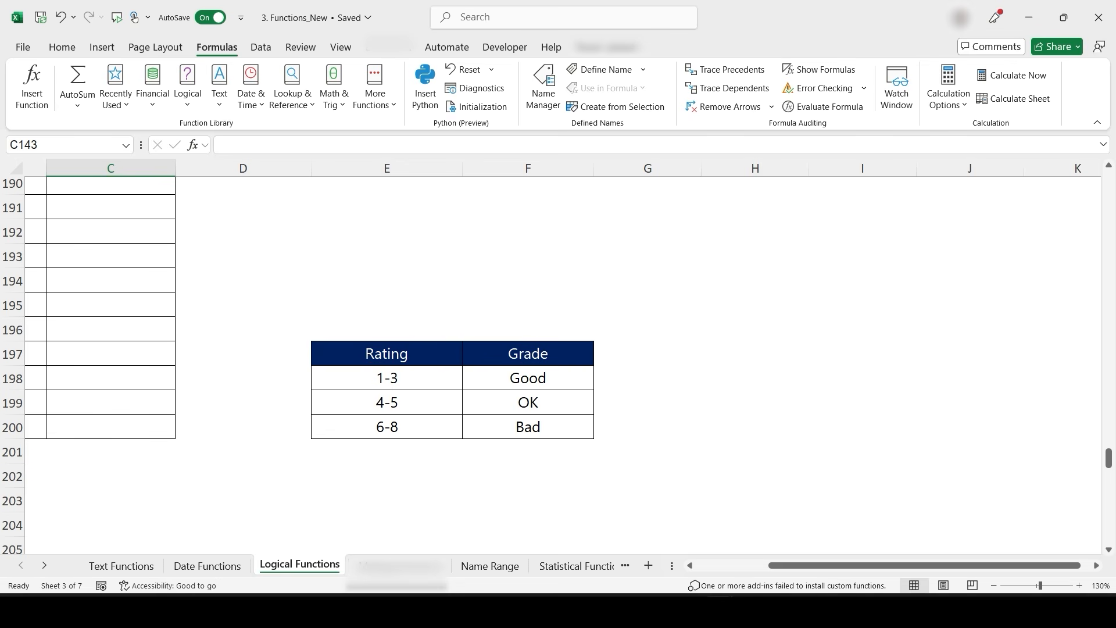
{"action": "scroll", "coordinate": [506, 458], "scroll_direction": "left", "scroll_amount": 3}
{"action": "scroll", "coordinate": [505, 458], "scroll_direction": "up", "scroll_amount": 2}
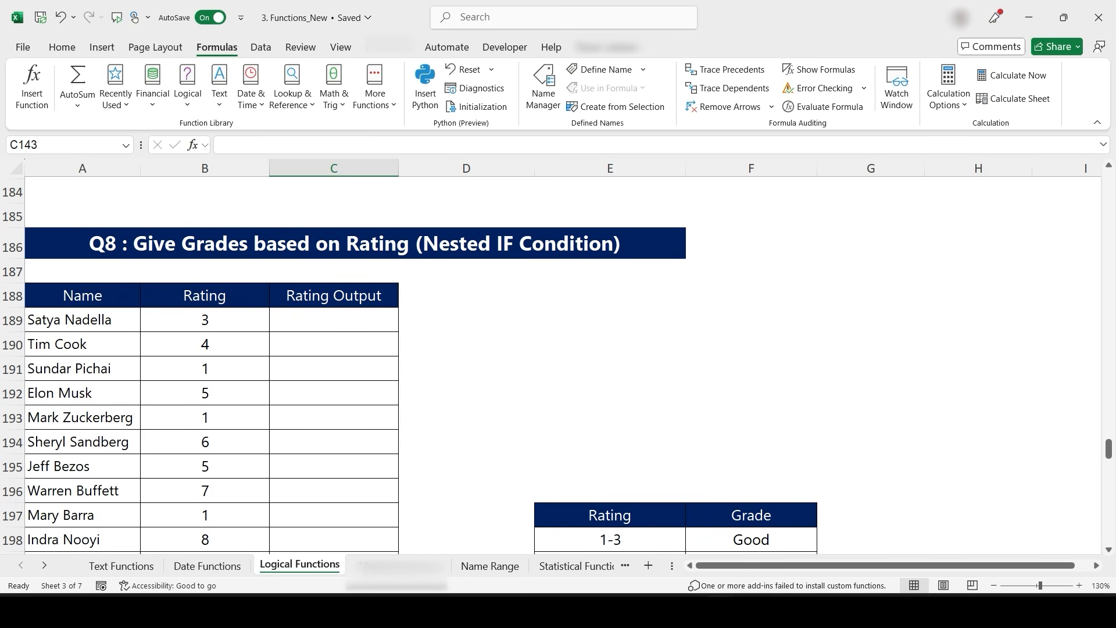
{"action": "scroll", "coordinate": [421, 383], "scroll_direction": "down", "scroll_amount": 3}
{"action": "scroll", "coordinate": [421, 383], "scroll_direction": "right", "scroll_amount": 3}
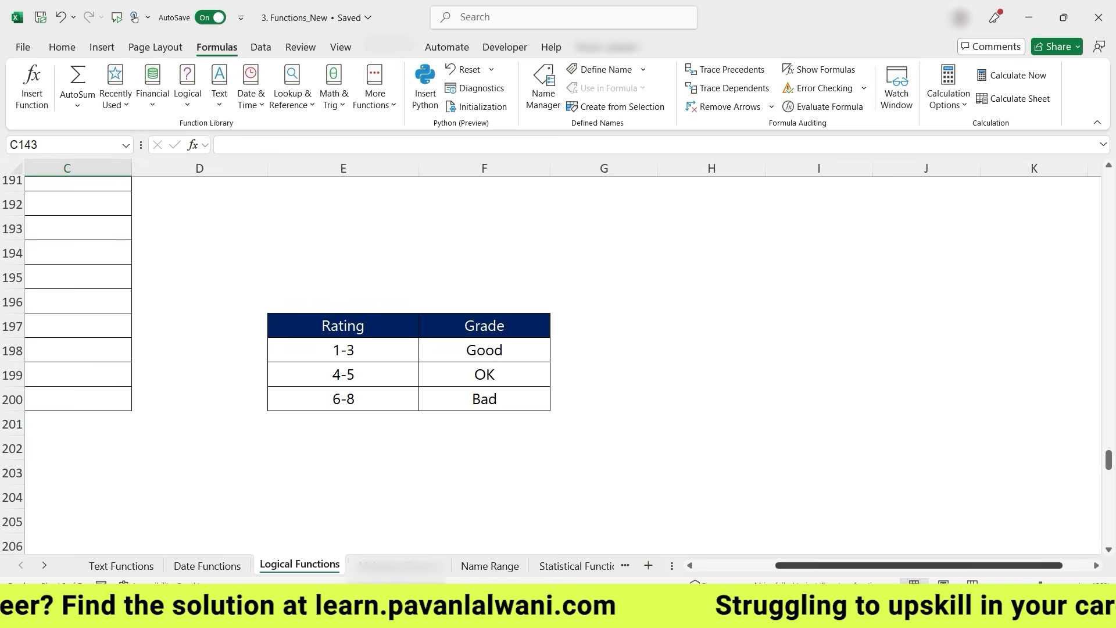
{"action": "scroll", "coordinate": [558, 348], "scroll_direction": "left", "scroll_amount": 3}
- Move the Rating/Grade table up three rows so it starts at E194
{"action": "left_click_drag", "start_coordinate": [528, 326], "coordinate": [669, 399]}
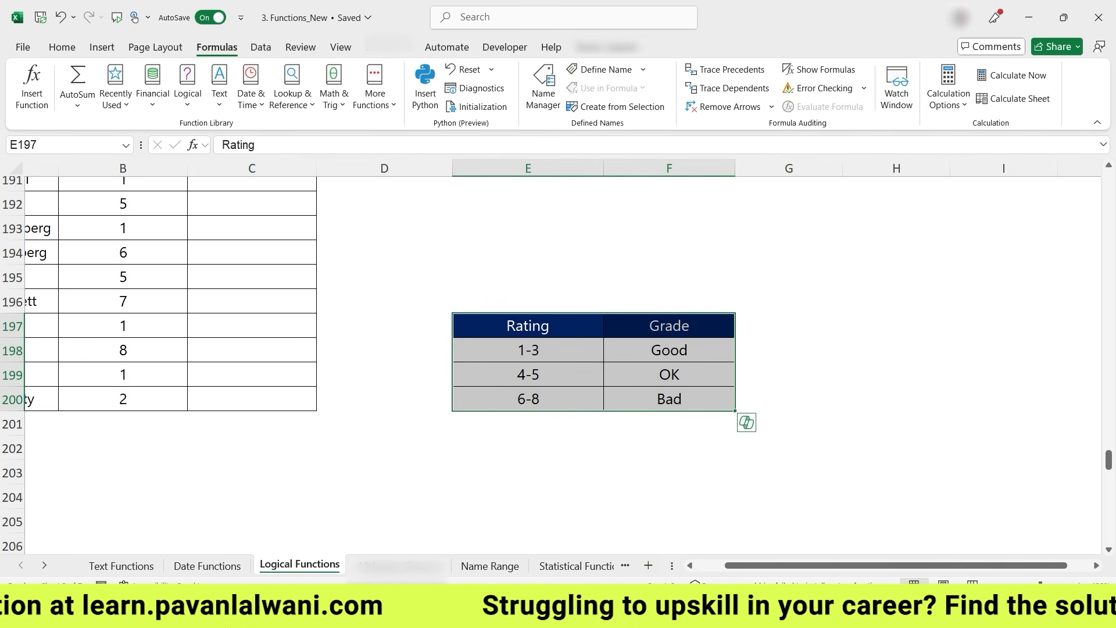
{"action": "left_click_drag", "start_coordinate": [631, 313], "coordinate": [630, 240]}
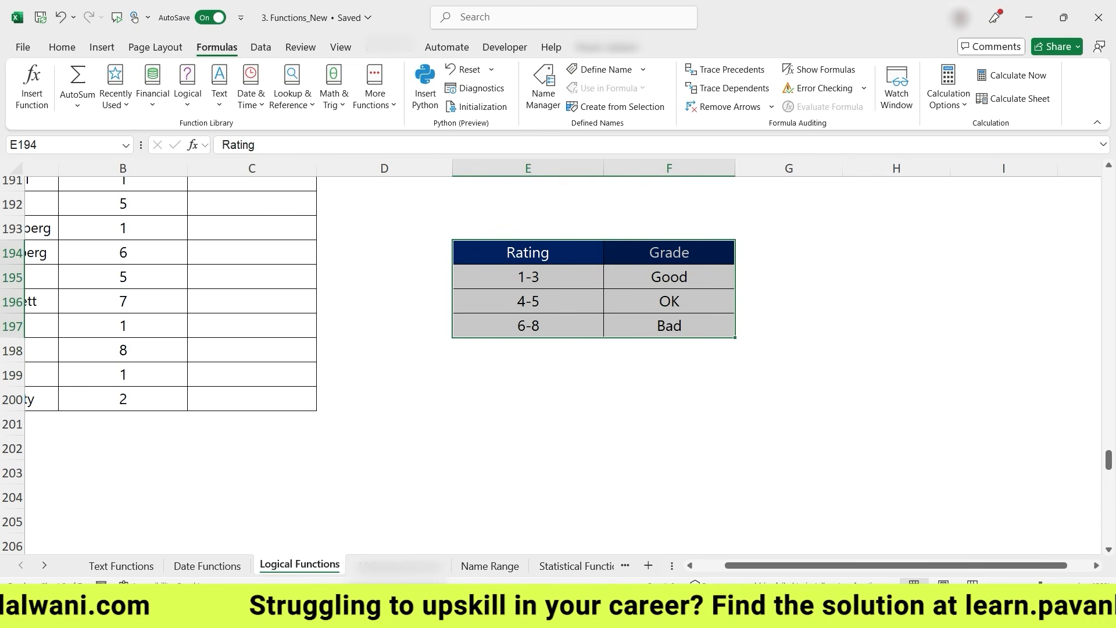
{"action": "left_click_drag", "start_coordinate": [802, 565], "coordinate": [773, 565]}
{"action": "scroll", "coordinate": [558, 365], "scroll_direction": "up", "scroll_amount": 2}
- In C189 enter the nested formula =IF(B189<4,"Good",IF(B189<6,"OK","Bad"))
{"action": "left_click", "coordinate": [334, 277]}
{"action": "type", "text": "=IF("}
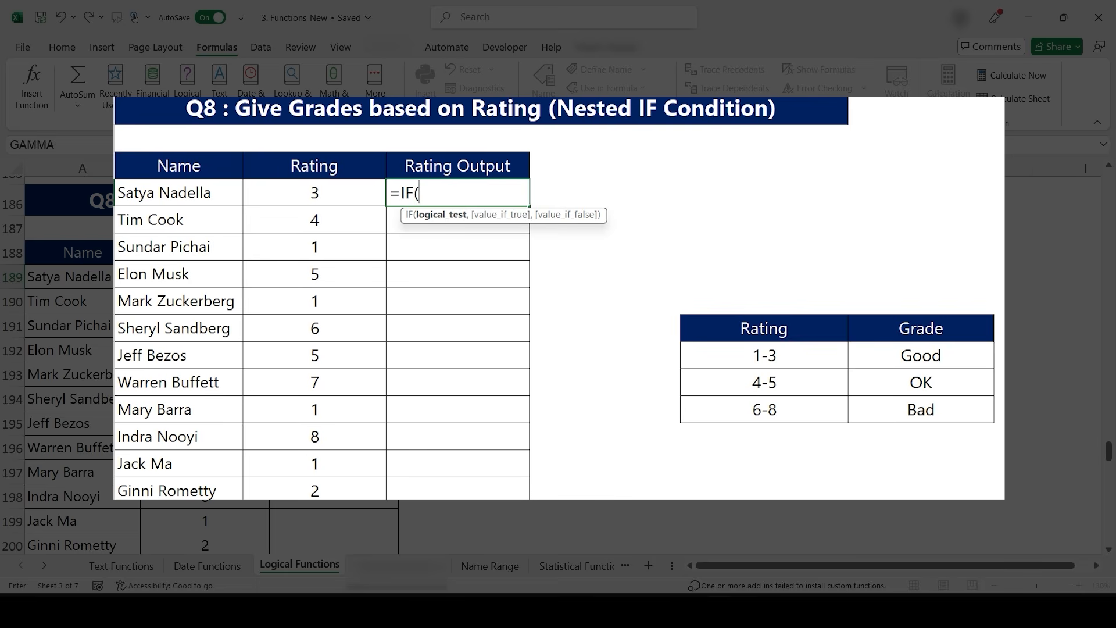
{"action": "key", "text": "Left"}
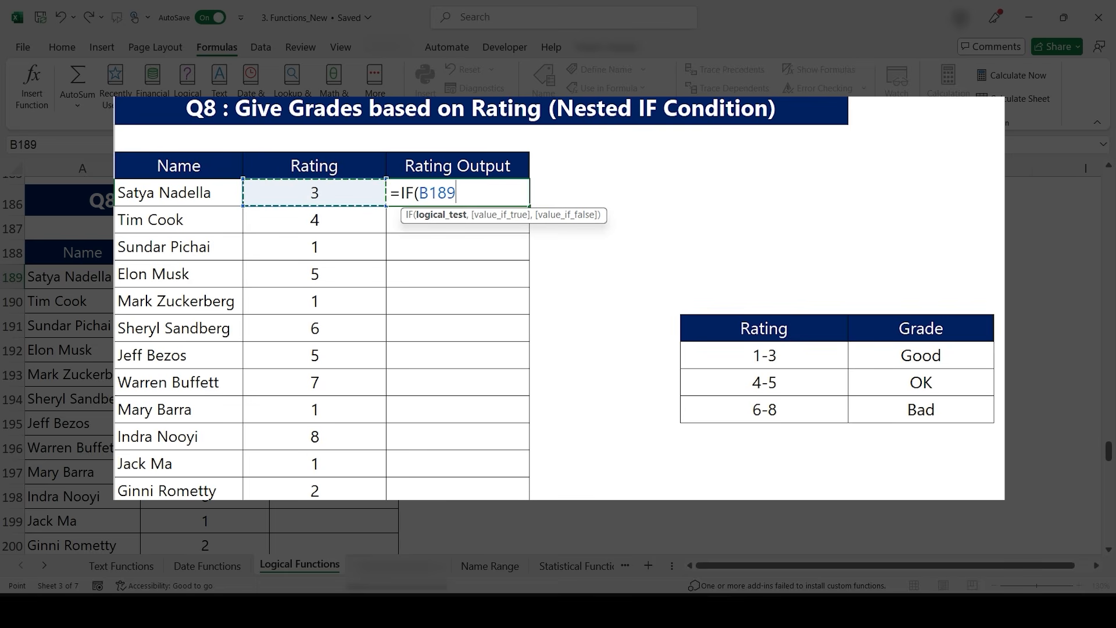
{"action": "type", "text": "<4"}
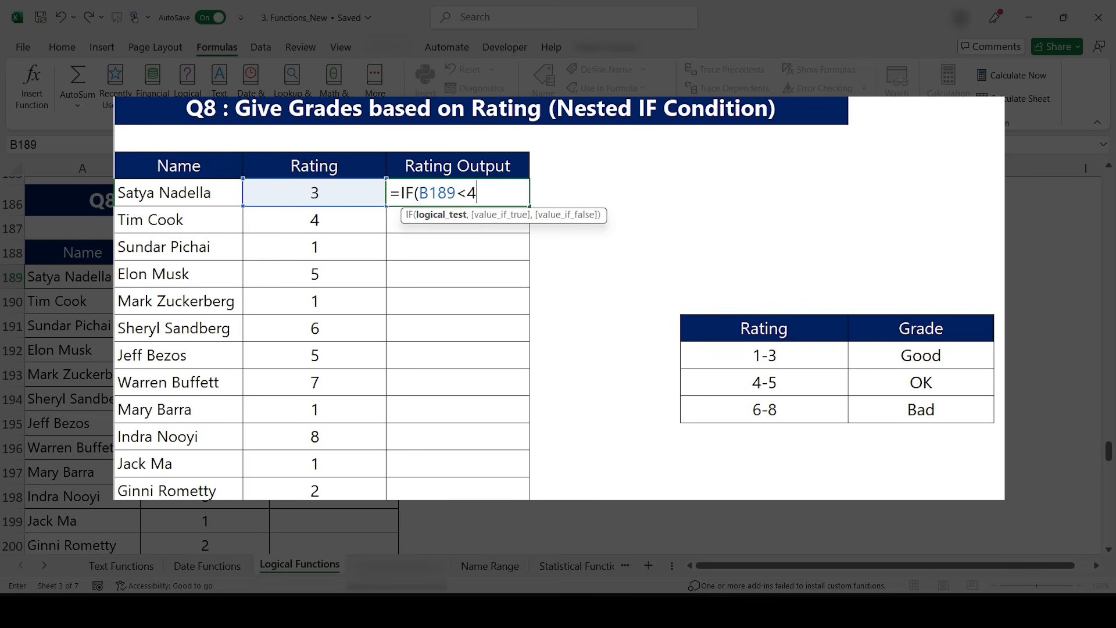
{"action": "type", "text": ",\"Good\","}
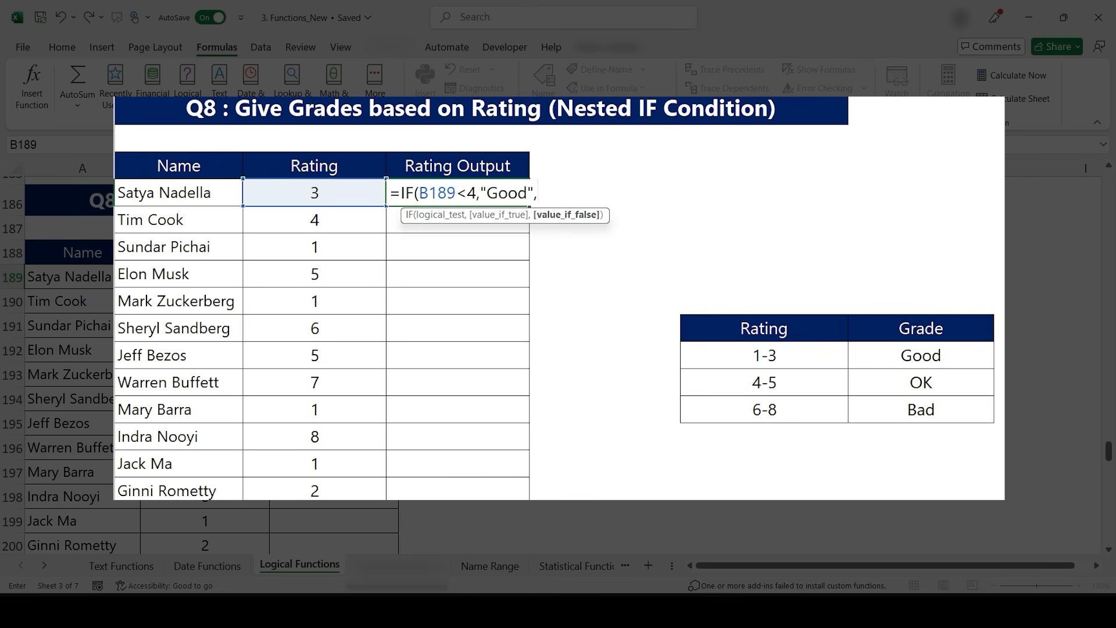
{"action": "type", "text": "IF"}
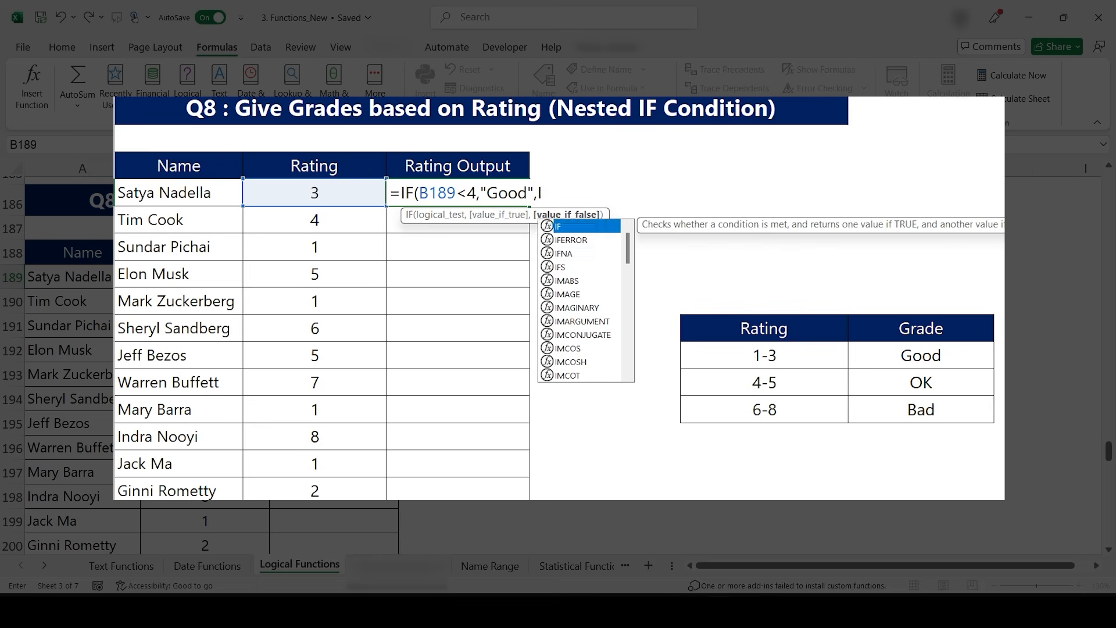
{"action": "type", "text": "("}
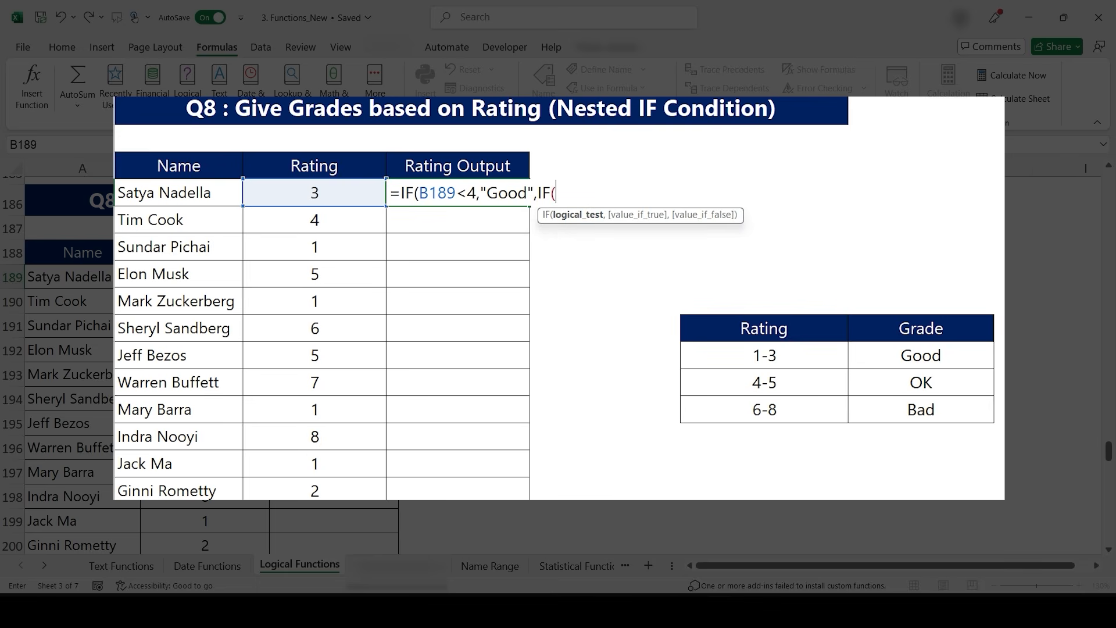
{"action": "left_click", "coordinate": [315, 193]}
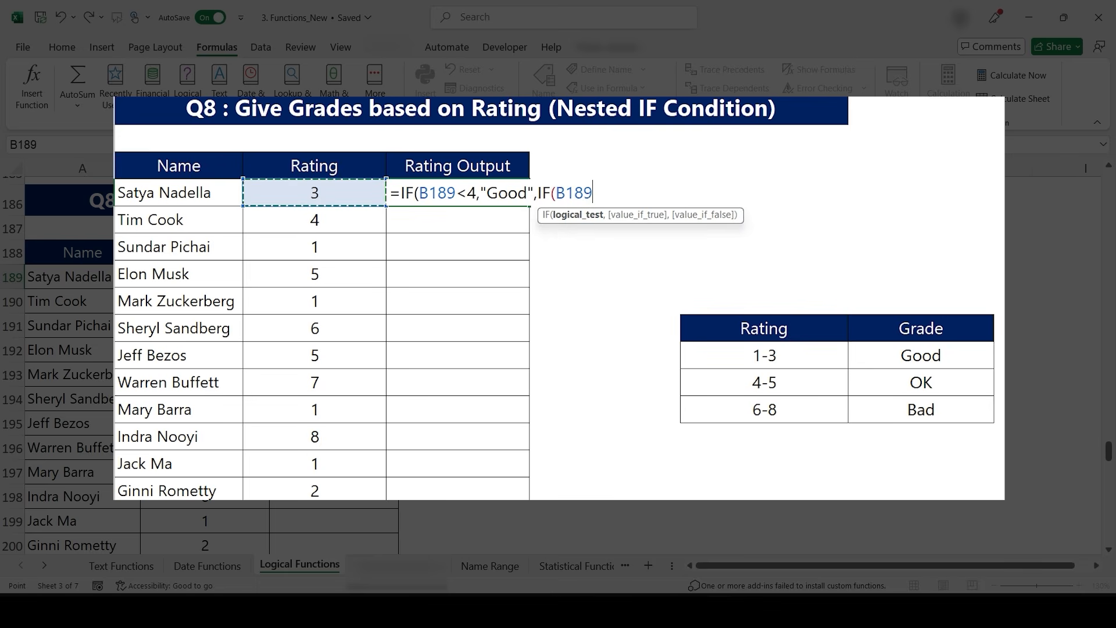
{"action": "type", "text": "<6"}
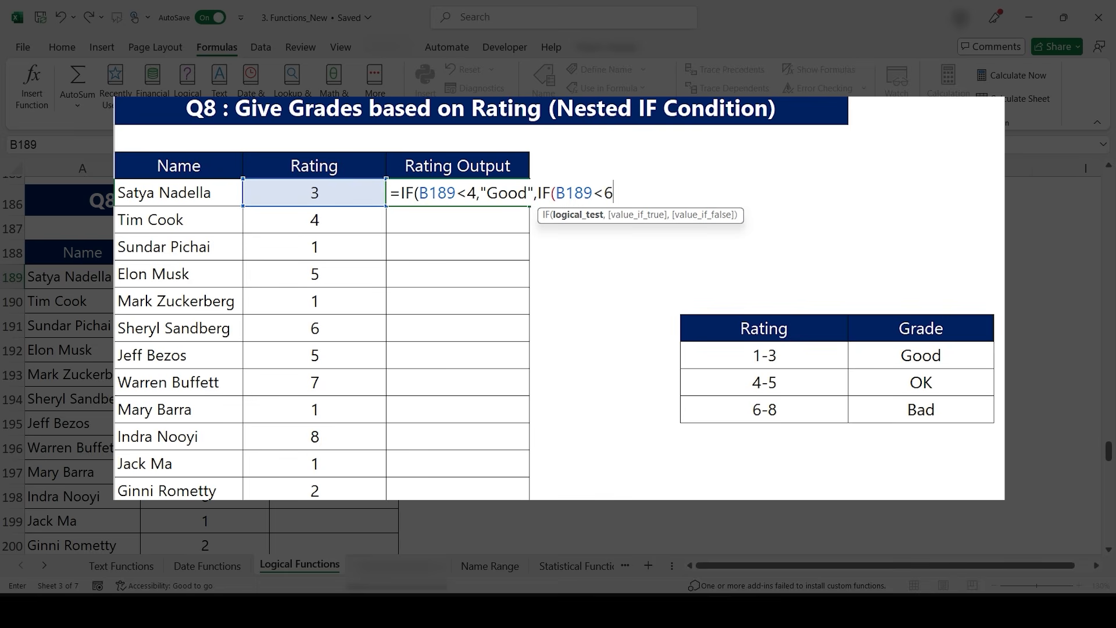
{"action": "type", "text": ",\"OK"}
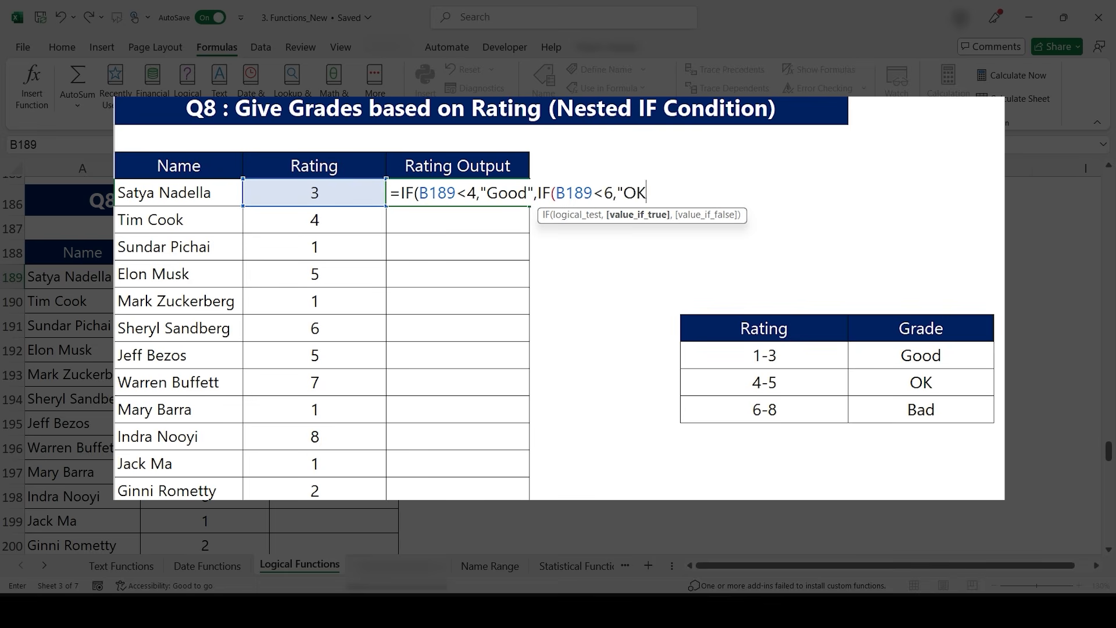
{"action": "type", "text": "\",\"B"}
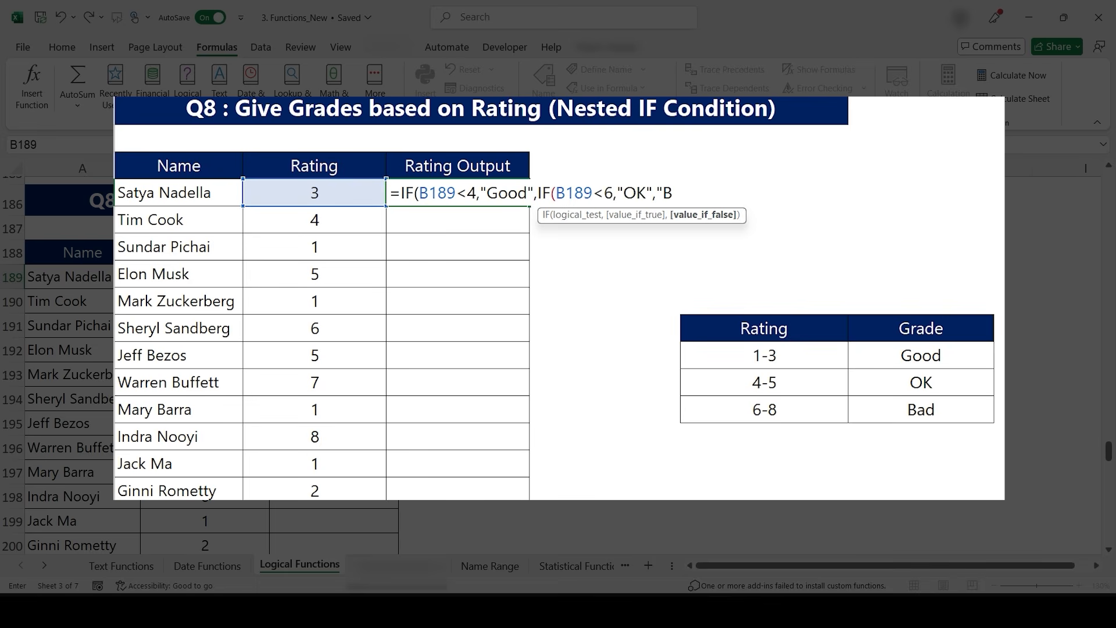
{"action": "type", "text": "ad\"))"}
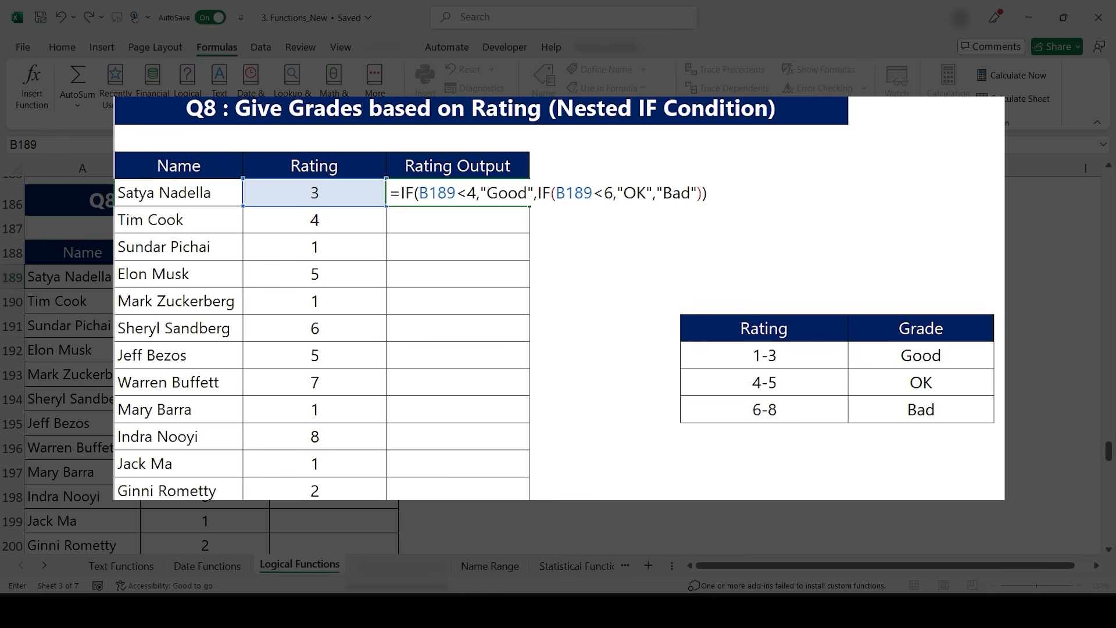
{"action": "key", "text": "Return"}
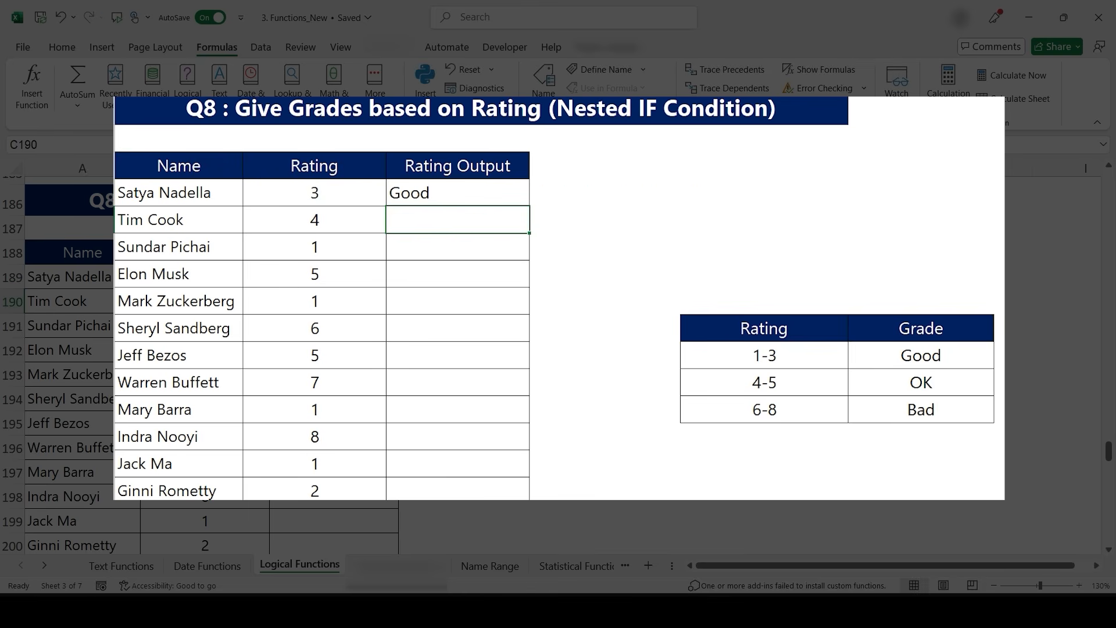
- Fill the C189 nested IF formula down to C200
{"action": "key", "text": "Up"}
{"action": "double_click", "coordinate": [530, 206]}
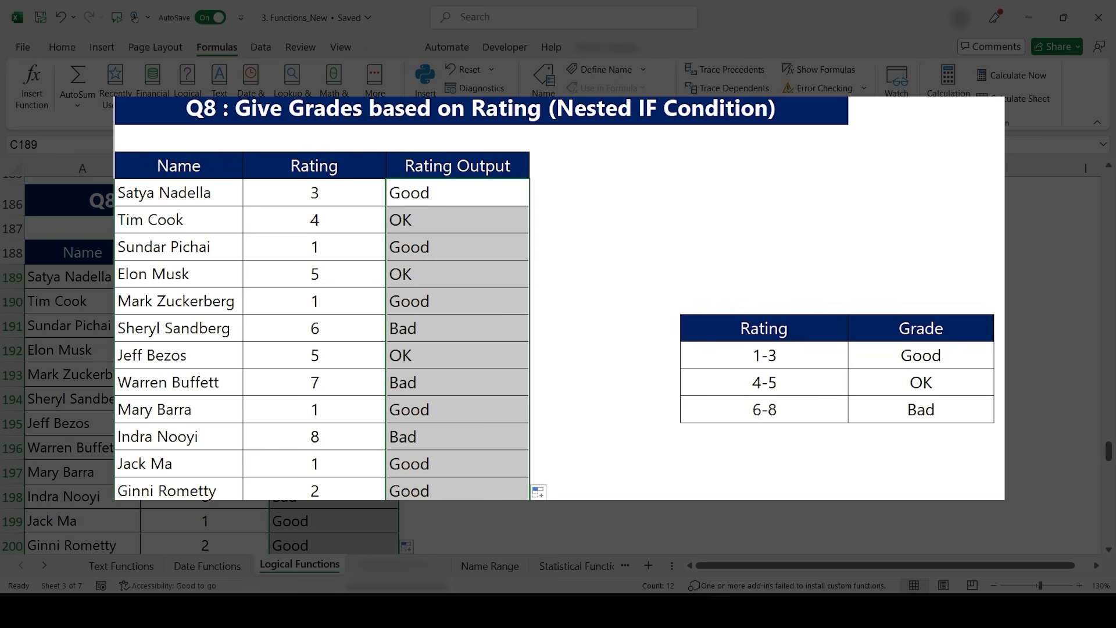
{"action": "scroll", "coordinate": [459, 386], "scroll_direction": "down", "scroll_amount": 2}
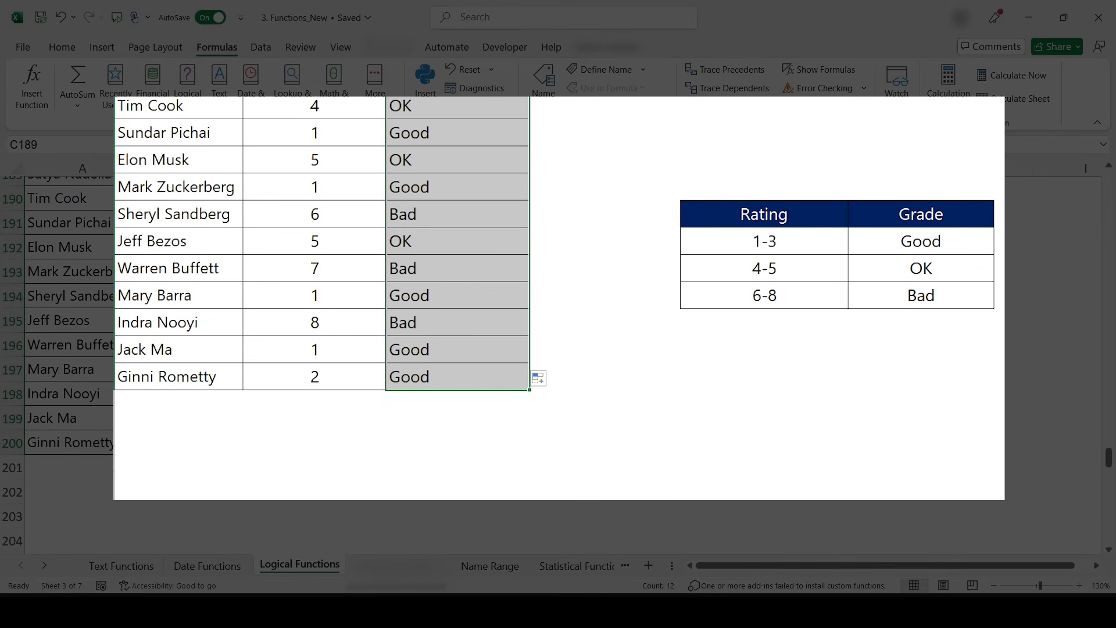
{"action": "scroll", "coordinate": [697, 378], "scroll_direction": "up", "scroll_amount": 3}
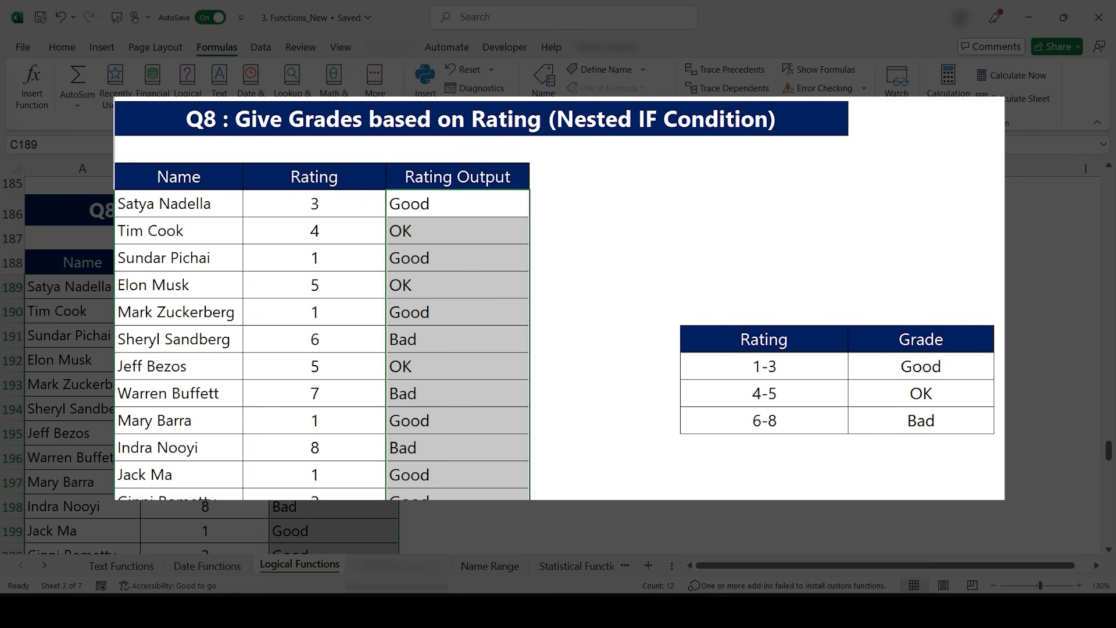
{"action": "scroll", "coordinate": [568, 458], "scroll_direction": "down", "scroll_amount": 4}
{"action": "scroll", "coordinate": [569, 458], "scroll_direction": "up", "scroll_amount": 4}
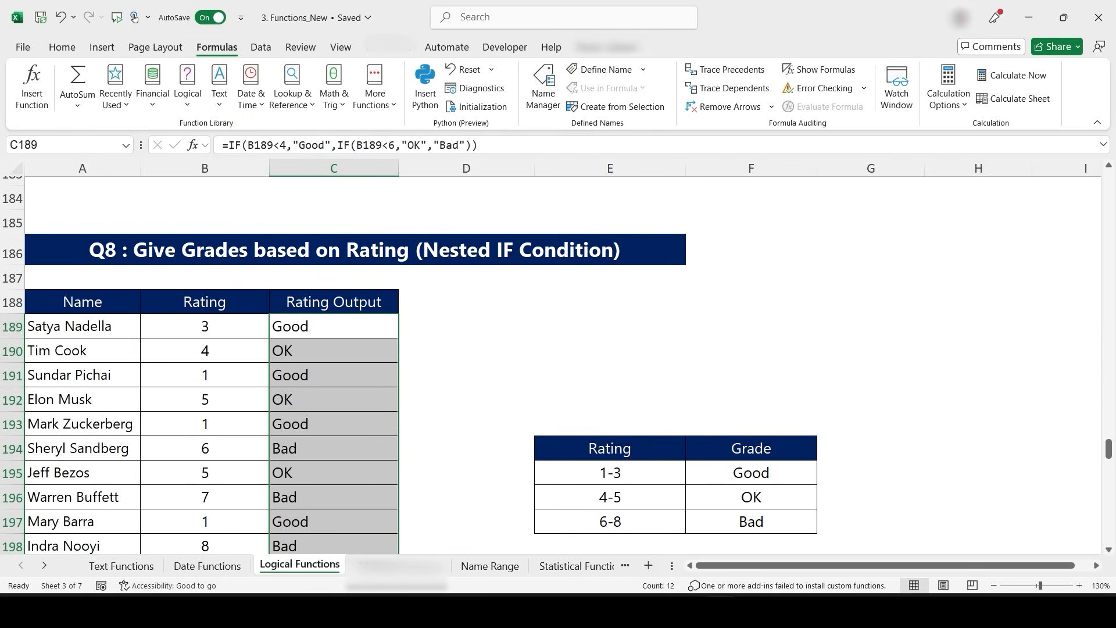
{"action": "scroll", "coordinate": [463, 451], "scroll_direction": "down", "scroll_amount": 10}
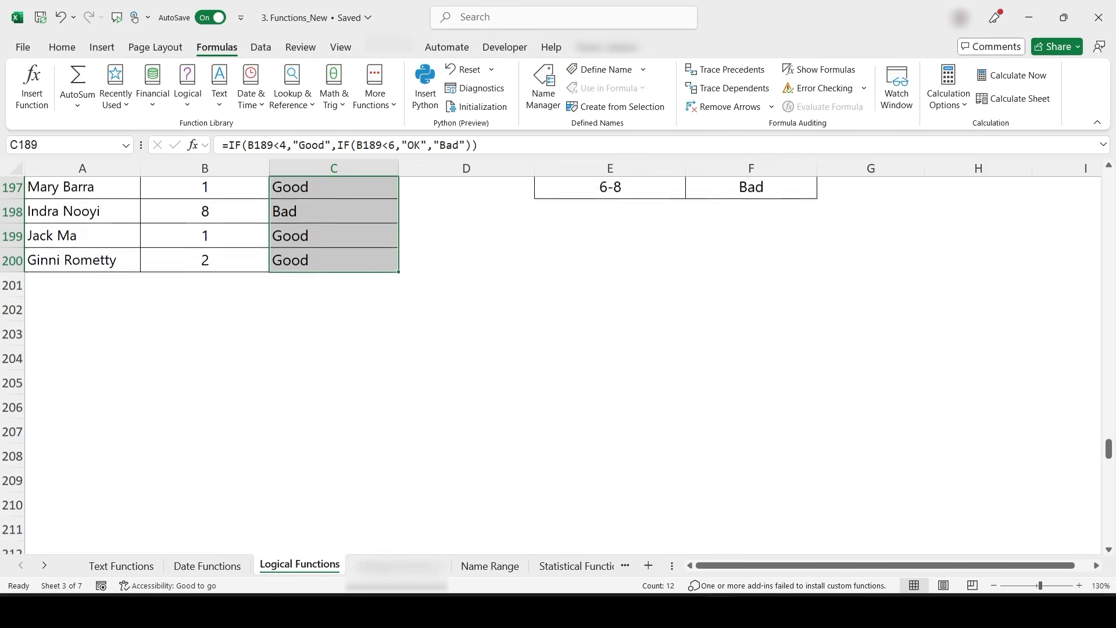
- Scroll to the Q10 IFS grading exercise and move the Rating/Grade table up so it starts at E229
{"action": "scroll", "coordinate": [538, 402], "scroll_direction": "down", "scroll_amount": 2}
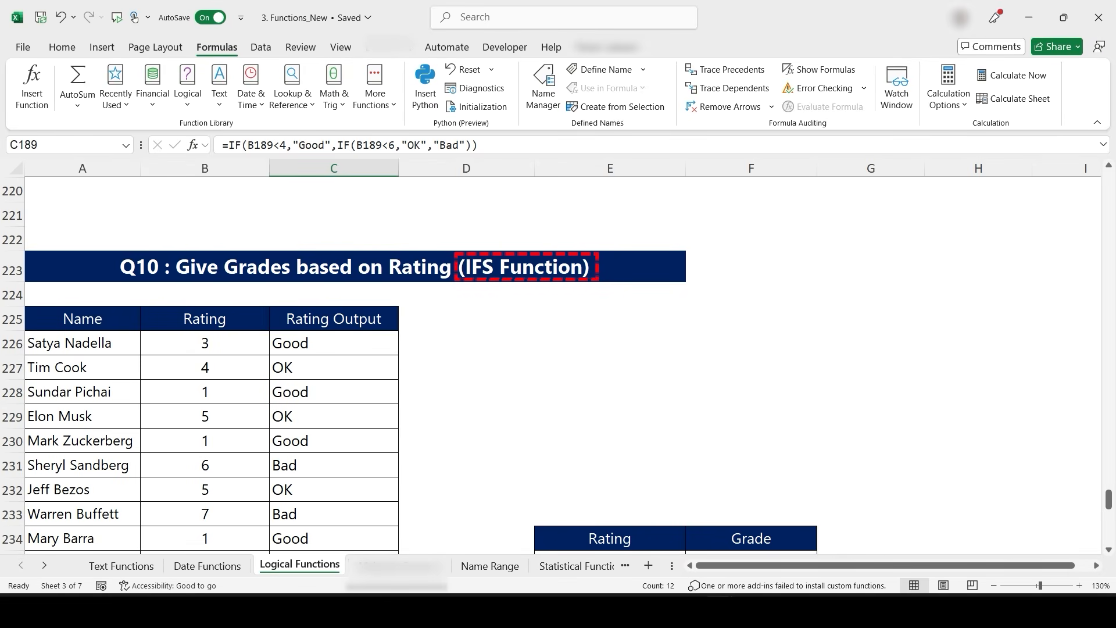
{"action": "scroll", "coordinate": [558, 361], "scroll_direction": "down", "scroll_amount": 2}
{"action": "left_click_drag", "start_coordinate": [609, 392], "coordinate": [750, 465]}
{"action": "left_click_drag", "start_coordinate": [581, 380], "coordinate": [447, 282]}
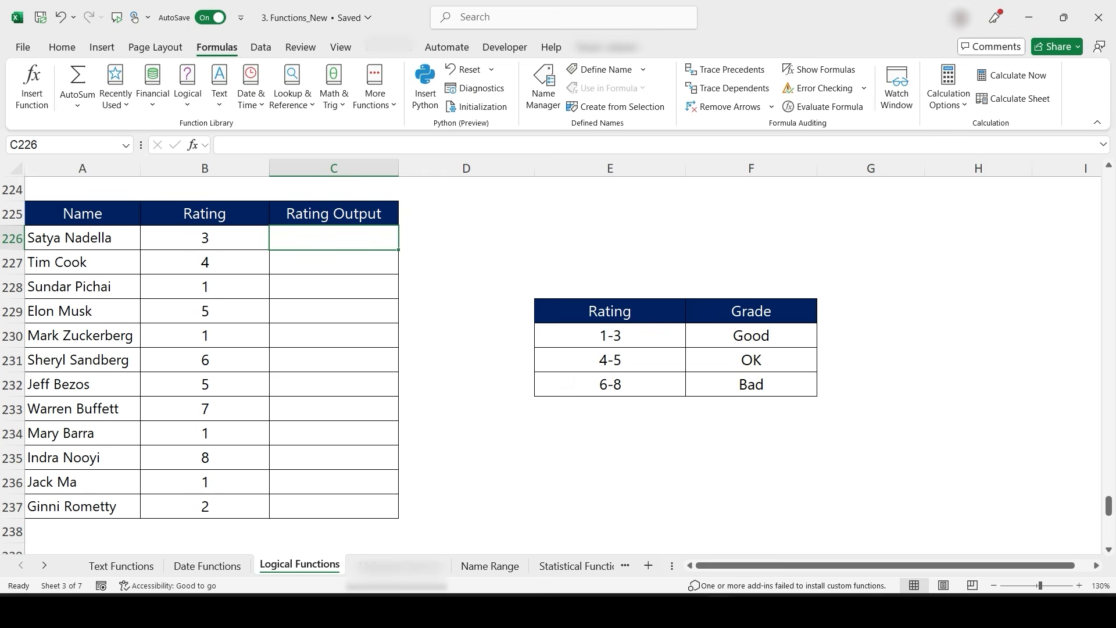
- In C226 enter the formula =IFS(B226<4,"Good",B226<6,"OK",B226<9,"Bad")
{"action": "scroll", "coordinate": [551, 356], "scroll_direction": "down", "scroll_amount": 1}
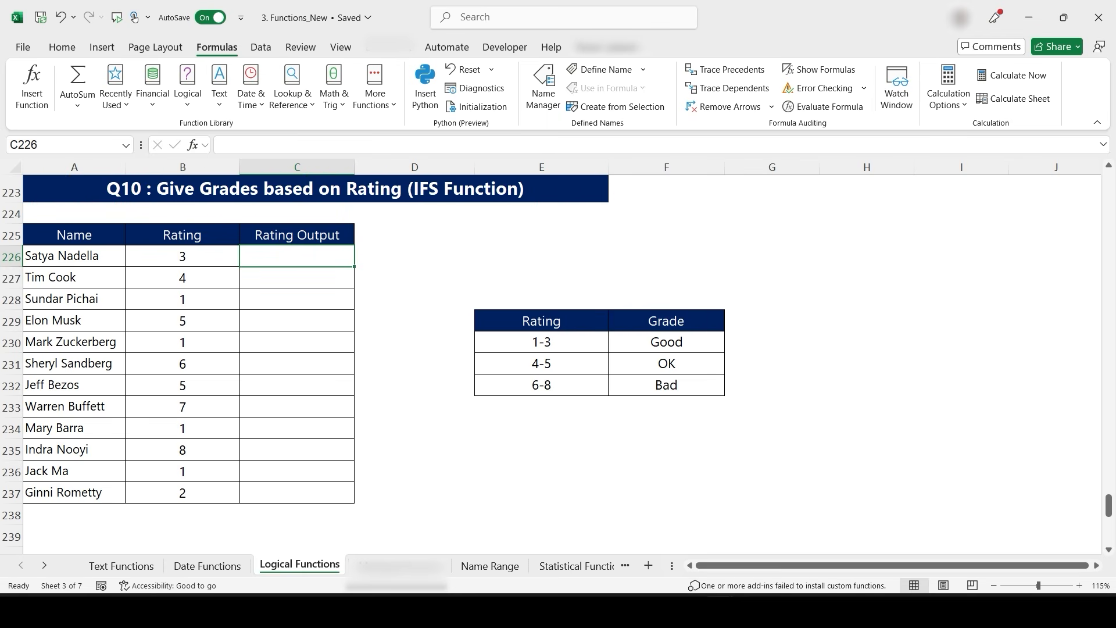
{"action": "type", "text": "=IFS"}
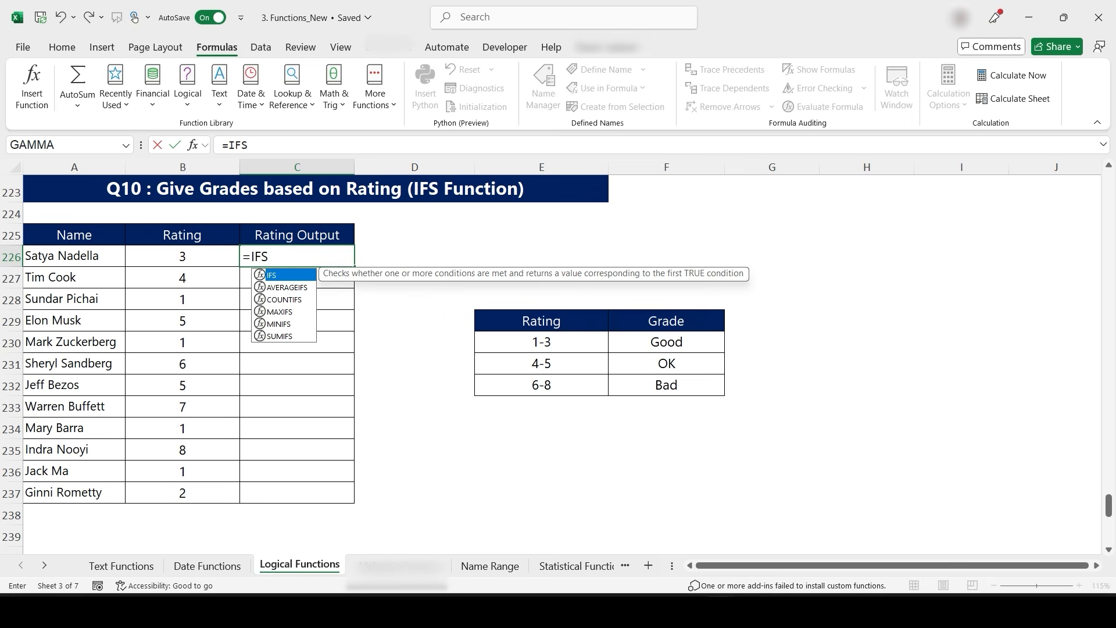
{"action": "key", "text": "Tab"}
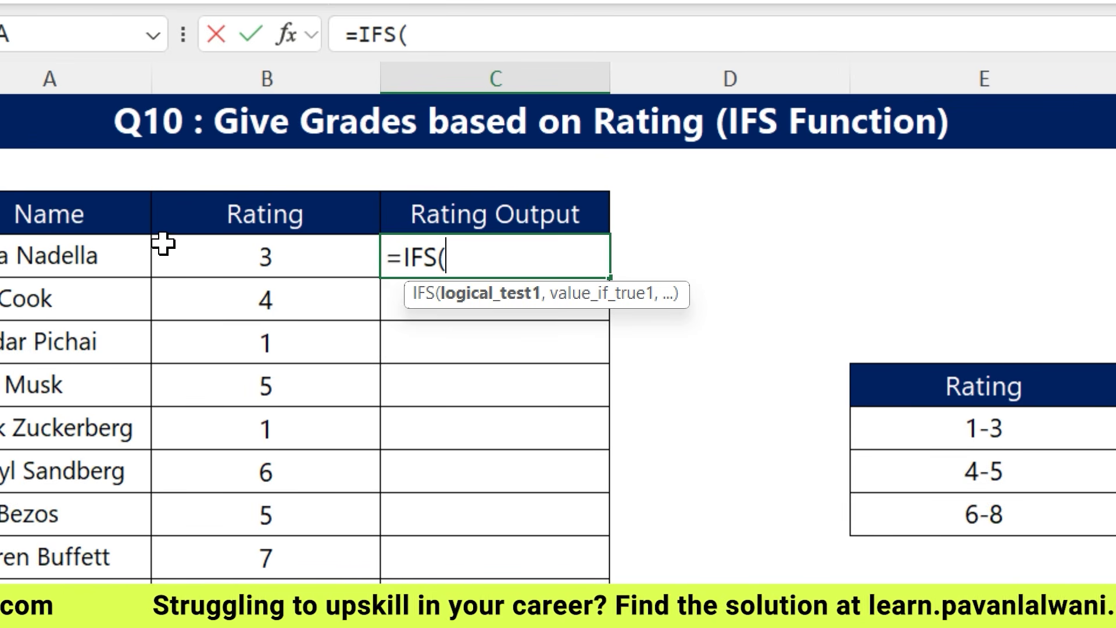
{"action": "left_click", "coordinate": [281, 260]}
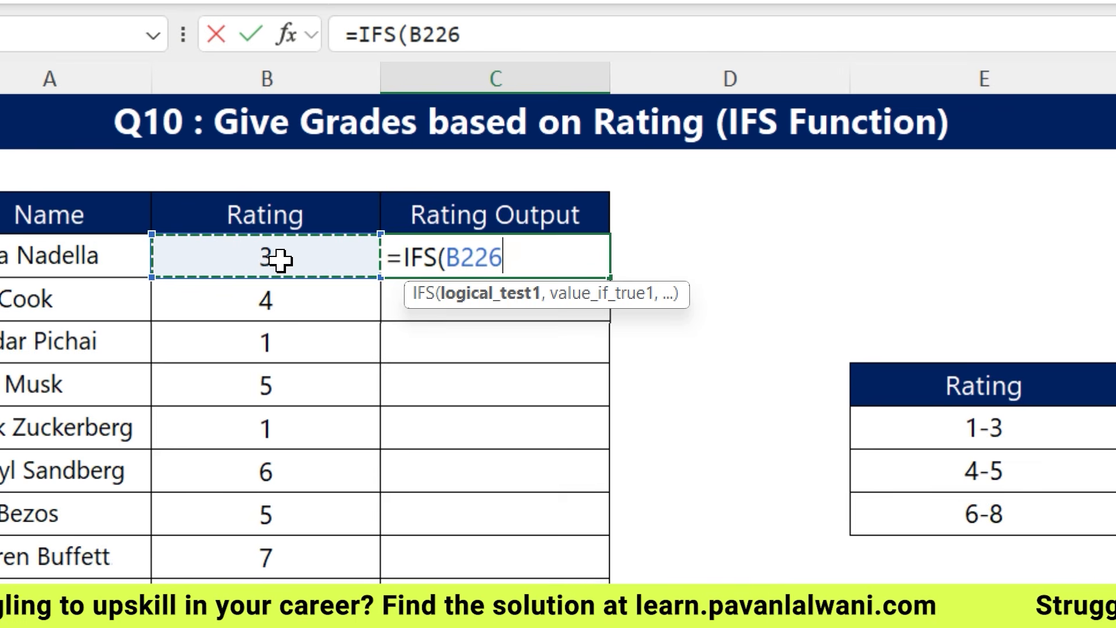
{"action": "type", "text": "<"}
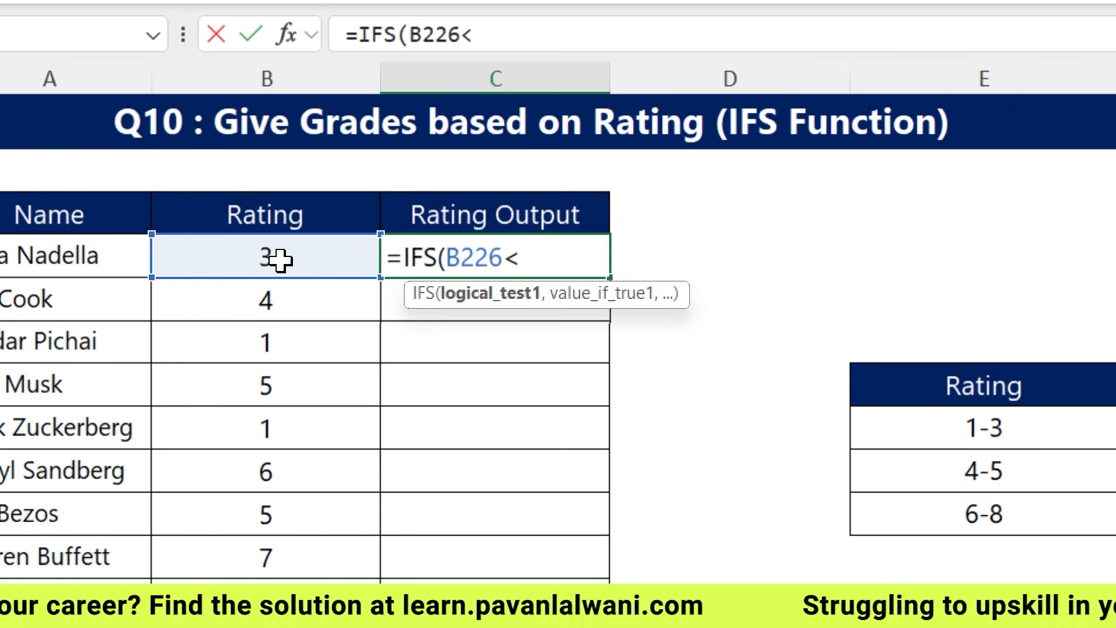
{"action": "type", "text": "4,\"Go"}
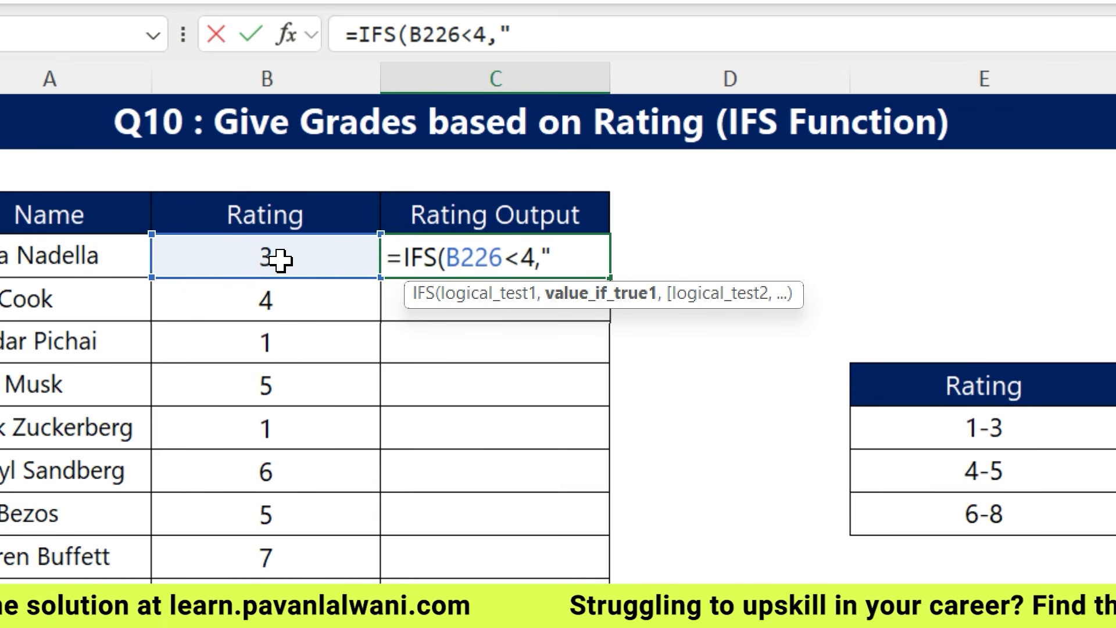
{"action": "type", "text": "od\","}
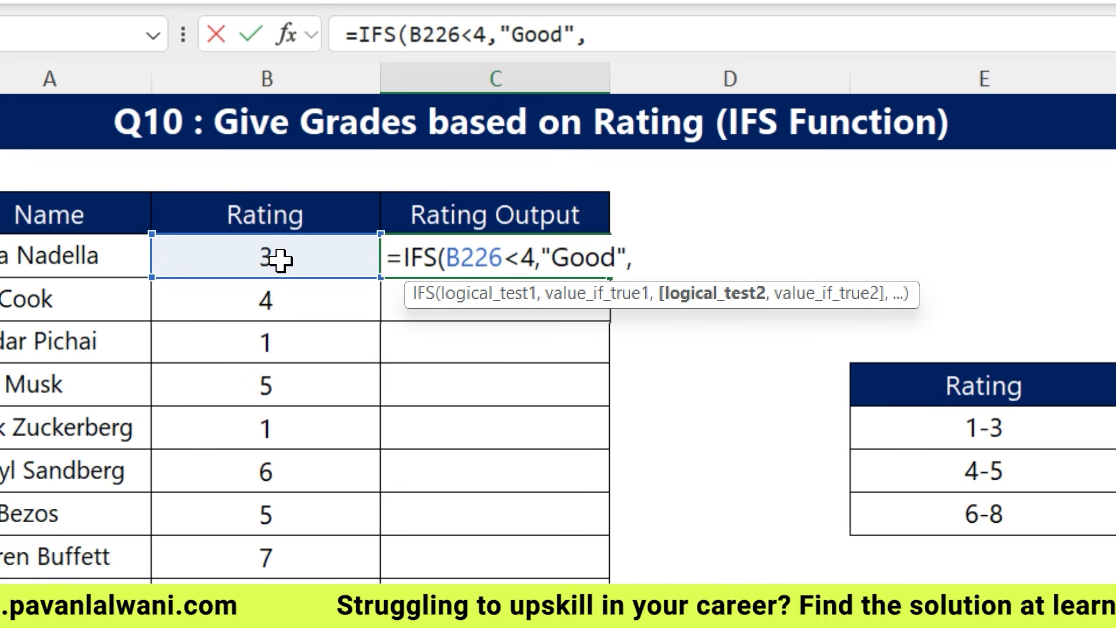
{"action": "left_click", "coordinate": [279, 259]}
{"action": "type", "text": "<6,\"OK\","}
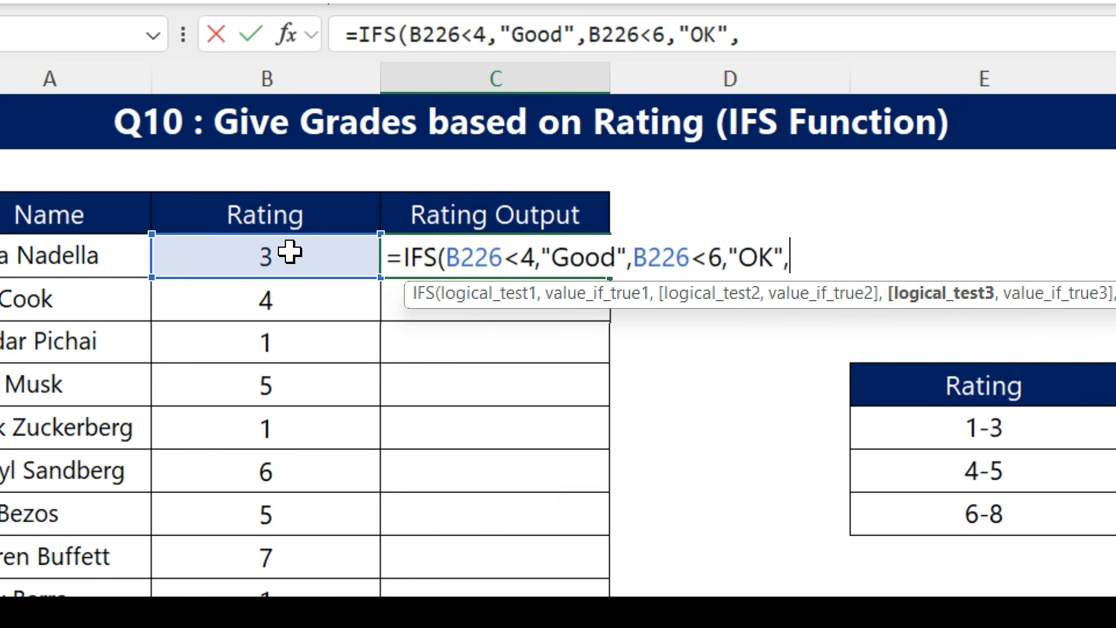
{"action": "left_click", "coordinate": [290, 253]}
{"action": "type", "text": "<"}
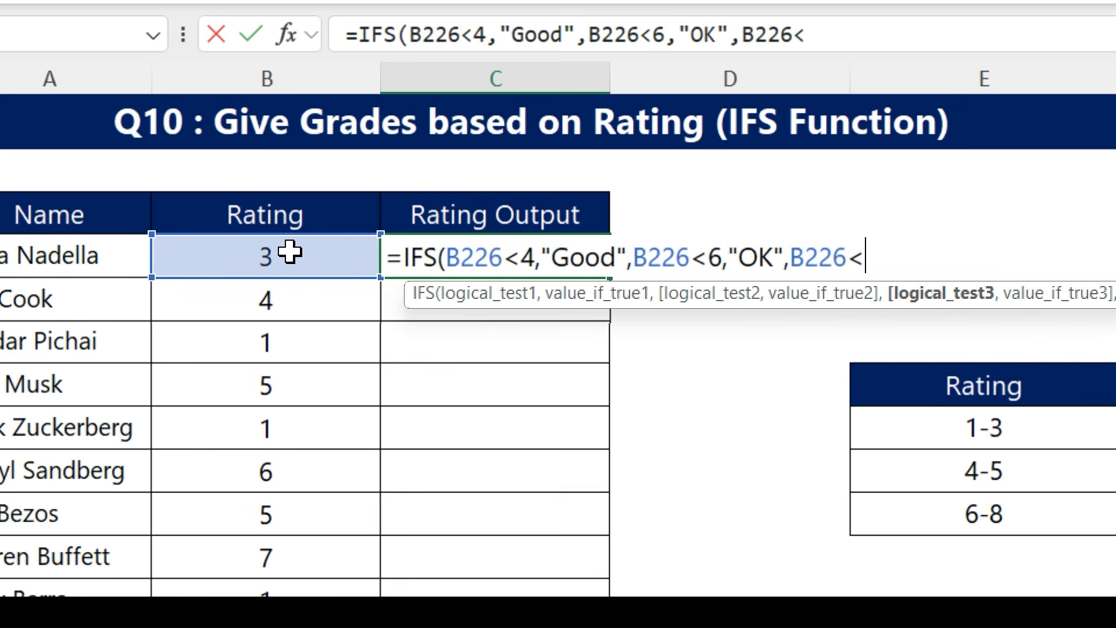
{"action": "type", "text": "9,\"Bad\")"}
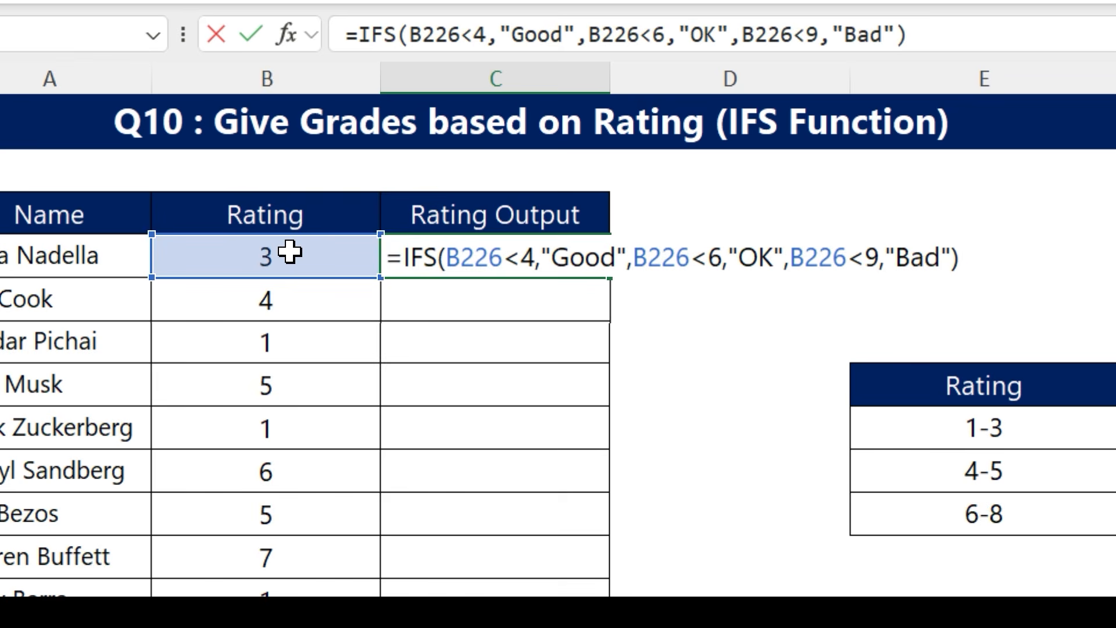
{"action": "scroll", "coordinate": [506, 349], "scroll_direction": "right", "scroll_amount": 4}
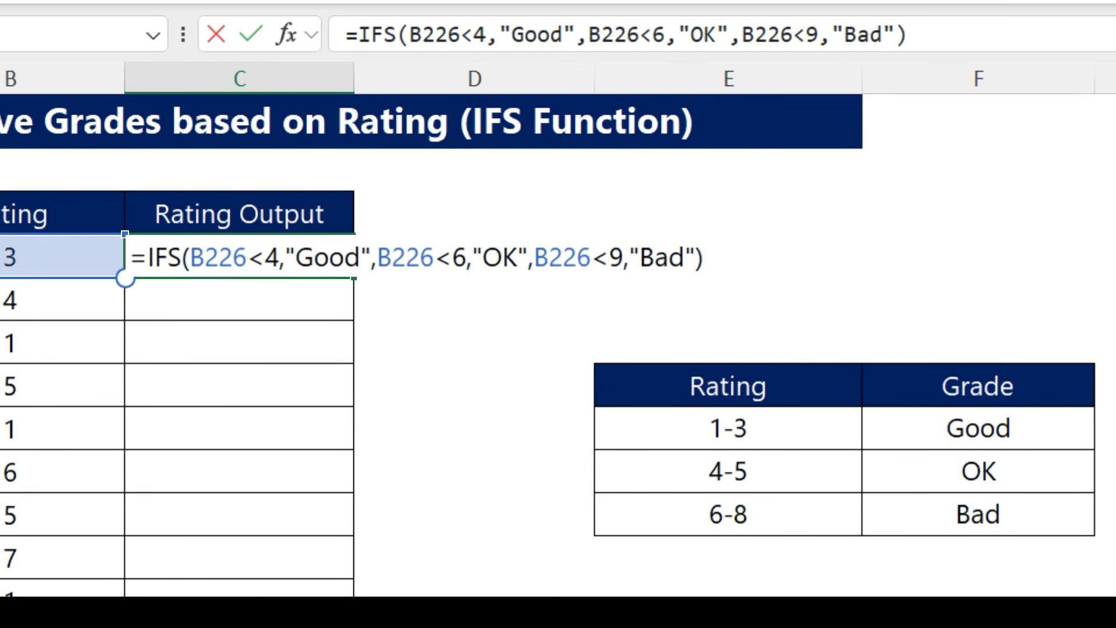
{"action": "scroll", "coordinate": [429, 317], "scroll_direction": "right", "scroll_amount": 3}
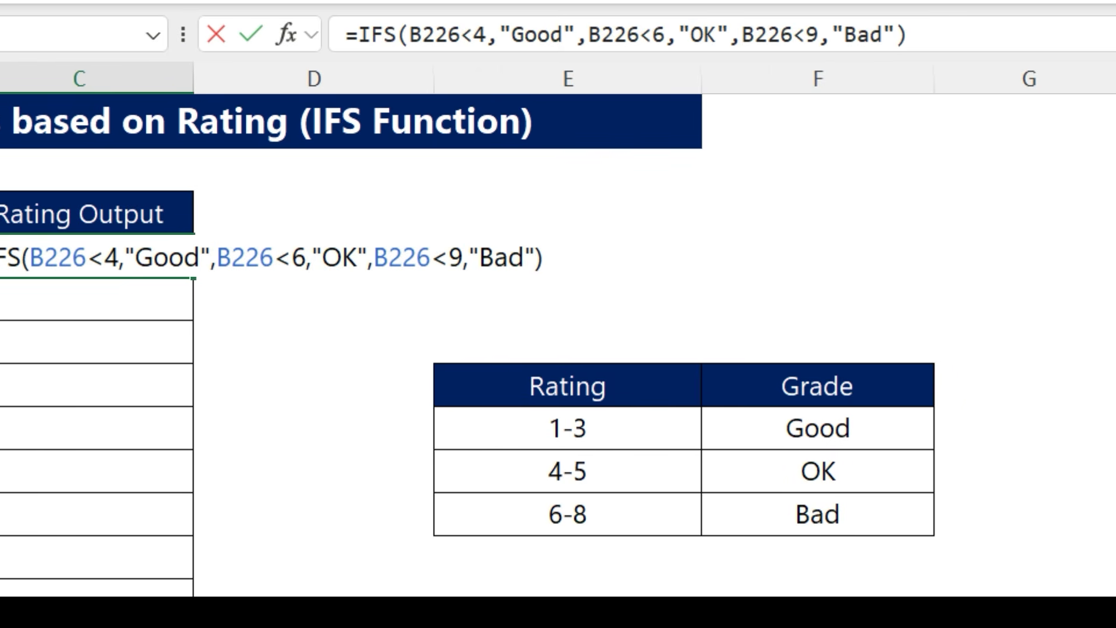
{"action": "scroll", "coordinate": [571, 513], "scroll_direction": "right", "scroll_amount": 5}
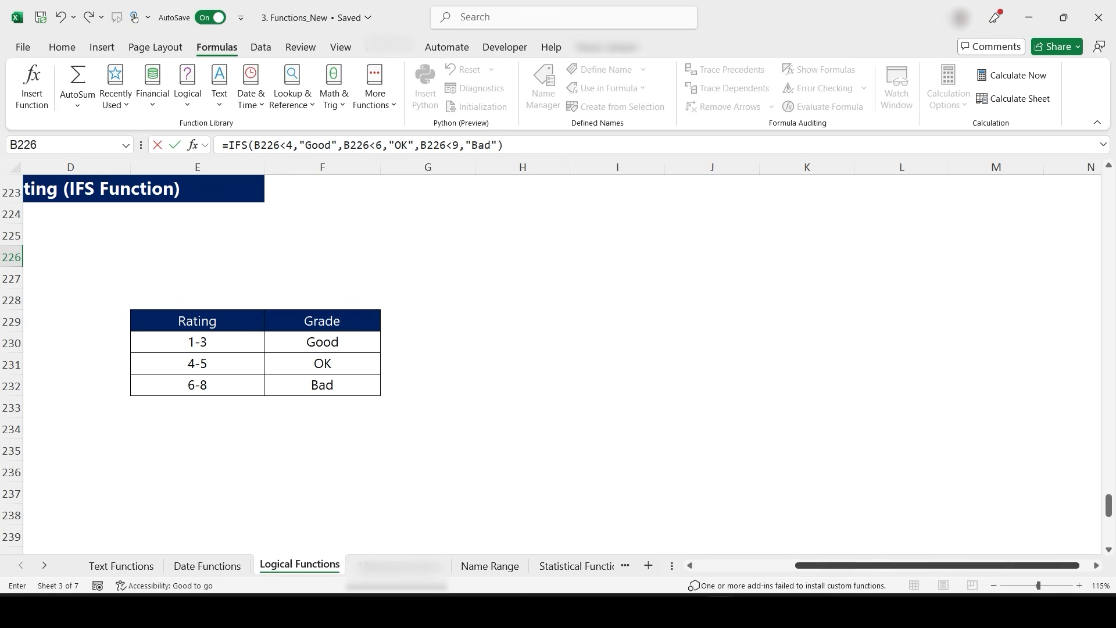
{"action": "scroll", "coordinate": [558, 349], "scroll_direction": "left", "scroll_amount": 8}
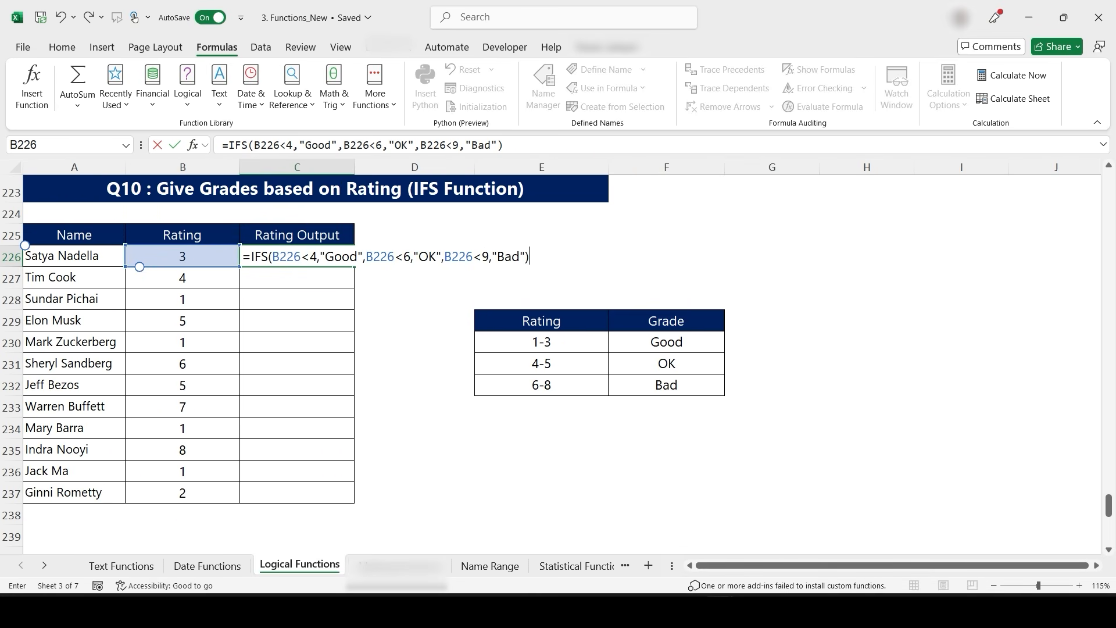
{"action": "key", "text": "Return"}
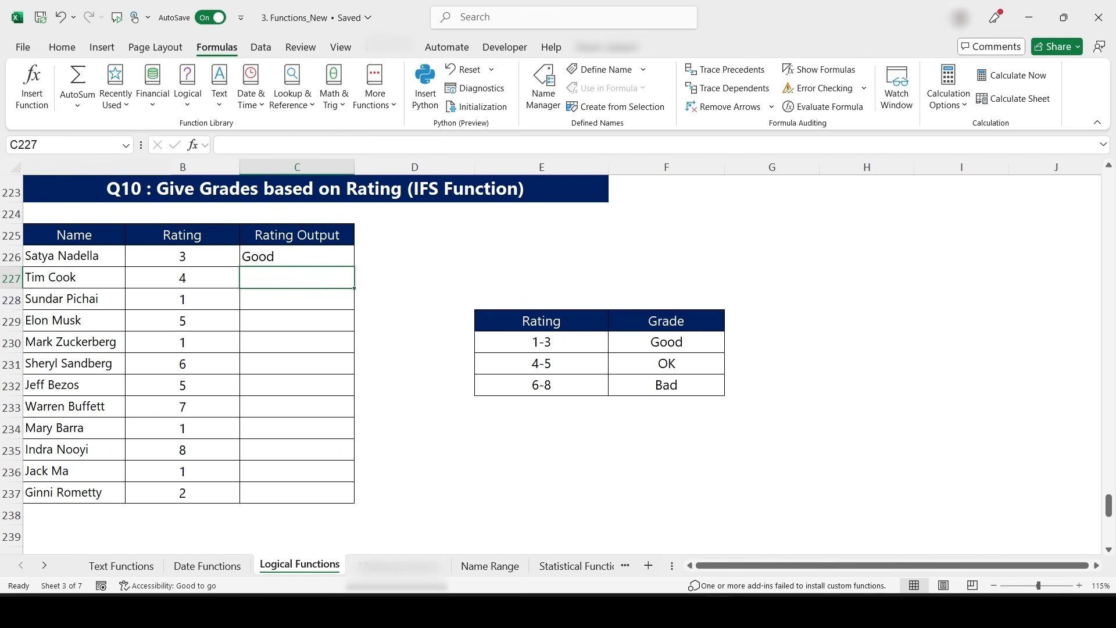
- Fill the C226 IFS formula down to C237
{"action": "key", "text": "Up"}
{"action": "double_click", "coordinate": [354, 266]}
{"action": "left_click", "coordinate": [297, 257]}
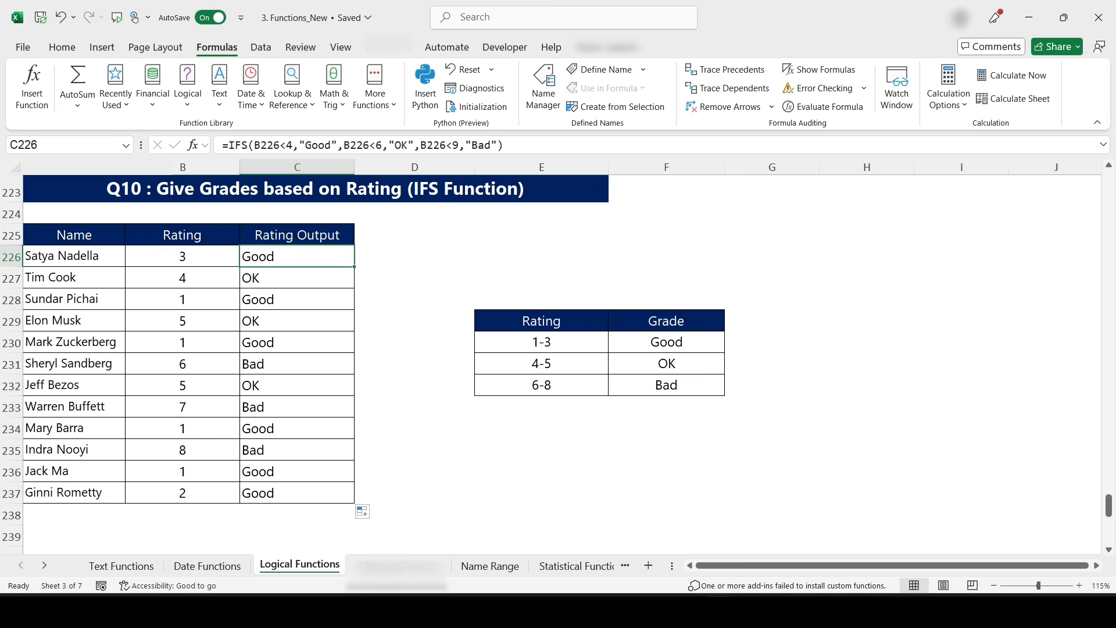
- In D252 of the IF Error exercise, start the division formula =B252/C252
{"action": "scroll", "coordinate": [558, 360], "scroll_direction": "down", "scroll_amount": 7}
{"action": "scroll", "coordinate": [558, 361], "scroll_direction": "up", "scroll_amount": 8}
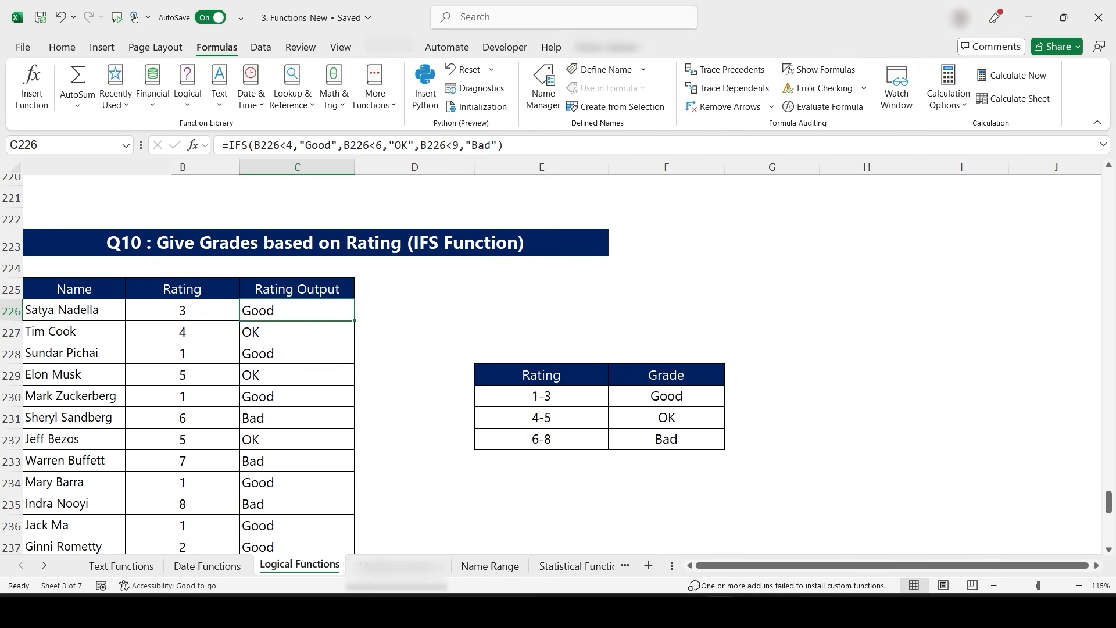
{"action": "scroll", "coordinate": [558, 360], "scroll_direction": "down", "scroll_amount": 8}
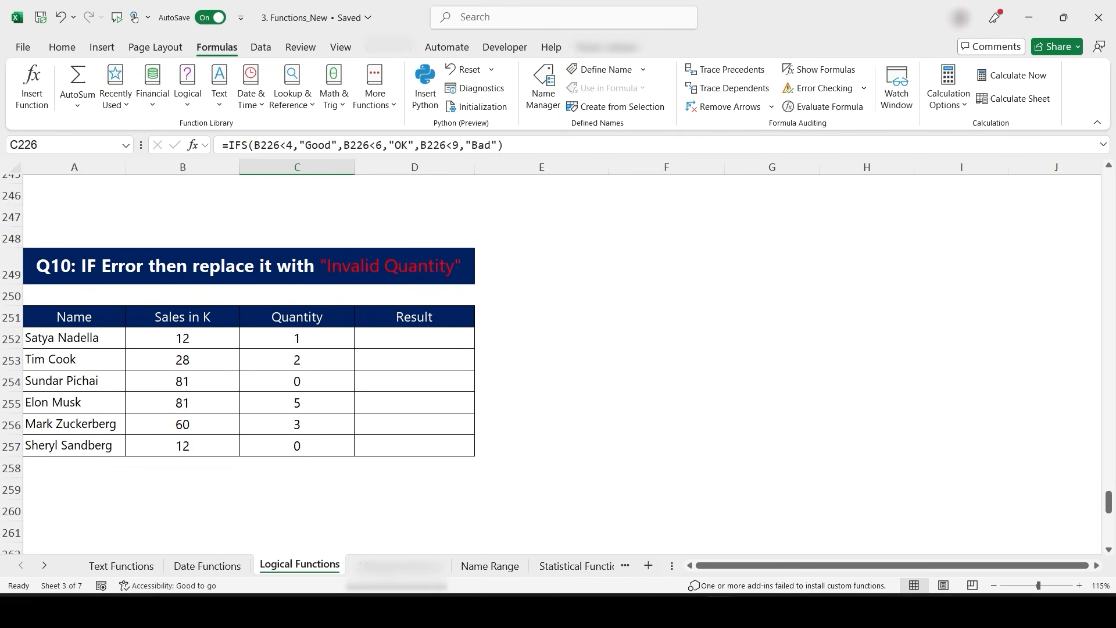
{"action": "scroll", "coordinate": [558, 360], "scroll_direction": "down", "scroll_amount": 1}
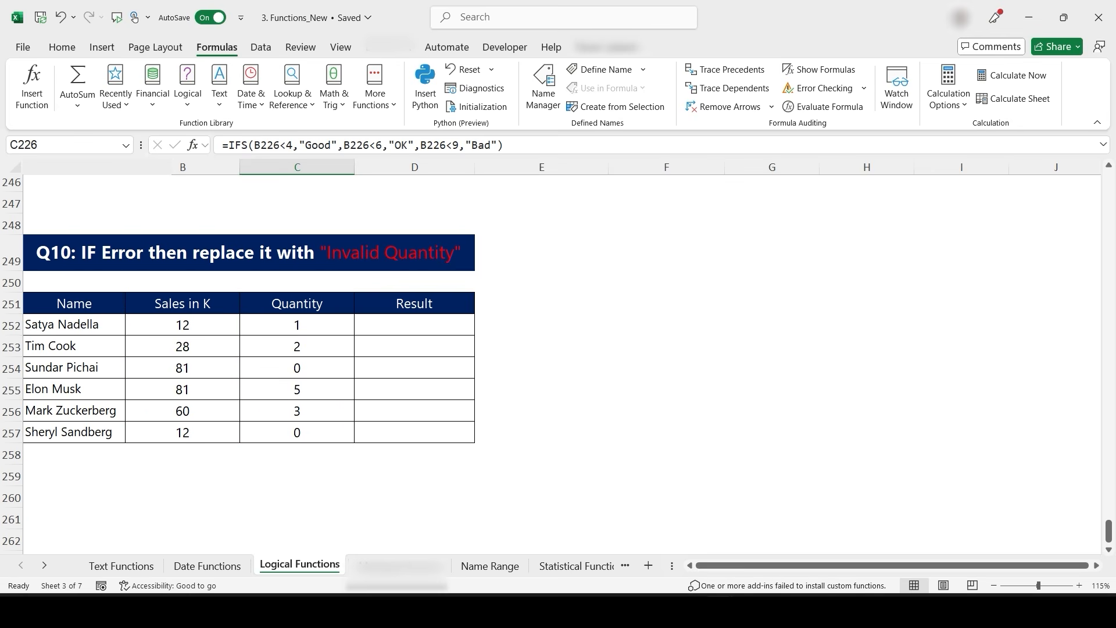
{"action": "left_click", "coordinate": [414, 325]}
{"action": "type", "text": "="}
{"action": "left_click", "coordinate": [182, 325]}
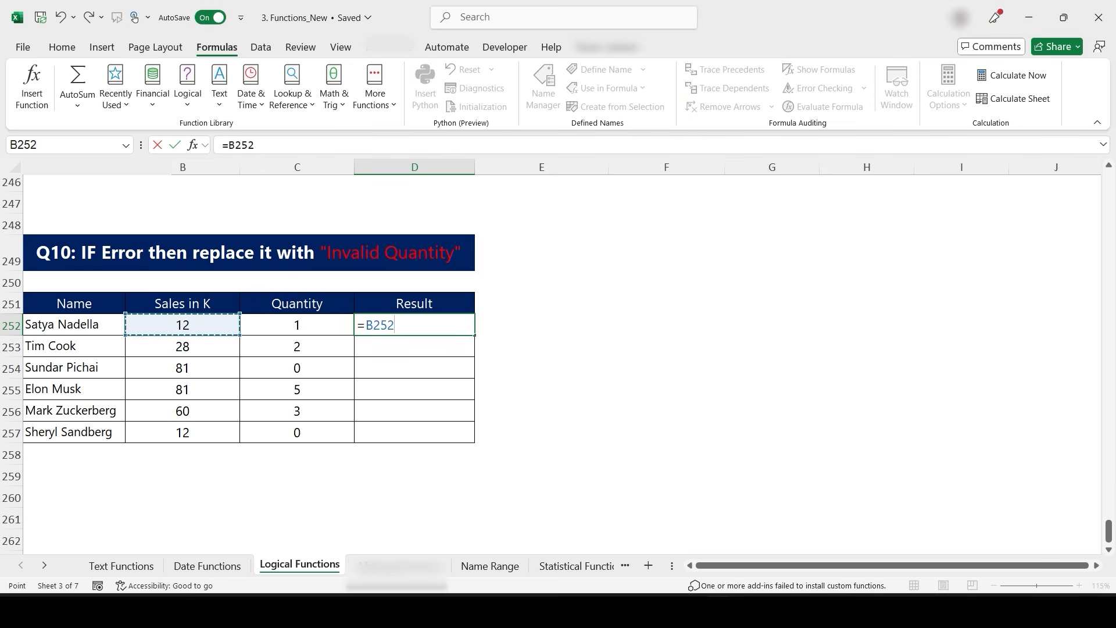
{"action": "type", "text": "/"}
{"action": "left_click", "coordinate": [297, 325]}
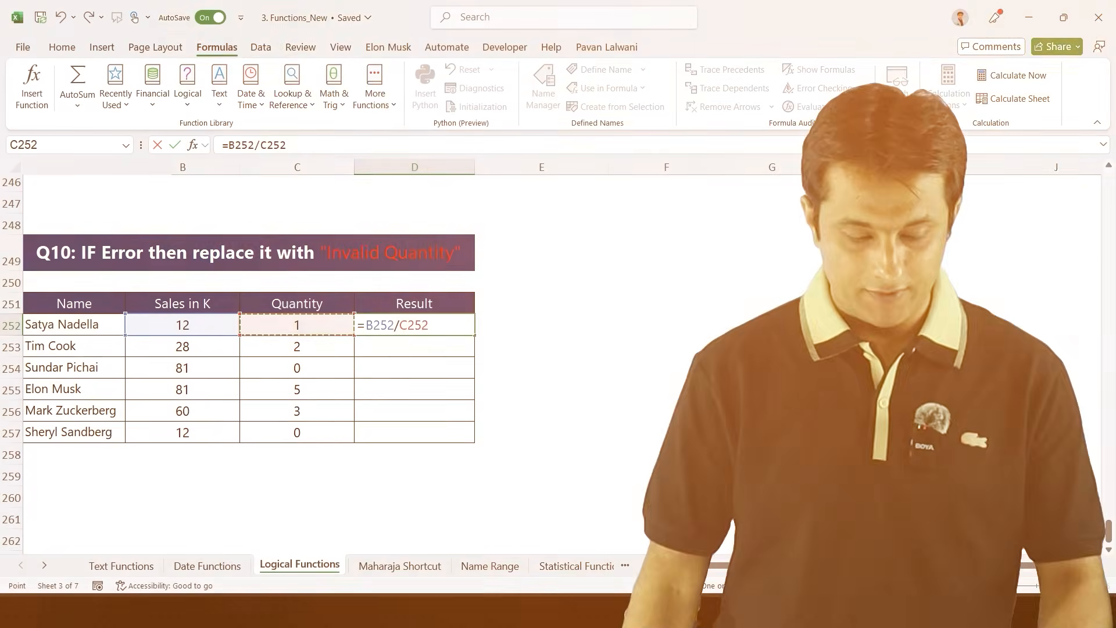
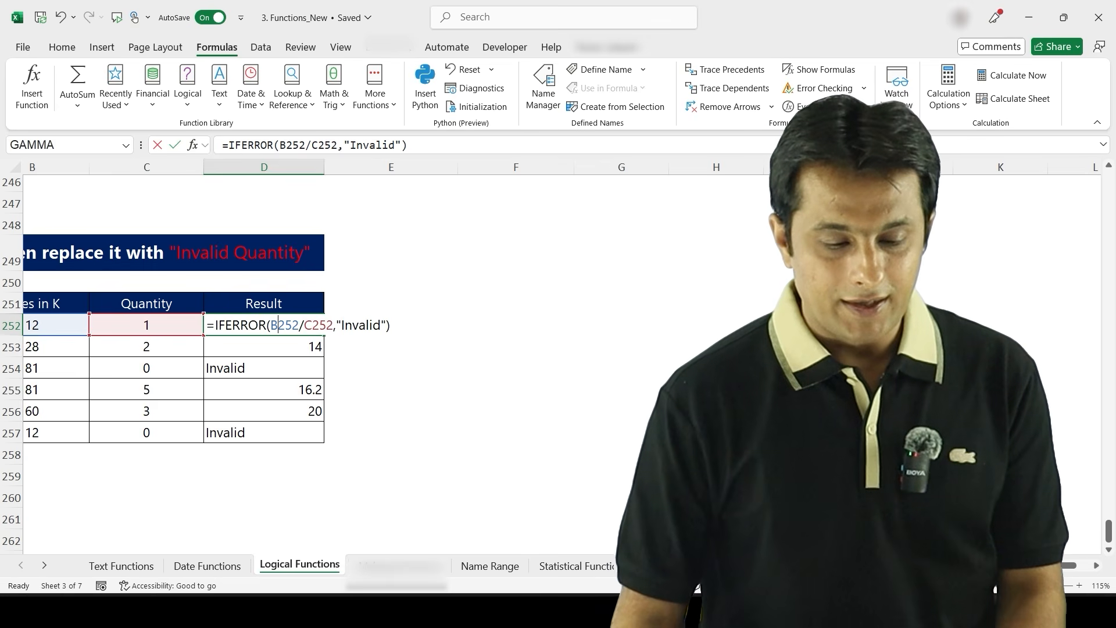
- Complete the D252 formula as =IFERROR(B252/C252,"Invalid Quantity")
{"action": "left_click", "coordinate": [382, 324]}
{"action": "type", "text": "Quantity"}
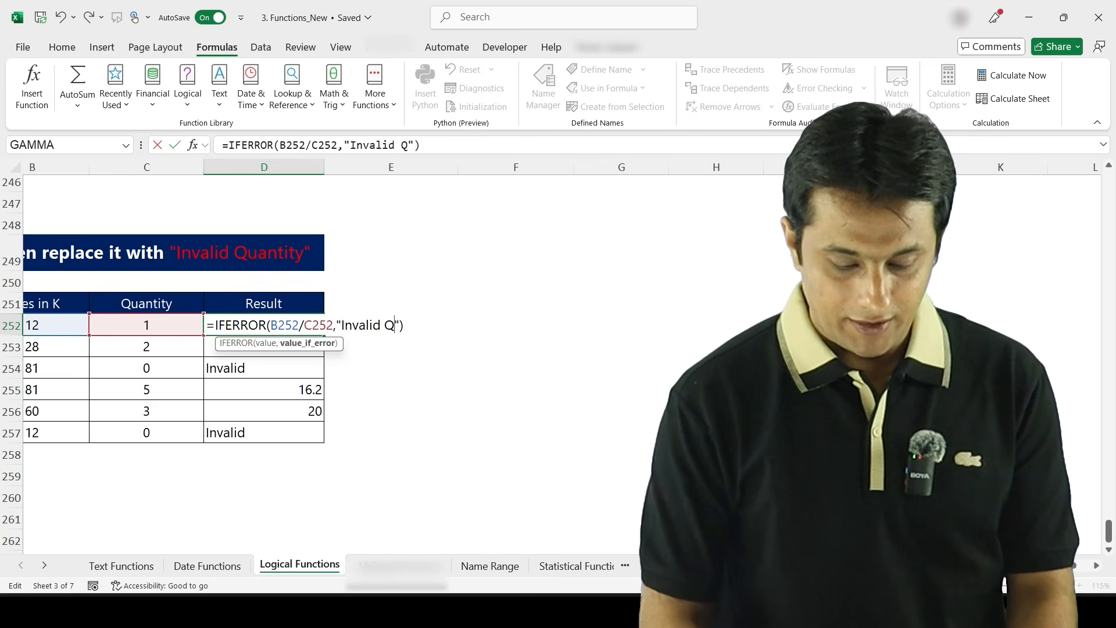
{"action": "key", "text": "Return"}
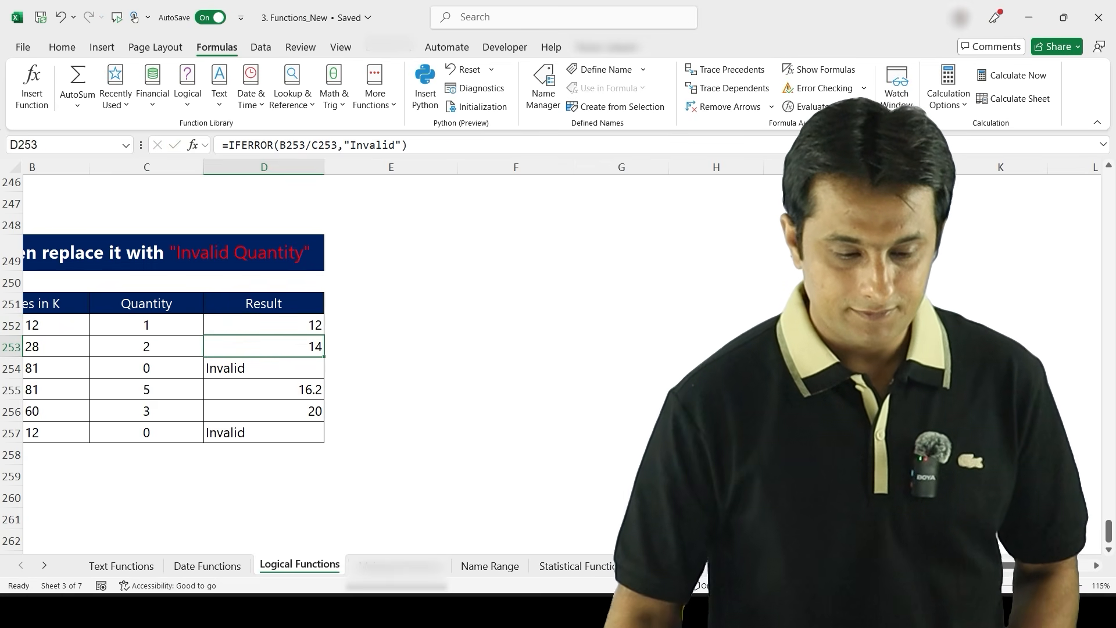
- Fill the D252 IFERROR formula down to D257
{"action": "key", "text": "Up"}
{"action": "double_click", "coordinate": [324, 335]}
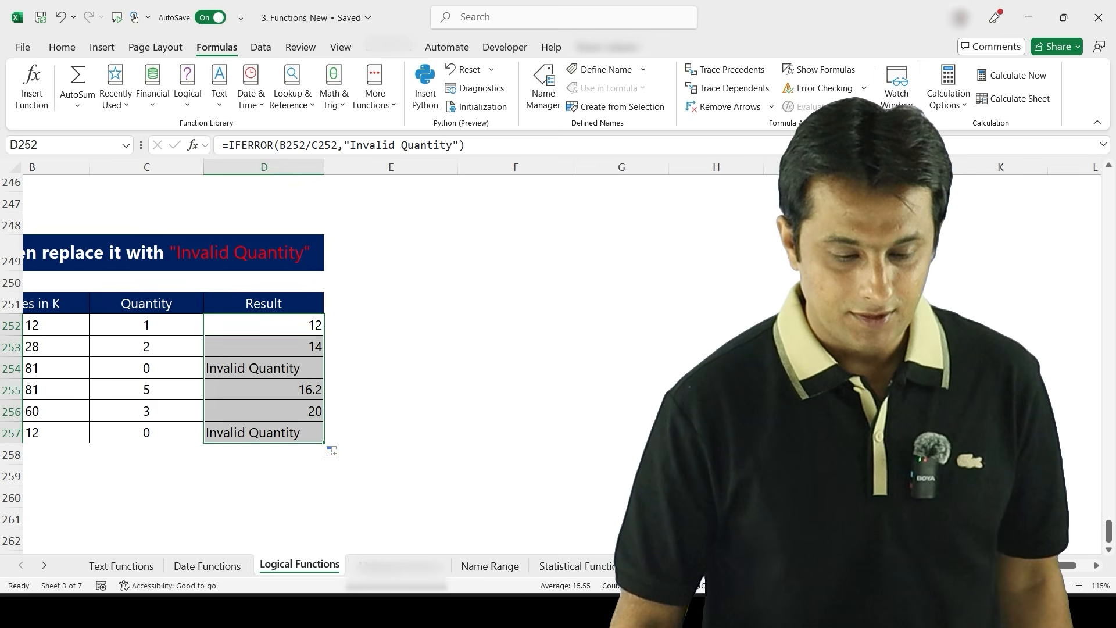
{"action": "left_click", "coordinate": [621, 346]}
- Scroll back through the Logical Functions sheet to review the completed exercises
{"action": "scroll", "coordinate": [369, 361], "scroll_direction": "down", "scroll_amount": 6}
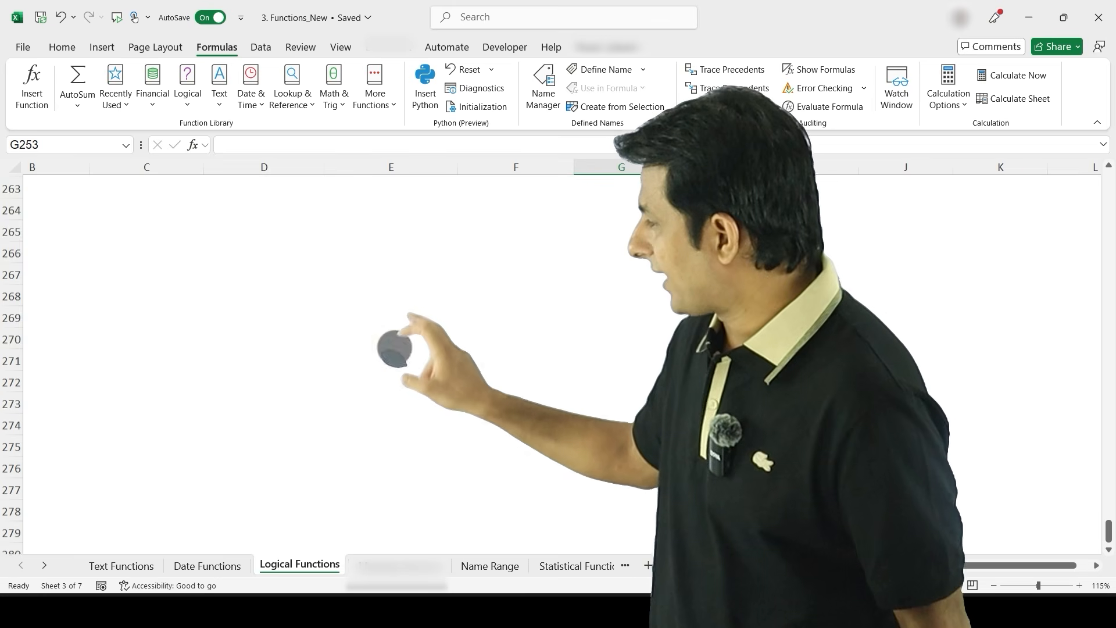
{"action": "scroll", "coordinate": [436, 436], "scroll_direction": "up", "scroll_amount": 3}
{"action": "scroll", "coordinate": [451, 443], "scroll_direction": "up", "scroll_amount": 4}
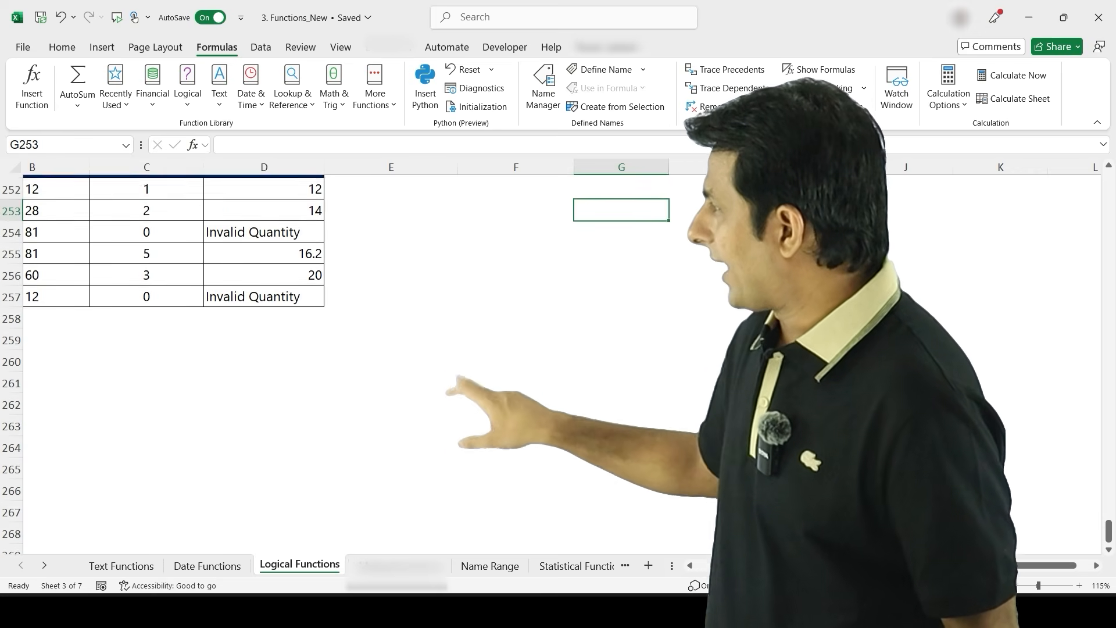
{"action": "scroll", "coordinate": [407, 360], "scroll_direction": "left", "scroll_amount": 2}
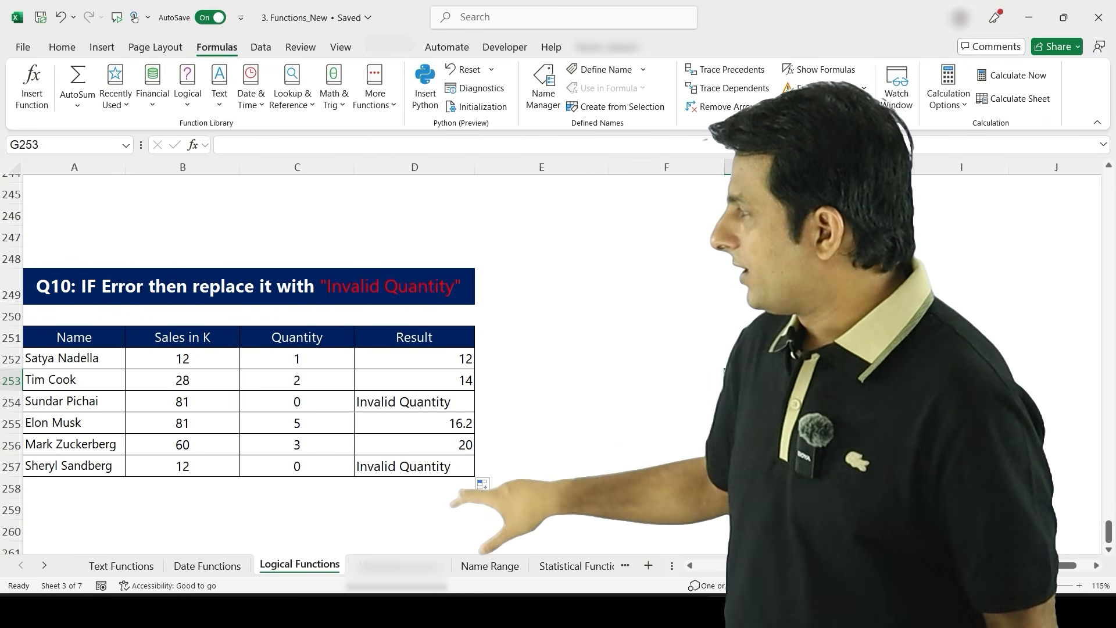
{"action": "scroll", "coordinate": [407, 361], "scroll_direction": "up", "scroll_amount": 9}
{"action": "scroll", "coordinate": [407, 361], "scroll_direction": "up", "scroll_amount": 11}
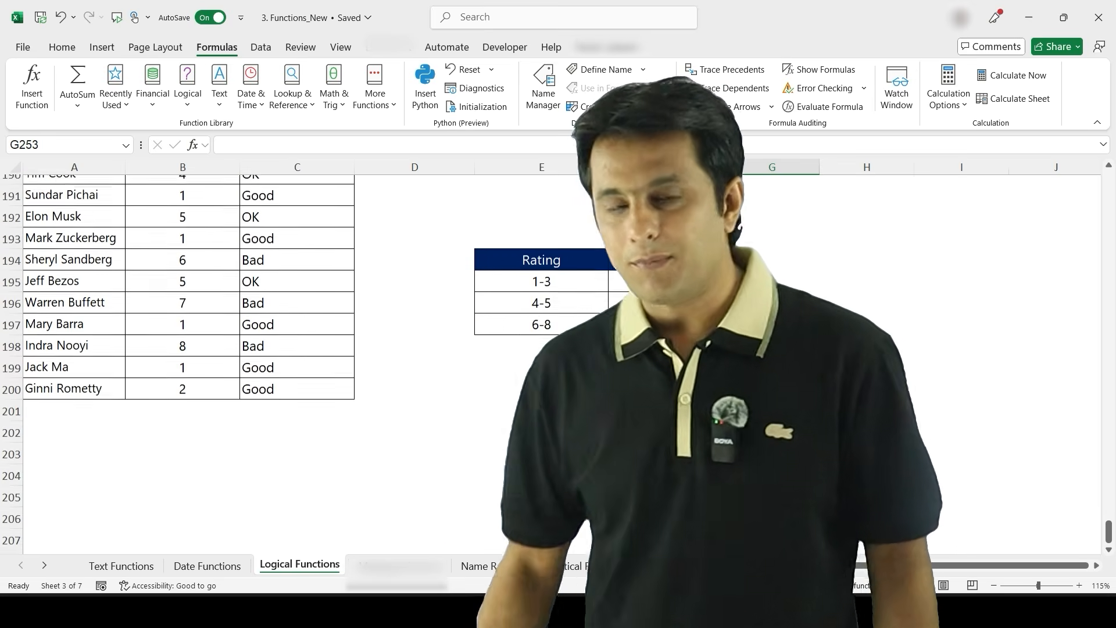
{"action": "scroll", "coordinate": [407, 360], "scroll_direction": "up", "scroll_amount": 20}
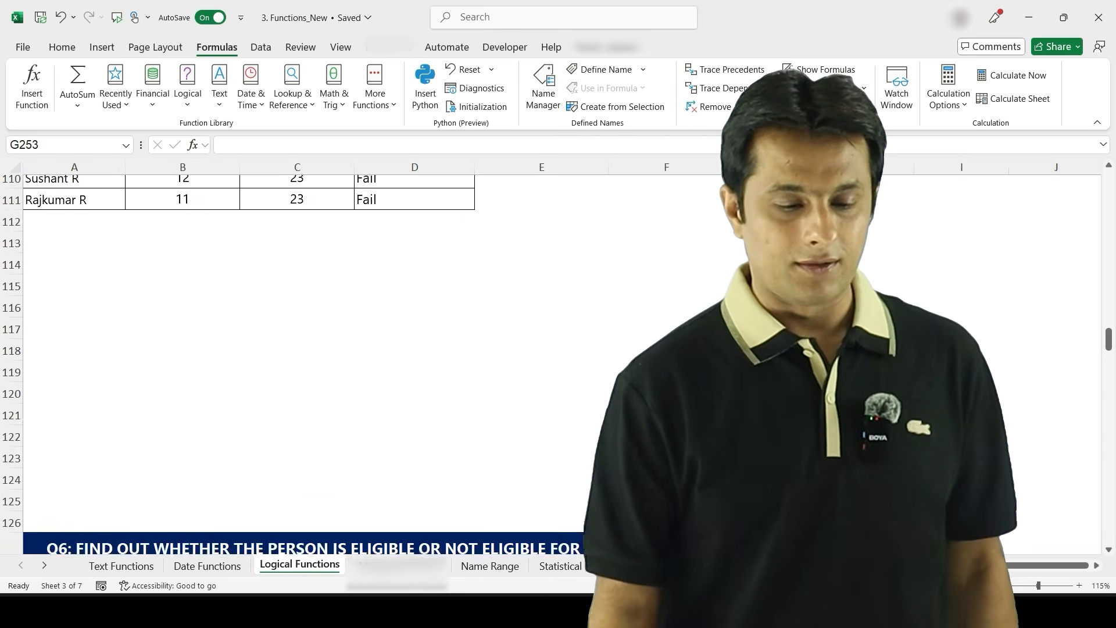
{"action": "scroll", "coordinate": [407, 361], "scroll_direction": "up", "scroll_amount": 12}
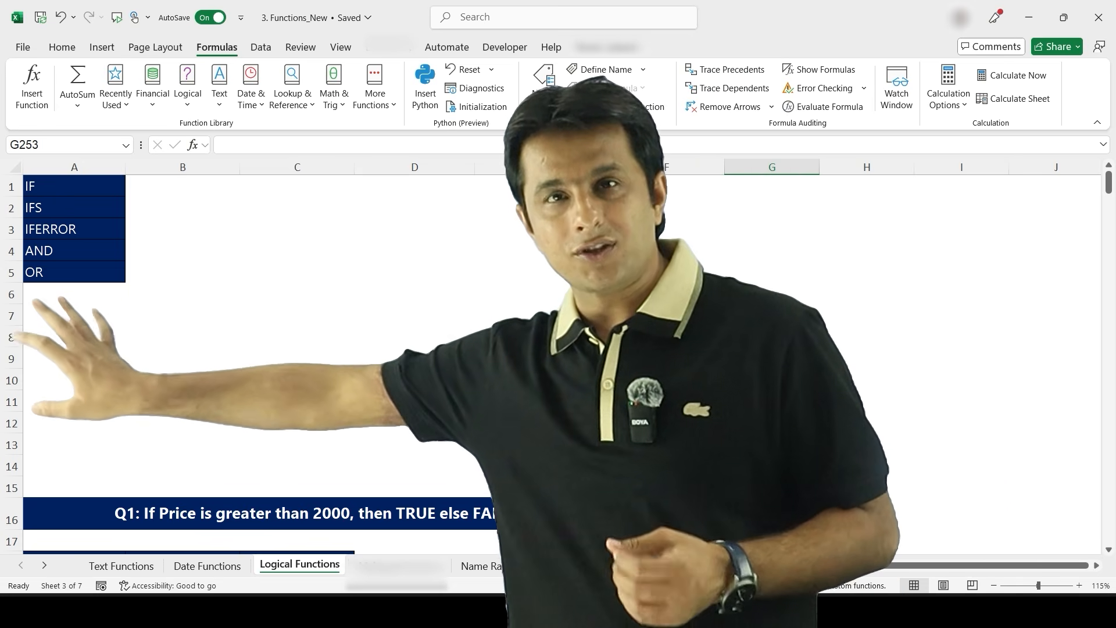
- Browse the list of available Logical functions
{"action": "left_click", "coordinate": [187, 87]}
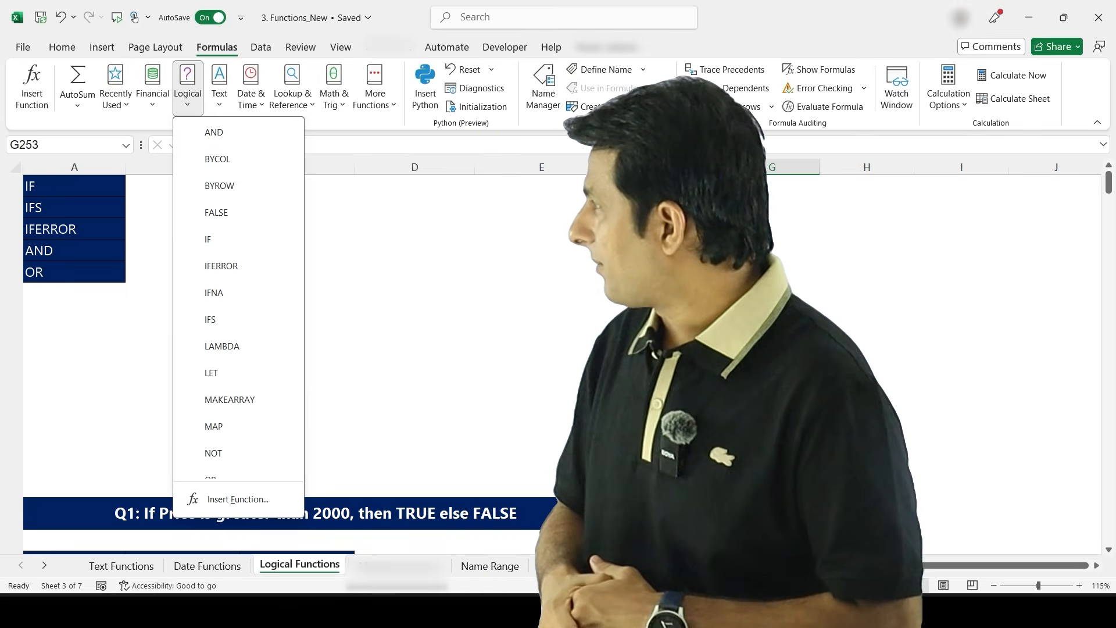
{"action": "scroll", "coordinate": [256, 358], "scroll_direction": "down", "scroll_amount": 3}
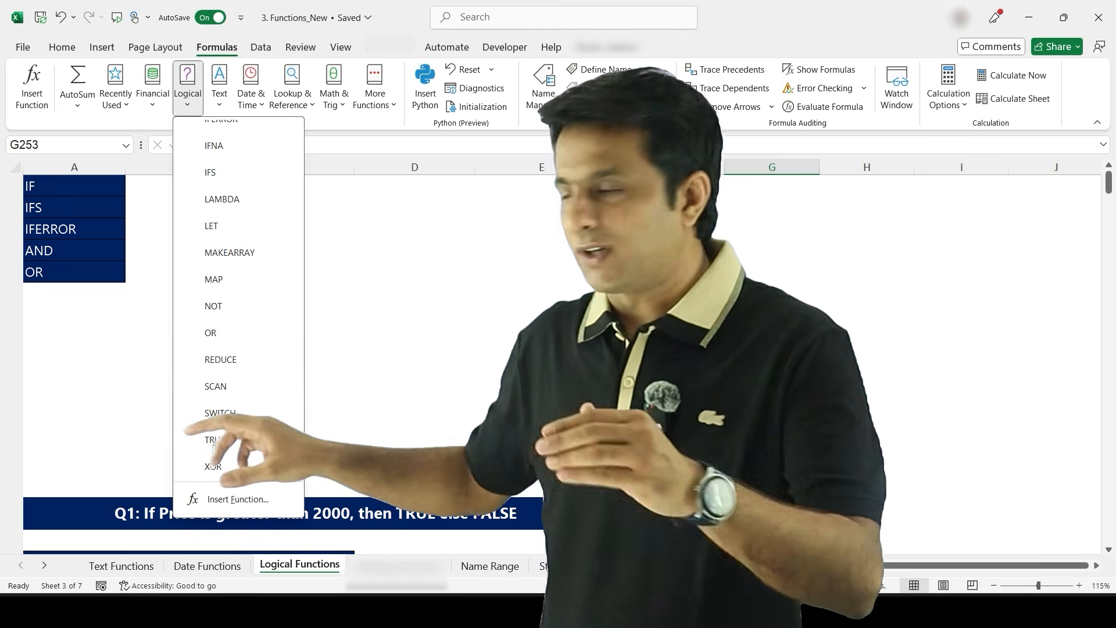
{"action": "left_click", "coordinate": [138, 354]}
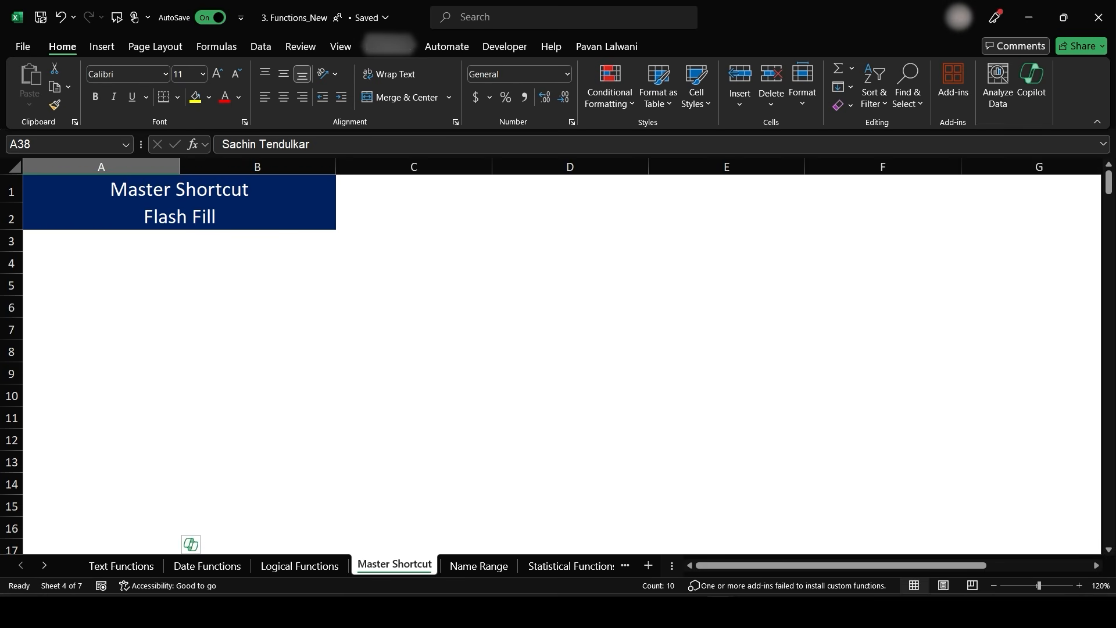
- Collapse the ribbon above the Month list on the Master Shortcut sheet
{"action": "scroll", "coordinate": [368, 242], "scroll_direction": "down", "scroll_amount": 6}
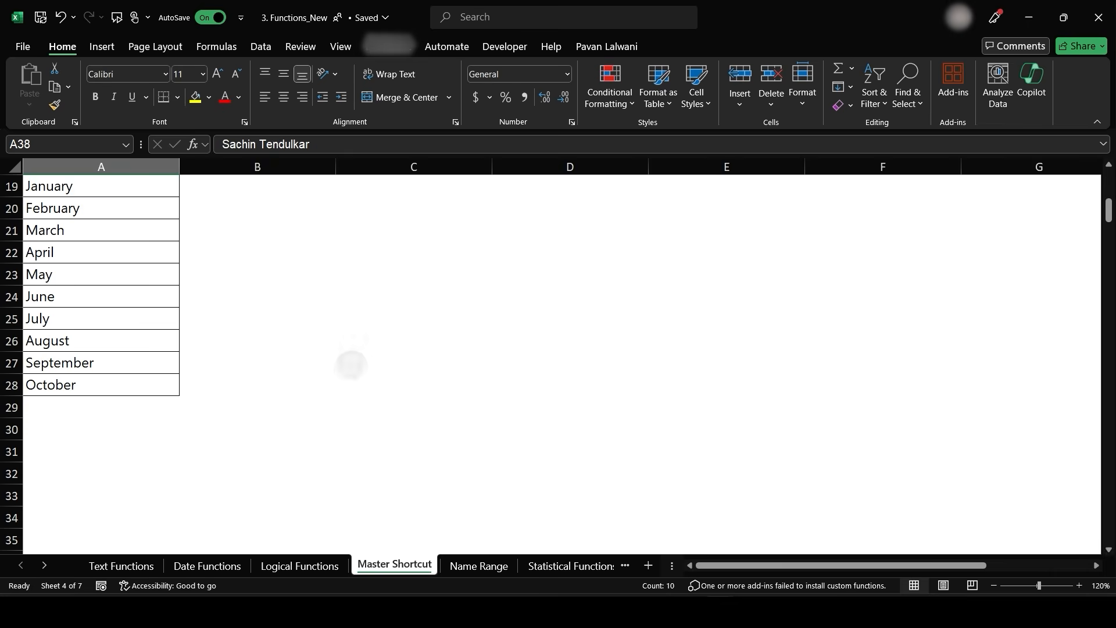
{"action": "scroll", "coordinate": [361, 436], "scroll_direction": "up", "scroll_amount": 1}
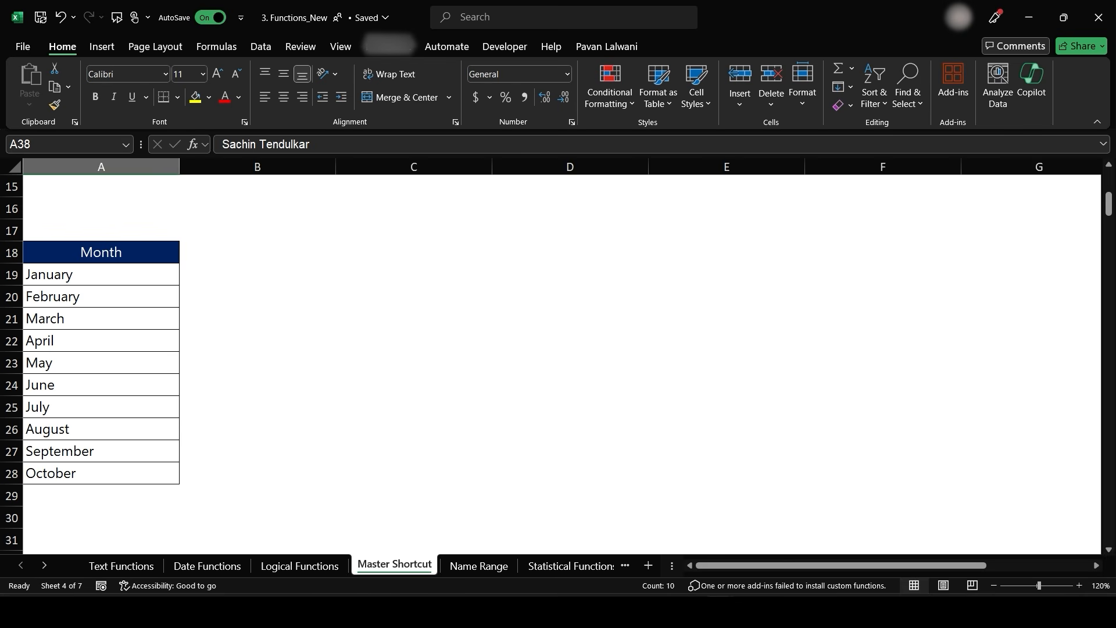
{"action": "left_click", "coordinate": [1079, 585]}
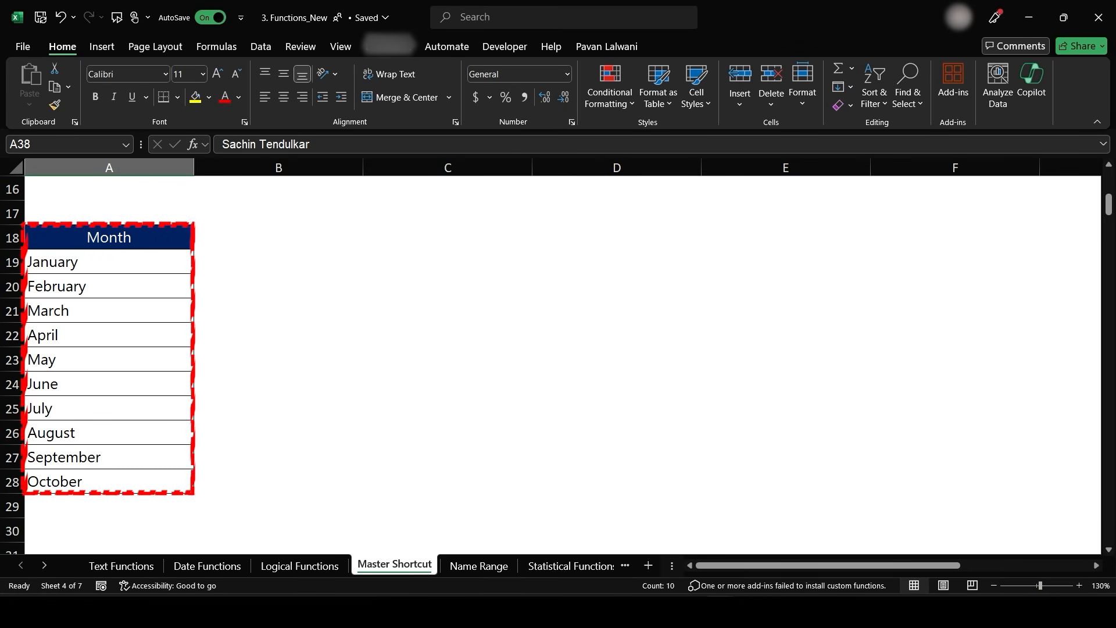
{"action": "key", "text": "ctrl+F1"}
{"action": "left_click", "coordinate": [110, 190]}
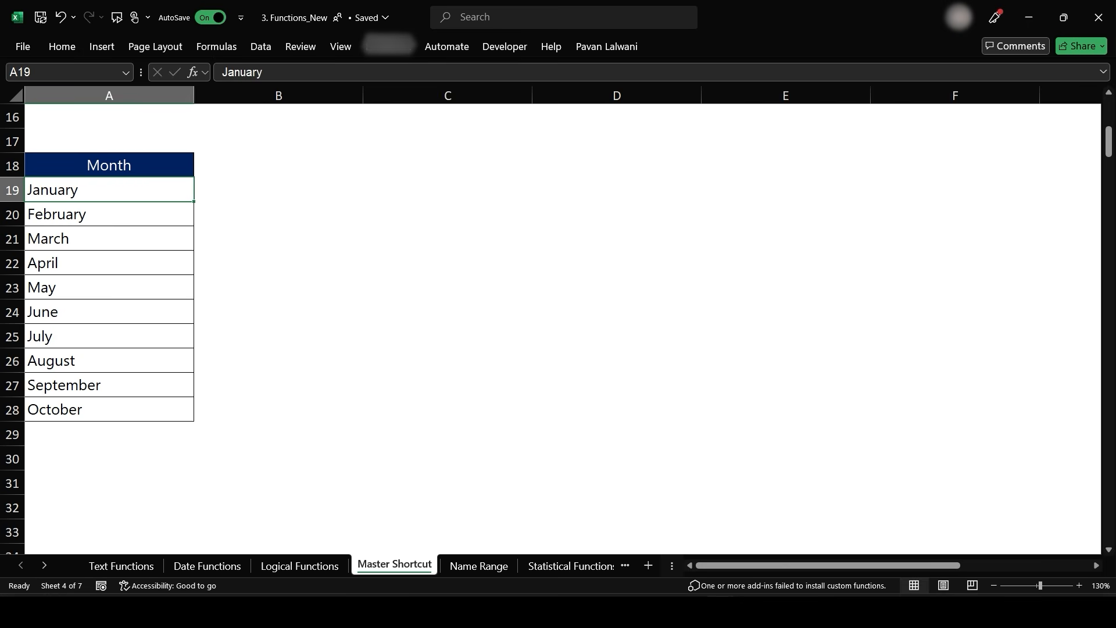
- Enter J in B19 and Flash Fill column B with each month's first letter
{"action": "left_click", "coordinate": [279, 190]}
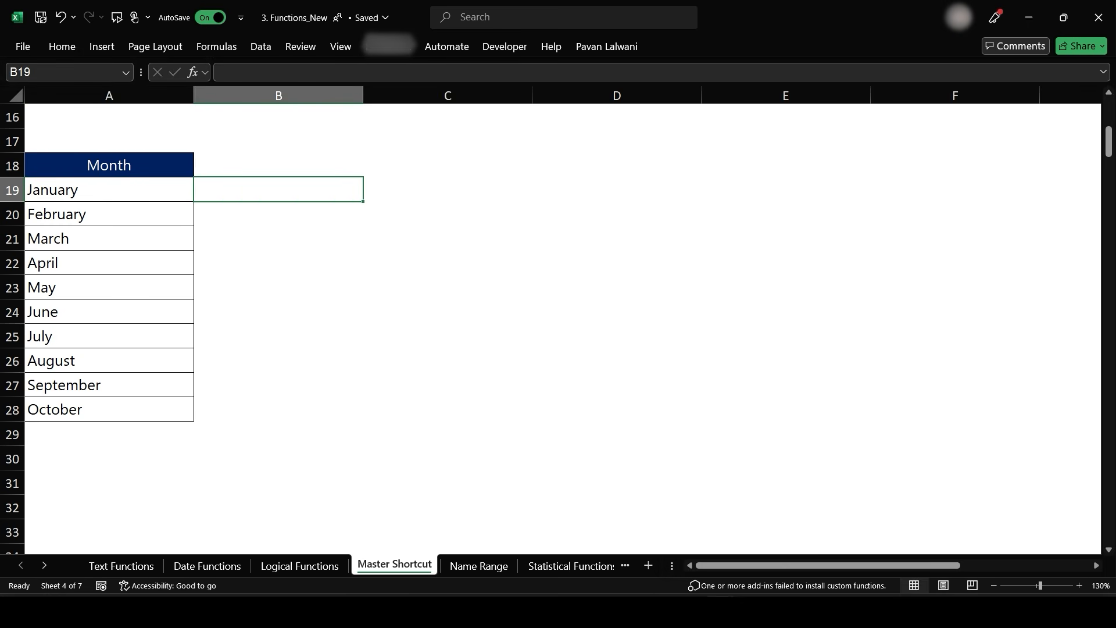
{"action": "type", "text": "J"}
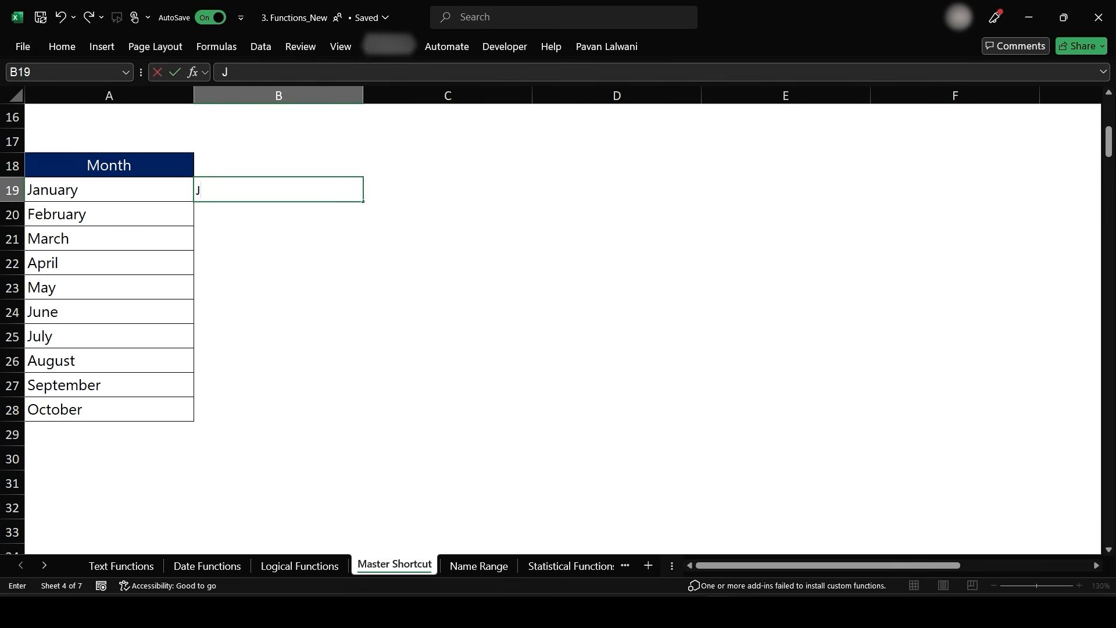
{"action": "key", "text": "Return"}
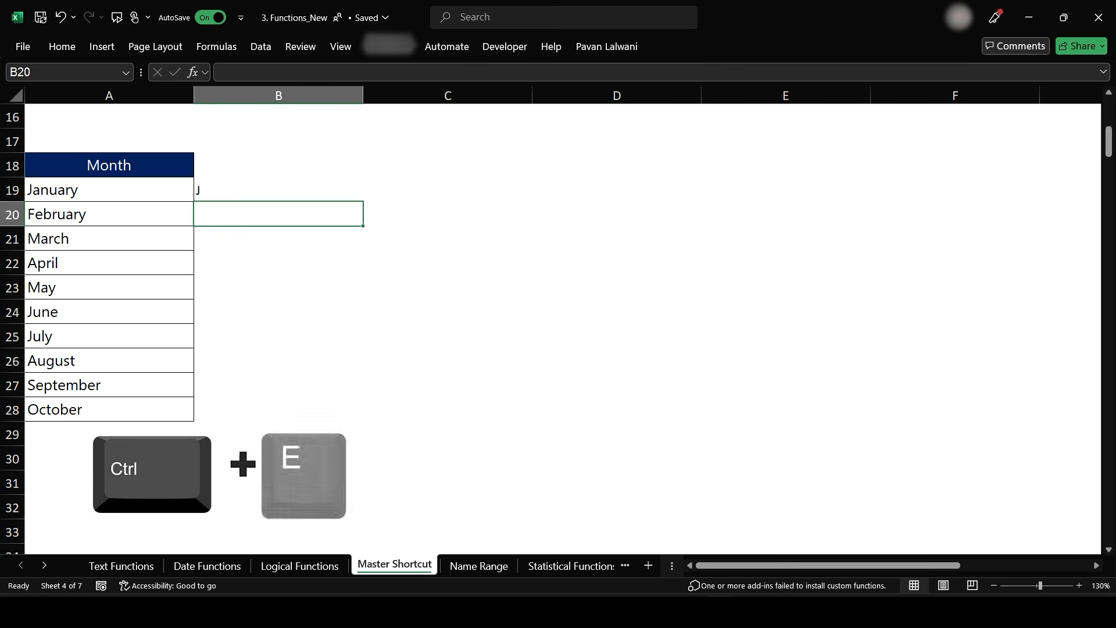
{"action": "key", "text": "ctrl+e"}
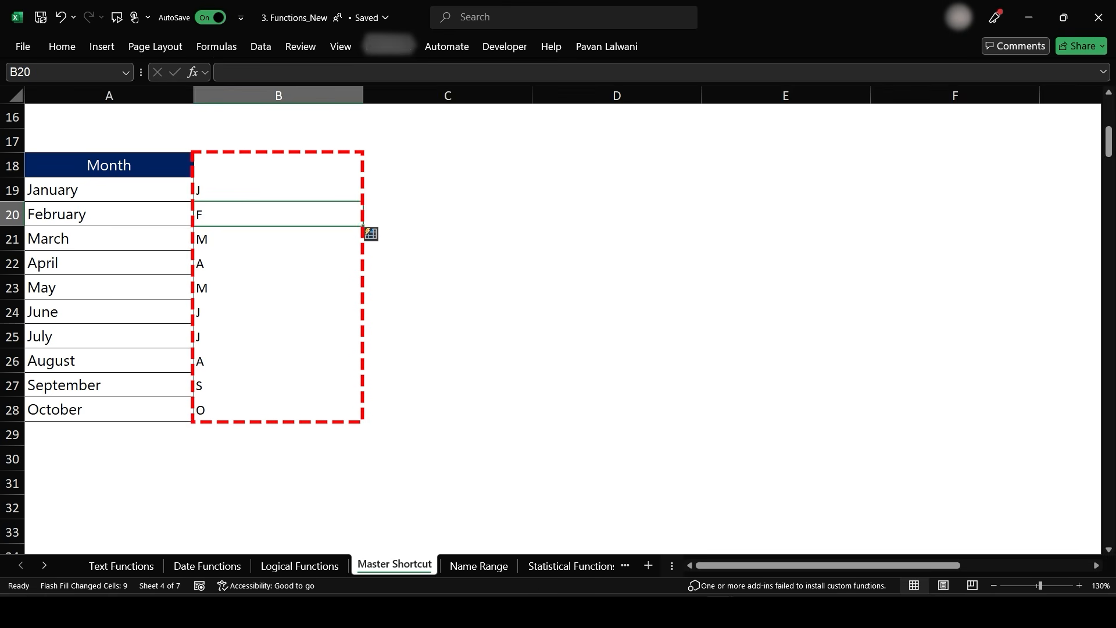
- Enter JAN in B19 so Flash Fill gives three-letter month abbreviations down column B
{"action": "left_click", "coordinate": [278, 189]}
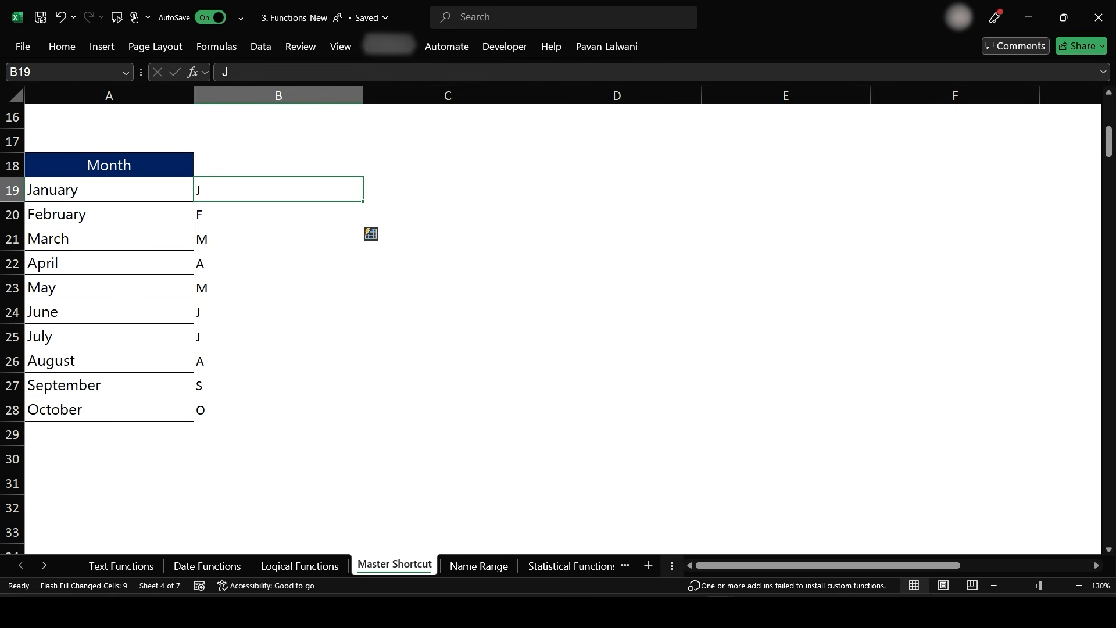
{"action": "type", "text": "JAN"}
{"action": "key", "text": "Return"}
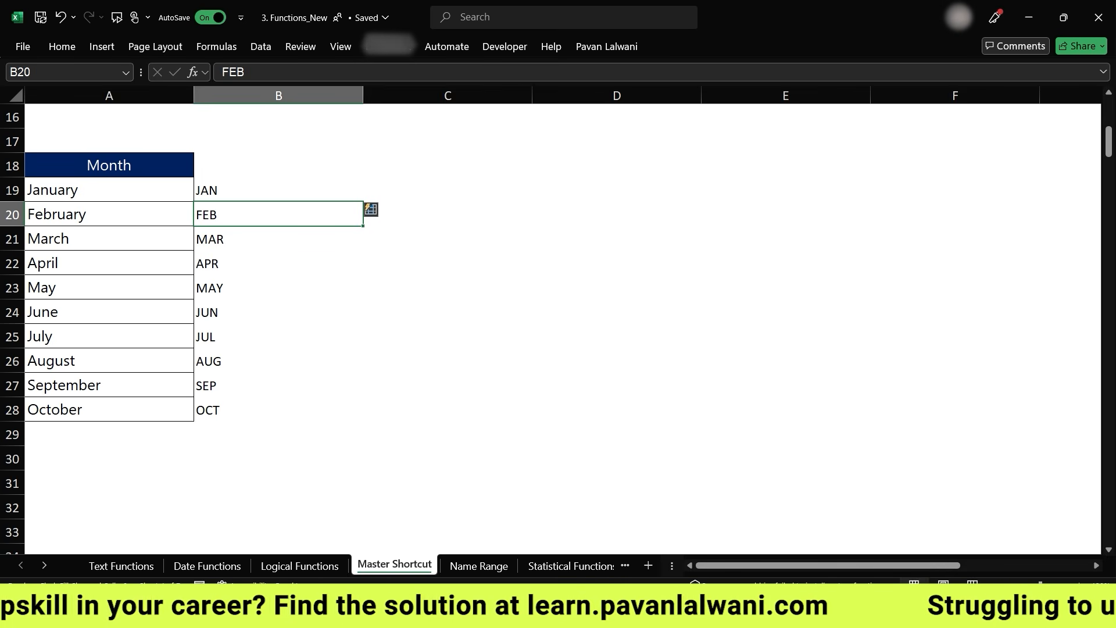
- Clear the values in B19:B28
{"action": "key", "text": "Up"}
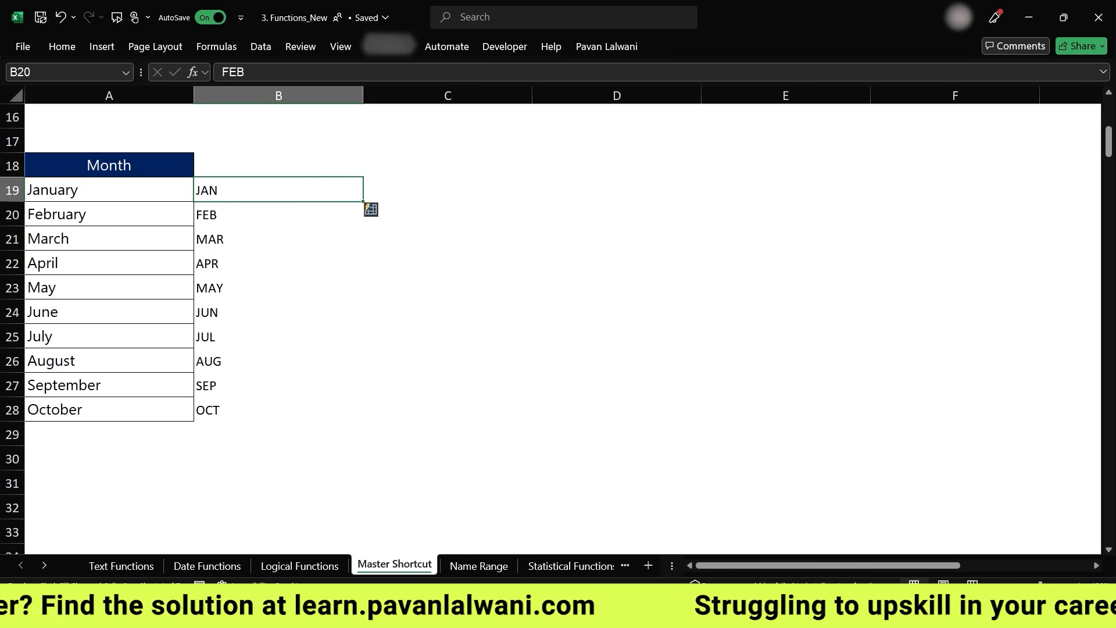
{"action": "key", "text": "ctrl+shift+Down"}
{"action": "key", "text": "Delete"}
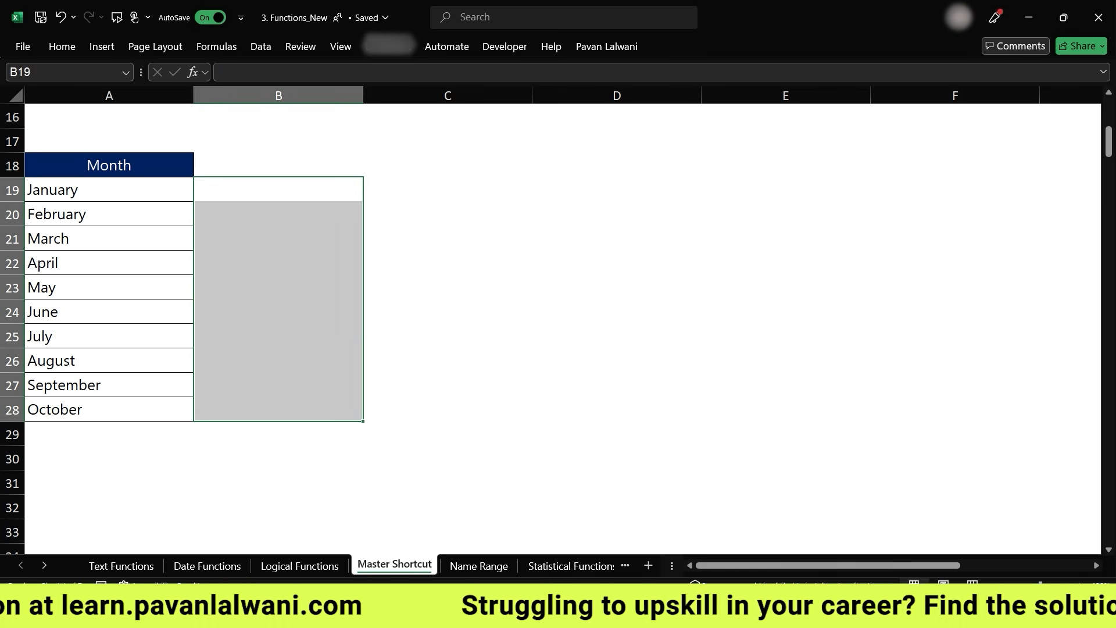
- Enter JANUARY in B19 and Flash Fill column B with uppercase month names
{"action": "scroll", "coordinate": [558, 325], "scroll_direction": "down", "scroll_amount": 4}
{"action": "scroll", "coordinate": [558, 325], "scroll_direction": "up", "scroll_amount": 4}
{"action": "scroll", "coordinate": [558, 325], "scroll_direction": "up", "scroll_amount": 2}
{"action": "scroll", "coordinate": [558, 325], "scroll_direction": "down", "scroll_amount": 2}
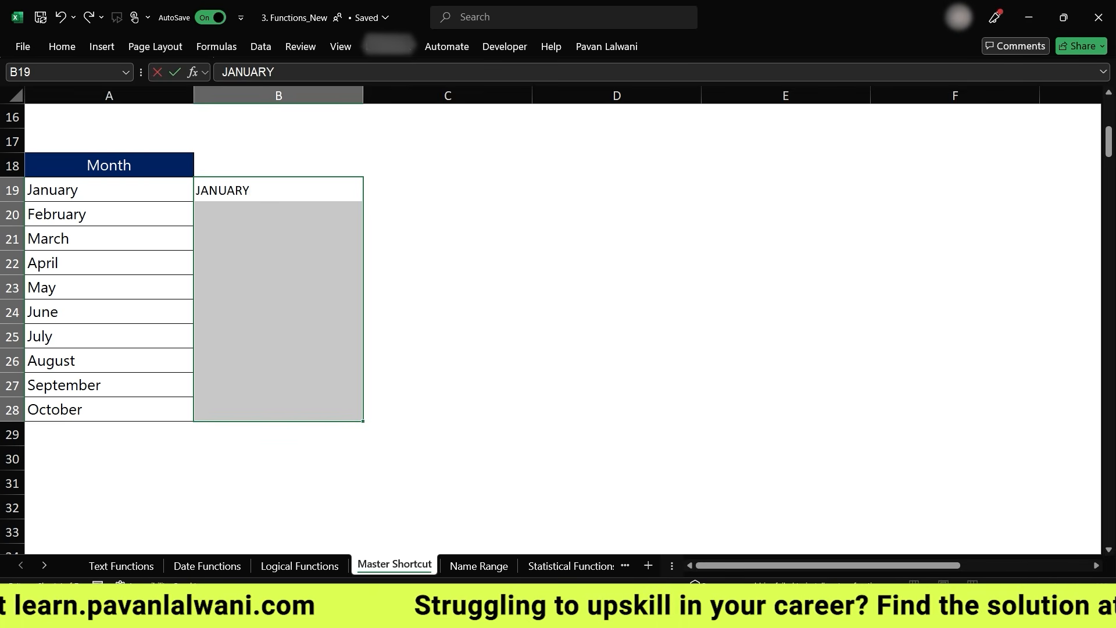
{"action": "key", "text": "Return"}
{"action": "key", "text": "Down"}
{"action": "key", "text": "Up"}
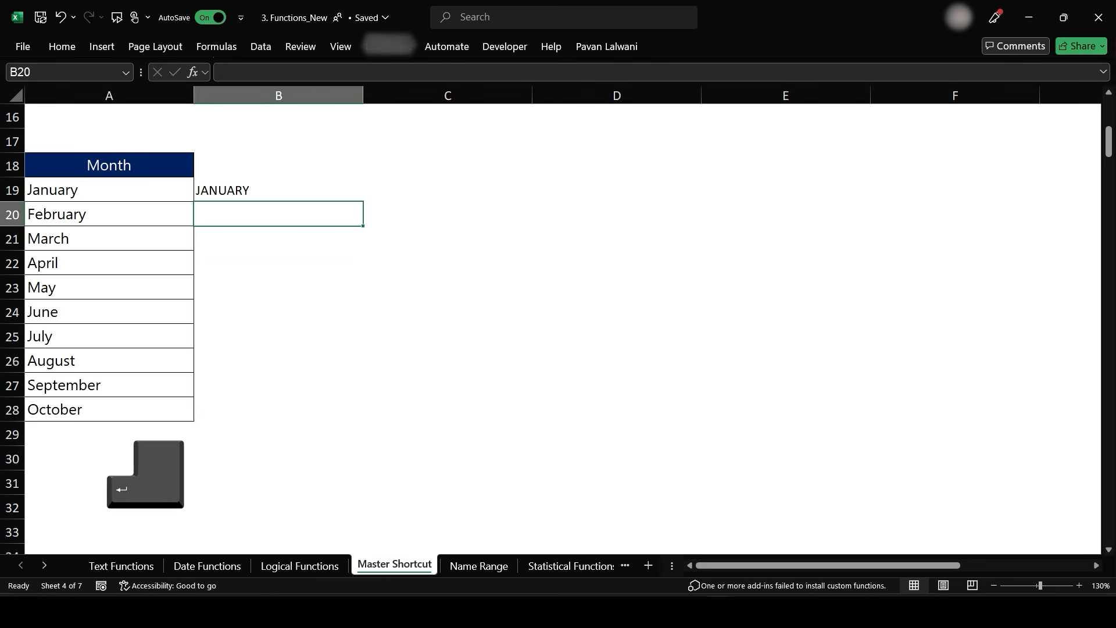
{"action": "key", "text": "ctrl+e"}
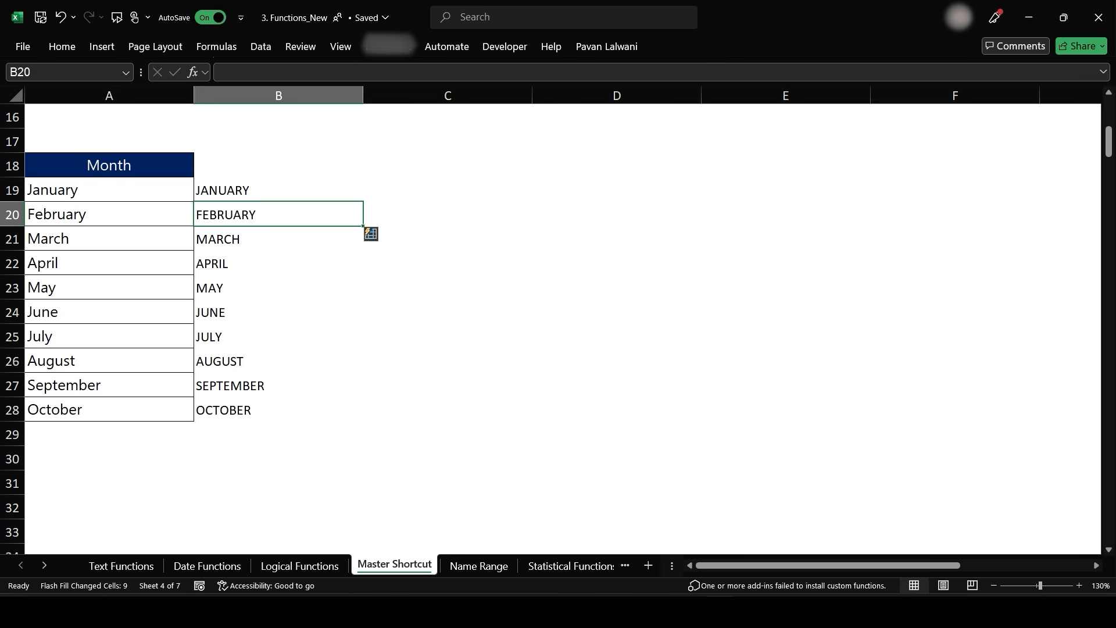
- Enter january in C19 and Flash Fill column C with lowercase month names
{"action": "key", "text": "Up"}
{"action": "key", "text": "Right"}
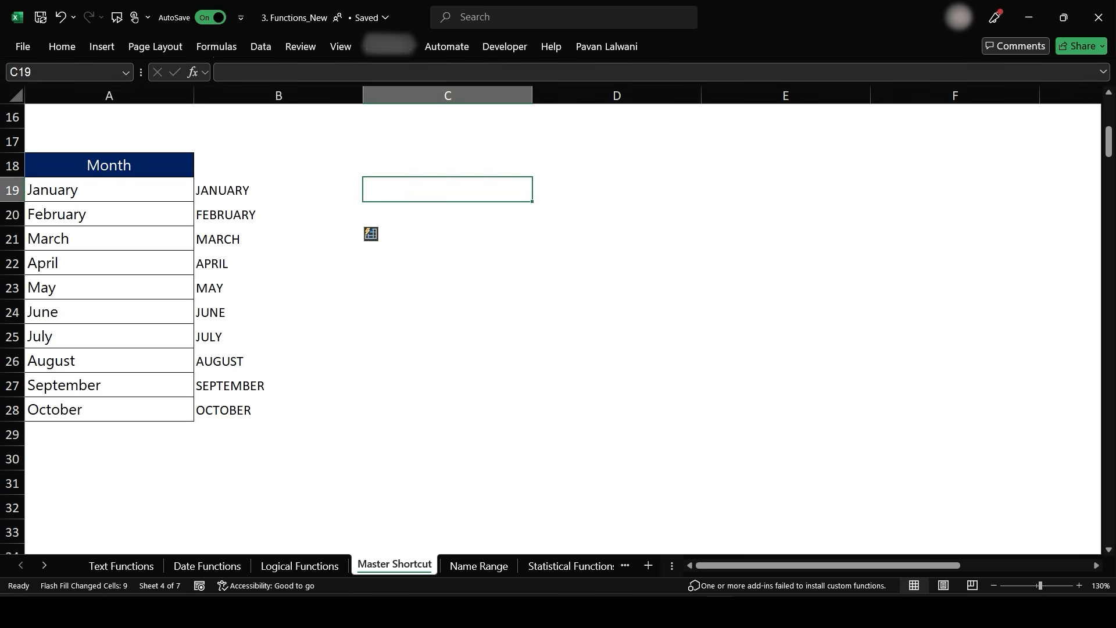
{"action": "type", "text": "january"}
{"action": "key", "text": "Return"}
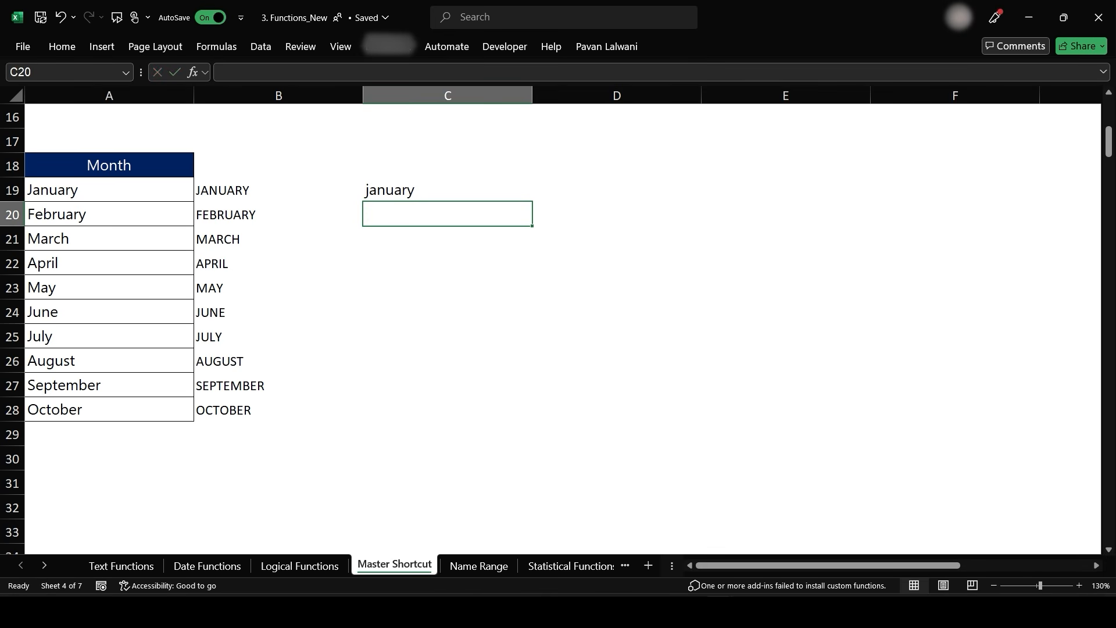
{"action": "key", "text": "ctrl+e"}
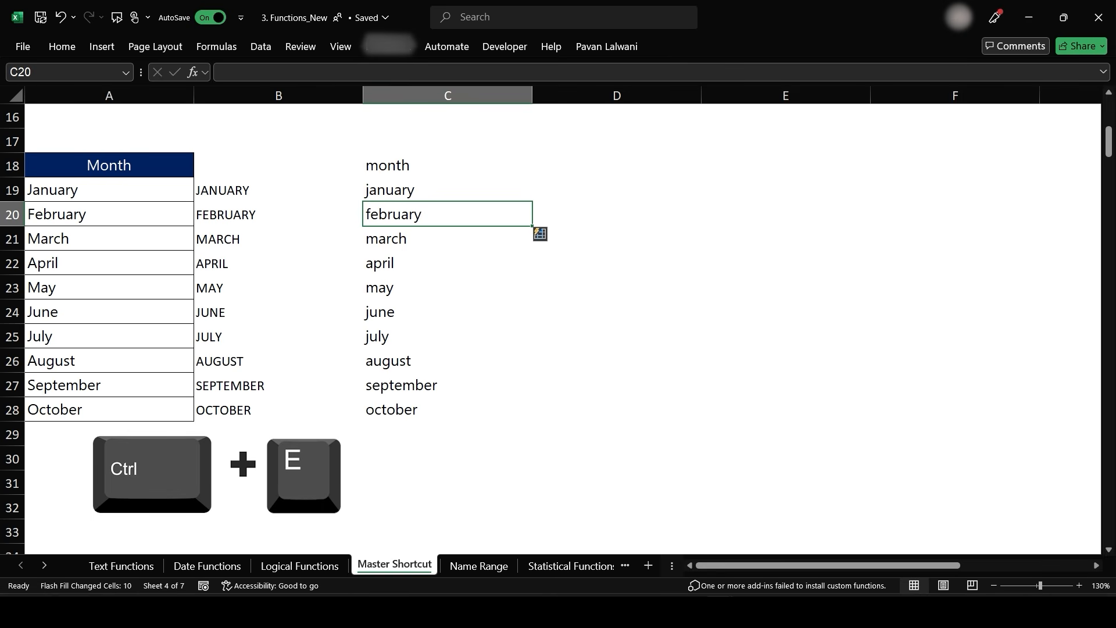
- Enter JAN in D19 and Flash Fill column D with uppercase three-letter abbreviations
{"action": "key", "text": "Right"}
{"action": "key", "text": "Up"}
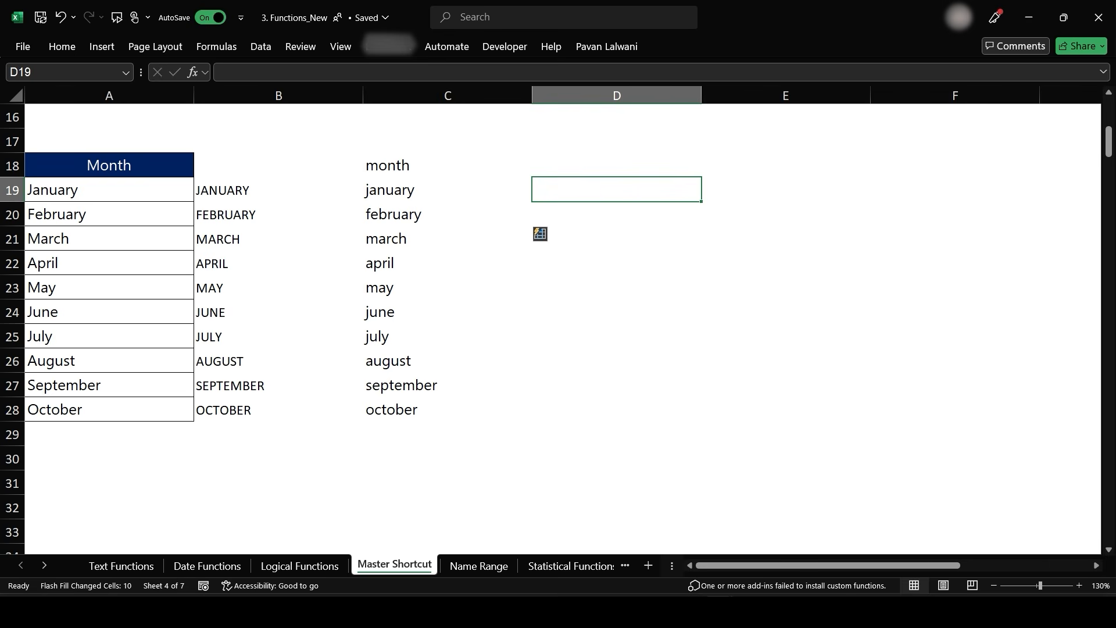
{"action": "type", "text": "JAN"}
{"action": "key", "text": "Return"}
{"action": "key", "text": "Up"}
{"action": "key", "text": "ctrl+e"}
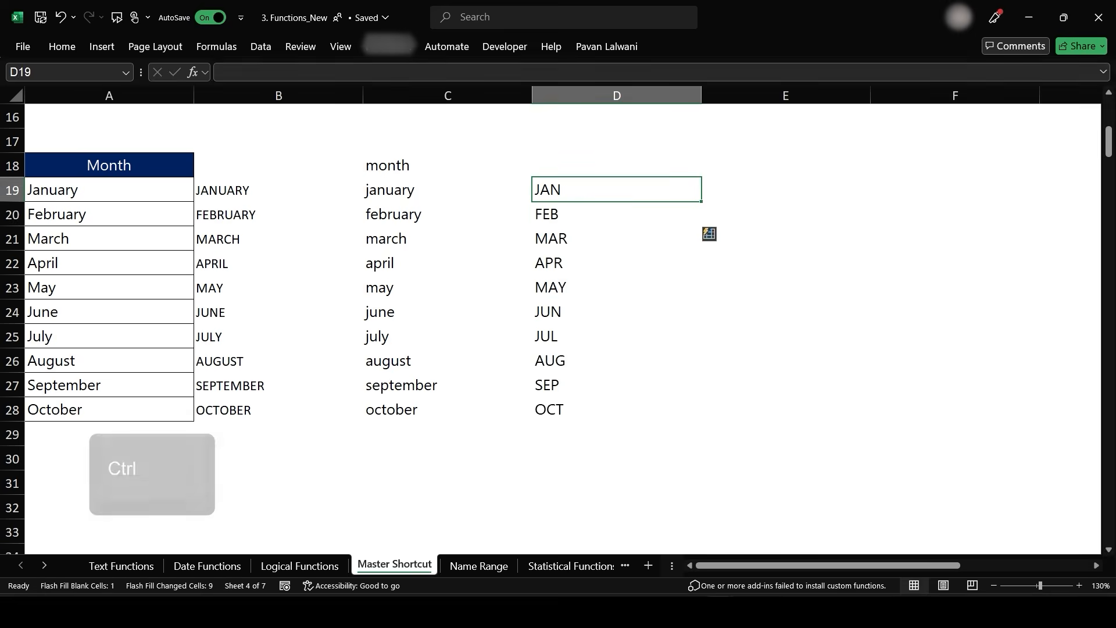
- Enter ARY in E19 and E20 and Flash Fill column E with each month's last three letters
{"action": "key", "text": "Right"}
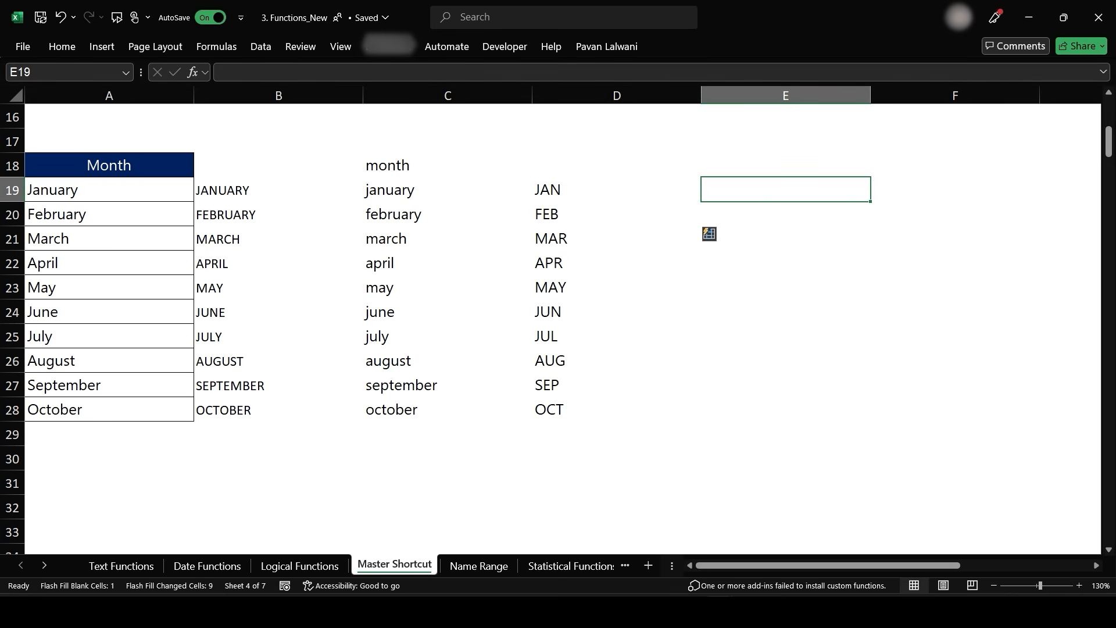
{"action": "scroll", "coordinate": [551, 320], "scroll_direction": "down", "scroll_amount": 1, "text": "ctrl"}
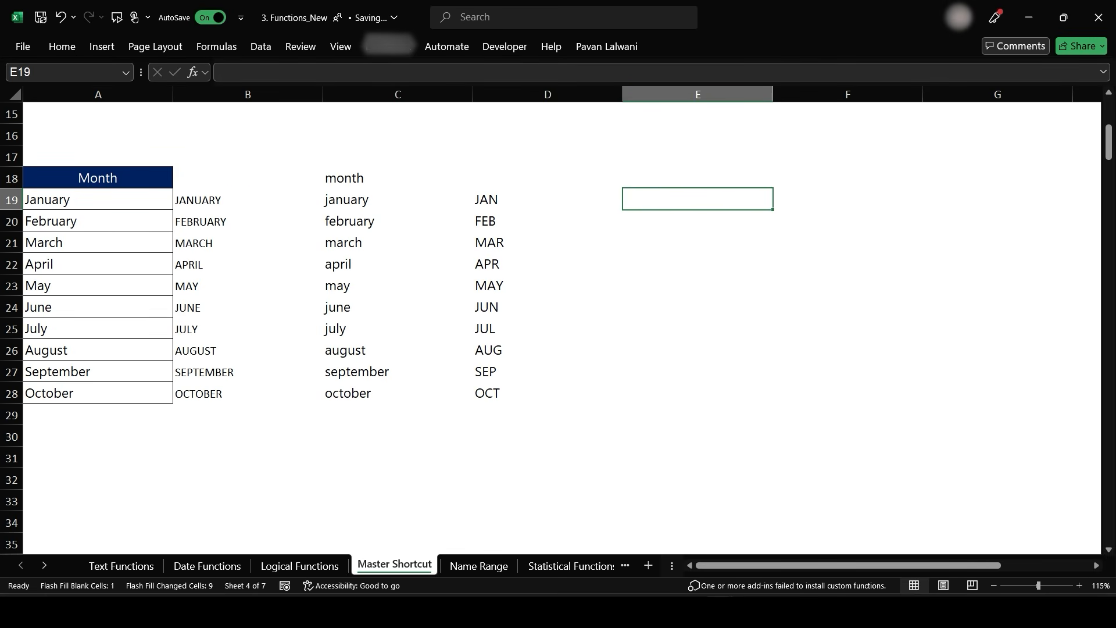
{"action": "type", "text": "ARY"}
{"action": "key", "text": "Return"}
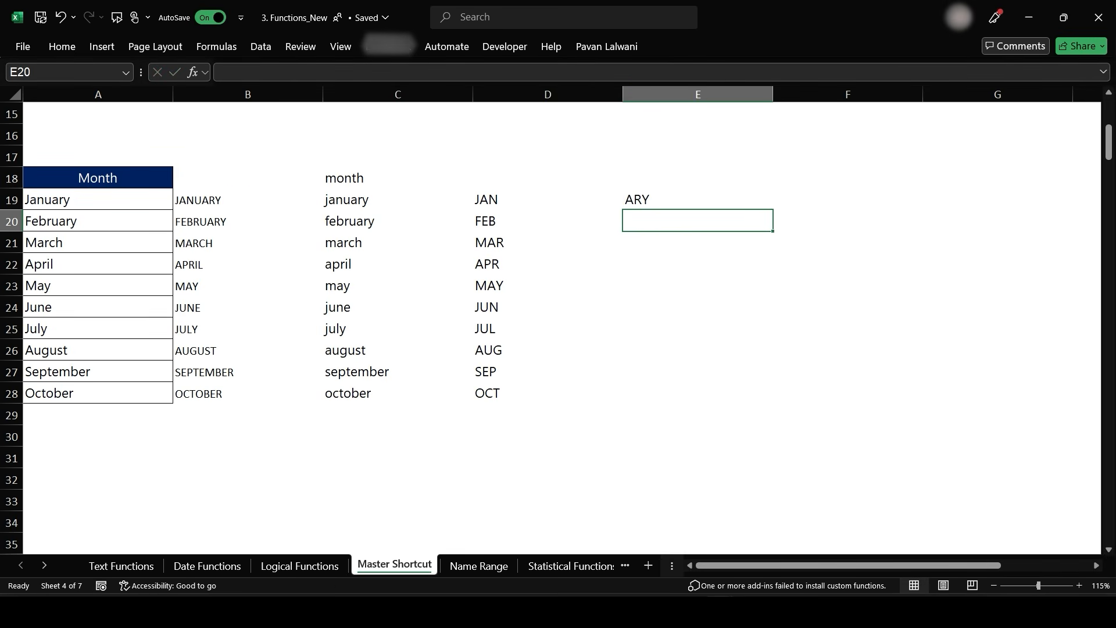
{"action": "key", "text": "ctrl+e"}
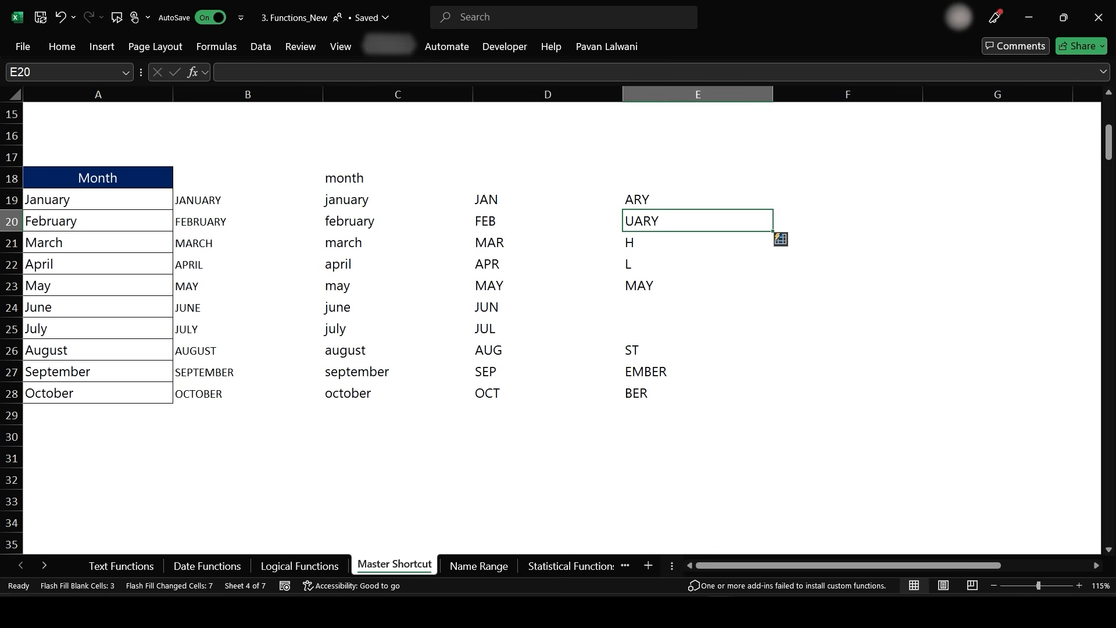
{"action": "key", "text": "ctrl+z"}
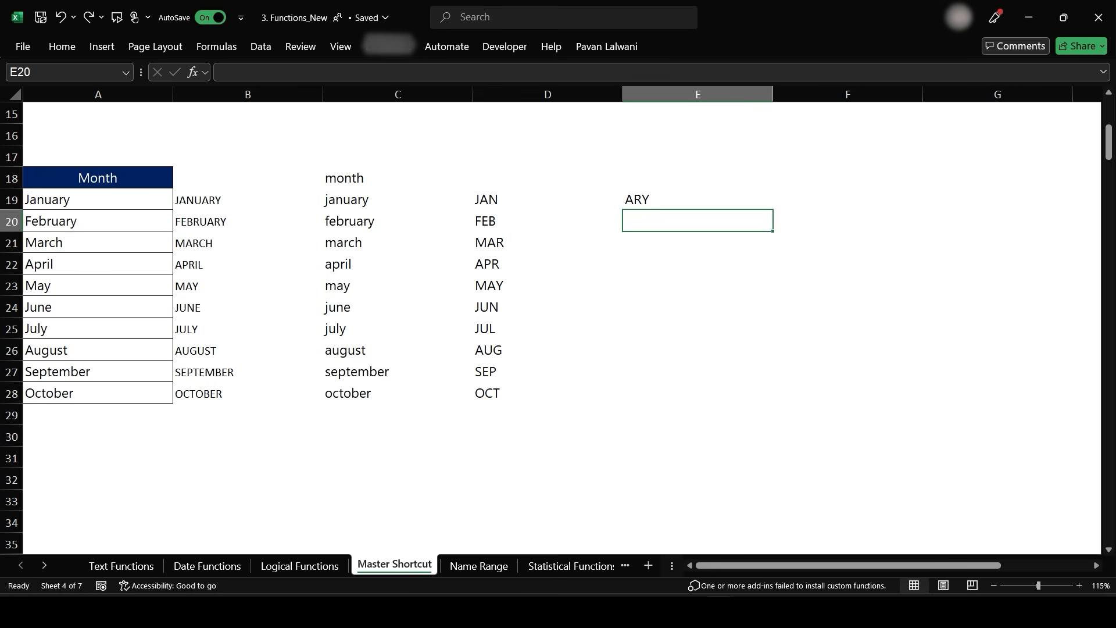
{"action": "type", "text": "ARY"}
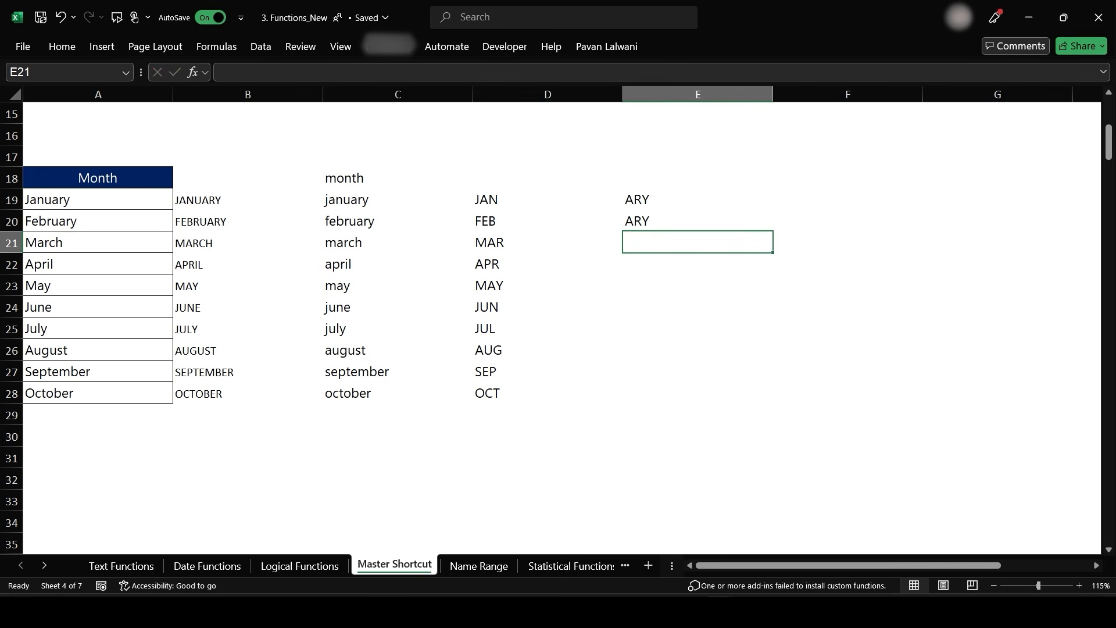
{"action": "key", "text": "ctrl+e"}
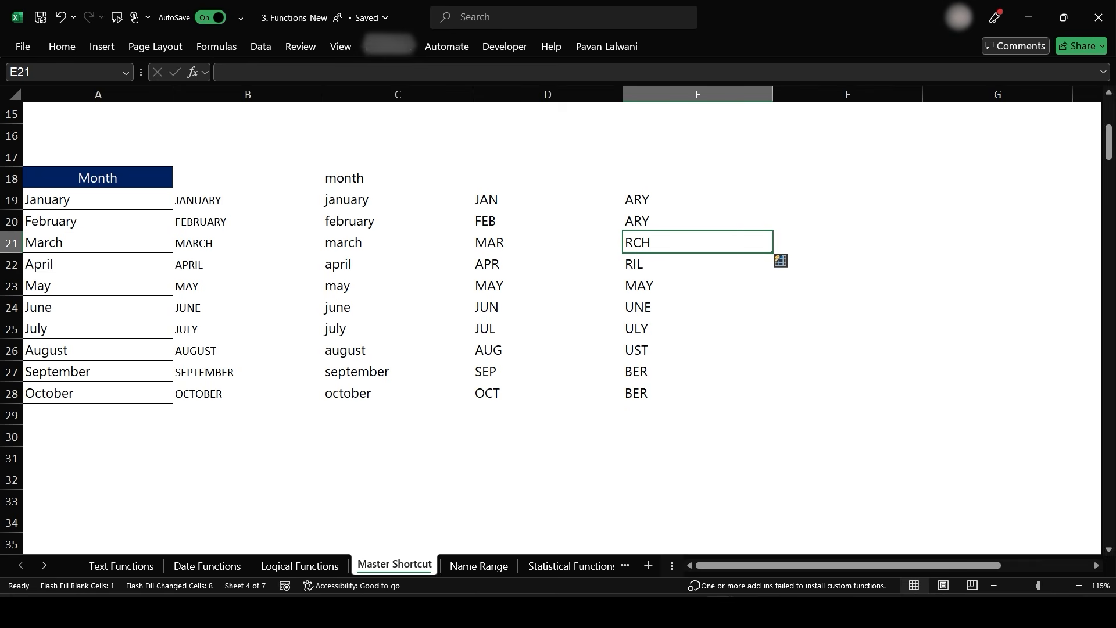
- Enter Sachin in B38 and Flash Fill first names down the First column
{"action": "scroll", "coordinate": [451, 349], "scroll_direction": "down", "scroll_amount": 6}
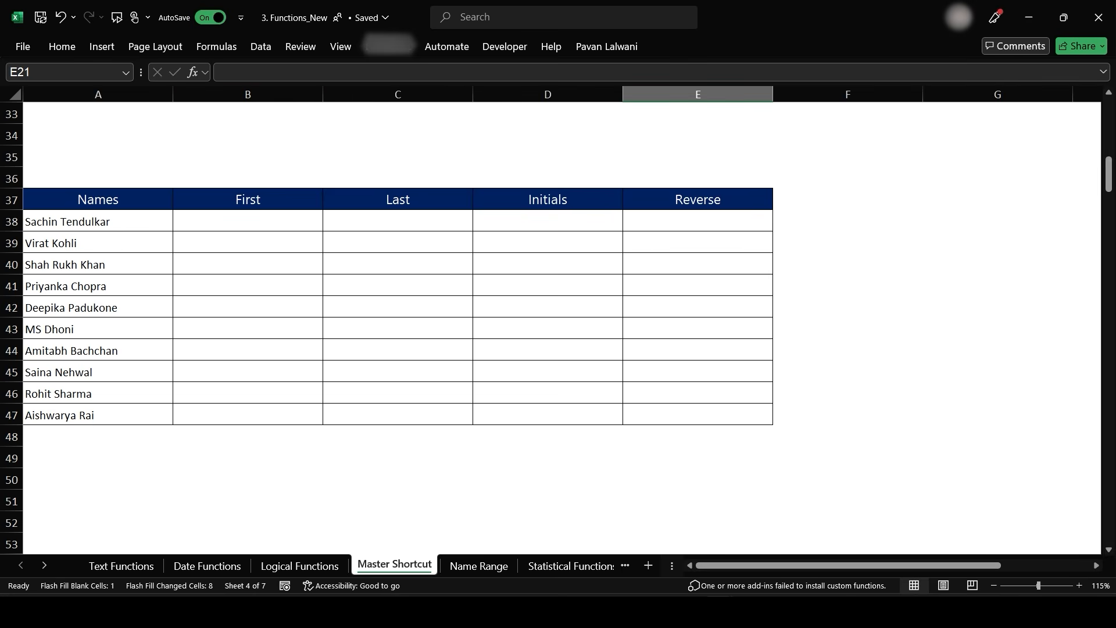
{"action": "left_click", "coordinate": [98, 221]}
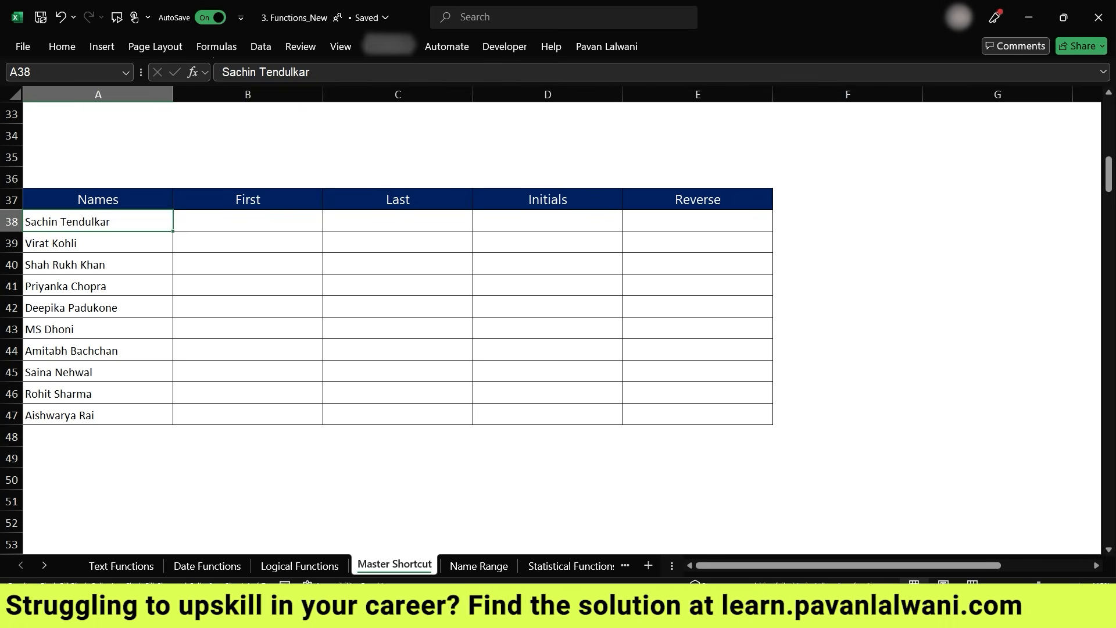
{"action": "key", "text": "Right"}
{"action": "type", "text": "Sachin"}
{"action": "key", "text": "Return"}
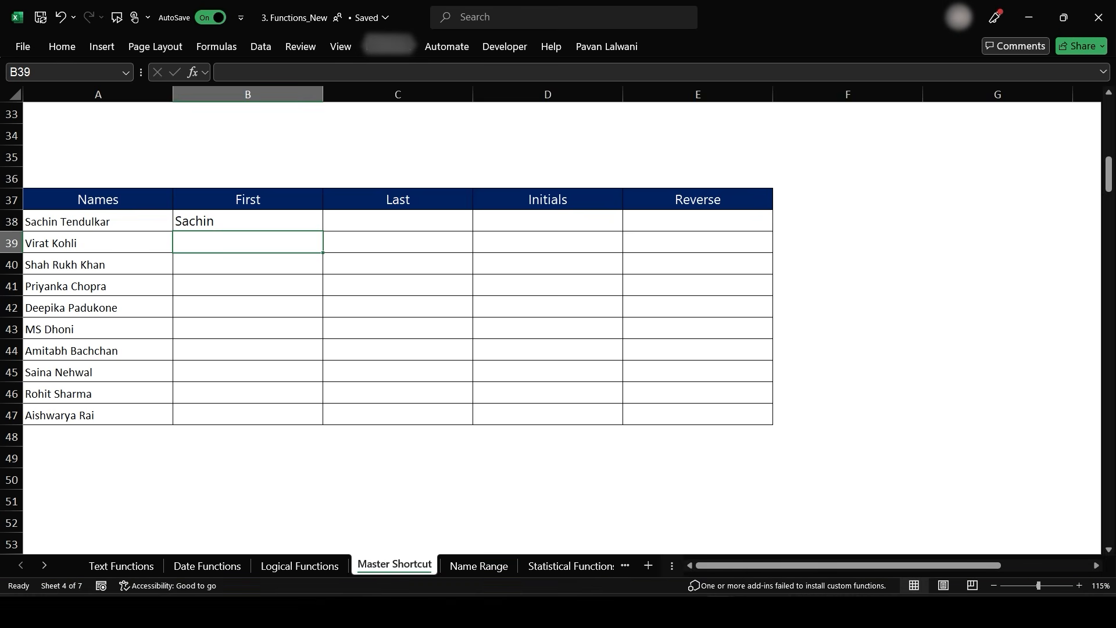
{"action": "key", "text": "ctrl+e"}
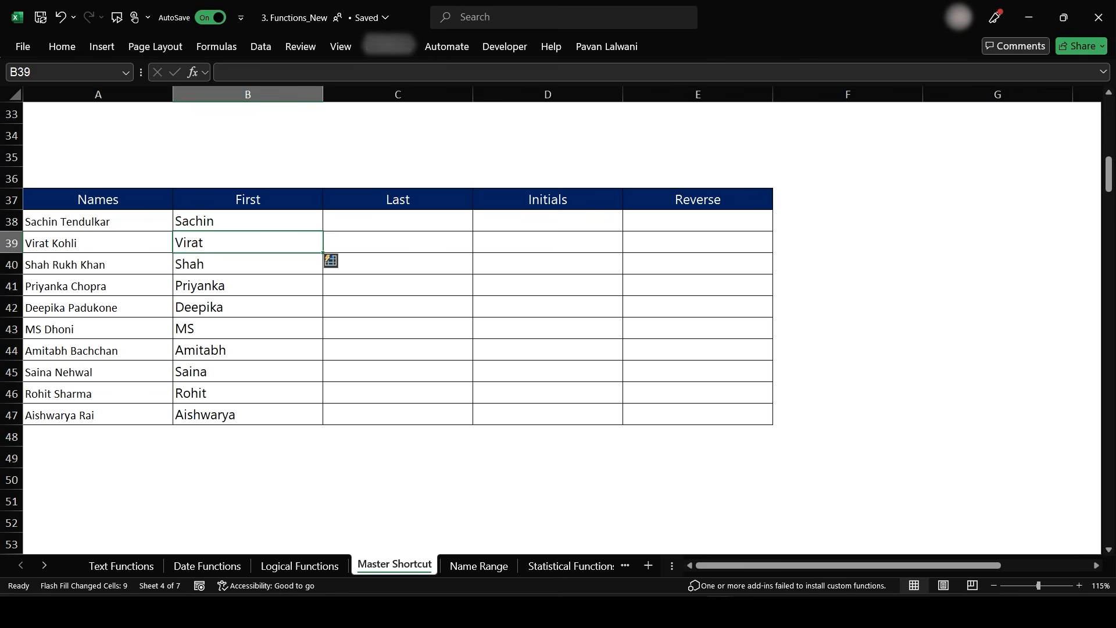
- Enter Tendulkar in C38 and Flash Fill last names down the Last column
{"action": "key", "text": "Right"}
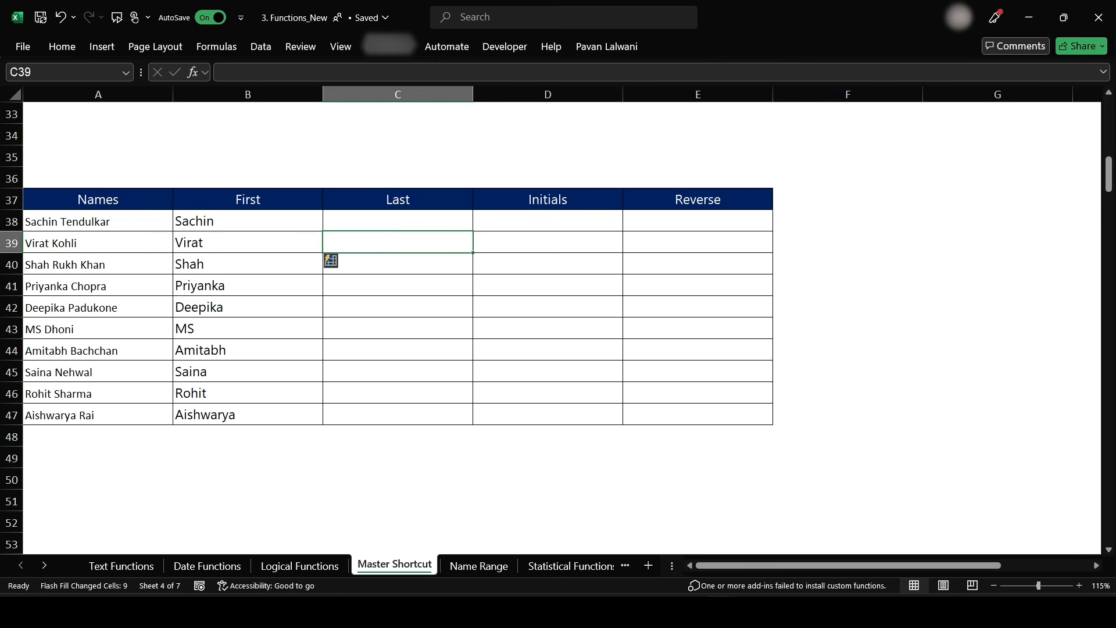
{"action": "key", "text": "Up"}
{"action": "type", "text": "TEn"}
{"action": "key", "text": "BackSpace"}
{"action": "key", "text": "BackSpace"}
{"action": "type", "text": "endulkar"}
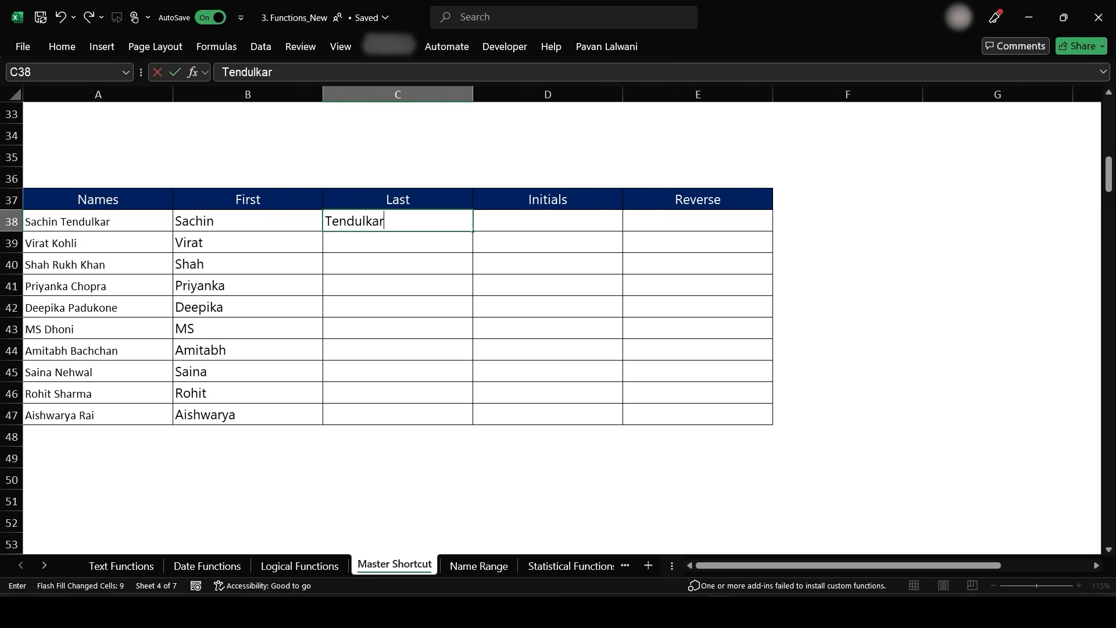
{"action": "key", "text": "Return"}
{"action": "key", "text": "ctrl+e"}
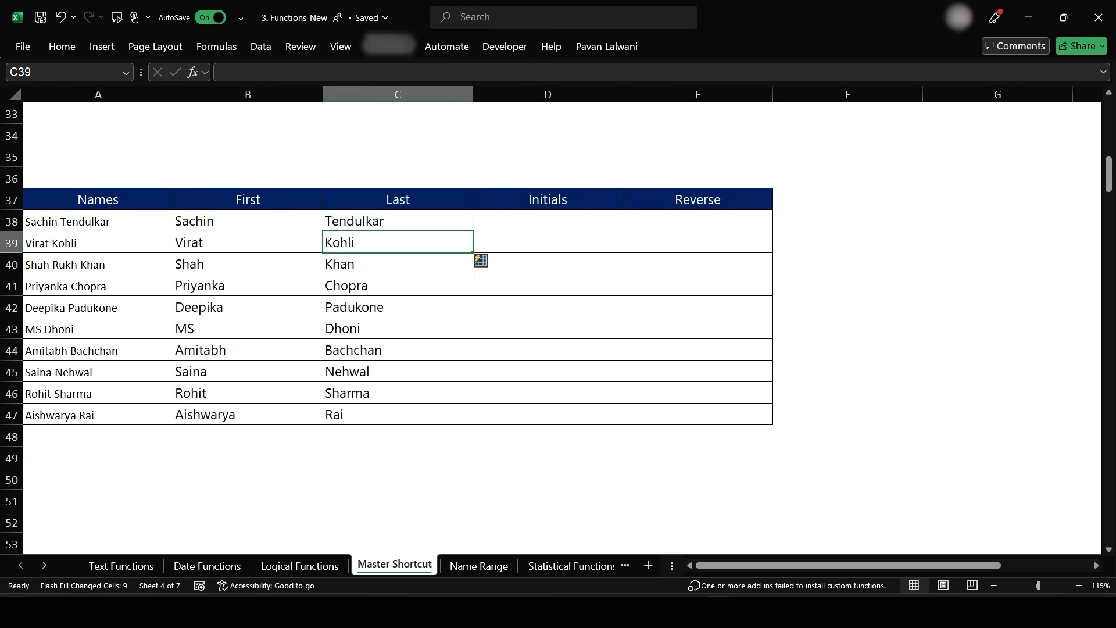
- Enter S T in D38 and Flash Fill initials down the Initials column
{"action": "left_click", "coordinate": [535, 220]}
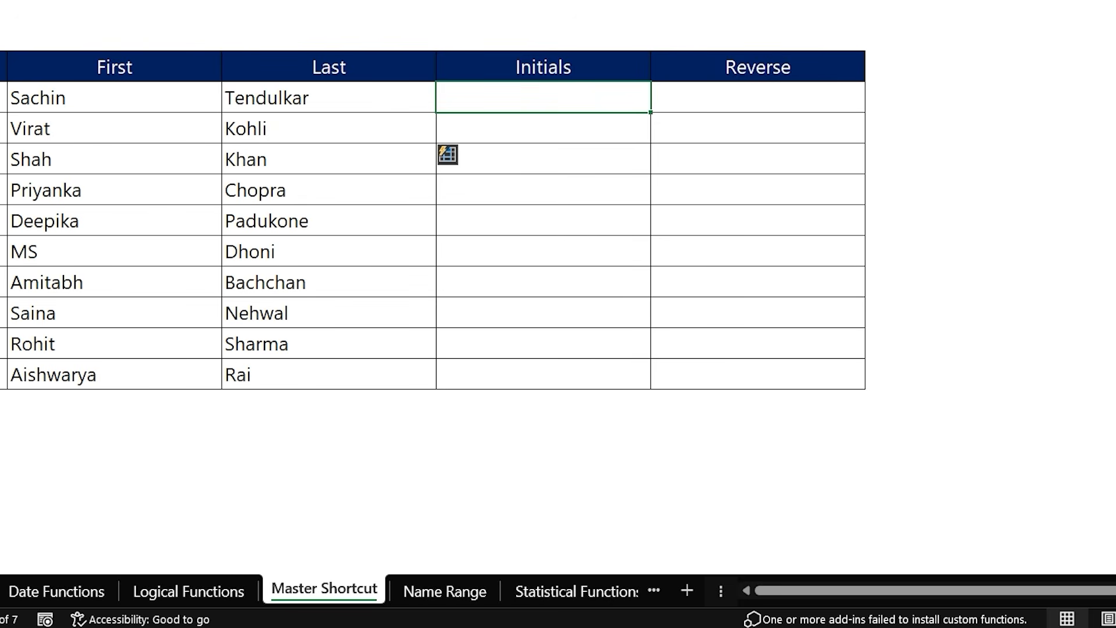
{"action": "type", "text": "S T"}
{"action": "key", "text": "Return"}
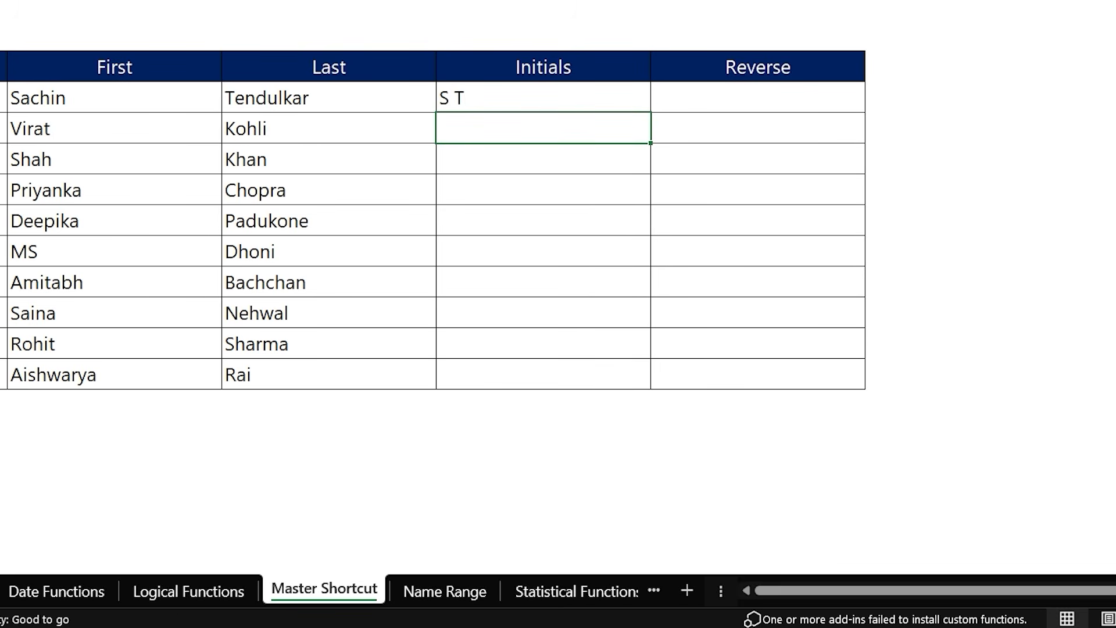
{"action": "key", "text": "ctrl+e"}
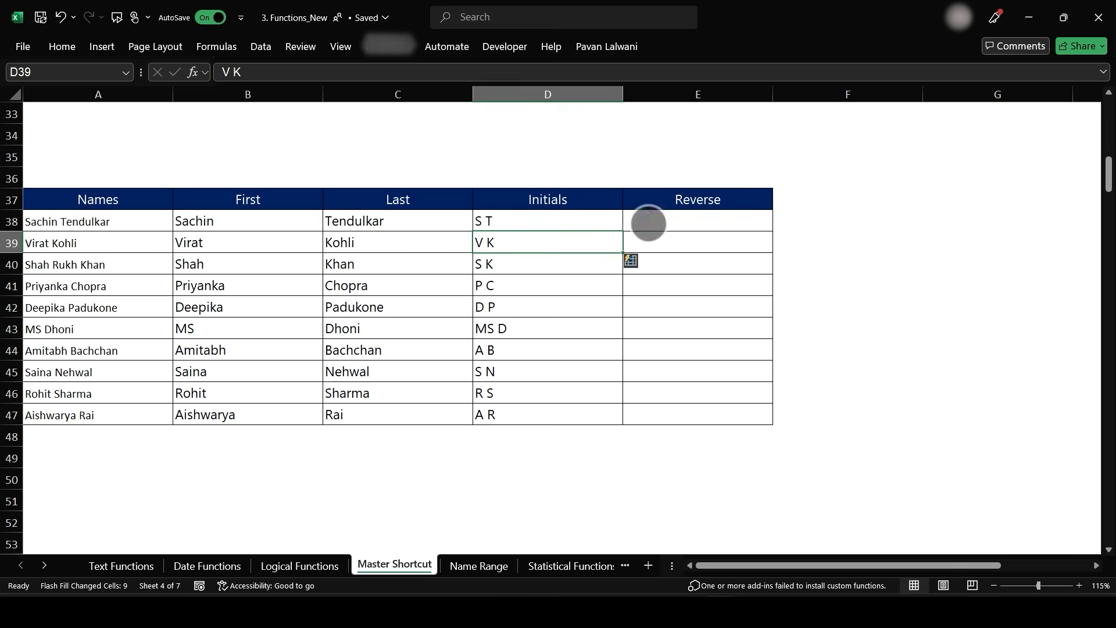
- Enter Tendulkar Sachin in E38, Flash Fill the Reverse column, and undo it
{"action": "left_click", "coordinate": [648, 223]}
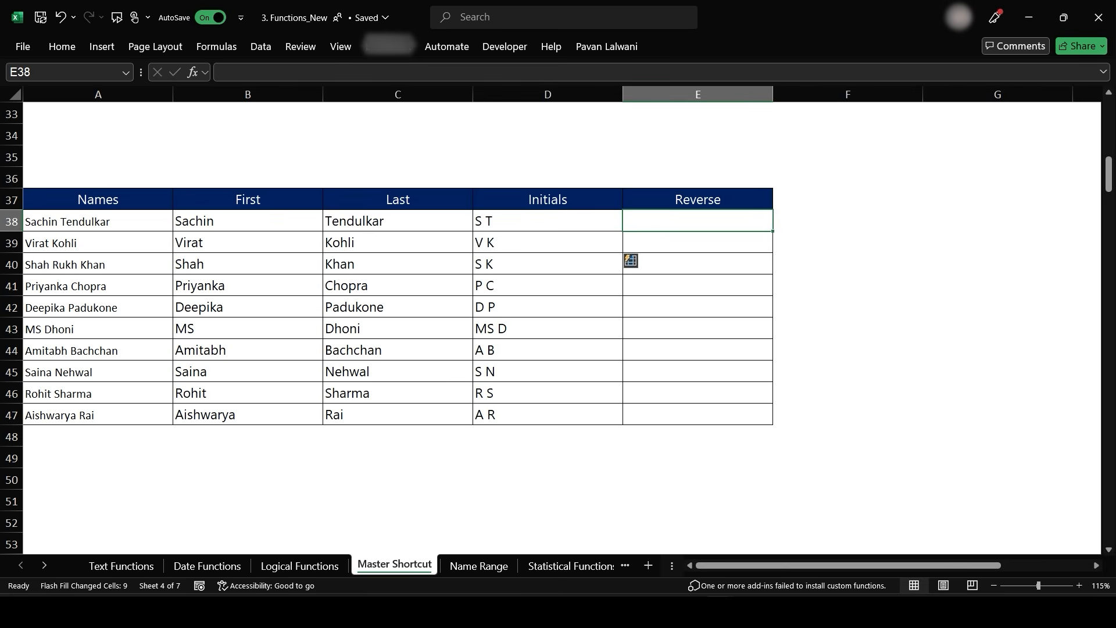
{"action": "type", "text": "Tend"}
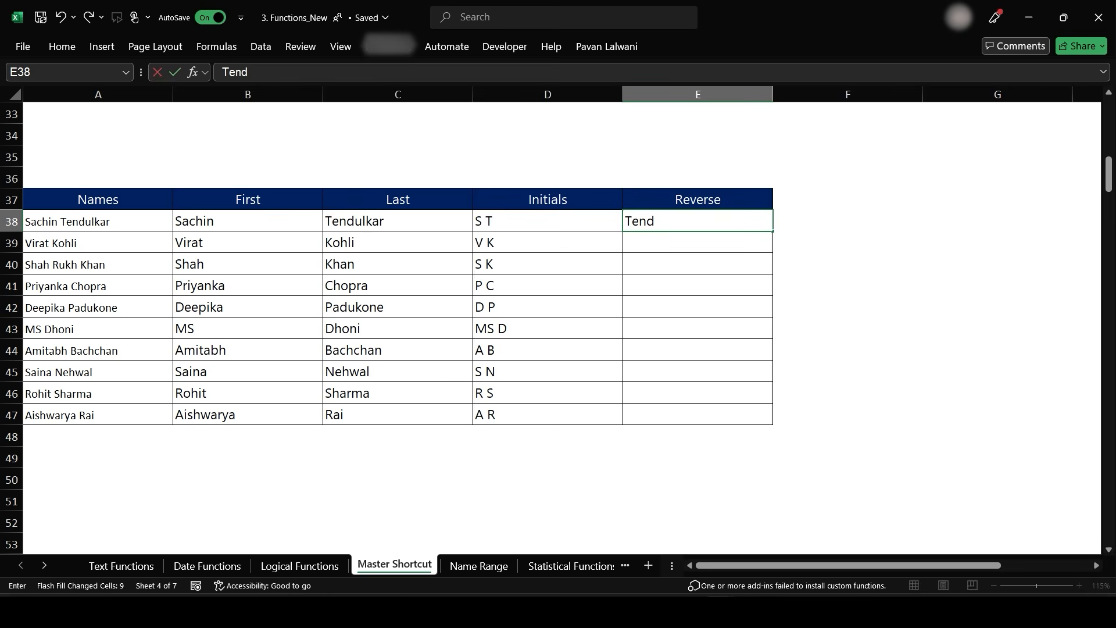
{"action": "type", "text": "ulkar Sachin"}
{"action": "key", "text": "Return"}
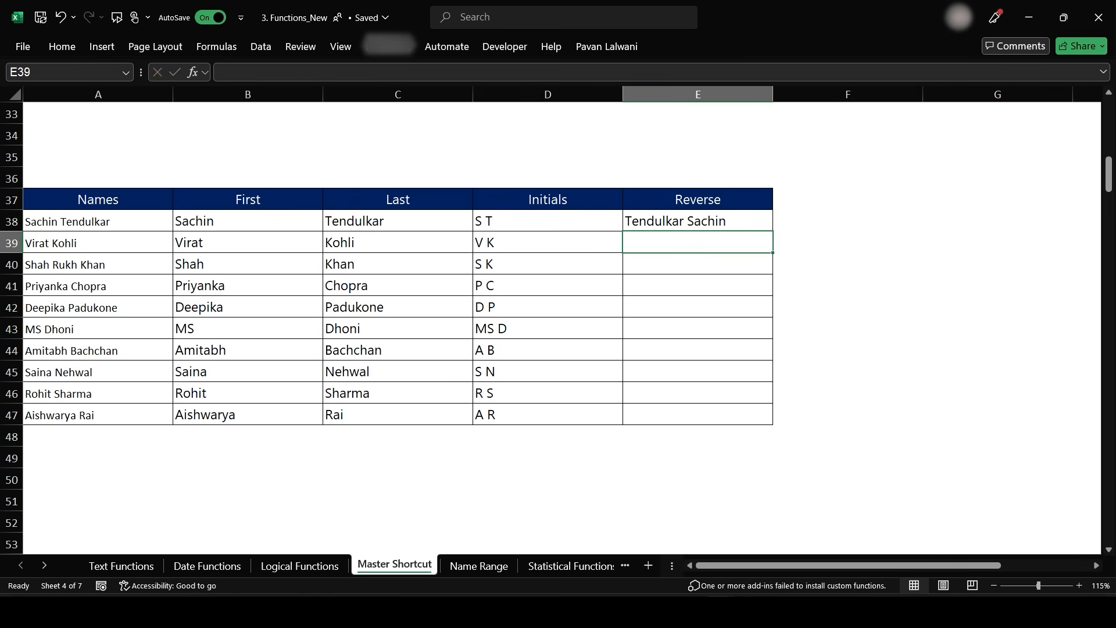
{"action": "key", "text": "ctrl+e"}
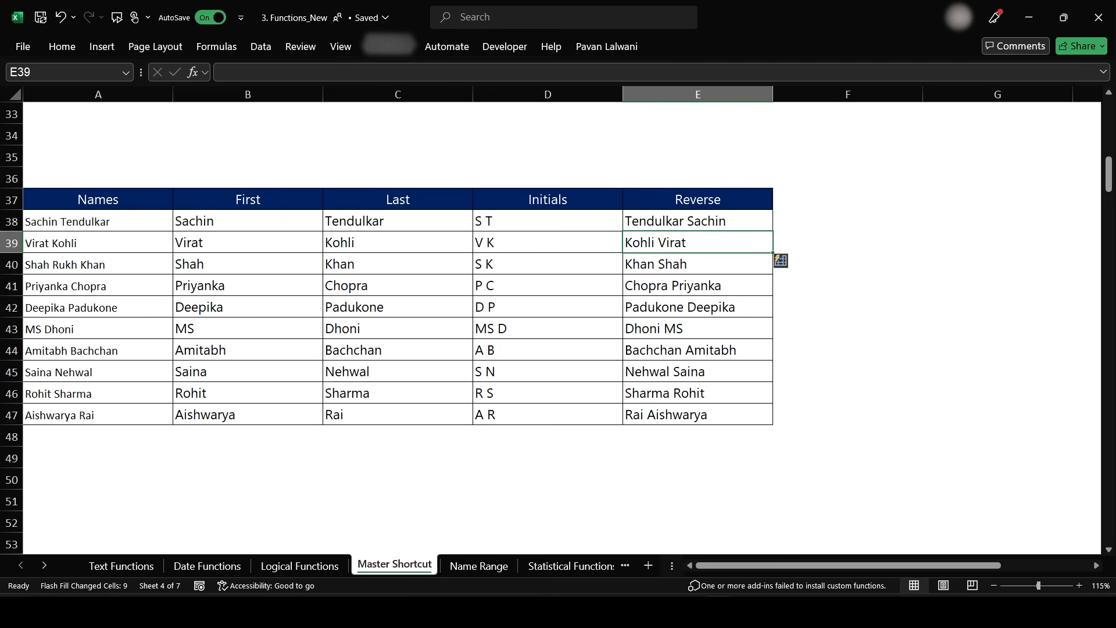
{"action": "key", "text": "ctrl+z"}
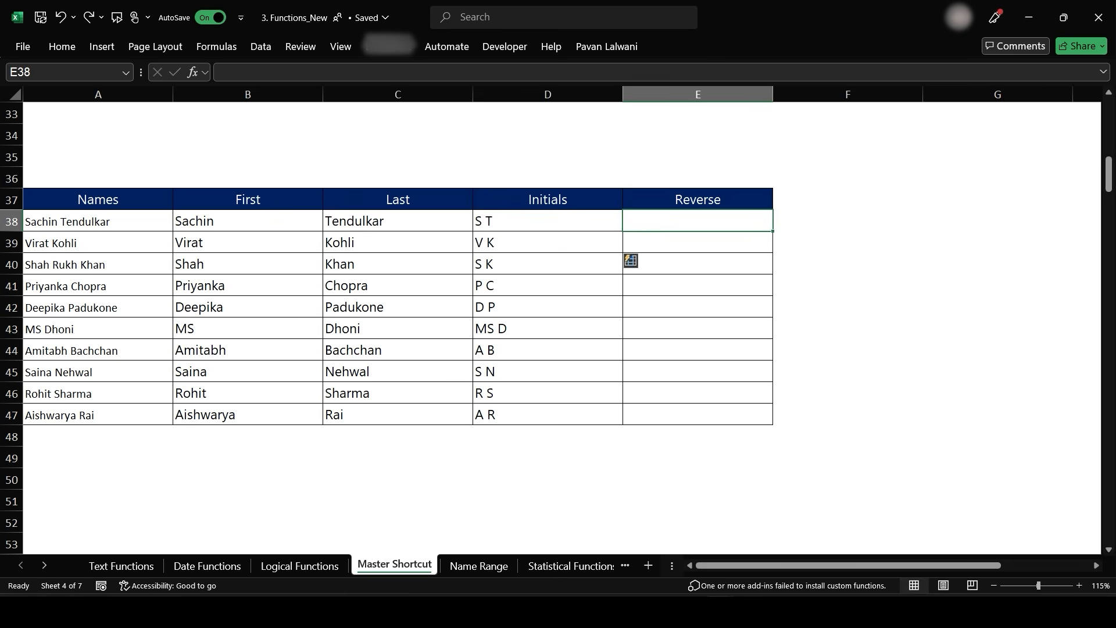
- Enter nihcaS in E38, Flash Fill reversed text down the Reverse column, and undo it
{"action": "type", "text": "nihcsA"}
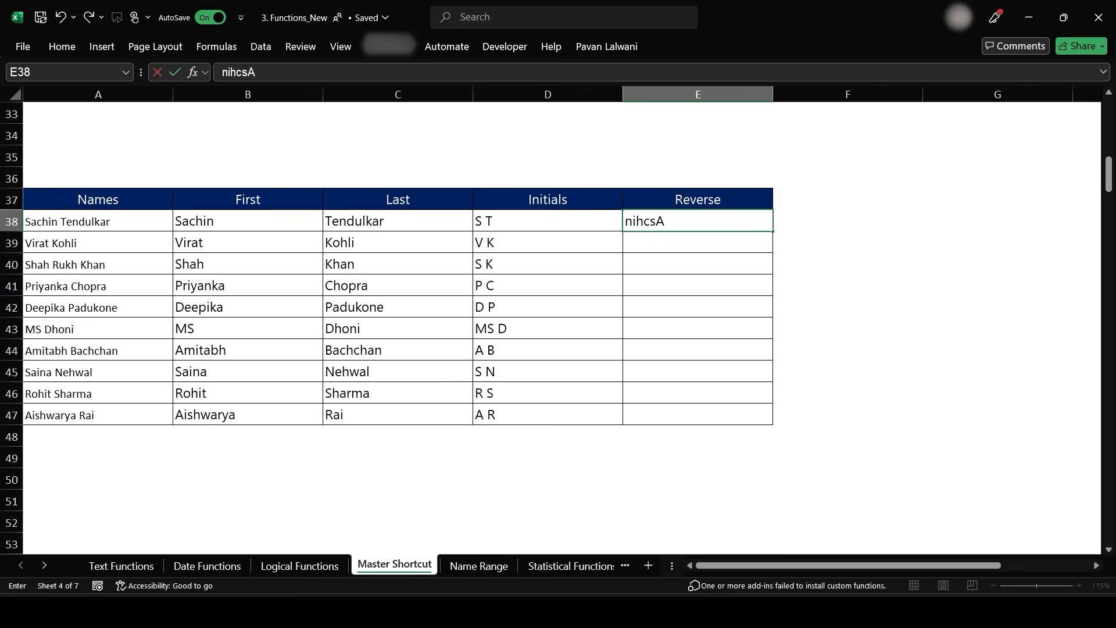
{"action": "key", "text": "BackSpace"}
{"action": "key", "text": "BackSpace"}
{"action": "type", "text": "aS"}
{"action": "key", "text": "Return"}
{"action": "key", "text": "ctrl+e"}
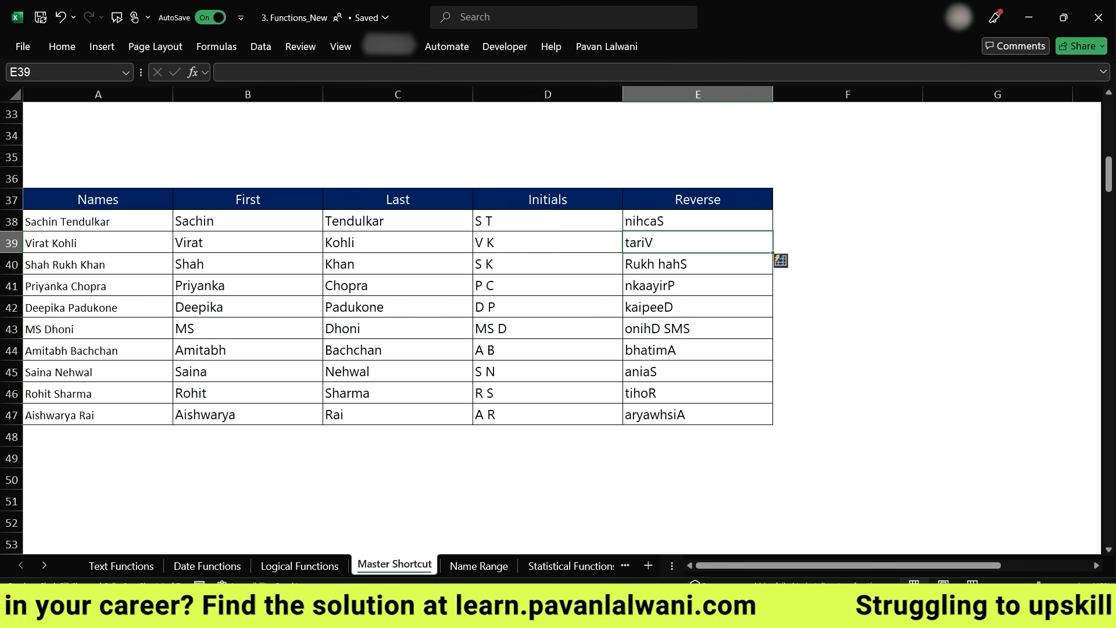
{"action": "key", "text": "ctrl+z"}
{"action": "key", "text": "ctrl+z"}
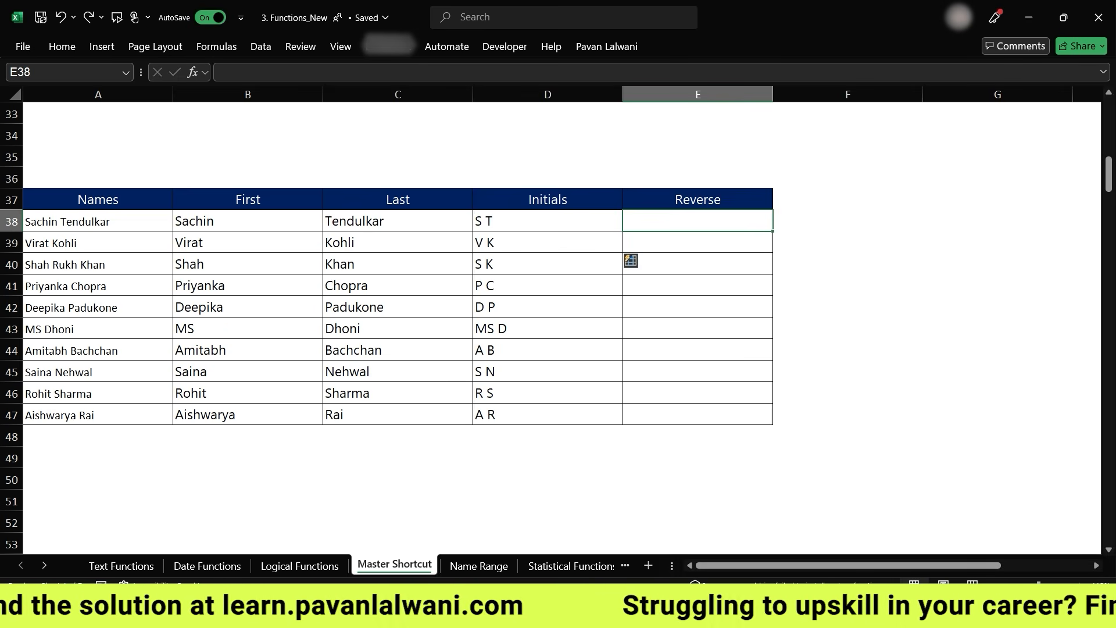
{"action": "type", "text": "Sachi"}
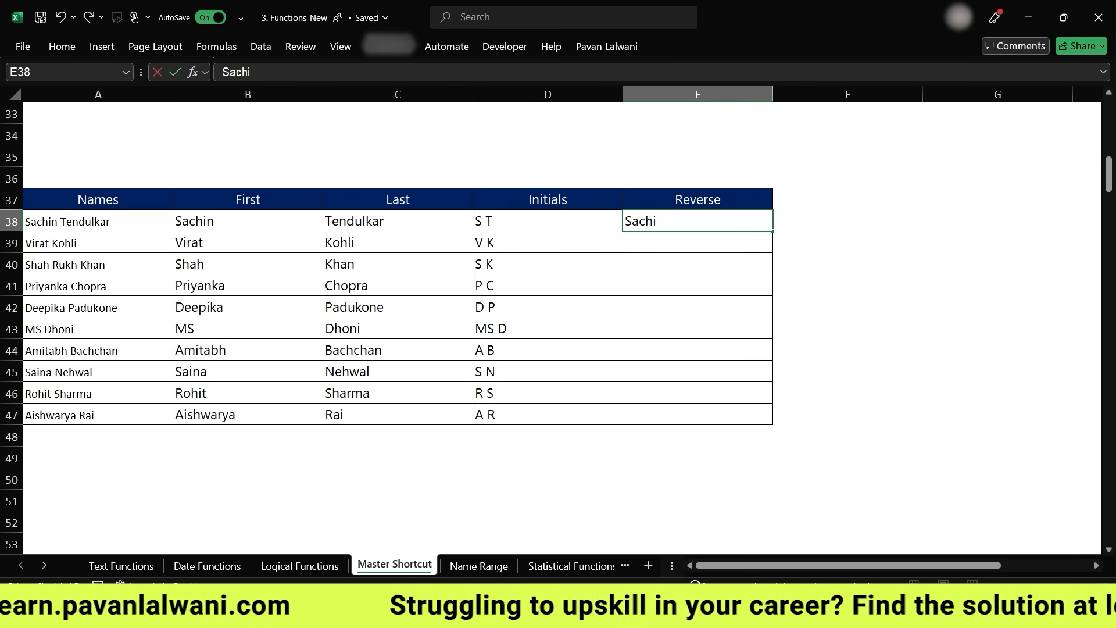
{"action": "type", "text": "n T"}
{"action": "key", "text": "Return"}
- Enter Tendulakar Sachin in E38 and Flash Fill last-then-first names down the Reverse column
{"action": "key", "text": "Up"}
{"action": "type", "text": "Tendulakar"}
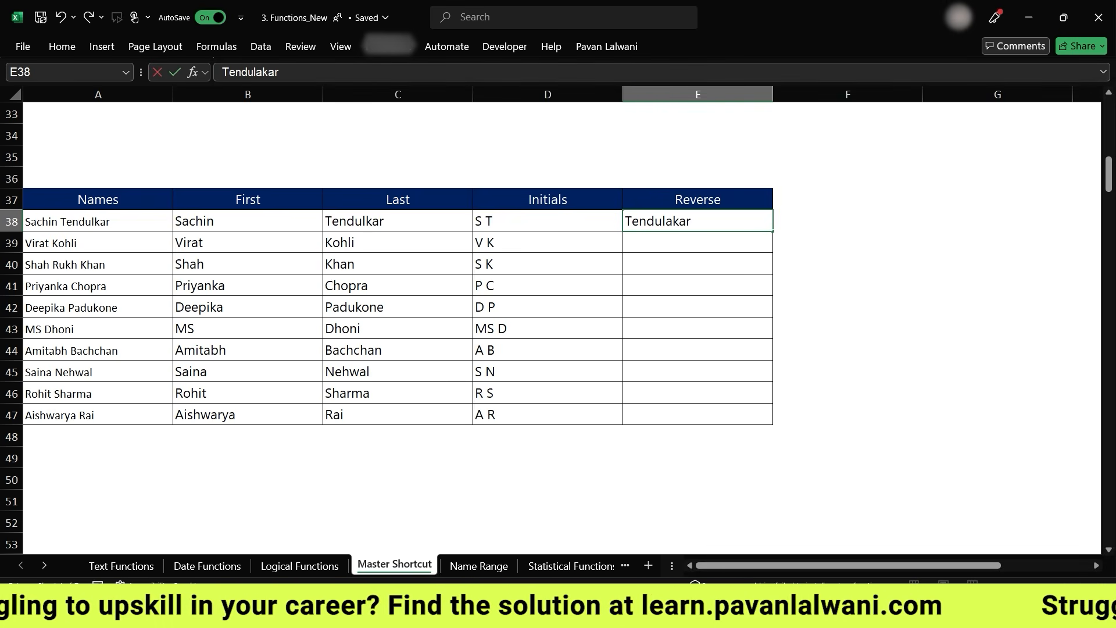
{"action": "type", "text": " Sachin"}
{"action": "key", "text": "Return"}
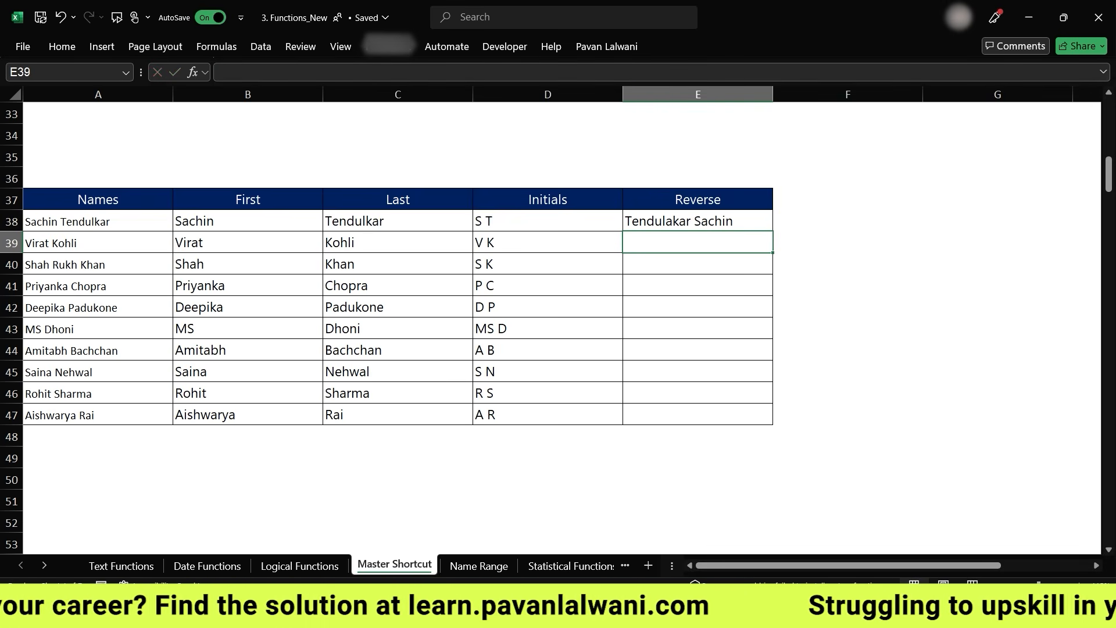
{"action": "key", "text": "ctrl+e"}
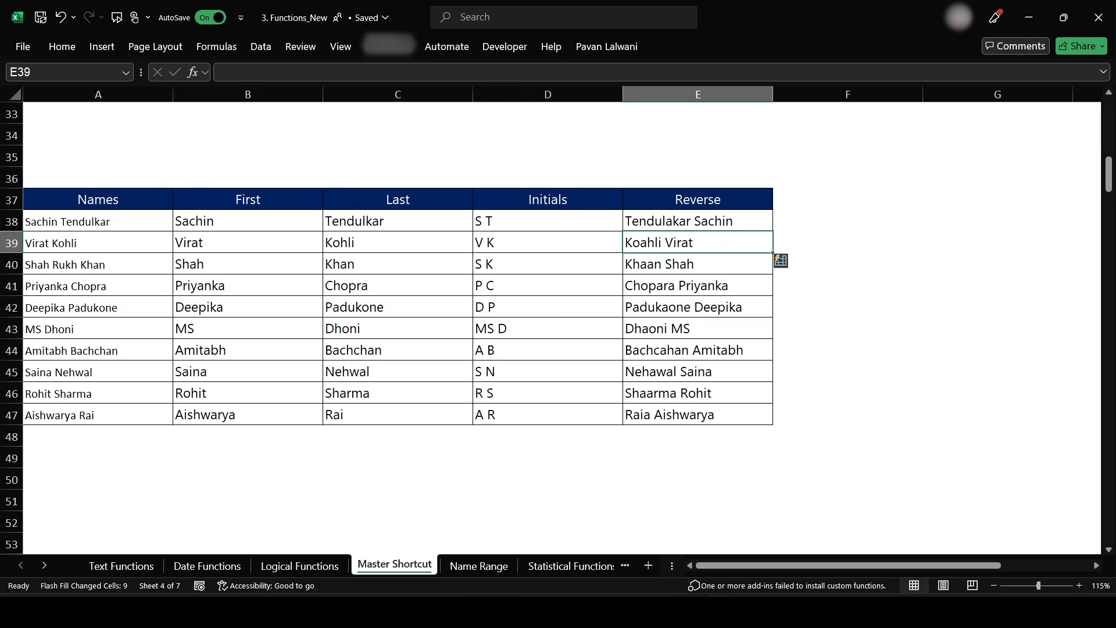
- Enter the first row's first and last name in C56 and Flash Fill full names down the Concatenate column
{"action": "scroll", "coordinate": [474, 304], "scroll_direction": "down", "scroll_amount": 7}
{"action": "scroll", "coordinate": [483, 419], "scroll_direction": "up", "scroll_amount": 1}
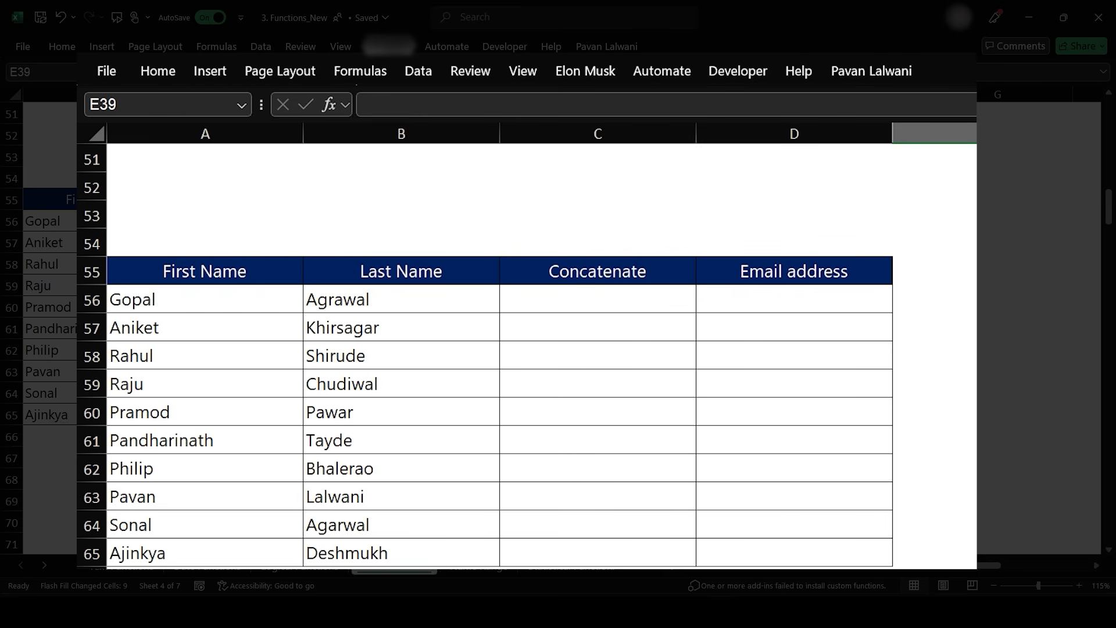
{"action": "left_click", "coordinate": [598, 298]}
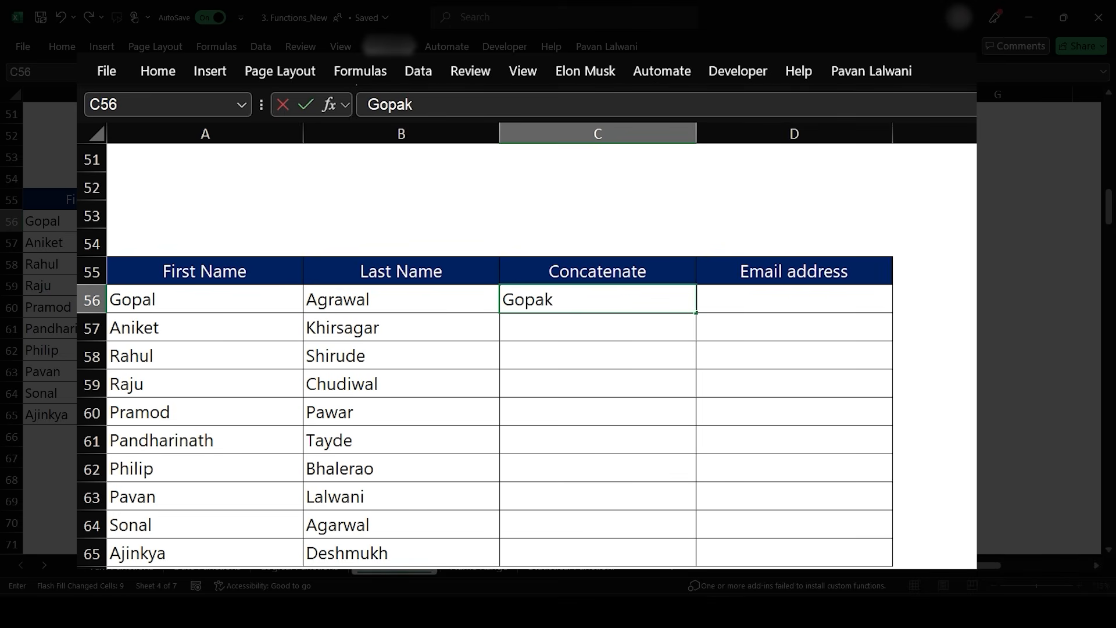
{"action": "key", "text": "Return"}
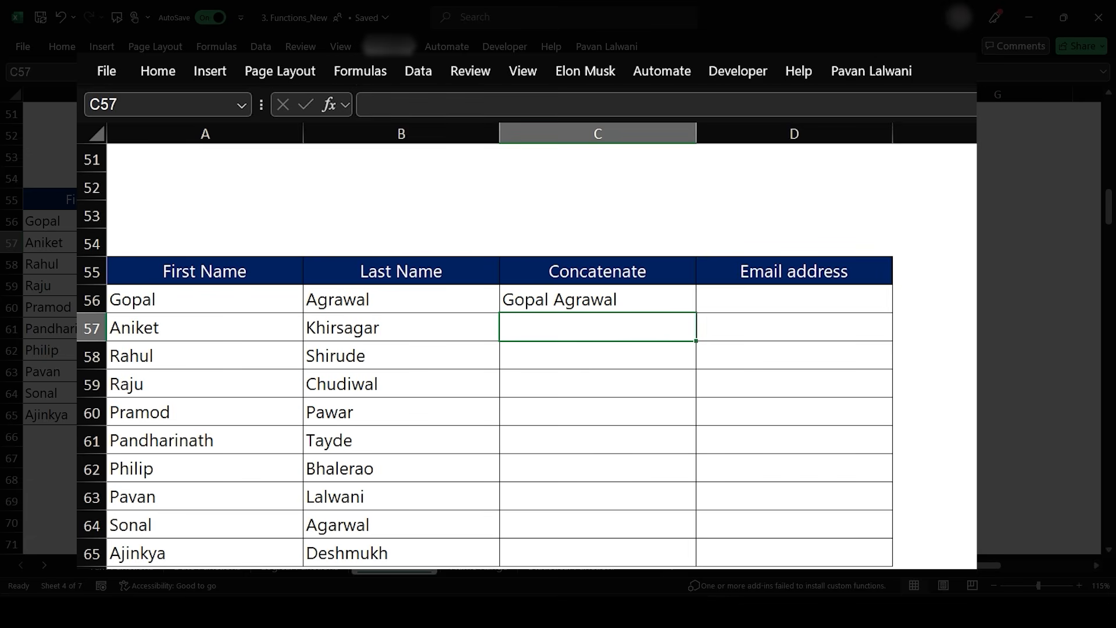
{"action": "key", "text": "ctrl+e"}
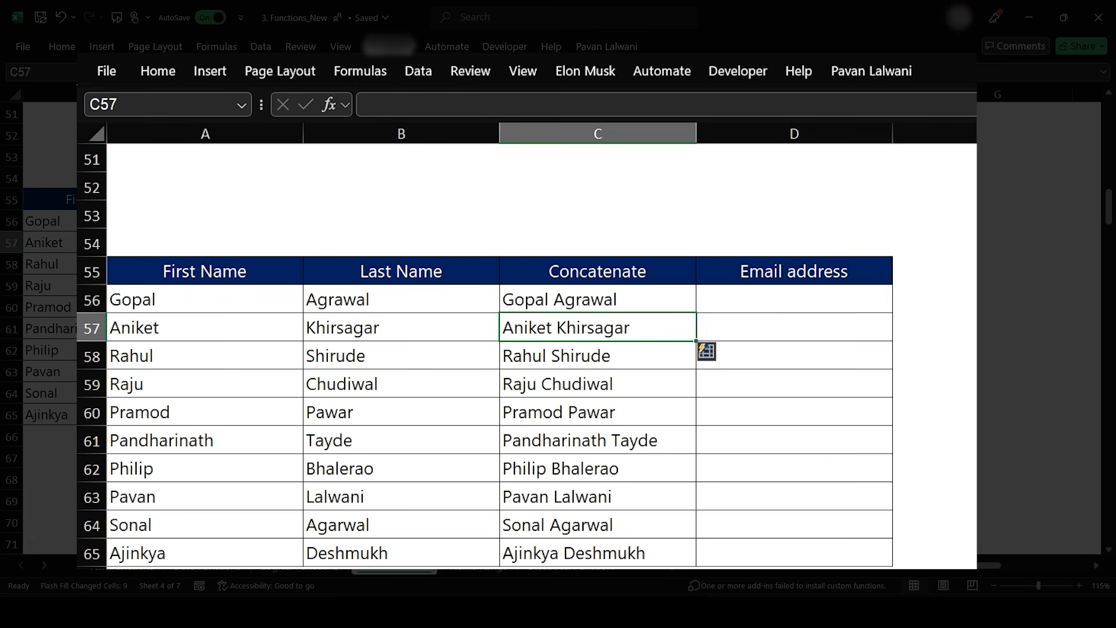
- Enter a first.last e-mail address at facebook.com in D56 and Flash Fill e-mail addresses down the Email address column
{"action": "left_click", "coordinate": [794, 298]}
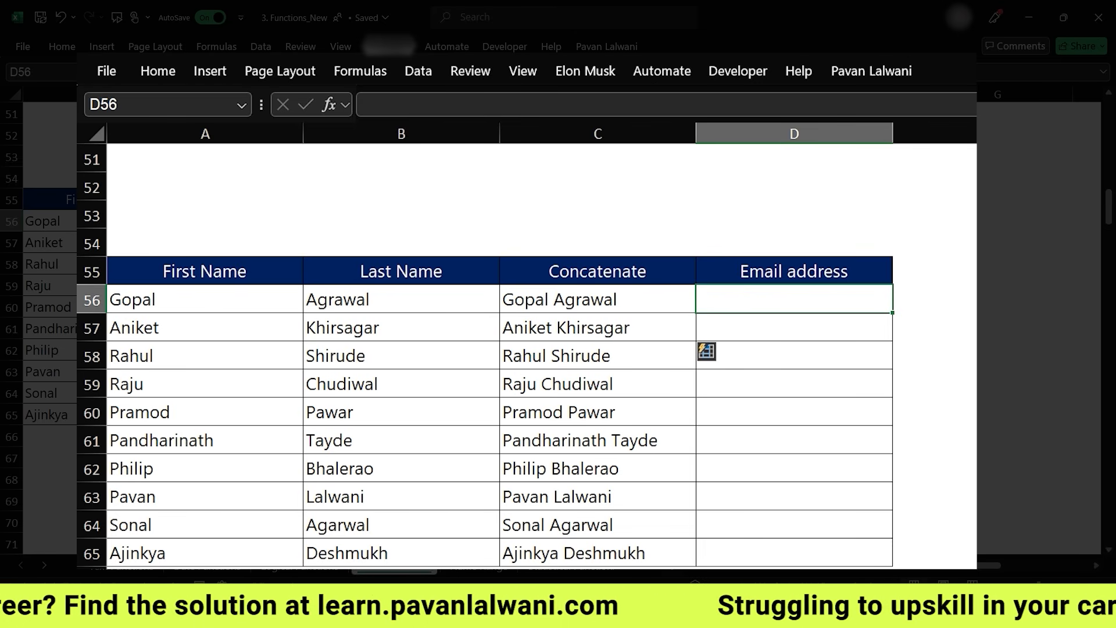
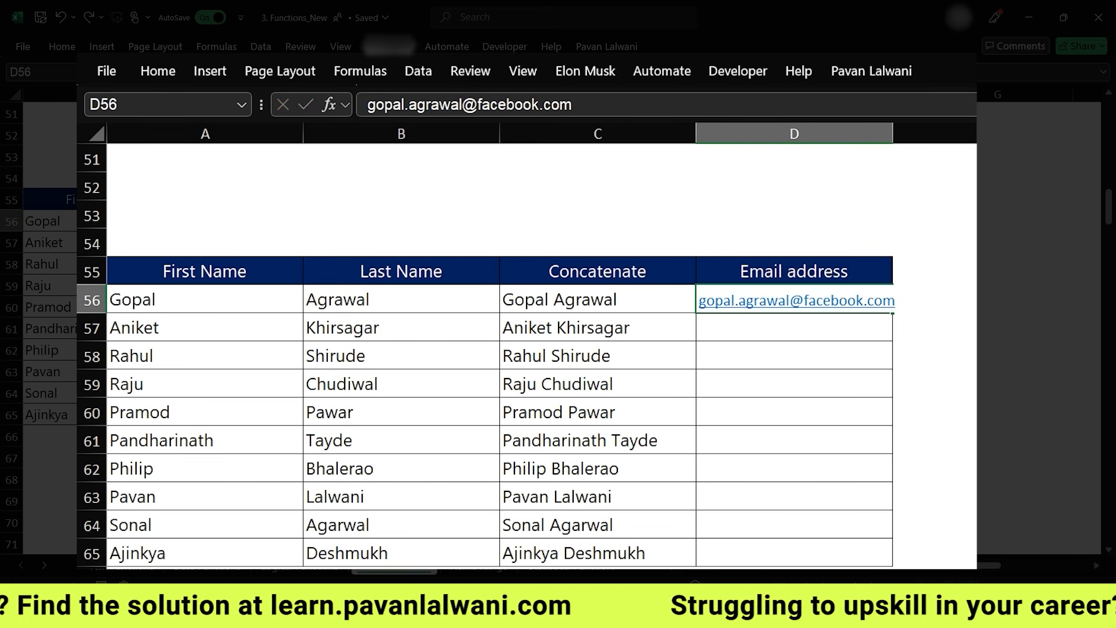
{"action": "key", "text": "Return"}
{"action": "key", "text": "ctrl+e"}
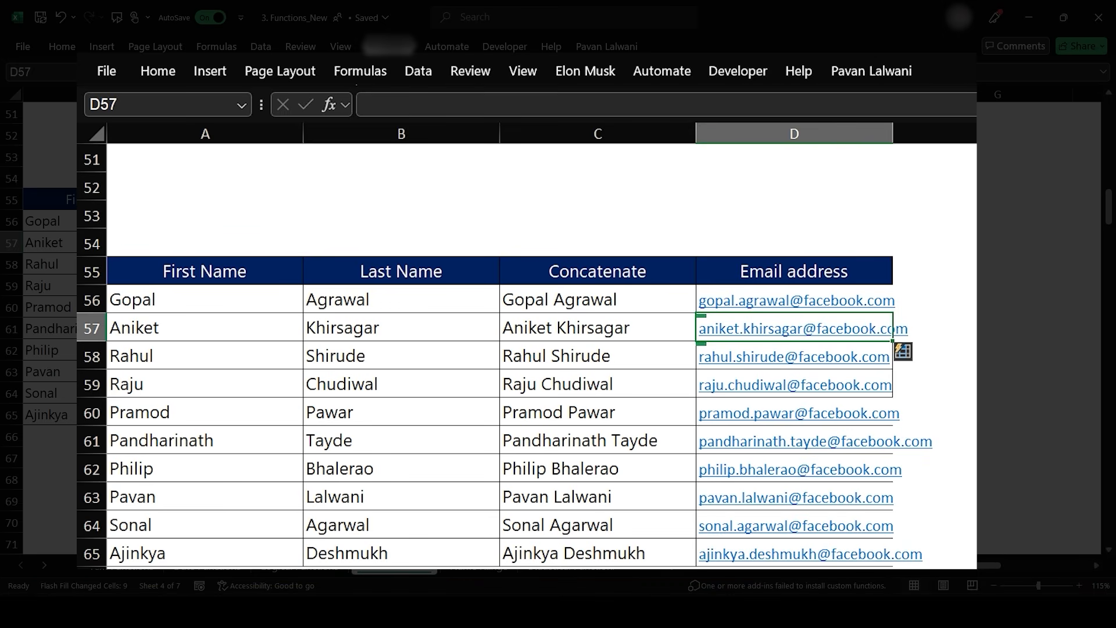
- Clear all contents and formatting from the Email address cells D56 to D65
{"action": "key", "text": "Up"}
{"action": "key", "text": "shift+Down"}
{"action": "key", "text": "shift+Down"}
{"action": "key", "text": "shift+Down"}
{"action": "key", "text": "shift+Down"}
{"action": "key", "text": "shift+Down"}
{"action": "key", "text": "shift+Down"}
{"action": "key", "text": "shift+Down"}
{"action": "key", "text": "shift+Down"}
{"action": "key", "text": "shift+Down"}
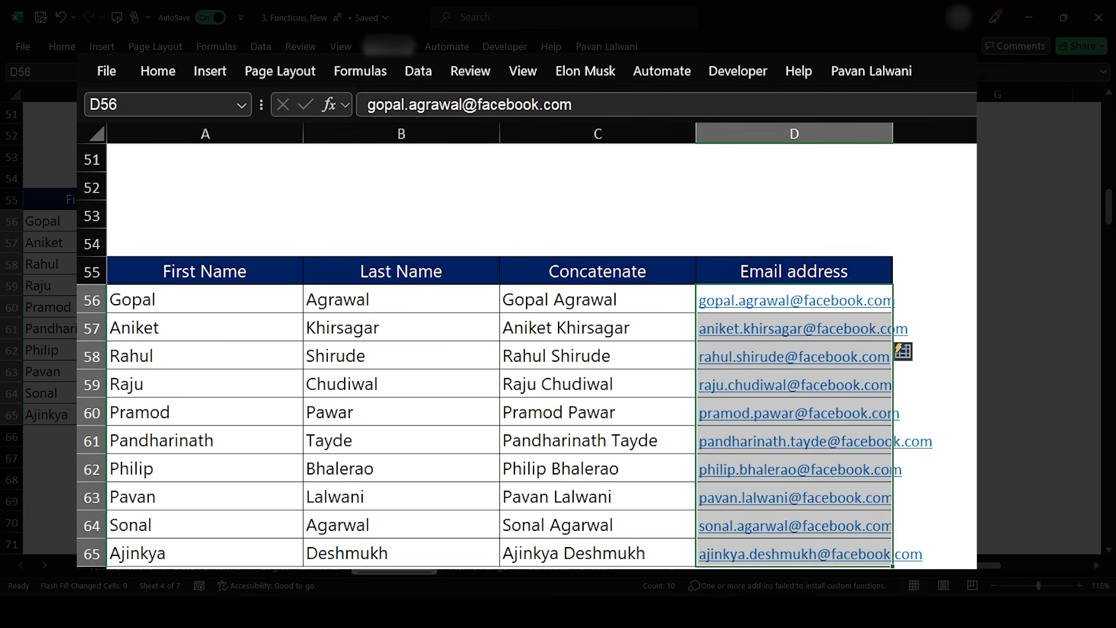
{"action": "left_click", "coordinate": [158, 71]}
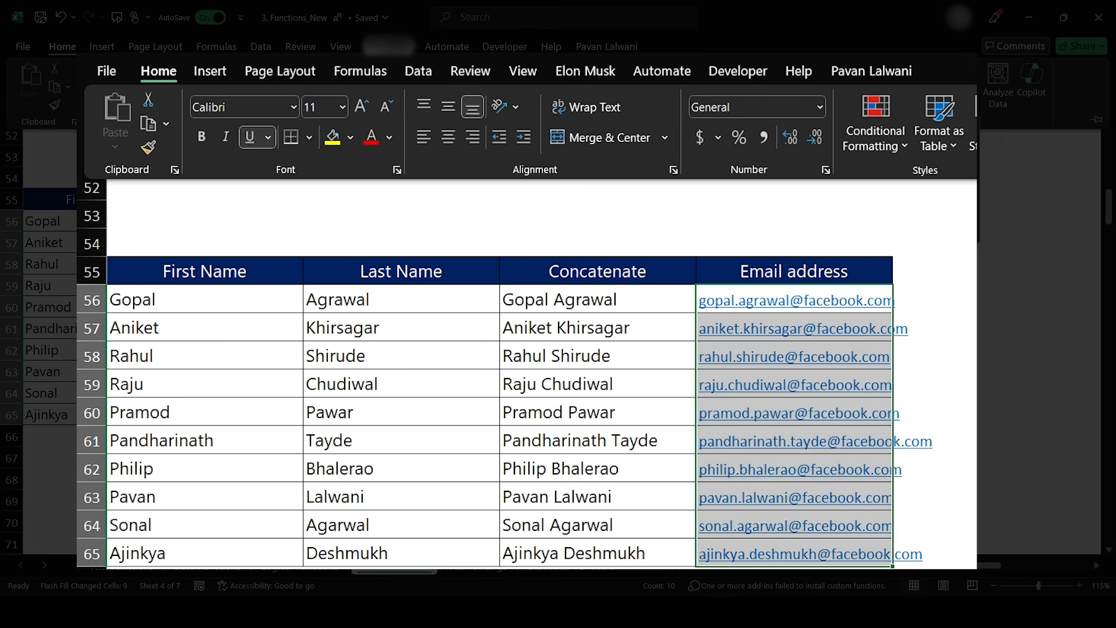
{"action": "key", "text": "e"}
{"action": "key", "text": "a"}
- Enter a first.last e-mail address at technoedgels.com in D56, Flash Fill the column, and delete the filled addresses
{"action": "left_click", "coordinate": [794, 299]}
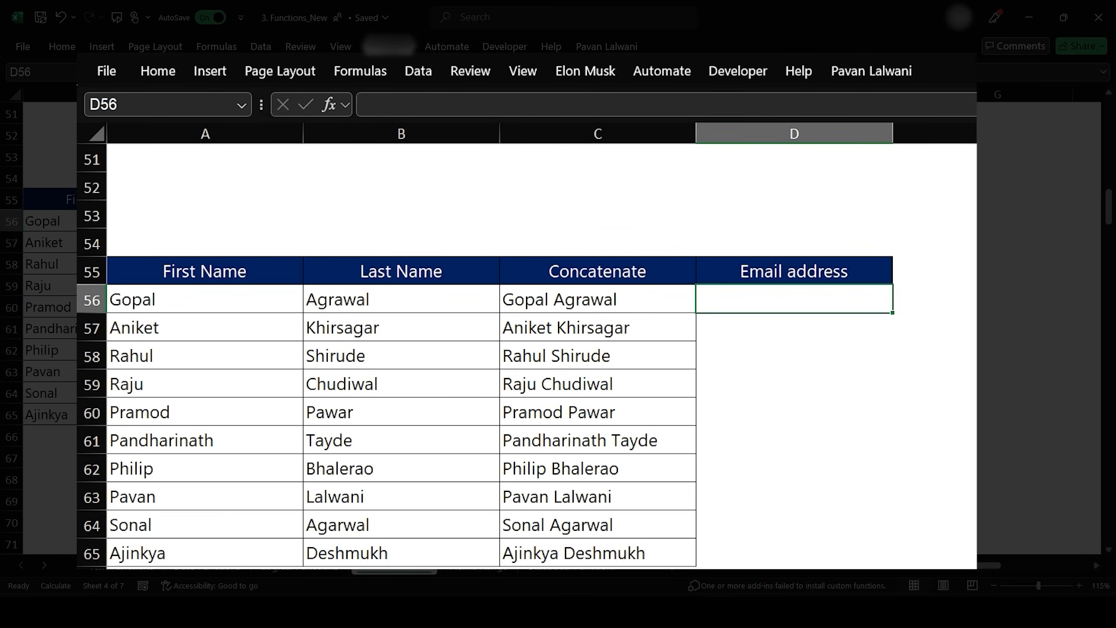
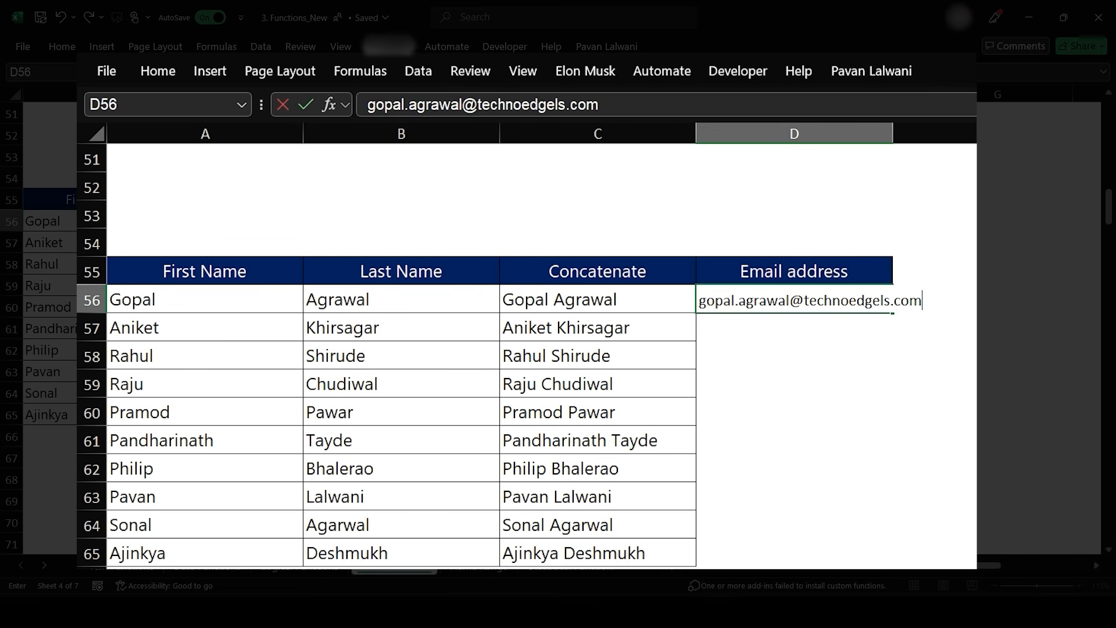
{"action": "key", "text": "Return"}
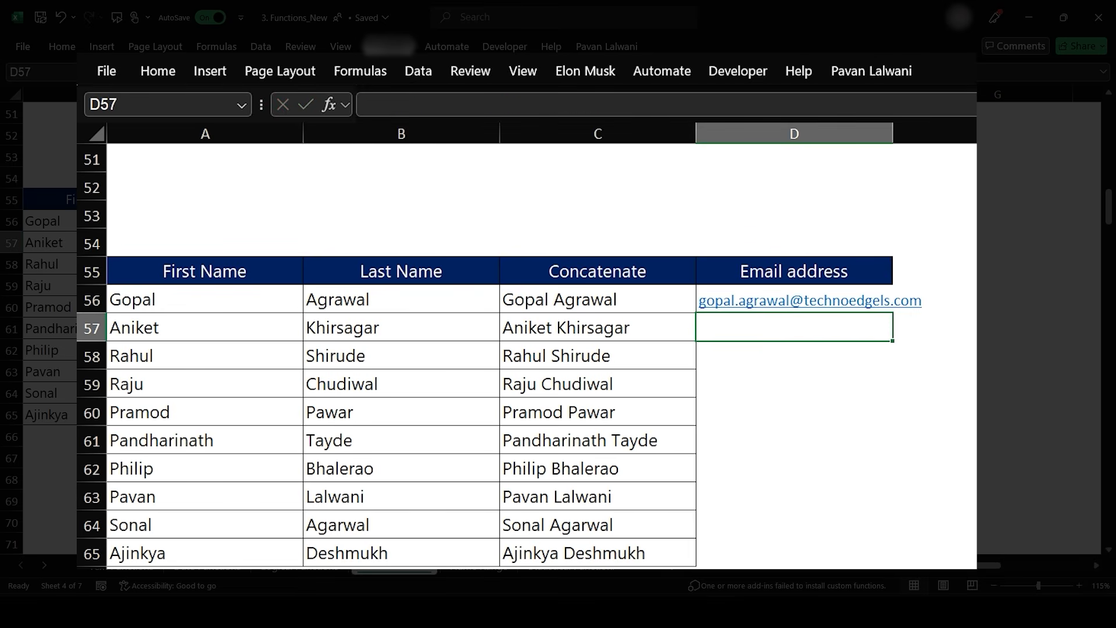
{"action": "key", "text": "ctrl+e"}
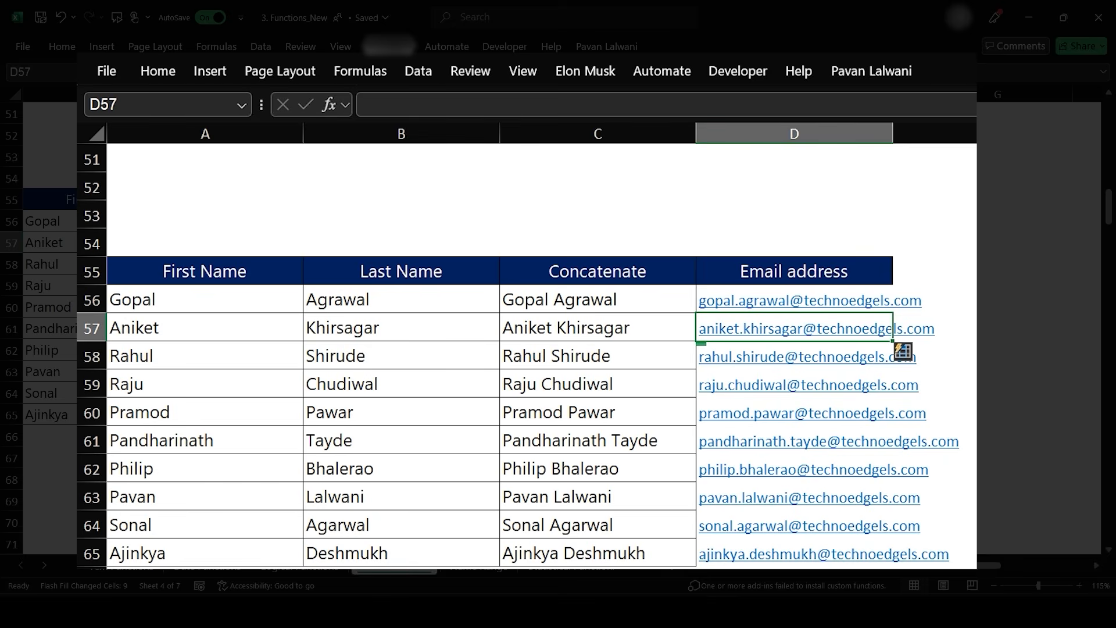
{"action": "left_click_drag", "start_coordinate": [794, 300], "coordinate": [795, 554]}
{"action": "key", "text": "Delete"}
- Enter a last.first e-mail address at technoedgels.com in D56, Flash Fill the column, and delete the filled addresses
{"action": "left_click", "coordinate": [794, 300]}
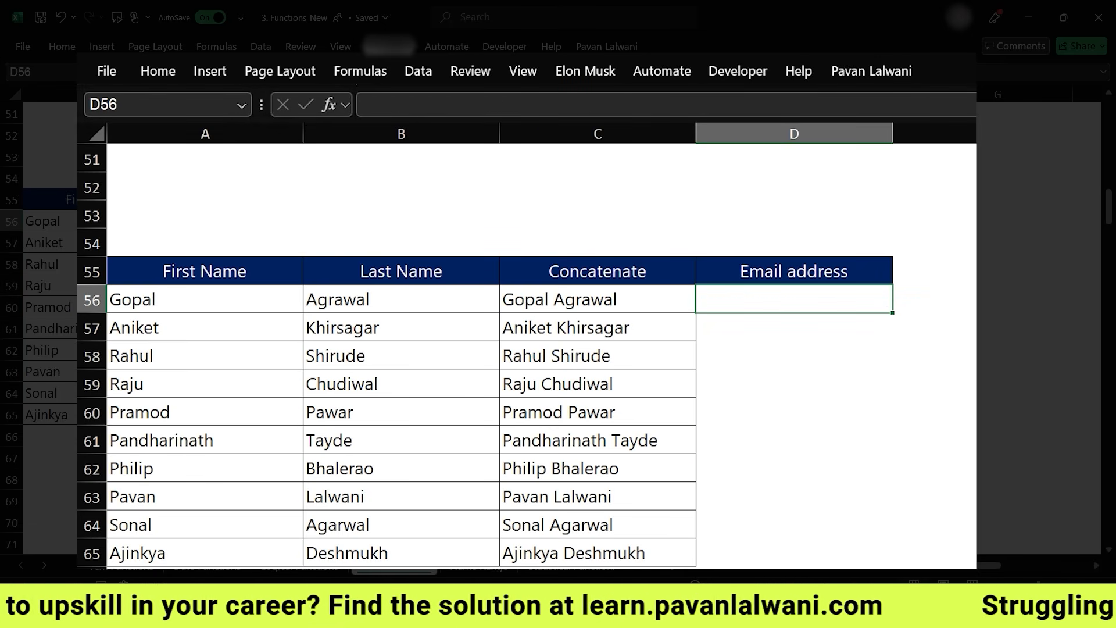
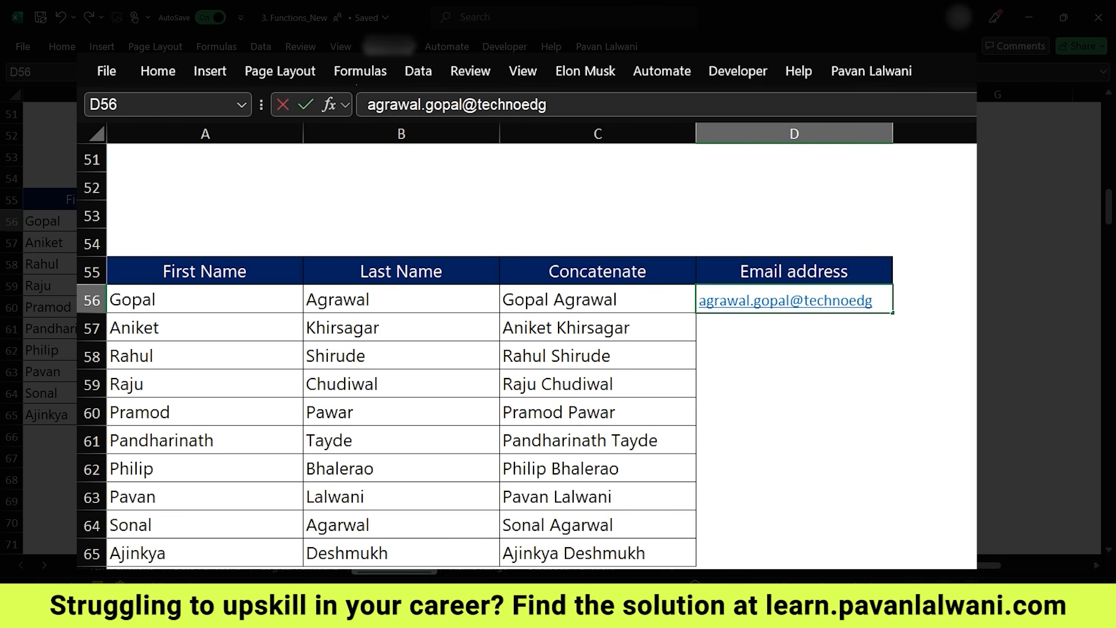
{"action": "key", "text": "Return"}
{"action": "key", "text": "ctrl+e"}
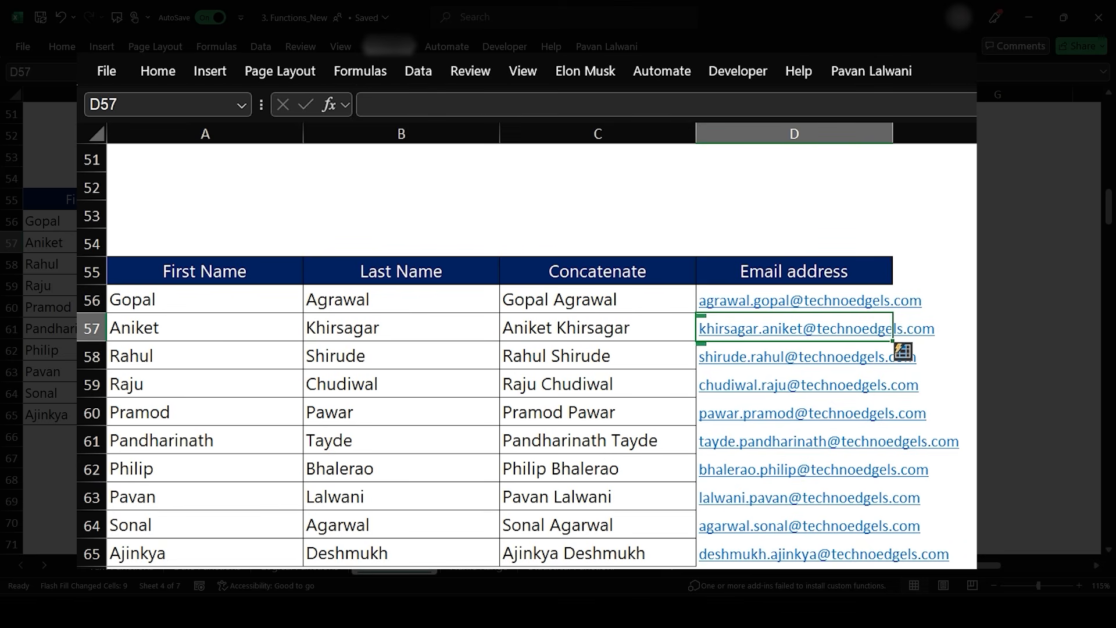
{"action": "left_click_drag", "start_coordinate": [795, 300], "coordinate": [794, 553]}
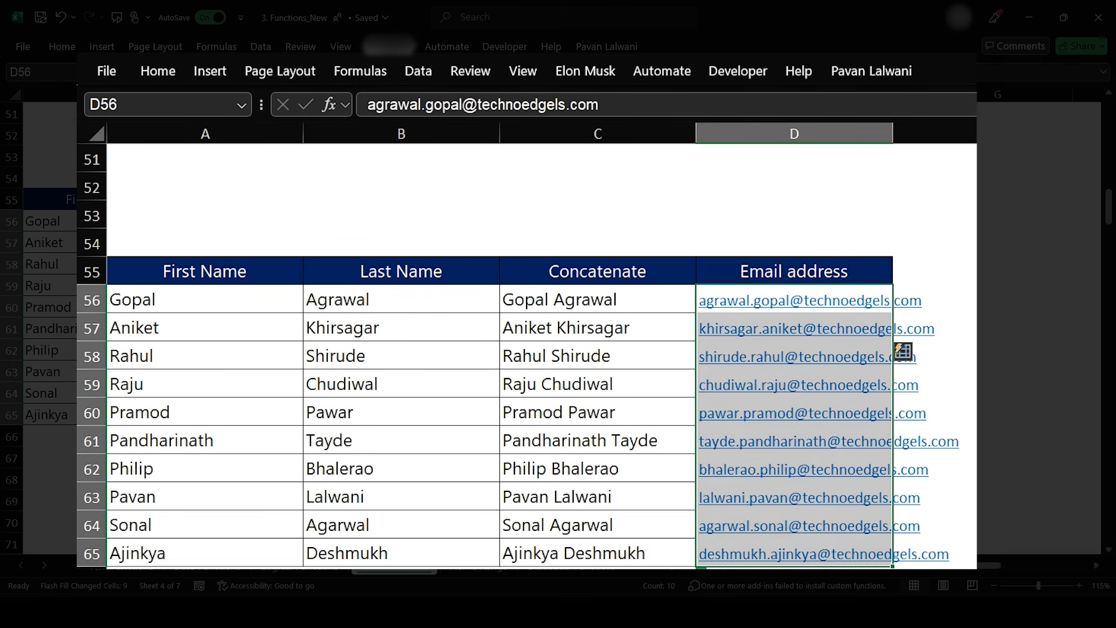
{"action": "key", "text": "Delete"}
- Enter a first-name.last-initial e-mail address at bajaj.com in D56 and Flash Fill addresses down the Email address column
{"action": "left_click", "coordinate": [794, 299]}
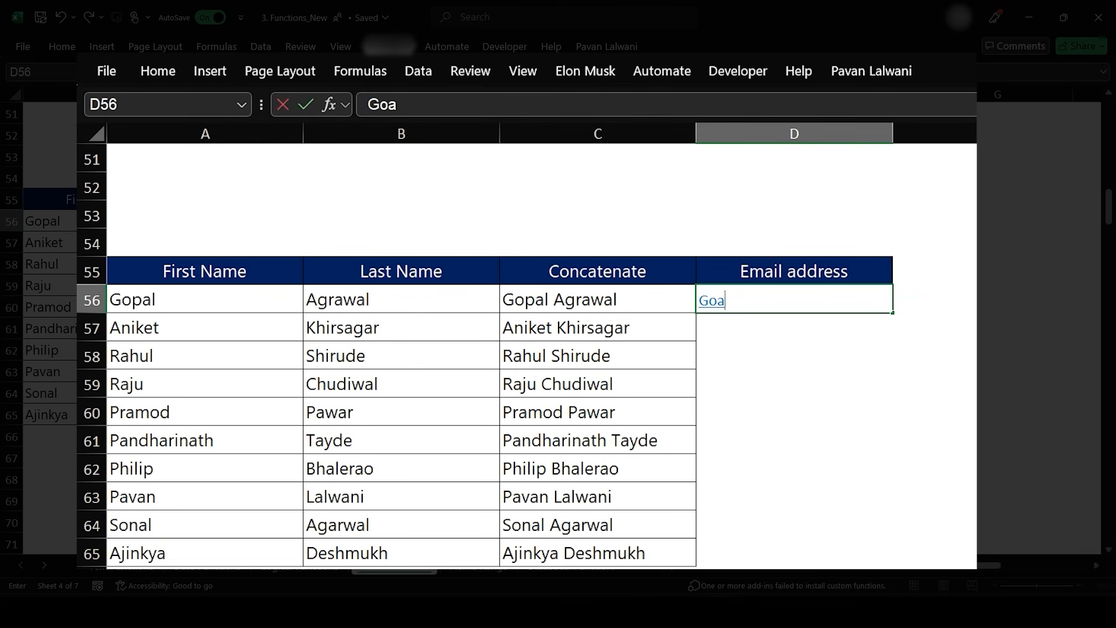
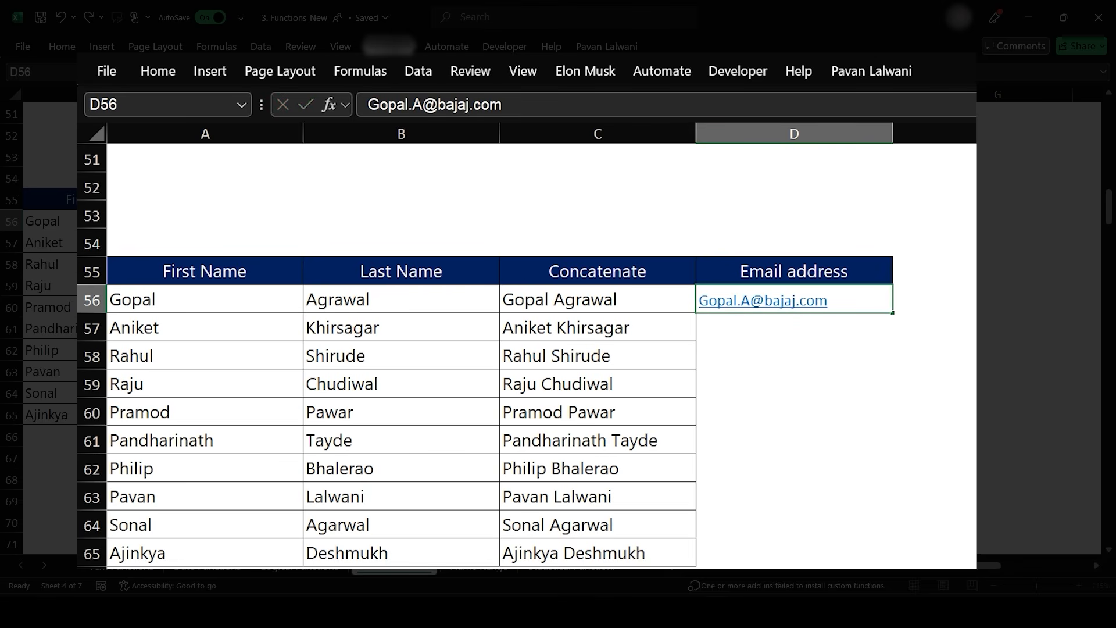
{"action": "key", "text": "Return"}
{"action": "key", "text": "ctrl+e"}
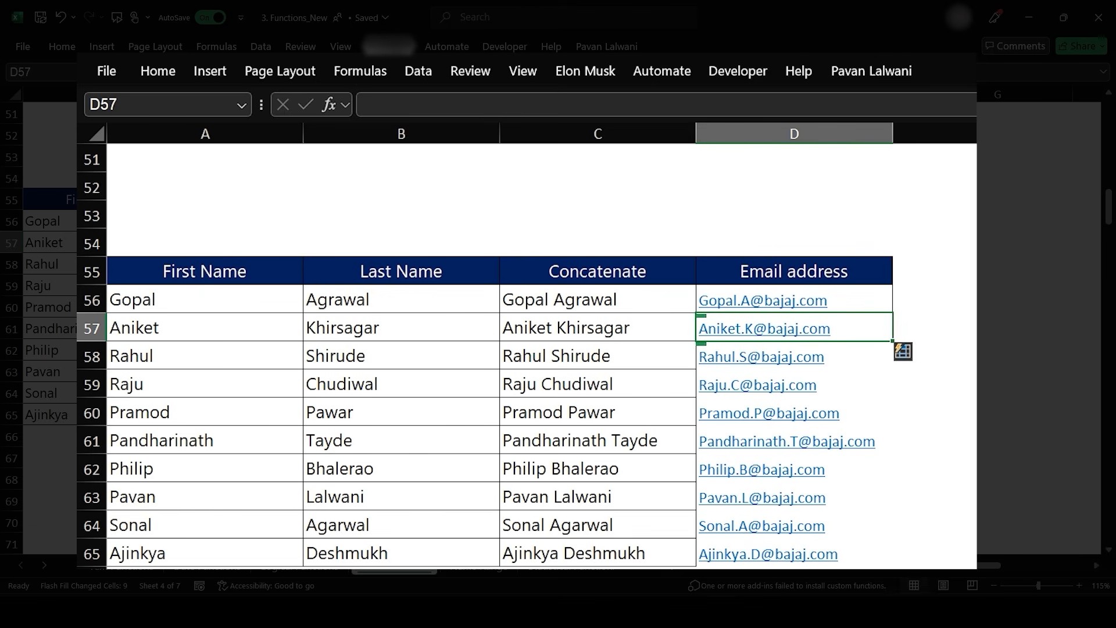
- Enter RED as the first Last Choice, Flash Fill the Last Choice column, and undo the fill
{"action": "scroll", "coordinate": [573, 399], "scroll_direction": "down", "scroll_amount": 6}
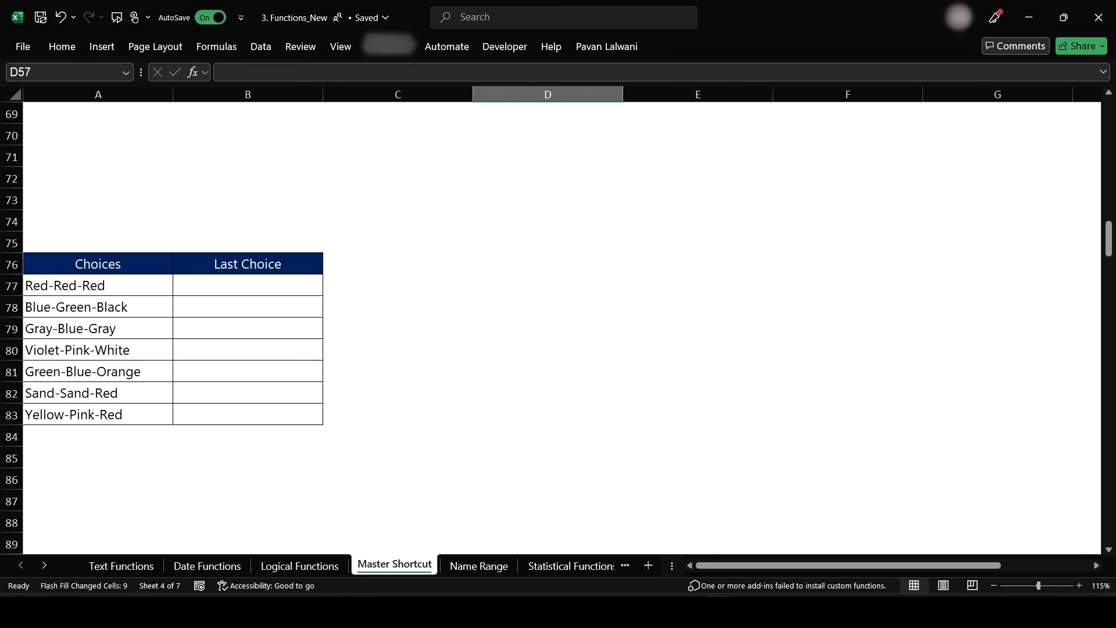
{"action": "scroll", "coordinate": [622, 324], "scroll_direction": "up", "scroll_amount": 1}
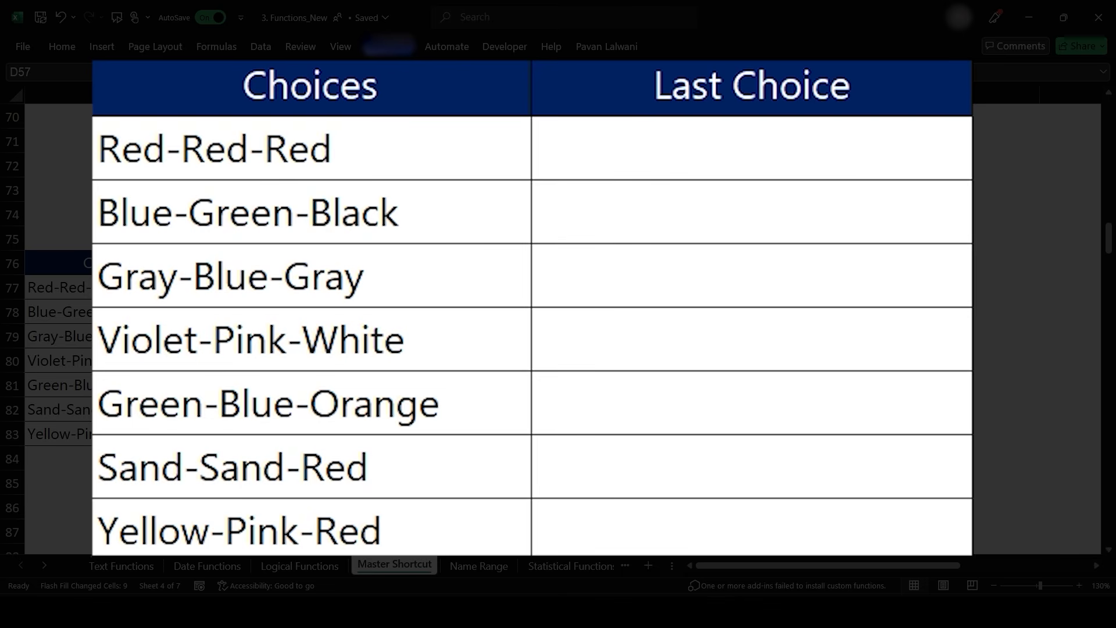
{"action": "left_click", "coordinate": [752, 148]}
{"action": "type", "text": "RED"}
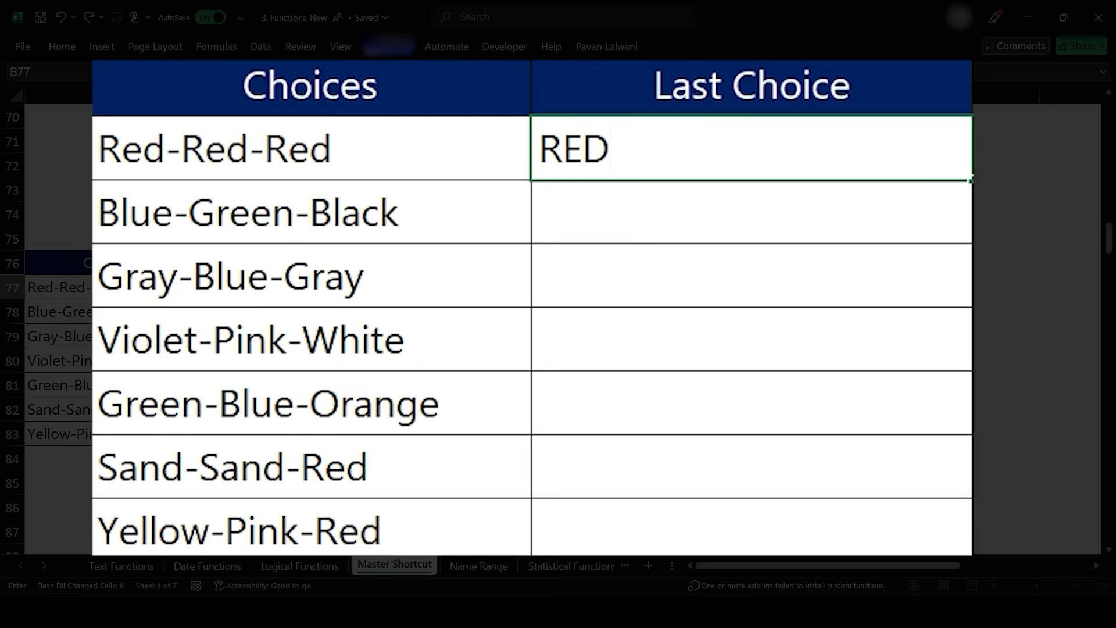
{"action": "key", "text": "Return"}
{"action": "key", "text": "ctrl+e"}
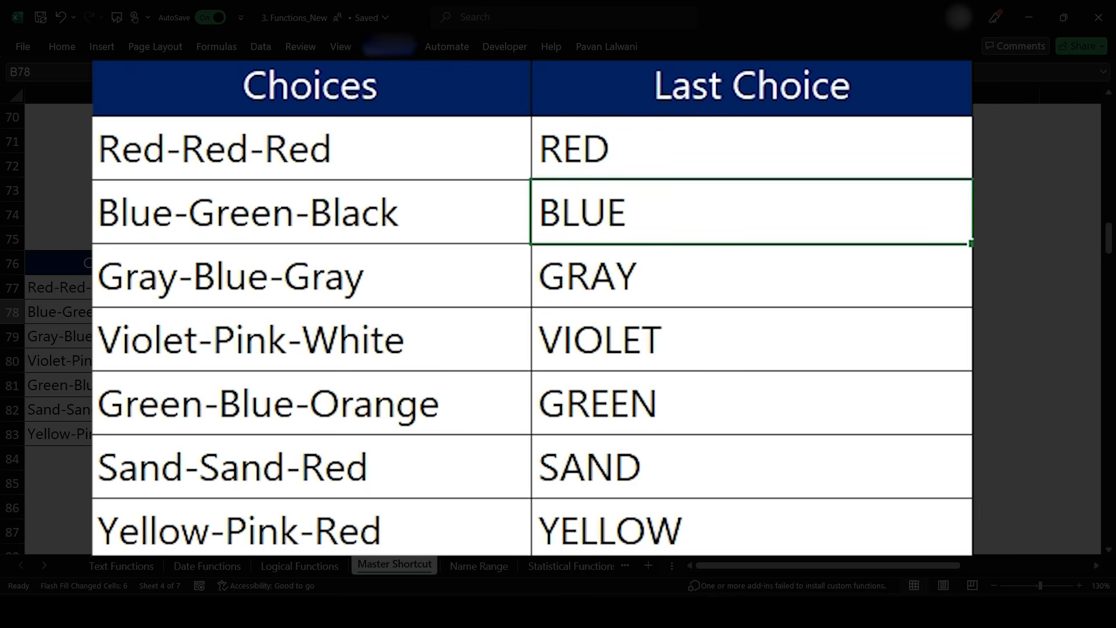
{"action": "key", "text": "ctrl+z"}
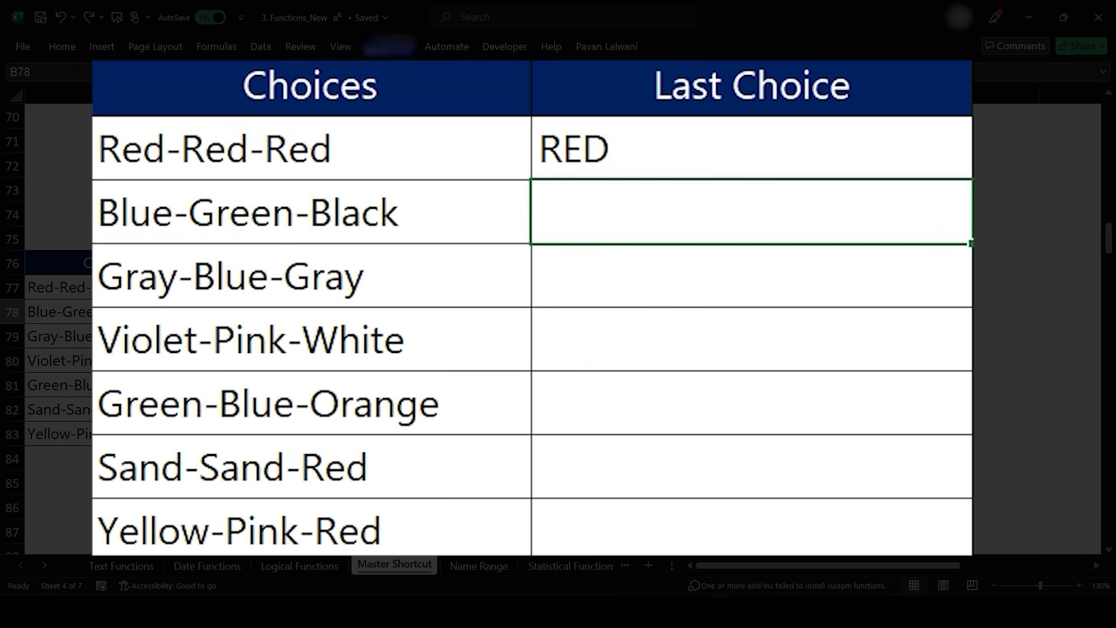
- Enter BLACK as the second Last Choice and Flash Fill the last colour of each choice down the column
{"action": "type", "text": "BLACK"}
{"action": "key", "text": "Return"}
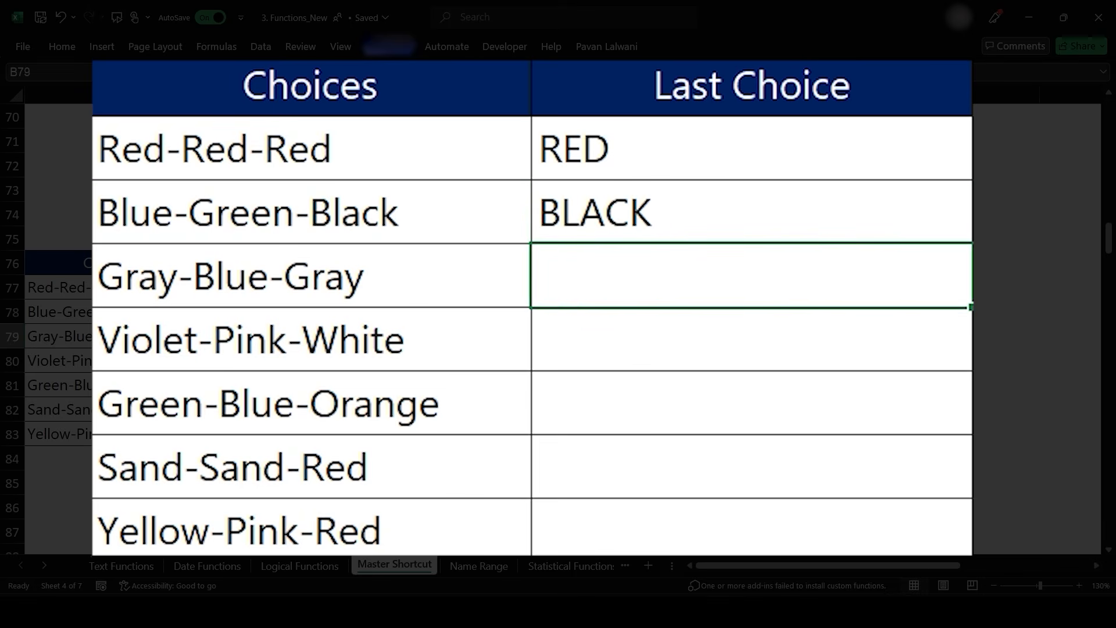
{"action": "key", "text": "ctrl+e"}
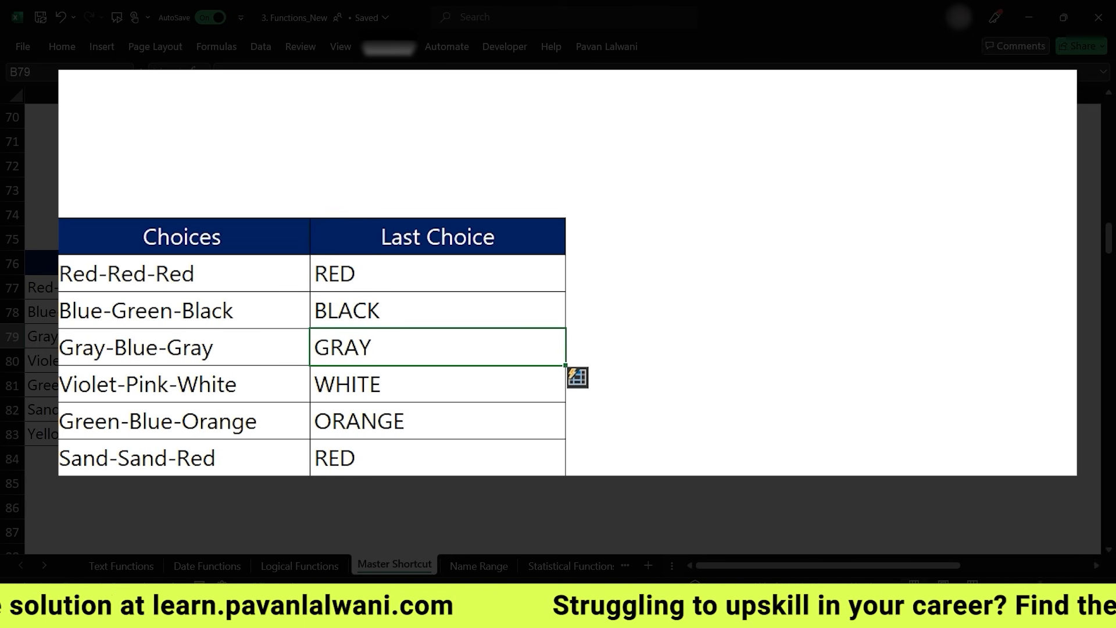
- Enter 2012 as the first Year beside 24-07-12, Flash Fill the Year column, and undo the fill
{"action": "scroll", "coordinate": [558, 313], "scroll_direction": "down", "scroll_amount": 10}
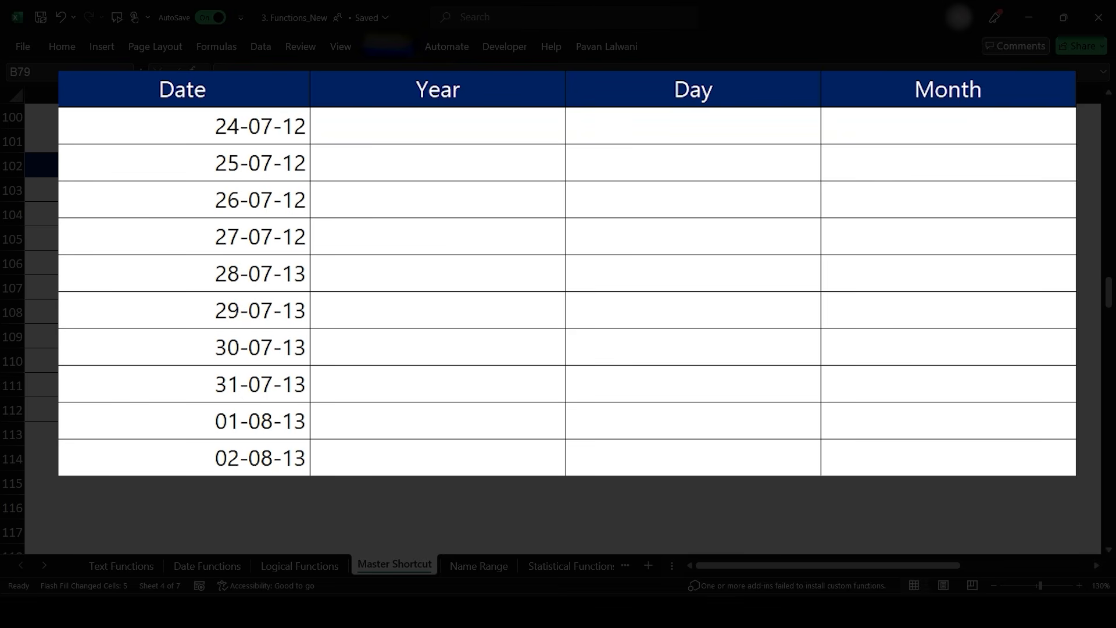
{"action": "left_click", "coordinate": [437, 126]}
{"action": "type", "text": "2012"}
{"action": "key", "text": "Return"}
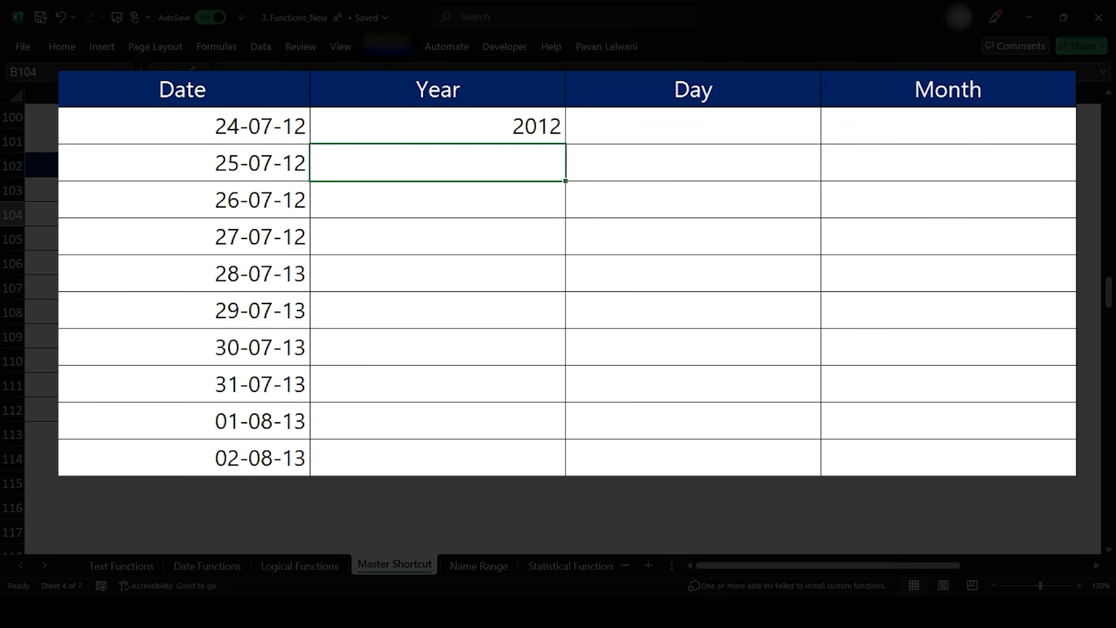
{"action": "key", "text": "ctrl+e"}
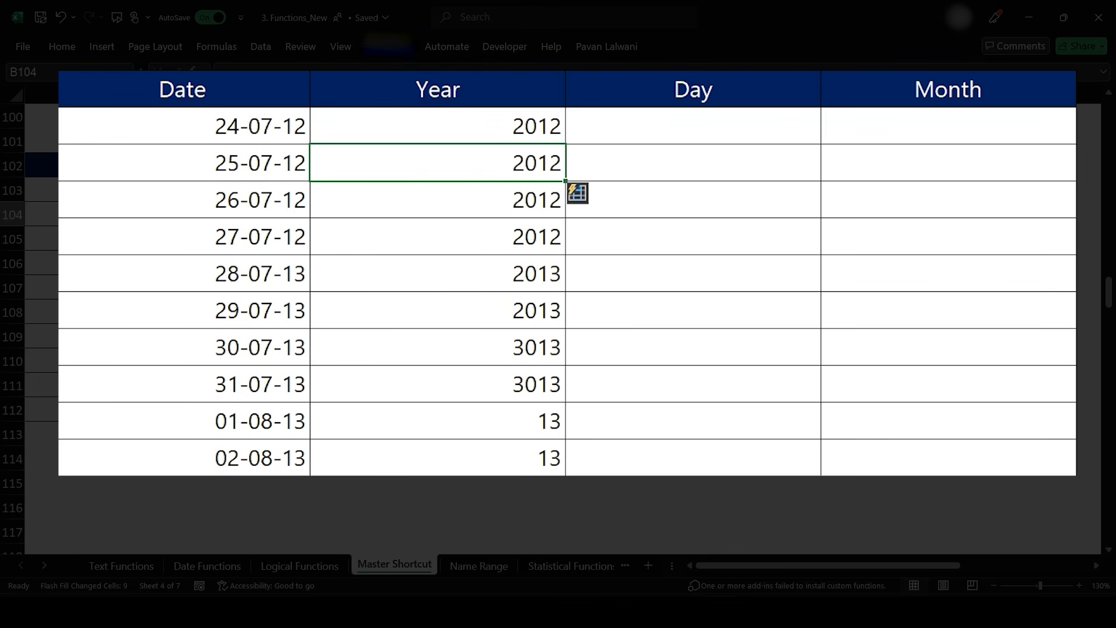
{"action": "key", "text": "ctrl+z"}
- Enter 2013 in the Year cell beside 31-07-13 and Flash Fill the remaining years
{"action": "left_click", "coordinate": [437, 383]}
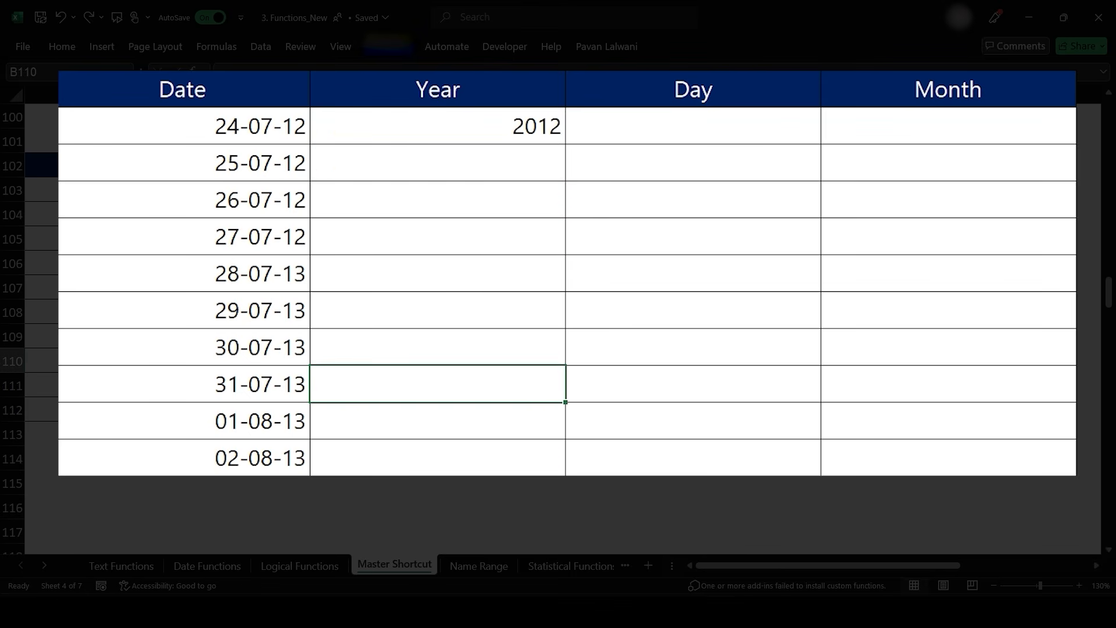
{"action": "type", "text": "2013"}
{"action": "key", "text": "Return"}
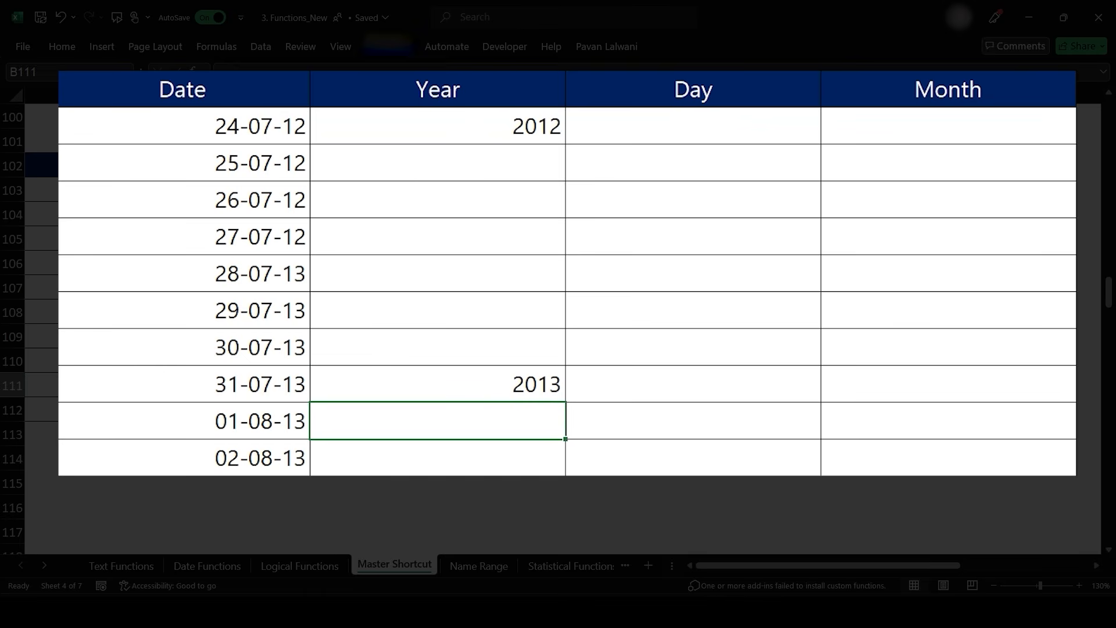
{"action": "key", "text": "ctrl+e"}
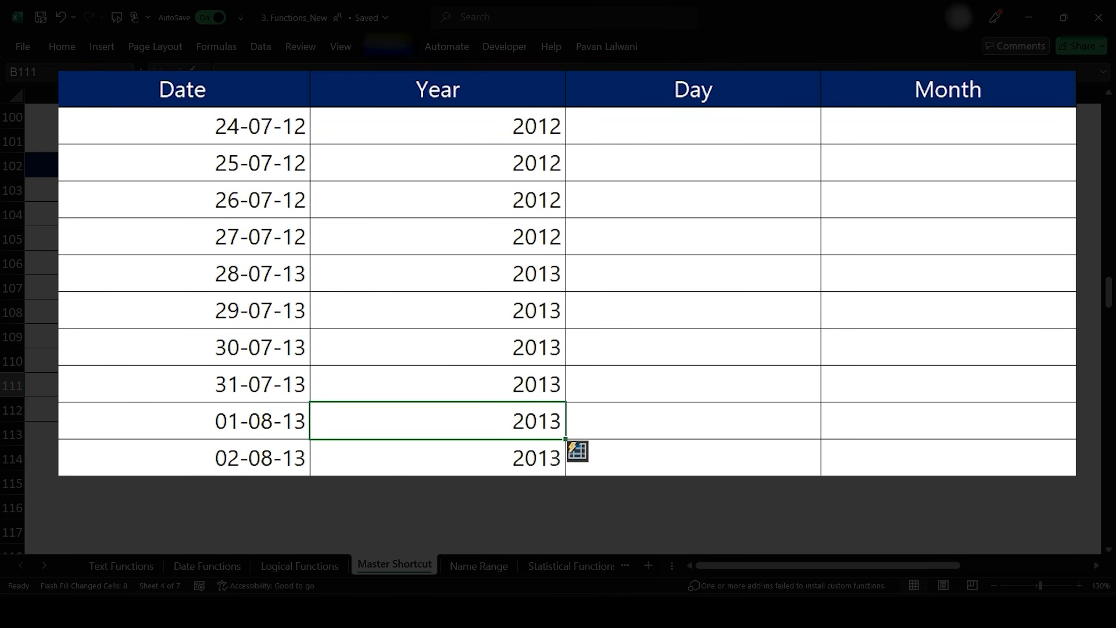
- Enter 24 as the first Day beside 24-07-12 and Flash Fill the Day column
{"action": "left_click", "coordinate": [693, 126]}
{"action": "type", "text": "24"}
{"action": "key", "text": "Return"}
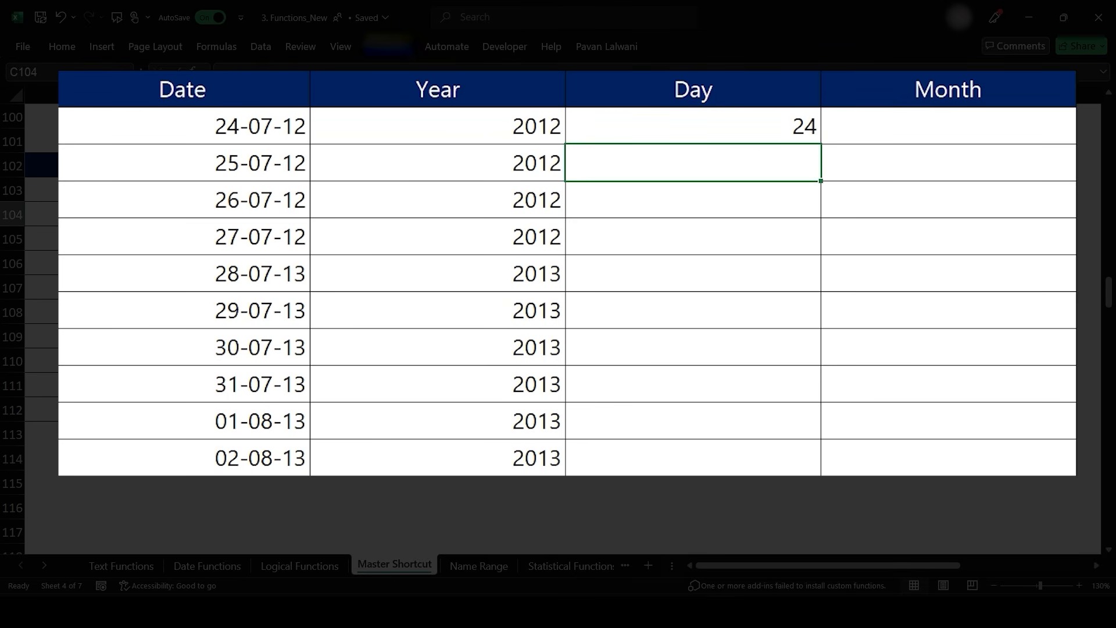
{"action": "key", "text": "ctrl+e"}
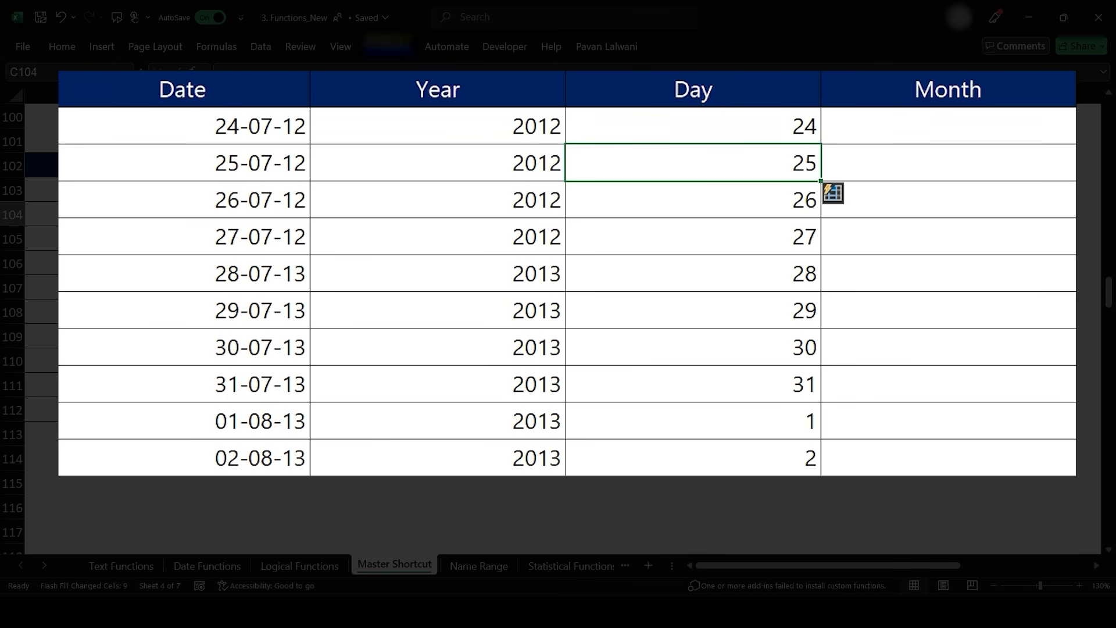
- Enter 07 as the first Month and Flash Fill the Month column
{"action": "left_click", "coordinate": [949, 126]}
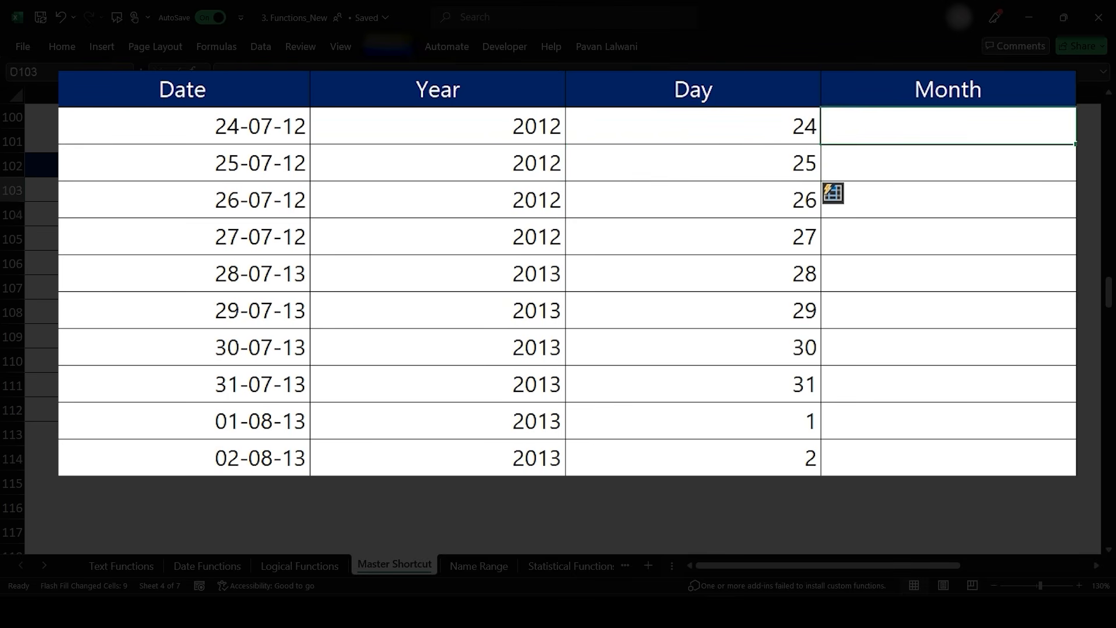
{"action": "type", "text": "07"}
{"action": "key", "text": "Return"}
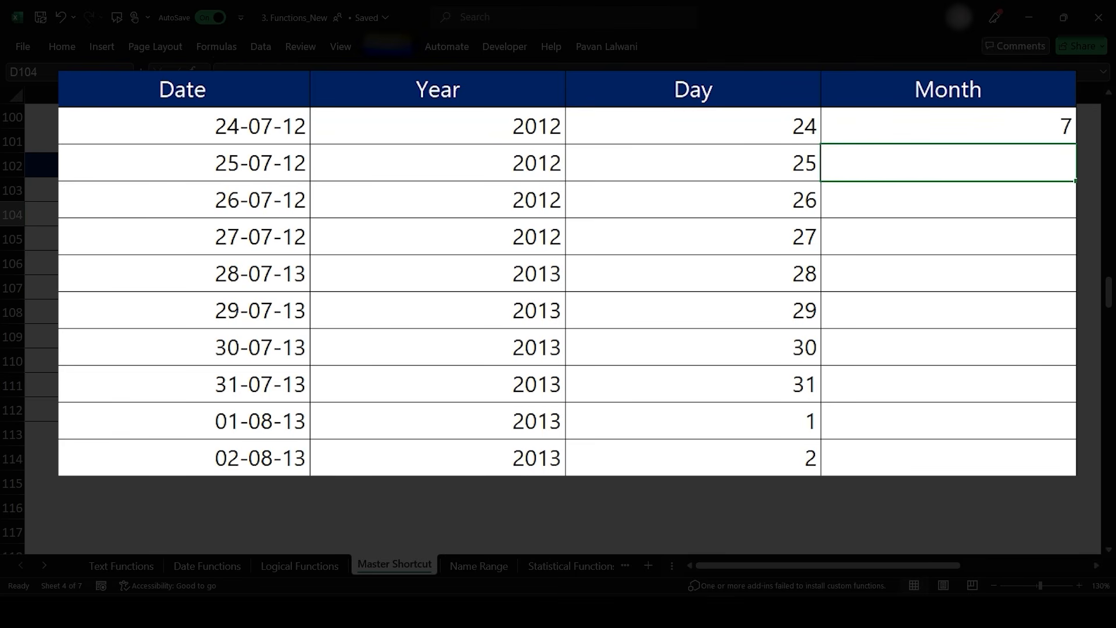
{"action": "key", "text": "ctrl+e"}
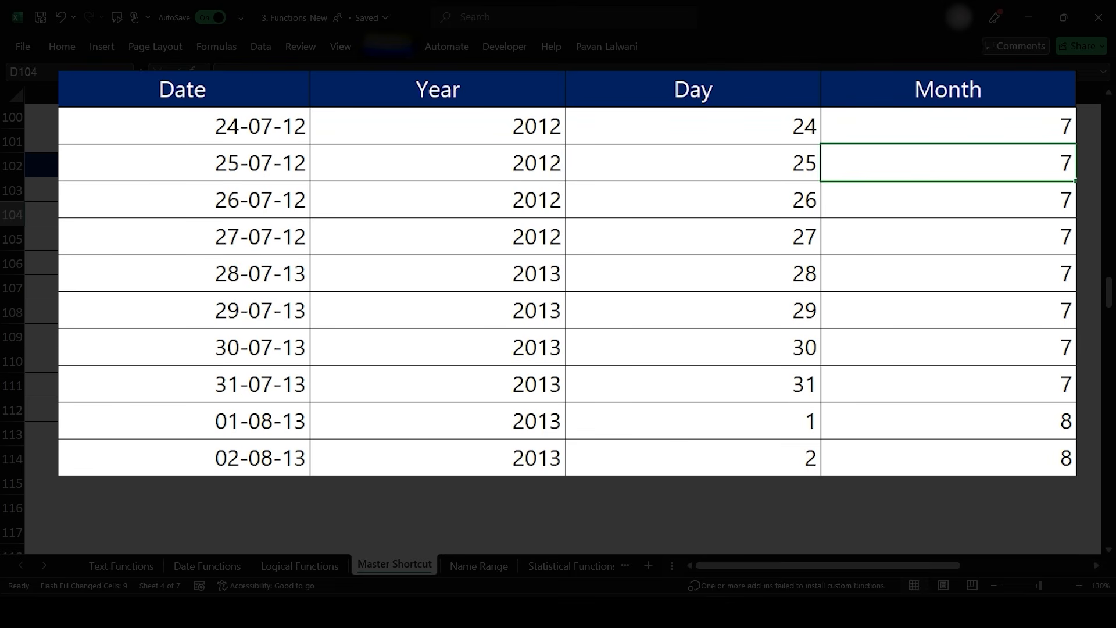
- Enter 01 as the first Hour beside 01:12:00 AM, Flash Fill the Hour column, and undo both changes
{"action": "scroll", "coordinate": [514, 326], "scroll_direction": "down", "scroll_amount": 5}
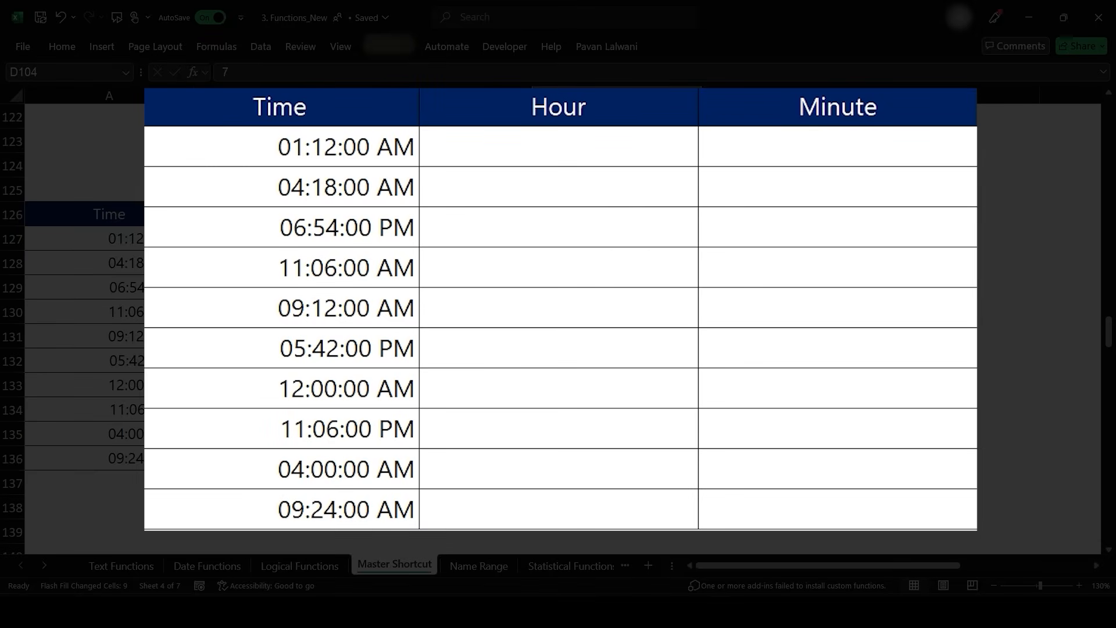
{"action": "left_click", "coordinate": [558, 146]}
{"action": "type", "text": "01"}
{"action": "key", "text": "Return"}
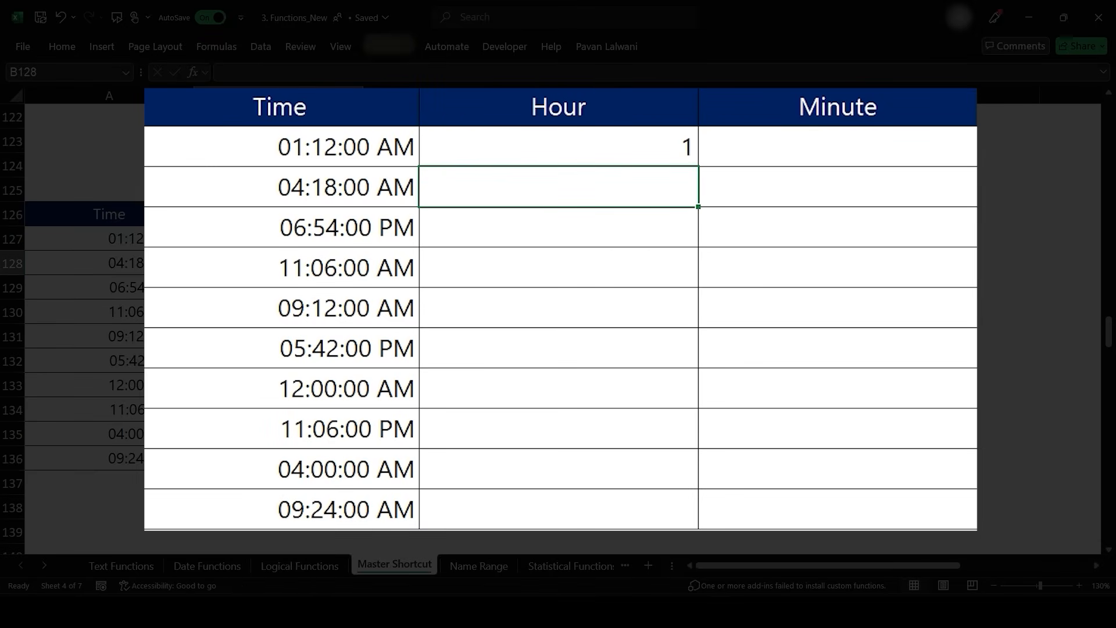
{"action": "key", "text": "ctrl+e"}
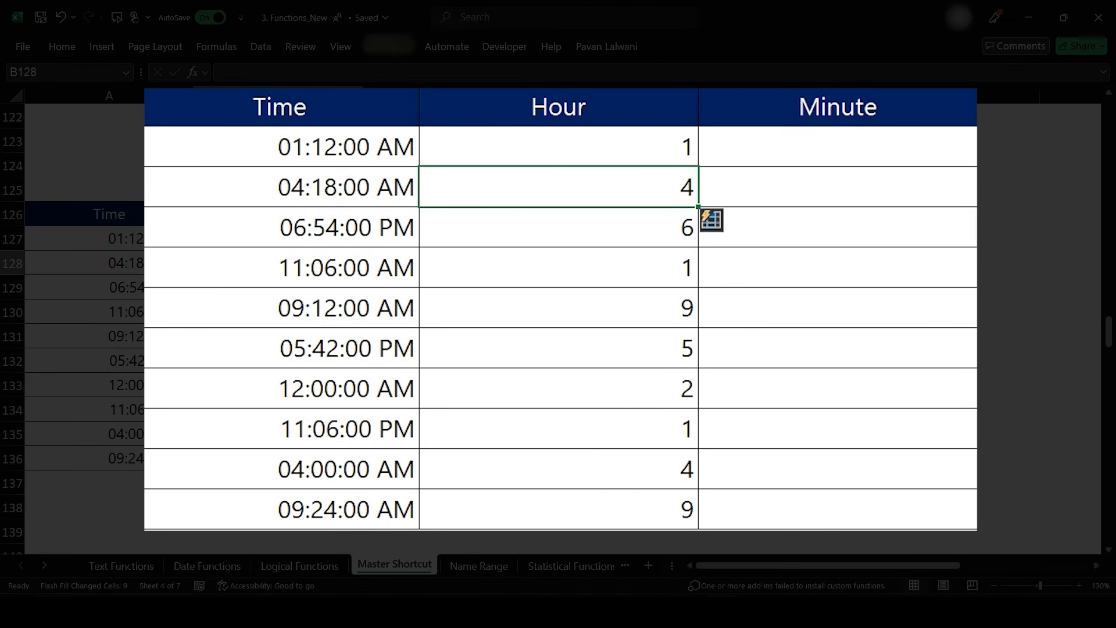
{"action": "left_click", "coordinate": [199, 269]}
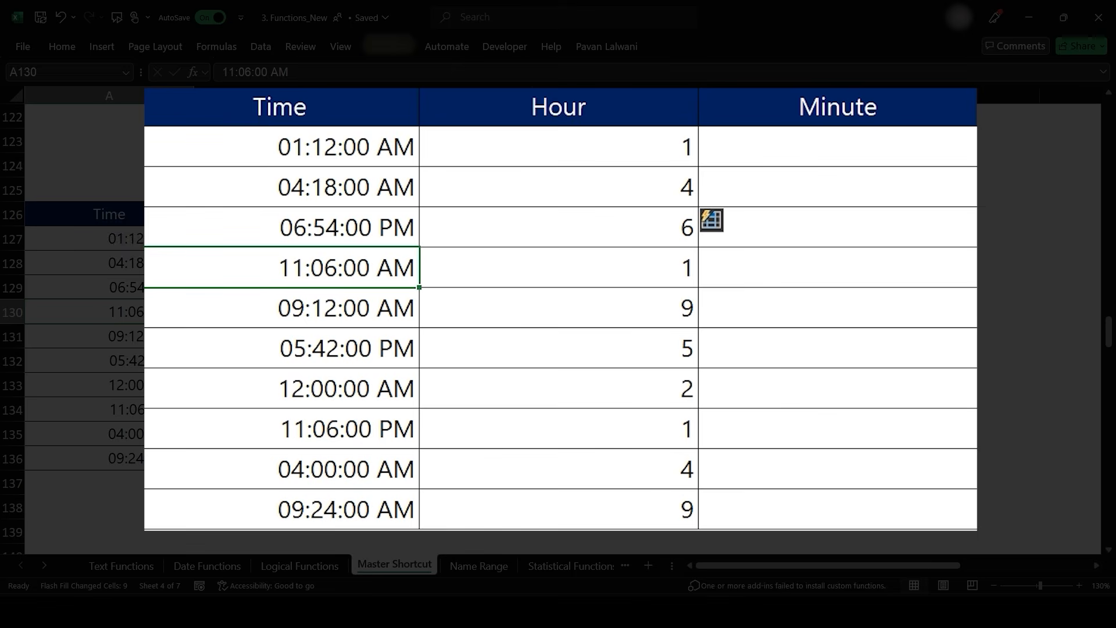
{"action": "left_click", "coordinate": [650, 273]}
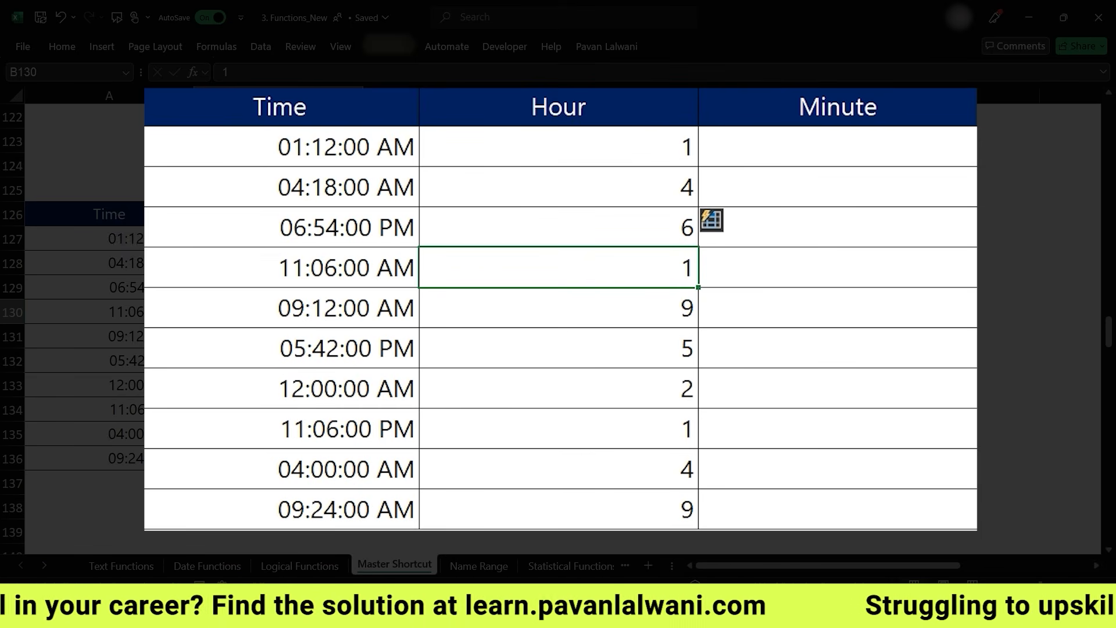
{"action": "key", "text": "ctrl+z"}
{"action": "key", "text": "ctrl+z"}
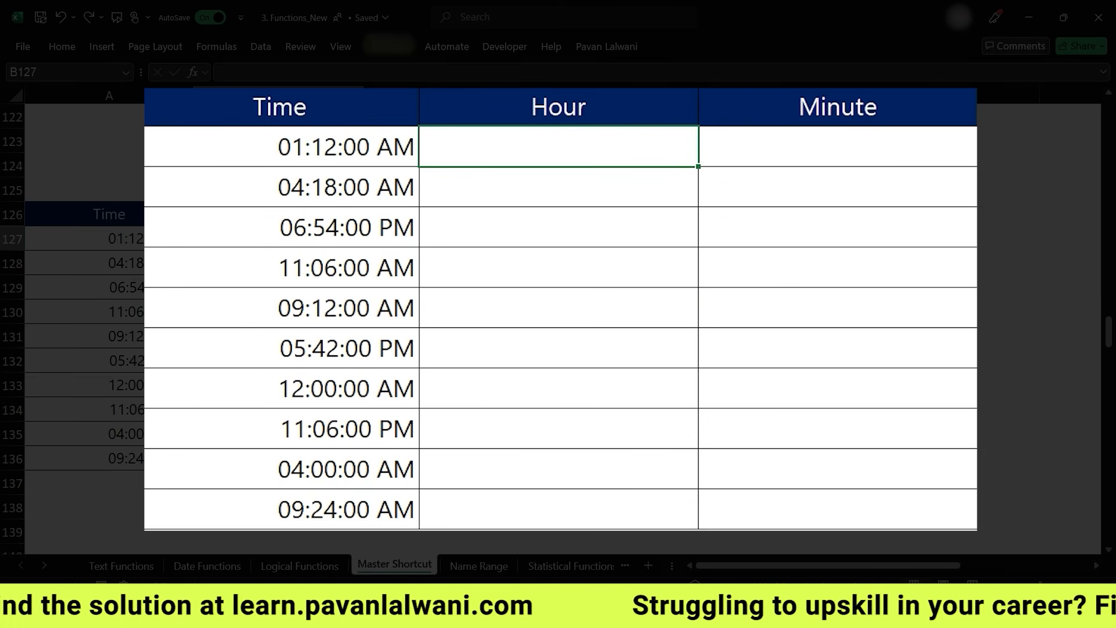
- Enter '01 as text in the first Hour cell and Flash Fill the Hour column
{"action": "type", "text": "'01"}
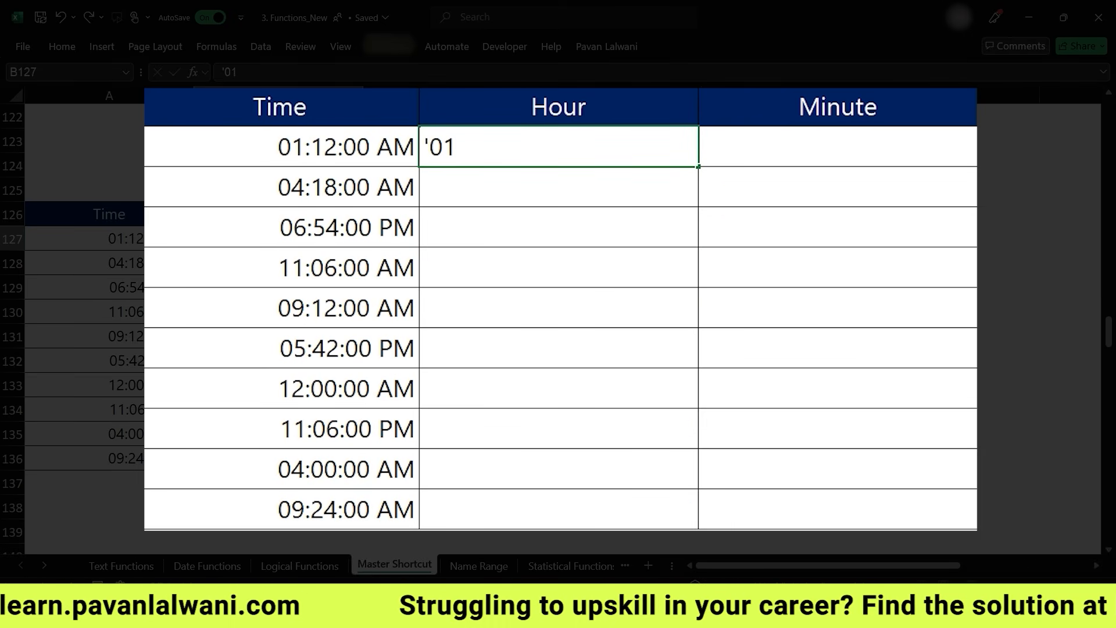
{"action": "key", "text": "Return"}
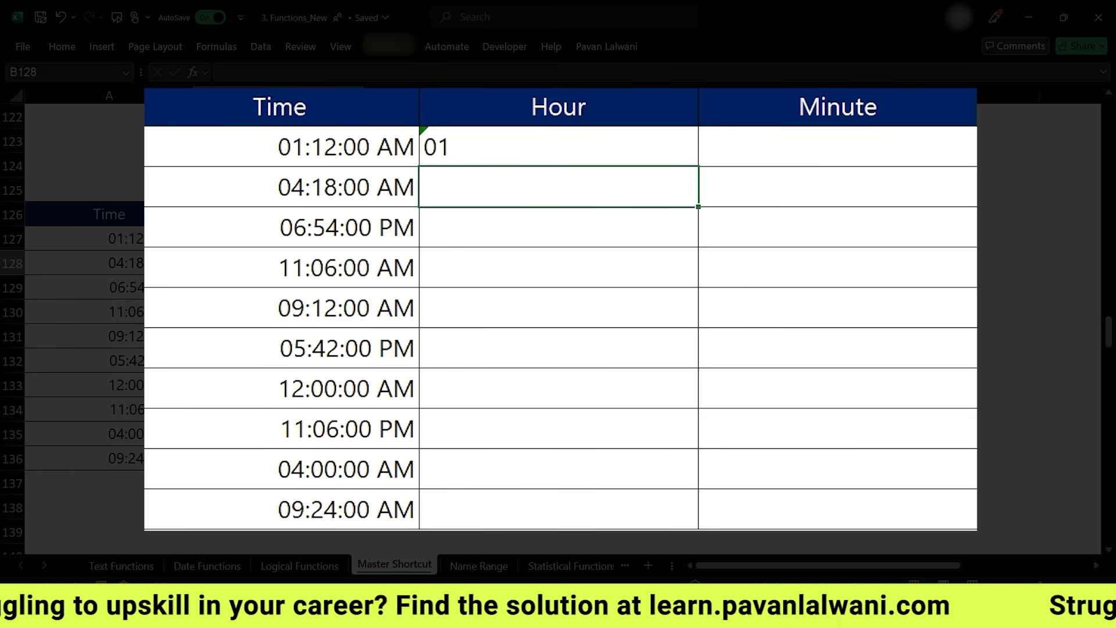
{"action": "key", "text": "Up"}
{"action": "type", "text": "'"}
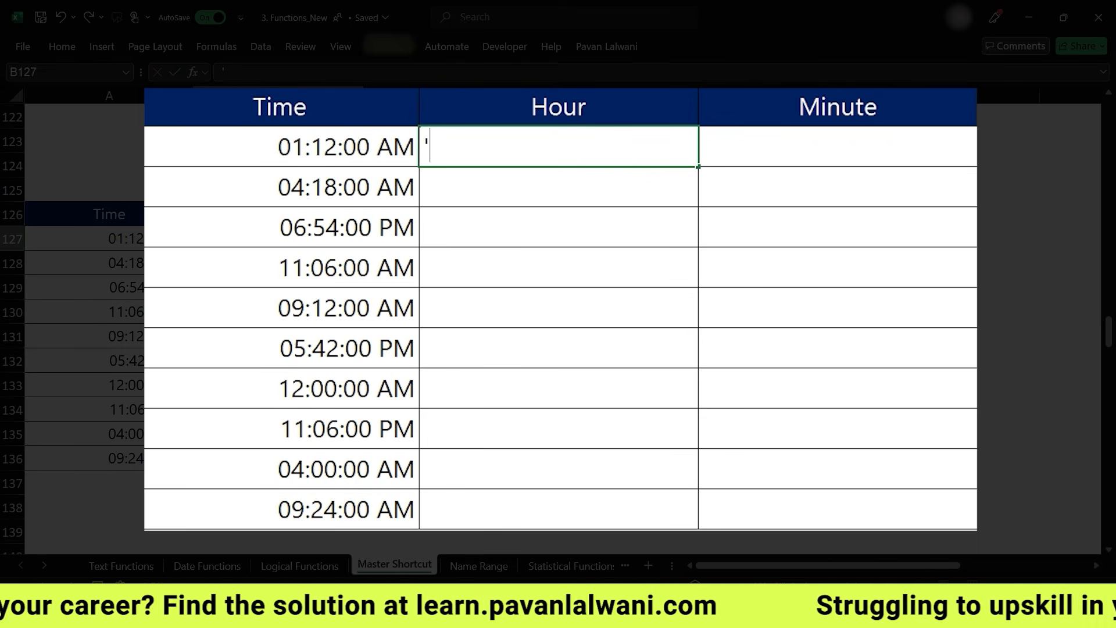
{"action": "type", "text": "01"}
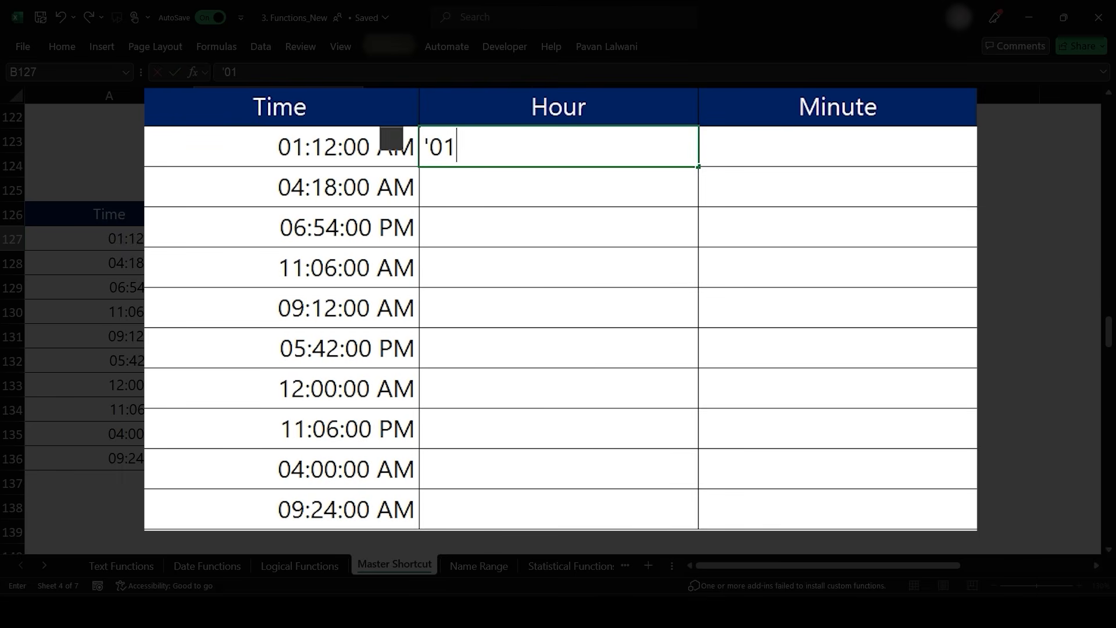
{"action": "key", "text": "Return"}
{"action": "key", "text": "ctrl+e"}
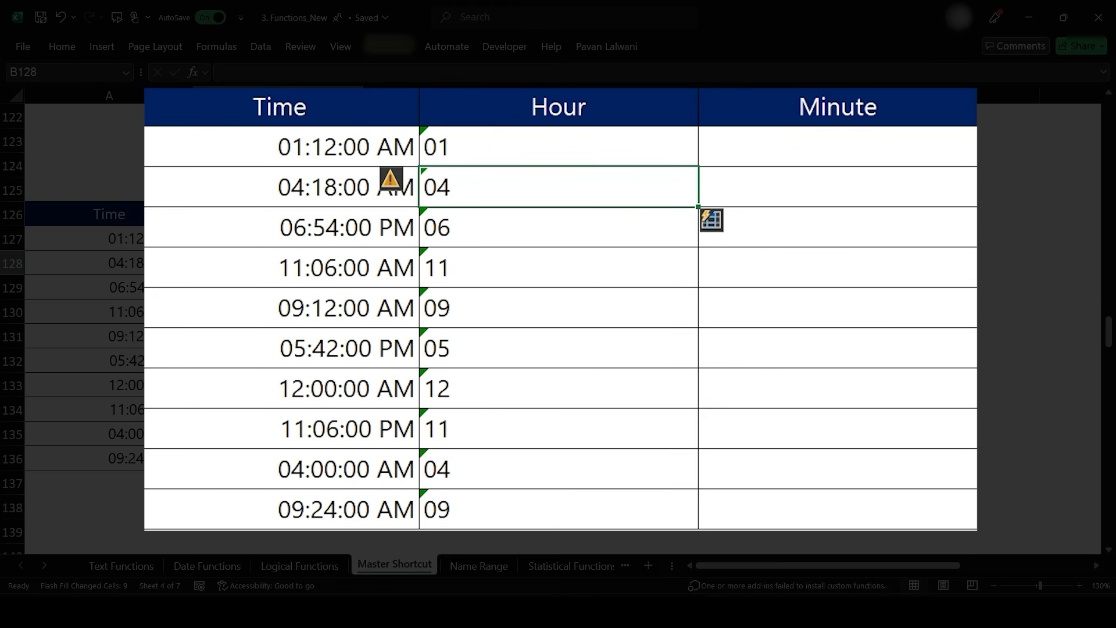
- Enter 12 as the first Minute and Flash Fill the Minute column
{"action": "key", "text": "Up"}
{"action": "key", "text": "Right"}
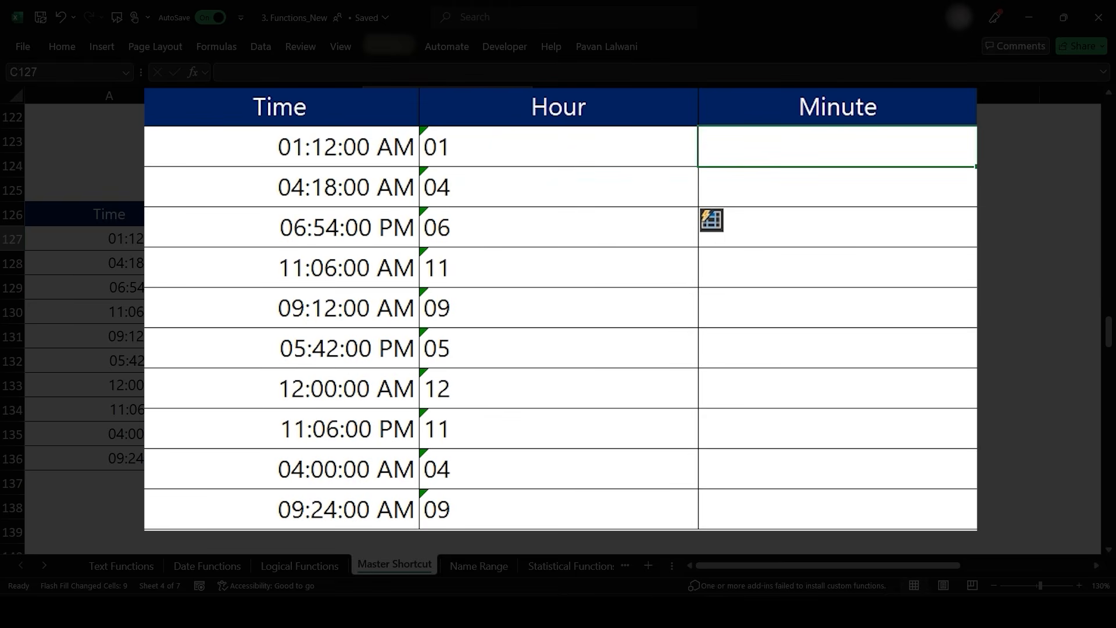
{"action": "type", "text": "12"}
{"action": "key", "text": "Return"}
{"action": "key", "text": "ctrl+e"}
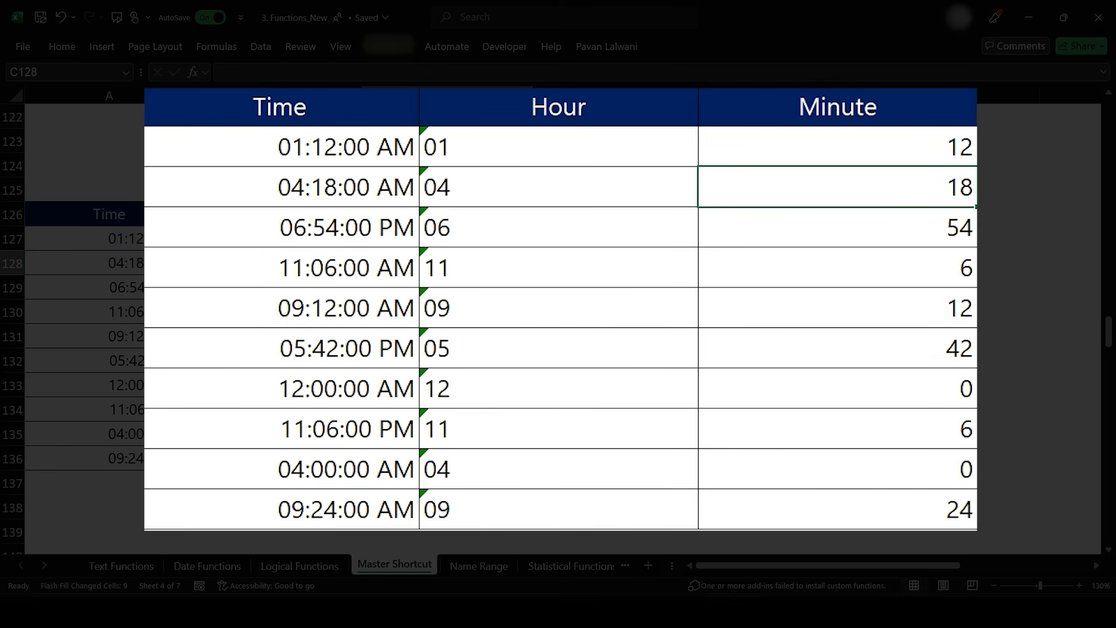
- Clear the prefilled values from the Insert column beside the Phone numbers
{"action": "scroll", "coordinate": [558, 326], "scroll_direction": "down", "scroll_amount": 6}
{"action": "scroll", "coordinate": [559, 325], "scroll_direction": "down", "scroll_amount": 6}
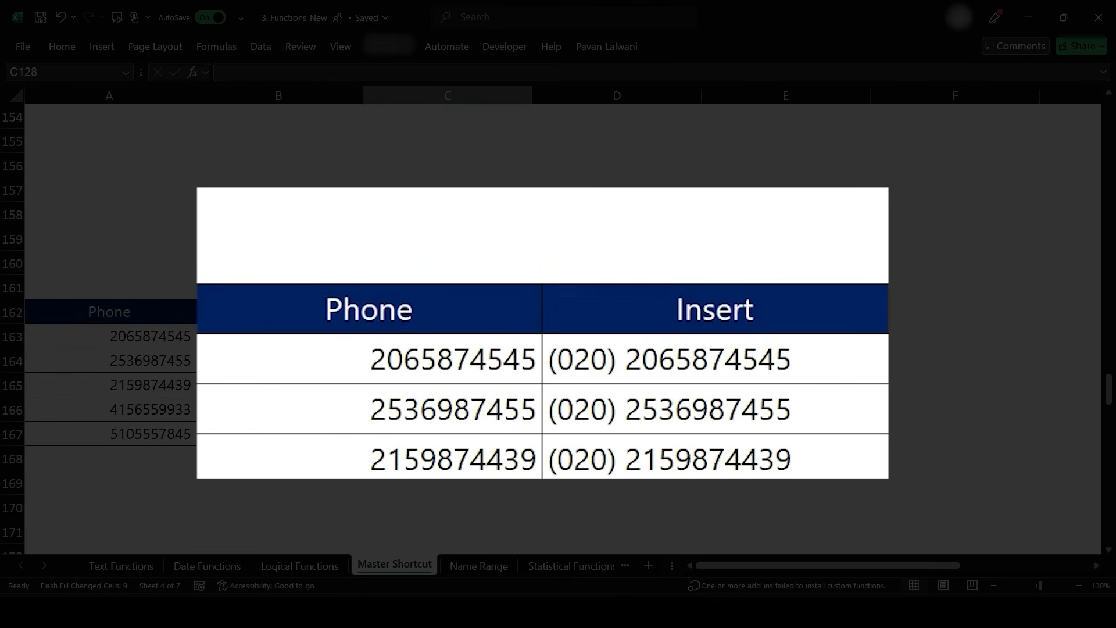
{"action": "scroll", "coordinate": [558, 325], "scroll_direction": "up", "scroll_amount": 1}
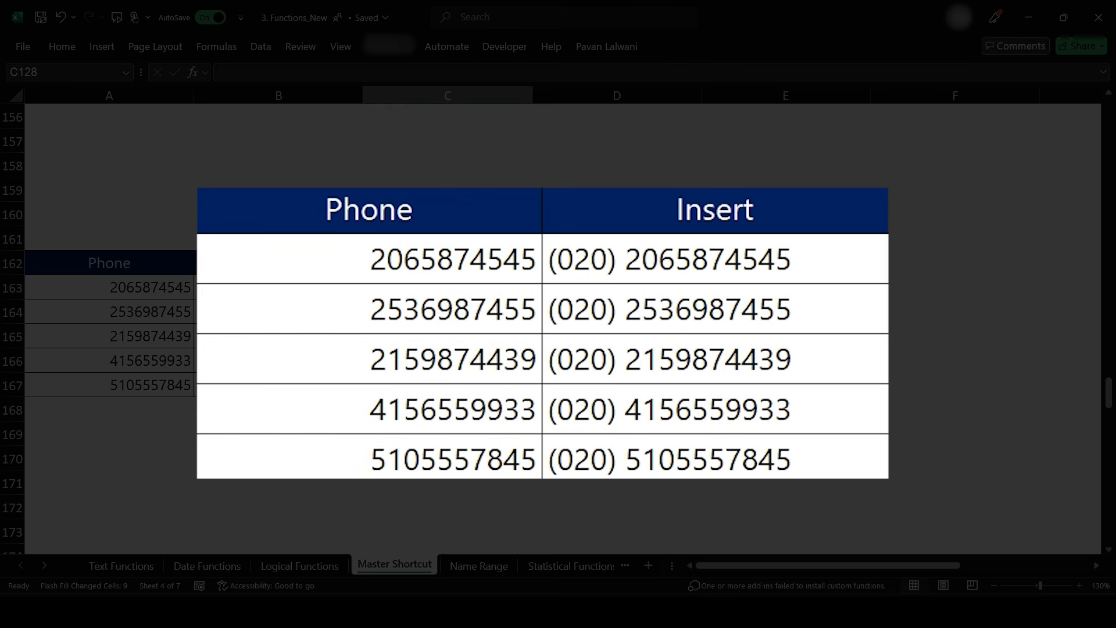
{"action": "left_click_drag", "start_coordinate": [715, 259], "coordinate": [715, 459]}
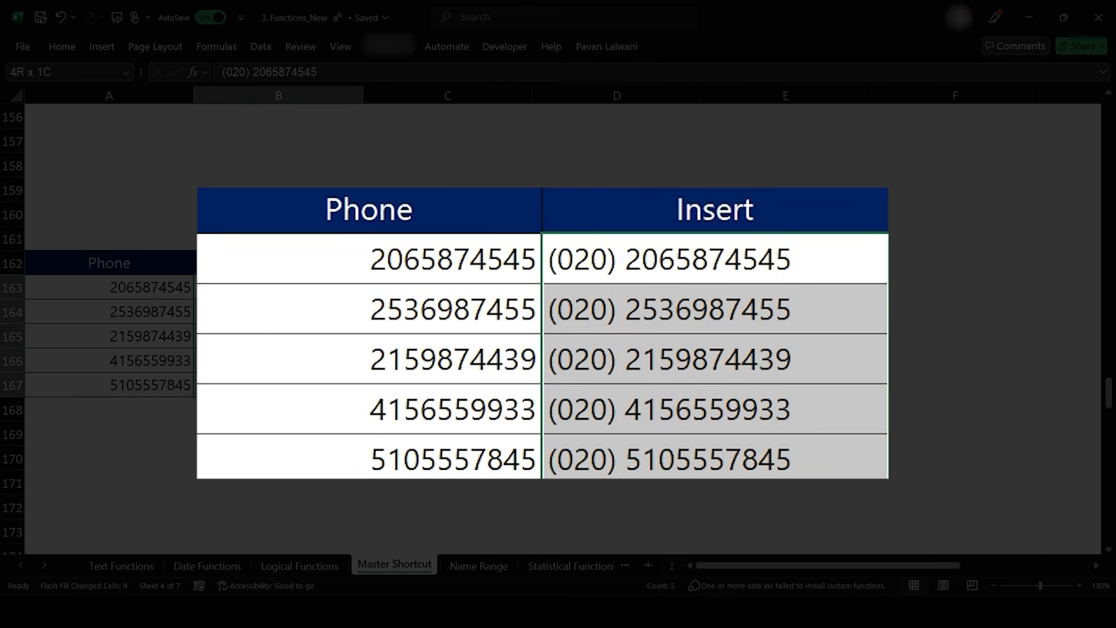
{"action": "key", "text": "ctrl+z"}
{"action": "left_click_drag", "start_coordinate": [785, 288], "coordinate": [786, 361]}
{"action": "key", "text": "Delete"}
{"action": "left_click", "coordinate": [786, 385]}
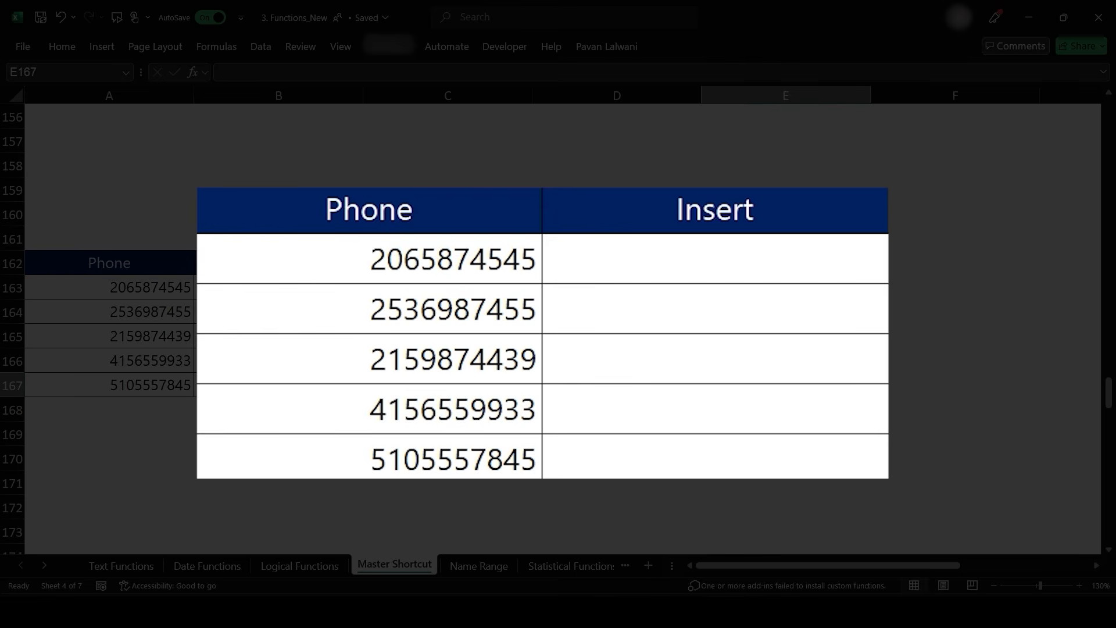
- Enter the first phone number prefixed with (020) as the first Insert value, Flash Fill the column, and undo the fill
{"action": "left_click", "coordinate": [715, 259]}
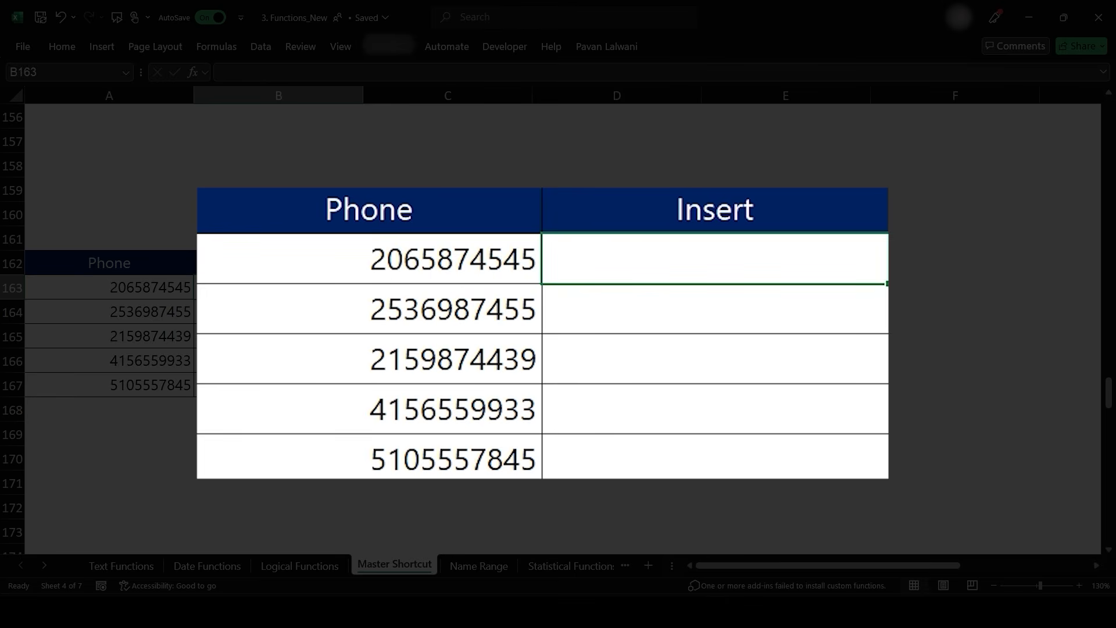
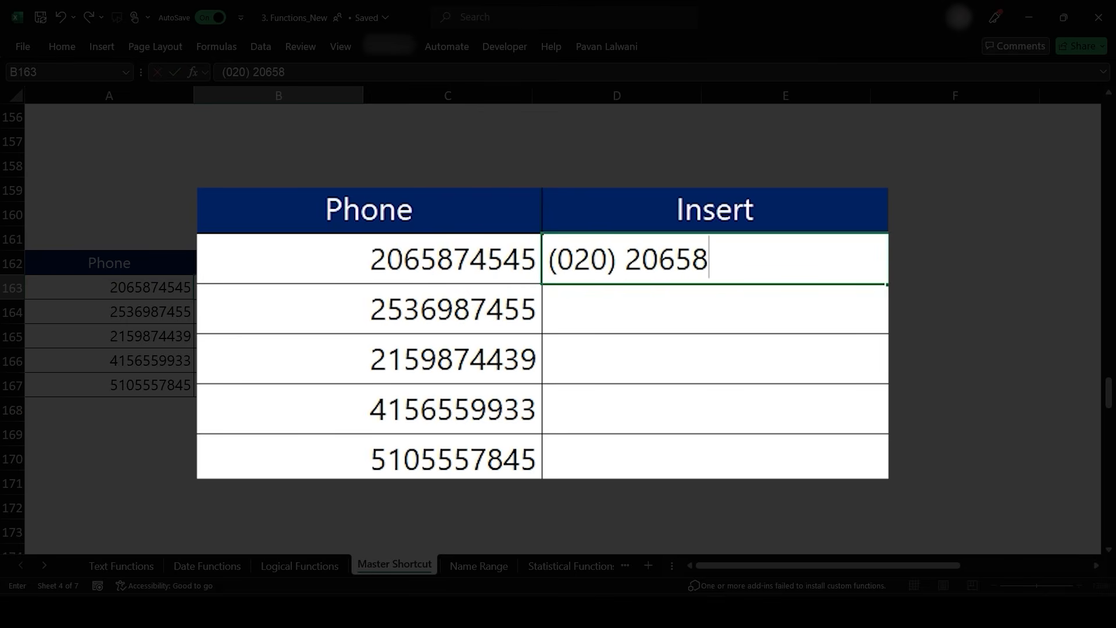
{"action": "key", "text": "Return"}
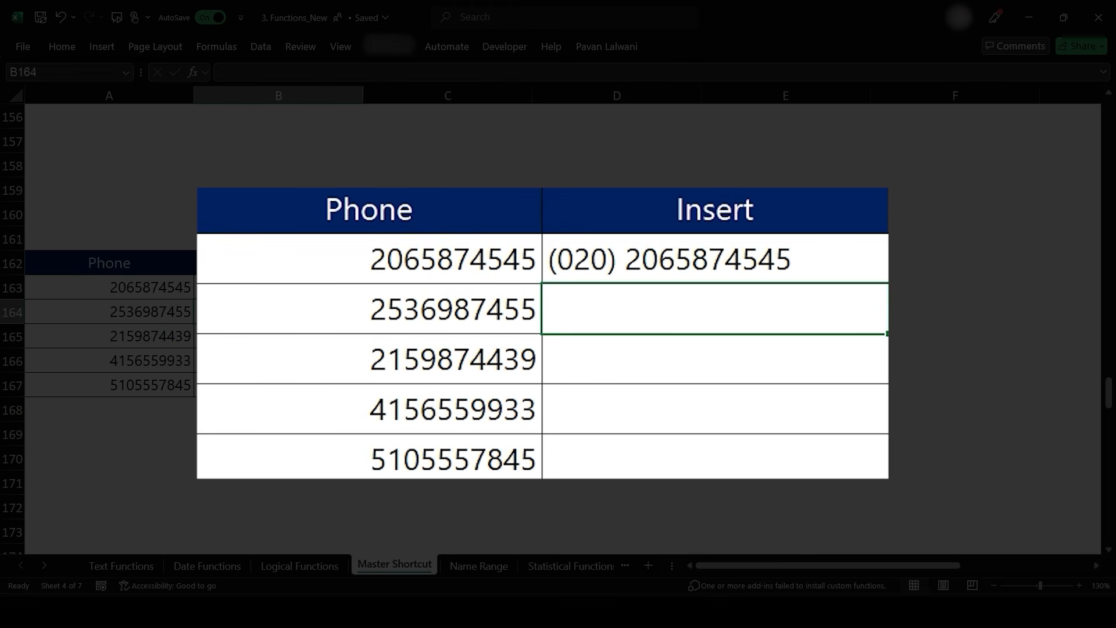
{"action": "key", "text": "ctrl+e"}
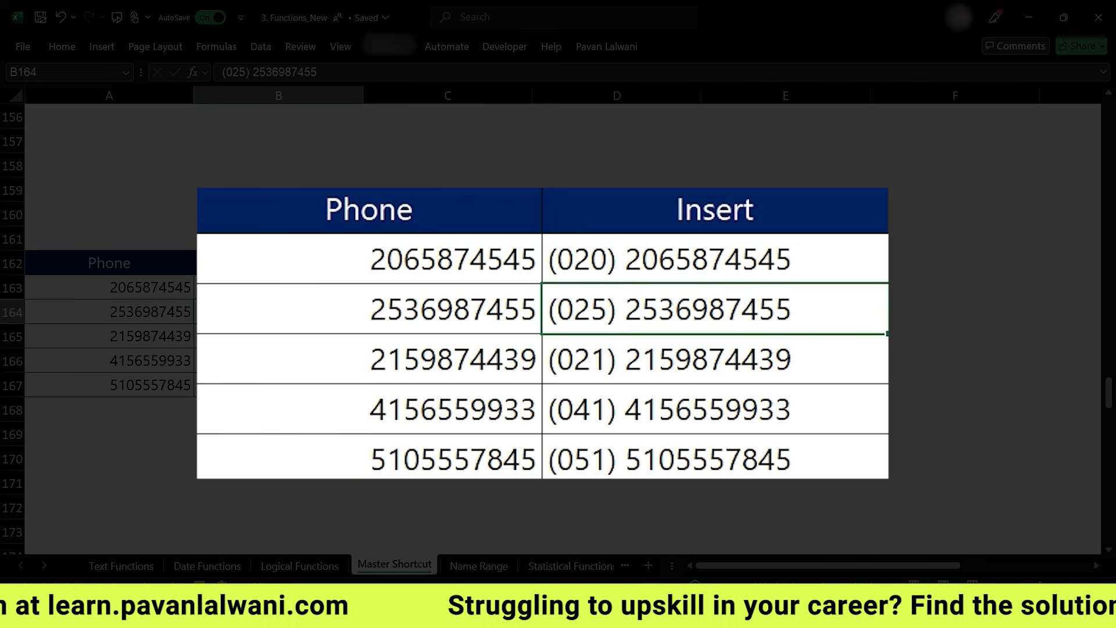
{"action": "key", "text": "ctrl+z"}
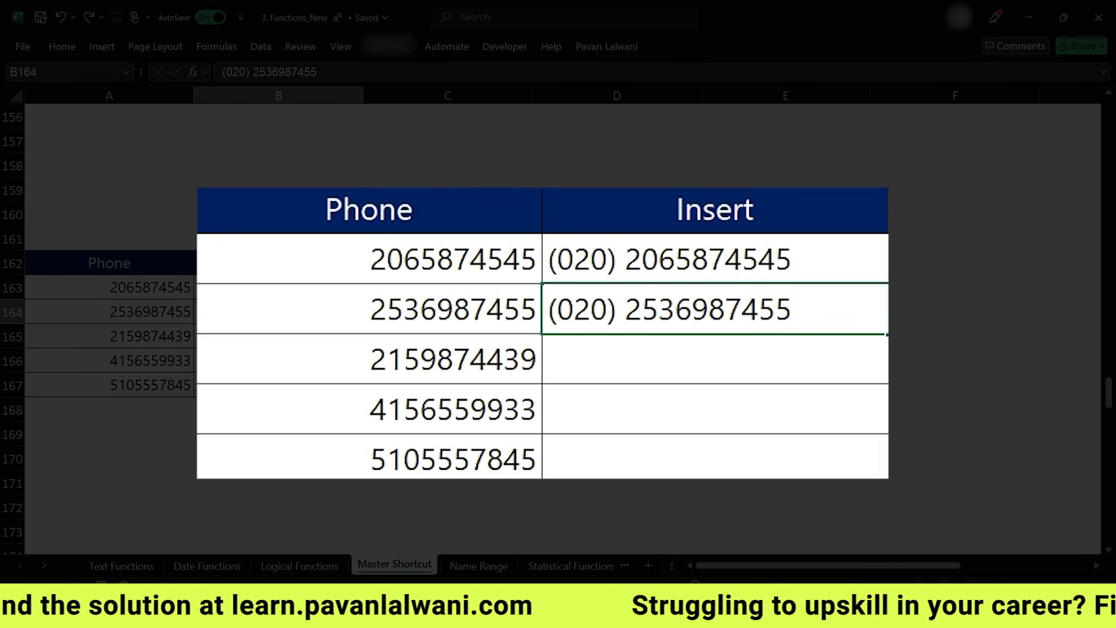
- Enter the second phone number prefixed with (020) in the second Insert cell
{"action": "key", "text": "Return"}
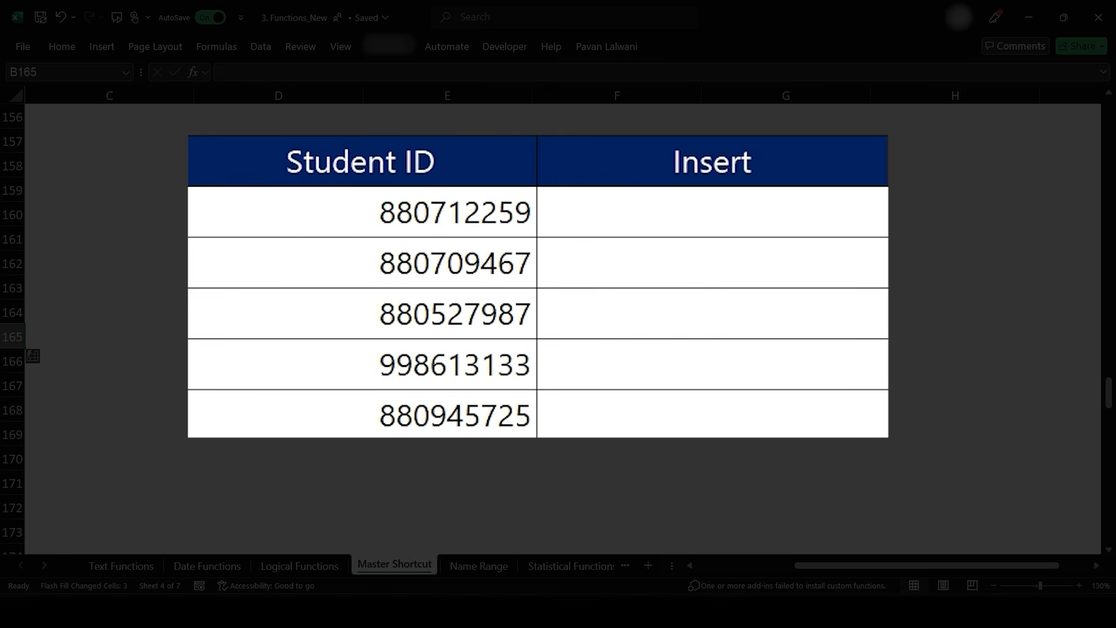
- Enter the first Student ID split into hyphen-separated groups of three digits in the first Insert cell
{"action": "left_click", "coordinate": [712, 211]}
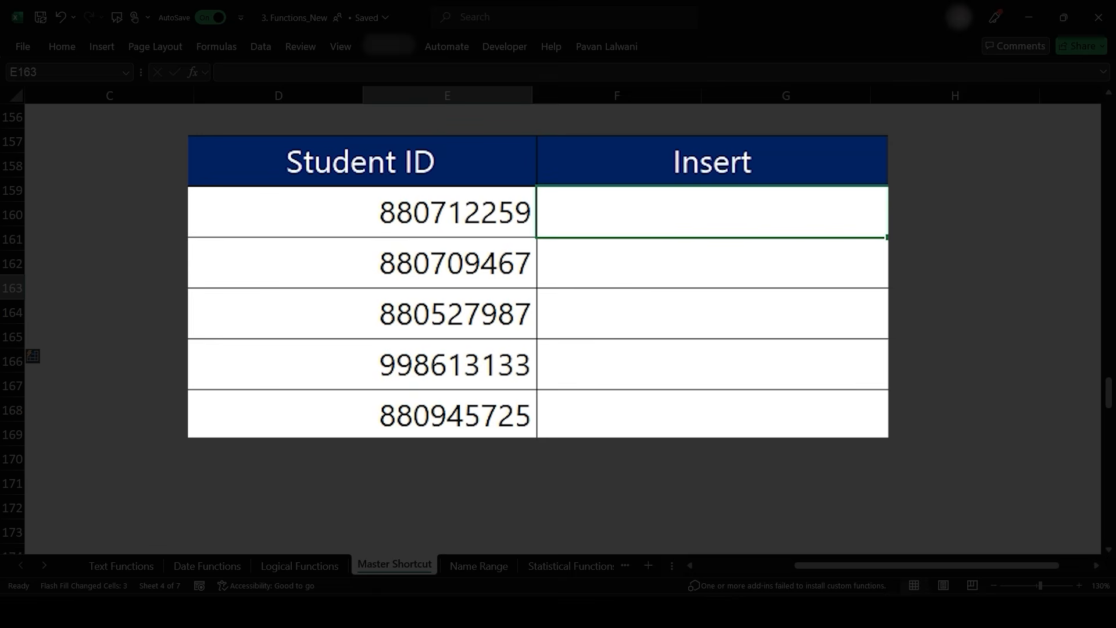
{"action": "left_click", "coordinate": [461, 217]}
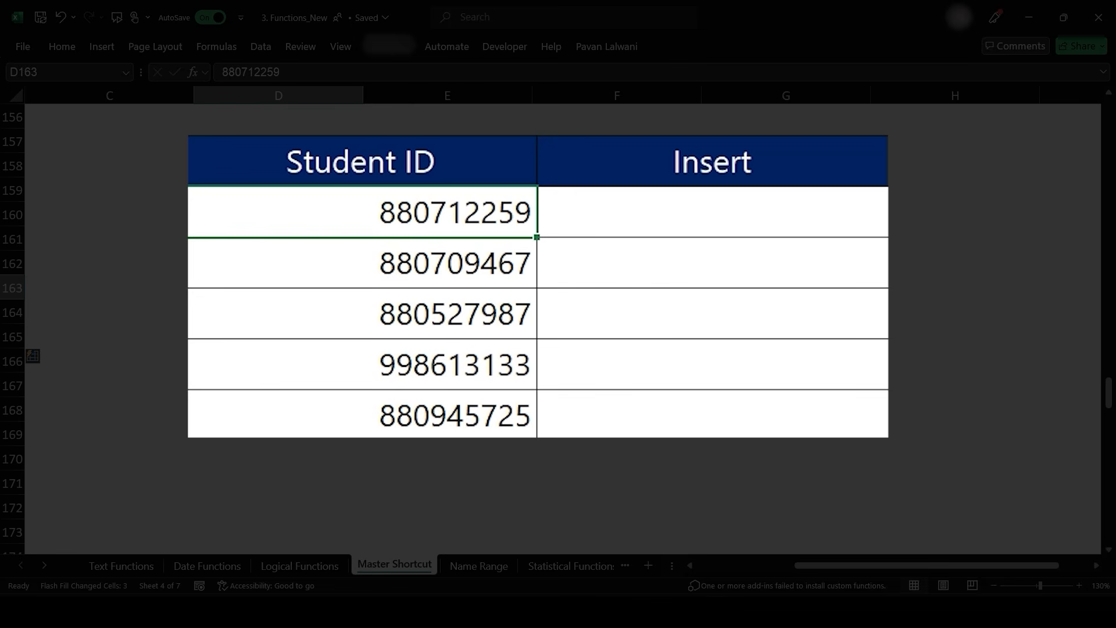
{"action": "left_click", "coordinate": [712, 213]}
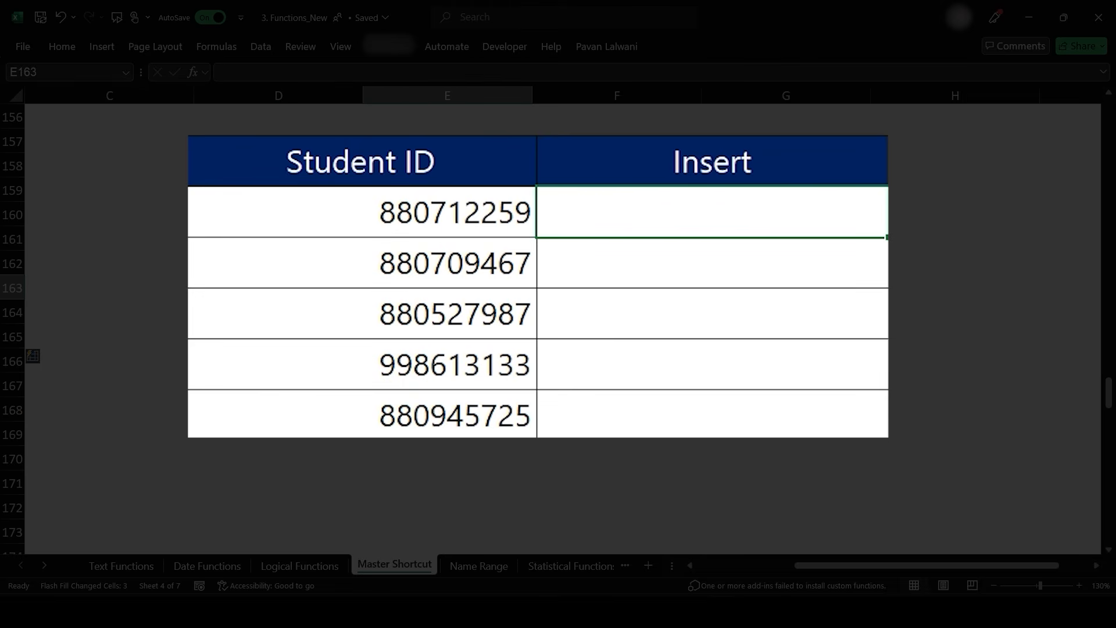
{"action": "type", "text": "880-"}
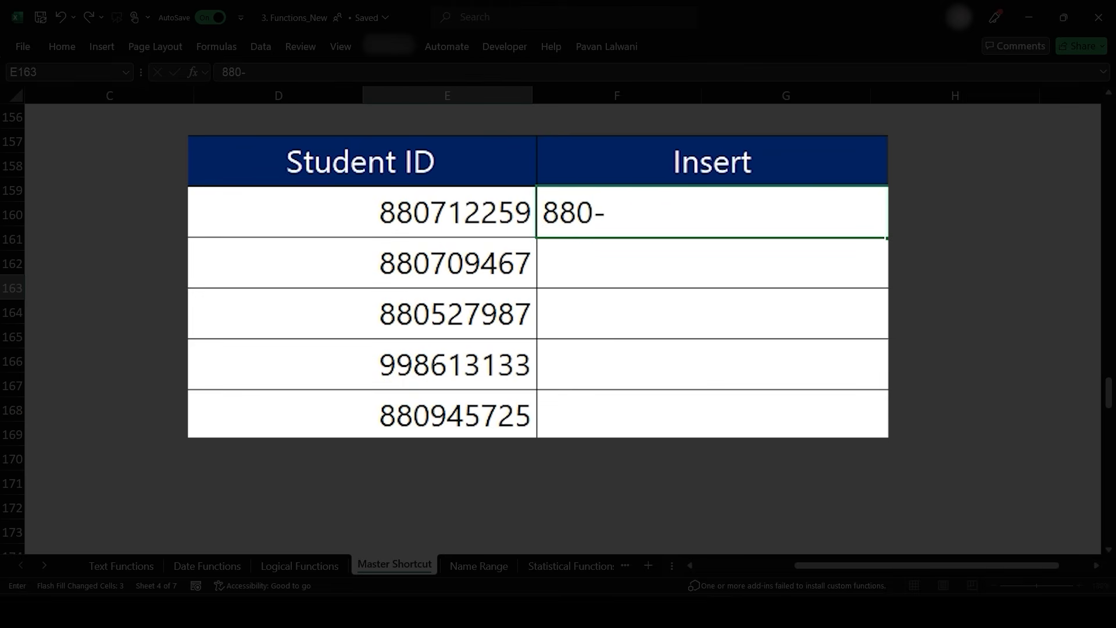
{"action": "type", "text": "712-259"}
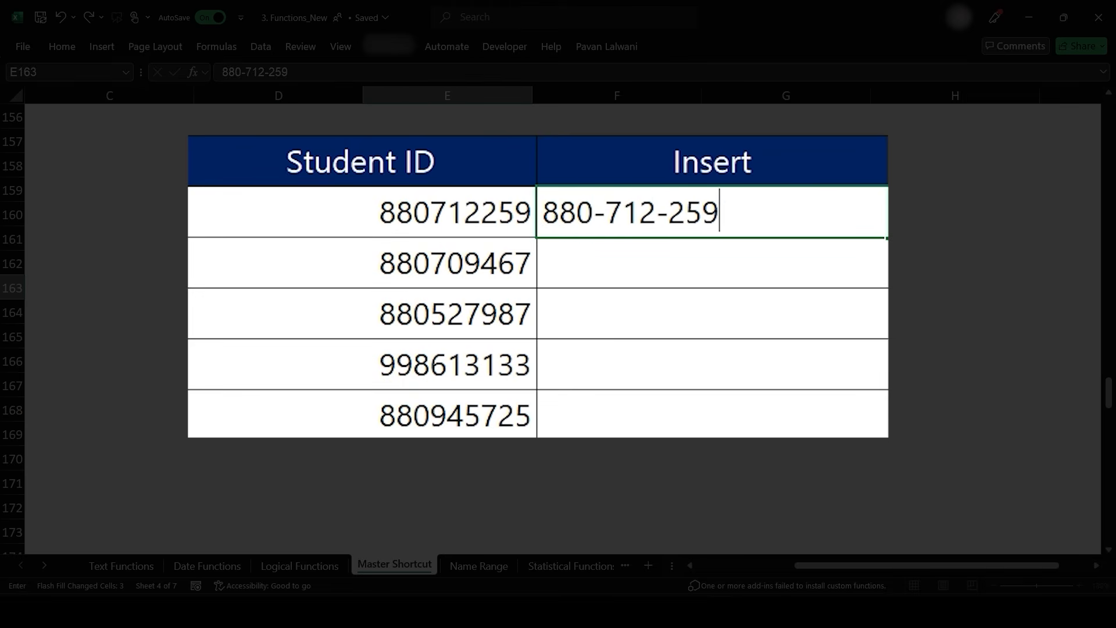
{"action": "key", "text": "Return"}
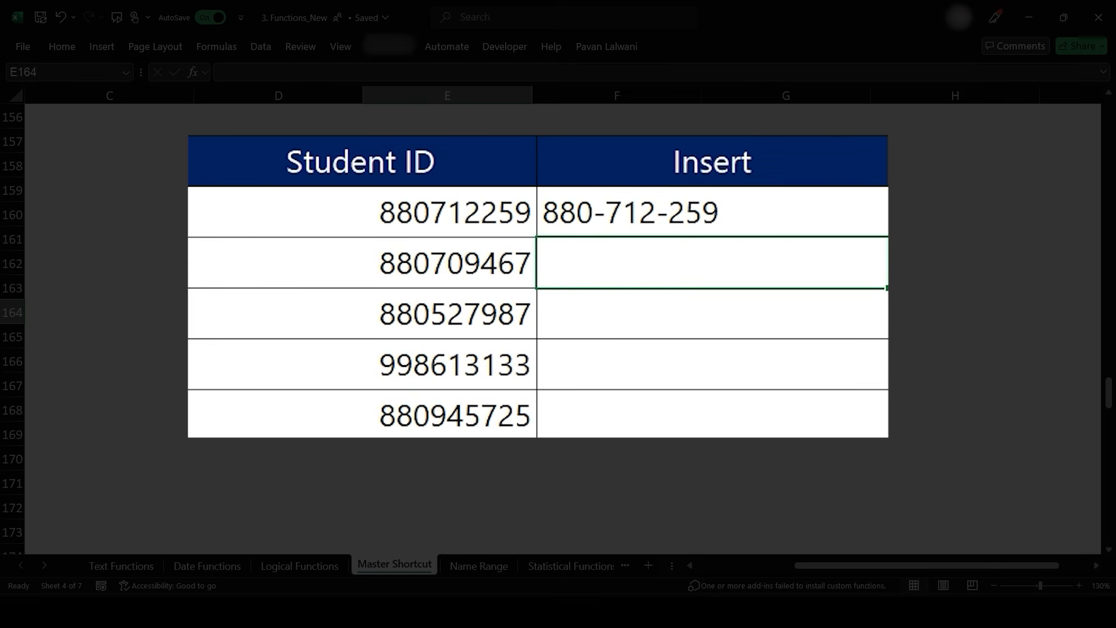
- Flash Fill the remaining Student ID Insert cells with the hyphenated pattern
{"action": "key", "text": "ctrl+e"}
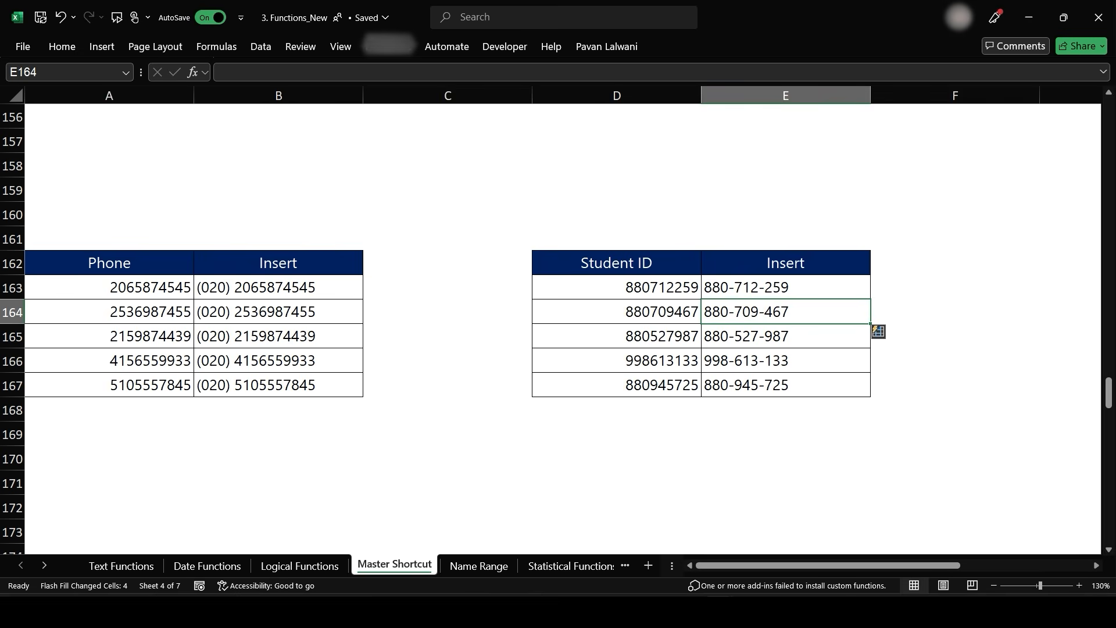
{"action": "scroll", "coordinate": [540, 438], "scroll_direction": "right", "scroll_amount": 2}
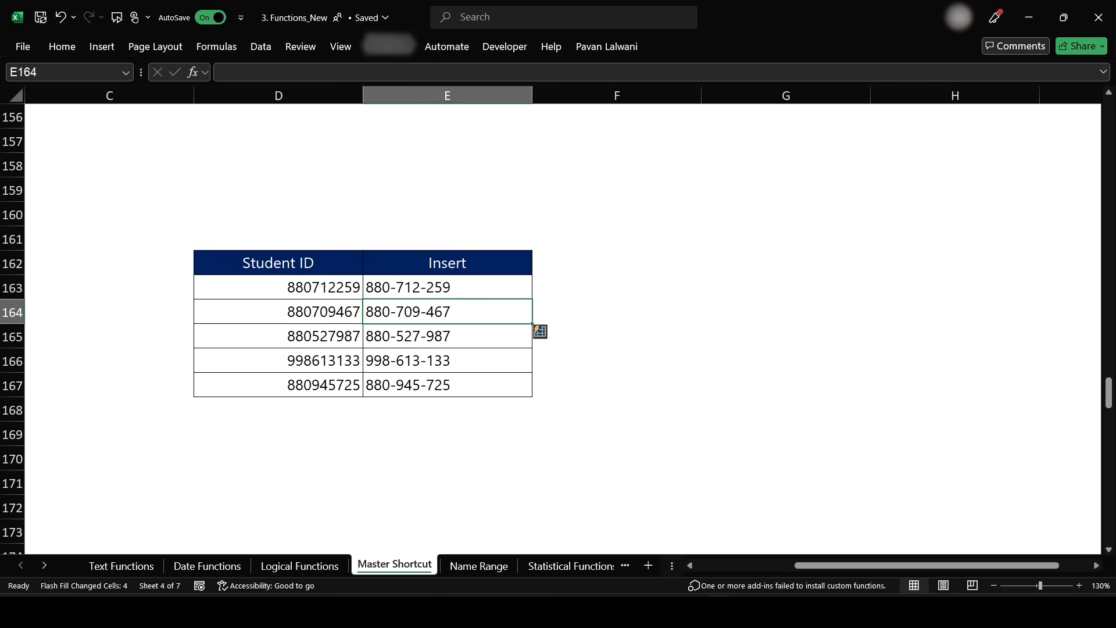
{"action": "scroll", "coordinate": [478, 311], "scroll_direction": "left", "scroll_amount": 2}
{"action": "scroll", "coordinate": [478, 312], "scroll_direction": "down", "scroll_amount": 5}
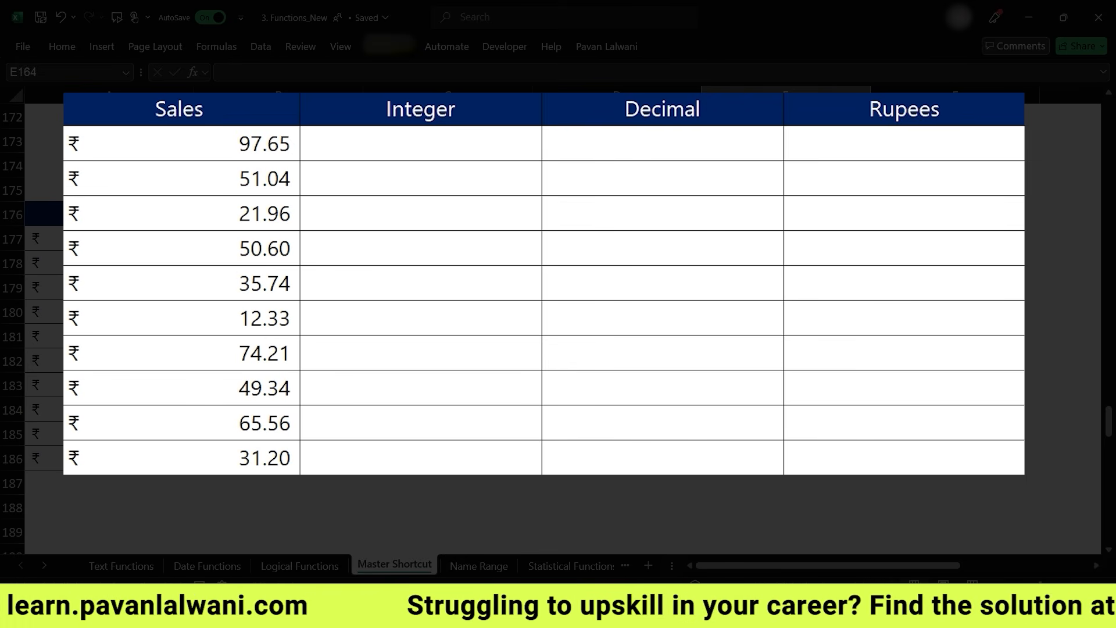
- Enter 97 as the first Integer value of the Sales table and Flash Fill the Integer column
{"action": "left_click", "coordinate": [229, 291]}
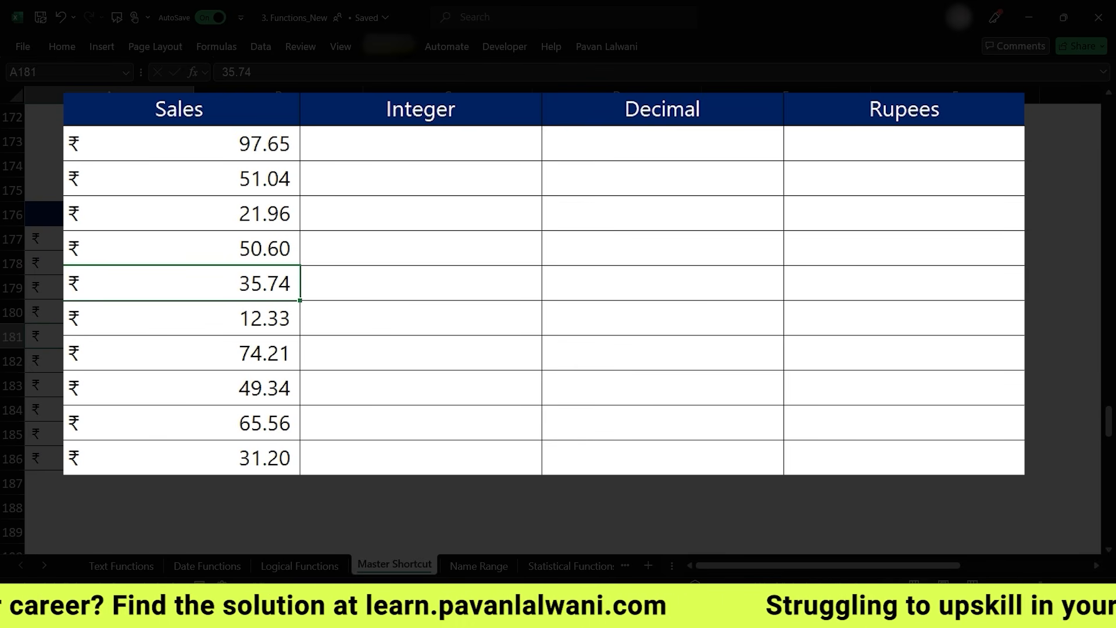
{"action": "left_click", "coordinate": [420, 143]}
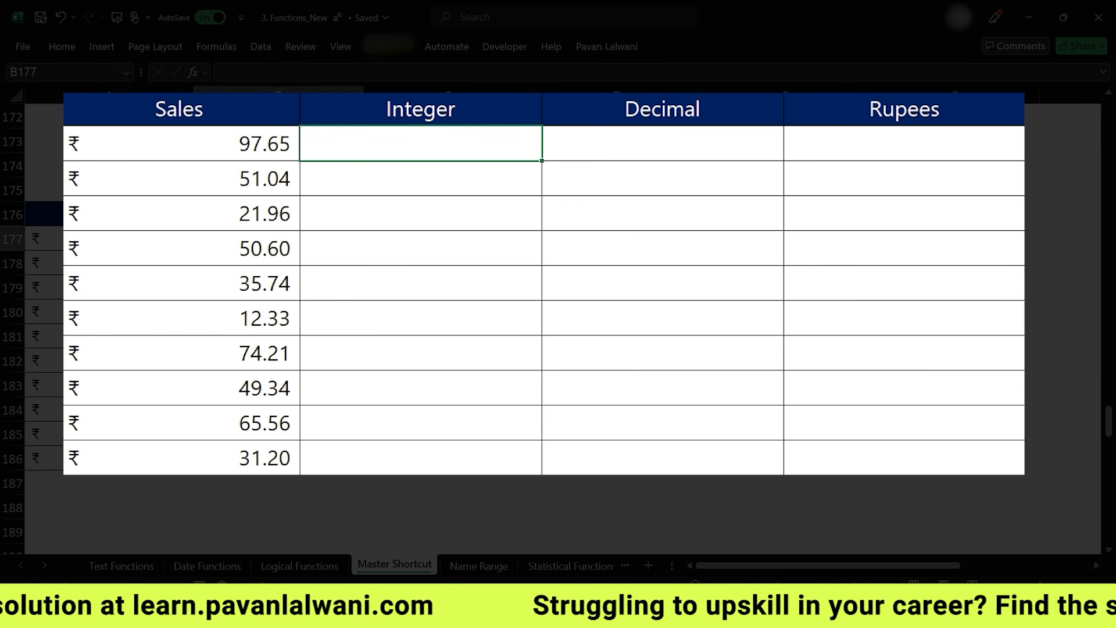
{"action": "type", "text": "97"}
{"action": "key", "text": "Return"}
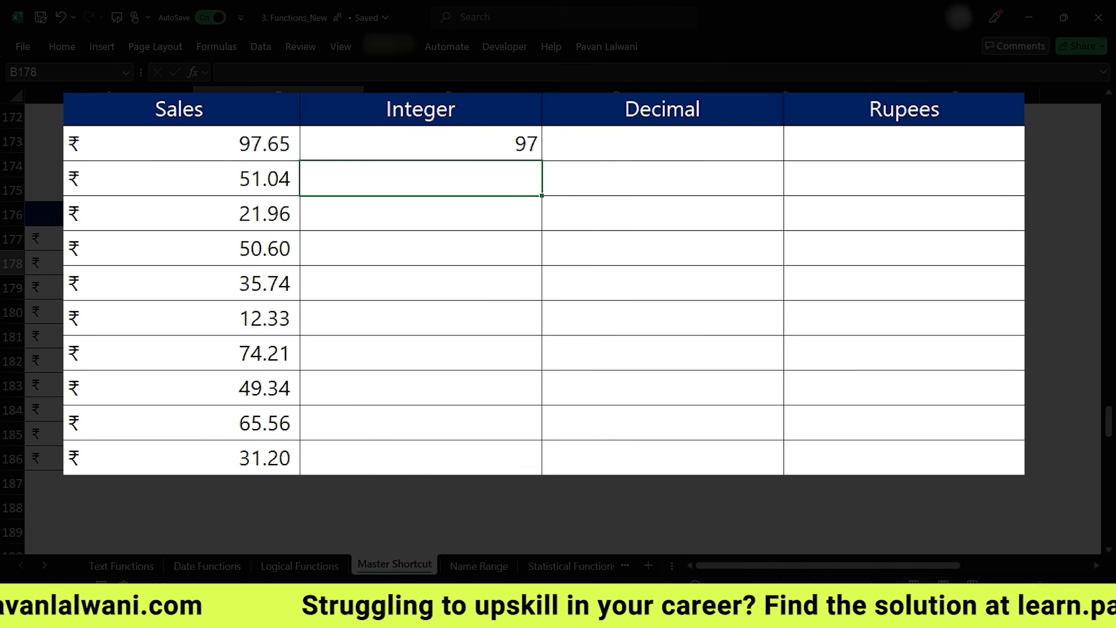
{"action": "key", "text": "ctrl+e"}
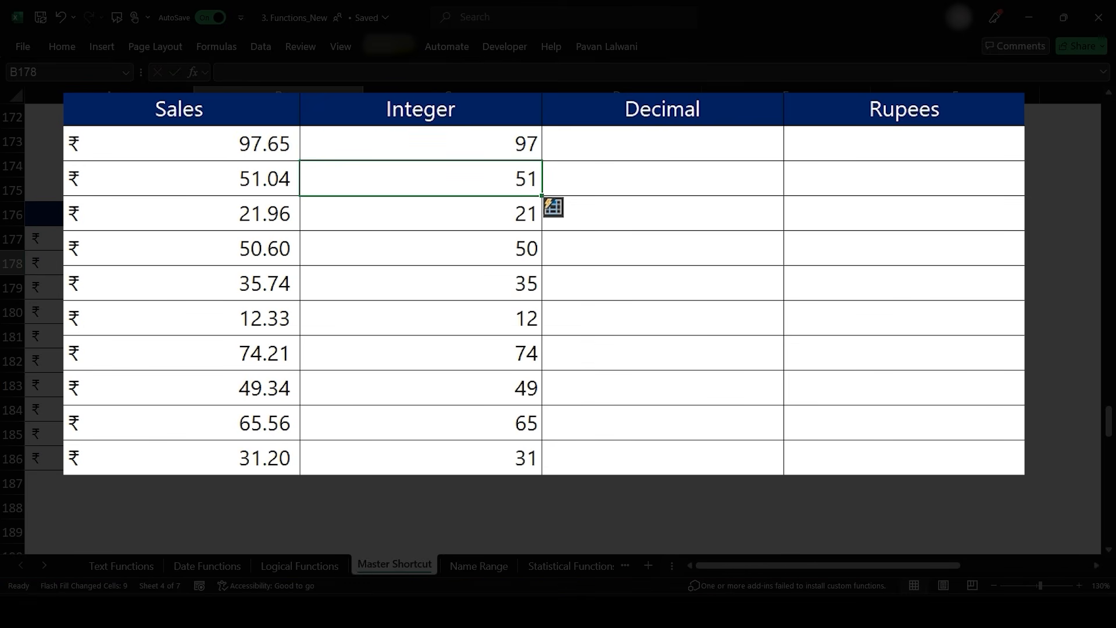
- Enter 65 as the first Decimal value and Flash Fill the Decimal column
{"action": "left_click", "coordinate": [662, 144]}
{"action": "type", "text": "65"}
{"action": "key", "text": "Return"}
{"action": "key", "text": "ctrl+e"}
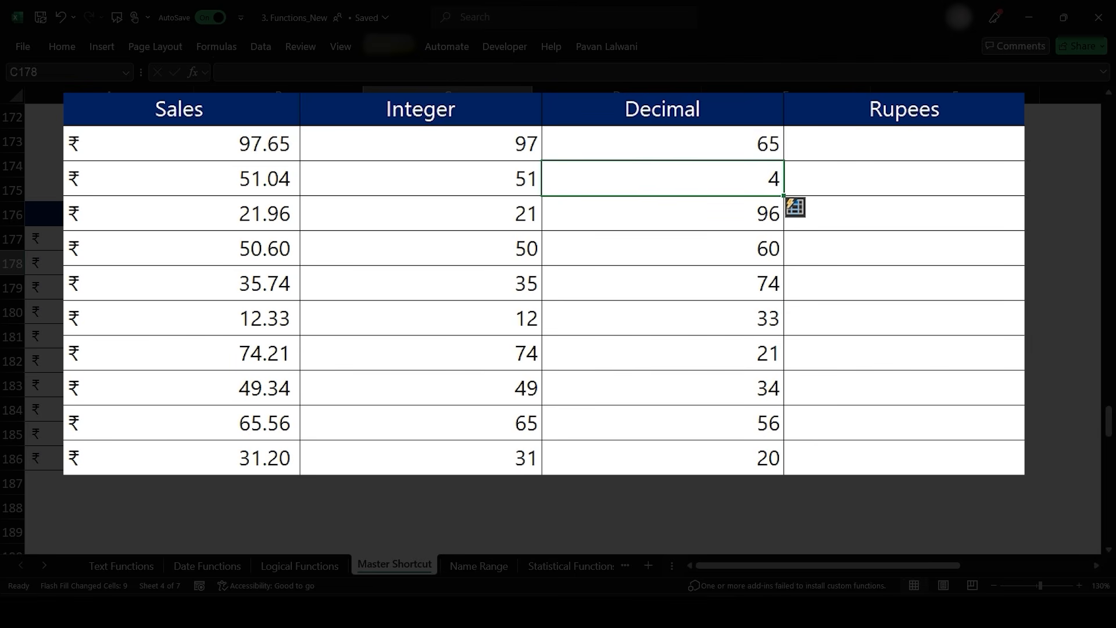
- Enter Rs. 97.65 as the first Rupees value and Flash Fill the Rupees column
{"action": "key", "text": "Right"}
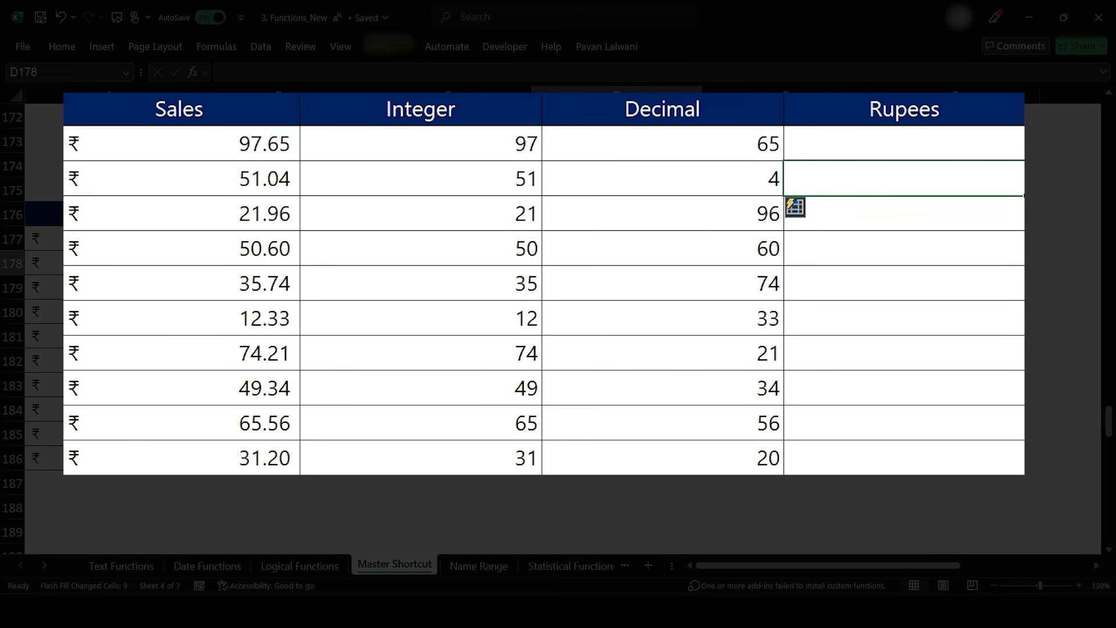
{"action": "key", "text": "Up"}
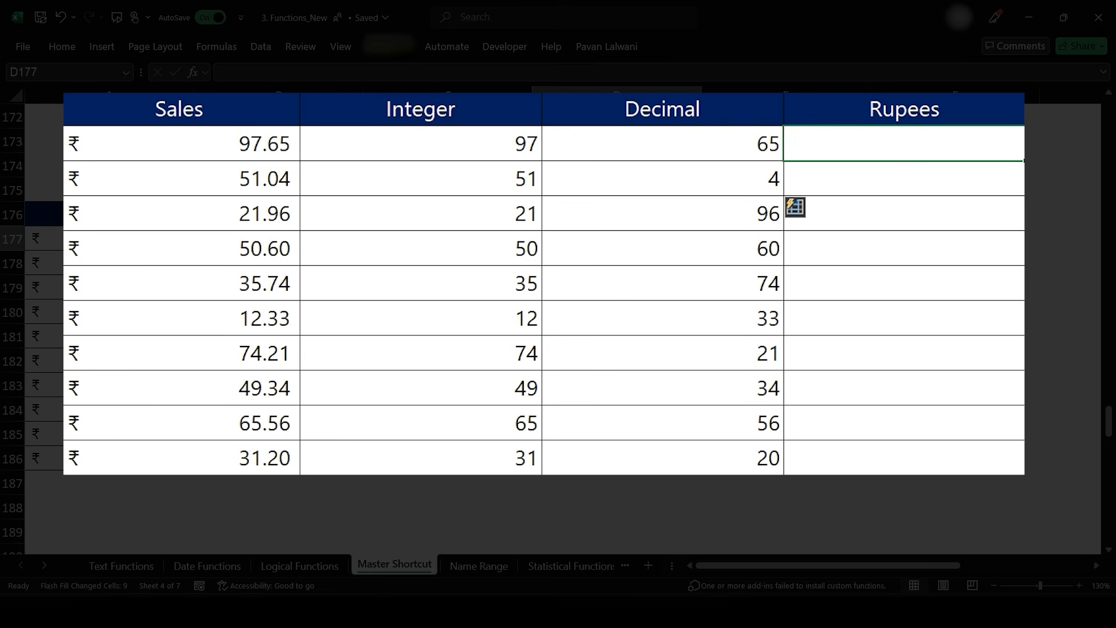
{"action": "type", "text": "Rs. 97.65"}
{"action": "key", "text": "Return"}
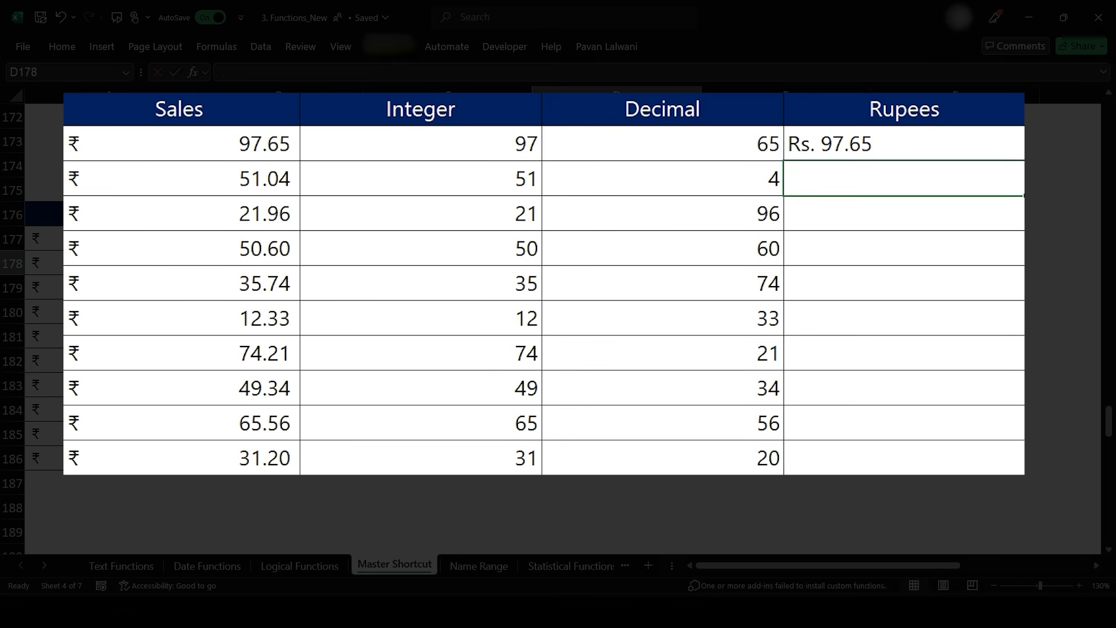
{"action": "key", "text": "ctrl+e"}
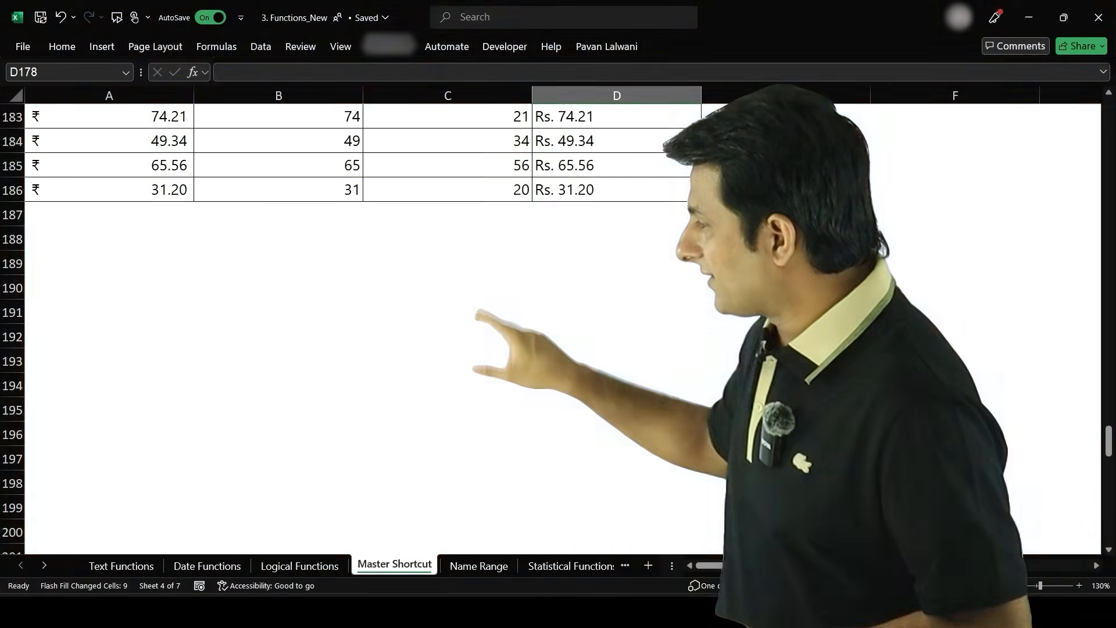
- Correct the last topic on the Name Range sheet to read Use Name Range in Functions
{"action": "scroll", "coordinate": [485, 427], "scroll_direction": "up", "scroll_amount": 20}
{"action": "scroll", "coordinate": [484, 427], "scroll_direction": "up", "scroll_amount": 20}
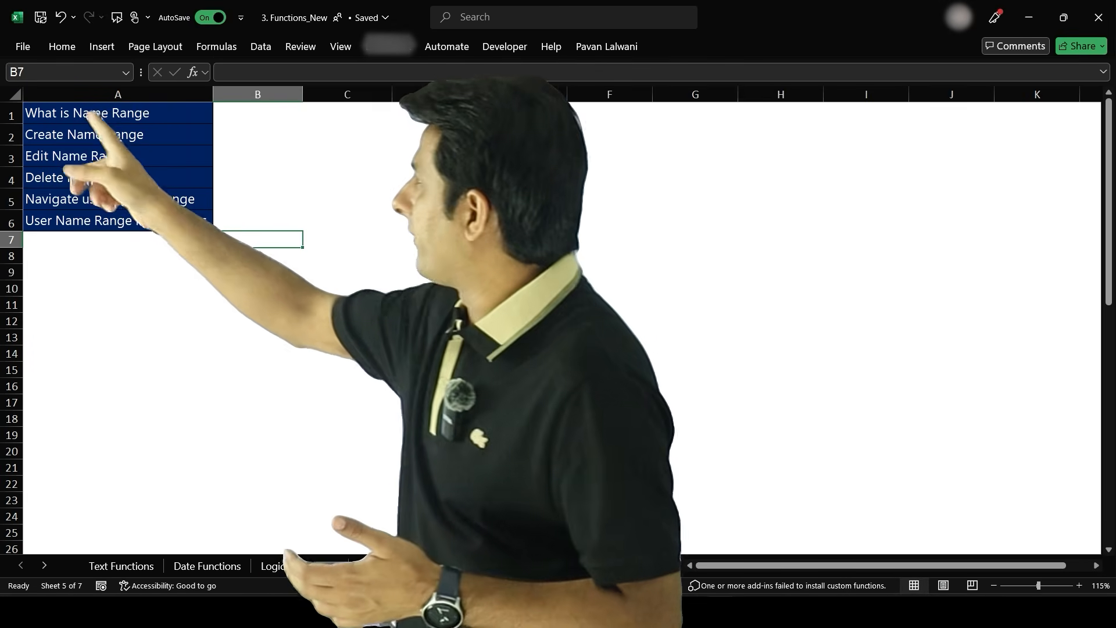
{"action": "left_click", "coordinate": [324, 217]}
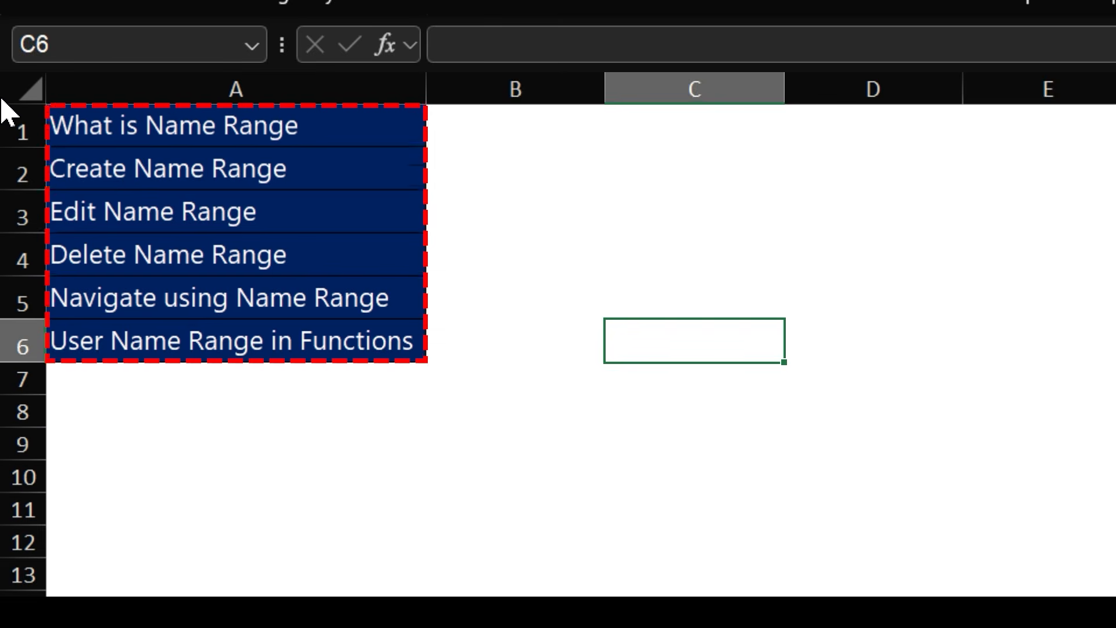
{"action": "double_click", "coordinate": [104, 344]}
{"action": "key", "text": "BackSpace"}
{"action": "key", "text": "Return"}
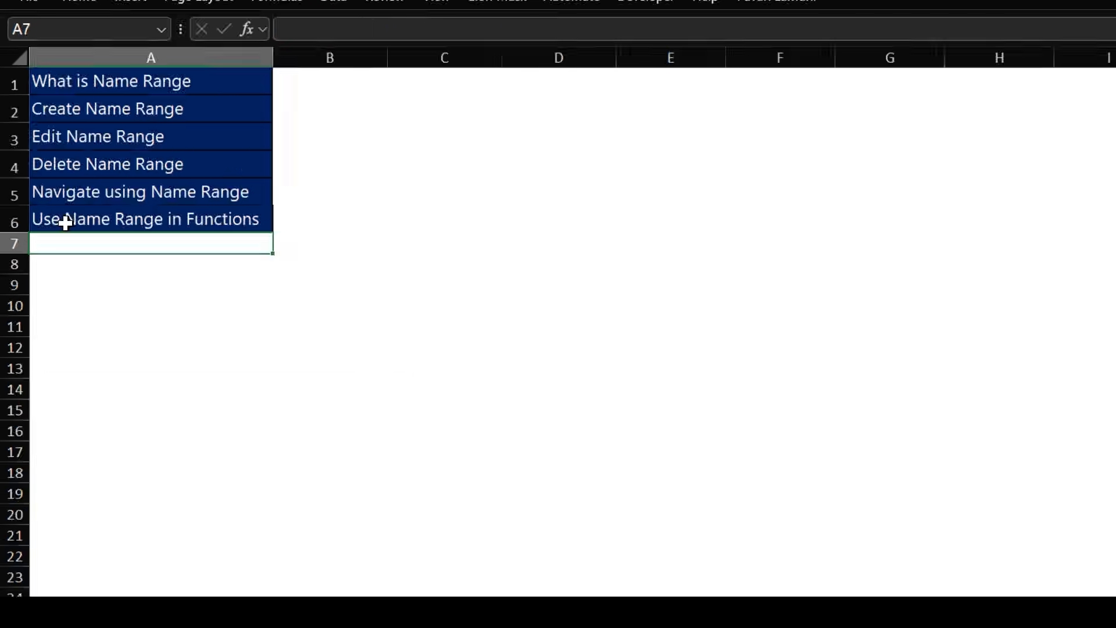
- Enter 10 and 20 at the top of column D and fill the series down to 100
{"action": "left_click", "coordinate": [152, 212]}
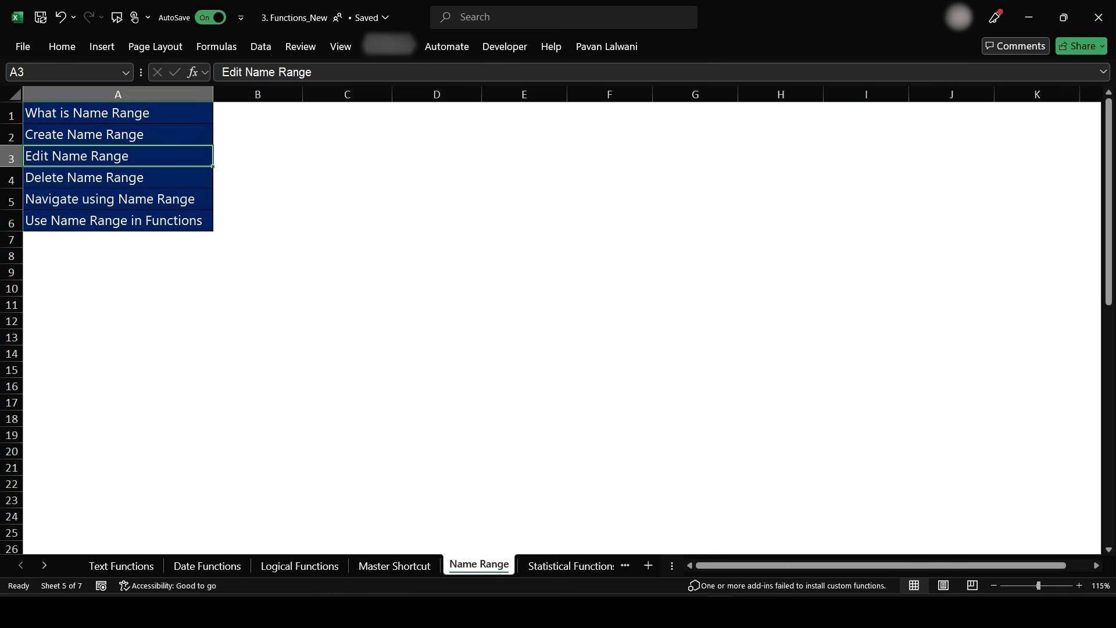
{"action": "left_click", "coordinate": [437, 113]}
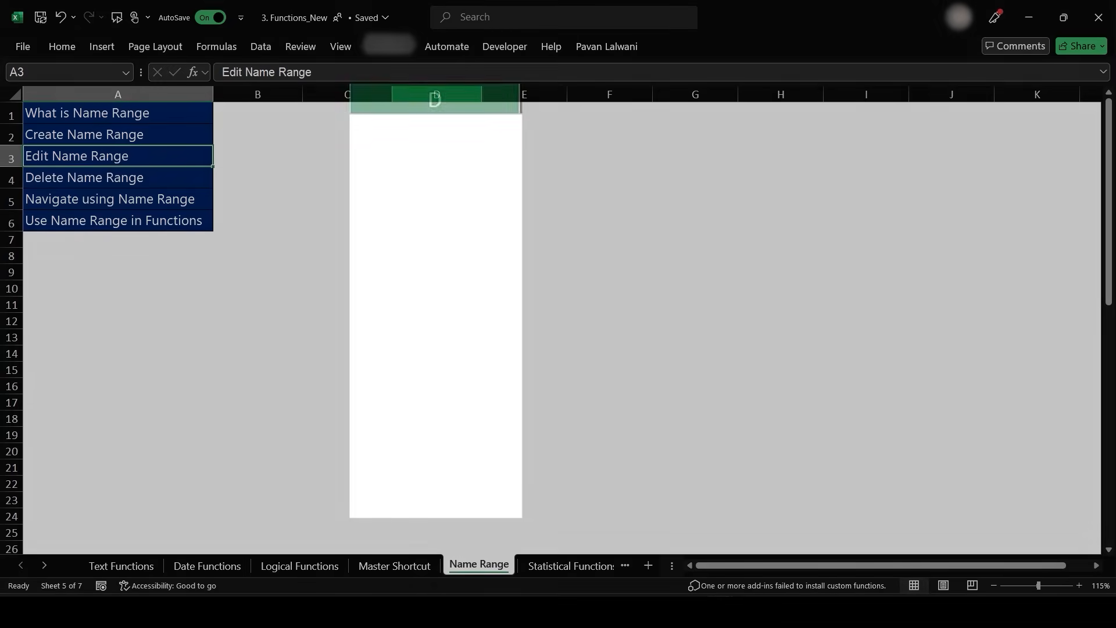
{"action": "type", "text": "10"}
{"action": "key", "text": "Return"}
{"action": "type", "text": "20"}
{"action": "key", "text": "Return"}
{"action": "left_click_drag", "start_coordinate": [436, 140], "coordinate": [437, 174]}
{"action": "left_click_drag", "start_coordinate": [519, 195], "coordinate": [519, 479]}
{"action": "left_click", "coordinate": [435, 297]}
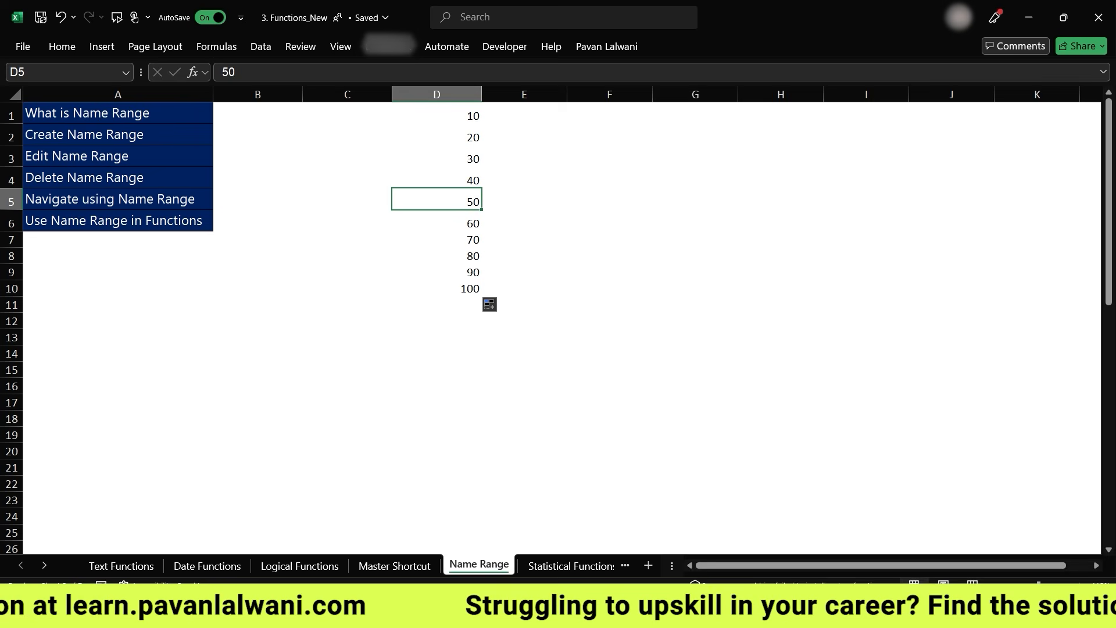
- Move the 10 to 100 series from column D into column C
{"action": "scroll", "coordinate": [437, 202], "scroll_direction": "up", "scroll_amount": 2}
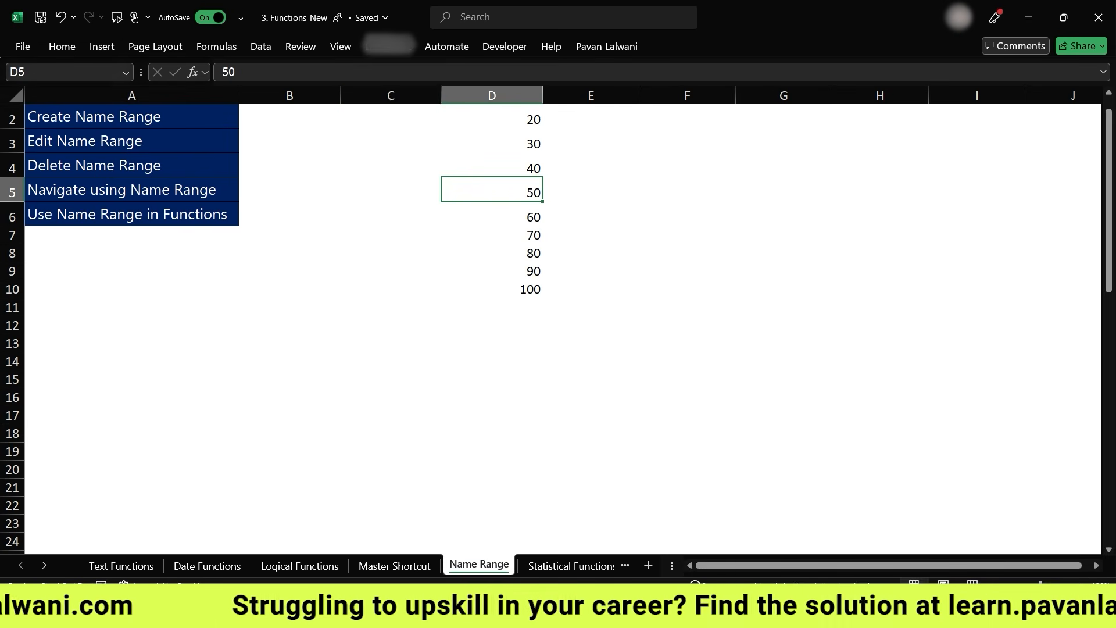
{"action": "left_click", "coordinate": [390, 117]}
{"action": "scroll", "coordinate": [492, 233], "scroll_direction": "up", "scroll_amount": 1}
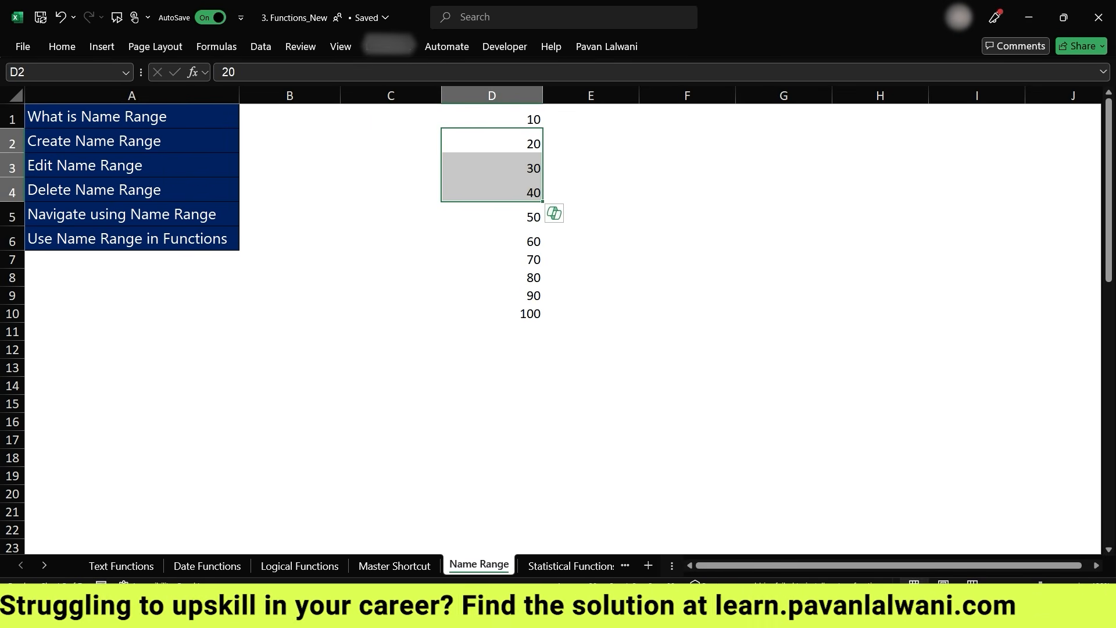
{"action": "left_click_drag", "start_coordinate": [492, 118], "coordinate": [492, 314]}
{"action": "left_click_drag", "start_coordinate": [443, 168], "coordinate": [395, 166]}
{"action": "left_click", "coordinate": [395, 142]}
{"action": "left_click", "coordinate": [687, 117]}
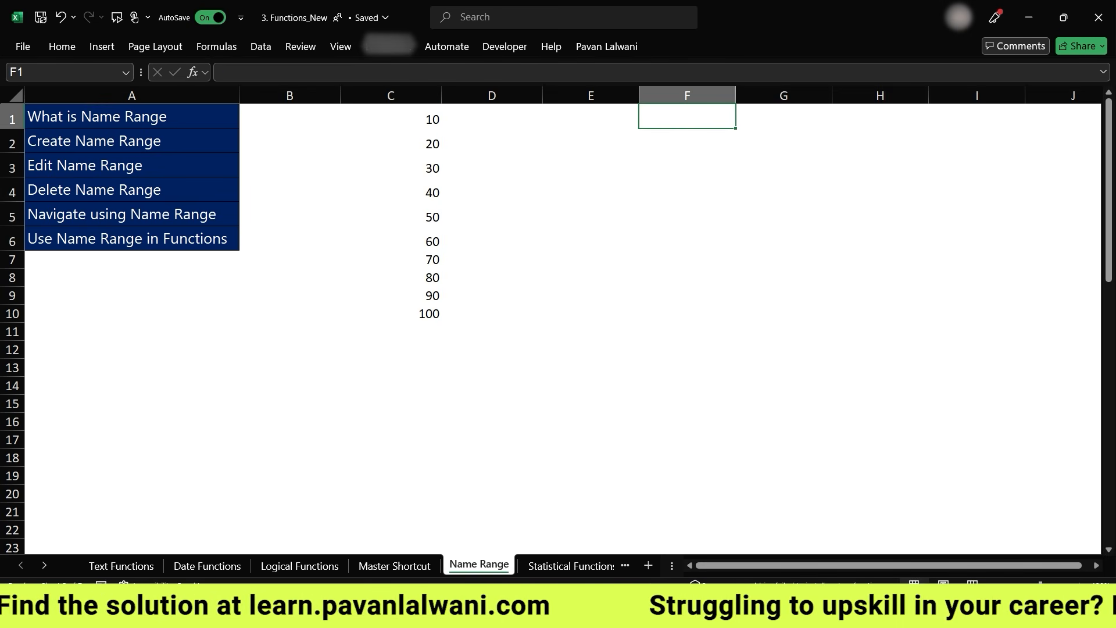
{"action": "left_click", "coordinate": [585, 108]}
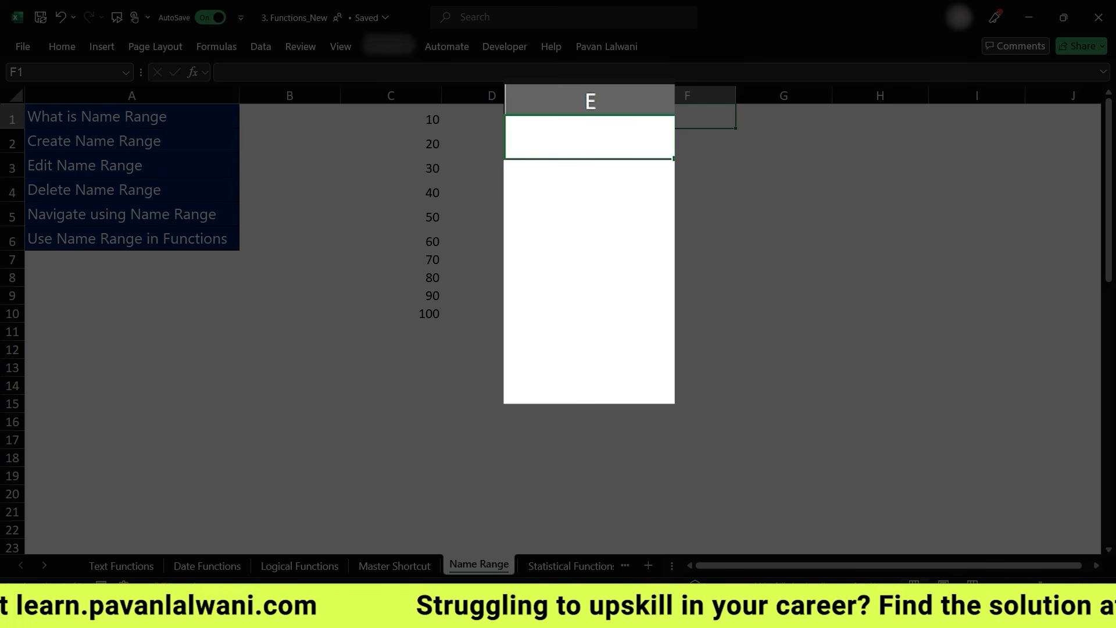
{"action": "type", "text": "=sum"}
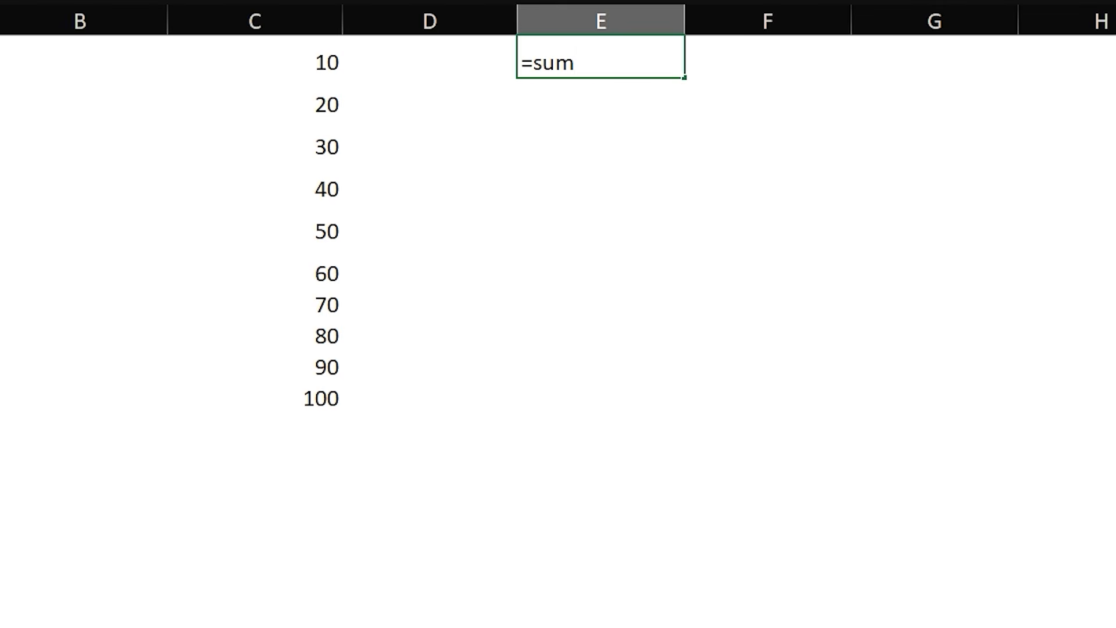
{"action": "key", "text": "Escape"}
- Insert an AutoSum total below the 10 to 100 series and delete it again
{"action": "left_click", "coordinate": [255, 429]}
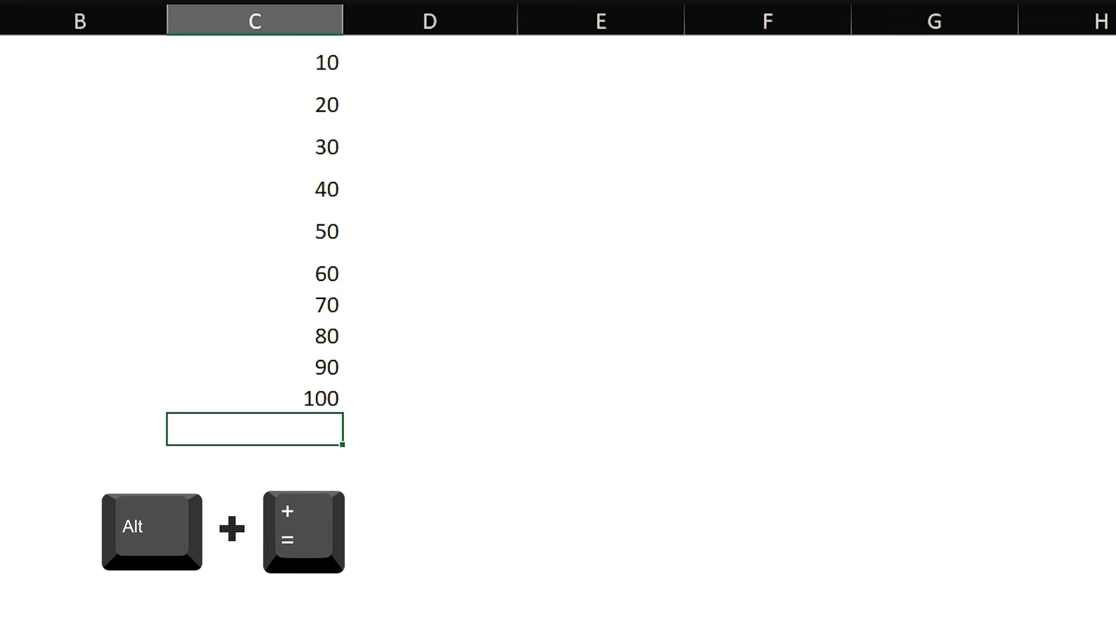
{"action": "key", "text": "alt+equal"}
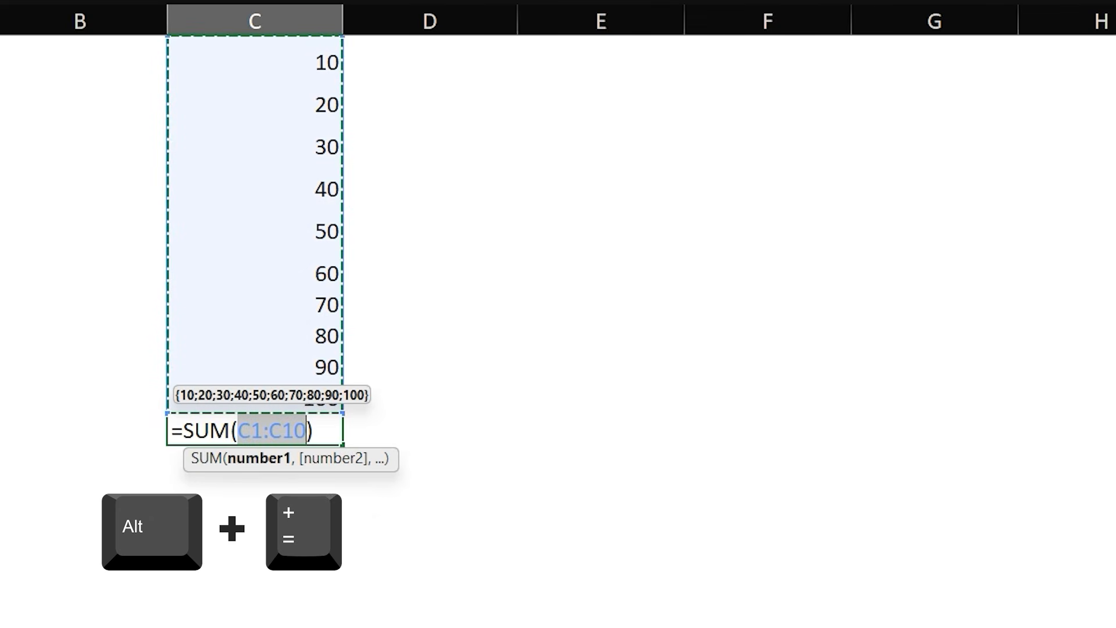
{"action": "key", "text": "Return"}
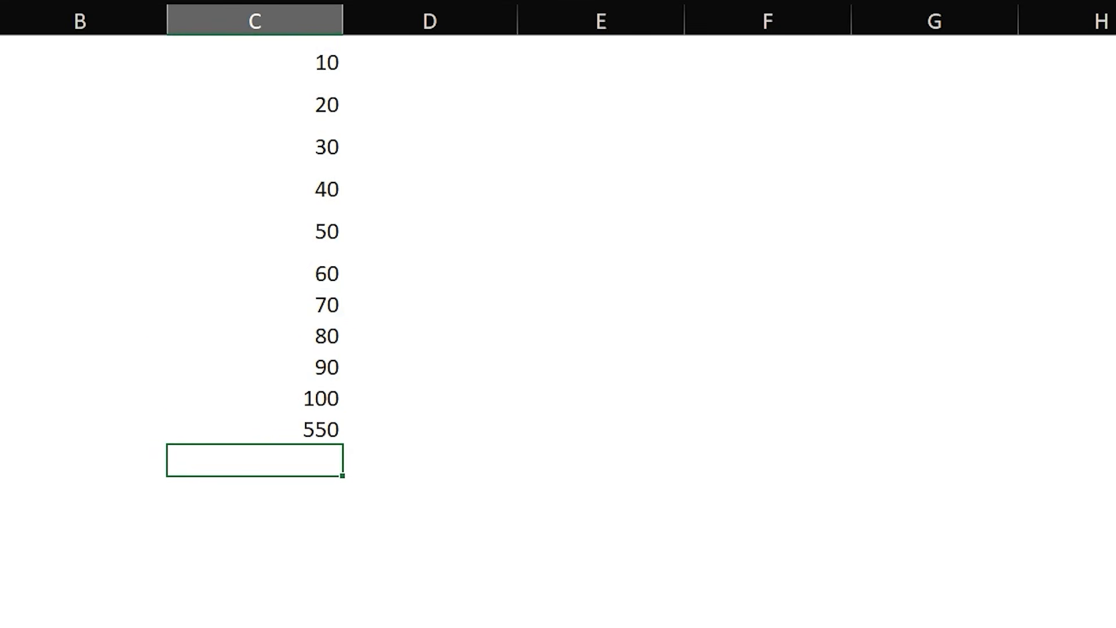
{"action": "key", "text": "Up"}
{"action": "key", "text": "Delete"}
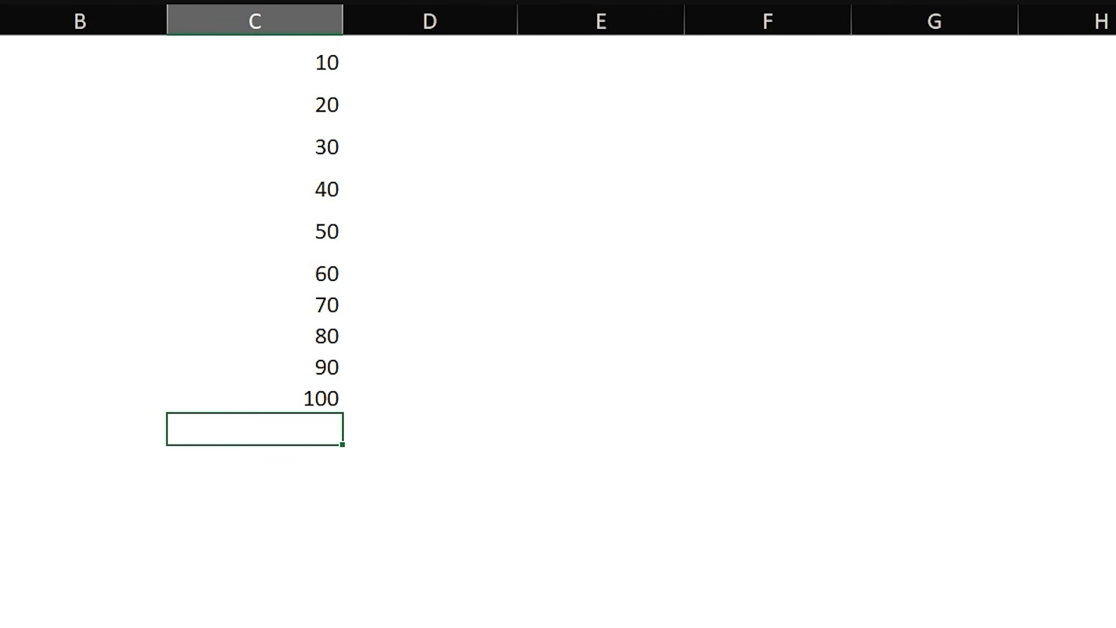
{"action": "left_click", "coordinate": [601, 57]}
{"action": "type", "text": "=sum"}
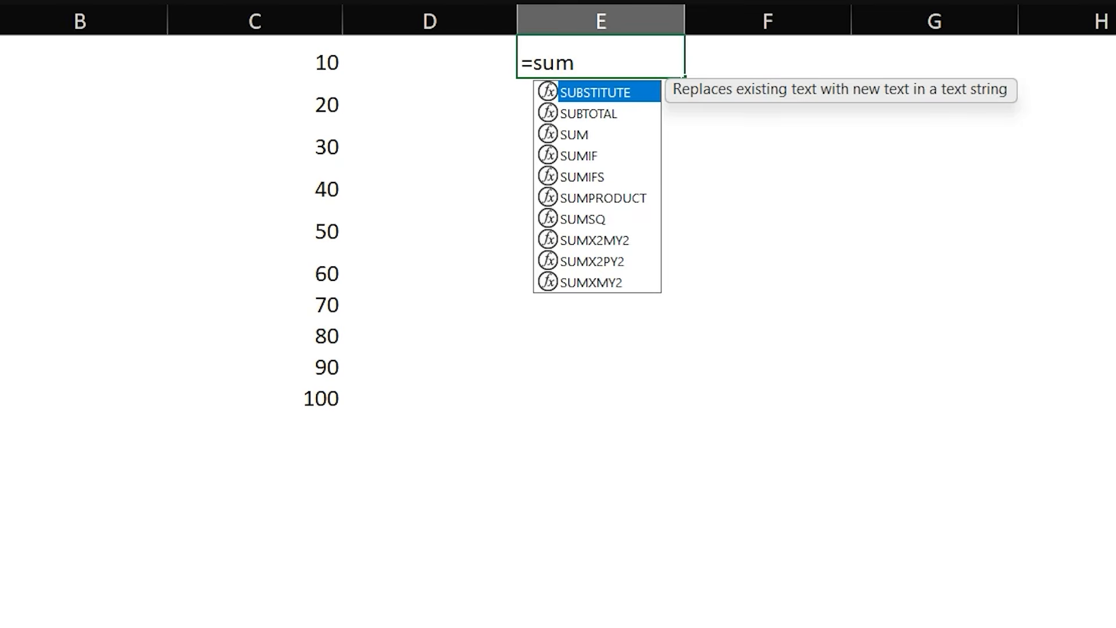
{"action": "key", "text": "Right"}
{"action": "key", "text": "Left"}
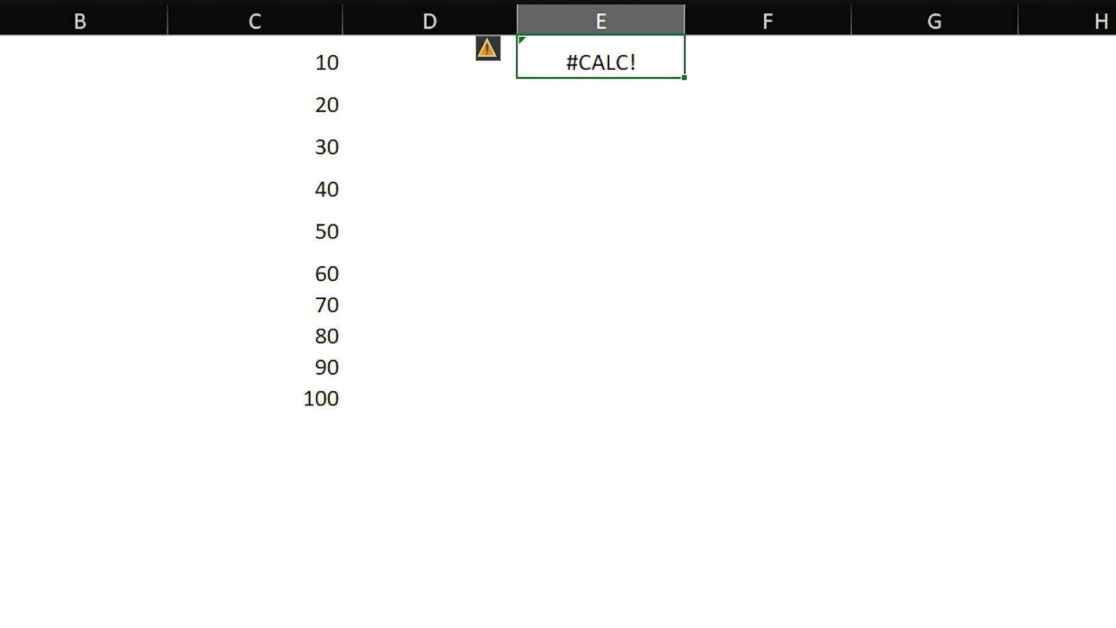
- Enter a SUM formula in cell E1 totalling the range C1:C10
{"action": "type", "text": "=sum"}
{"action": "key", "text": "Tab"}
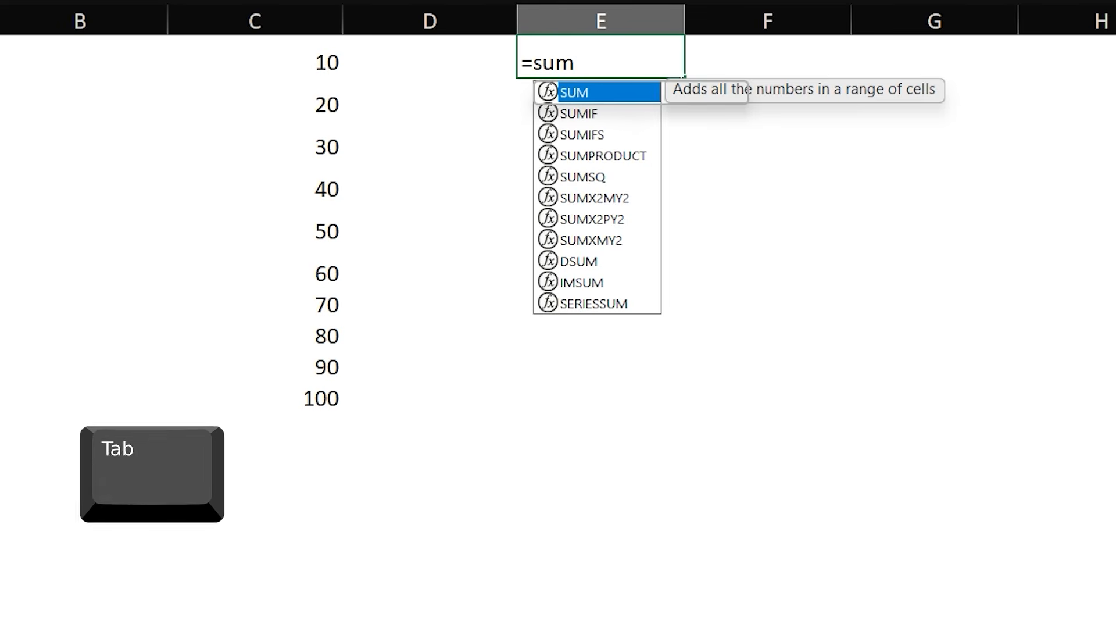
{"action": "left_click_drag", "start_coordinate": [254, 58], "coordinate": [255, 399]}
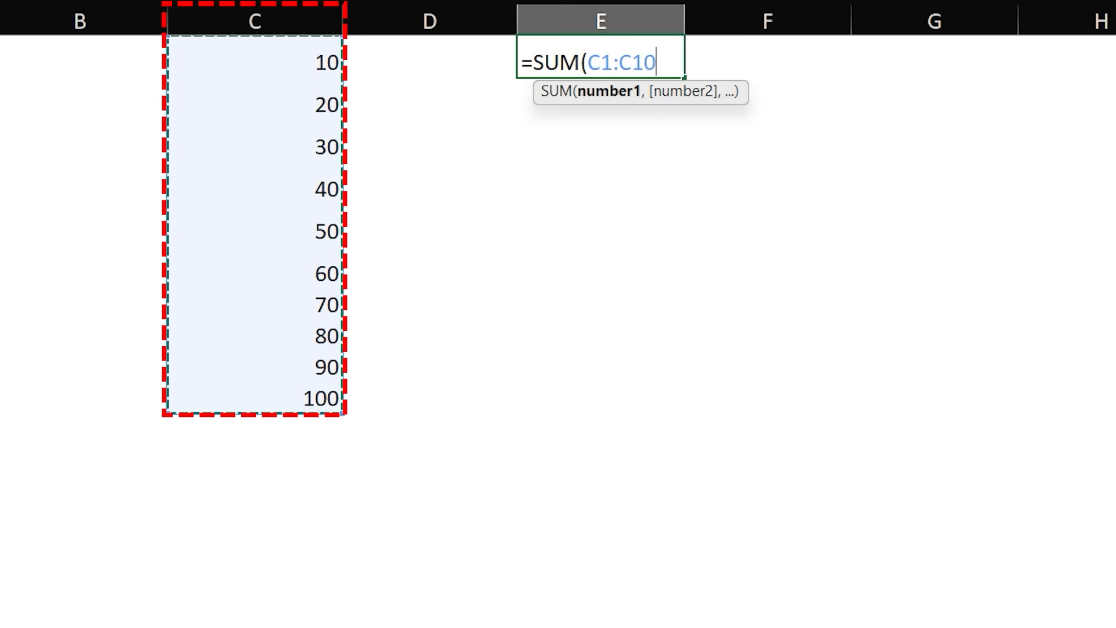
{"action": "type", "text": ")"}
{"action": "key", "text": "Return"}
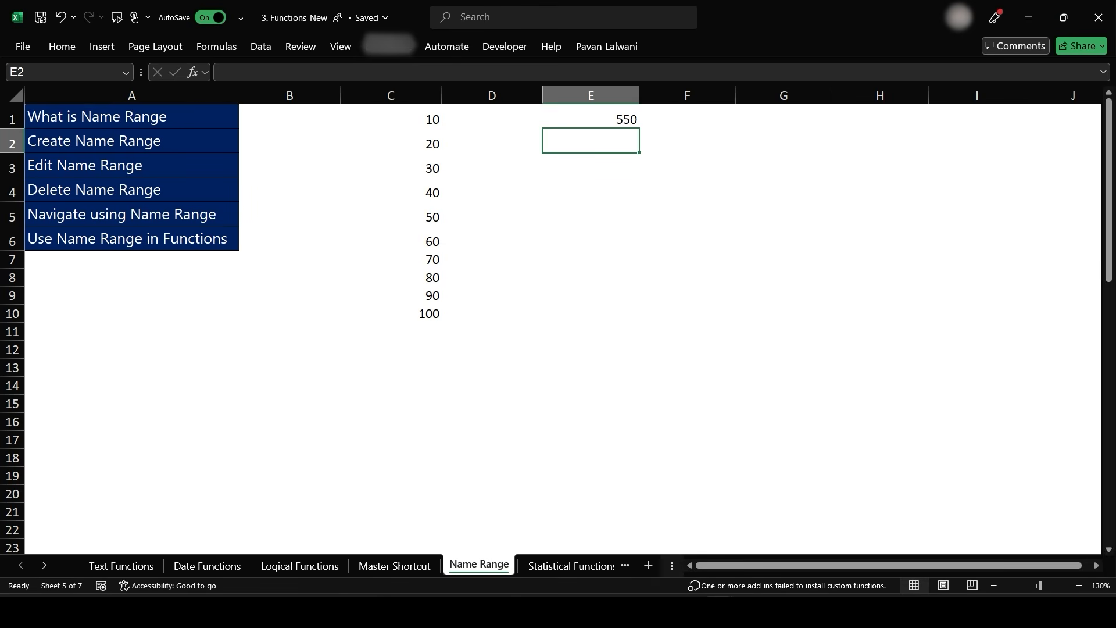
- Add a new sheet and enter a SUM formula in its cell C1 totalling C1:C10 of the Name Range sheet
{"action": "left_click", "coordinate": [648, 566]}
{"action": "scroll", "coordinate": [558, 325], "scroll_direction": "up", "scroll_amount": 12}
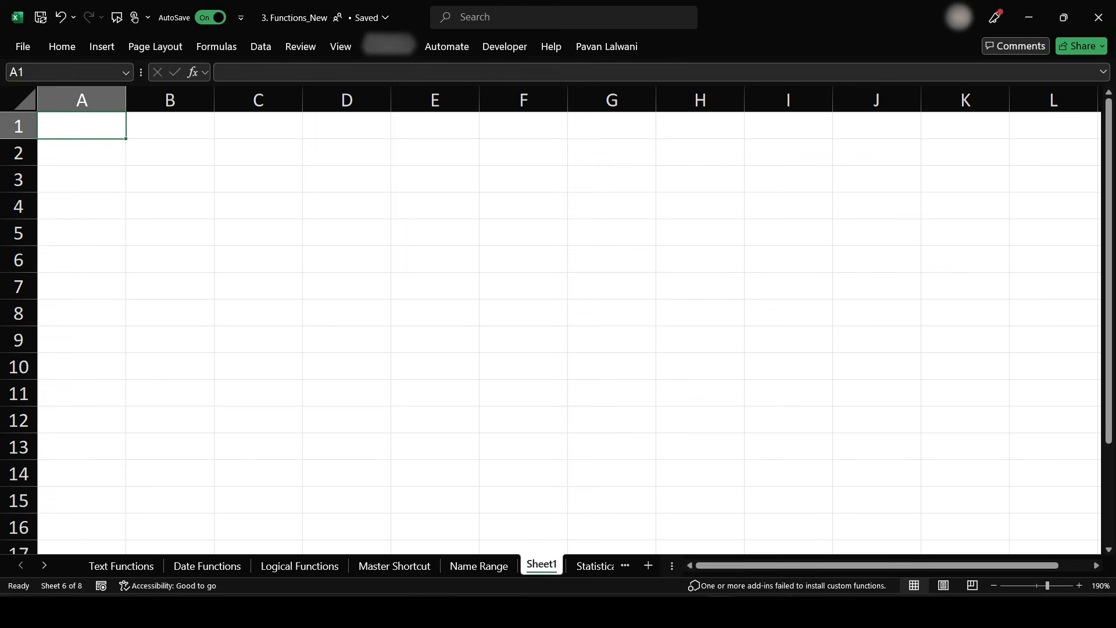
{"action": "left_click", "coordinate": [379, 144]}
{"action": "type", "text": "=sum"}
{"action": "key", "text": "Tab"}
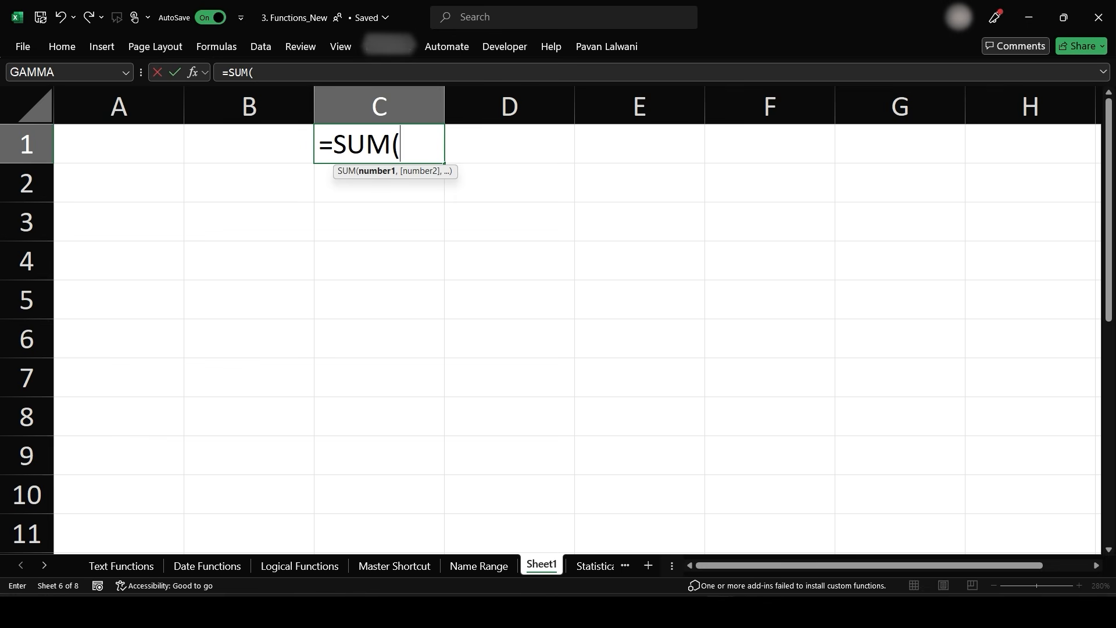
{"action": "key", "text": "ctrl+Page_Up"}
{"action": "left_click", "coordinate": [416, 115]}
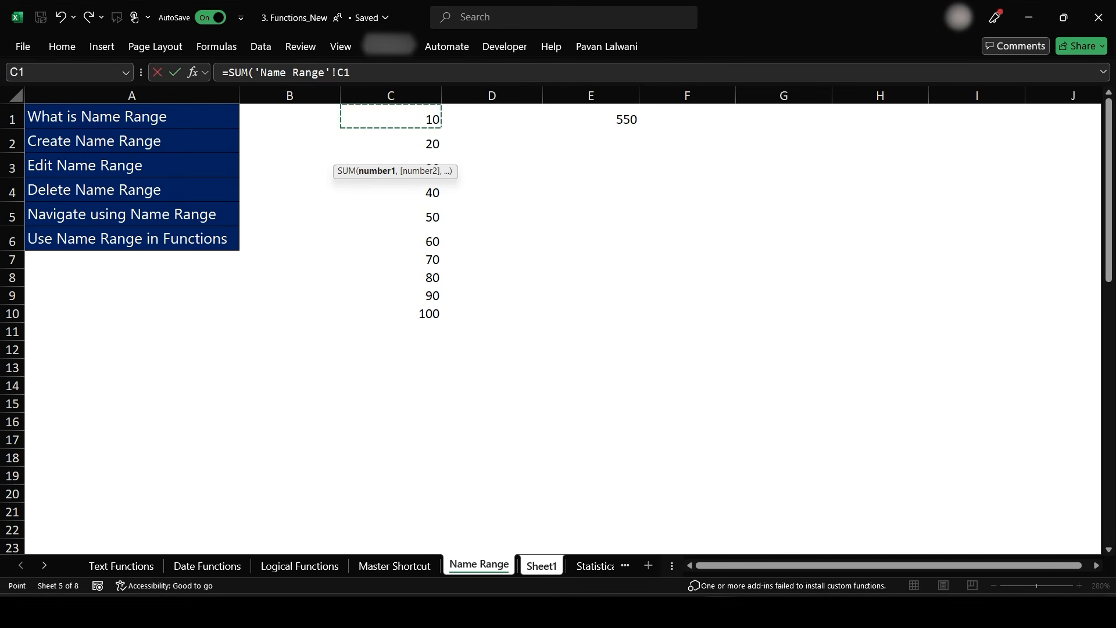
{"action": "left_click_drag", "start_coordinate": [416, 115], "coordinate": [433, 315]}
{"action": "key", "text": "Return"}
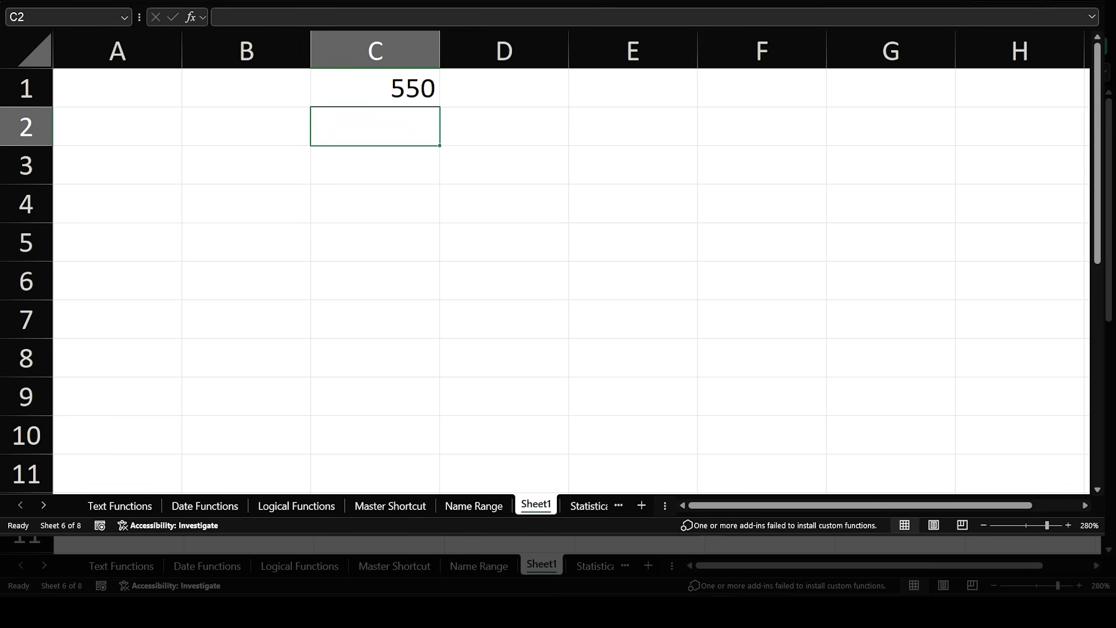
- Define a name for C1:C10 on the Name Range sheet, using the presenter's first name as the range name
{"action": "left_click", "coordinate": [473, 506]}
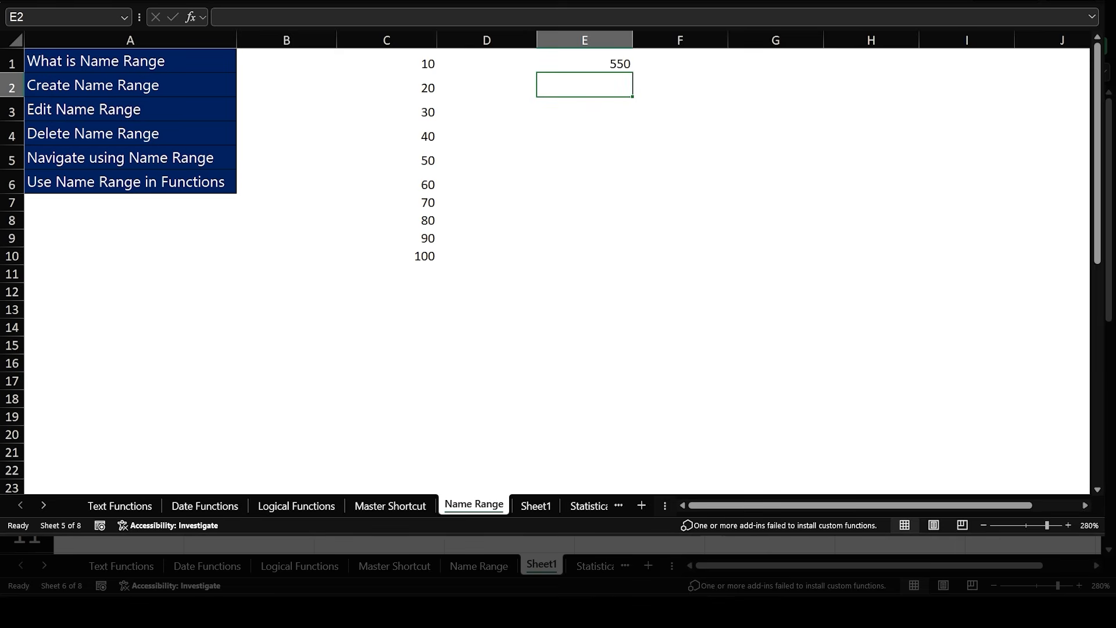
{"action": "left_click", "coordinate": [387, 63]}
{"action": "left_click_drag", "start_coordinate": [386, 63], "coordinate": [386, 256]}
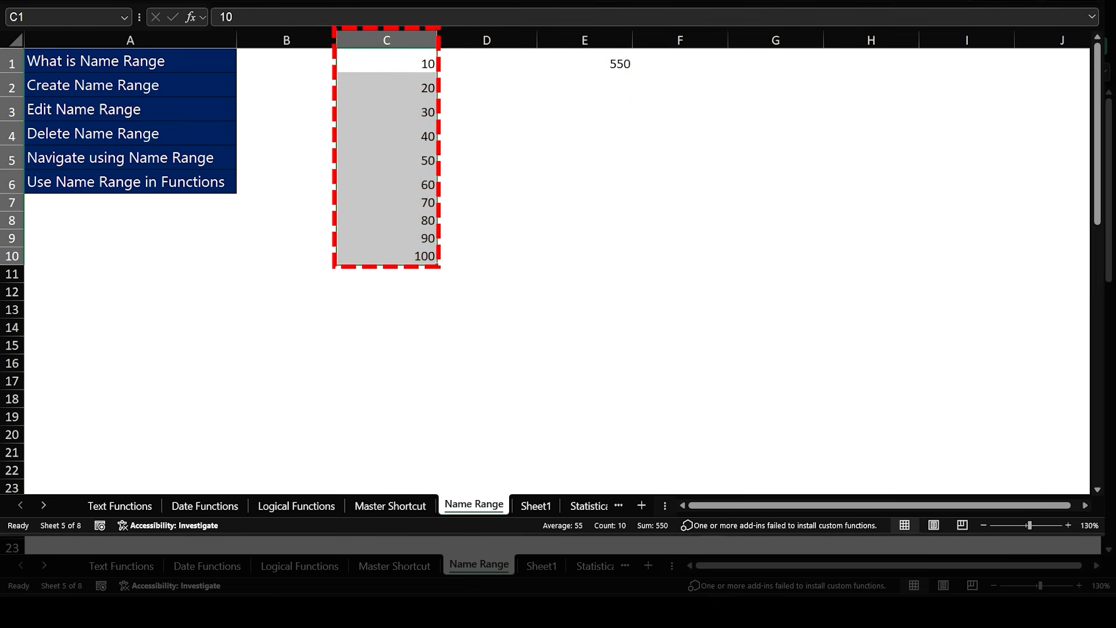
{"action": "left_click", "coordinate": [387, 63]}
{"action": "left_click_drag", "start_coordinate": [387, 62], "coordinate": [387, 256]}
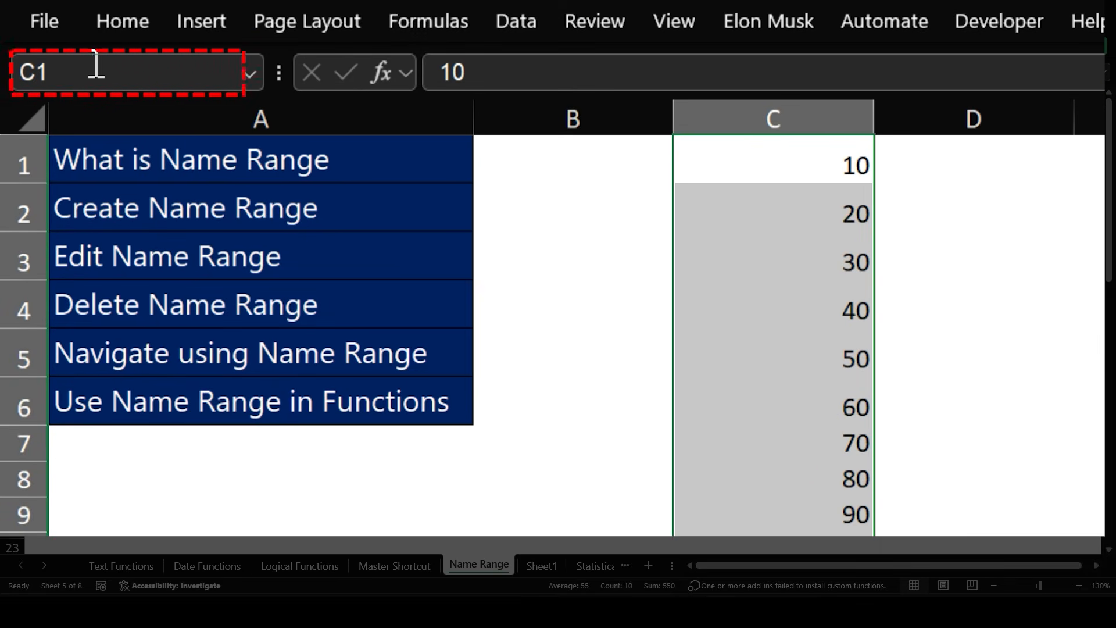
{"action": "left_click", "coordinate": [47, 12]}
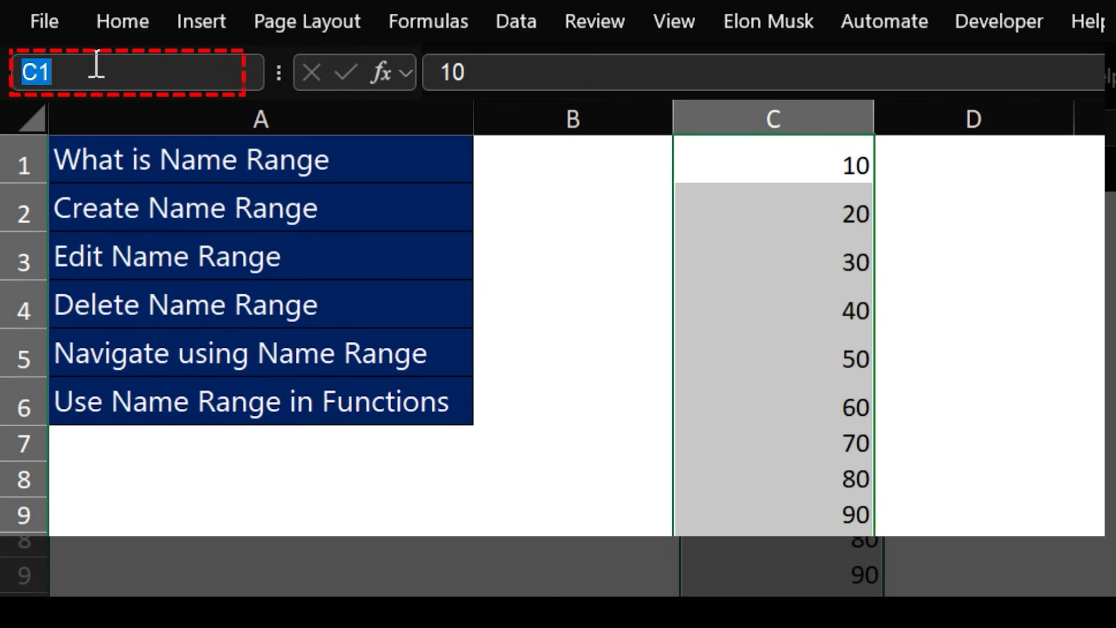
{"action": "type", "text": "Pavan"}
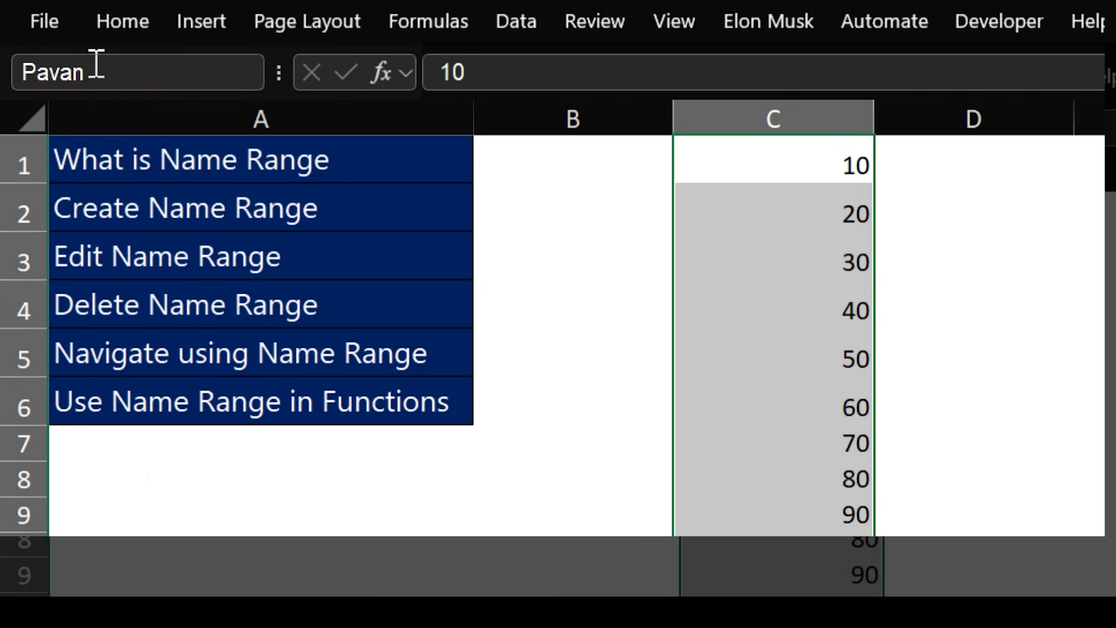
{"action": "key", "text": "Return"}
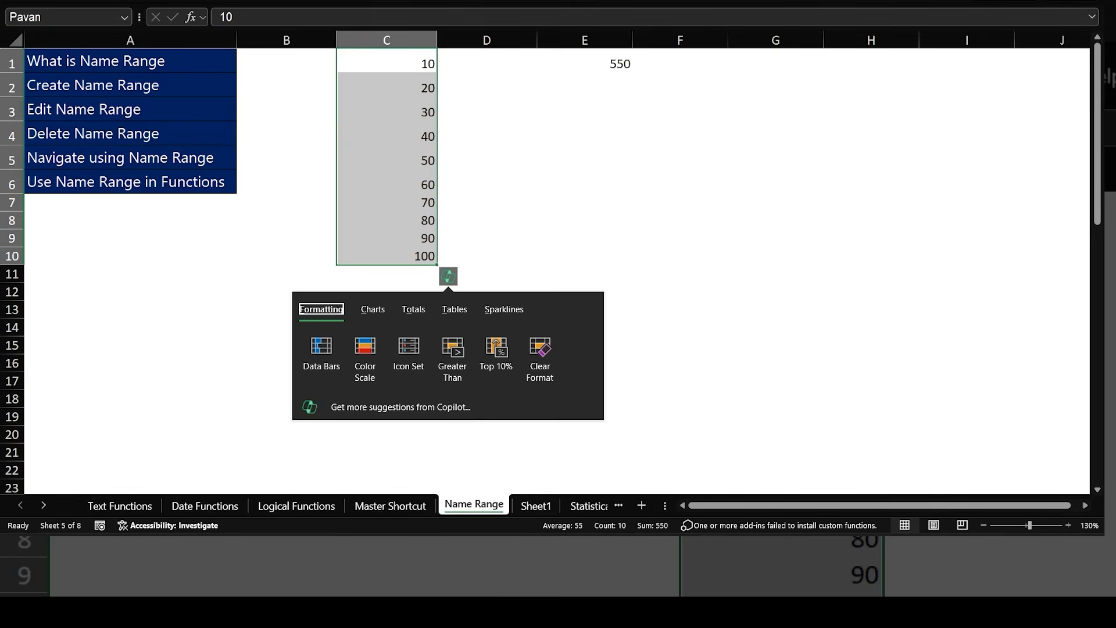
- Enter a SUM formula in E2 that totals the named range instead of cell references
{"action": "left_click", "coordinate": [584, 110]}
{"action": "key", "text": "Up"}
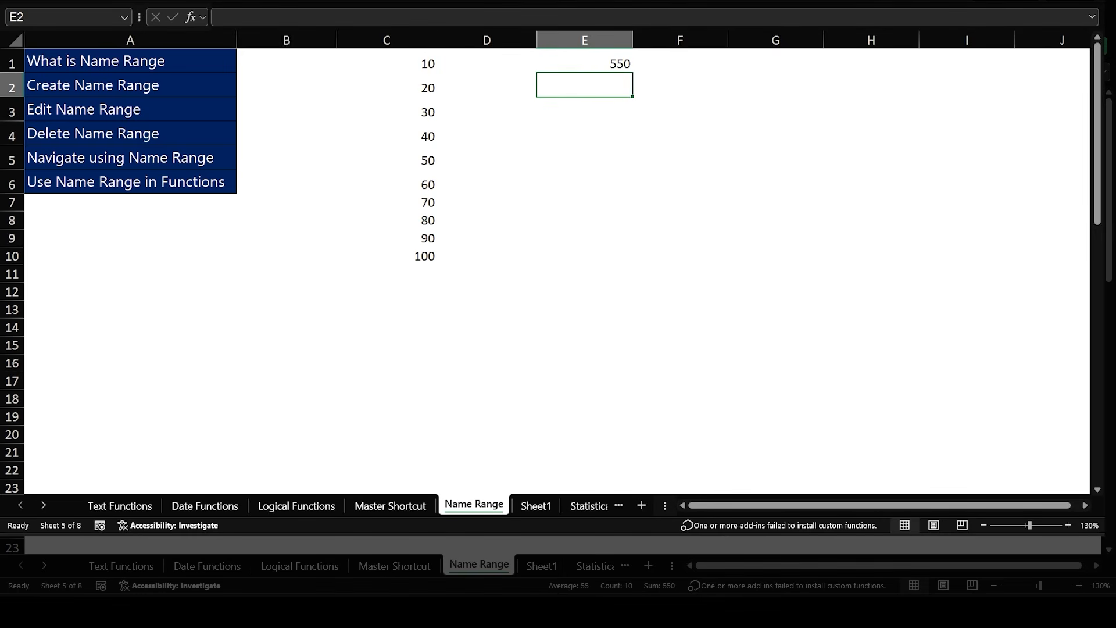
{"action": "type", "text": "=sum"}
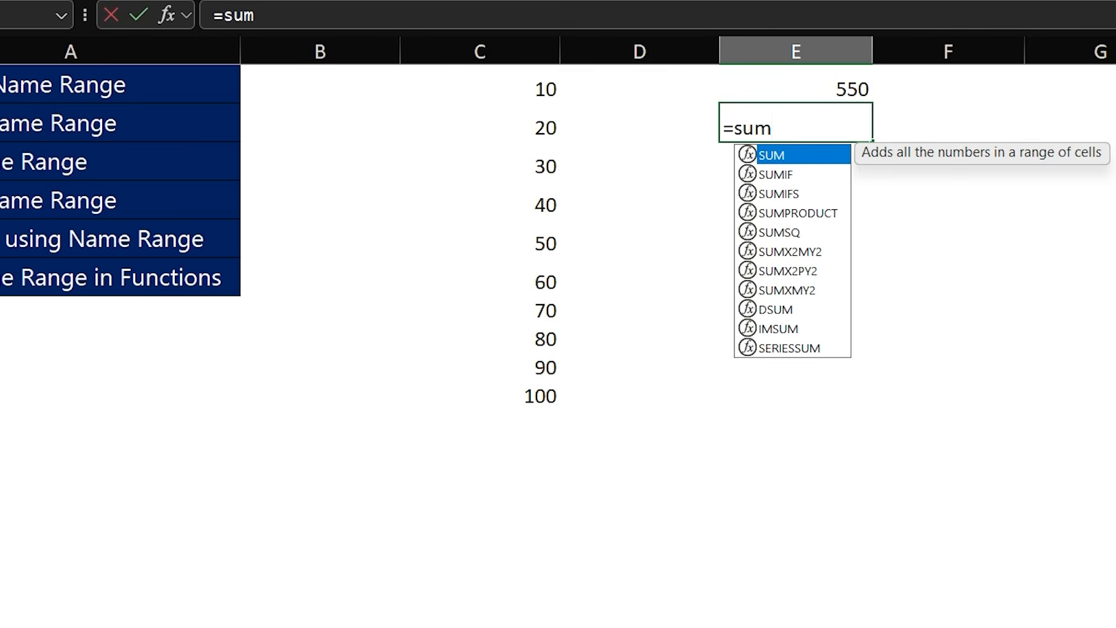
{"action": "key", "text": "Tab"}
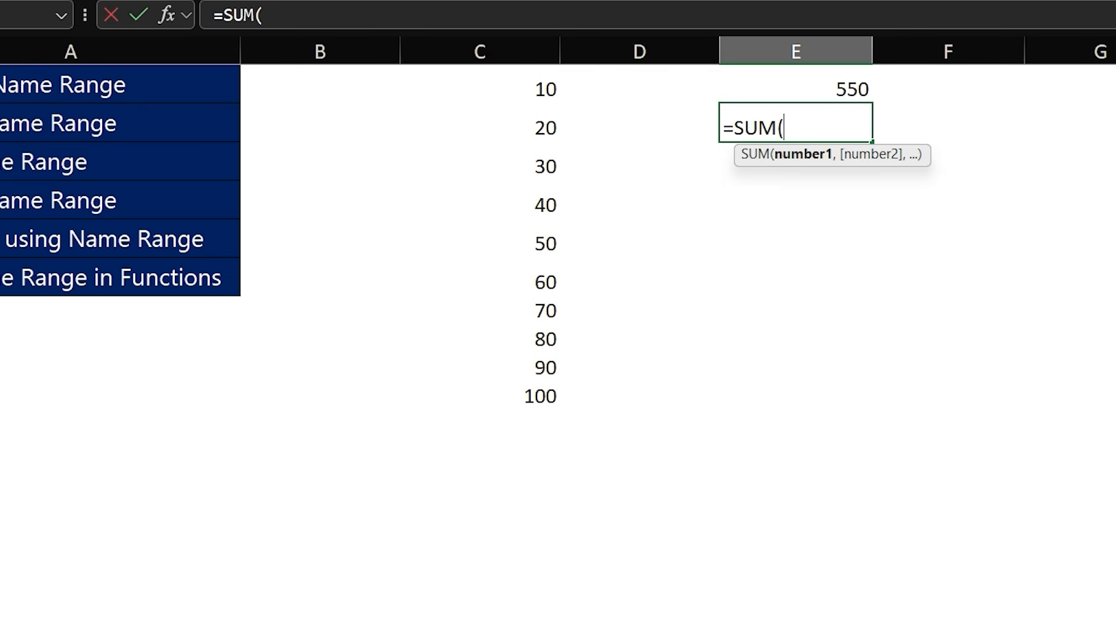
{"action": "type", "text": "pavan"}
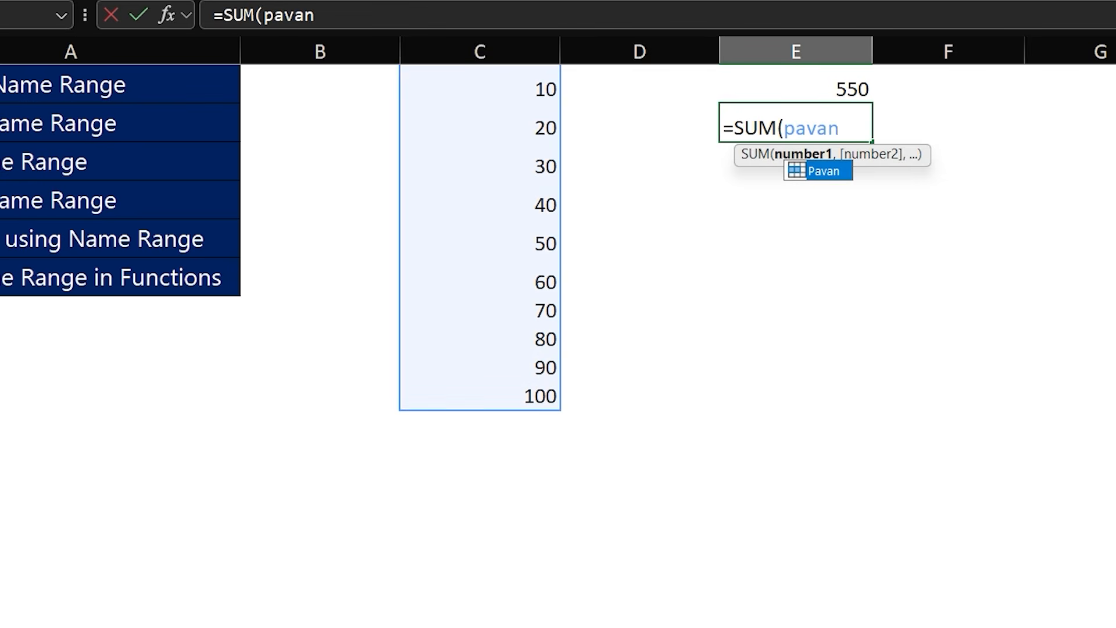
{"action": "type", "text": ")"}
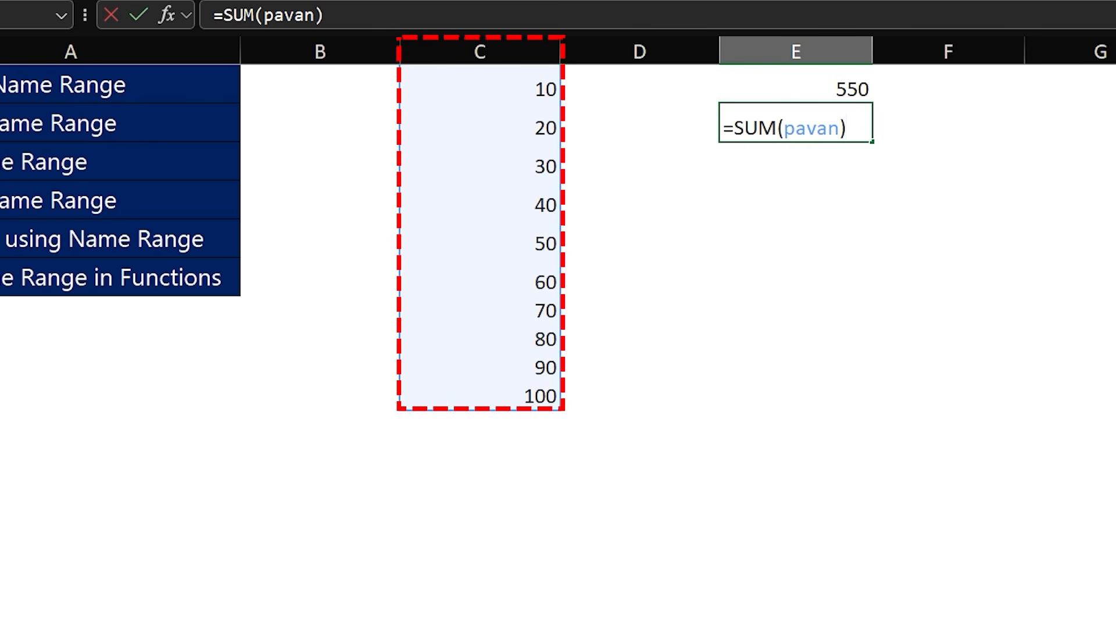
{"action": "key", "text": "Return"}
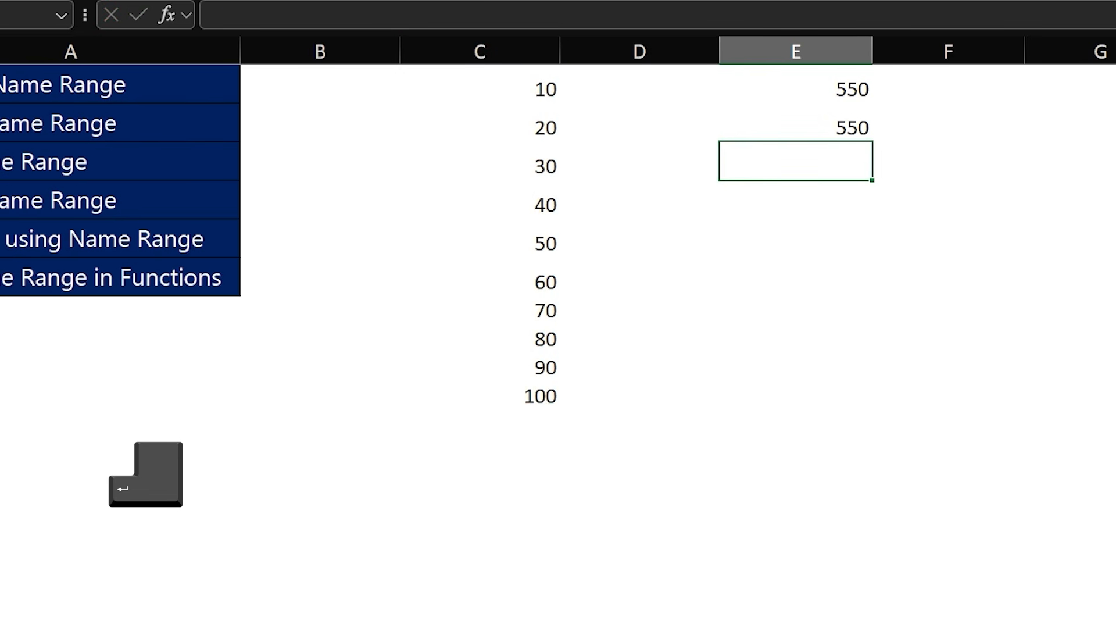
{"action": "type", "text": "="}
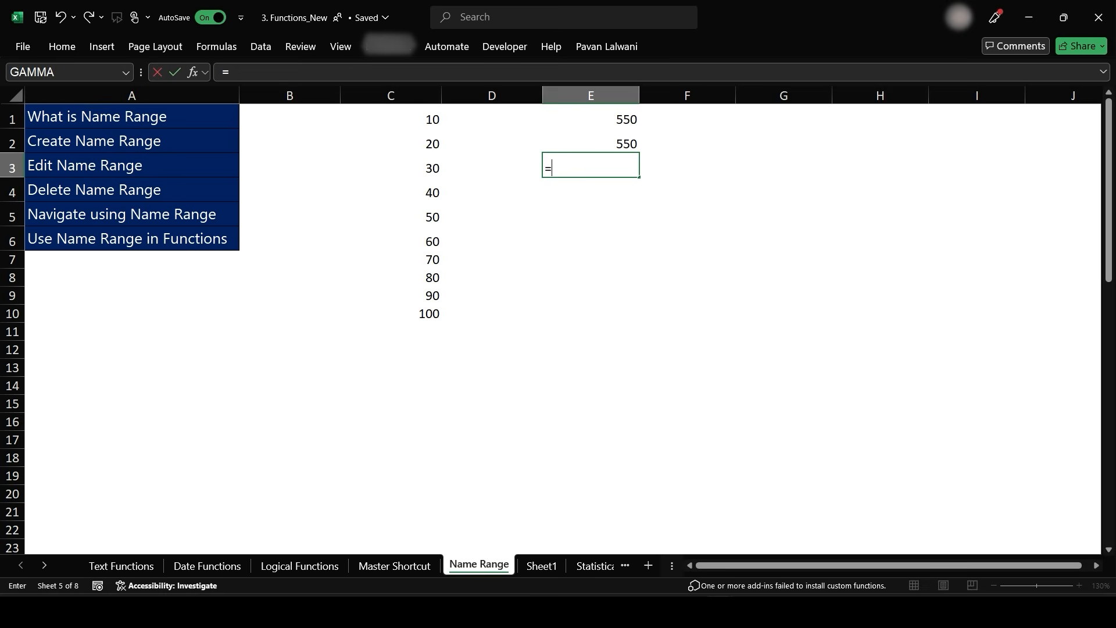
{"action": "key", "text": "Escape"}
{"action": "double_click", "coordinate": [1079, 585]}
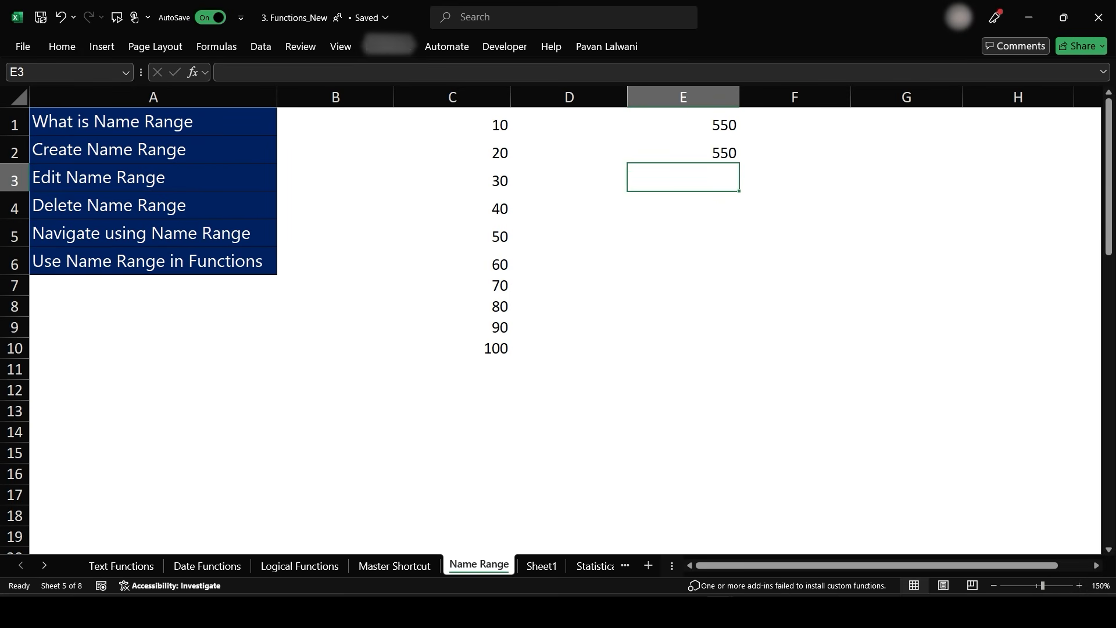
{"action": "type", "text": "=avera"}
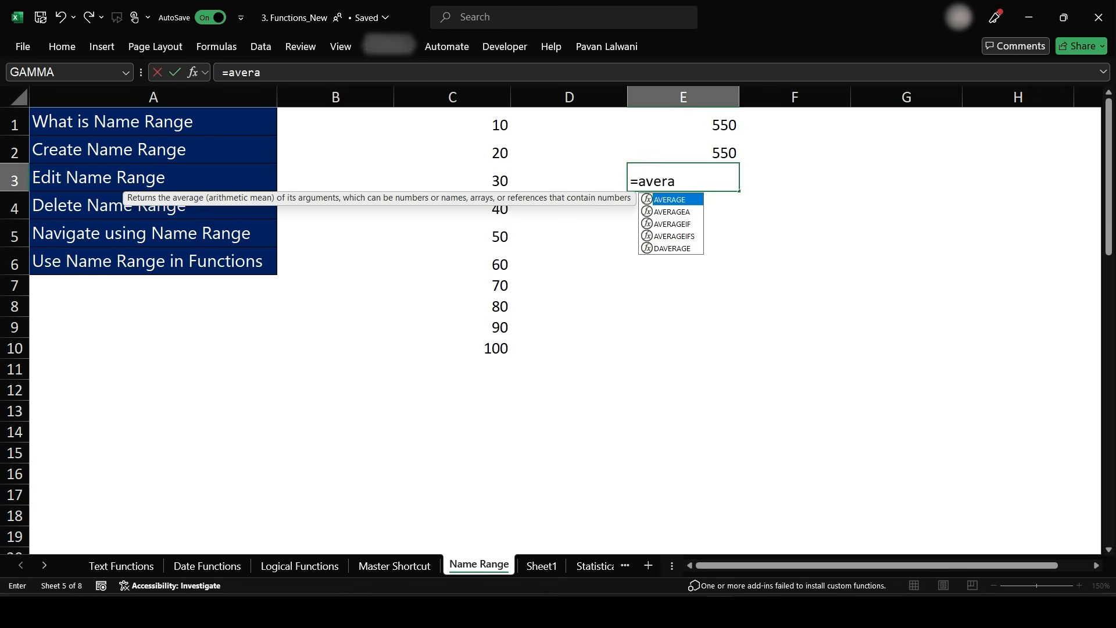
{"action": "key", "text": "Right"}
{"action": "key", "text": "Left"}
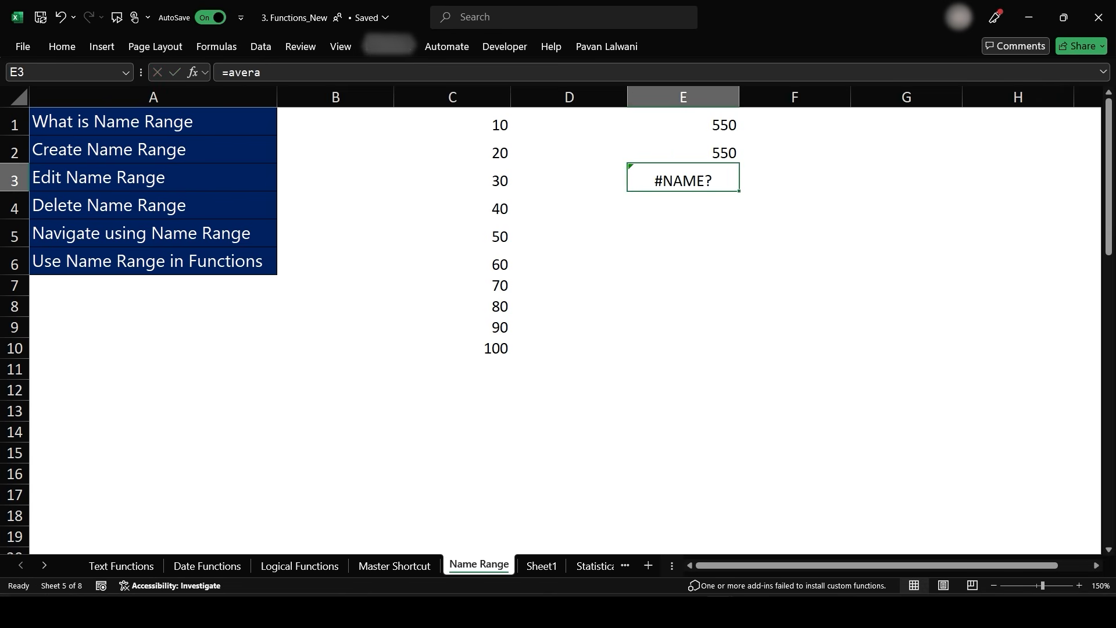
- Enter an AVERAGE formula over the named range in cell E3
{"action": "type", "text": "=AVERAGE("}
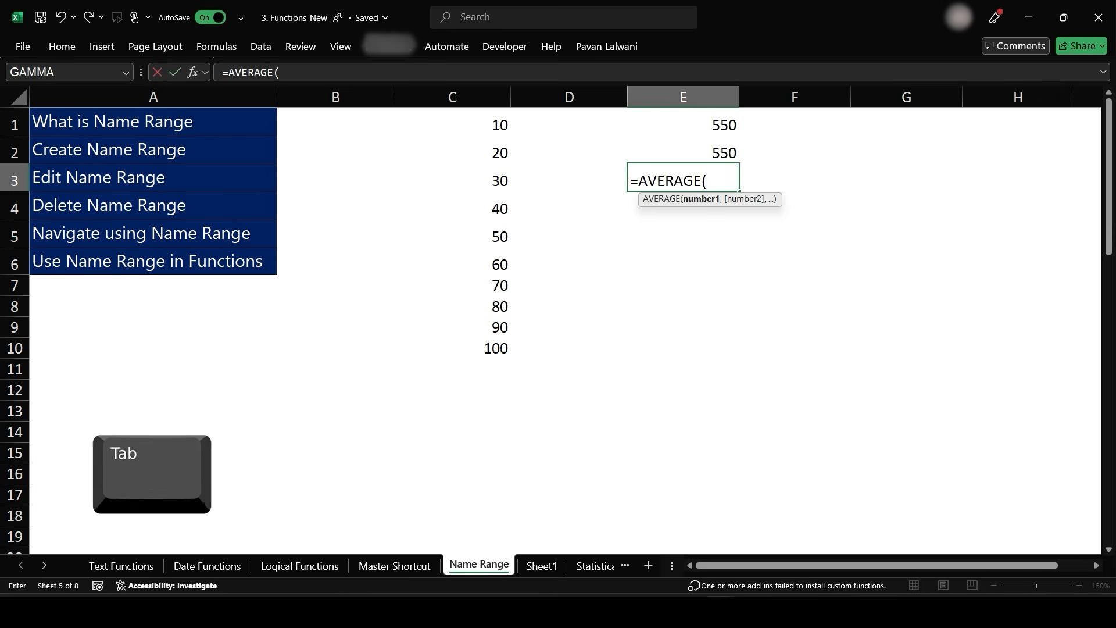
{"action": "type", "text": "pavan"}
{"action": "key", "text": "Tab"}
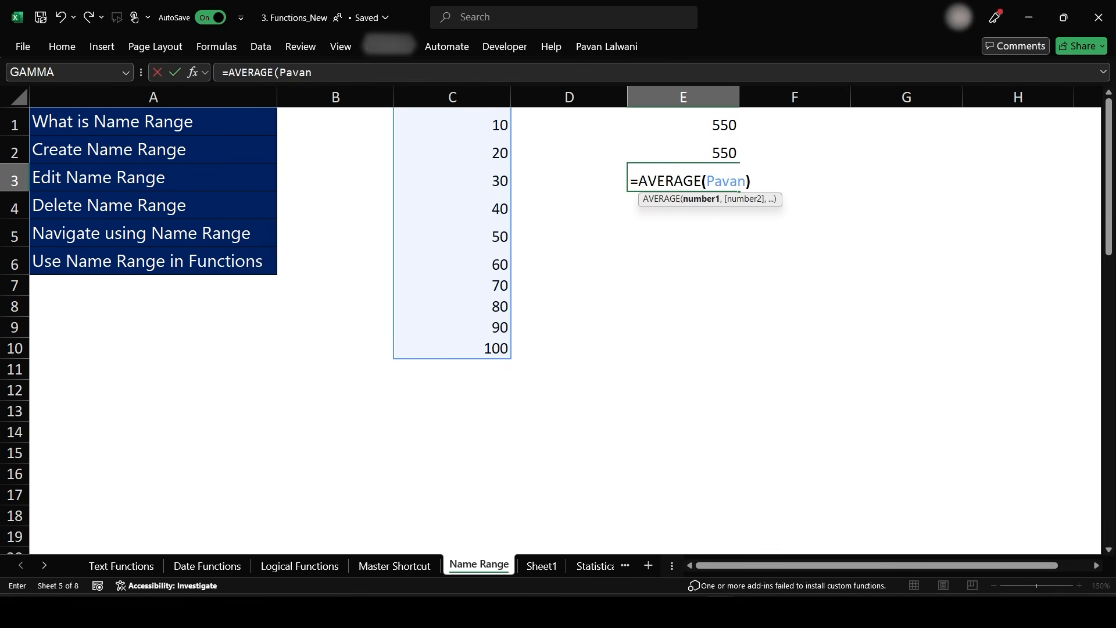
{"action": "type", "text": ")"}
{"action": "key", "text": "Return"}
{"action": "type", "text": "-"}
{"action": "key", "text": "BackSpace"}
{"action": "type", "text": "=min"}
{"action": "key", "text": "Tab"}
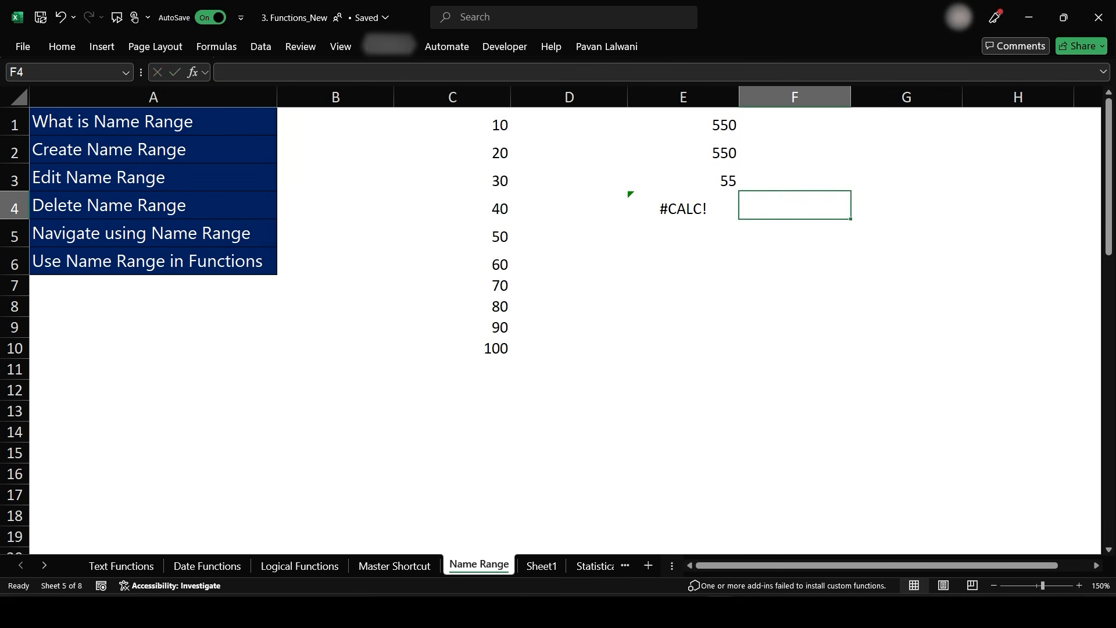
- Enter a MIN formula over the named range in cell E4
{"action": "key", "text": "Left"}
{"action": "type", "text": "=min"}
{"action": "key", "text": "Tab"}
{"action": "type", "text": "pavan)"}
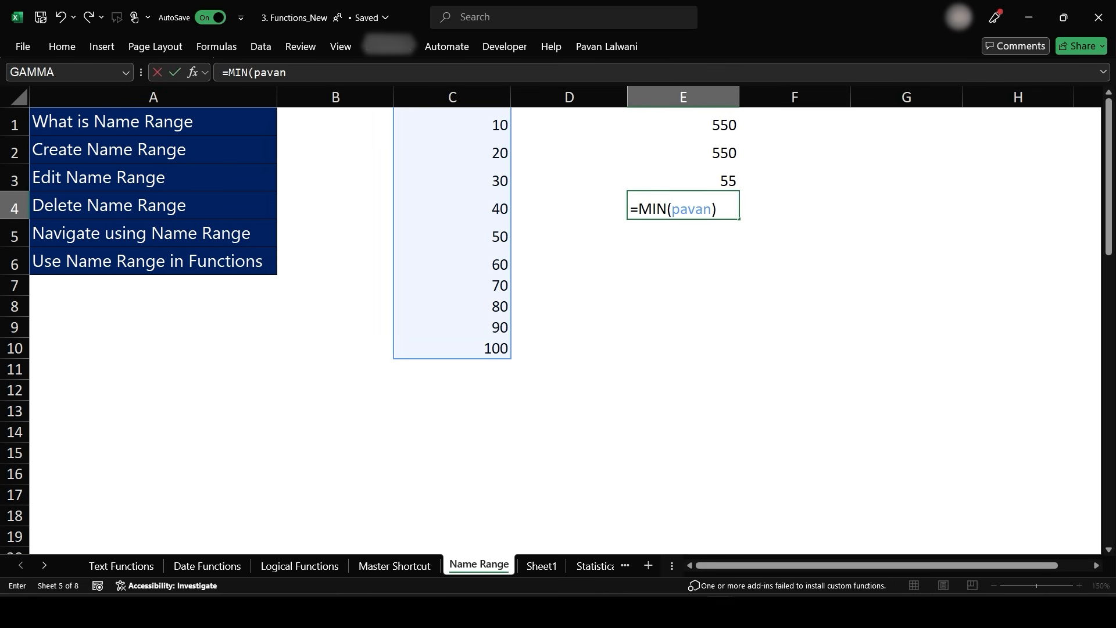
{"action": "key", "text": "Return"}
- Enter a MAX formula over the named range in cell E5
{"action": "type", "text": "=max"}
{"action": "key", "text": "Tab"}
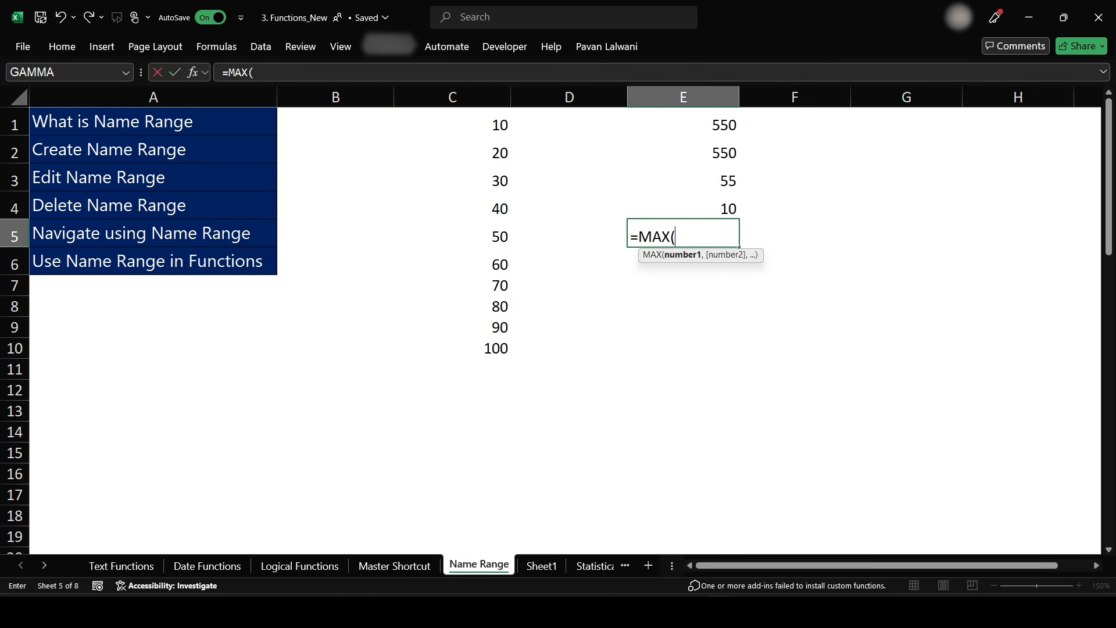
{"action": "type", "text": "pavan"}
{"action": "key", "text": "Tab"}
{"action": "type", "text": ")"}
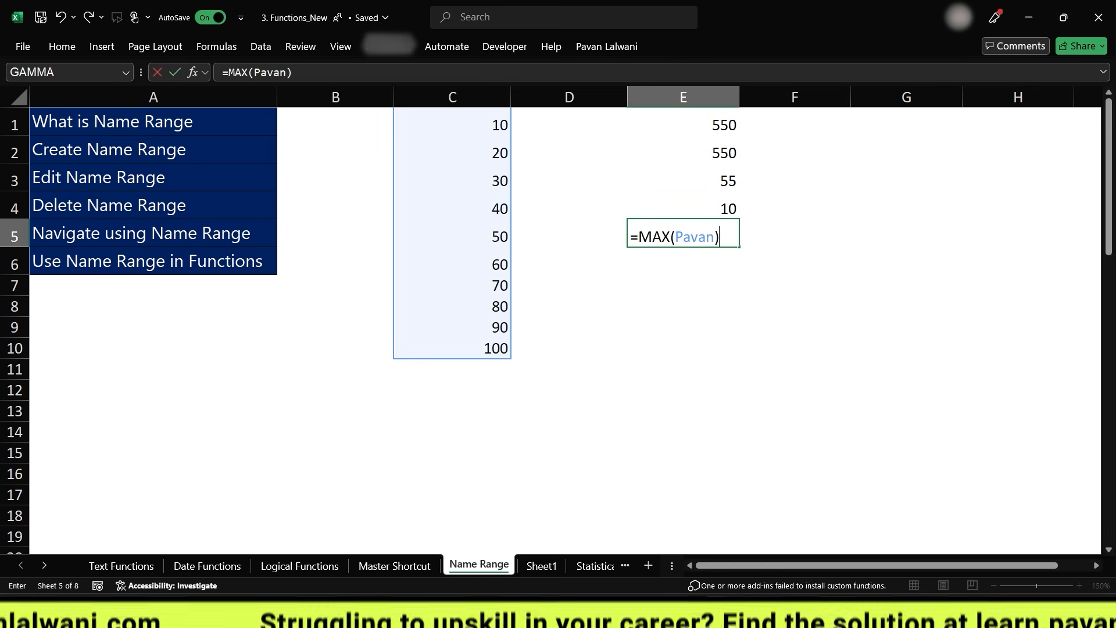
{"action": "key", "text": "Return"}
- Enter a COUNT formula over the named range in cell E6
{"action": "type", "text": "=count"}
{"action": "key", "text": "Tab"}
{"action": "type", "text": "p"}
{"action": "key", "text": "Left"}
{"action": "type", "text": "=coun"}
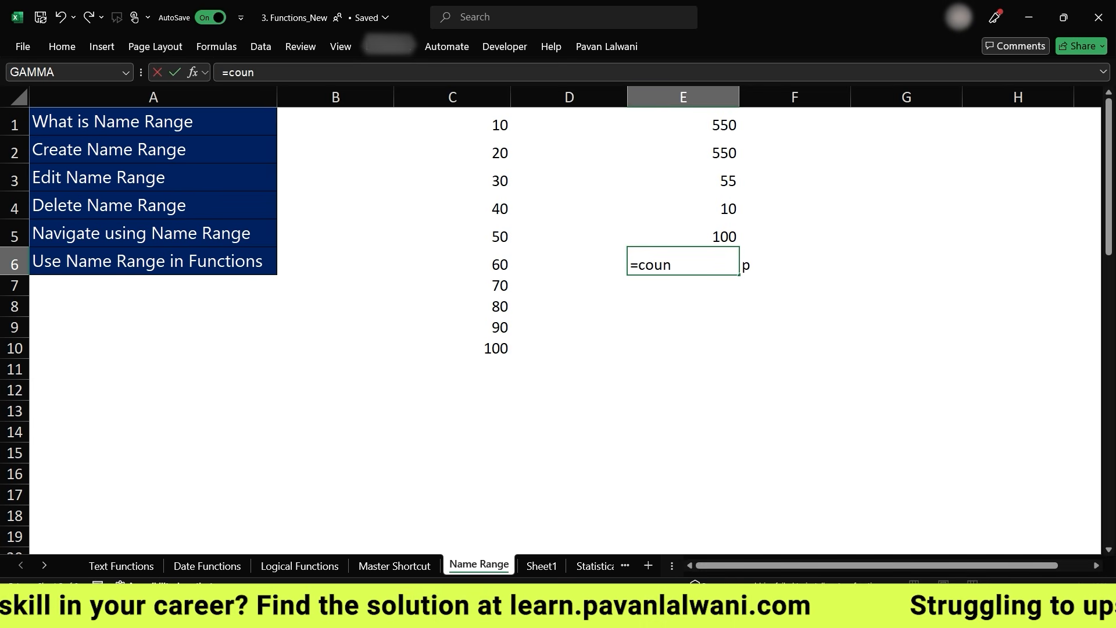
{"action": "type", "text": "t"}
{"action": "key", "text": "Tab"}
{"action": "type", "text": "pavan)"}
{"action": "key", "text": "Return"}
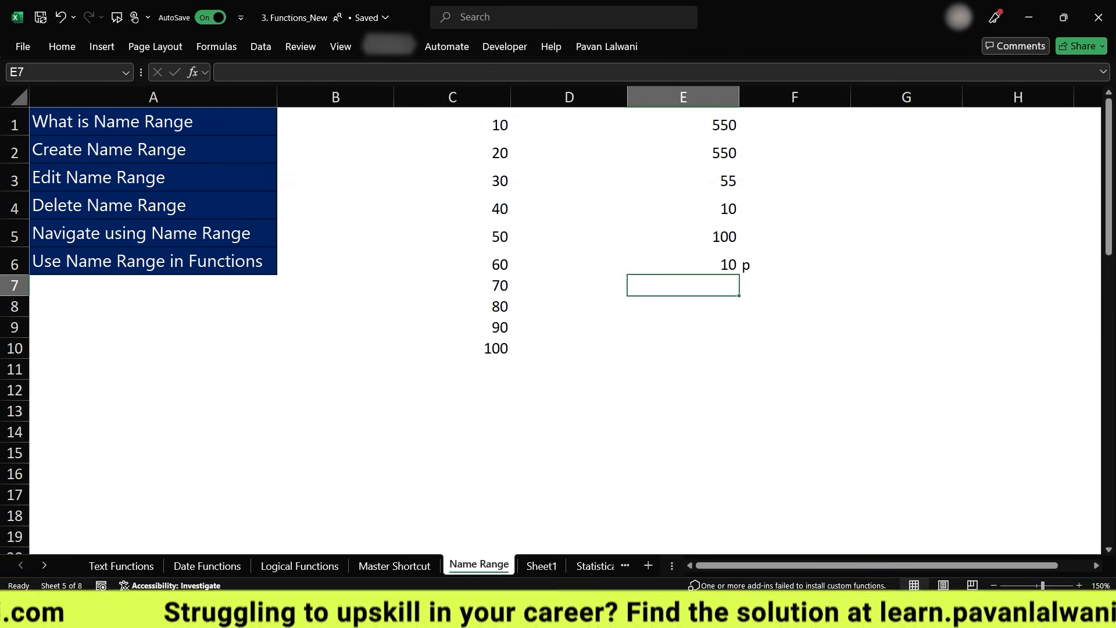
- On Sheet1, replace the formula in C1 with a SUM of the named range
{"action": "key", "text": "ctrl+Page_Down"}
{"action": "scroll", "coordinate": [558, 320], "scroll_direction": "up", "scroll_amount": 8}
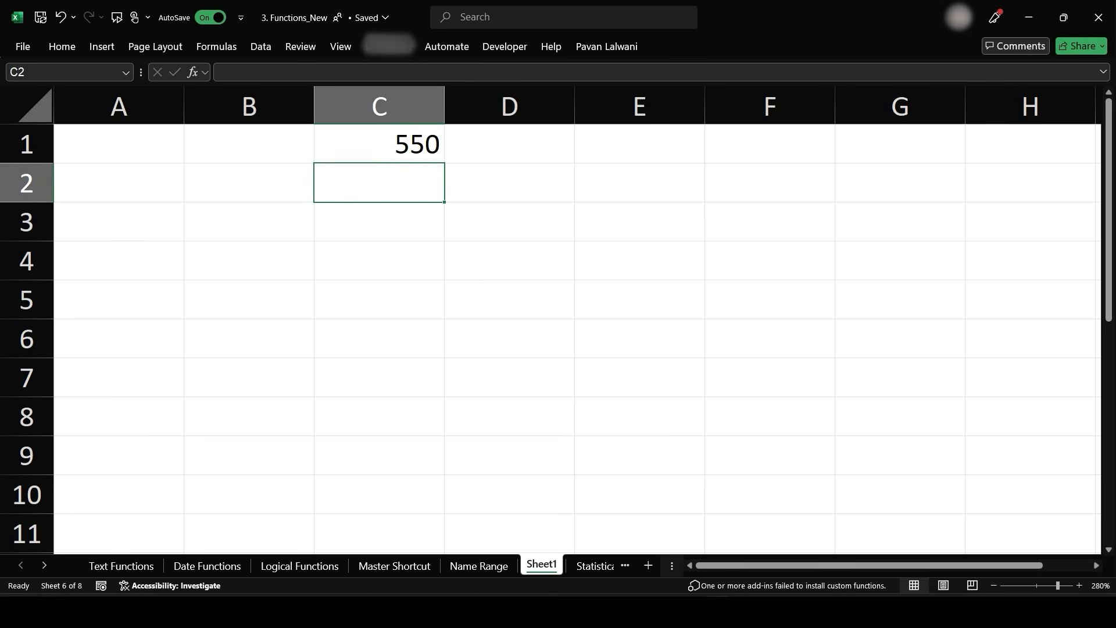
{"action": "left_click", "coordinate": [379, 144]}
{"action": "key", "text": "Delete"}
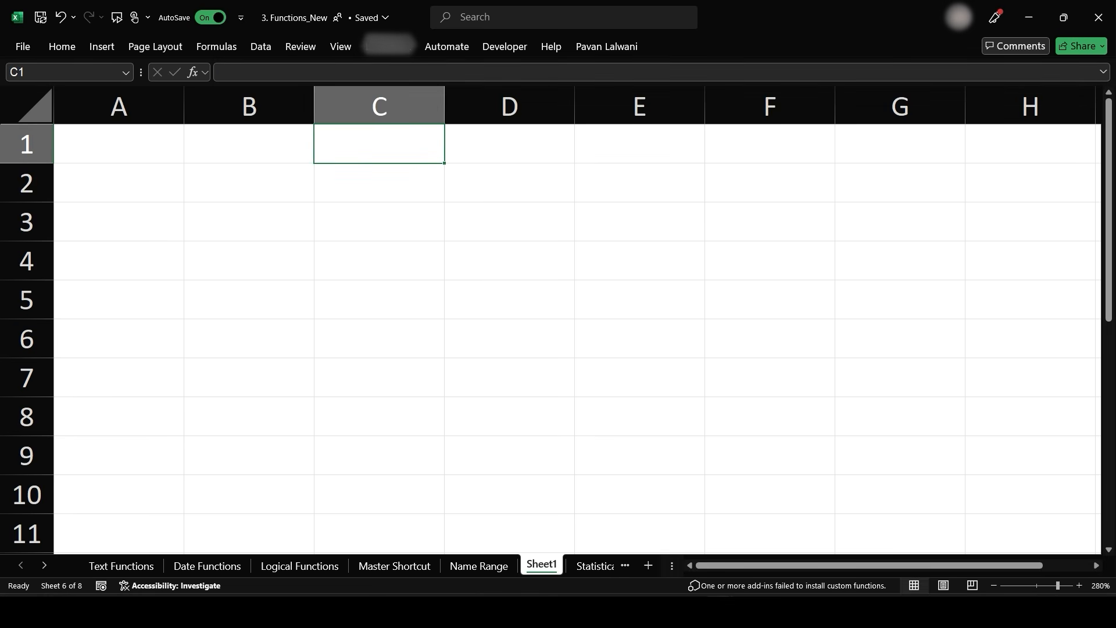
{"action": "type", "text": "=sum"}
{"action": "key", "text": "Tab"}
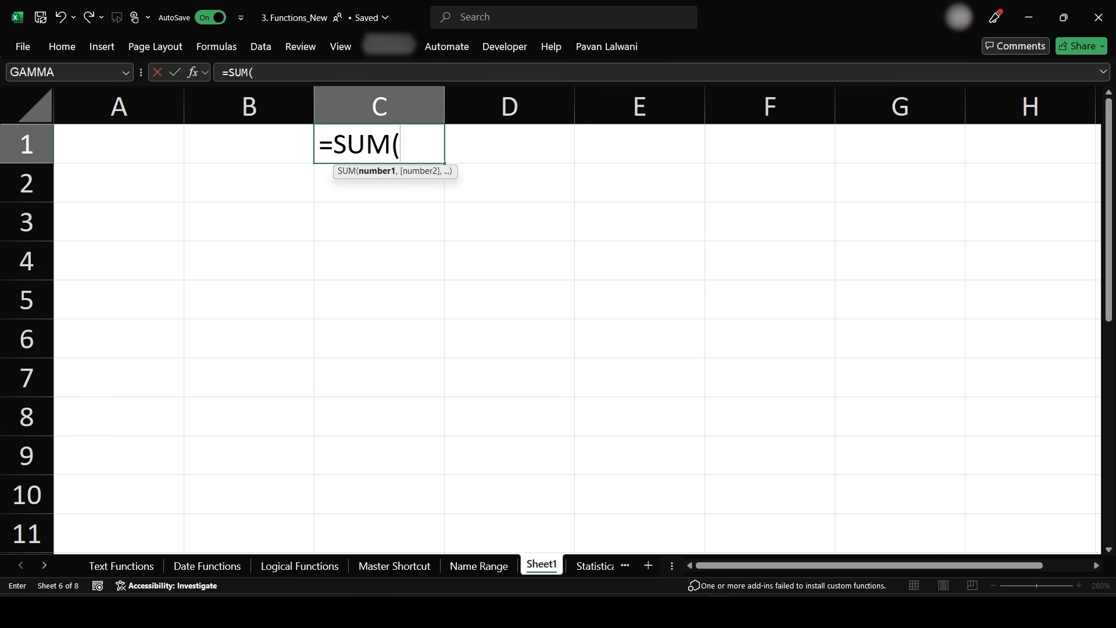
{"action": "type", "text": "pavan"}
{"action": "key", "text": "Tab"}
{"action": "type", "text": ")"}
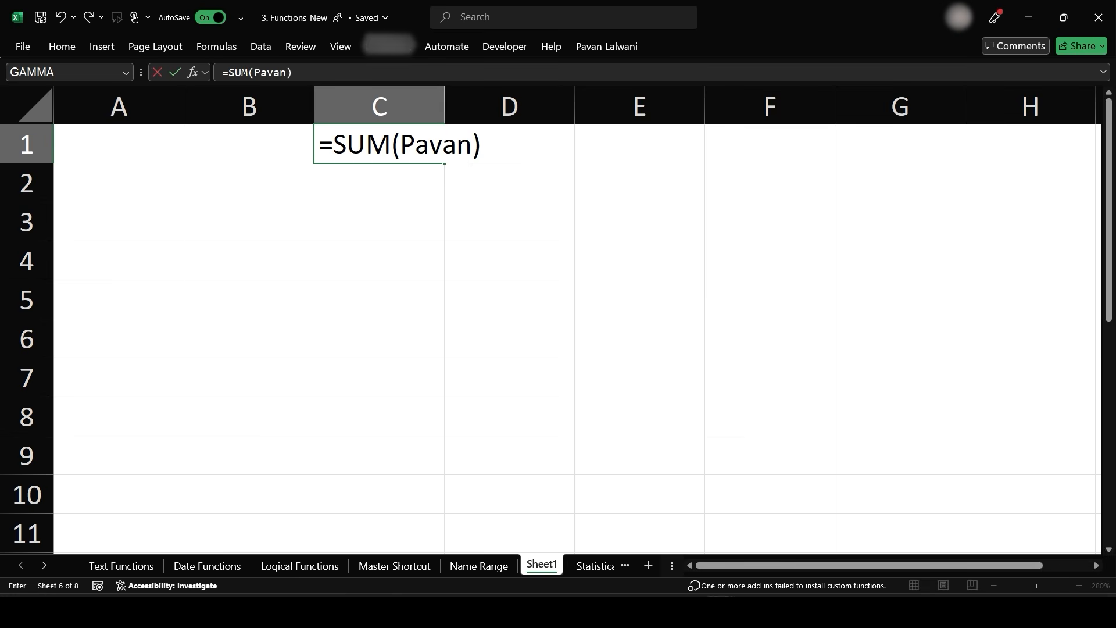
{"action": "key", "text": "Return"}
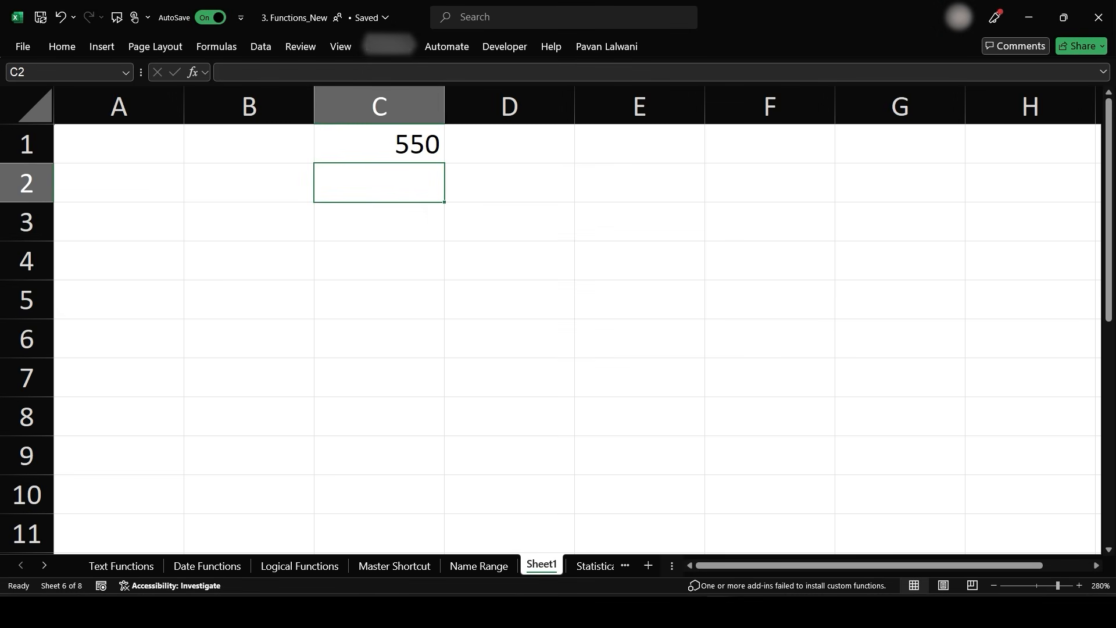
- Jump to the named range by picking it from the name box list
{"action": "left_click", "coordinate": [126, 72]}
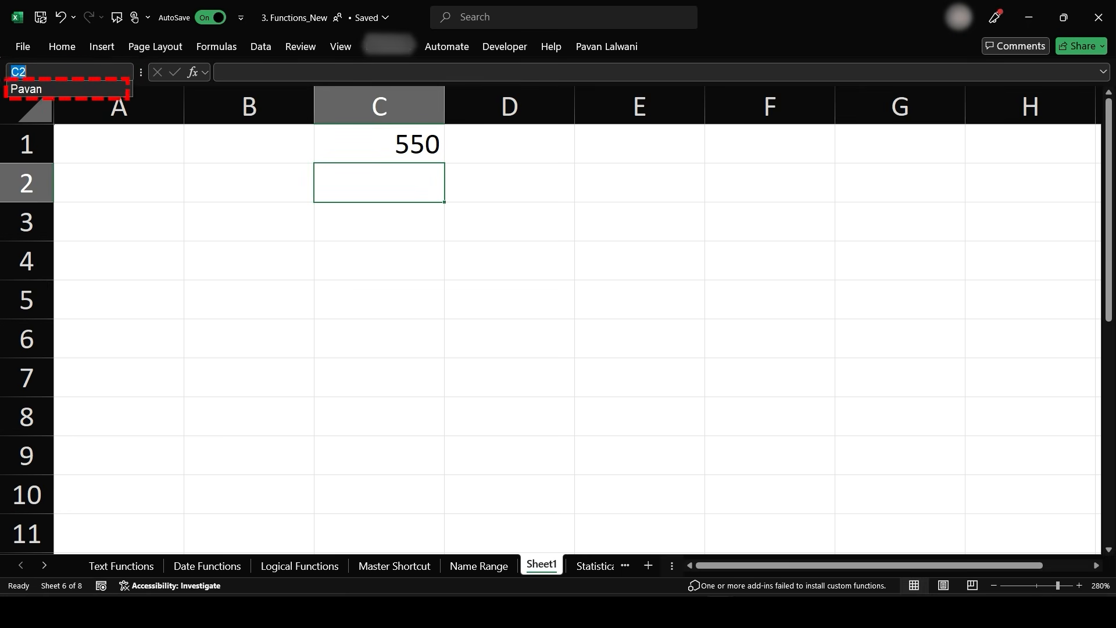
{"action": "left_click", "coordinate": [70, 88]}
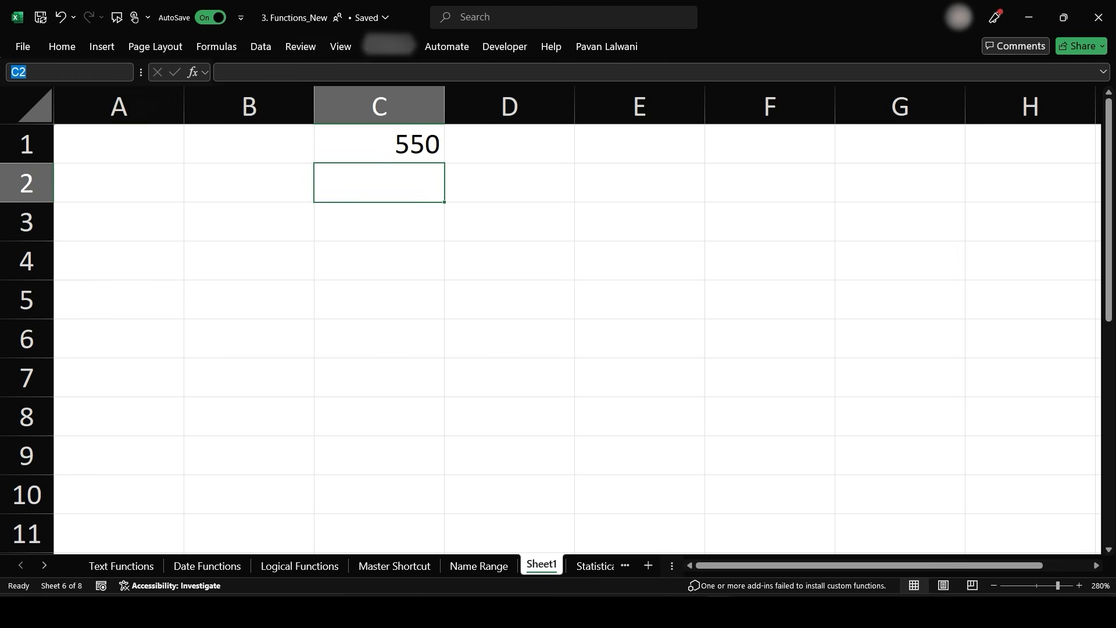
- Jump to the named range and enter 500, 600 and 700 in C11 to C13 below it
{"action": "key", "text": "alt+Down"}
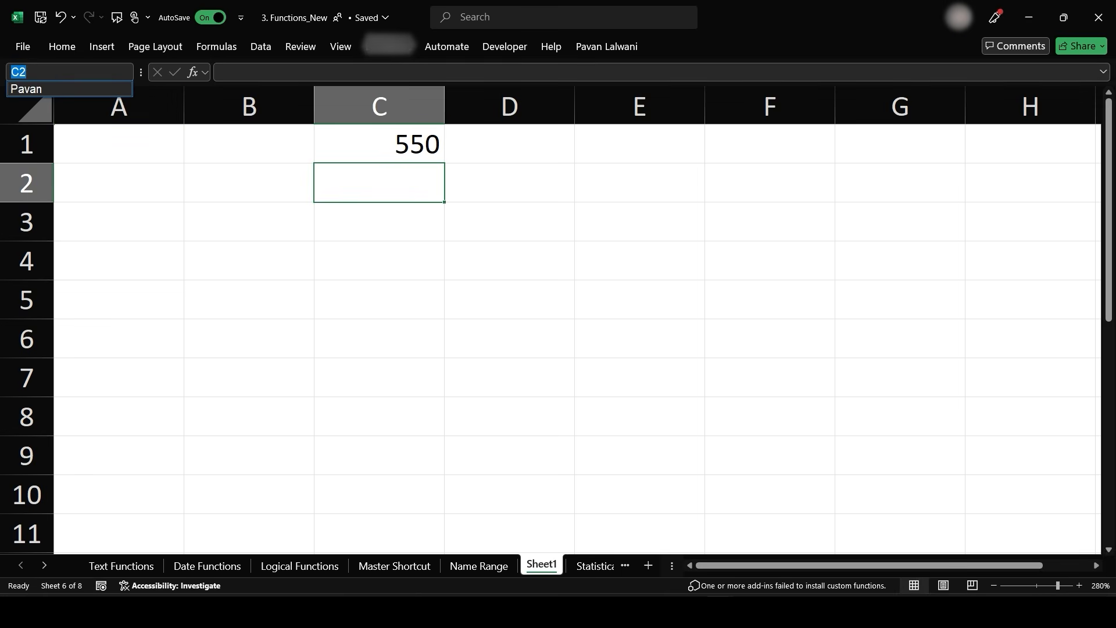
{"action": "key", "text": "Return"}
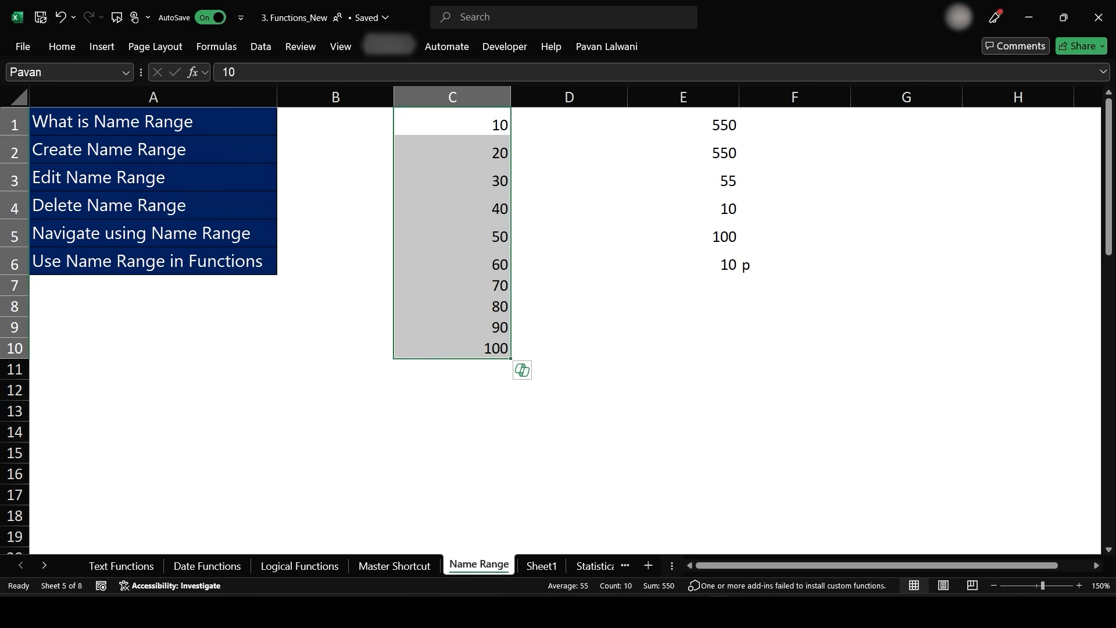
{"action": "left_click", "coordinate": [452, 369]}
{"action": "type", "text": "500"}
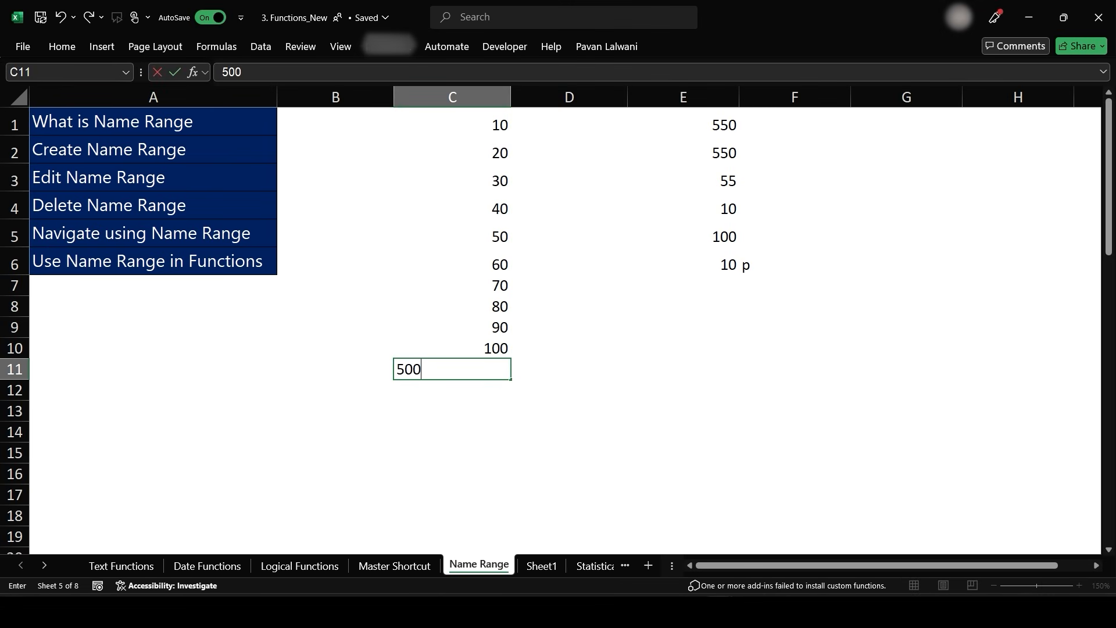
{"action": "key", "text": "Return"}
{"action": "type", "text": "600"}
{"action": "key", "text": "Return"}
{"action": "type", "text": "700"}
{"action": "key", "text": "Return"}
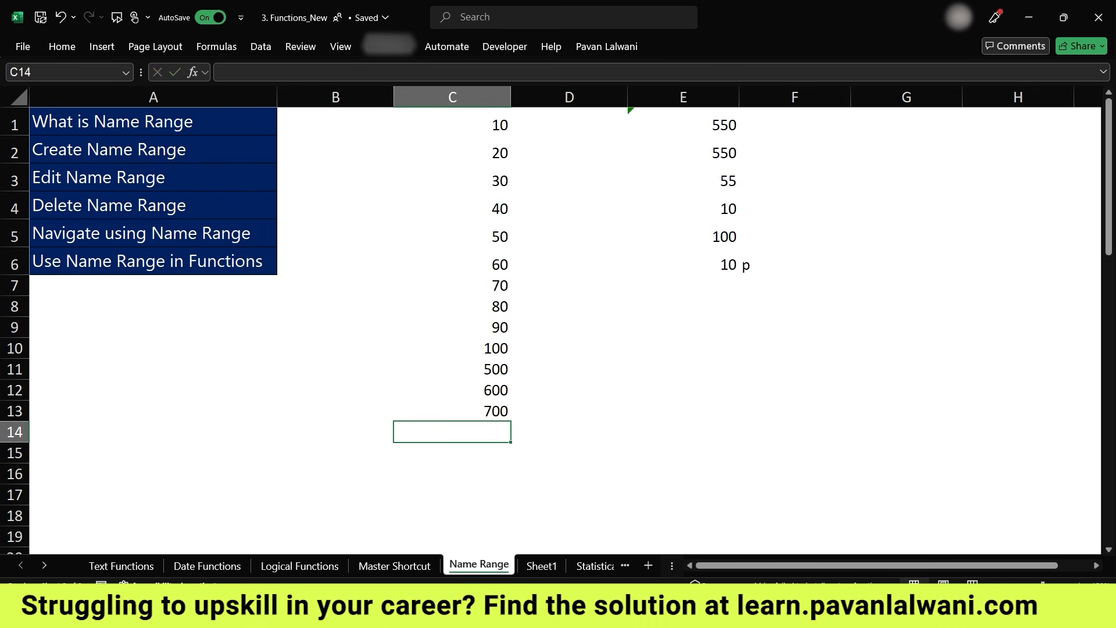
- Select the Pavan range by entering its name in the name box, then open the Name Manager
{"action": "type", "text": "Pavan"}
{"action": "key", "text": "Return"}
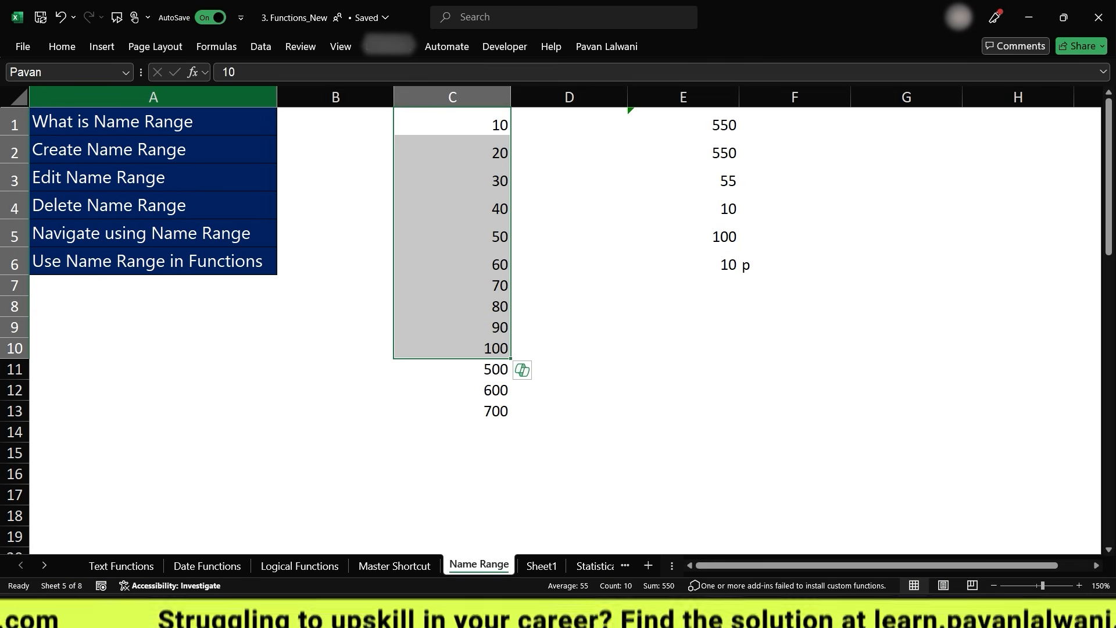
{"action": "left_click", "coordinate": [216, 46]}
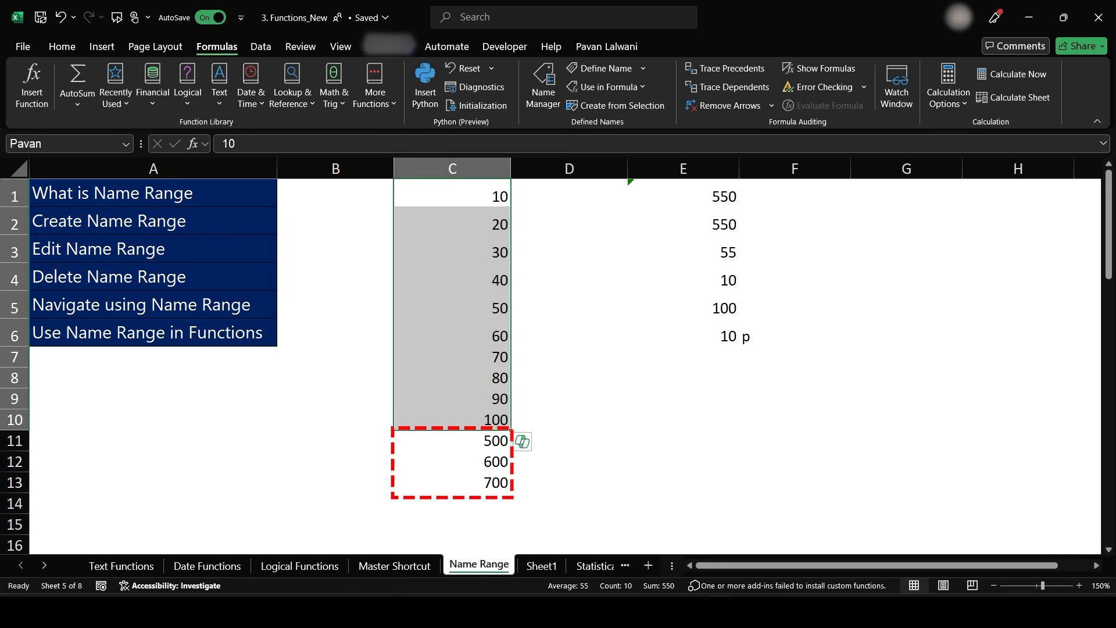
{"action": "key", "text": "ctrl+F3"}
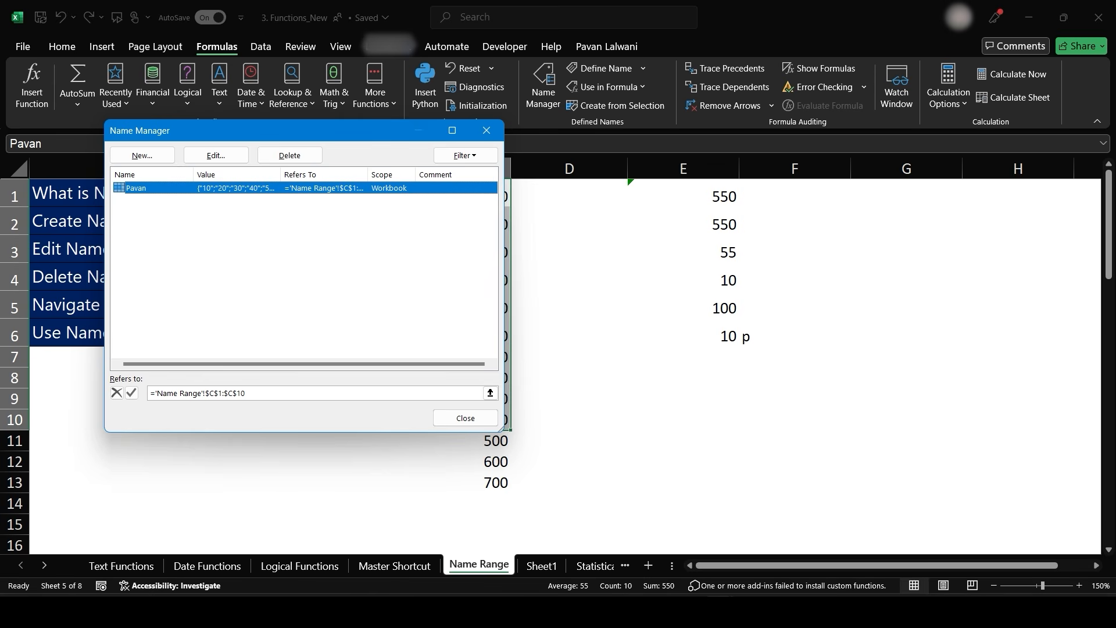
- Rename the Pavan range to Mukesh and extend its reference end to row 13, then close the Name Manager
{"action": "double_click", "coordinate": [317, 186]}
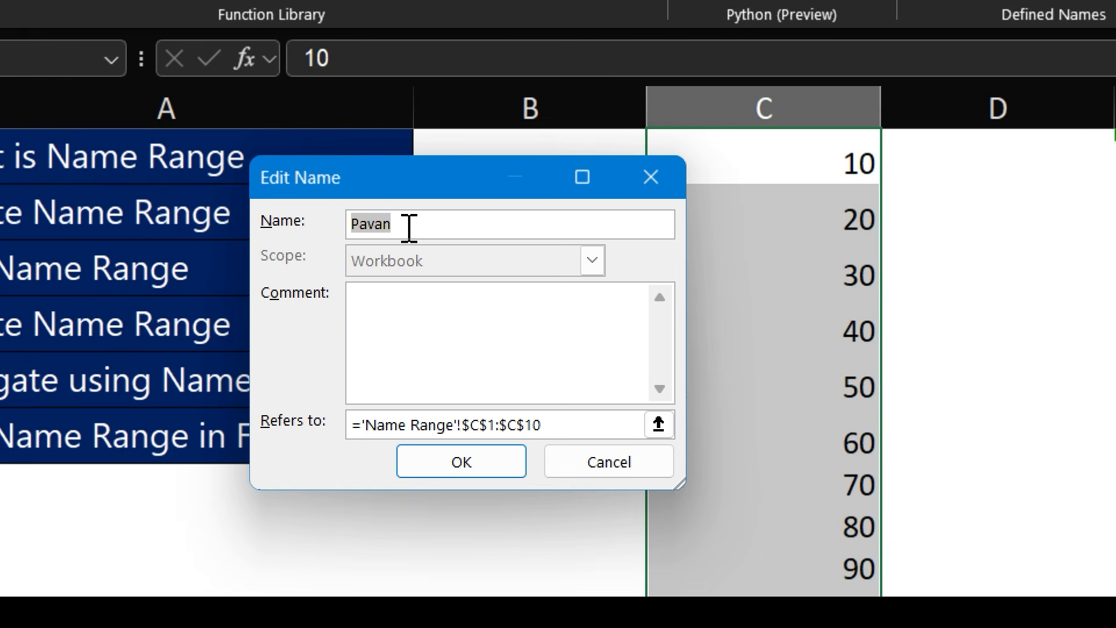
{"action": "left_click", "coordinate": [265, 226]}
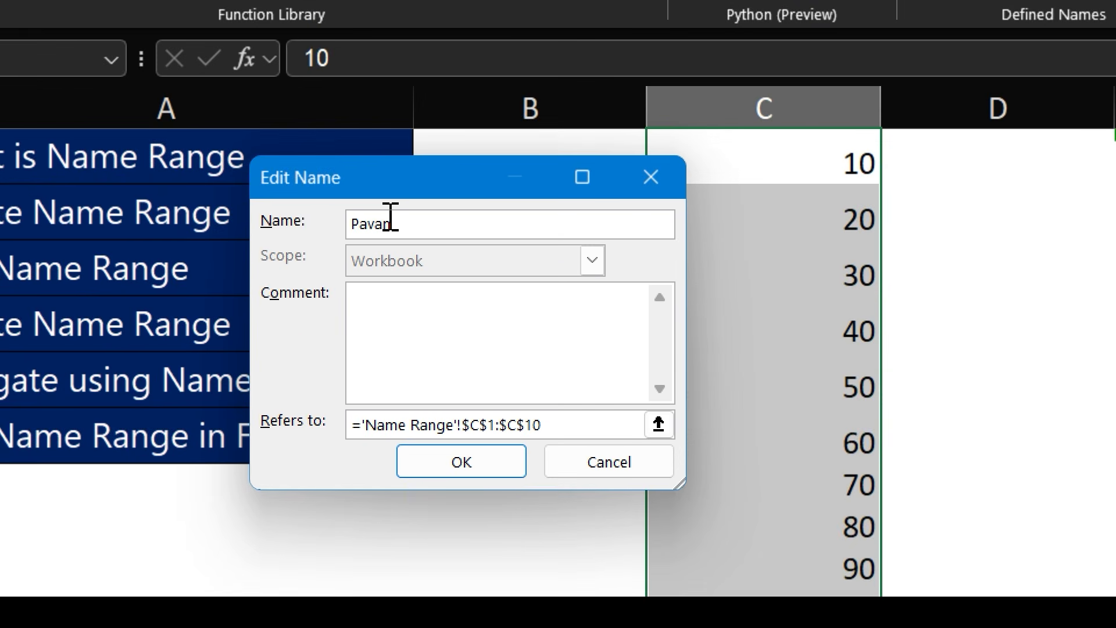
{"action": "double_click", "coordinate": [391, 217]}
{"action": "type", "text": "Mukesh"}
{"action": "left_click", "coordinate": [550, 432]}
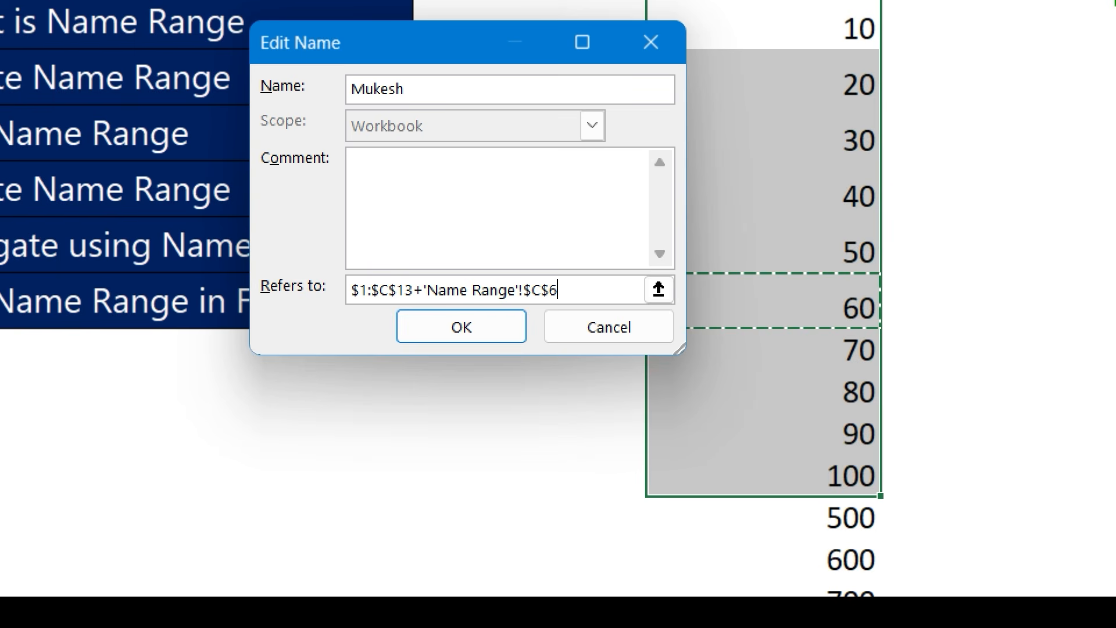
{"action": "key", "text": "BackSpace"}
{"action": "type", "text": "13+"}
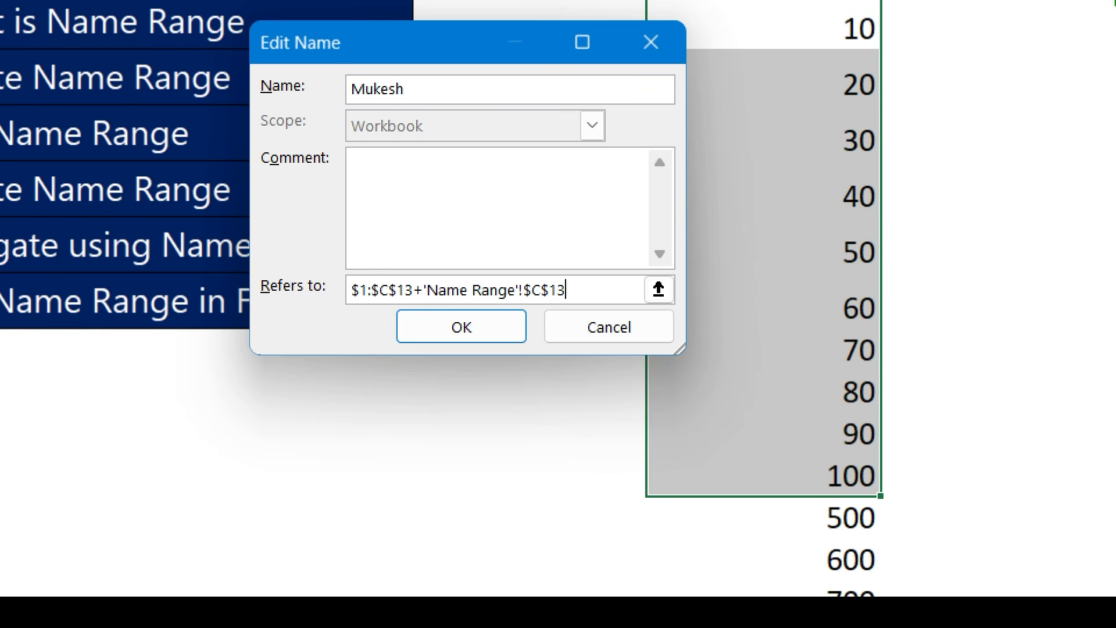
{"action": "left_click", "coordinate": [504, 324]}
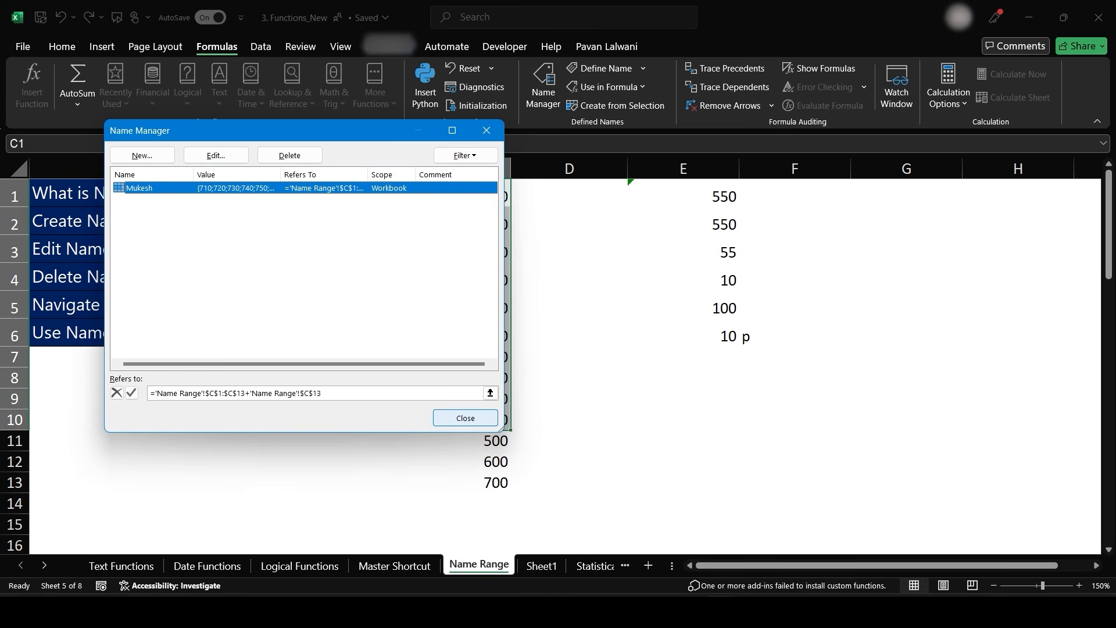
{"action": "left_click", "coordinate": [790, 472]}
- Go to cells B5 and C3 by entering their addresses in the name box
{"action": "left_click", "coordinate": [66, 144]}
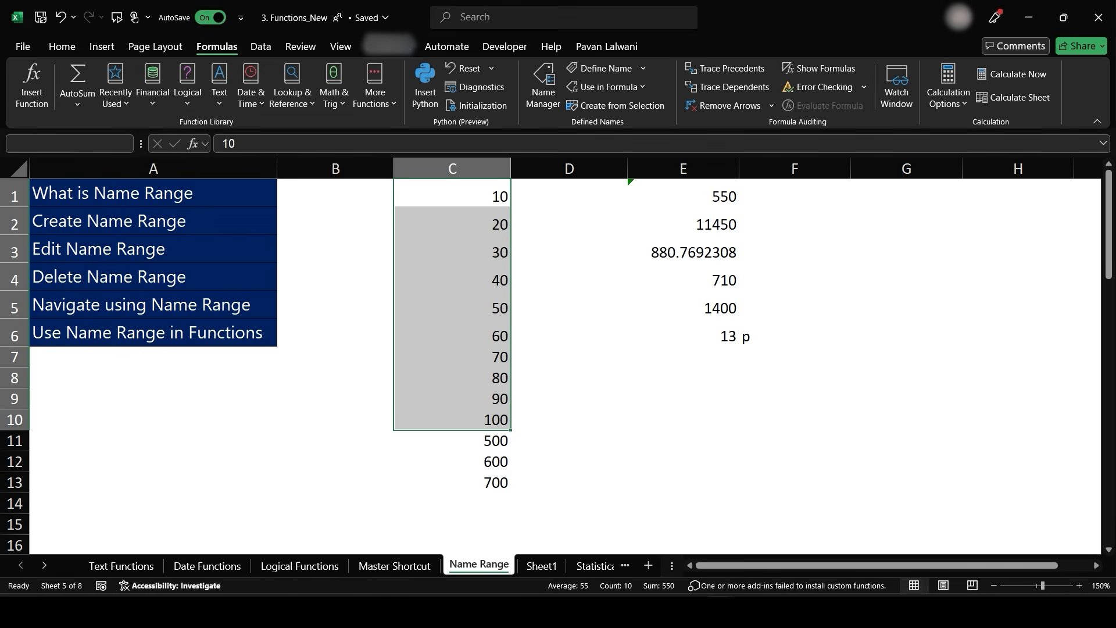
{"action": "type", "text": "B5"}
{"action": "key", "text": "Return"}
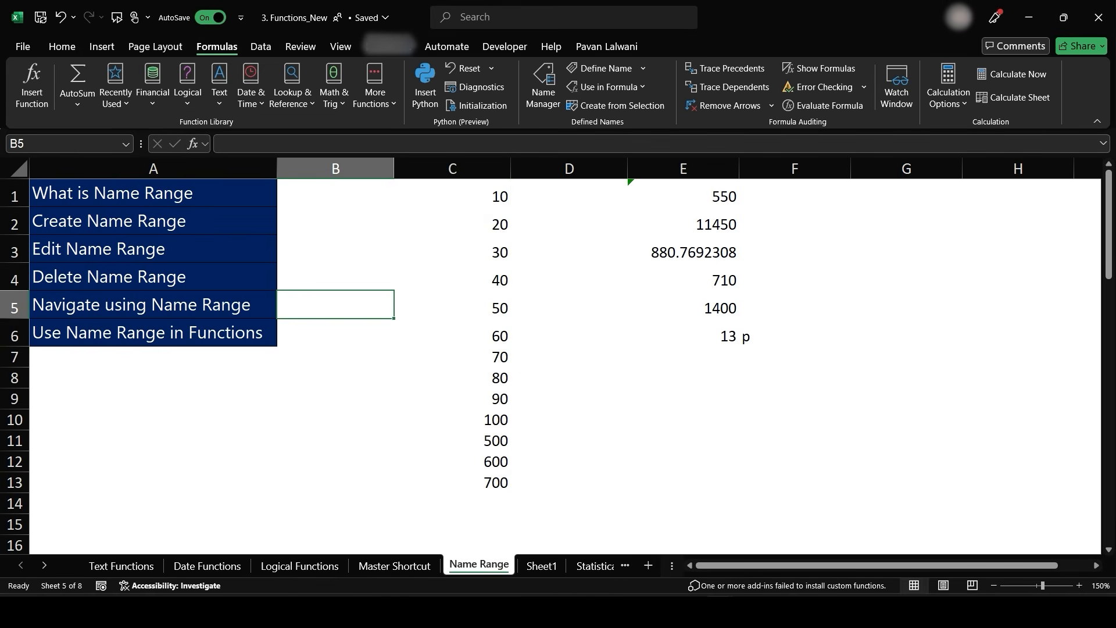
{"action": "type", "text": "C3"}
{"action": "key", "text": "Return"}
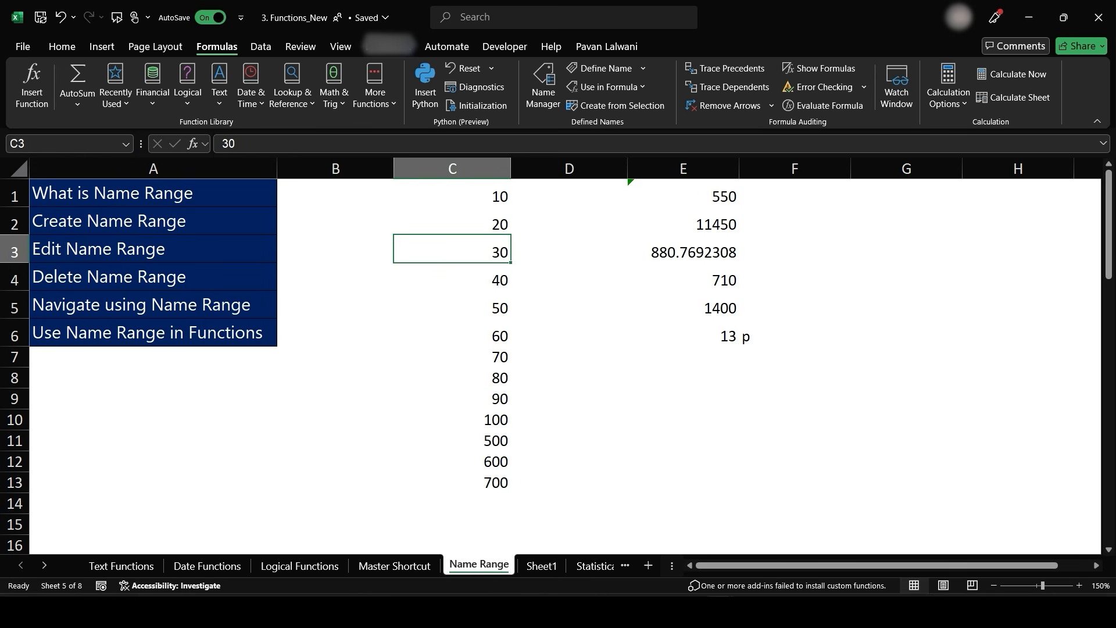
- Edit the Mukesh range so it refers to ='Name Range'!$C$1:$C$13, then close the Name Manager
{"action": "left_click", "coordinate": [543, 88]}
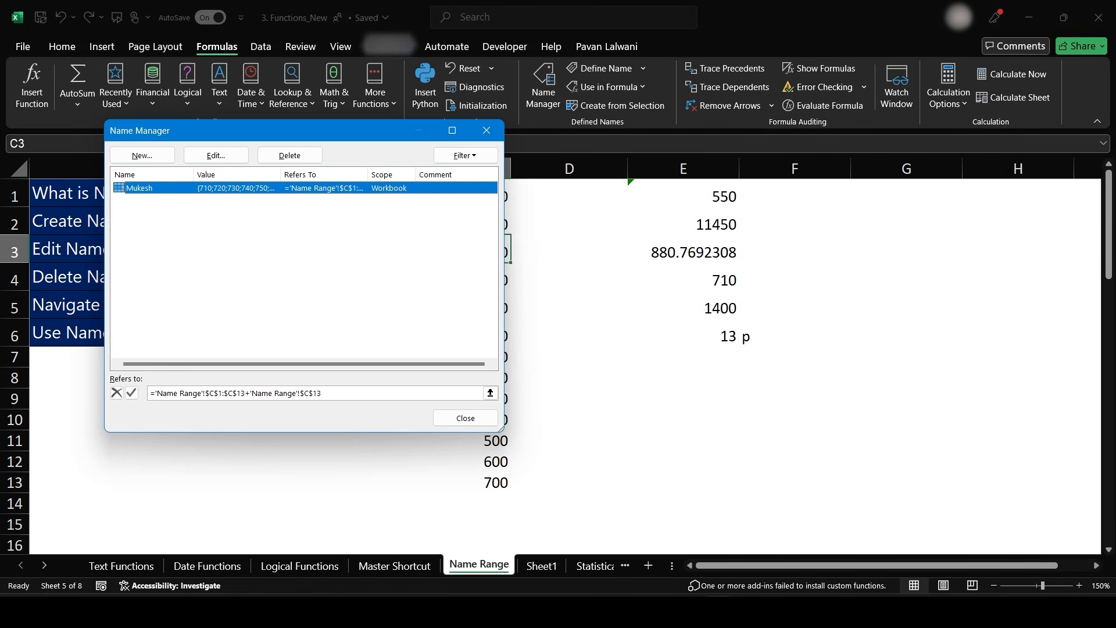
{"action": "left_click", "coordinate": [216, 155]}
{"action": "left_click", "coordinate": [380, 326]}
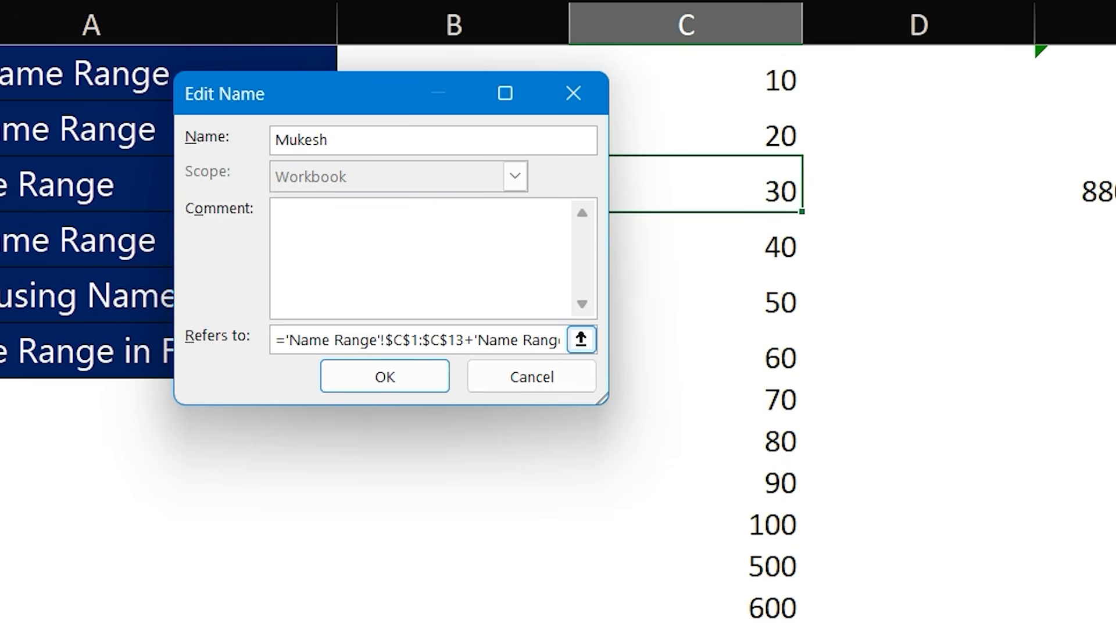
{"action": "key", "text": "BackSpace"}
{"action": "left_click", "coordinate": [581, 339]}
{"action": "left_click_drag", "start_coordinate": [686, 76], "coordinate": [686, 441]}
{"action": "left_click", "coordinate": [580, 141]}
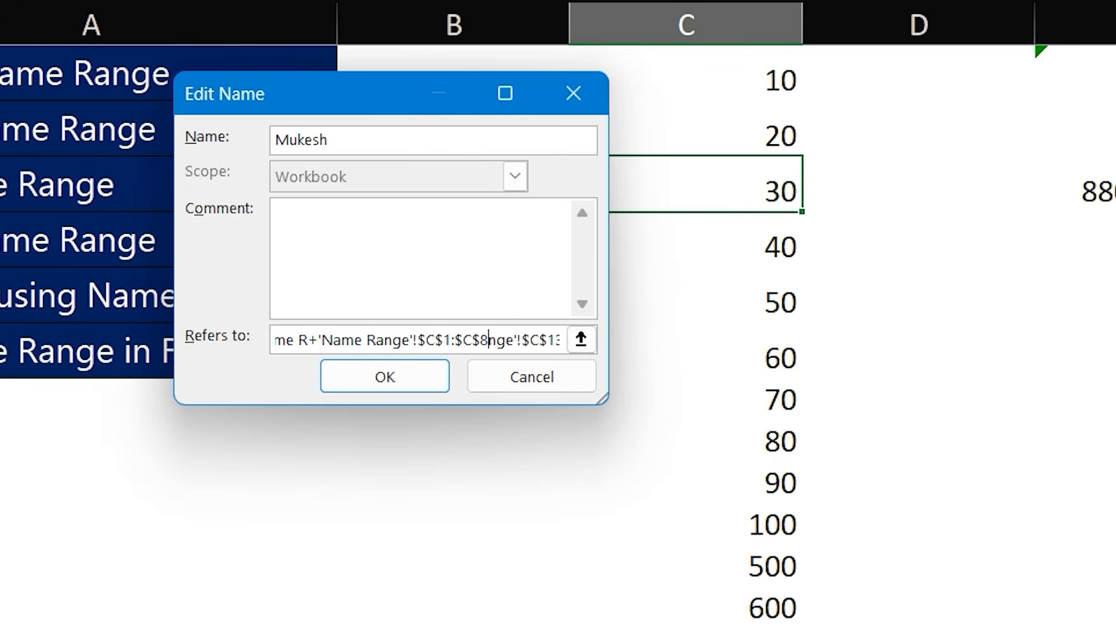
{"action": "left_click_drag", "start_coordinate": [547, 340], "coordinate": [274, 339]}
{"action": "key", "text": "BackSpace"}
{"action": "key", "text": "BackSpace"}
{"action": "left_click", "coordinate": [581, 339]}
{"action": "left_click_drag", "start_coordinate": [686, 75], "coordinate": [790, 622]}
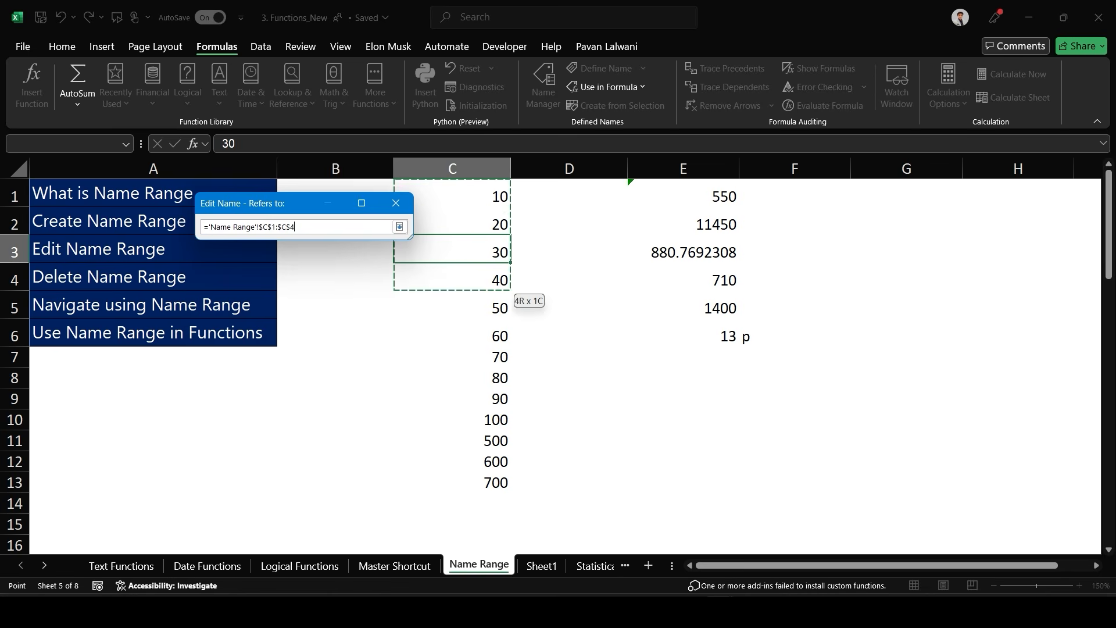
{"action": "left_click_drag", "start_coordinate": [465, 462], "coordinate": [465, 482]}
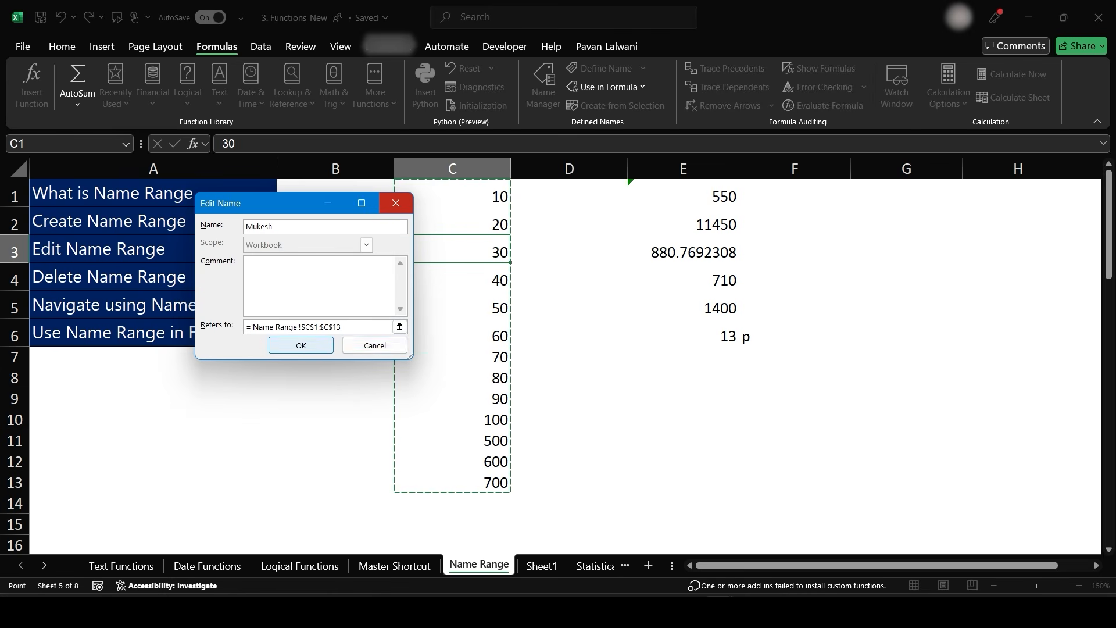
{"action": "left_click", "coordinate": [301, 344]}
{"action": "left_click", "coordinate": [465, 418]}
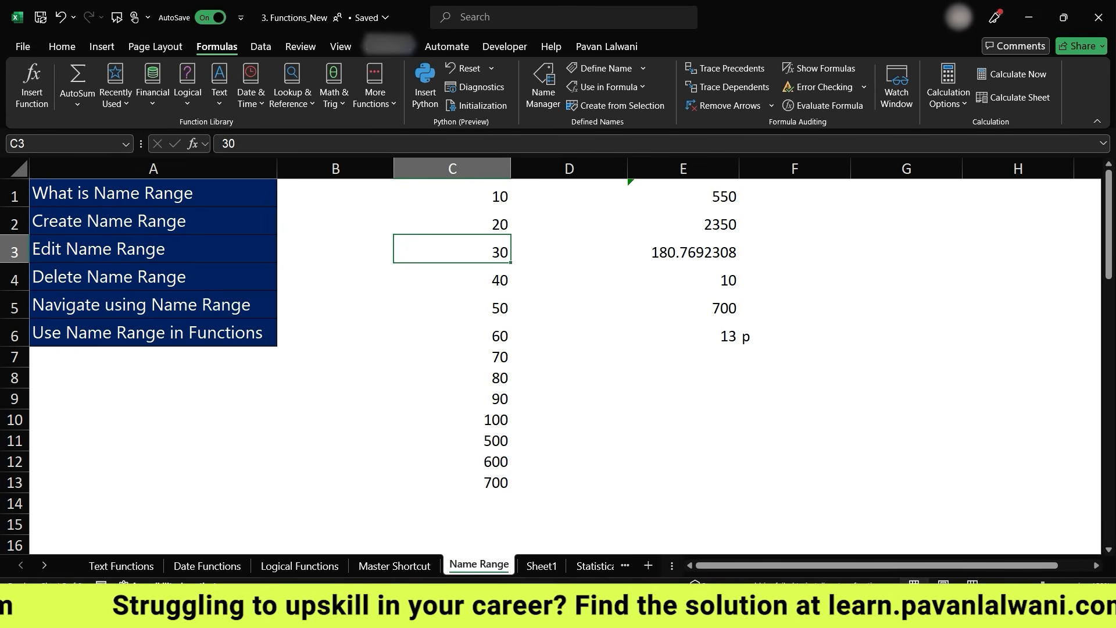
- Select the Mukesh range from the name box list and inspect the SUM formula in E2
{"action": "left_click", "coordinate": [126, 144]}
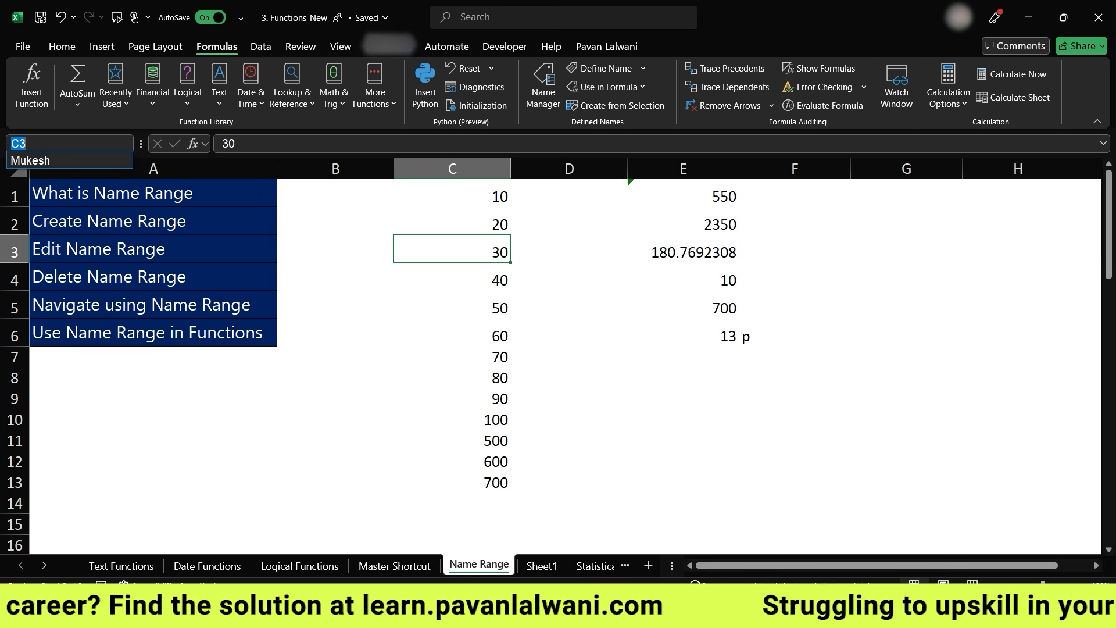
{"action": "left_click", "coordinate": [31, 161]}
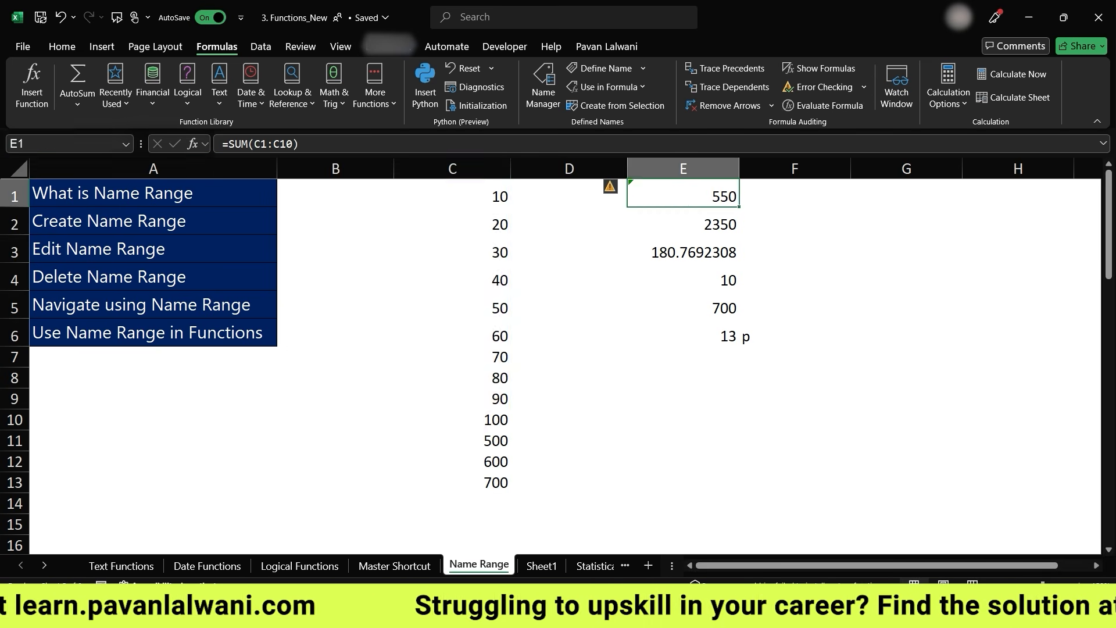
{"action": "key", "text": "F2"}
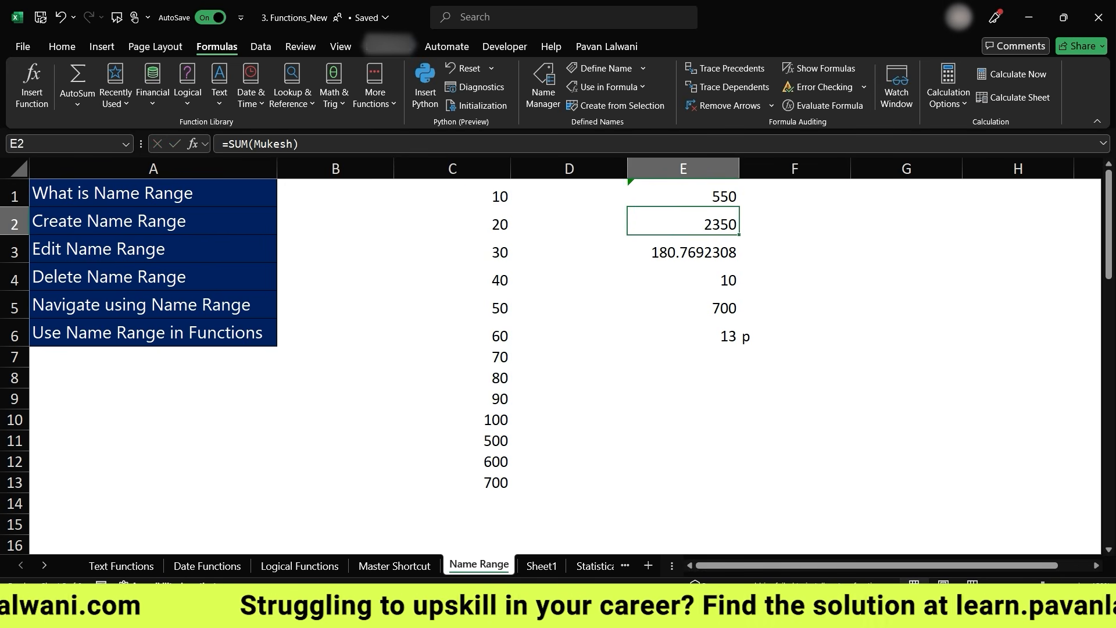
{"action": "key", "text": "F2"}
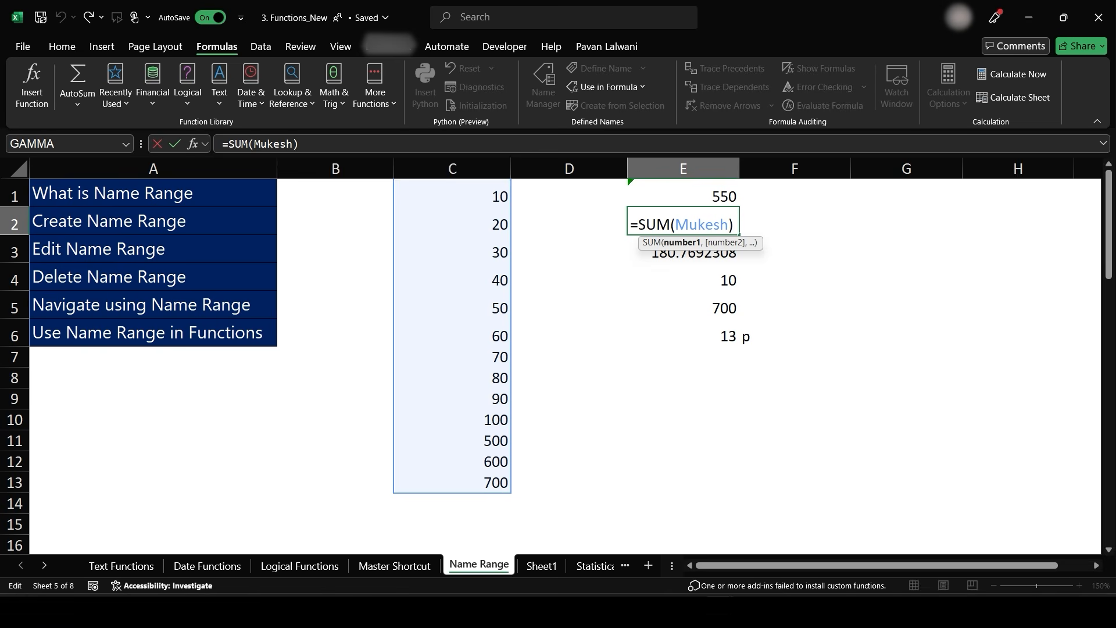
{"action": "key", "text": "ctrl+Return"}
{"action": "left_click", "coordinate": [569, 193]}
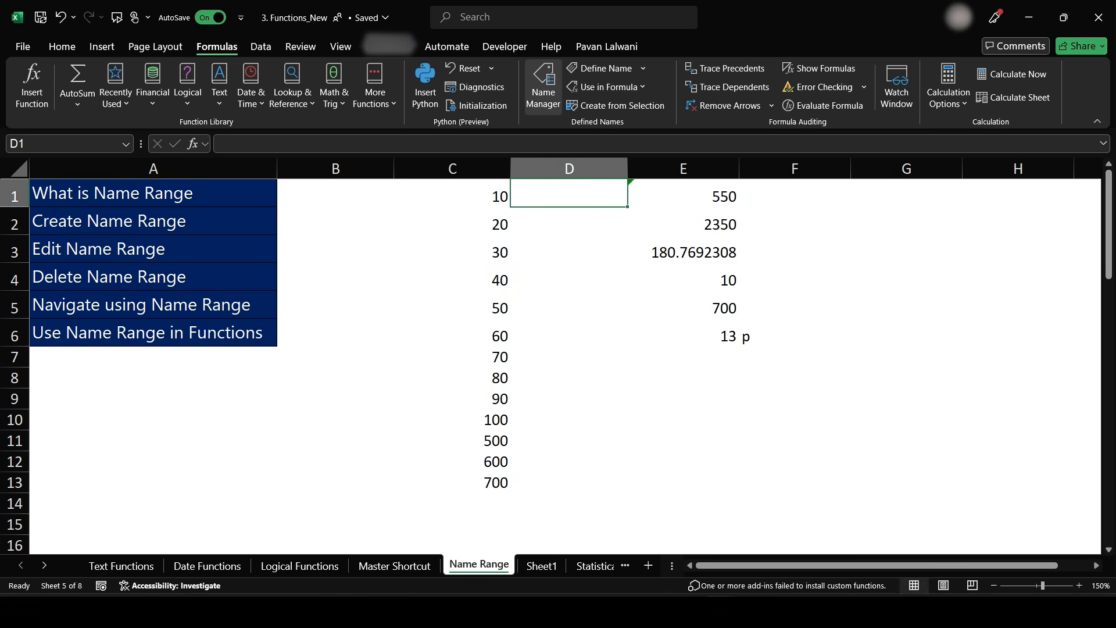
- Delete the Mukesh named range in the Name Manager and confirm the deletion
{"action": "left_click", "coordinate": [154, 249]}
{"action": "left_click", "coordinate": [153, 277]}
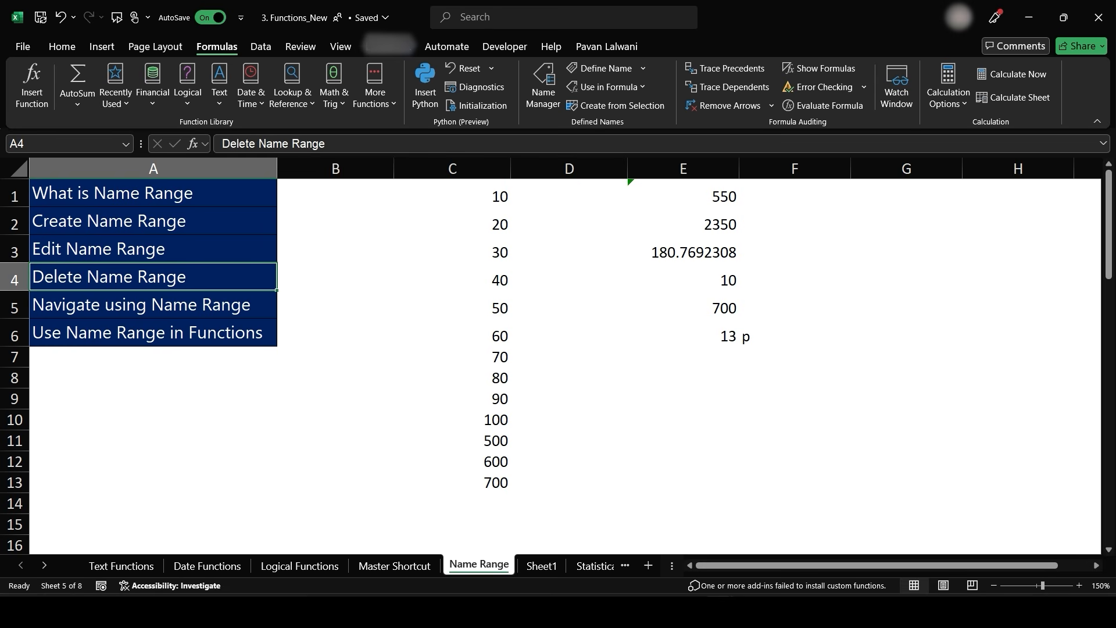
{"action": "left_click", "coordinate": [543, 87]}
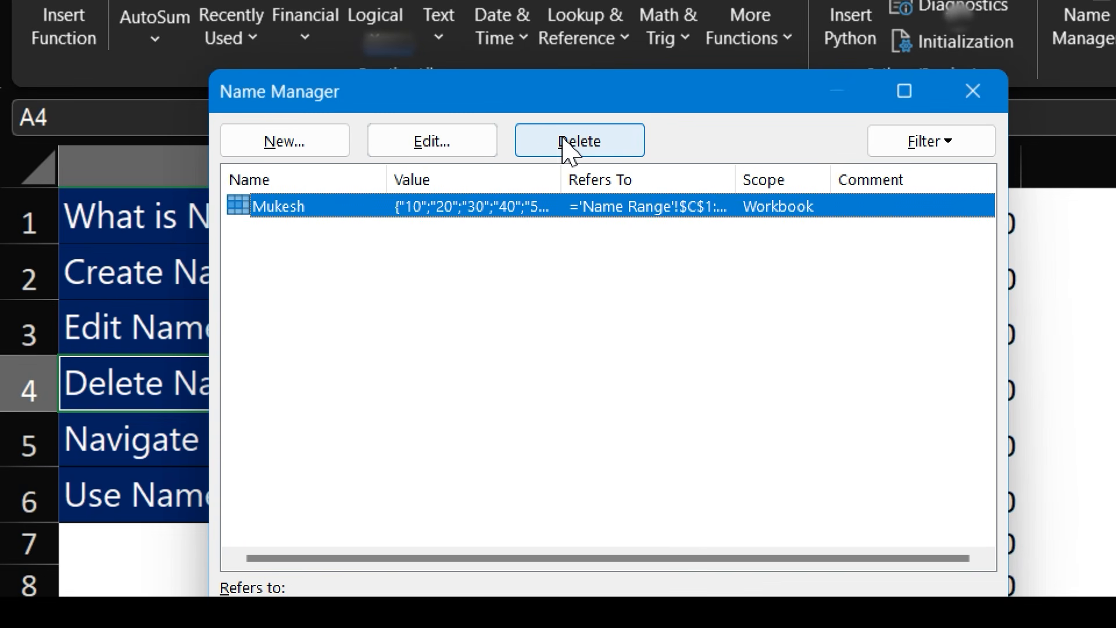
{"action": "left_click", "coordinate": [564, 142]}
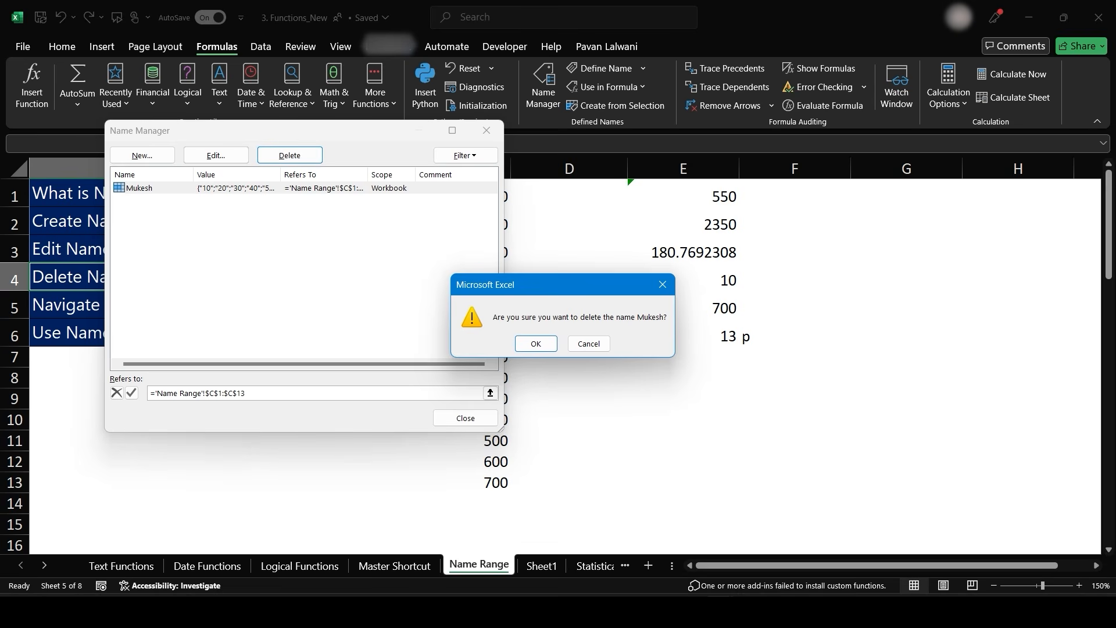
{"action": "left_click", "coordinate": [535, 344]}
{"action": "left_click", "coordinate": [465, 418]}
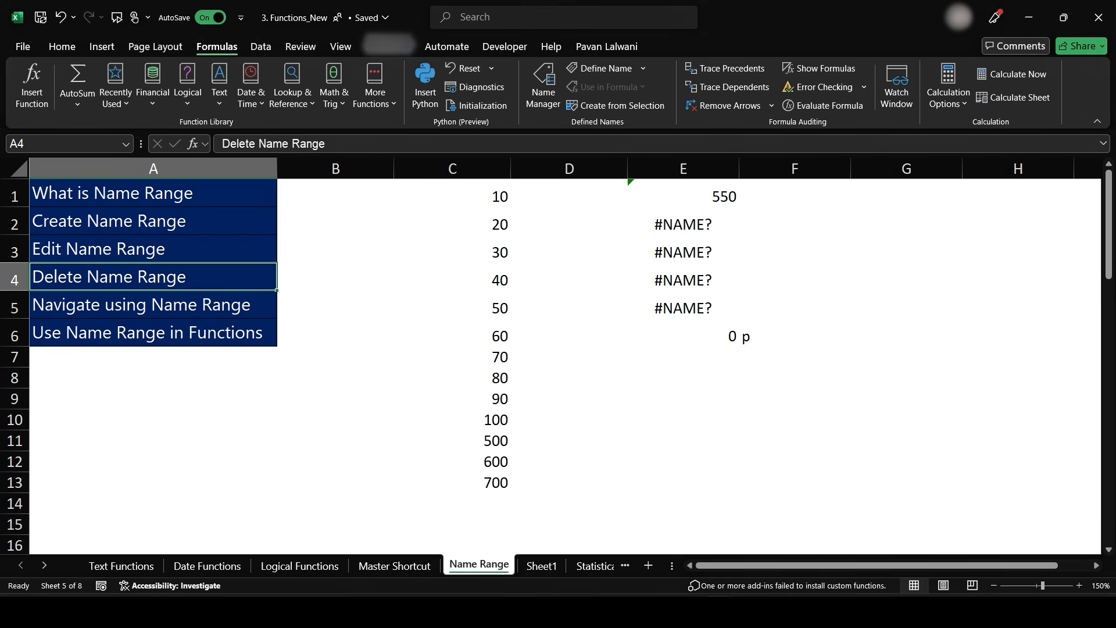
- Clear the formulas in cells E1 to E6
{"action": "left_click", "coordinate": [568, 221]}
{"action": "left_click_drag", "start_coordinate": [683, 192], "coordinate": [683, 336]}
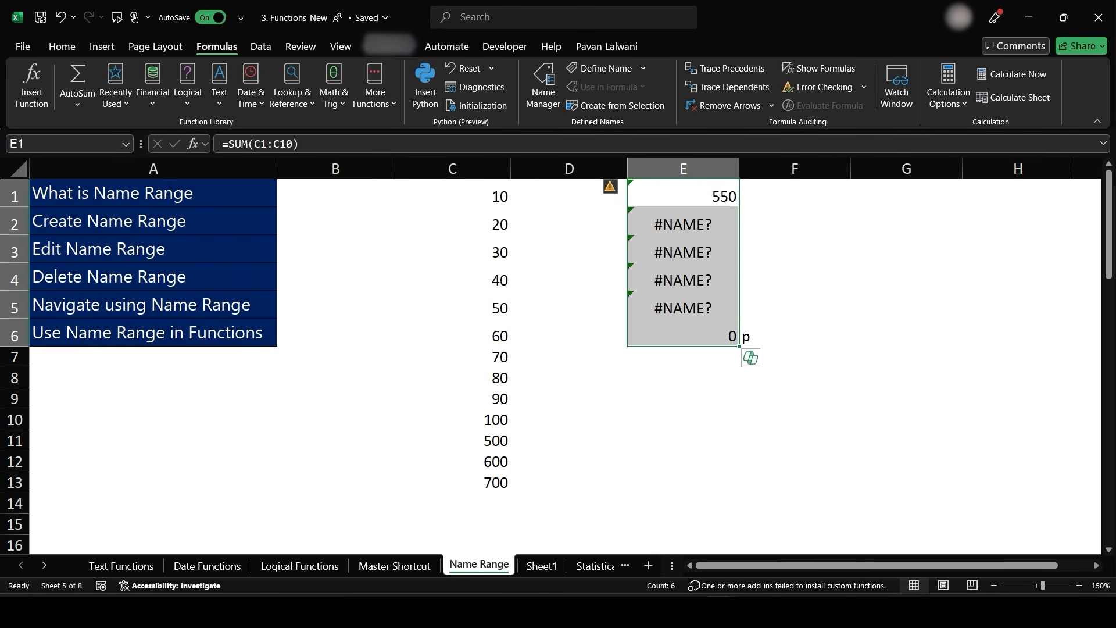
{"action": "key", "text": "Delete"}
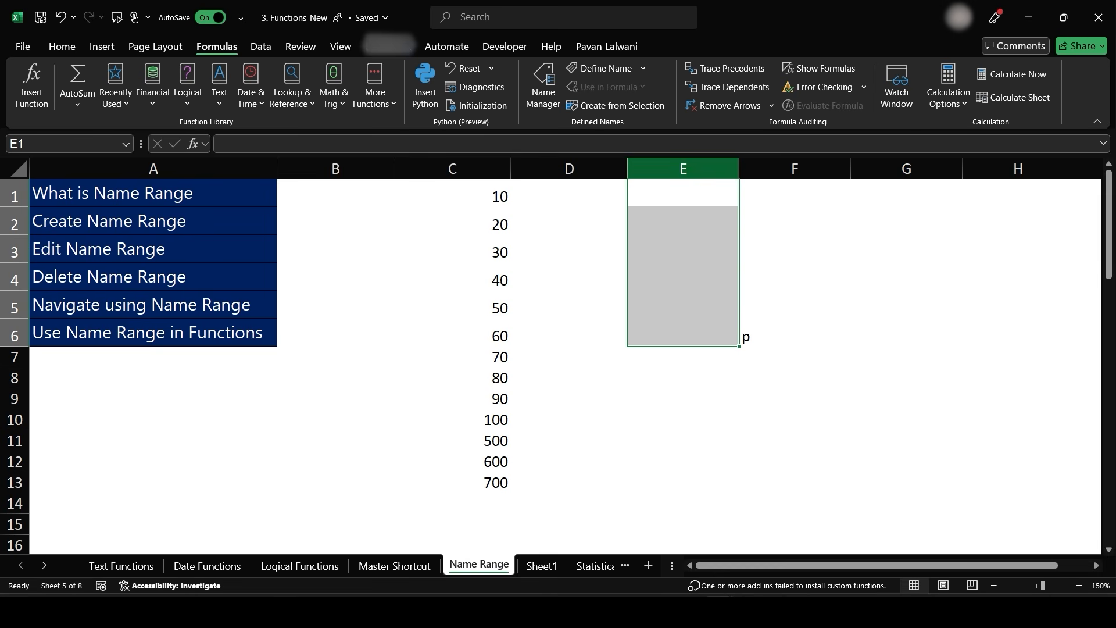
- Scroll down to the employee table in A42:D52 and examine its header columns
{"action": "scroll", "coordinate": [564, 360], "scroll_direction": "down", "scroll_amount": 13}
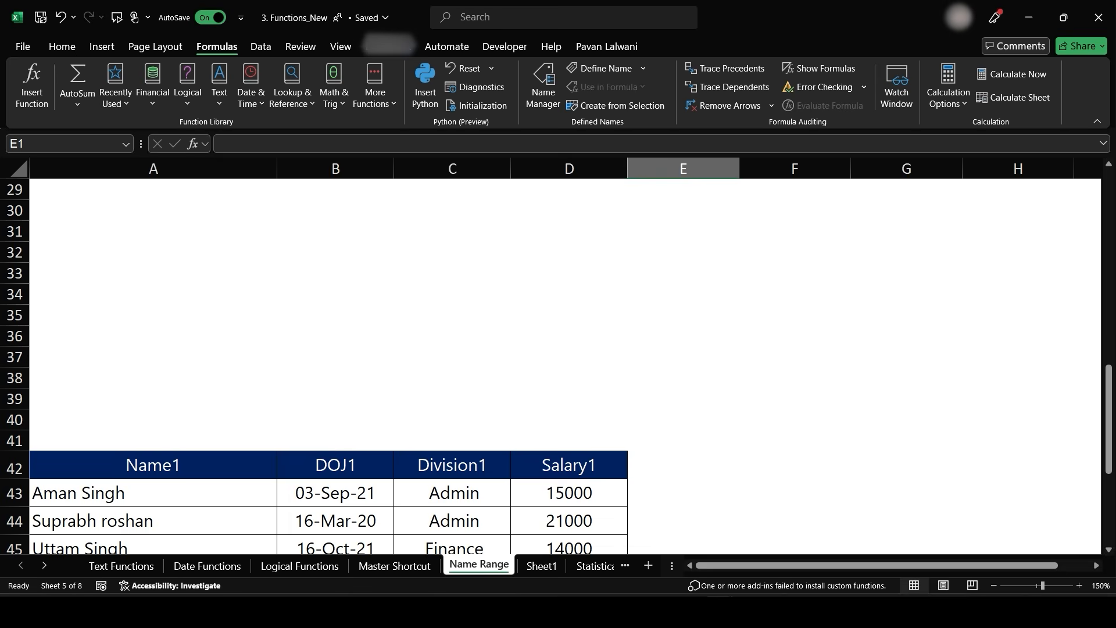
{"action": "left_click_drag", "start_coordinate": [153, 214], "coordinate": [569, 493]}
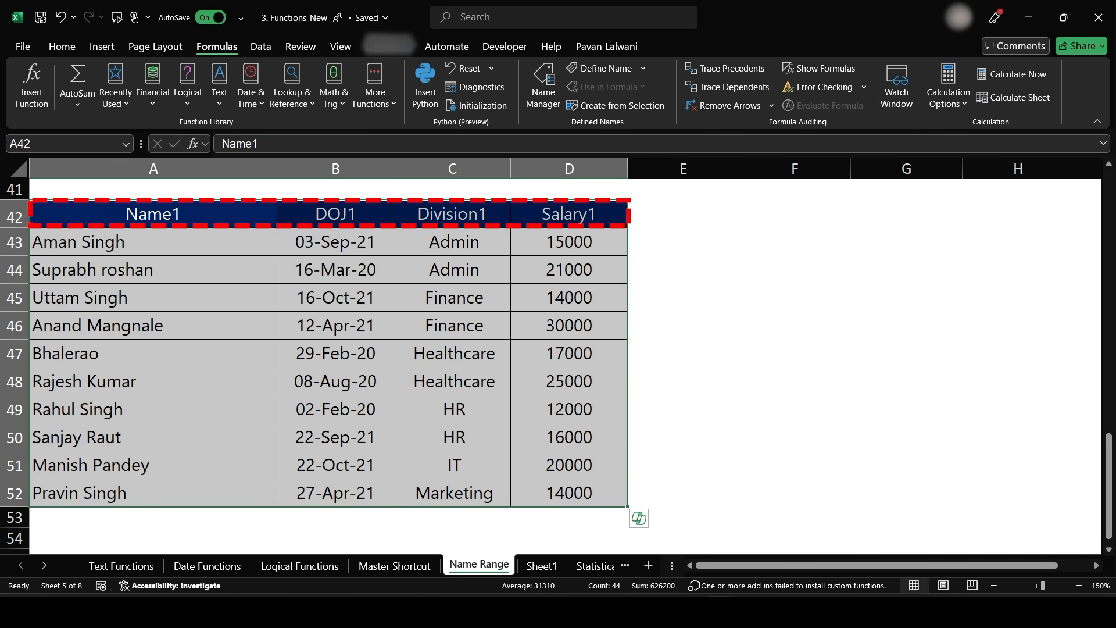
{"action": "key", "text": "Escape"}
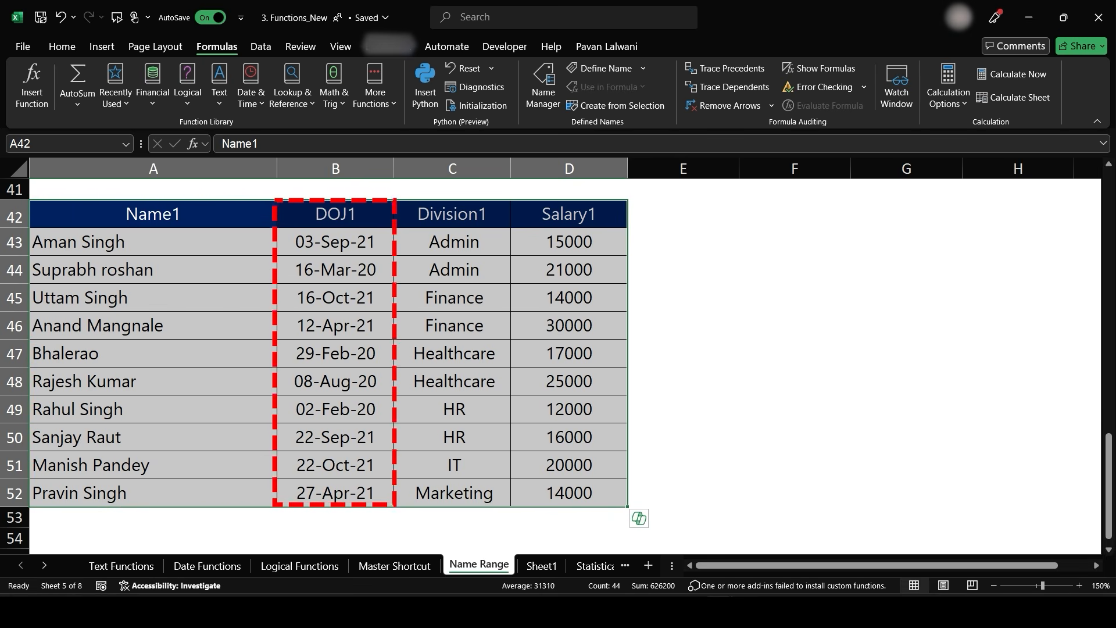
{"action": "left_click", "coordinate": [335, 214]}
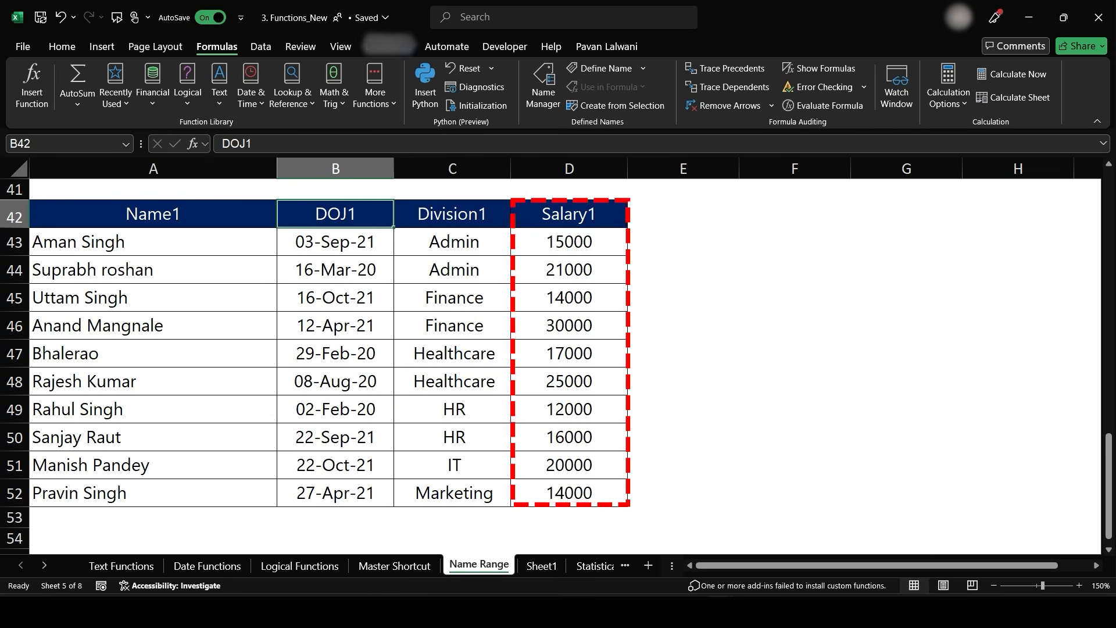
- Select the employee names in A43:A52 and name the range Name1 through the name box
{"action": "left_click_drag", "start_coordinate": [153, 242], "coordinate": [153, 493]}
{"action": "left_click_drag", "start_coordinate": [153, 242], "coordinate": [154, 493]}
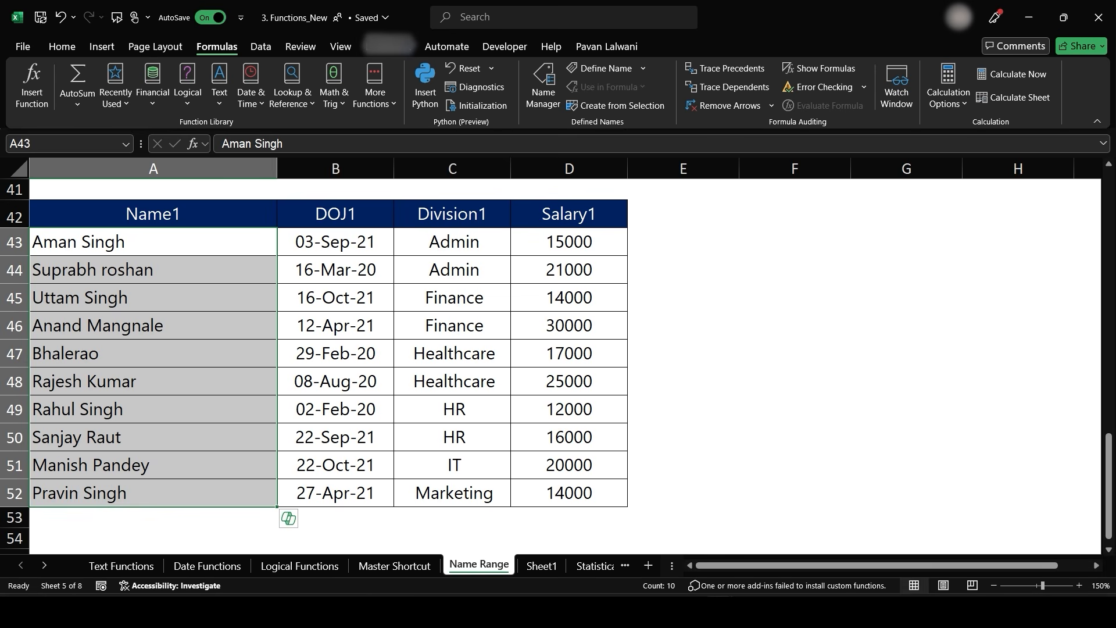
{"action": "left_click", "coordinate": [64, 144]}
{"action": "type", "text": "Name1"}
{"action": "key", "text": "Return"}
- Select B42:D52 and create named ranges from its header row with Create from Selection, using only the Top row option
{"action": "left_click_drag", "start_coordinate": [153, 241], "coordinate": [153, 493]}
{"action": "left_click_drag", "start_coordinate": [336, 213], "coordinate": [570, 492]}
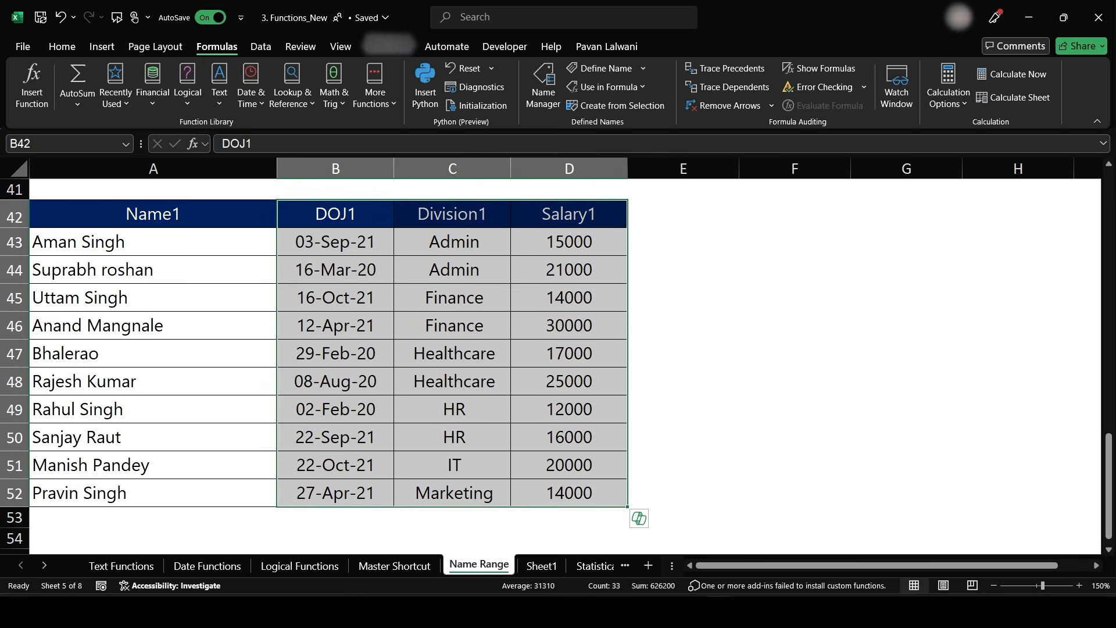
{"action": "left_click", "coordinate": [377, 289]}
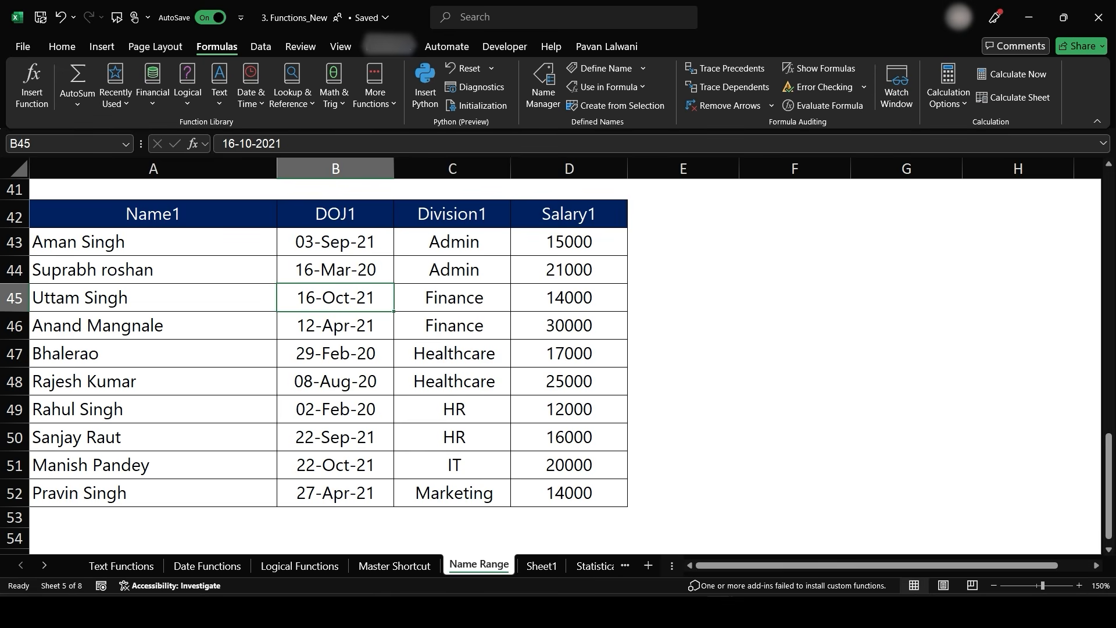
{"action": "left_click_drag", "start_coordinate": [336, 213], "coordinate": [570, 492]}
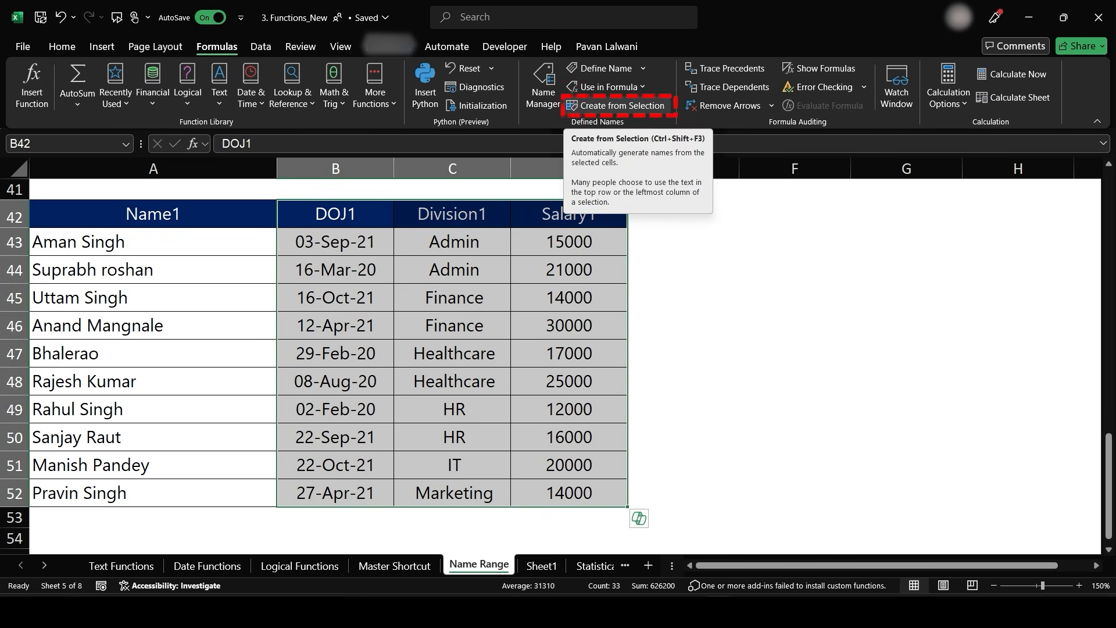
{"action": "left_click", "coordinate": [616, 106]}
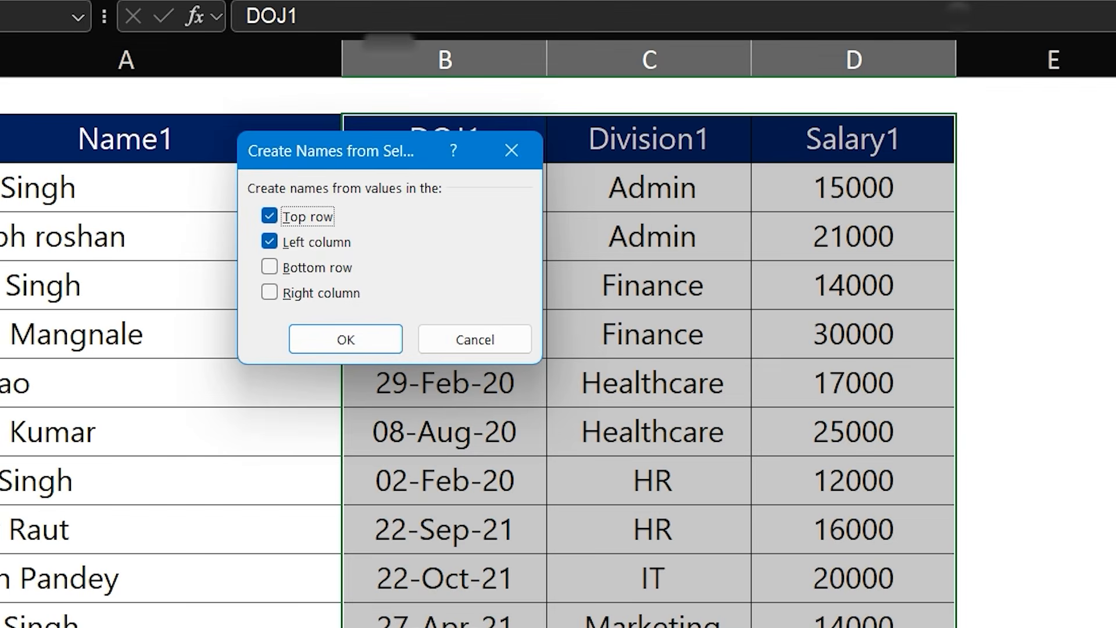
{"action": "left_click", "coordinate": [269, 242]}
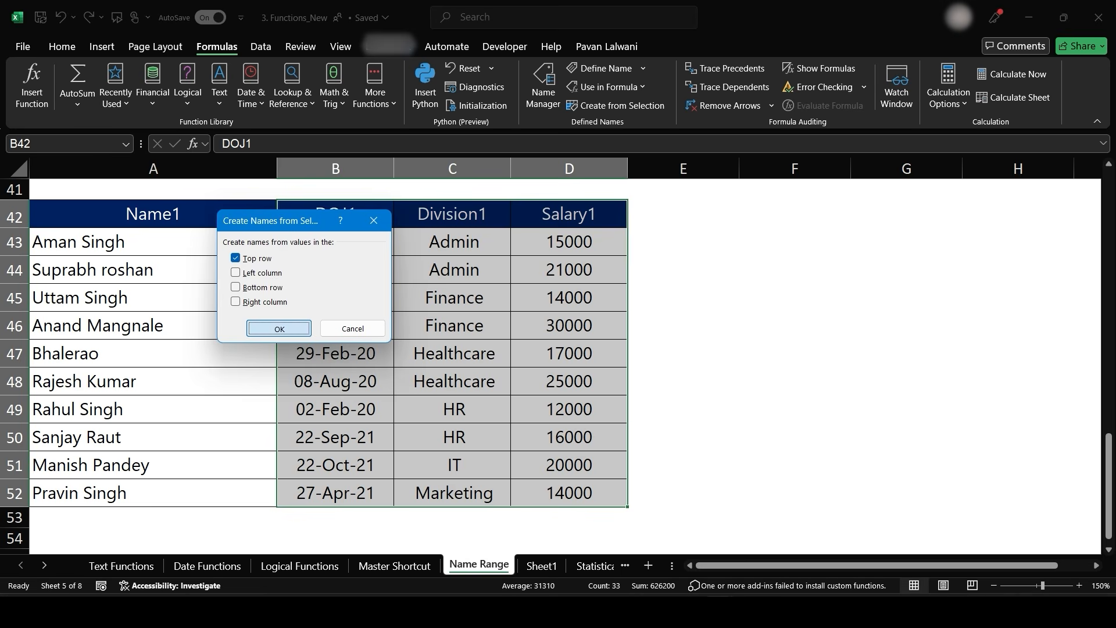
{"action": "left_click", "coordinate": [346, 339]}
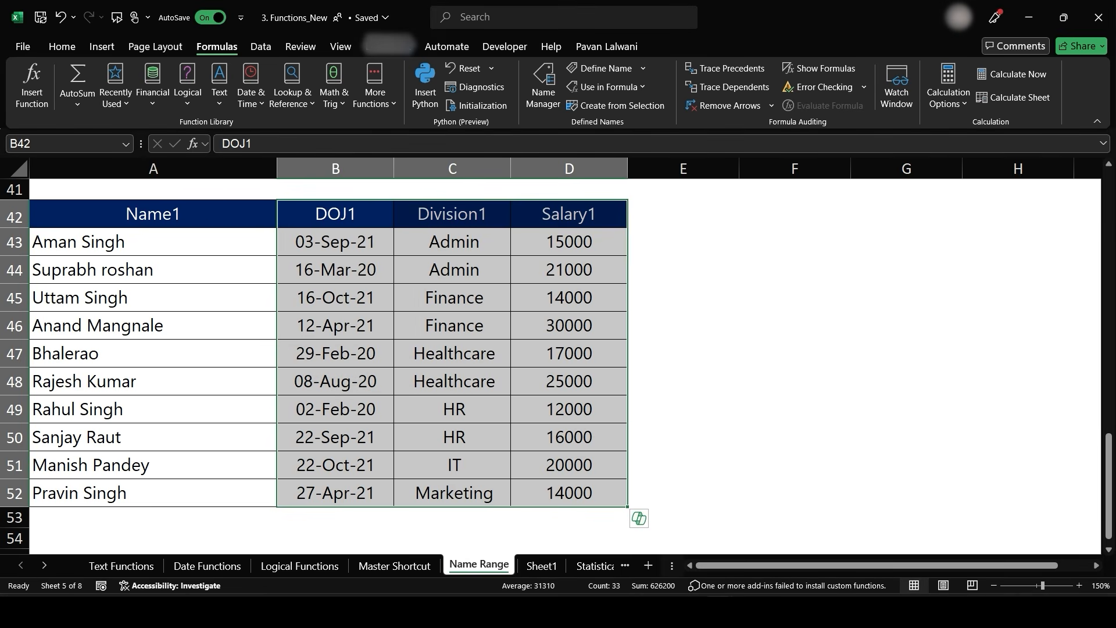
- Open the name box list and jump in turn to the Division1, Name1 and Salary1 ranges
{"action": "left_click", "coordinate": [126, 144]}
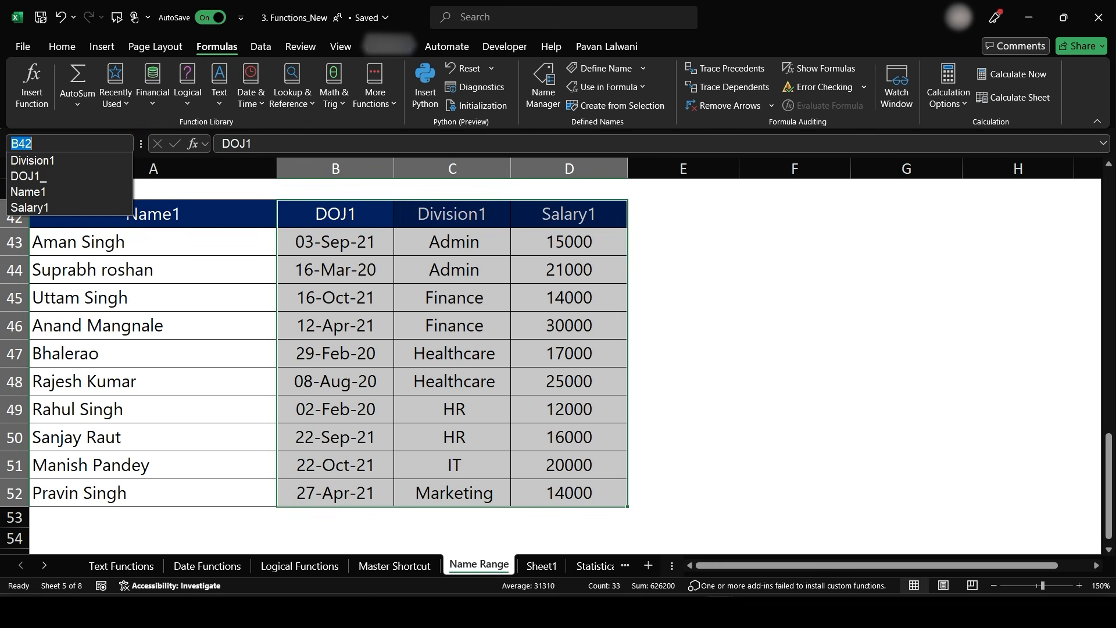
{"action": "key", "text": "Escape"}
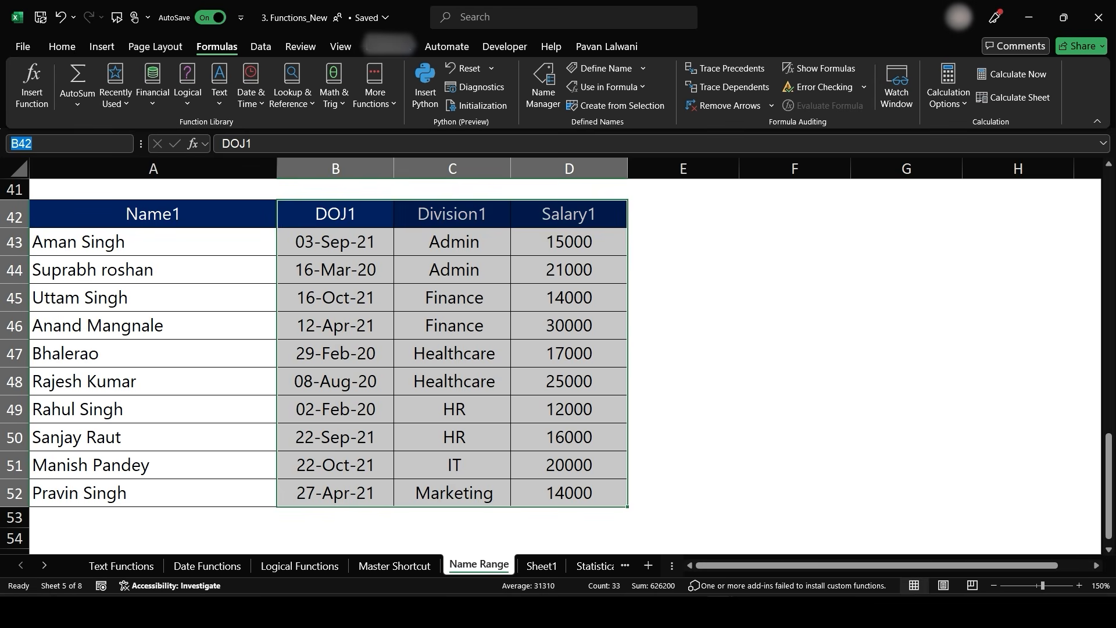
{"action": "left_click", "coordinate": [126, 144]}
{"action": "left_click", "coordinate": [50, 160]}
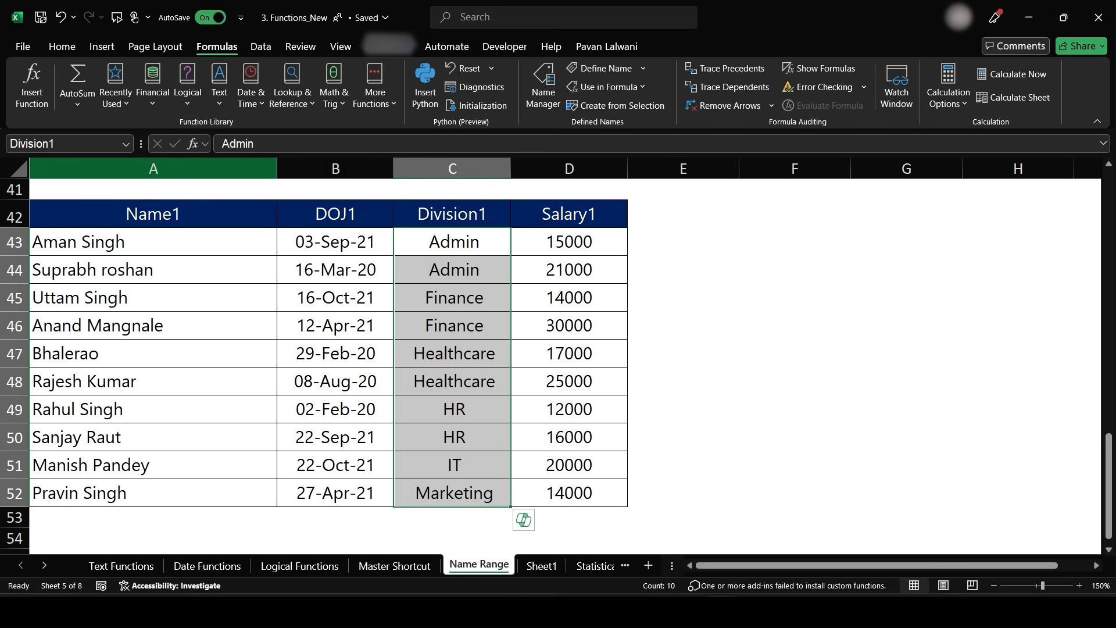
{"action": "left_click", "coordinate": [126, 144]}
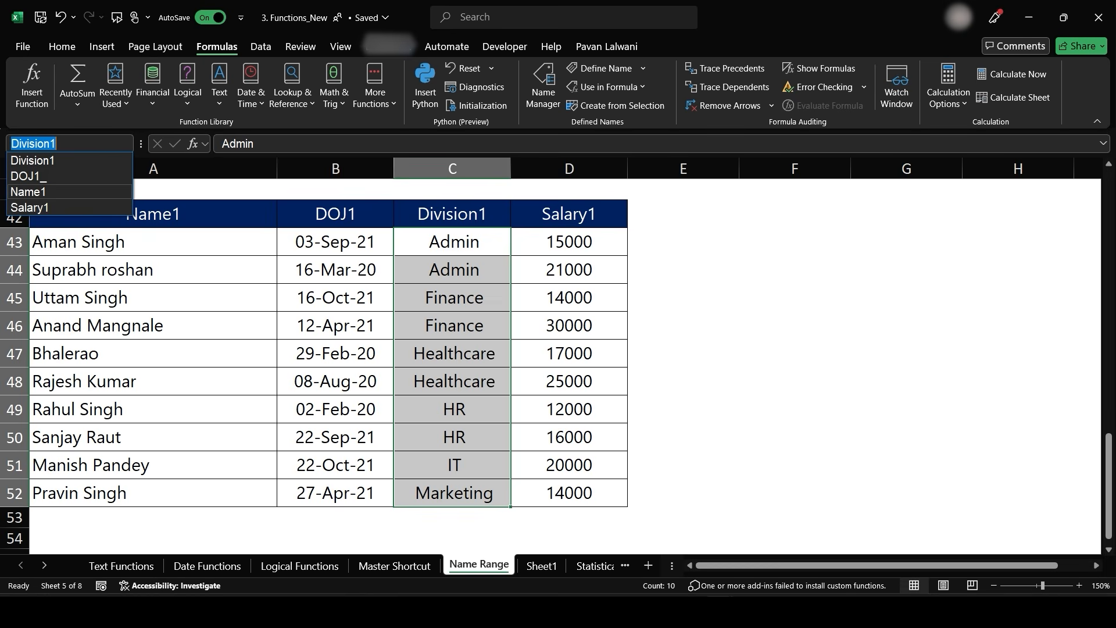
{"action": "left_click", "coordinate": [28, 192]}
{"action": "left_click", "coordinate": [126, 144]}
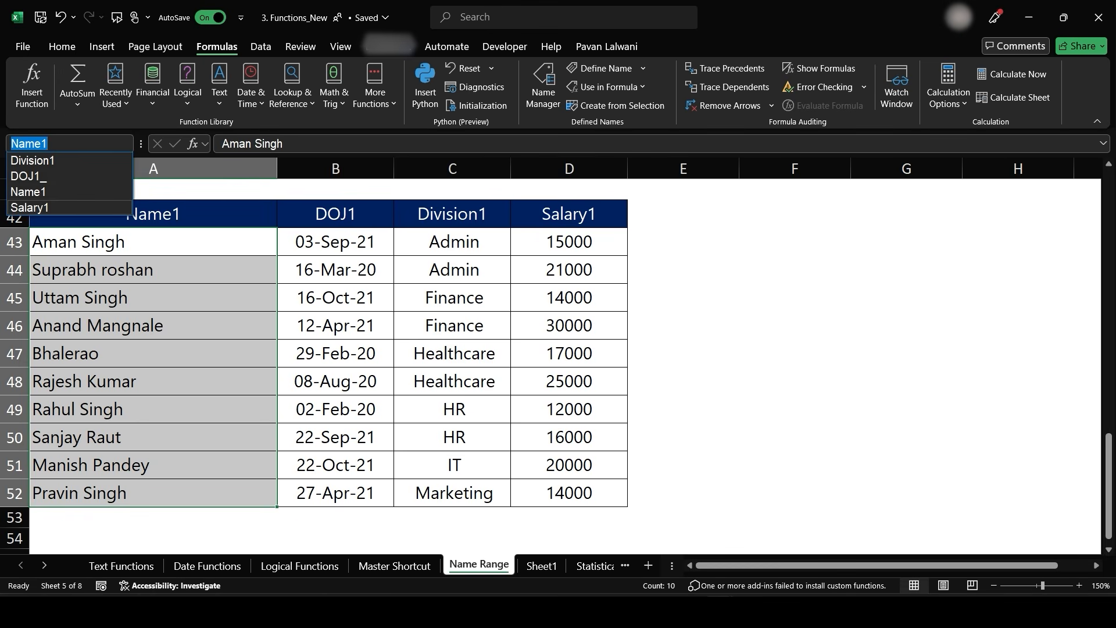
{"action": "left_click", "coordinate": [29, 207]}
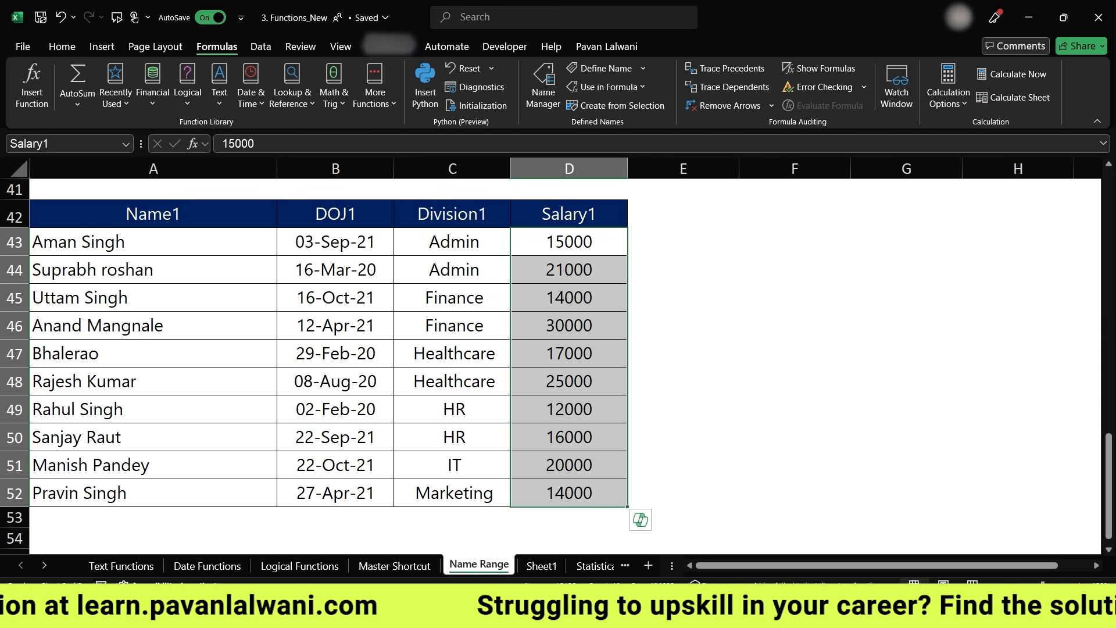
{"action": "scroll", "coordinate": [558, 360], "scroll_direction": "down", "scroll_amount": 3}
{"action": "scroll", "coordinate": [558, 360], "scroll_direction": "up", "scroll_amount": 16}
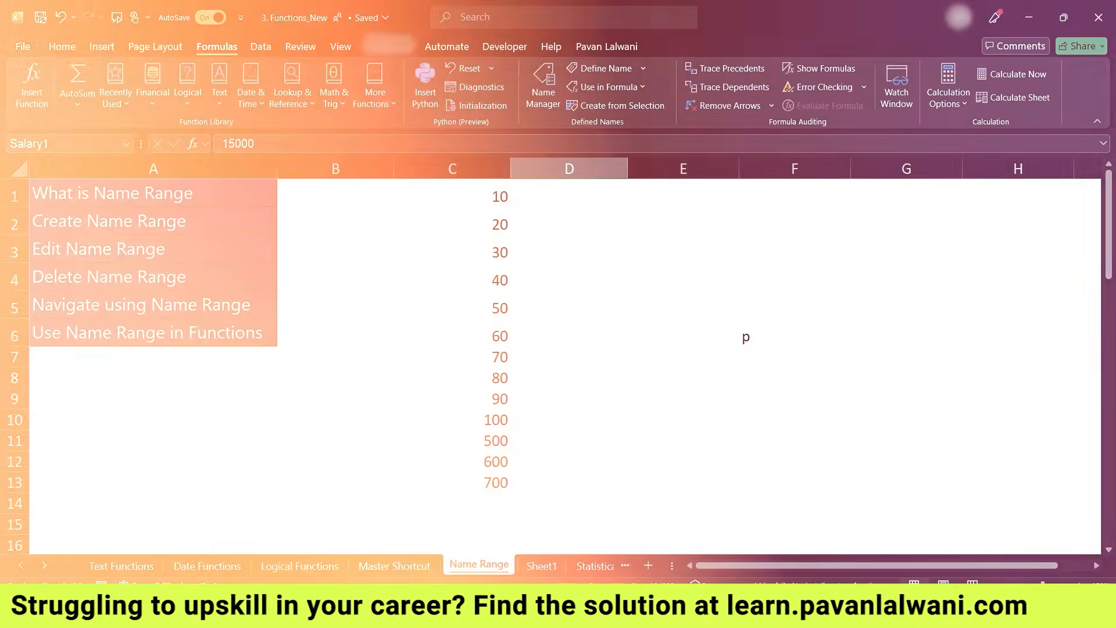
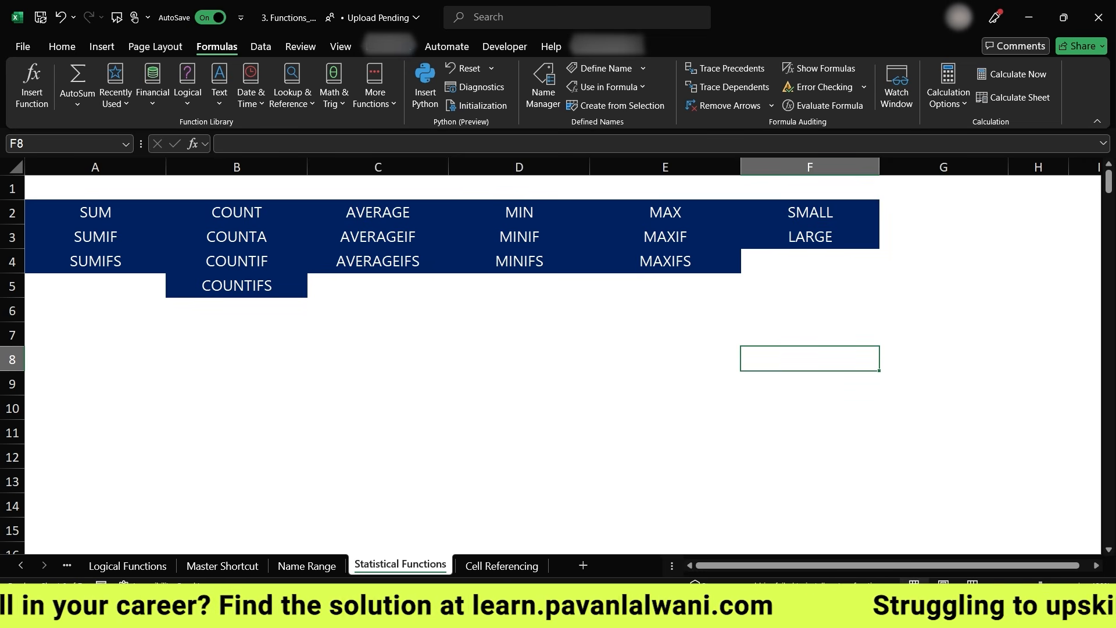
- Browse the Statistical functions list under More Functions
{"action": "scroll", "coordinate": [528, 389], "scroll_direction": "right", "scroll_amount": 2}
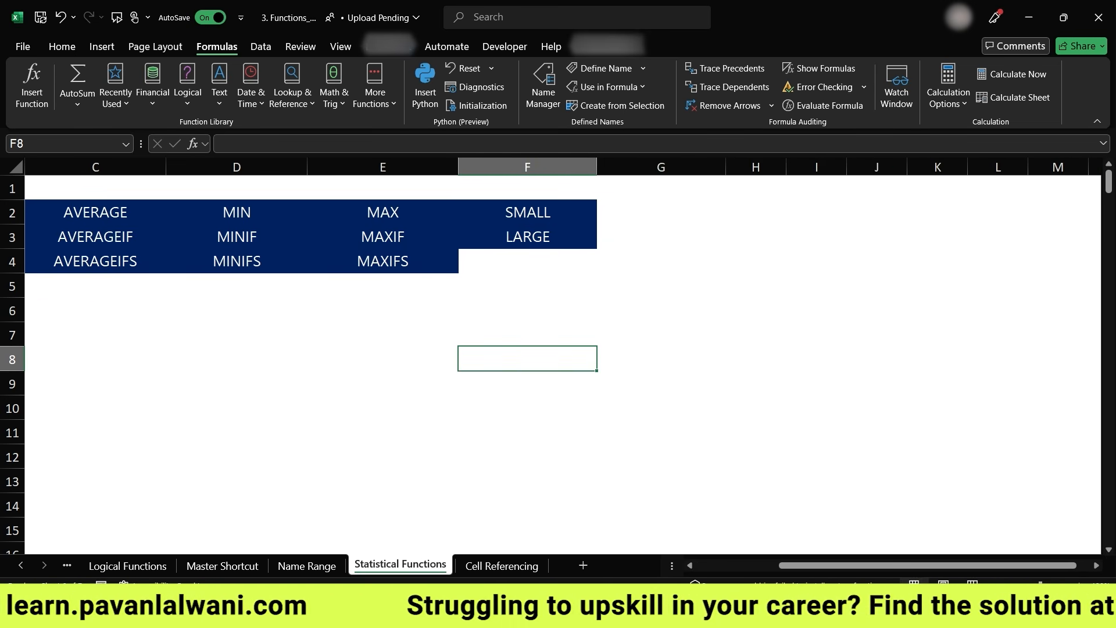
{"action": "scroll", "coordinate": [528, 388], "scroll_direction": "left", "scroll_amount": 2}
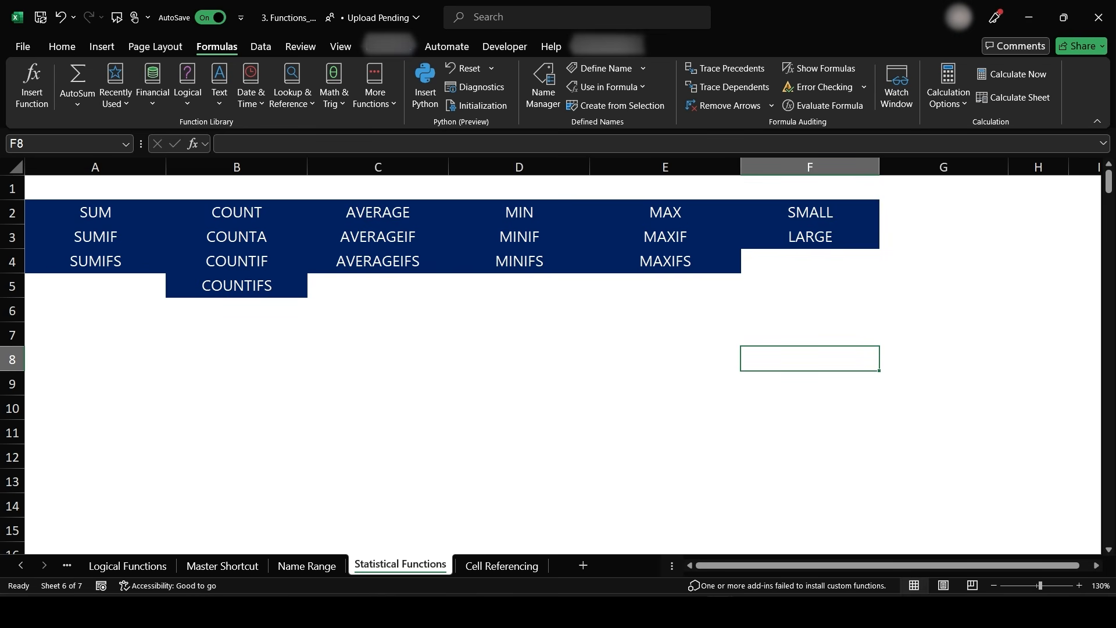
{"action": "left_click", "coordinate": [375, 86]}
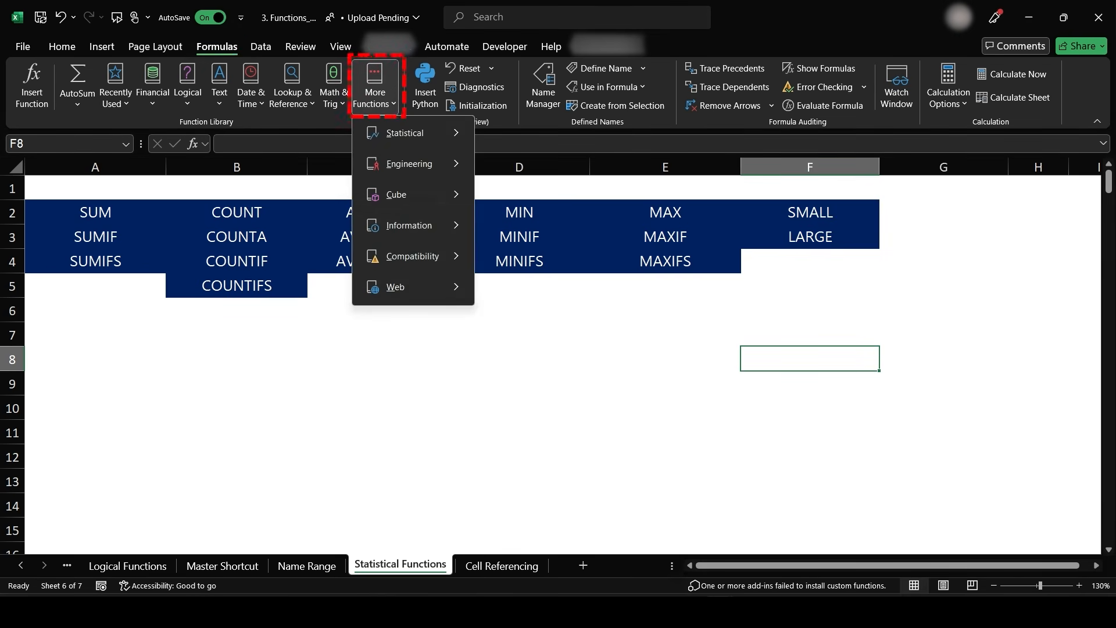
{"action": "mouse_move", "coordinate": [405, 133]}
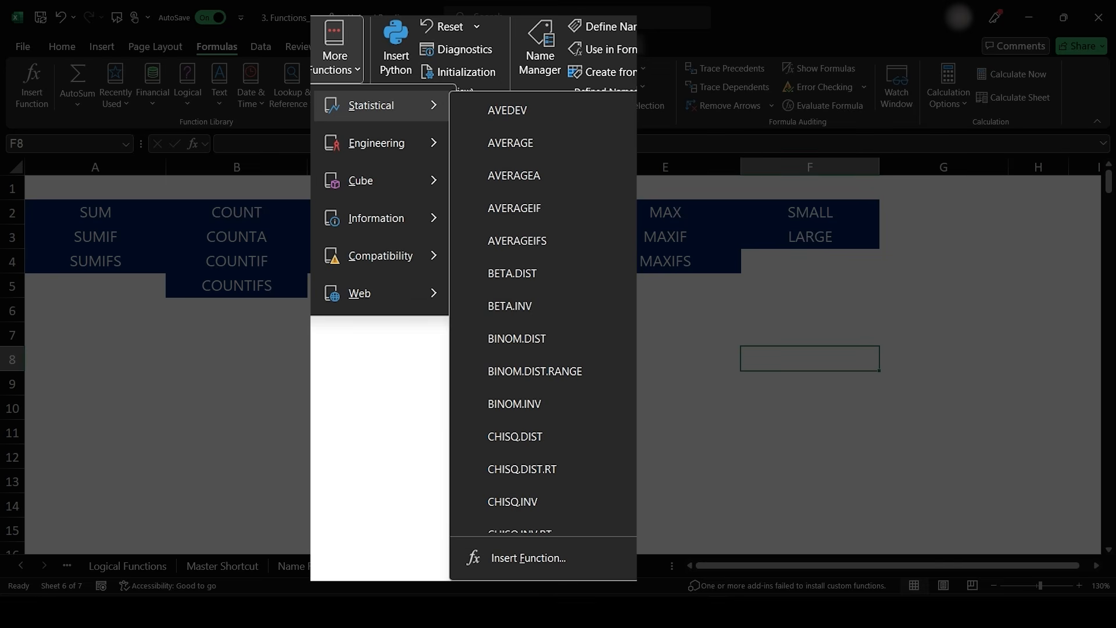
{"action": "scroll", "coordinate": [573, 262], "scroll_direction": "down", "scroll_amount": 9}
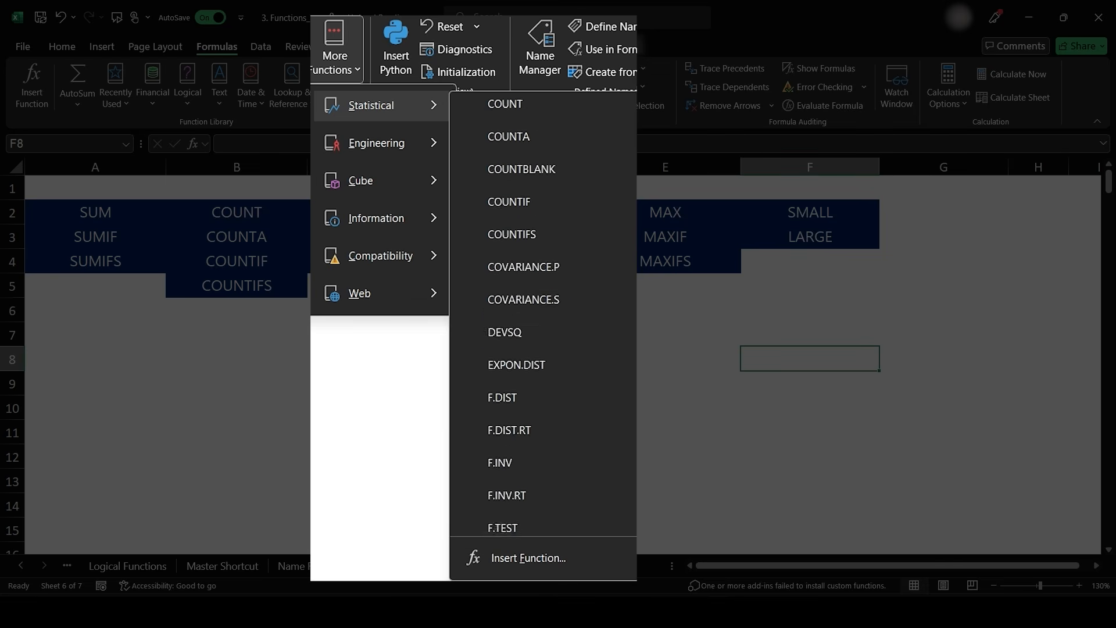
{"action": "scroll", "coordinate": [583, 279], "scroll_direction": "down", "scroll_amount": 13}
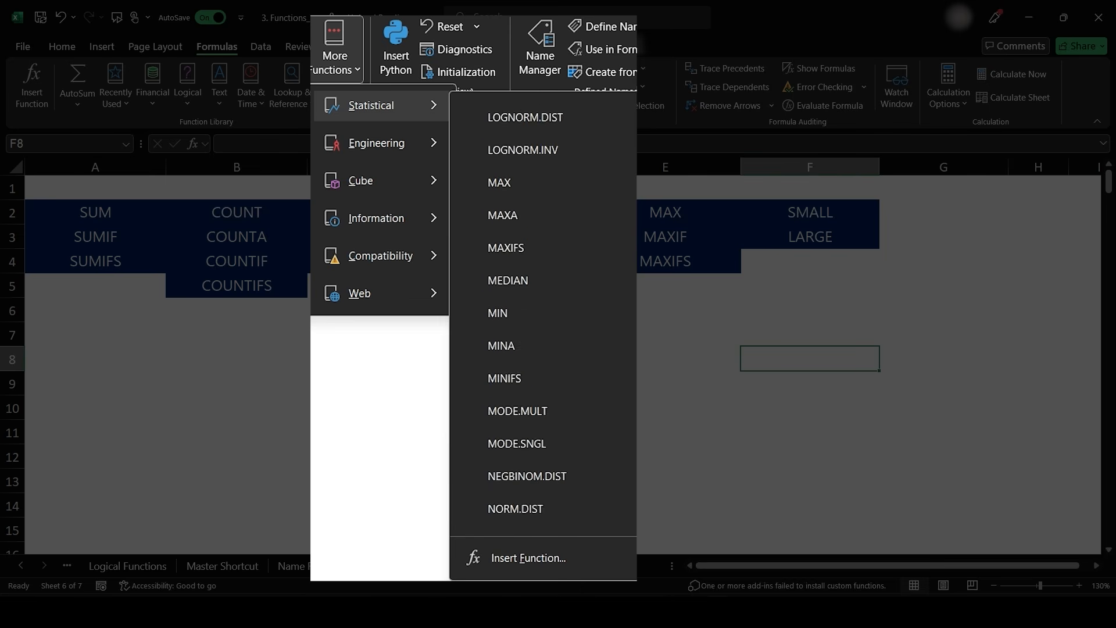
{"action": "scroll", "coordinate": [575, 269], "scroll_direction": "down", "scroll_amount": 10}
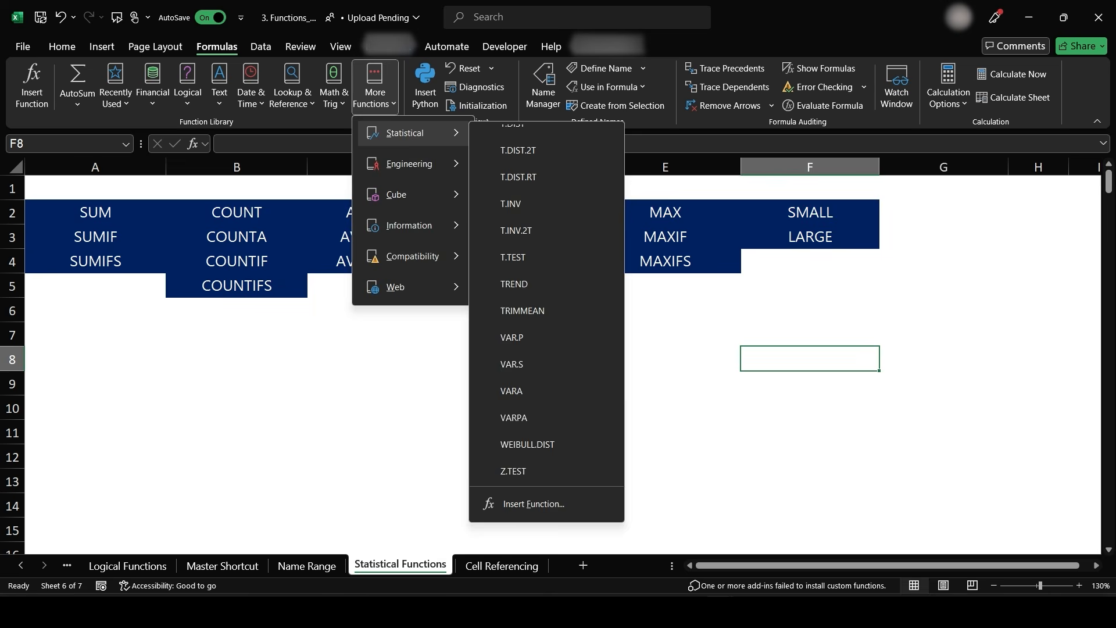
{"action": "left_click", "coordinate": [378, 382]}
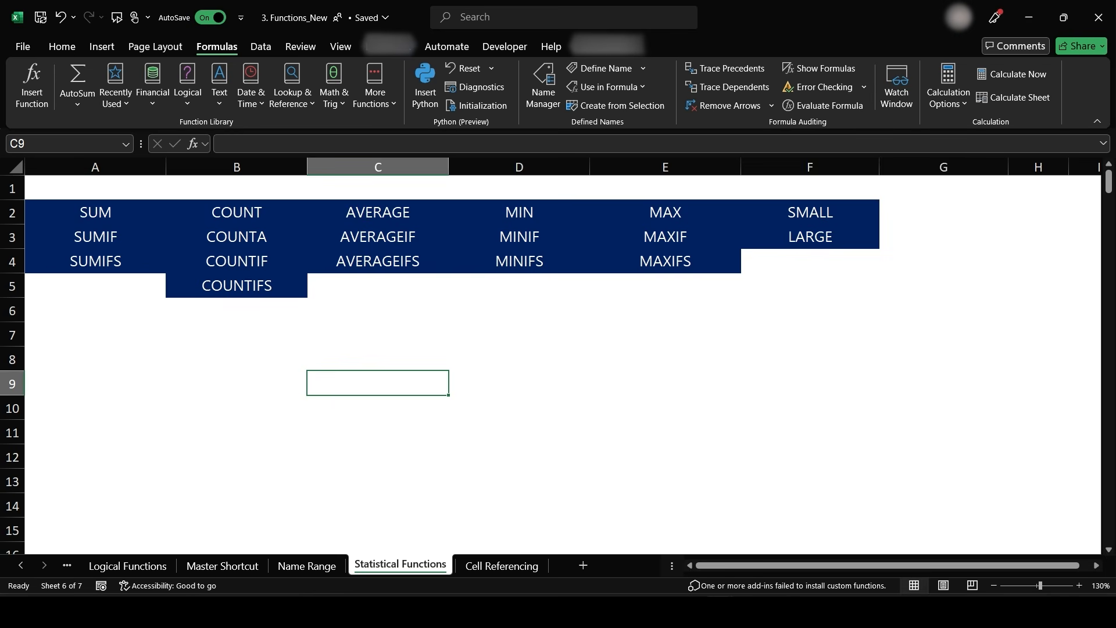
- Review the employee salary table and the four salary calculation tasks listed below it
{"action": "scroll", "coordinate": [521, 344], "scroll_direction": "down", "scroll_amount": 5}
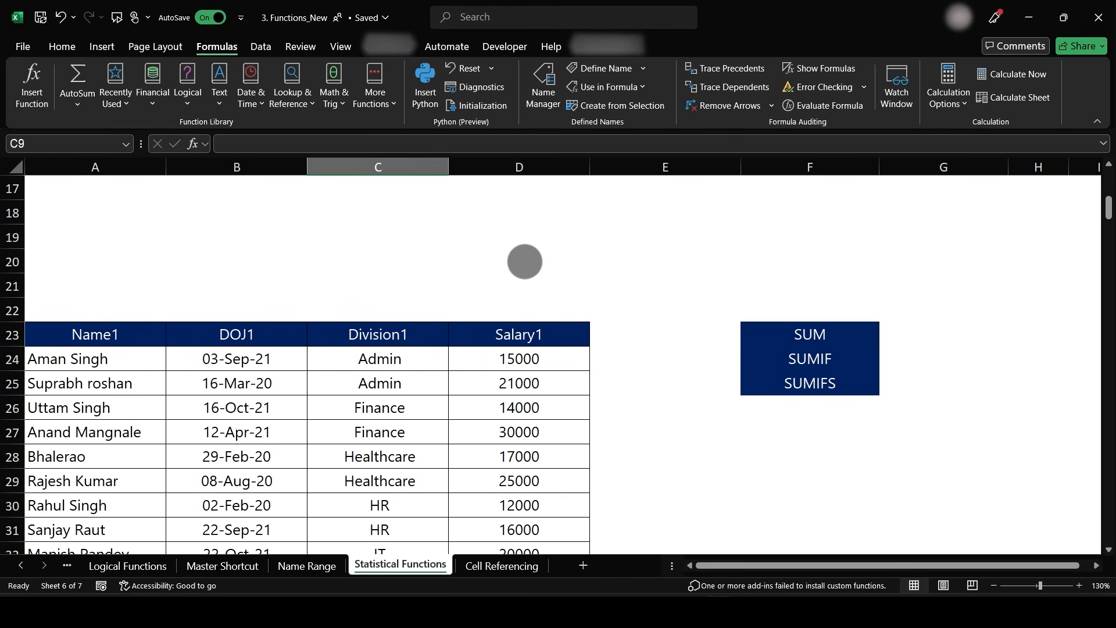
{"action": "scroll", "coordinate": [524, 263], "scroll_direction": "down", "scroll_amount": 2}
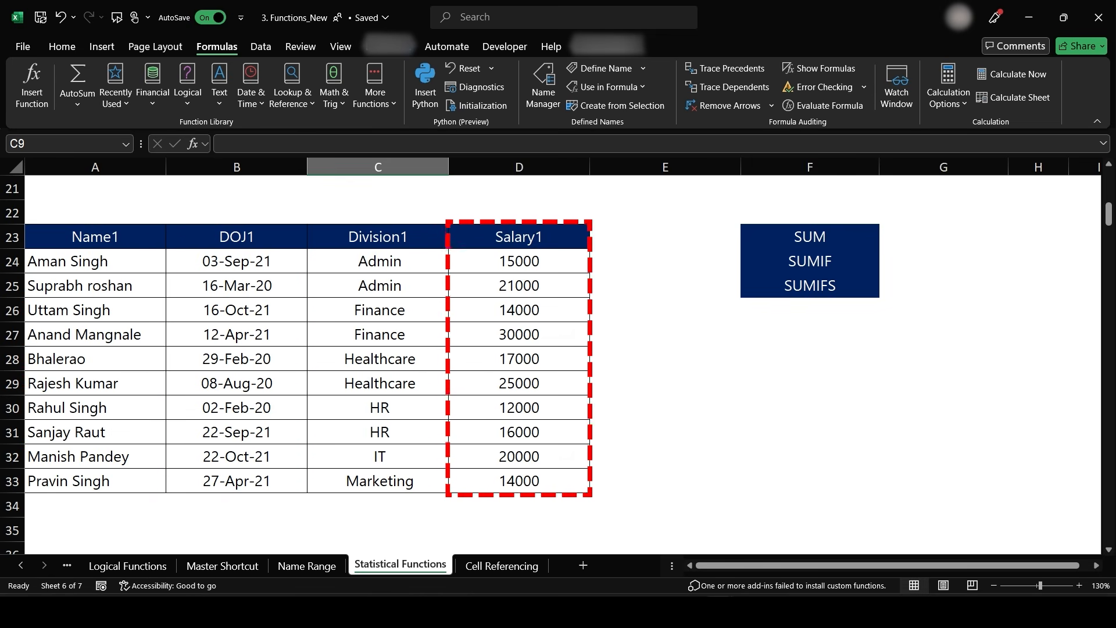
{"action": "scroll", "coordinate": [665, 379], "scroll_direction": "right", "scroll_amount": 2}
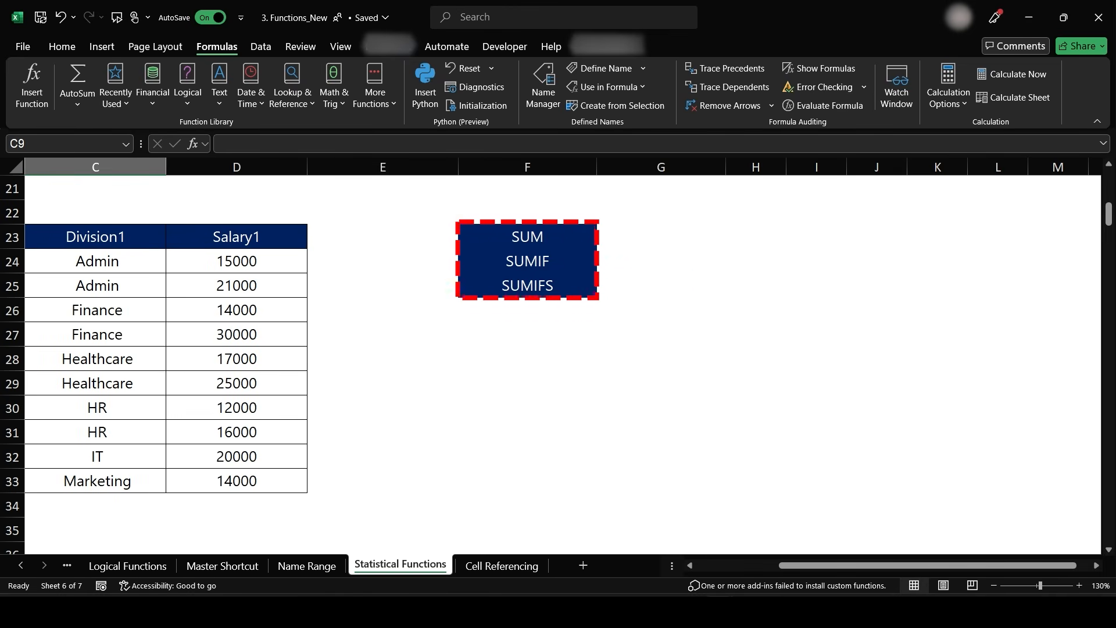
{"action": "scroll", "coordinate": [672, 353], "scroll_direction": "left", "scroll_amount": 2}
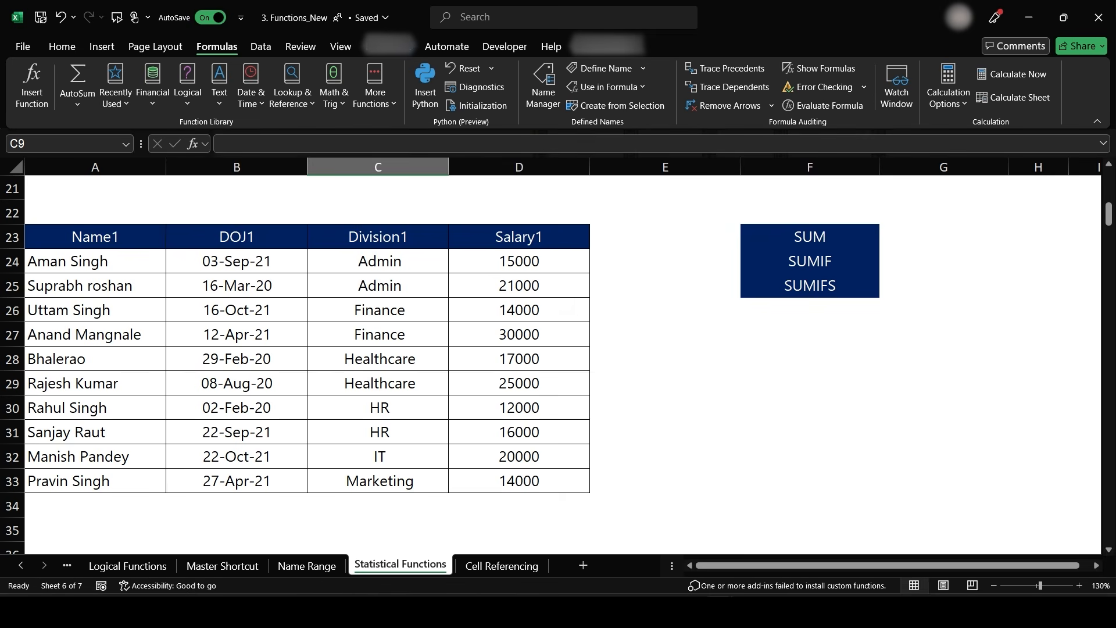
{"action": "scroll", "coordinate": [680, 317], "scroll_direction": "down", "scroll_amount": 1, "text": "ctrl"}
{"action": "scroll", "coordinate": [578, 351], "scroll_direction": "down", "scroll_amount": 2}
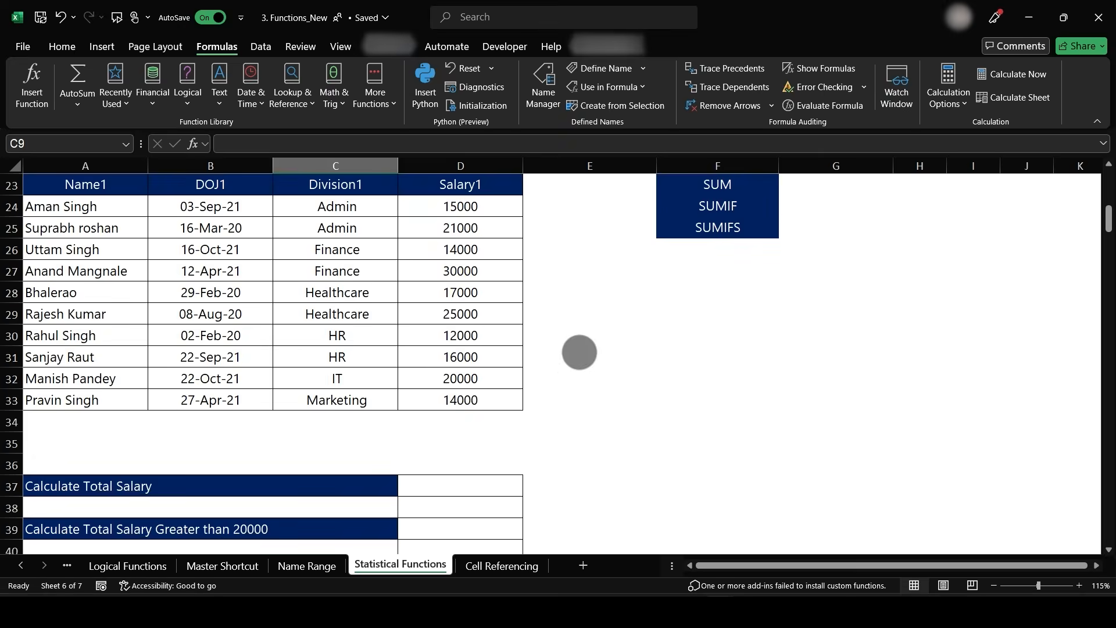
{"action": "scroll", "coordinate": [585, 309], "scroll_direction": "down", "scroll_amount": 2}
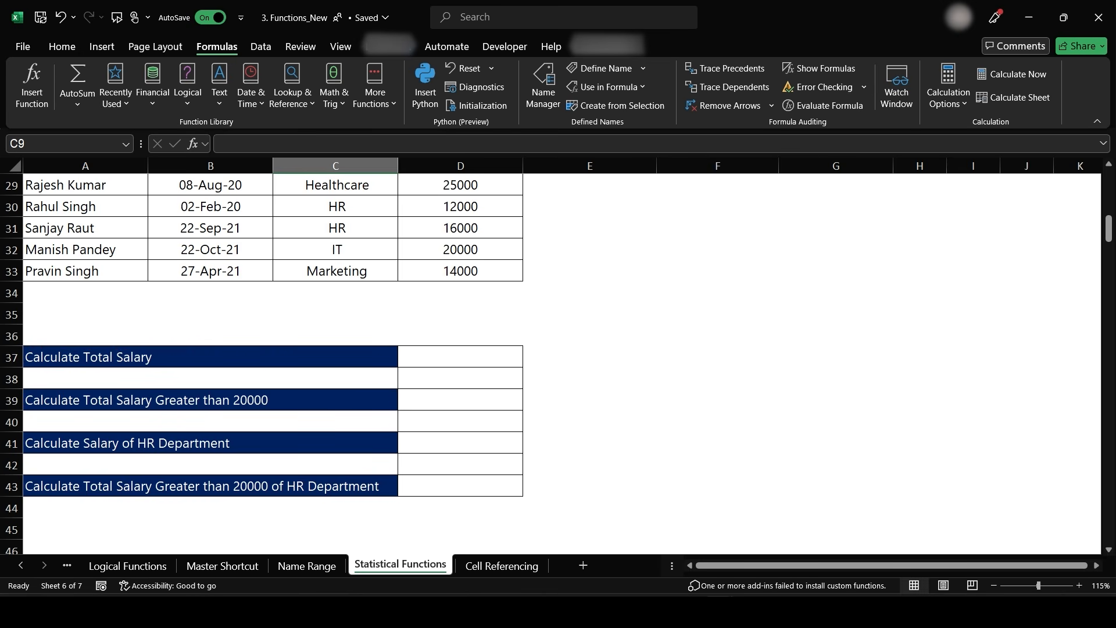
{"action": "left_click", "coordinate": [1080, 585]}
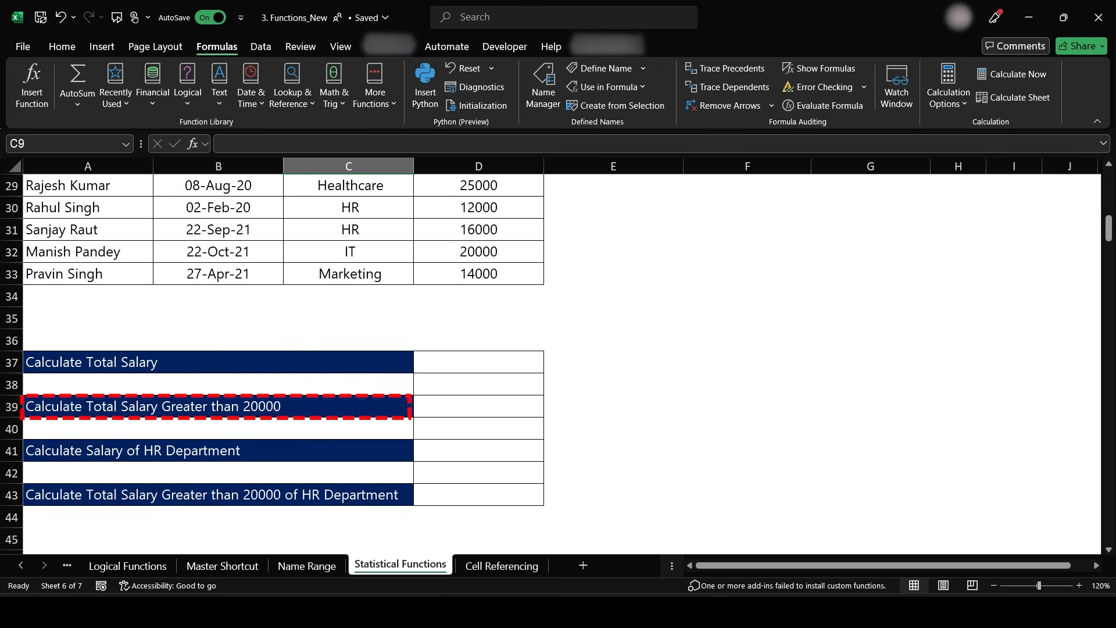
{"action": "scroll", "coordinate": [523, 404], "scroll_direction": "up", "scroll_amount": 3}
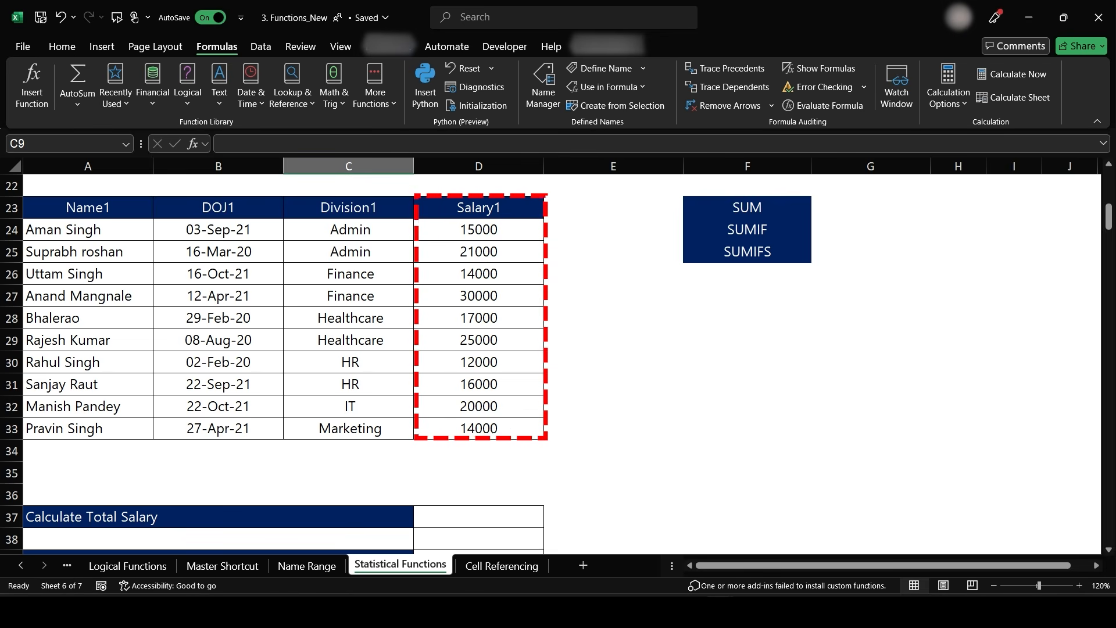
{"action": "scroll", "coordinate": [513, 324], "scroll_direction": "down", "scroll_amount": 3}
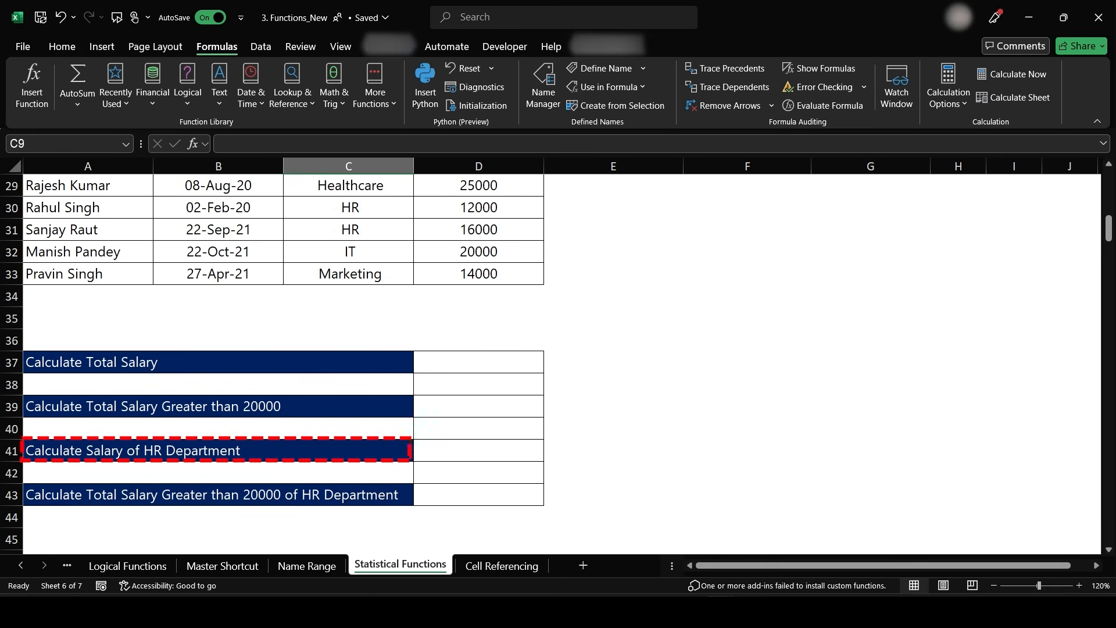
{"action": "scroll", "coordinate": [346, 354], "scroll_direction": "down", "scroll_amount": 2}
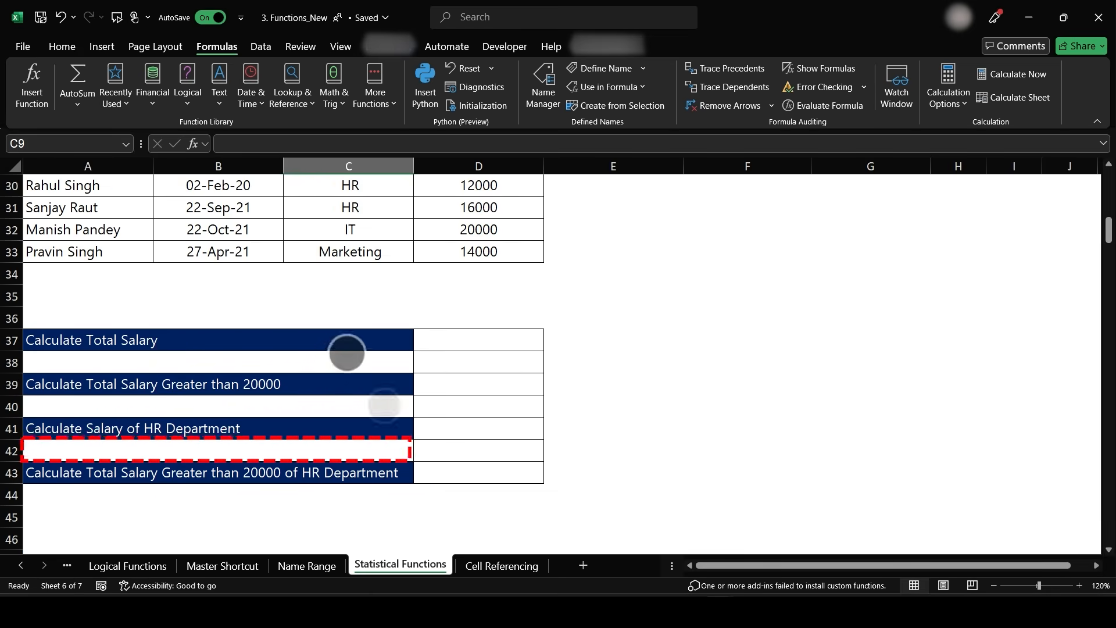
{"action": "scroll", "coordinate": [407, 488], "scroll_direction": "up", "scroll_amount": 4}
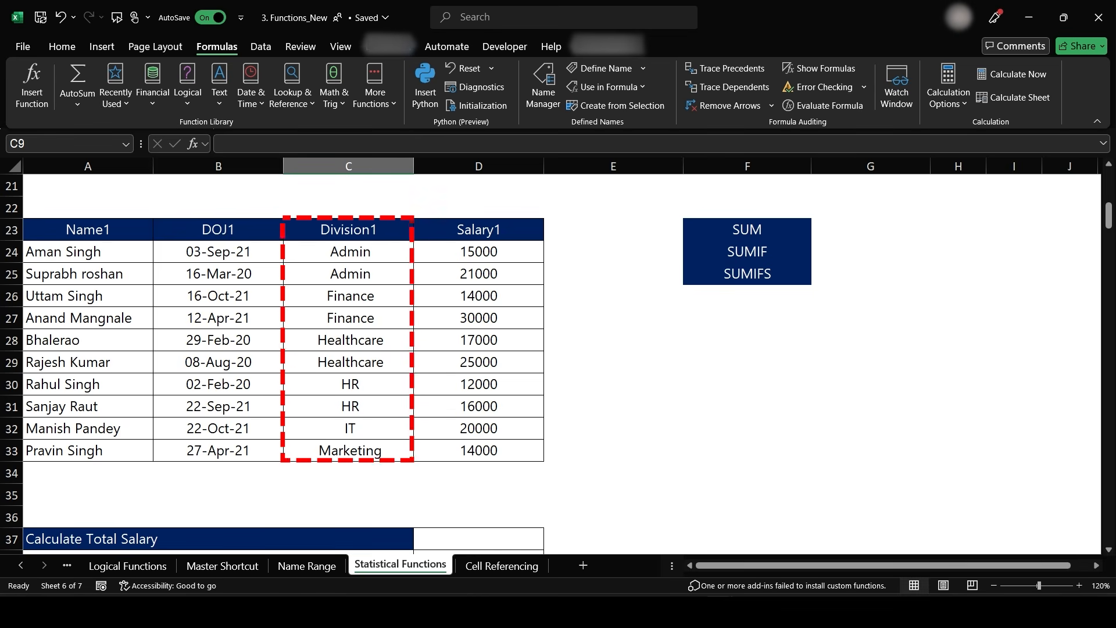
{"action": "scroll", "coordinate": [283, 360], "scroll_direction": "down", "scroll_amount": 3}
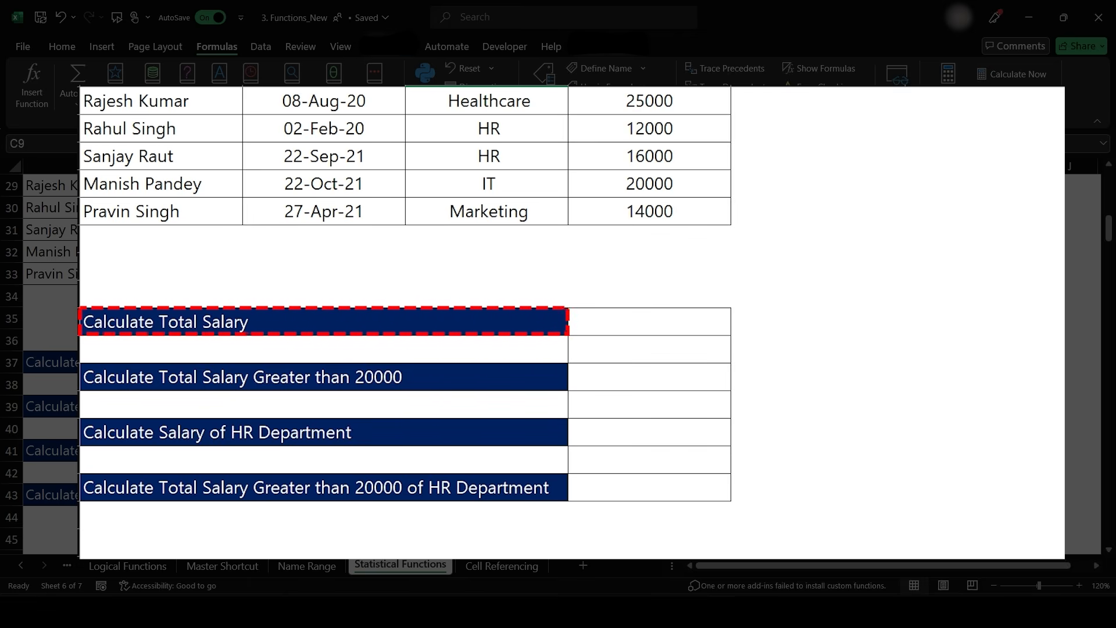
- Enter a SUM formula in D37 that totals the Salary1 range D24:D33
{"action": "left_click", "coordinate": [655, 329]}
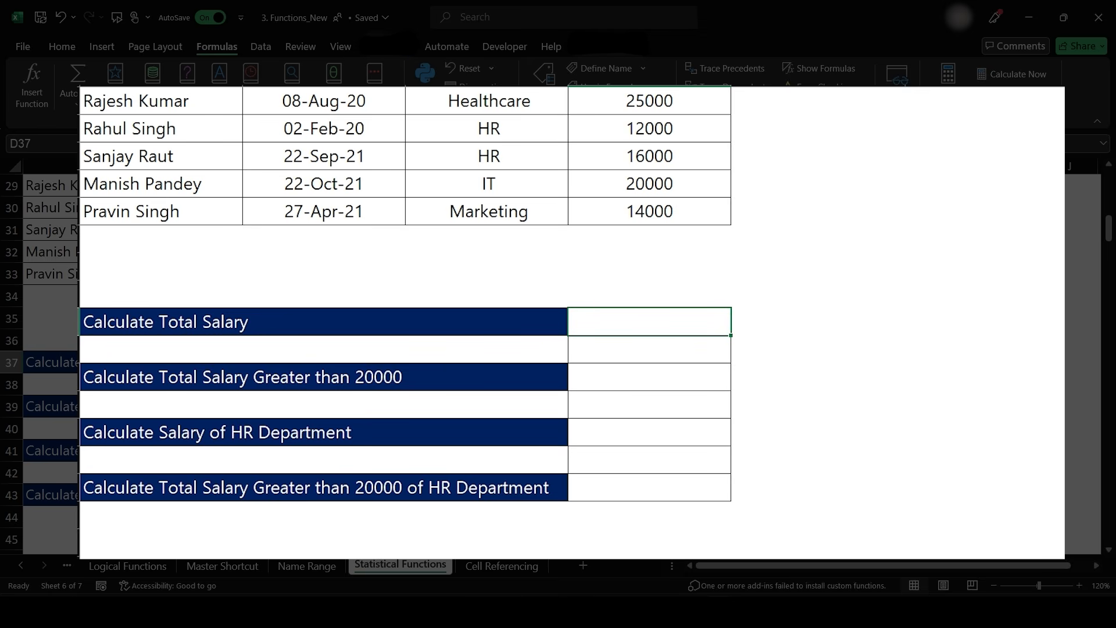
{"action": "type", "text": "=sum"}
{"action": "key", "text": "Tab"}
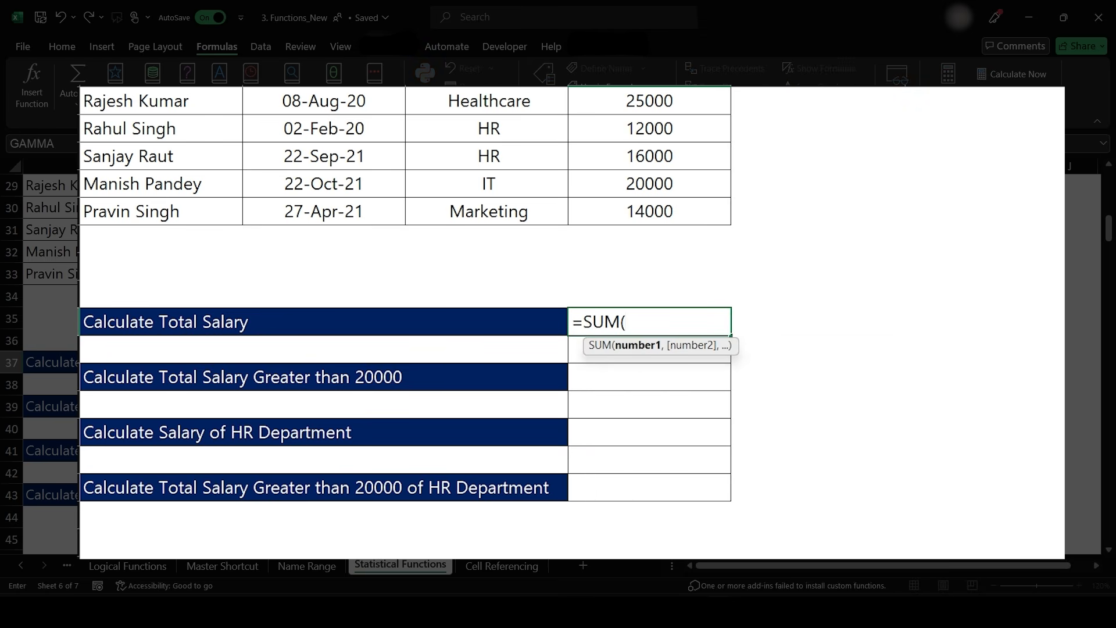
{"action": "scroll", "coordinate": [753, 430], "scroll_direction": "up", "scroll_amount": 2}
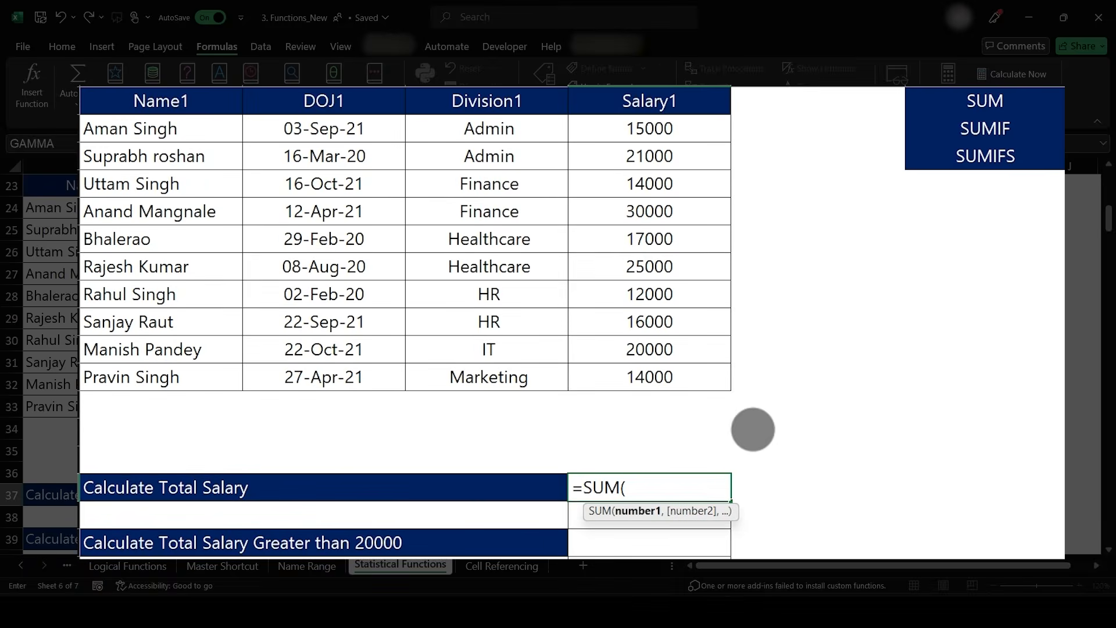
{"action": "scroll", "coordinate": [753, 430], "scroll_direction": "up", "scroll_amount": 1}
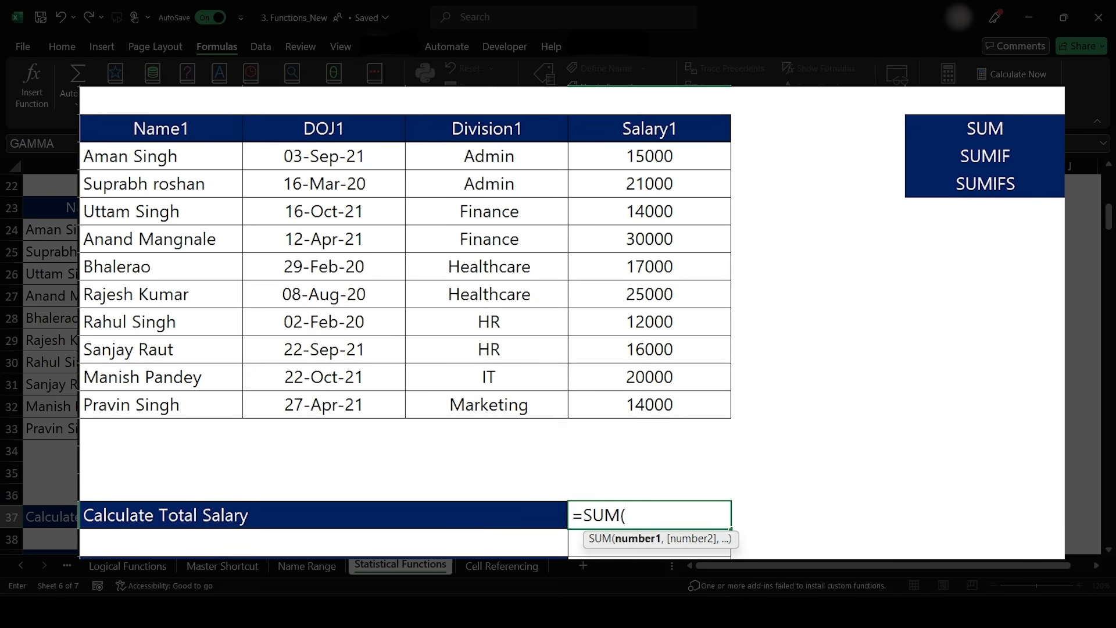
{"action": "left_click_drag", "start_coordinate": [650, 156], "coordinate": [697, 407]}
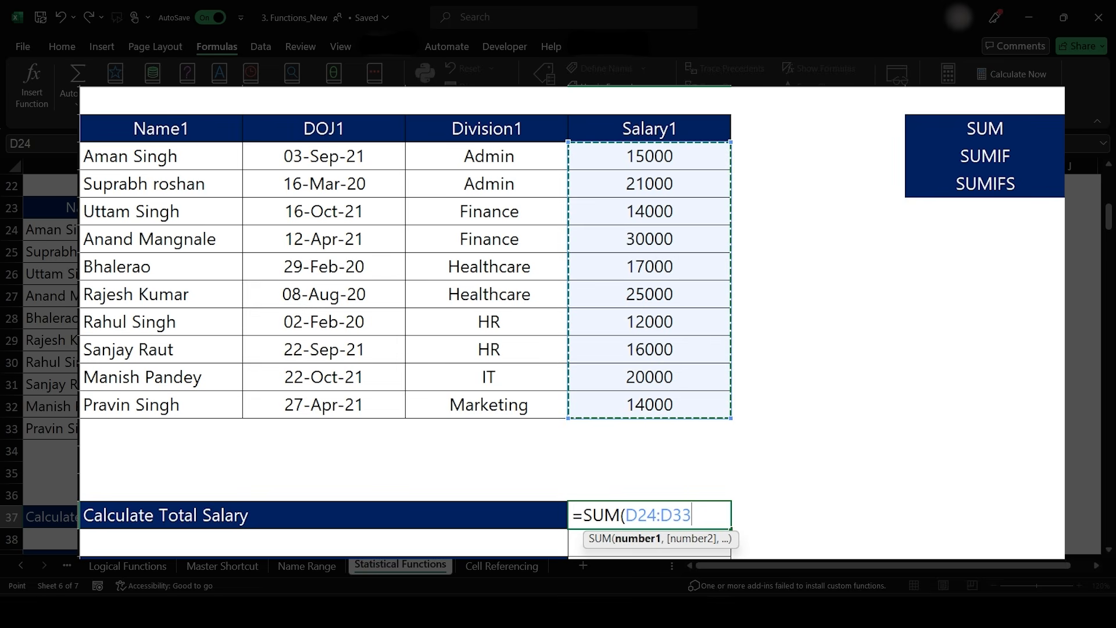
{"action": "type", "text": ")"}
{"action": "key", "text": "Return"}
{"action": "scroll", "coordinate": [407, 319], "scroll_direction": "down", "scroll_amount": 2}
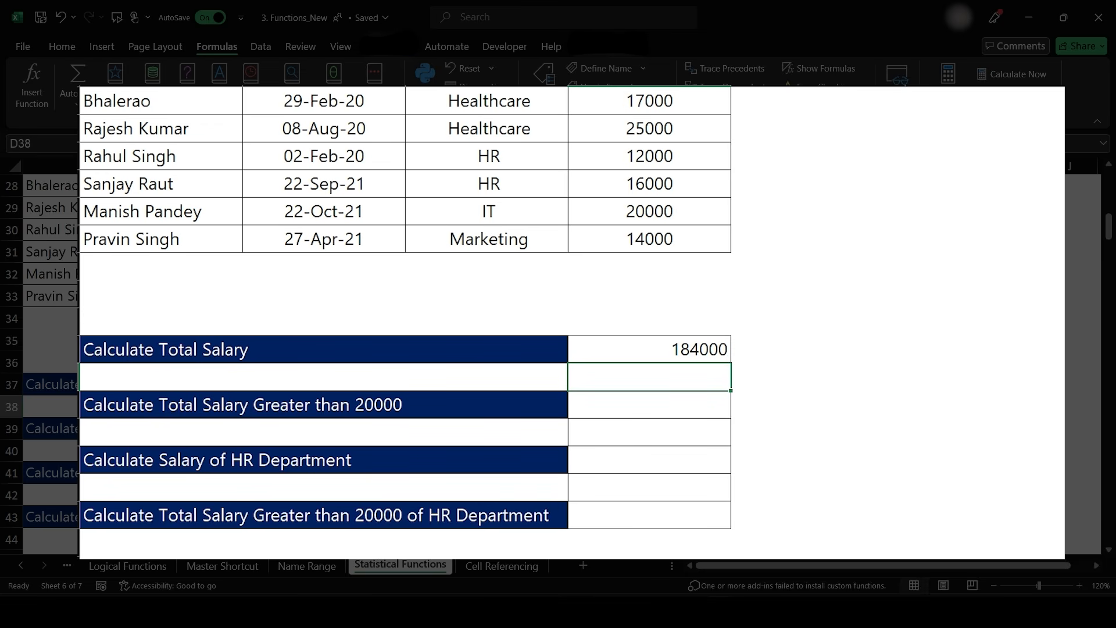
{"action": "left_click", "coordinate": [665, 399]}
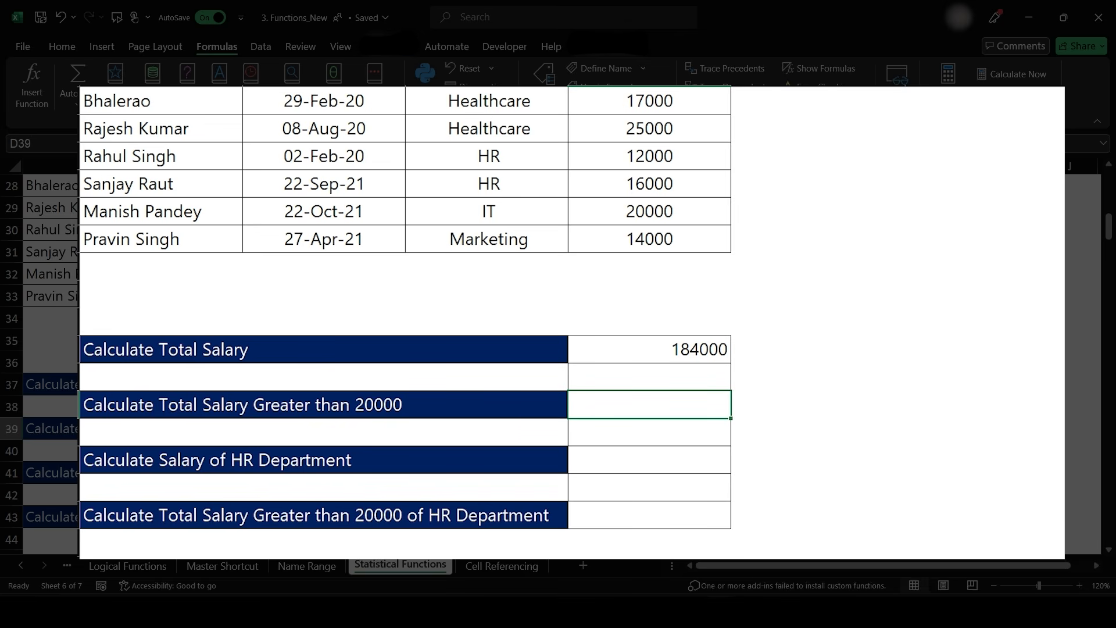
{"action": "scroll", "coordinate": [773, 361], "scroll_direction": "up", "scroll_amount": 2}
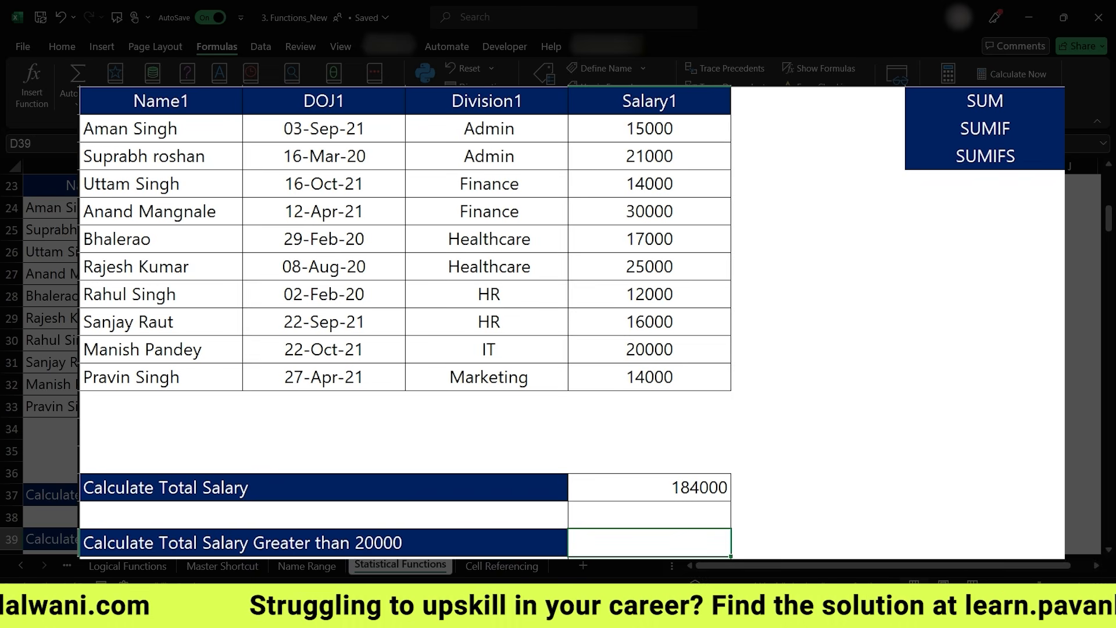
{"action": "scroll", "coordinate": [805, 269], "scroll_direction": "down", "scroll_amount": 2}
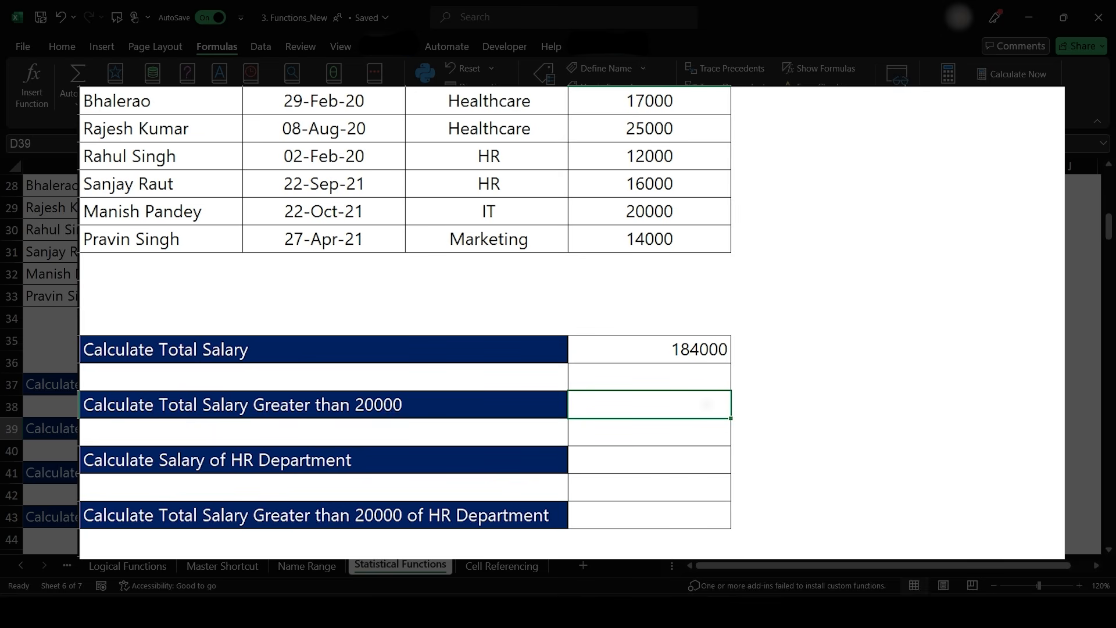
{"action": "type", "text": "=sum"}
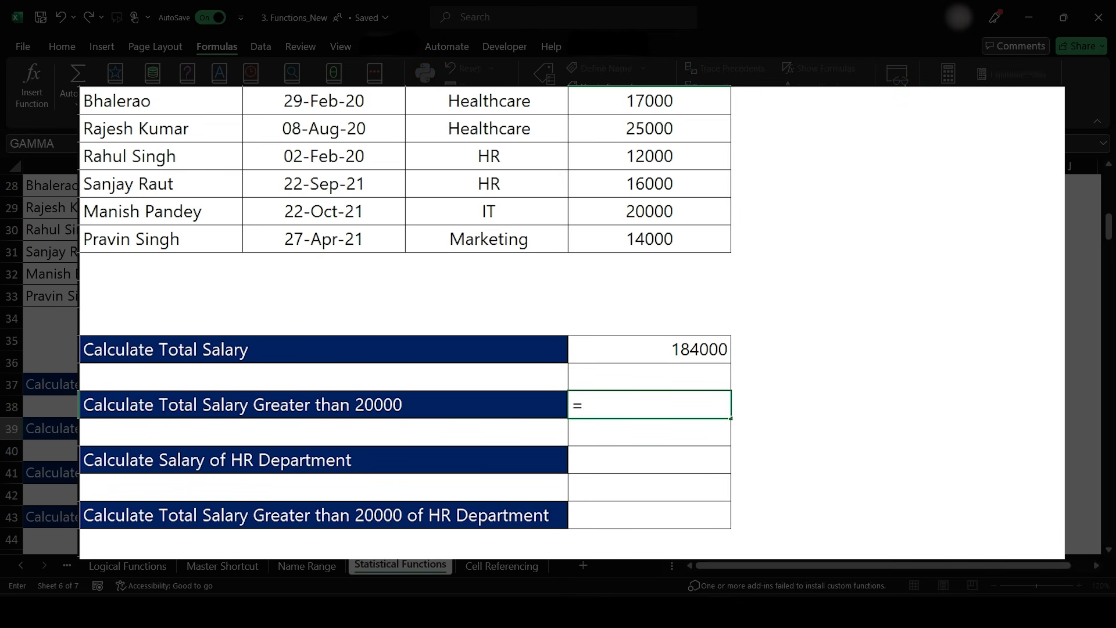
{"action": "key", "text": "Tab"}
{"action": "key", "text": "Left"}
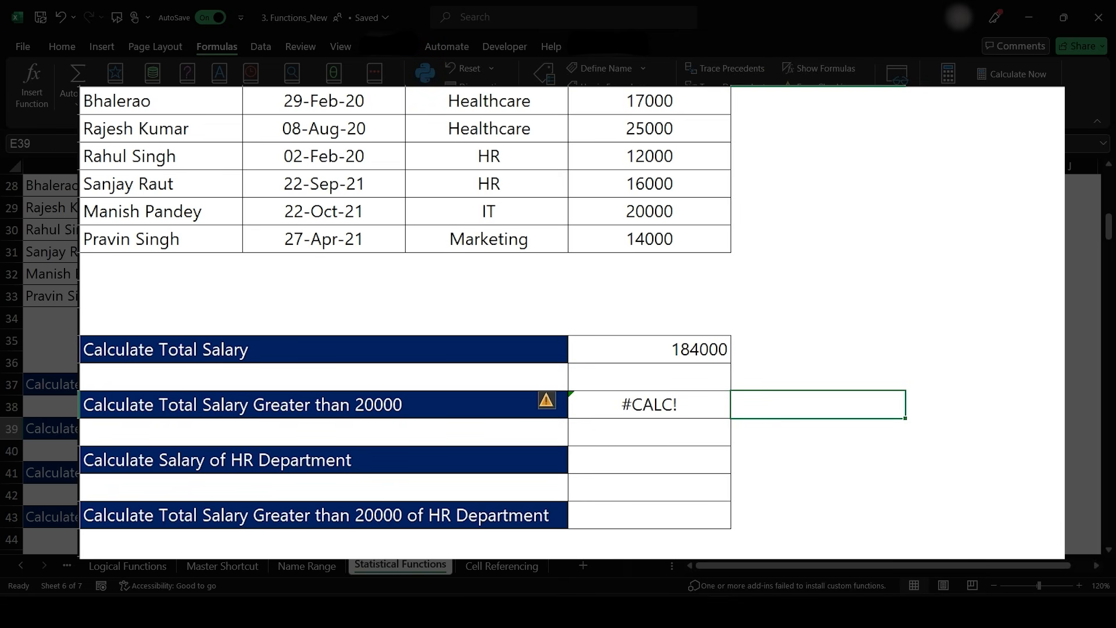
- Enter a SUMIF formula in D39 that totals salaries in D24:D33 greater than 20000
{"action": "type", "text": "=sumif"}
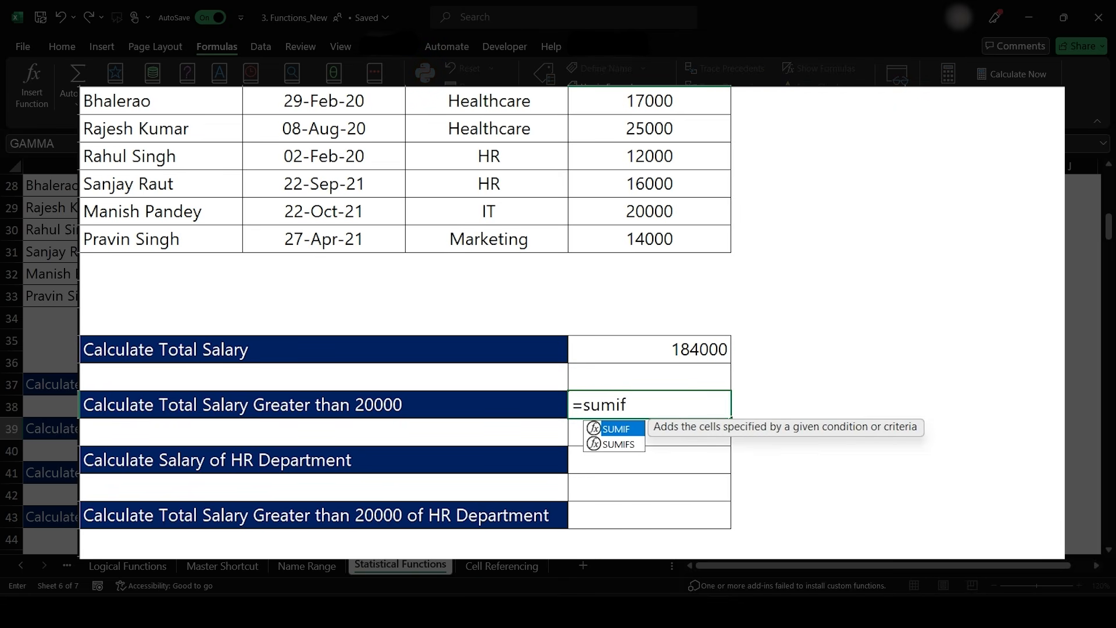
{"action": "key", "text": "Tab"}
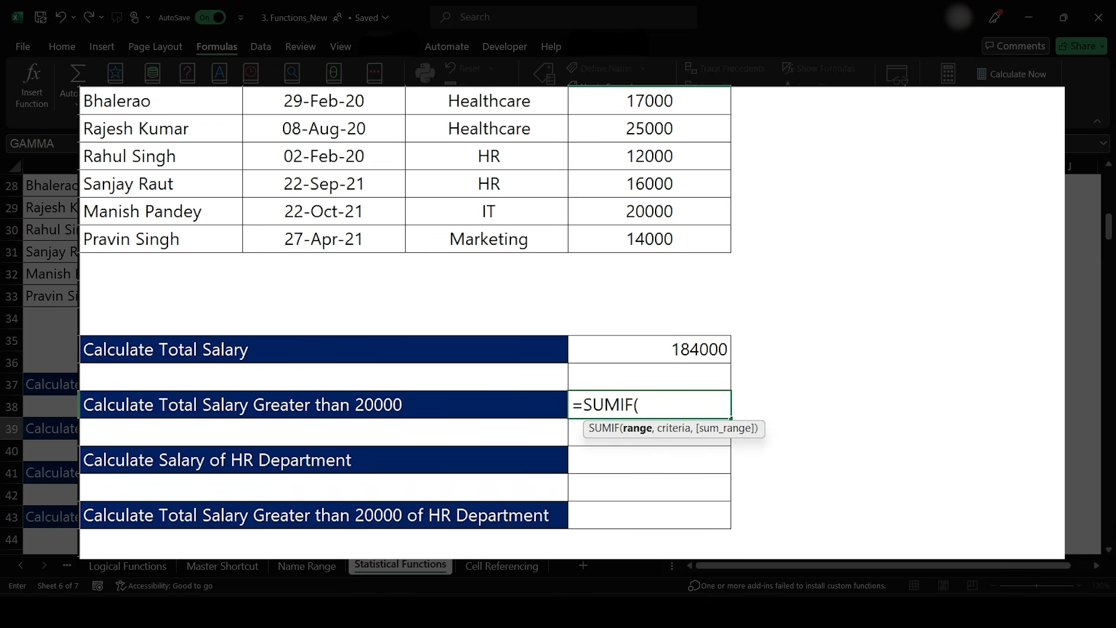
{"action": "scroll", "coordinate": [407, 348], "scroll_direction": "up", "scroll_amount": 4}
{"action": "left_click_drag", "start_coordinate": [649, 321], "coordinate": [650, 520]}
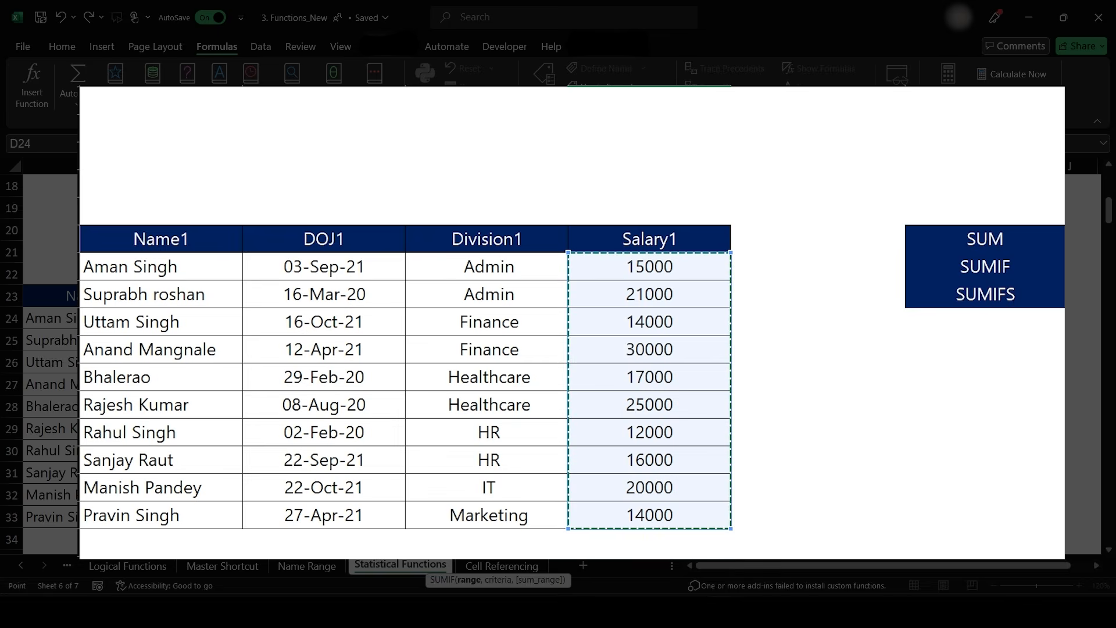
{"action": "scroll", "coordinate": [407, 349], "scroll_direction": "down", "scroll_amount": 2}
{"action": "type", "text": ","}
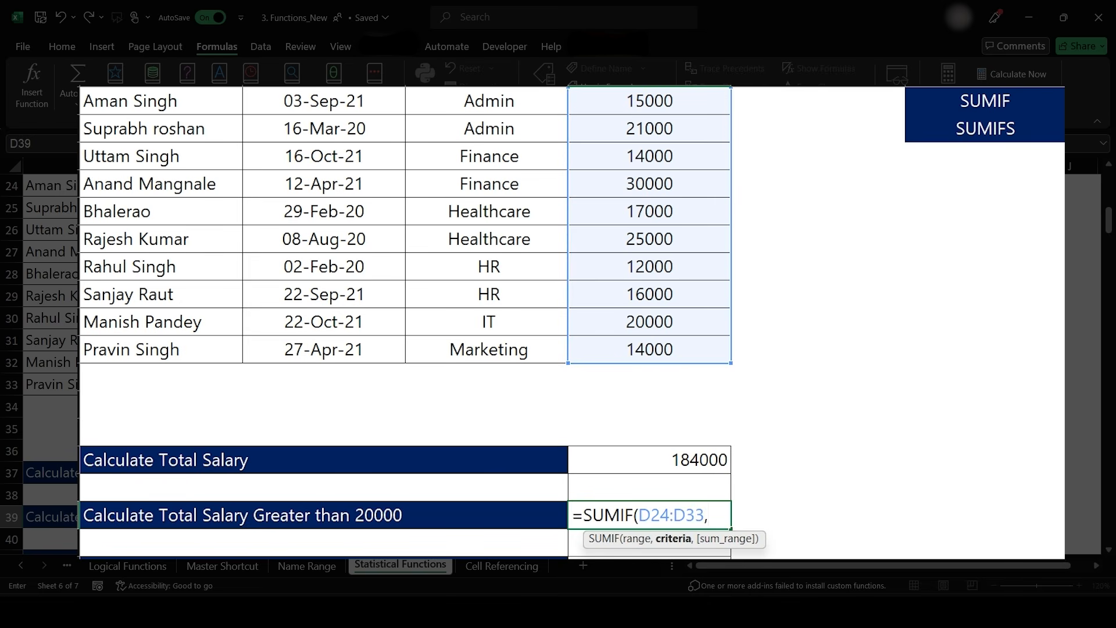
{"action": "type", "text": ">20000"}
{"action": "key", "text": "BackSpace"}
{"action": "key", "text": "BackSpace"}
{"action": "key", "text": "BackSpace"}
{"action": "key", "text": "BackSpace"}
{"action": "key", "text": "BackSpace"}
{"action": "key", "text": "BackSpace"}
{"action": "type", "text": "\">20000\")"}
{"action": "key", "text": "Return"}
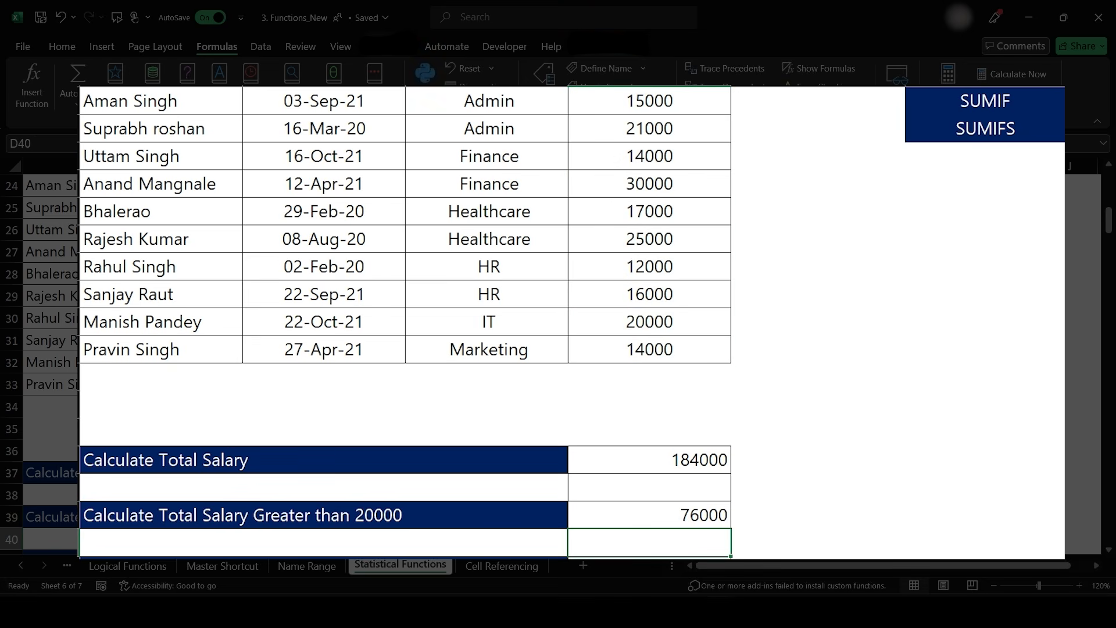
- Inspect the formulas in D37 and D39 with the ribbon collapsed
{"action": "key", "text": "Up"}
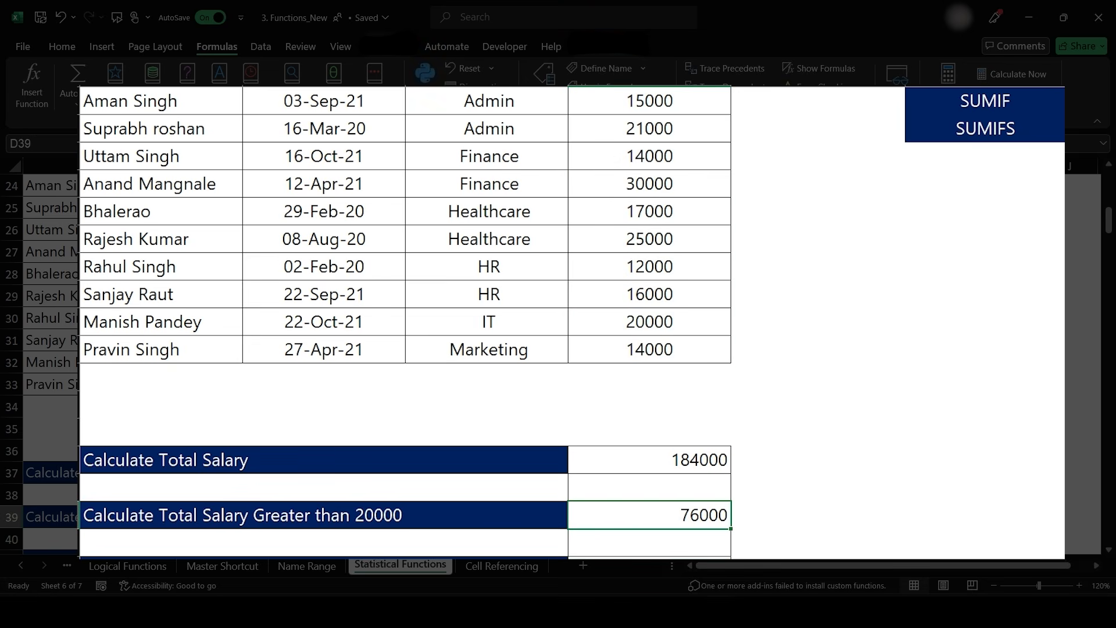
{"action": "key", "text": "ctrl+F1"}
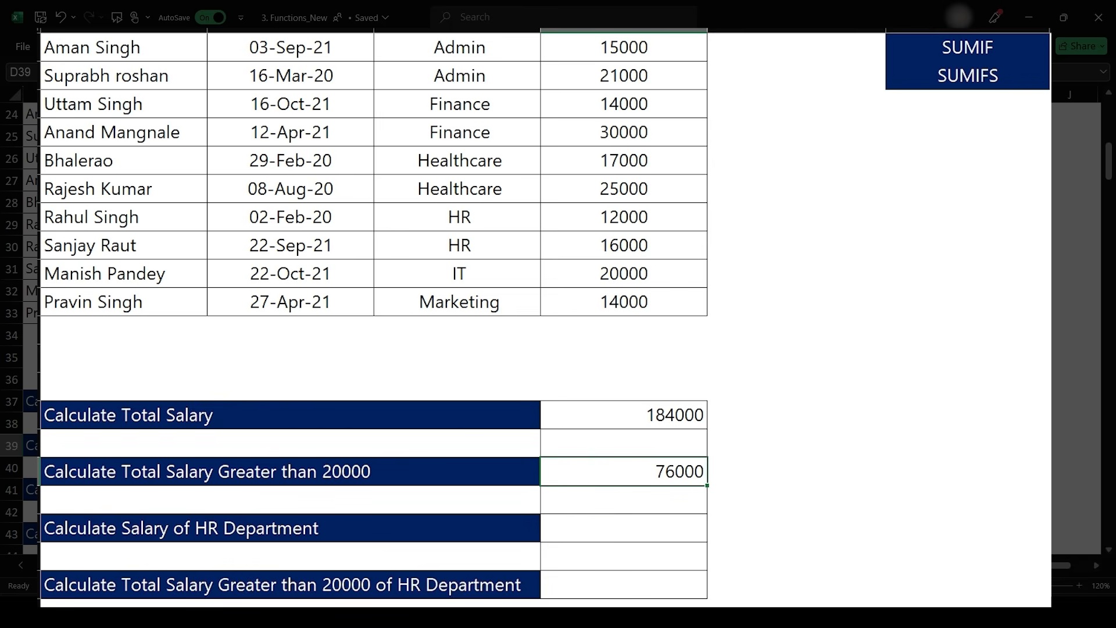
{"action": "double_click", "coordinate": [624, 415]}
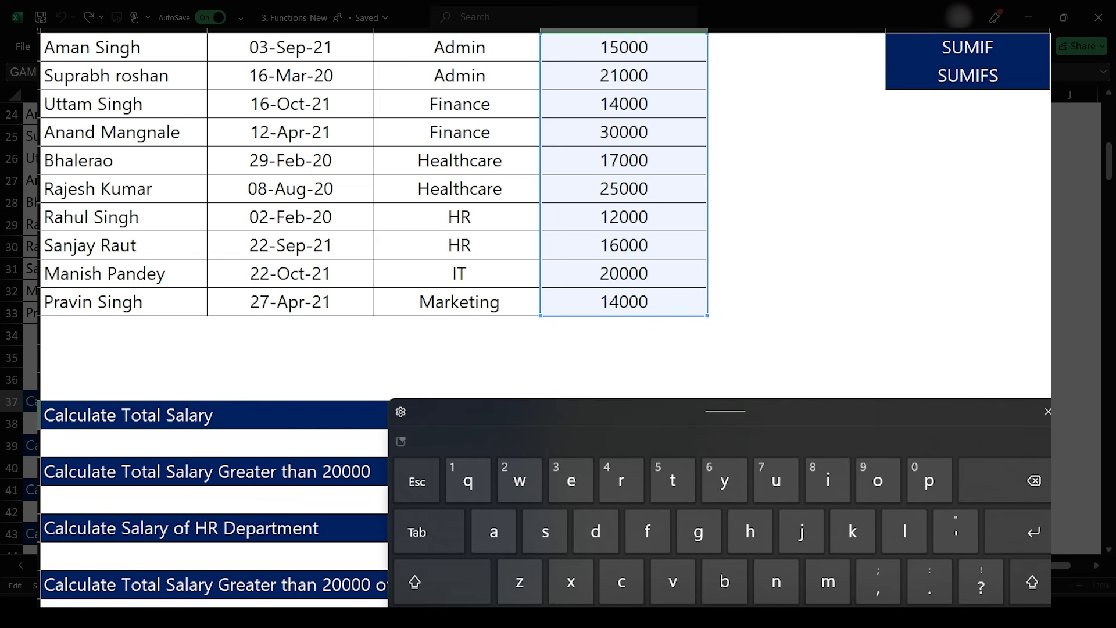
{"action": "left_click", "coordinate": [1048, 412]}
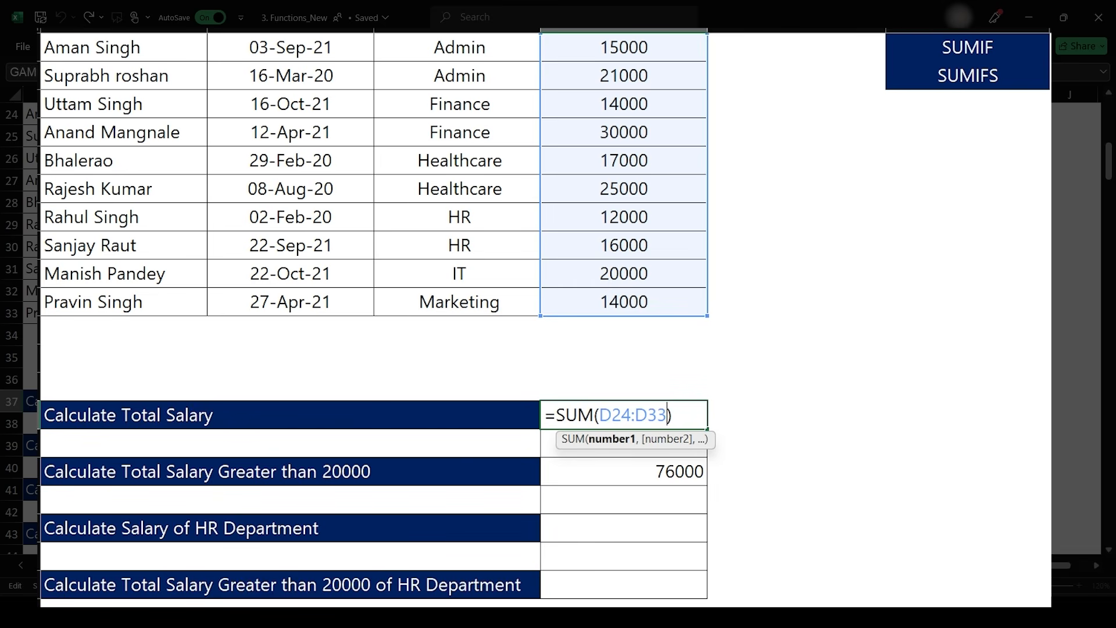
{"action": "key", "text": "Escape"}
{"action": "left_click", "coordinate": [624, 471]}
{"action": "double_click", "coordinate": [624, 471]}
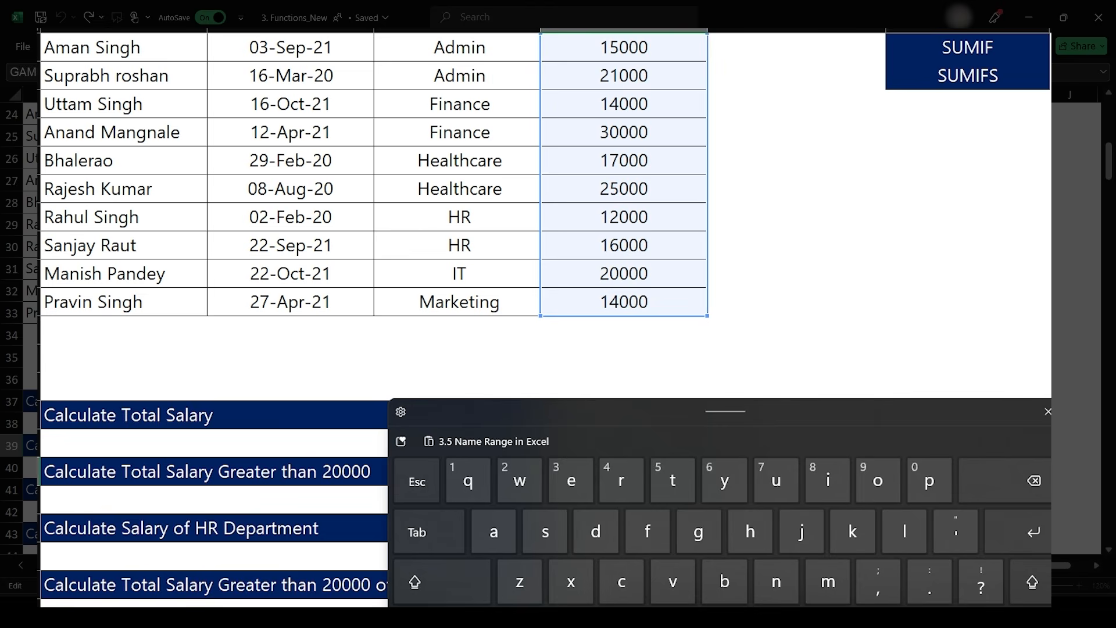
{"action": "left_click", "coordinate": [1047, 412]}
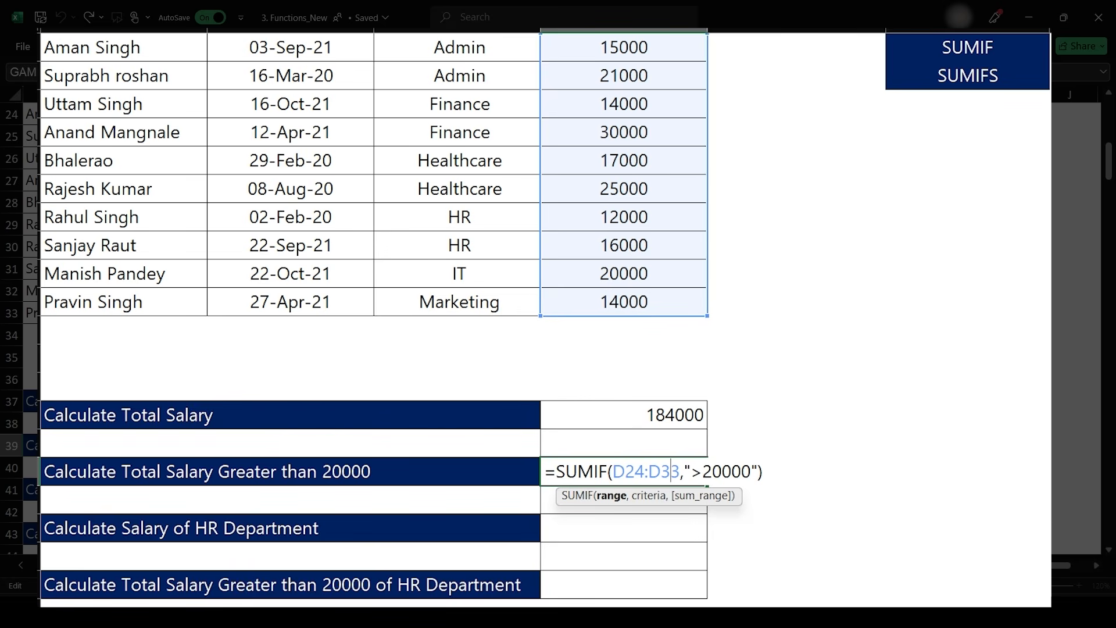
{"action": "key", "text": "ctrl+Return"}
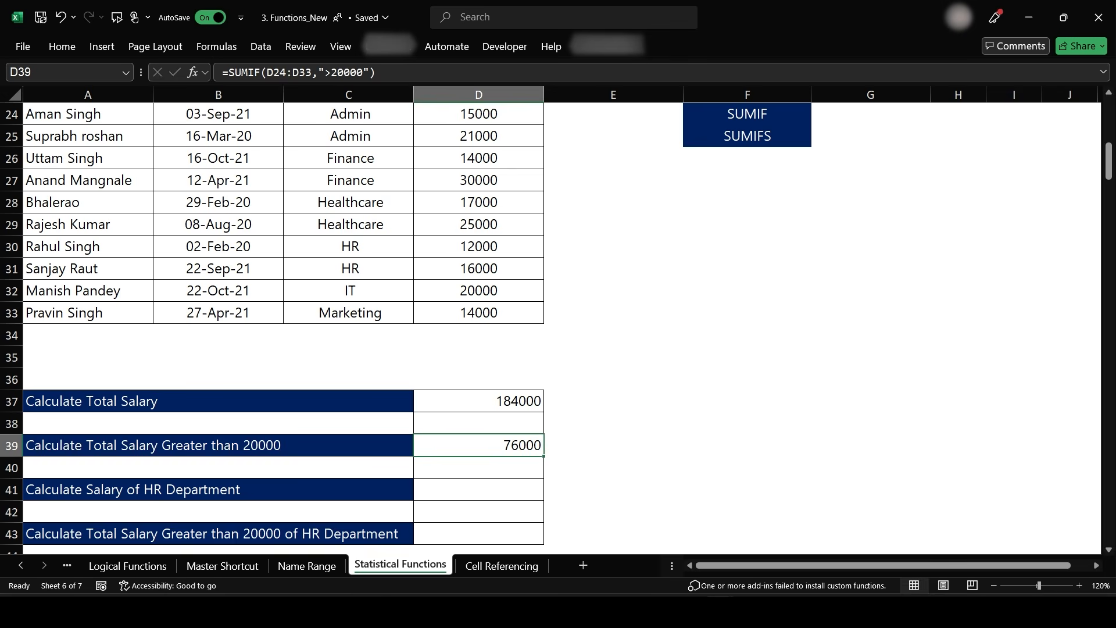
- Delete all defined names (Division1, DOJ1_, Name1, Salary1) in the Name Manager
{"action": "scroll", "coordinate": [558, 320], "scroll_direction": "up", "scroll_amount": 2}
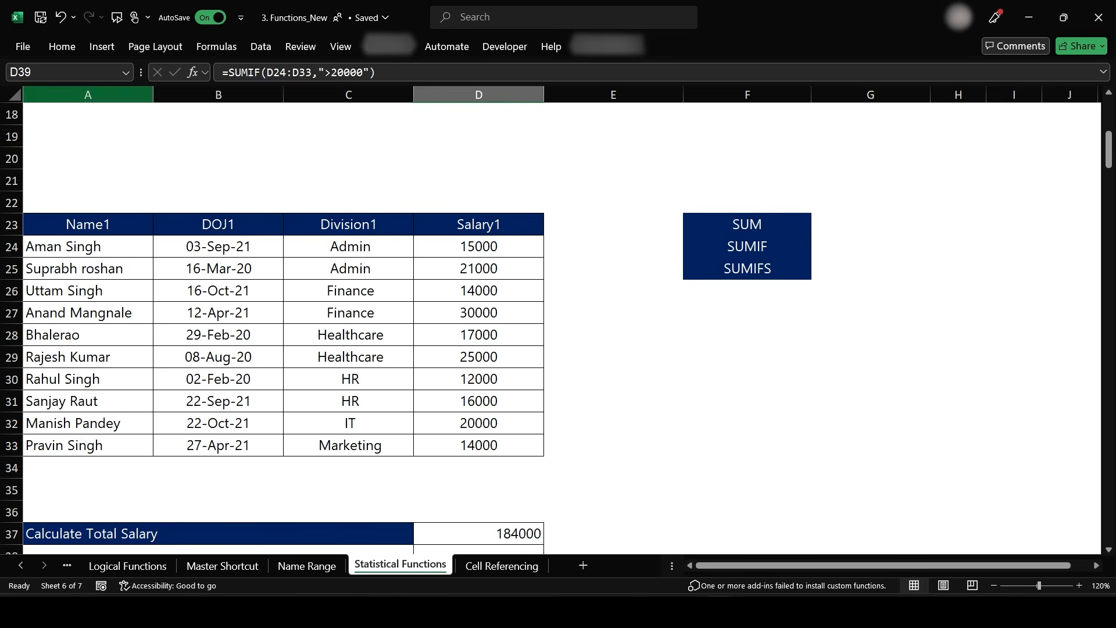
{"action": "left_click", "coordinate": [125, 72]}
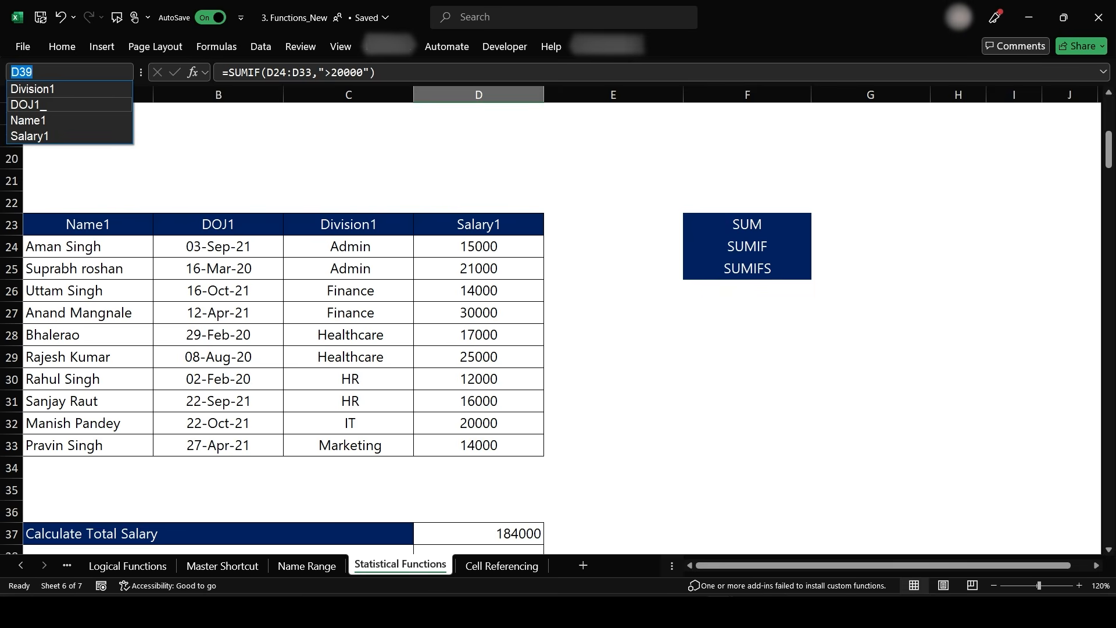
{"action": "left_click", "coordinate": [217, 46]}
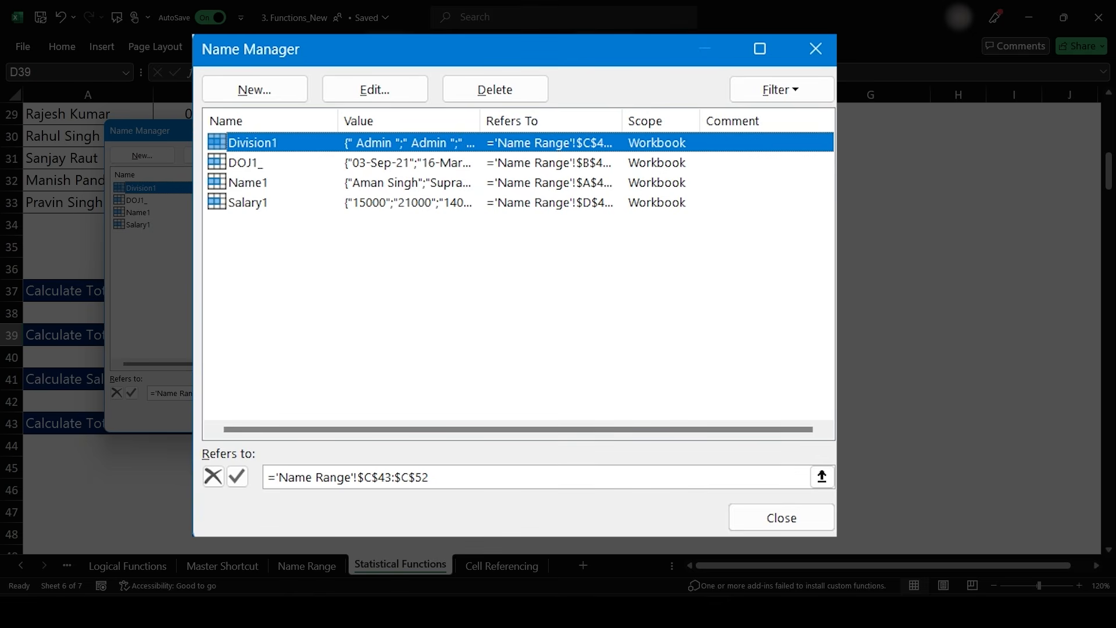
{"action": "key", "text": "shift+End"}
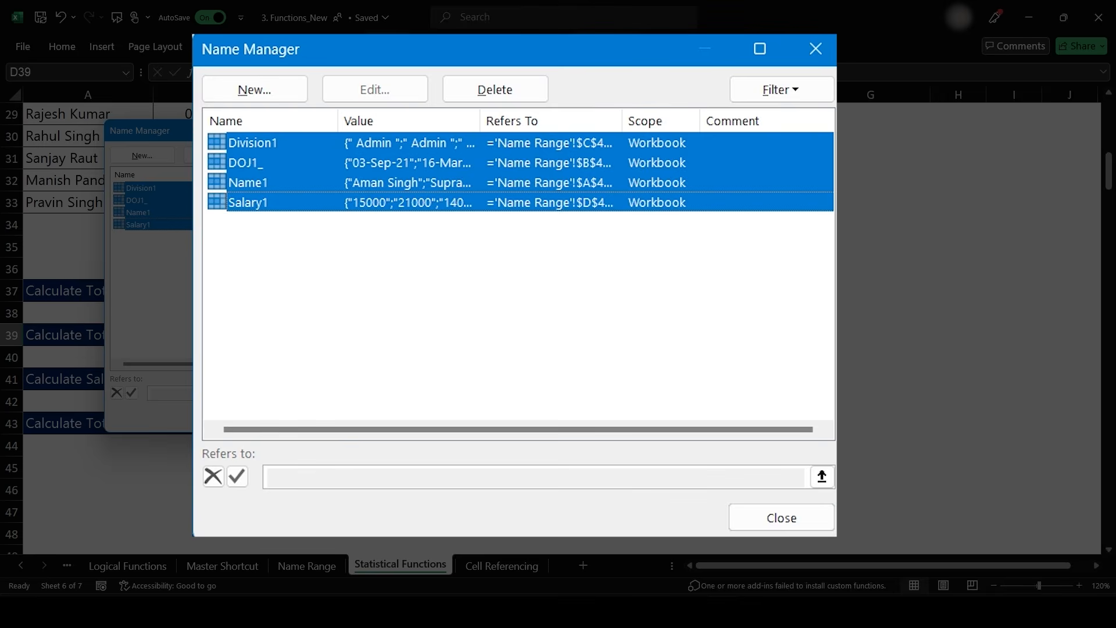
{"action": "key", "text": "Delete"}
{"action": "key", "text": "Return"}
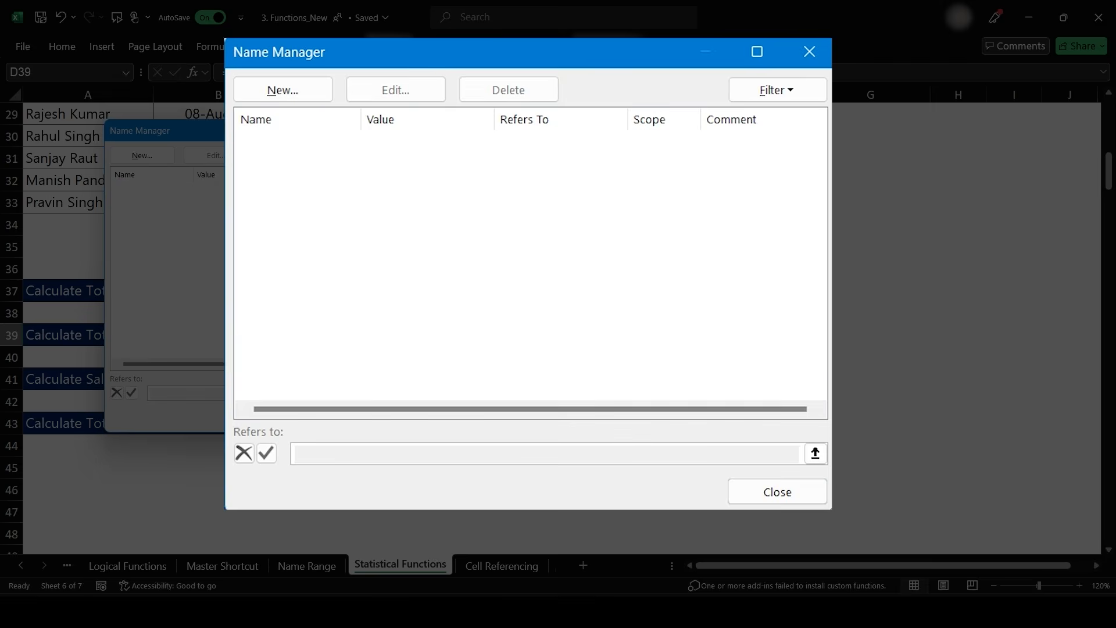
{"action": "key", "text": "Escape"}
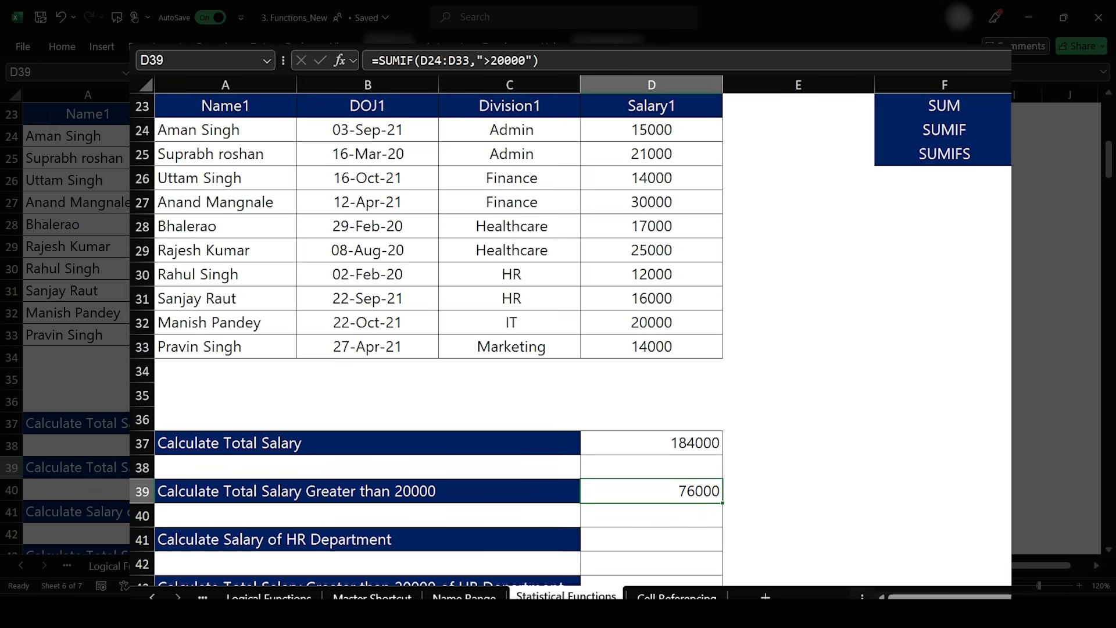
- Create named ranges from the top row of the employee table A23:D33
{"action": "left_click_drag", "start_coordinate": [225, 106], "coordinate": [652, 346]}
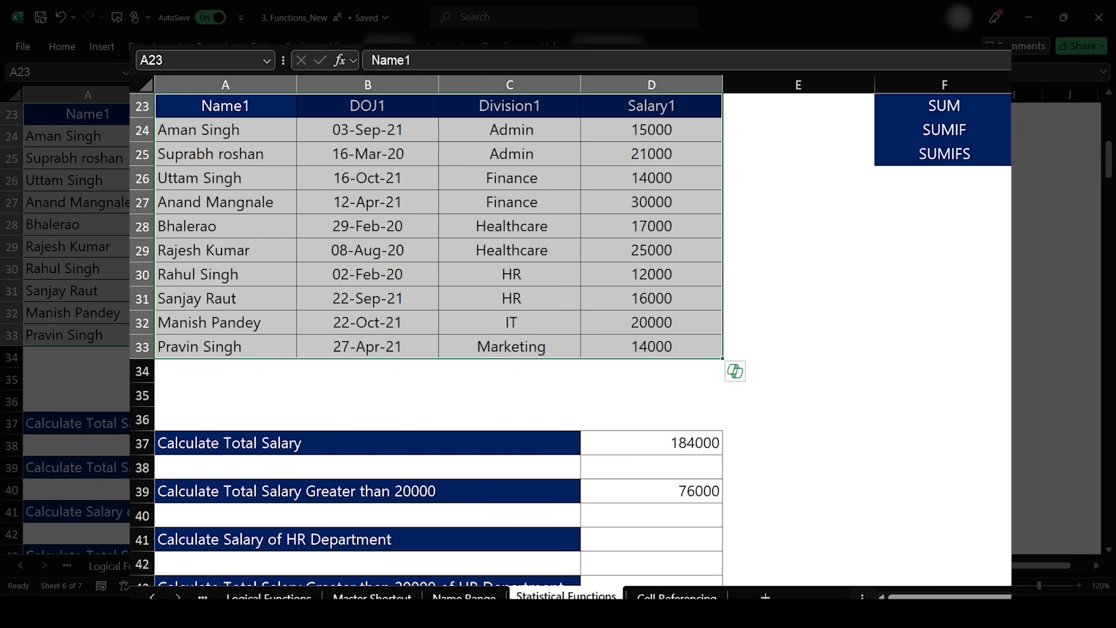
{"action": "left_click", "coordinate": [219, 45]}
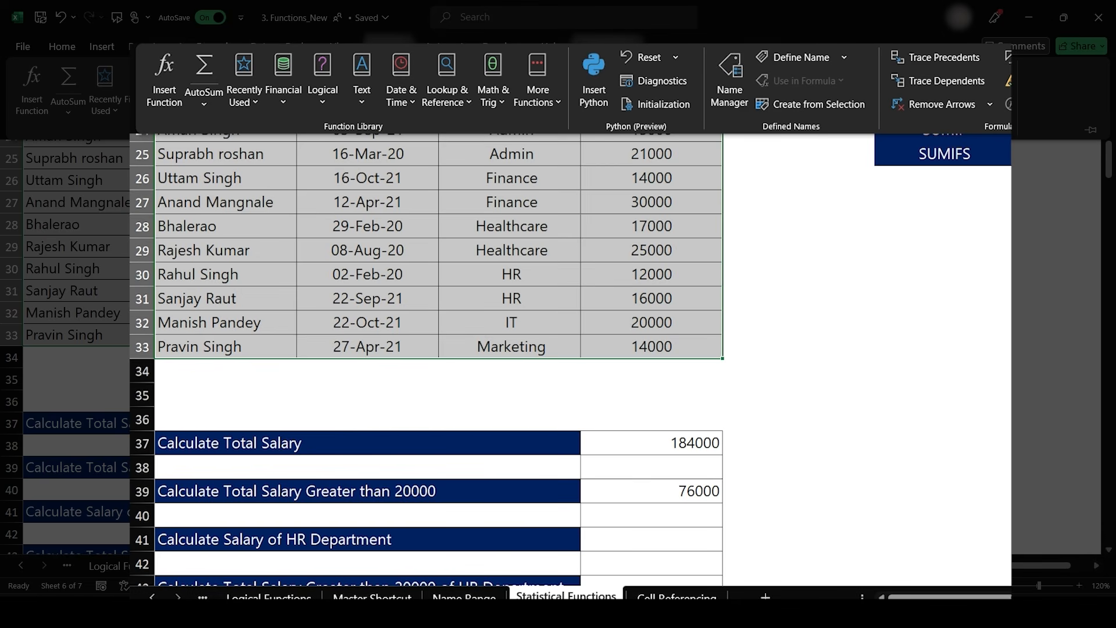
{"action": "left_click", "coordinate": [809, 104]}
{"action": "key", "text": "alt+l"}
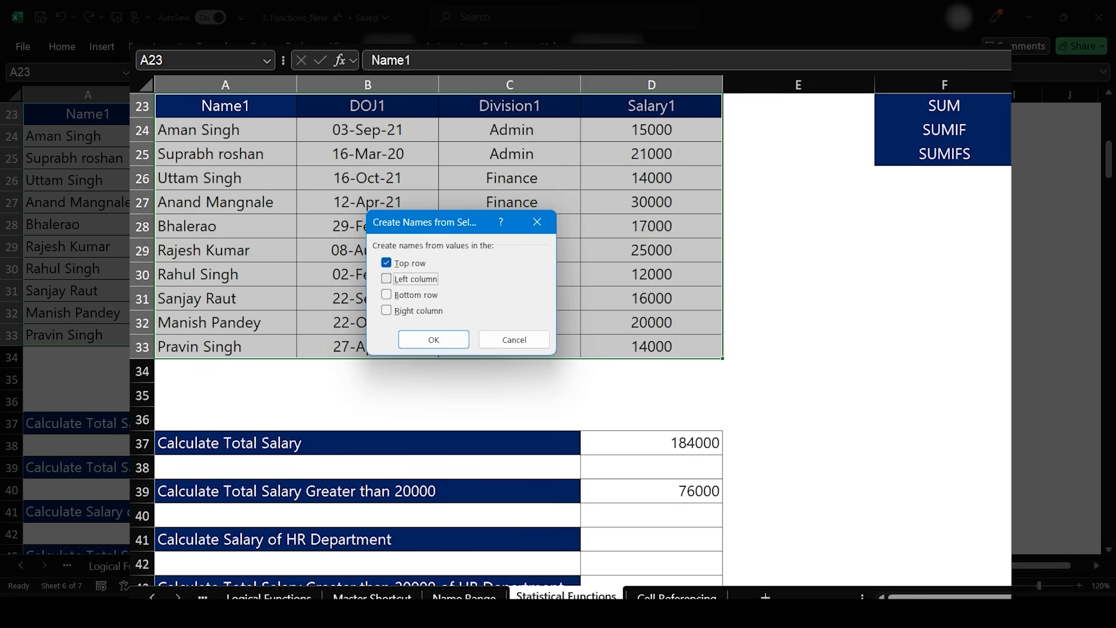
{"action": "key", "text": "Return"}
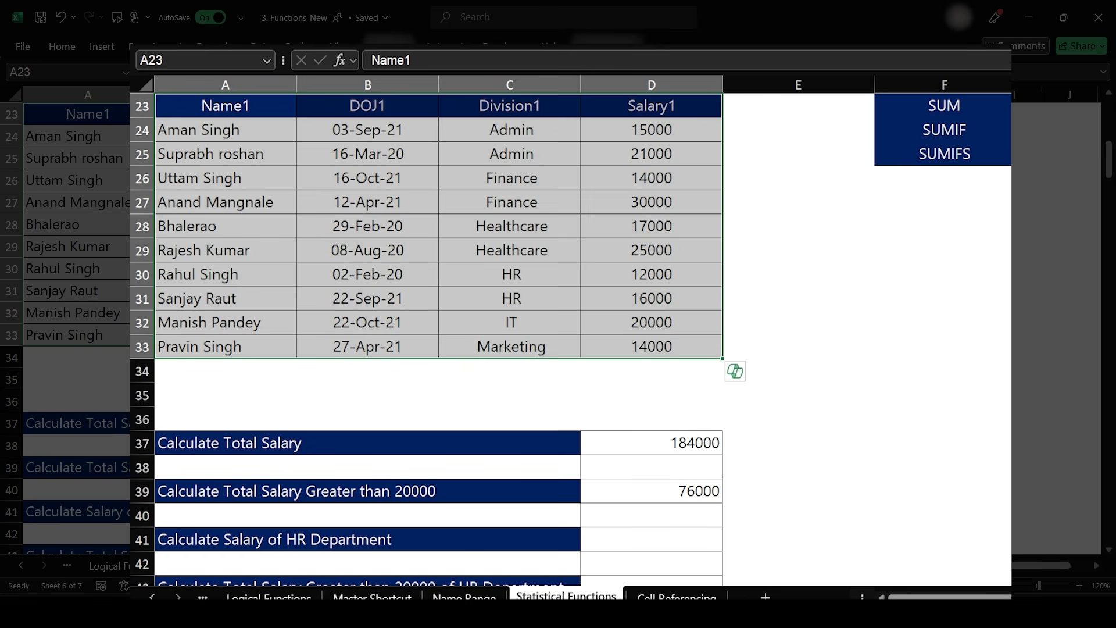
{"action": "left_click", "coordinate": [267, 61]}
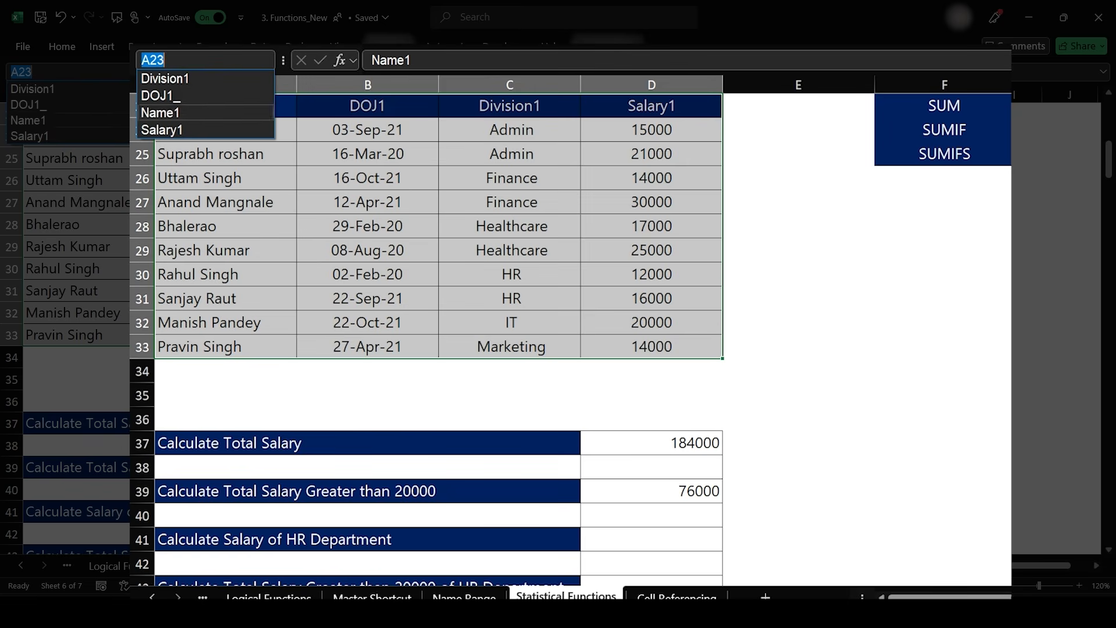
{"action": "key", "text": "Escape"}
- Clear D37:D39 and enter =SUM(salary1) in D37 using the named range
{"action": "left_click_drag", "start_coordinate": [651, 443], "coordinate": [651, 491]}
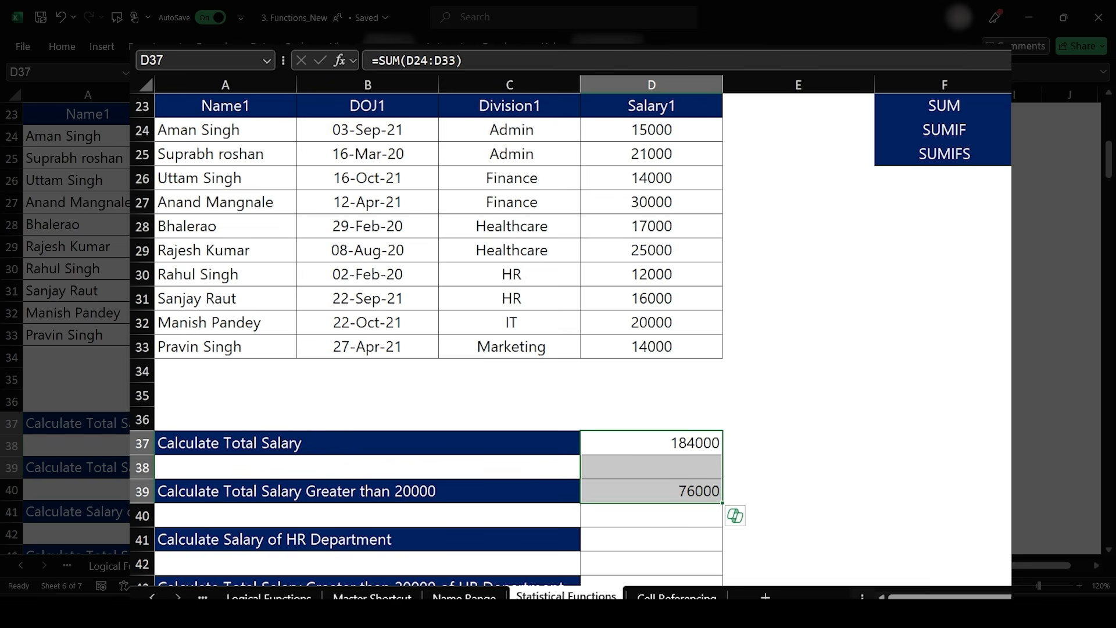
{"action": "key", "text": "Delete"}
{"action": "left_click", "coordinate": [651, 443]}
{"action": "type", "text": "=sum"}
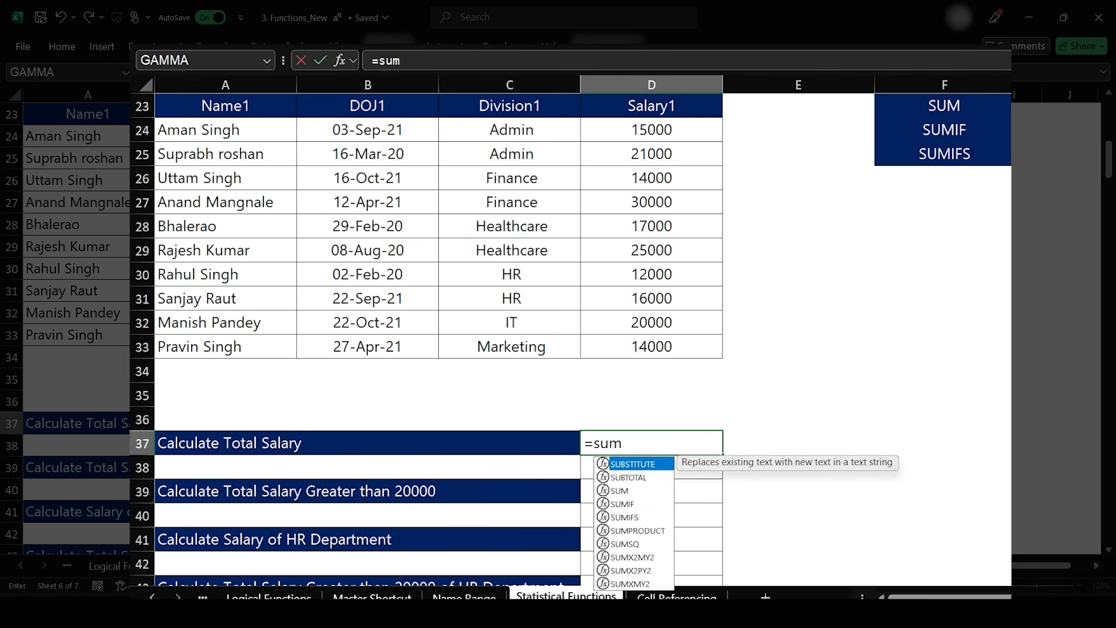
{"action": "key", "text": "Tab"}
{"action": "key", "text": "Left"}
{"action": "type", "text": "=sum"}
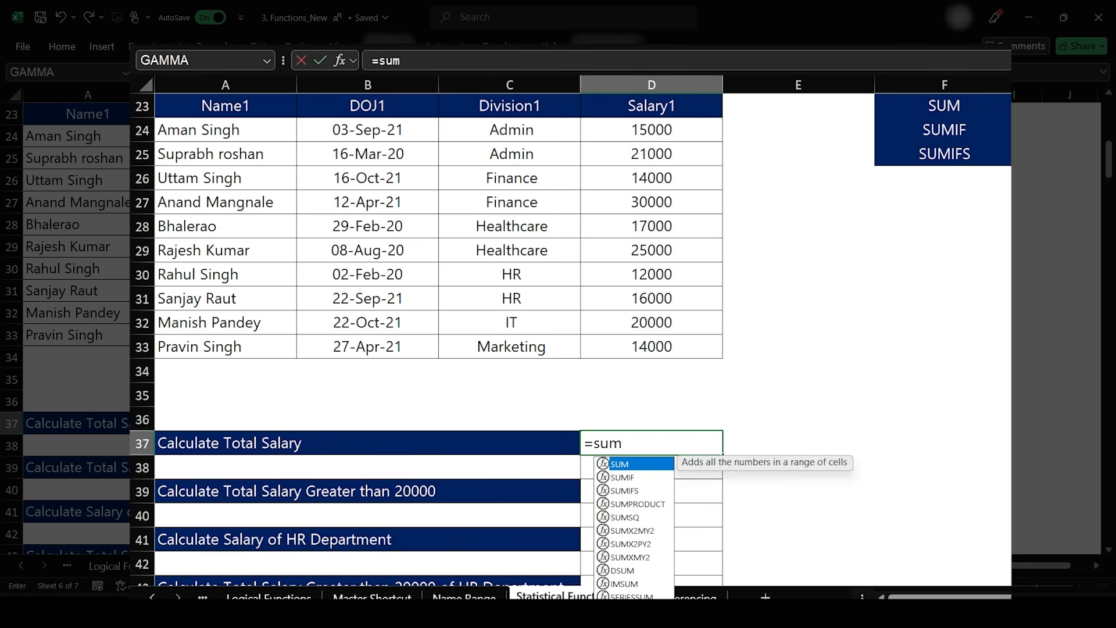
{"action": "key", "text": "Tab"}
{"action": "type", "text": "s"}
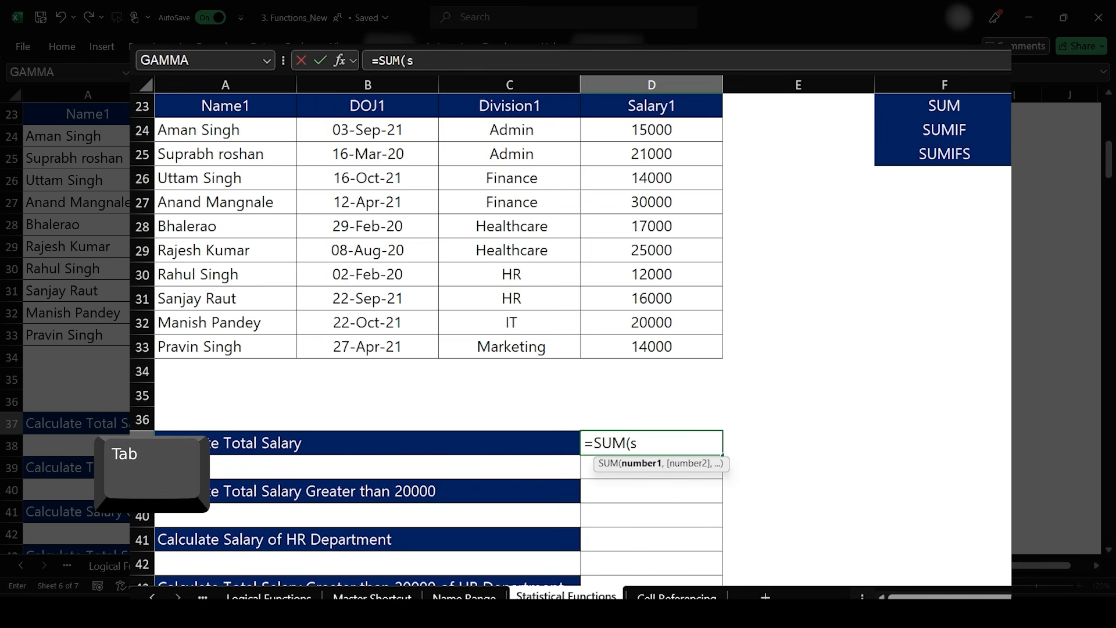
{"action": "type", "text": "alary1)"}
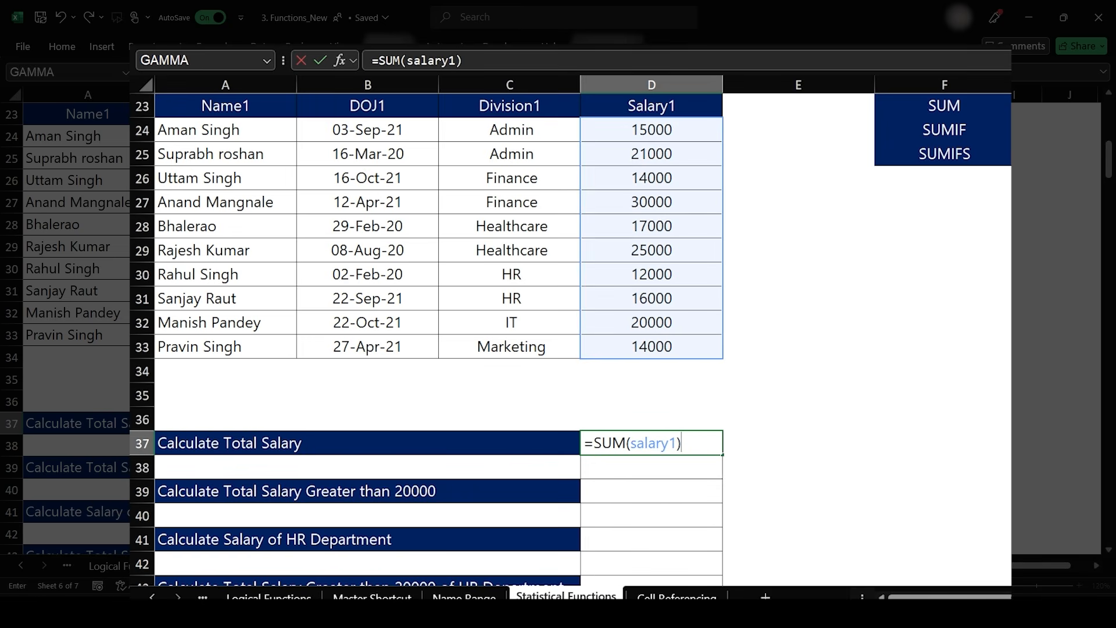
{"action": "key", "text": "Return"}
{"action": "key", "text": "Down"}
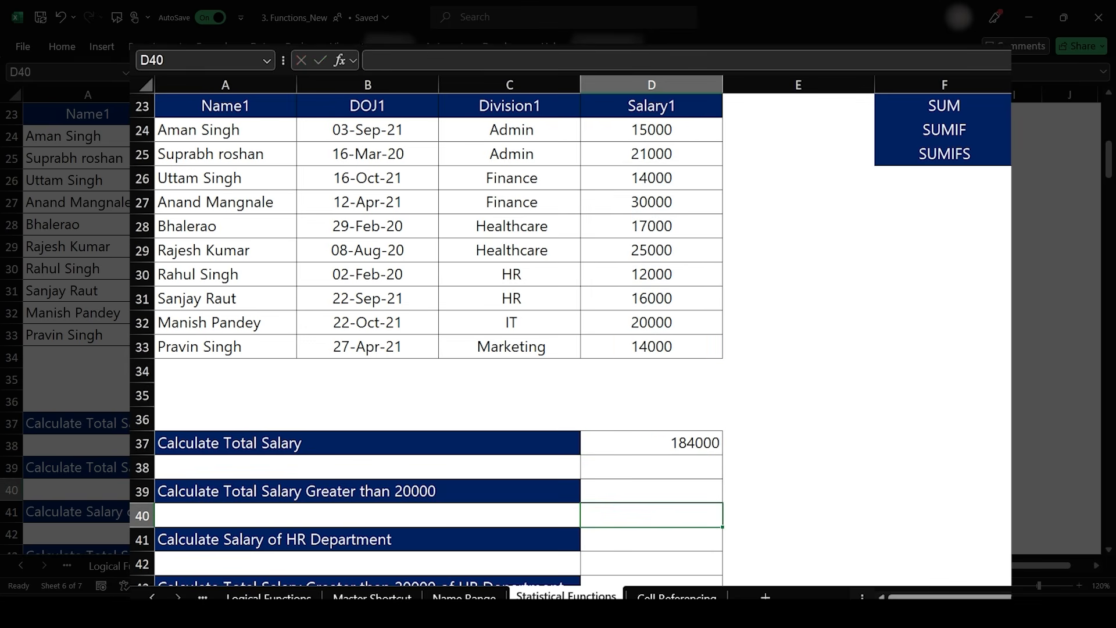
- Enter =SUMIF(Salary1,">20000") in D39 to total salaries above 20000
{"action": "type", "text": "=sumif"}
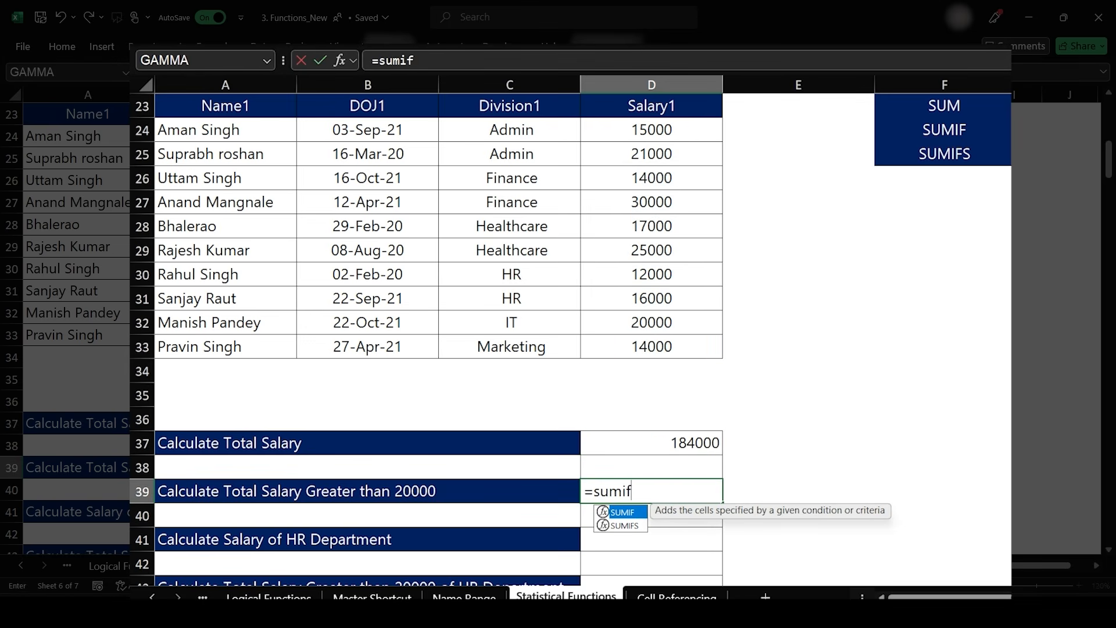
{"action": "key", "text": "Tab"}
{"action": "type", "text": "salary"}
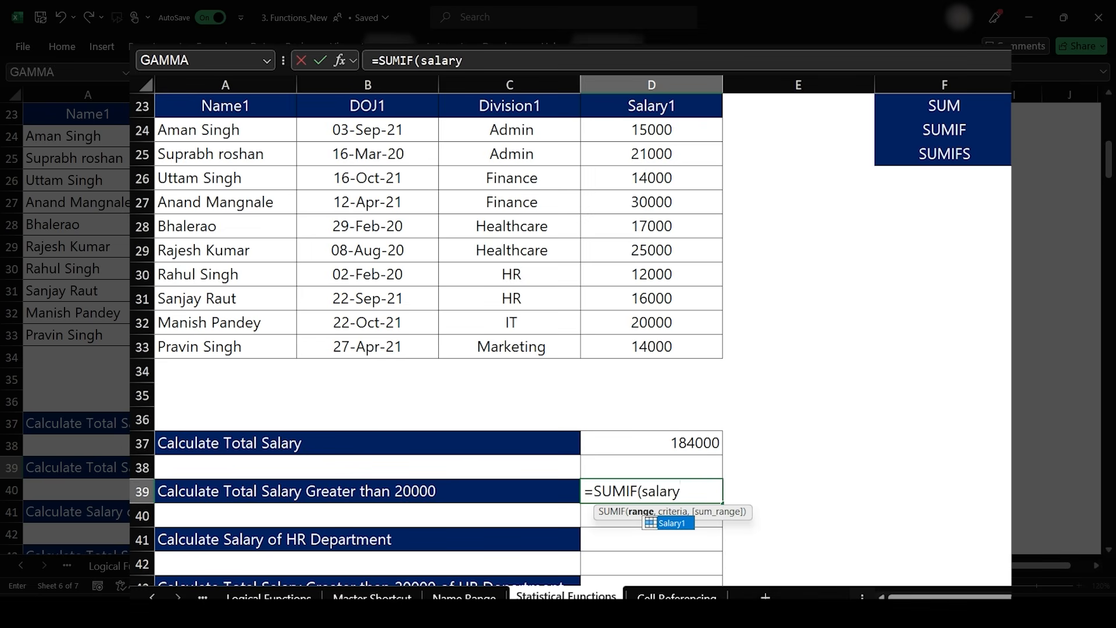
{"action": "key", "text": "Tab"}
{"action": "type", "text": ","}
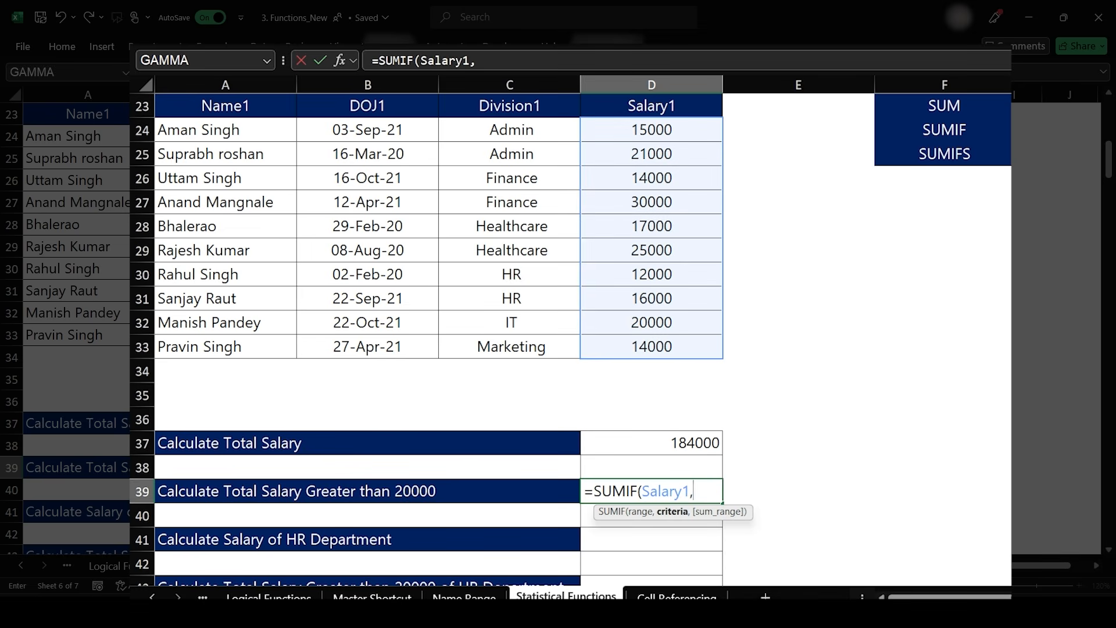
{"action": "type", "text": "\">200"}
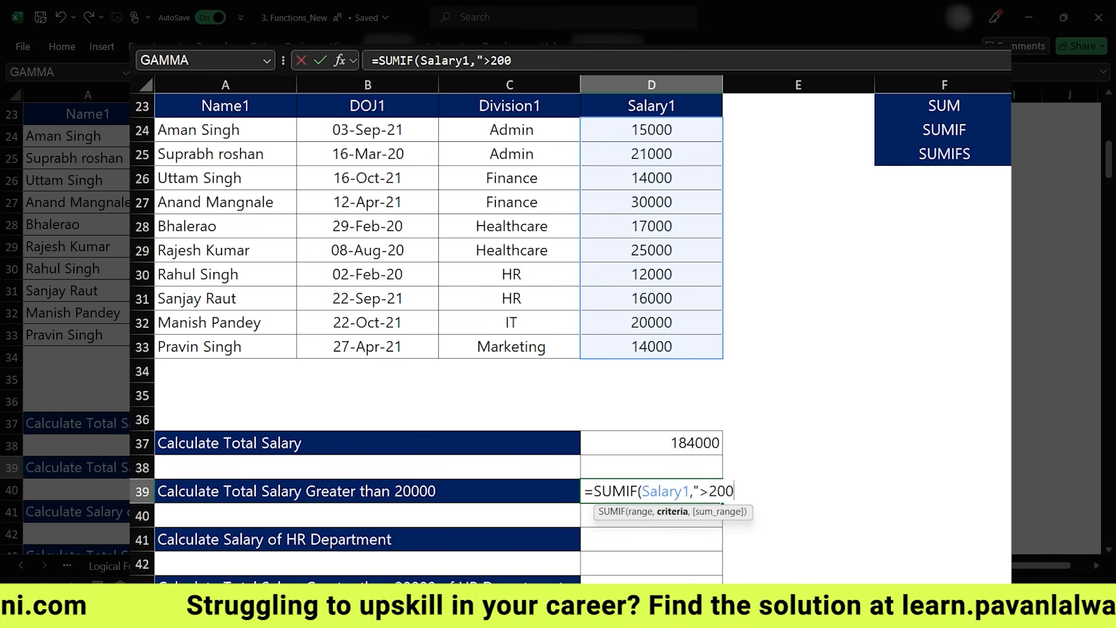
{"action": "type", "text": "00\")"}
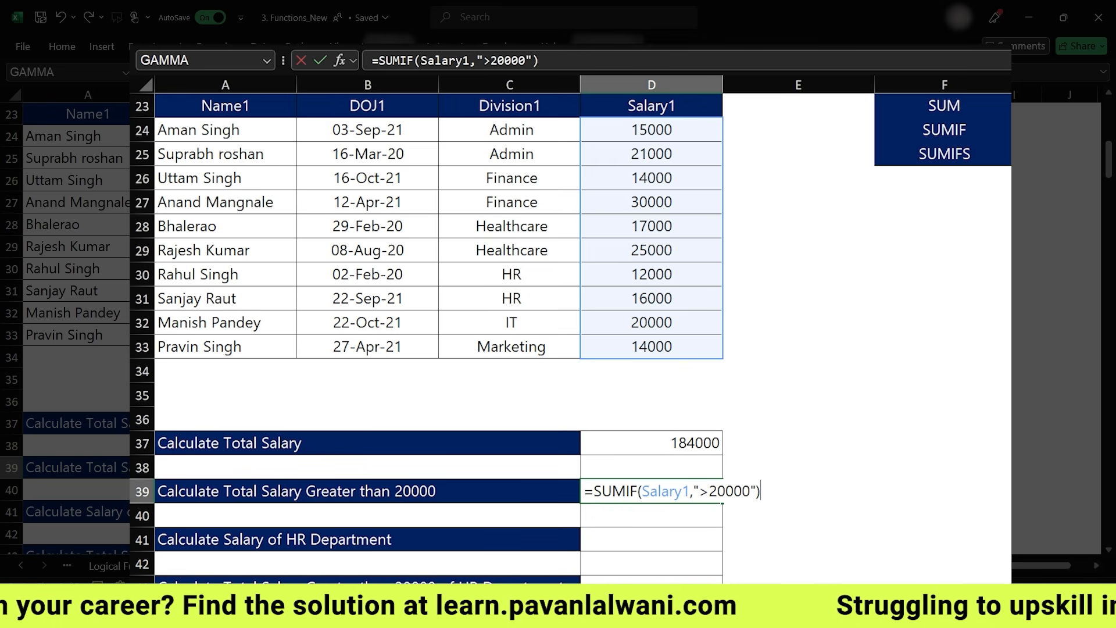
{"action": "key", "text": "Return"}
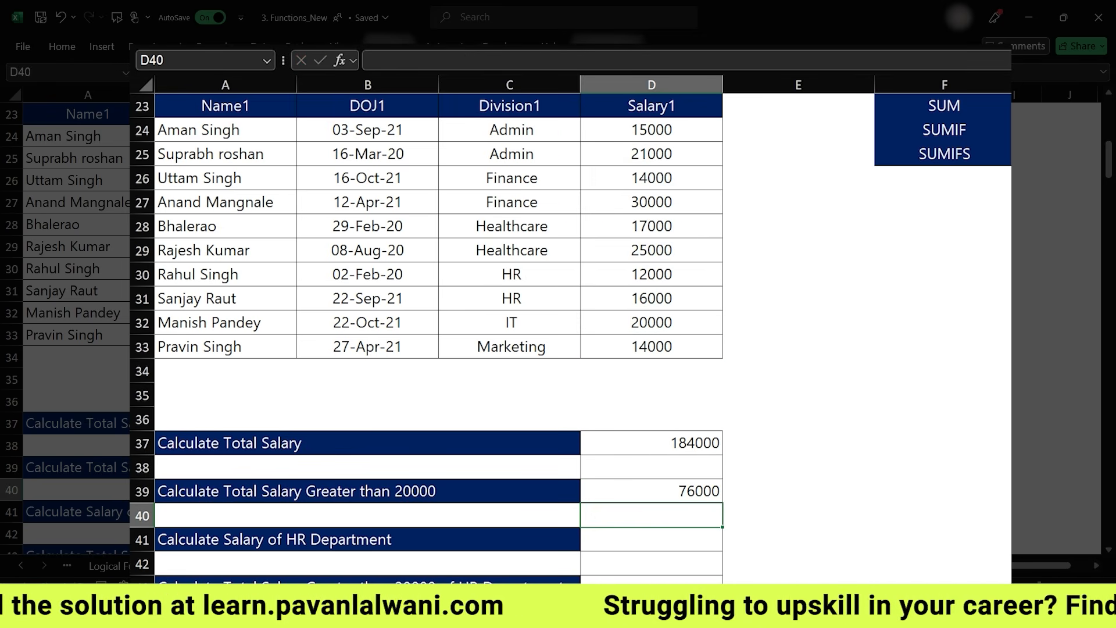
- Enter =SUMIF(Division1,"HR",Salary1) in D41 to total the HR department's salaries
{"action": "key", "text": "Down"}
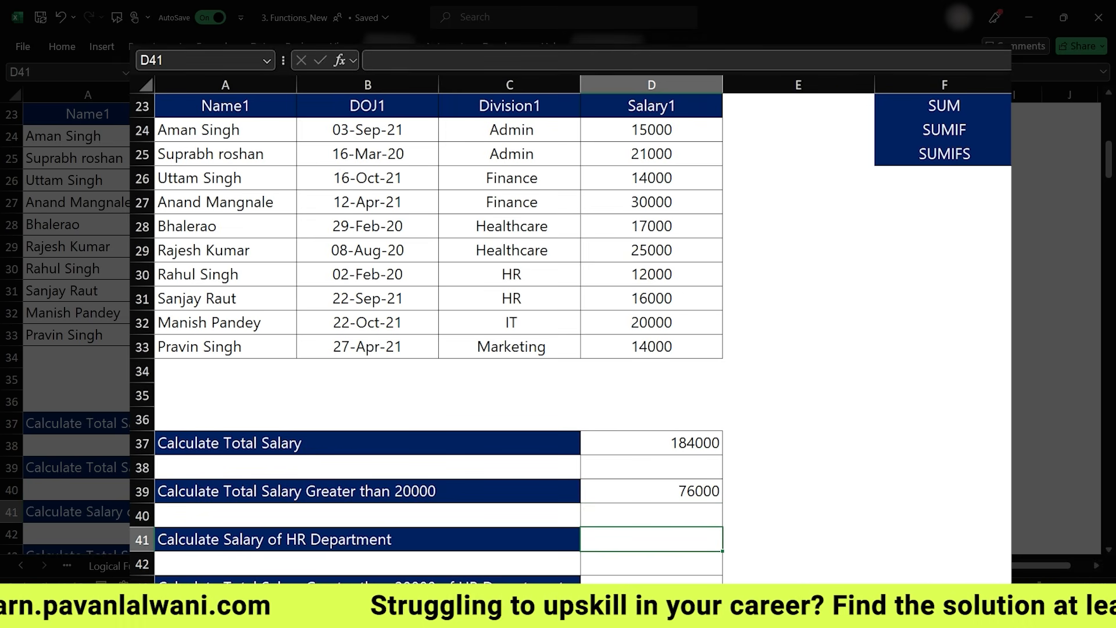
{"action": "scroll", "coordinate": [436, 325], "scroll_direction": "down", "scroll_amount": 2}
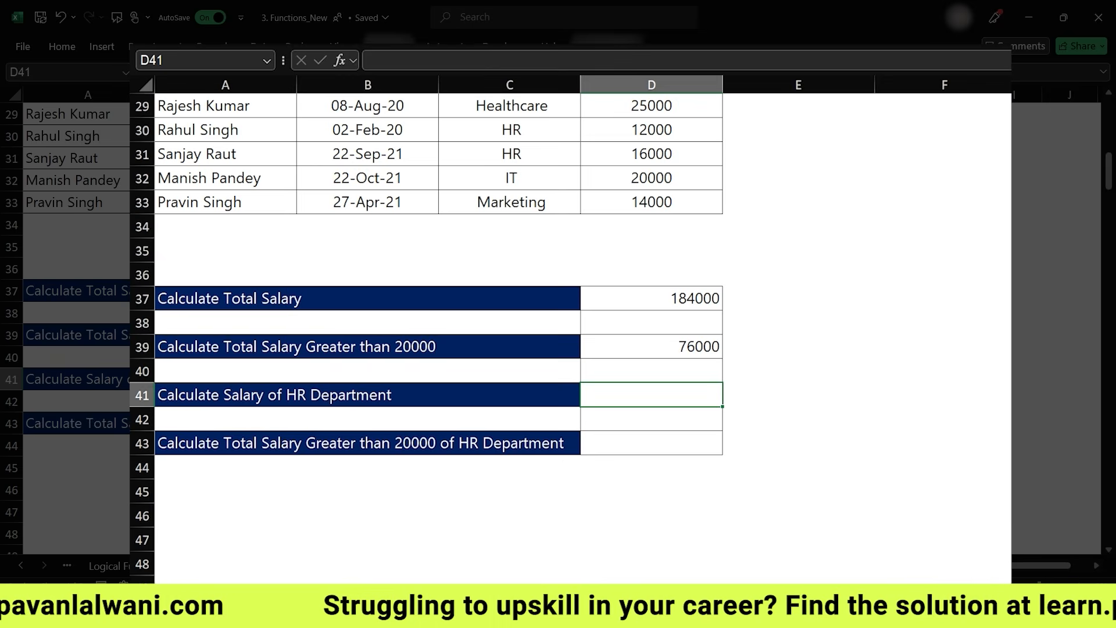
{"action": "scroll", "coordinate": [527, 279], "scroll_direction": "up", "scroll_amount": 3}
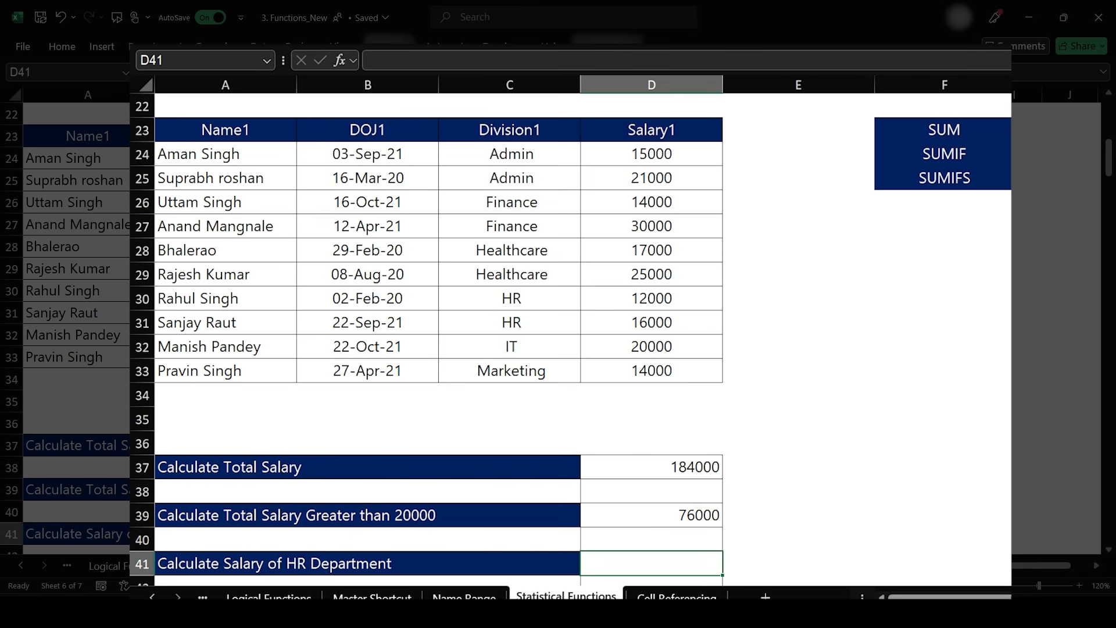
{"action": "scroll", "coordinate": [618, 324], "scroll_direction": "down", "scroll_amount": 3}
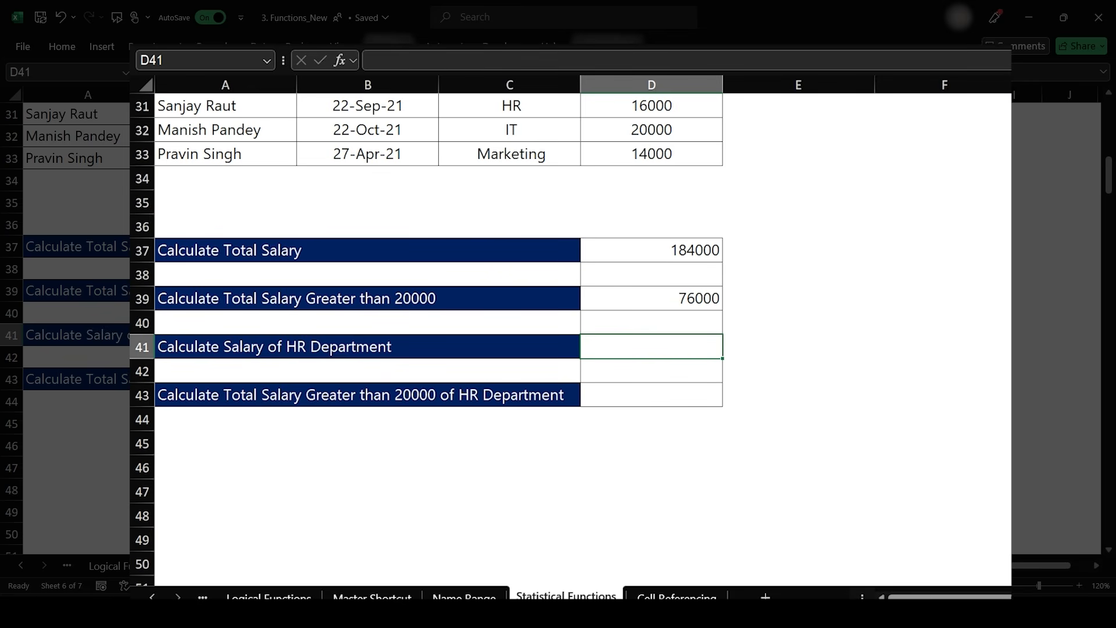
{"action": "type", "text": "=sumif"}
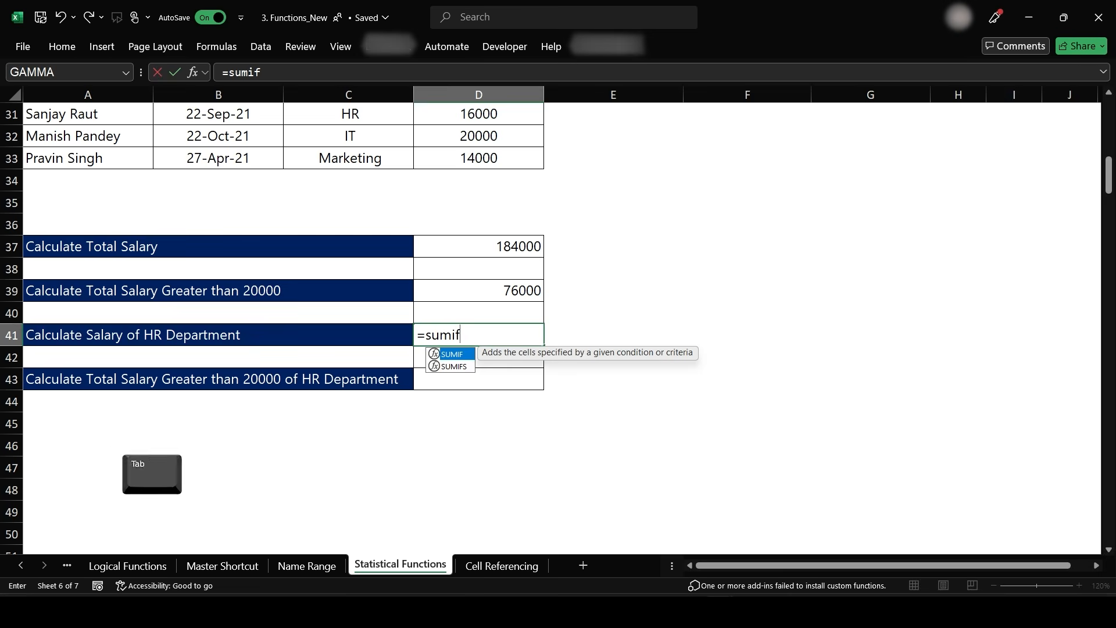
{"action": "key", "text": "Tab"}
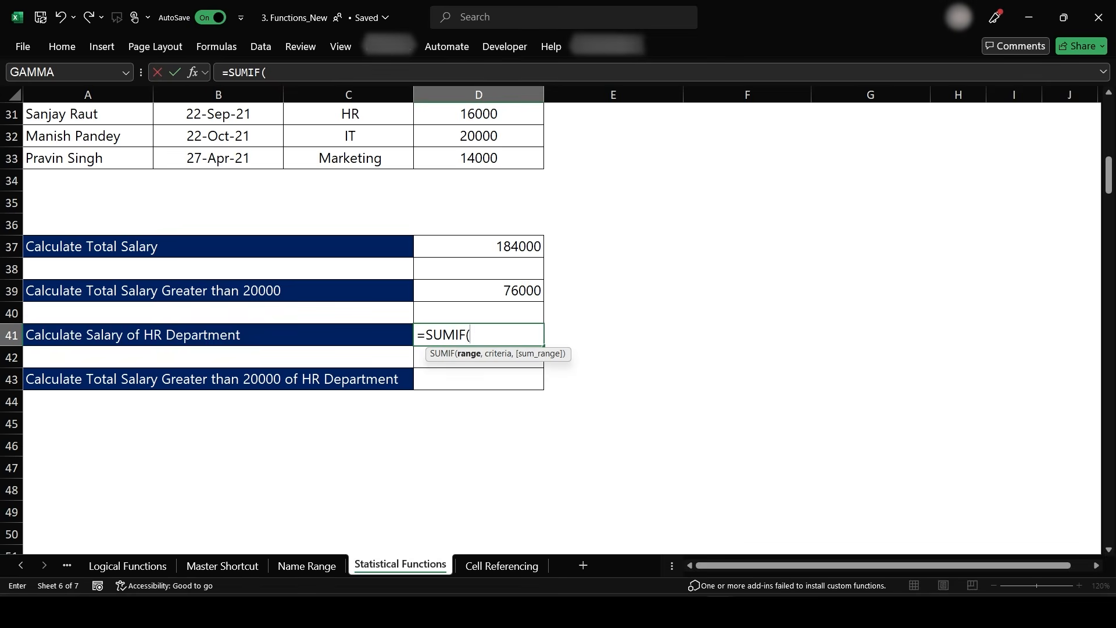
{"action": "type", "text": "Division1"}
{"action": "key", "text": "BackSpace"}
{"action": "type", "text": "1,\"HR\",Salar"}
{"action": "key", "text": "Right"}
{"action": "key", "text": "Left"}
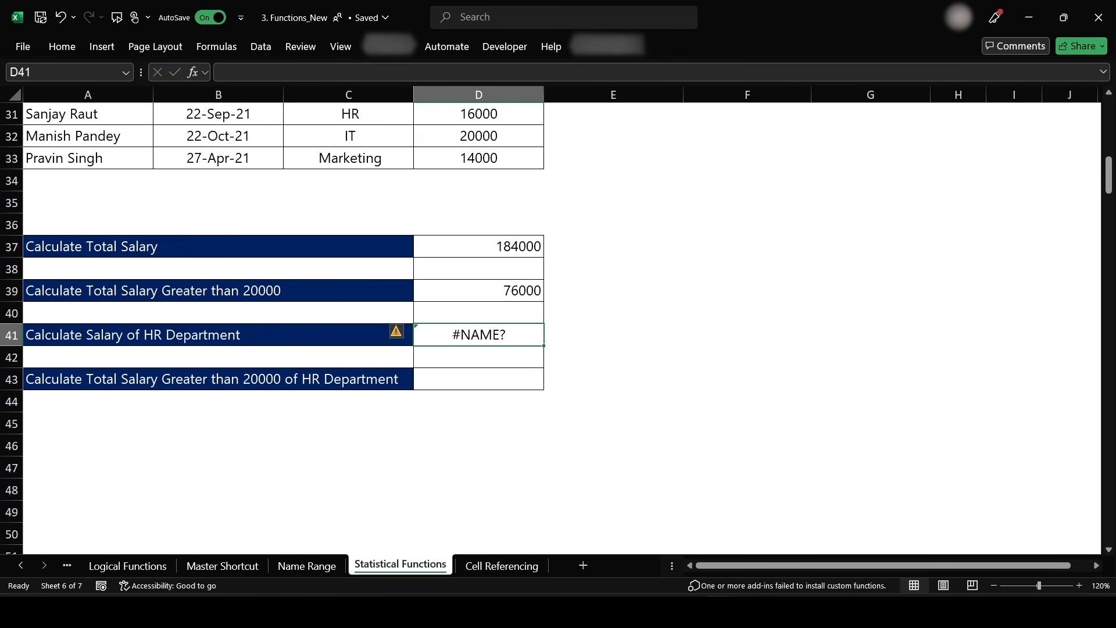
{"action": "key", "text": "F2"}
{"action": "type", "text": "y"}
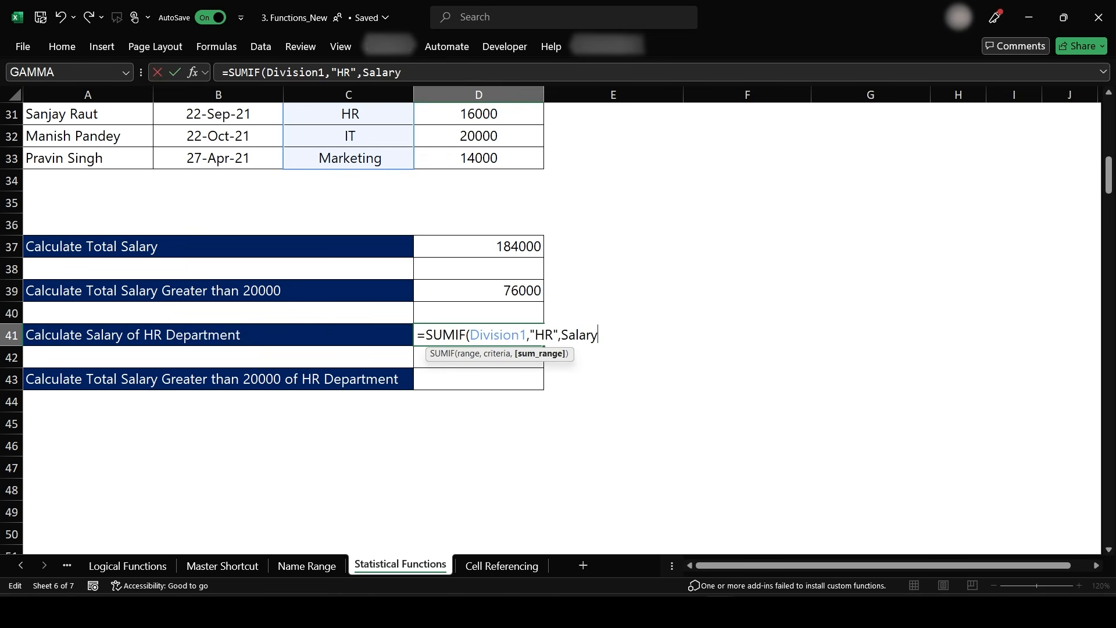
{"action": "key", "text": "Tab"}
{"action": "type", "text": ")"}
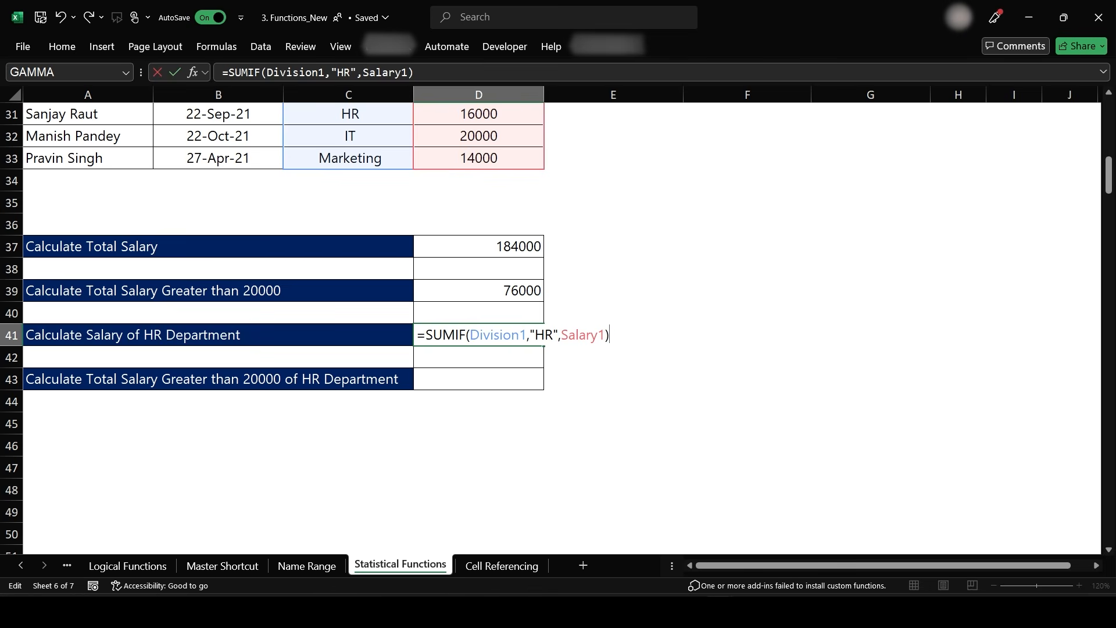
{"action": "key", "text": "Return"}
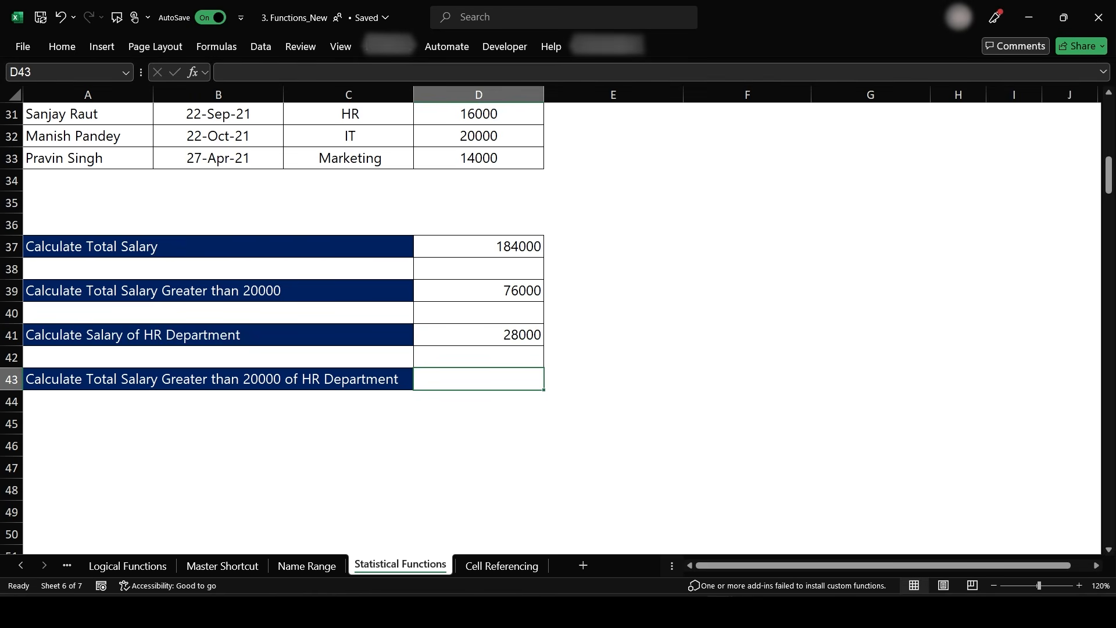
- Enter =SUMIFS(Salary1,Division1,"HR",Salary1,">20000") in D43 for HR salaries above 20000
{"action": "scroll", "coordinate": [545, 456], "scroll_direction": "up", "scroll_amount": 2}
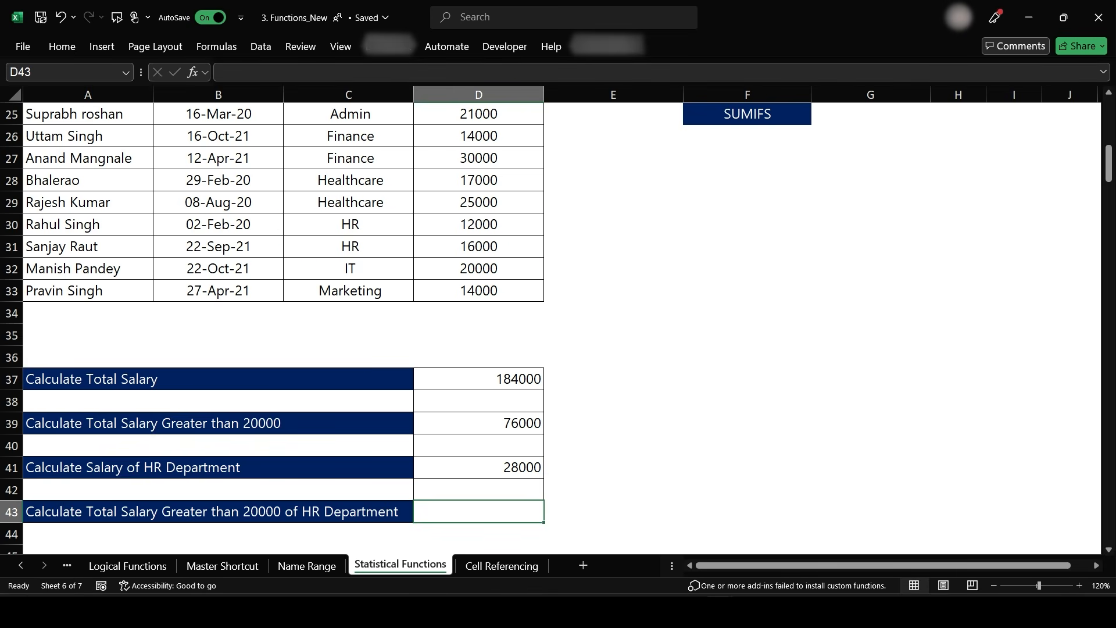
{"action": "scroll", "coordinate": [583, 262], "scroll_direction": "down", "scroll_amount": 2}
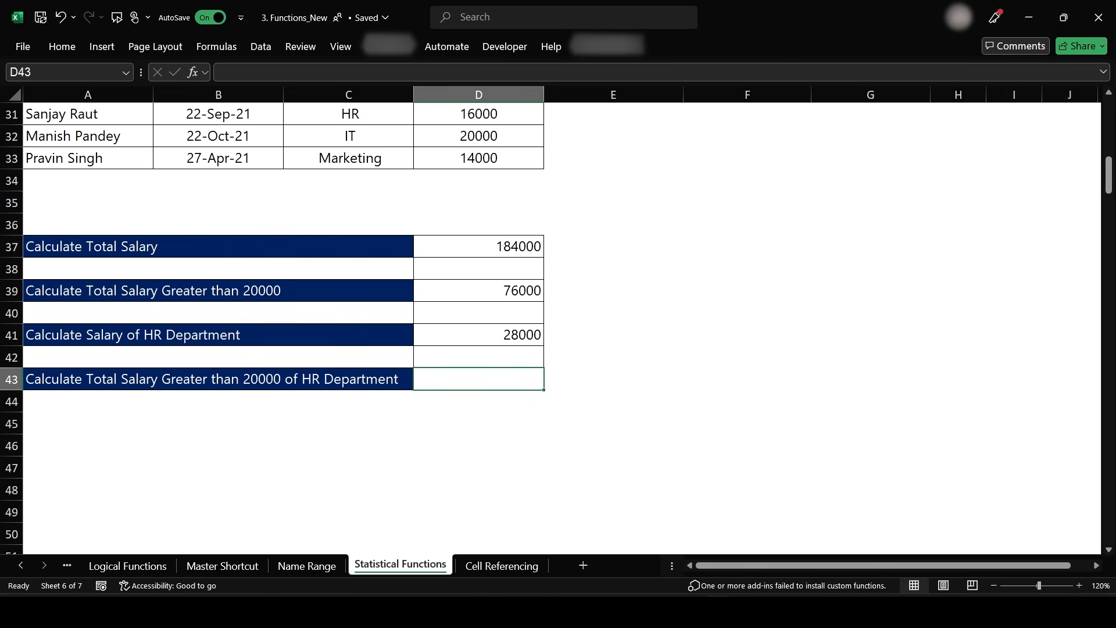
{"action": "type", "text": "=sumif"}
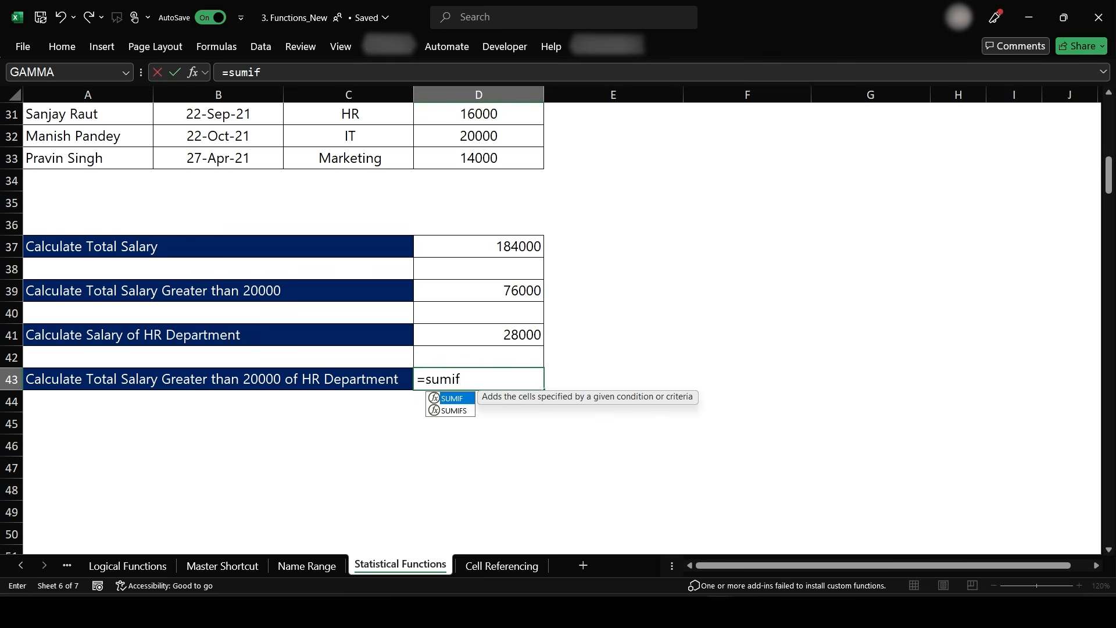
{"action": "key", "text": "Down"}
{"action": "key", "text": "Tab"}
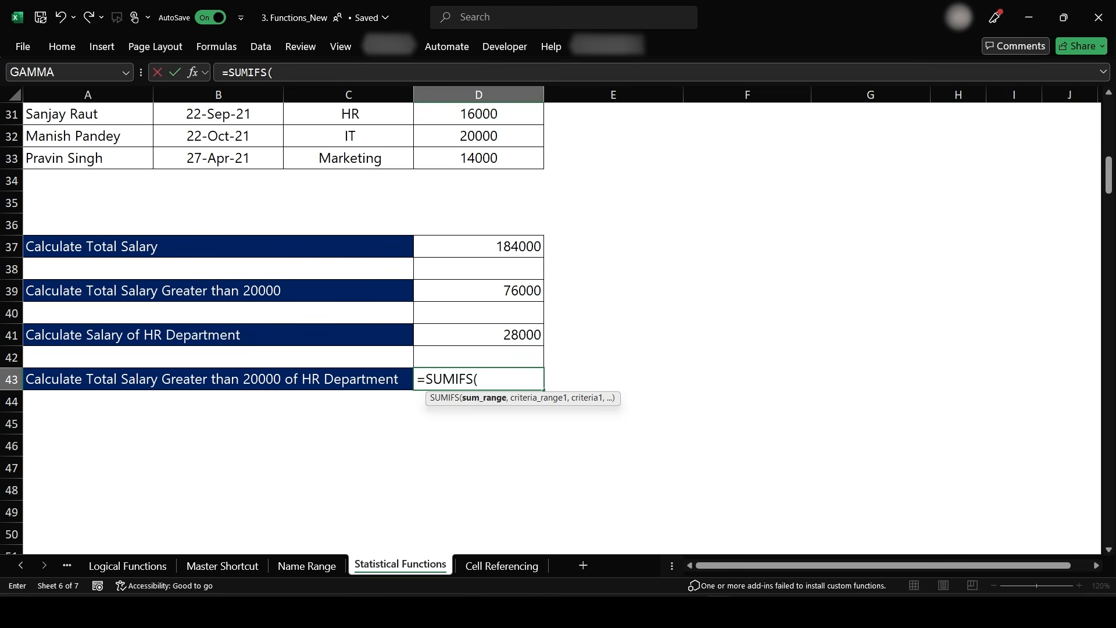
{"action": "type", "text": "Salar"}
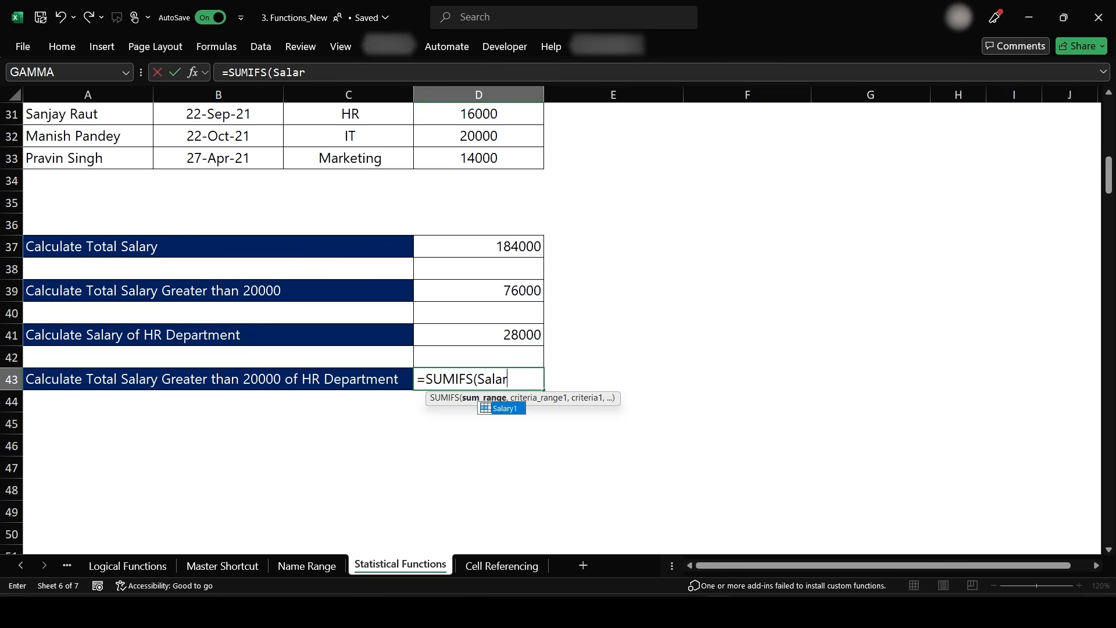
{"action": "key", "text": "Tab"}
{"action": "type", "text": ","}
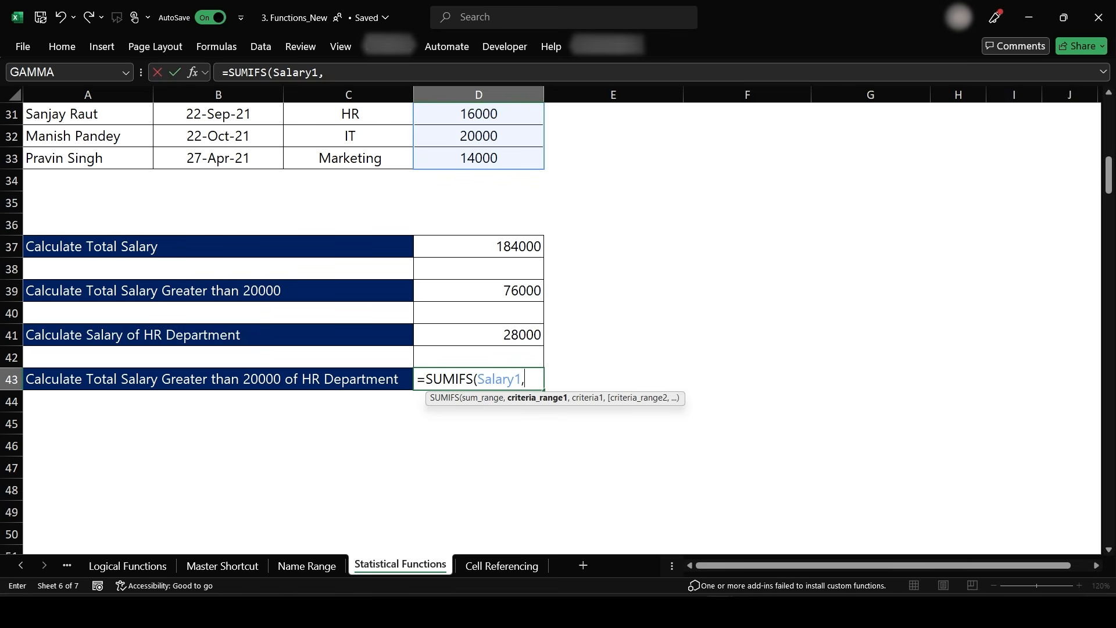
{"action": "type", "text": "Divsion"}
{"action": "key", "text": "BackSpace"}
{"action": "key", "text": "BackSpace"}
{"action": "key", "text": "BackSpace"}
{"action": "key", "text": "BackSpace"}
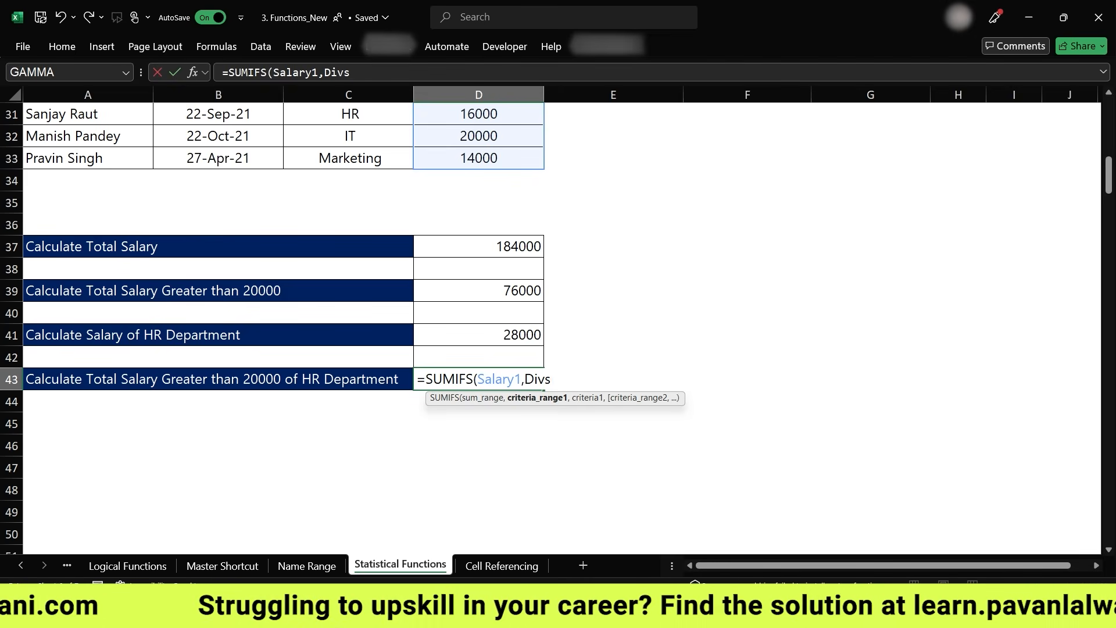
{"action": "type", "text": "i"}
{"action": "key", "text": "Tab"}
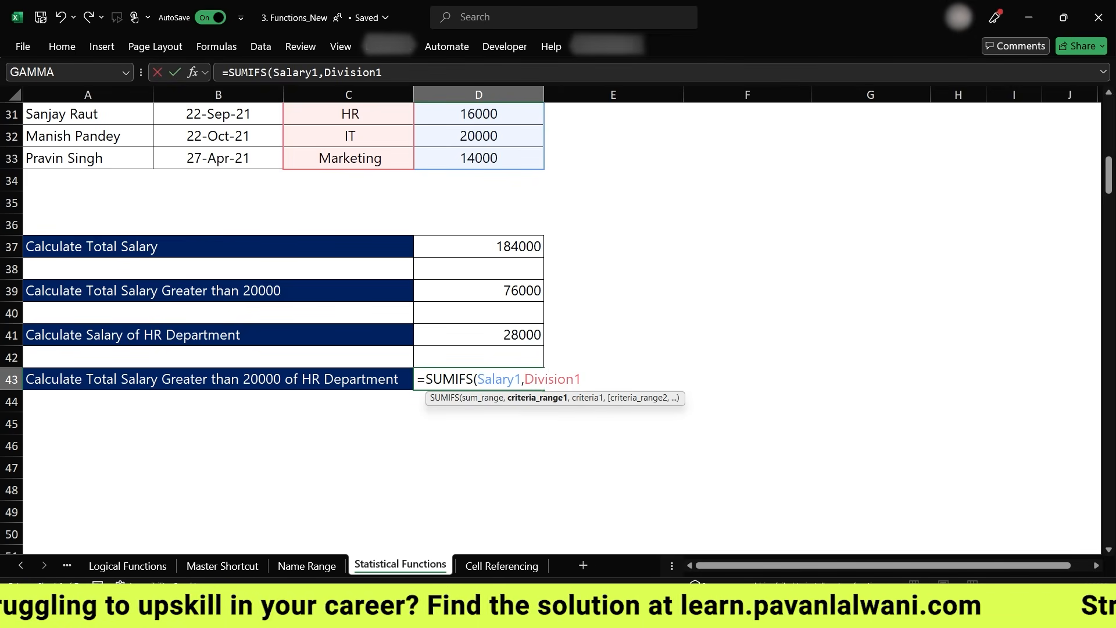
{"action": "type", "text": ",\"HR\","}
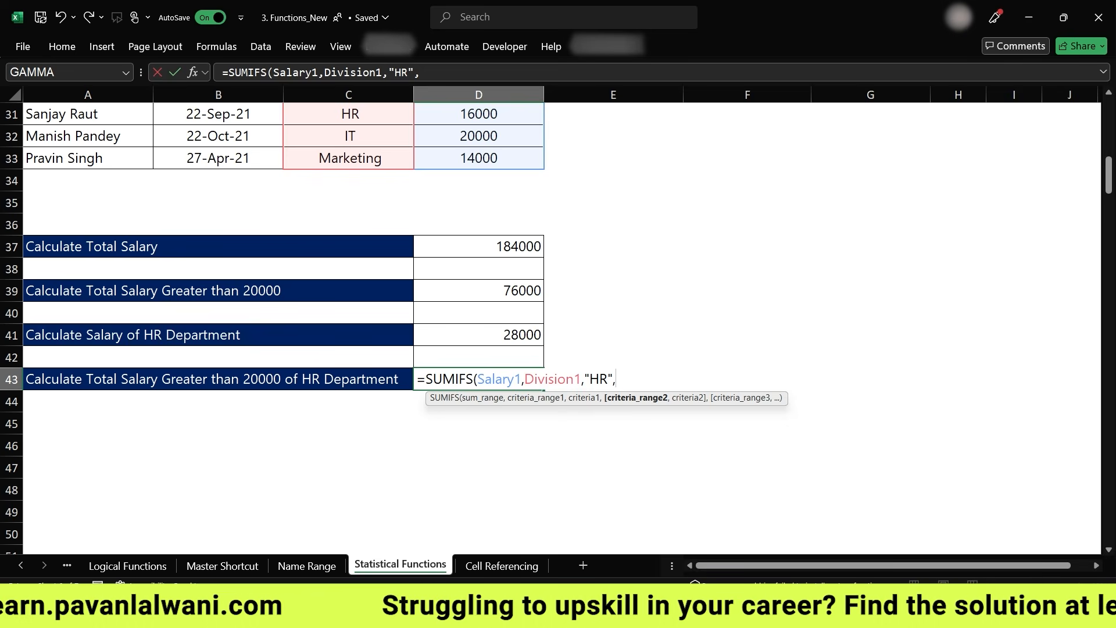
{"action": "type", "text": "Salary1,"}
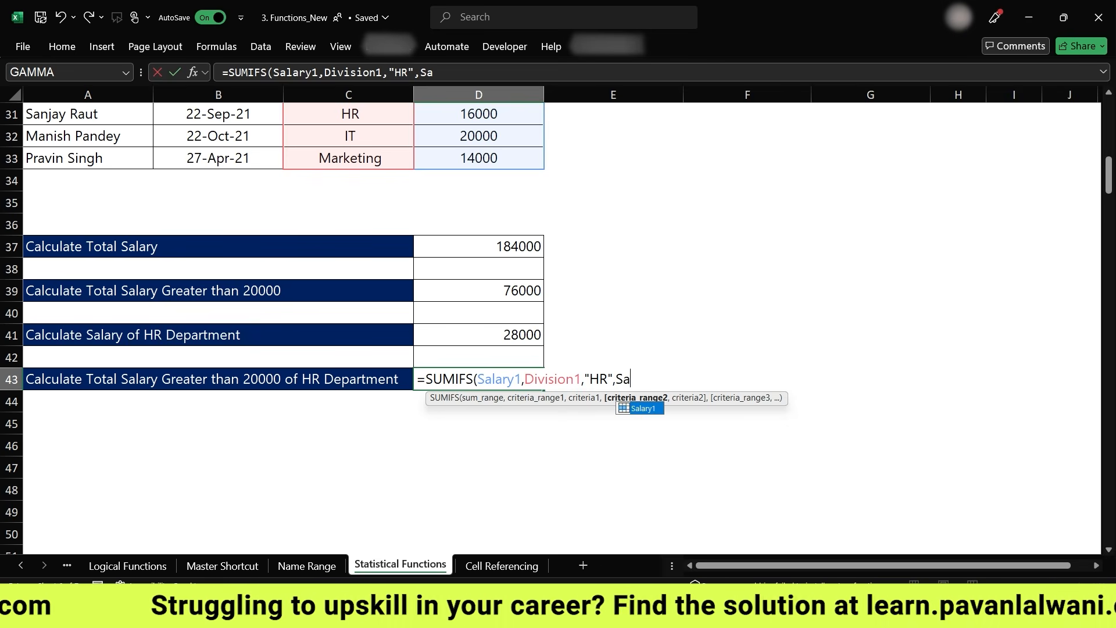
{"action": "type", "text": "\">2000"}
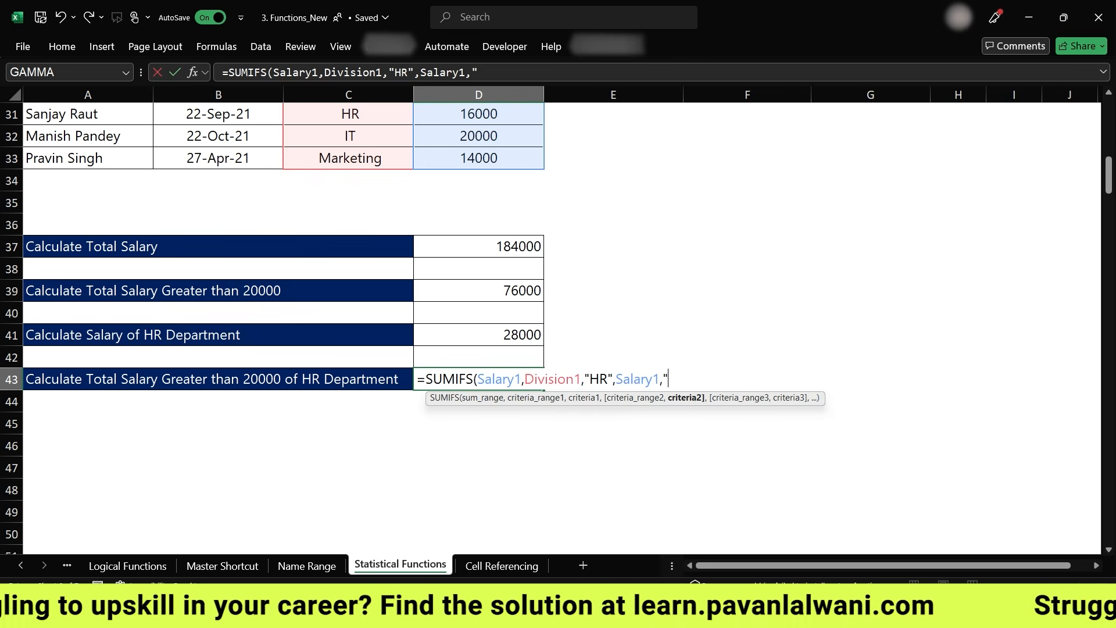
{"action": "type", "text": "0\")"}
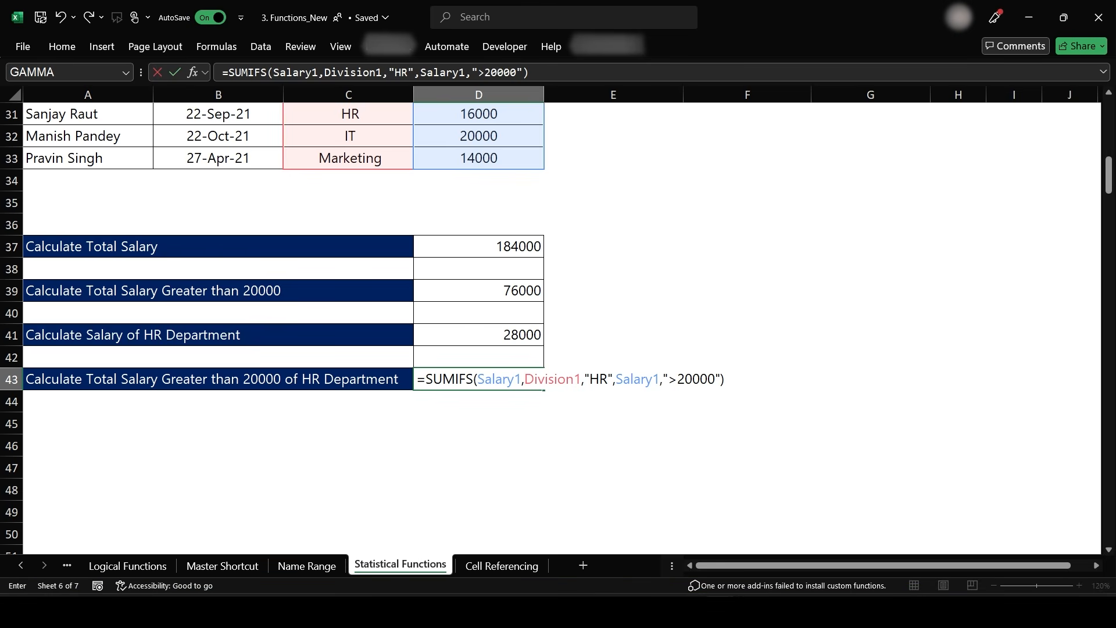
{"action": "key", "text": "Return"}
{"action": "left_click", "coordinate": [478, 379]}
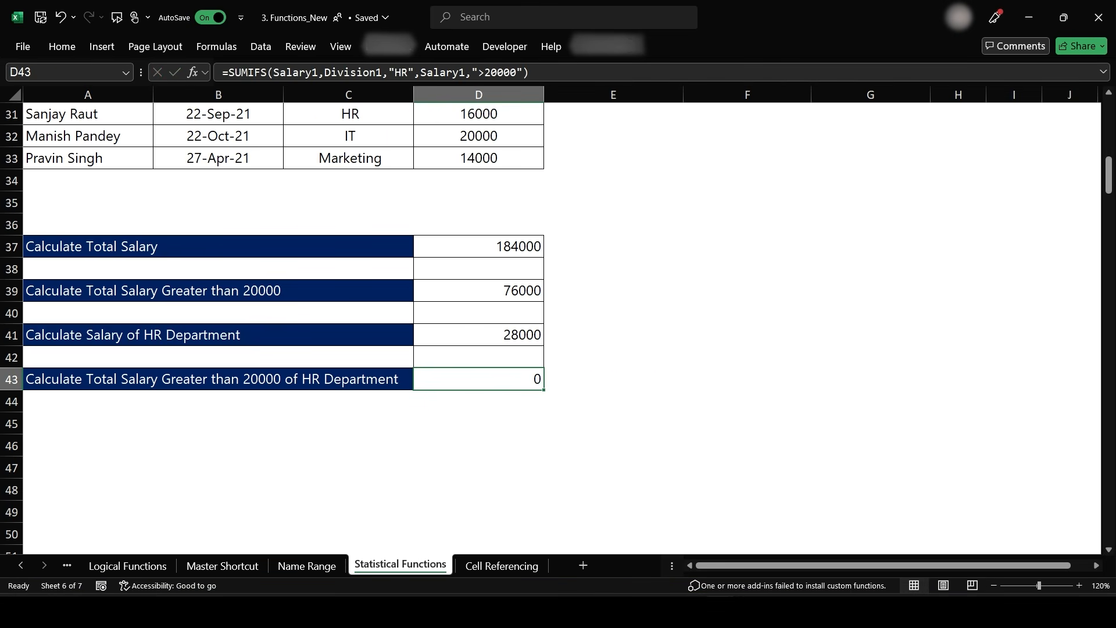
- Change the HR employees' salaries to 28000 in D31 and 50000 in D30 to test the formulas
{"action": "scroll", "coordinate": [635, 463], "scroll_direction": "up", "scroll_amount": 2}
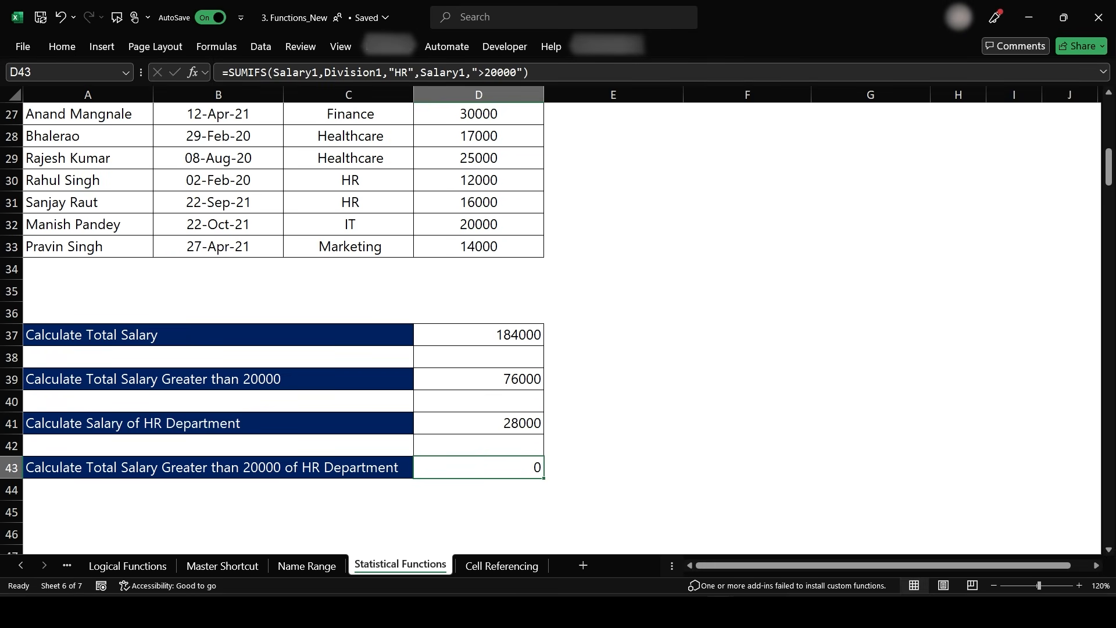
{"action": "left_click", "coordinate": [482, 202]}
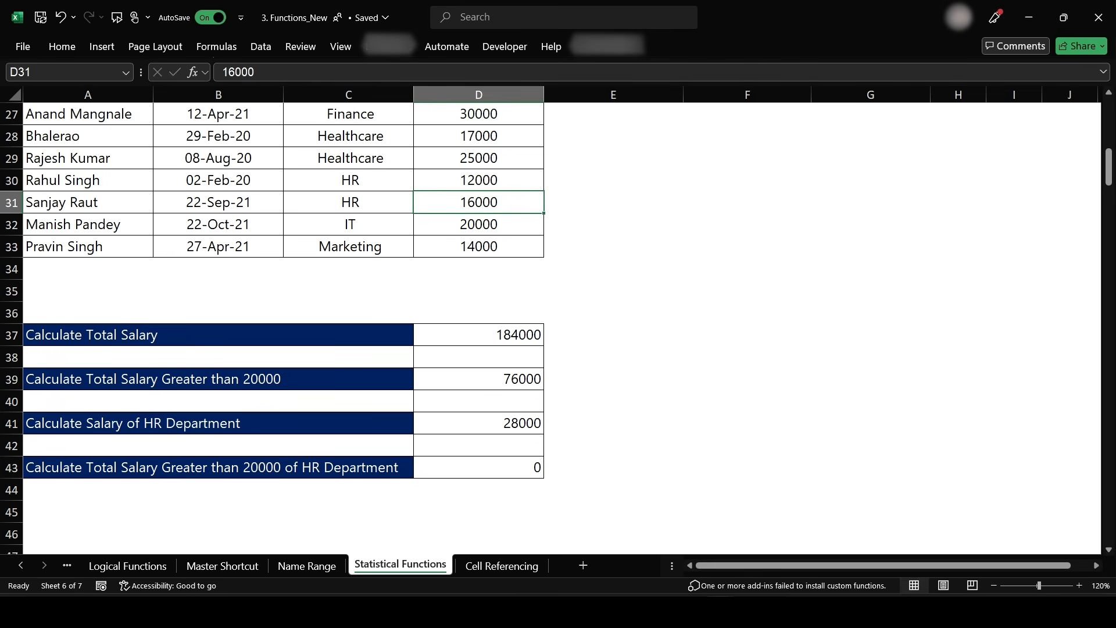
{"action": "type", "text": "28000"}
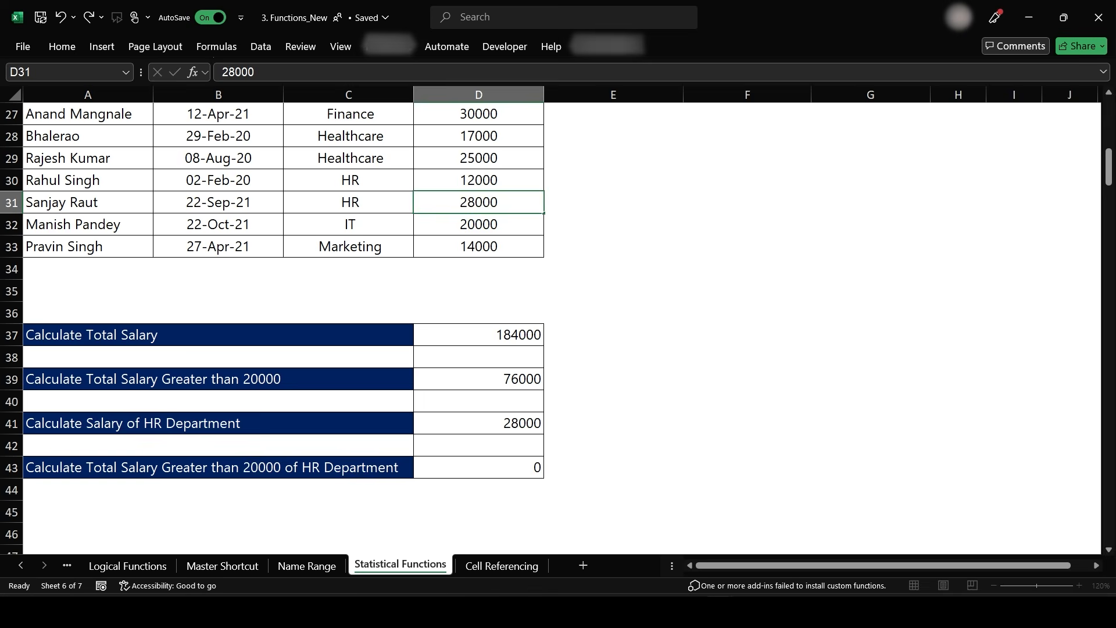
{"action": "key", "text": "Return"}
{"action": "key", "text": "Up"}
{"action": "key", "text": "Up"}
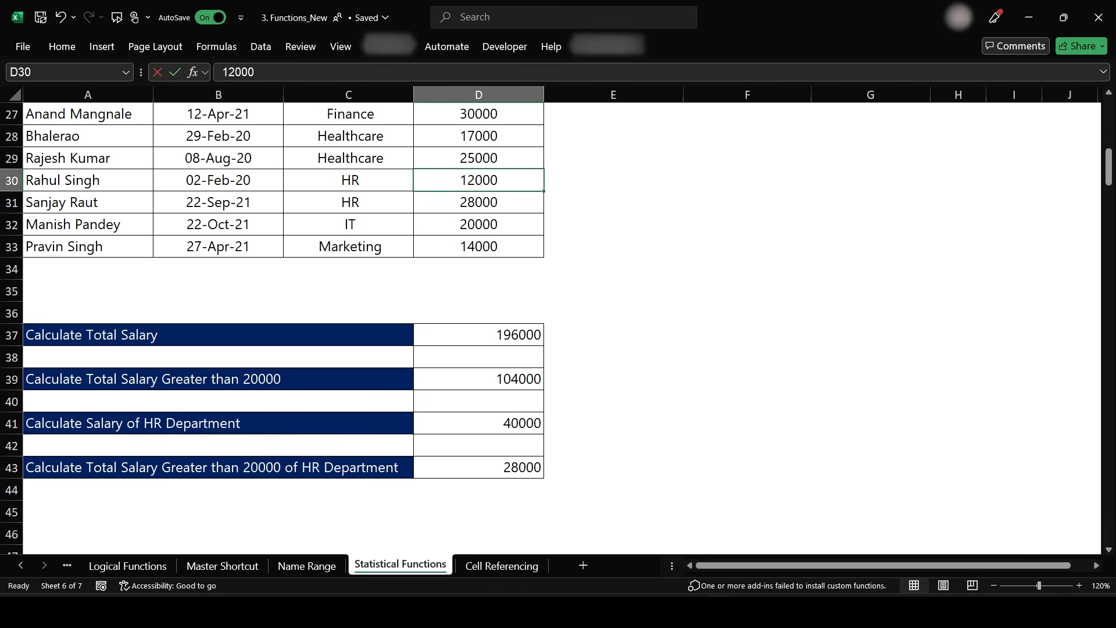
{"action": "type", "text": "50000"}
{"action": "key", "text": "Return"}
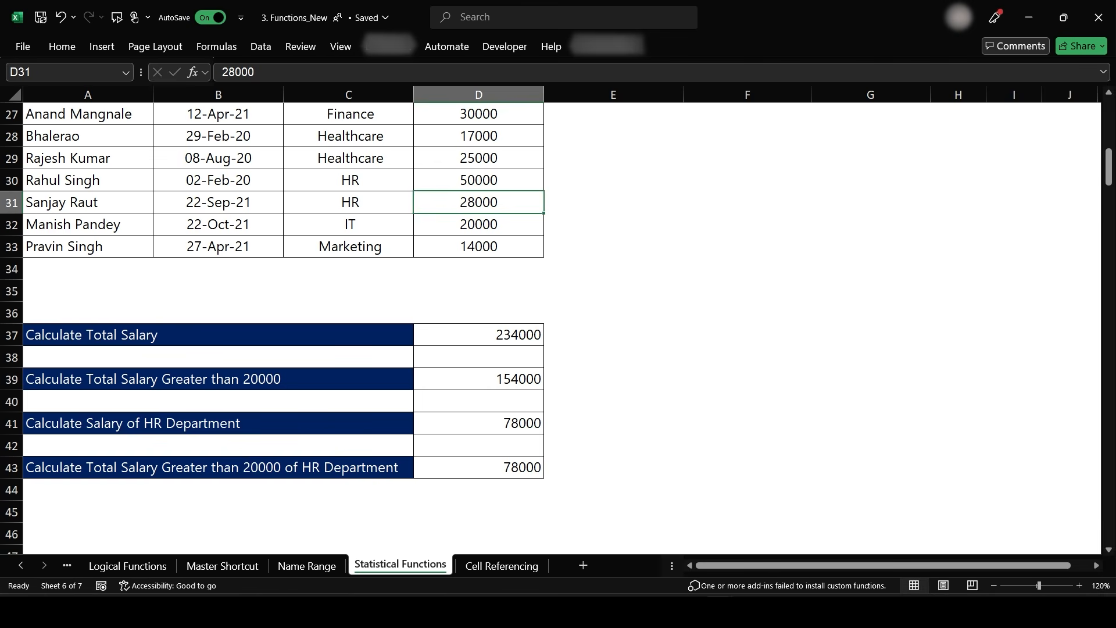
- Create named ranges from the top row of the fruits table A65:B75, using only the top row option
{"action": "scroll", "coordinate": [603, 429], "scroll_direction": "down", "scroll_amount": 5}
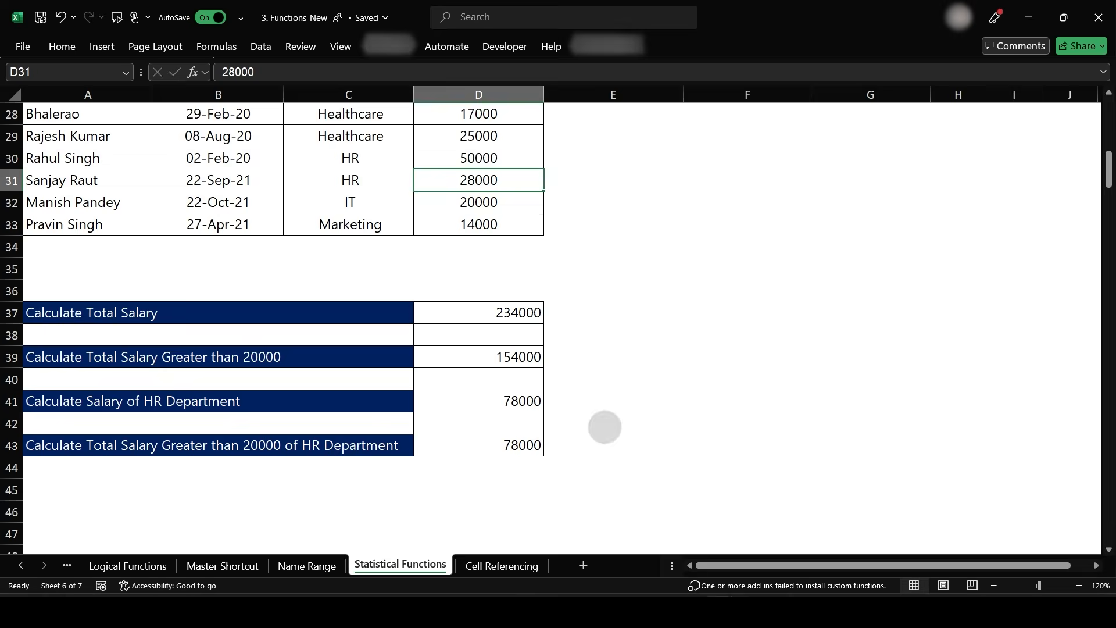
{"action": "scroll", "coordinate": [594, 415], "scroll_direction": "up", "scroll_amount": 1}
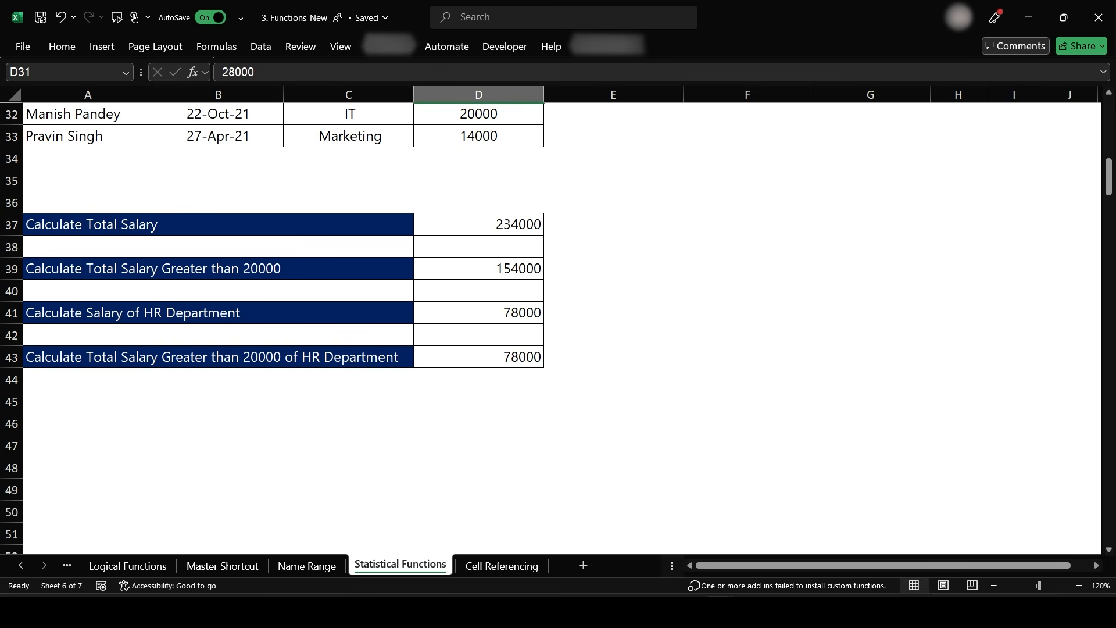
{"action": "scroll", "coordinate": [541, 349], "scroll_direction": "down", "scroll_amount": 10}
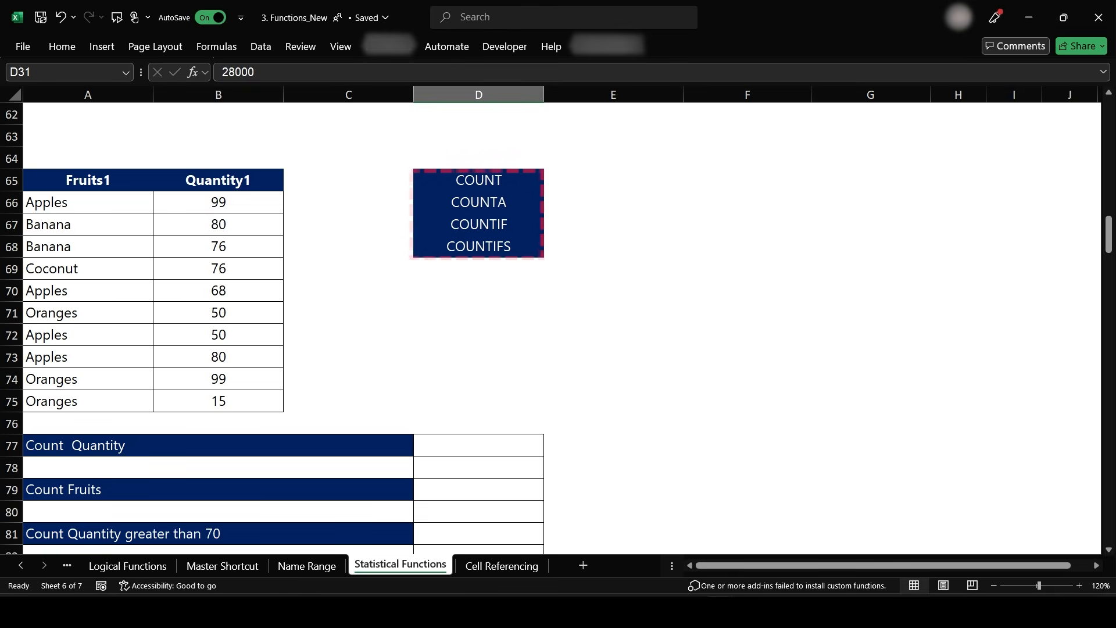
{"action": "scroll", "coordinate": [593, 307], "scroll_direction": "down", "scroll_amount": 1}
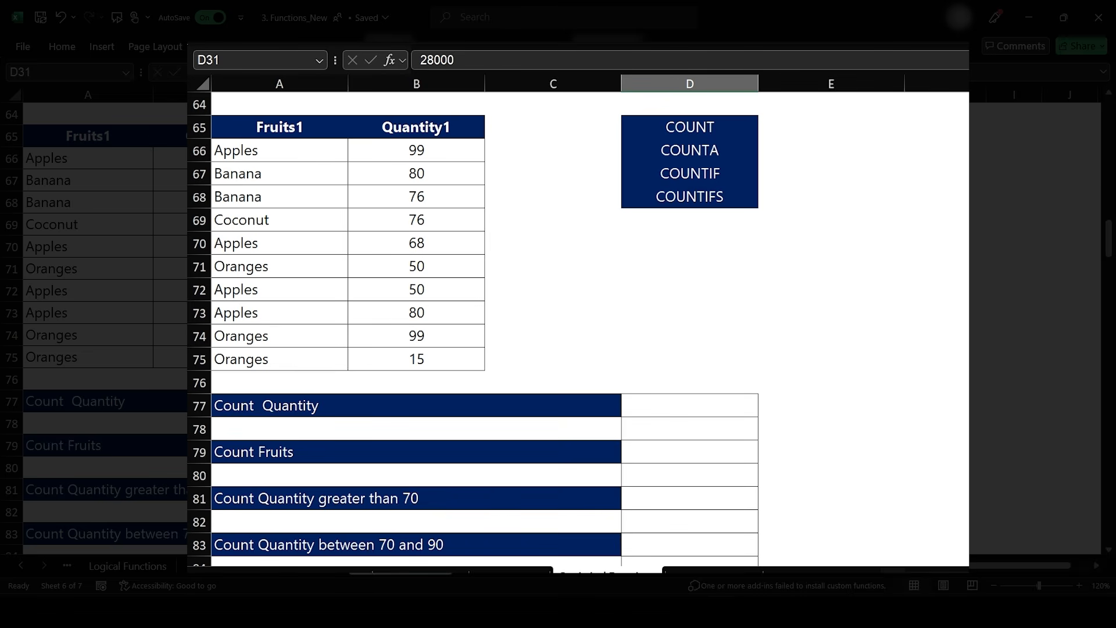
{"action": "left_click_drag", "start_coordinate": [280, 127], "coordinate": [417, 359]}
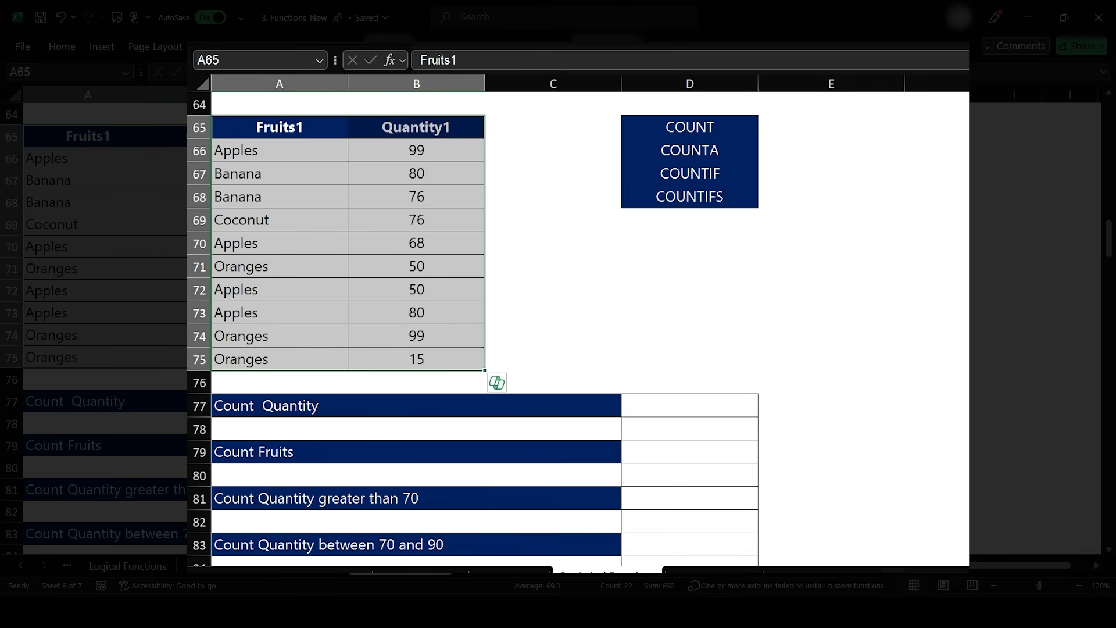
{"action": "left_click_drag", "start_coordinate": [280, 127], "coordinate": [416, 359]}
{"action": "left_click", "coordinate": [461, 36]}
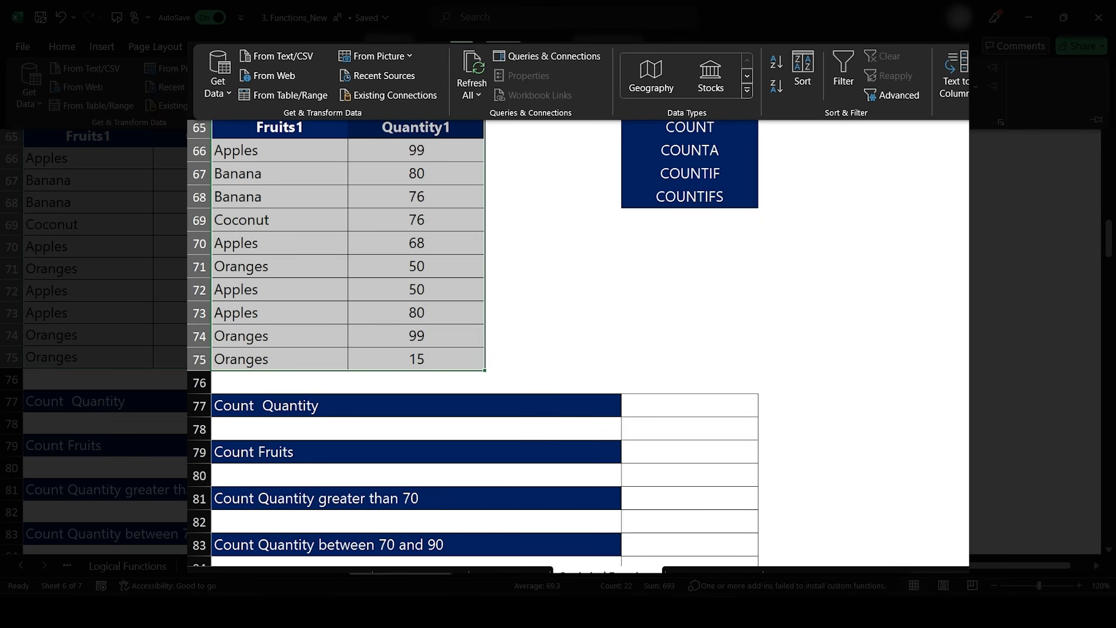
{"action": "left_click", "coordinate": [415, 35]}
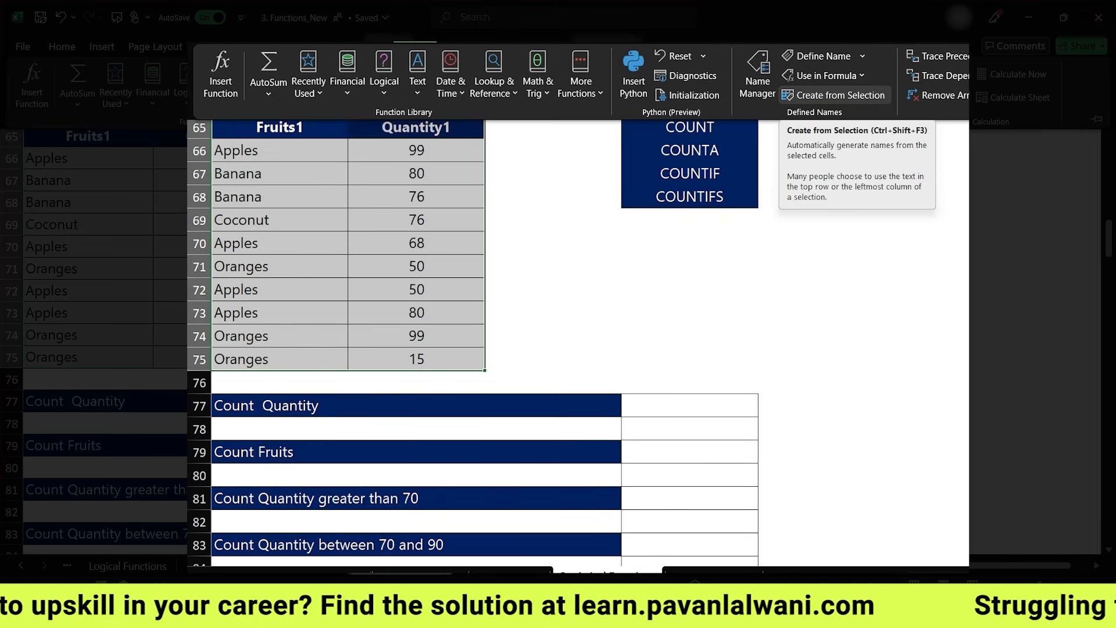
{"action": "left_click", "coordinate": [837, 95]}
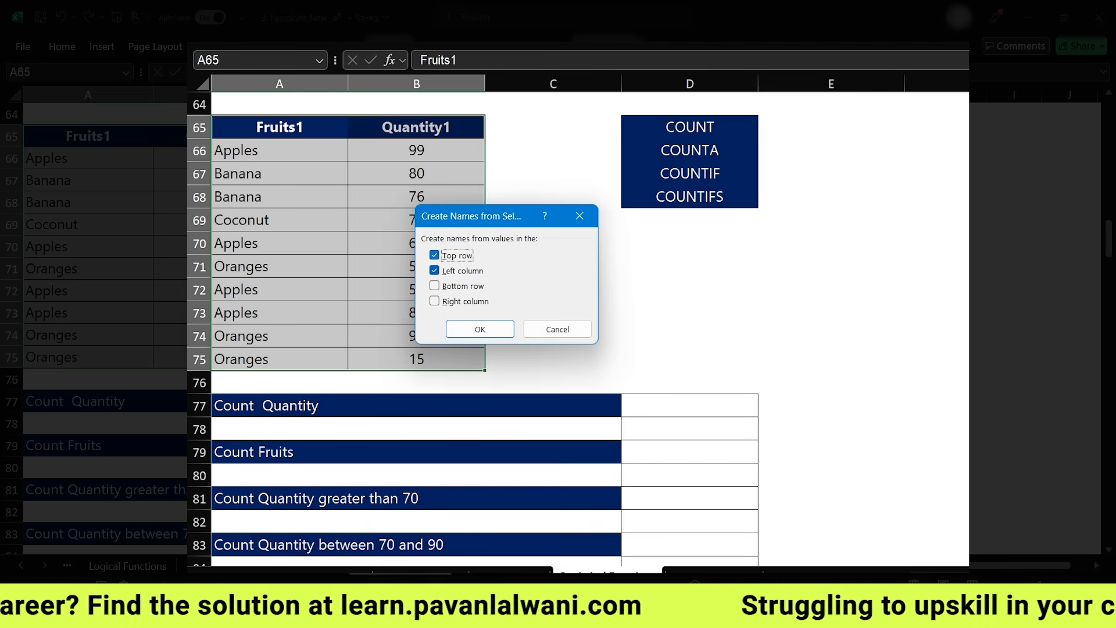
{"action": "key", "text": "Tab"}
{"action": "key", "text": "space"}
{"action": "key", "text": "Return"}
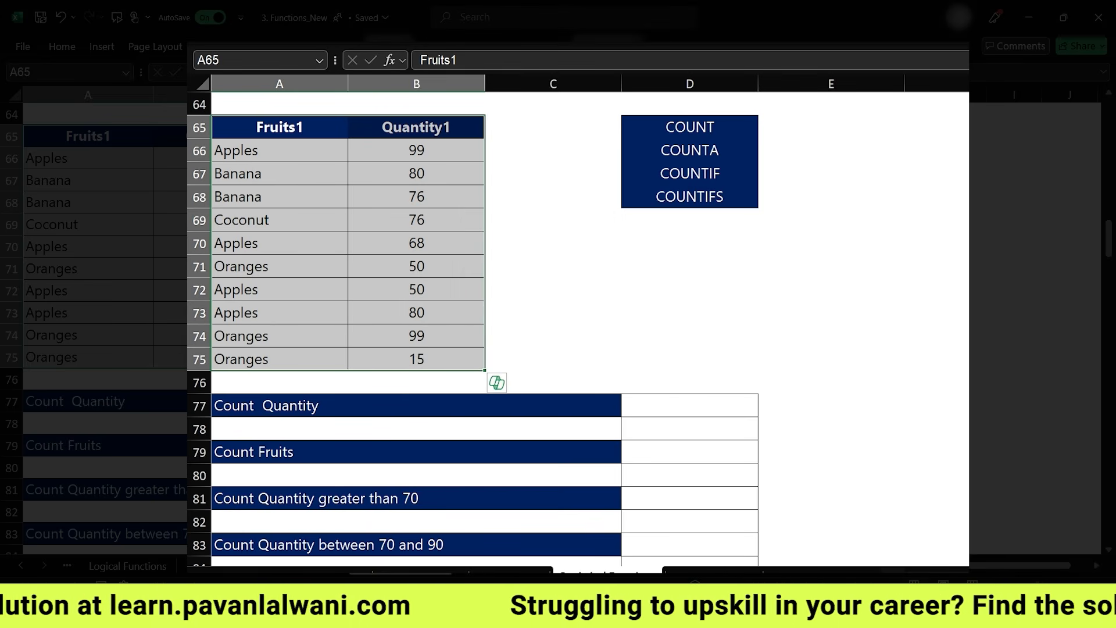
- Check the Quantity1 and Fruits1 ranges, then enter =COUNT(Quantity1) in D77 to count the quantities
{"action": "left_click", "coordinate": [416, 127]}
{"action": "left_click_drag", "start_coordinate": [416, 150], "coordinate": [416, 359]}
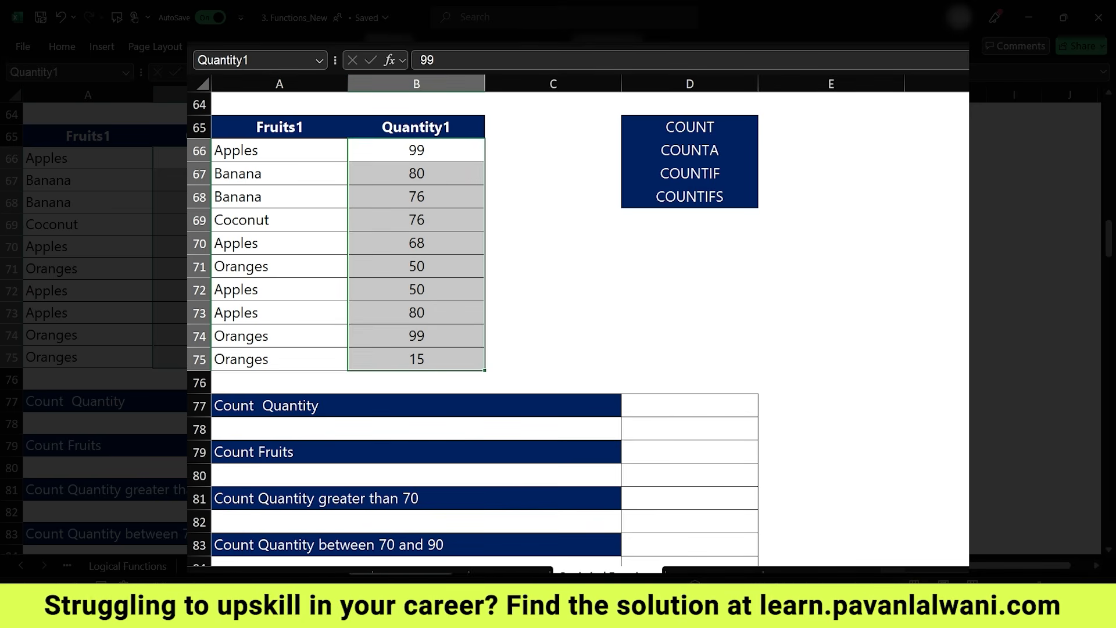
{"action": "left_click_drag", "start_coordinate": [279, 150], "coordinate": [279, 360]}
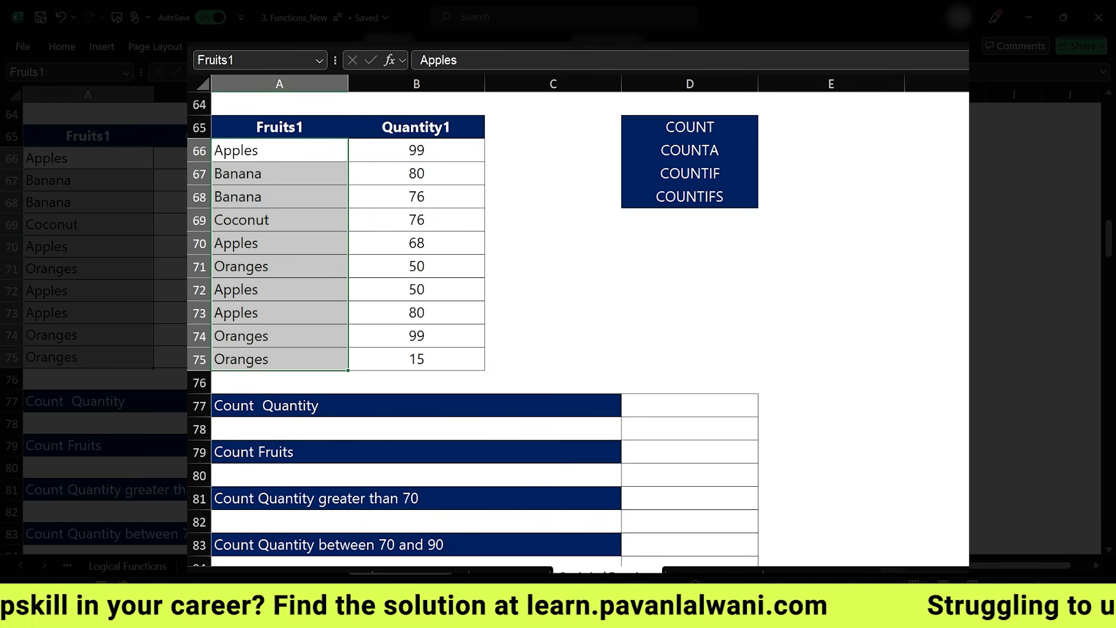
{"action": "left_click", "coordinate": [689, 406]}
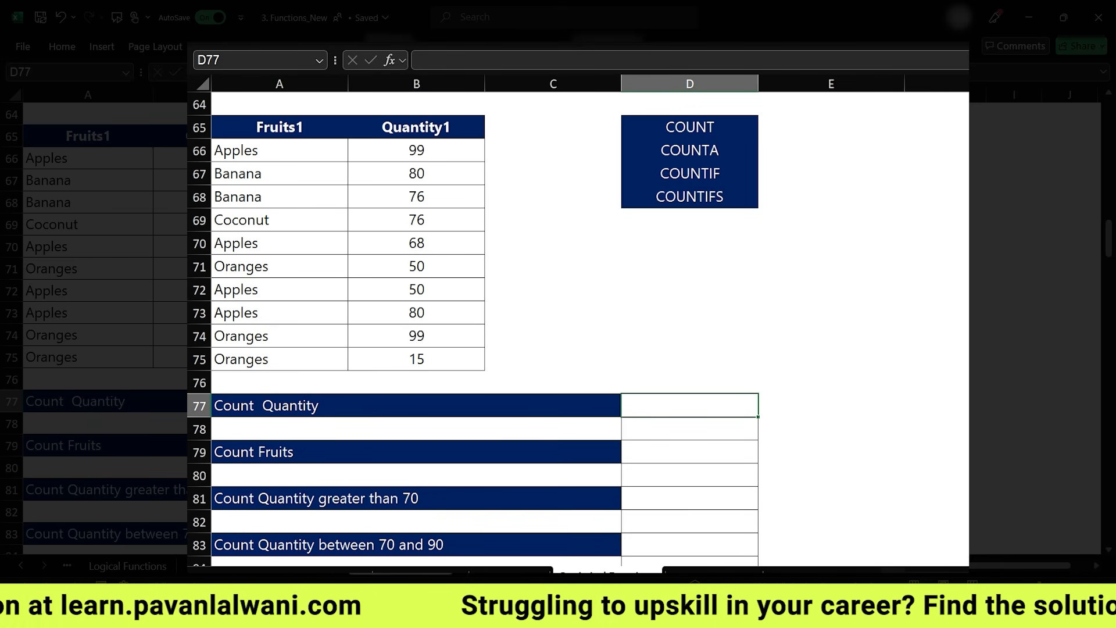
{"action": "type", "text": "=count"}
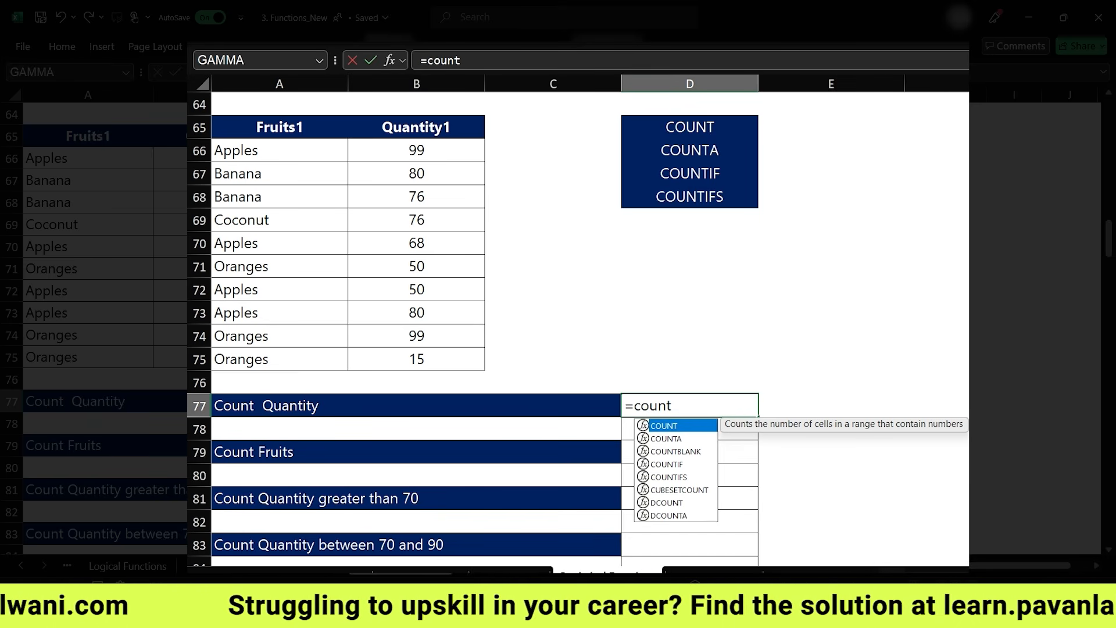
{"action": "key", "text": "Tab"}
{"action": "type", "text": "quan"}
{"action": "key", "text": "Tab"}
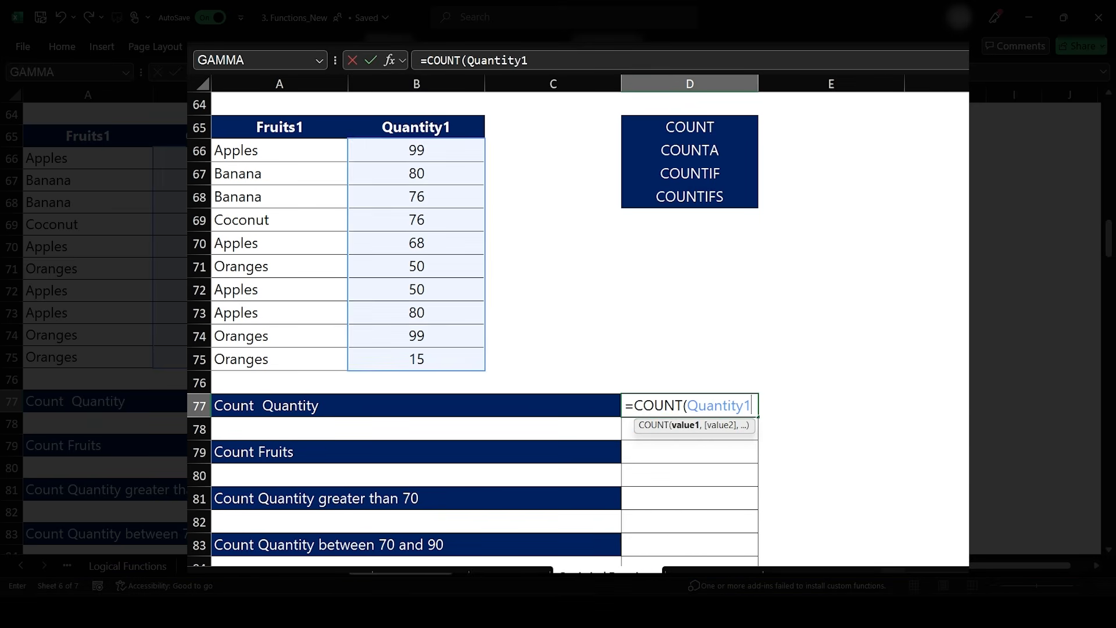
{"action": "type", "text": ")"}
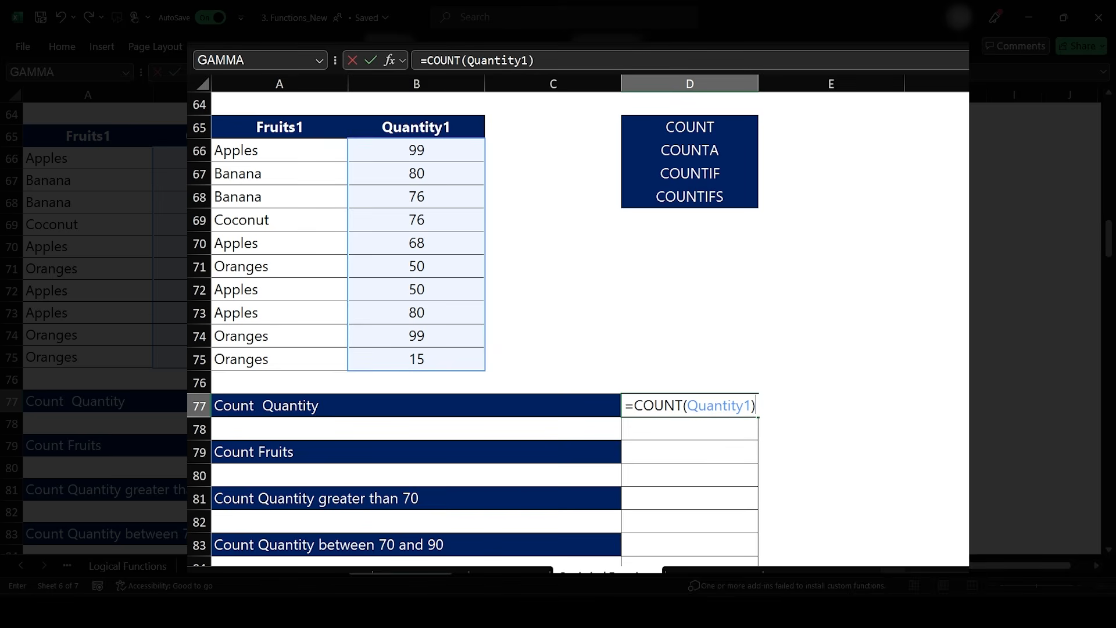
{"action": "key", "text": "Return"}
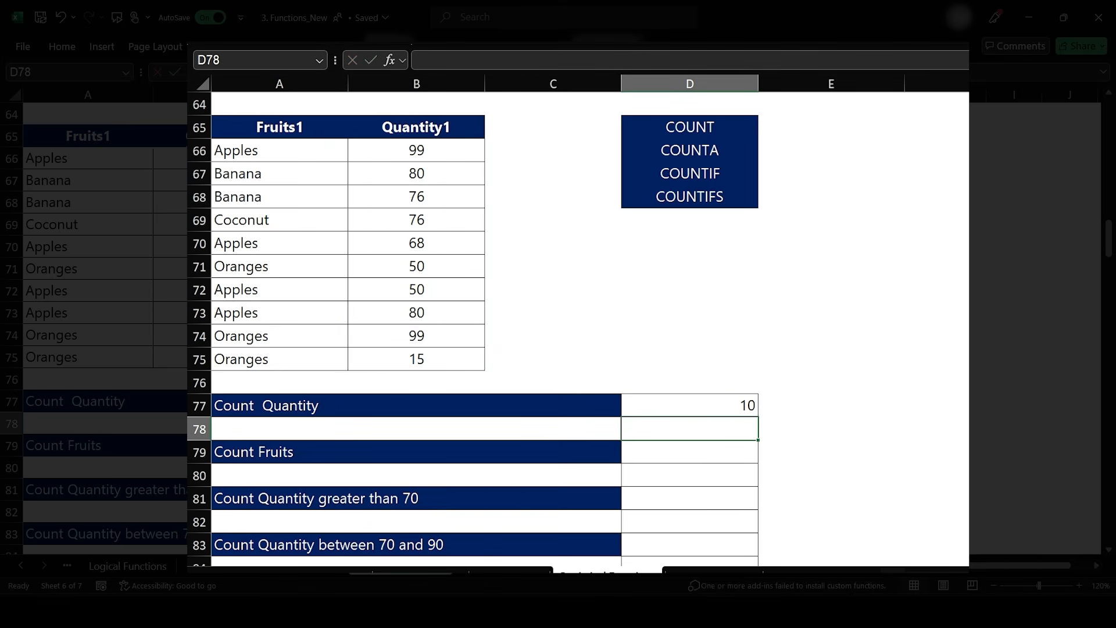
- Enter =COUNT(Fruits1) in D79 to count the fruits
{"action": "key", "text": "Down"}
{"action": "type", "text": "=count"}
{"action": "key", "text": "Tab"}
{"action": "type", "text": "fru"}
{"action": "key", "text": "Tab"}
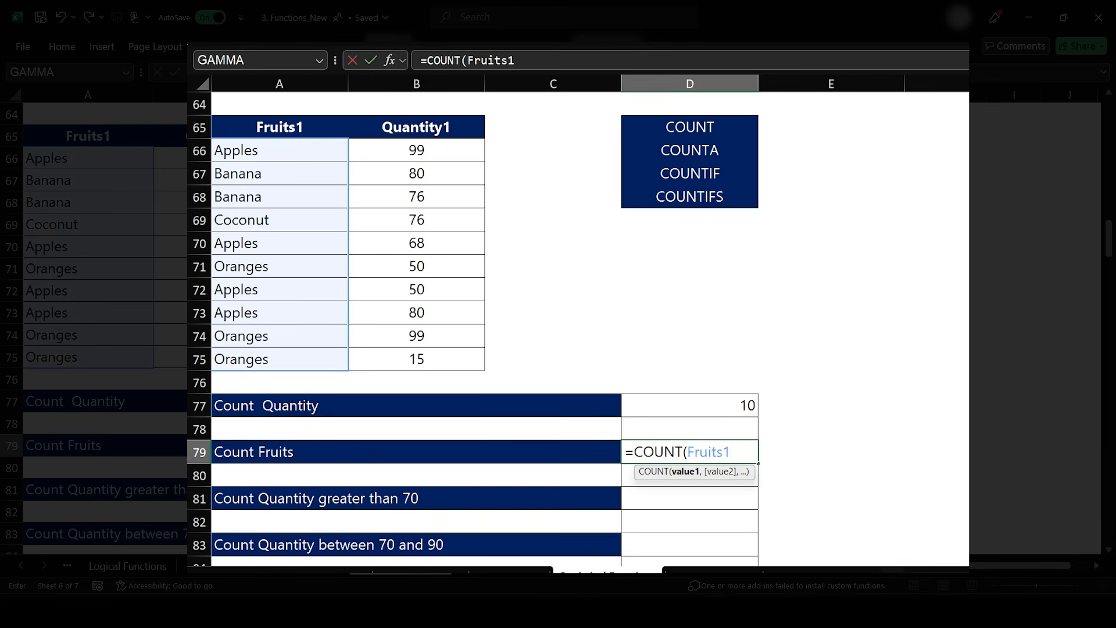
{"action": "type", "text": ")"}
{"action": "key", "text": "Return"}
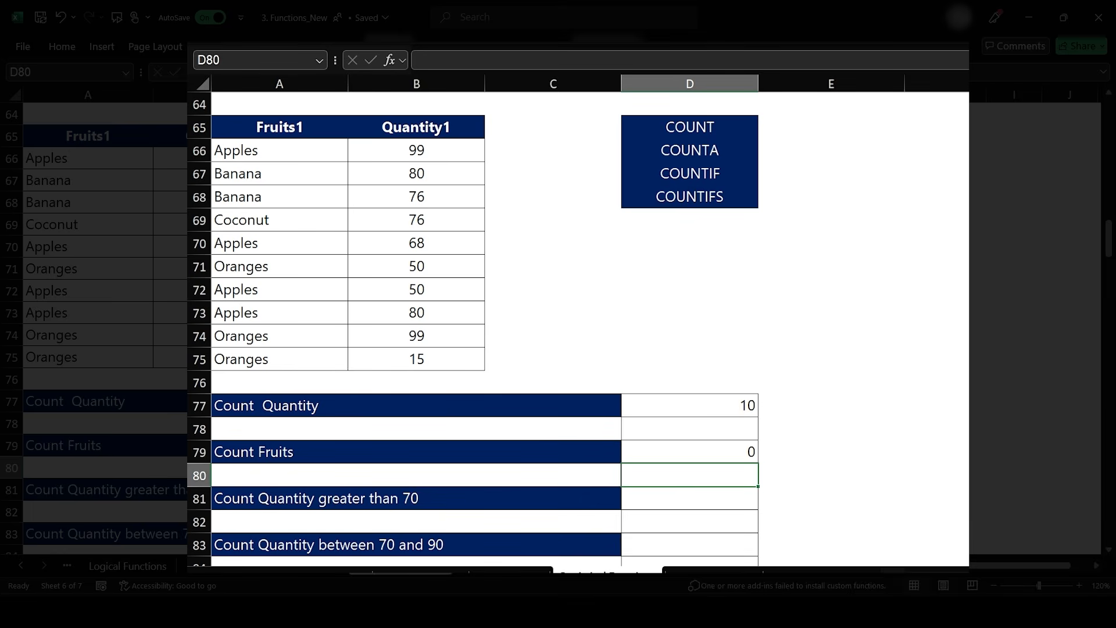
- Edit the formula in D79 to =COUNTA(Fruits1) so text entries are counted
{"action": "key", "text": "Up"}
{"action": "key", "text": "F2"}
{"action": "key", "text": "Left"}
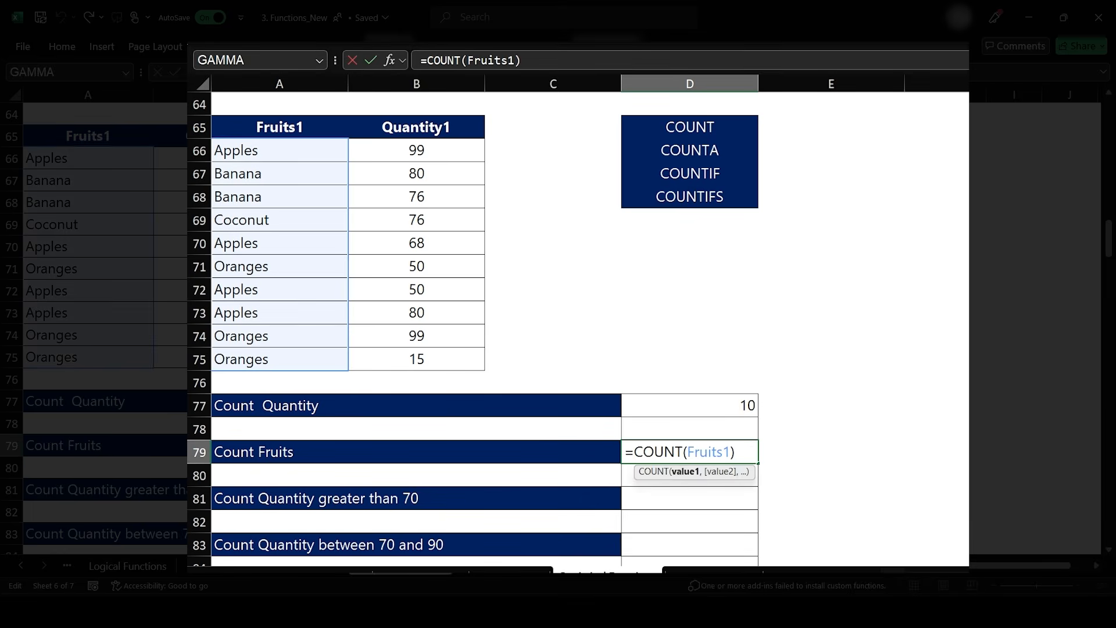
{"action": "key", "text": "Left"}
{"action": "type", "text": "A"}
{"action": "key", "text": "Return"}
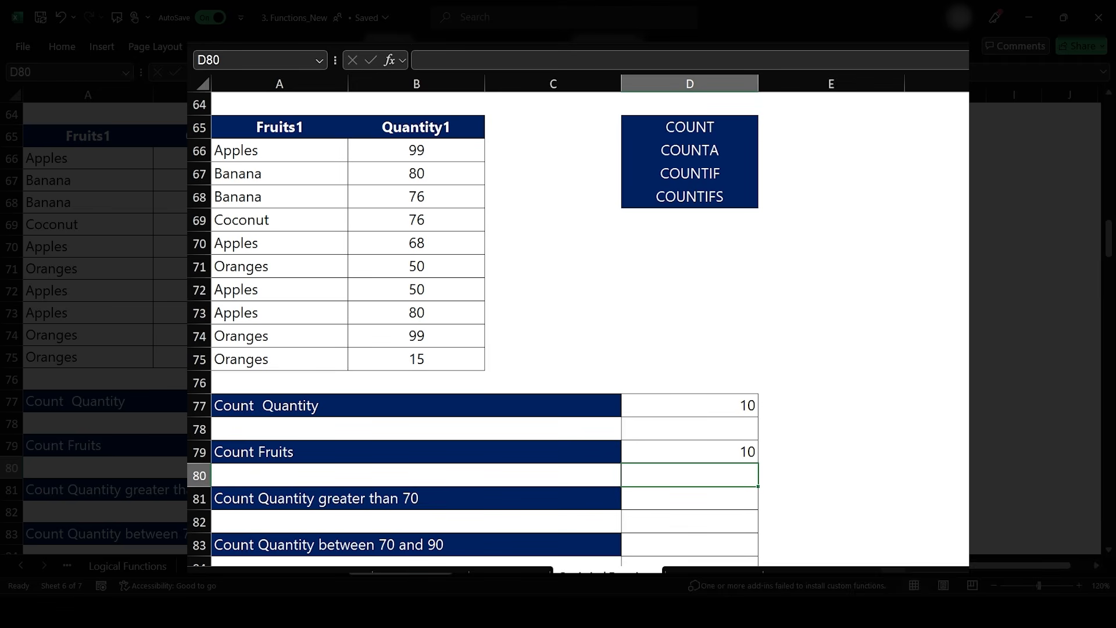
- Enter =COUNTIF(Quantity1,">70") in D81 to count quantities greater than 70
{"action": "key", "text": "Down"}
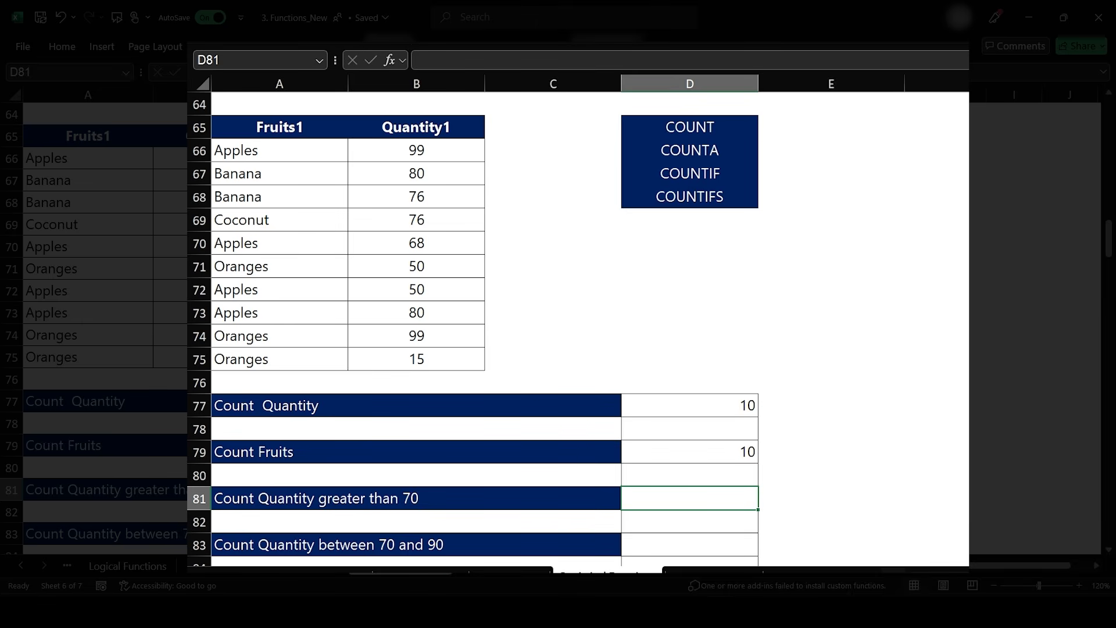
{"action": "type", "text": "=countif"}
{"action": "key", "text": "Tab"}
{"action": "type", "text": "Qua"}
{"action": "key", "text": "Tab"}
{"action": "type", "text": ","}
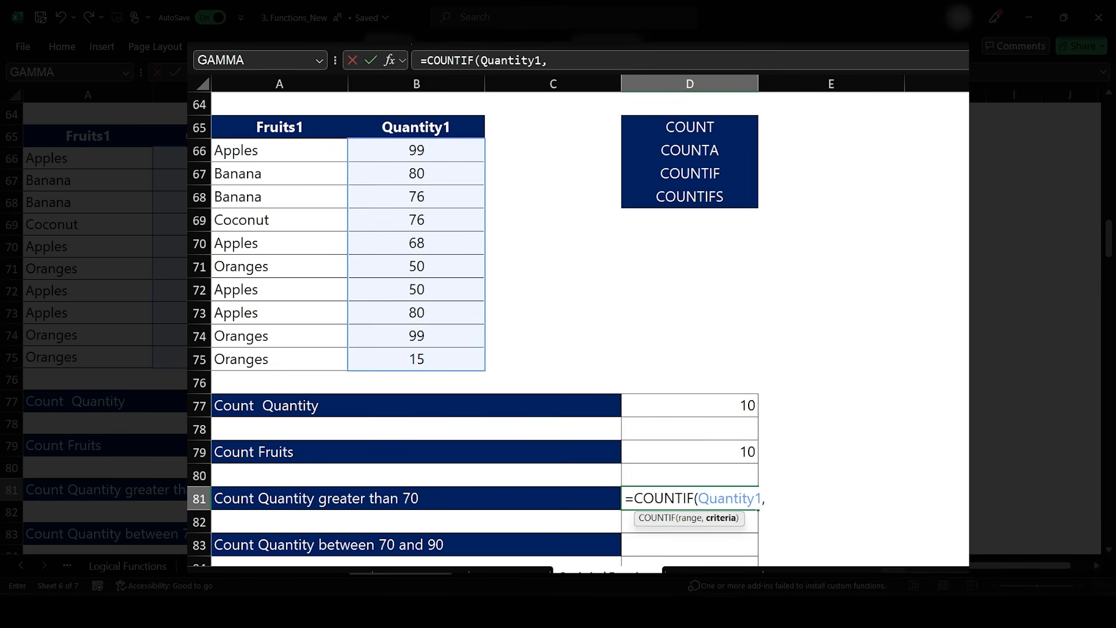
{"action": "type", "text": "\">70\")"}
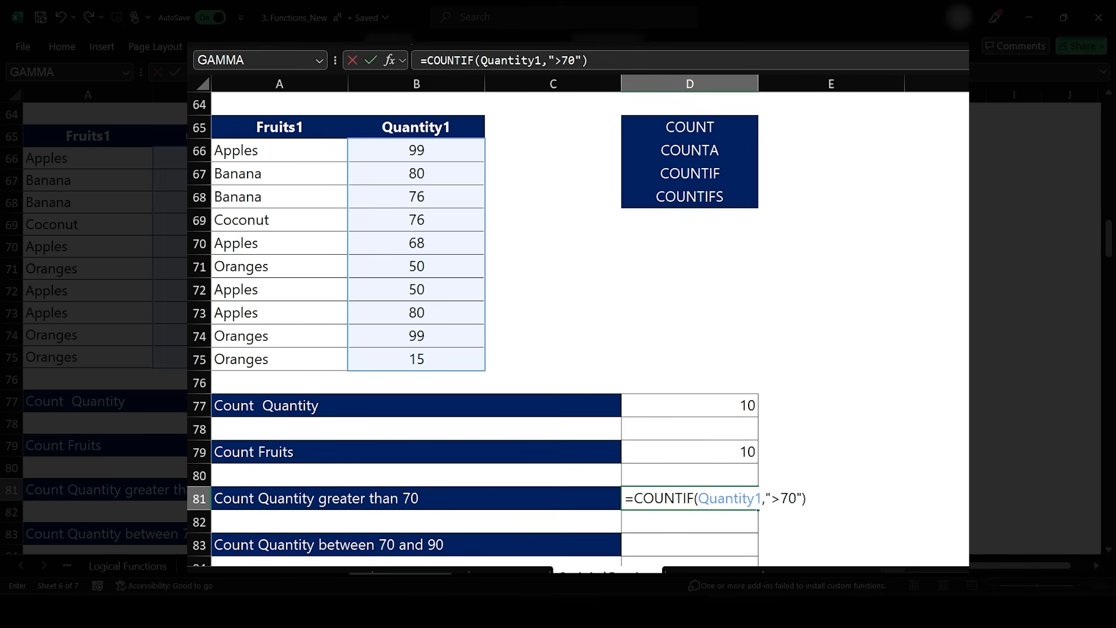
{"action": "key", "text": "Return"}
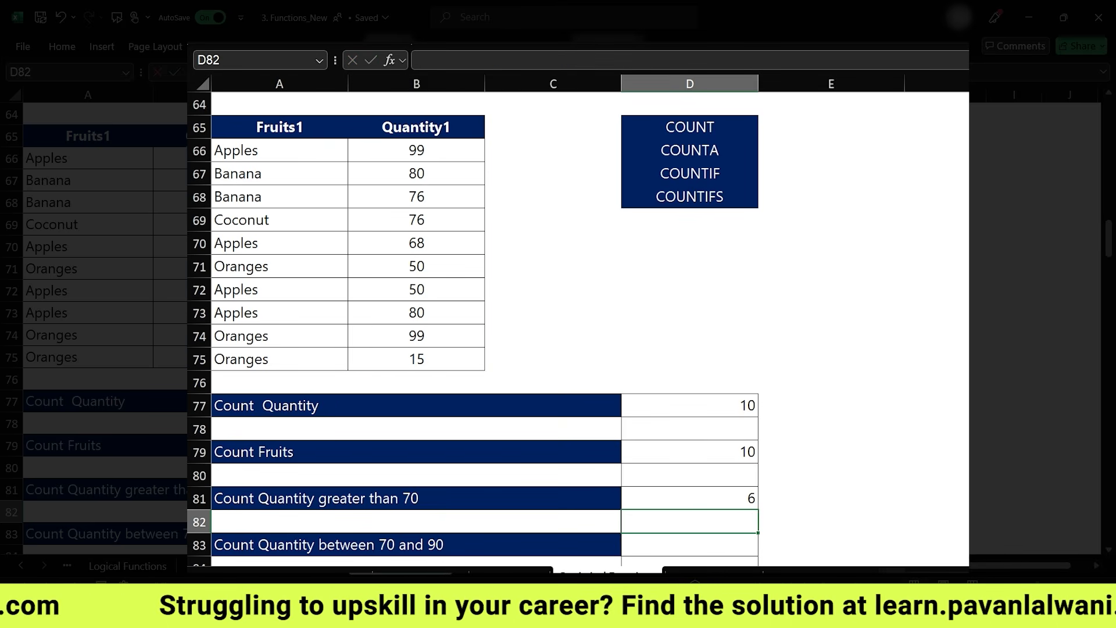
- Enter =COUNTIFS(Quantity1,">70",Quantity1,"<90") in D83 to count quantities between 70 and 90
{"action": "scroll", "coordinate": [782, 388], "scroll_direction": "down", "scroll_amount": 1}
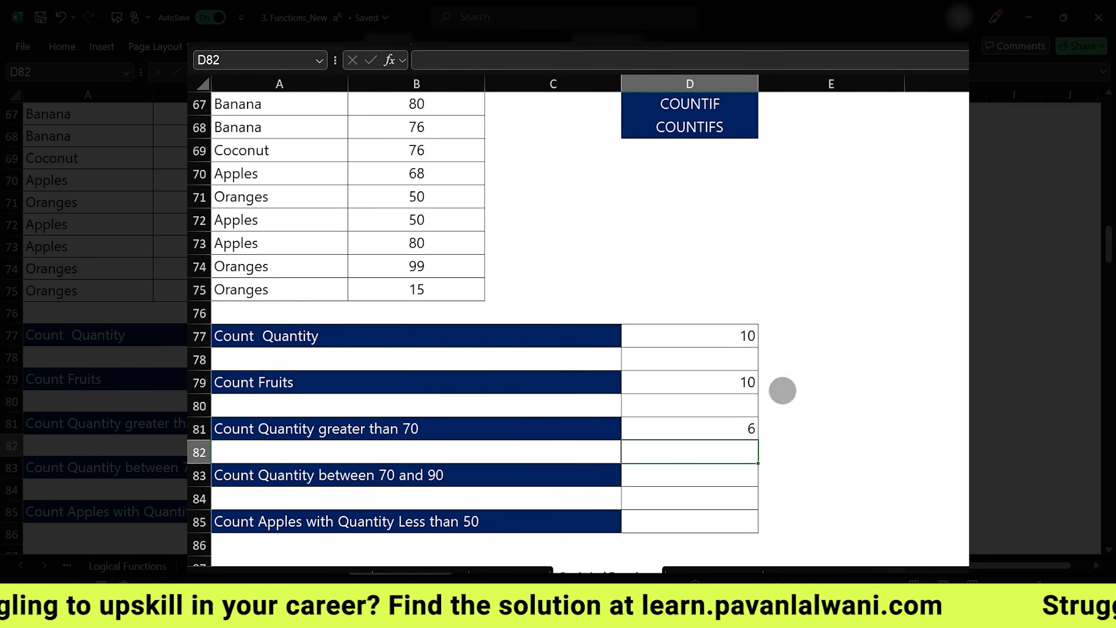
{"action": "left_click", "coordinate": [717, 477]}
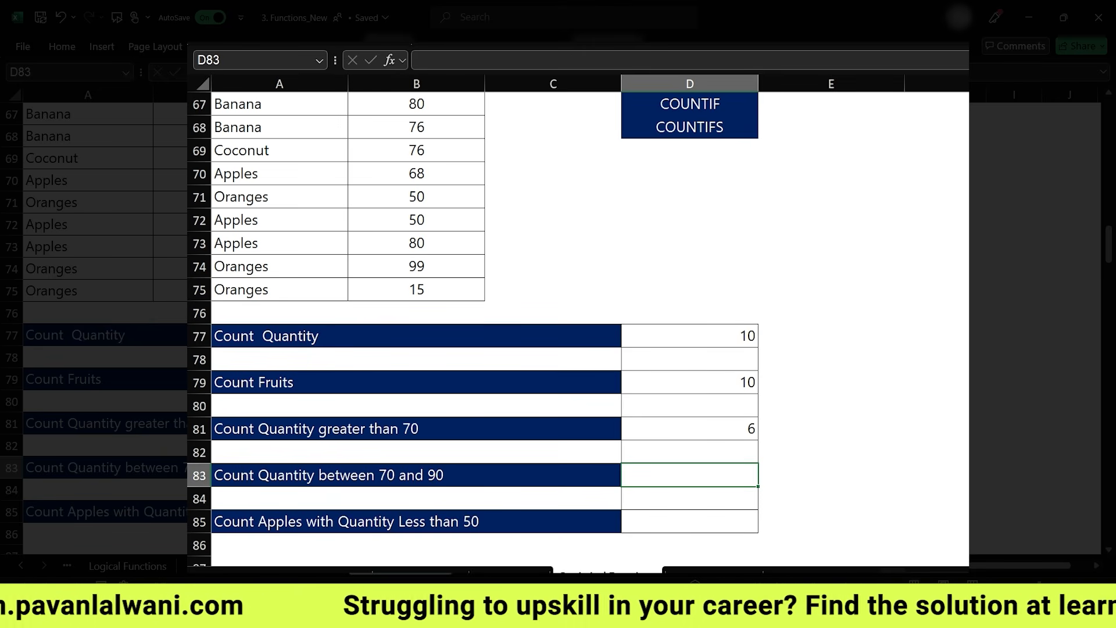
{"action": "type", "text": "=countifs"}
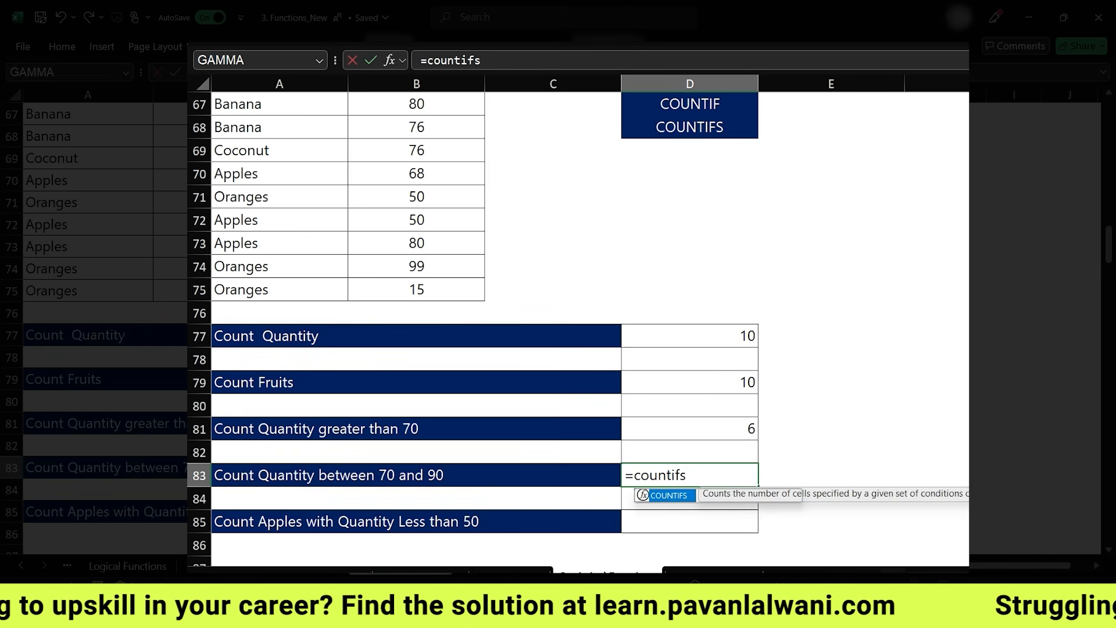
{"action": "key", "text": "Tab"}
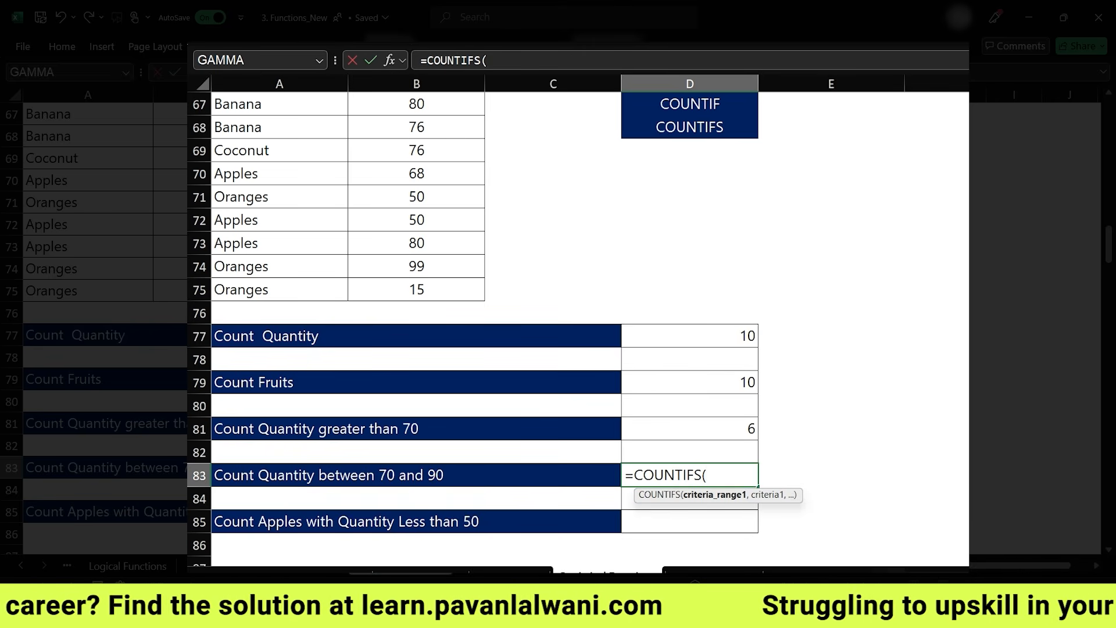
{"action": "type", "text": "Qu"}
{"action": "key", "text": "Tab"}
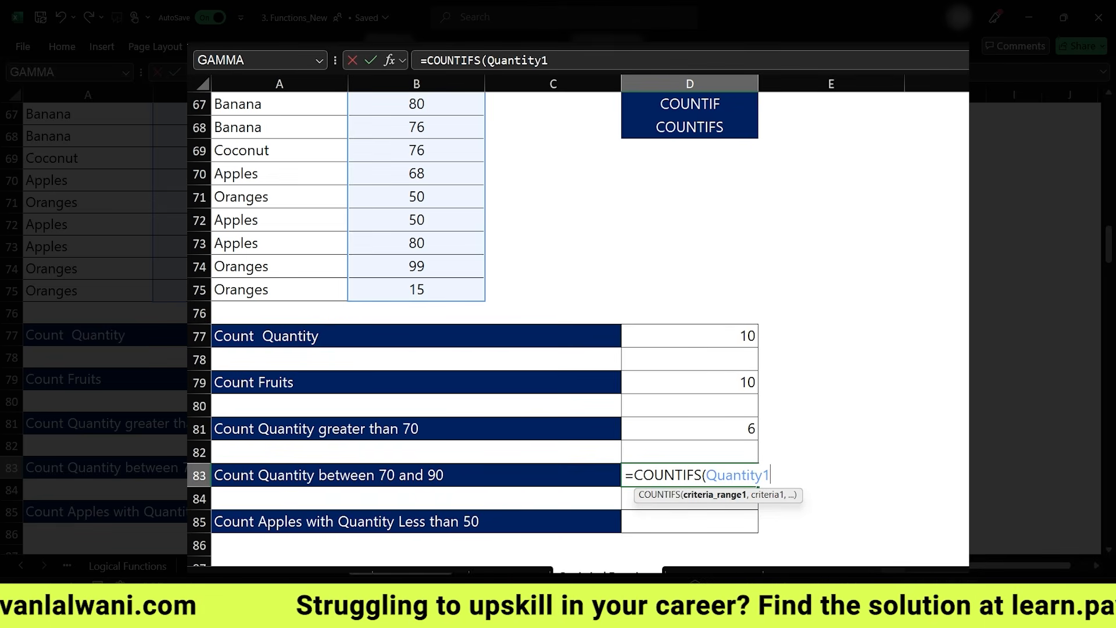
{"action": "type", "text": ",\""}
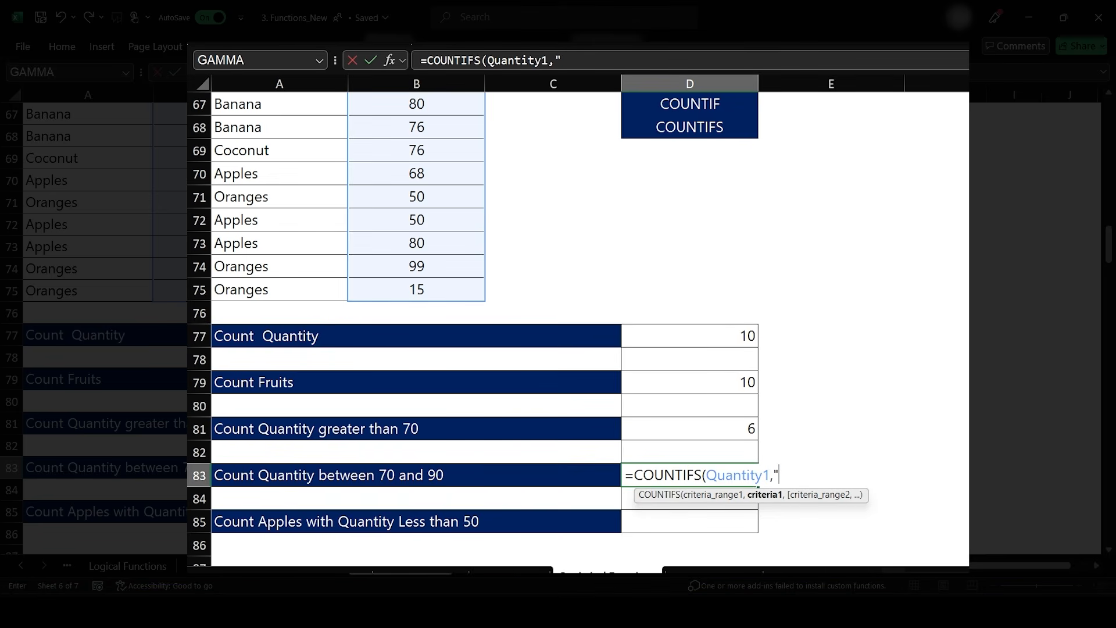
{"action": "type", "text": ">70\",Quantity1"}
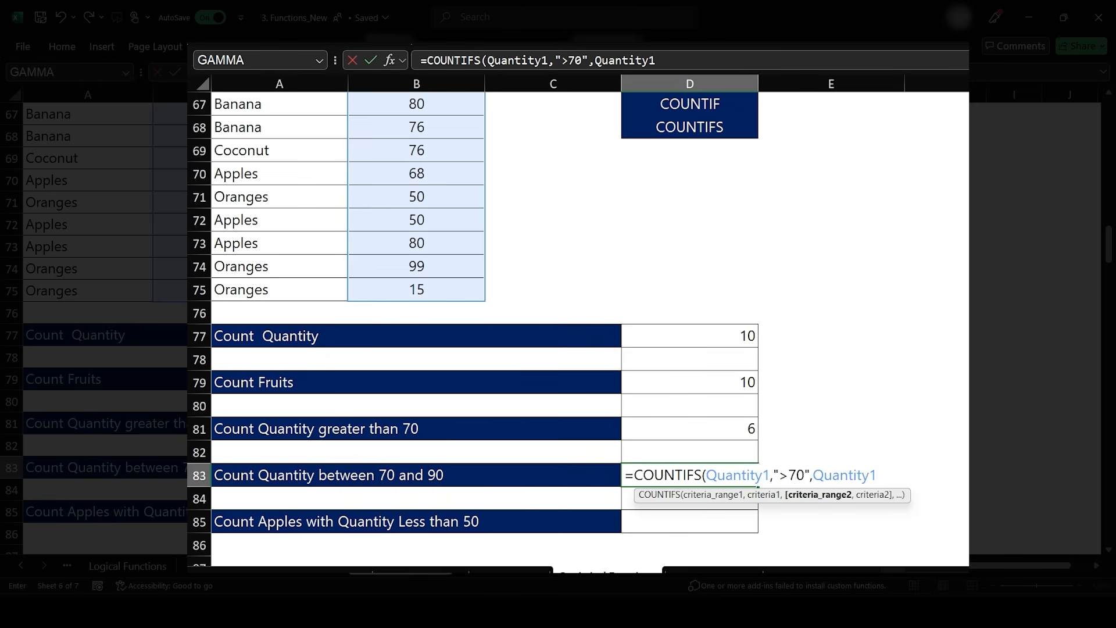
{"action": "type", "text": ",\"<90"}
{"action": "type", "text": "\")"}
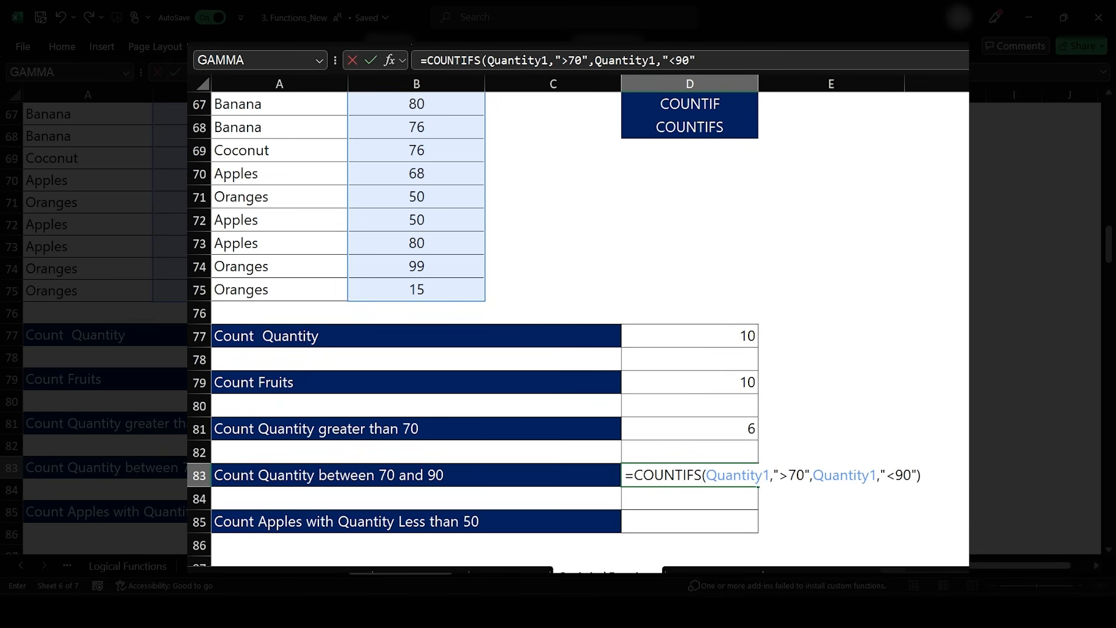
{"action": "key", "text": "Return"}
{"action": "key", "text": "Return"}
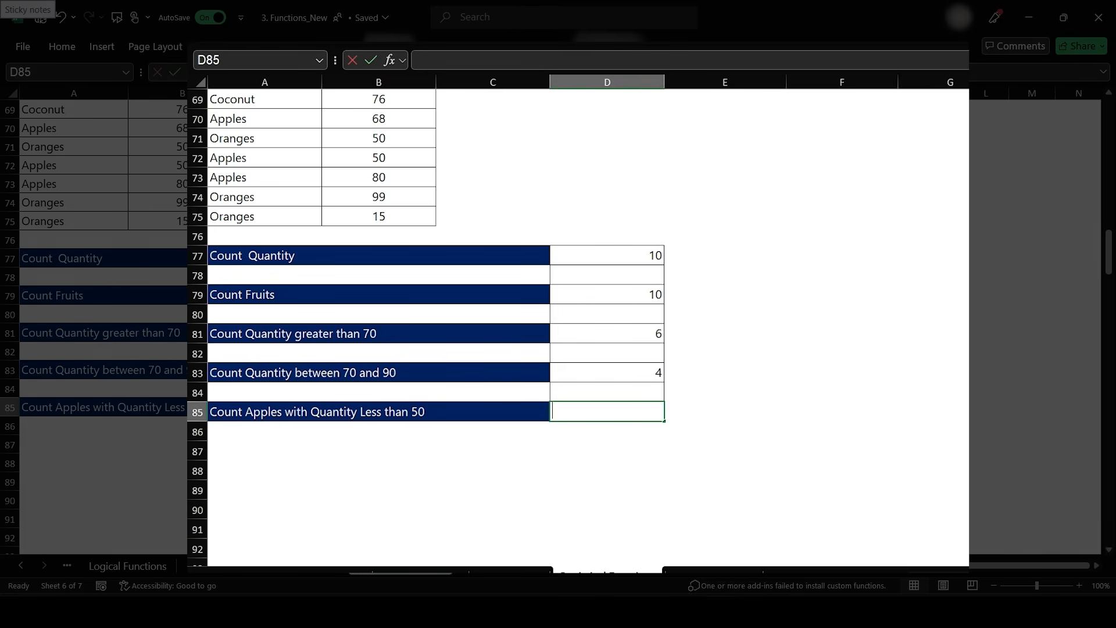
- Enter =COUNTIFS(Fruits1,"Apples",Quantity1,"<50") in D85 to count apples with quantity less than 50
{"action": "type", "text": "=countif"}
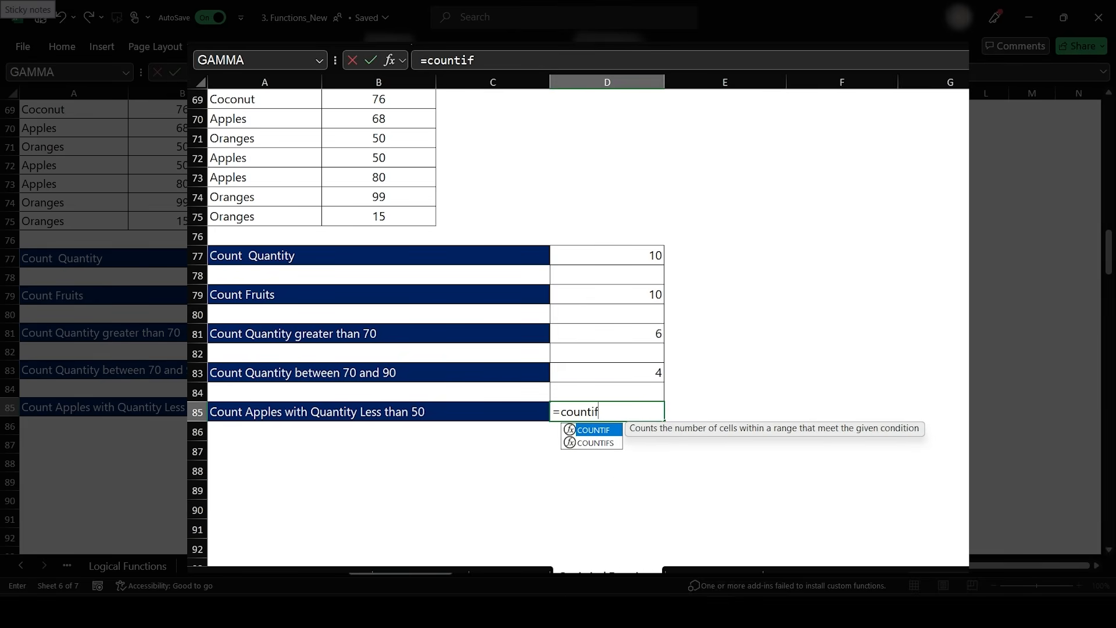
{"action": "key", "text": "Tab"}
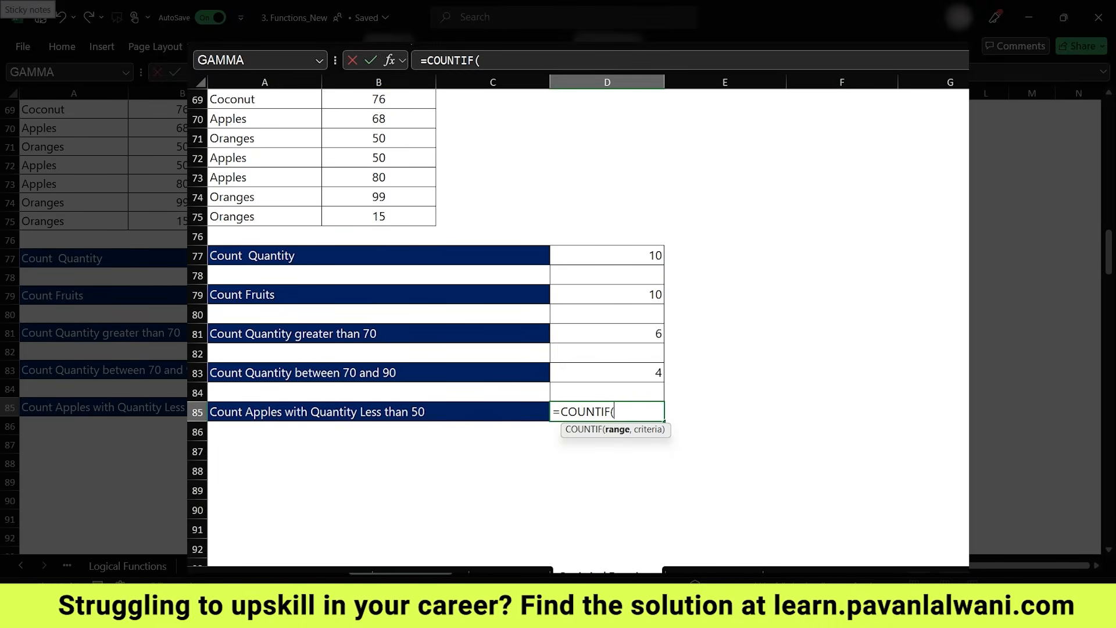
{"action": "key", "text": "BackSpace"}
{"action": "type", "text": "S"}
{"action": "key", "text": "Tab"}
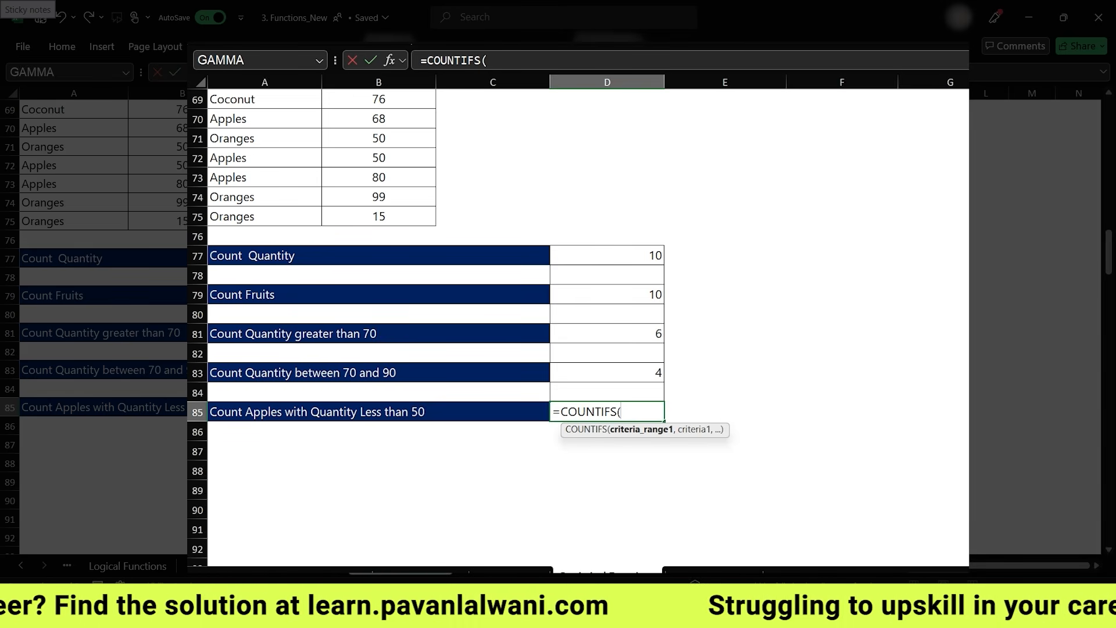
{"action": "type", "text": "Fruit"}
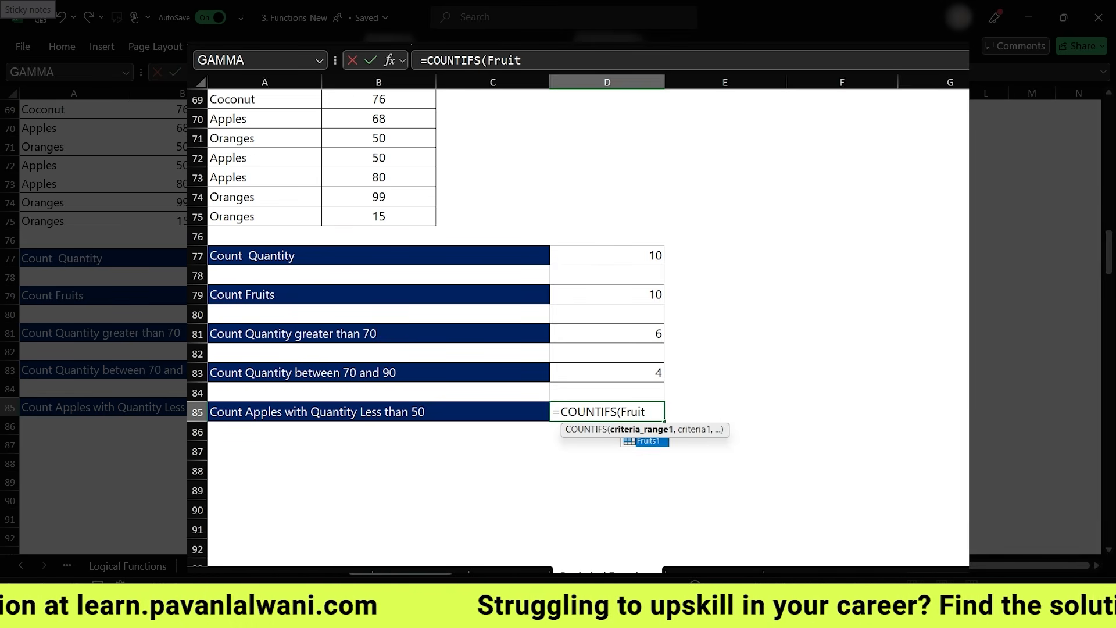
{"action": "type", "text": "s1,\"Apples\","}
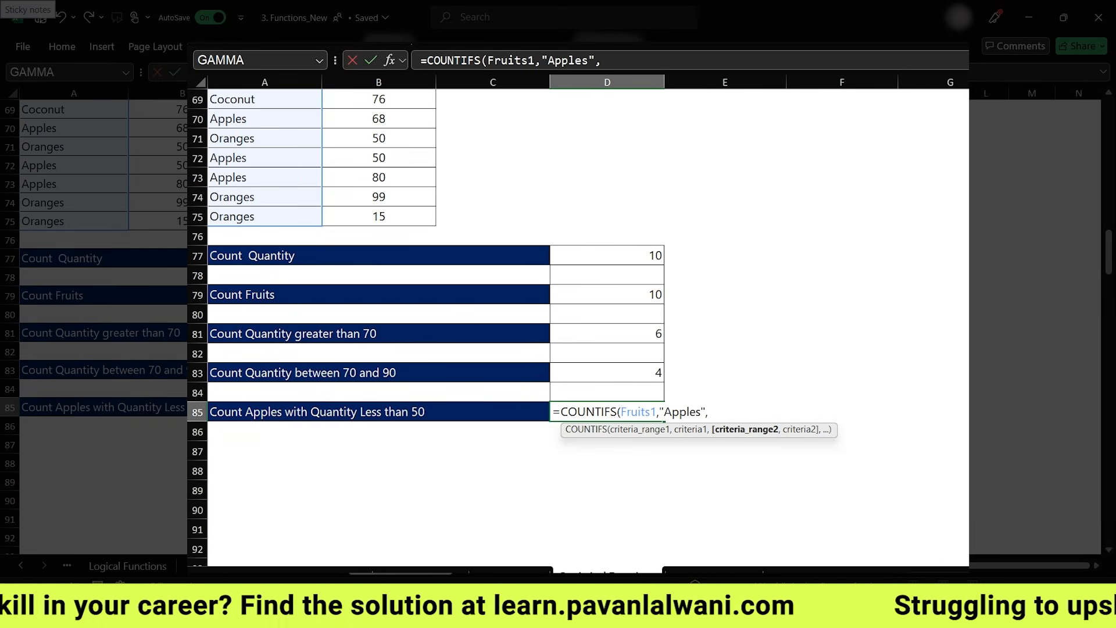
{"action": "type", "text": "Quan"}
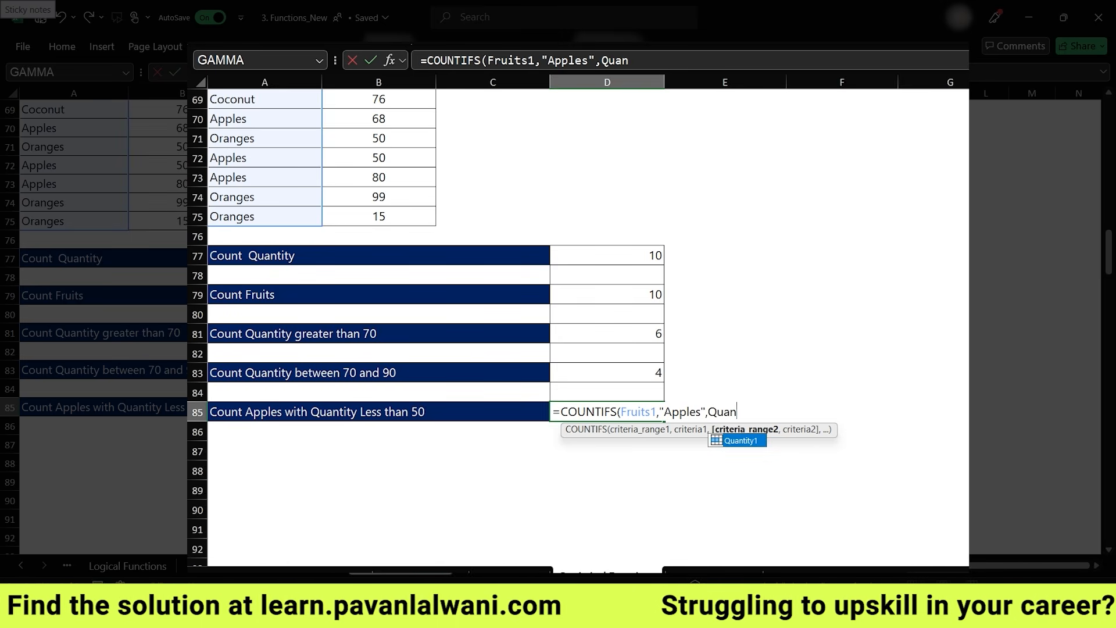
{"action": "key", "text": "Tab"}
{"action": "type", "text": ",\""}
{"action": "type", "text": "<50\")"}
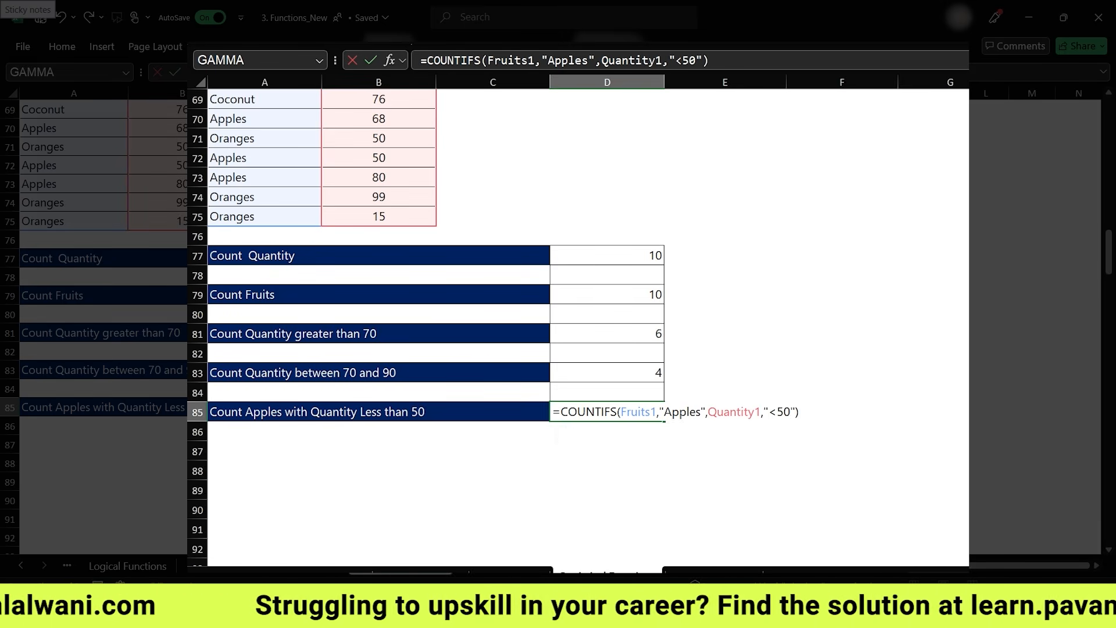
{"action": "key", "text": "Return"}
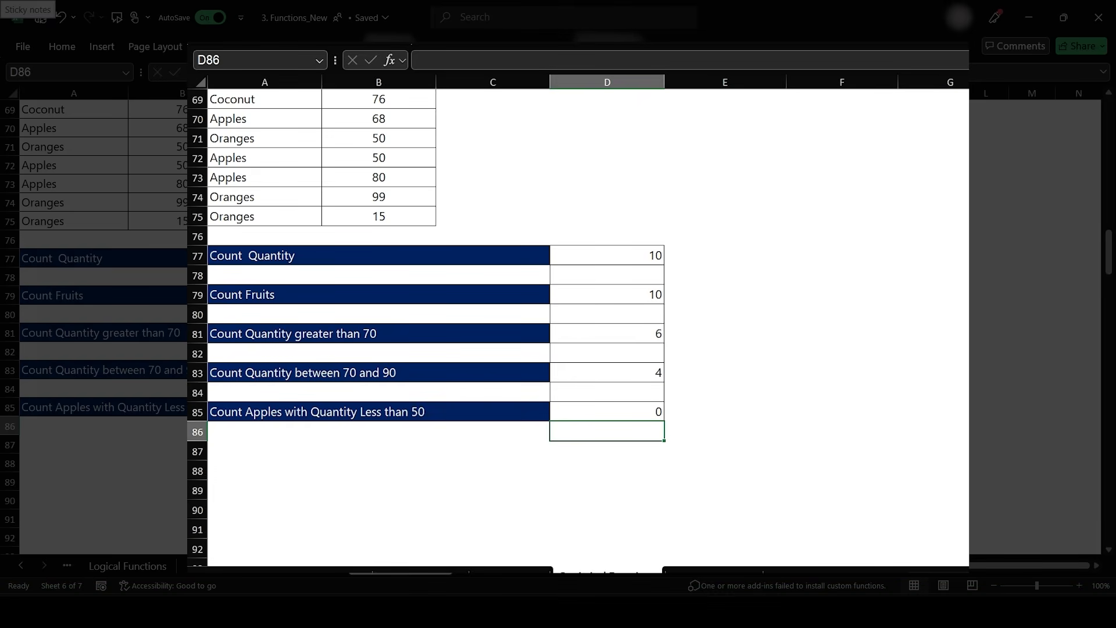
- Set the Apples quantity in B72 to 48
{"action": "scroll", "coordinate": [695, 441], "scroll_direction": "up", "scroll_amount": 2}
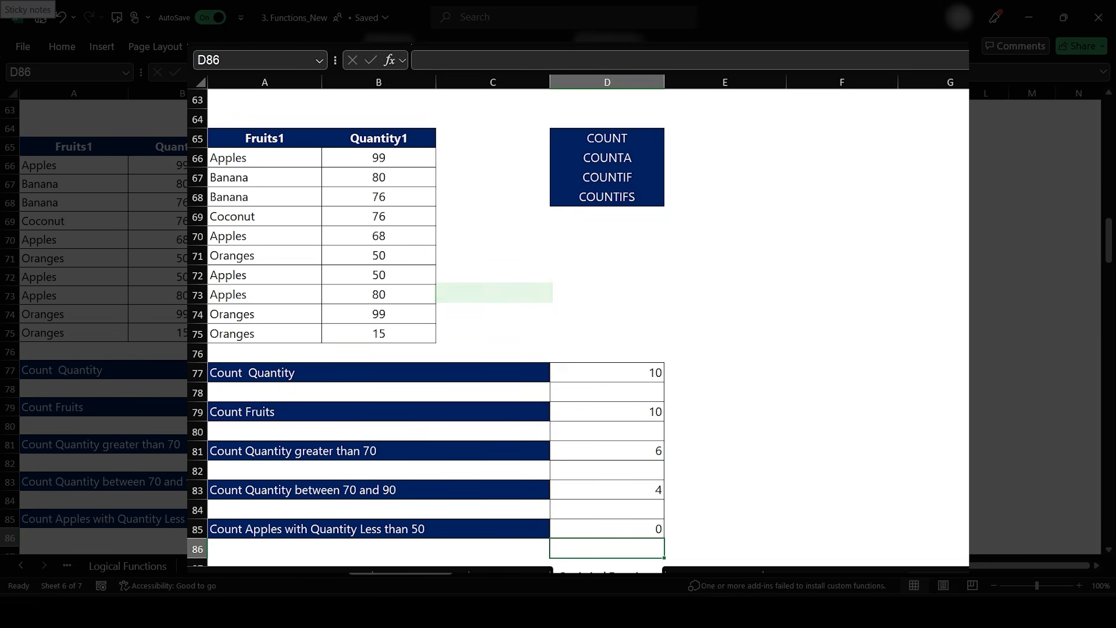
{"action": "left_click", "coordinate": [398, 274]}
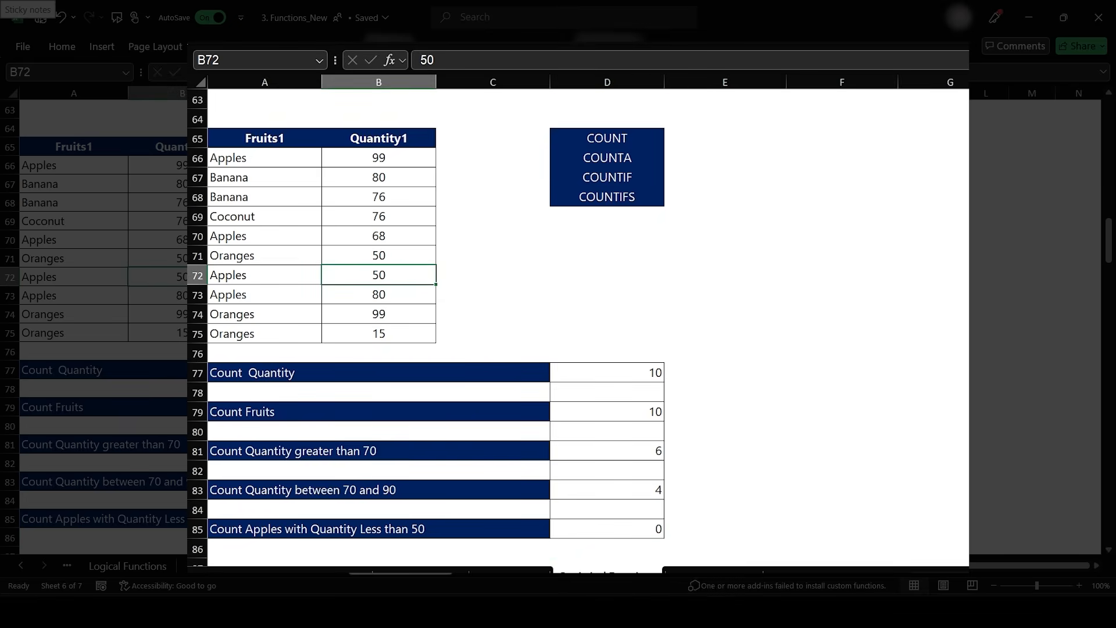
{"action": "type", "text": "48"}
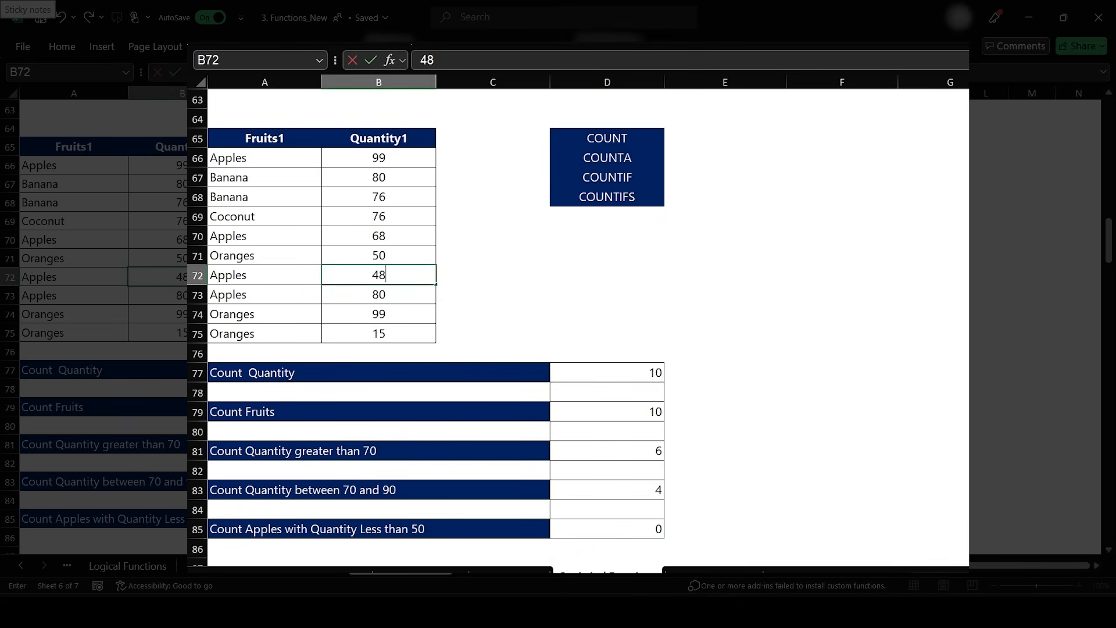
{"action": "key", "text": "Return"}
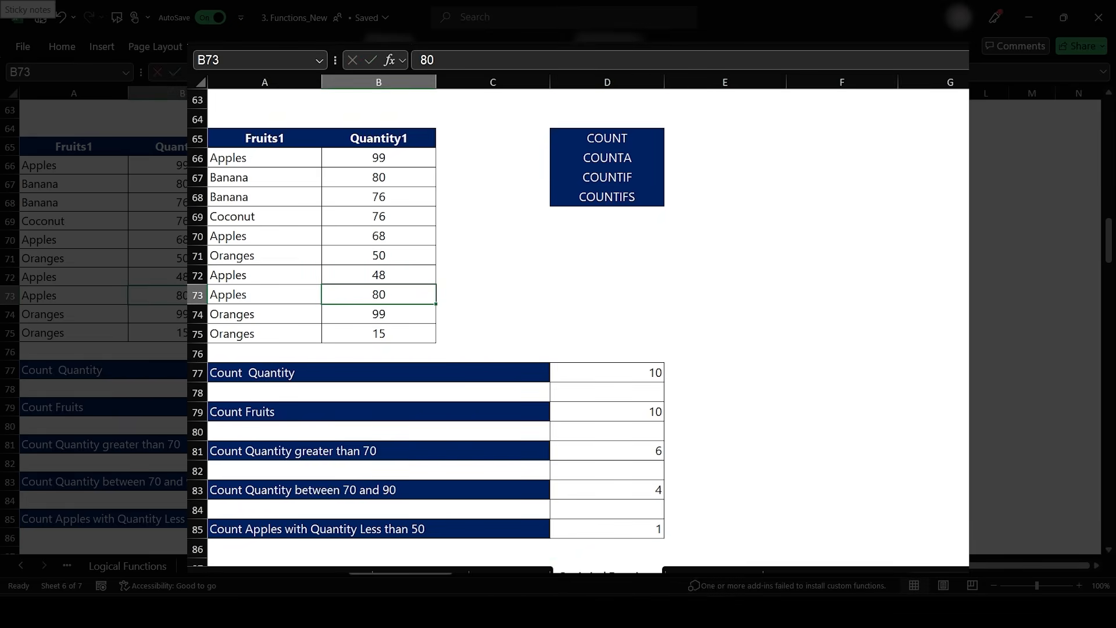
- Create named ranges from the top row of the City3, Fruits3 and Quantity3 table
{"action": "scroll", "coordinate": [495, 273], "scroll_direction": "down", "scroll_amount": 13}
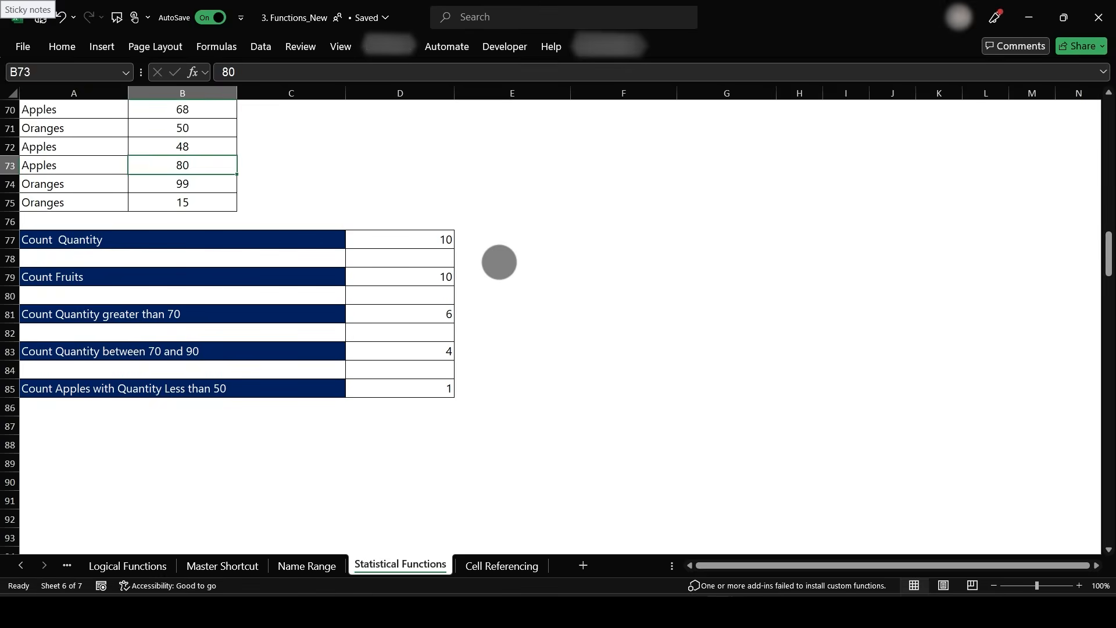
{"action": "scroll", "coordinate": [486, 333], "scroll_direction": "down", "scroll_amount": 1}
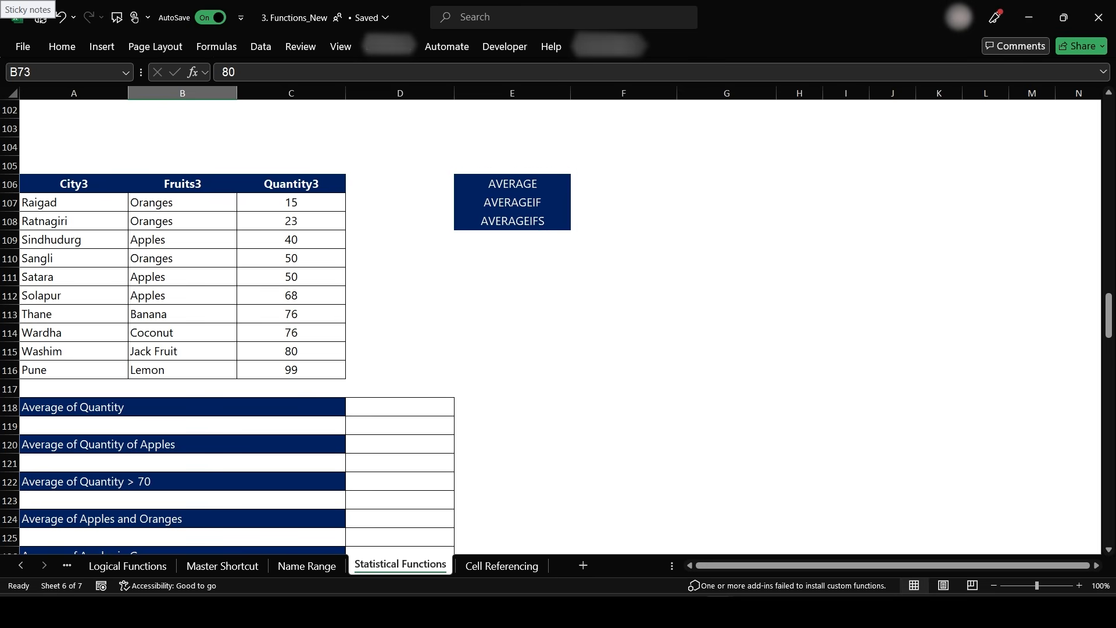
{"action": "scroll", "coordinate": [462, 429], "scroll_direction": "up", "scroll_amount": 1}
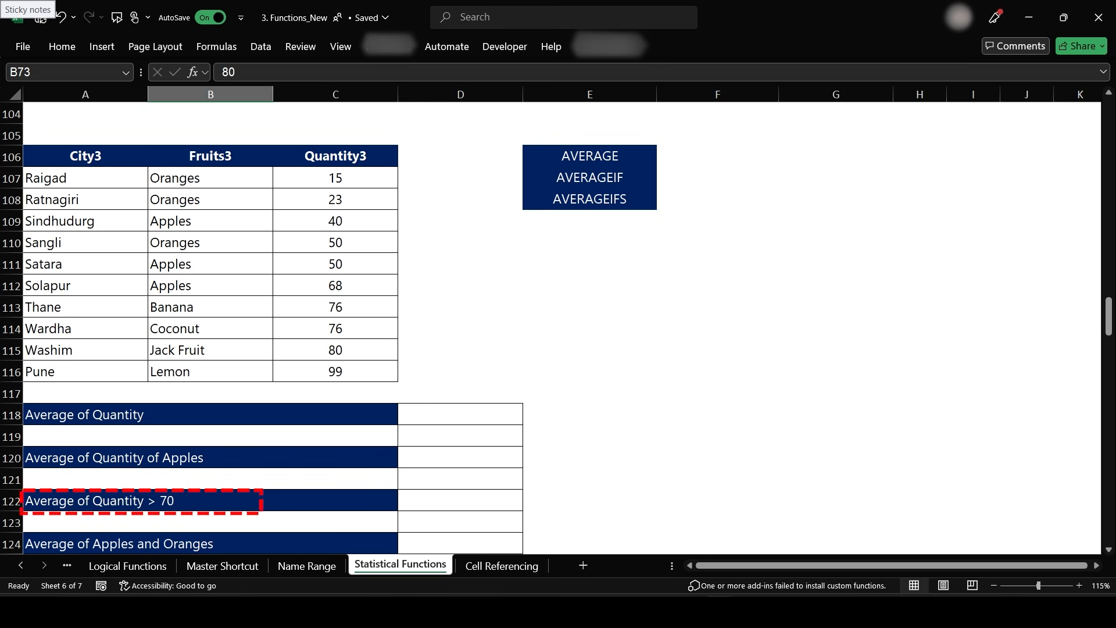
{"action": "scroll", "coordinate": [387, 412], "scroll_direction": "down", "scroll_amount": 1}
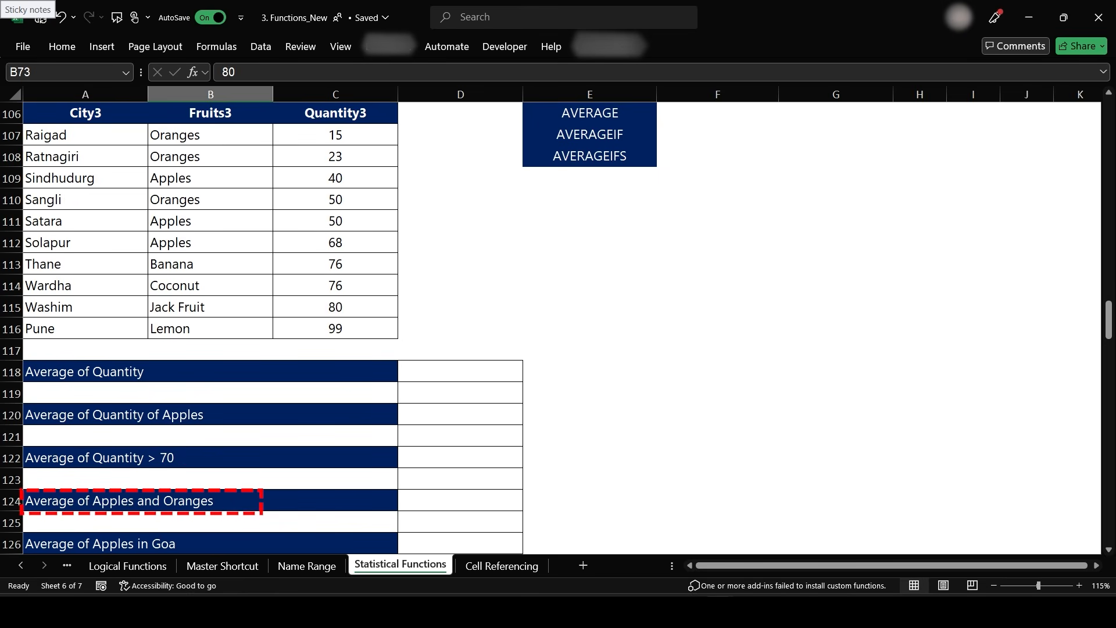
{"action": "scroll", "coordinate": [458, 365], "scroll_direction": "up", "scroll_amount": 1}
{"action": "scroll", "coordinate": [458, 365], "scroll_direction": "up", "scroll_amount": 1}
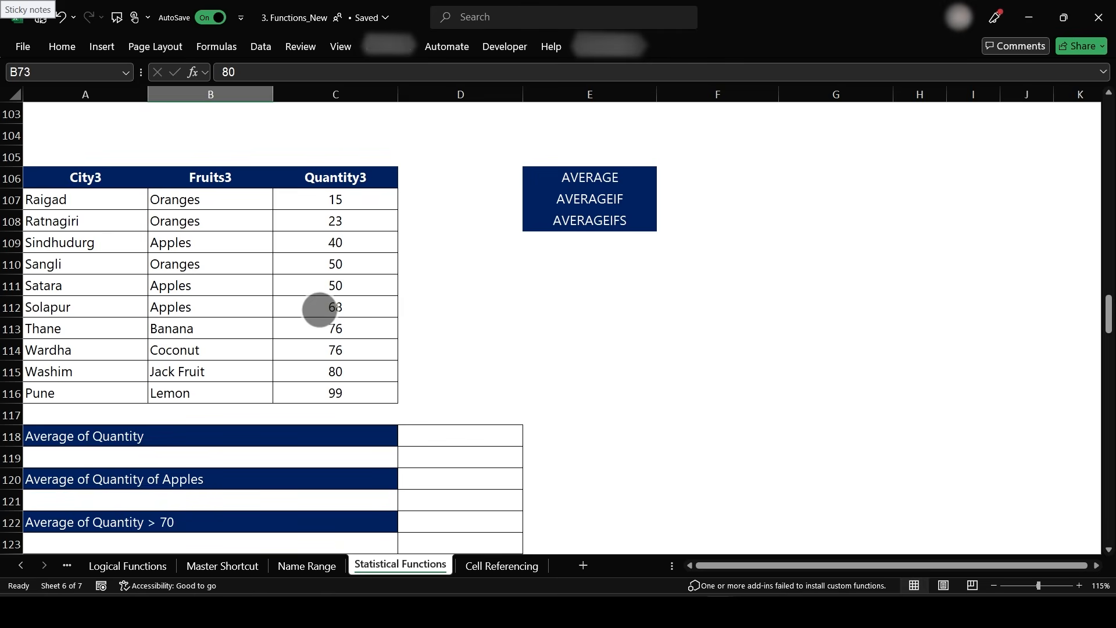
{"action": "left_click", "coordinate": [317, 306]}
{"action": "key", "text": "ctrl+a"}
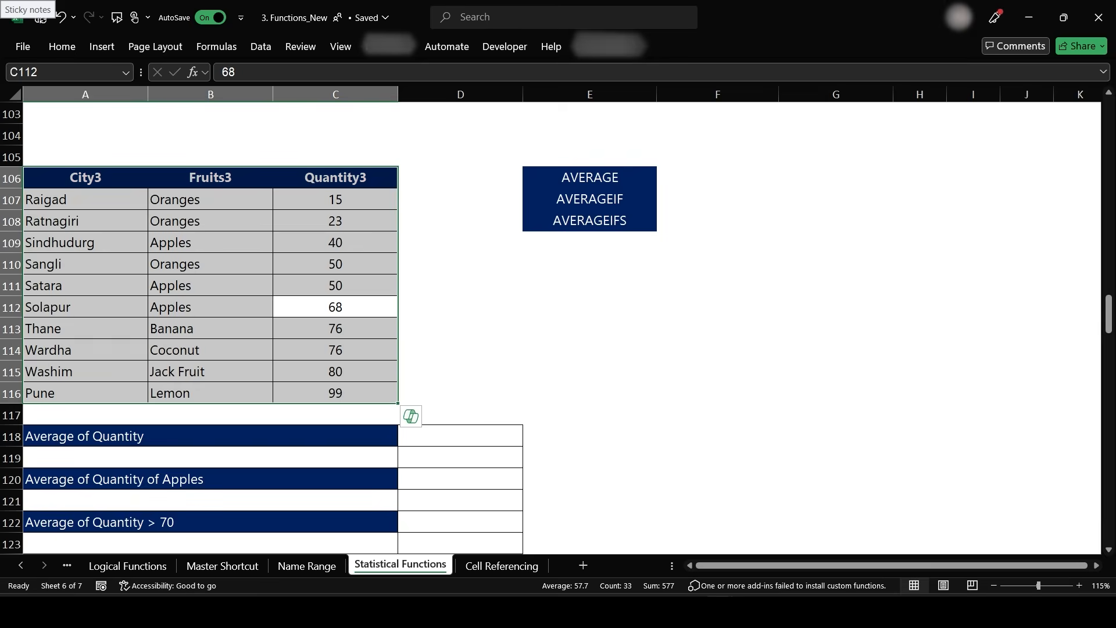
{"action": "left_click", "coordinate": [217, 46]}
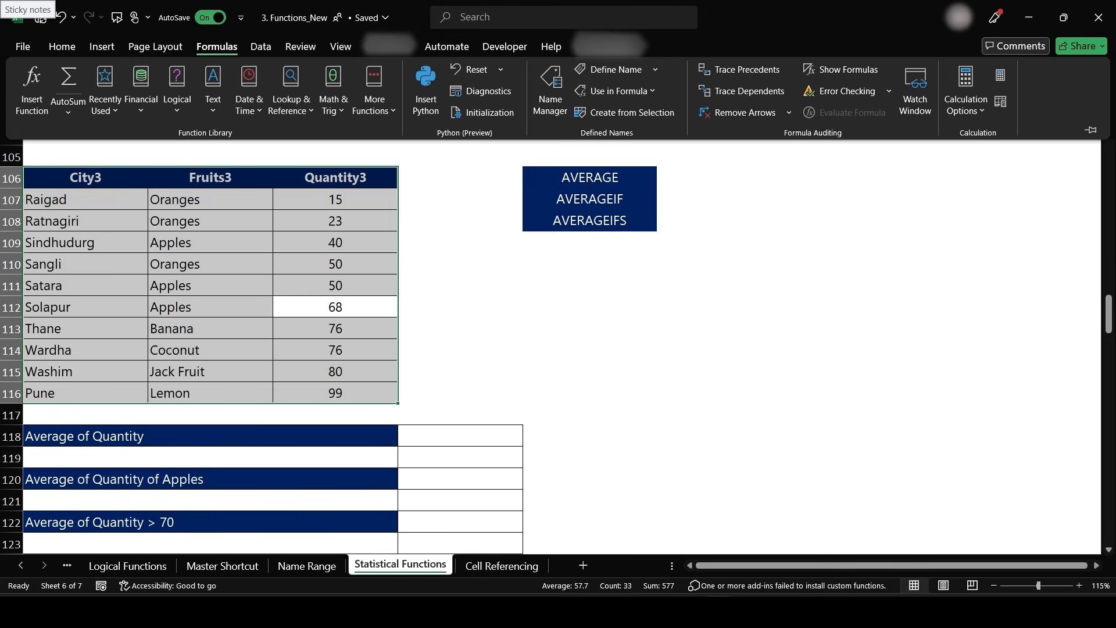
{"action": "left_click", "coordinate": [626, 112]}
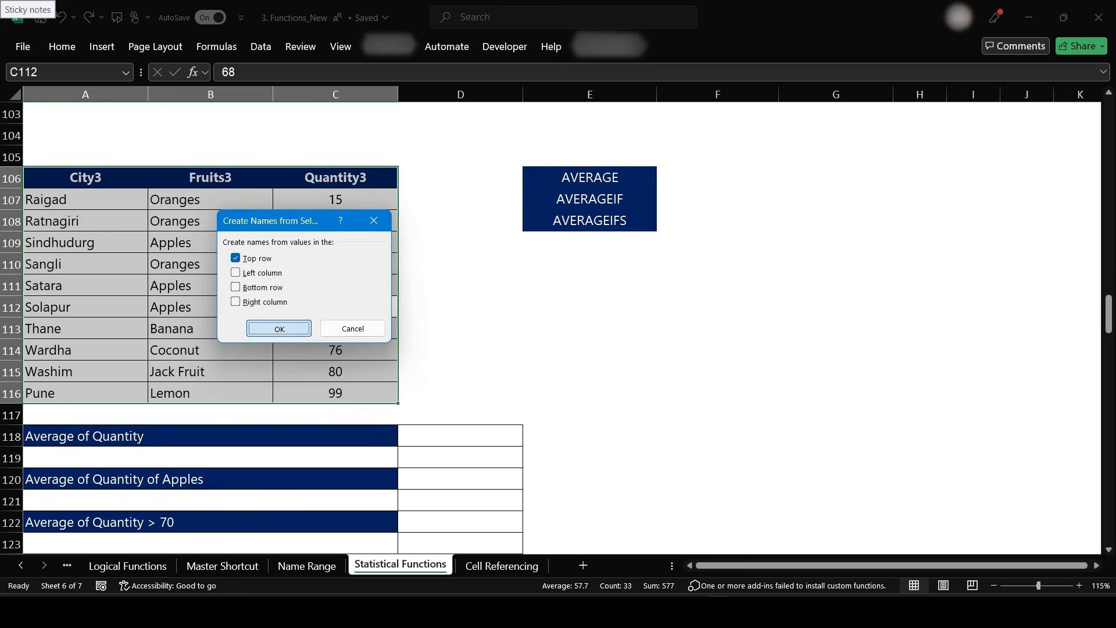
{"action": "left_click", "coordinate": [278, 329]}
- Select the city and fruit columns to check their new range names
{"action": "left_click_drag", "start_coordinate": [85, 200], "coordinate": [85, 393]}
{"action": "left_click_drag", "start_coordinate": [41, 78], "coordinate": [113, 229]}
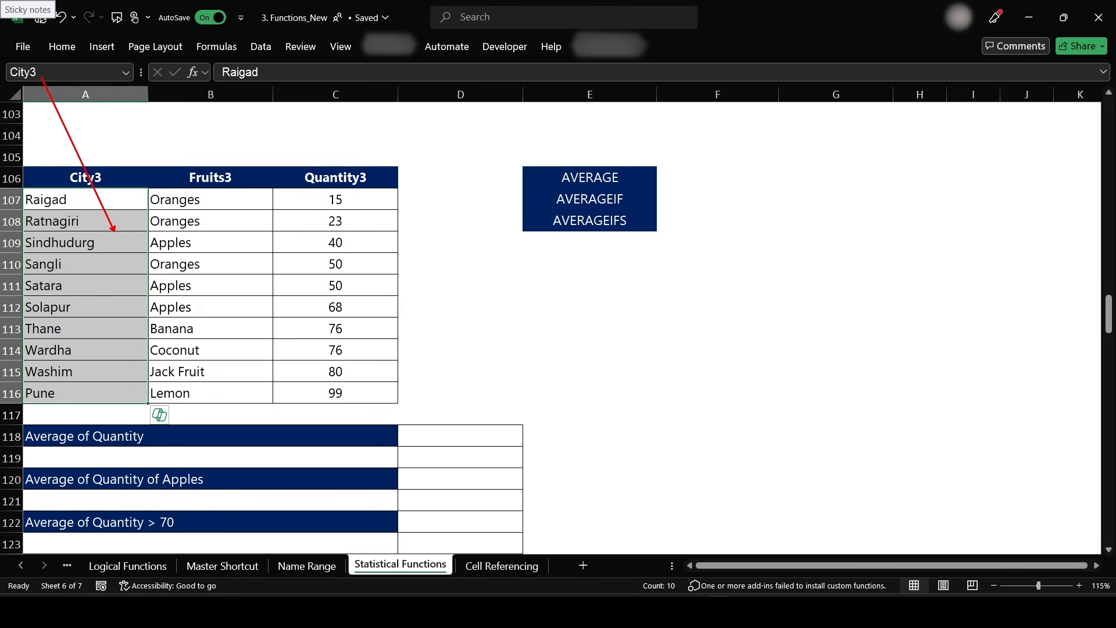
{"action": "left_click_drag", "start_coordinate": [175, 200], "coordinate": [174, 393]}
{"action": "left_click_drag", "start_coordinate": [193, 248], "coordinate": [42, 79]}
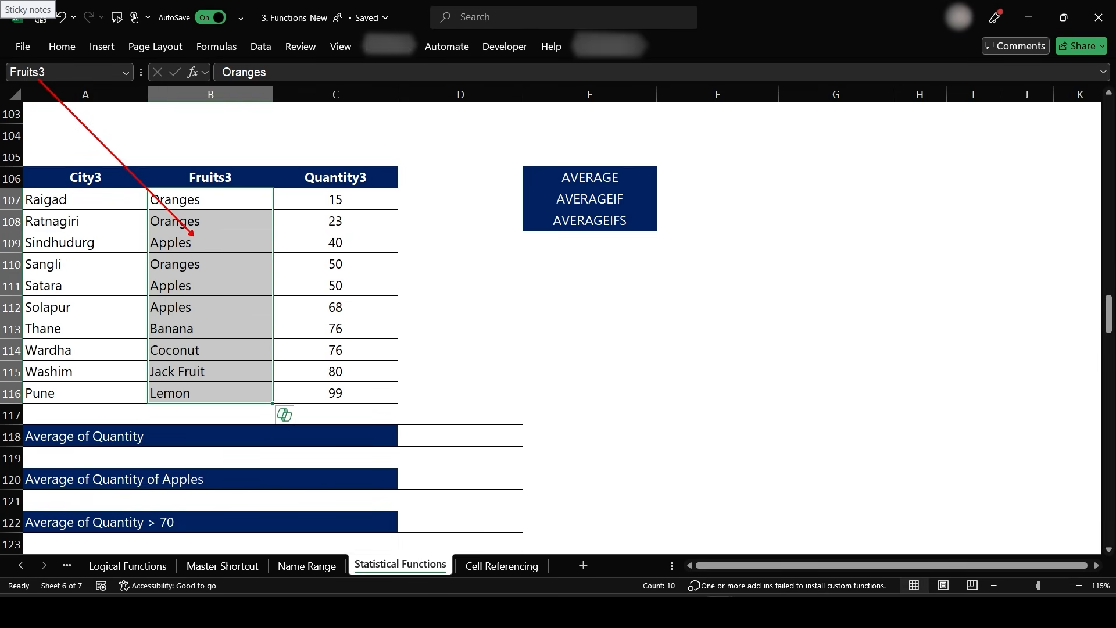
- Enter =AVERAGE(Quantity3) in D118 to average all quantities
{"action": "left_click", "coordinate": [461, 436]}
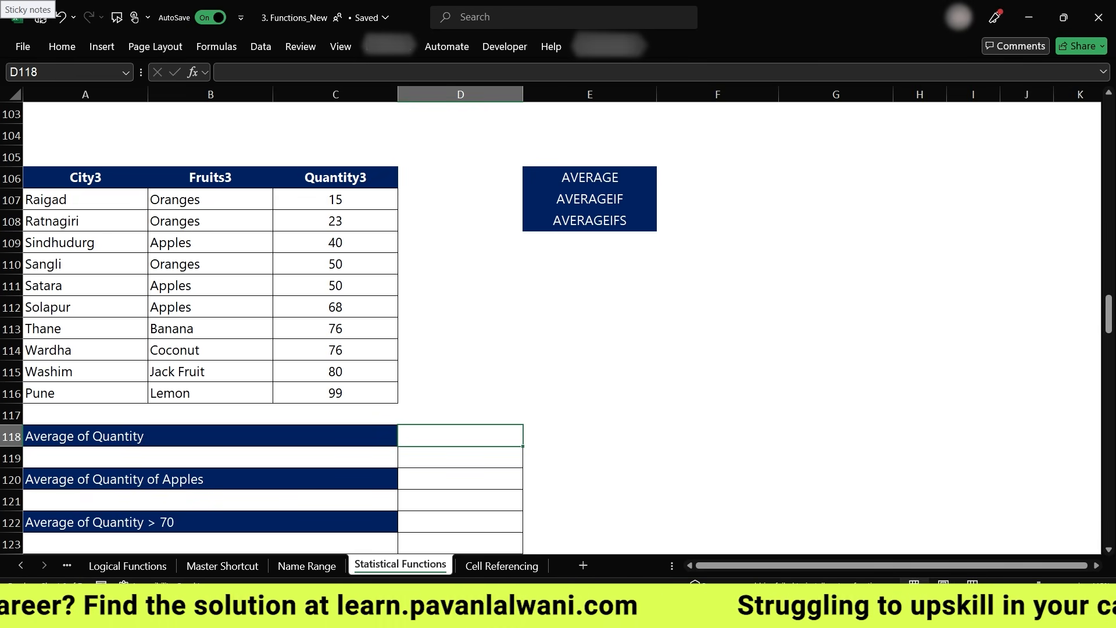
{"action": "scroll", "coordinate": [562, 329], "scroll_direction": "up", "scroll_amount": 1}
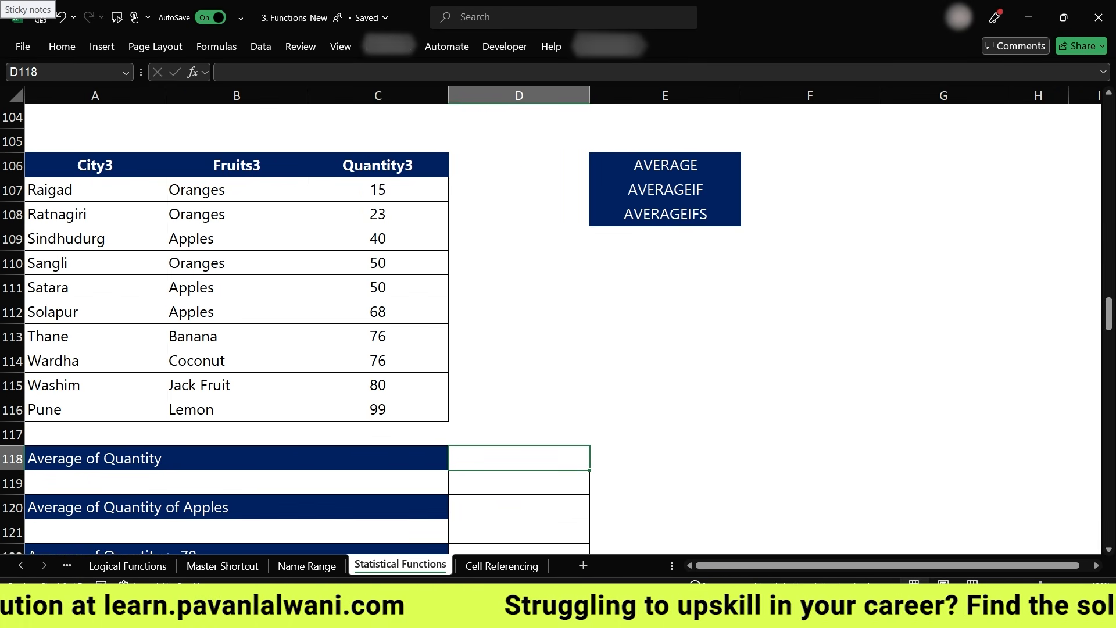
{"action": "type", "text": "=Average"}
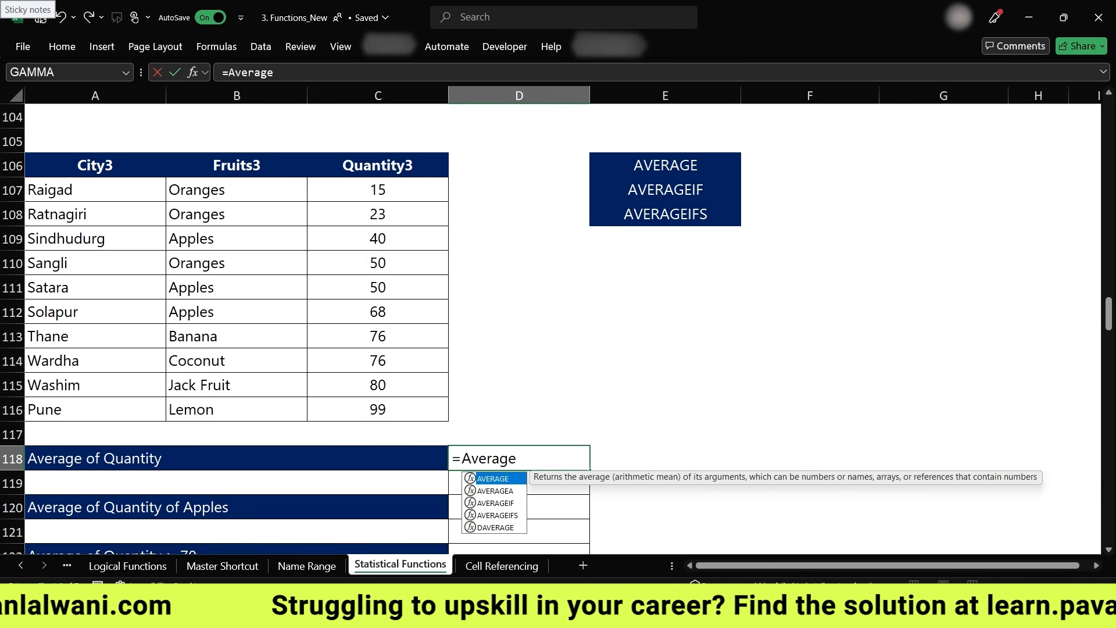
{"action": "key", "text": "Tab"}
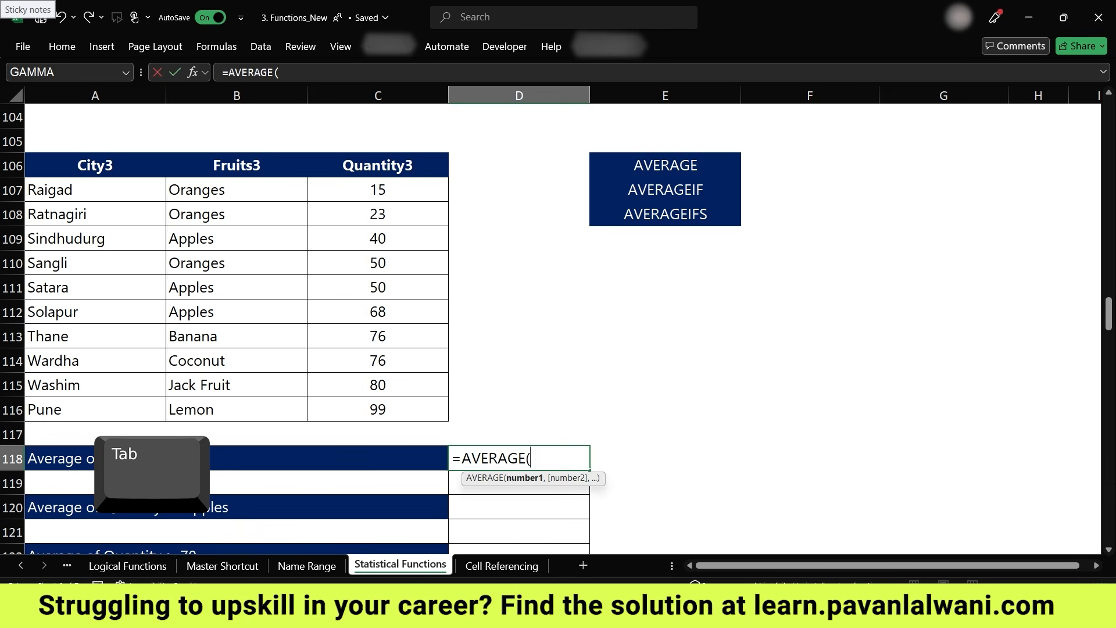
{"action": "type", "text": "Quan"}
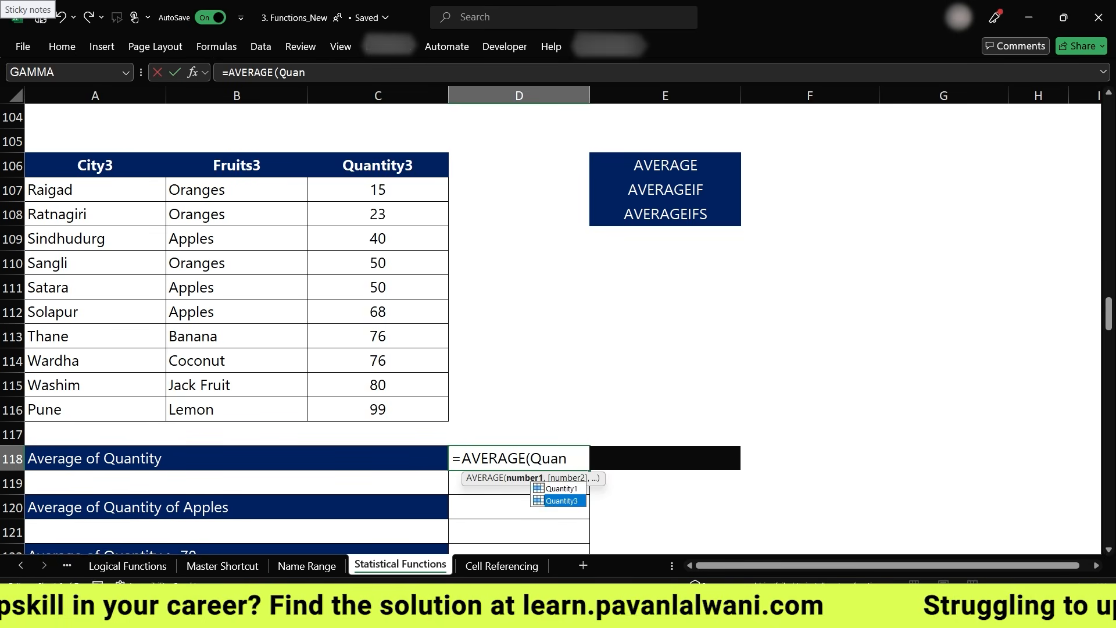
{"action": "key", "text": "Tab"}
{"action": "type", "text": ")"}
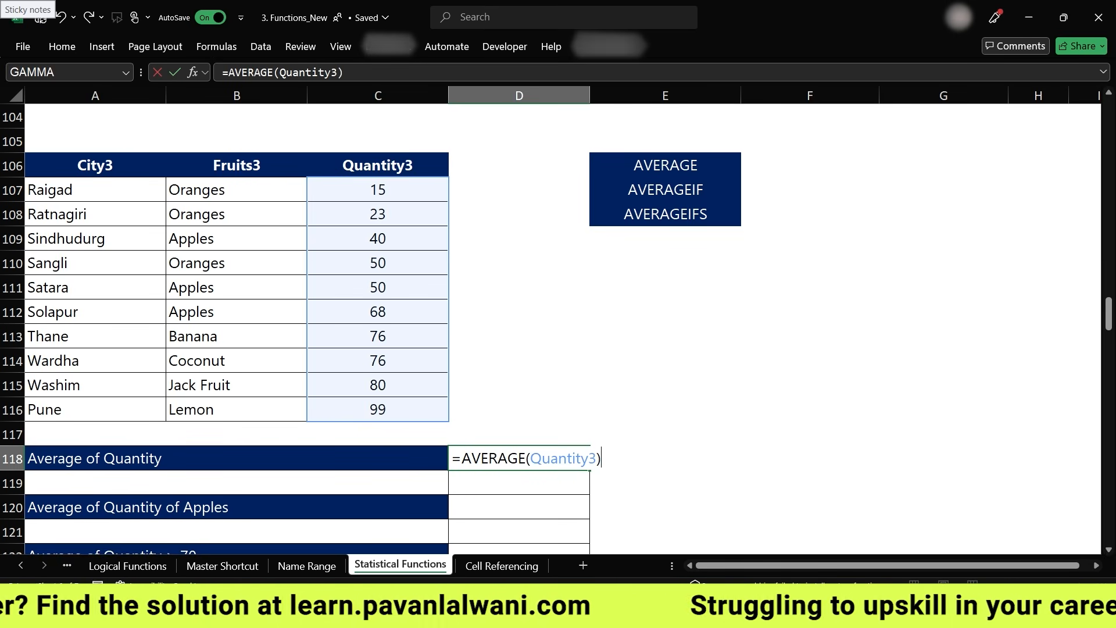
{"action": "key", "text": "Return"}
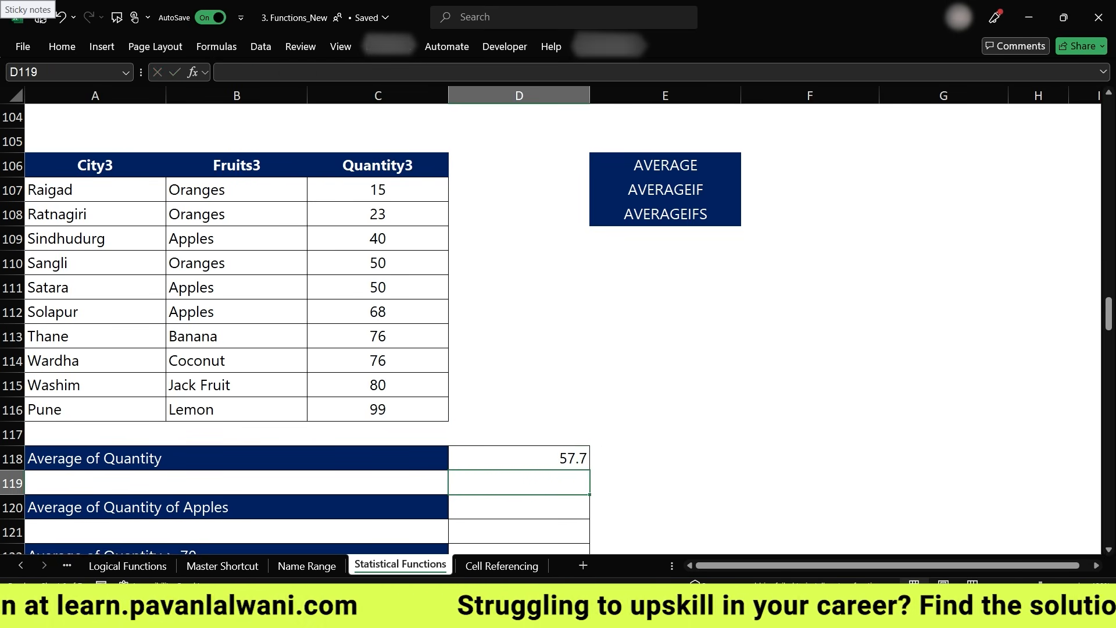
- Enter =AVERAGEIF(Fruits3,"Apples",Quantity3) in D120 to average the Apples quantities
{"action": "key", "text": "Down"}
{"action": "key", "text": "Left"}
{"action": "key", "text": "Right"}
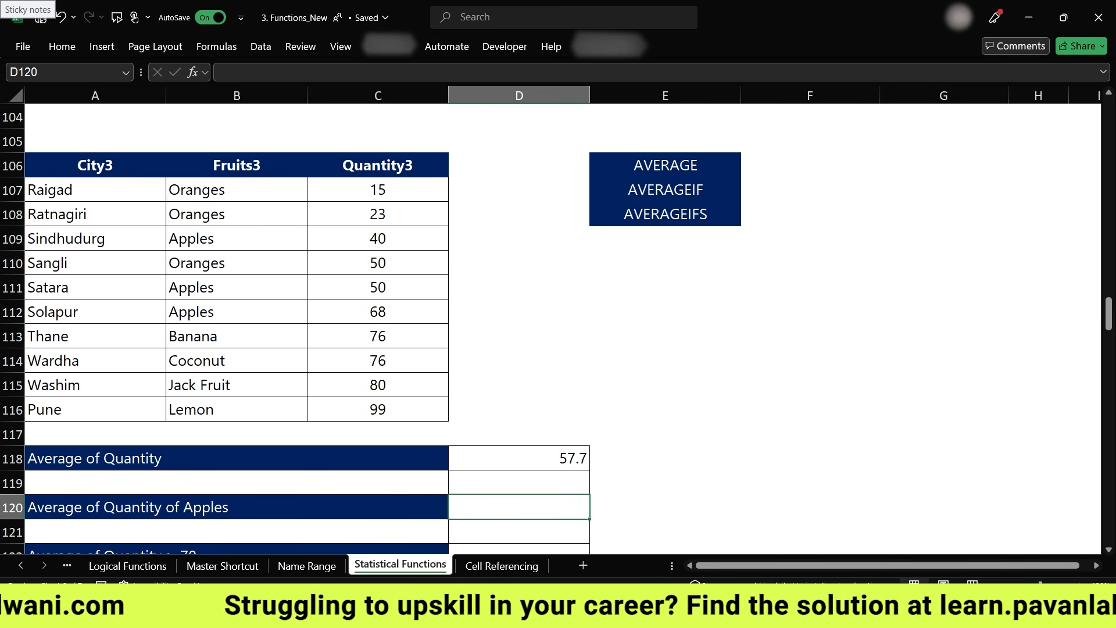
{"action": "type", "text": "=Avere"}
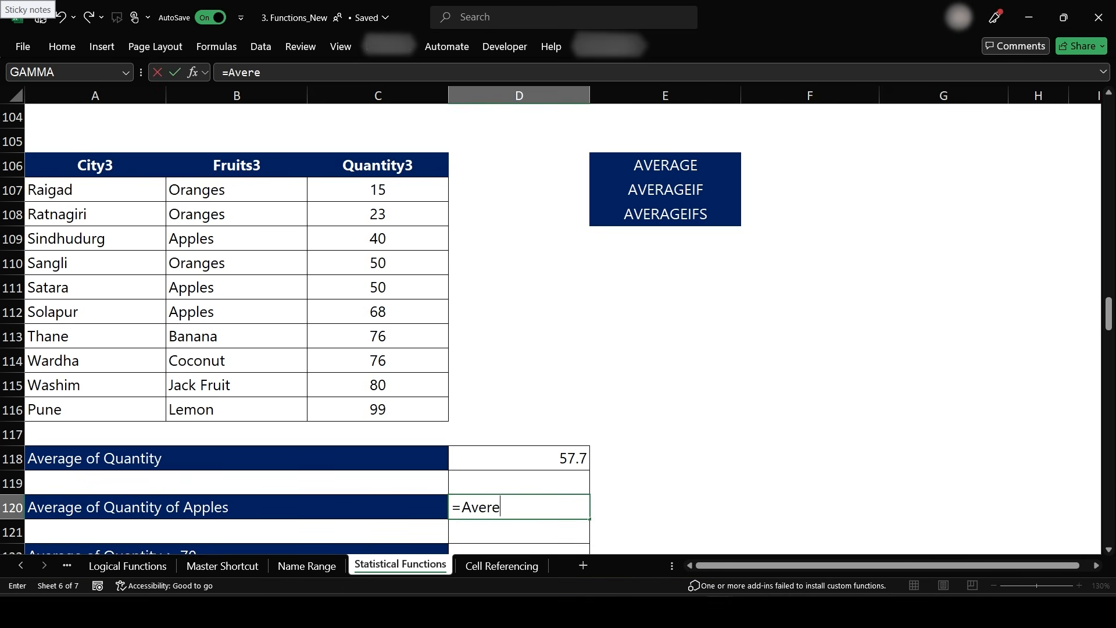
{"action": "key", "text": "BackSpace"}
{"action": "type", "text": "ageif"}
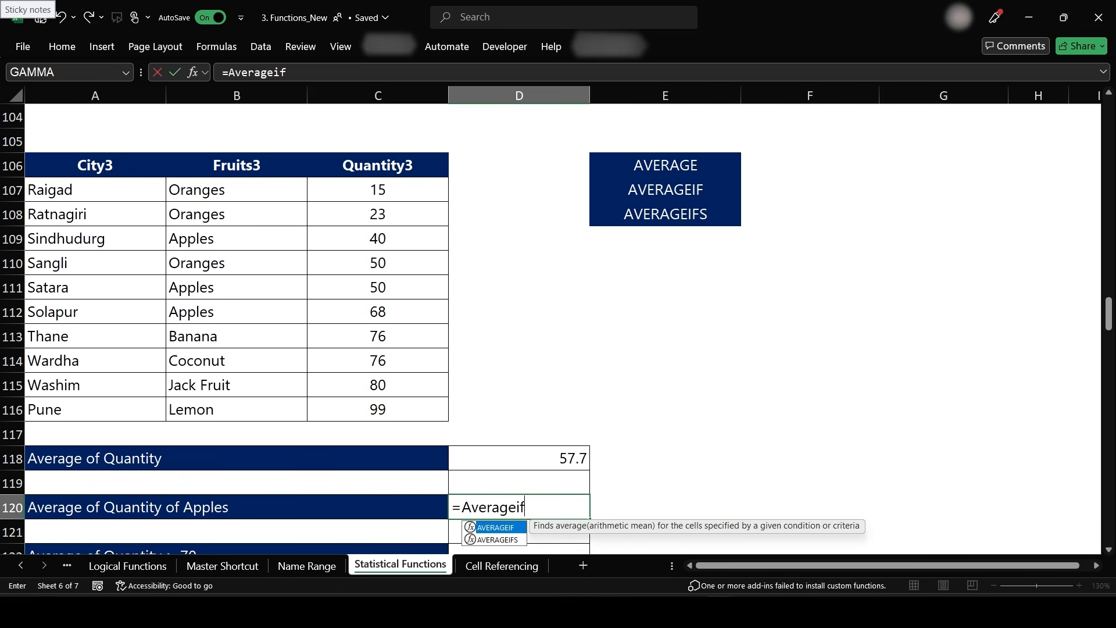
{"action": "key", "text": "Tab"}
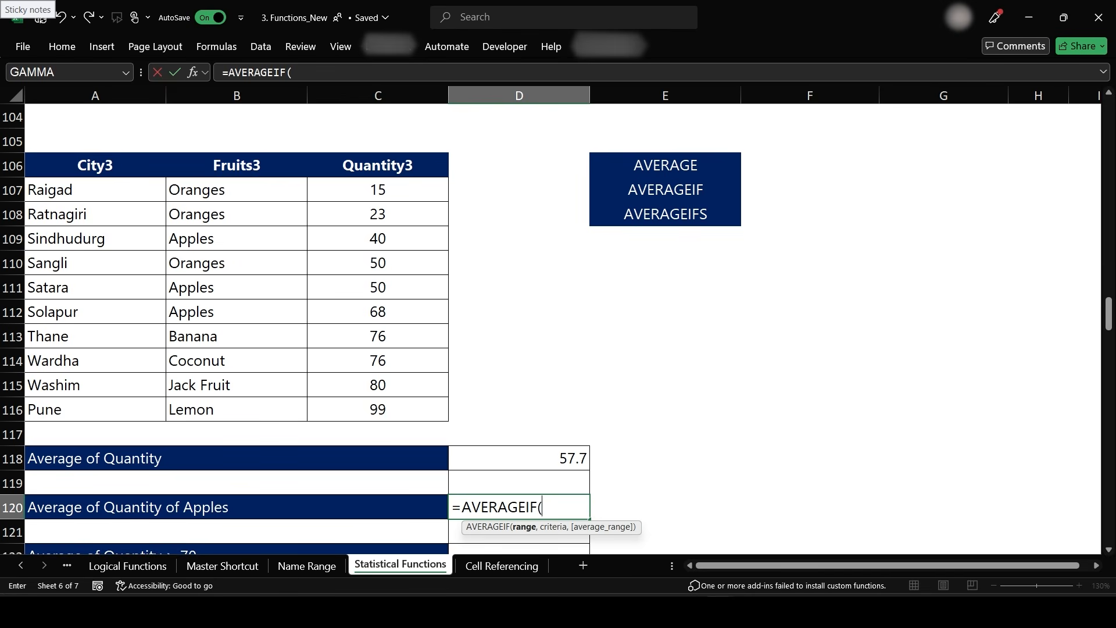
{"action": "type", "text": "Furite"}
{"action": "key", "text": "BackSpace"}
{"action": "key", "text": "BackSpace"}
{"action": "key", "text": "BackSpace"}
{"action": "key", "text": "BackSpace"}
{"action": "key", "text": "BackSpace"}
{"action": "type", "text": "ruit"}
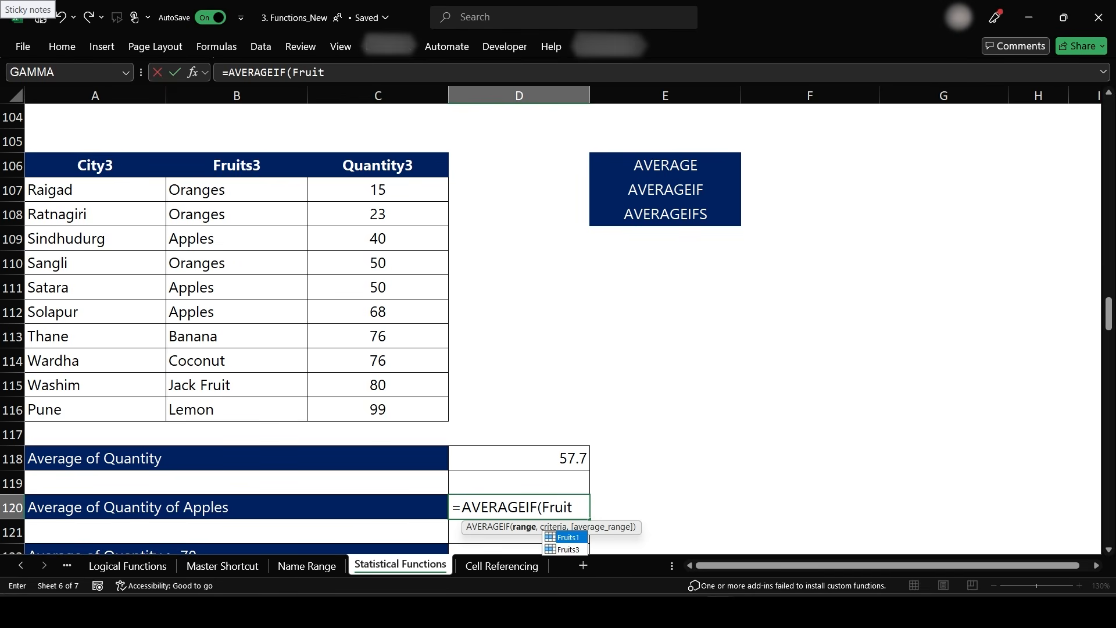
{"action": "key", "text": "Down"}
{"action": "key", "text": "Tab"}
{"action": "type", "text": ",\"Apples"}
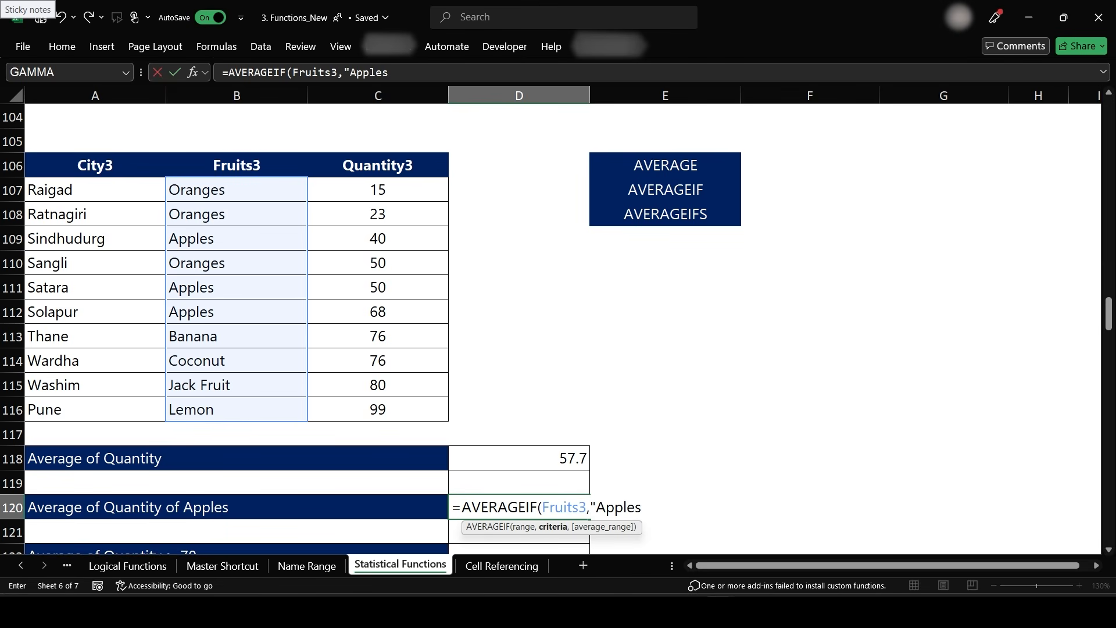
{"action": "type", "text": "\",Quant"}
{"action": "key", "text": "Down"}
{"action": "key", "text": "Tab"}
{"action": "key", "text": "Return"}
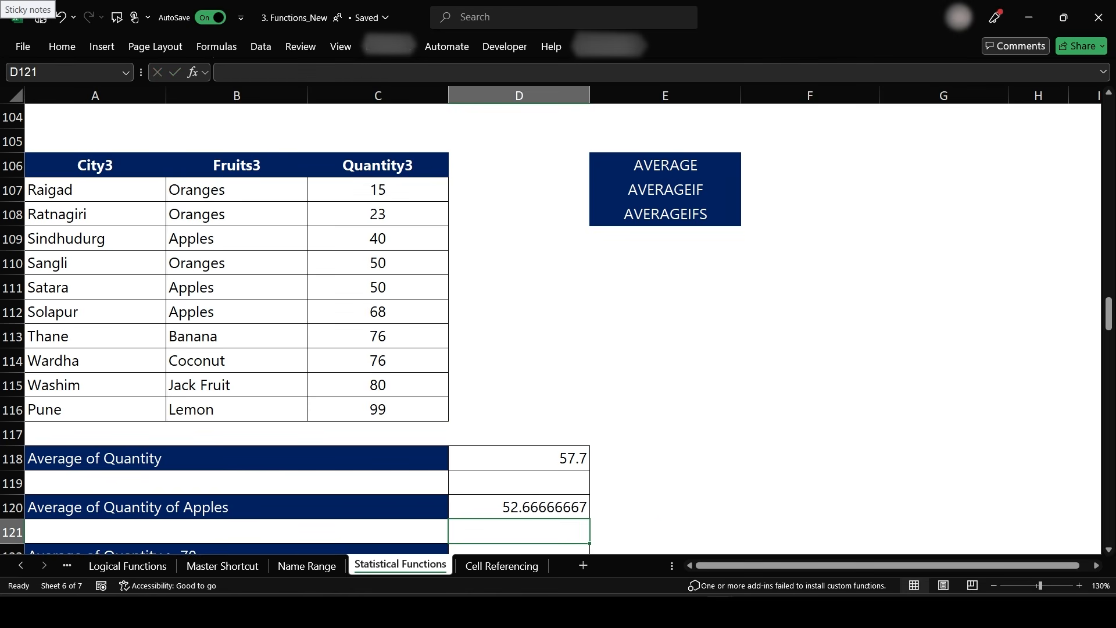
{"action": "key", "text": "Up"}
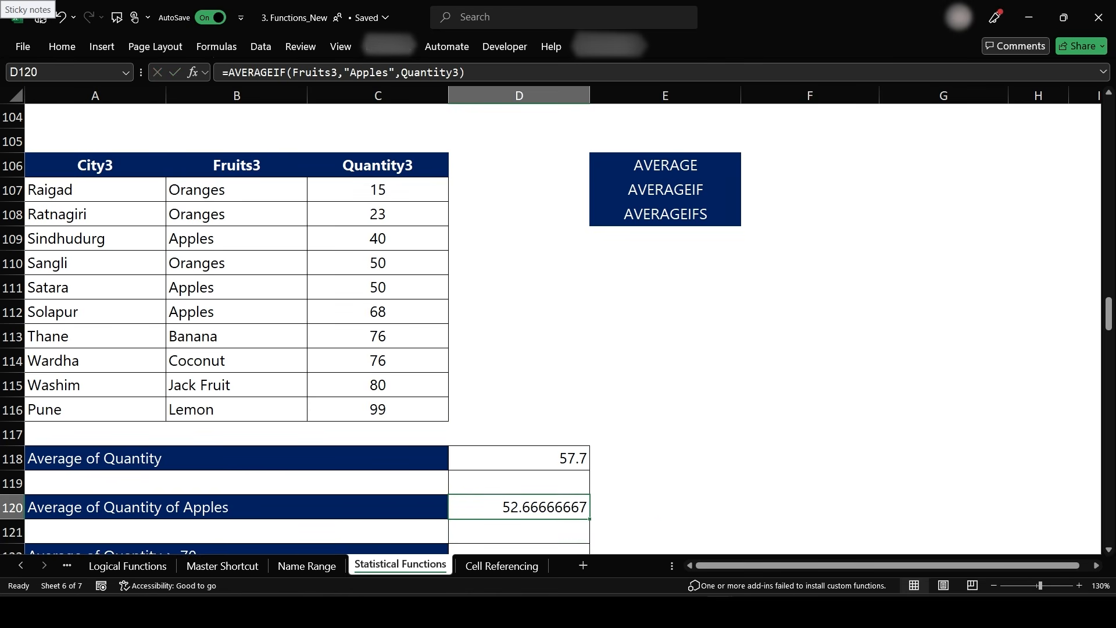
- Split the window below the fruits table so the table stays visible above the result rows
{"action": "left_click", "coordinate": [95, 434]}
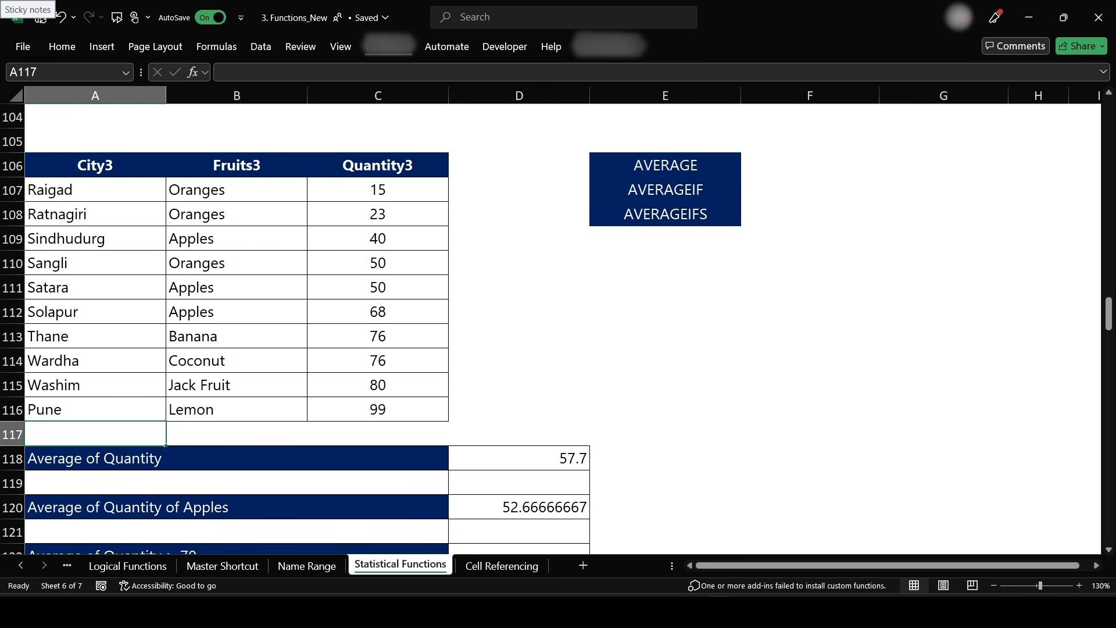
{"action": "left_click", "coordinate": [341, 46]}
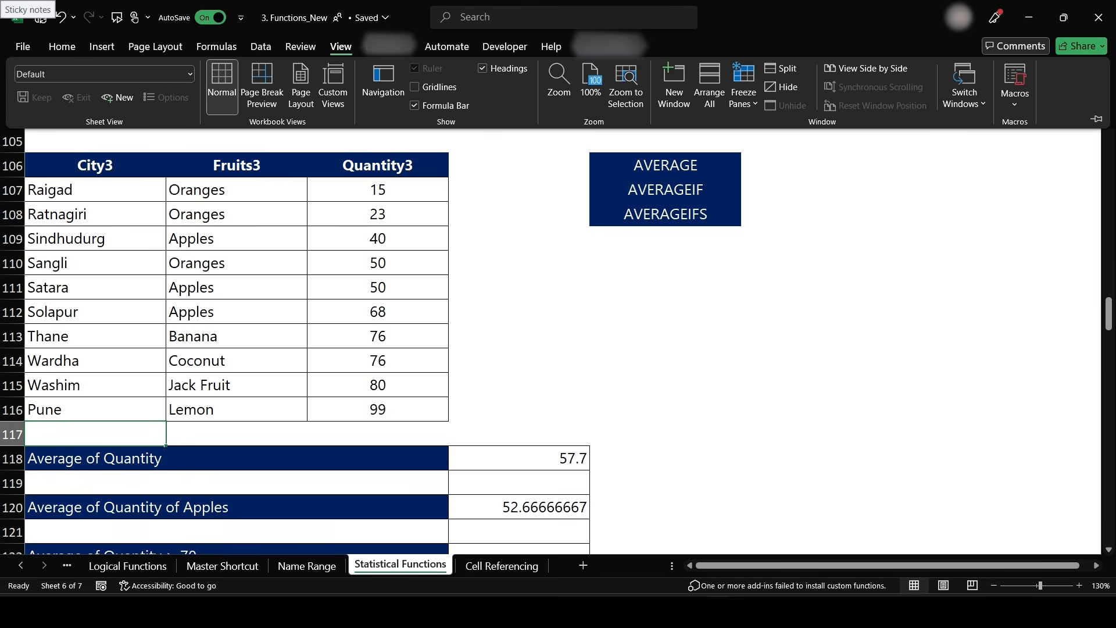
{"action": "left_click", "coordinate": [781, 68]}
{"action": "scroll", "coordinate": [558, 488], "scroll_direction": "down", "scroll_amount": 2}
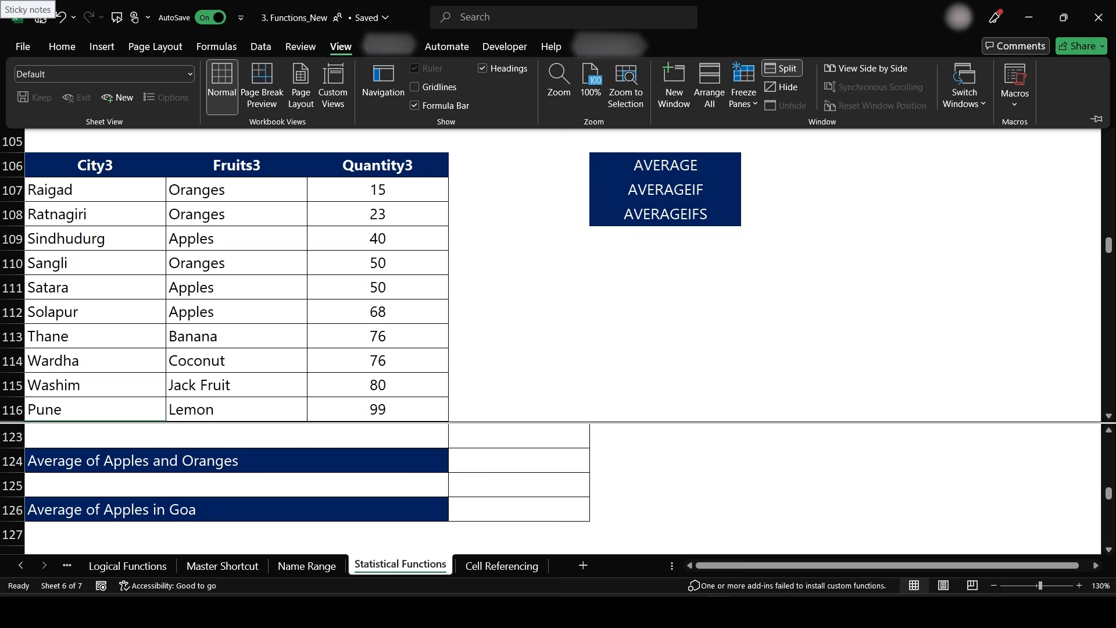
- Enter =AVERAGEIF(Fruits3,"Apples",Quantity3) + AVERAGEIF(Fruits3,"Oranges",Quantity3) in D124 for Apples and Oranges
{"action": "left_click", "coordinate": [519, 461]}
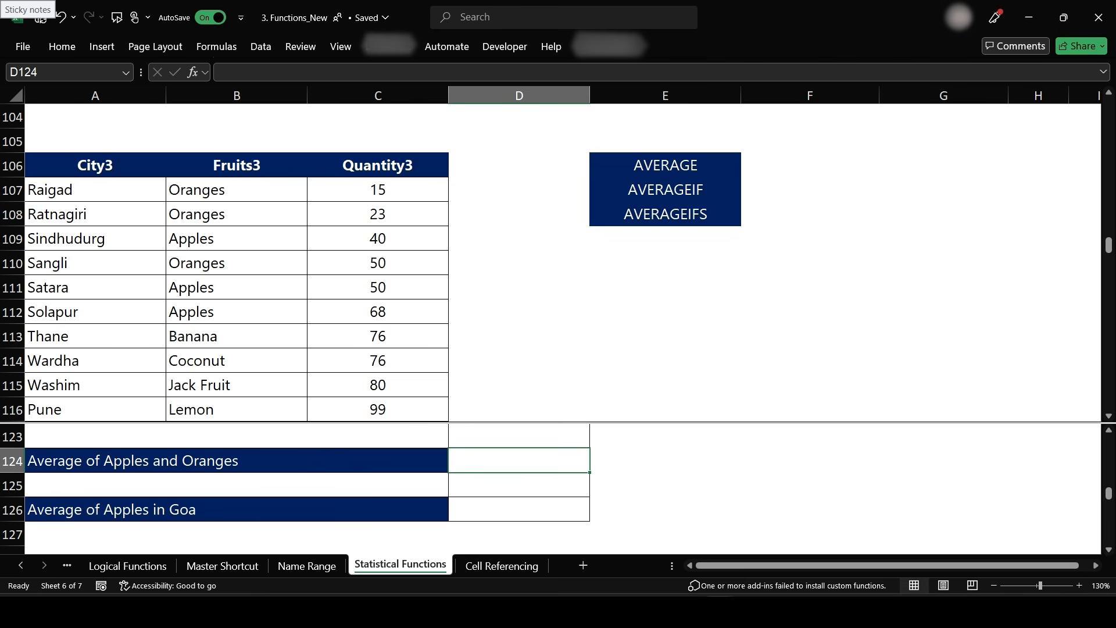
{"action": "type", "text": "=Averageifs"}
{"action": "key", "text": "Tab"}
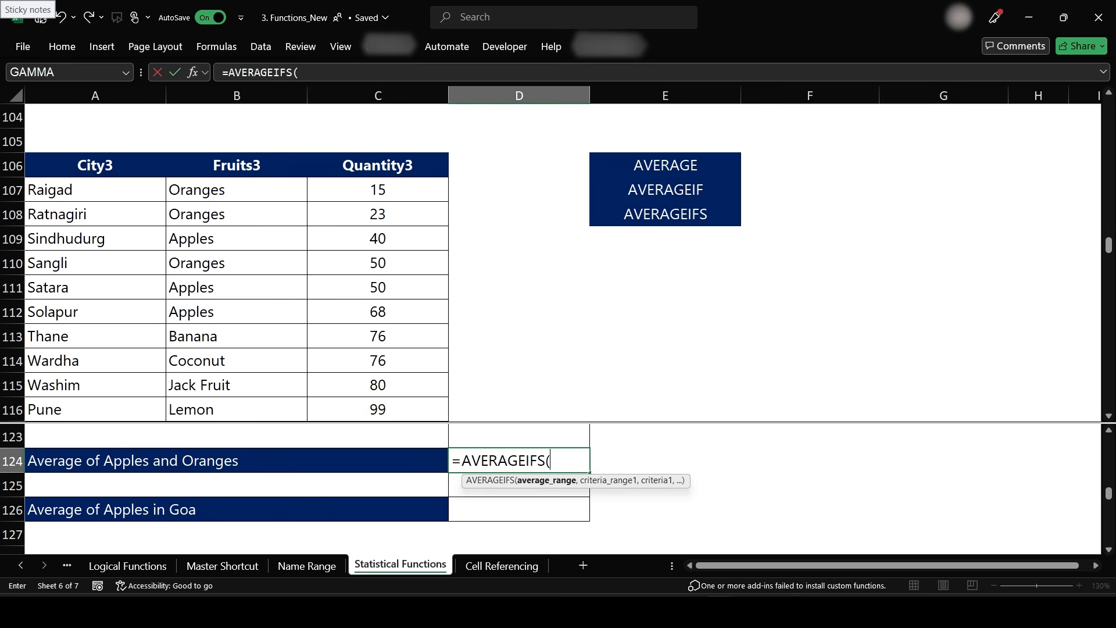
{"action": "key", "text": "BackSpace"}
{"action": "key", "text": "BackSpace"}
{"action": "key", "text": "BackSpace"}
{"action": "type", "text": "f("}
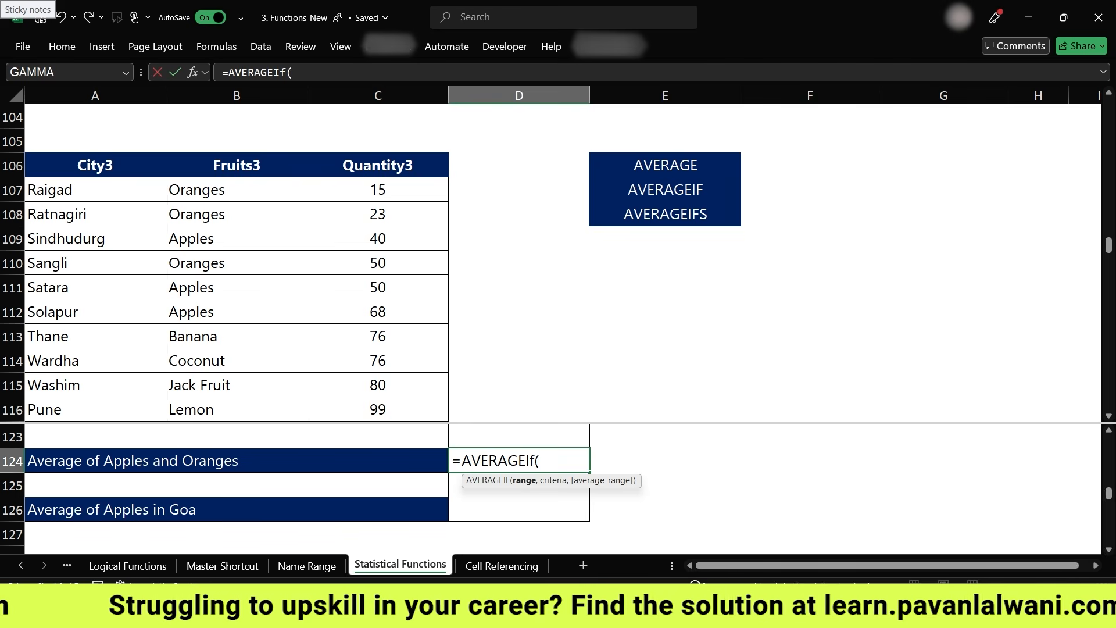
{"action": "type", "text": "Fruites"}
{"action": "key", "text": "BackSpace"}
{"action": "key", "text": "BackSpace"}
{"action": "key", "text": "Tab"}
{"action": "type", "text": ",\"Apples\",Quan"}
{"action": "key", "text": "Tab"}
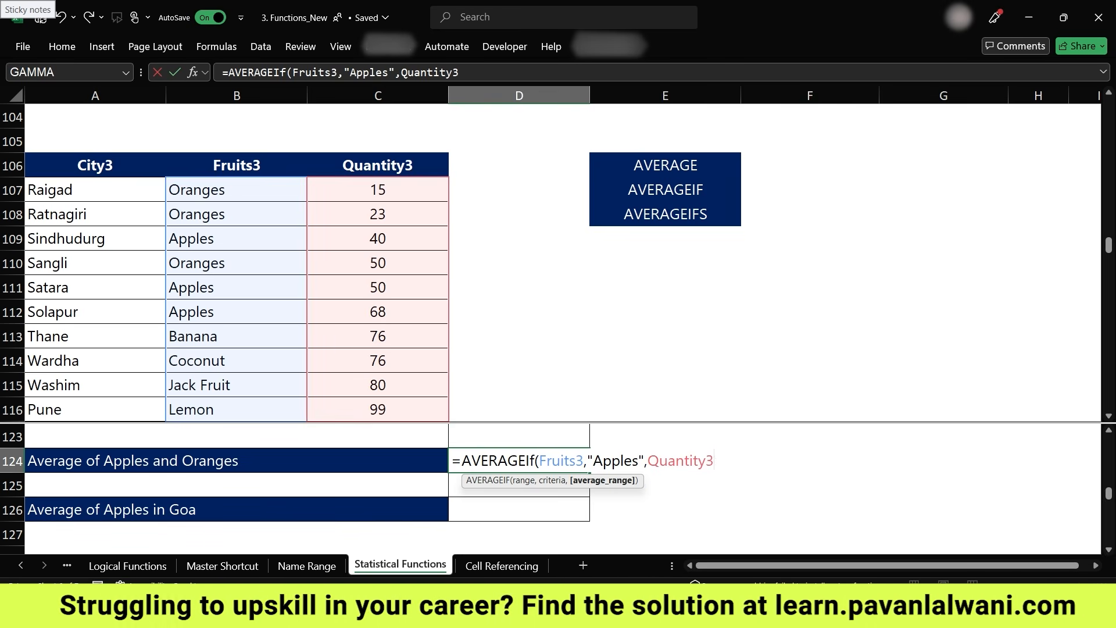
{"action": "type", "text": ") + "}
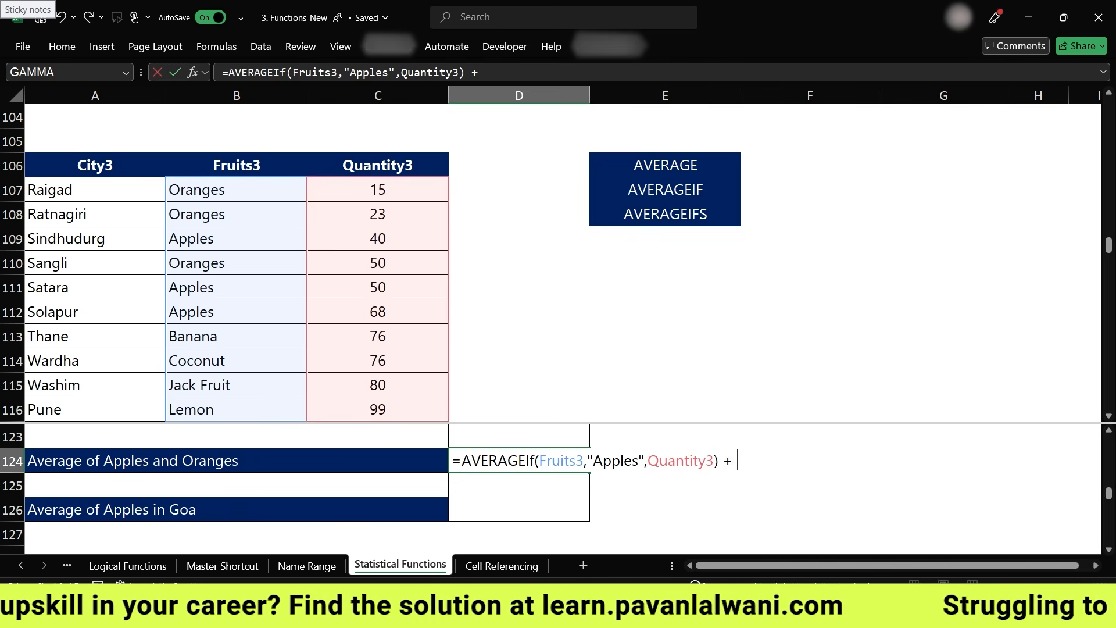
{"action": "type", "text": "Averagei"}
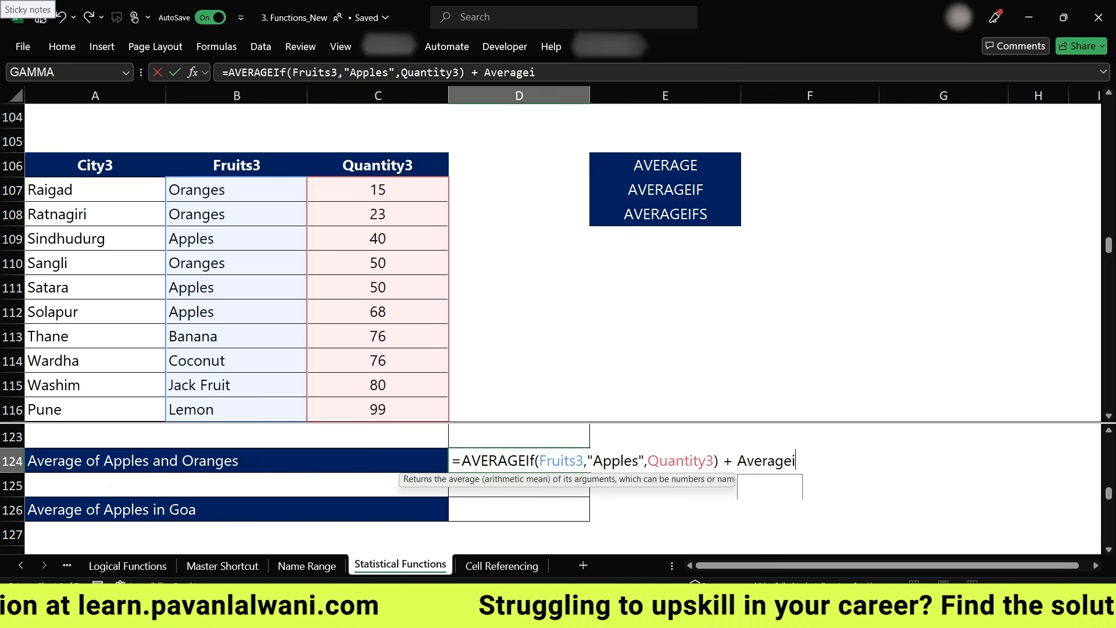
{"action": "type", "text": "F"}
{"action": "type", "text": "("}
{"action": "type", "text": "Fruit"}
{"action": "type", "text": "s3"}
{"action": "type", "text": "\""}
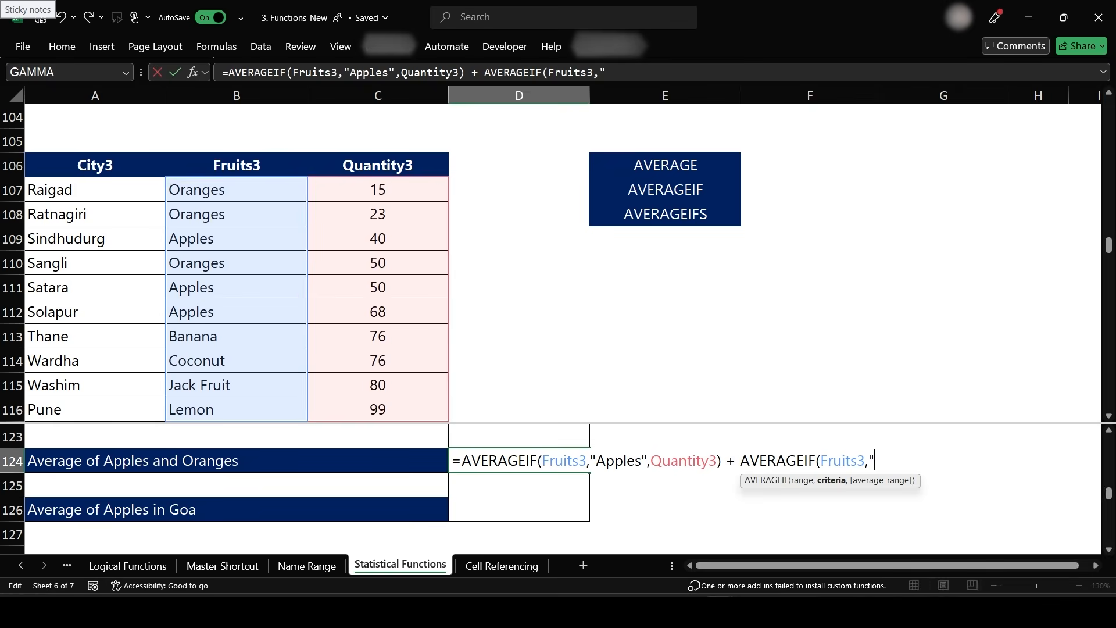
{"action": "type", "text": "Oranges\""}
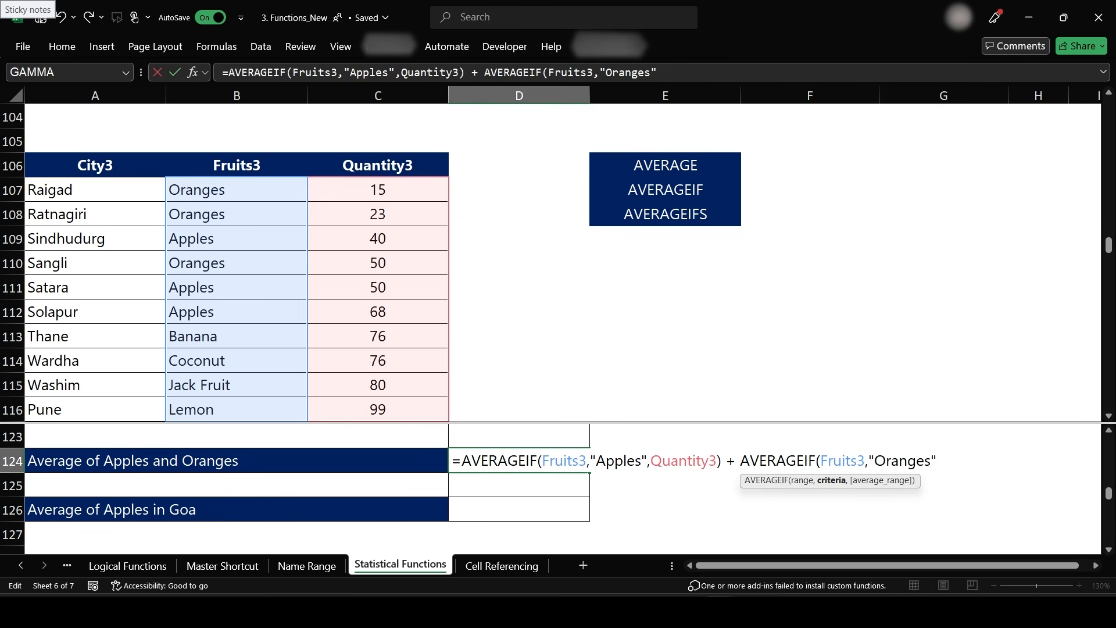
{"action": "type", "text": ",Quan"}
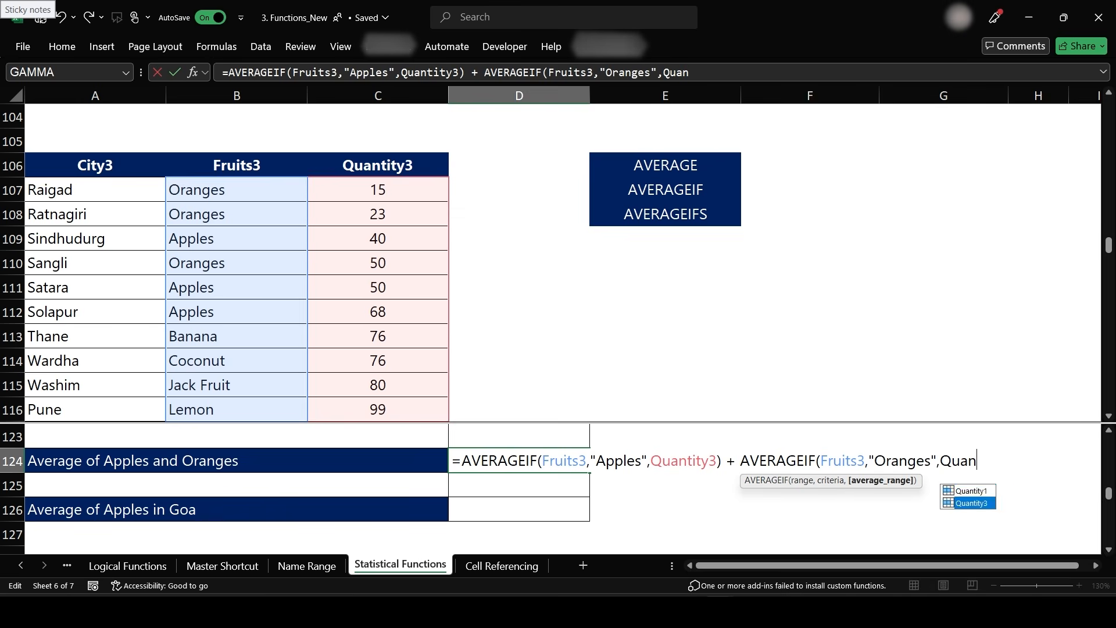
{"action": "key", "text": "Tab"}
{"action": "type", "text": ")"}
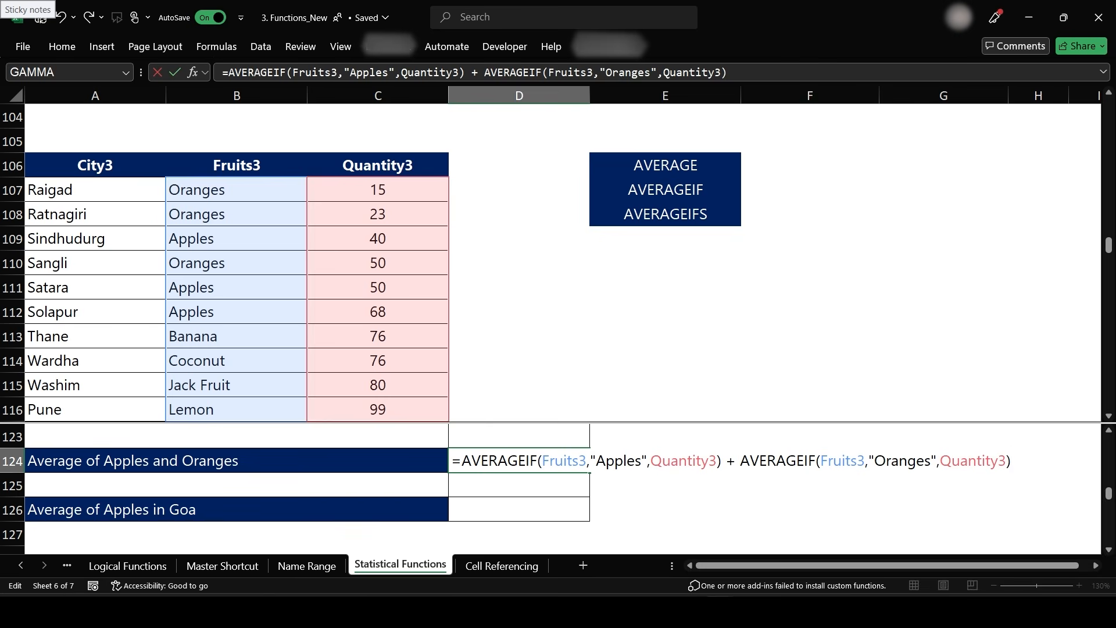
{"action": "key", "text": "Return"}
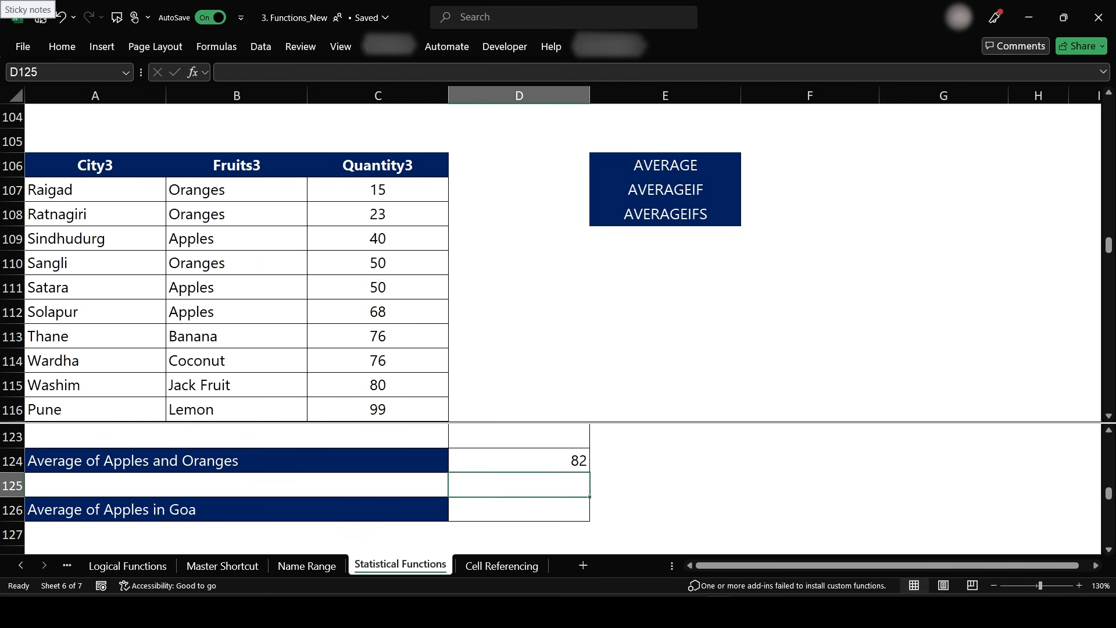
{"action": "left_click", "coordinate": [553, 462]}
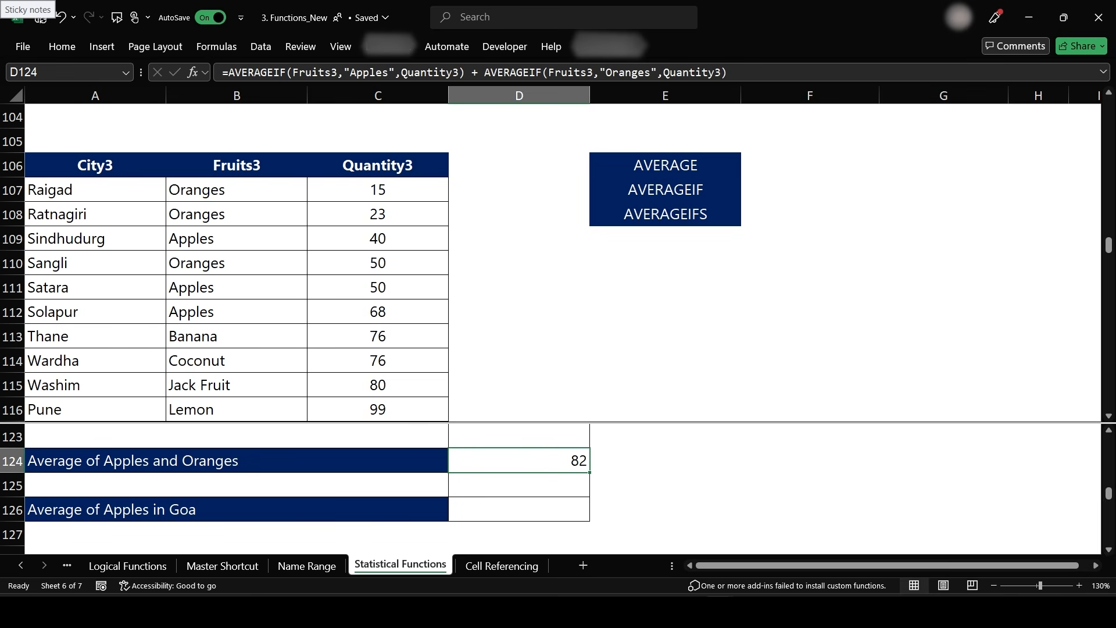
{"action": "left_click", "coordinate": [519, 510]}
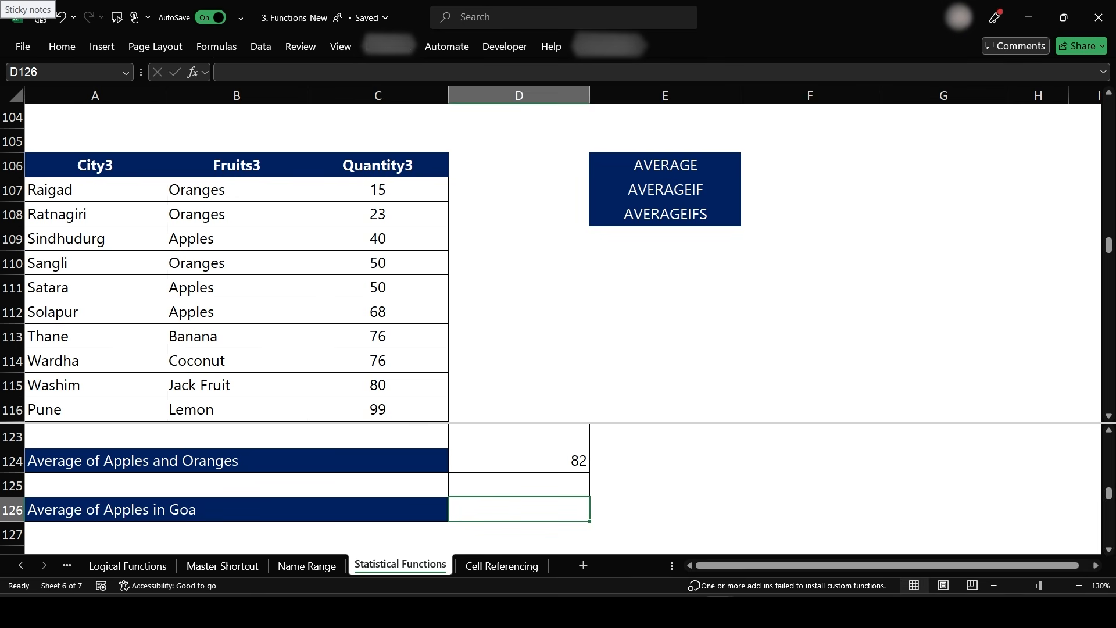
{"action": "type", "text": "=D12SA"}
{"action": "key", "text": "BackSpace"}
{"action": "key", "text": "BackSpace"}
{"action": "key", "text": "Escape"}
- Enter =AVERAGEIFS(Quantity3,Fruits3,"Apples",City3,"Goa") in D126 to average Apples quantities in Goa
{"action": "type", "text": "="}
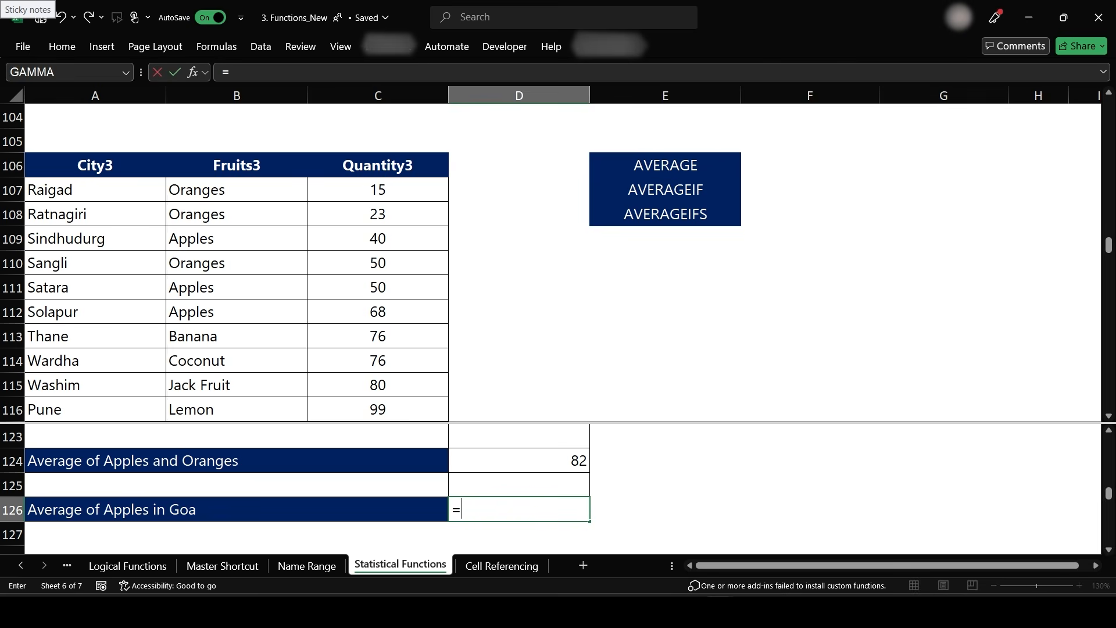
{"action": "type", "text": "Averageif"}
{"action": "key", "text": "Tab"}
{"action": "key", "text": "BackSpace"}
{"action": "type", "text": "S"}
{"action": "key", "text": "Tab"}
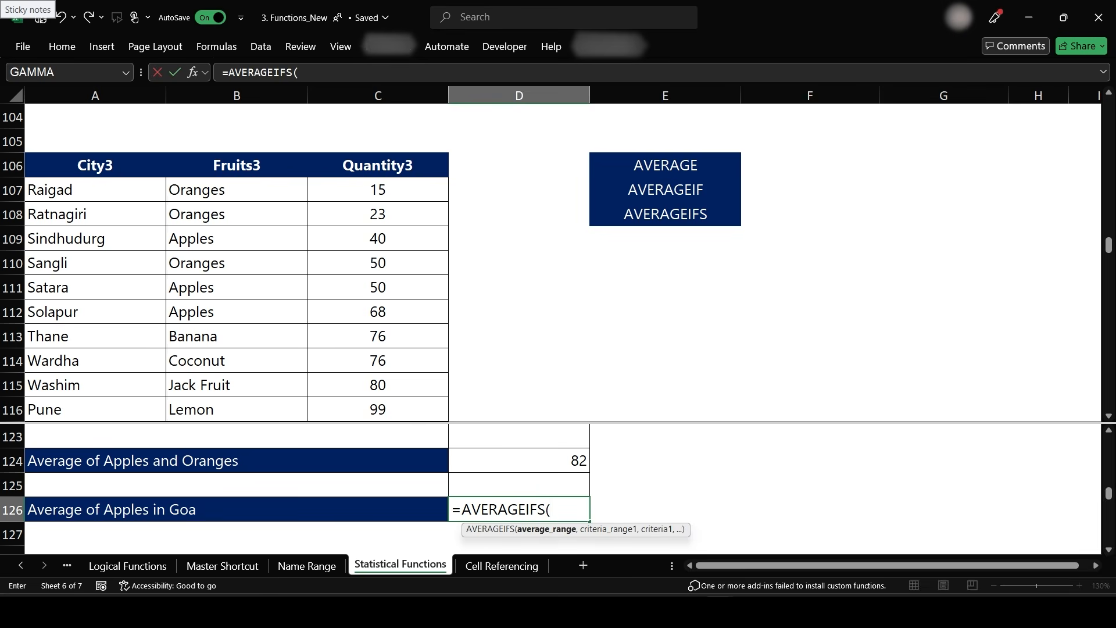
{"action": "type", "text": "Quan"}
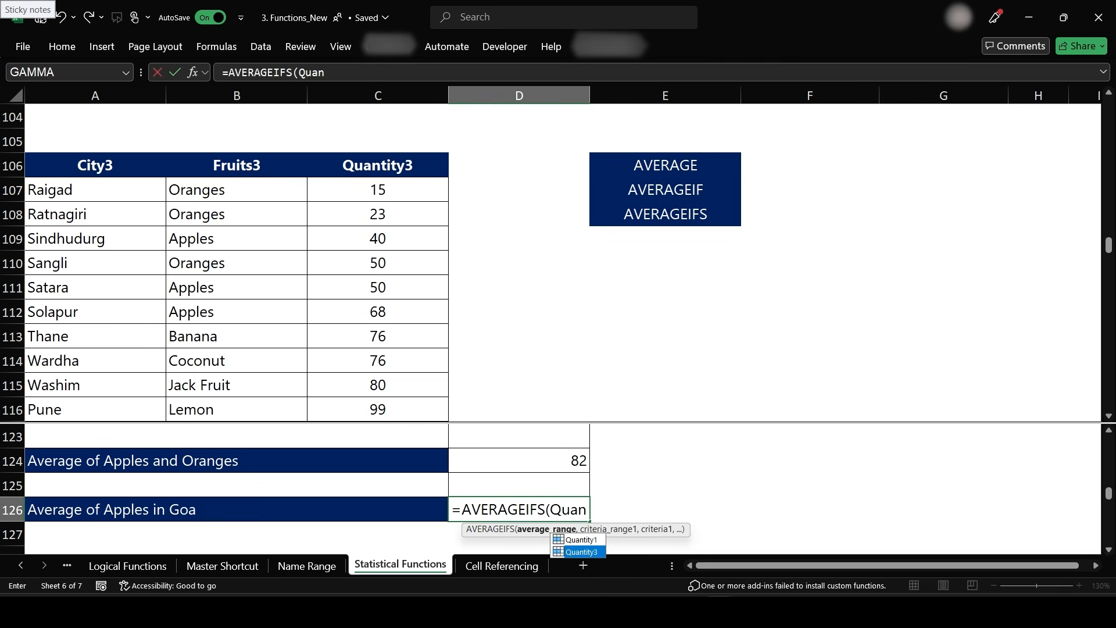
{"action": "key", "text": "Tab"}
{"action": "type", "text": ","}
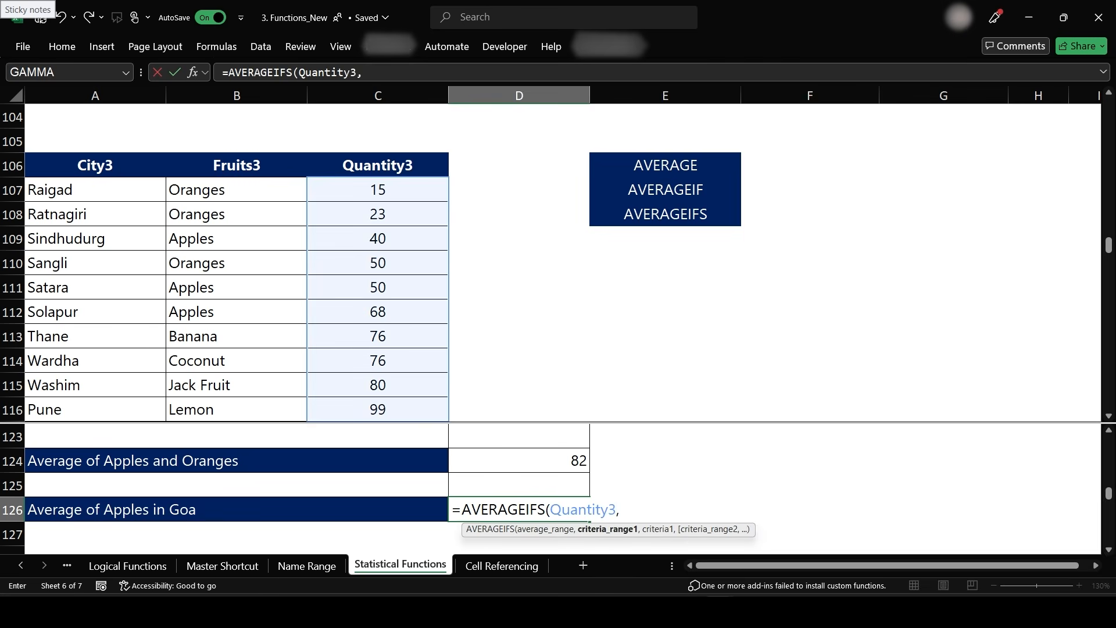
{"action": "type", "text": "Furit"}
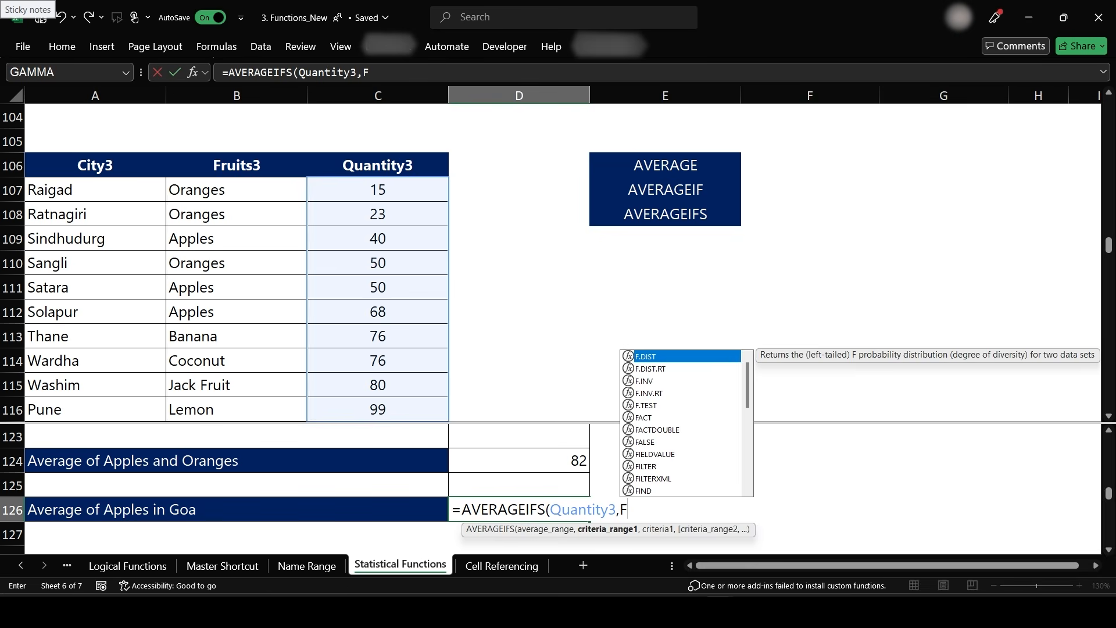
{"action": "key", "text": "BackSpace"}
{"action": "key", "text": "BackSpace"}
{"action": "key", "text": "BackSpace"}
{"action": "key", "text": "BackSpace"}
{"action": "type", "text": "ruit"}
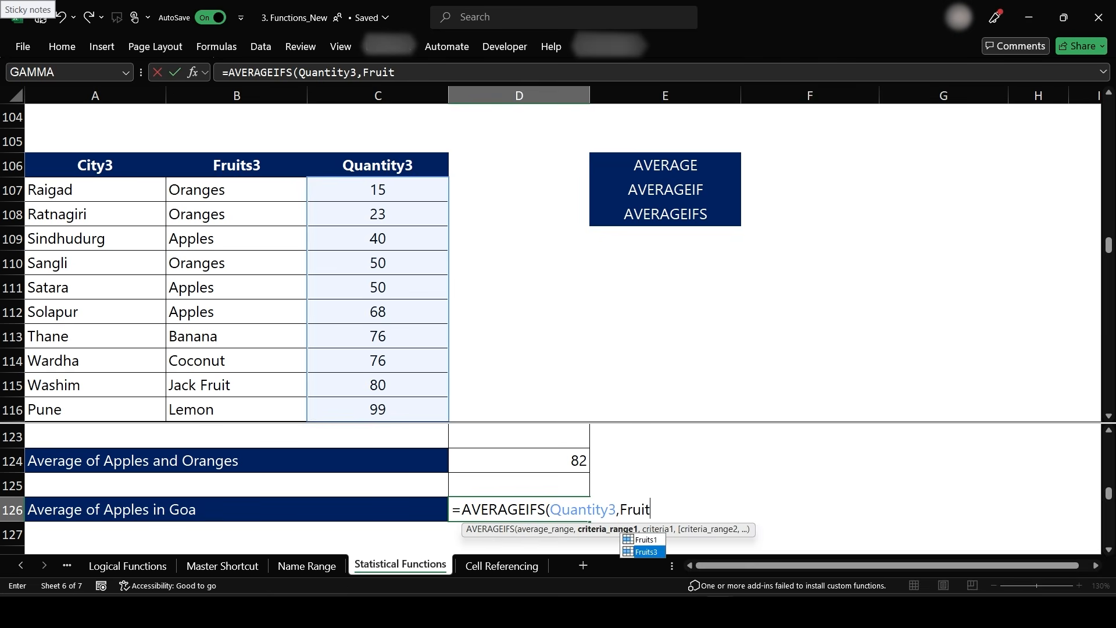
{"action": "key", "text": "Tab"}
{"action": "type", "text": ","}
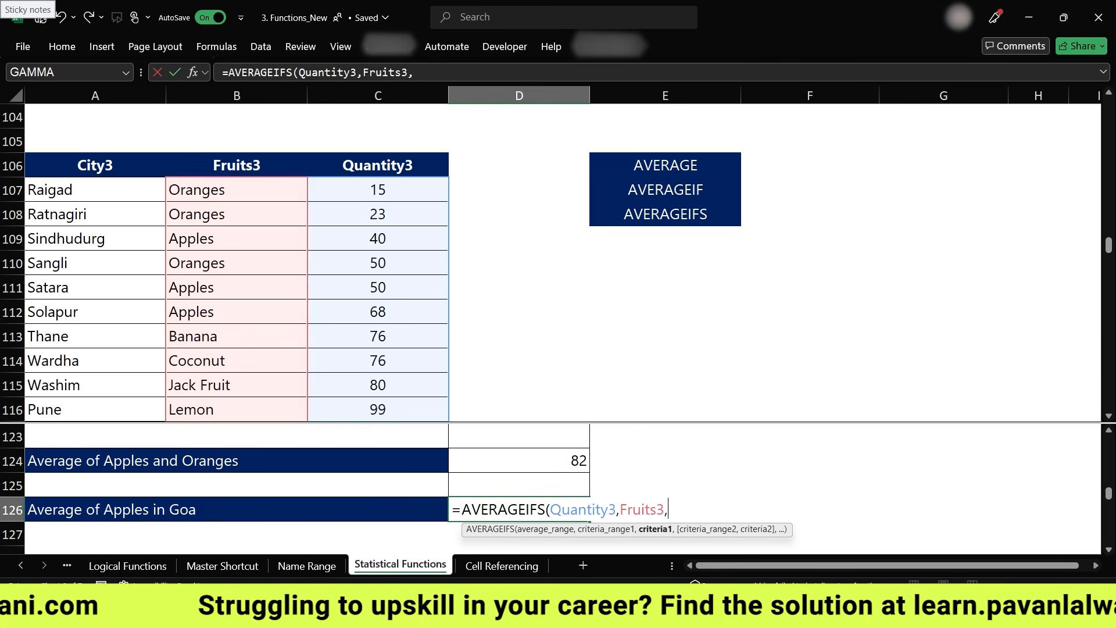
{"action": "type", "text": "\"Apples"}
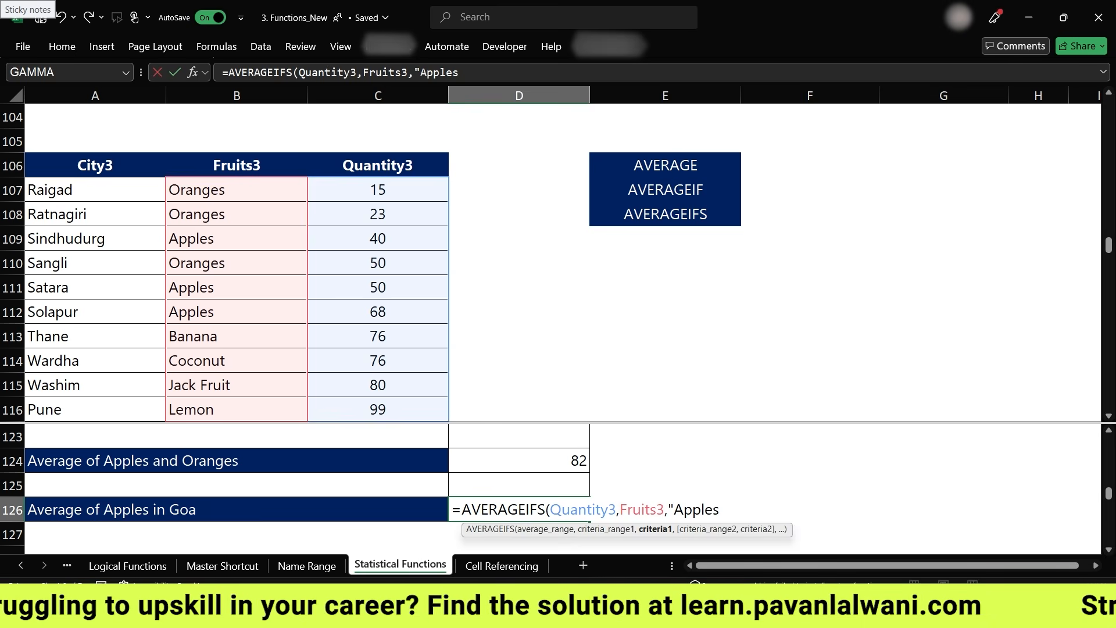
{"action": "type", "text": "\",City"}
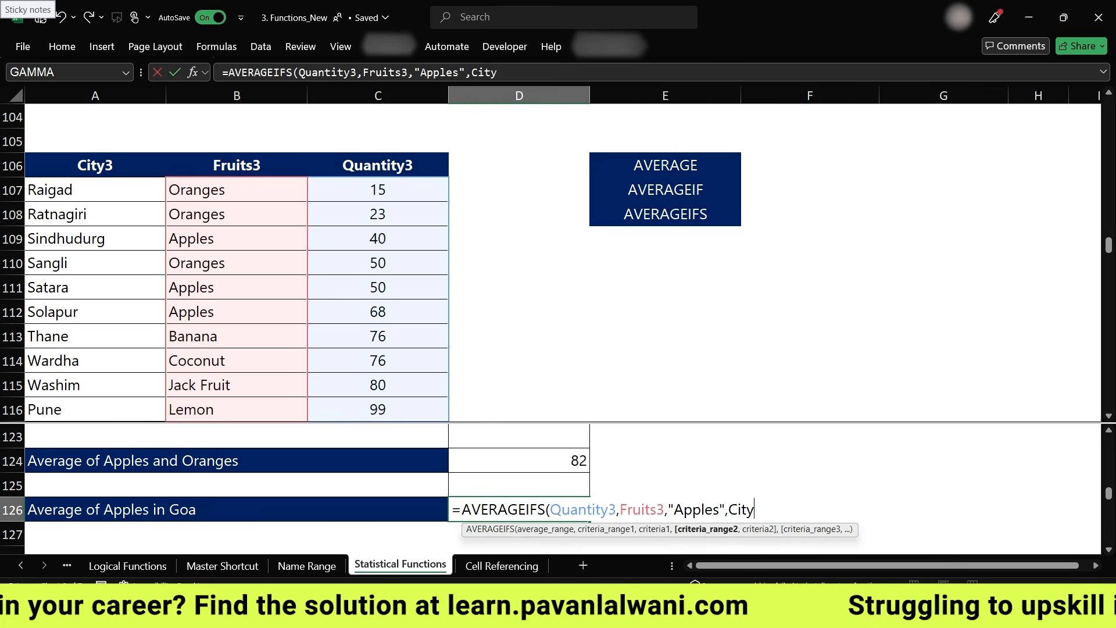
{"action": "type", "text": "3,\"Goa\")"}
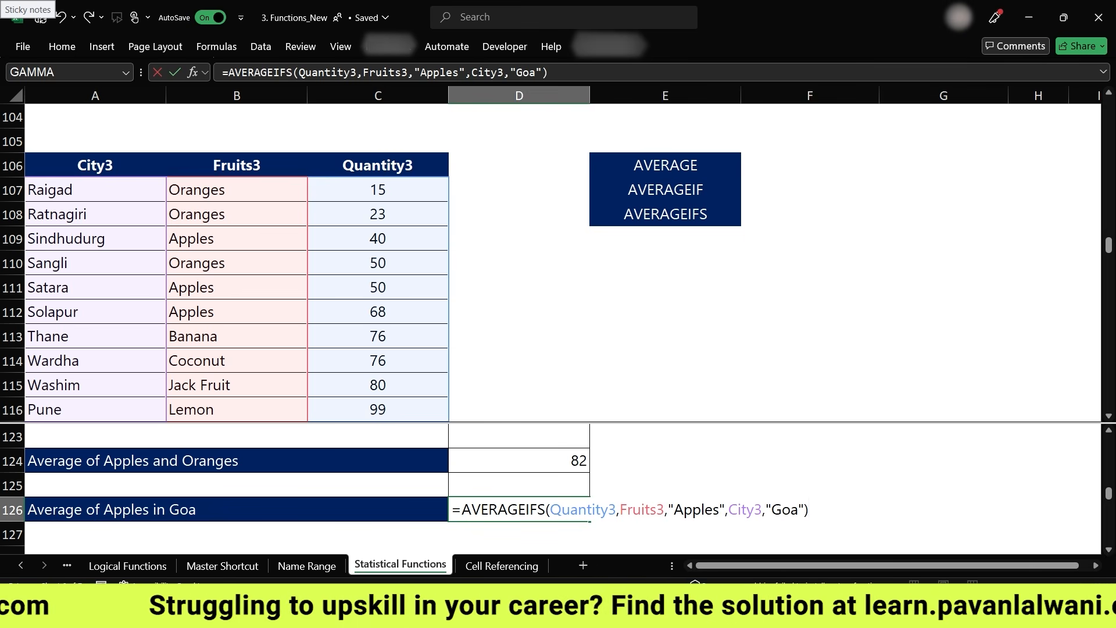
{"action": "key", "text": "Return"}
{"action": "key", "text": "Up"}
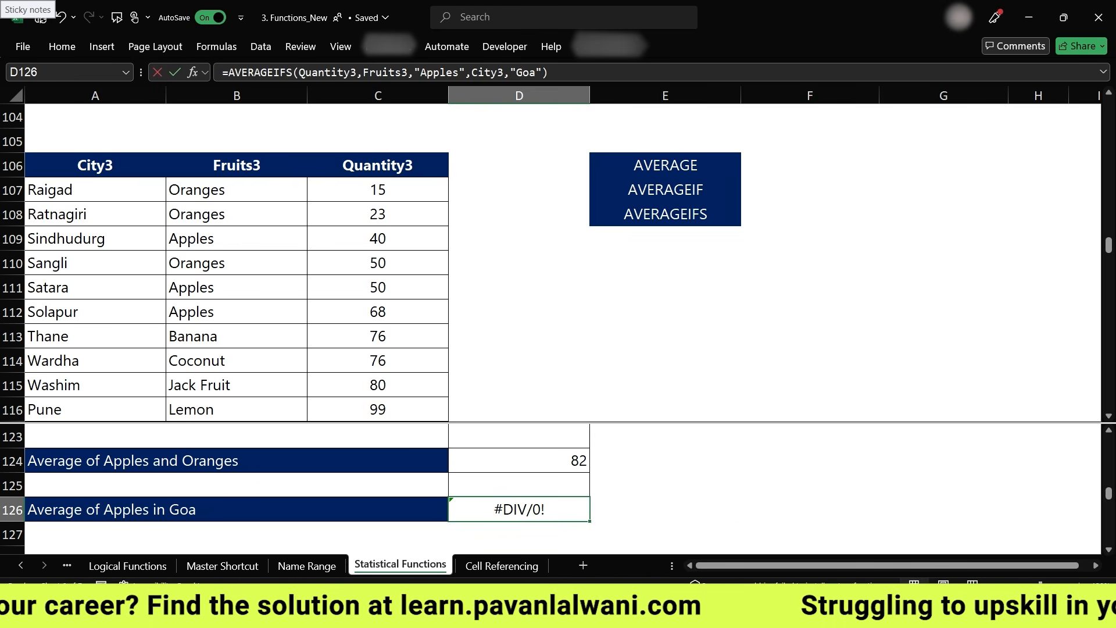
- Set the city in A109 to Goa so the Apples-in-Goa average has a matching row
{"action": "key", "text": "F2"}
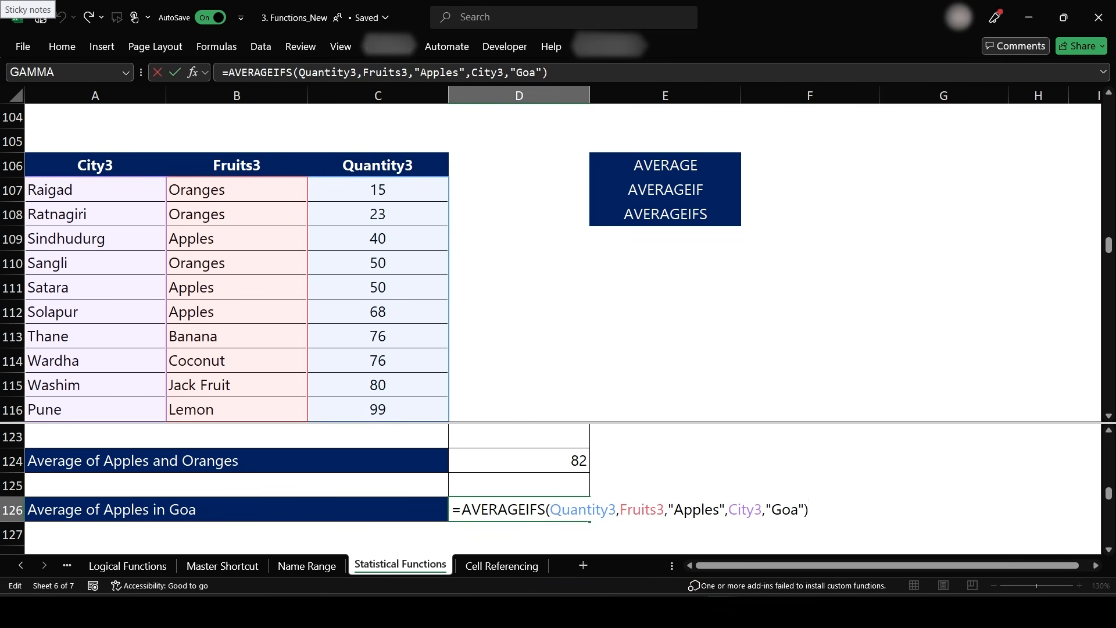
{"action": "key", "text": "Return"}
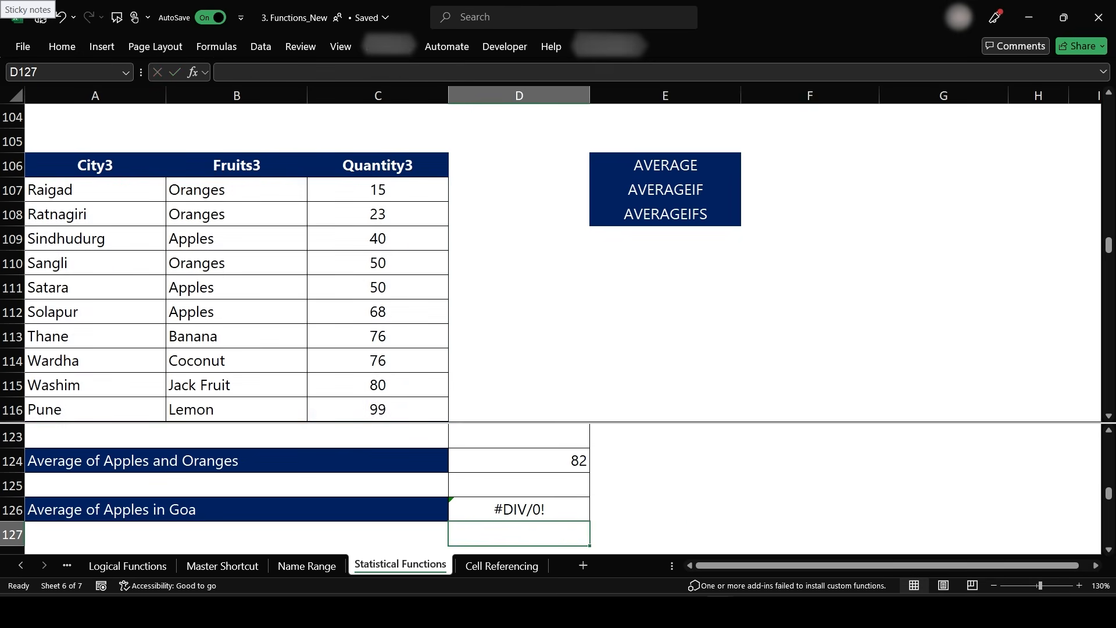
{"action": "key", "text": "Left"}
{"action": "key", "text": "Up"}
{"action": "key", "text": "Up"}
{"action": "key", "text": "Up"}
{"action": "key", "text": "Up"}
{"action": "key", "text": "Up"}
{"action": "key", "text": "Up"}
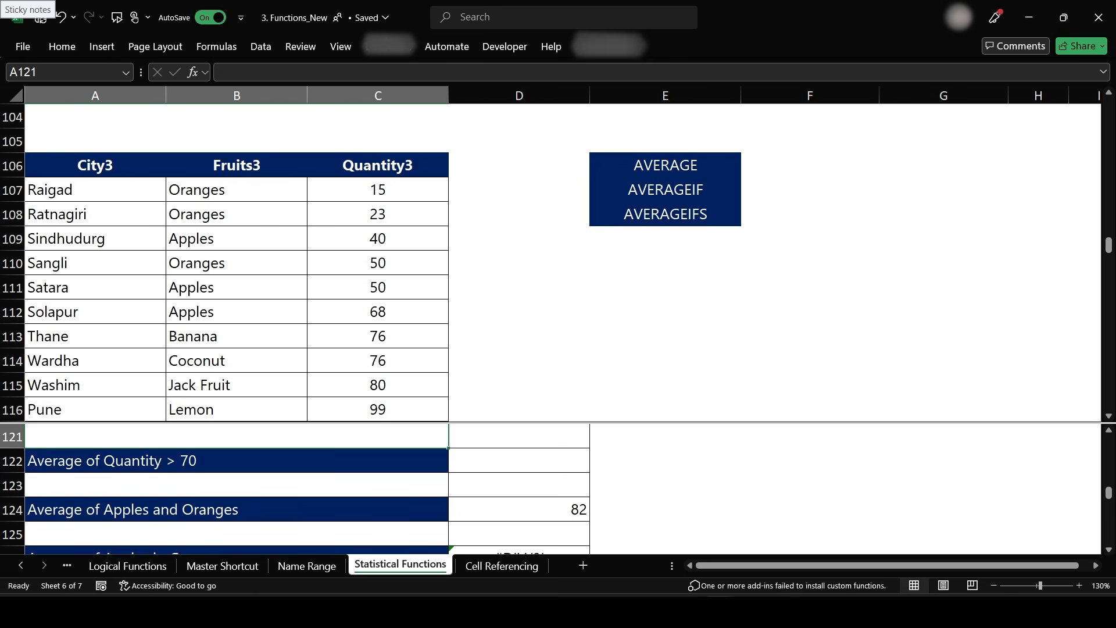
{"action": "left_click", "coordinate": [95, 239]}
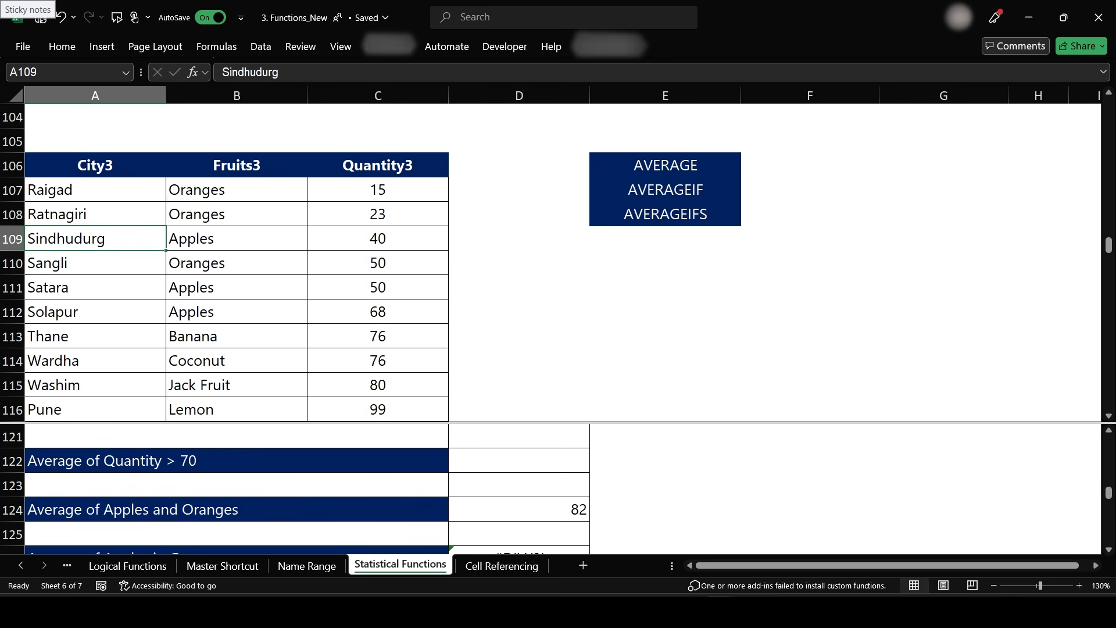
{"action": "type", "text": "Goa"}
{"action": "key", "text": "Return"}
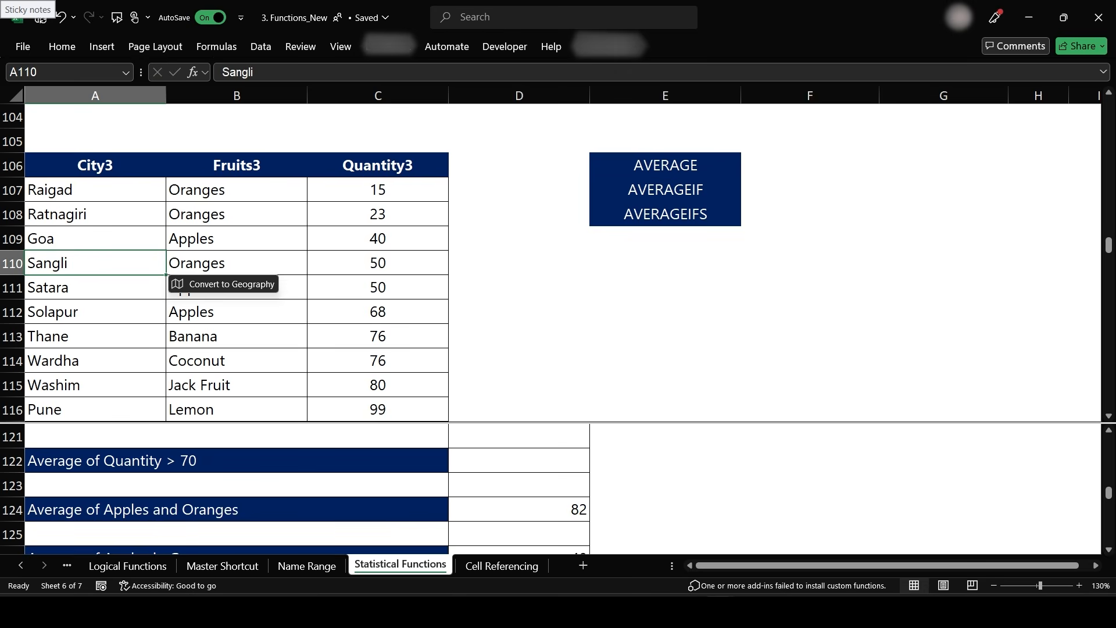
- Remove the window split below the fruits table and review the average results
{"action": "scroll", "coordinate": [558, 262], "scroll_direction": "down", "scroll_amount": 2}
{"action": "scroll", "coordinate": [558, 262], "scroll_direction": "down", "scroll_amount": 2}
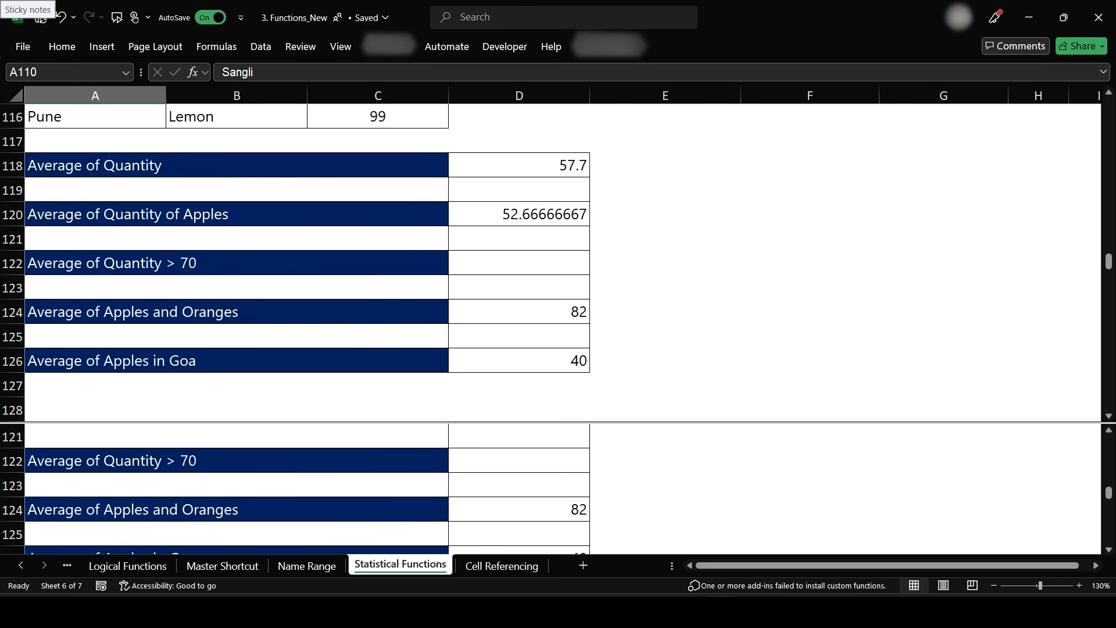
{"action": "scroll", "coordinate": [558, 262], "scroll_direction": "up", "scroll_amount": 2}
{"action": "scroll", "coordinate": [558, 262], "scroll_direction": "down", "scroll_amount": 2}
{"action": "left_click_drag", "start_coordinate": [377, 361], "coordinate": [519, 360]}
{"action": "left_click", "coordinate": [519, 361]}
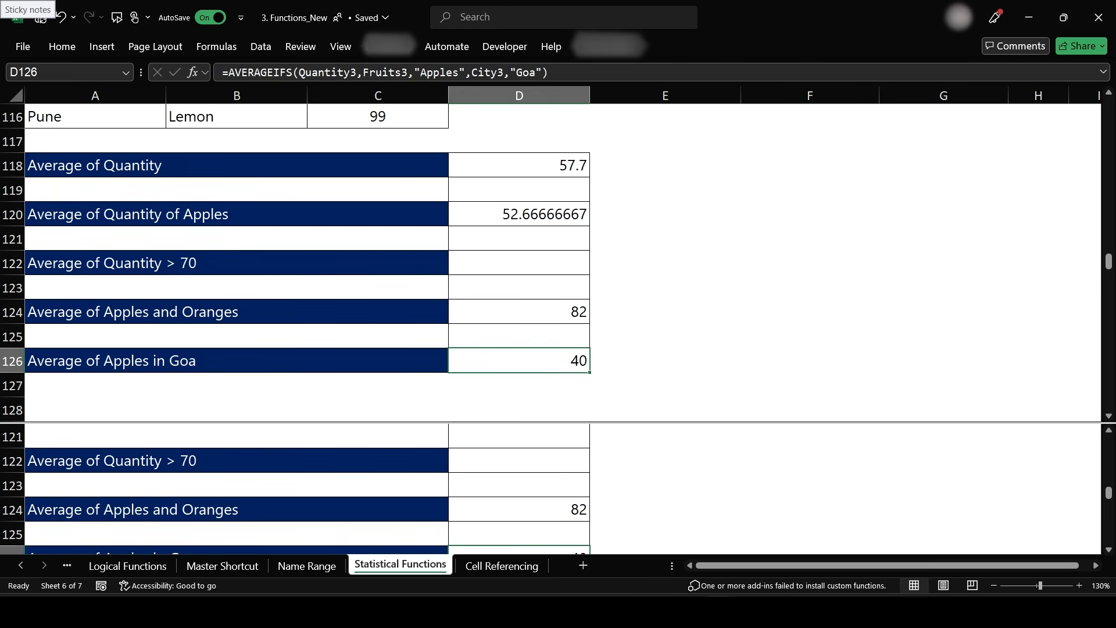
{"action": "key", "text": "alt+w"}
{"action": "key", "text": "s"}
{"action": "scroll", "coordinate": [558, 325], "scroll_direction": "up", "scroll_amount": 4}
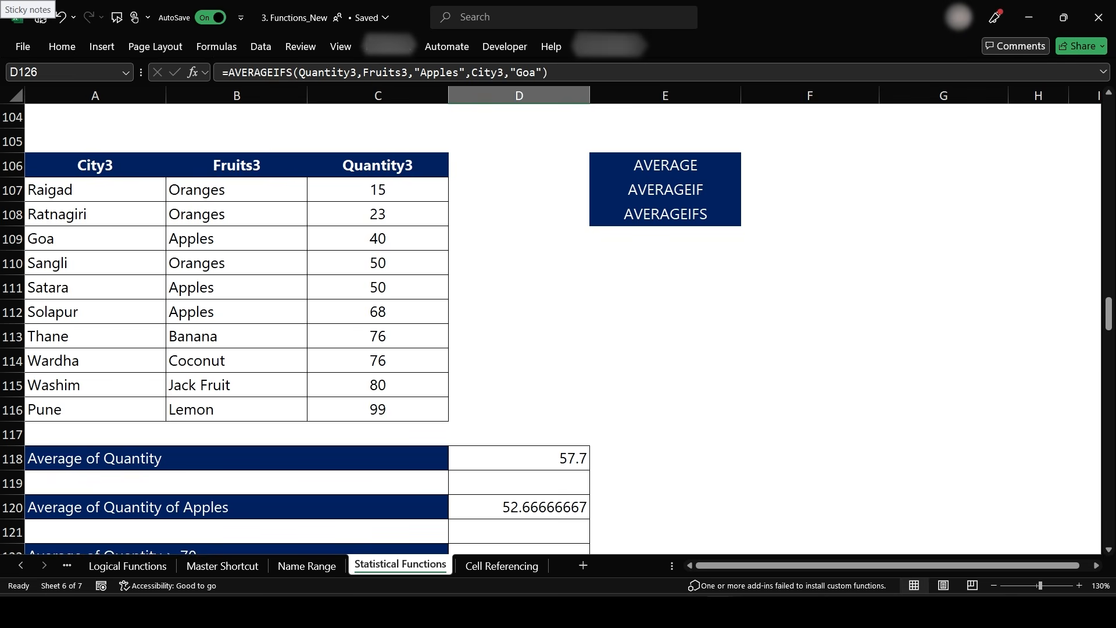
{"action": "scroll", "coordinate": [559, 326], "scroll_direction": "down", "scroll_amount": 4}
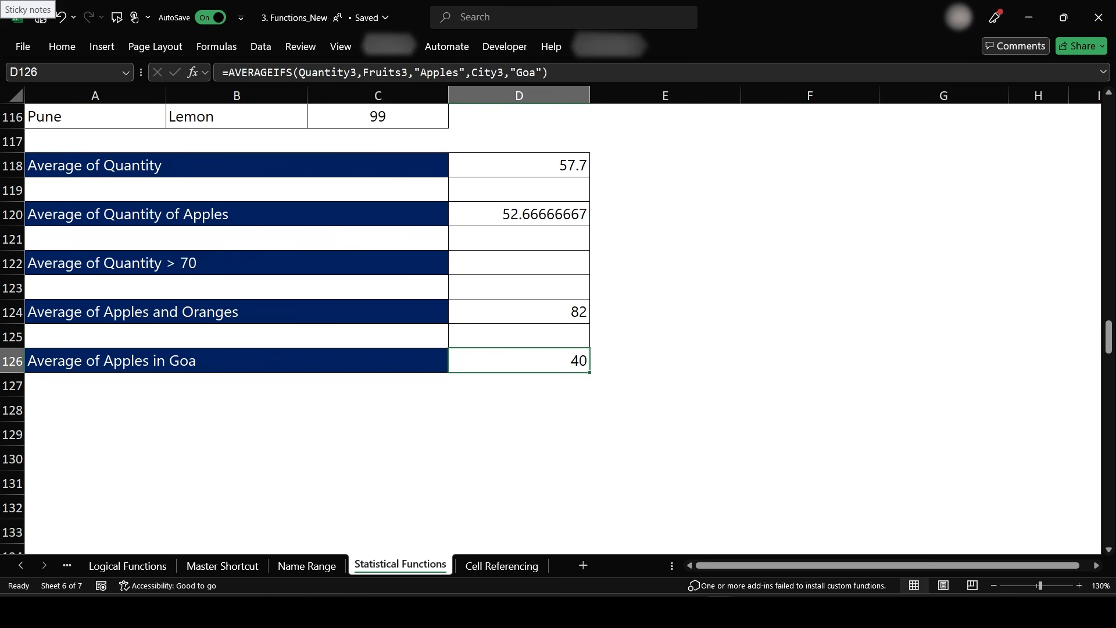
{"action": "scroll", "coordinate": [558, 326], "scroll_direction": "down", "scroll_amount": 10}
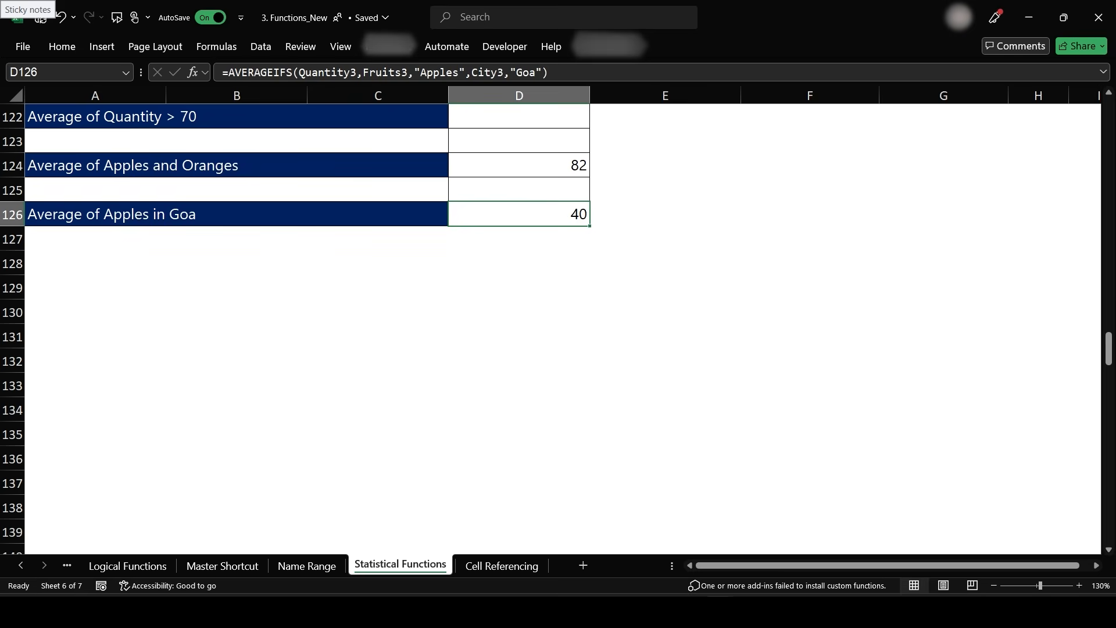
{"action": "scroll", "coordinate": [558, 326], "scroll_direction": "up", "scroll_amount": 2}
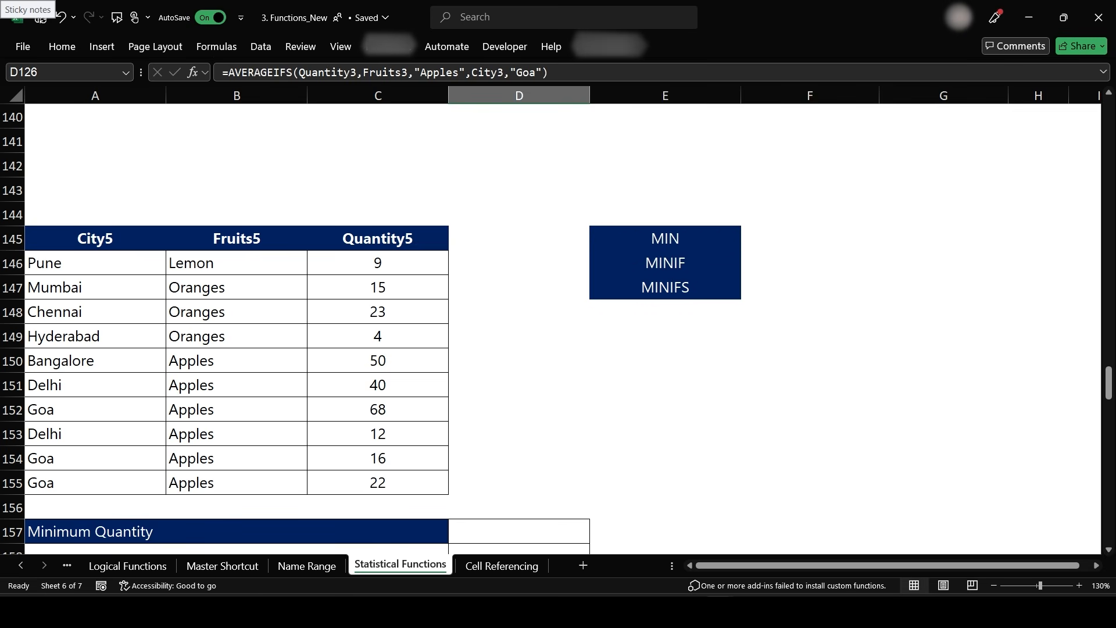
- Create named ranges from the top row only of the City5, Fruits5, Quantity5 table A145:C155
{"action": "scroll", "coordinate": [558, 326], "scroll_direction": "down", "scroll_amount": 2}
{"action": "scroll", "coordinate": [558, 325], "scroll_direction": "up", "scroll_amount": 2}
{"action": "left_click_drag", "start_coordinate": [95, 239], "coordinate": [379, 484]}
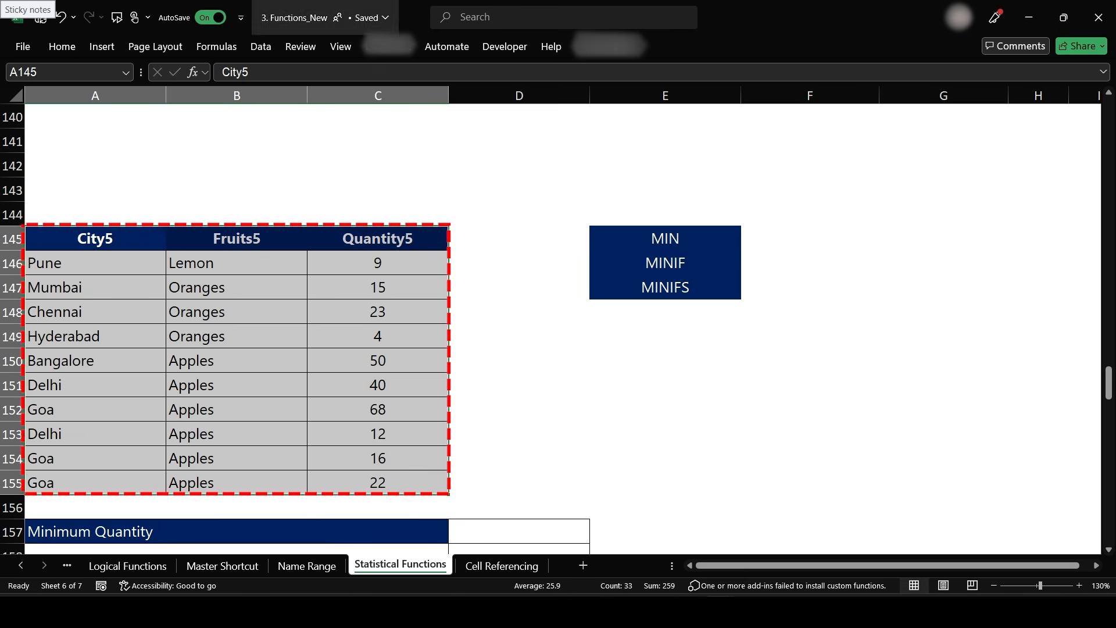
{"action": "left_click", "coordinate": [216, 47]}
{"action": "left_click", "coordinate": [615, 106]}
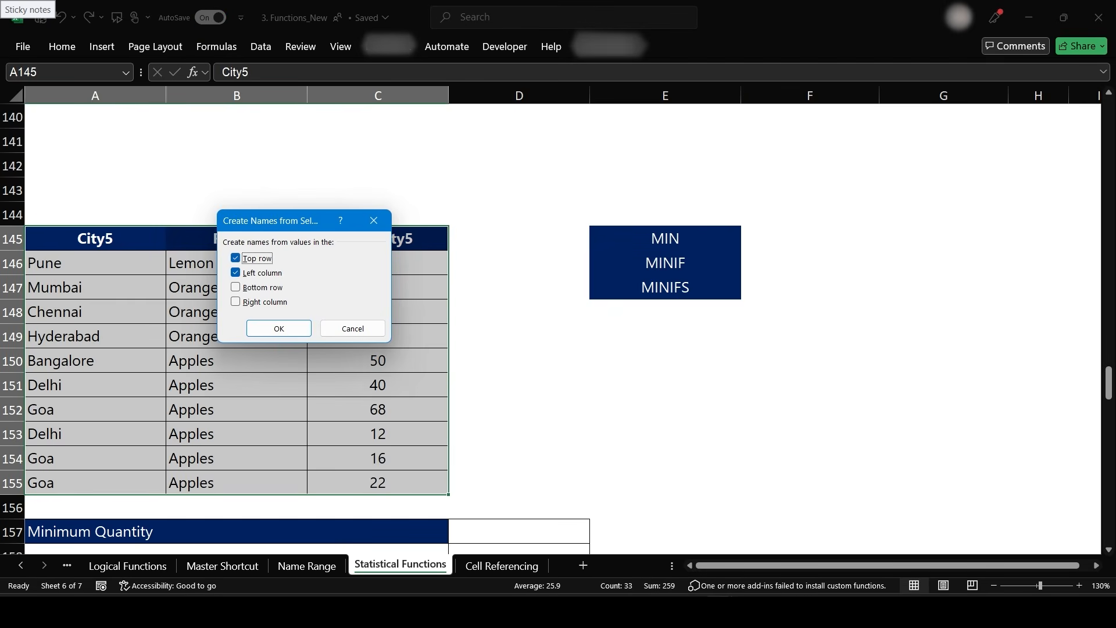
{"action": "left_click", "coordinate": [236, 273]}
{"action": "key", "text": "Return"}
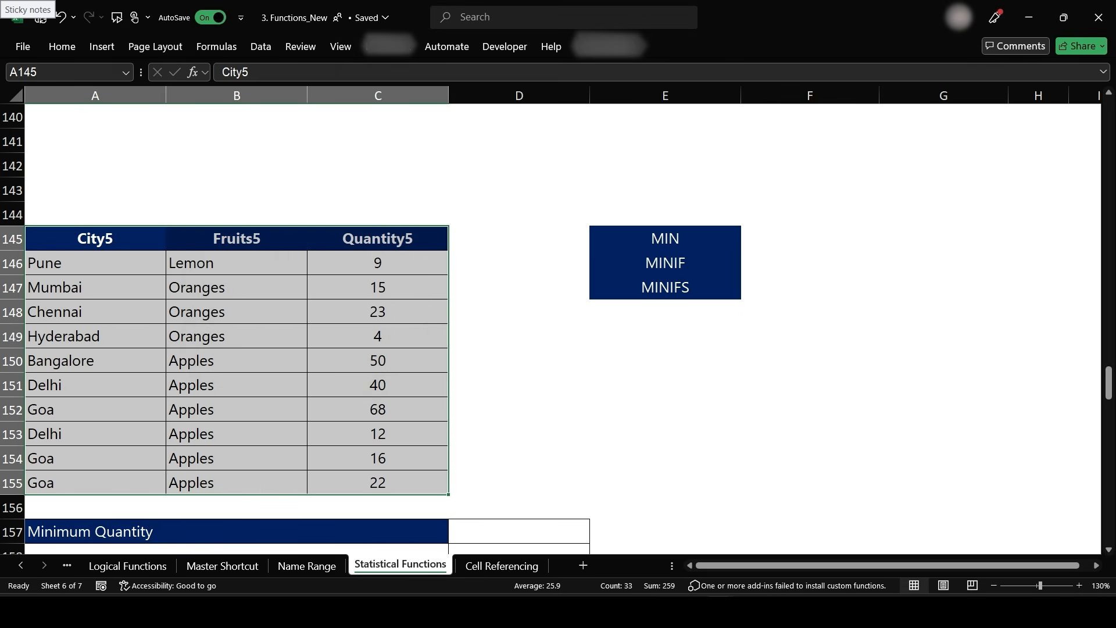
- Enter =MIN(Quantity5) in D157 for the minimum quantity
{"action": "scroll", "coordinate": [458, 356], "scroll_direction": "down", "scroll_amount": 2}
{"action": "left_click", "coordinate": [462, 383]}
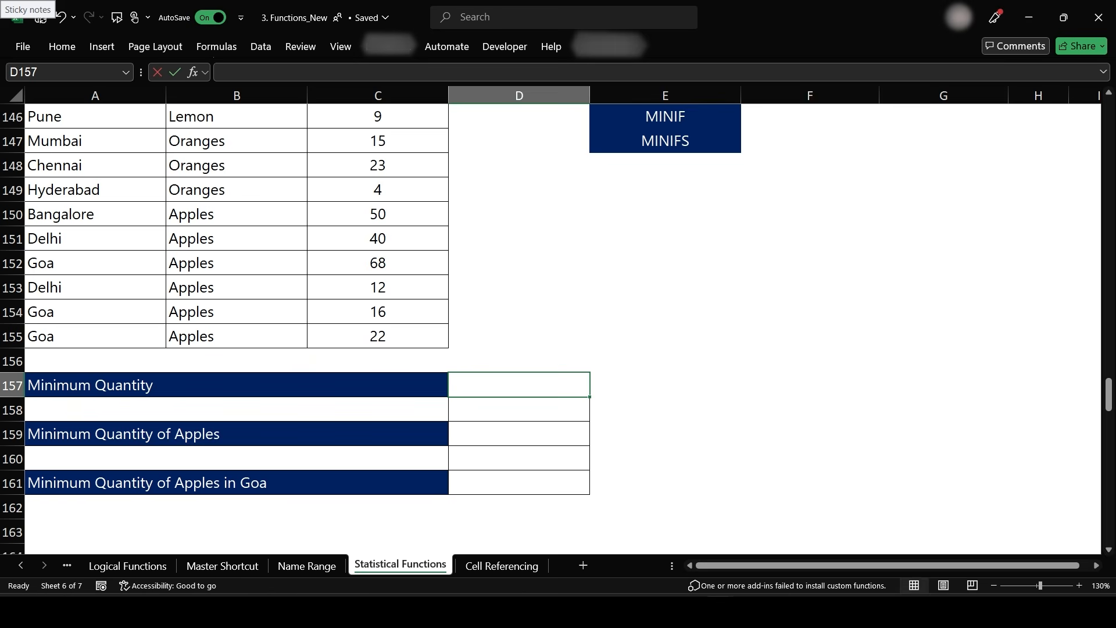
{"action": "type", "text": "=min"}
{"action": "key", "text": "Tab"}
{"action": "type", "text": "Quan"}
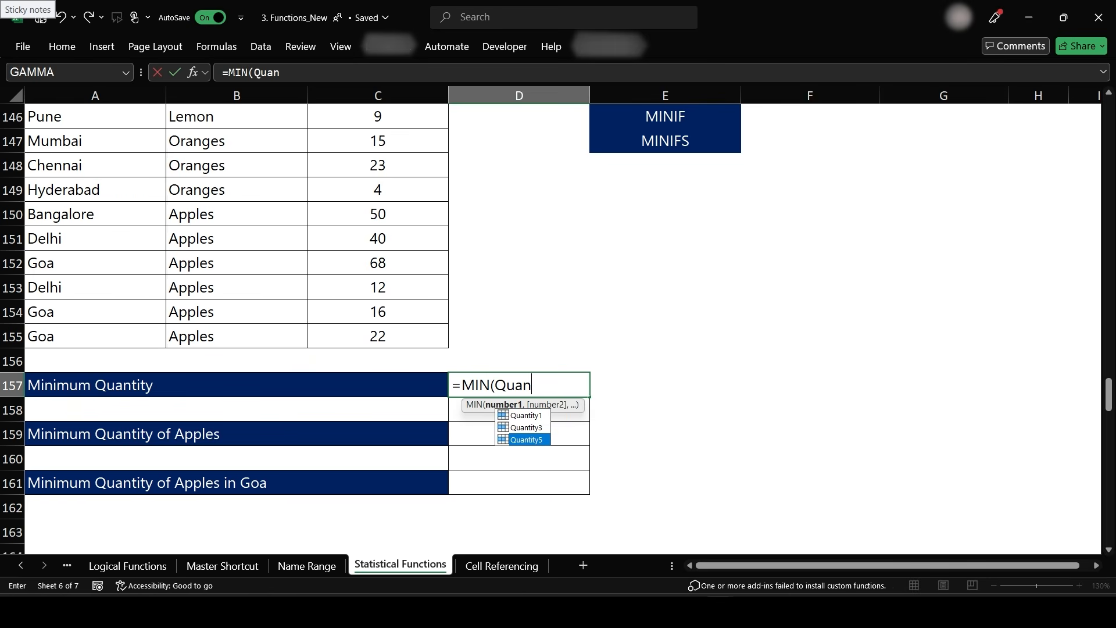
{"action": "key", "text": "Tab"}
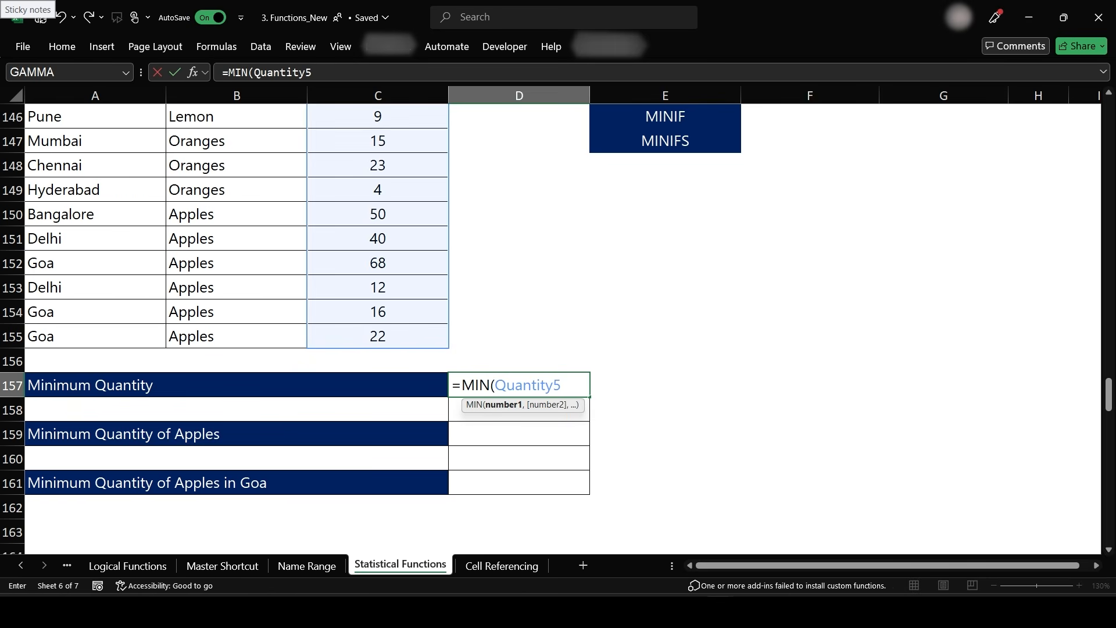
{"action": "type", "text": ")"}
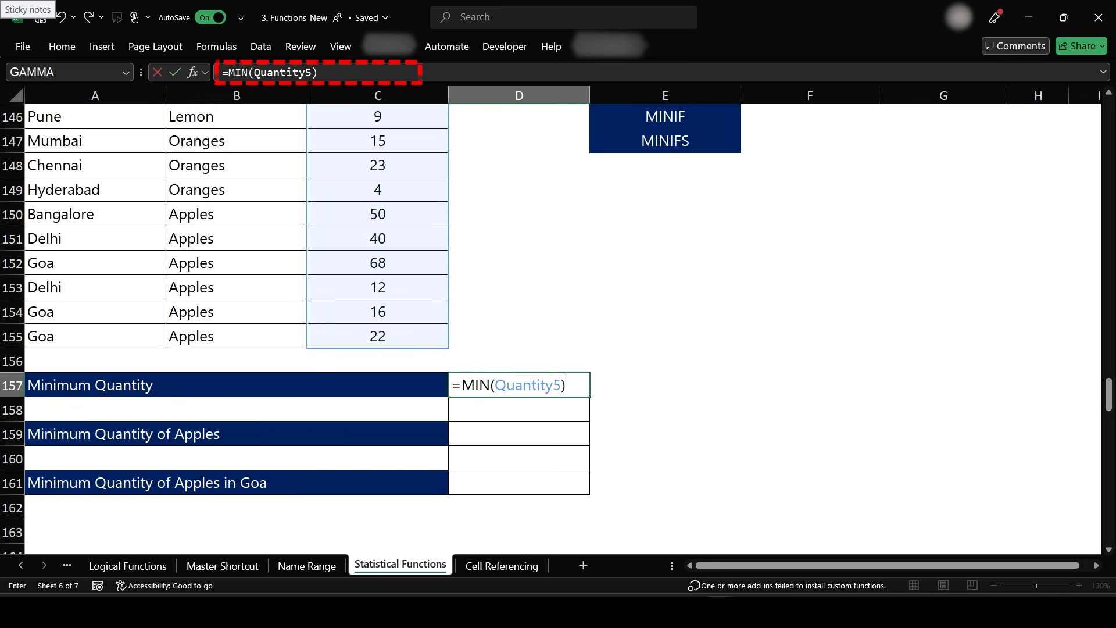
{"action": "key", "text": "Return"}
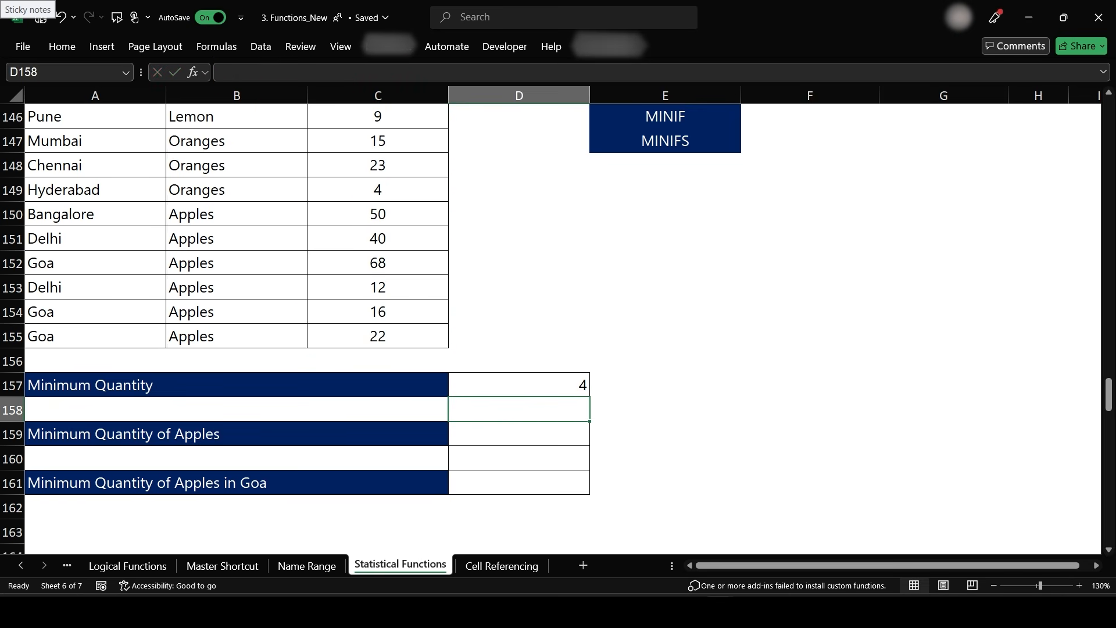
- Try to enter a MINIF formula in D159 for the minimum quantity of Apples
{"action": "key", "text": "Return"}
{"action": "type", "text": "="}
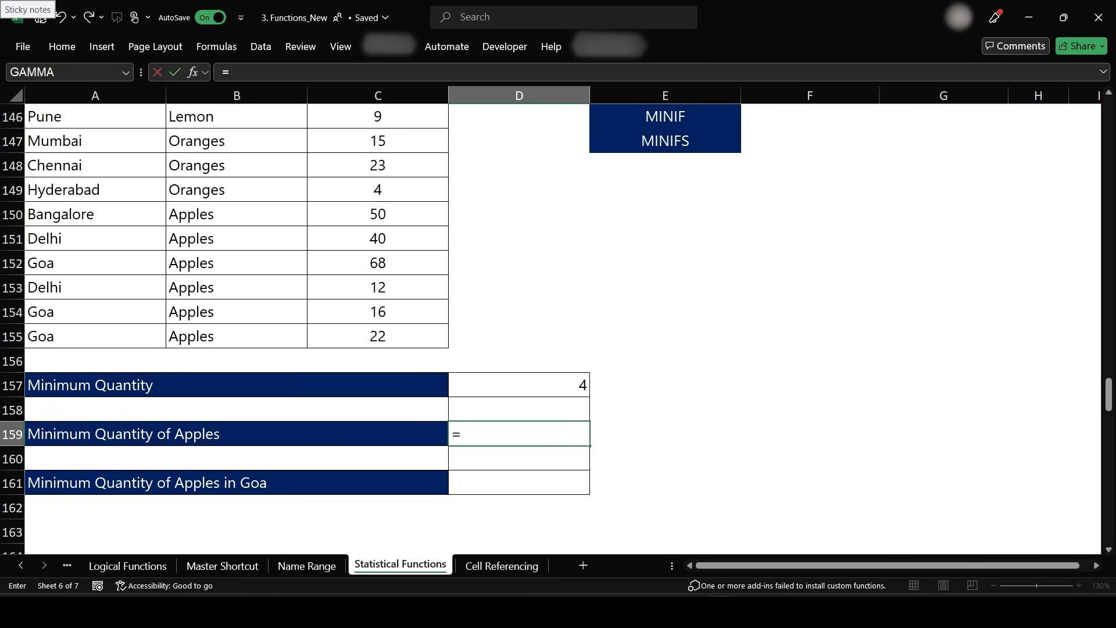
{"action": "type", "text": "Min"}
{"action": "key", "text": "Tab"}
{"action": "key", "text": "BackSpace"}
{"action": "type", "text": "If"}
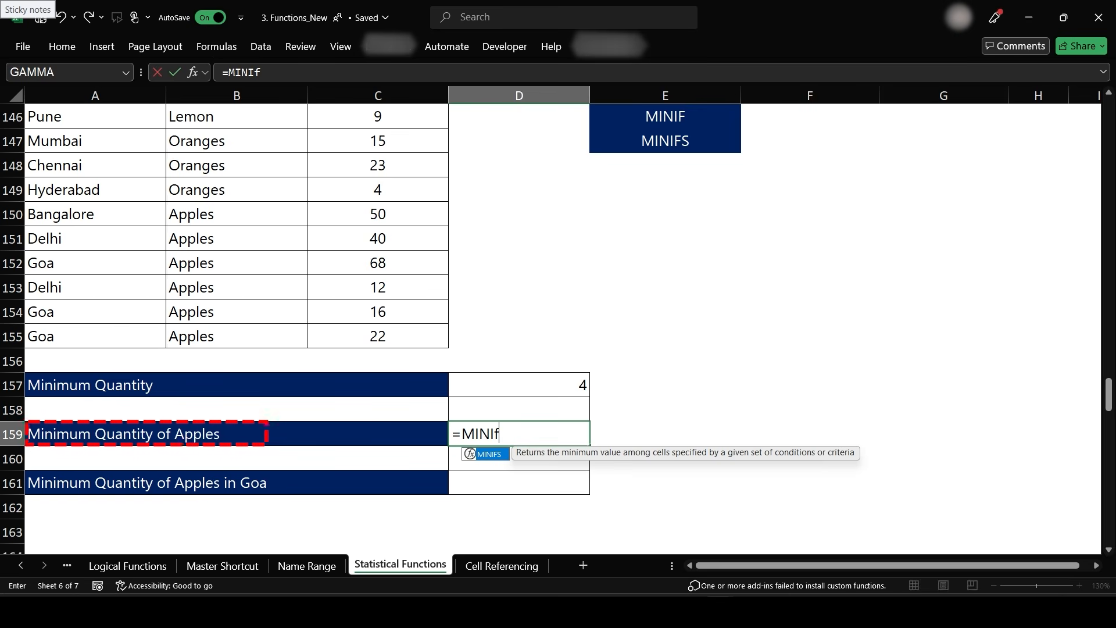
{"action": "left_click", "coordinate": [376, 265]}
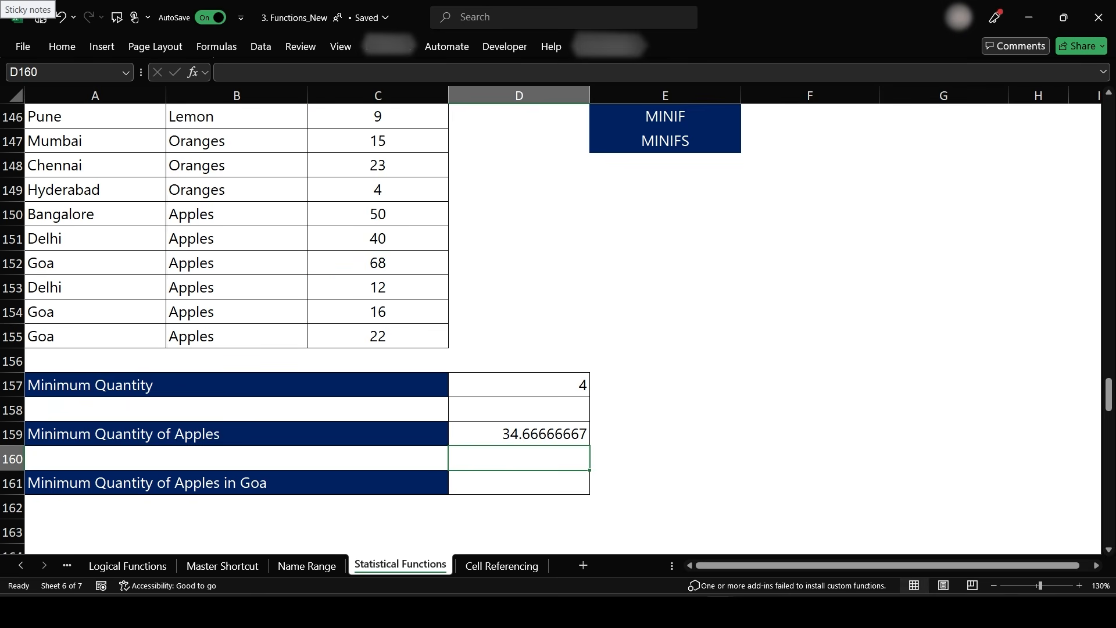
{"action": "left_click", "coordinate": [519, 482]}
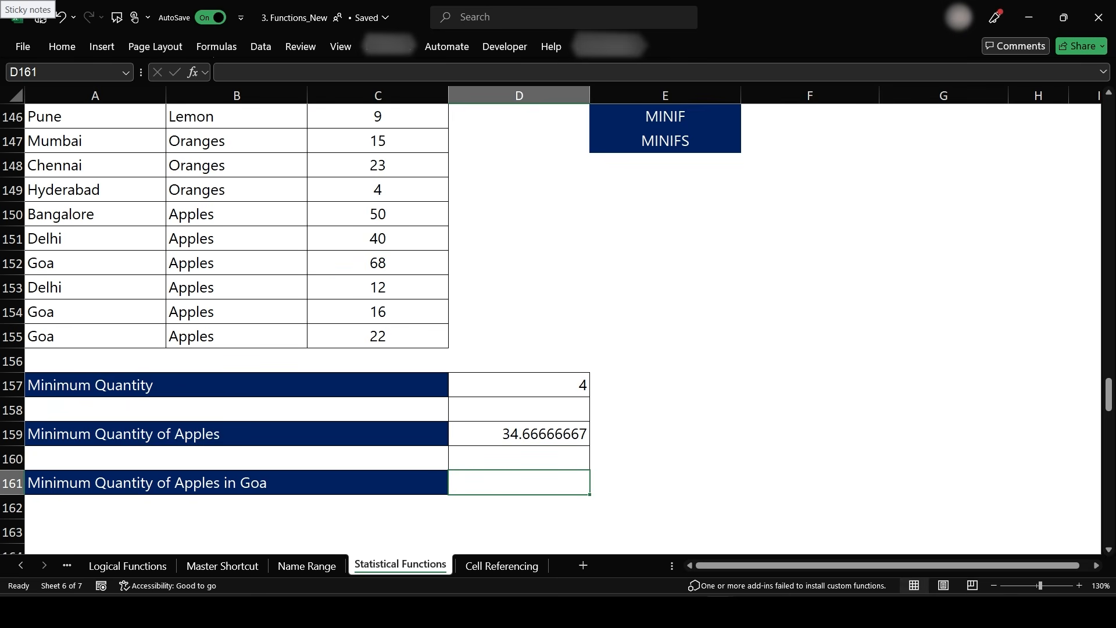
{"action": "key", "text": "F2"}
{"action": "type", "text": "=Minif"}
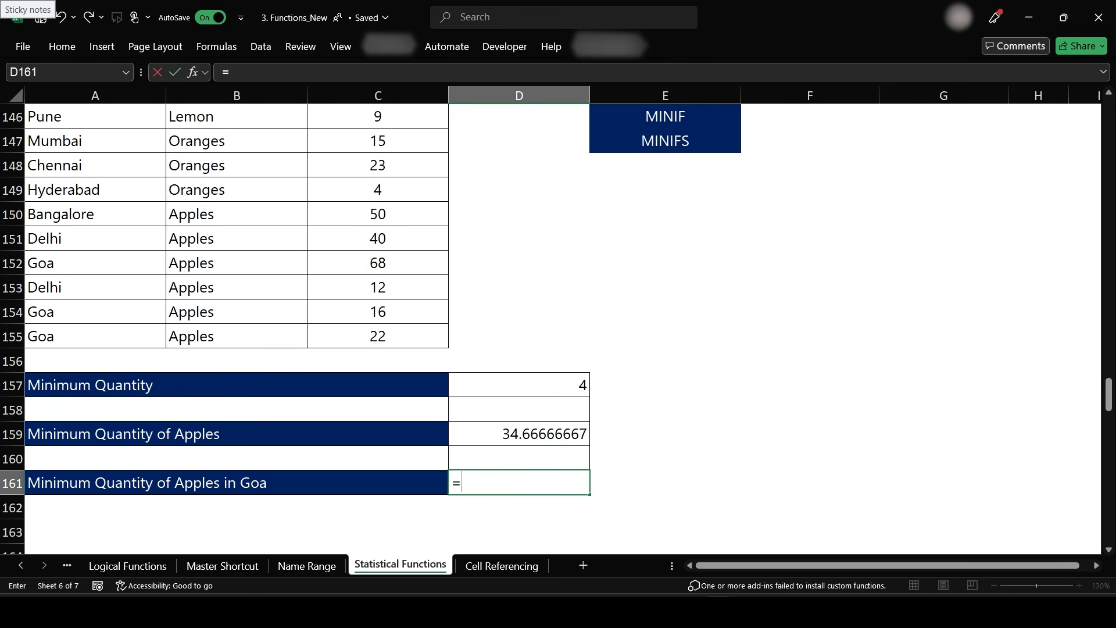
{"action": "key", "text": "BackSpace"}
{"action": "key", "text": "BackSpace"}
{"action": "type", "text": "ifs"}
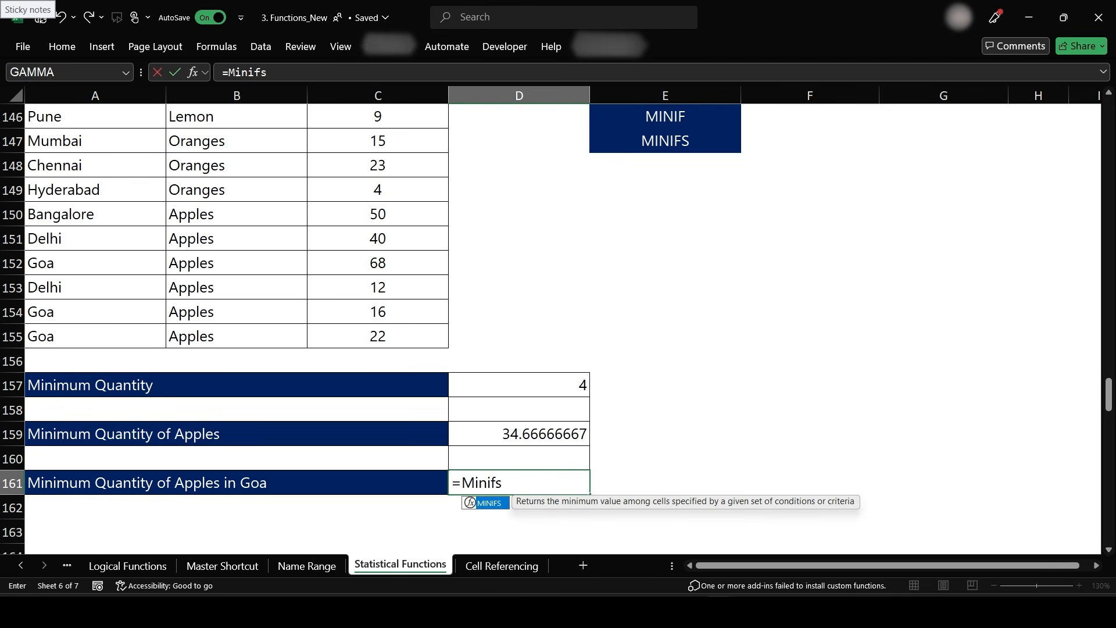
{"action": "key", "text": "Right"}
{"action": "key", "text": "Left"}
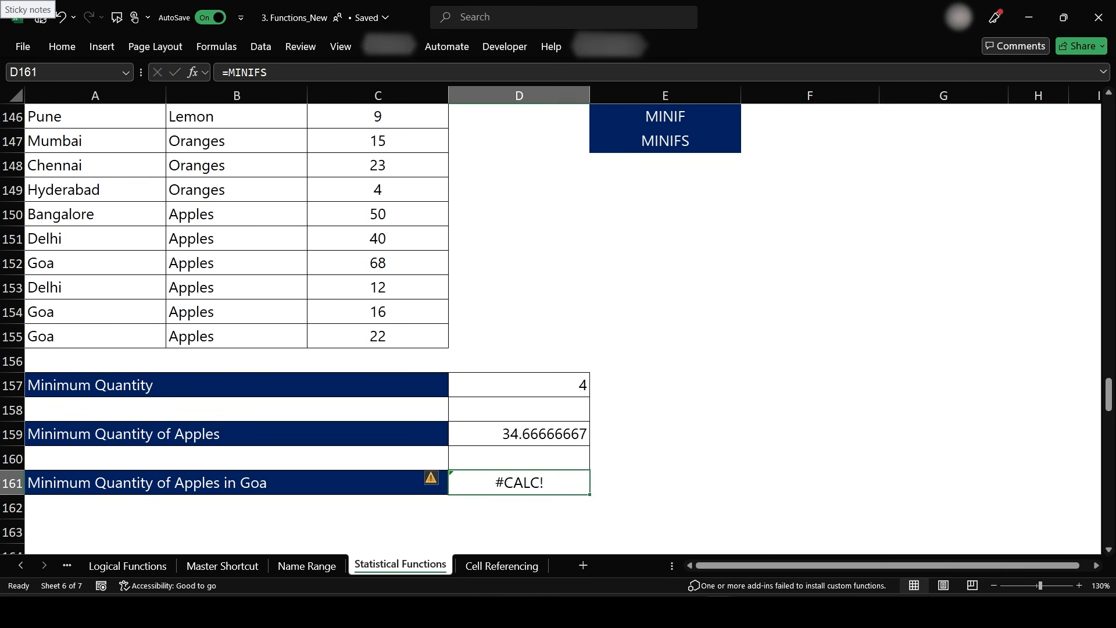
- Enter =MINIFS(Quantity5,Fruits5,"Apples",City5,"Goa") in D161 for the minimum Apples quantity in Goa
{"action": "type", "text": "=Minifs"}
{"action": "key", "text": "Tab"}
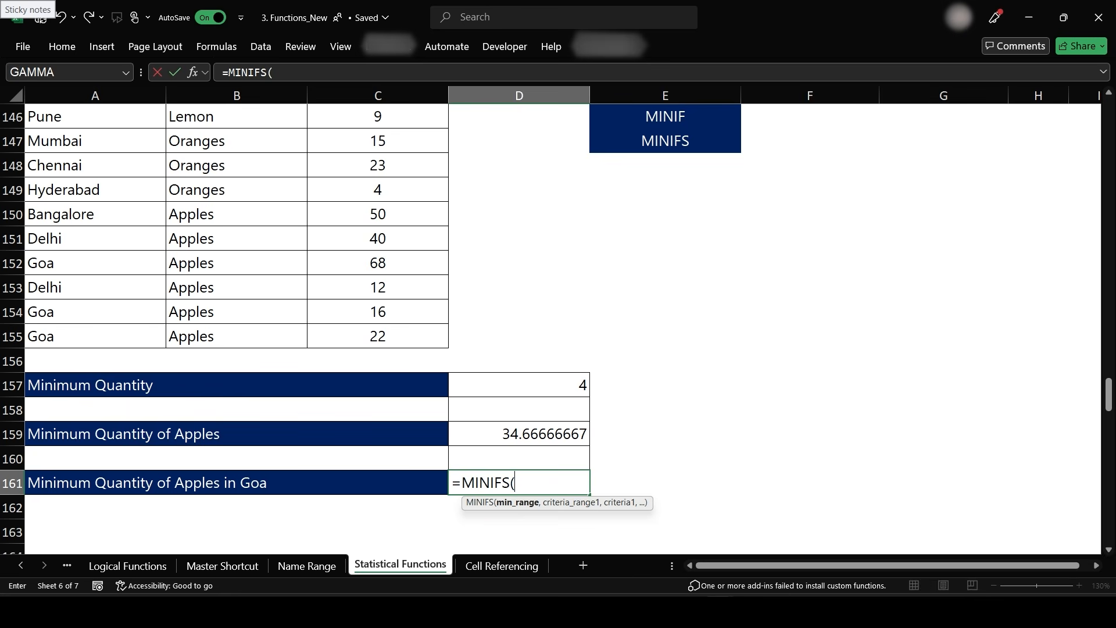
{"action": "type", "text": "Quan"}
{"action": "key", "text": "Down"}
{"action": "key", "text": "Tab"}
{"action": "type", "text": ","}
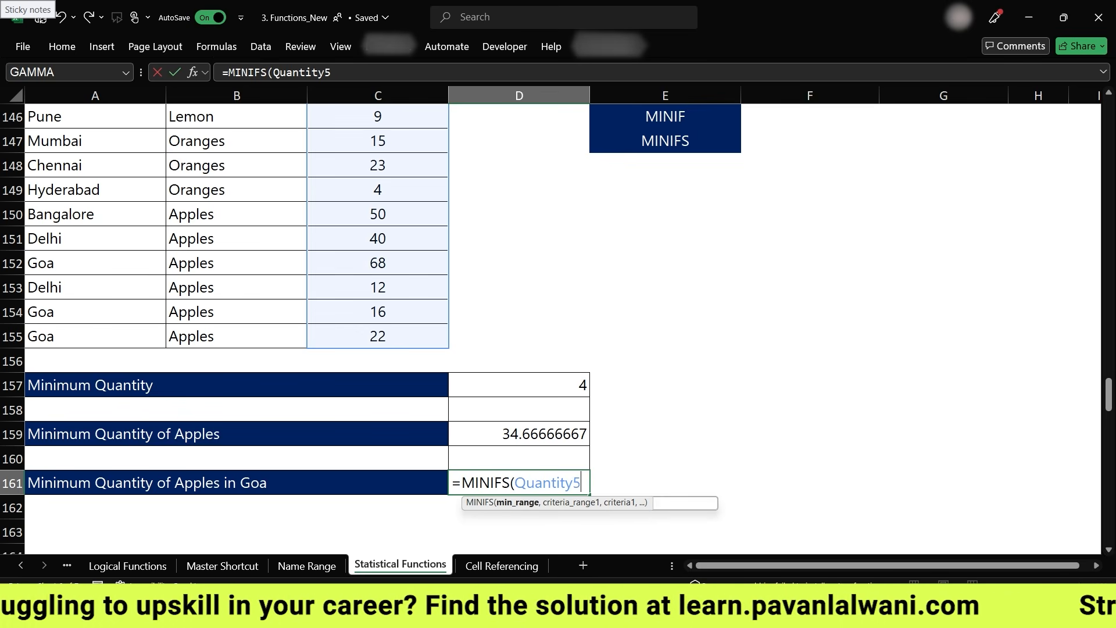
{"action": "type", "text": "Frui"}
{"action": "key", "text": "Down"}
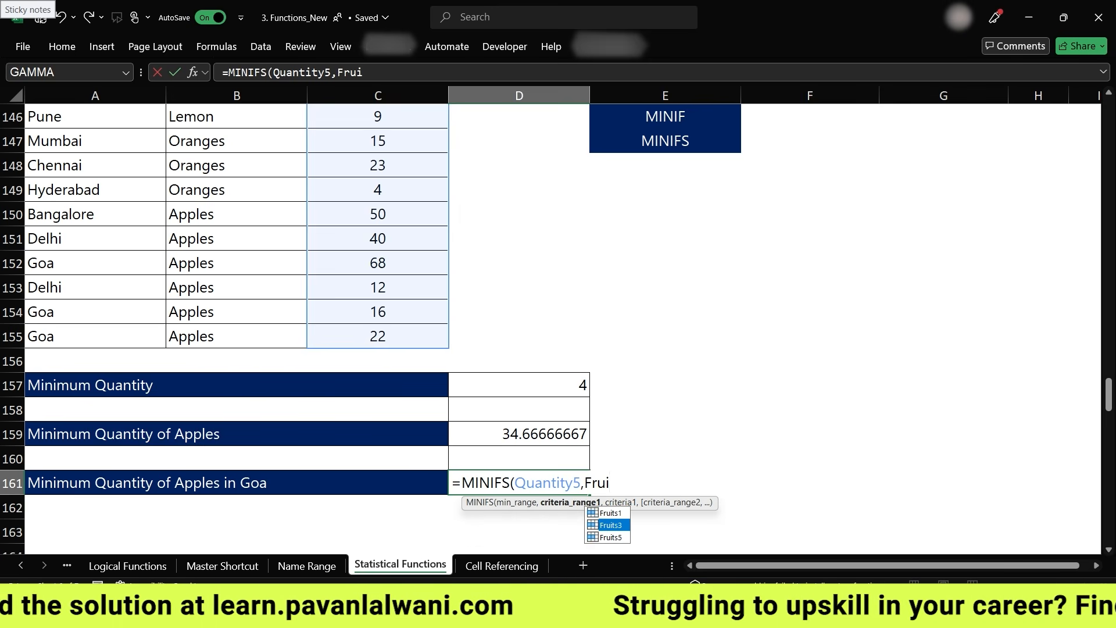
{"action": "key", "text": "Down"}
{"action": "key", "text": "Tab"}
{"action": "type", "text": ",\"Apples\","}
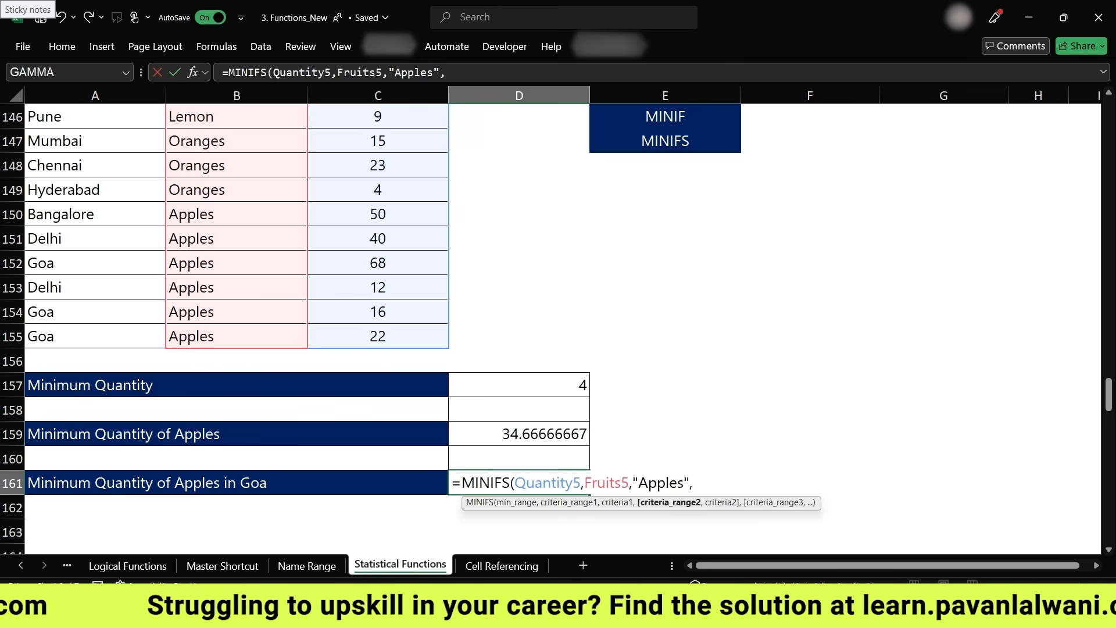
{"action": "type", "text": "City"}
{"action": "key", "text": "Down"}
{"action": "key", "text": "Tab"}
{"action": "type", "text": ",\""}
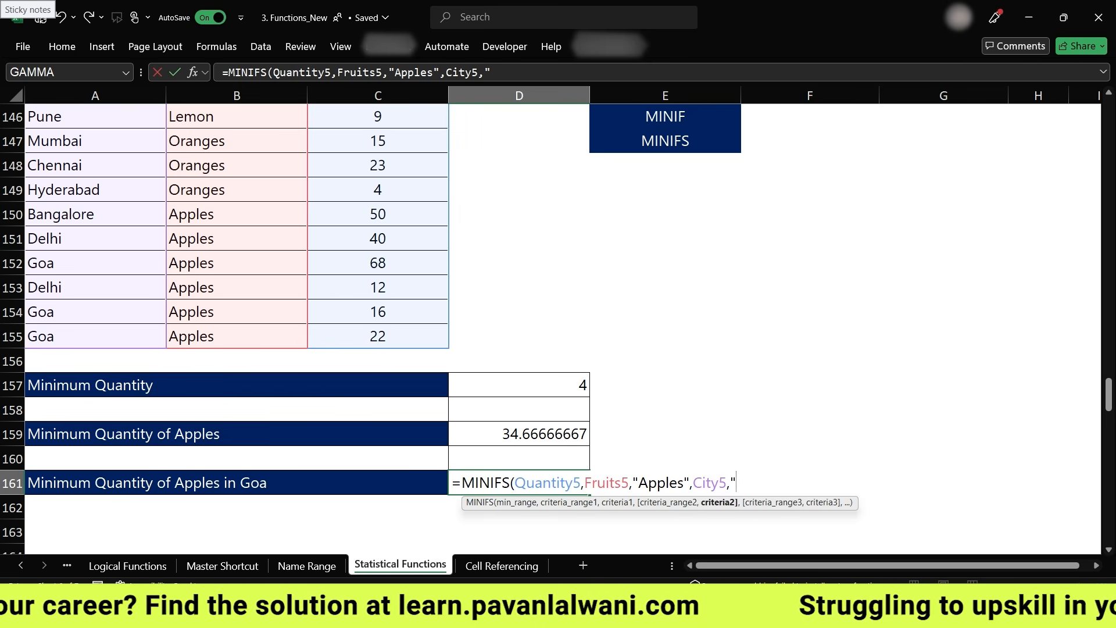
{"action": "type", "text": "Gao"}
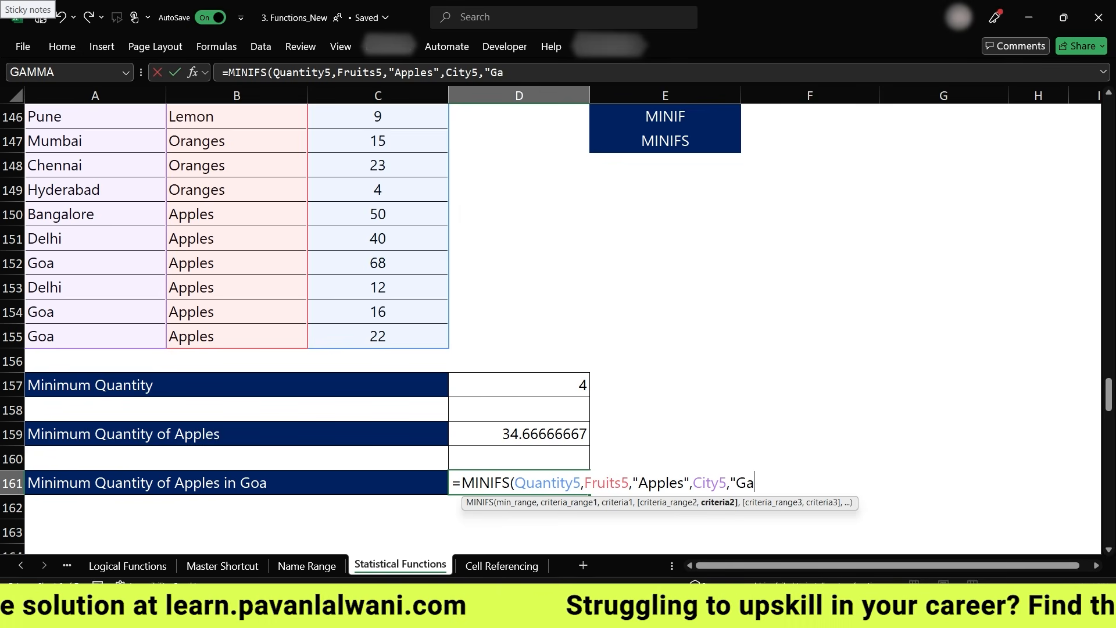
{"action": "key", "text": "BackSpace"}
{"action": "key", "text": "BackSpace"}
{"action": "key", "text": "BackSpace"}
{"action": "type", "text": "Goa\")"}
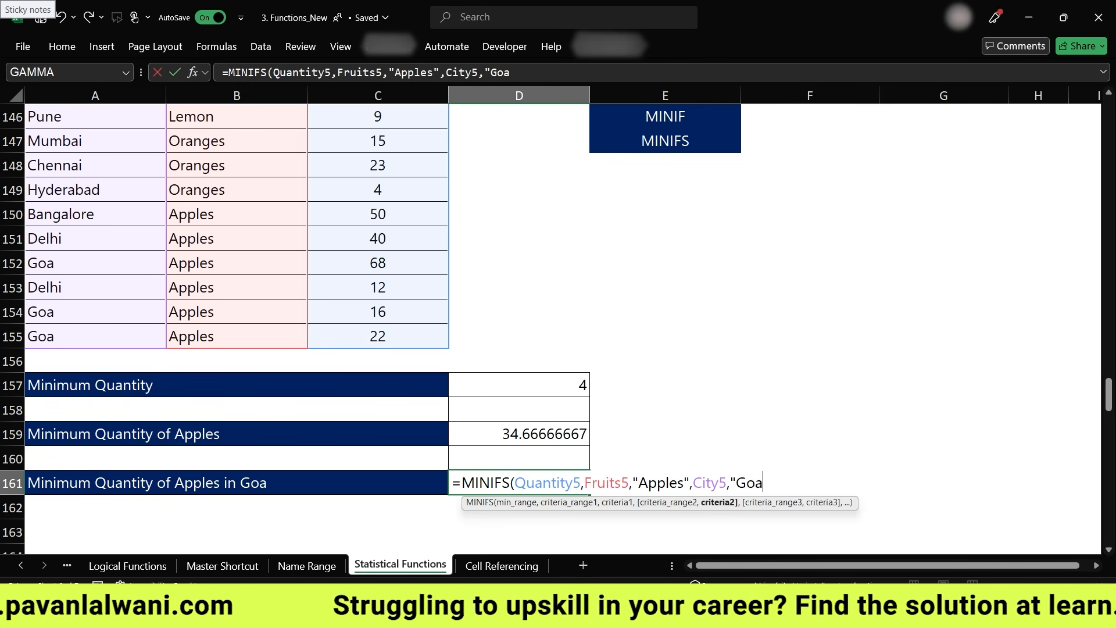
{"action": "key", "text": "Return"}
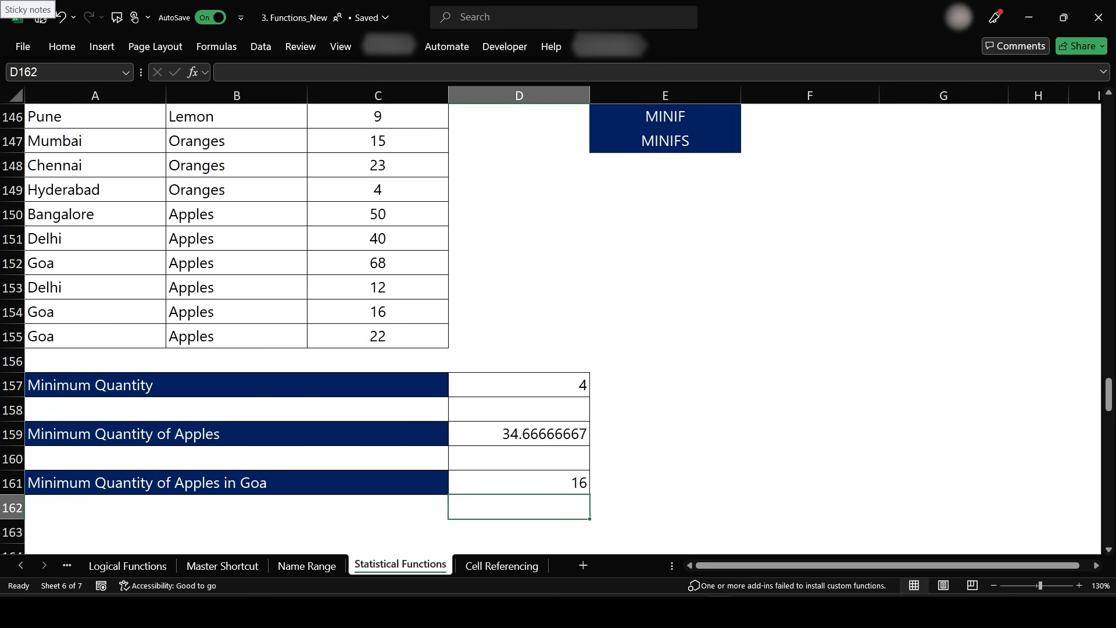
{"action": "scroll", "coordinate": [552, 325], "scroll_direction": "down", "scroll_amount": 8}
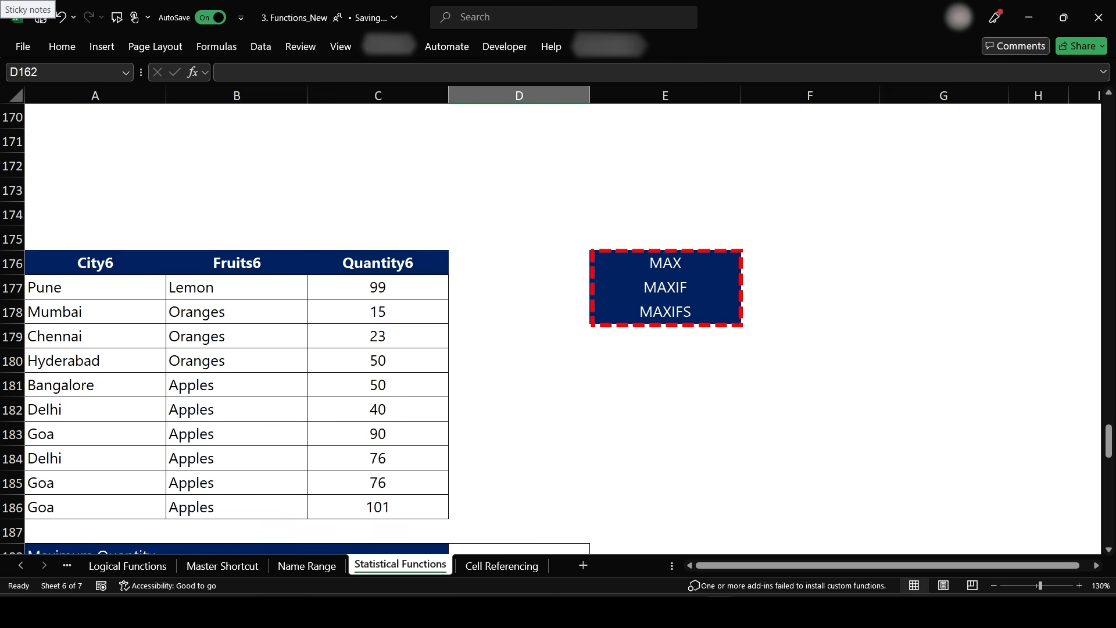
- Create named ranges from the top row only of the City7, Fruits7, Quantity7 table A213:C223
{"action": "scroll", "coordinate": [552, 326], "scroll_direction": "down", "scroll_amount": 4}
{"action": "scroll", "coordinate": [553, 325], "scroll_direction": "down", "scroll_amount": 10}
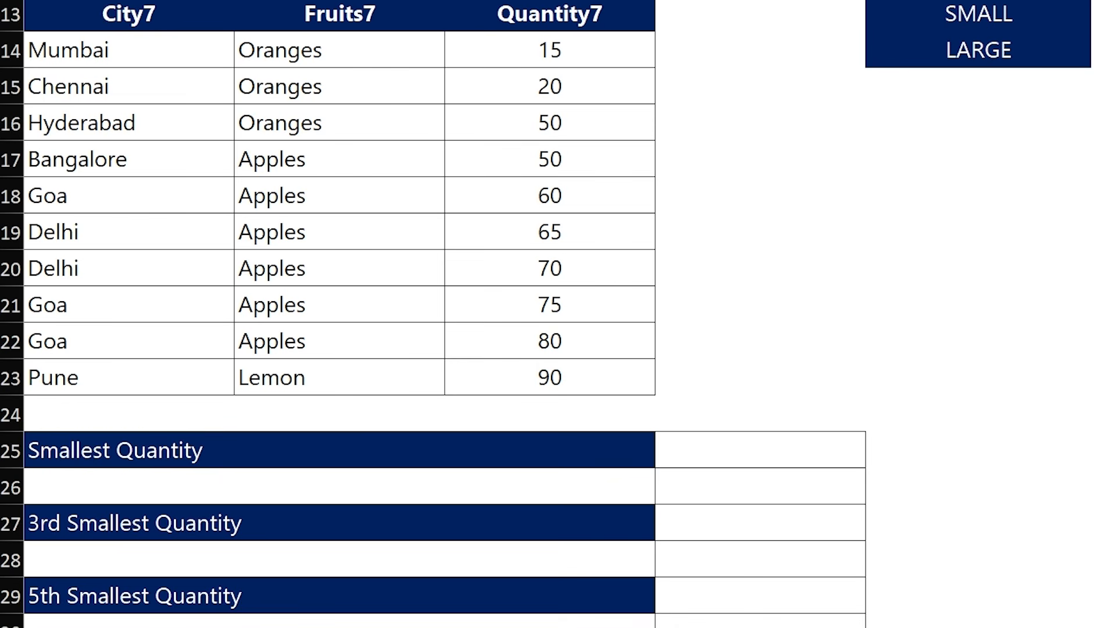
{"action": "scroll", "coordinate": [424, 453], "scroll_direction": "down", "scroll_amount": 2}
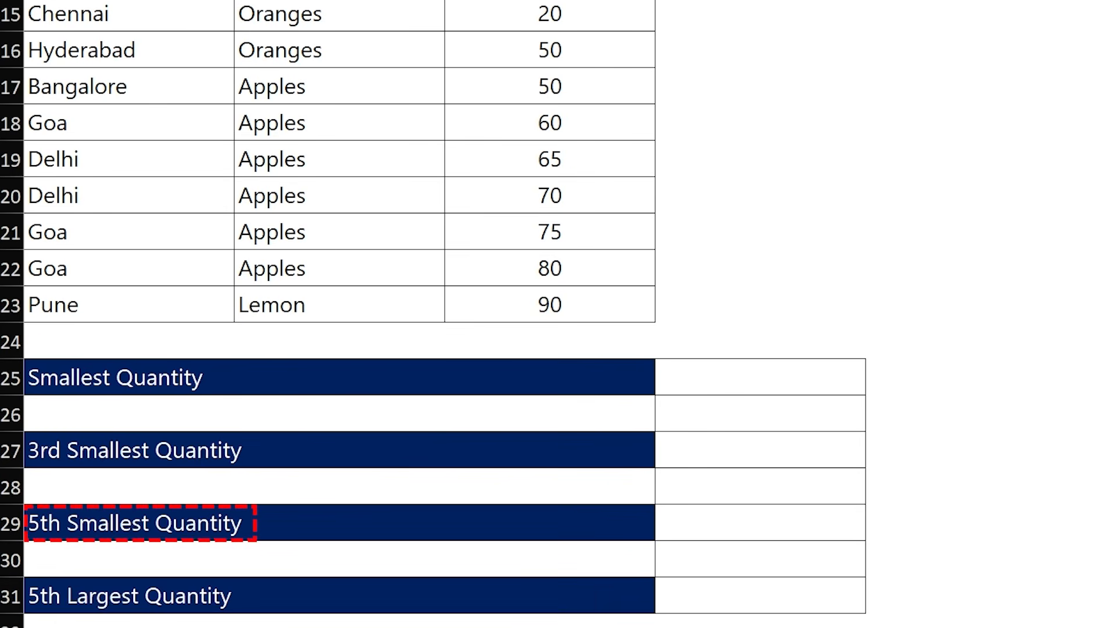
{"action": "scroll", "coordinate": [356, 566], "scroll_direction": "down", "scroll_amount": 2}
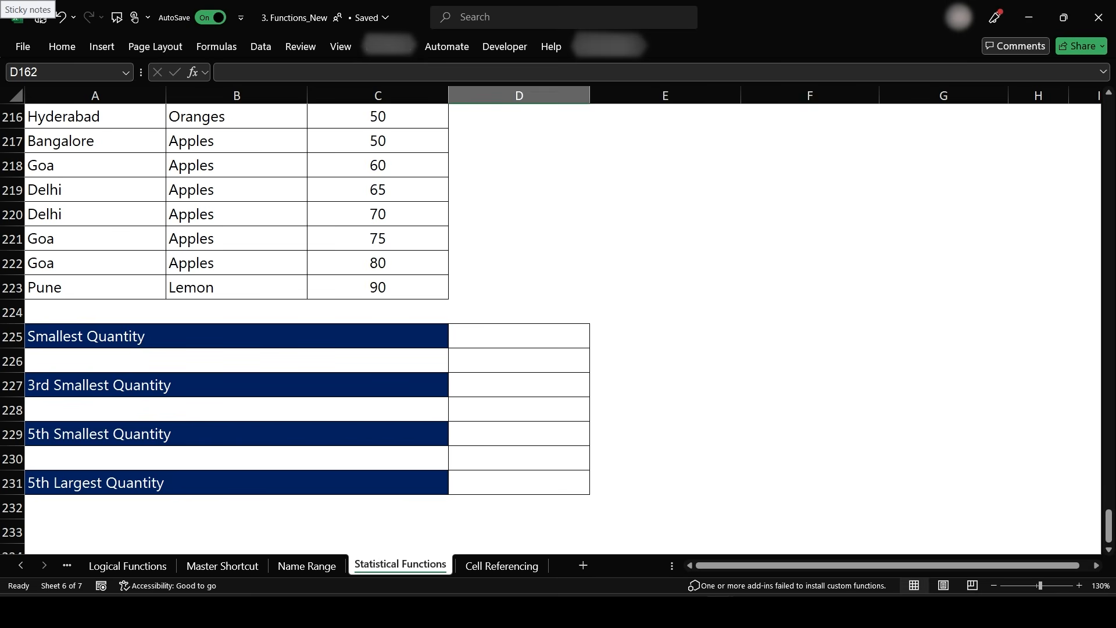
{"action": "scroll", "coordinate": [558, 326], "scroll_direction": "up", "scroll_amount": 2}
{"action": "left_click_drag", "start_coordinate": [95, 191], "coordinate": [378, 434]}
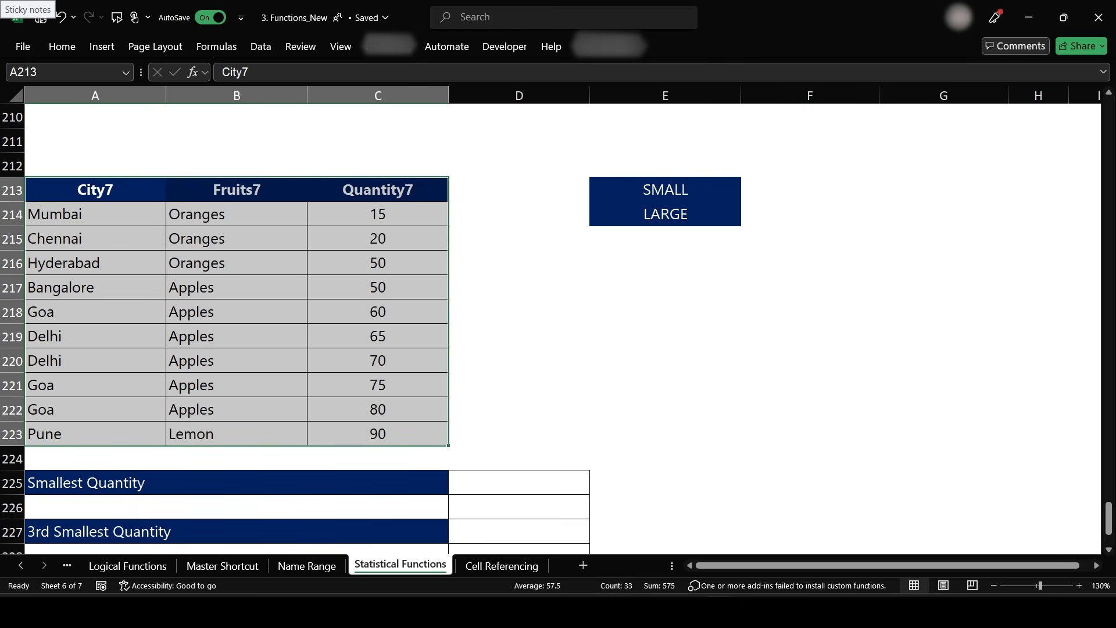
{"action": "left_click", "coordinate": [217, 47]}
{"action": "left_click", "coordinate": [616, 105]}
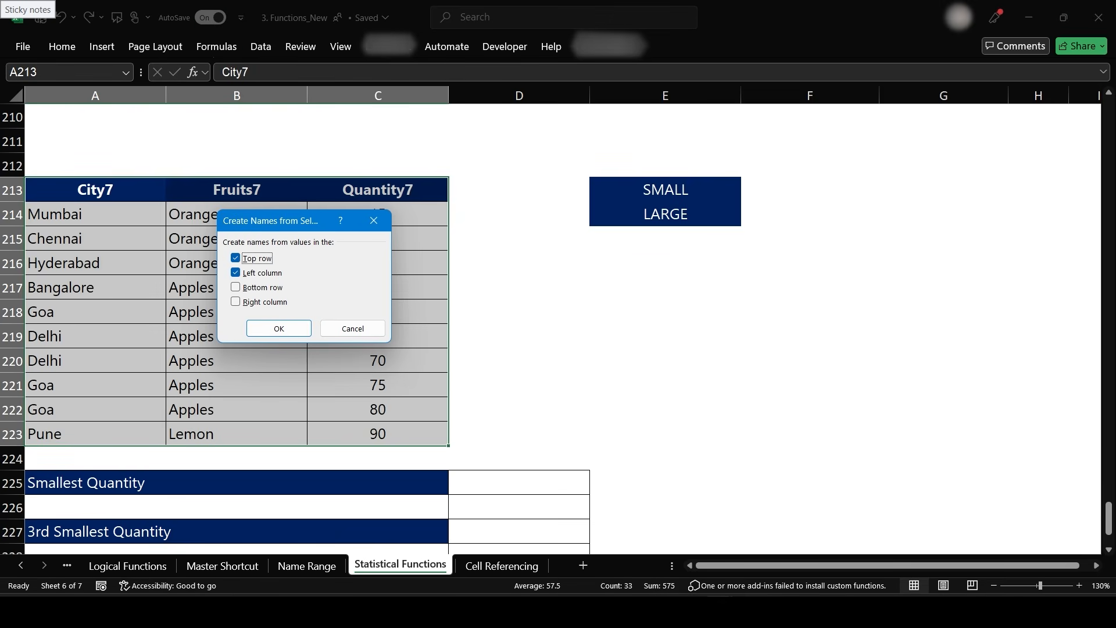
{"action": "left_click", "coordinate": [235, 273]}
{"action": "left_click", "coordinate": [235, 258]}
{"action": "left_click", "coordinate": [279, 329]}
{"action": "scroll", "coordinate": [552, 326], "scroll_direction": "down", "scroll_amount": 2}
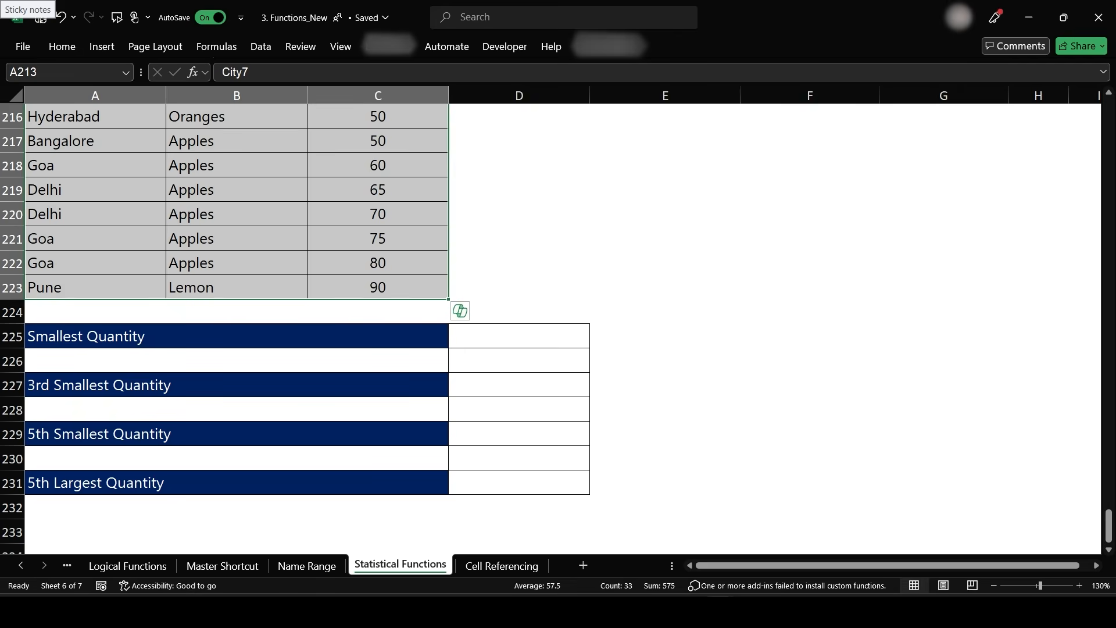
- Enter =SMALL(Quantity7,1) in D225 for the smallest quantity
{"action": "left_click", "coordinate": [519, 336]}
{"action": "type", "text": "="}
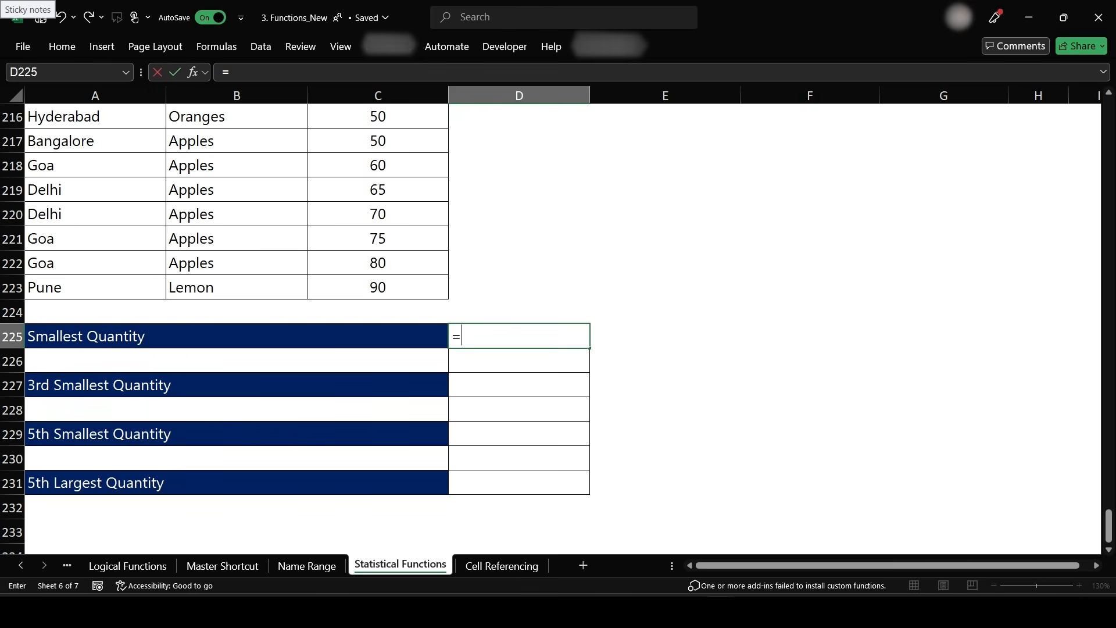
{"action": "type", "text": "Small"}
{"action": "key", "text": "Right"}
{"action": "key", "text": "Left"}
{"action": "type", "text": "=Small"}
{"action": "key", "text": "Tab"}
{"action": "type", "text": "Quan"}
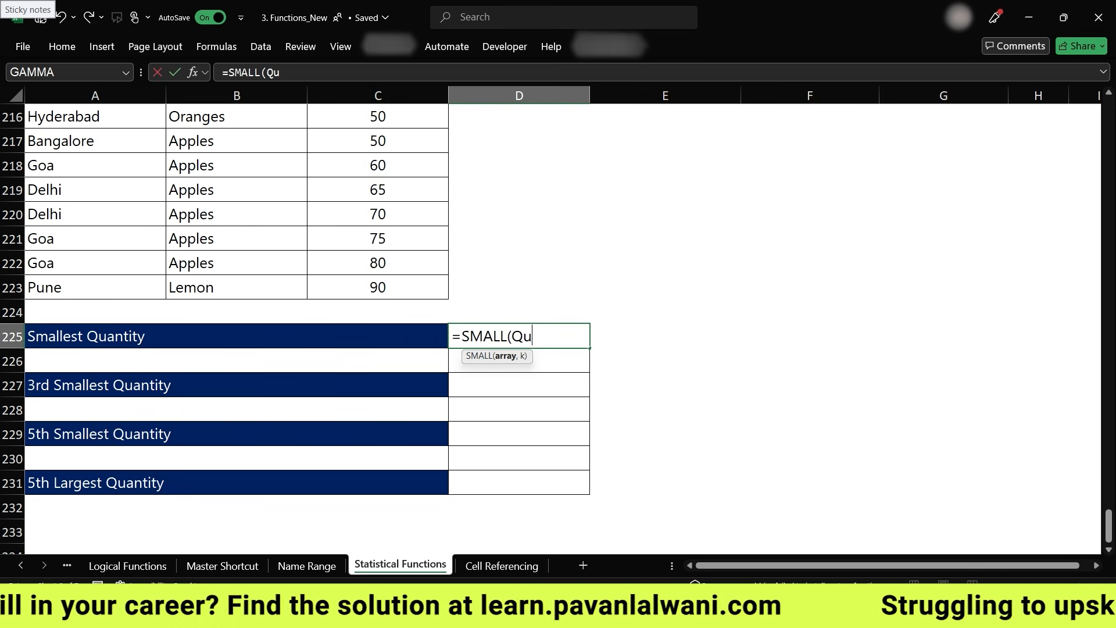
{"action": "key", "text": "Down"}
{"action": "key", "text": "Down"}
{"action": "key", "text": "Down"}
{"action": "key", "text": "Tab"}
{"action": "type", "text": "_"}
{"action": "key", "text": "BackSpace"}
{"action": "type", "text": ")"}
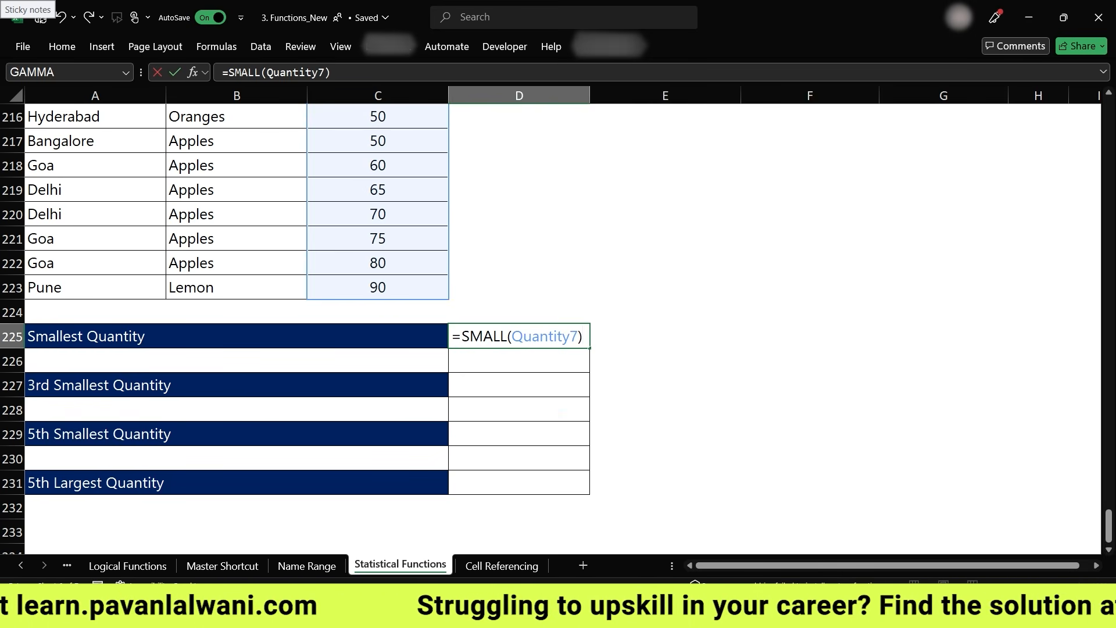
{"action": "key", "text": "Return"}
{"action": "key", "text": "Return"}
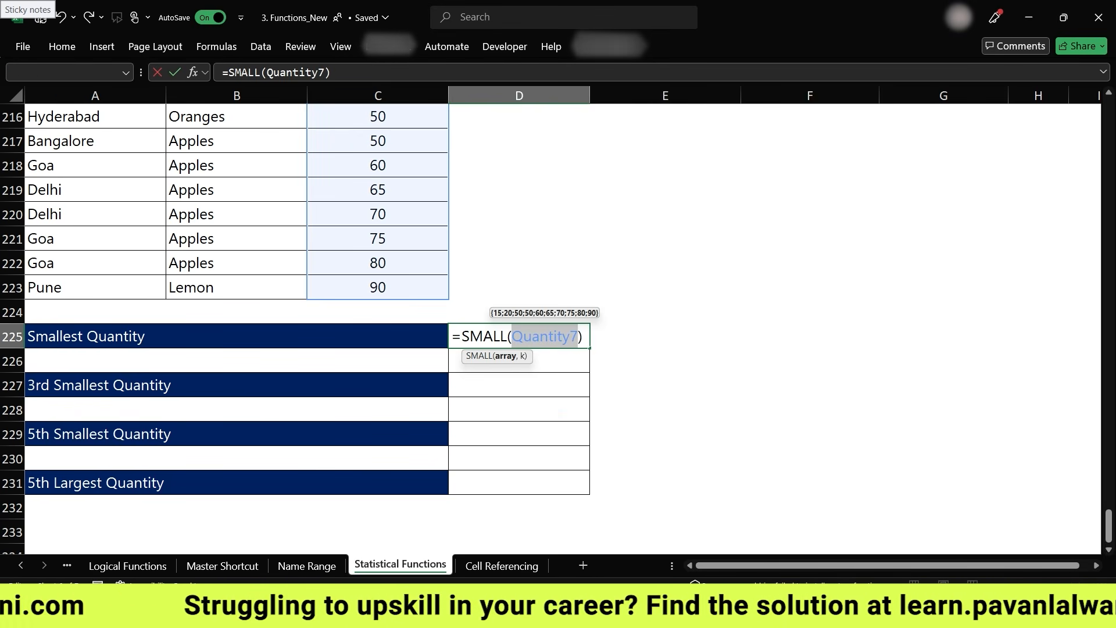
{"action": "key", "text": "Right"}
{"action": "type", "text": ",1"}
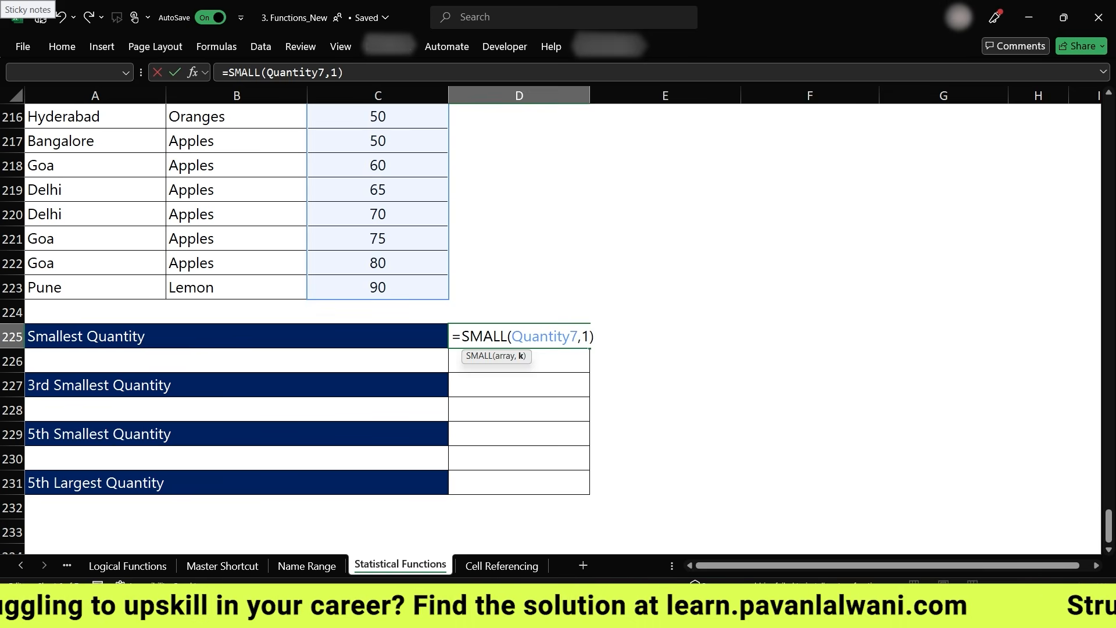
{"action": "key", "text": "Return"}
{"action": "key", "text": "Up"}
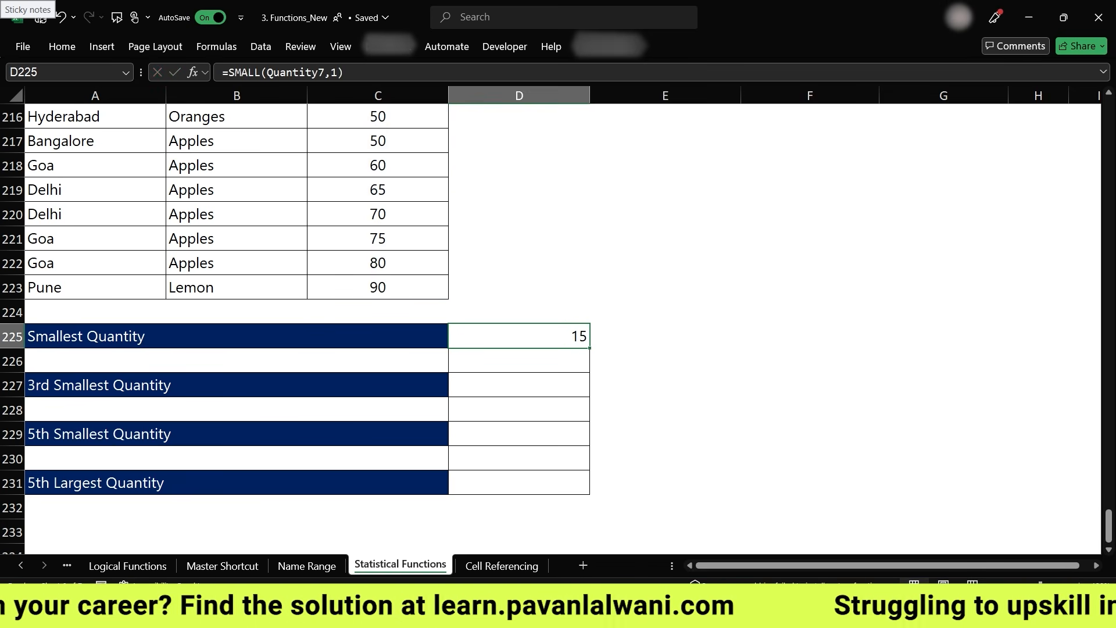
{"action": "key", "text": "F2"}
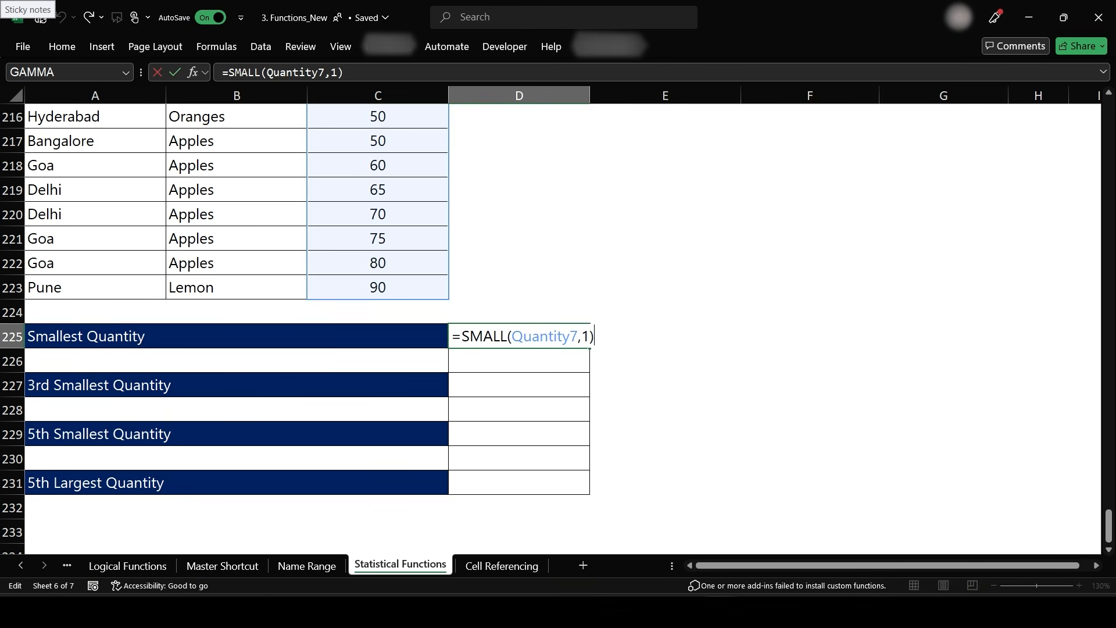
{"action": "key", "text": "Return"}
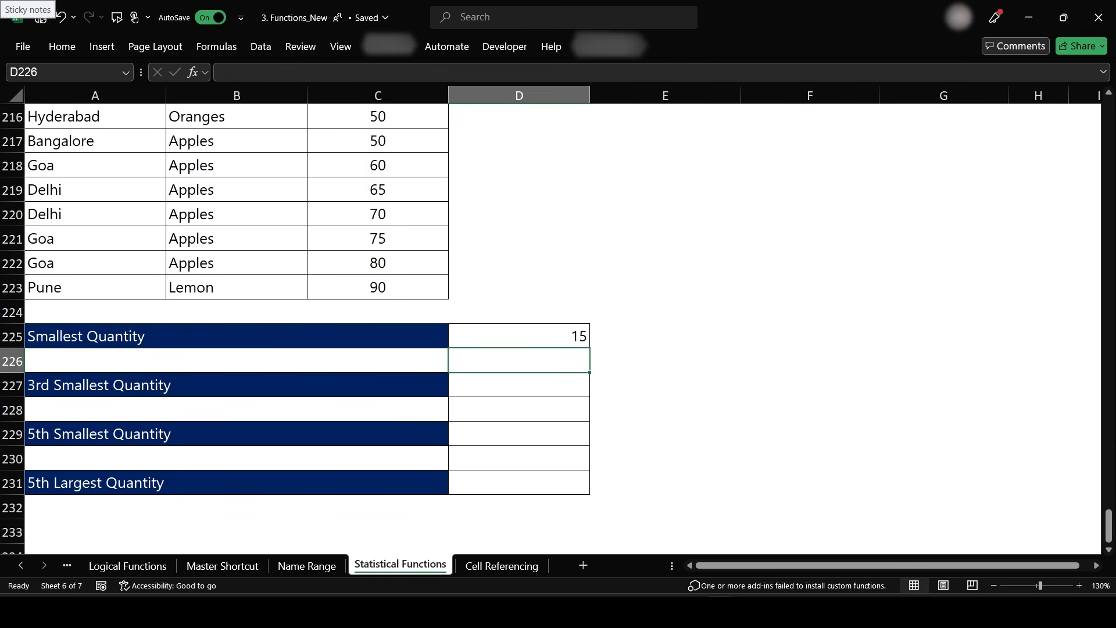
- Enter =SMALL(Quantity7,3) in D227 for the 3rd smallest quantity
{"action": "key", "text": "Down"}
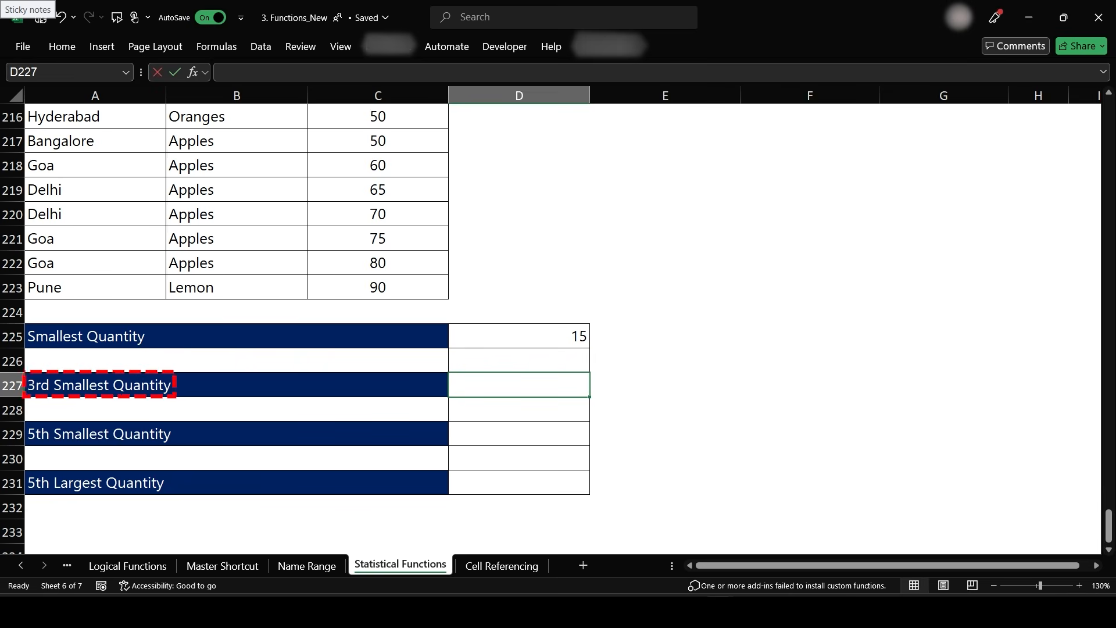
{"action": "type", "text": "=Sa"}
{"action": "key", "text": "BackSpace"}
{"action": "type", "text": "mall"}
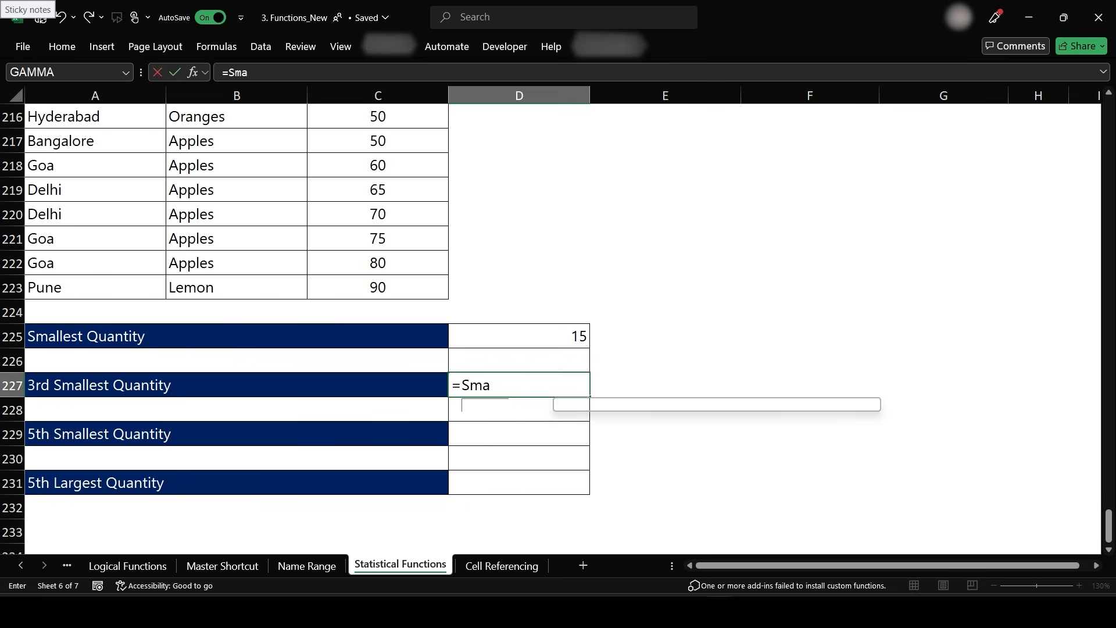
{"action": "key", "text": "Right"}
{"action": "key", "text": "Left"}
{"action": "type", "text": "=smm"}
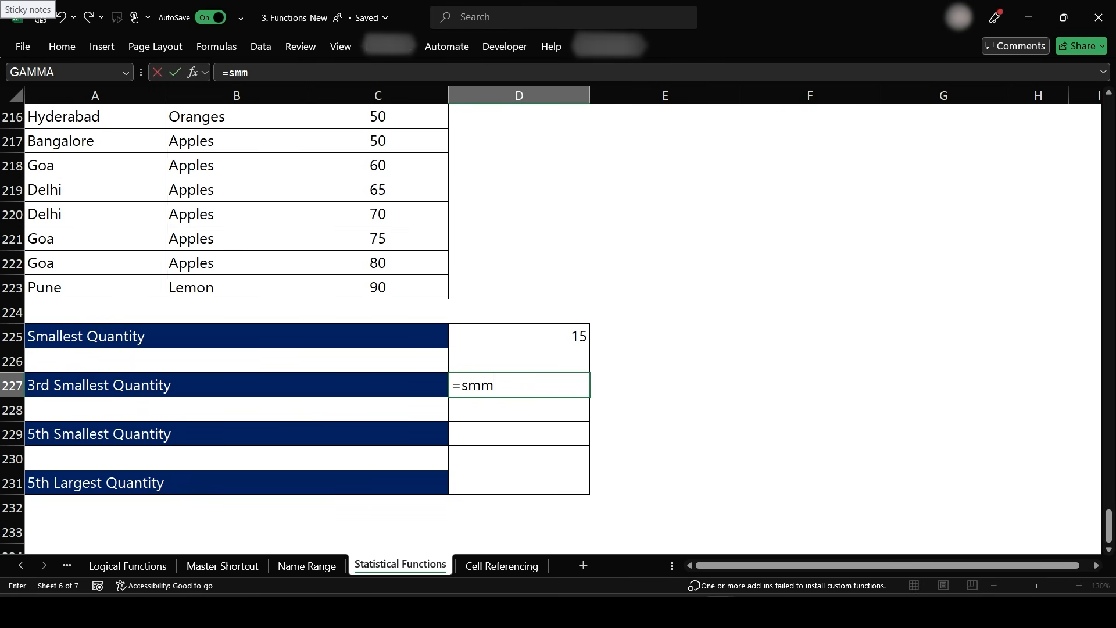
{"action": "key", "text": "BackSpace"}
{"action": "type", "text": "all"}
{"action": "key", "text": "Tab"}
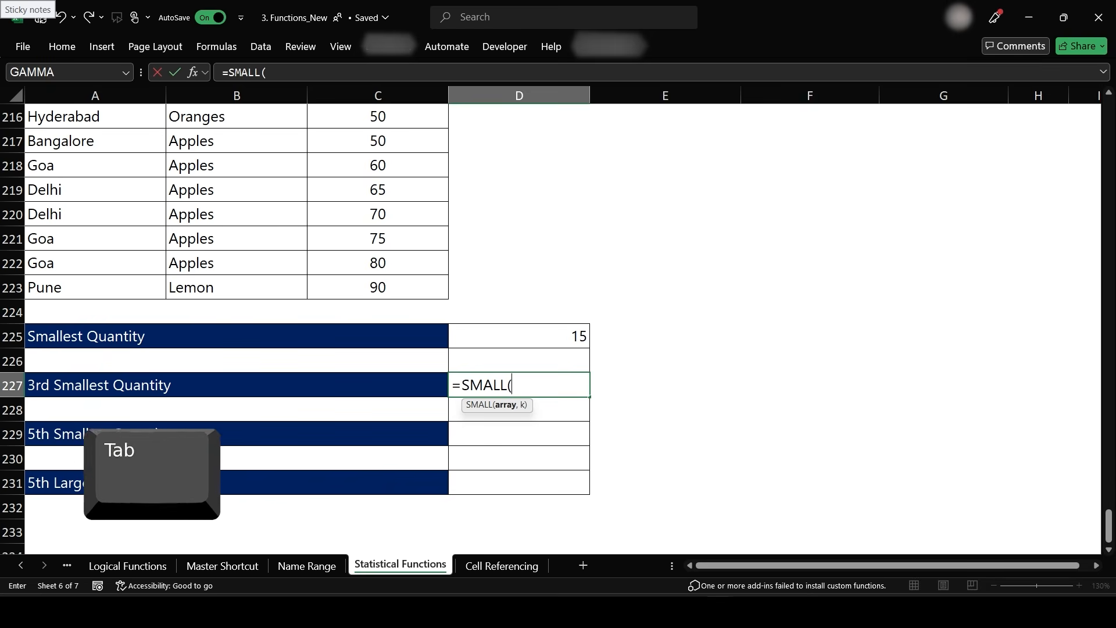
{"action": "type", "text": "Quan"}
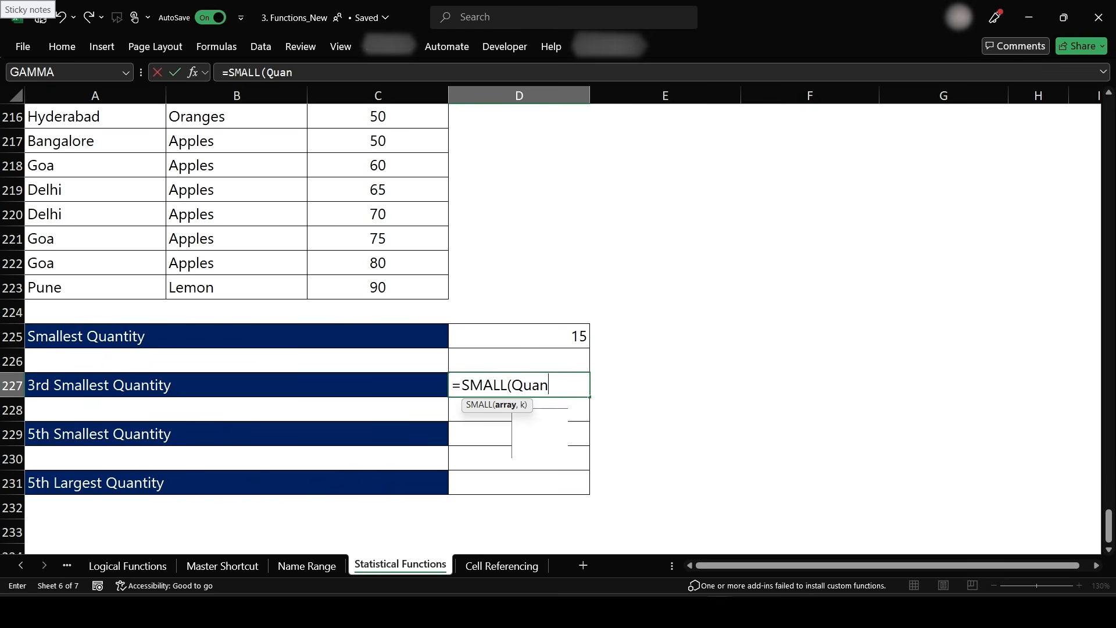
{"action": "key", "text": "Down"}
{"action": "key", "text": "Down"}
{"action": "key", "text": "Down"}
{"action": "key", "text": "Tab"}
{"action": "type", "text": ",3)"}
{"action": "key", "text": "Return"}
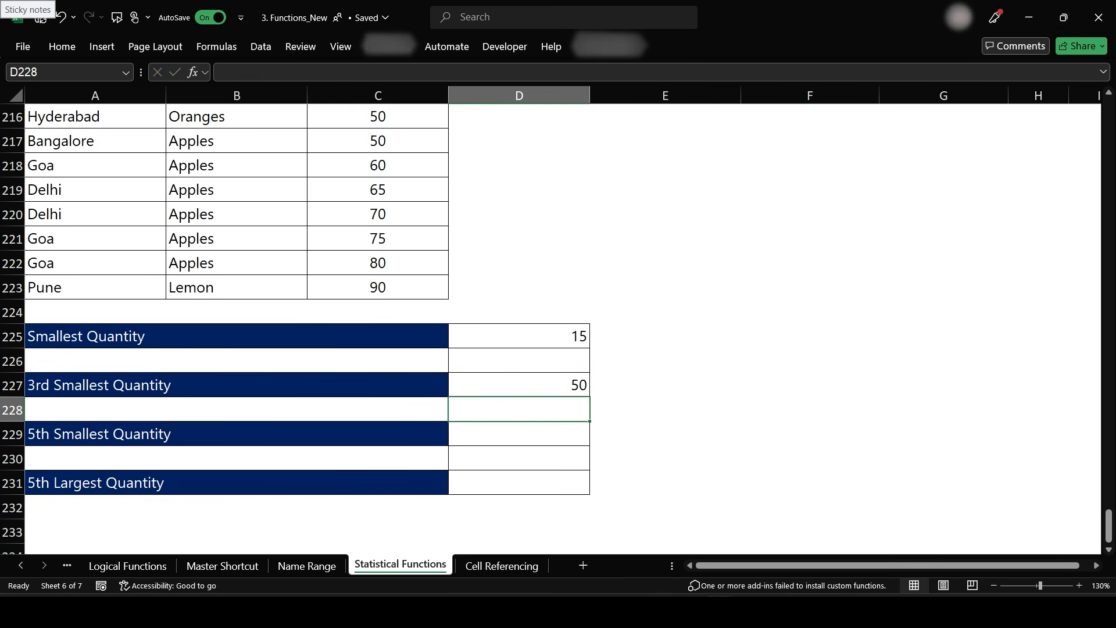
- Enter =SMALL(Quantity7,5) in D229 for the 5th smallest quantity
{"action": "scroll", "coordinate": [461, 292], "scroll_direction": "up", "scroll_amount": 1}
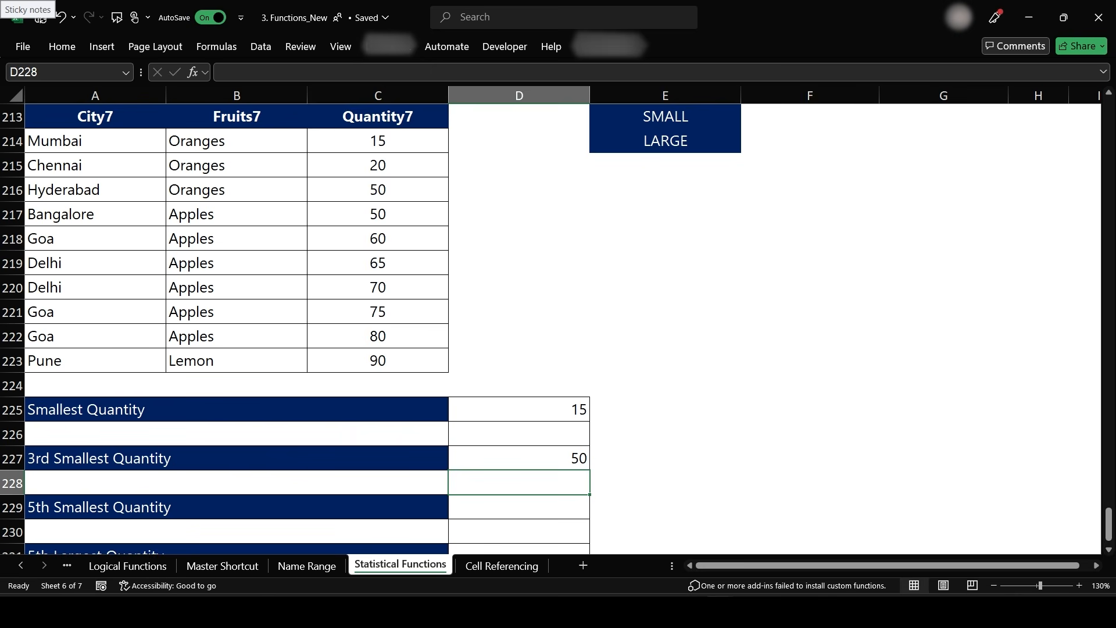
{"action": "key", "text": "Down"}
{"action": "key", "text": "Down"}
{"action": "key", "text": "Down"}
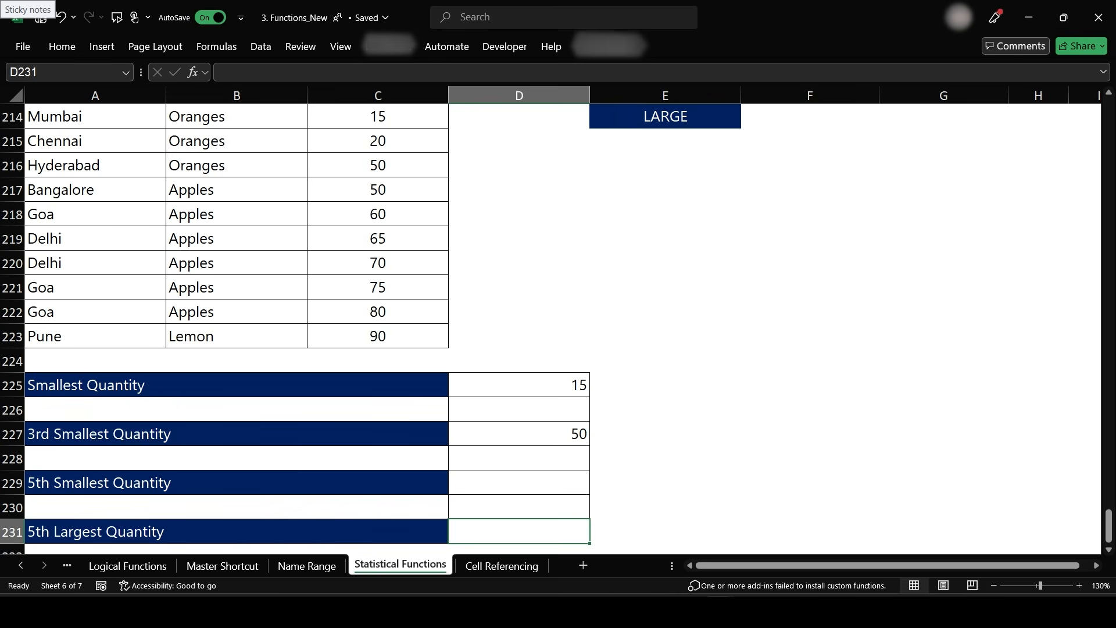
{"action": "scroll", "coordinate": [552, 325], "scroll_direction": "down", "scroll_amount": 1}
{"action": "key", "text": "Up"}
{"action": "key", "text": "Up"}
{"action": "type", "text": "=small"}
{"action": "key", "text": "Tab"}
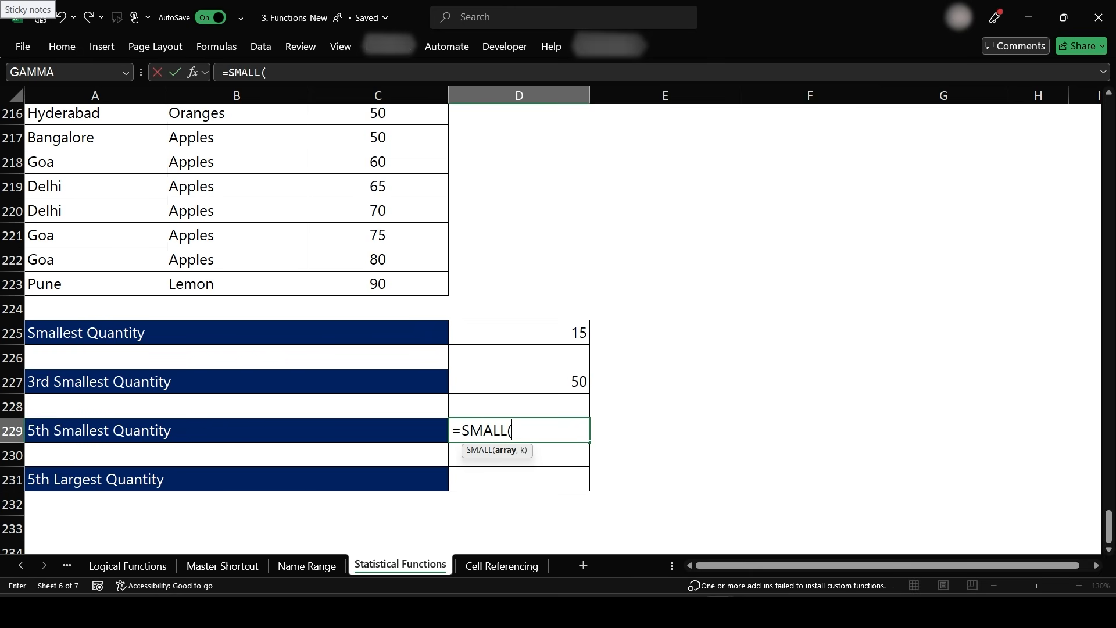
{"action": "type", "text": "Quan"}
{"action": "key", "text": "Down"}
{"action": "key", "text": "Down"}
{"action": "key", "text": "Down"}
{"action": "key", "text": "Tab"}
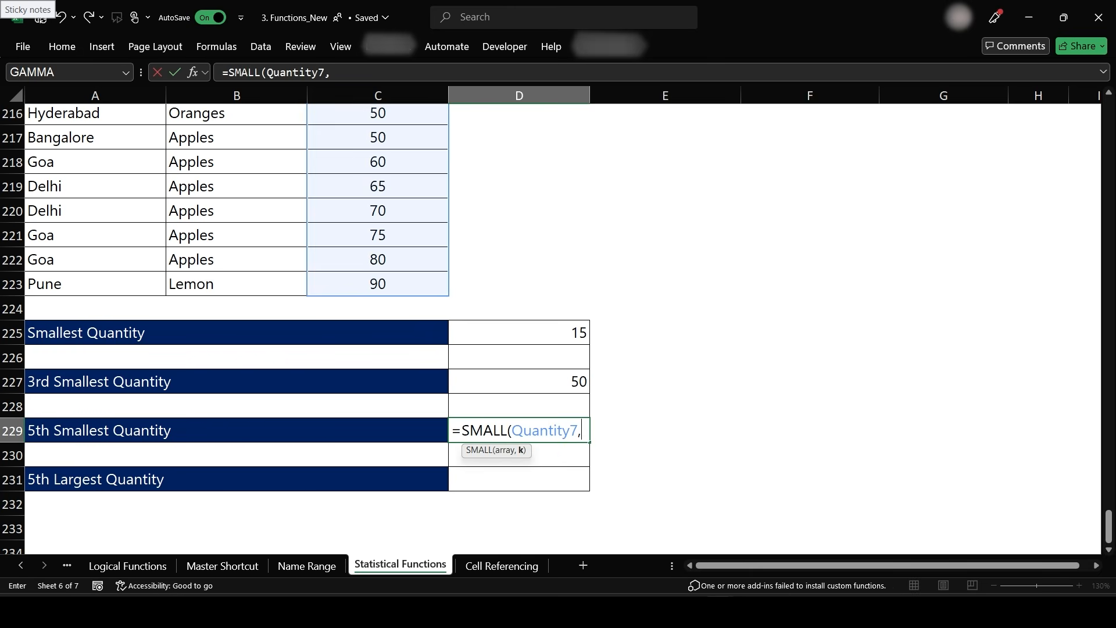
{"action": "type", "text": ",5)"}
{"action": "key", "text": "Return"}
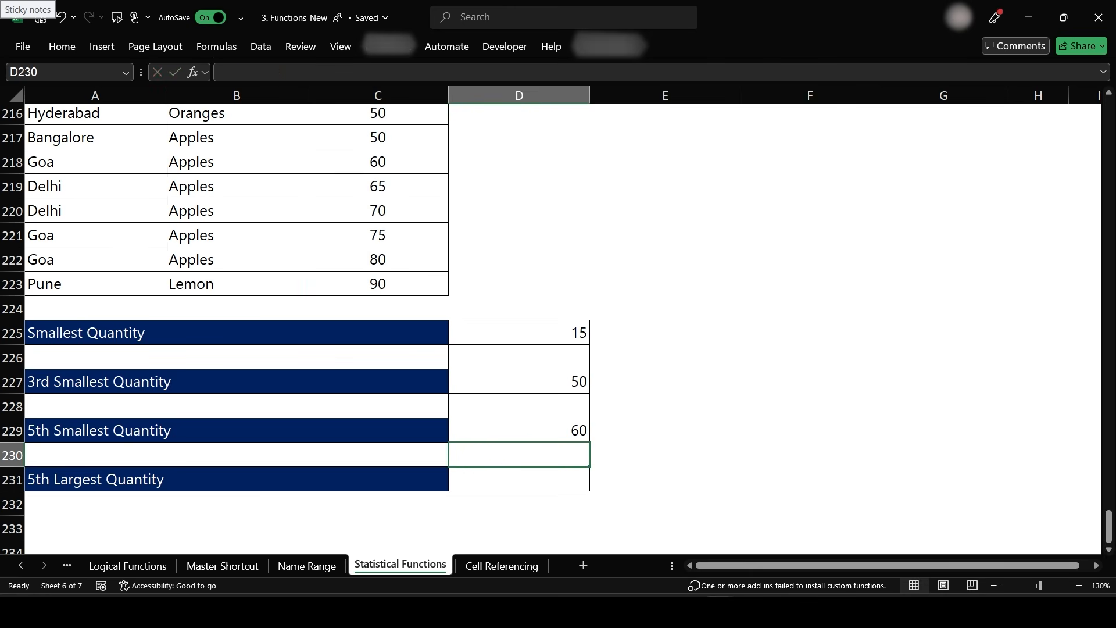
- Enter =LARGE(Quantity7,5) in D231 for the 5th largest quantity
{"action": "key", "text": "Return"}
{"action": "type", "text": "=Large"}
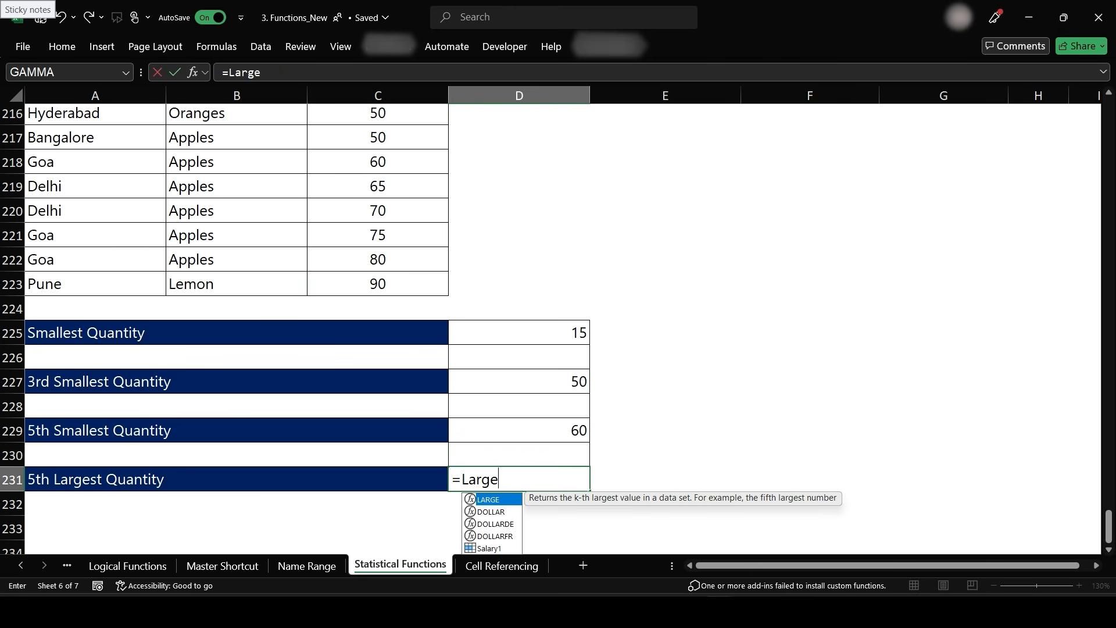
{"action": "key", "text": "Tab"}
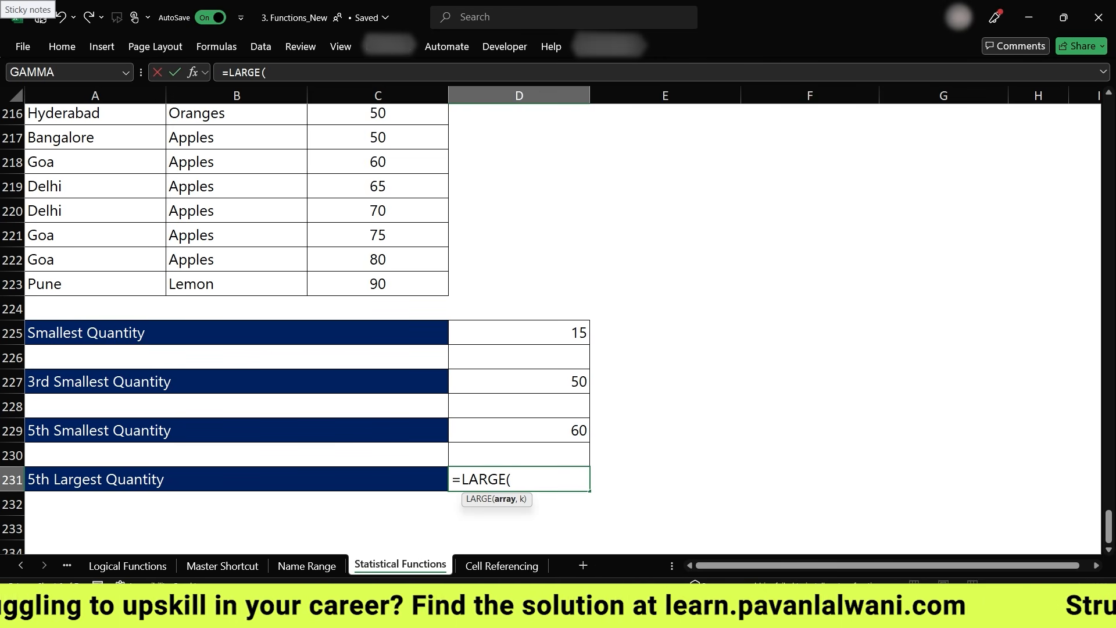
{"action": "type", "text": "Quan"}
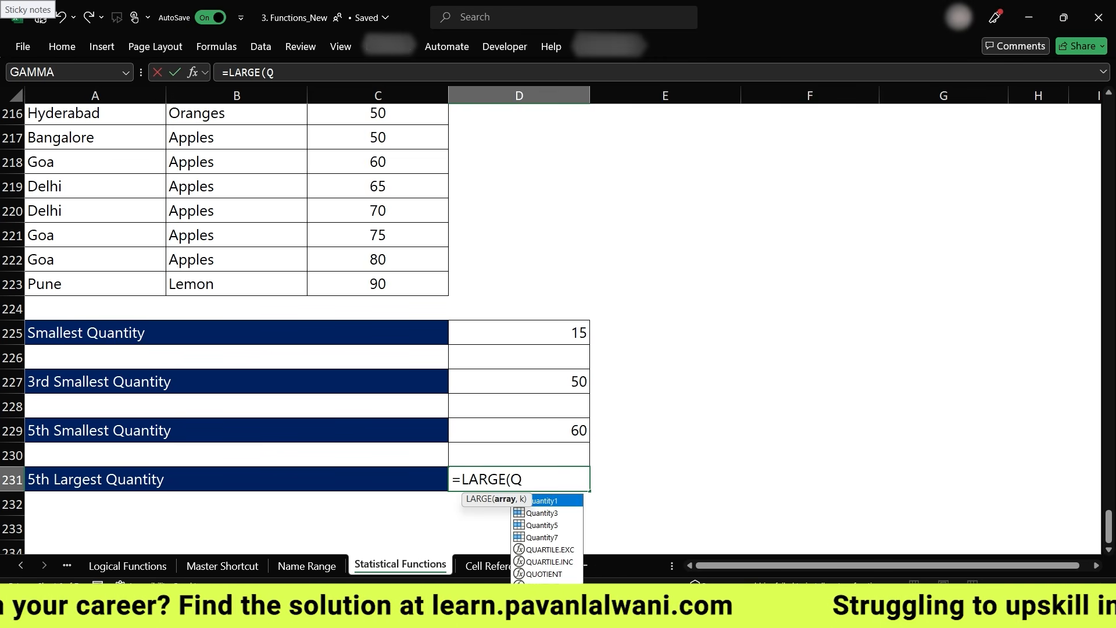
{"action": "key", "text": "Down"}
{"action": "key", "text": "Down"}
{"action": "key", "text": "Down"}
{"action": "key", "text": "Tab"}
{"action": "type", "text": ",5)"}
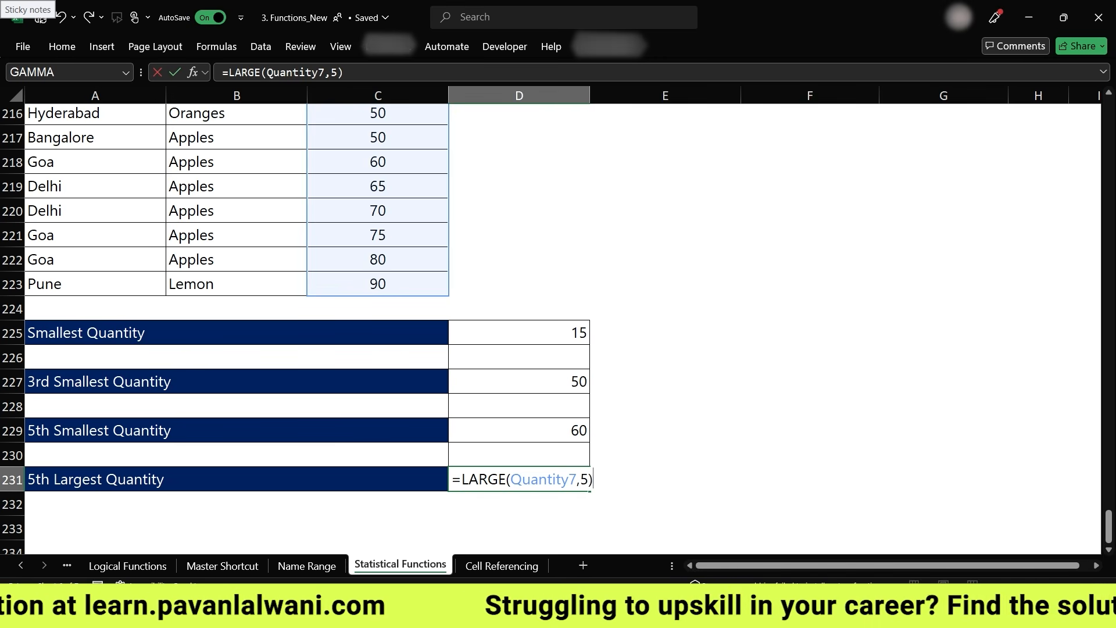
{"action": "key", "text": "Return"}
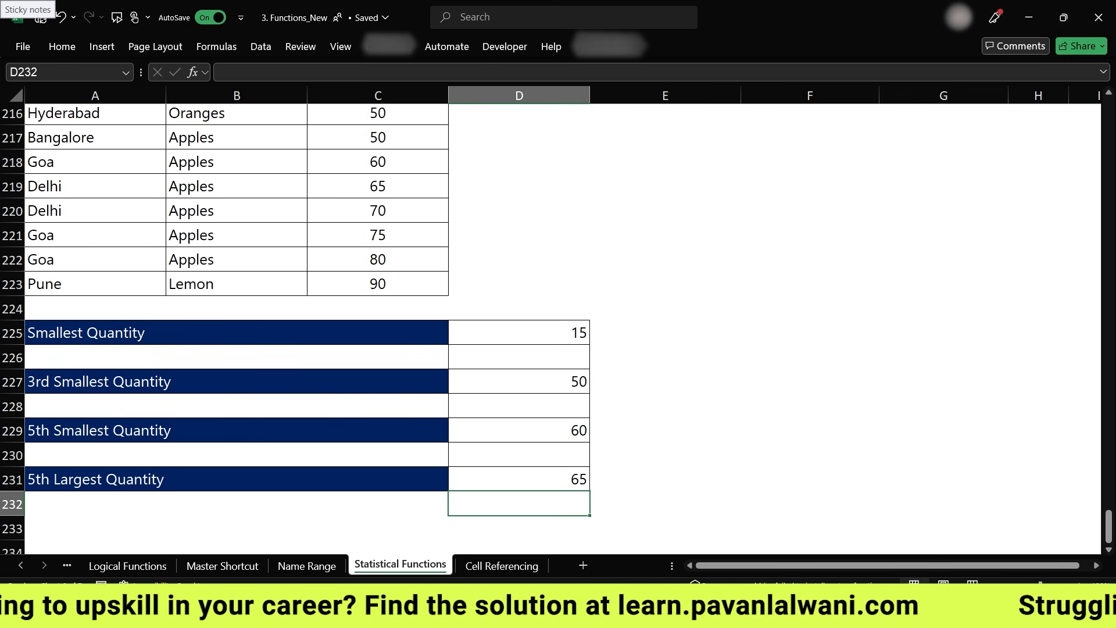
{"action": "scroll", "coordinate": [603, 425], "scroll_direction": "up", "scroll_amount": 2}
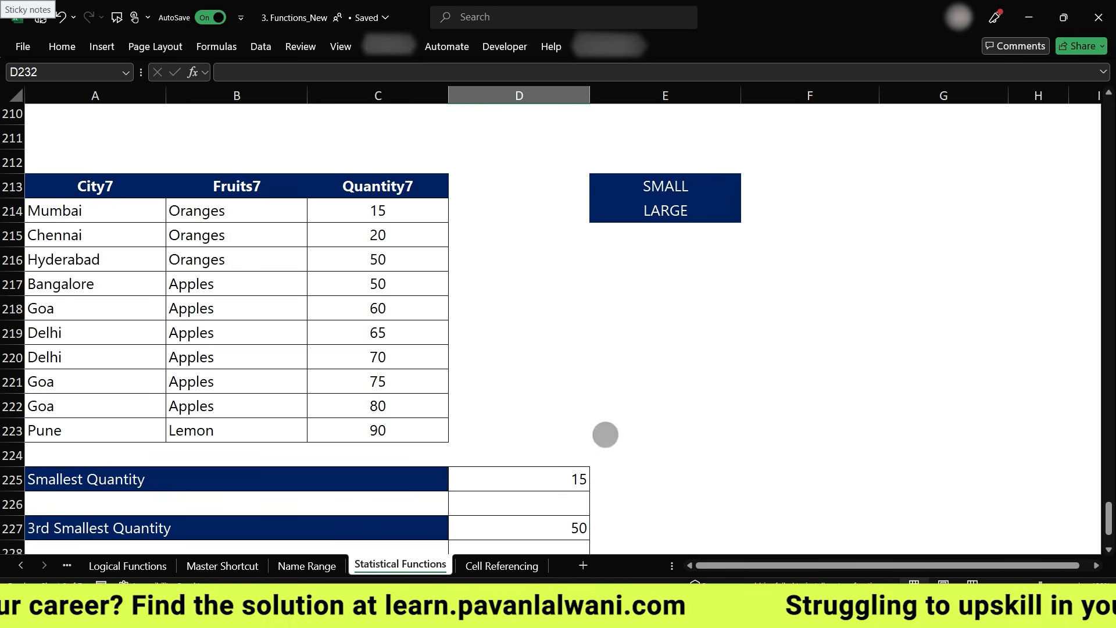
{"action": "scroll", "coordinate": [616, 262], "scroll_direction": "down", "scroll_amount": 2}
{"action": "scroll", "coordinate": [603, 401], "scroll_direction": "up", "scroll_amount": 8}
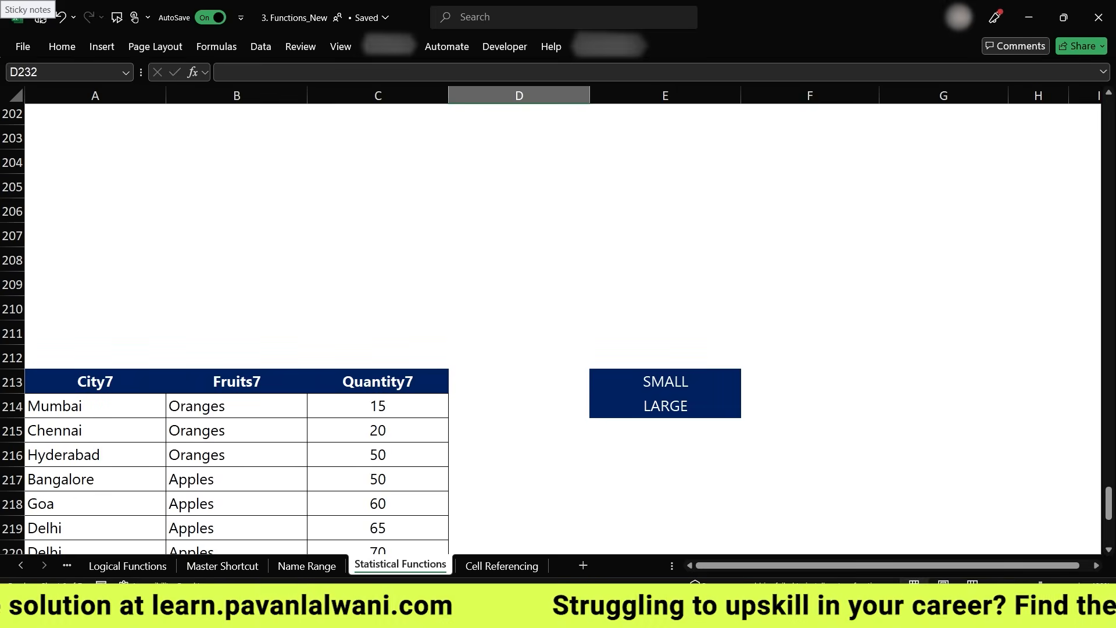
{"action": "scroll", "coordinate": [579, 406], "scroll_direction": "up", "scroll_amount": 20}
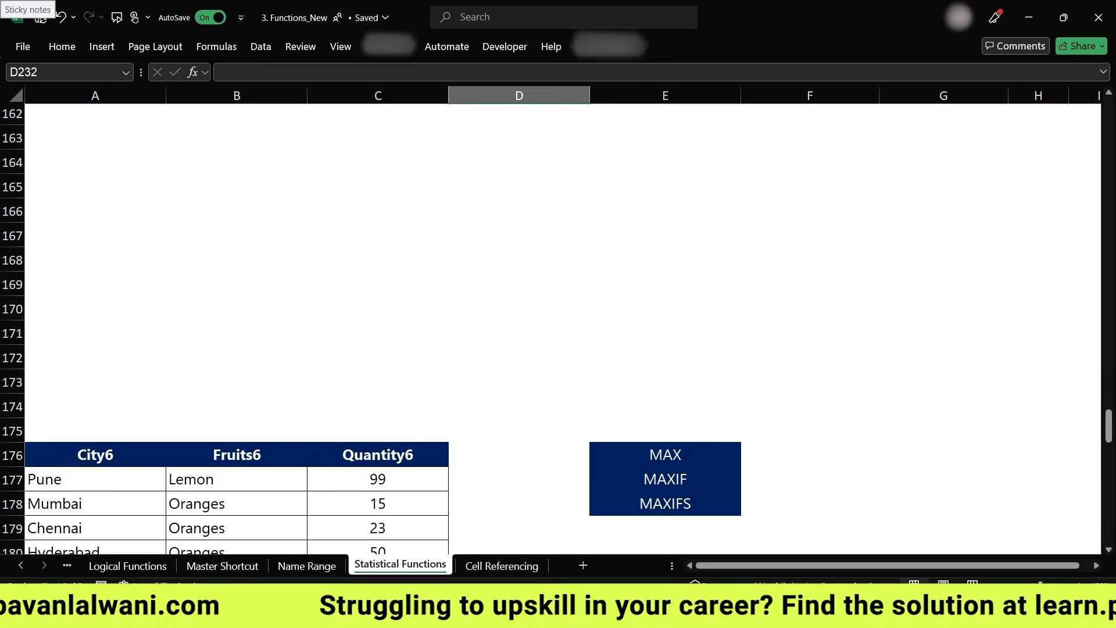
{"action": "scroll", "coordinate": [563, 329], "scroll_direction": "up", "scroll_amount": 20}
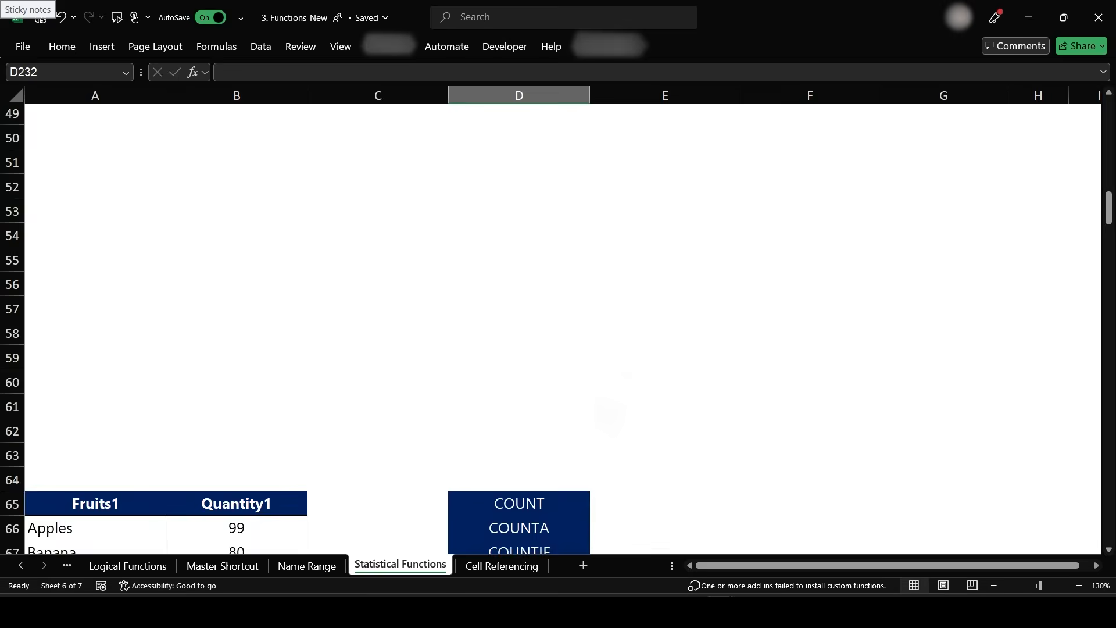
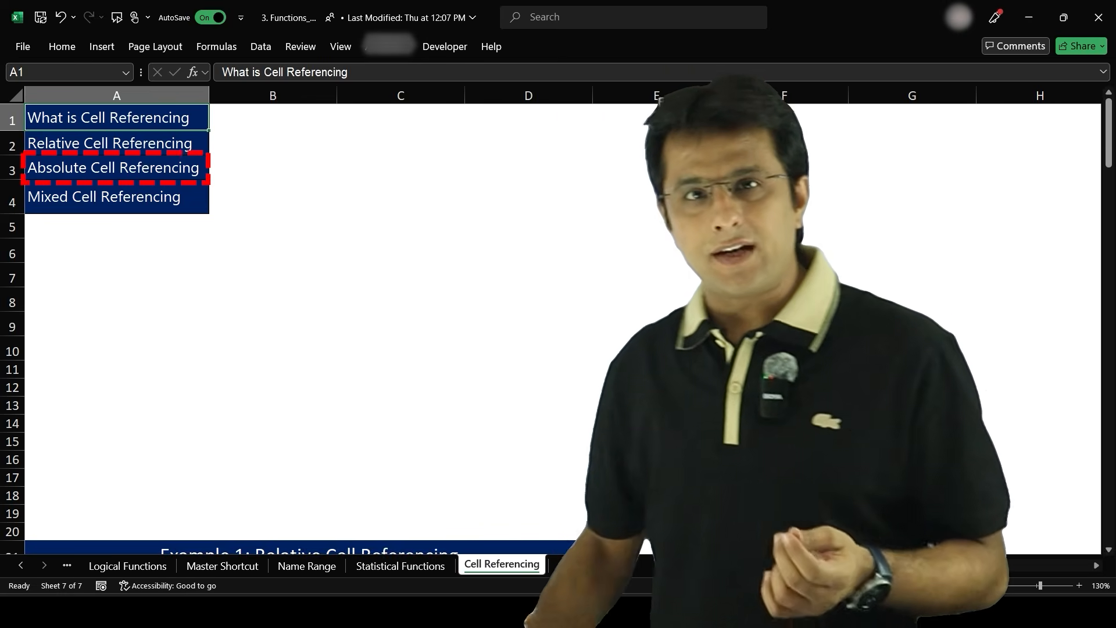
- Enter =B24-C24 in D24 to calculate January's Net Income
{"action": "scroll", "coordinate": [428, 449], "scroll_direction": "up", "scroll_amount": 3, "text": "ctrl"}
{"action": "scroll", "coordinate": [428, 450], "scroll_direction": "up", "scroll_amount": 1}
{"action": "scroll", "coordinate": [428, 449], "scroll_direction": "left", "scroll_amount": 2}
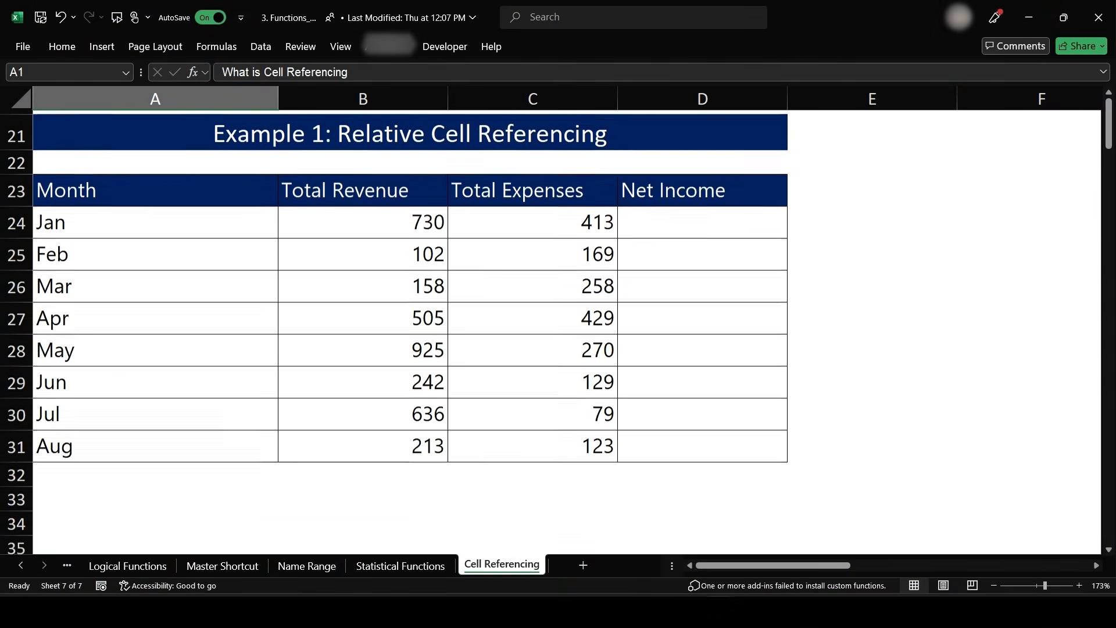
{"action": "scroll", "coordinate": [394, 331], "scroll_direction": "up", "scroll_amount": 1}
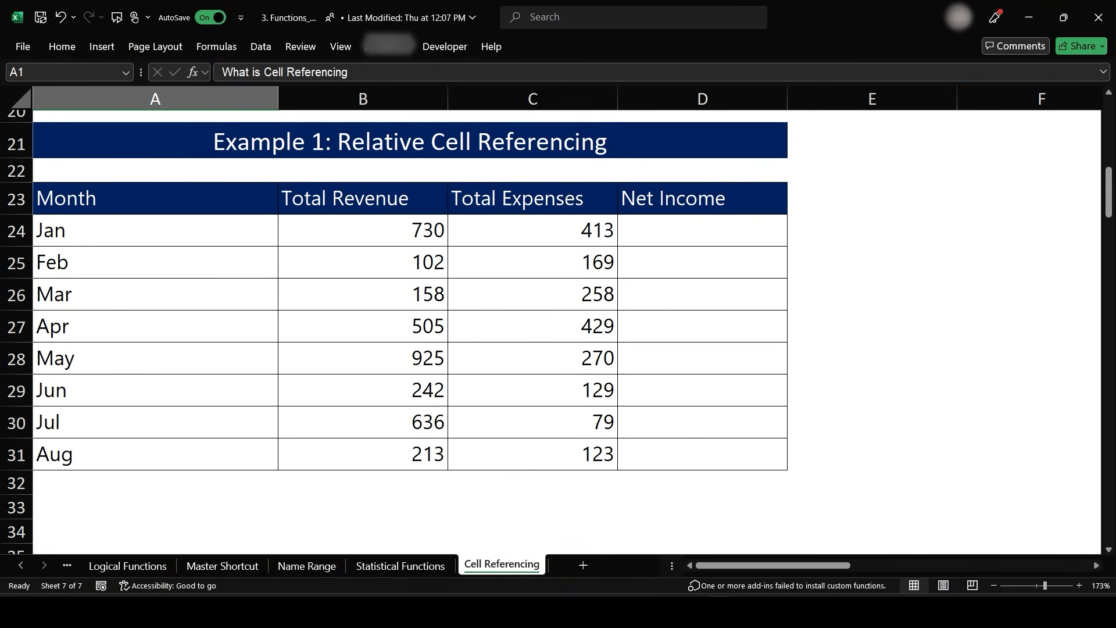
{"action": "scroll", "coordinate": [574, 471], "scroll_direction": "down", "scroll_amount": 2}
{"action": "scroll", "coordinate": [573, 470], "scroll_direction": "down", "scroll_amount": 2}
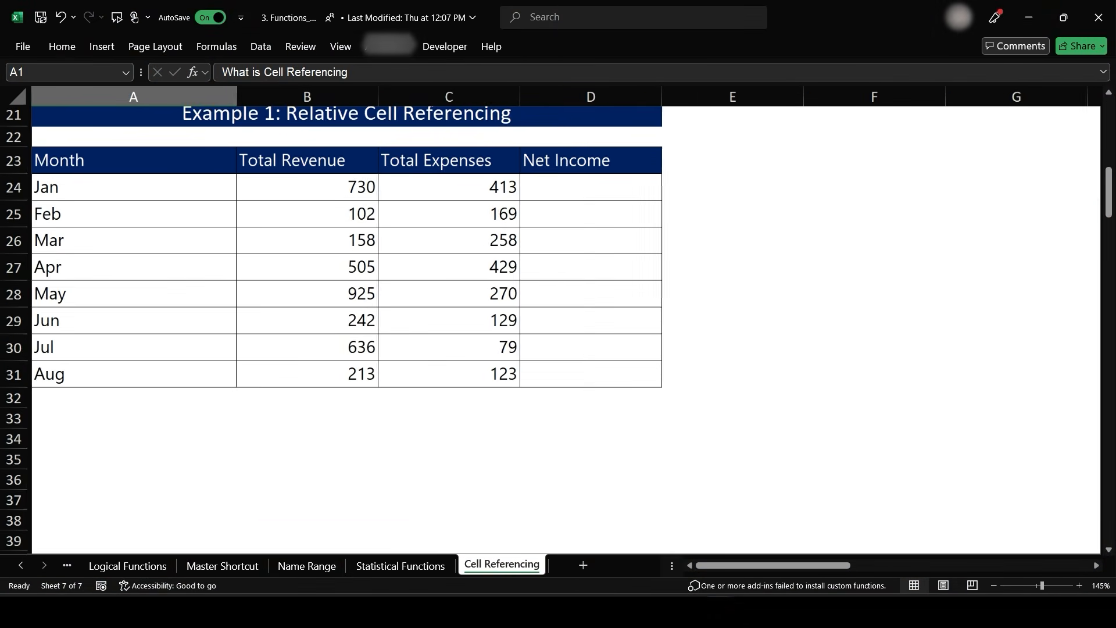
{"action": "scroll", "coordinate": [573, 471], "scroll_direction": "up", "scroll_amount": 2}
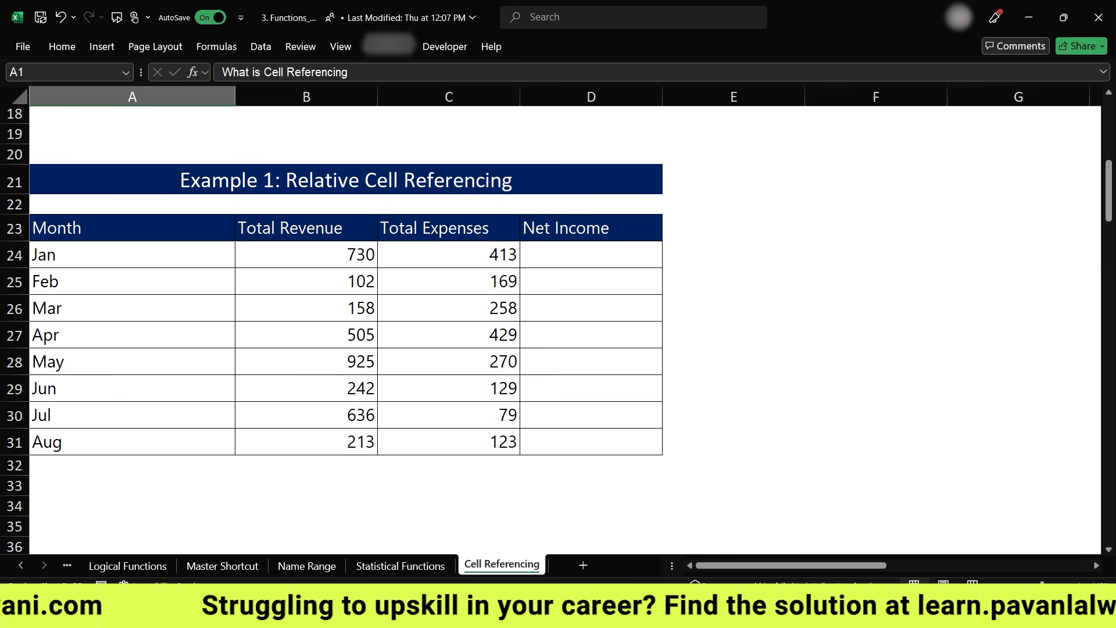
{"action": "left_click", "coordinate": [563, 249]}
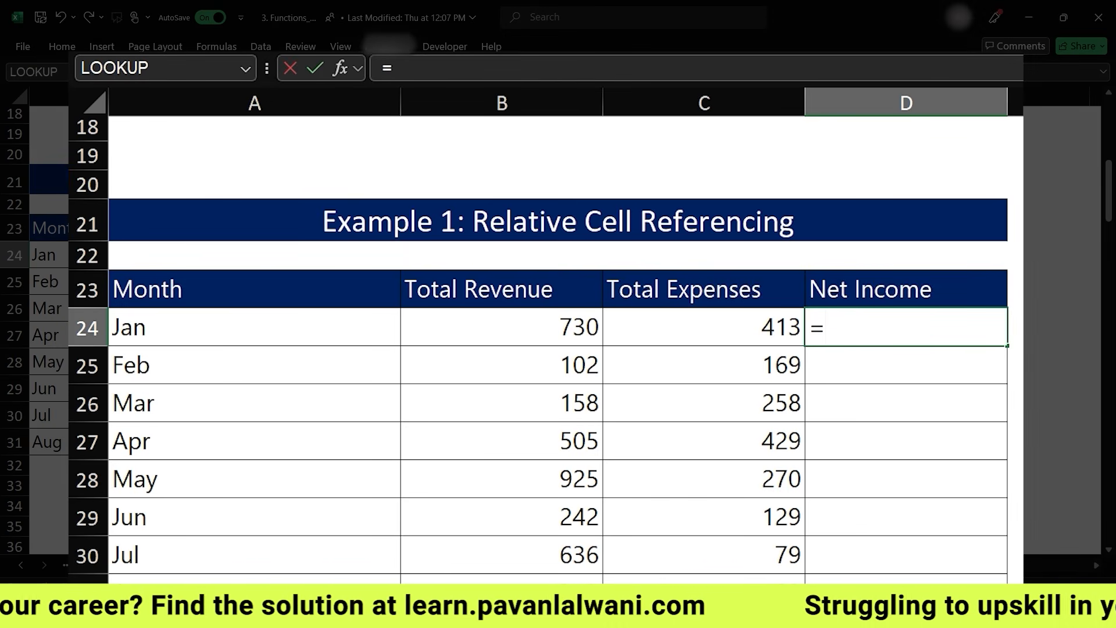
{"action": "key", "text": "Left"}
{"action": "key", "text": "Left"}
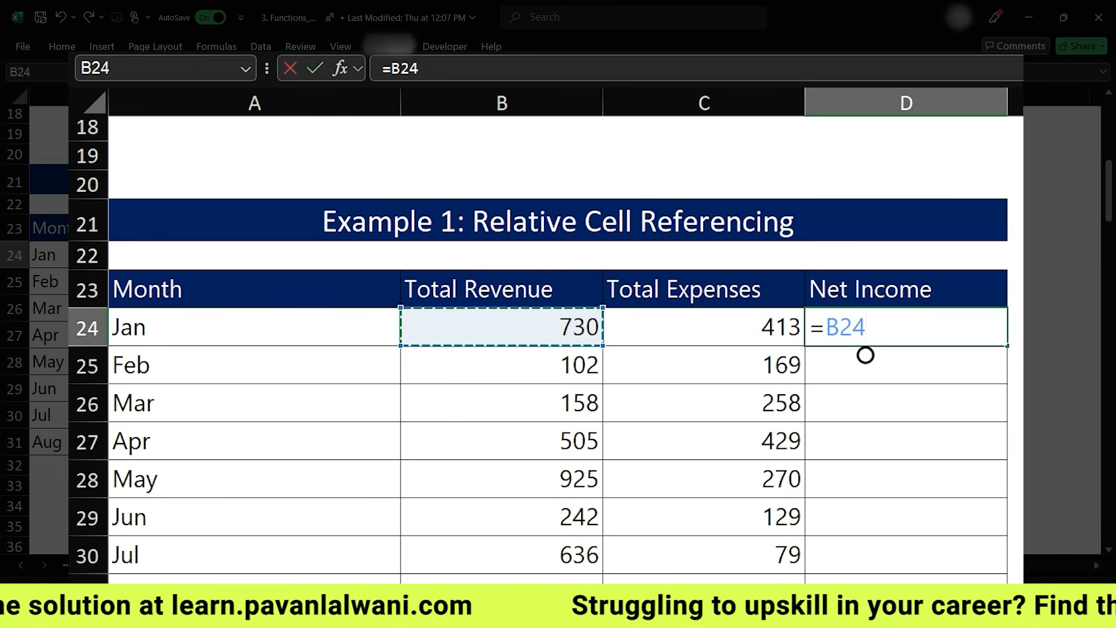
{"action": "type", "text": "-"}
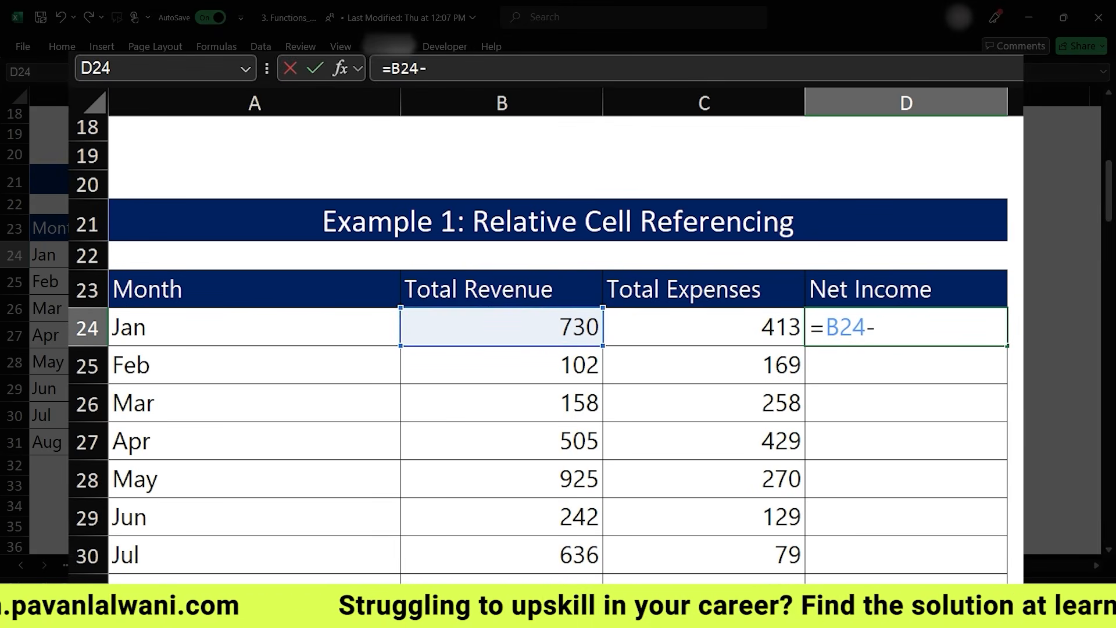
{"action": "key", "text": "Left"}
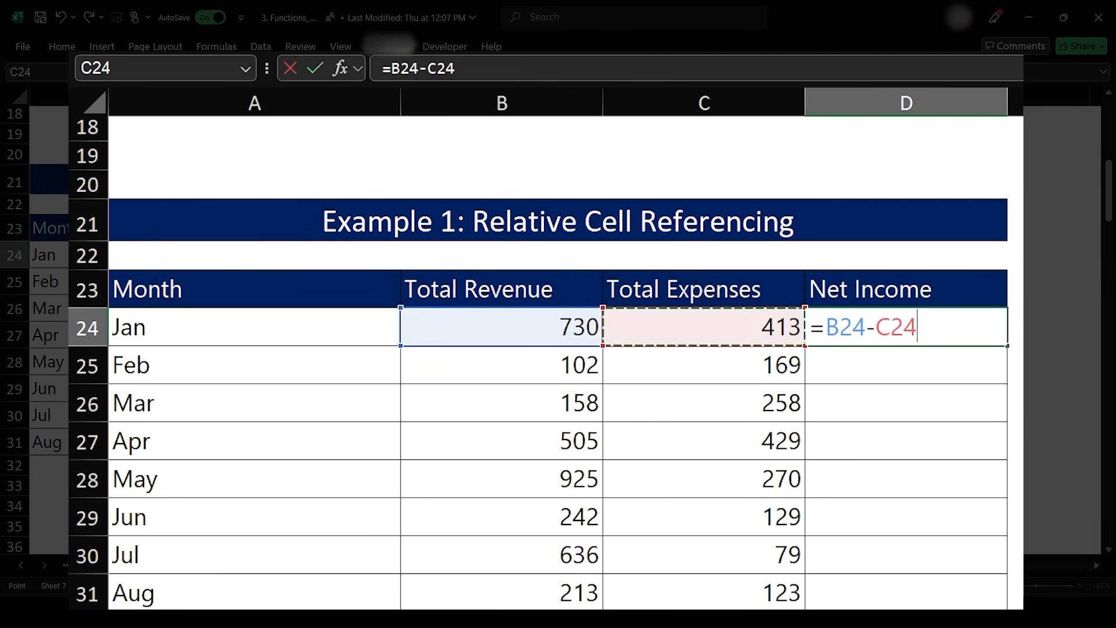
{"action": "key", "text": "Return"}
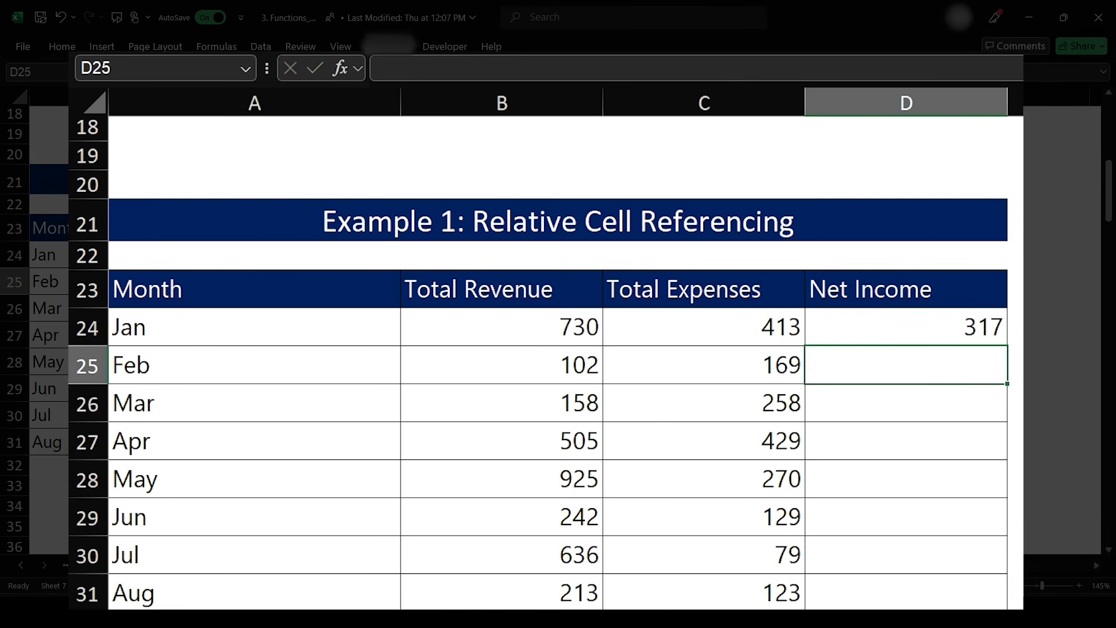
- Fill the Net Income formula from D24 down through D31
{"action": "left_click", "coordinate": [906, 327]}
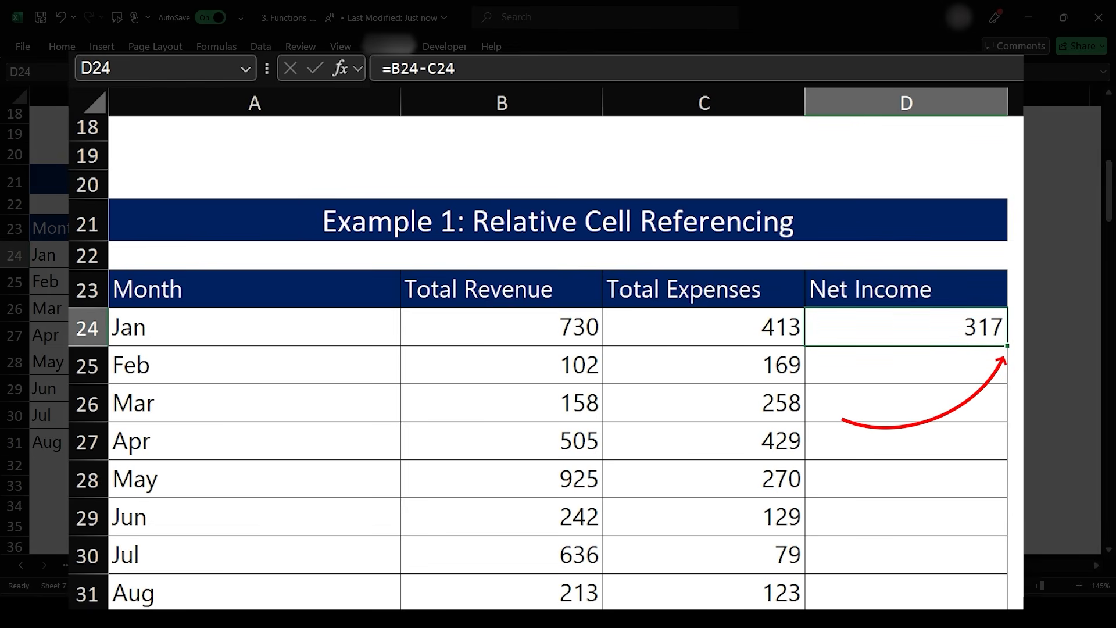
{"action": "double_click", "coordinate": [1007, 346]}
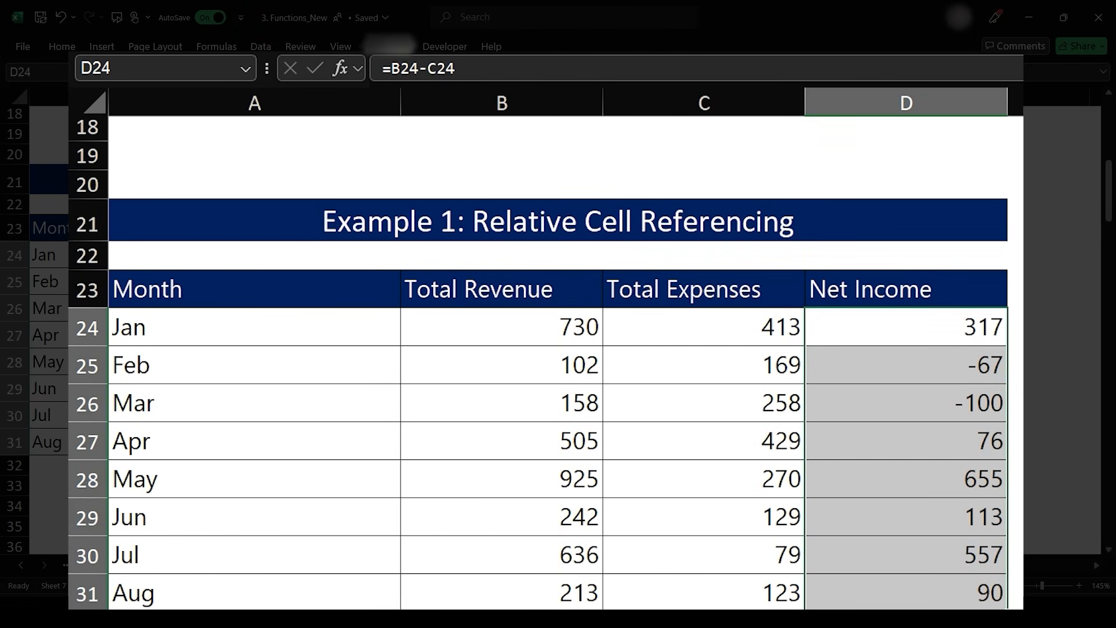
- Inspect the copied Net Income formulas in D25 to D31 one by one
{"action": "double_click", "coordinate": [891, 365]}
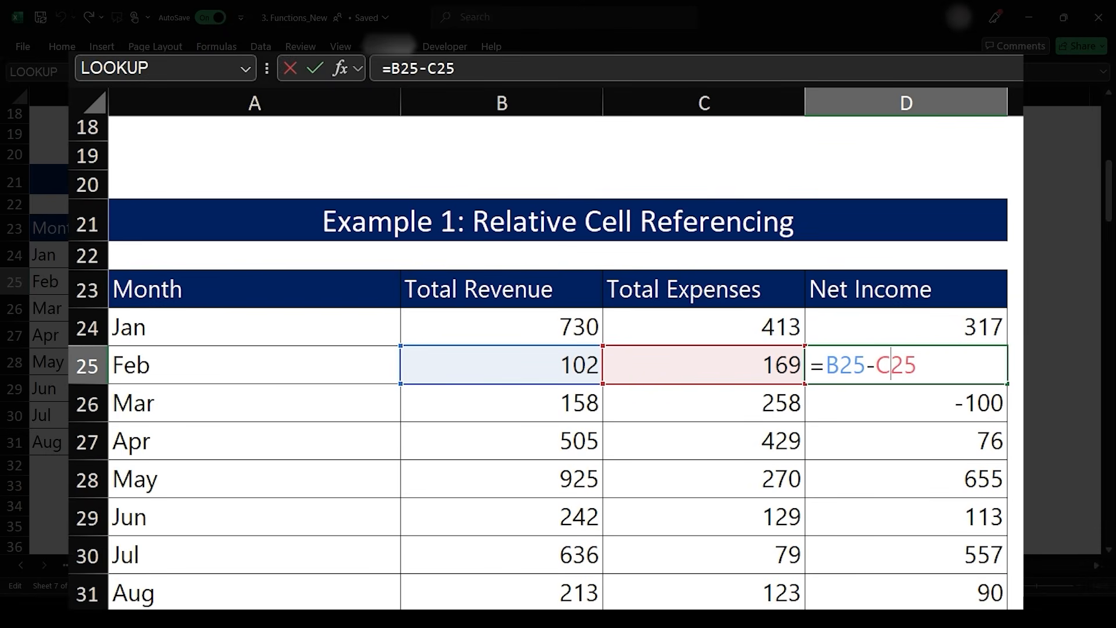
{"action": "key", "text": "Escape"}
{"action": "key", "text": "Down"}
{"action": "key", "text": "F2"}
{"action": "key", "text": "Escape"}
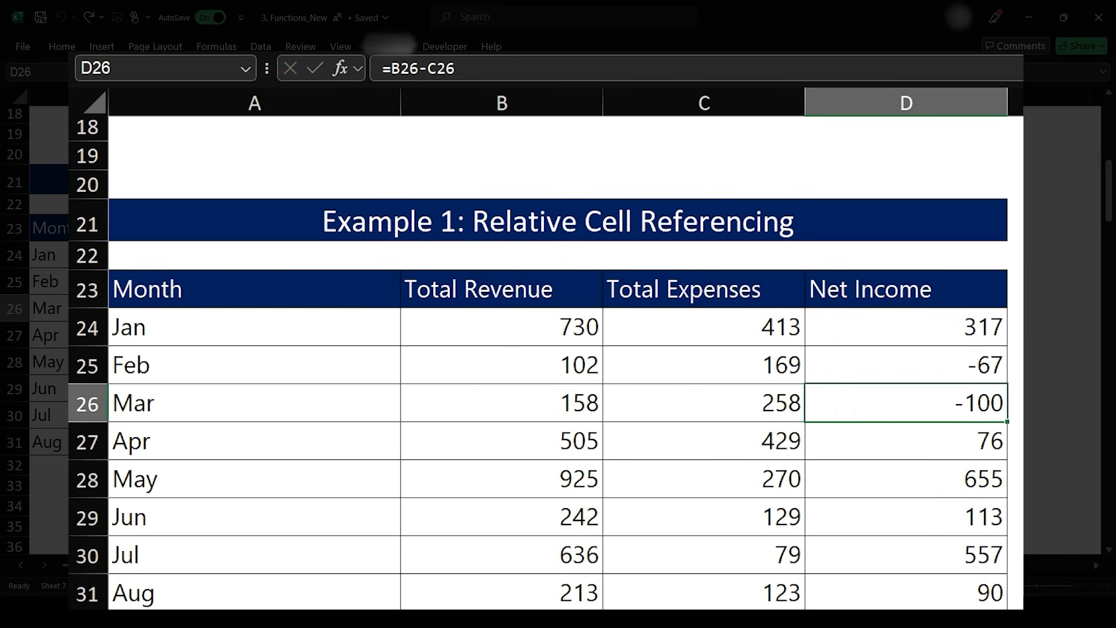
{"action": "key", "text": "Down"}
{"action": "key", "text": "F2"}
{"action": "key", "text": "Escape"}
{"action": "key", "text": "Down"}
{"action": "key", "text": "F2"}
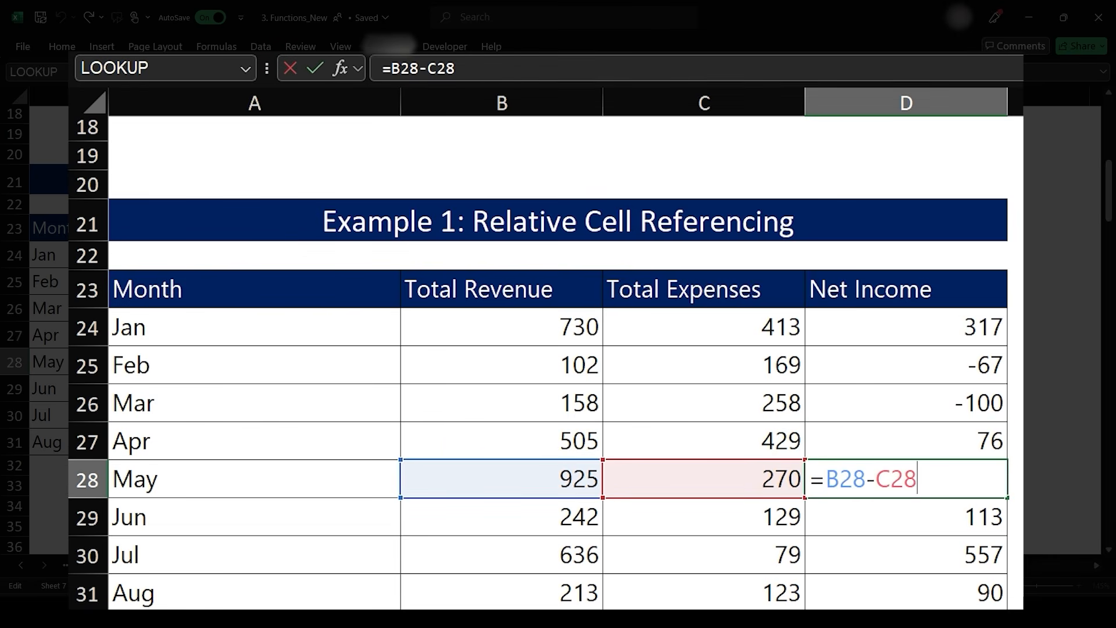
{"action": "key", "text": "Escape"}
{"action": "key", "text": "Down"}
{"action": "key", "text": "F2"}
{"action": "key", "text": "Escape"}
{"action": "key", "text": "Down"}
{"action": "key", "text": "F2"}
{"action": "key", "text": "Escape"}
{"action": "key", "text": "Down"}
{"action": "key", "text": "F2"}
{"action": "key", "text": "Escape"}
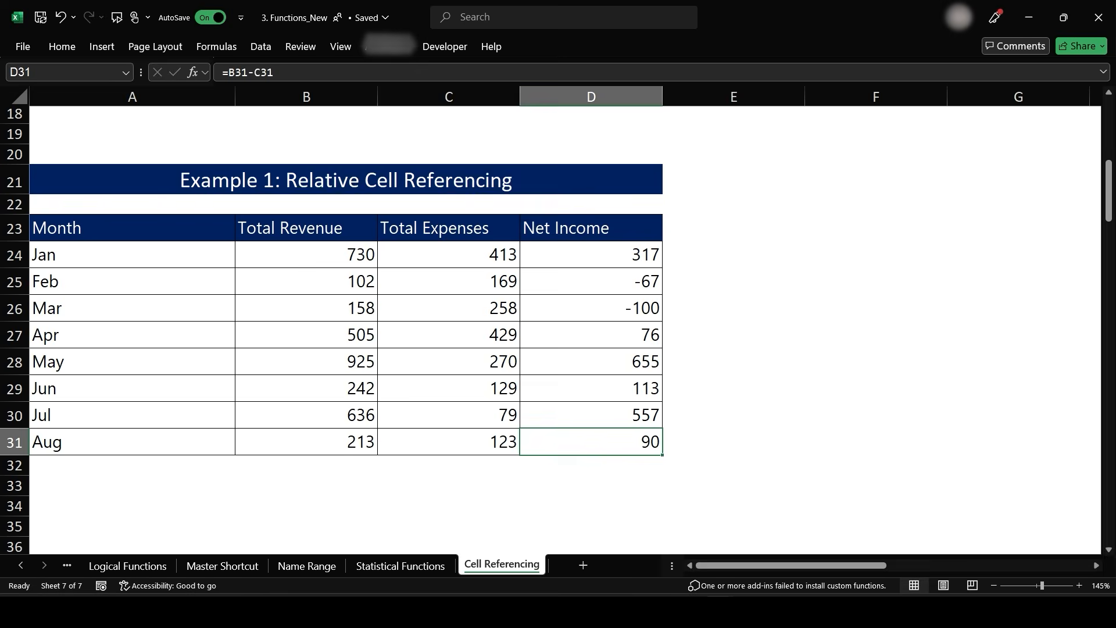
- Enter =A54*B54 in C54 to calculate the first Line Sales value
{"action": "scroll", "coordinate": [558, 326], "scroll_direction": "down", "scroll_amount": 9}
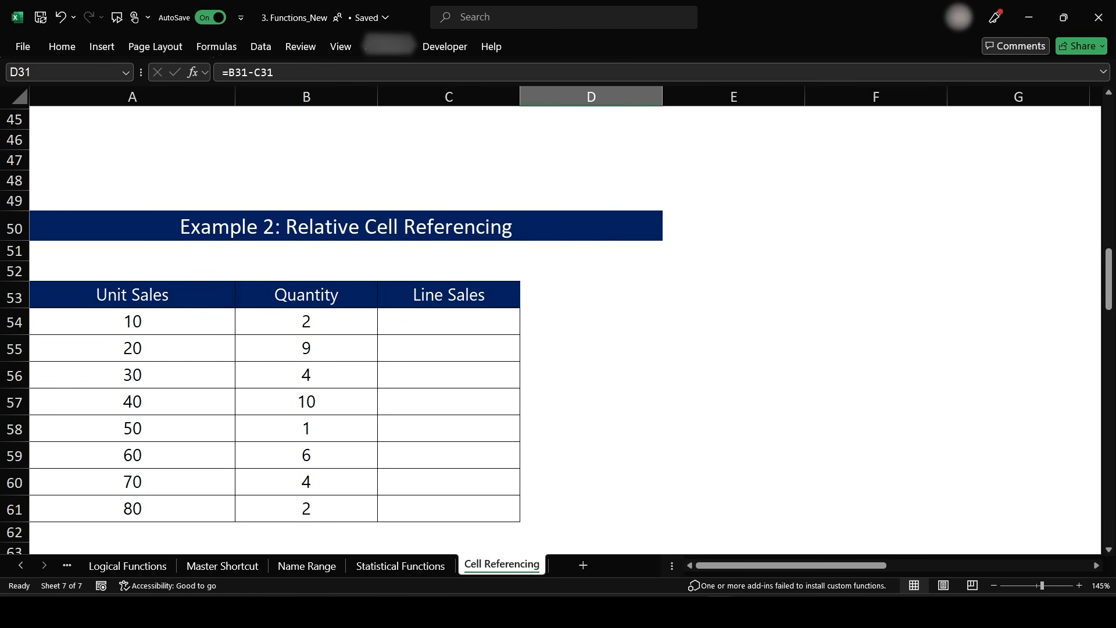
{"action": "left_click", "coordinate": [448, 295]}
{"action": "left_click", "coordinate": [449, 322]}
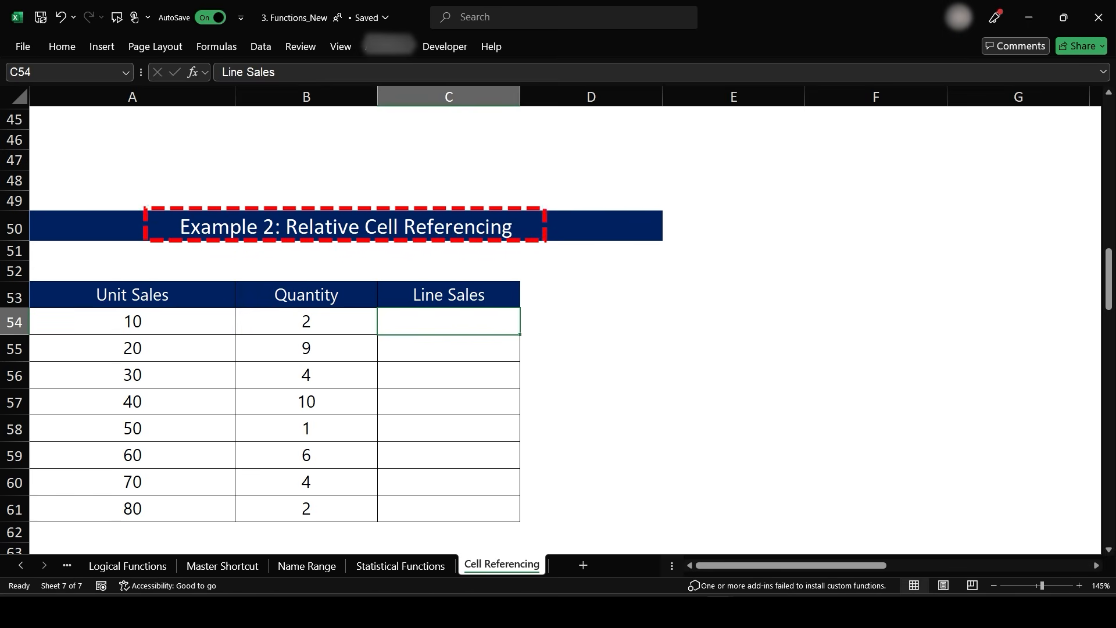
{"action": "scroll", "coordinate": [508, 326], "scroll_direction": "down", "scroll_amount": 1}
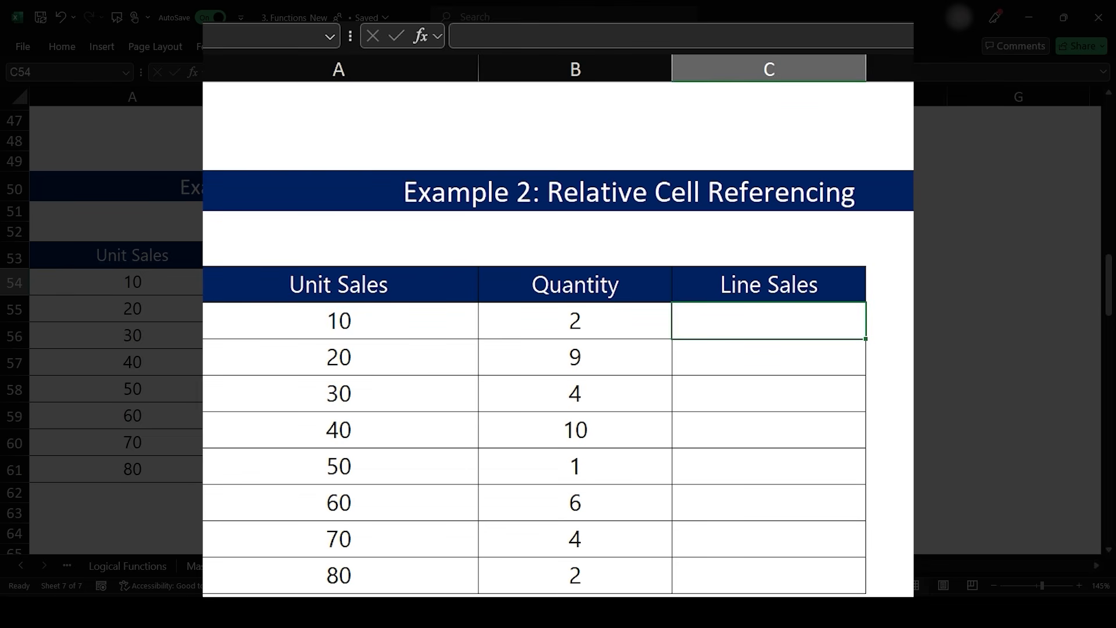
{"action": "type", "text": "="}
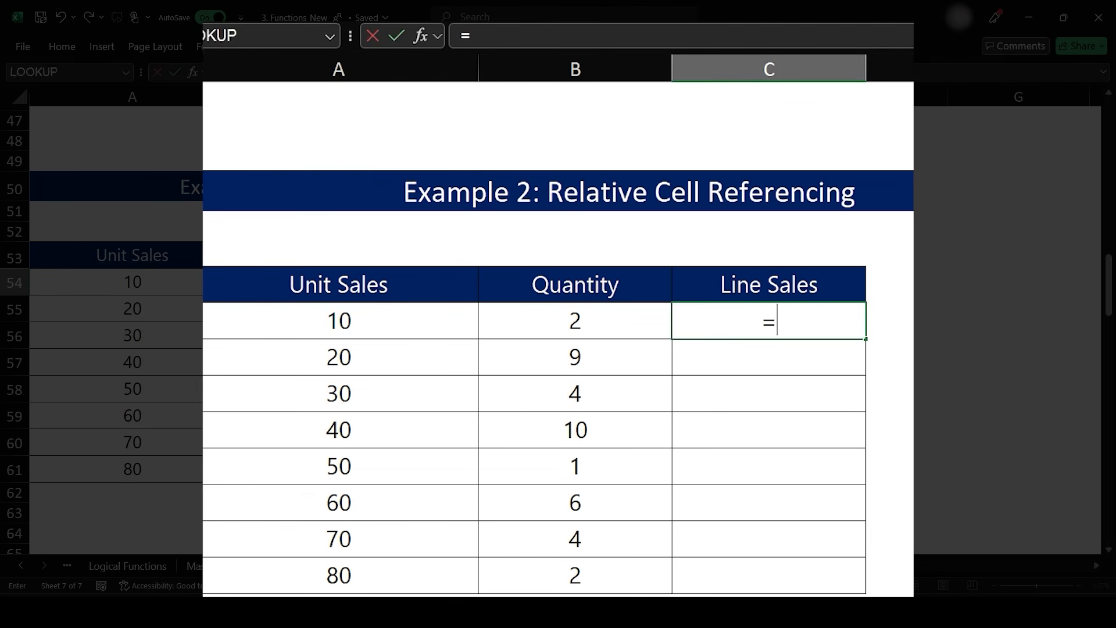
{"action": "left_click", "coordinate": [339, 321]}
{"action": "type", "text": "*"}
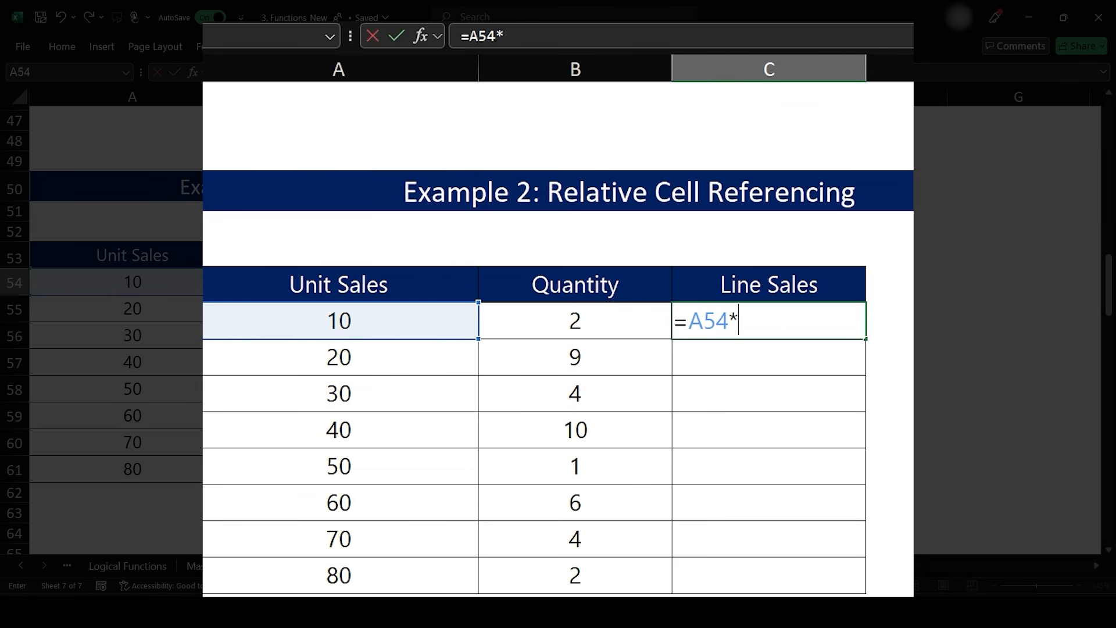
{"action": "left_click", "coordinate": [575, 321]}
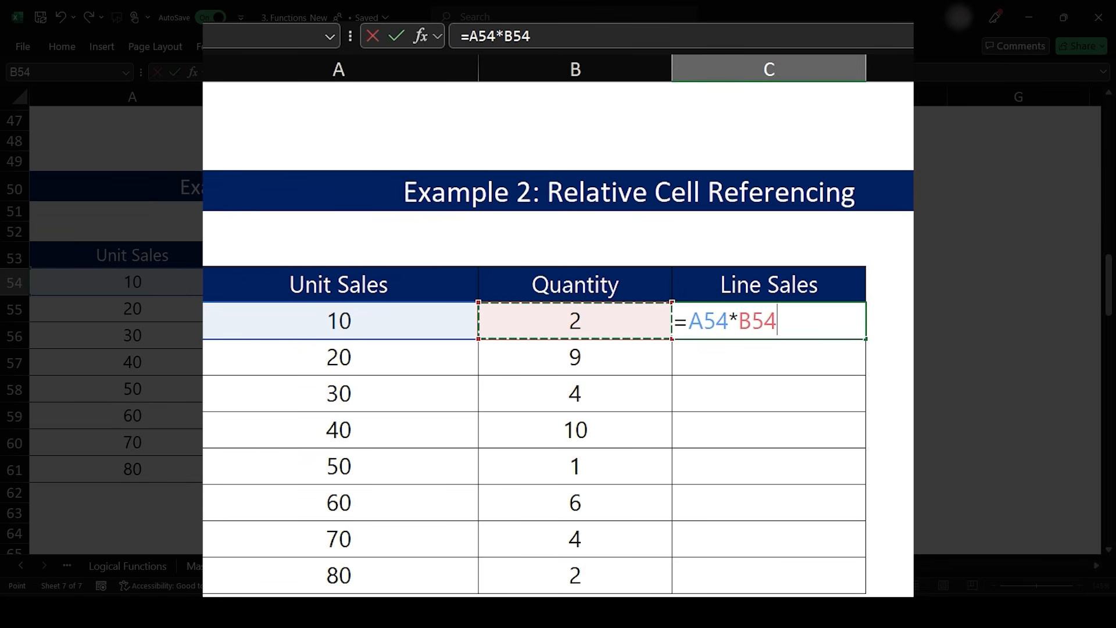
{"action": "key", "text": "Return"}
- Fill the Line Sales formula from C54 down through C61
{"action": "left_click", "coordinate": [769, 321]}
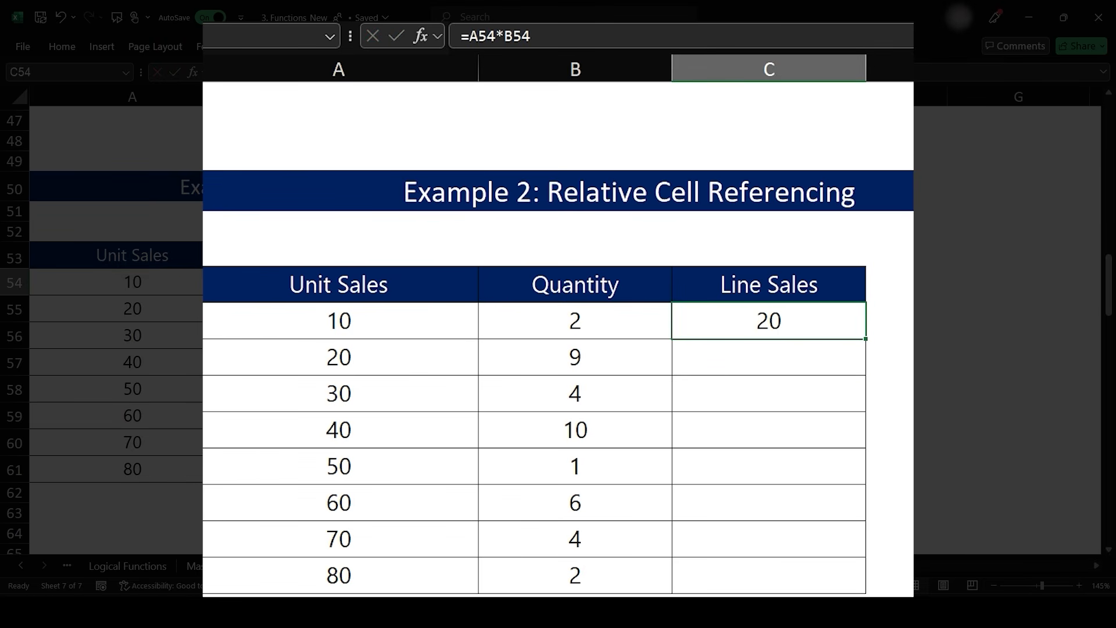
{"action": "double_click", "coordinate": [866, 339]}
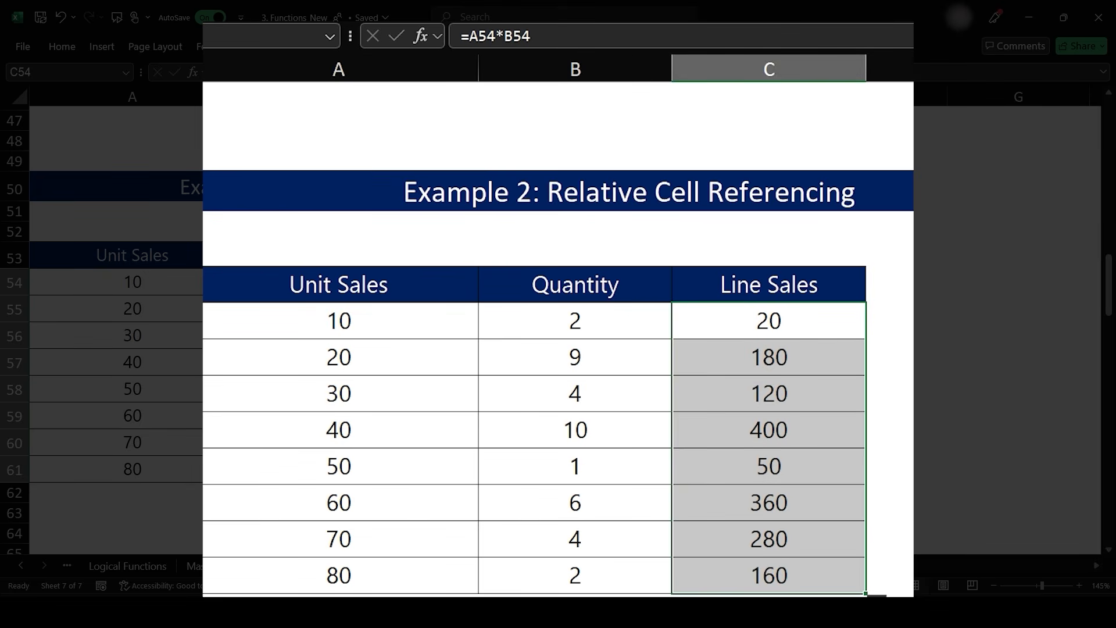
- Inspect the copied Line Sales formulas in C55 to C58 one by one
{"action": "key", "text": "Down"}
{"action": "key", "text": "F2"}
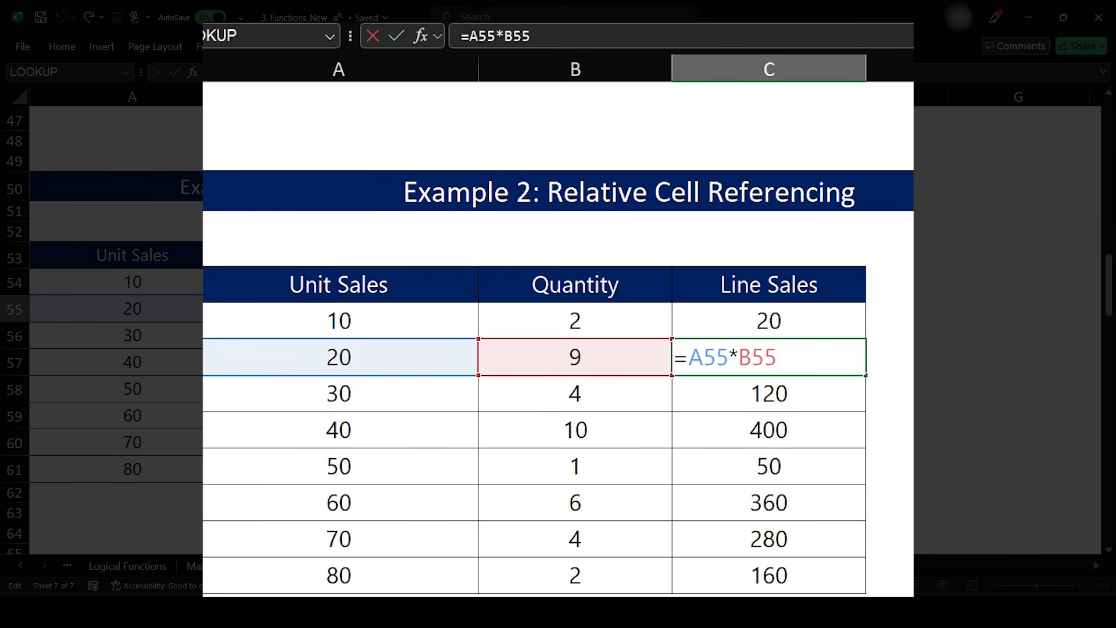
{"action": "key", "text": "Return"}
{"action": "key", "text": "F2"}
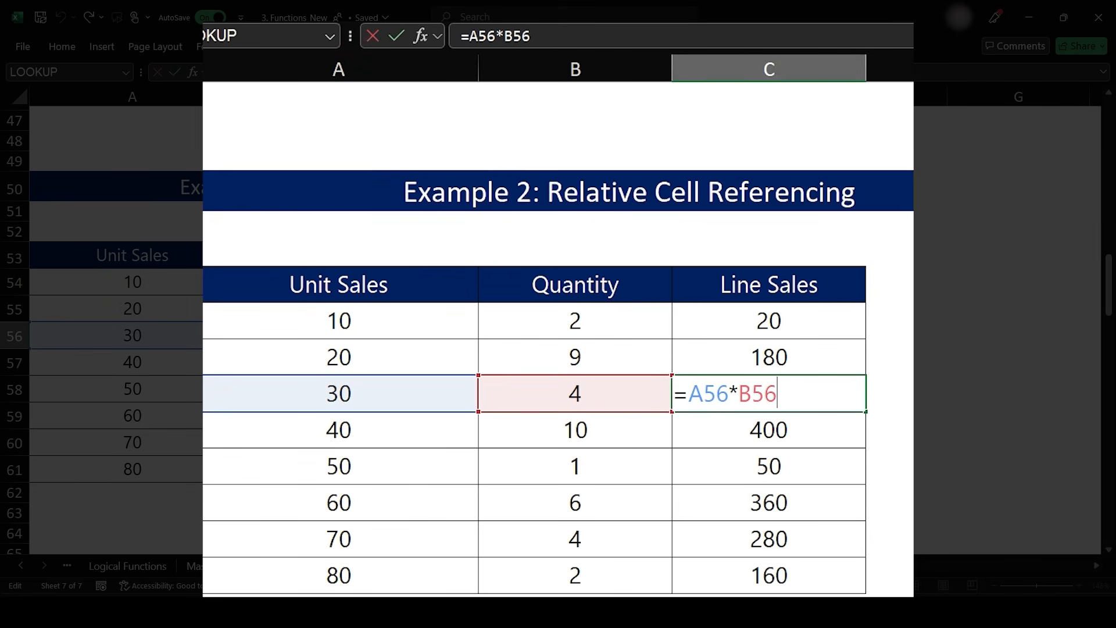
{"action": "key", "text": "Return"}
{"action": "key", "text": "F2"}
{"action": "key", "text": "Return"}
{"action": "key", "text": "F2"}
{"action": "key", "text": "Escape"}
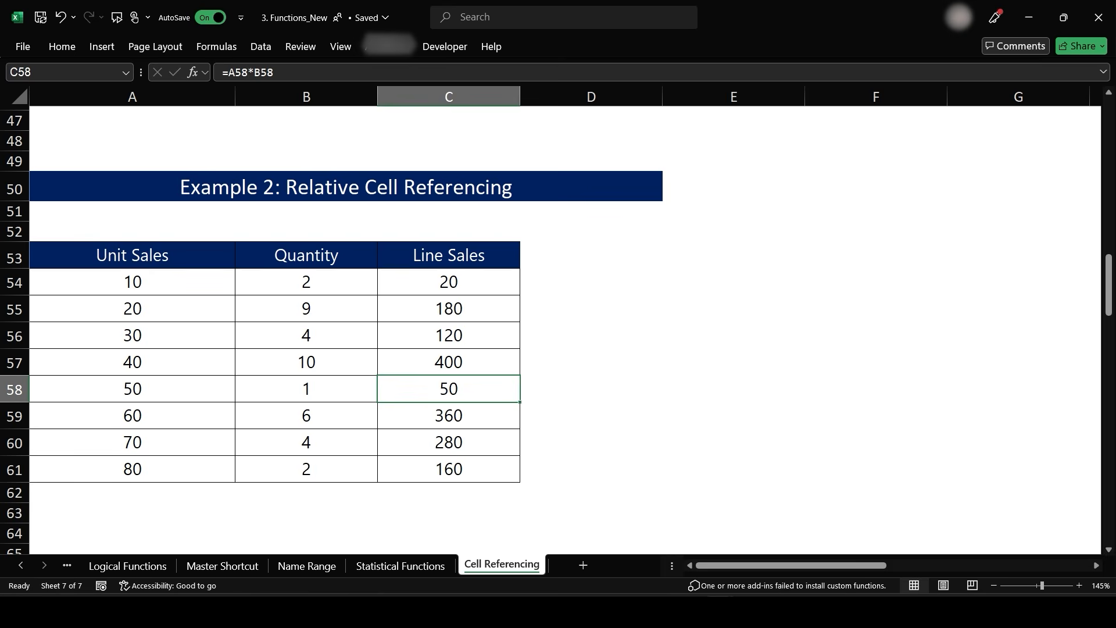
- Turn on Show Formulas and autofit the column widths of the whole sheet
{"action": "left_click", "coordinate": [217, 47]}
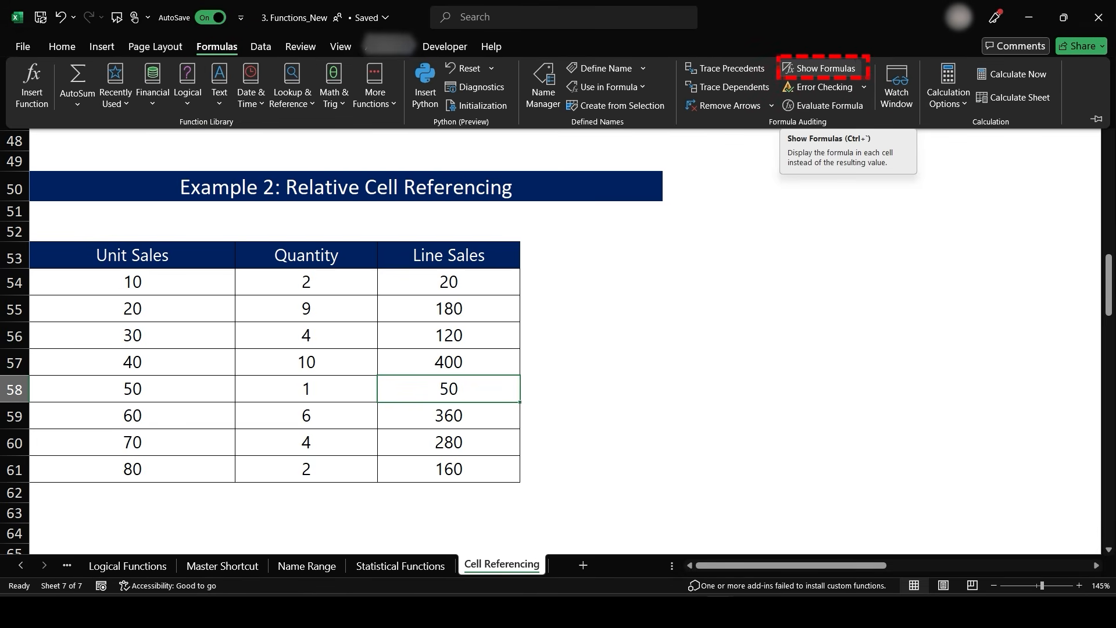
{"action": "left_click", "coordinate": [822, 68]}
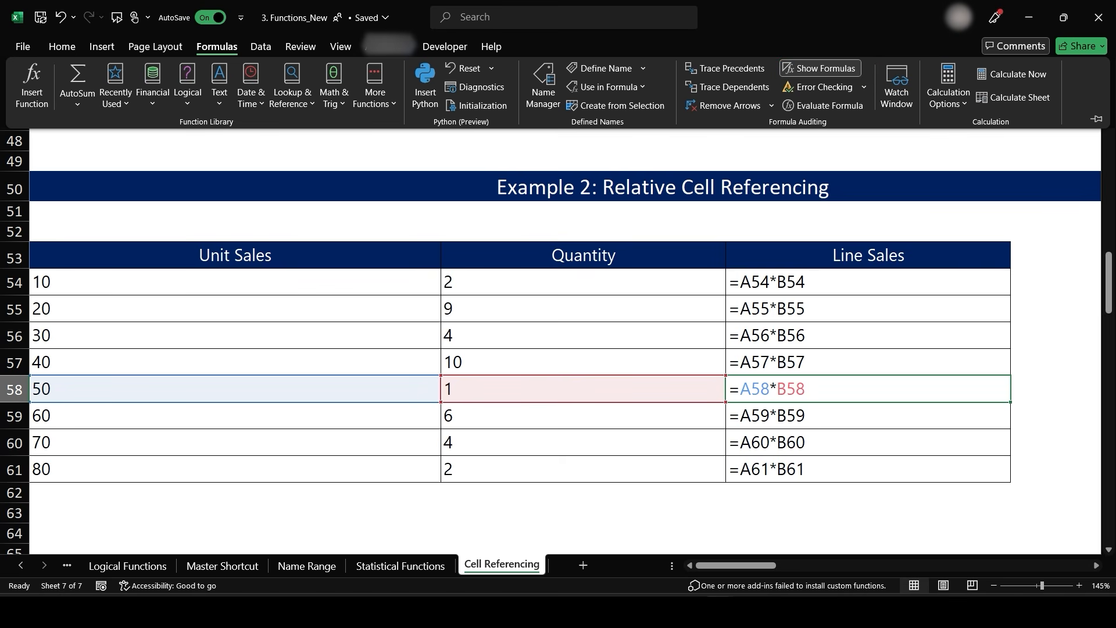
{"action": "scroll", "coordinate": [563, 343], "scroll_direction": "up", "scroll_amount": 4}
{"action": "left_click", "coordinate": [235, 162]}
{"action": "left_click", "coordinate": [19, 98]}
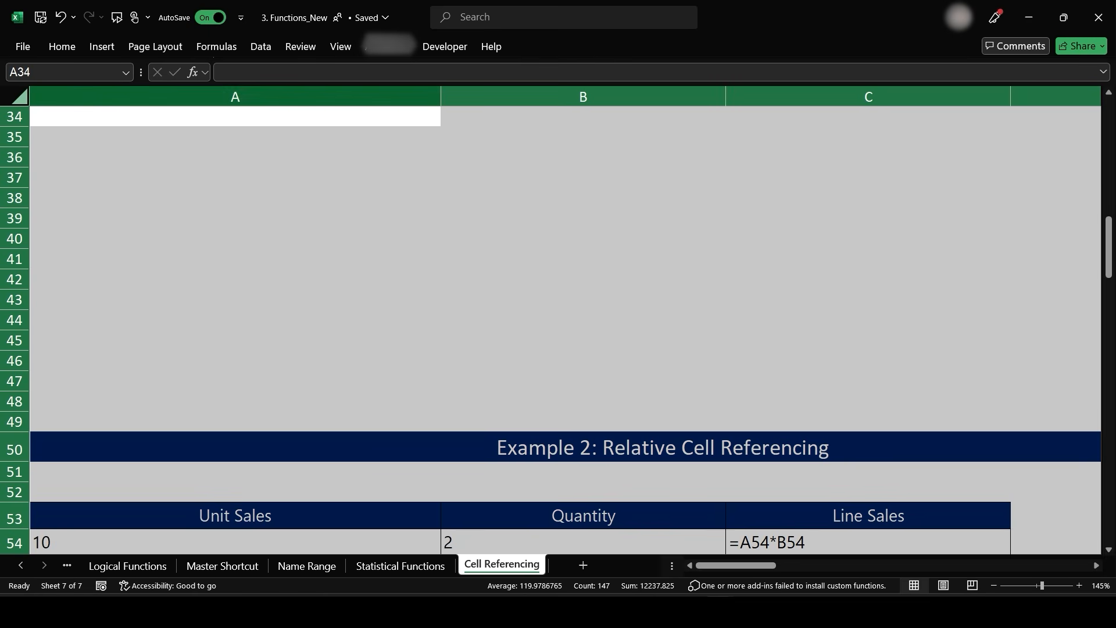
{"action": "double_click", "coordinate": [441, 96]}
{"action": "scroll", "coordinate": [558, 326], "scroll_direction": "down", "scroll_amount": 4}
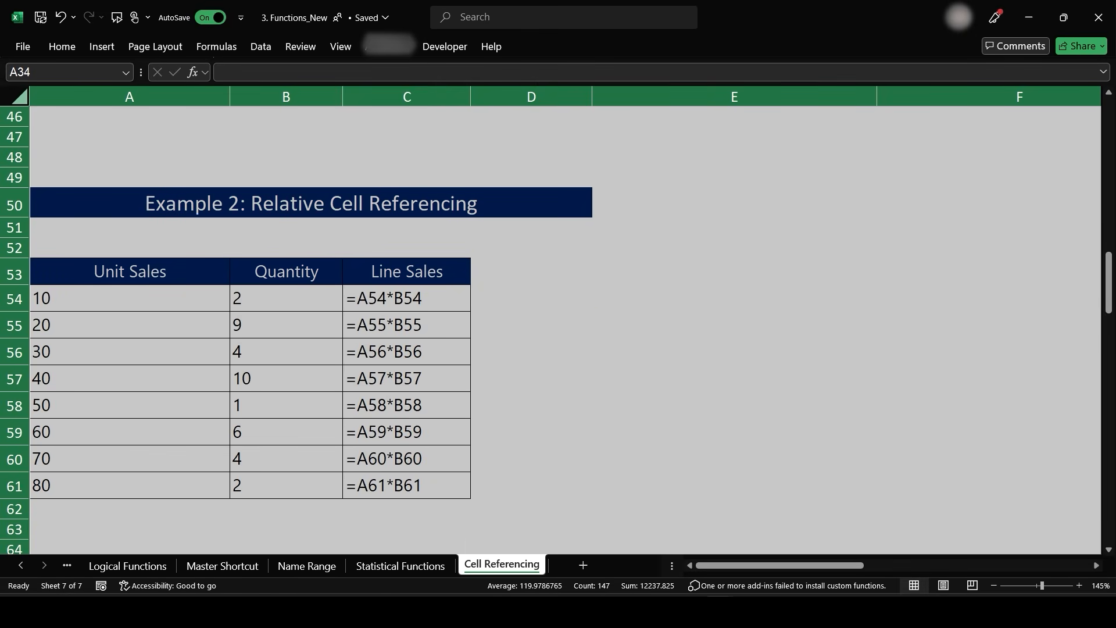
- Examine the displayed Line Sales formulas in C54 through C61 cell by cell
{"action": "left_click", "coordinate": [407, 298]}
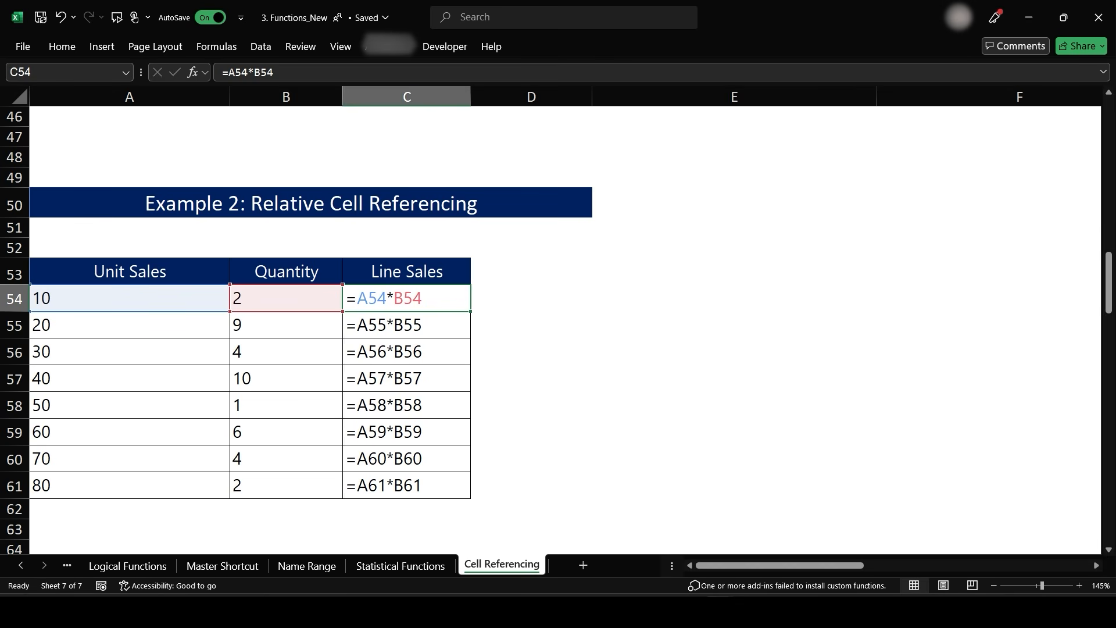
{"action": "left_click", "coordinate": [407, 325]}
{"action": "left_click", "coordinate": [407, 379]}
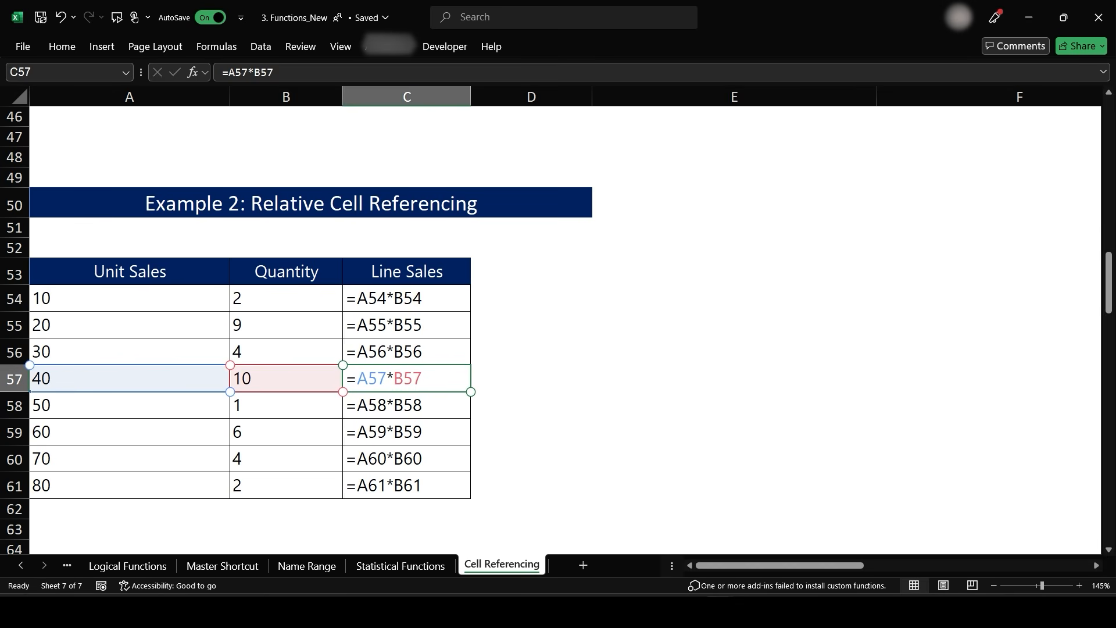
{"action": "left_click", "coordinate": [429, 405]}
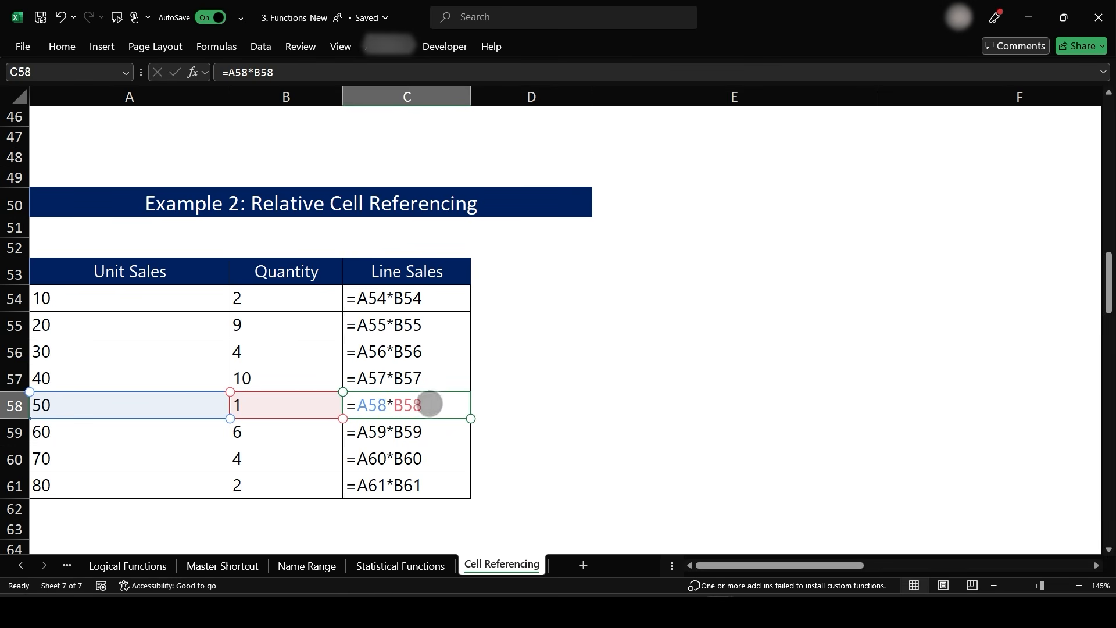
{"action": "left_click", "coordinate": [431, 432]}
{"action": "left_click", "coordinate": [433, 458]}
{"action": "left_click", "coordinate": [435, 484]}
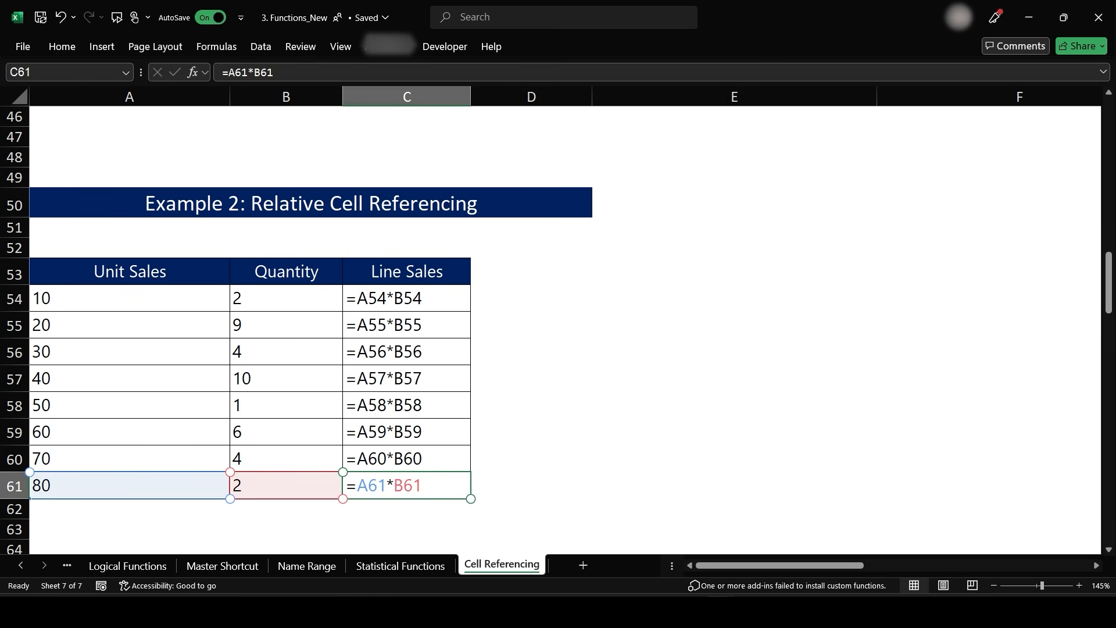
{"action": "left_click", "coordinate": [431, 295]}
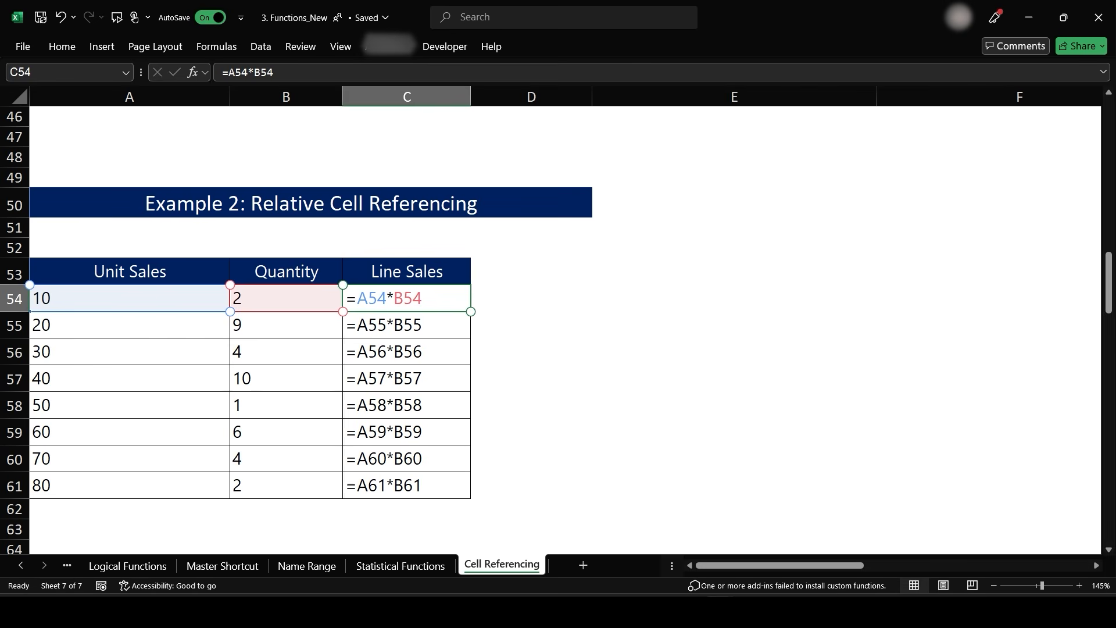
- Inspect the Line Sales formulas in C55 and C56, then switch off Show Formulas
{"action": "left_click", "coordinate": [438, 319]}
{"action": "left_click", "coordinate": [438, 351]}
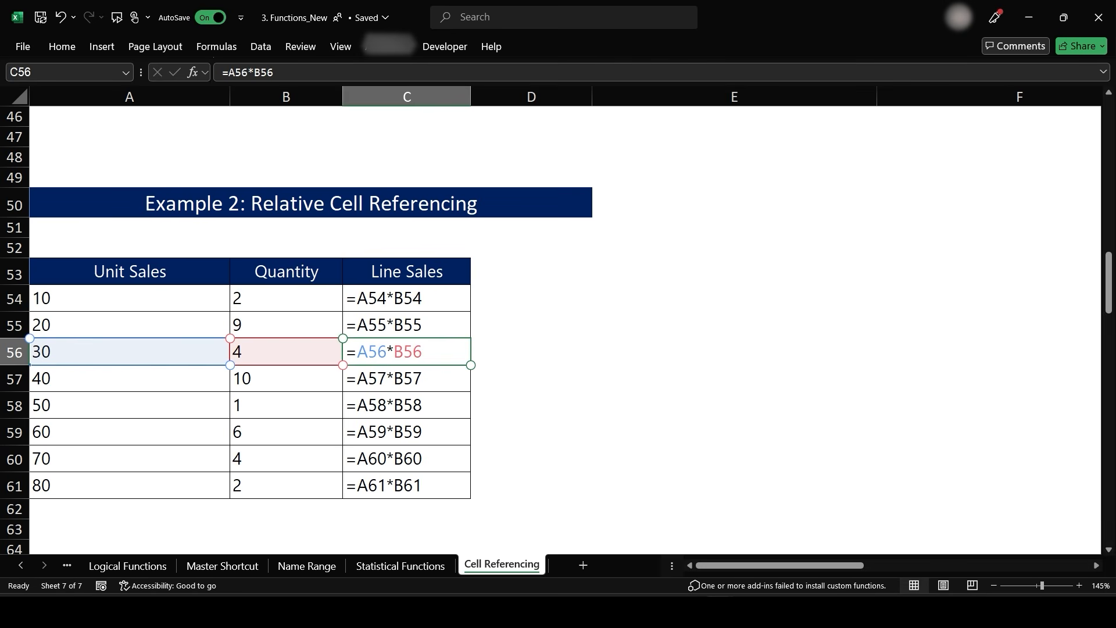
{"action": "key", "text": "ctrl+grave"}
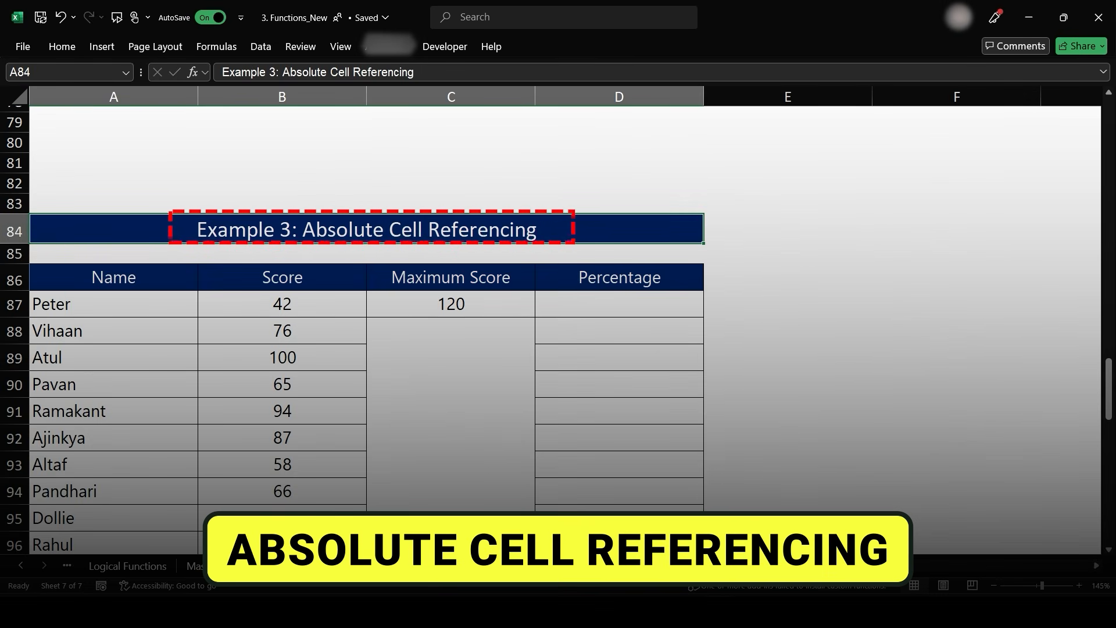
- Inspect the Score and Maximum Score cells in the Absolute Cell Referencing table
{"action": "left_click", "coordinate": [619, 304]}
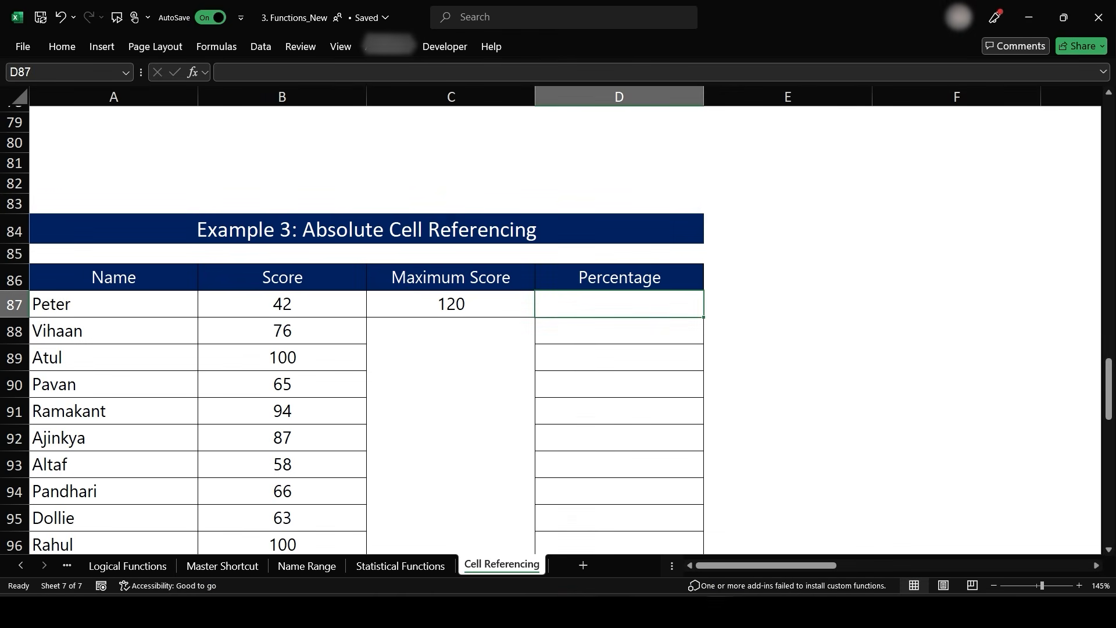
{"action": "scroll", "coordinate": [498, 359], "scroll_direction": "down", "scroll_amount": 1}
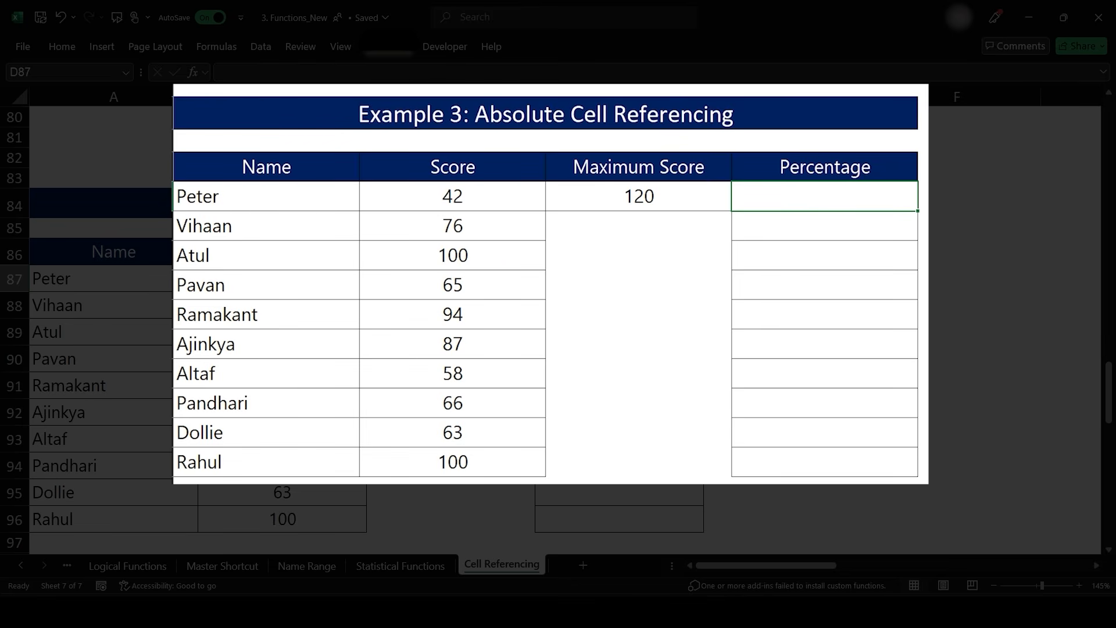
{"action": "left_click", "coordinate": [673, 199]}
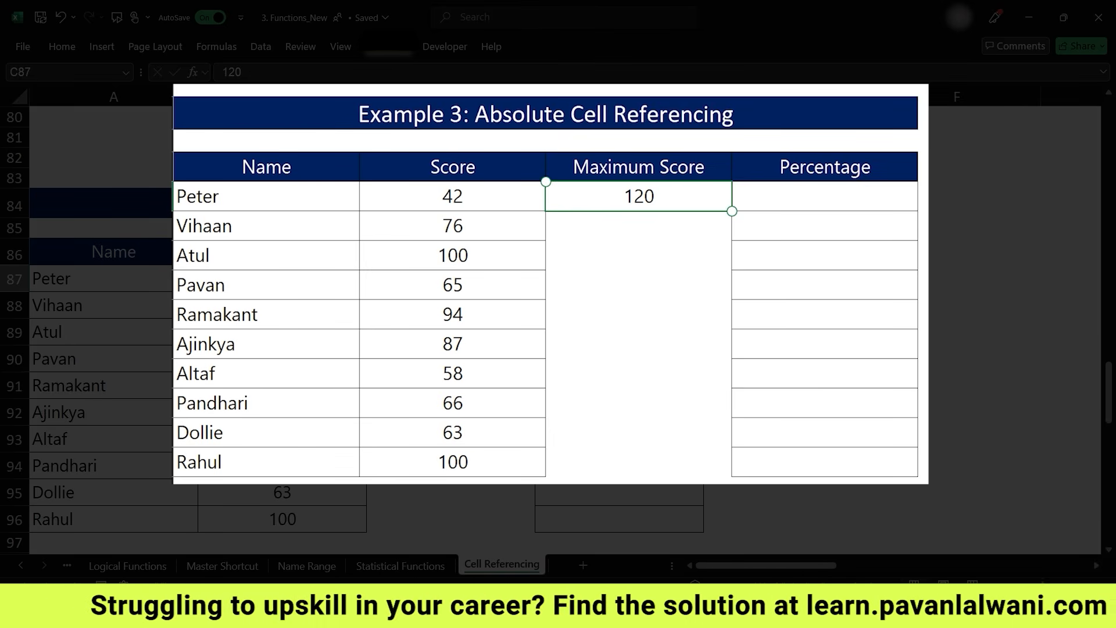
{"action": "left_click", "coordinate": [496, 194]}
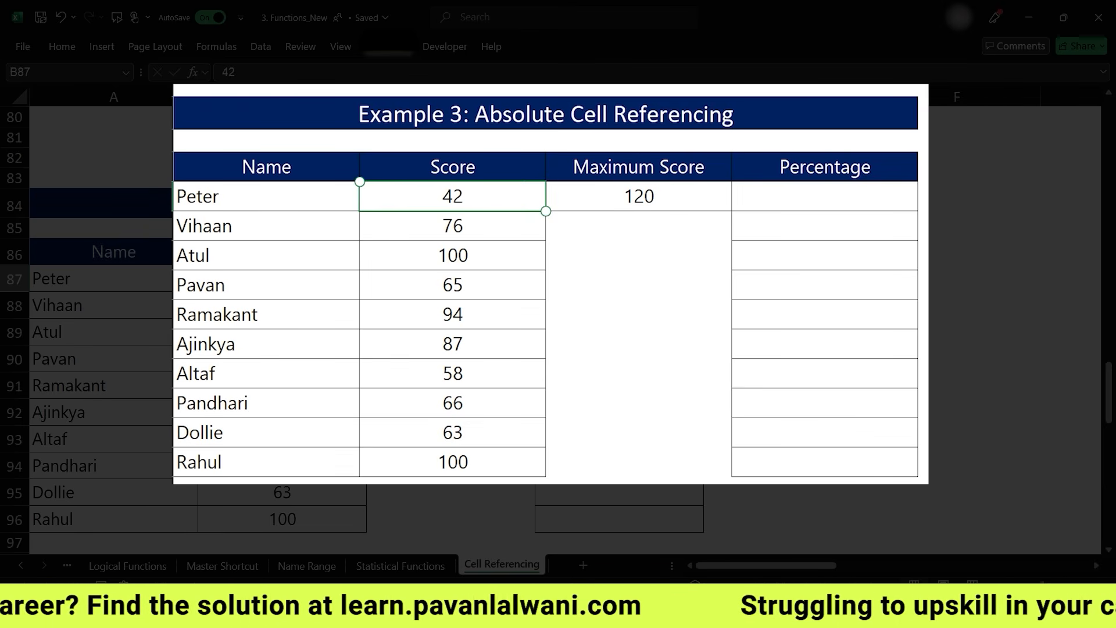
{"action": "left_click", "coordinate": [483, 224]}
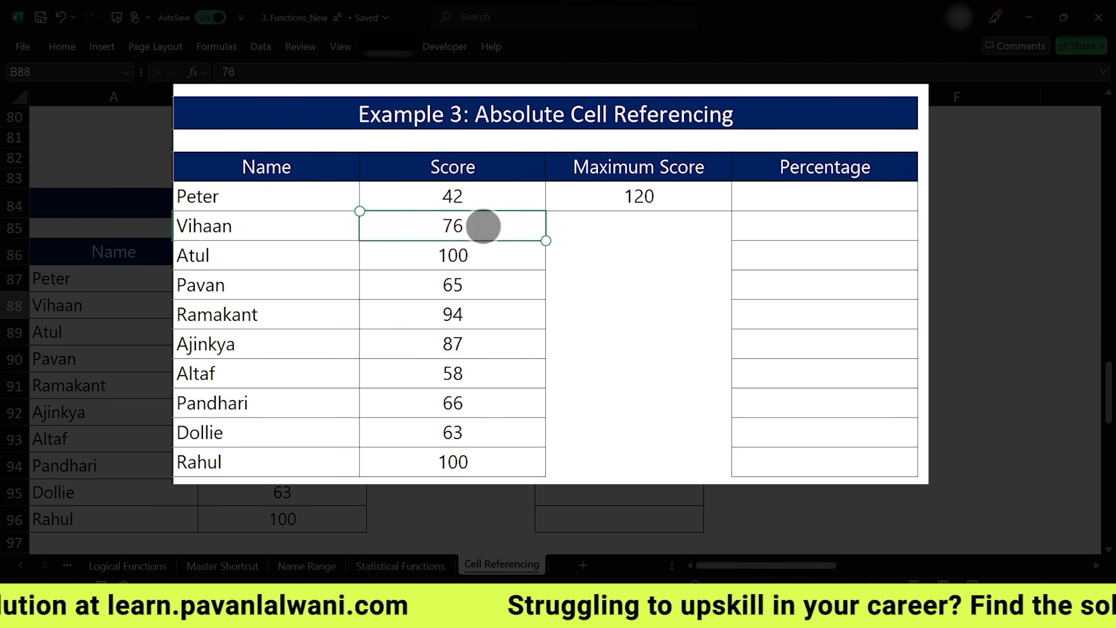
{"action": "left_click", "coordinate": [667, 194]}
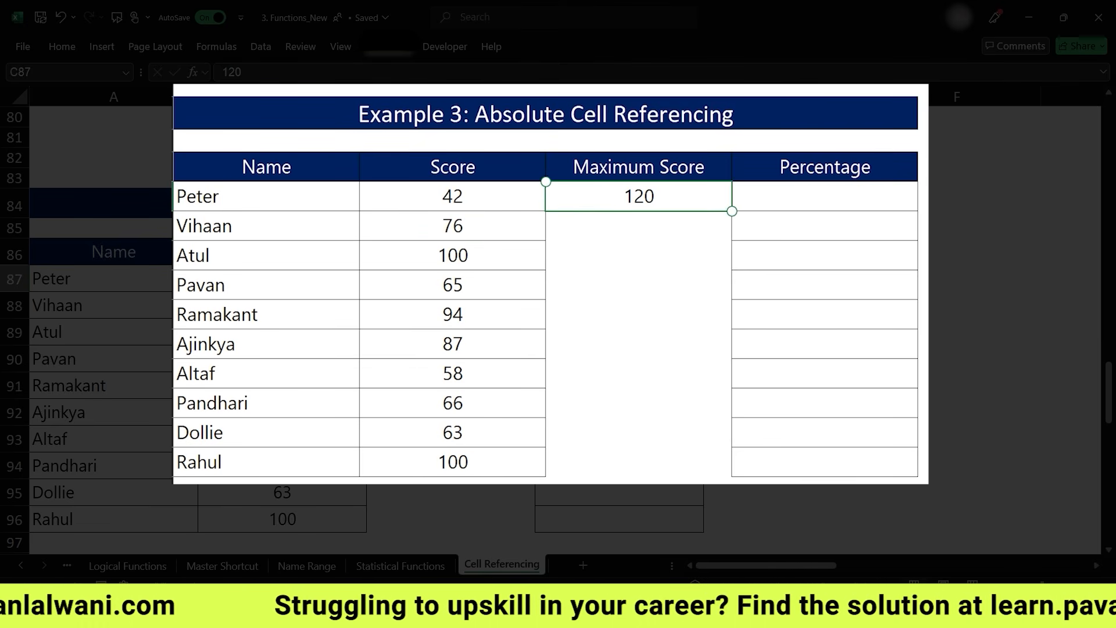
{"action": "left_click", "coordinate": [486, 250]}
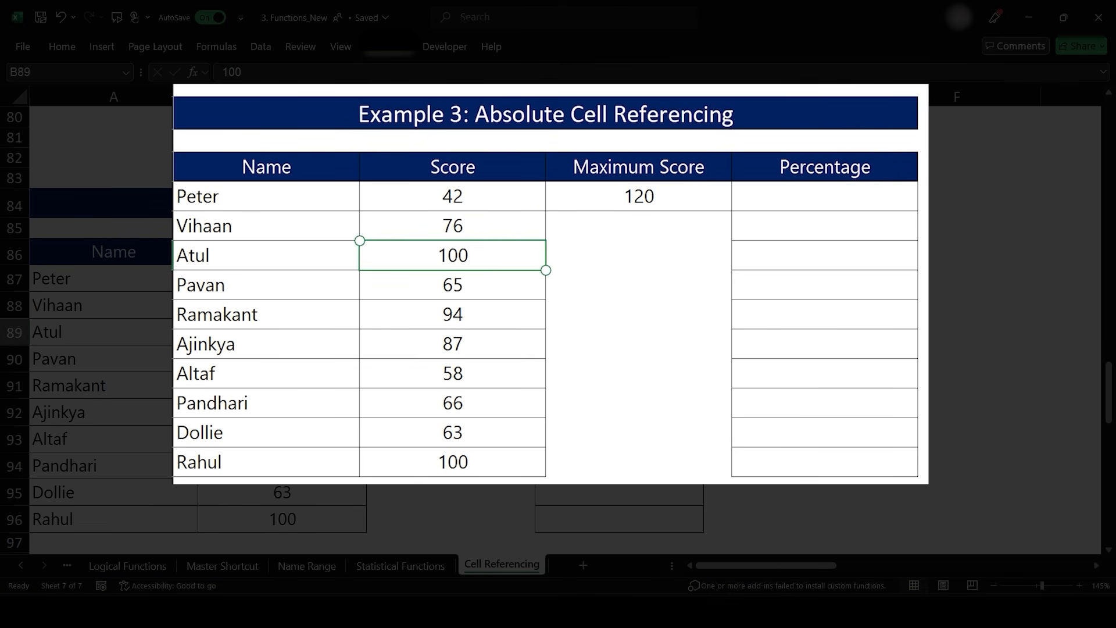
{"action": "left_click", "coordinate": [668, 200]}
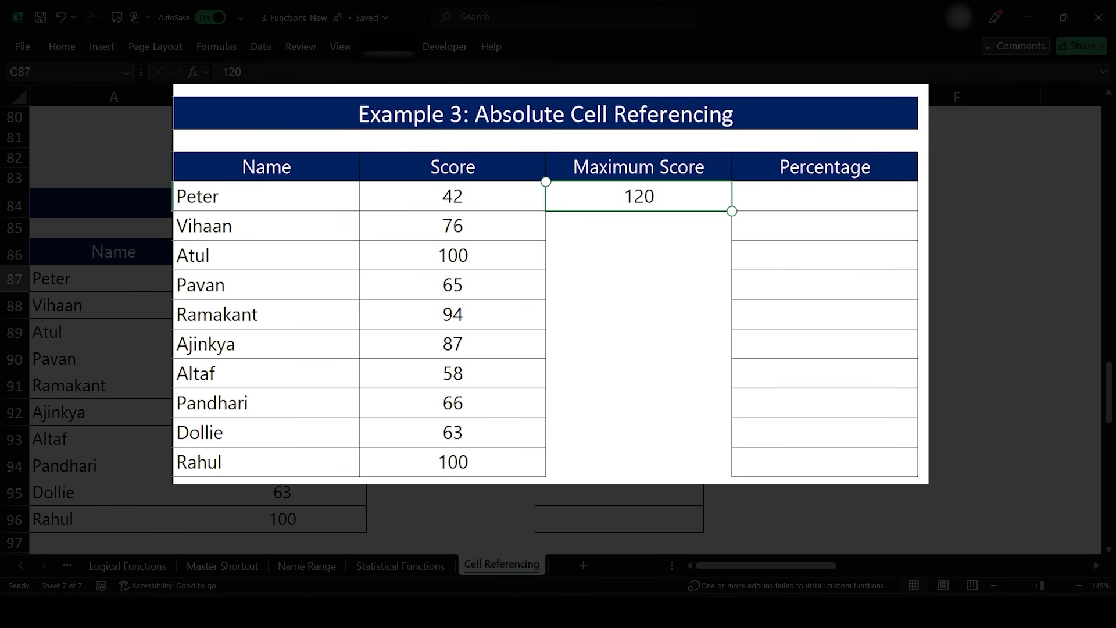
- Enter a Percentage formula in D87 dividing Peter's Score B87 by the Maximum Score C87
{"action": "left_click", "coordinate": [824, 196]}
{"action": "type", "text": "="}
{"action": "left_click", "coordinate": [453, 197]}
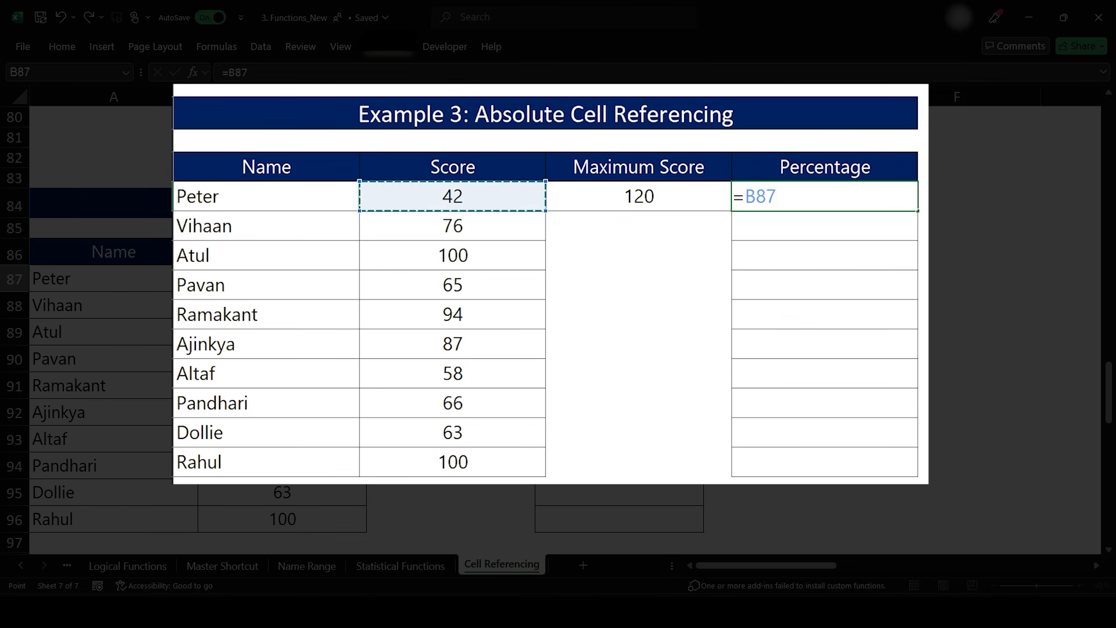
{"action": "type", "text": "/"}
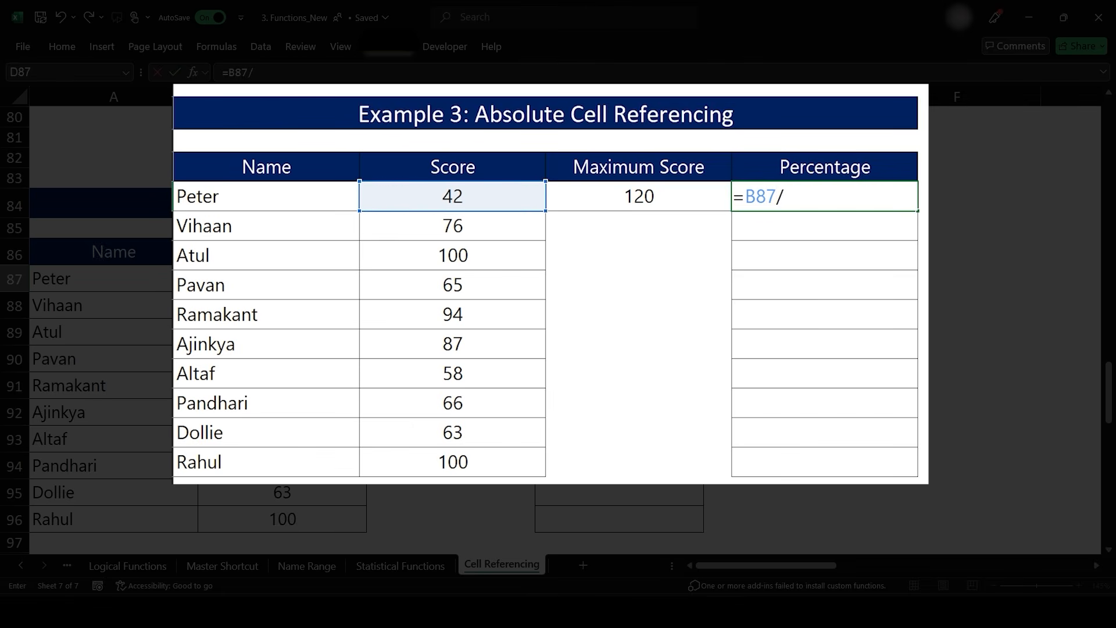
{"action": "left_click", "coordinate": [638, 196]}
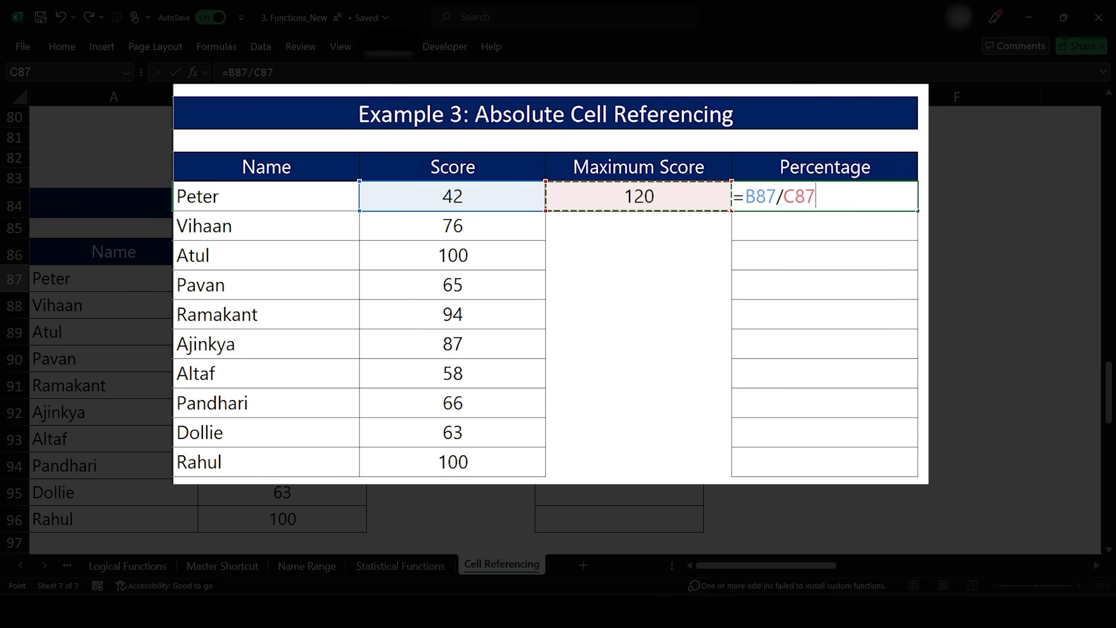
{"action": "key", "text": "Return"}
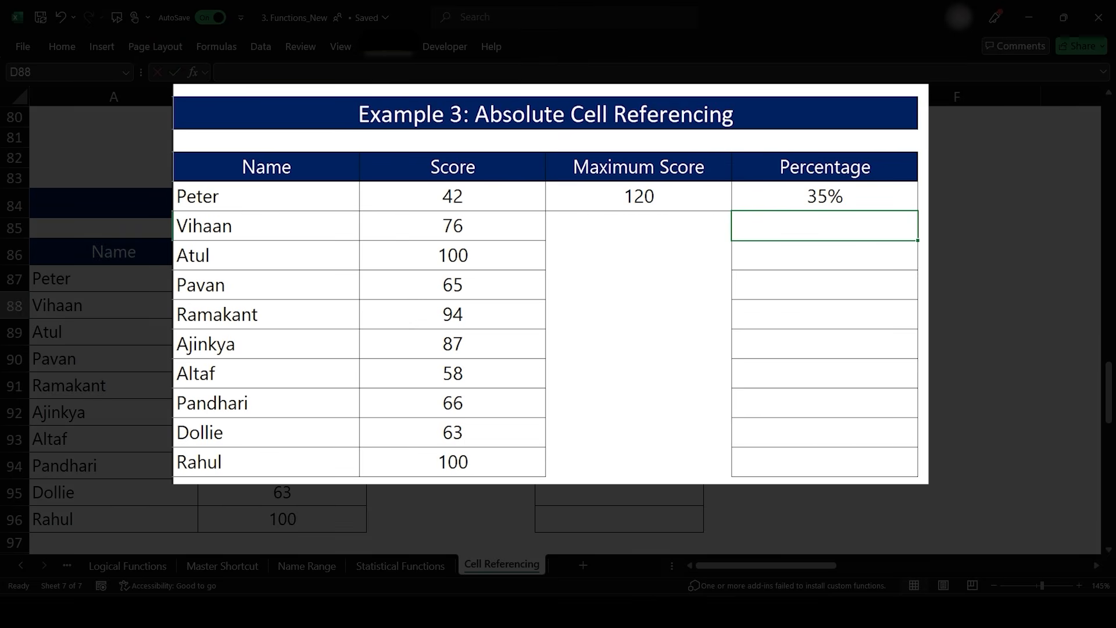
- Fill the Percentage formula from D87 down through D96
{"action": "left_click", "coordinate": [619, 278]}
{"action": "double_click", "coordinate": [703, 292]}
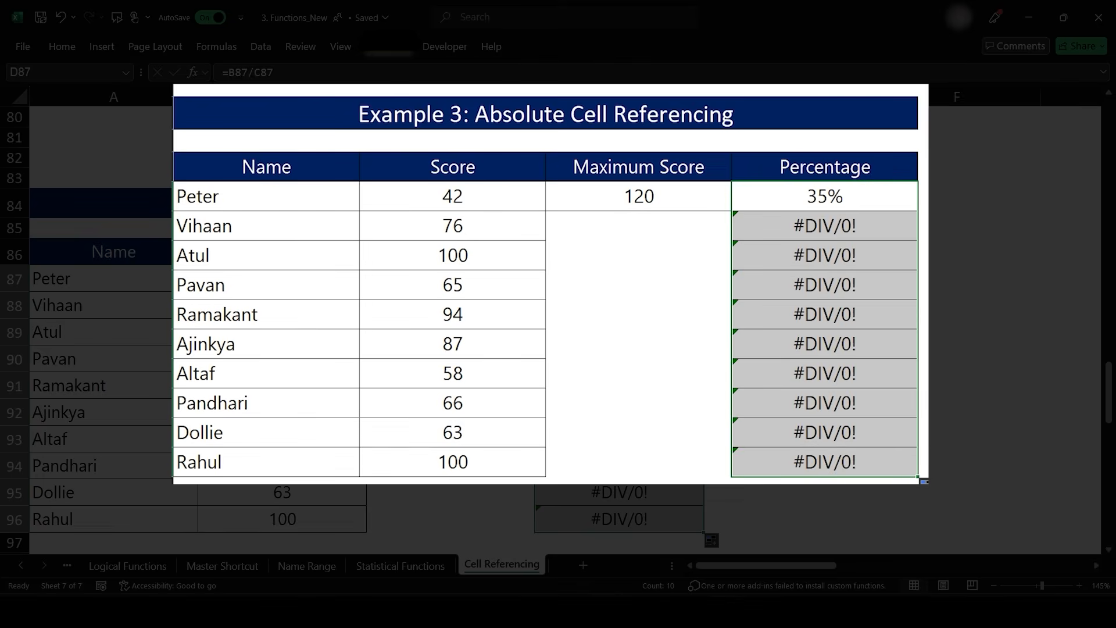
- Inspect the filled Percentage formulas in D88 to D90 and D87, then switch on Show Formulas
{"action": "left_click", "coordinate": [619, 305]}
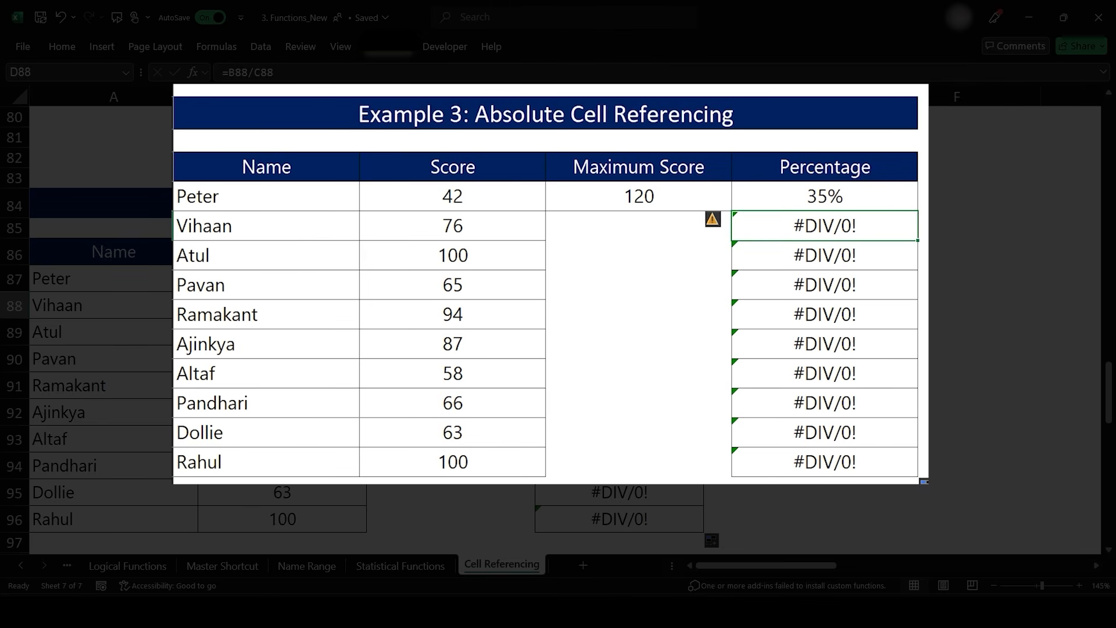
{"action": "double_click", "coordinate": [616, 308]}
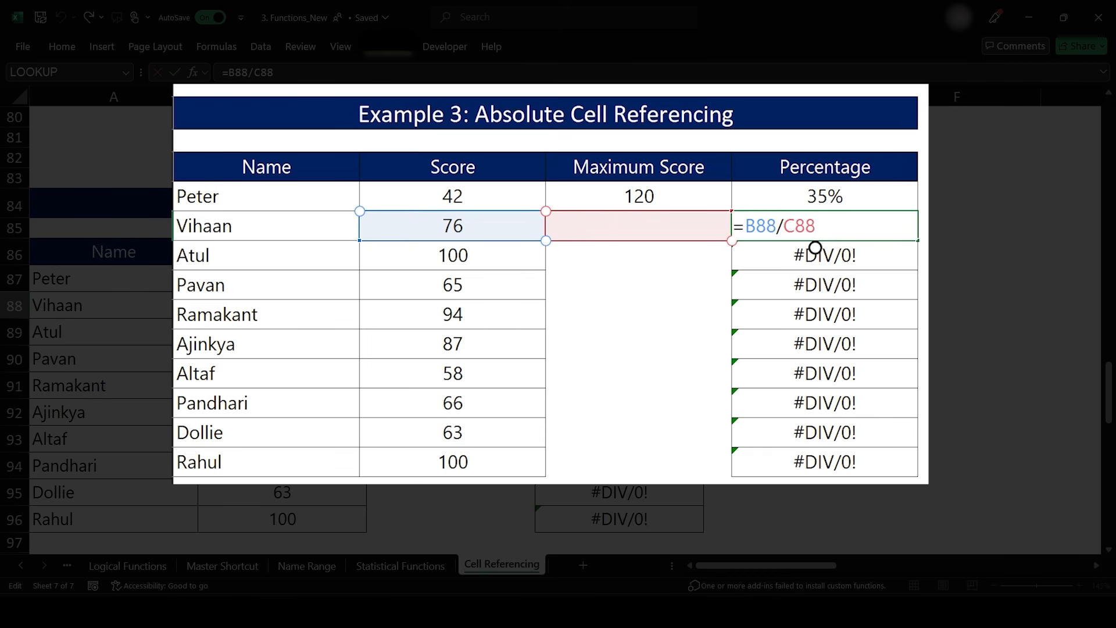
{"action": "key", "text": "Return"}
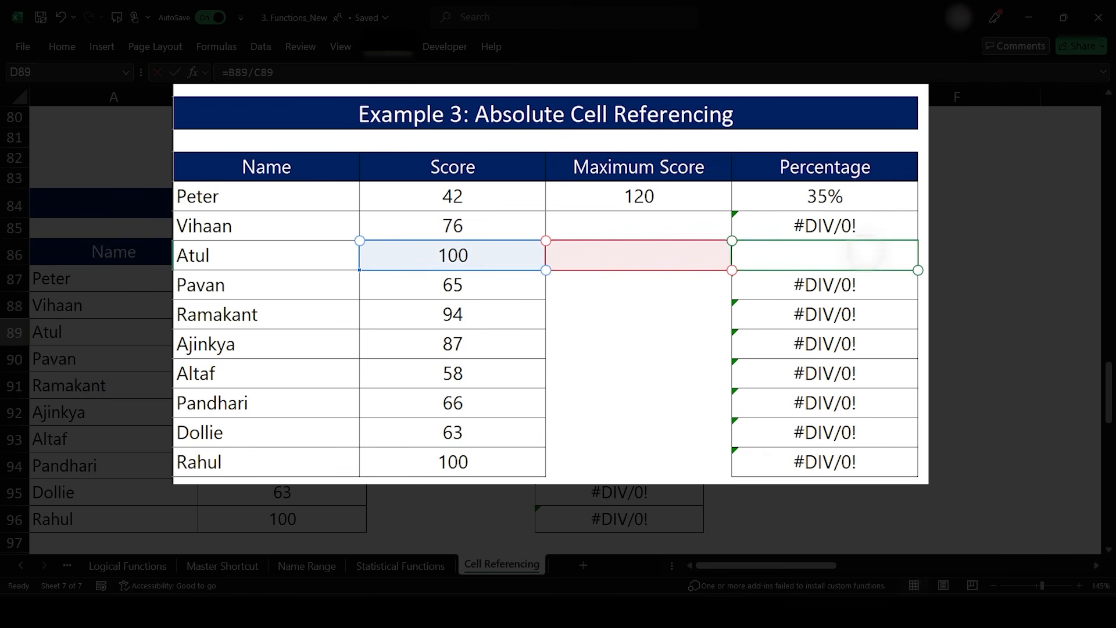
{"action": "double_click", "coordinate": [815, 255]}
{"action": "key", "text": "Return"}
{"action": "double_click", "coordinate": [815, 276]}
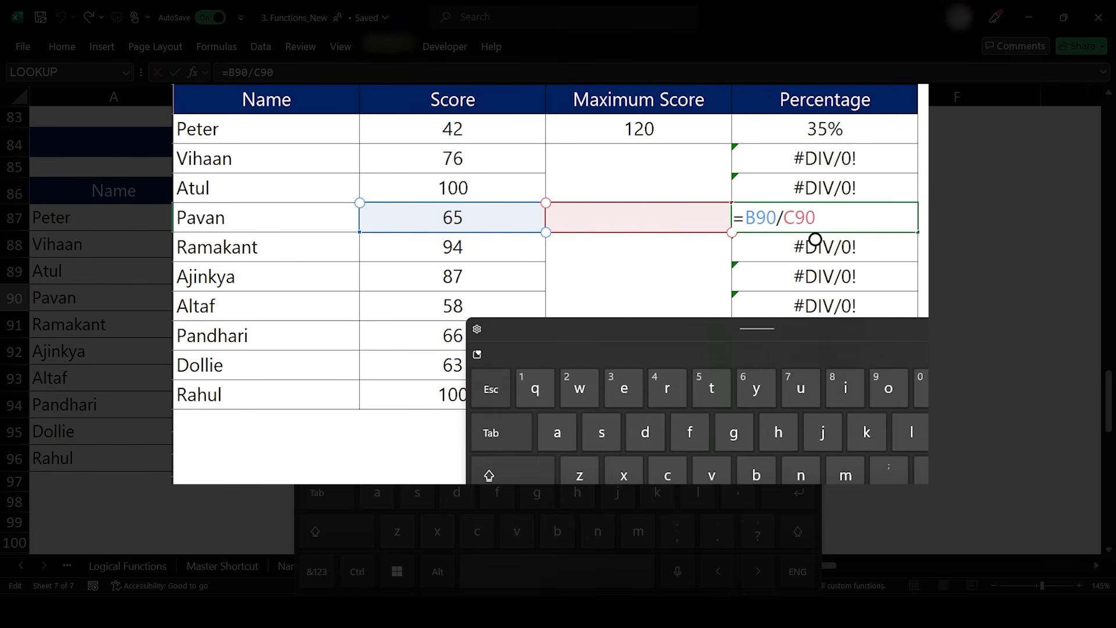
{"action": "left_click", "coordinate": [869, 133]}
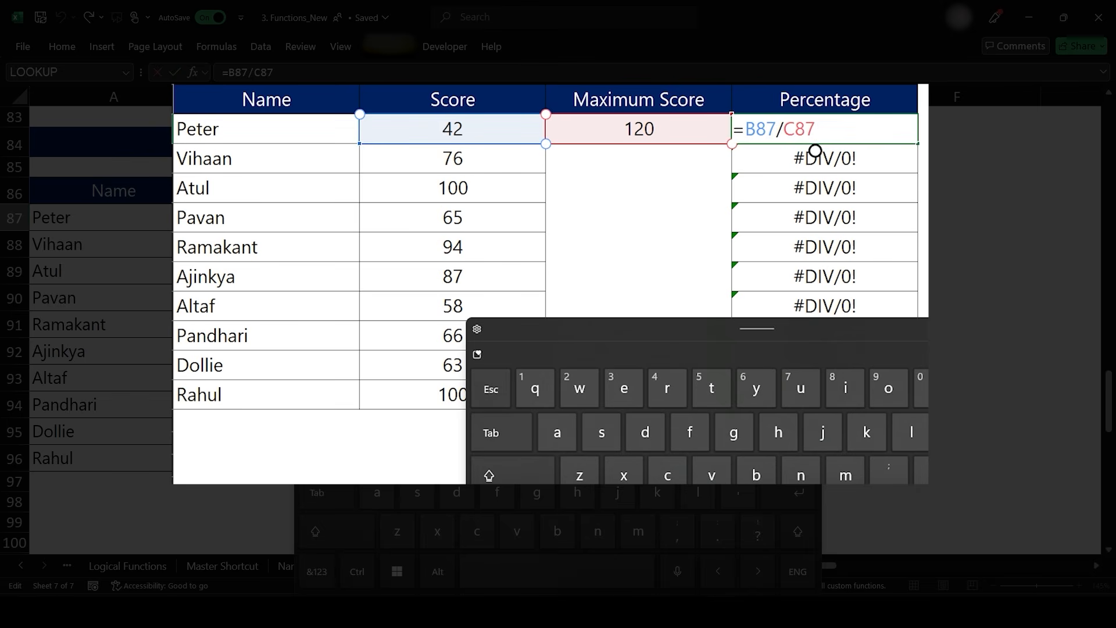
{"action": "key", "text": "ctrl+Return"}
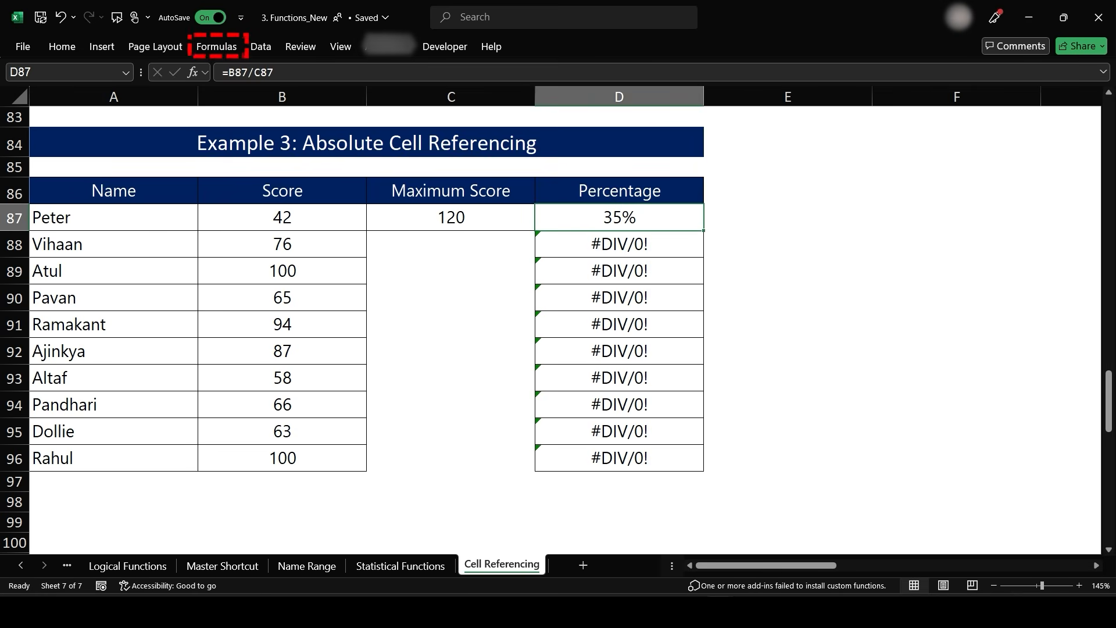
{"action": "left_click", "coordinate": [216, 46]}
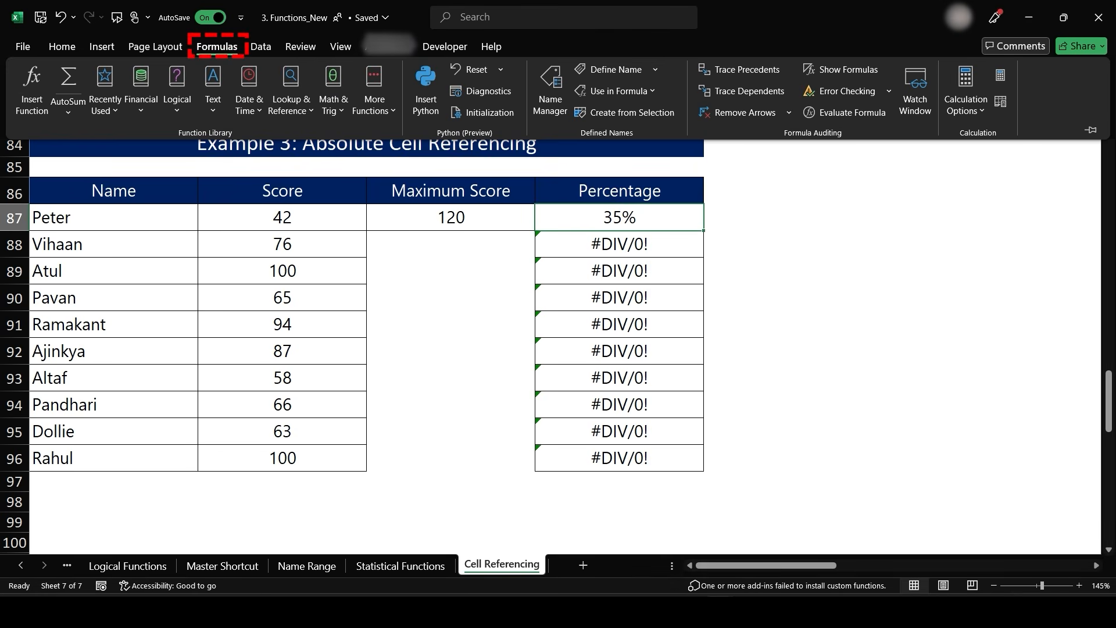
{"action": "key", "text": "ctrl+grave"}
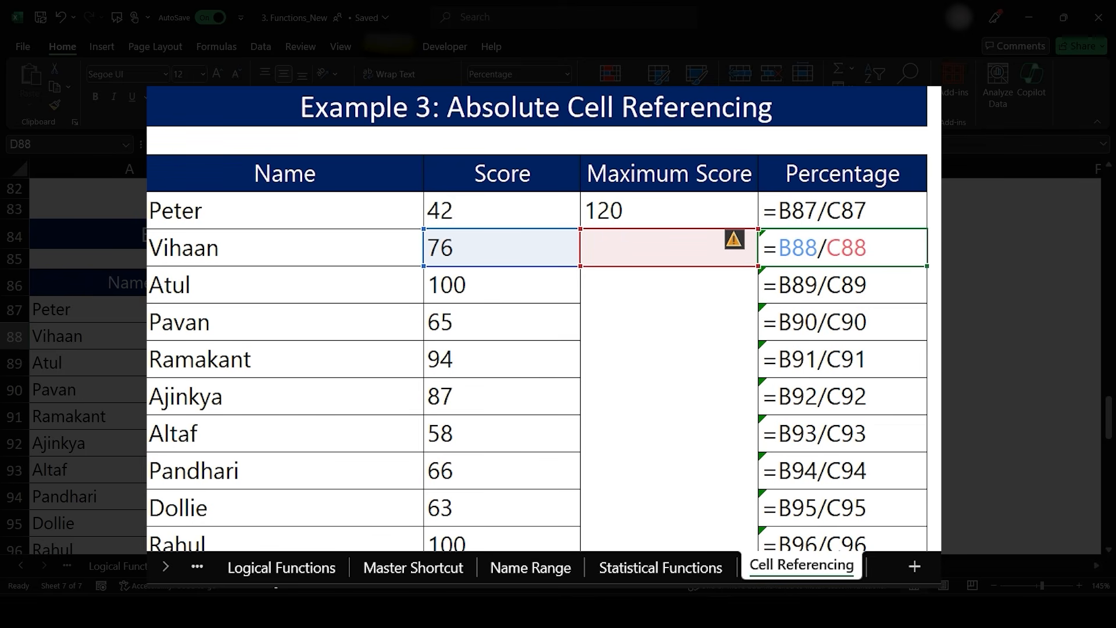
- Make the Maximum Score reference in D87 absolute as $C$87 and fill the formula down to D96
{"action": "double_click", "coordinate": [855, 211]}
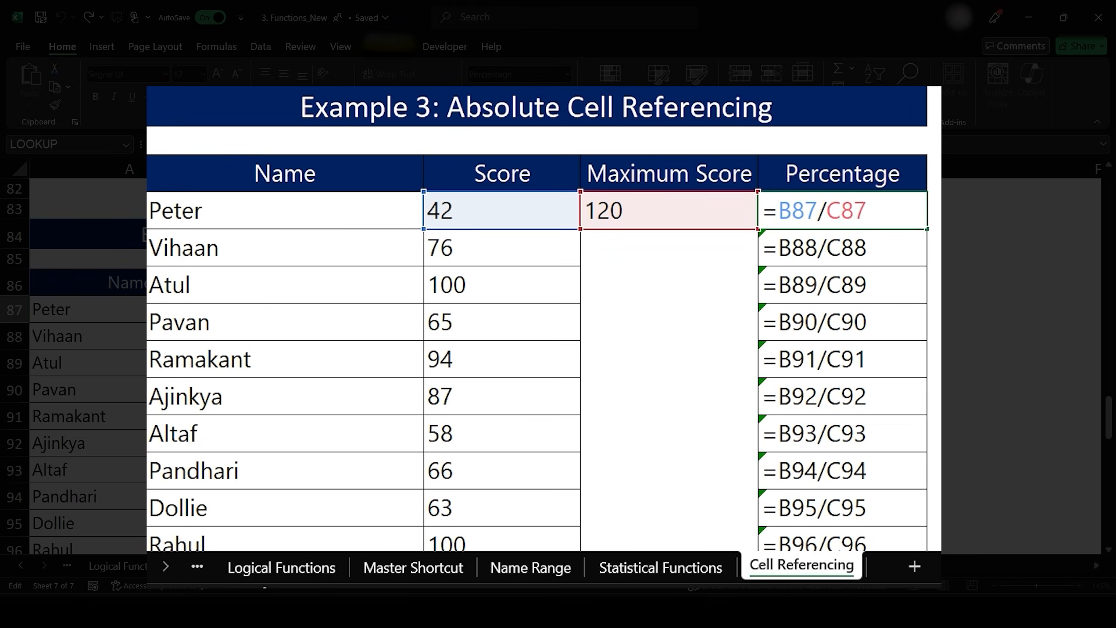
{"action": "key", "text": "F4"}
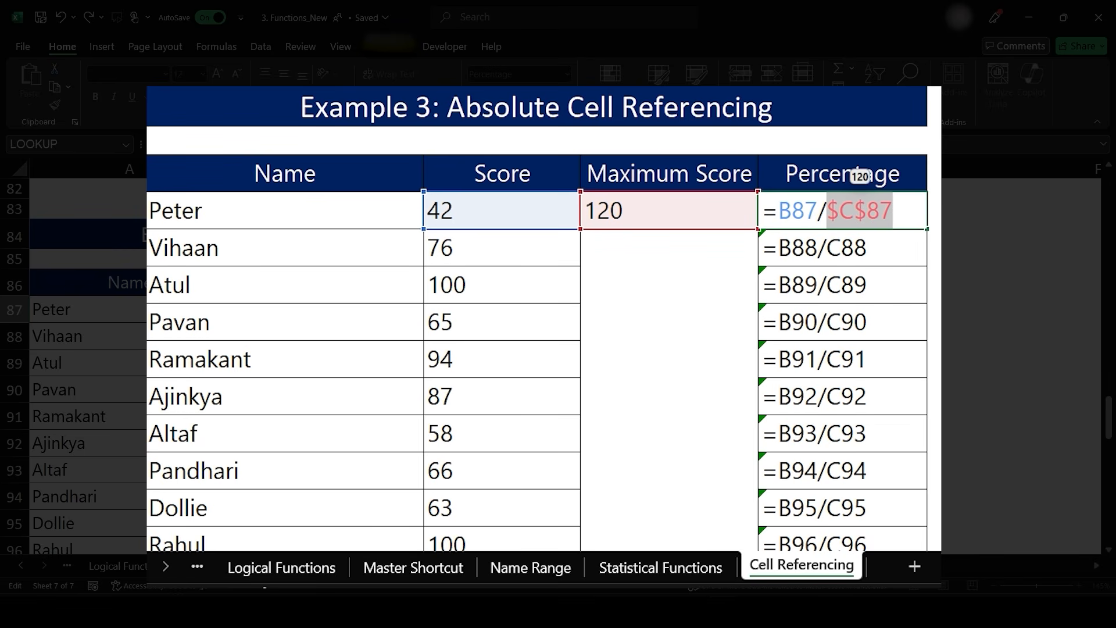
{"action": "key", "text": "ctrl+Return"}
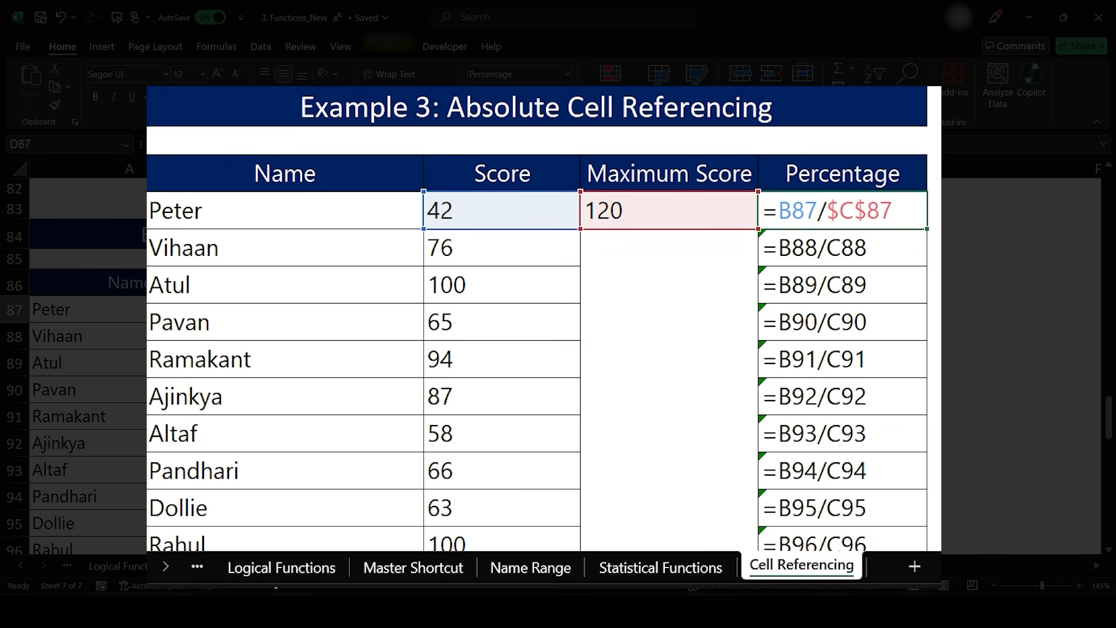
{"action": "left_click_drag", "start_coordinate": [927, 228], "coordinate": [927, 550]}
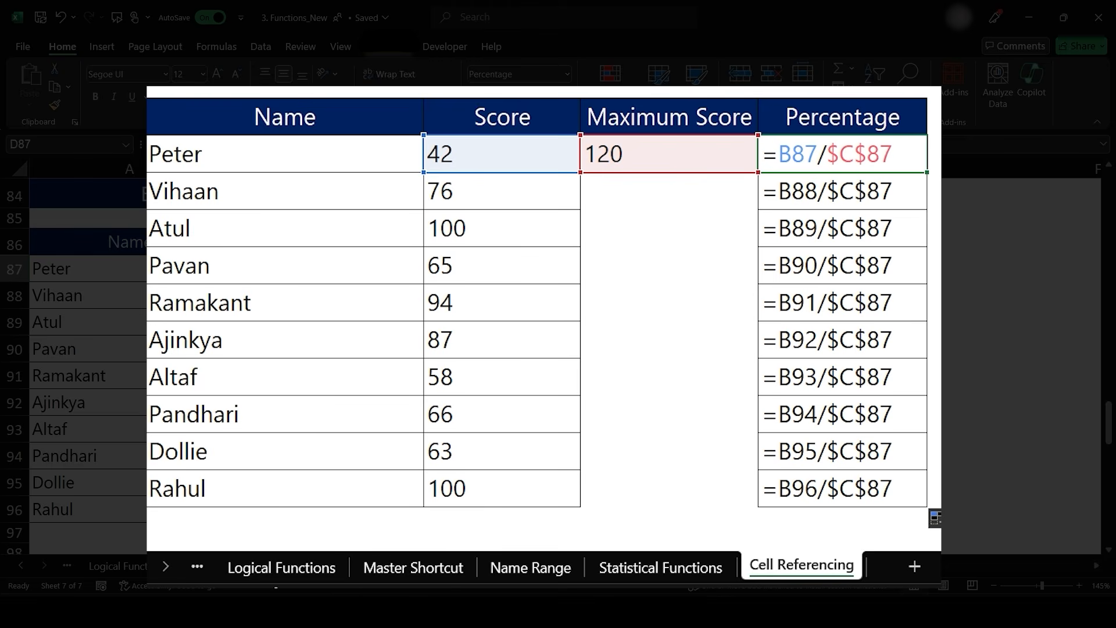
- Step through the copied Percentage formulas in D88 to D96, then undo the absolute-reference fill
{"action": "key", "text": "Down"}
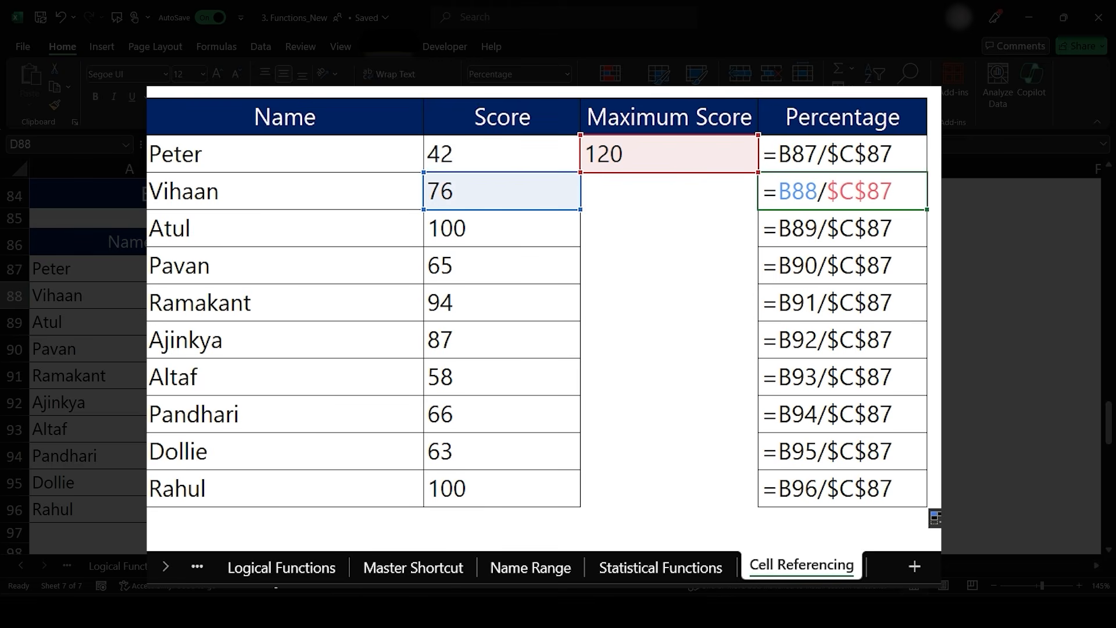
{"action": "key", "text": "Down"}
{"action": "key", "text": "Down"}
{"action": "key", "text": "Down"}
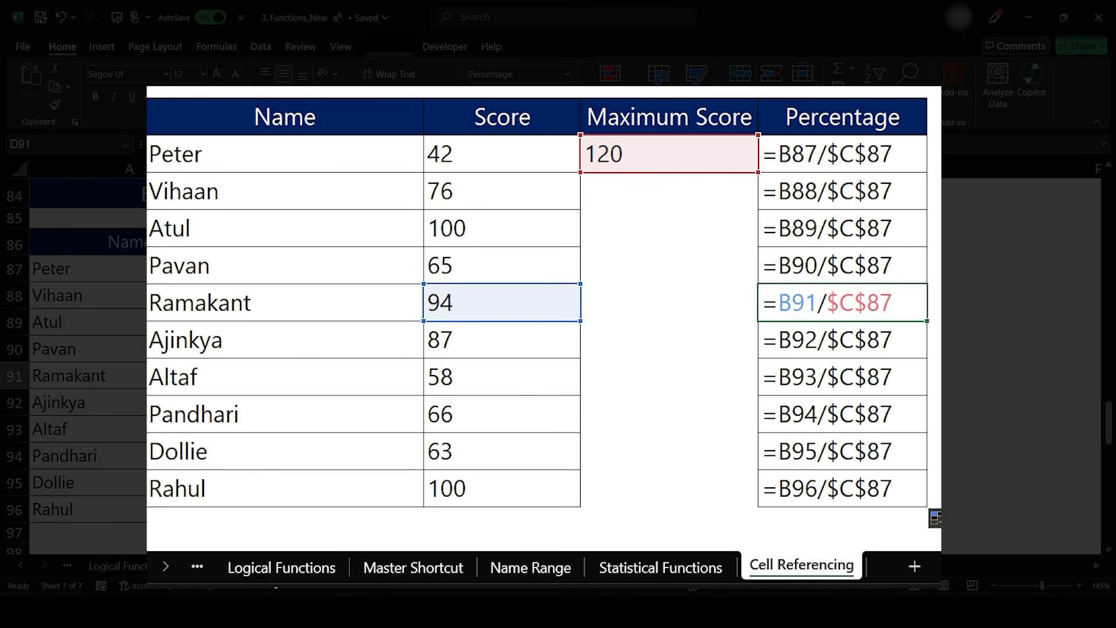
{"action": "key", "text": "Down"}
{"action": "key", "text": "Down"}
{"action": "key", "text": "Down"}
{"action": "key", "text": "Down"}
{"action": "key", "text": "Down"}
{"action": "key", "text": "Up"}
{"action": "key", "text": "Up"}
{"action": "key", "text": "Up"}
{"action": "key", "text": "Up"}
{"action": "key", "text": "Up"}
{"action": "key", "text": "Up"}
{"action": "key", "text": "Up"}
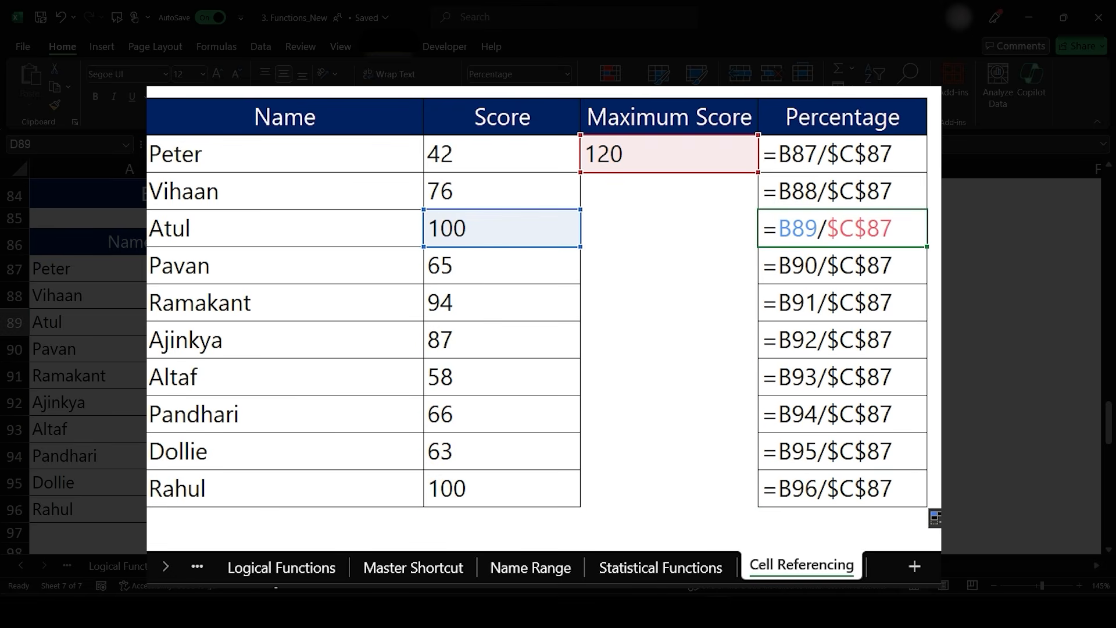
{"action": "key", "text": "Up"}
{"action": "key", "text": "Up"}
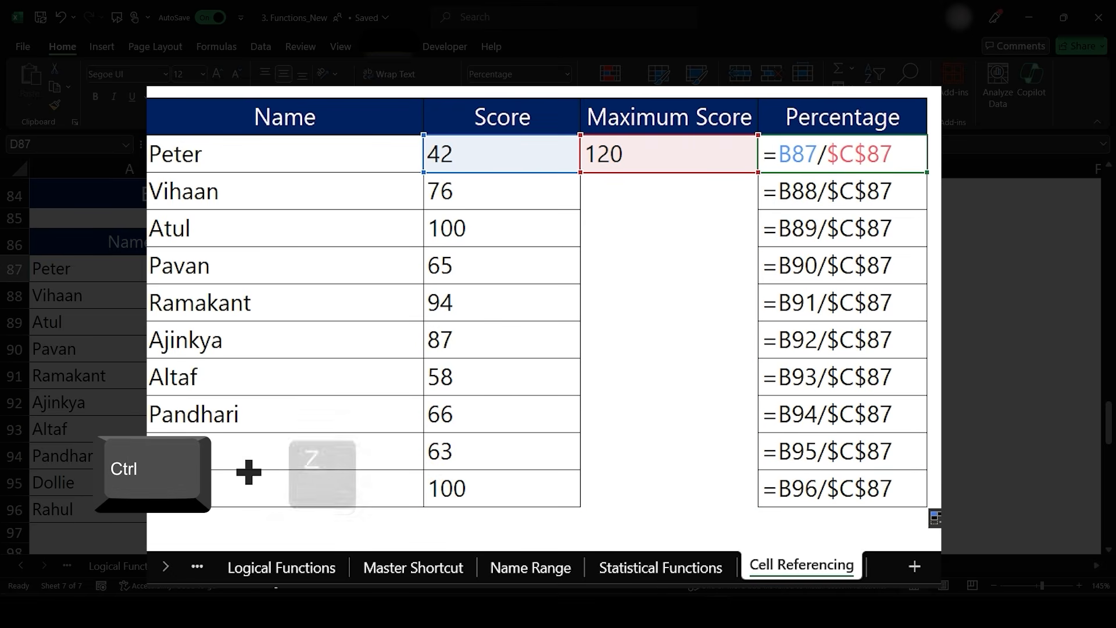
{"action": "key", "text": "ctrl+z"}
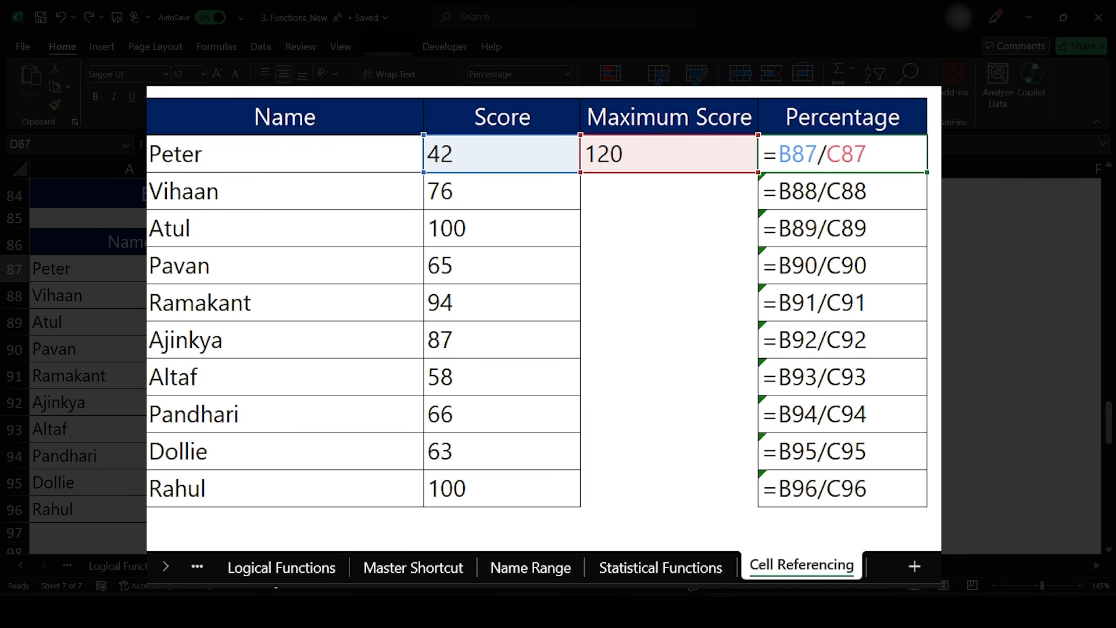
- Edit D87's formula to =B87/$C$87 by locking both the column and row of the Maximum Score reference
{"action": "key", "text": "F2"}
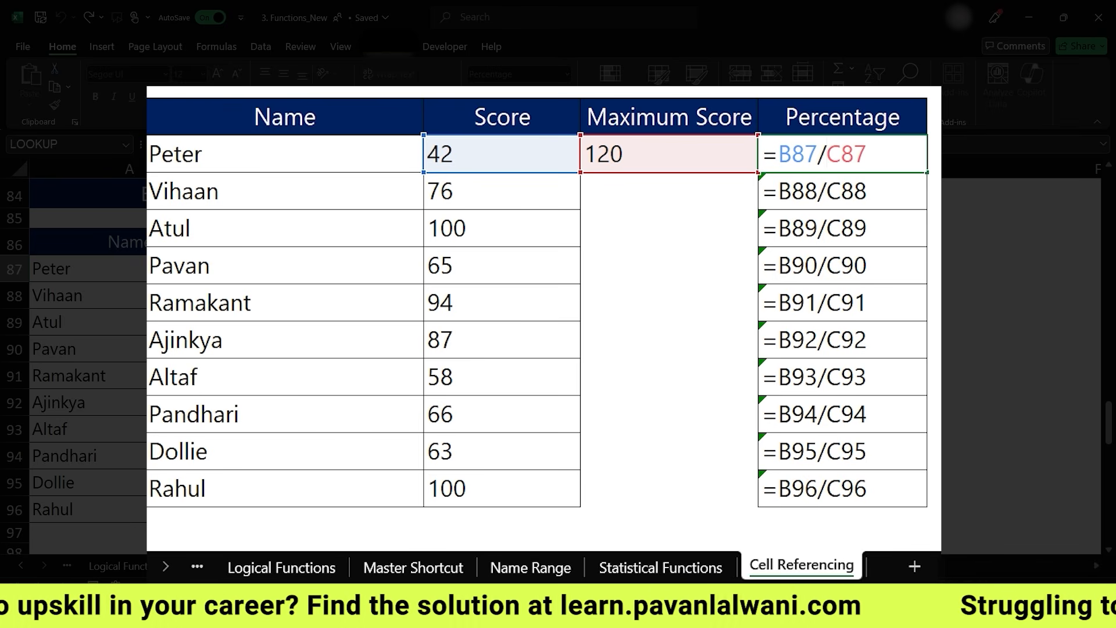
{"action": "type", "text": "$"}
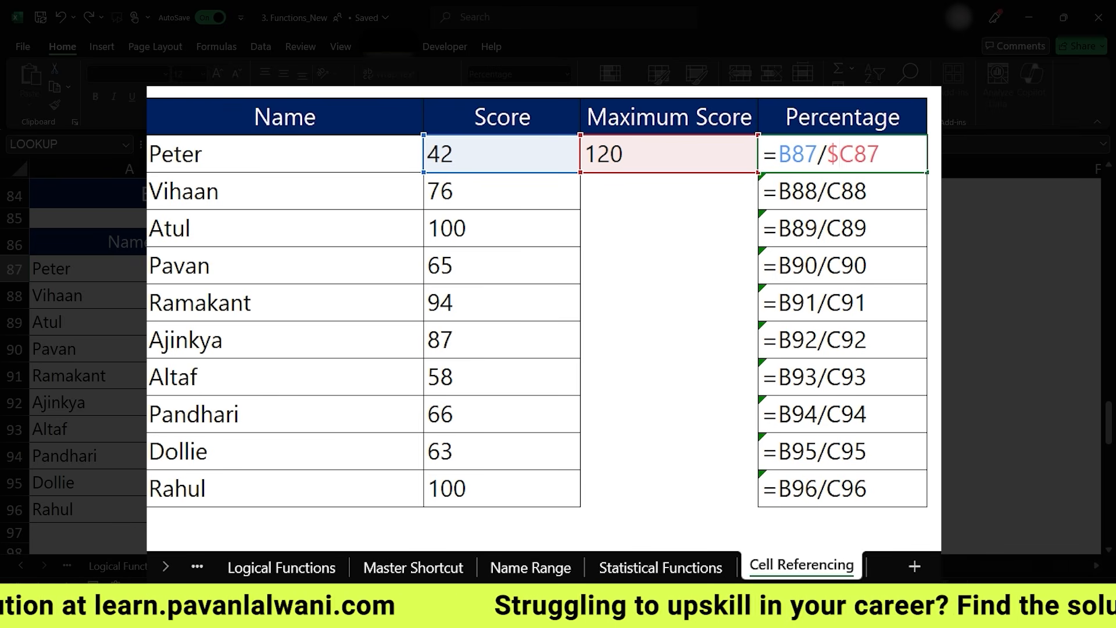
{"action": "key", "text": "Right"}
{"action": "key", "text": "Right"}
{"action": "key", "text": "Left"}
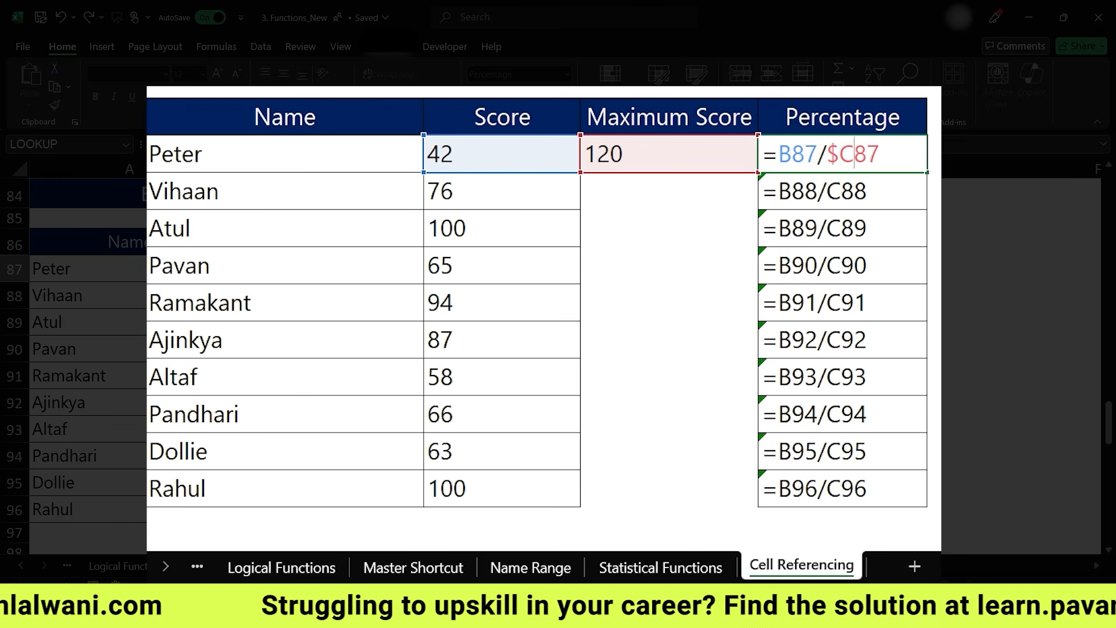
{"action": "type", "text": "$"}
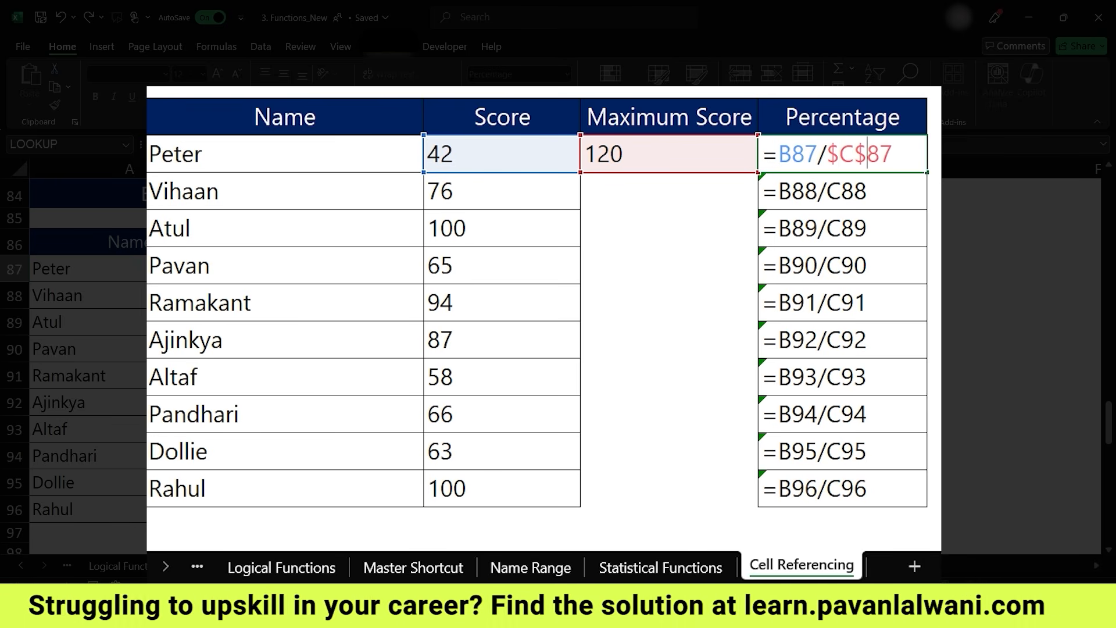
{"action": "key", "text": "Return"}
{"action": "key", "text": "Down"}
{"action": "key", "text": "Up"}
{"action": "key", "text": "Up"}
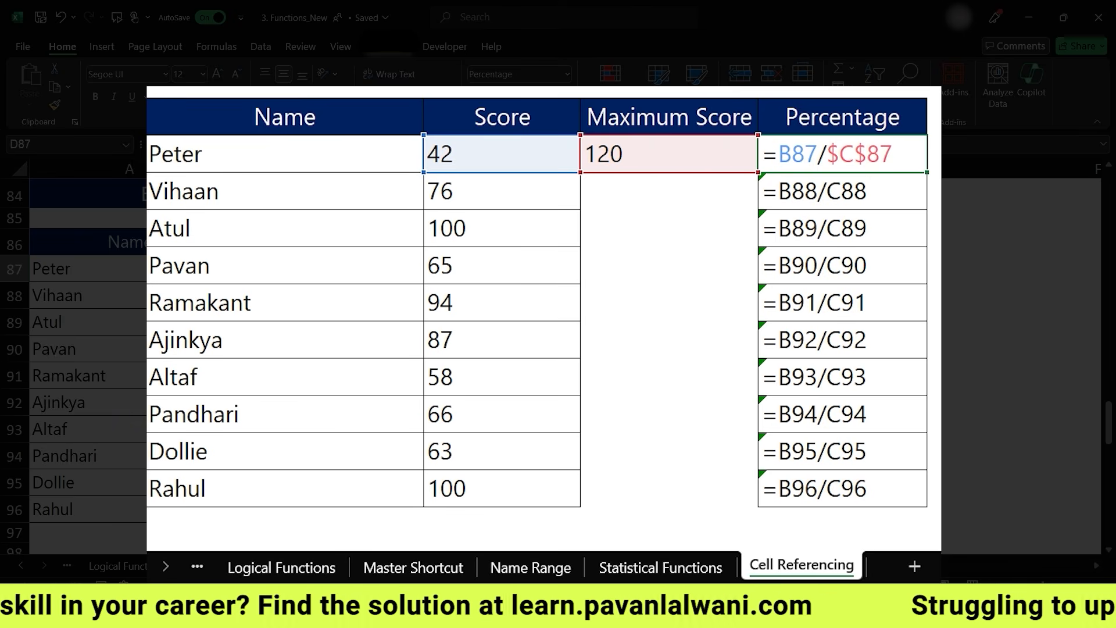
- Fill the corrected Percentage formula down to D96 and turn off Show Formulas
{"action": "double_click", "coordinate": [927, 173]}
{"action": "left_click", "coordinate": [842, 154]}
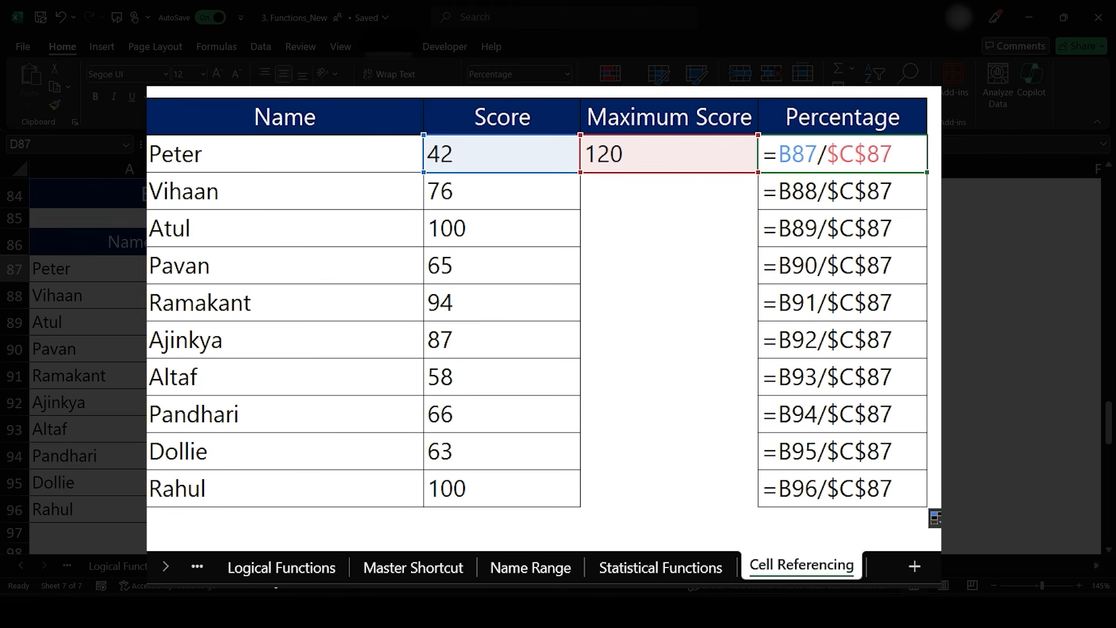
{"action": "left_click", "coordinate": [216, 46]}
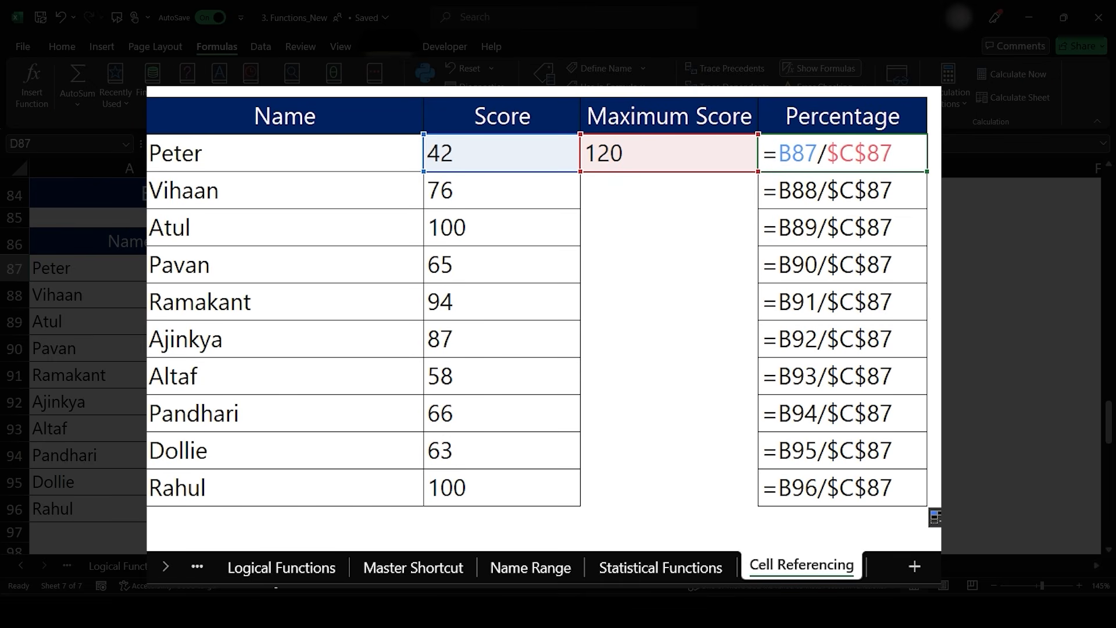
{"action": "key", "text": "ctrl+grave"}
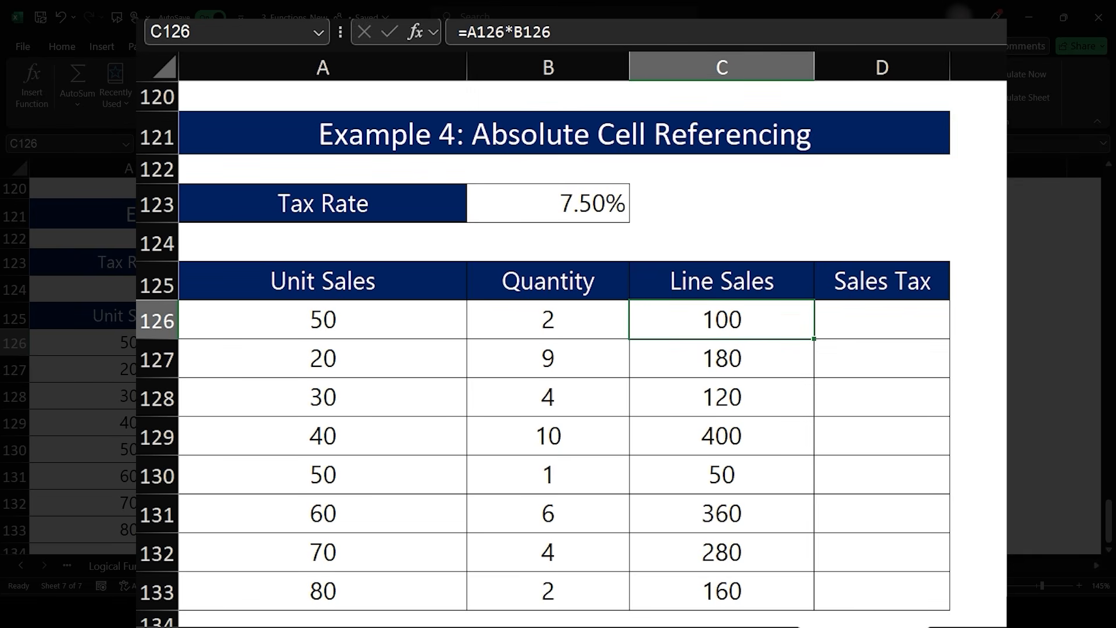
- Enter the Sales Tax formula =C126*$B$123 in D126 and fill it down to D133
{"action": "key", "text": "Right"}
{"action": "type", "text": "="}
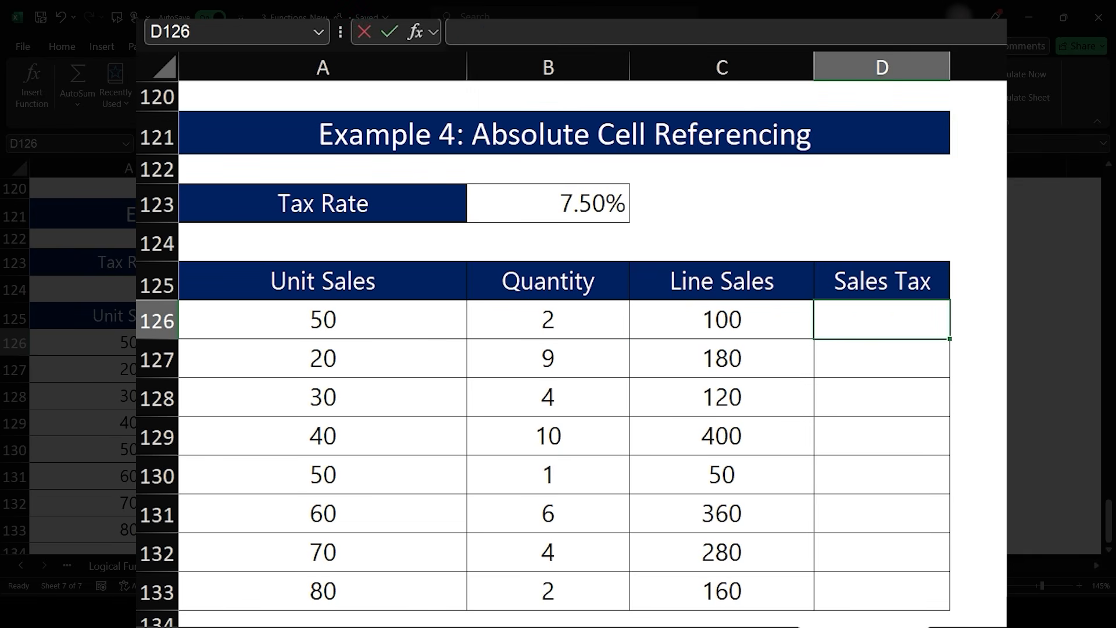
{"action": "key", "text": "Left"}
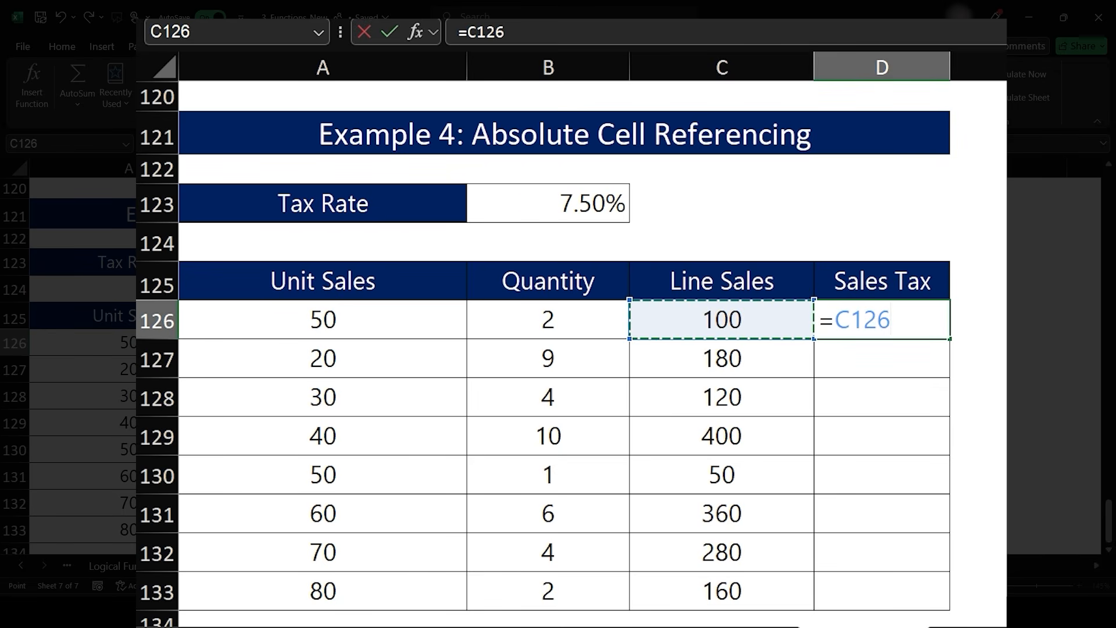
{"action": "type", "text": "*"}
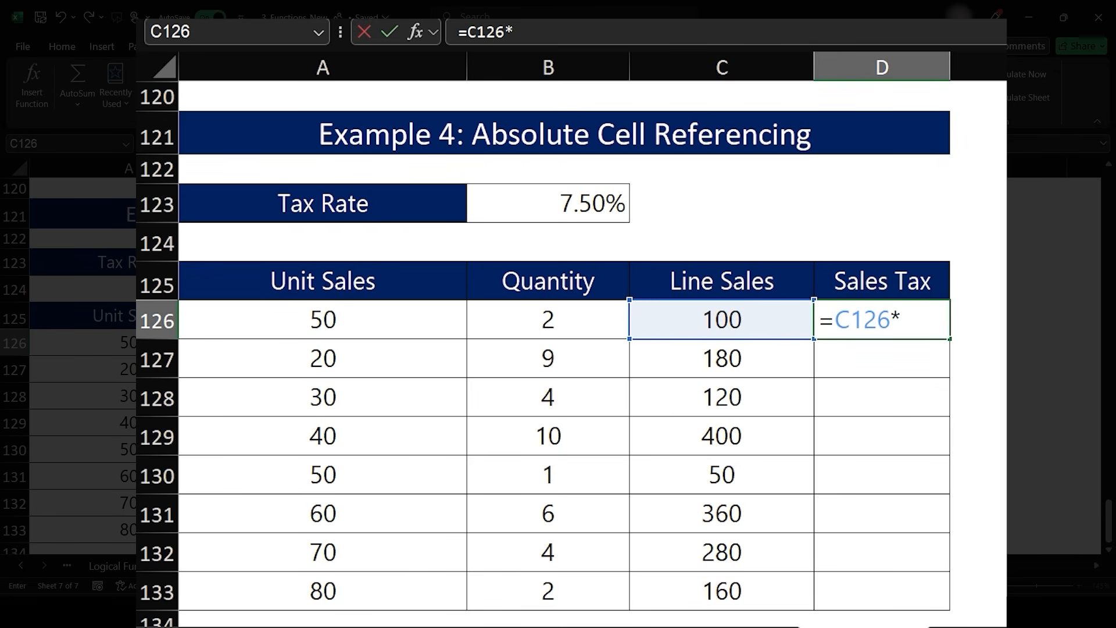
{"action": "left_click", "coordinate": [548, 204]}
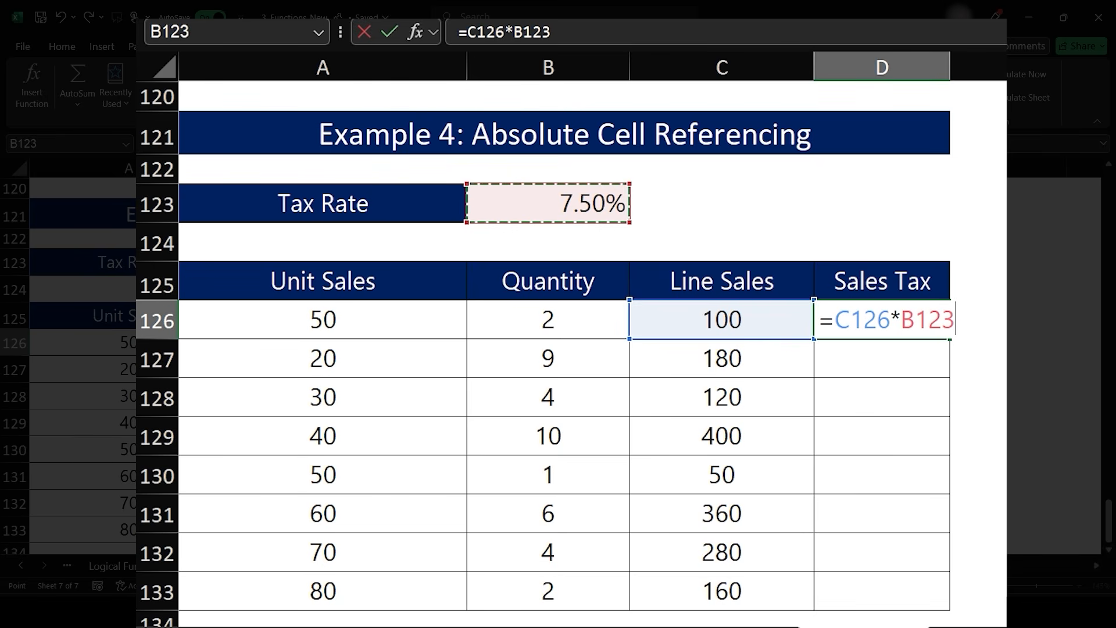
{"action": "key", "text": "F4"}
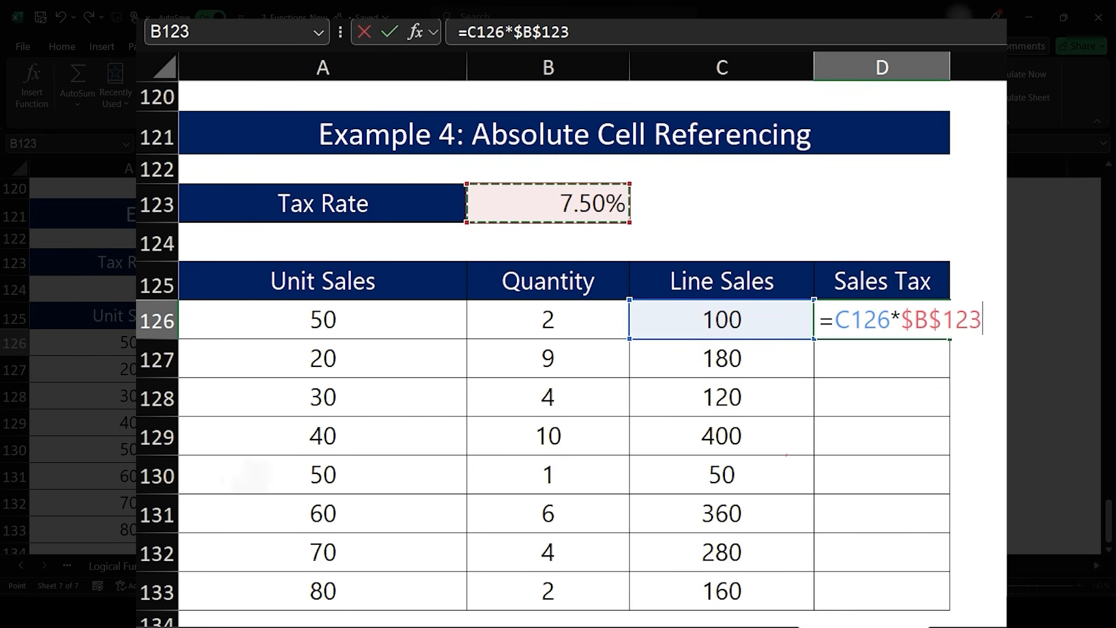
{"action": "key", "text": "Return"}
{"action": "key", "text": "Up"}
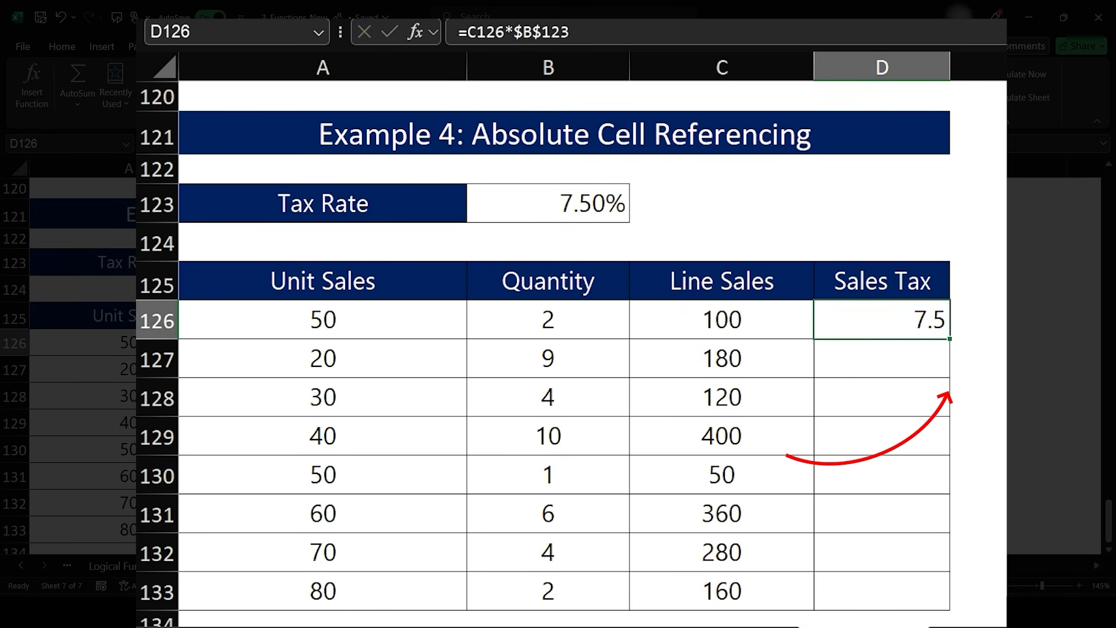
{"action": "double_click", "coordinate": [950, 338]}
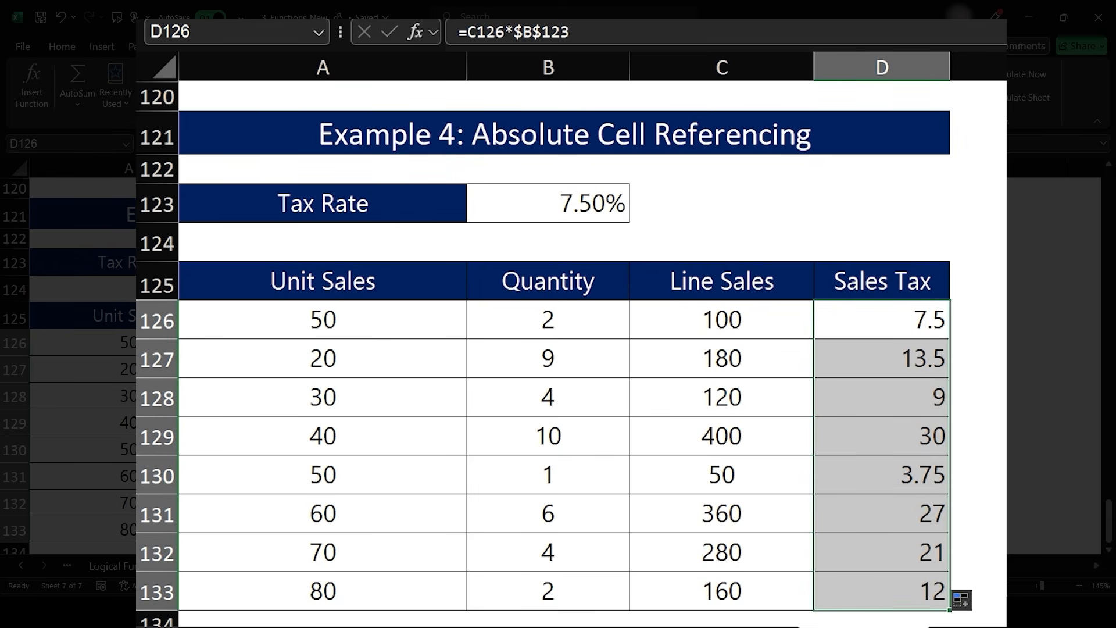
- Open the copied Sales Tax formulas in D127 to D129 to check their references
{"action": "double_click", "coordinate": [851, 358]}
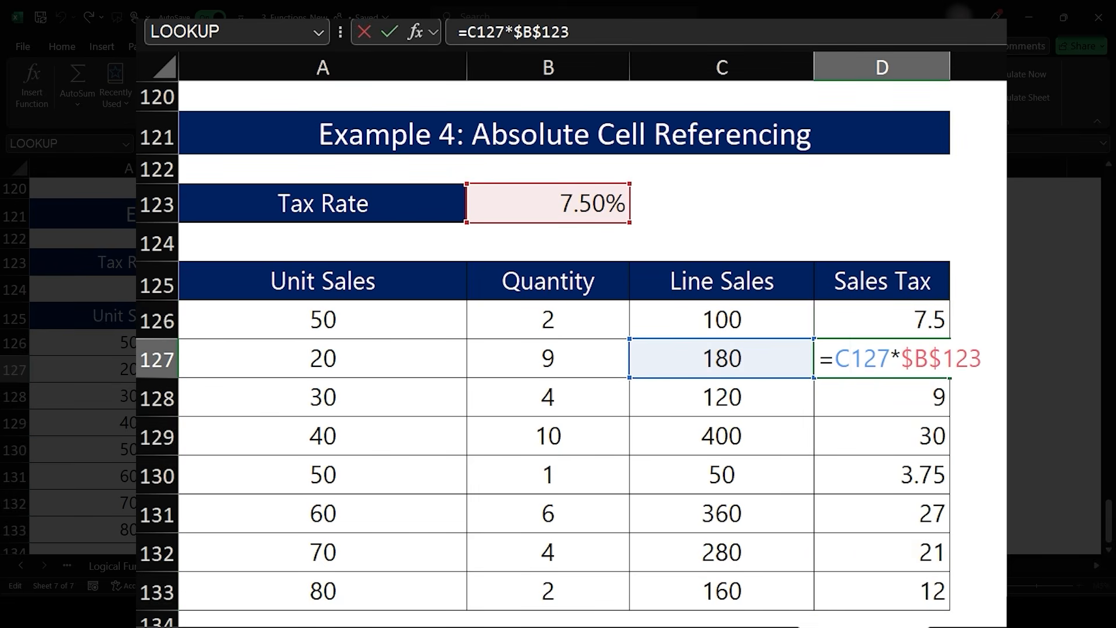
{"action": "key", "text": "Return"}
{"action": "double_click", "coordinate": [851, 397]}
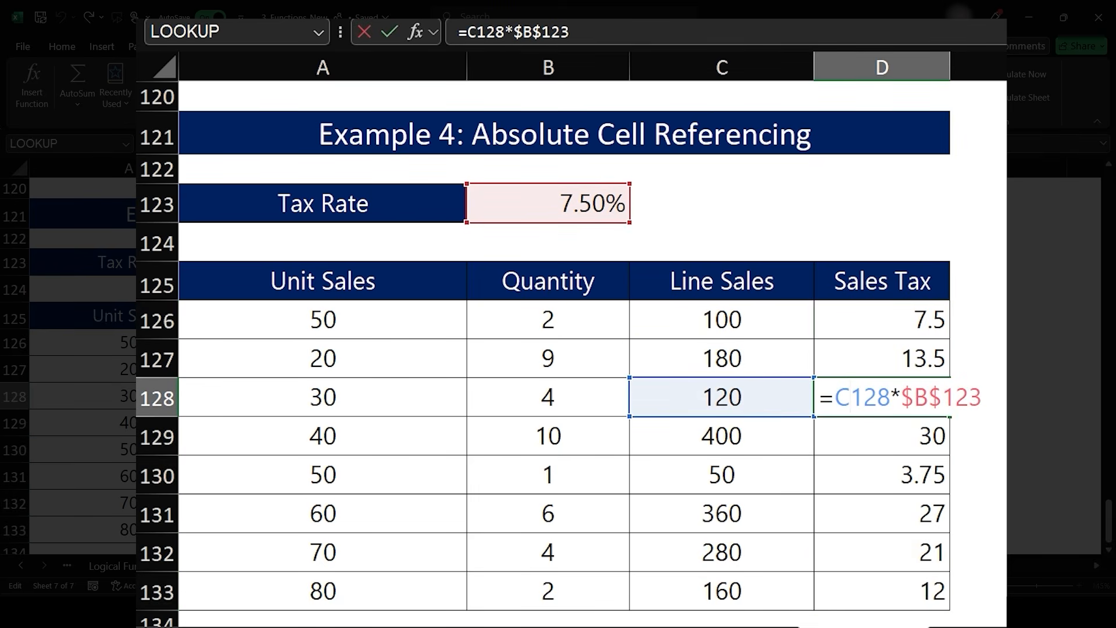
{"action": "key", "text": "Return"}
{"action": "double_click", "coordinate": [851, 436]}
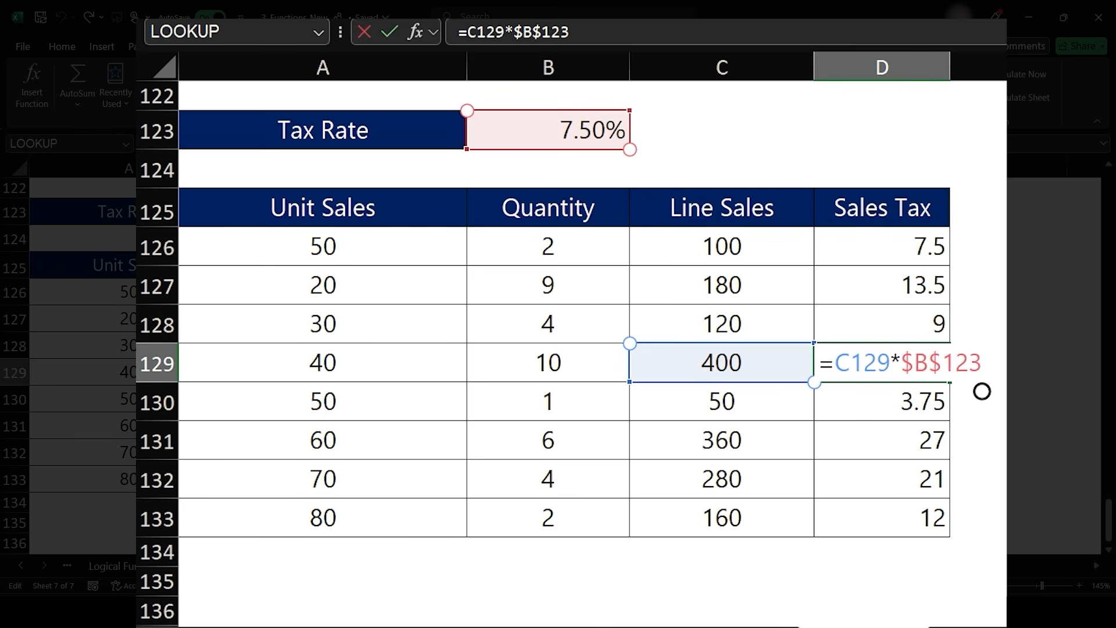
{"action": "key", "text": "ctrl+Return"}
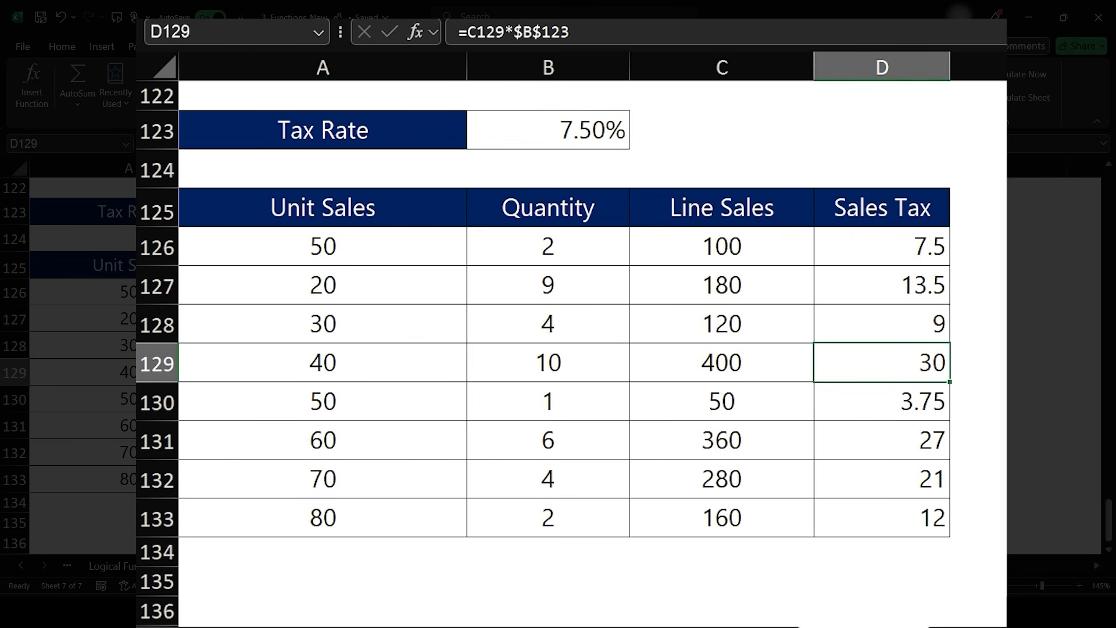
- Navigate to Example 5: Mixed Cell Referencing and examine the Amount and Term table cells
{"action": "scroll", "coordinate": [647, 262], "scroll_direction": "down", "scroll_amount": 10}
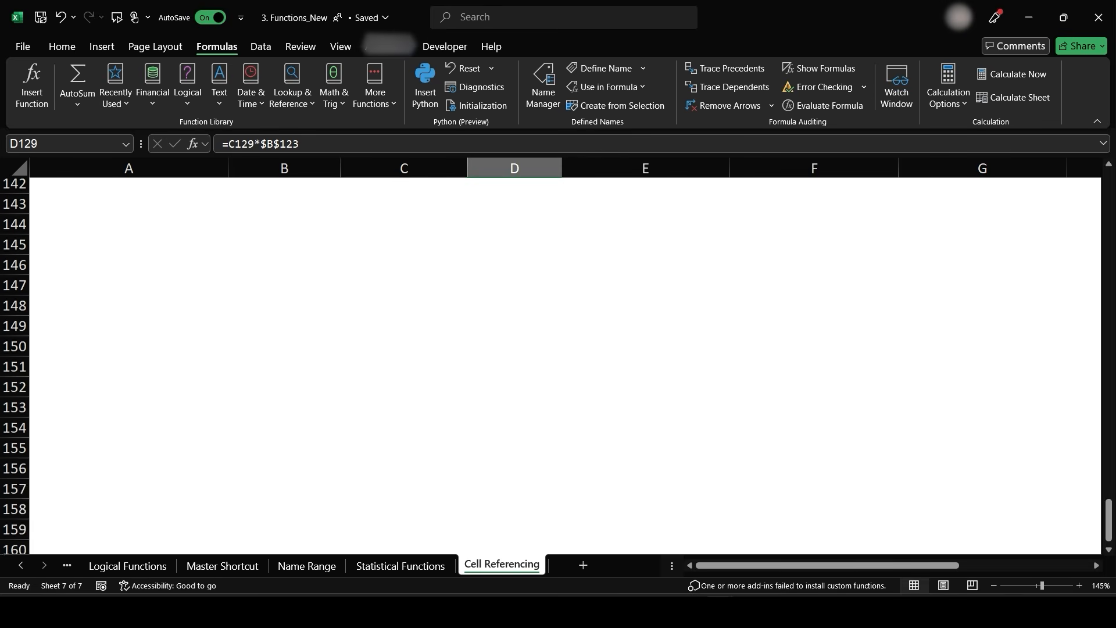
{"action": "scroll", "coordinate": [639, 432], "scroll_direction": "up", "scroll_amount": 20}
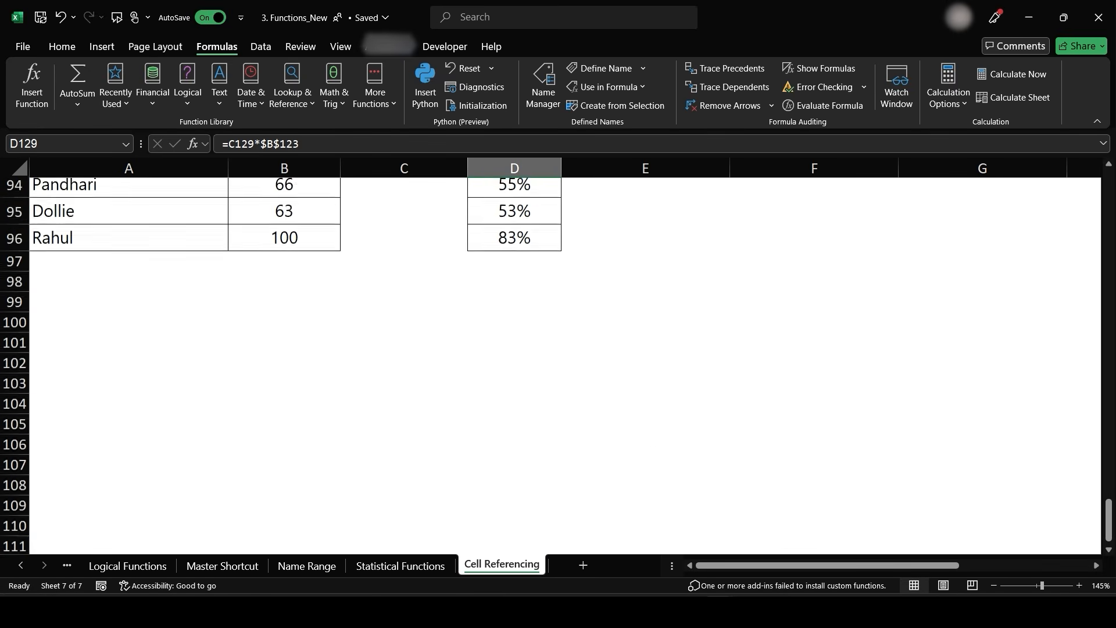
{"action": "scroll", "coordinate": [639, 431], "scroll_direction": "up", "scroll_amount": 20}
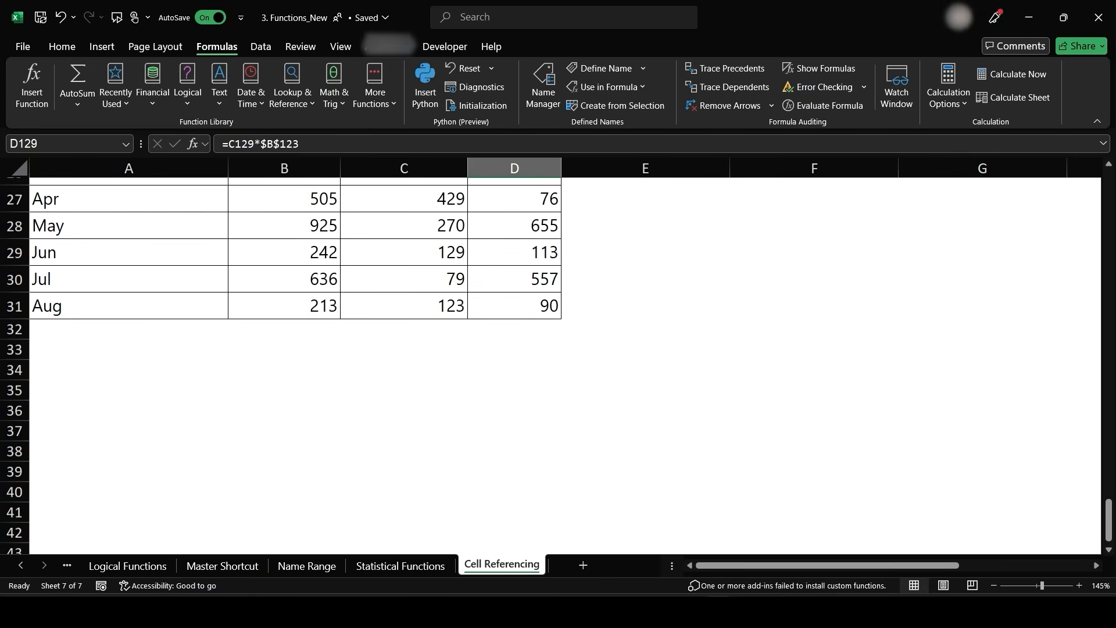
{"action": "scroll", "coordinate": [575, 448], "scroll_direction": "up", "scroll_amount": 3}
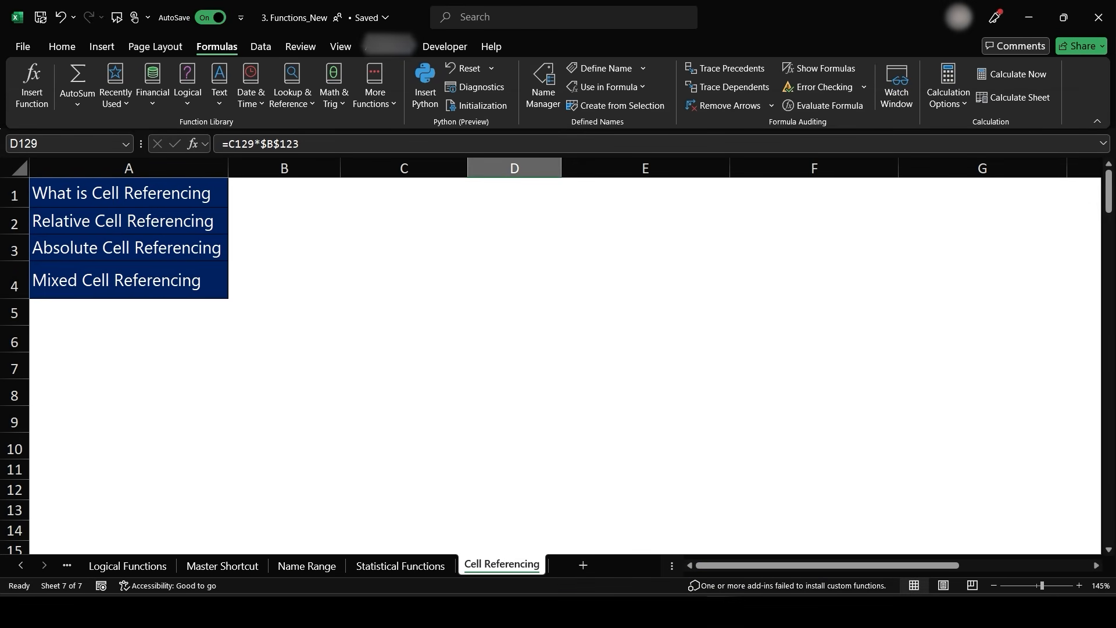
{"action": "scroll", "coordinate": [708, 401], "scroll_direction": "right", "scroll_amount": 5}
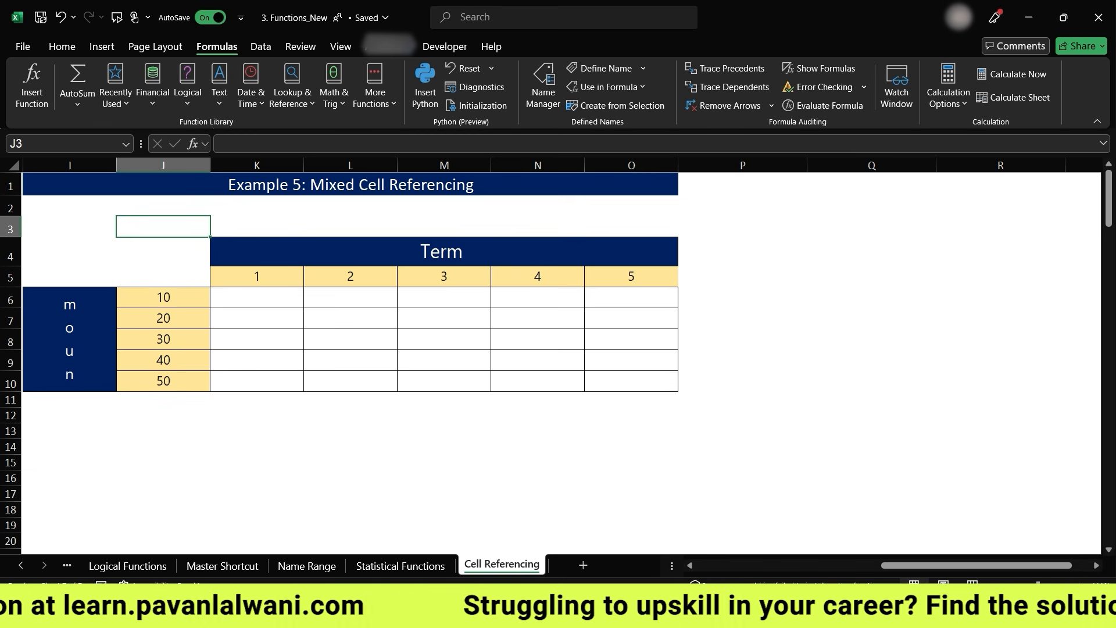
{"action": "left_click_drag", "start_coordinate": [10, 297], "coordinate": [11, 407]}
{"action": "left_click", "coordinate": [197, 378]}
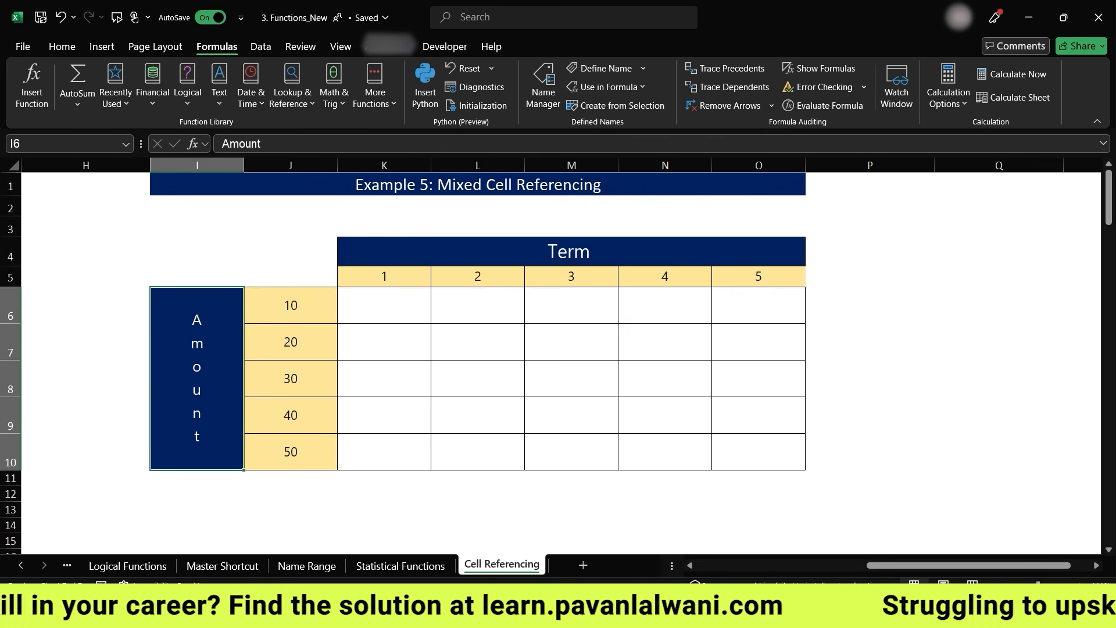
{"action": "scroll", "coordinate": [595, 354], "scroll_direction": "right", "scroll_amount": 1}
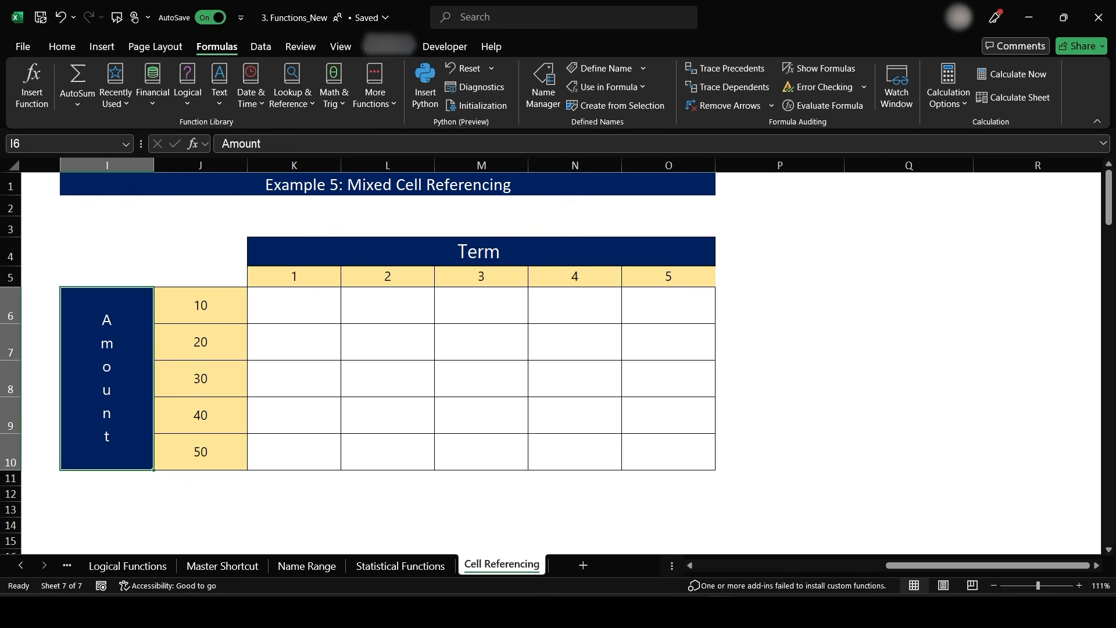
{"action": "left_click", "coordinate": [580, 381]}
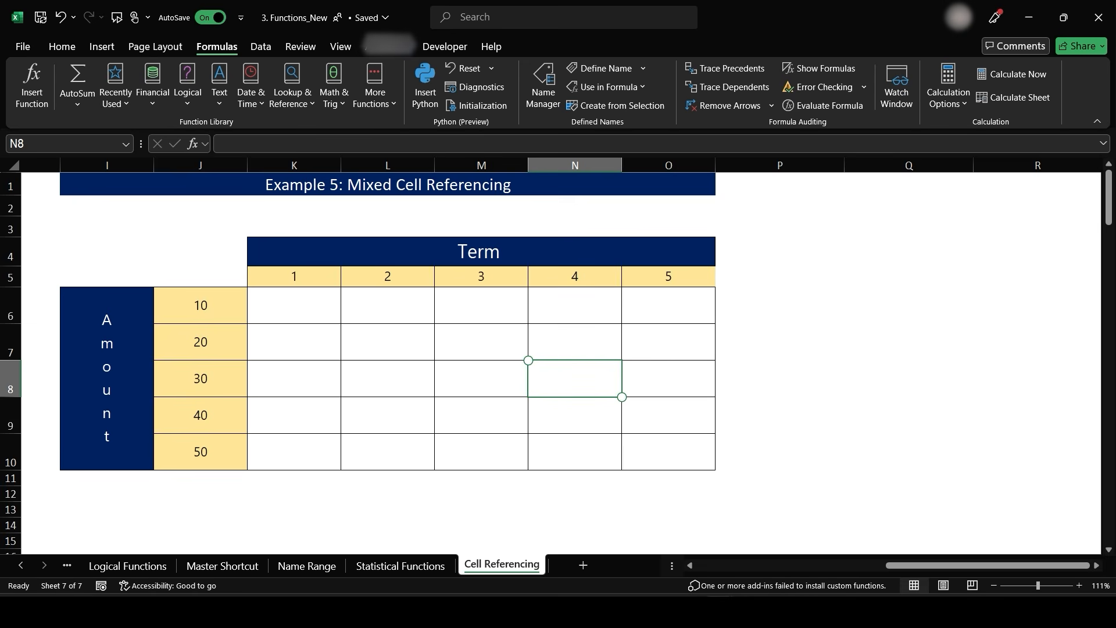
{"action": "left_click", "coordinate": [567, 450]}
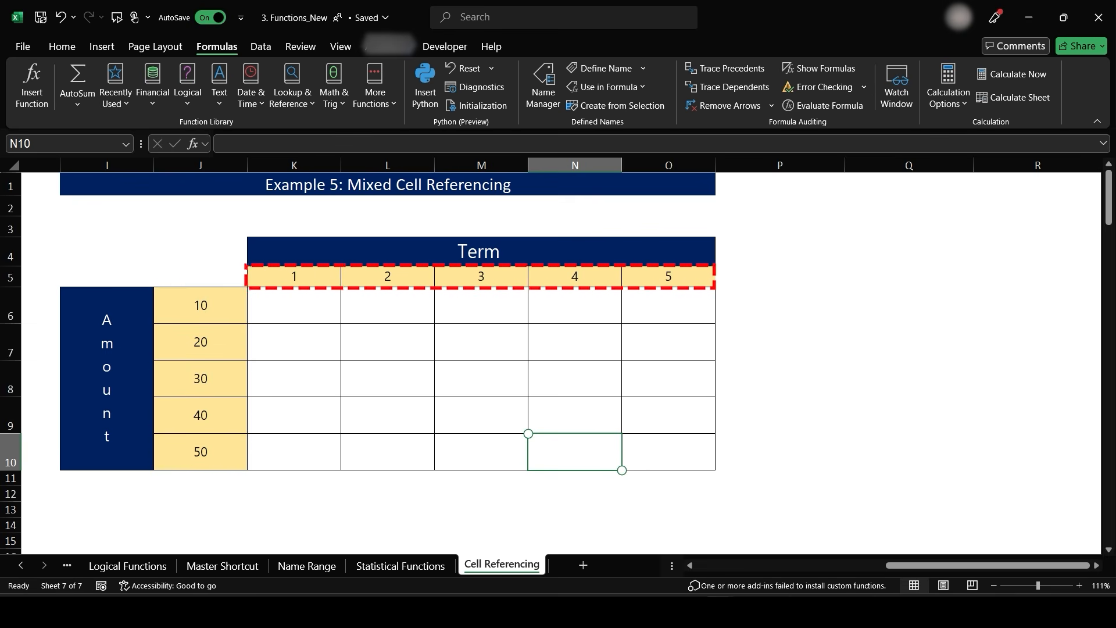
{"action": "left_click", "coordinate": [13, 281]}
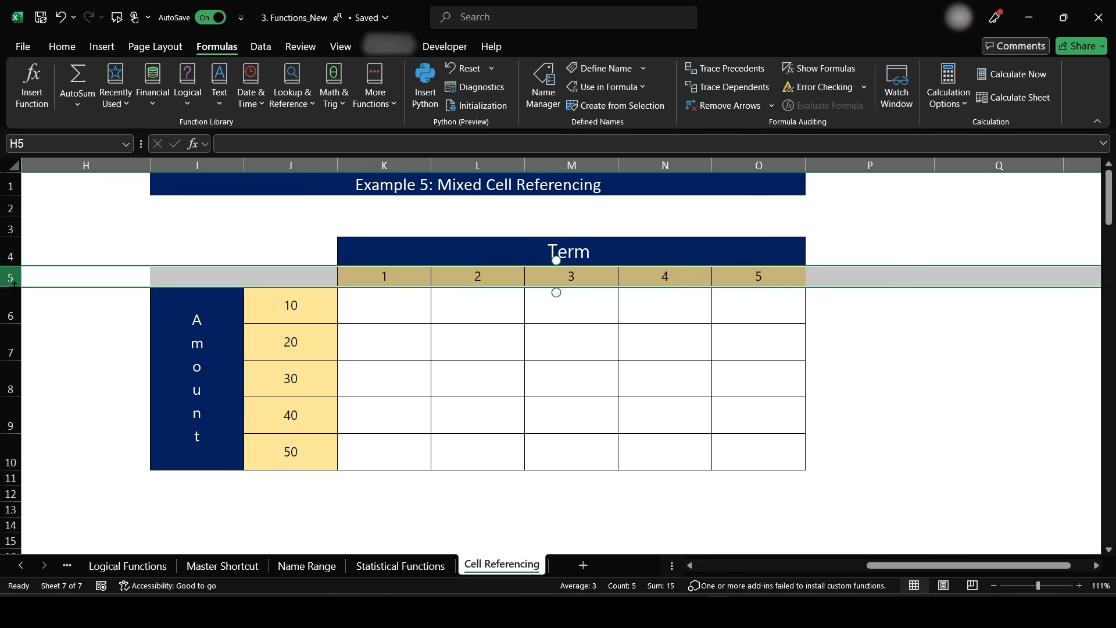
{"action": "left_click", "coordinate": [291, 165]}
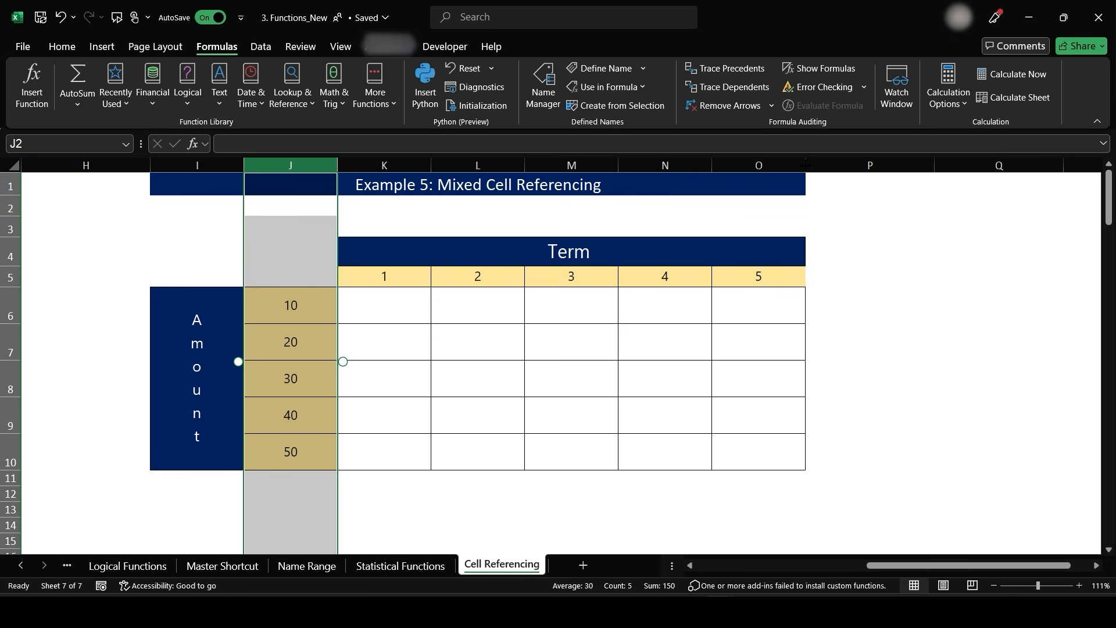
{"action": "left_click", "coordinate": [384, 305]}
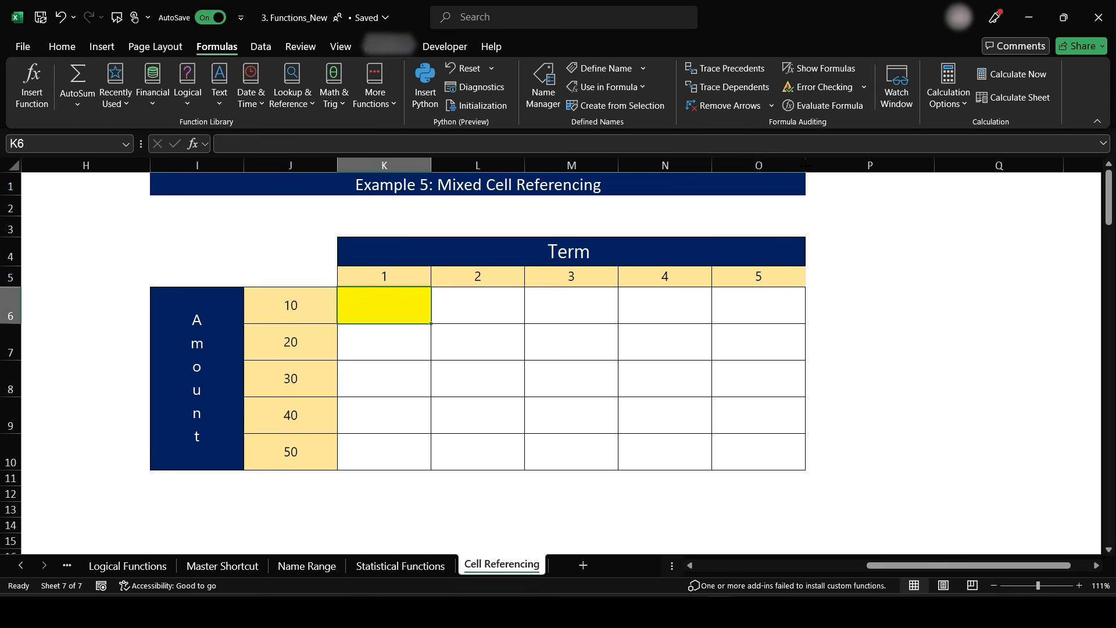
{"action": "left_click", "coordinate": [302, 307]}
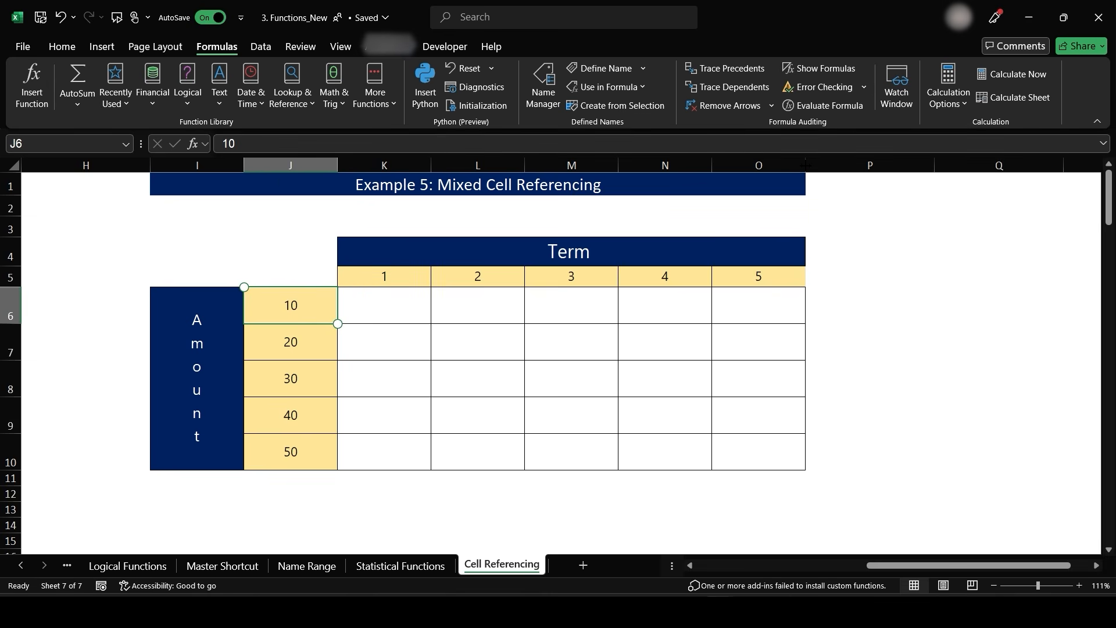
{"action": "left_click", "coordinate": [394, 272]}
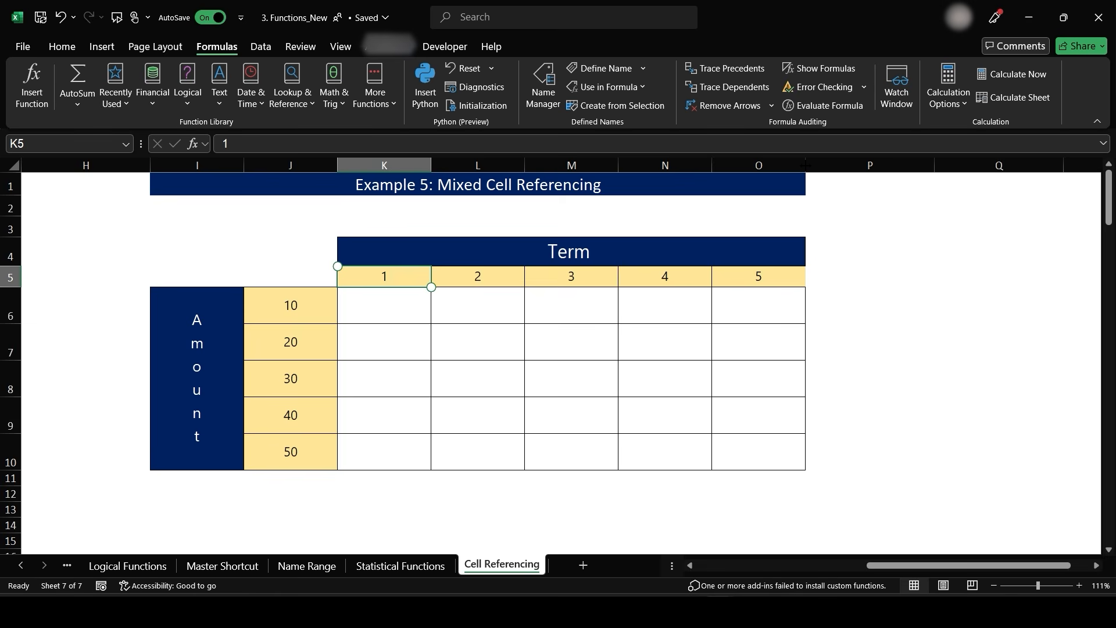
{"action": "key", "text": "Down"}
{"action": "type", "text": "="}
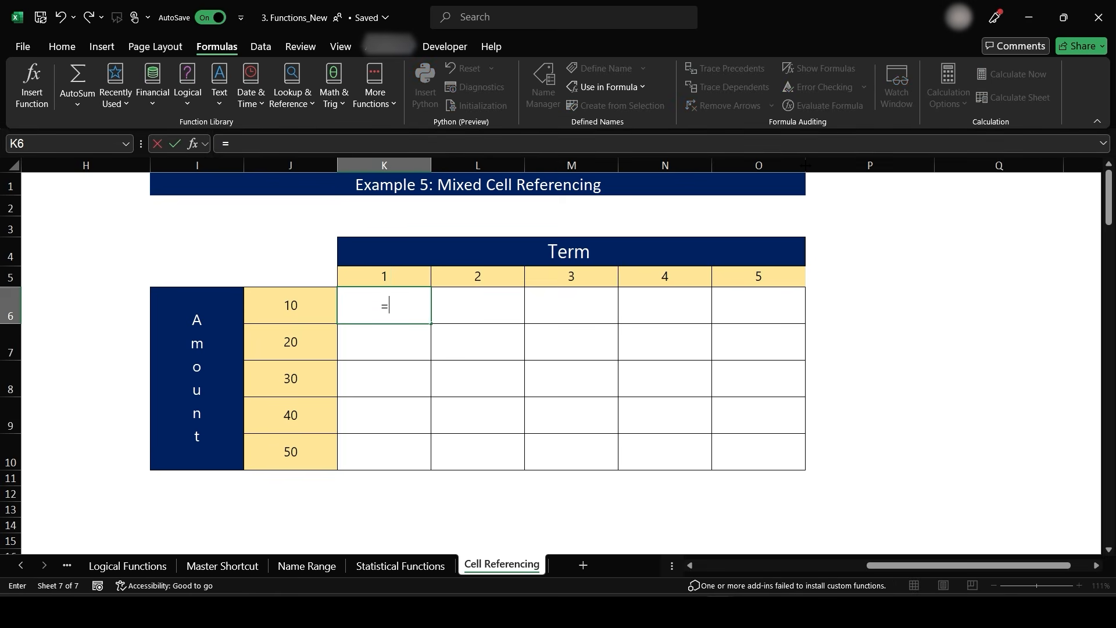
{"action": "key", "text": "Left"}
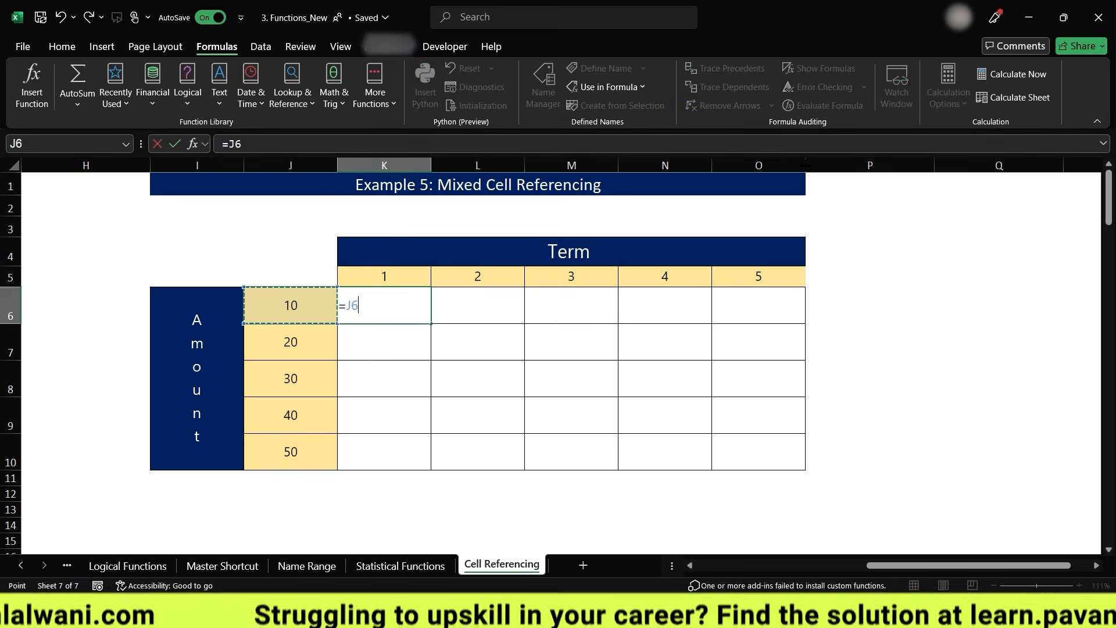
{"action": "key", "text": "Escape"}
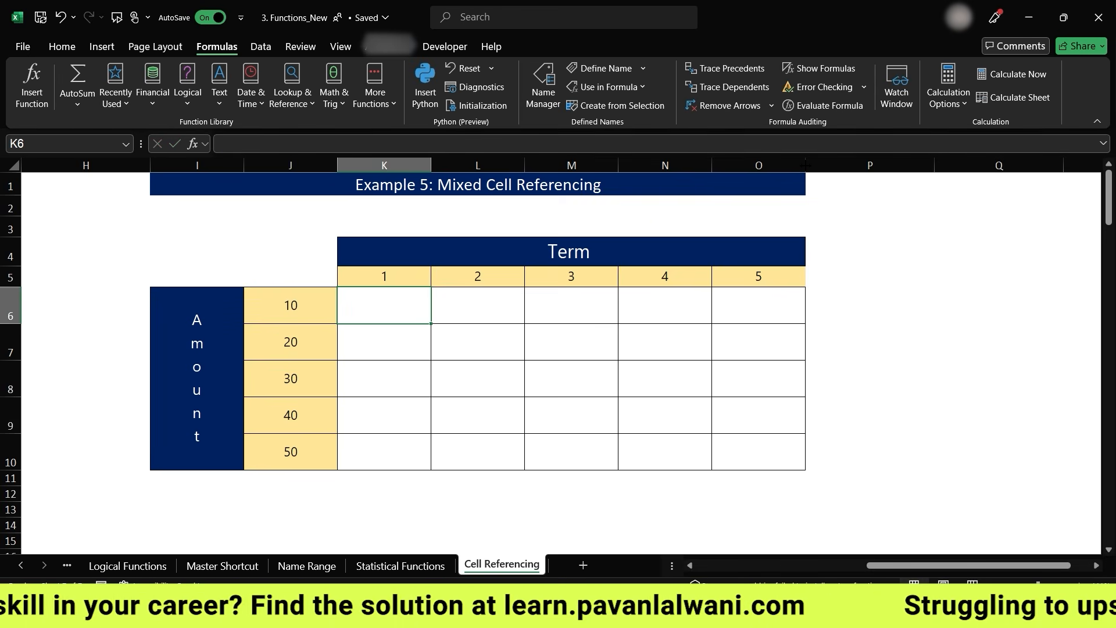
- Enter the formula =J6*K5 in K6 to multiply the amount by the term
{"action": "type", "text": "="}
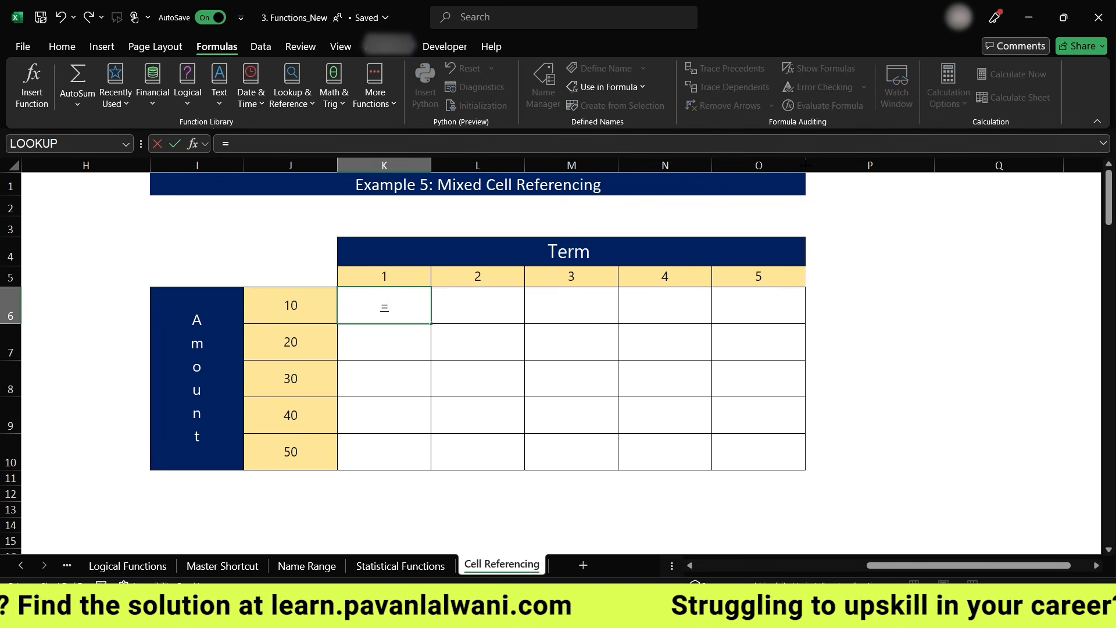
{"action": "key", "text": "Left"}
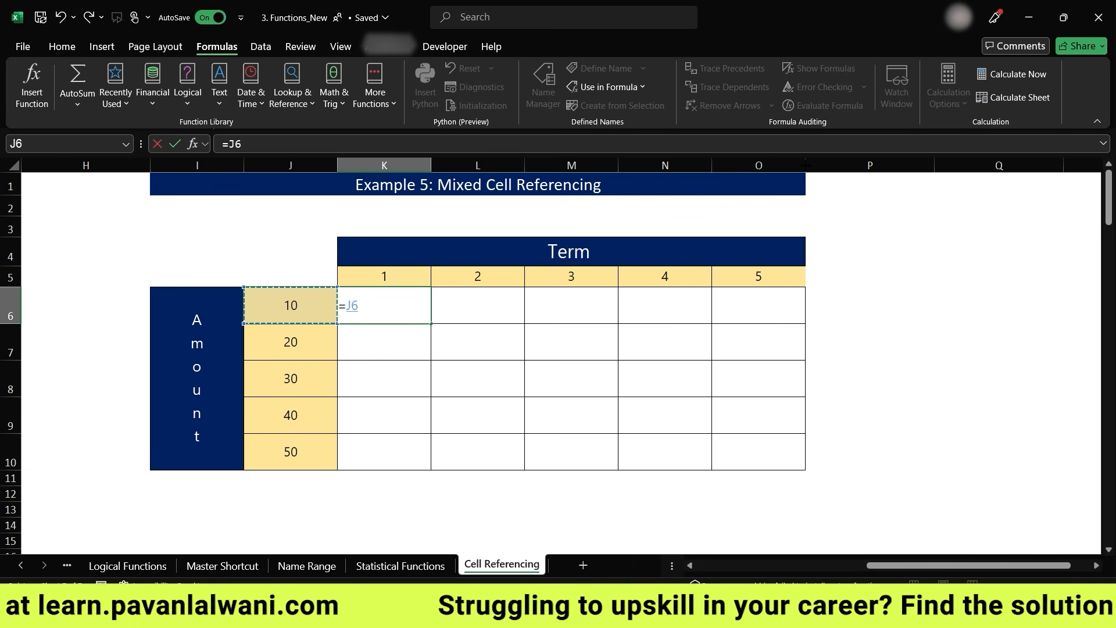
{"action": "type", "text": "*"}
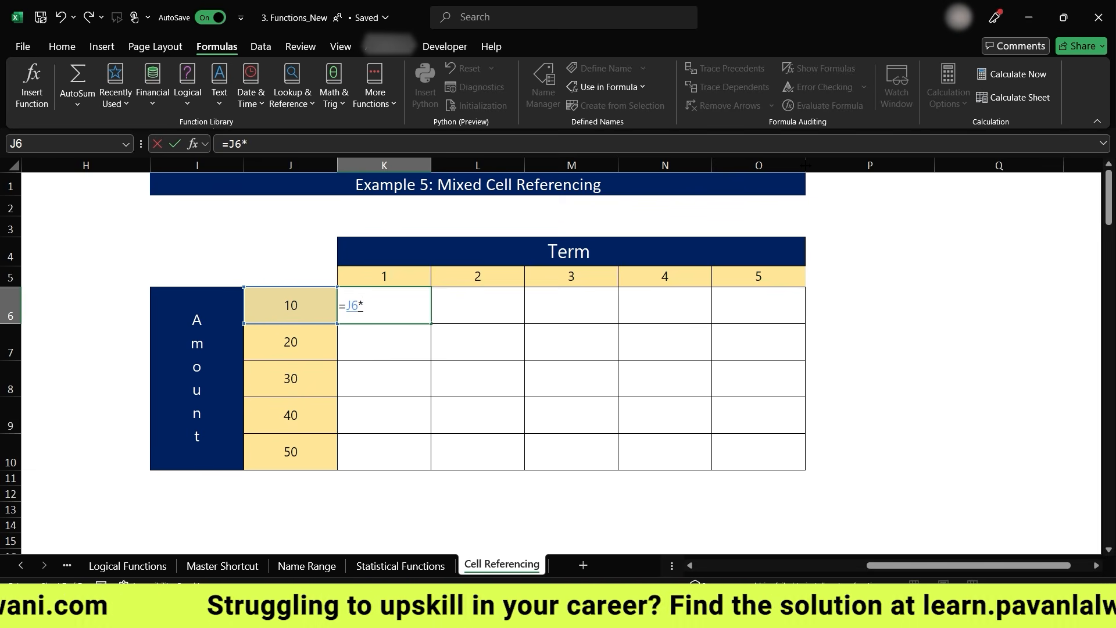
{"action": "key", "text": "Up"}
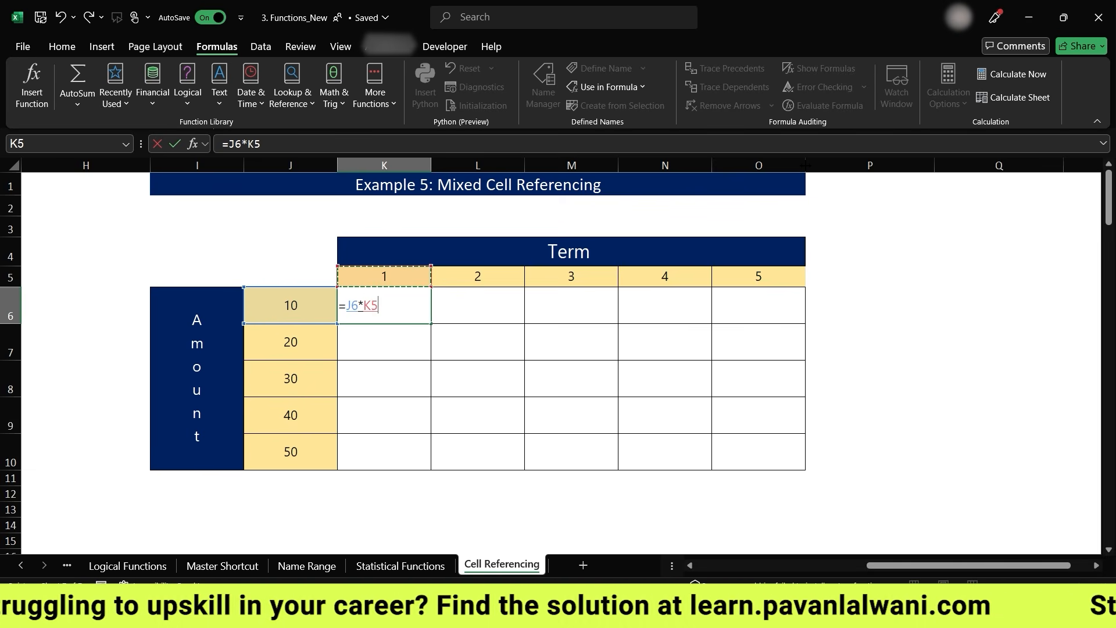
{"action": "key", "text": "Return"}
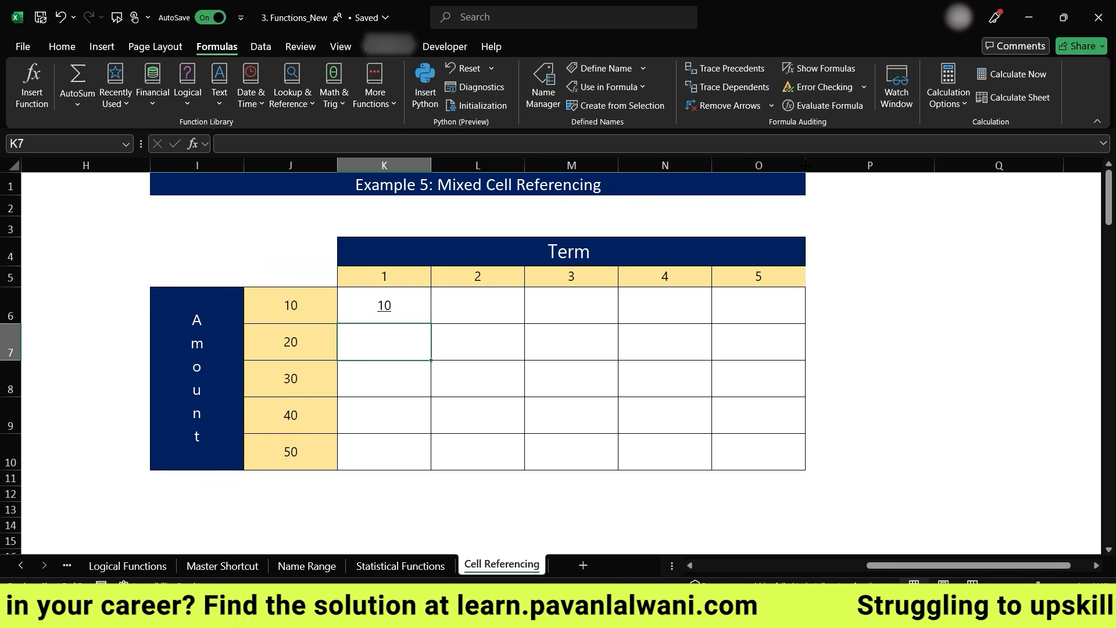
- Remove the underline formatting from the table cells K6 to O10
{"action": "left_click_drag", "start_coordinate": [383, 305], "coordinate": [758, 452]}
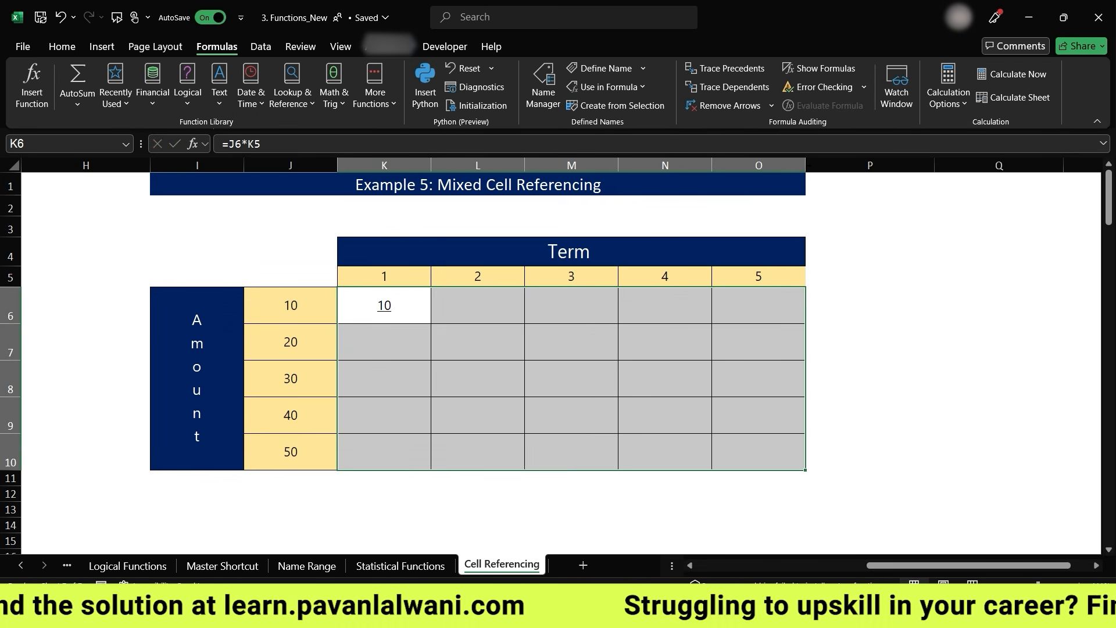
{"action": "left_click", "coordinate": [62, 47]}
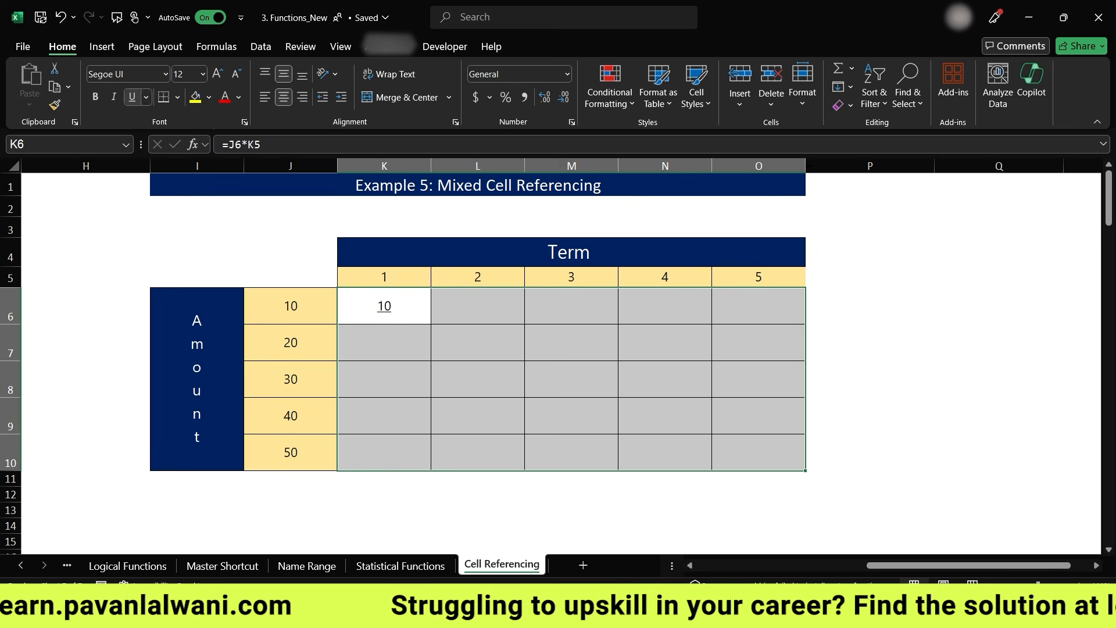
{"action": "left_click", "coordinate": [132, 97]}
- Try filling the K6 formula across and down to O10, then undo both fills
{"action": "left_click", "coordinate": [383, 305]}
{"action": "left_click_drag", "start_coordinate": [431, 324], "coordinate": [805, 470]}
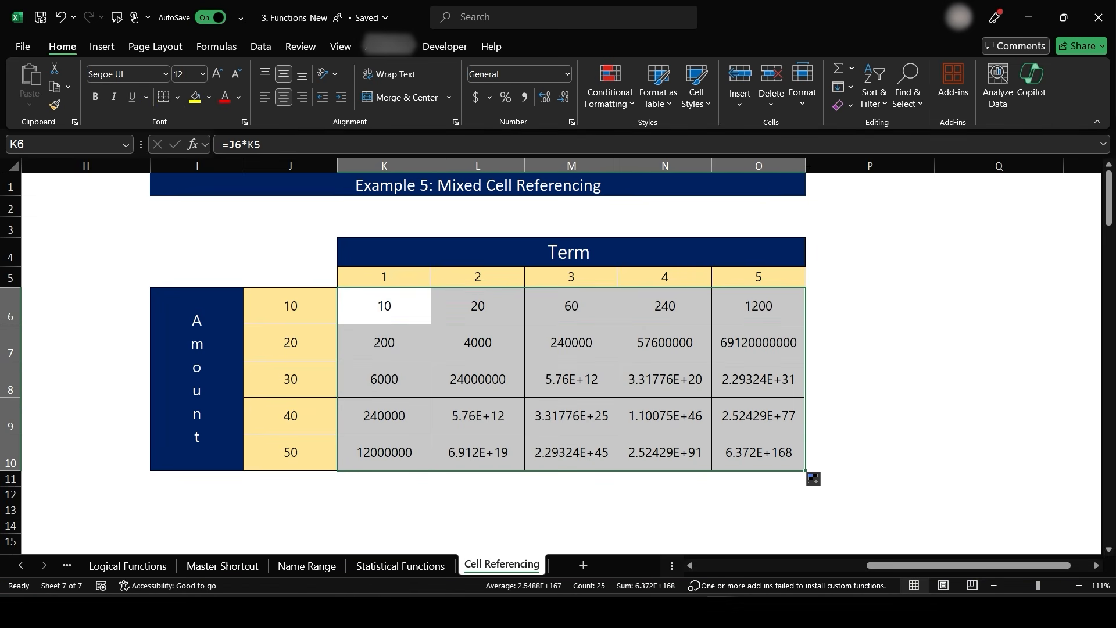
{"action": "key", "text": "ctrl+z"}
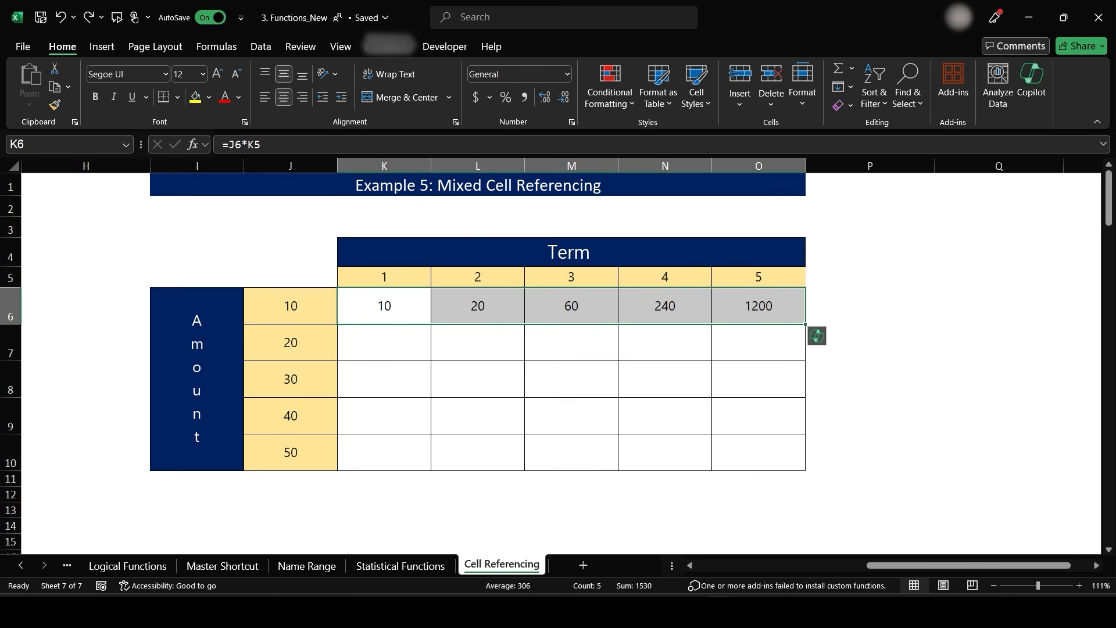
{"action": "key", "text": "ctrl+z"}
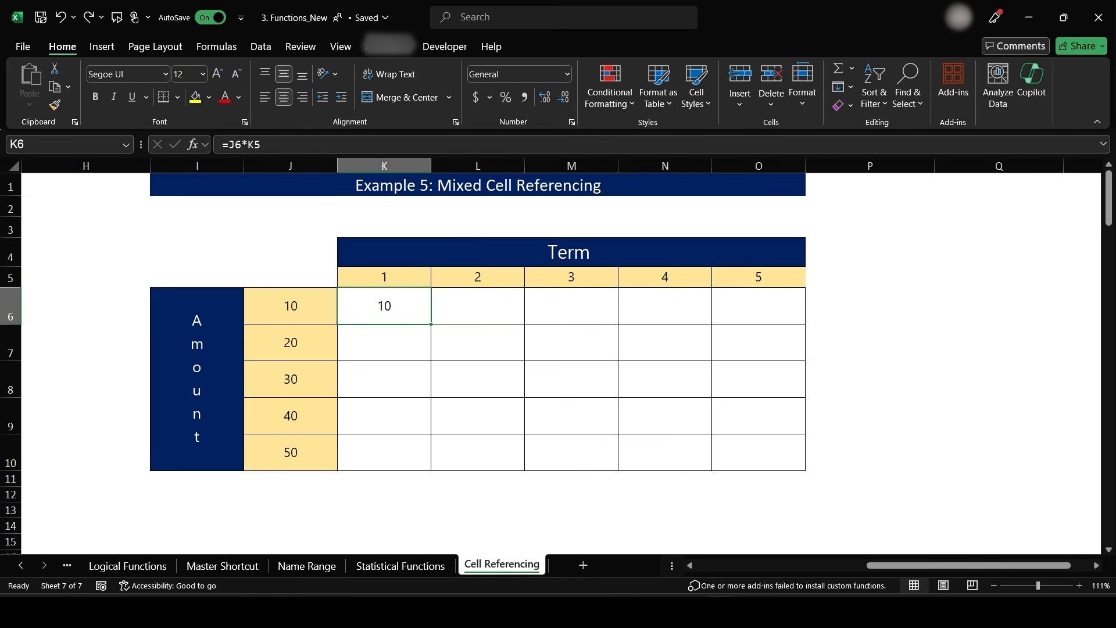
- Turn on Show Formulas and change the K6 formula to the mixed reference =$J6*K$5
{"action": "left_click", "coordinate": [217, 47]}
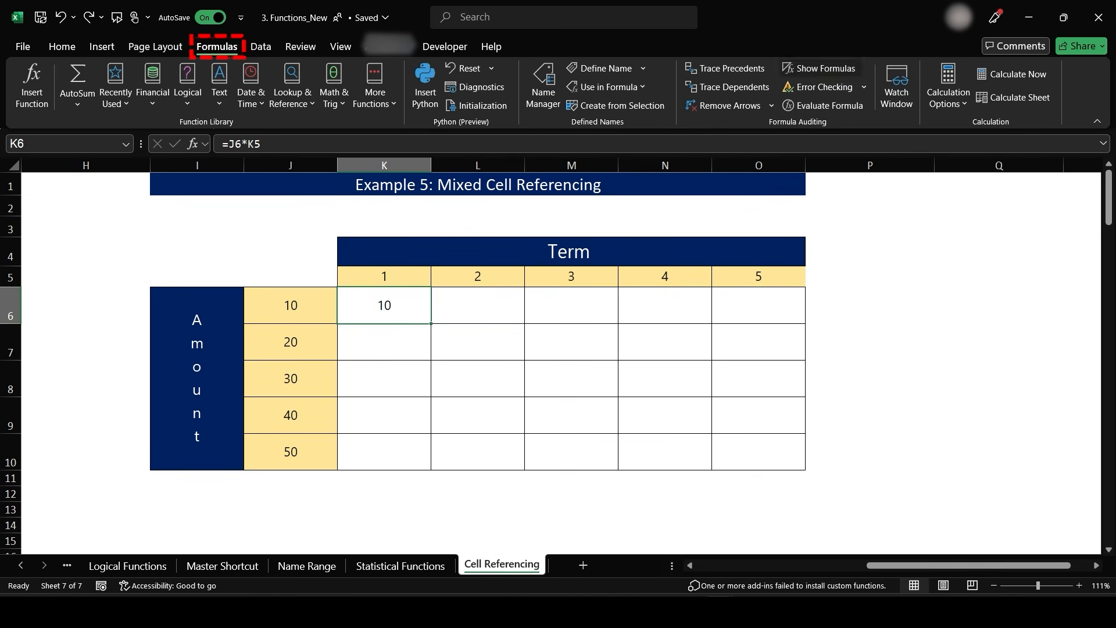
{"action": "left_click", "coordinate": [820, 68]}
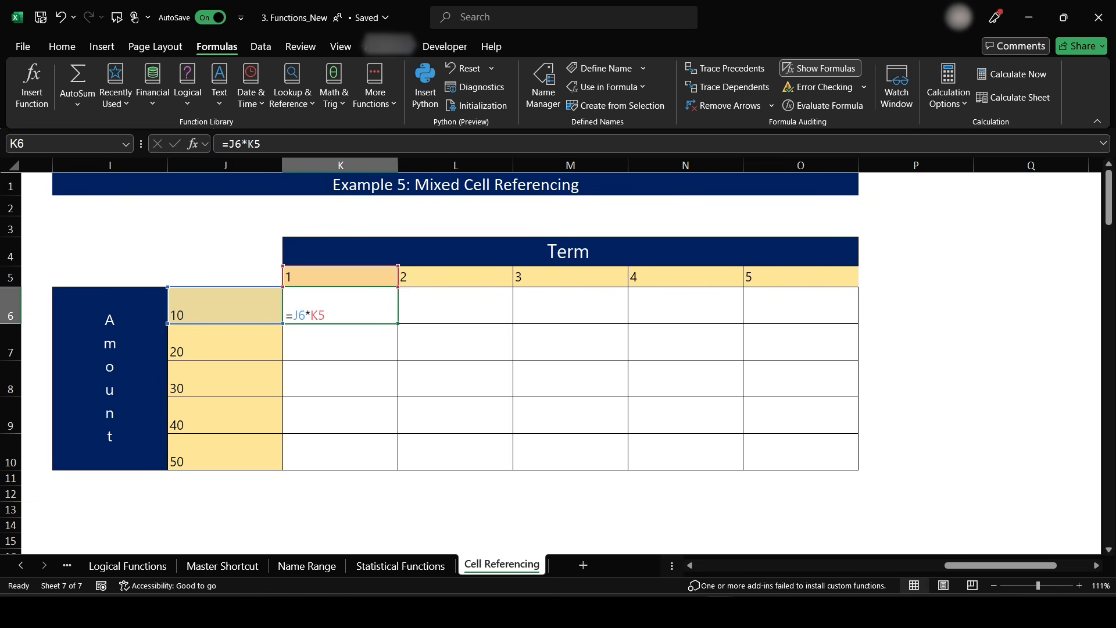
{"action": "key", "text": "F2"}
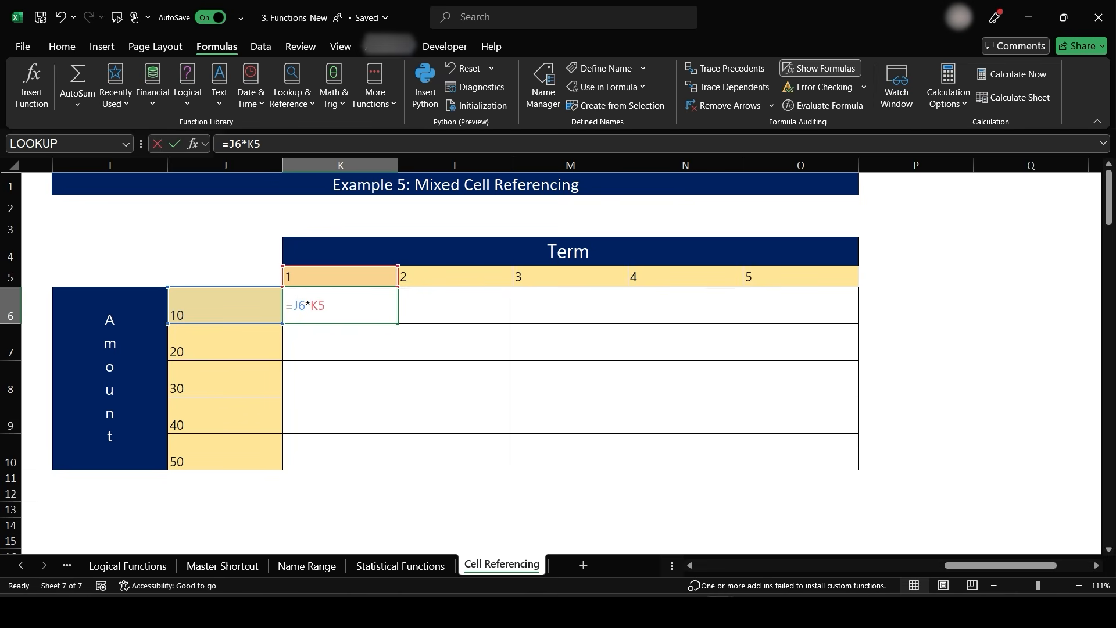
{"action": "type", "text": "$"}
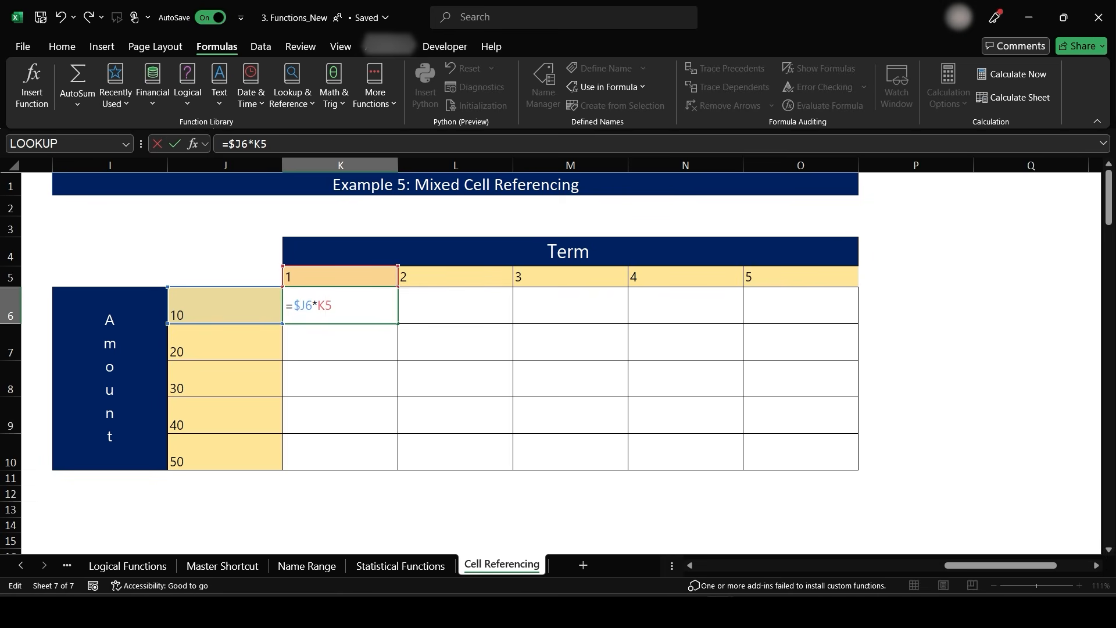
{"action": "left_click", "coordinate": [332, 305]}
{"action": "type", "text": "$"}
{"action": "key", "text": "Return"}
- Fill the K6 formula across and down to O10, then turn off Show Formulas
{"action": "left_click", "coordinate": [340, 306]}
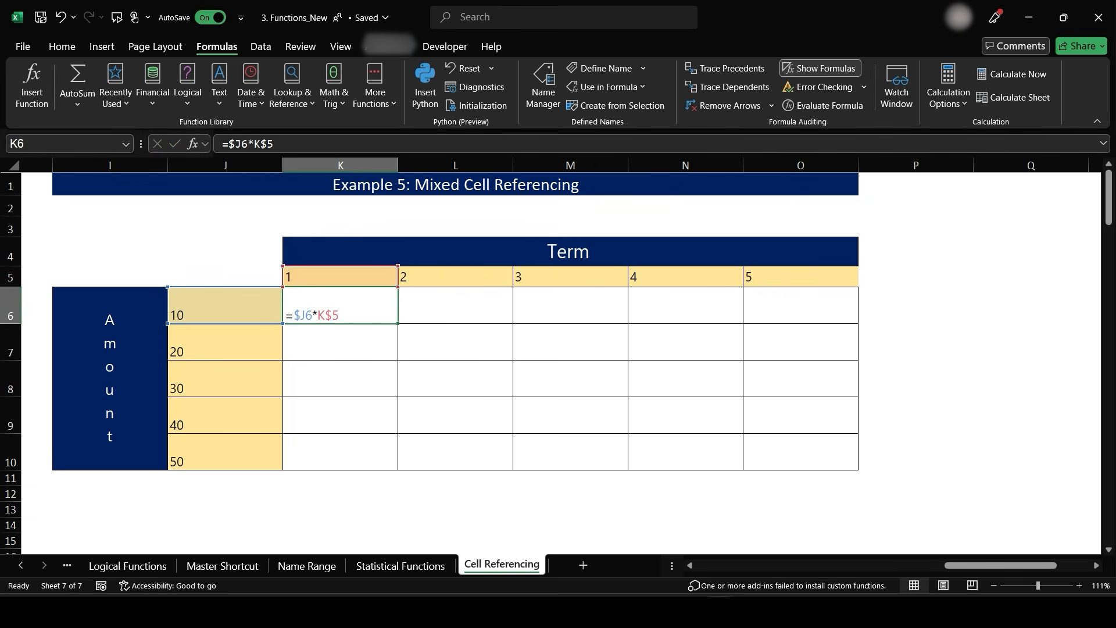
{"action": "left_click_drag", "start_coordinate": [398, 324], "coordinate": [845, 462]}
{"action": "left_click", "coordinate": [686, 378]}
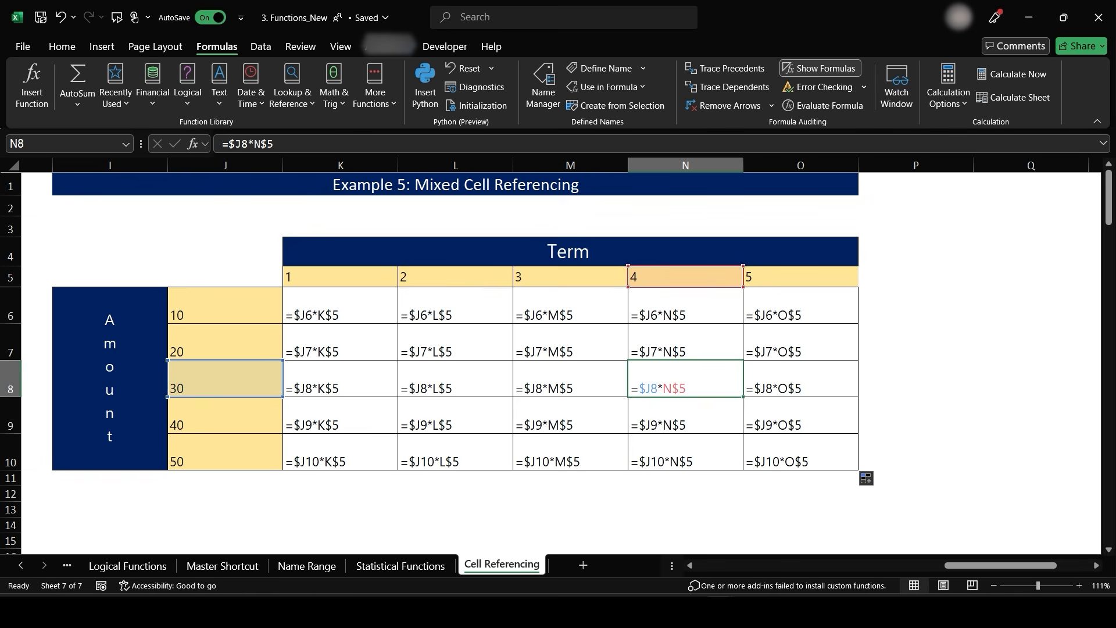
{"action": "left_click", "coordinate": [819, 68]}
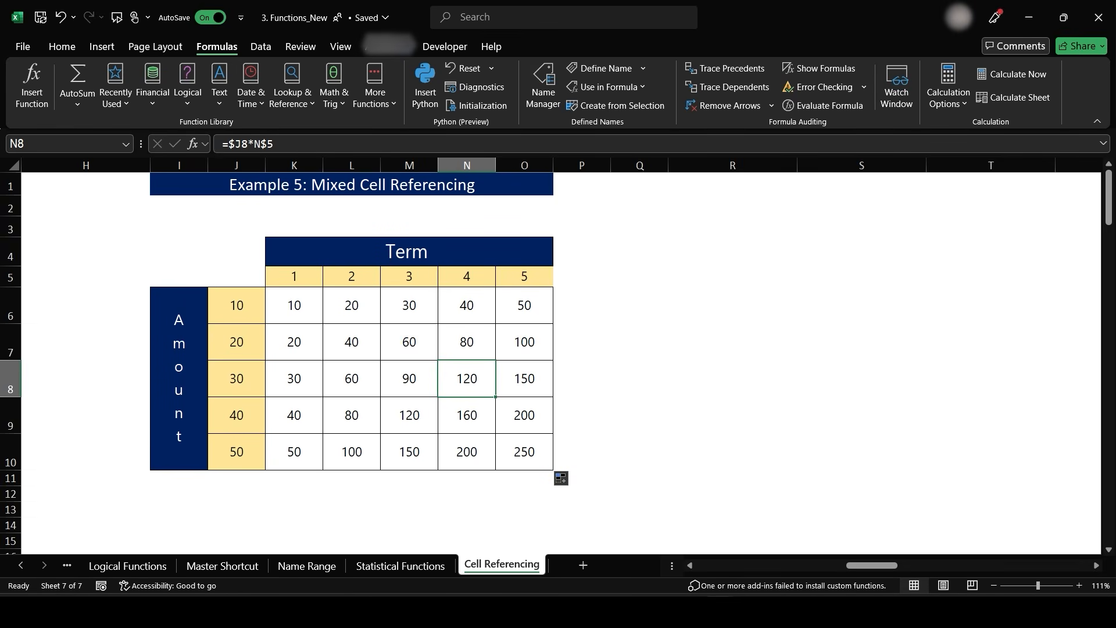
- Inspect the formulas in J10, O10, N8 and K6 to compare their references
{"action": "left_click", "coordinate": [237, 451]}
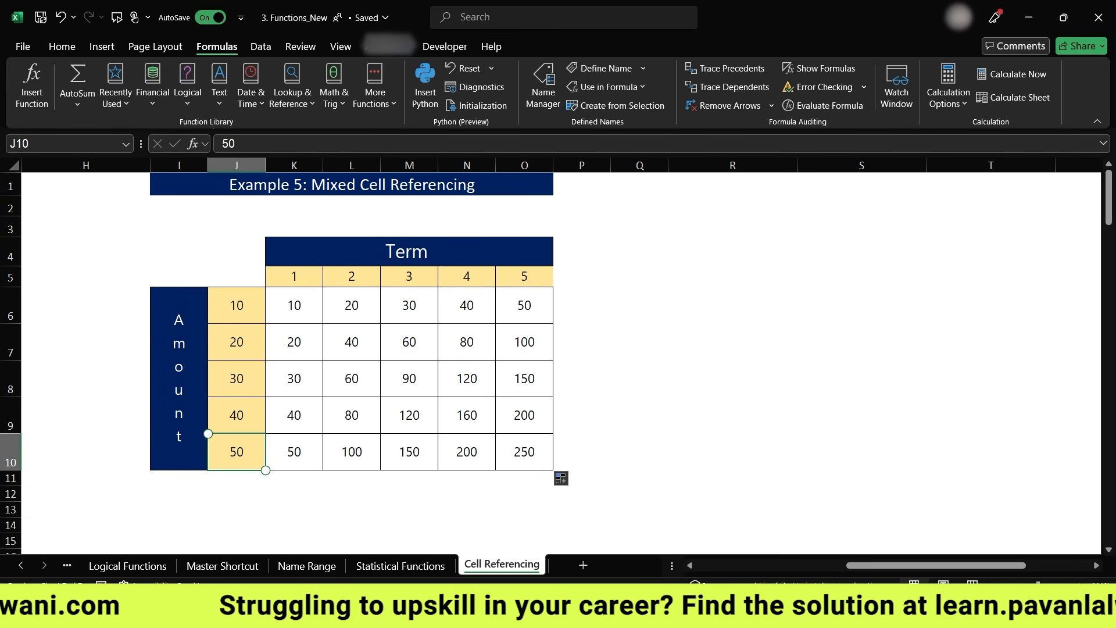
{"action": "left_click", "coordinate": [523, 451]}
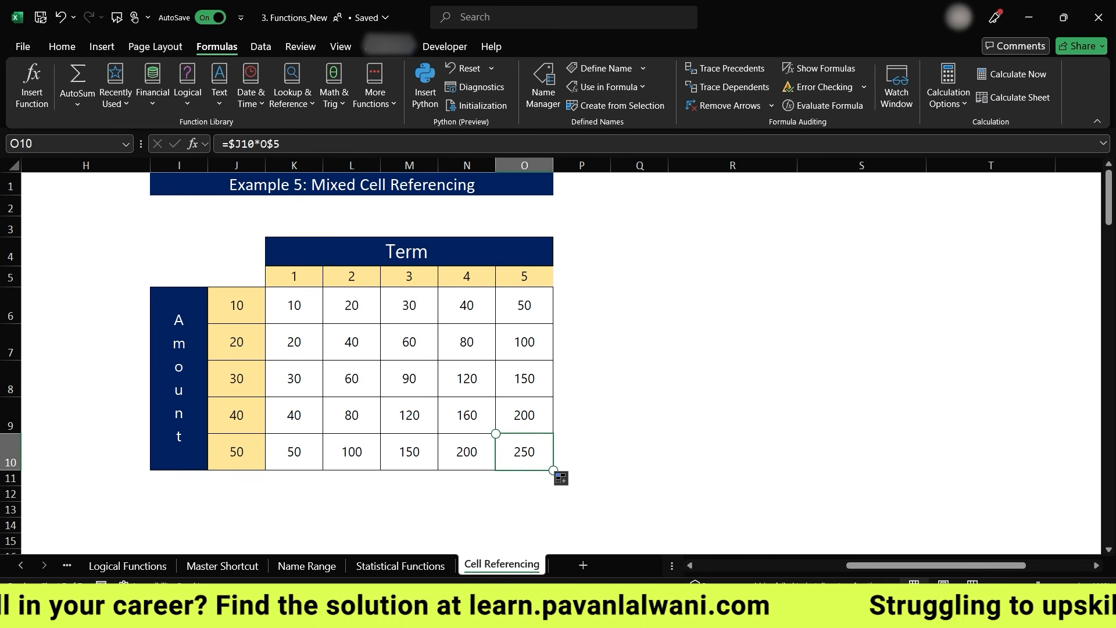
{"action": "left_click", "coordinate": [467, 378]}
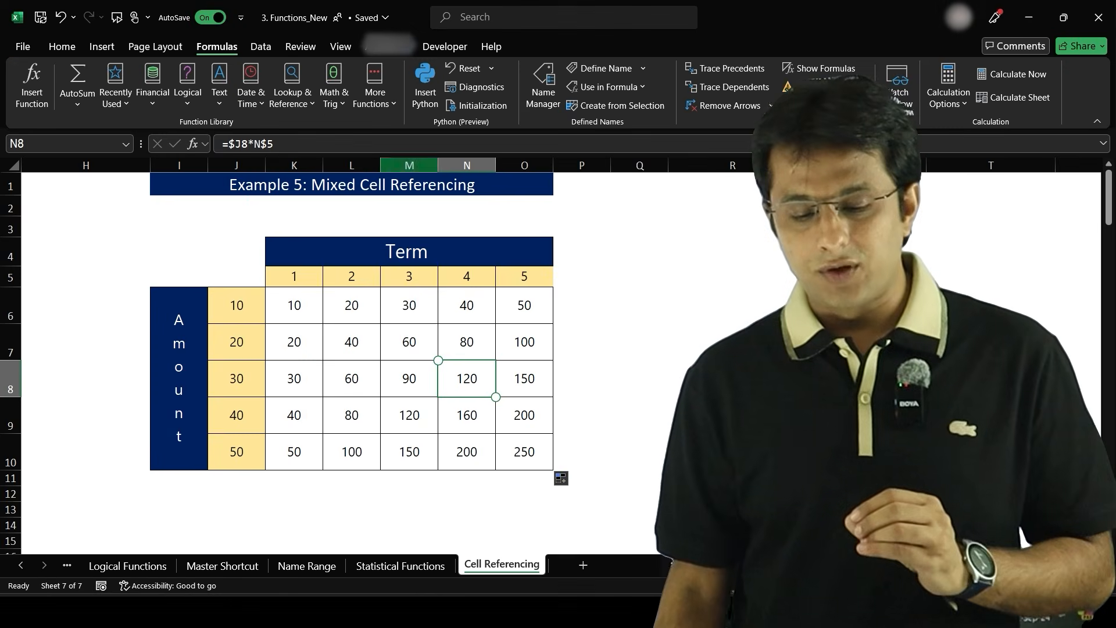
{"action": "double_click", "coordinate": [294, 305]}
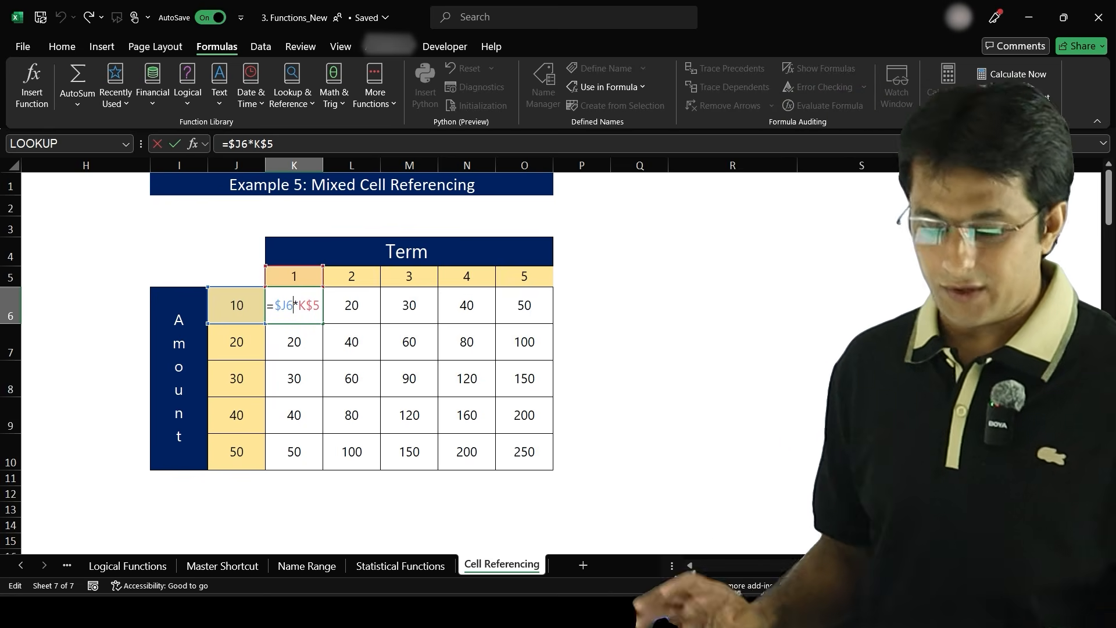
{"action": "key", "text": "Escape"}
- Move back to cell A3 in the list of cell referencing topics
{"action": "key", "text": "Left"}
{"action": "key", "text": "Left"}
{"action": "key", "text": "Left"}
{"action": "key", "text": "Left"}
{"action": "key", "text": "Left"}
{"action": "key", "text": "Left"}
{"action": "key", "text": "Left"}
{"action": "key", "text": "Left"}
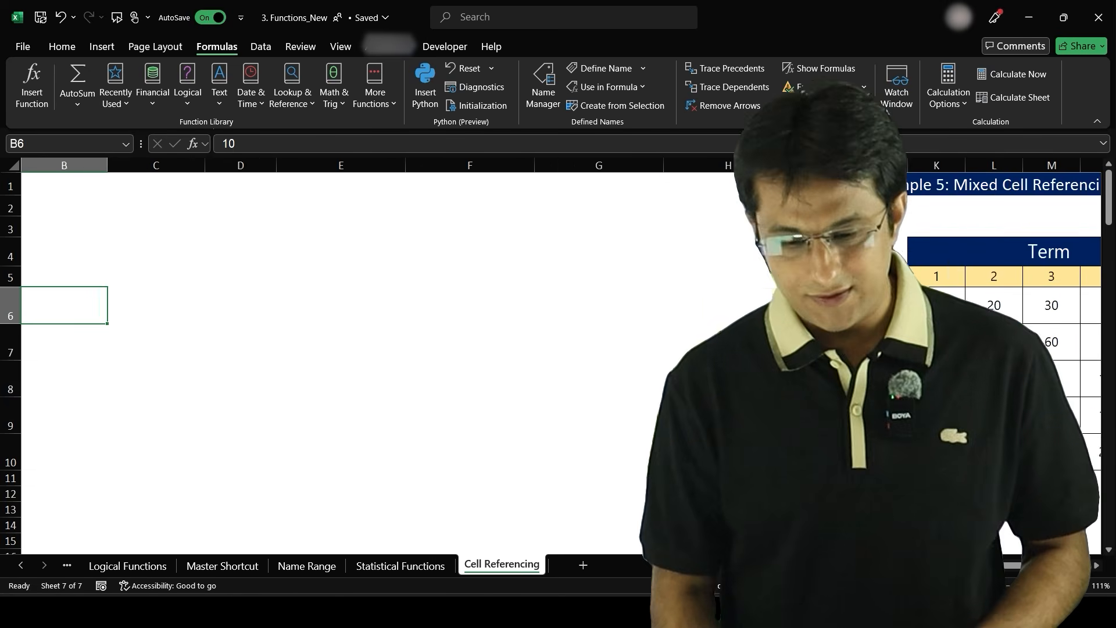
{"action": "key", "text": "Left"}
{"action": "key", "text": "Left"}
{"action": "key", "text": "Up"}
{"action": "key", "text": "Up"}
{"action": "key", "text": "Up"}
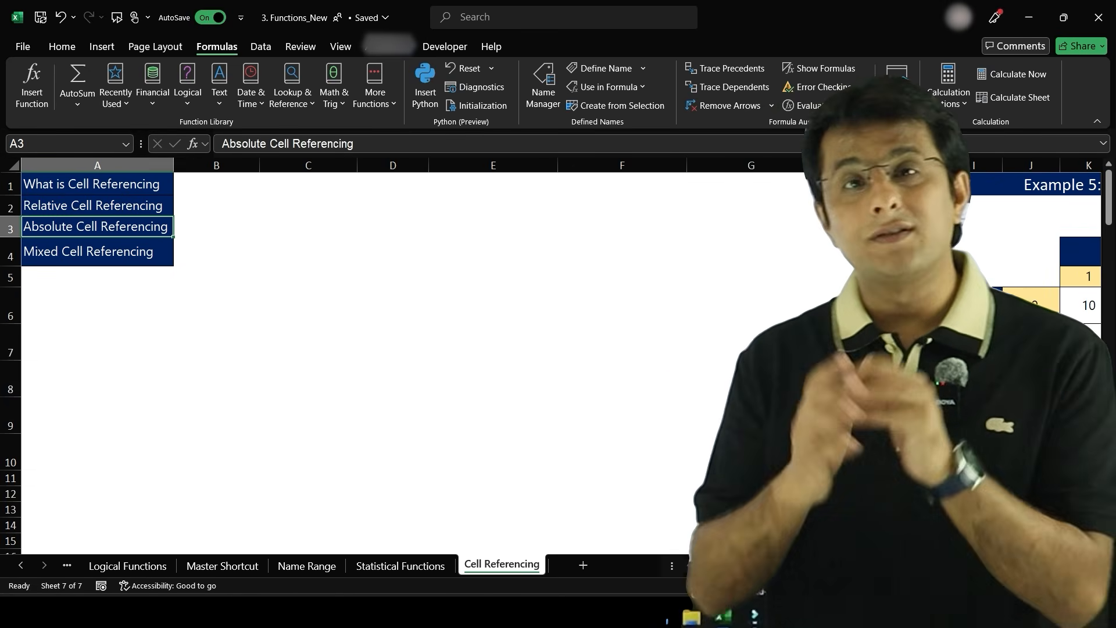